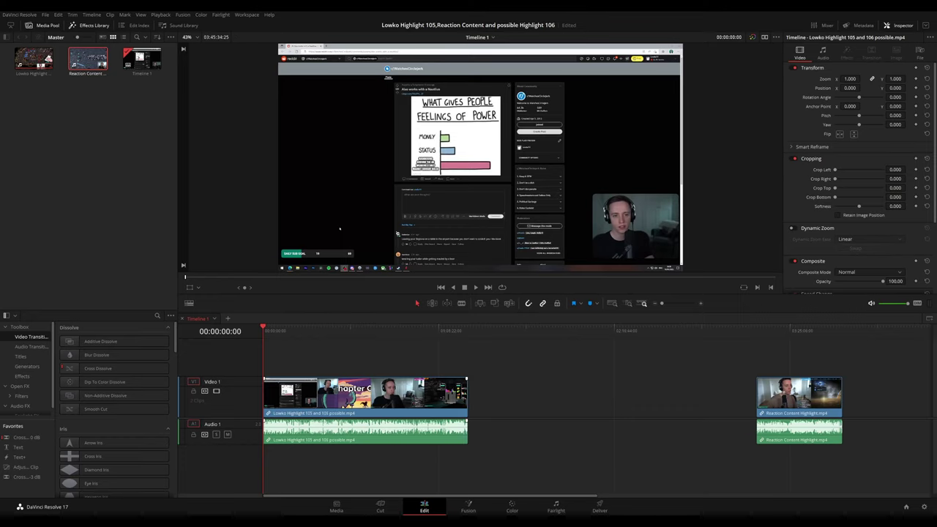
Play Timeline 1 from its beginning and resize the tracks, making Video 1 shorter and Audio 1 taller.
{"action": "key", "text": "q"}
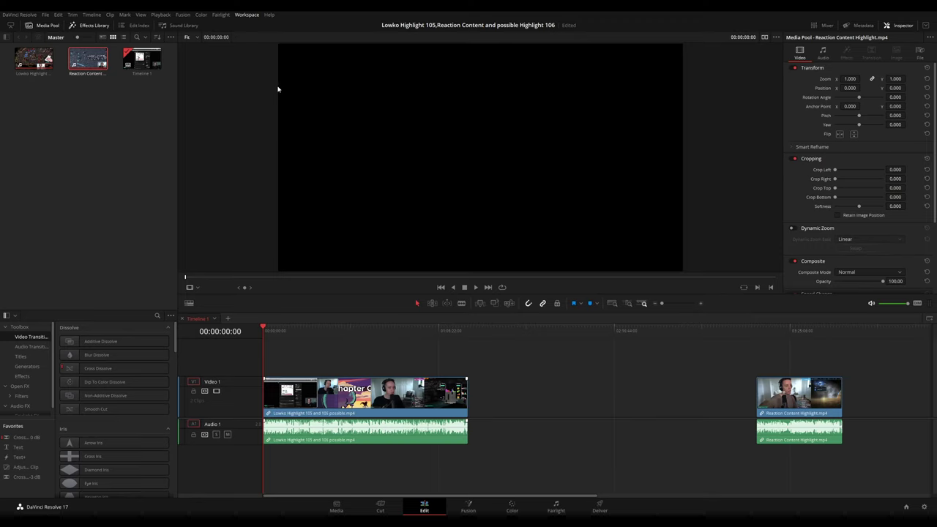
{"action": "left_click_drag", "start_coordinate": [272, 329], "coordinate": [263, 330]}
{"action": "key", "text": "space"}
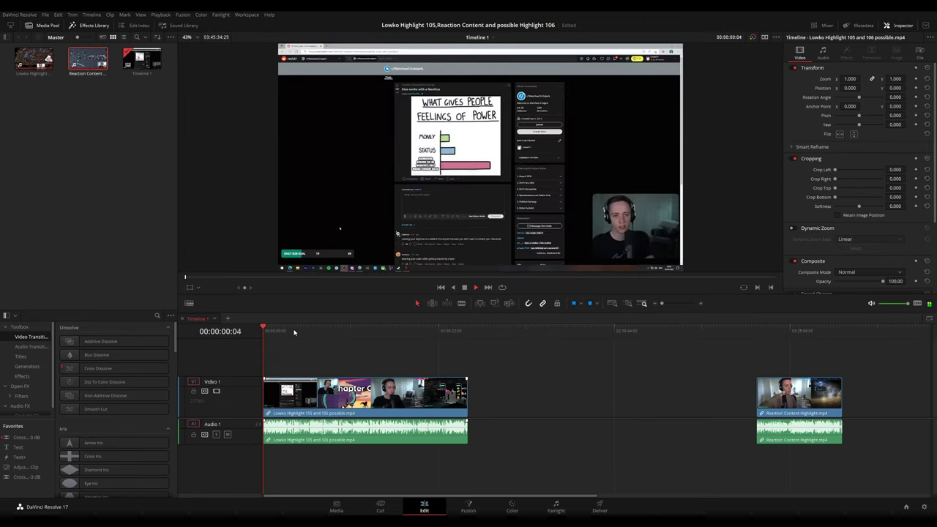
{"action": "scroll", "coordinate": [288, 377], "scroll_direction": "up", "scroll_amount": 5}
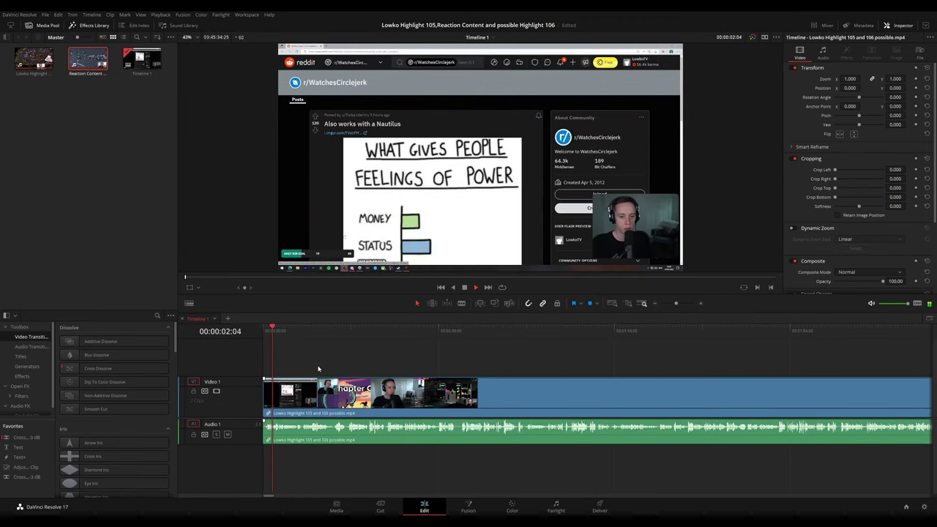
{"action": "left_click_drag", "start_coordinate": [247, 377], "coordinate": [247, 388]}
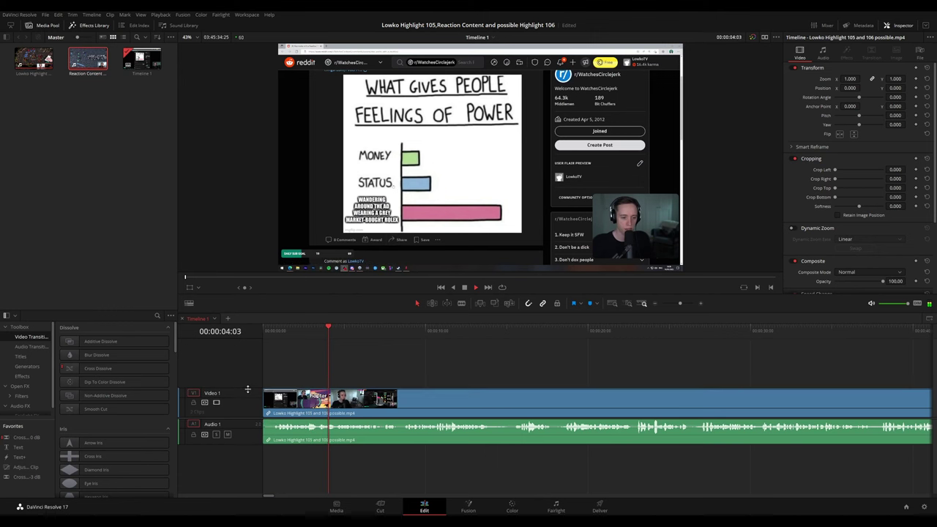
{"action": "left_click_drag", "start_coordinate": [245, 443], "coordinate": [246, 452]}
{"action": "key", "text": "space"}
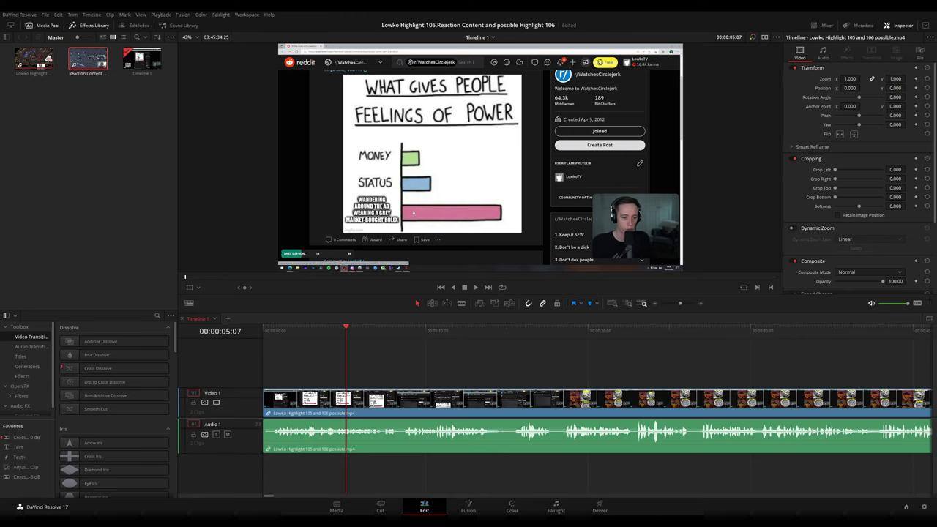
Replay the timeline from the start, reduce the Video 1 track height slightly further and enlarge the viewer area above the timeline.
{"action": "key", "text": "Home"}
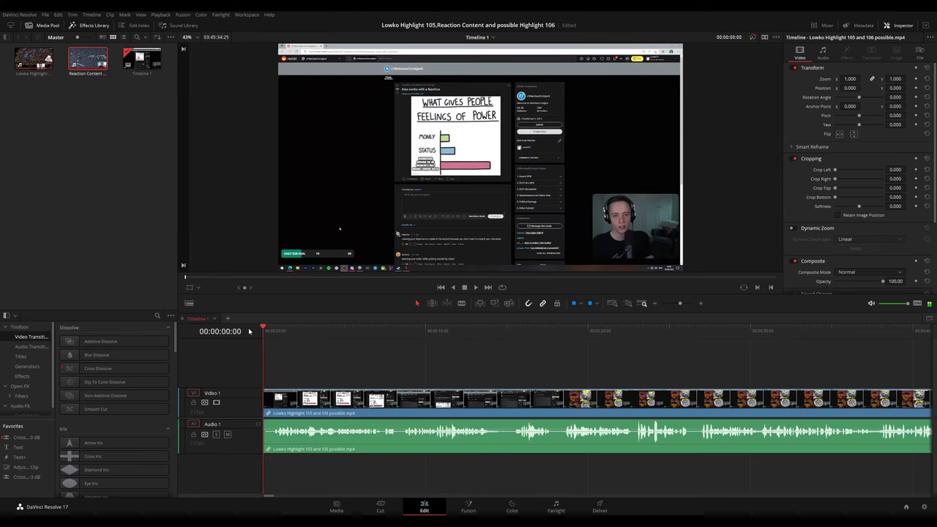
{"action": "key", "text": "space"}
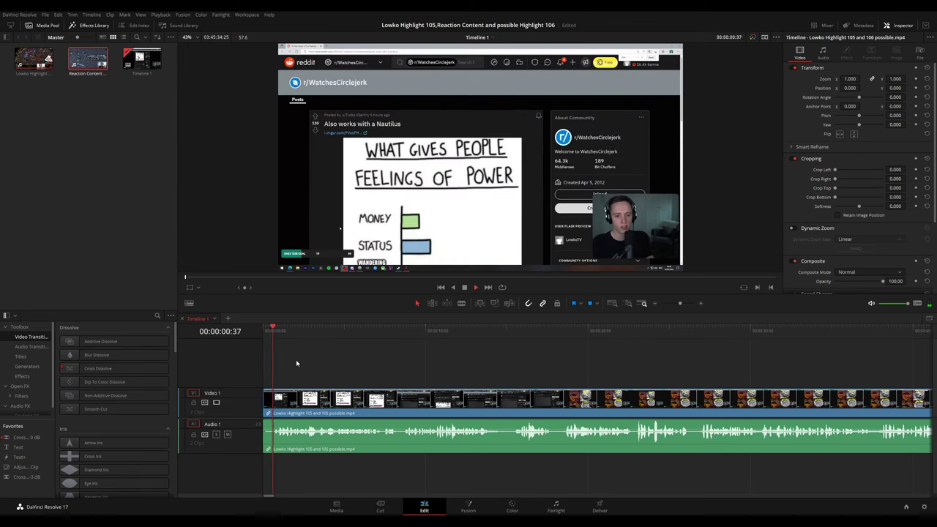
{"action": "scroll", "coordinate": [431, 374], "scroll_direction": "up", "scroll_amount": 5}
{"action": "scroll", "coordinate": [509, 377], "scroll_direction": "down", "scroll_amount": 3}
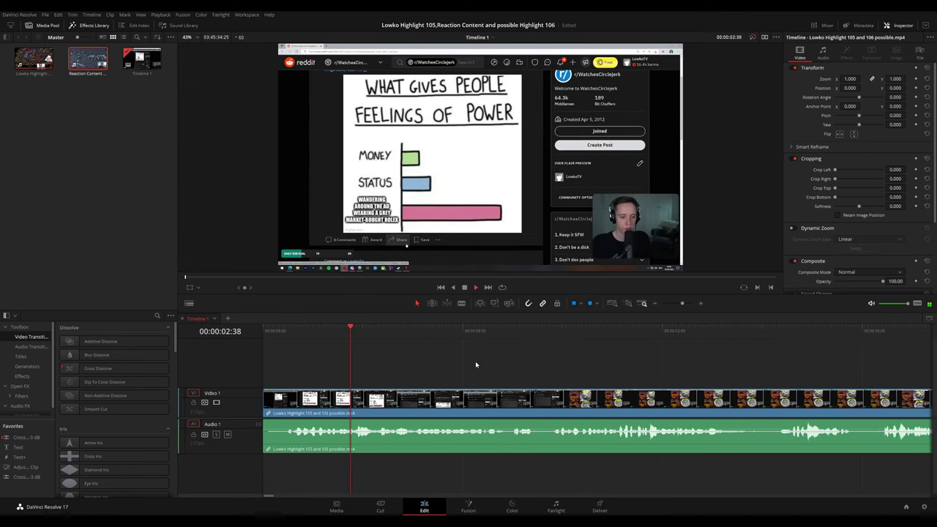
{"action": "left_click_drag", "start_coordinate": [246, 388], "coordinate": [252, 390]}
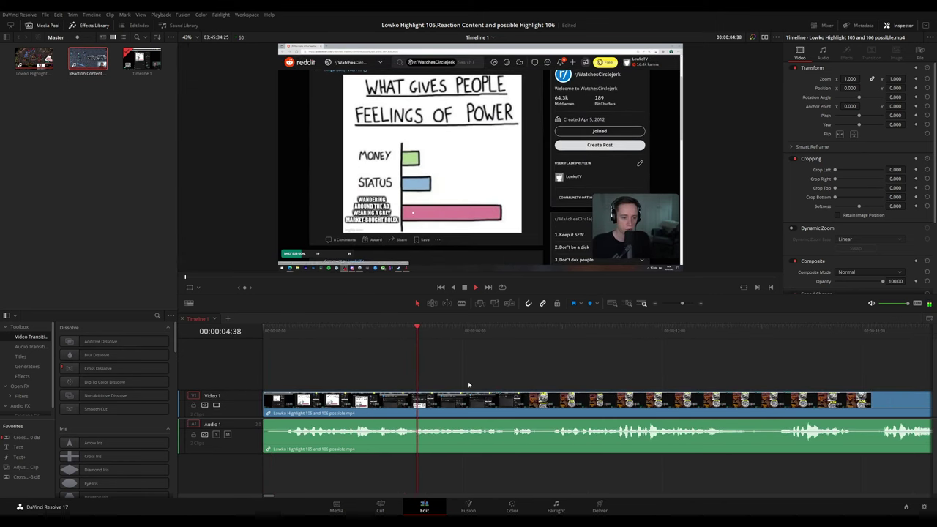
{"action": "scroll", "coordinate": [468, 371], "scroll_direction": "down", "scroll_amount": 3}
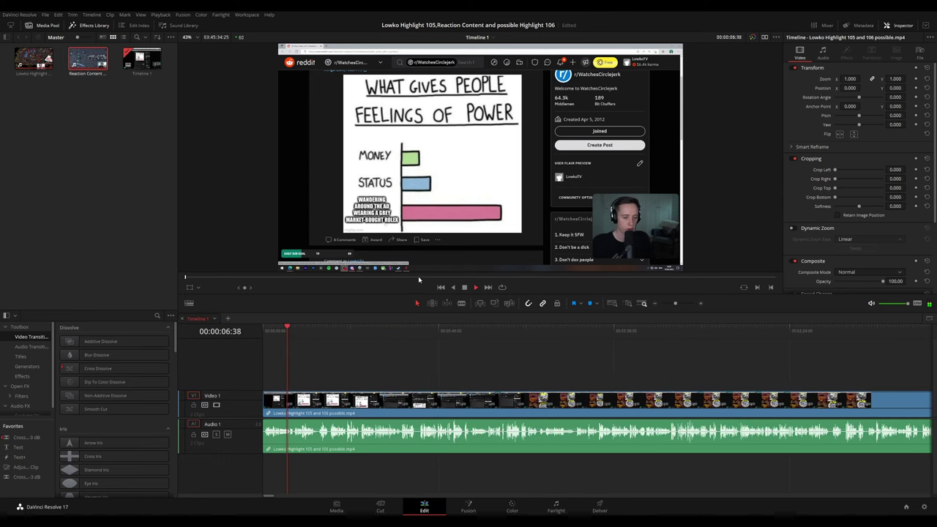
{"action": "left_click_drag", "start_coordinate": [408, 296], "coordinate": [406, 322]}
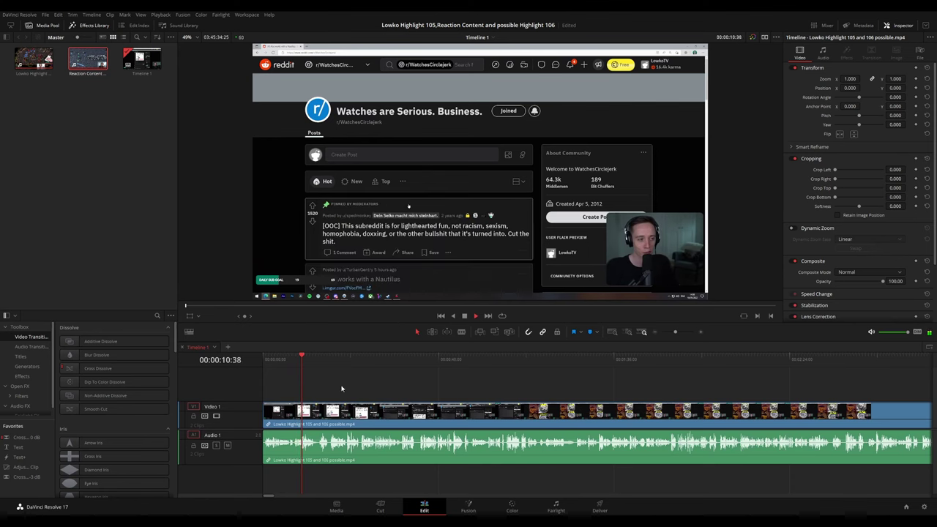
Split the clip on both sides of the short pause at about 00:00:18:08 and ripple-delete that piece.
{"action": "scroll", "coordinate": [629, 373], "scroll_direction": "up", "scroll_amount": 4}
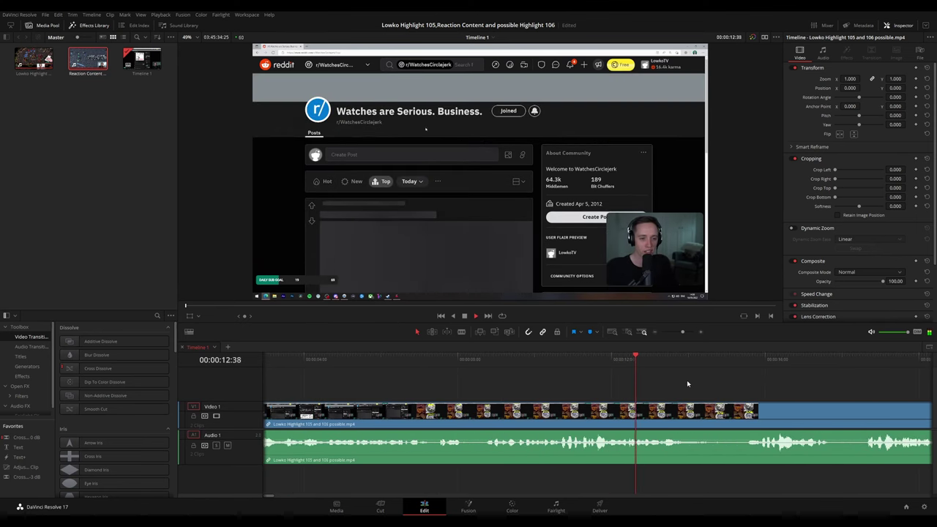
{"action": "left_click_drag", "start_coordinate": [687, 381], "coordinate": [360, 380]}
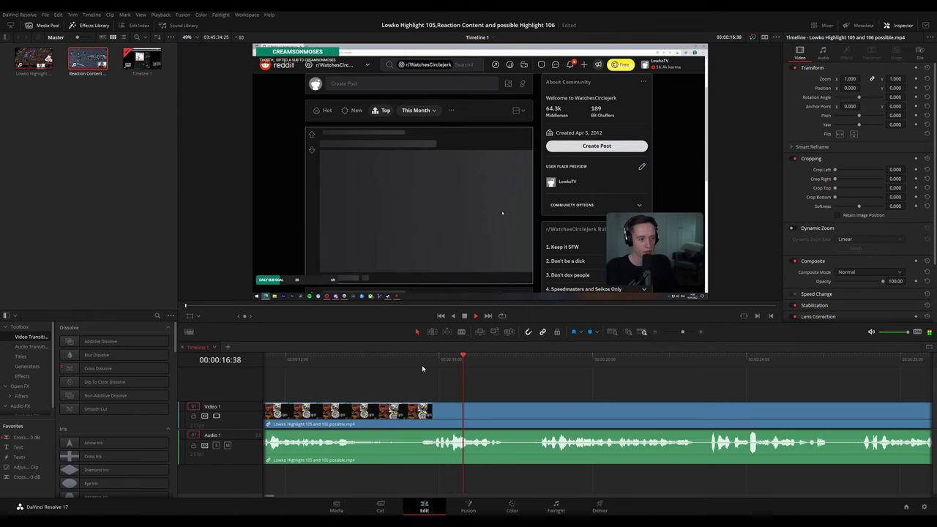
{"action": "left_click_drag", "start_coordinate": [499, 370], "coordinate": [438, 368]}
{"action": "scroll", "coordinate": [472, 371], "scroll_direction": "down", "scroll_amount": 2}
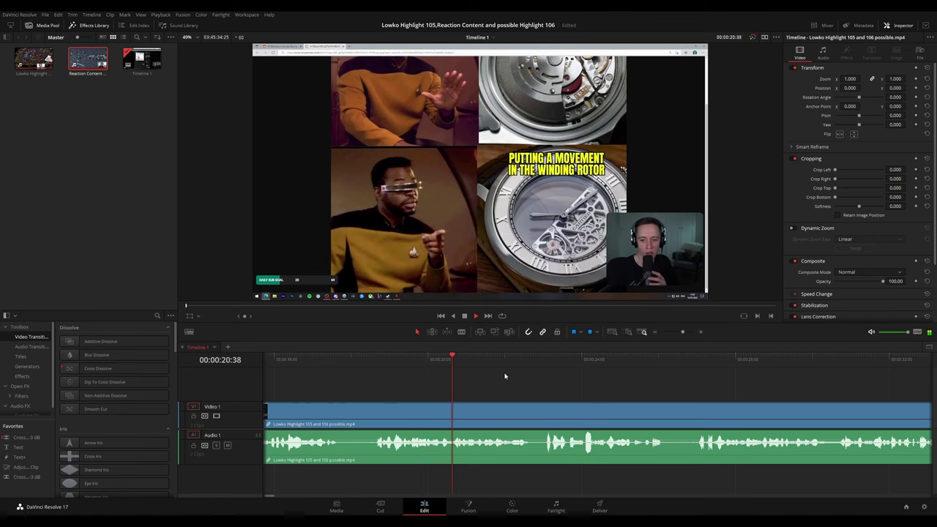
{"action": "left_click", "coordinate": [360, 358]}
{"action": "left_click_drag", "start_coordinate": [360, 362], "coordinate": [357, 362]}
{"action": "key", "text": "b"}
{"action": "left_click", "coordinate": [358, 409]}
{"action": "key", "text": "a"}
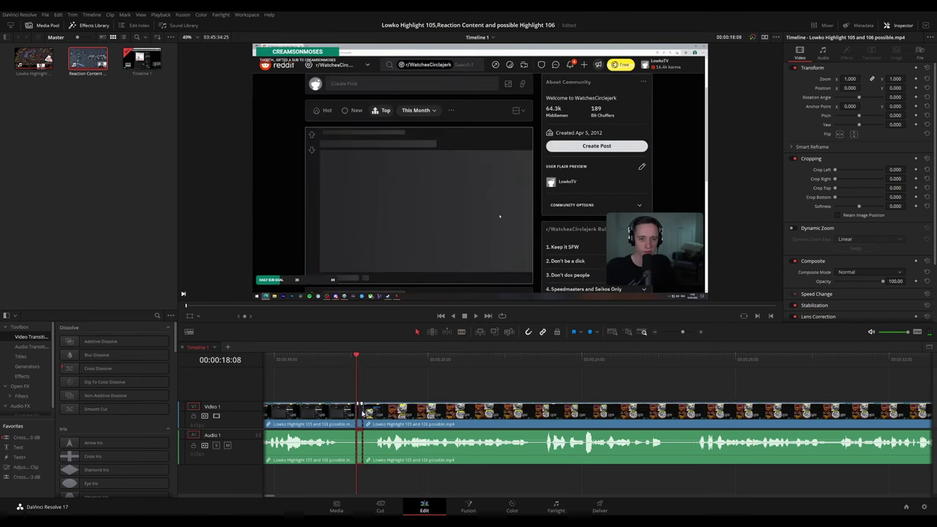
{"action": "left_click", "coordinate": [361, 413]}
{"action": "key", "text": "Delete"}
Resume playback and give the finished clip before the 00:00:18:08 cut a green clip color.
{"action": "key", "text": "space"}
{"action": "left_click", "coordinate": [336, 417]}
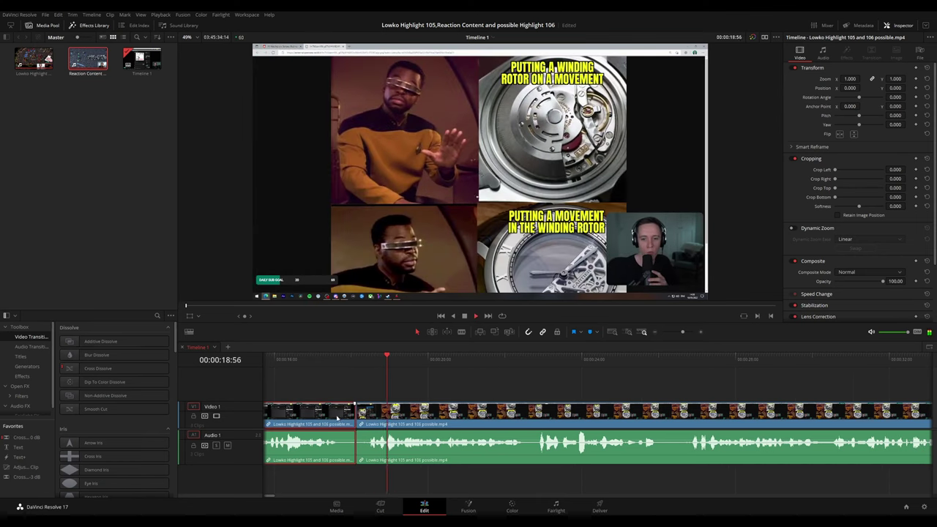
{"action": "left_click", "coordinate": [505, 385]}
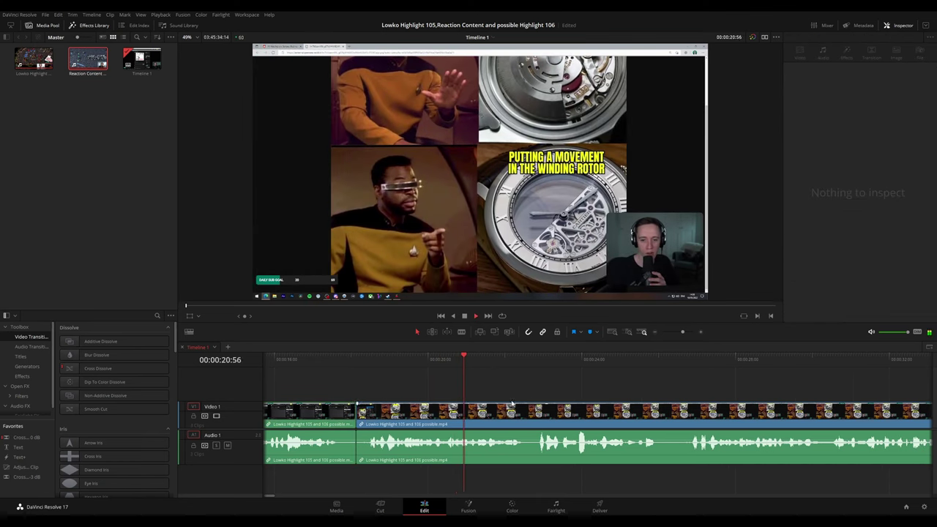
Split the clip around the silent gap between about 00:00:41 and 00:00:42 and ripple-delete the gap.
{"action": "scroll", "coordinate": [540, 391], "scroll_direction": "down", "scroll_amount": 5}
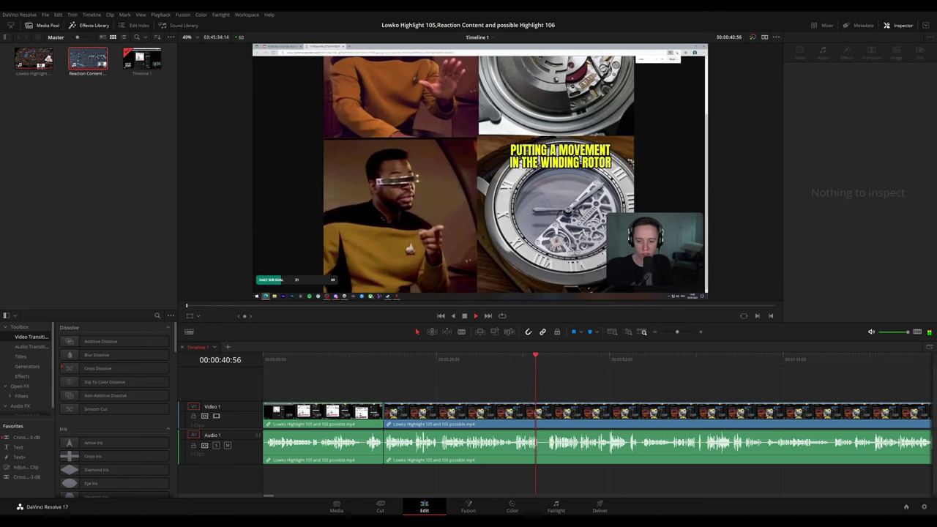
{"action": "scroll", "coordinate": [569, 393], "scroll_direction": "up", "scroll_amount": 3}
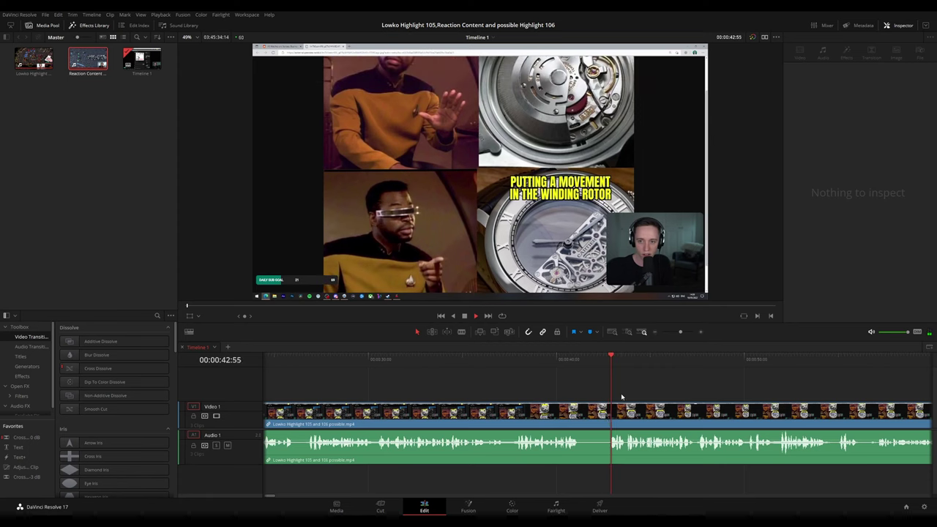
{"action": "key", "text": "b"}
{"action": "left_click", "coordinate": [583, 423]}
{"action": "key", "text": "space"}
{"action": "left_click", "coordinate": [606, 423]}
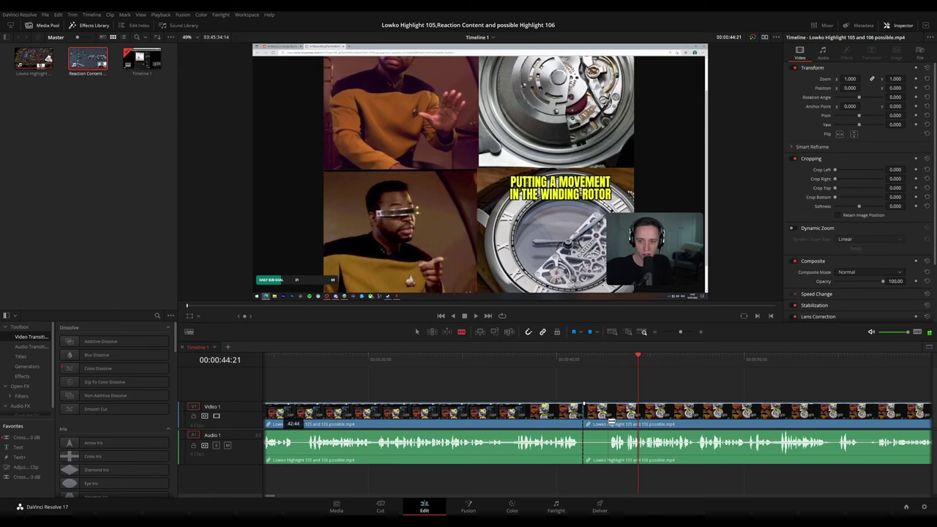
{"action": "key", "text": "a"}
{"action": "left_click", "coordinate": [594, 420]}
{"action": "key", "text": "Delete"}
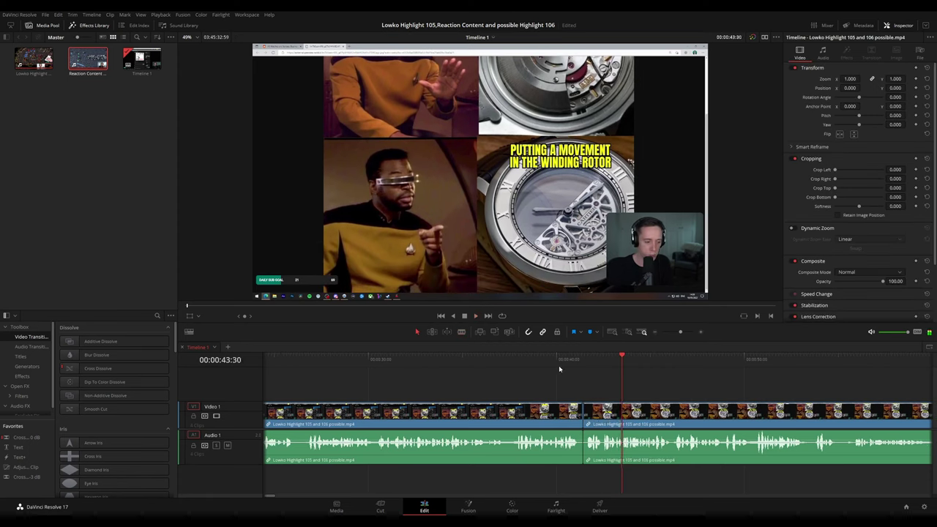
Play from about 00:00:27 and give the finished second clip a green clip color.
{"action": "left_click", "coordinate": [308, 370]}
{"action": "left_click", "coordinate": [533, 410]}
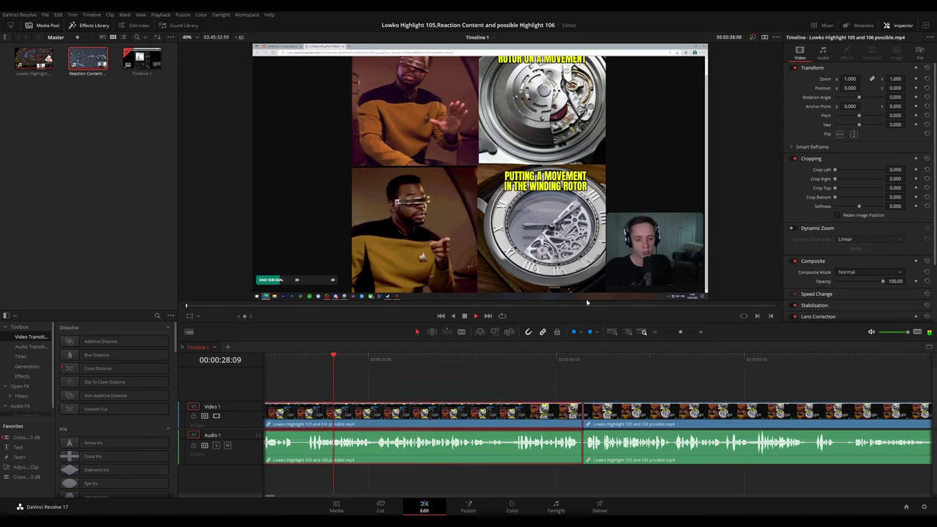
{"action": "left_click", "coordinate": [583, 395]}
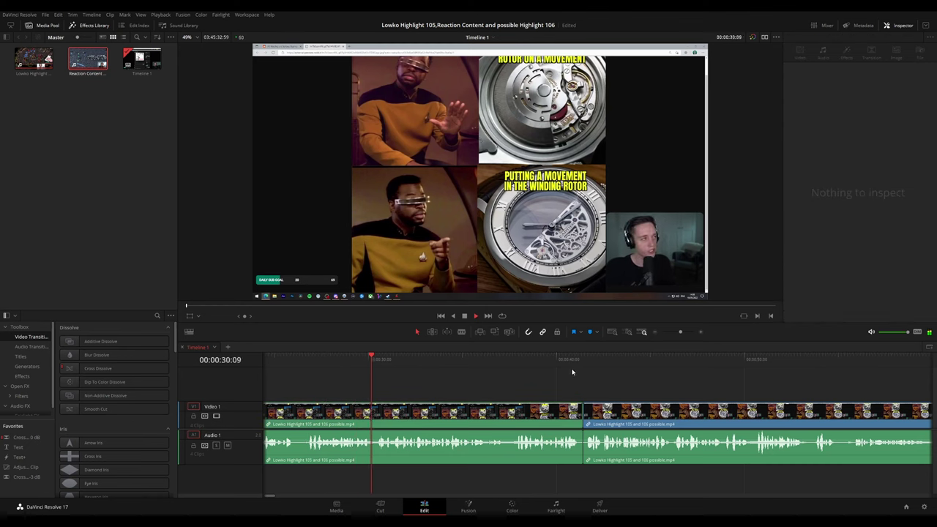
Review the playback of the second clip across the cut into the unedited footage, checking the audio waveform for pauses.
{"action": "scroll", "coordinate": [571, 371], "scroll_direction": "down", "scroll_amount": 2}
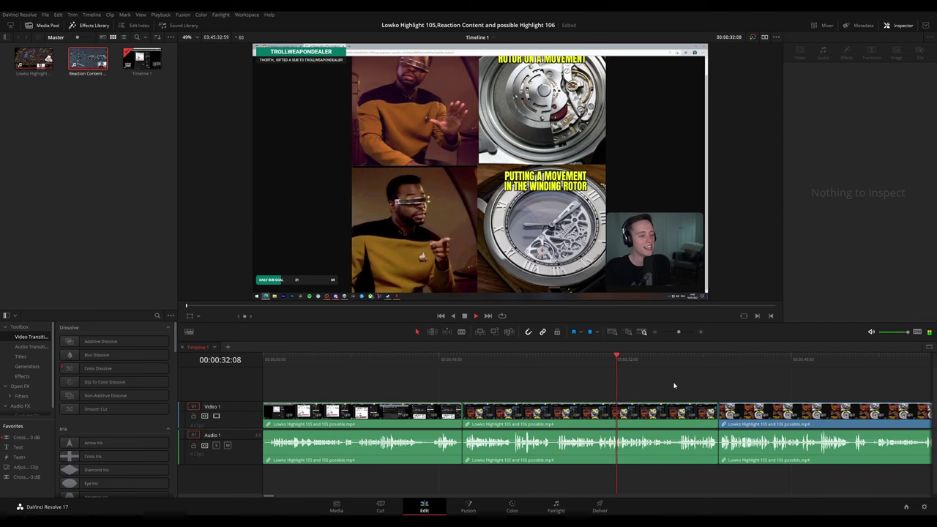
{"action": "left_click_drag", "start_coordinate": [635, 384], "coordinate": [465, 375]}
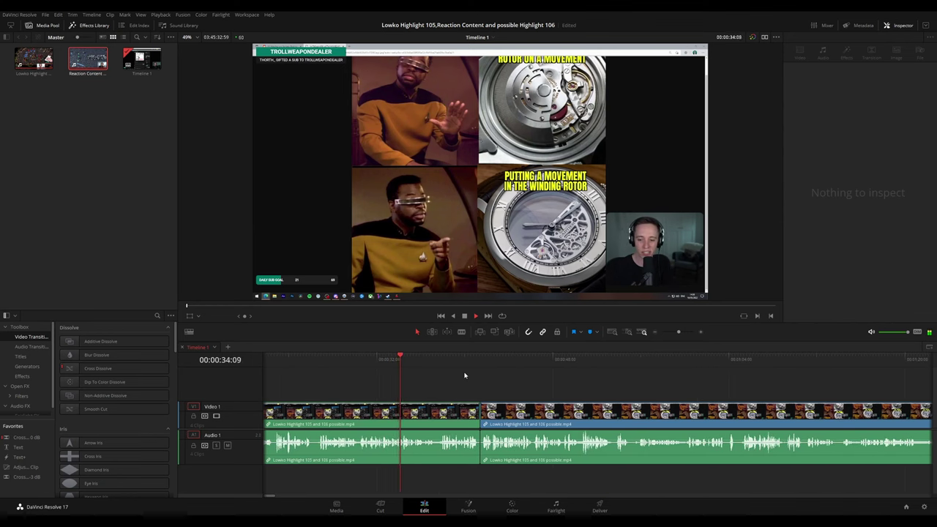
{"action": "scroll", "coordinate": [492, 383], "scroll_direction": "up", "scroll_amount": 5}
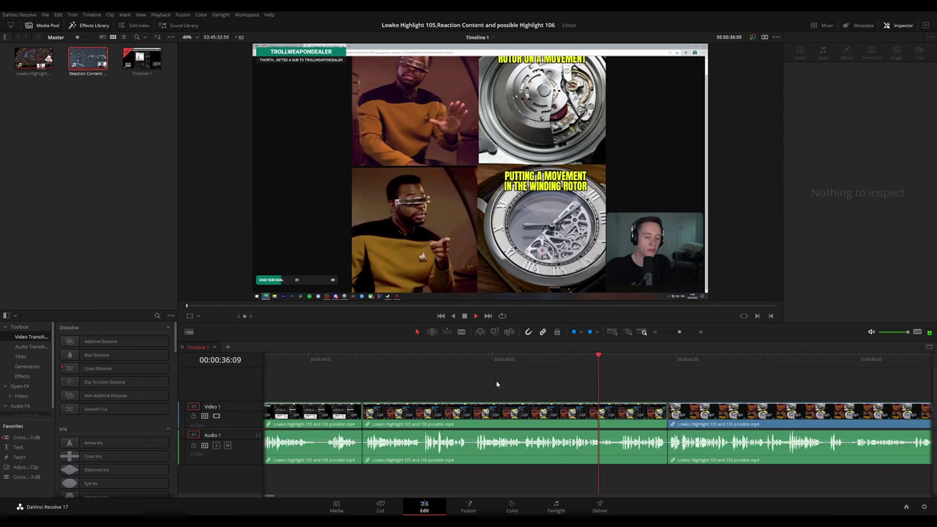
{"action": "left_click_drag", "start_coordinate": [672, 379], "coordinate": [486, 373]}
{"action": "left_click_drag", "start_coordinate": [655, 377], "coordinate": [482, 372]}
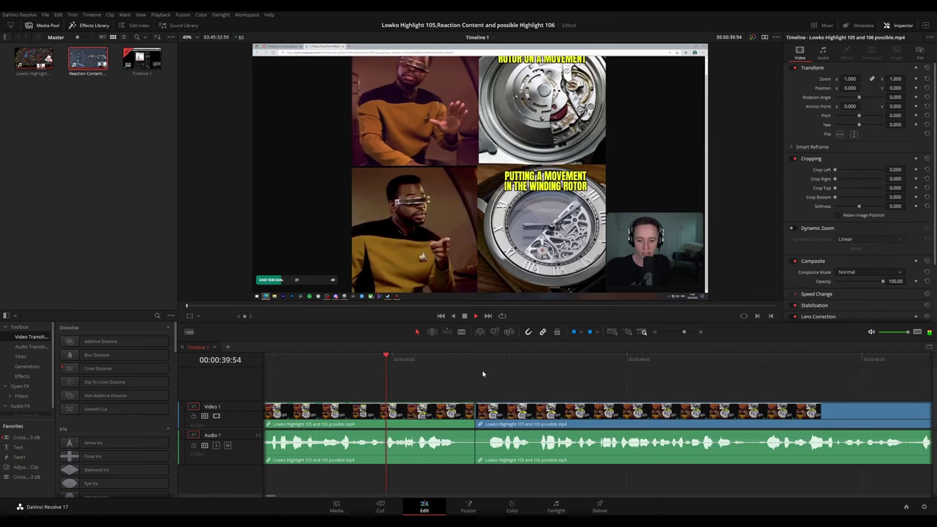
{"action": "scroll", "coordinate": [481, 375], "scroll_direction": "right", "scroll_amount": 3}
{"action": "scroll", "coordinate": [483, 377], "scroll_direction": "right", "scroll_amount": 3}
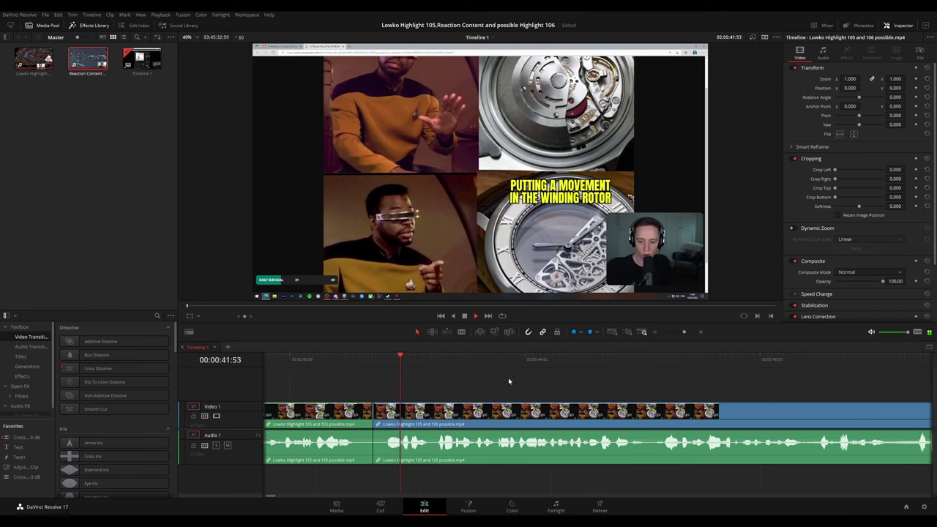
{"action": "scroll", "coordinate": [512, 380], "scroll_direction": "right", "scroll_amount": 2}
{"action": "scroll", "coordinate": [549, 384], "scroll_direction": "right", "scroll_amount": 2}
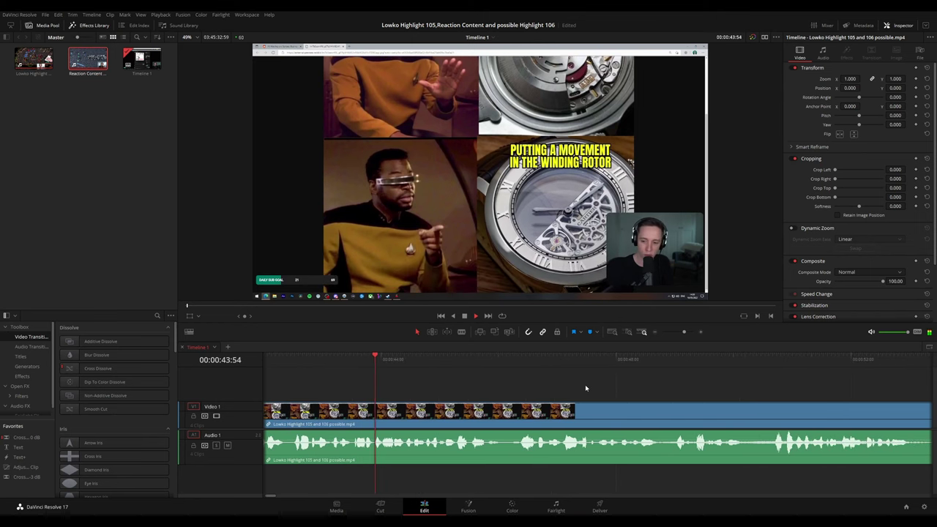
Follow the playback from about 00:00:44 to 00:00:54, examining the audio waveform ahead for pauses.
{"action": "scroll", "coordinate": [563, 385], "scroll_direction": "right", "scroll_amount": 3}
{"action": "scroll", "coordinate": [563, 384], "scroll_direction": "right", "scroll_amount": 3}
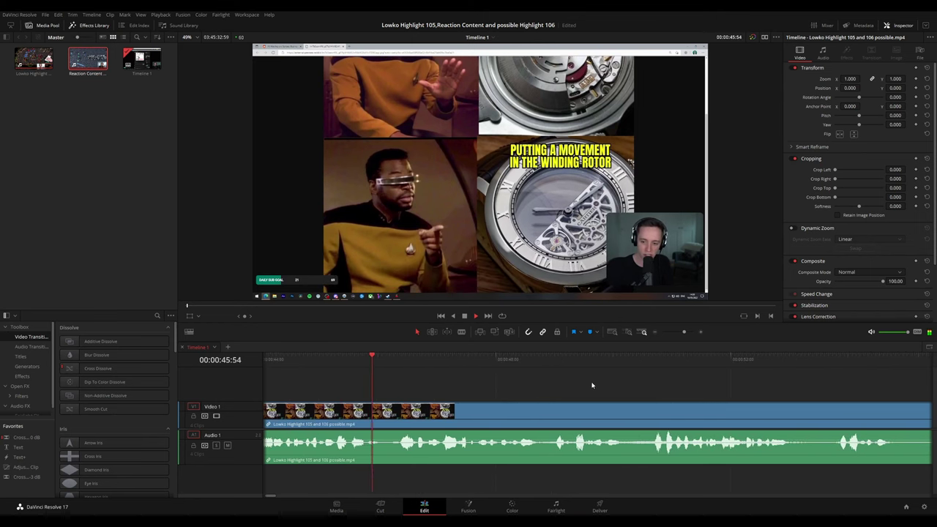
{"action": "scroll", "coordinate": [523, 381], "scroll_direction": "right", "scroll_amount": 3}
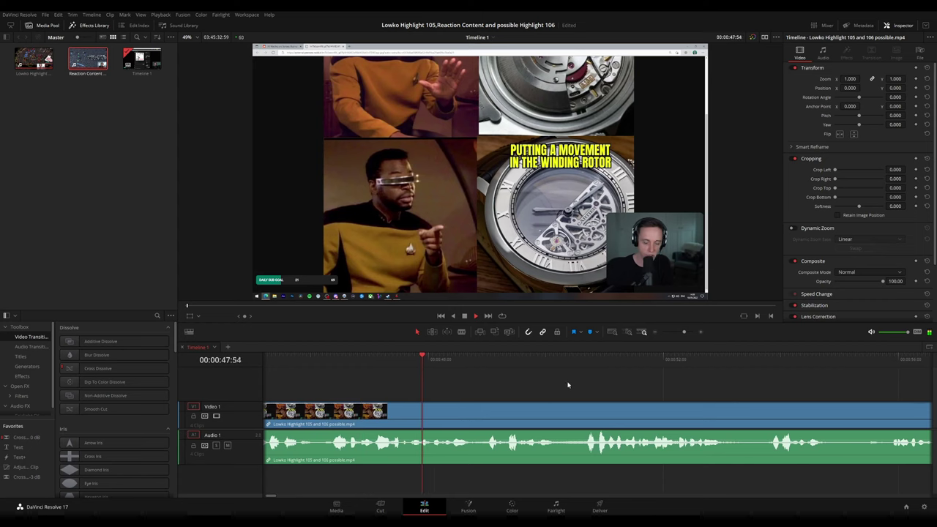
{"action": "scroll", "coordinate": [585, 383], "scroll_direction": "right", "scroll_amount": 3}
{"action": "scroll", "coordinate": [556, 384], "scroll_direction": "right", "scroll_amount": 2}
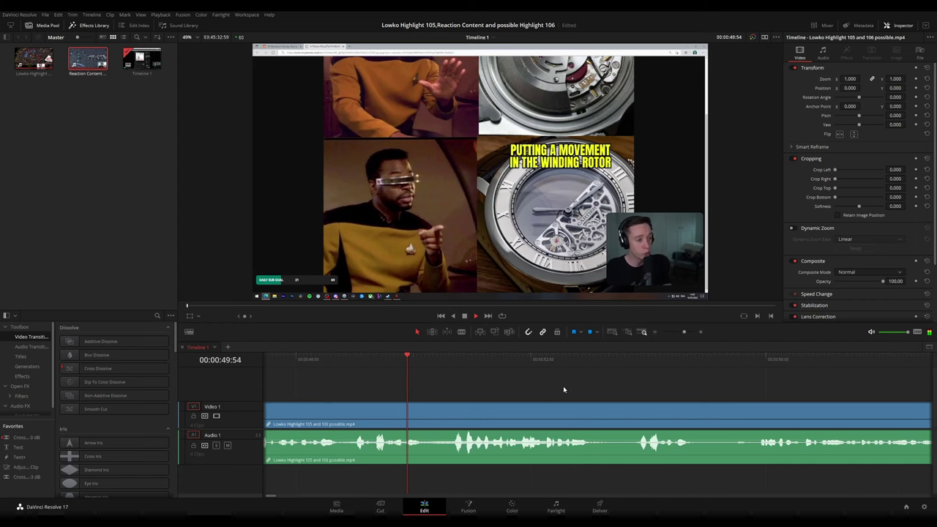
{"action": "scroll", "coordinate": [563, 385], "scroll_direction": "right", "scroll_amount": 3}
{"action": "scroll", "coordinate": [502, 387], "scroll_direction": "right", "scroll_amount": 3}
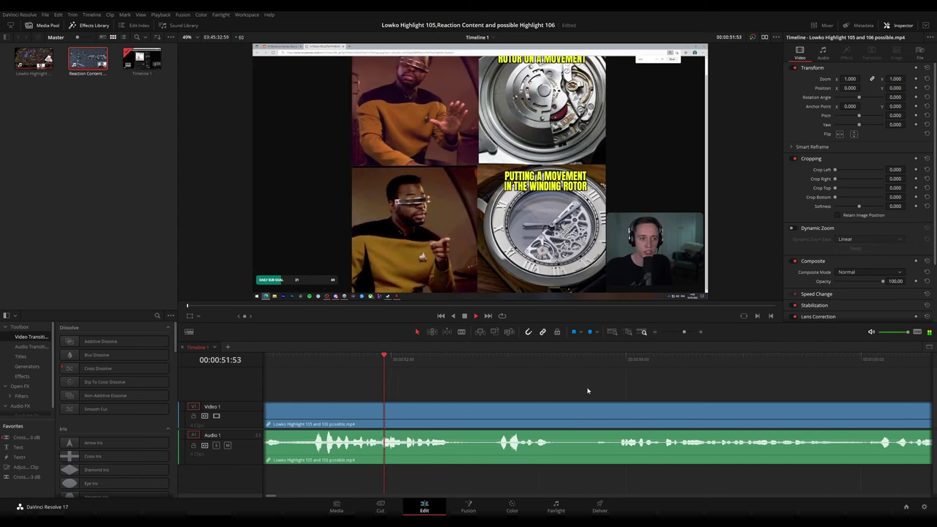
{"action": "scroll", "coordinate": [525, 387], "scroll_direction": "right", "scroll_amount": 3}
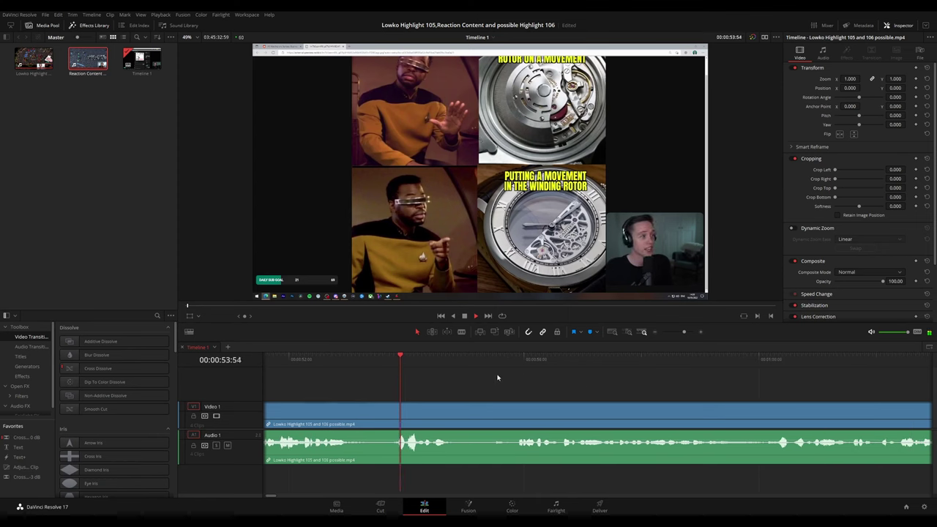
Split the clip at 00:00:55:05 and about 00:00:55:48, and ripple-delete the silent piece in between.
{"action": "key", "text": "space"}
{"action": "key", "text": "b"}
{"action": "left_click", "coordinate": [472, 411]}
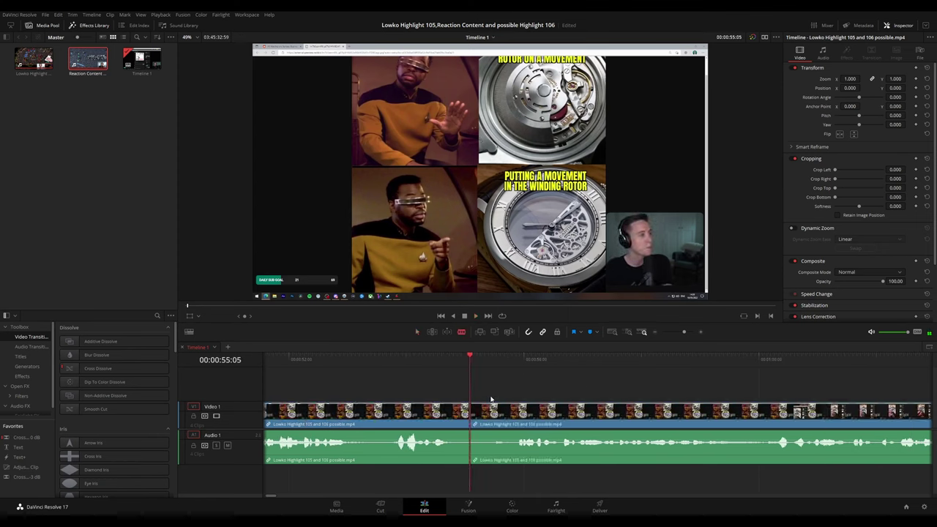
{"action": "key", "text": "space"}
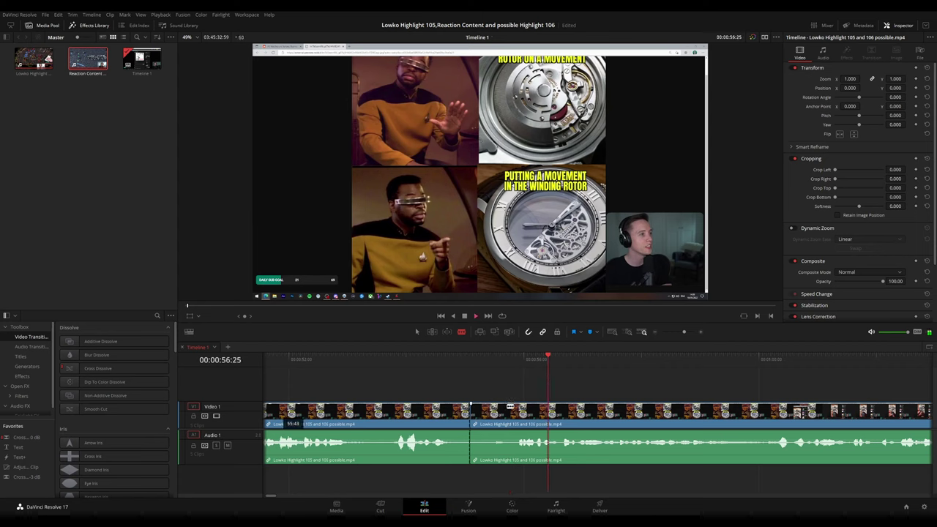
{"action": "key", "text": "space"}
{"action": "left_click", "coordinate": [511, 411]}
{"action": "key", "text": "a"}
{"action": "left_click", "coordinate": [494, 414]}
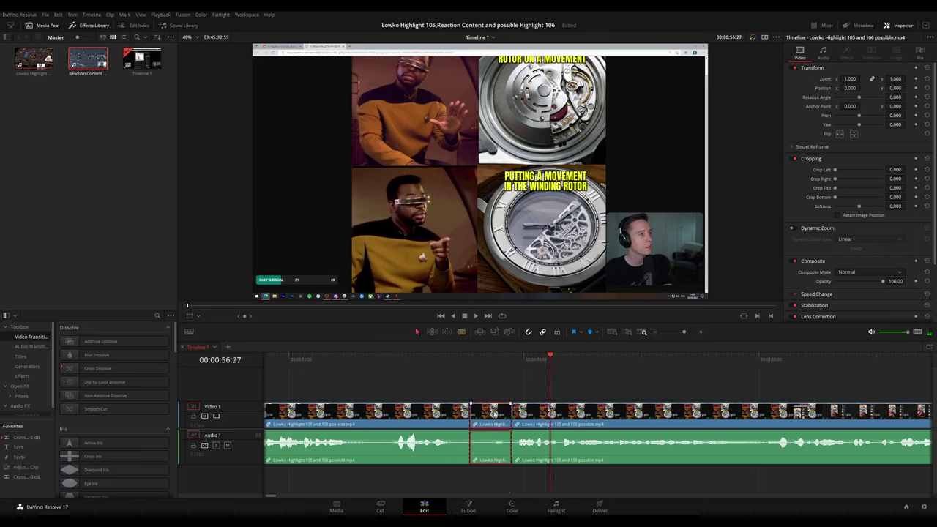
{"action": "key", "text": "Delete"}
Play across the cut from 00:00:54:39 and give the finished clip before the 00:00:55:05 cut a green clip color.
{"action": "left_click", "coordinate": [444, 358]}
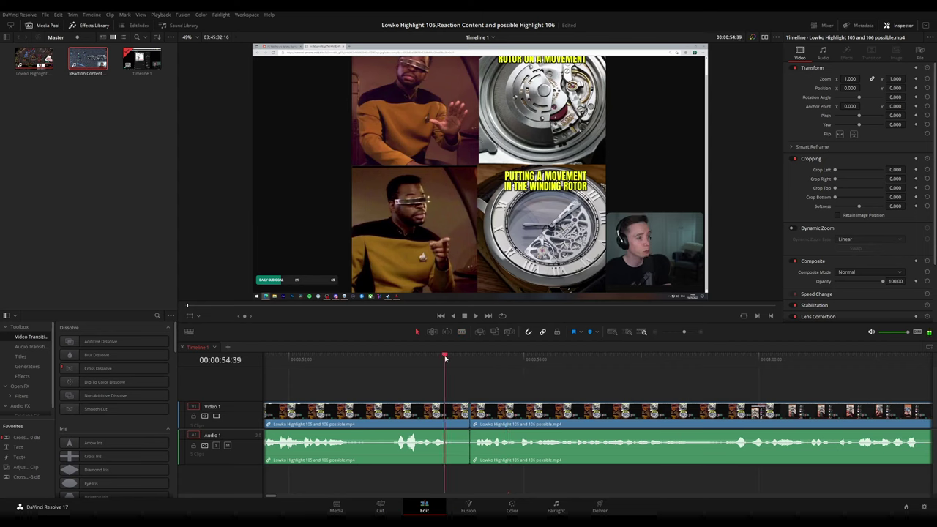
{"action": "left_click", "coordinate": [424, 416]}
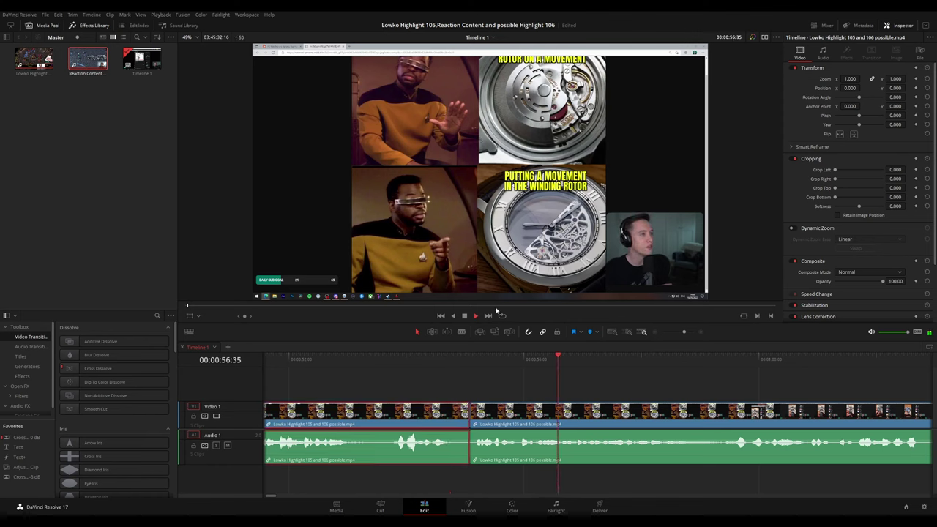
{"action": "key", "text": "g"}
{"action": "left_click", "coordinate": [622, 382]}
Review the playback of the unedited clip from about 00:01:00 to 00:01:15, checking the audio waveform for pauses.
{"action": "scroll", "coordinate": [705, 383], "scroll_direction": "down", "scroll_amount": 6}
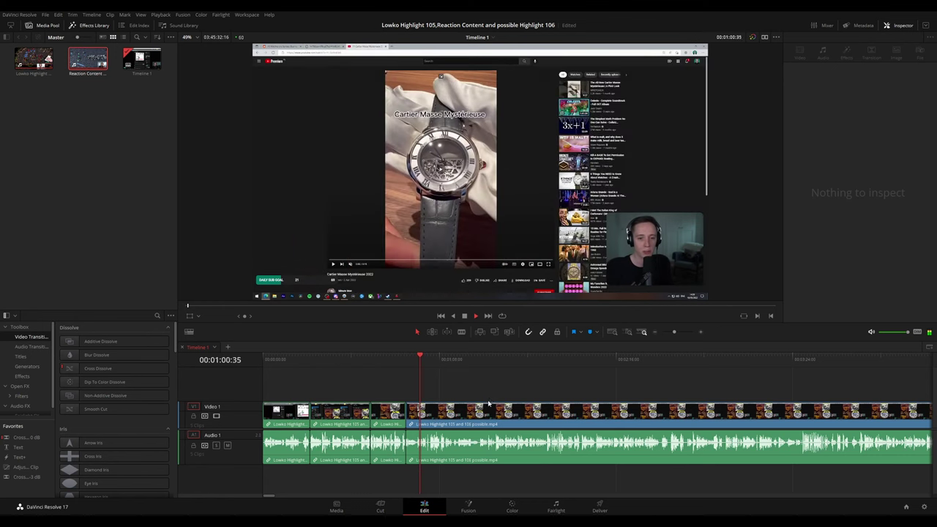
{"action": "scroll", "coordinate": [600, 399], "scroll_direction": "up", "scroll_amount": 4}
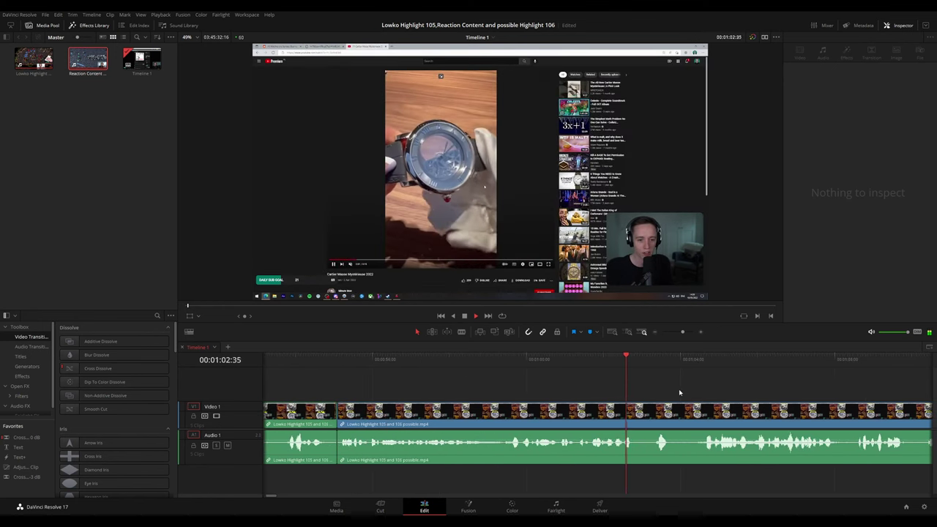
{"action": "scroll", "coordinate": [539, 379], "scroll_direction": "up", "scroll_amount": 3}
{"action": "left_click_drag", "start_coordinate": [590, 380], "coordinate": [483, 381]}
{"action": "key", "text": "space"}
{"action": "key", "text": "space"}
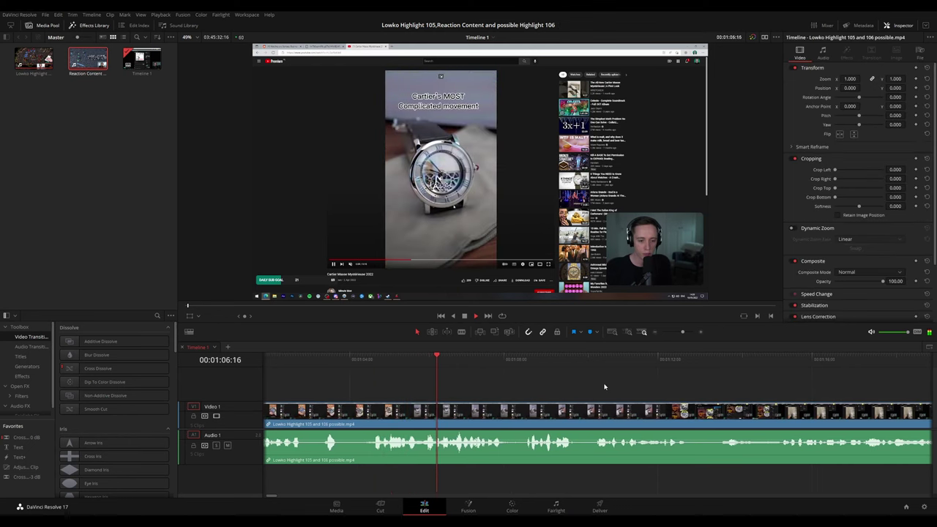
{"action": "scroll", "coordinate": [534, 383], "scroll_direction": "right", "scroll_amount": 2}
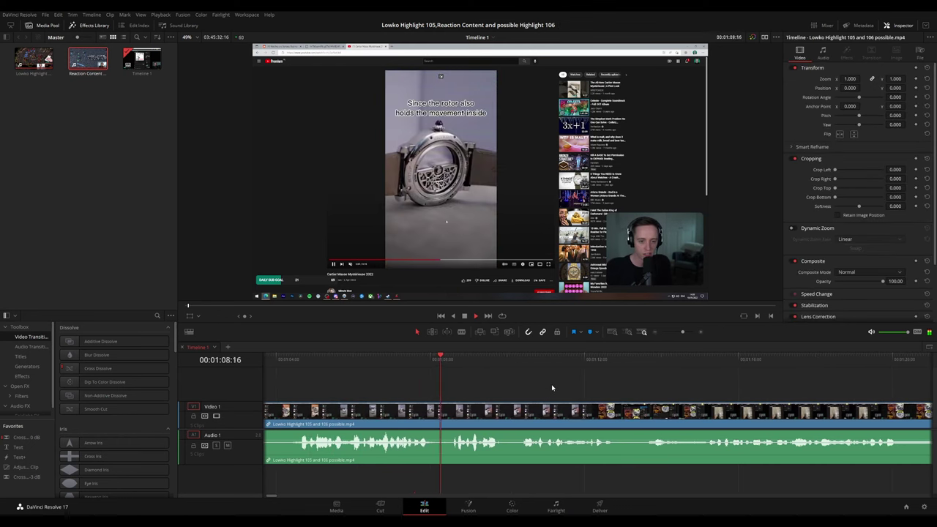
{"action": "scroll", "coordinate": [496, 373], "scroll_direction": "right", "scroll_amount": 2}
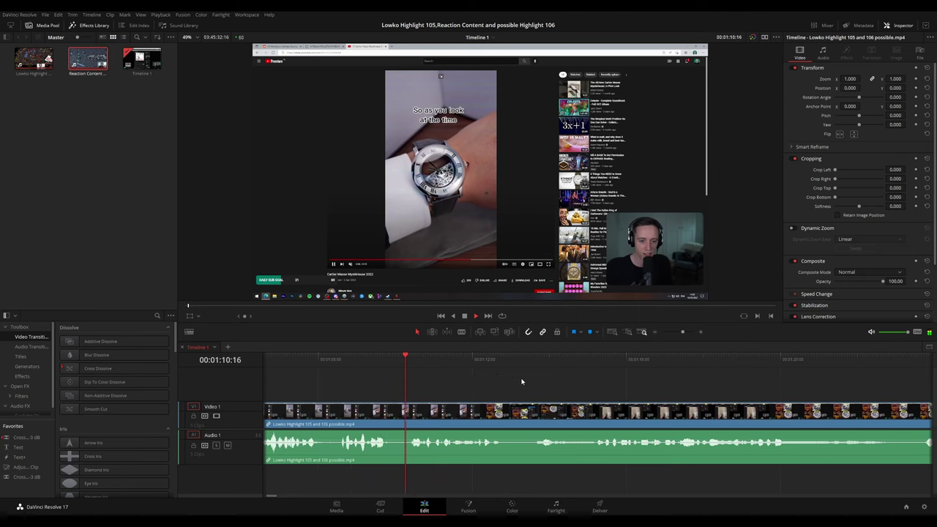
{"action": "scroll", "coordinate": [475, 379], "scroll_direction": "right", "scroll_amount": 1}
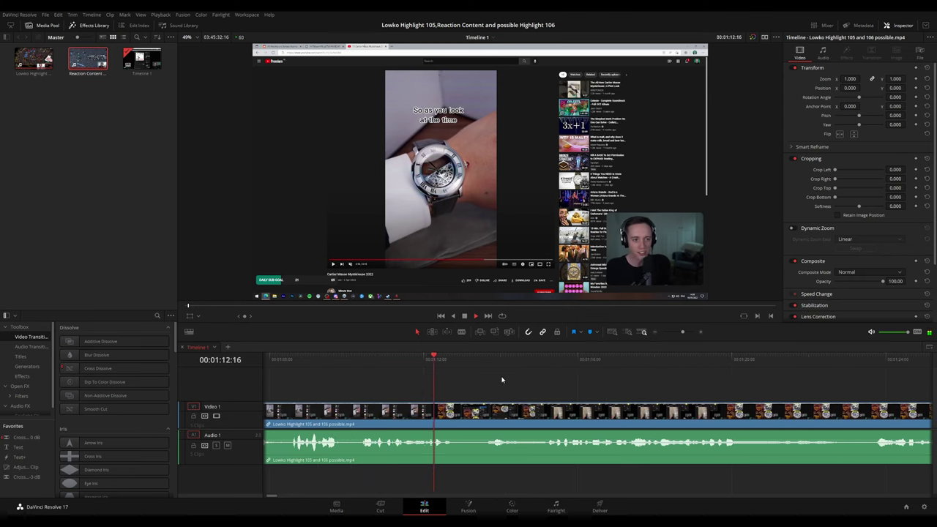
{"action": "scroll", "coordinate": [494, 386], "scroll_direction": "right", "scroll_amount": 1}
{"action": "scroll", "coordinate": [494, 386], "scroll_direction": "right", "scroll_amount": 1}
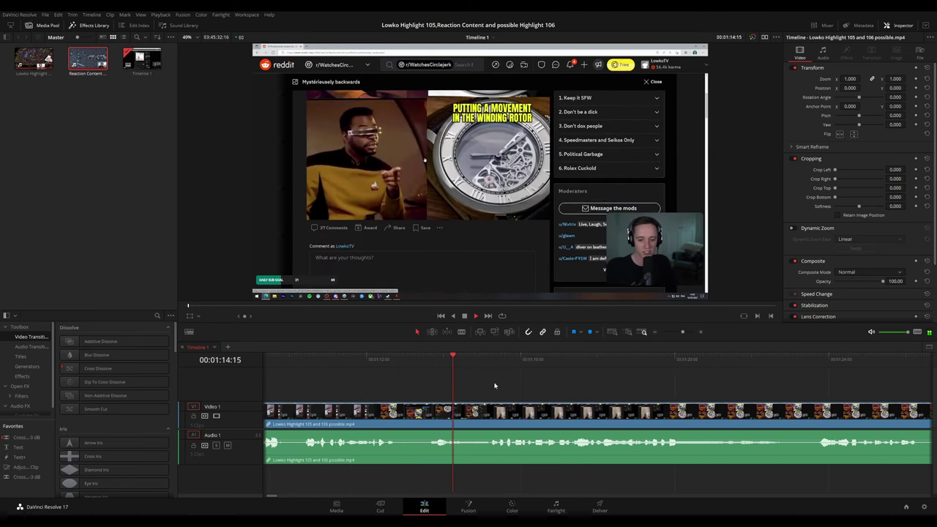
{"action": "scroll", "coordinate": [530, 387], "scroll_direction": "right", "scroll_amount": 1}
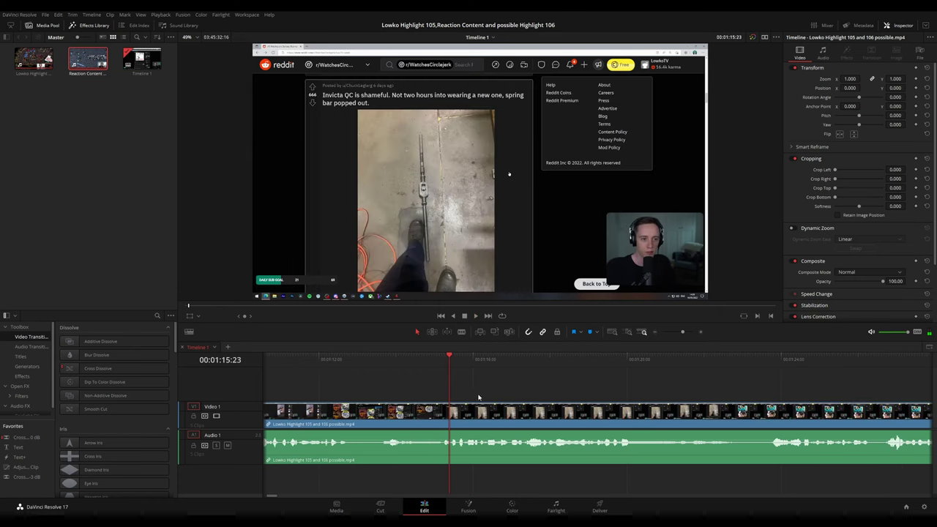
Split the clip at 00:01:14:53 and about 00:01:15:08, and ripple-delete the short silent piece in between.
{"action": "scroll", "coordinate": [512, 393], "scroll_direction": "up", "scroll_amount": 2}
{"action": "left_click", "coordinate": [572, 364]}
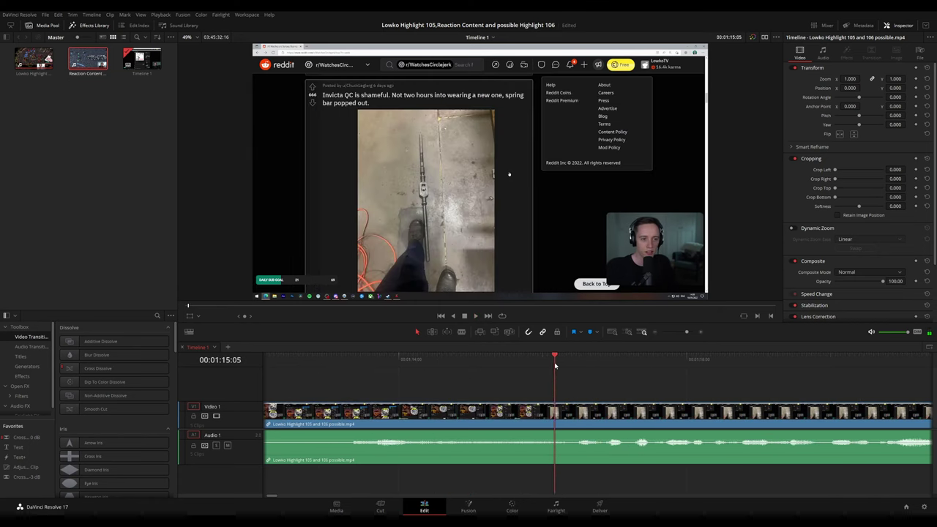
{"action": "left_click_drag", "start_coordinate": [555, 364], "coordinate": [528, 369]}
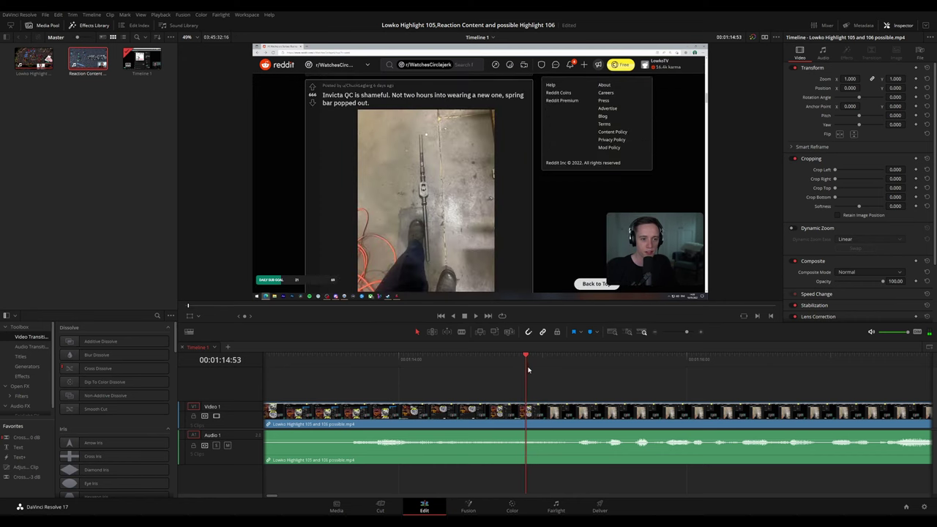
{"action": "key", "text": "ctrl+b"}
{"action": "left_click", "coordinate": [560, 414]}
{"action": "key", "text": "a"}
{"action": "left_click", "coordinate": [548, 415]}
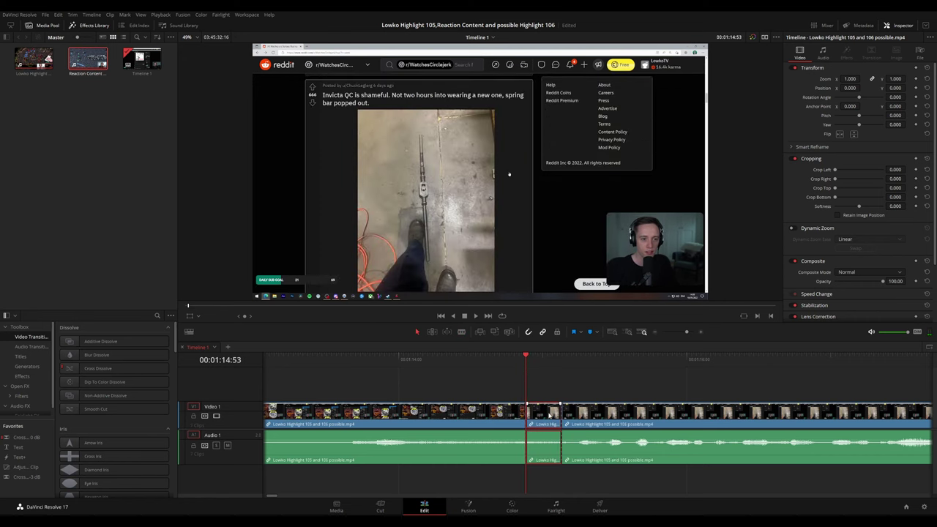
{"action": "key", "text": "Delete"}
Play across the new cut and give the finished clip before 00:01:14:53 a green clip color.
{"action": "key", "text": "space"}
{"action": "left_click", "coordinate": [476, 415]}
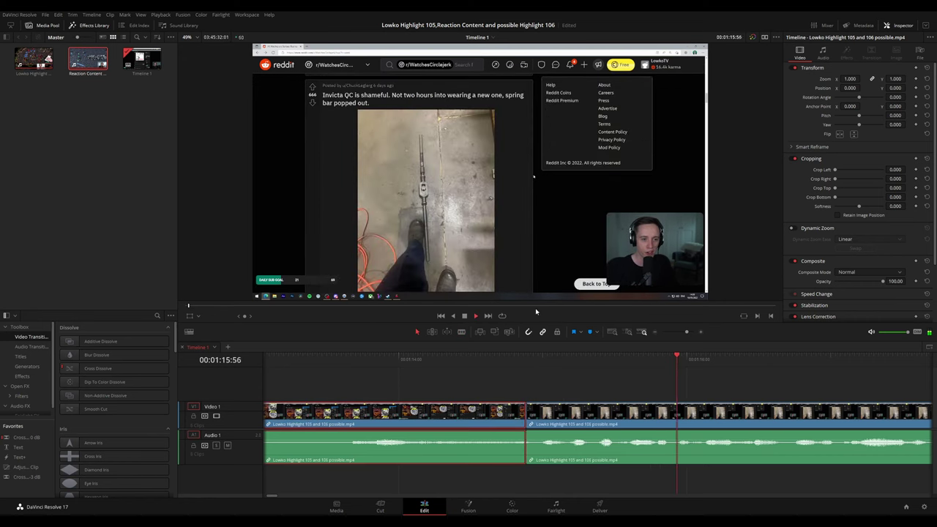
{"action": "key", "text": "g"}
{"action": "left_click", "coordinate": [647, 372]}
Review the unedited clip's playback up to about 00:01:30, replaying the passage from about 00:01:28 to check for a pause.
{"action": "scroll", "coordinate": [740, 385], "scroll_direction": "down", "scroll_amount": 2}
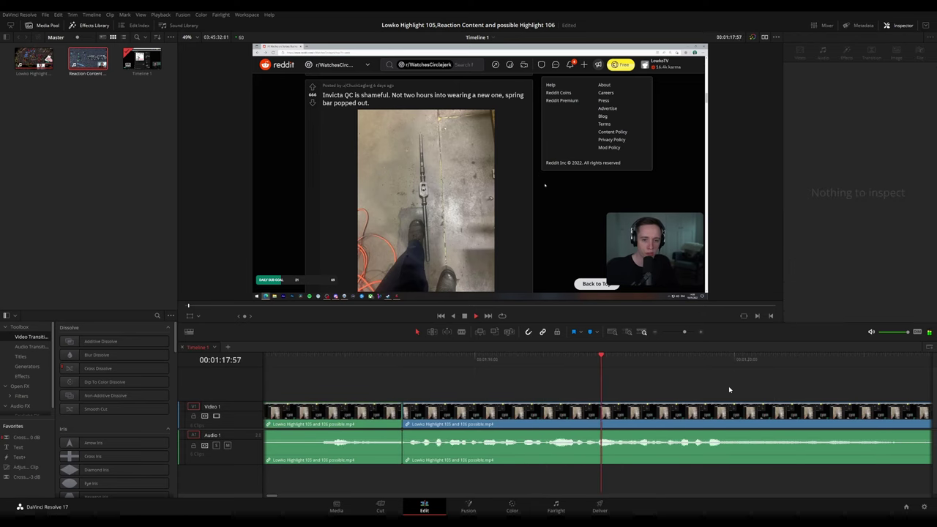
{"action": "scroll", "coordinate": [637, 387], "scroll_direction": "down", "scroll_amount": 1}
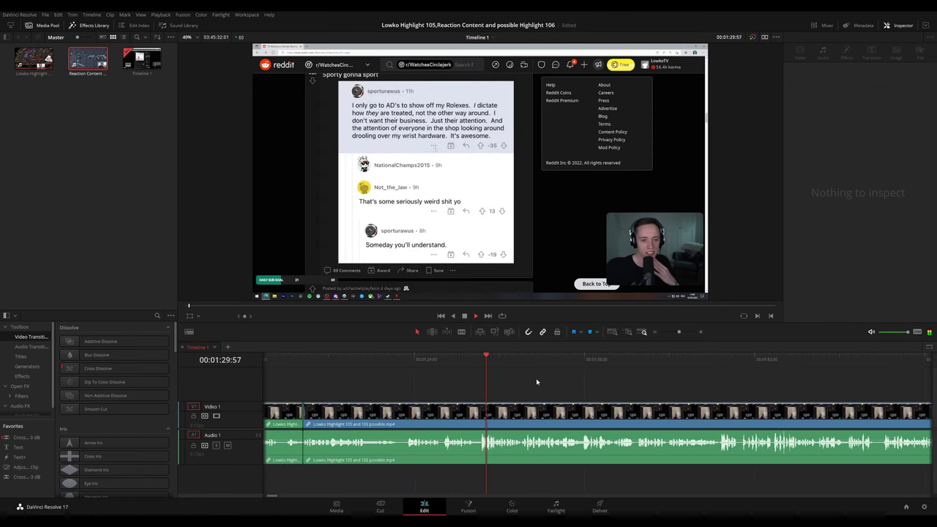
{"action": "scroll", "coordinate": [545, 385], "scroll_direction": "up", "scroll_amount": 3}
{"action": "left_click", "coordinate": [498, 356]}
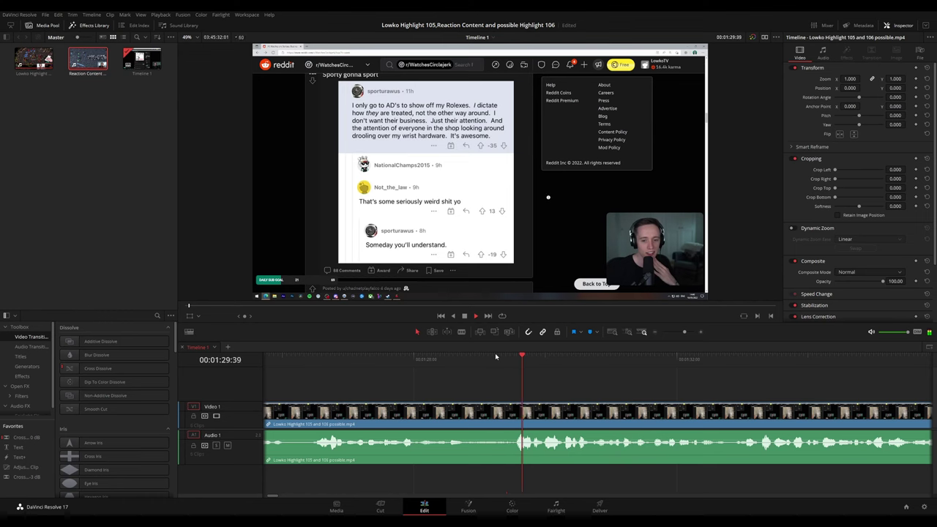
{"action": "left_click", "coordinate": [428, 358]}
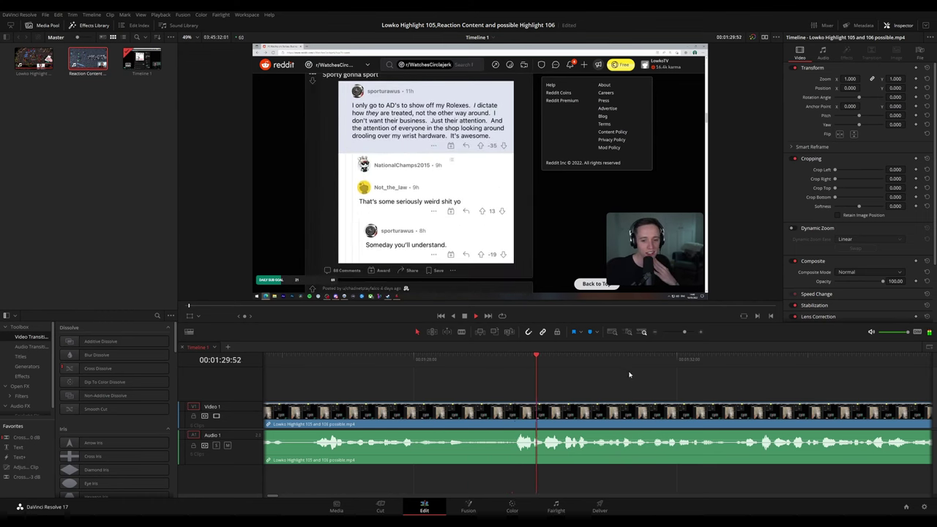
{"action": "key", "text": "ctrl+b"}
{"action": "scroll", "coordinate": [669, 380], "scroll_direction": "down", "scroll_amount": 2}
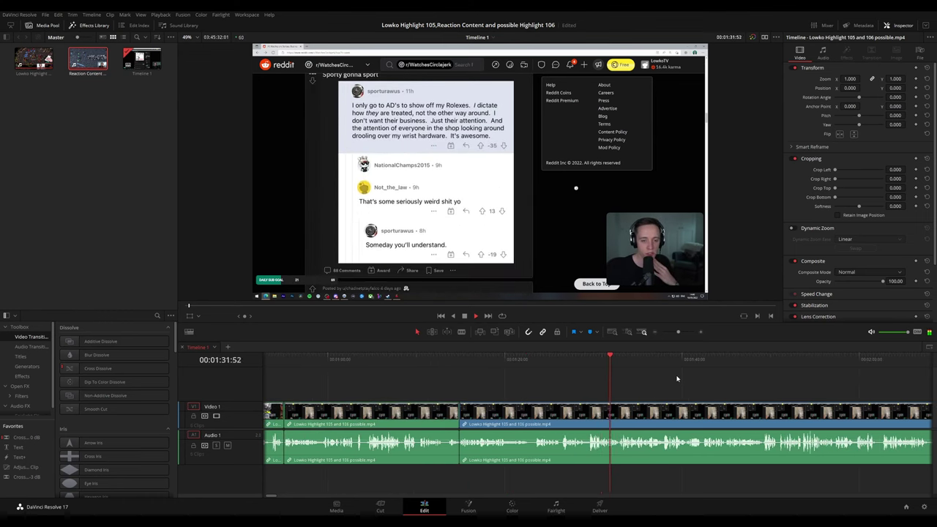
Follow the playback from about 00:01:32 to 00:01:49, examining the audio waveform for the next pause.
{"action": "left_click_drag", "start_coordinate": [696, 379], "coordinate": [563, 372]}
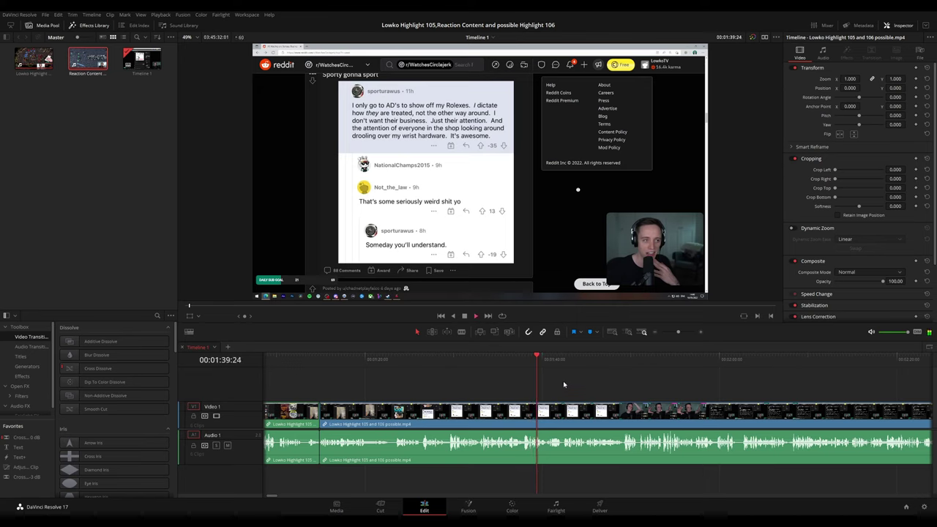
{"action": "scroll", "coordinate": [594, 387], "scroll_direction": "up", "scroll_amount": 2}
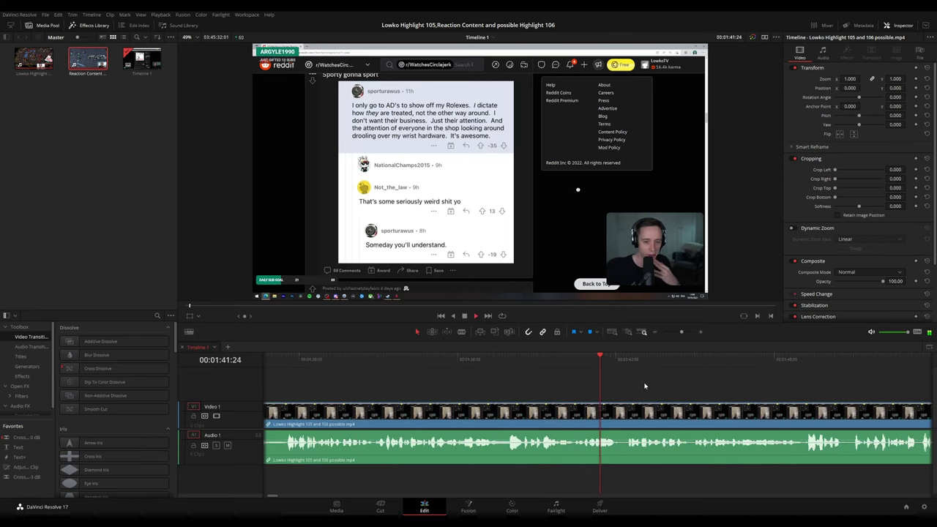
{"action": "left_click_drag", "start_coordinate": [688, 385], "coordinate": [529, 379]}
{"action": "scroll", "coordinate": [630, 395], "scroll_direction": "right", "scroll_amount": 2}
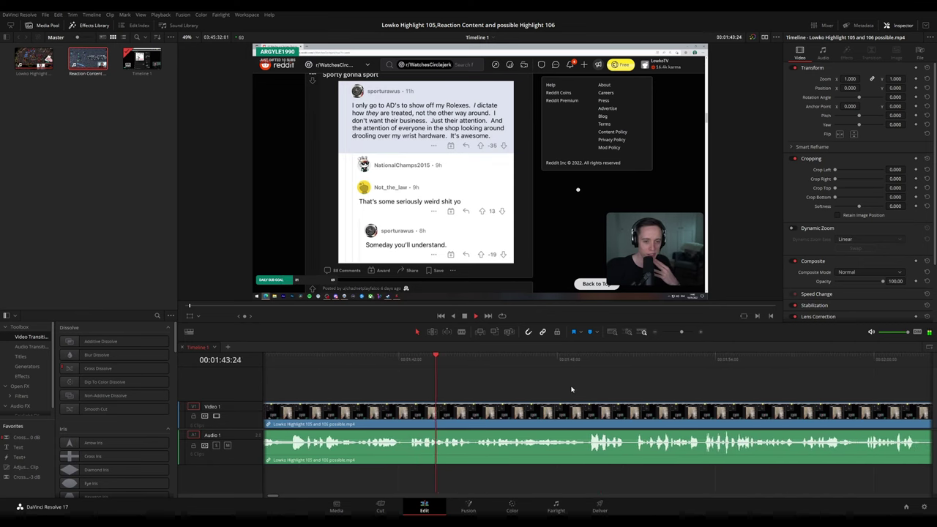
{"action": "scroll", "coordinate": [536, 386], "scroll_direction": "right", "scroll_amount": 2}
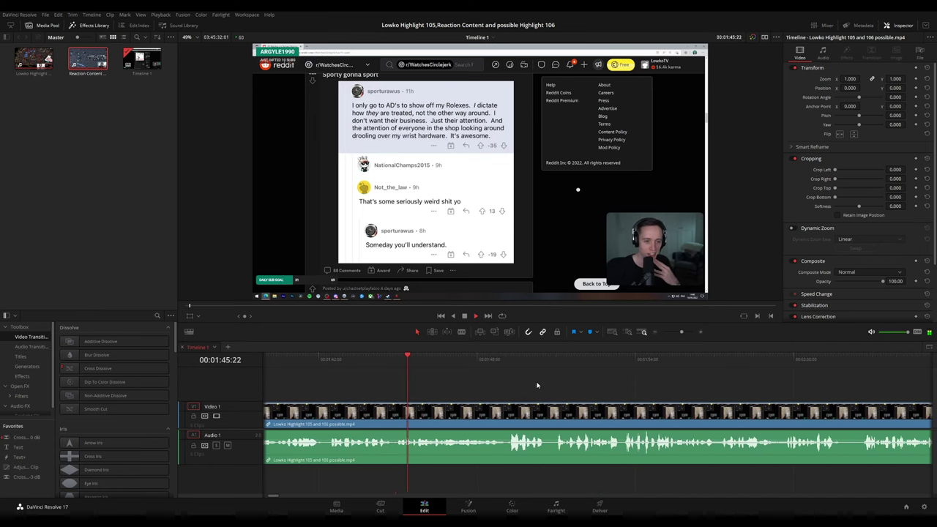
{"action": "scroll", "coordinate": [709, 389], "scroll_direction": "up", "scroll_amount": 3}
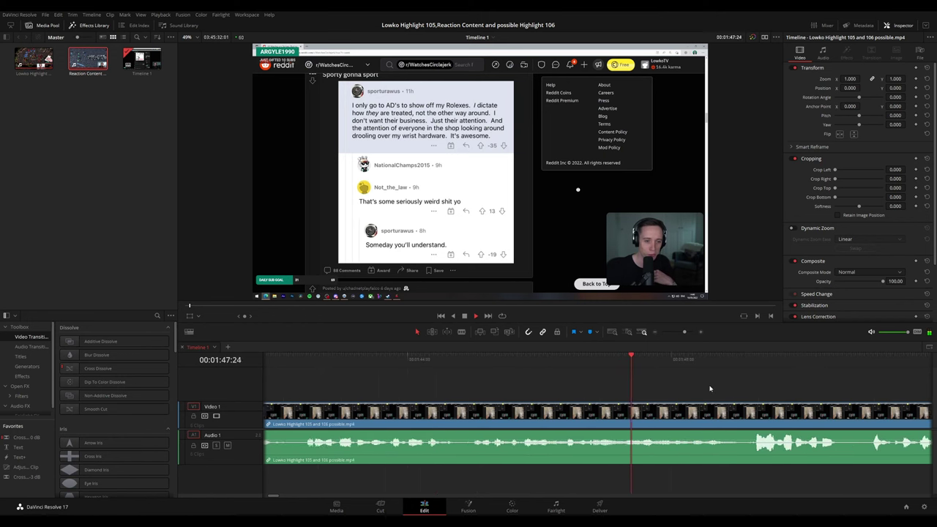
{"action": "scroll", "coordinate": [709, 389], "scroll_direction": "right", "scroll_amount": 3}
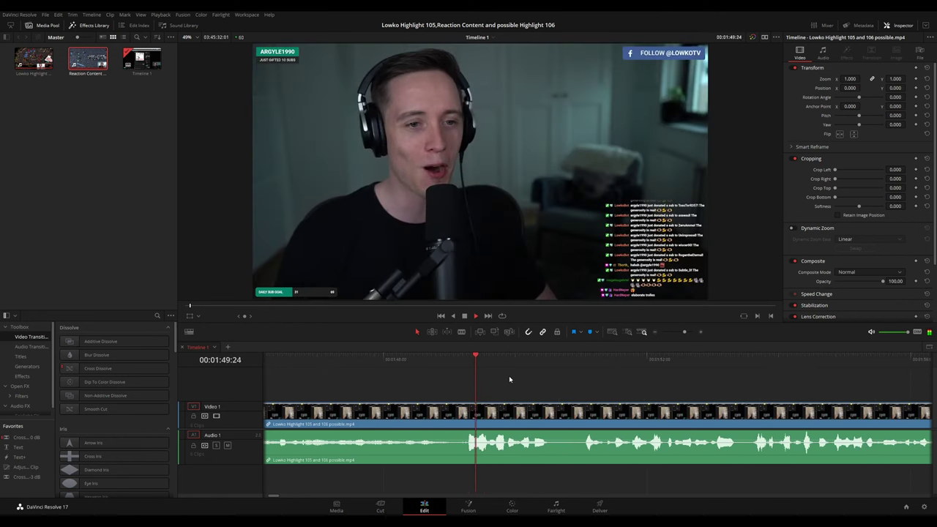
Split the clip at 00:01:49:00 and just before the speech at about 00:01:49:16, and ripple-delete the short piece in between.
{"action": "key", "text": "space"}
{"action": "left_click_drag", "start_coordinate": [429, 361], "coordinate": [403, 369]}
{"action": "key", "text": "b"}
{"action": "left_click", "coordinate": [404, 406]}
{"action": "key", "text": "ctrl+z"}
{"action": "left_click", "coordinate": [401, 360]}
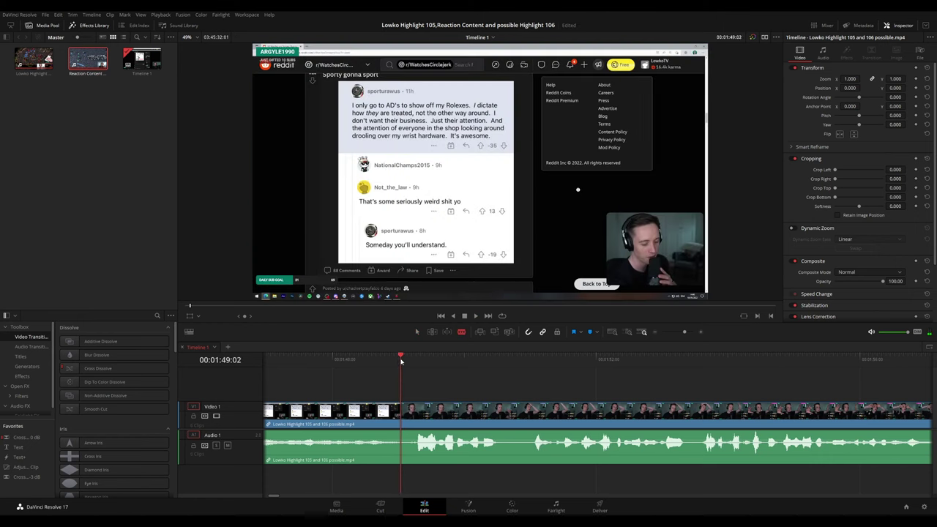
{"action": "left_click", "coordinate": [399, 408]}
{"action": "left_click", "coordinate": [415, 409]}
{"action": "key", "text": "a"}
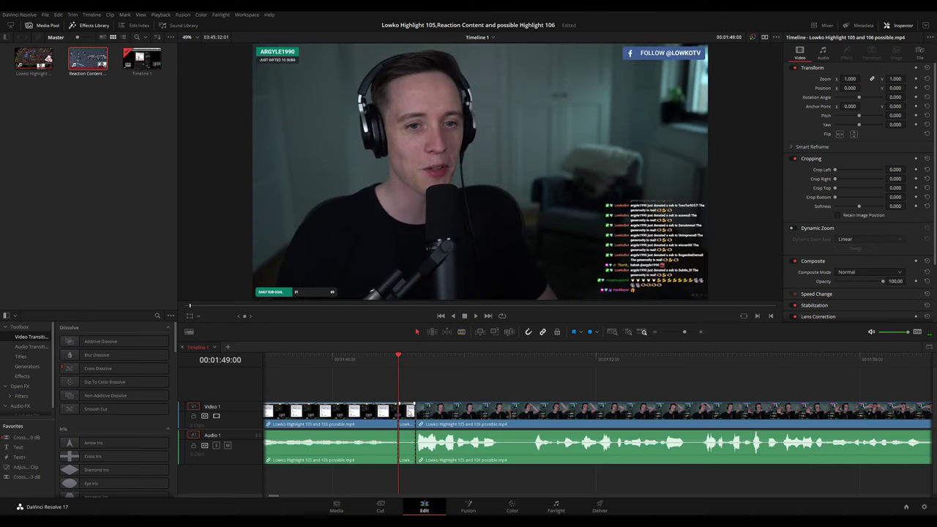
{"action": "key", "text": "Delete"}
Play across the new cut from about 00:01:48:47 and give the finished clip before 00:01:49:00 a green clip color.
{"action": "key", "text": "space"}
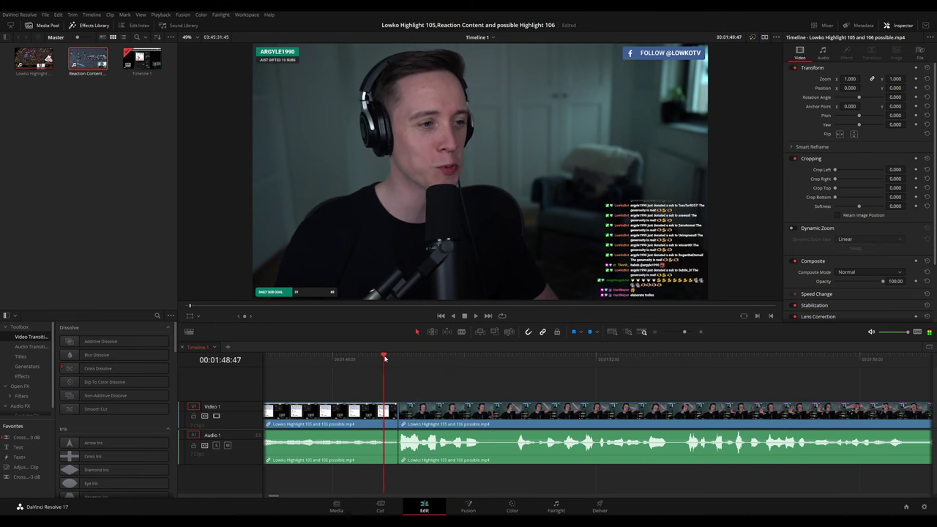
{"action": "key", "text": "space"}
{"action": "left_click", "coordinate": [378, 416]}
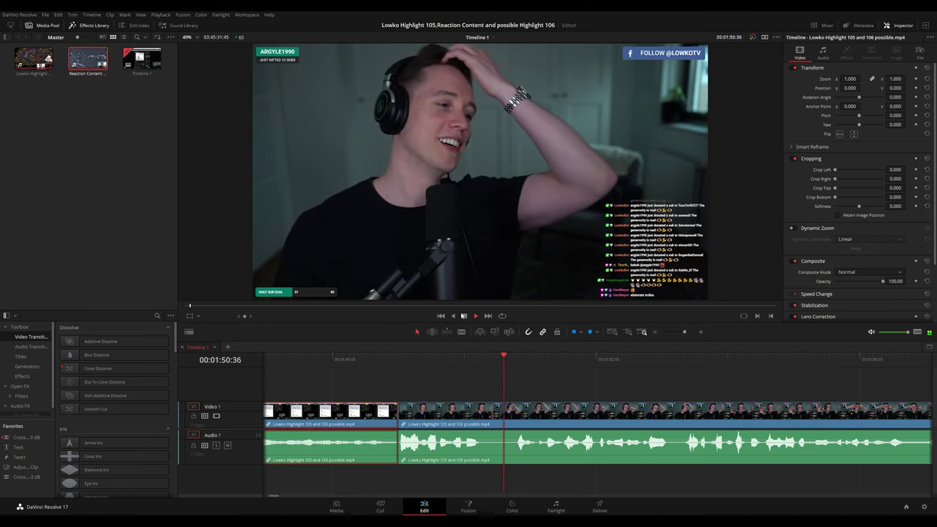
{"action": "left_click", "coordinate": [651, 388]}
Review the unedited clip's playback from about 00:01:52 to 00:02:06, checking the audio waveform for a pause.
{"action": "scroll", "coordinate": [657, 380], "scroll_direction": "down", "scroll_amount": 3}
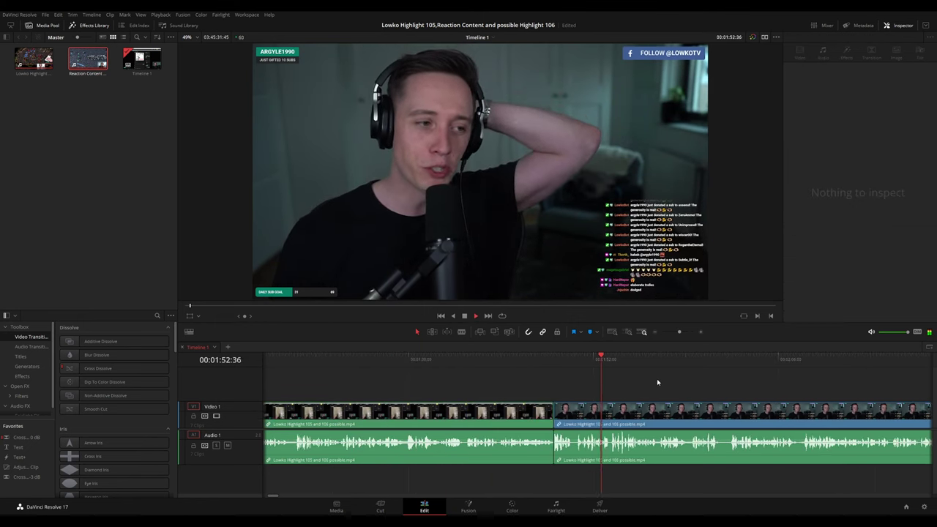
{"action": "scroll", "coordinate": [622, 376], "scroll_direction": "right", "scroll_amount": 3}
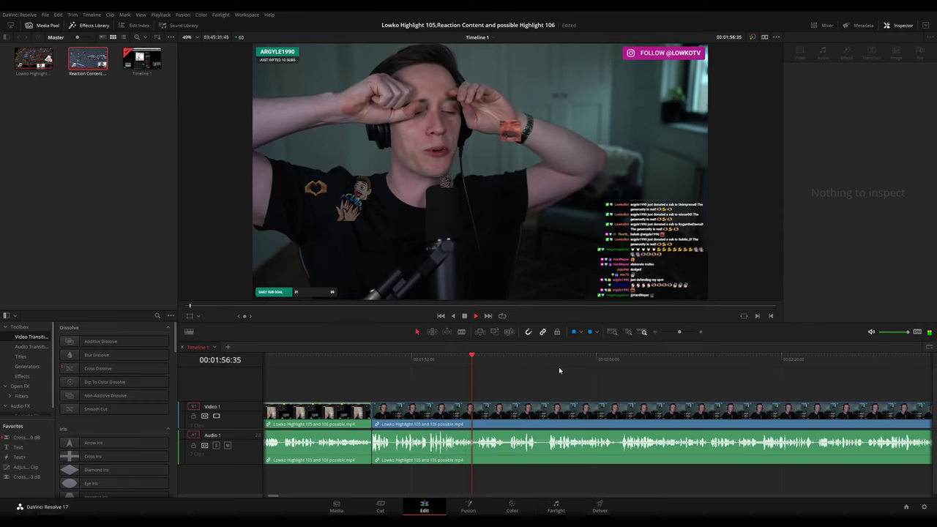
{"action": "left_click_drag", "start_coordinate": [558, 367], "coordinate": [504, 367]}
{"action": "key", "text": "space"}
{"action": "key", "text": "space"}
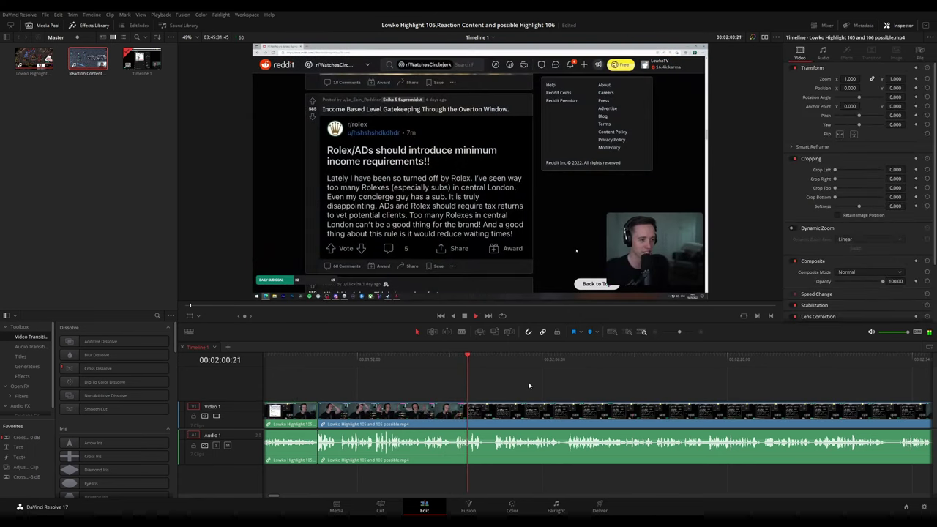
{"action": "scroll", "coordinate": [610, 389], "scroll_direction": "up", "scroll_amount": 5}
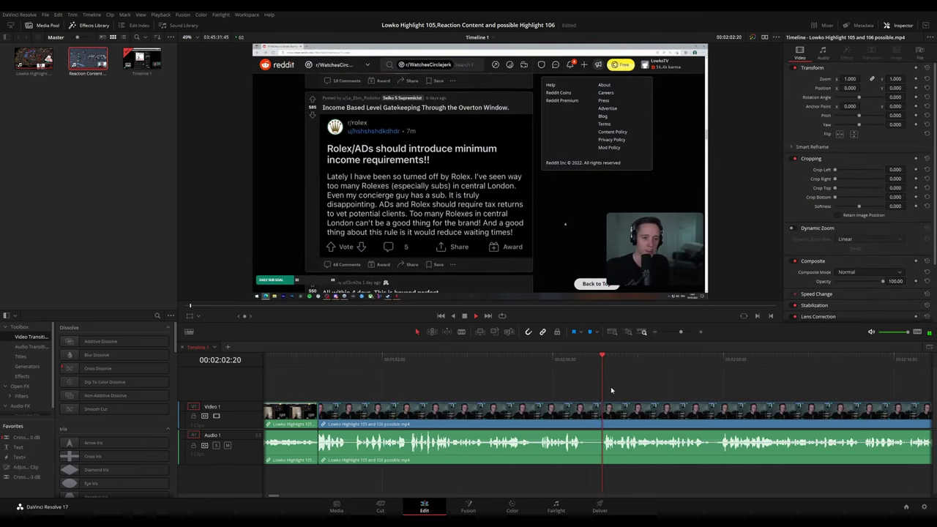
{"action": "scroll", "coordinate": [633, 385], "scroll_direction": "down", "scroll_amount": 3}
{"action": "scroll", "coordinate": [635, 390], "scroll_direction": "right", "scroll_amount": 3}
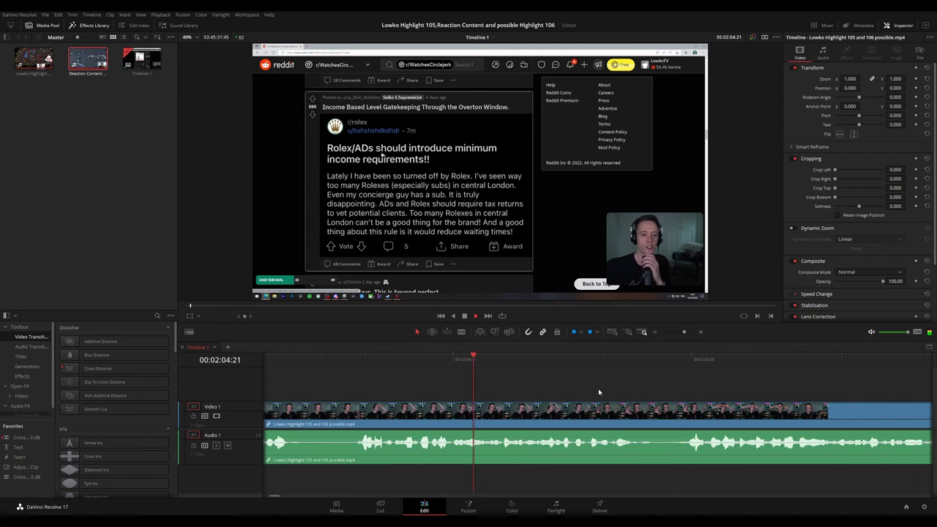
{"action": "scroll", "coordinate": [599, 388], "scroll_direction": "right", "scroll_amount": 1}
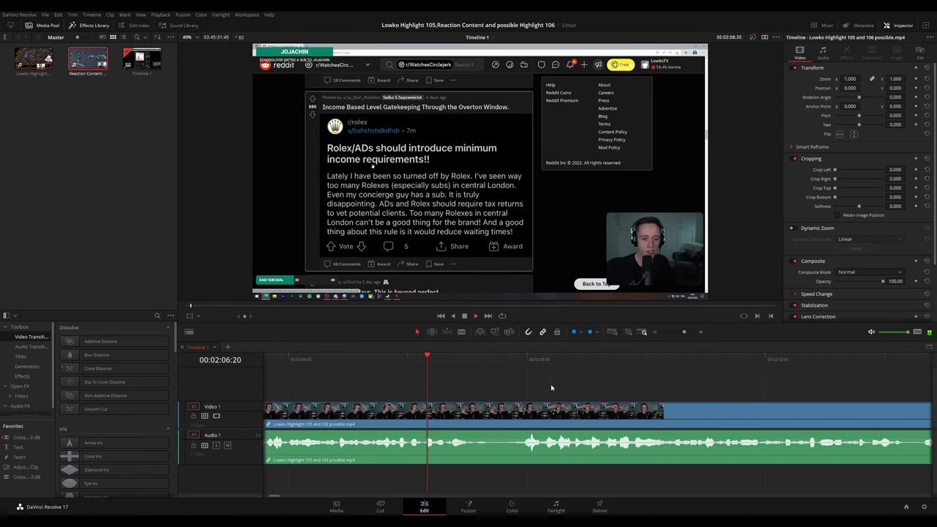
Follow the playback from about 00:02:08 to 00:02:33, examining the audio waveform for the next silent gap.
{"action": "scroll", "coordinate": [621, 388], "scroll_direction": "down", "scroll_amount": 2}
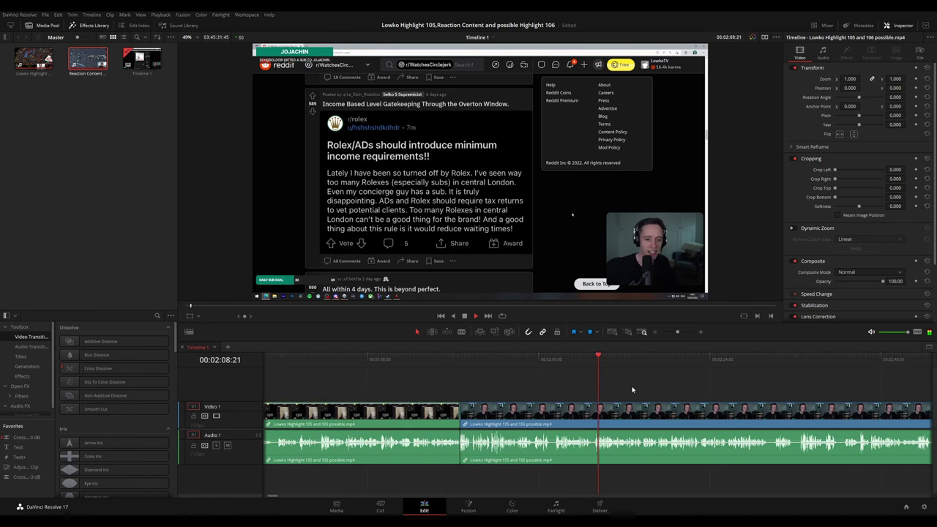
{"action": "scroll", "coordinate": [607, 388], "scroll_direction": "right", "scroll_amount": 1}
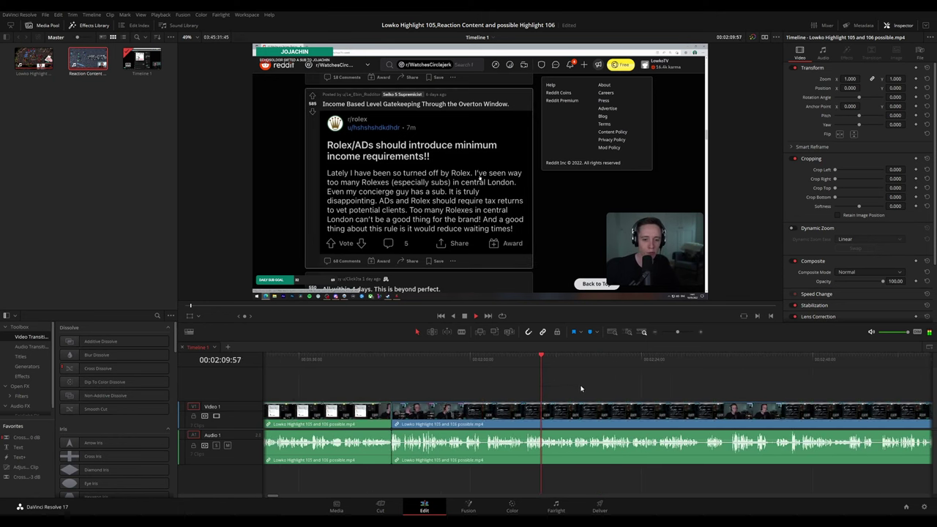
{"action": "scroll", "coordinate": [596, 385], "scroll_direction": "right", "scroll_amount": 1}
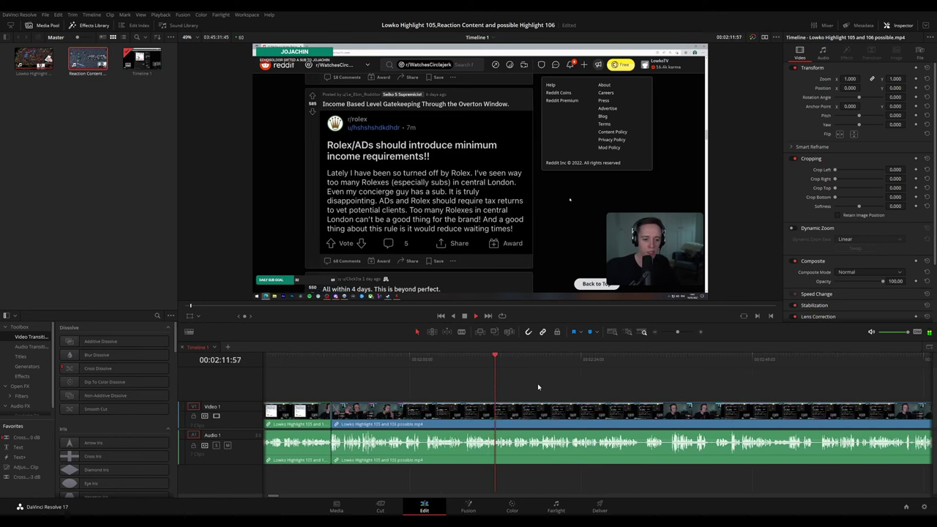
{"action": "scroll", "coordinate": [544, 386], "scroll_direction": "right", "scroll_amount": 1}
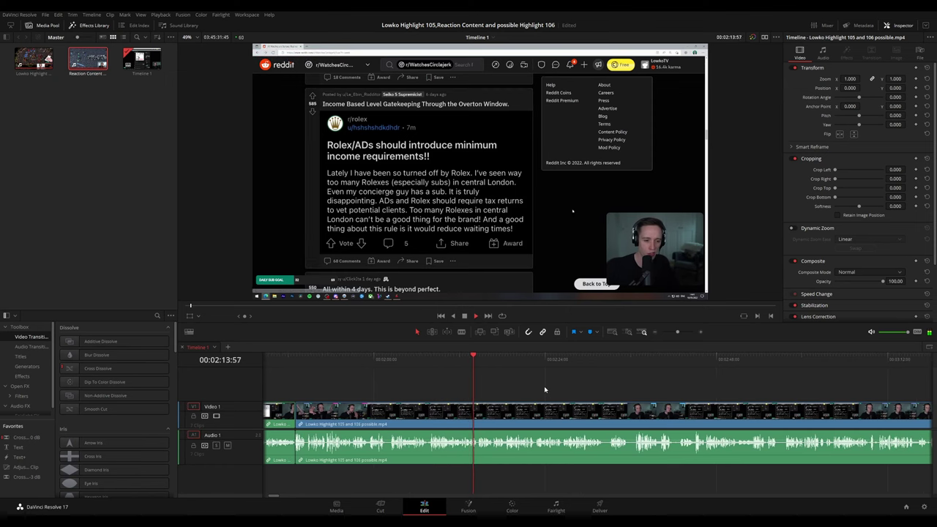
{"action": "scroll", "coordinate": [535, 390], "scroll_direction": "right", "scroll_amount": 1}
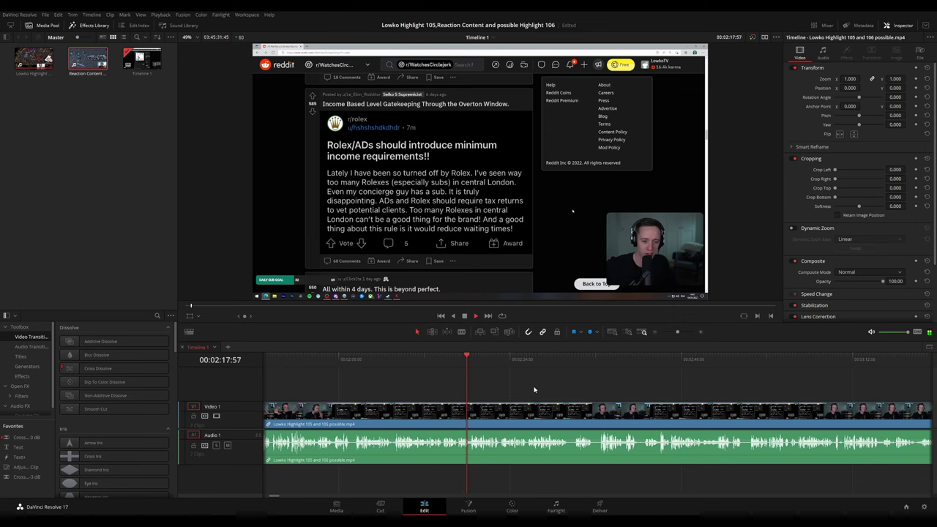
{"action": "scroll", "coordinate": [480, 384], "scroll_direction": "right", "scroll_amount": 1}
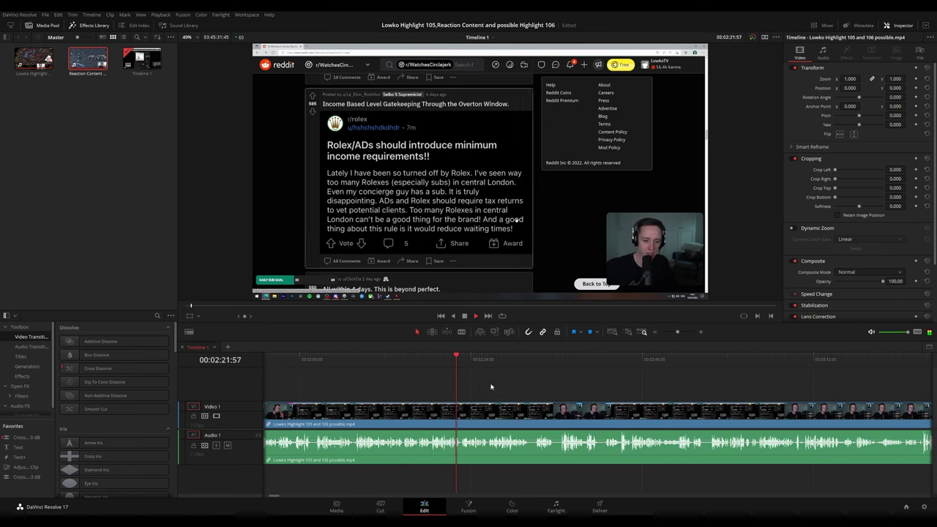
{"action": "scroll", "coordinate": [524, 392], "scroll_direction": "up", "scroll_amount": 3}
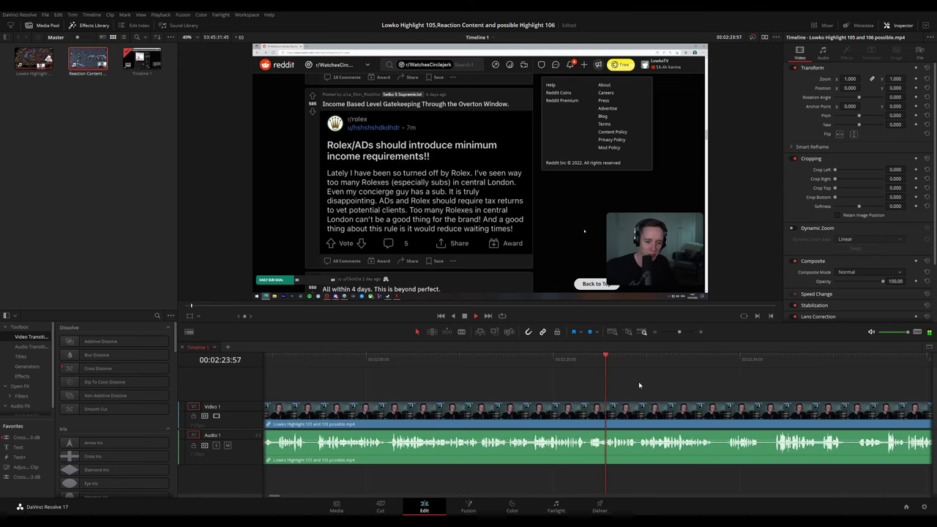
{"action": "scroll", "coordinate": [594, 383], "scroll_direction": "right", "scroll_amount": 8}
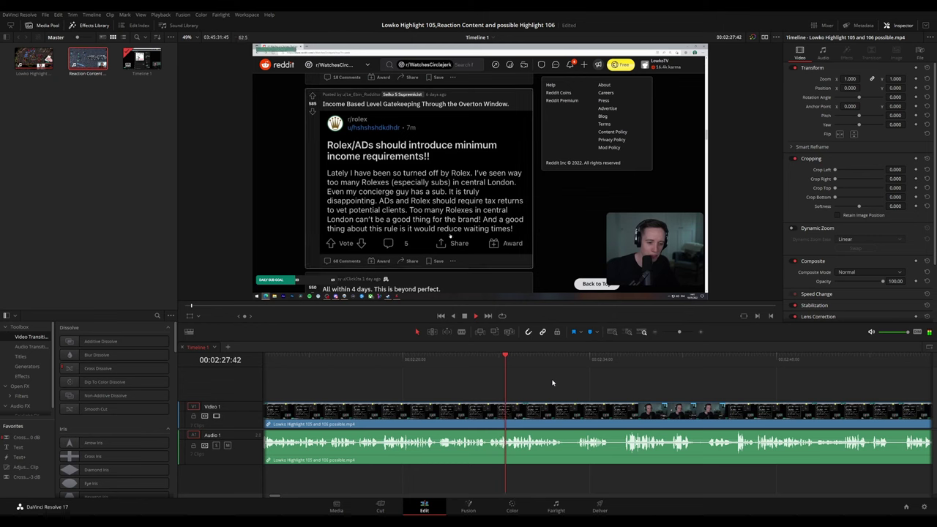
{"action": "scroll", "coordinate": [571, 388], "scroll_direction": "up", "scroll_amount": 3}
{"action": "left_click_drag", "start_coordinate": [661, 385], "coordinate": [469, 374]}
{"action": "scroll", "coordinate": [475, 379], "scroll_direction": "right", "scroll_amount": 3}
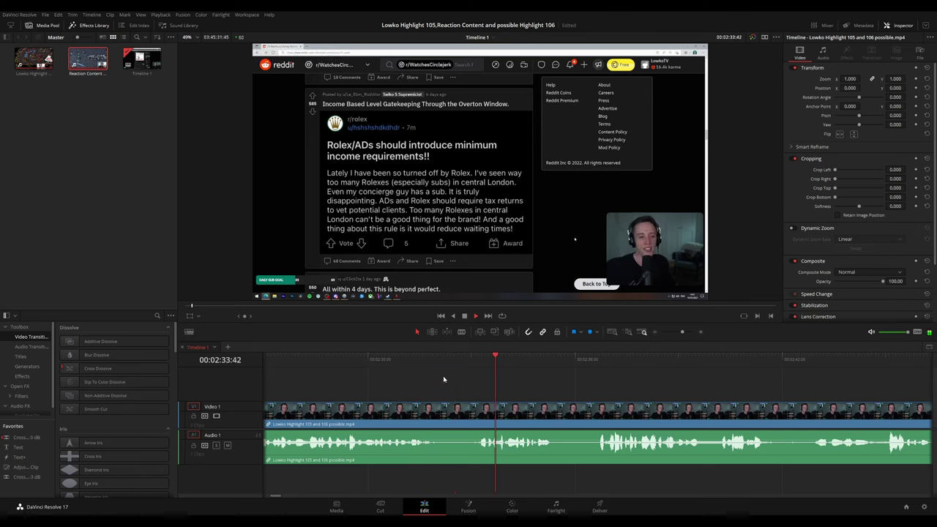
Split the clip at 00:02:32:11 and about 00:02:33:10, and ripple-delete the silent piece in between.
{"action": "left_click", "coordinate": [421, 358]}
{"action": "key", "text": "b"}
{"action": "left_click", "coordinate": [444, 414]}
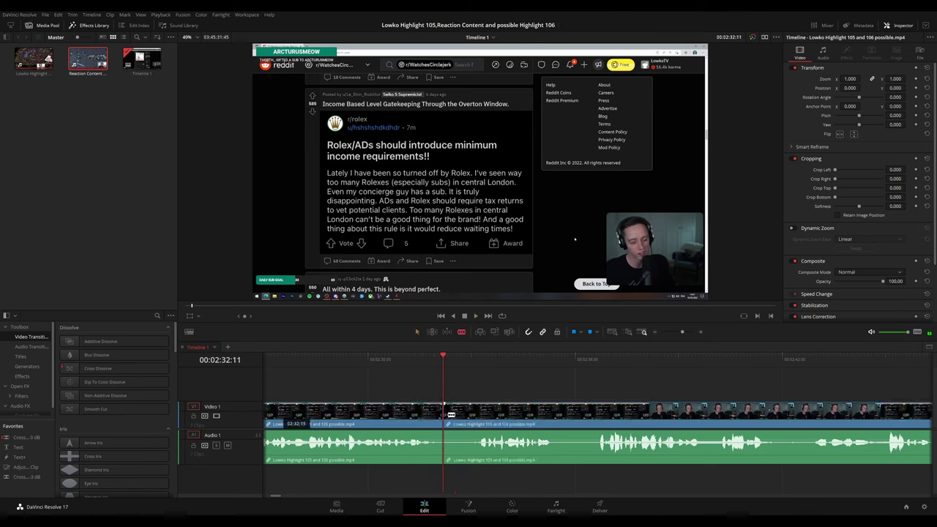
{"action": "key", "text": "Delete"}
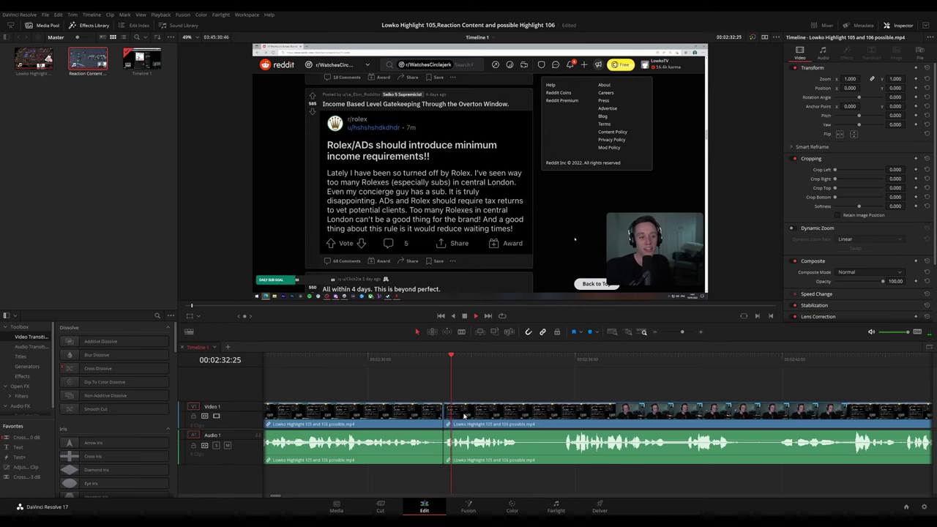
Play across the new cut and give the finished clip before 00:02:32:11 a green clip color.
{"action": "key", "text": "space"}
{"action": "left_click", "coordinate": [420, 415]}
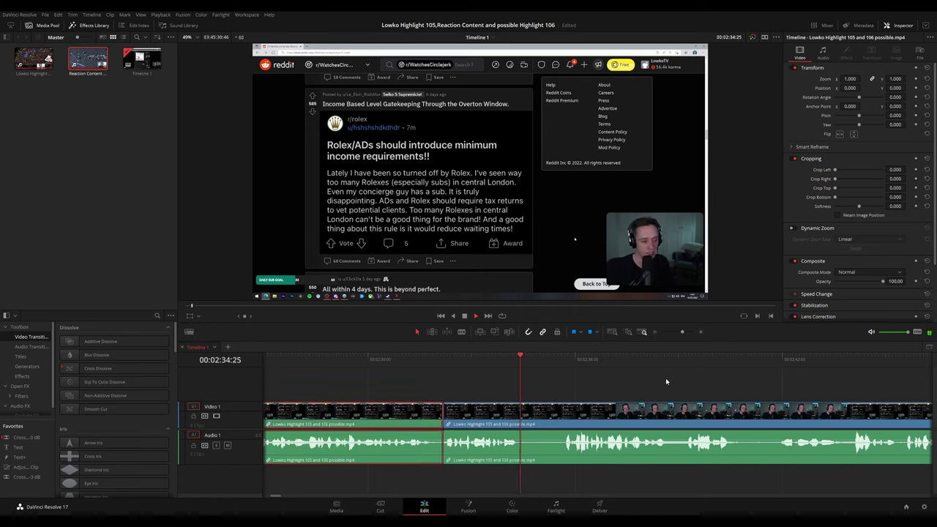
{"action": "left_click", "coordinate": [662, 378]}
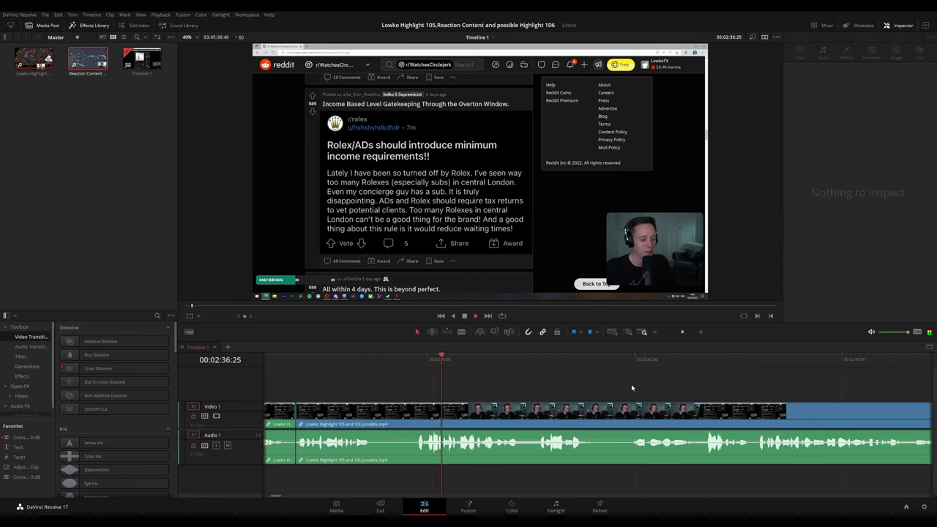
Review the playback from about 00:02:36 to 00:02:55, following the audio waveform to locate the next pause.
{"action": "left_click_drag", "start_coordinate": [632, 388], "coordinate": [471, 380]}
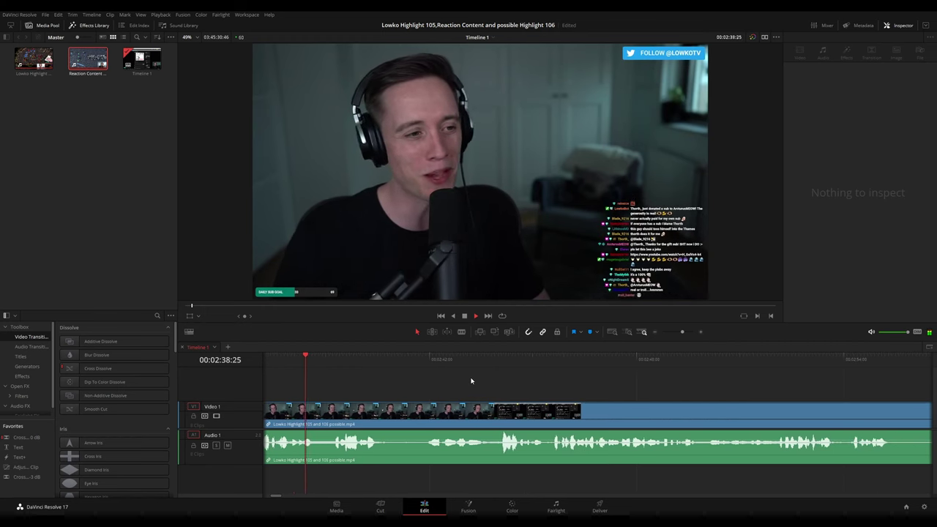
{"action": "scroll", "coordinate": [481, 384], "scroll_direction": "right", "scroll_amount": 2}
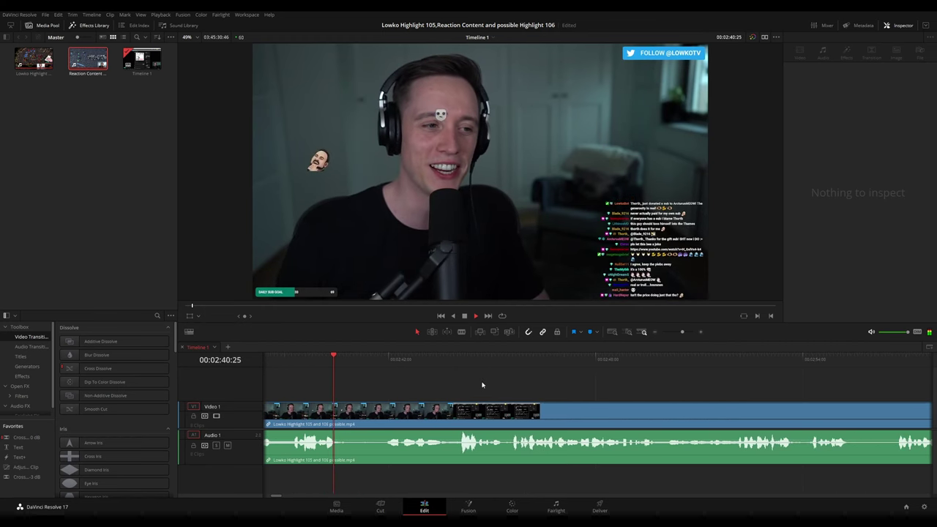
{"action": "scroll", "coordinate": [504, 387], "scroll_direction": "right", "scroll_amount": 2}
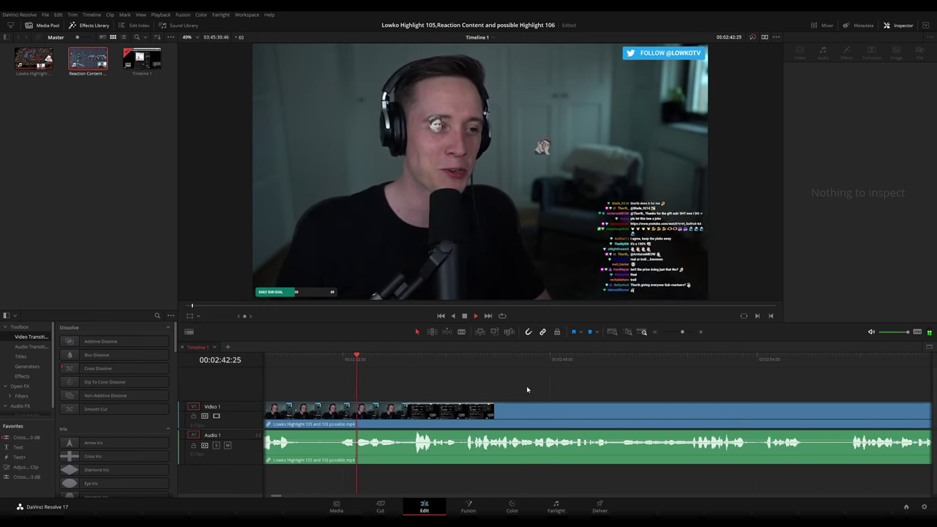
{"action": "scroll", "coordinate": [526, 386], "scroll_direction": "right", "scroll_amount": 2}
{"action": "scroll", "coordinate": [532, 386], "scroll_direction": "right", "scroll_amount": 1}
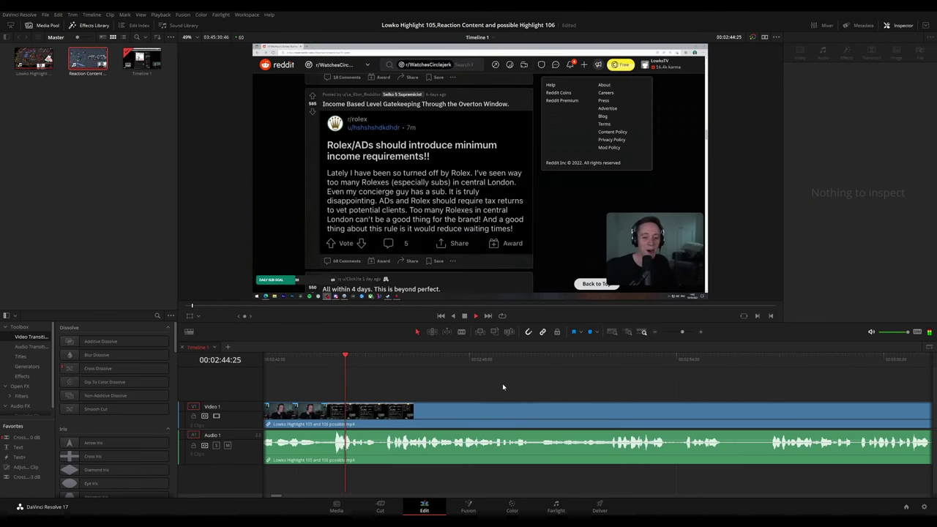
{"action": "scroll", "coordinate": [505, 387], "scroll_direction": "right", "scroll_amount": 1}
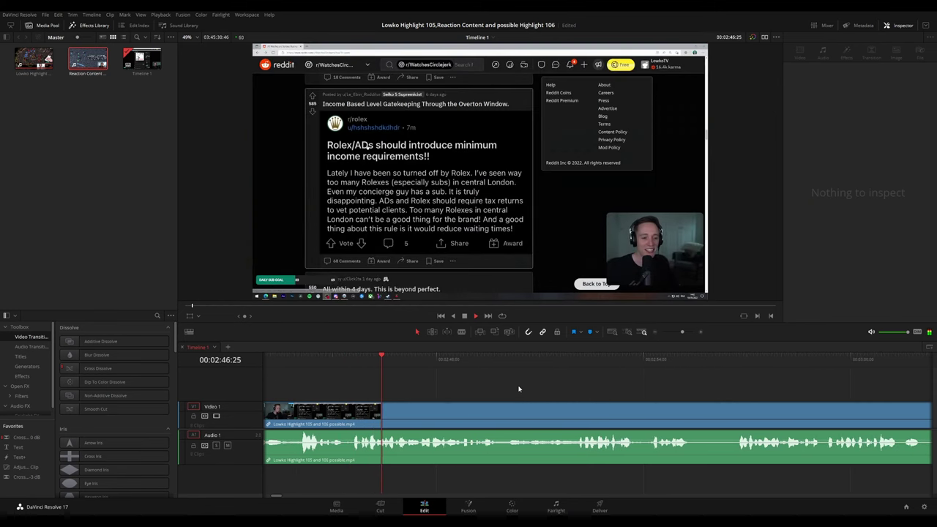
{"action": "scroll", "coordinate": [531, 387], "scroll_direction": "right", "scroll_amount": 1}
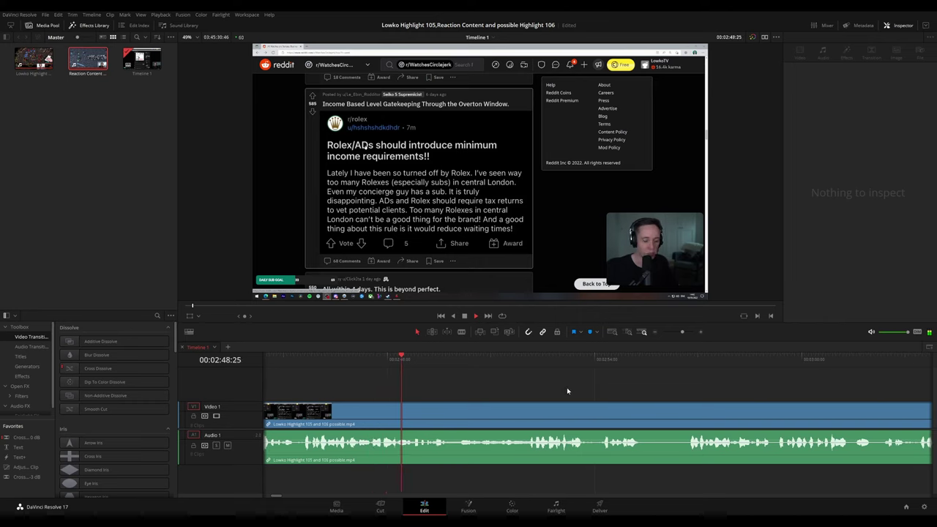
{"action": "scroll", "coordinate": [566, 391], "scroll_direction": "right", "scroll_amount": 1}
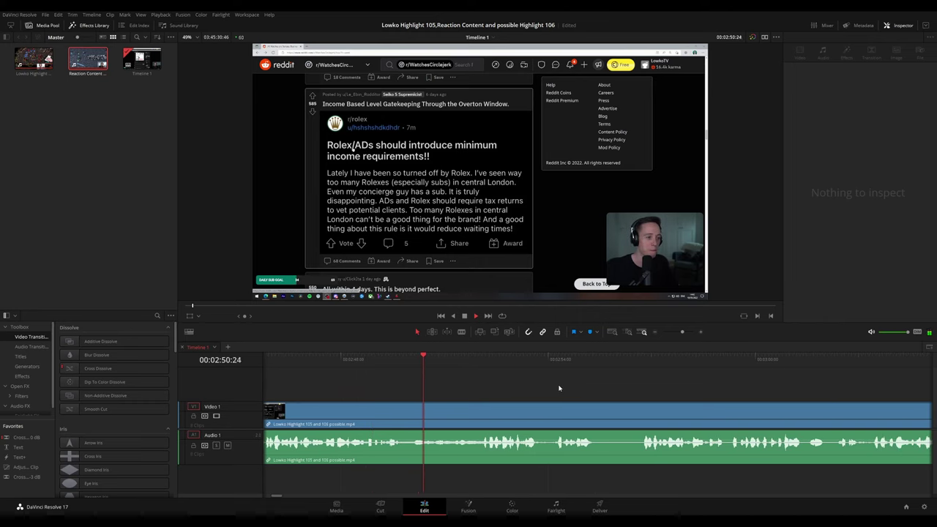
{"action": "scroll", "coordinate": [558, 387], "scroll_direction": "right", "scroll_amount": 2}
{"action": "scroll", "coordinate": [565, 388], "scroll_direction": "right", "scroll_amount": 2}
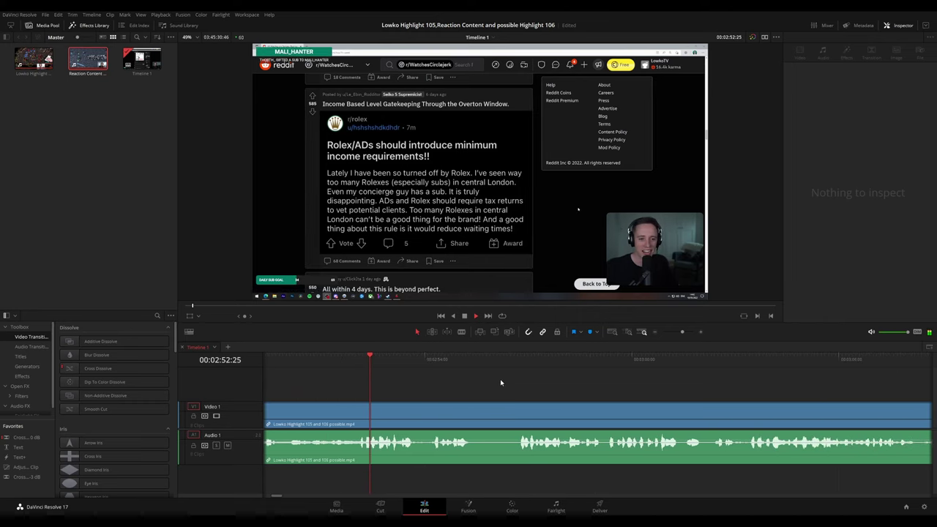
{"action": "scroll", "coordinate": [512, 382], "scroll_direction": "right", "scroll_amount": 1}
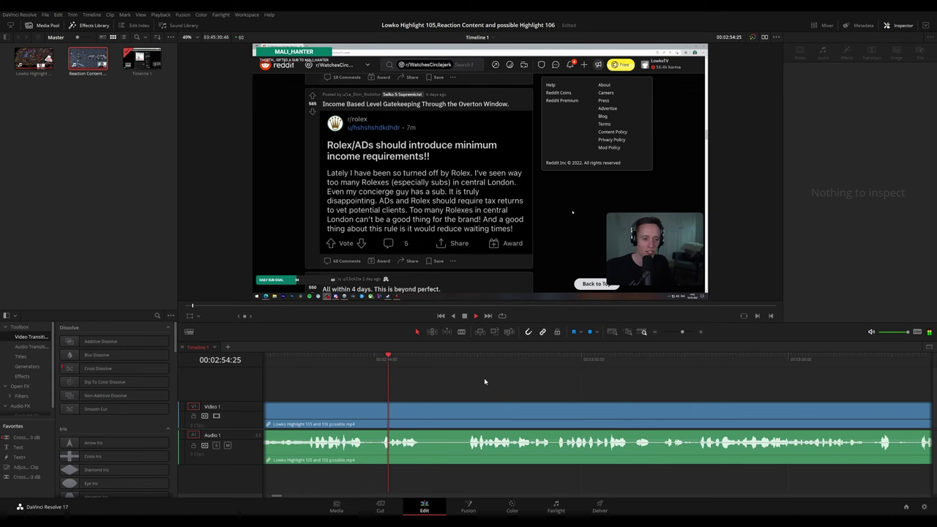
Split the clip at 00:02:55:33 and about 00:02:56:38, and ripple-delete the silent piece in between.
{"action": "left_click", "coordinate": [430, 415]}
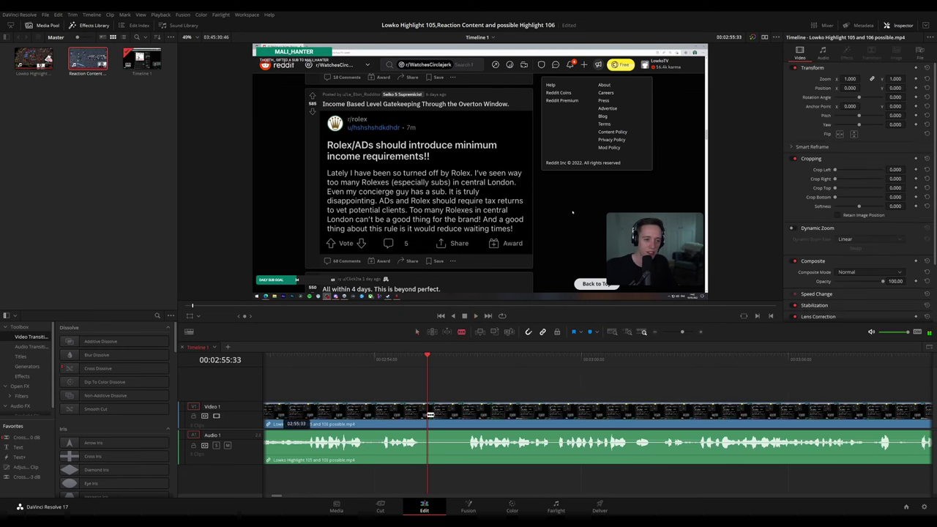
{"action": "left_click", "coordinate": [467, 414]}
{"action": "key", "text": "a"}
{"action": "left_click", "coordinate": [454, 417]}
{"action": "key", "text": "Delete"}
Play across the new cut and give the finished clip before 00:02:55:33 a green clip color.
{"action": "key", "text": "space"}
{"action": "left_click", "coordinate": [422, 415]}
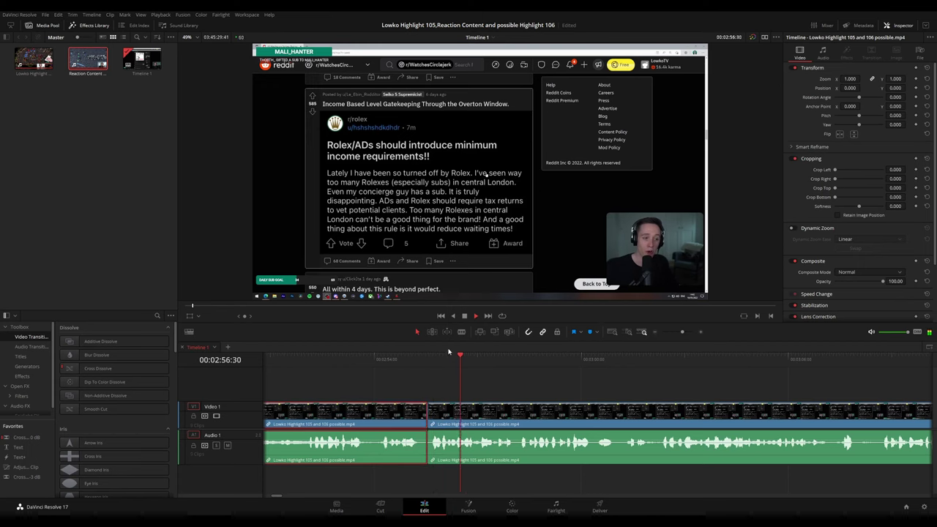
{"action": "left_click", "coordinate": [564, 368]}
{"action": "left_click_drag", "start_coordinate": [681, 381], "coordinate": [563, 381]}
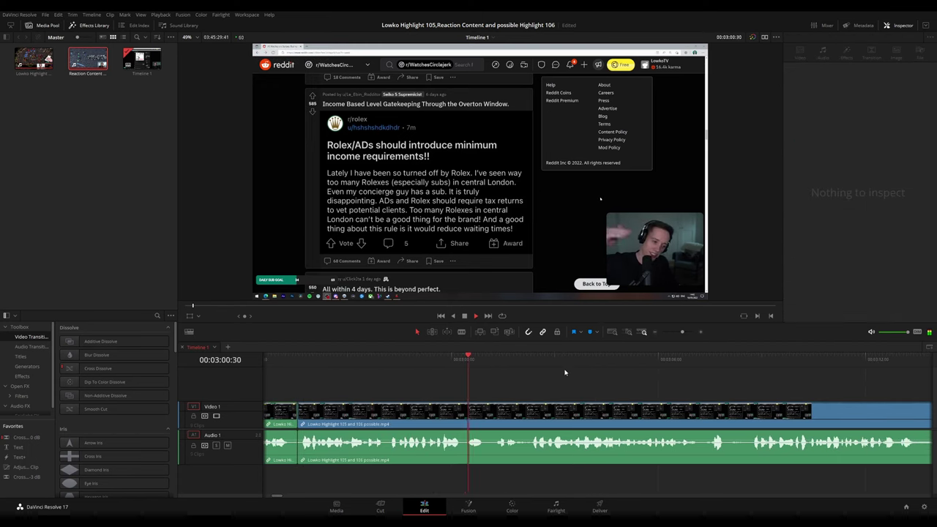
Add an Adjustment Clip at 00:02:58:07 on a new video track above Video 1 and reduce that track's height.
{"action": "key", "text": "space"}
{"action": "left_click_drag", "start_coordinate": [395, 357], "coordinate": [383, 356]}
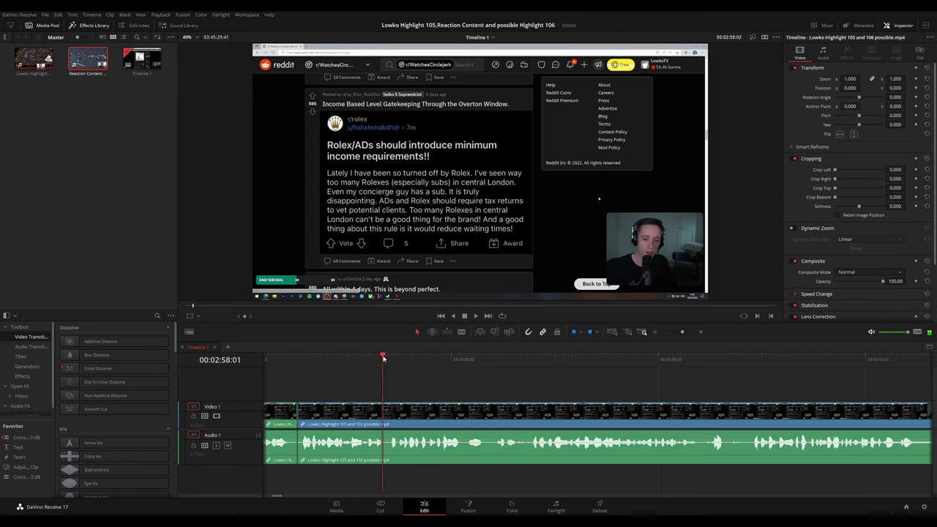
{"action": "key", "text": "space"}
{"action": "left_click", "coordinate": [387, 360]}
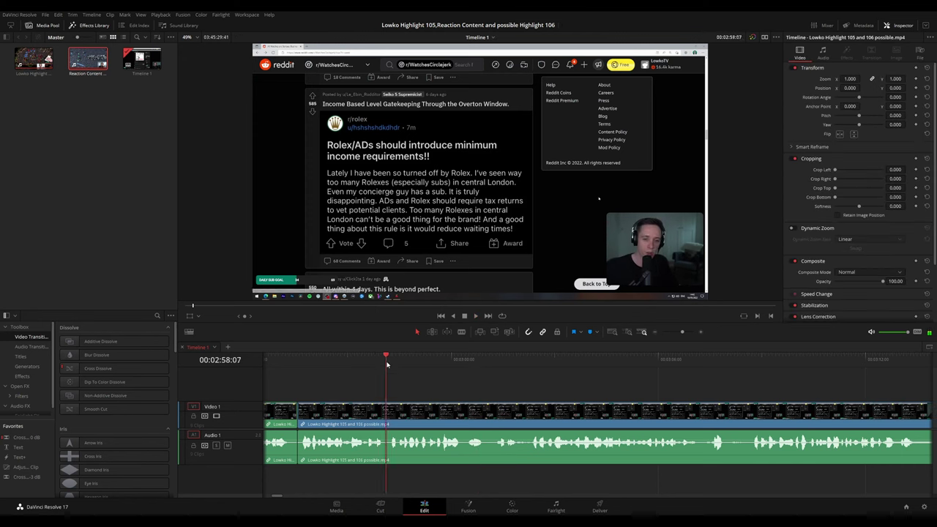
{"action": "left_click_drag", "start_coordinate": [83, 451], "coordinate": [387, 395]}
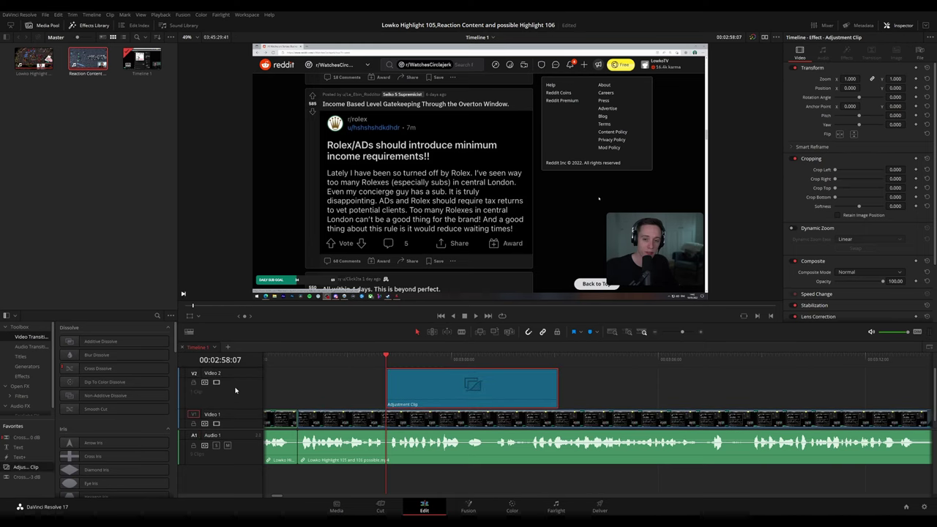
{"action": "left_click_drag", "start_coordinate": [236, 369], "coordinate": [237, 383]}
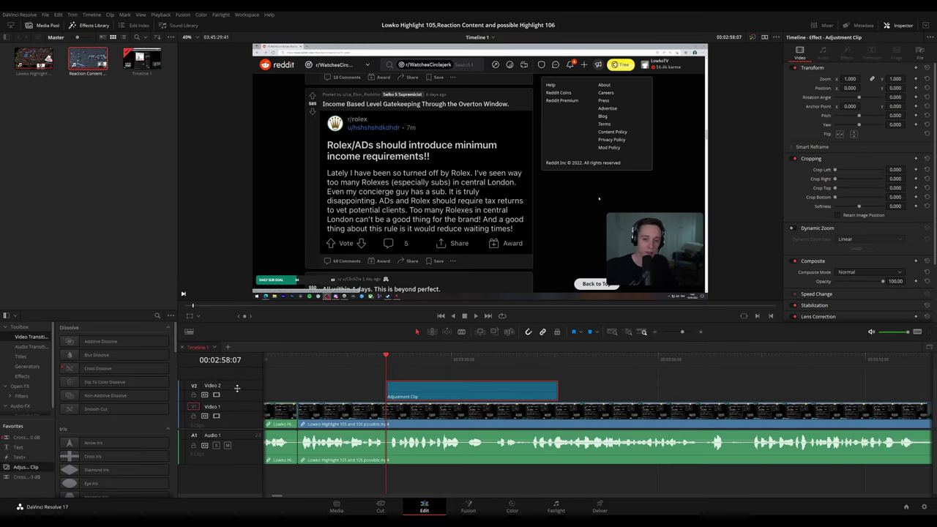
Set the adjustment clip's zoom to 1.690 and position to X -854, Y 383 to frame the webcam, and preview its start.
{"action": "left_click_drag", "start_coordinate": [841, 79], "coordinate": [761, 87]}
{"action": "left_click_drag", "start_coordinate": [531, 217], "coordinate": [528, 149]}
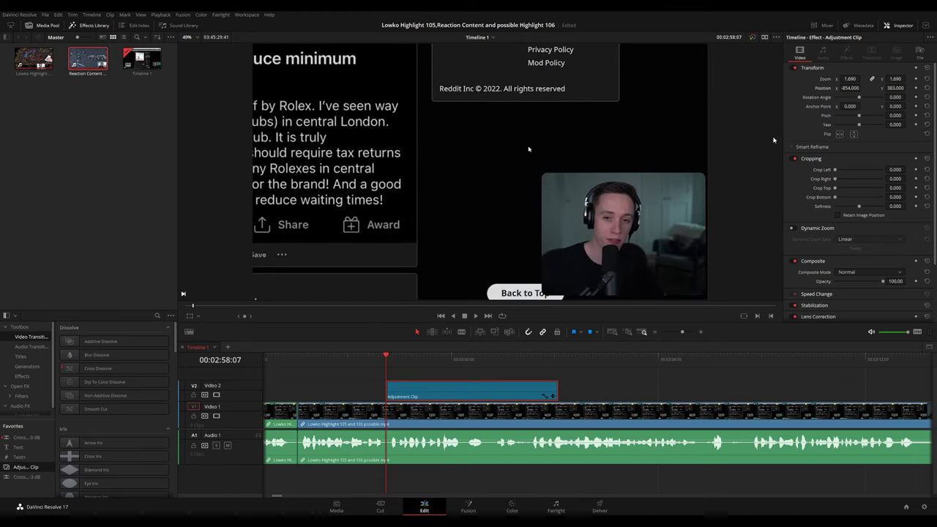
{"action": "key", "text": "space"}
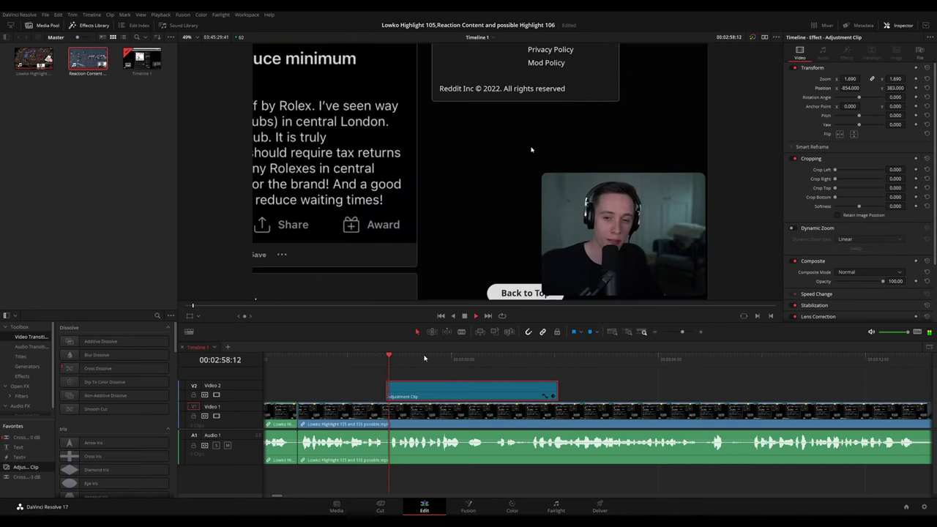
{"action": "left_click", "coordinate": [378, 358]}
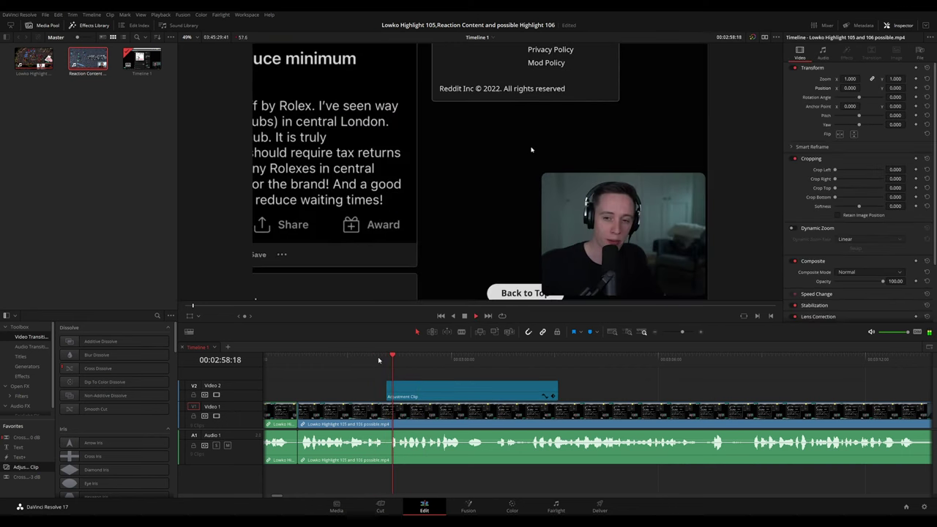
{"action": "left_click", "coordinate": [387, 360]}
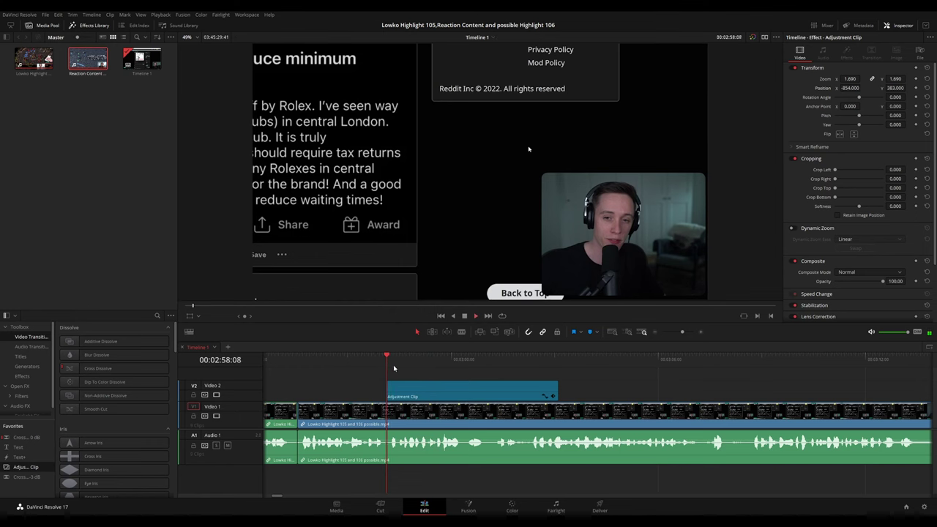
Trim the start of the adjustment clip to 00:02:58:11 and play the footage from just before it.
{"action": "scroll", "coordinate": [417, 394], "scroll_direction": "up", "scroll_amount": 3}
{"action": "left_click", "coordinate": [607, 359]}
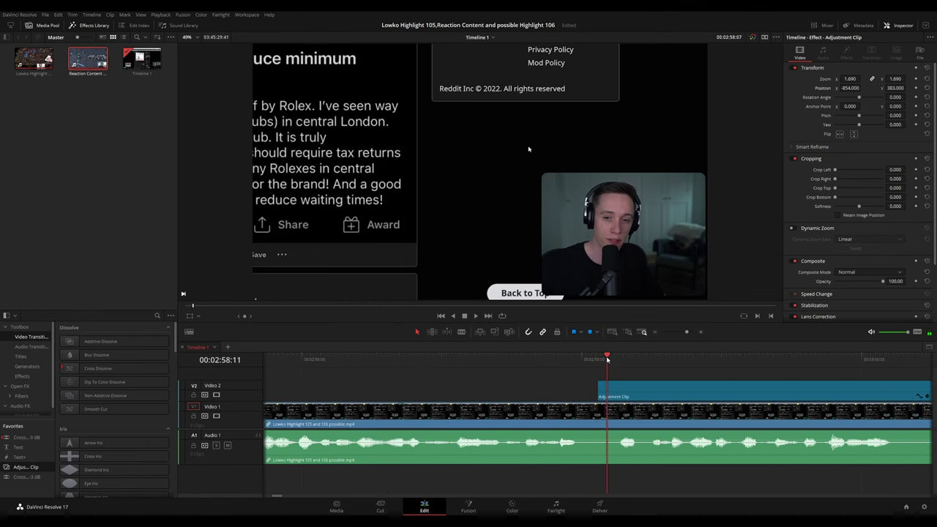
{"action": "left_click_drag", "start_coordinate": [598, 386], "coordinate": [608, 386]}
{"action": "left_click", "coordinate": [546, 361]}
{"action": "key", "text": "space"}
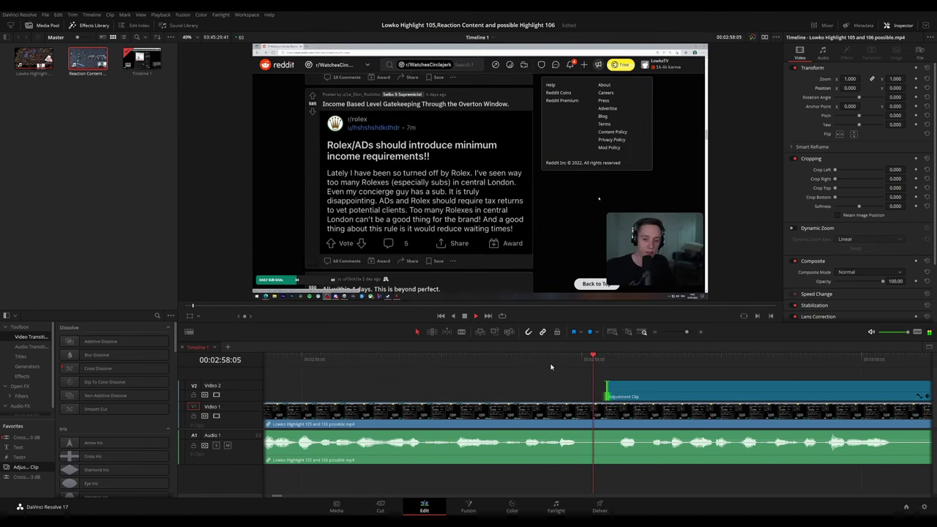
Review the playback from about 00:02:58 to 00:03:25, checking the zoomed section and following the audio waveform for the next pause.
{"action": "scroll", "coordinate": [702, 379], "scroll_direction": "down", "scroll_amount": 3}
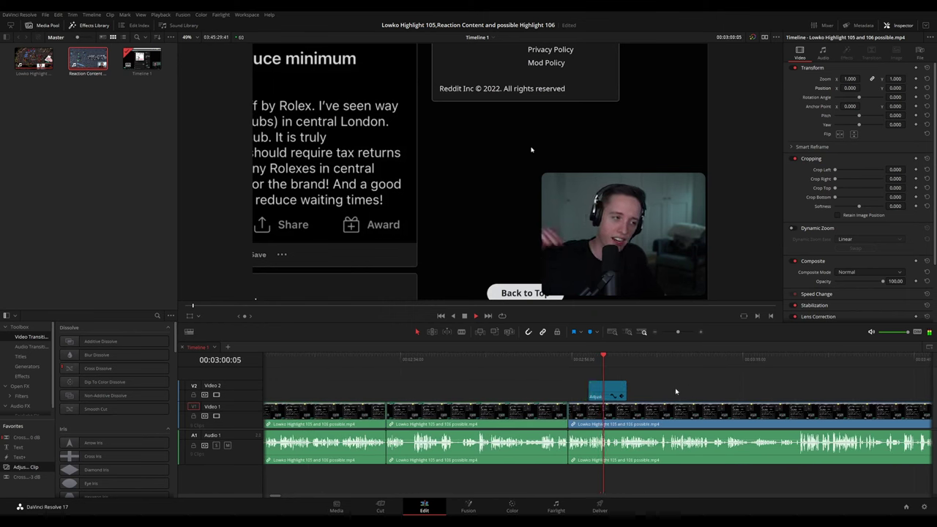
{"action": "left_click_drag", "start_coordinate": [675, 390], "coordinate": [505, 385]}
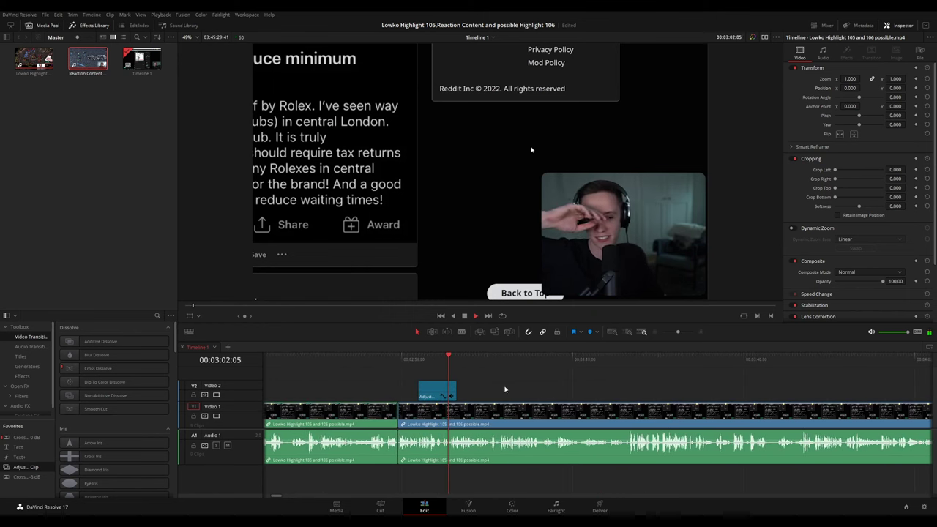
{"action": "scroll", "coordinate": [600, 389], "scroll_direction": "up", "scroll_amount": 4}
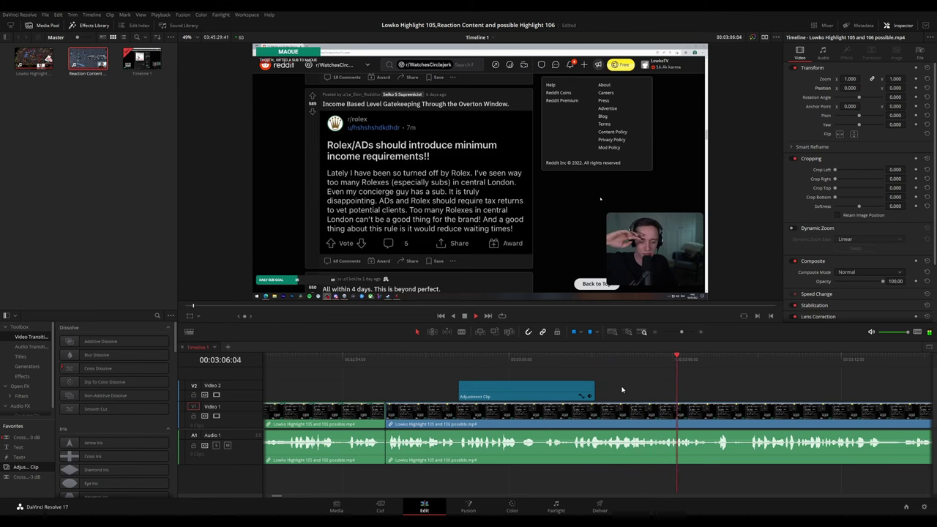
{"action": "left_click", "coordinate": [582, 359]}
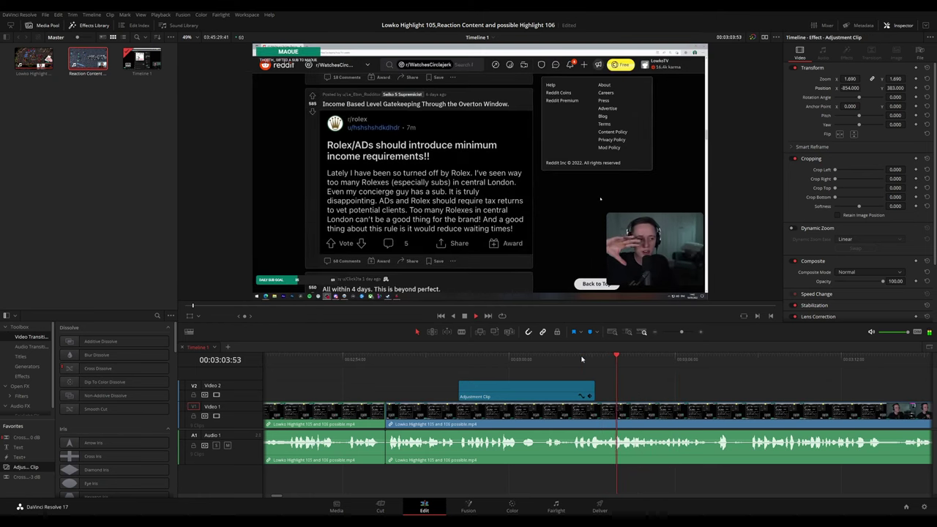
{"action": "left_click_drag", "start_coordinate": [769, 392], "coordinate": [550, 379]}
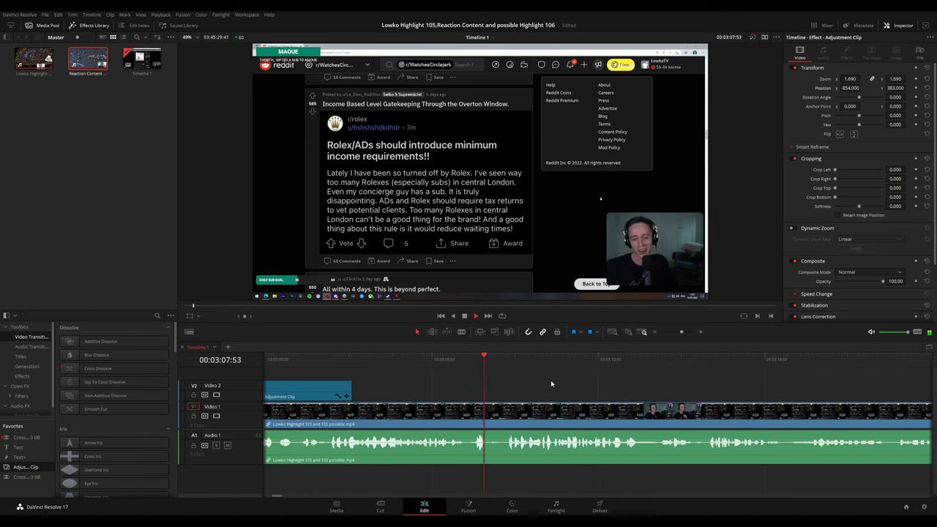
{"action": "left_click_drag", "start_coordinate": [642, 391], "coordinate": [543, 385]}
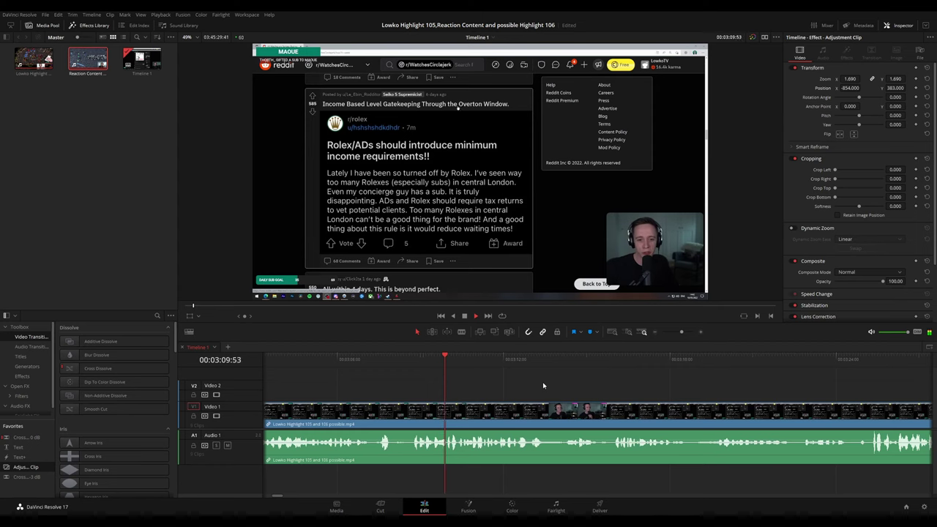
{"action": "left_click_drag", "start_coordinate": [603, 388], "coordinate": [553, 383]}
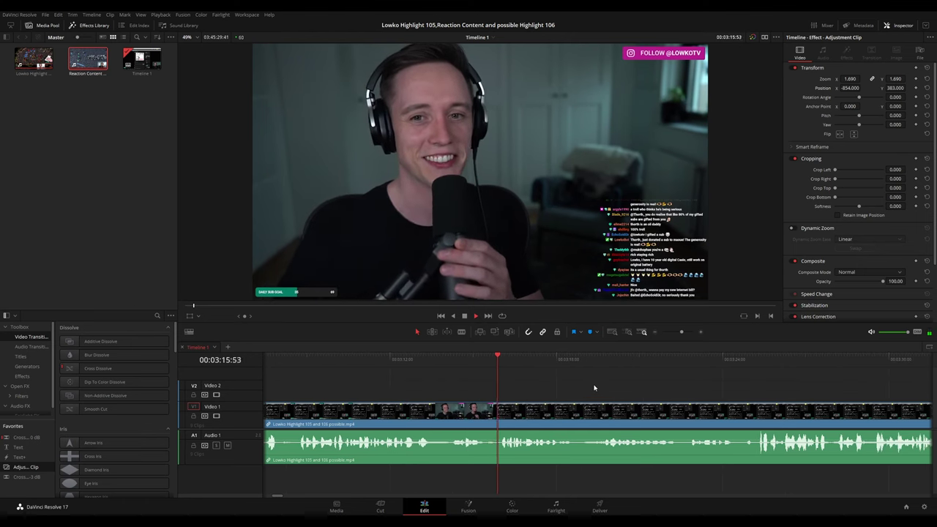
{"action": "left_click_drag", "start_coordinate": [658, 390], "coordinate": [604, 389]}
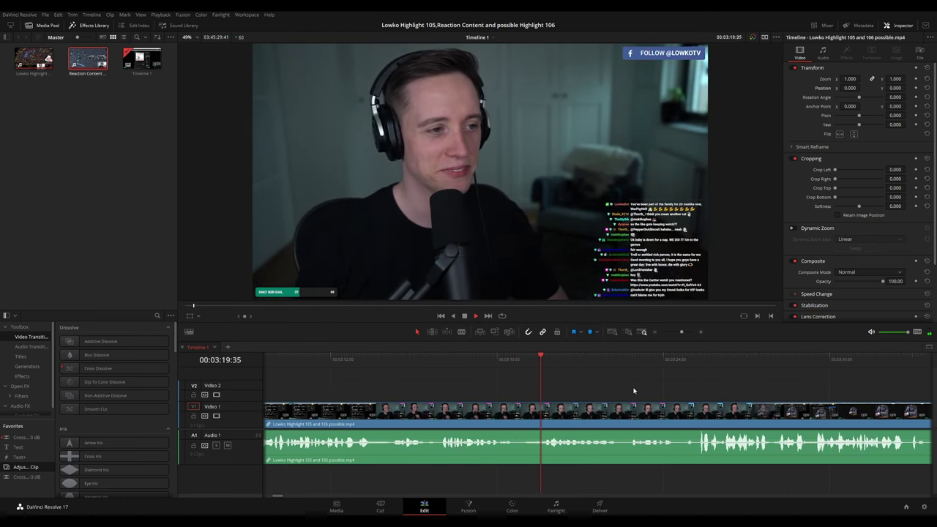
{"action": "left_click_drag", "start_coordinate": [657, 387], "coordinate": [559, 382]}
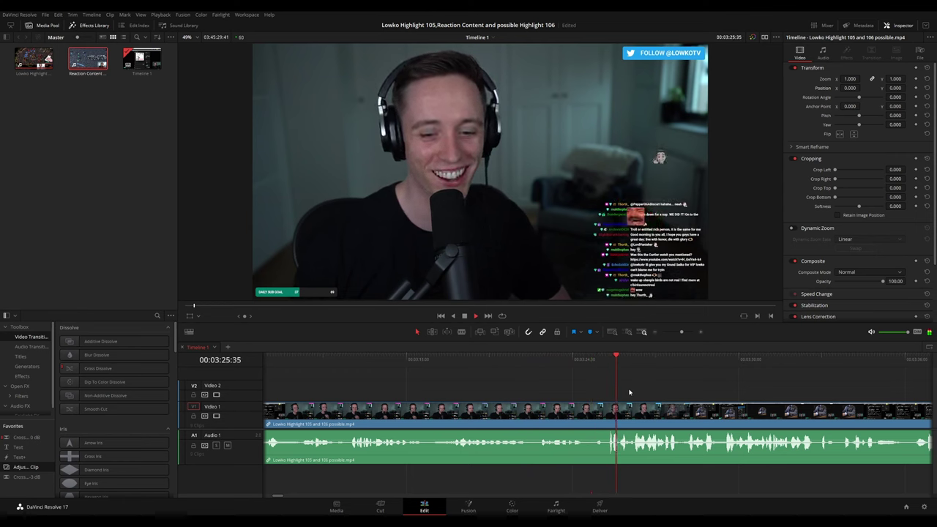
Split the clip at 00:03:24:28 and about 00:03:24:47, and ripple-delete the silent piece in between.
{"action": "scroll", "coordinate": [631, 393], "scroll_direction": "up", "scroll_amount": 3}
{"action": "left_click", "coordinate": [443, 362]}
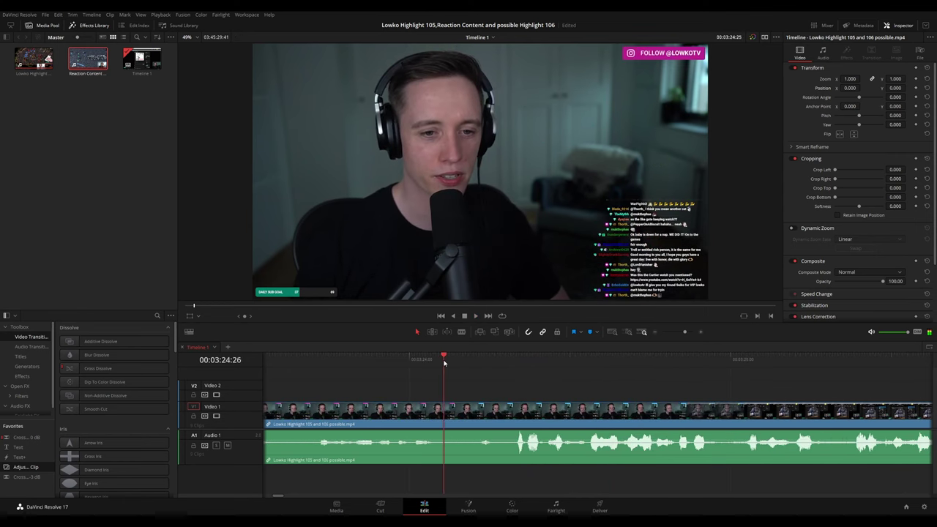
{"action": "left_click", "coordinate": [451, 414]}
{"action": "left_click", "coordinate": [472, 414]}
{"action": "key", "text": "Delete"}
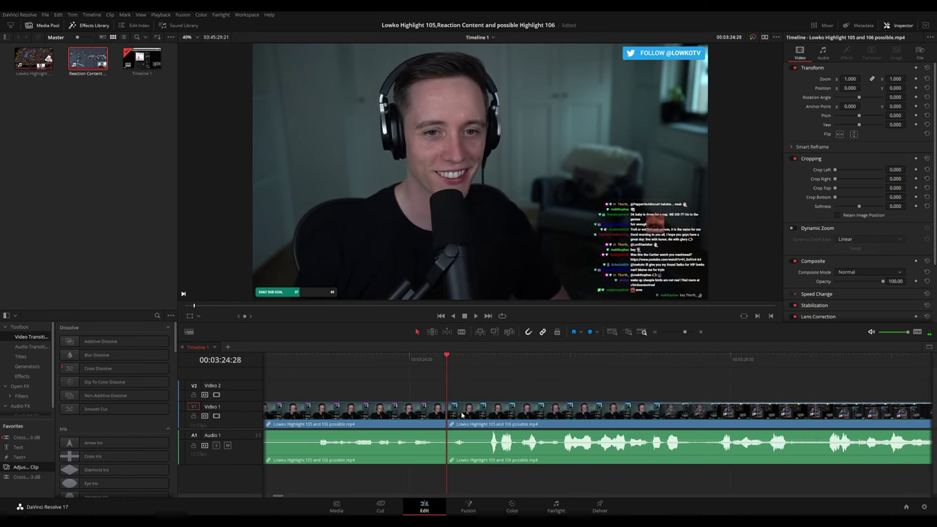
Play across the new cut and give the finished clip before 00:03:24:28 a green clip color.
{"action": "key", "text": "space"}
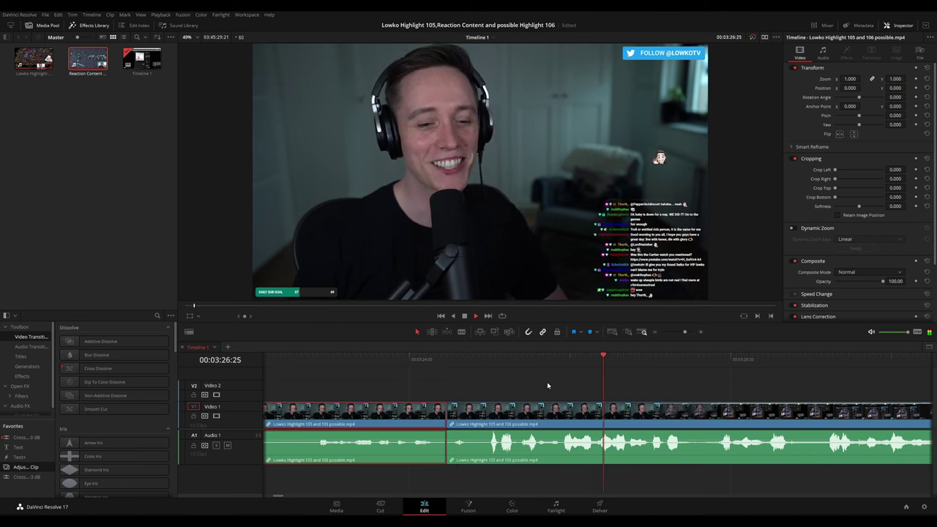
{"action": "left_click", "coordinate": [720, 384]}
{"action": "scroll", "coordinate": [713, 385], "scroll_direction": "down", "scroll_amount": 5}
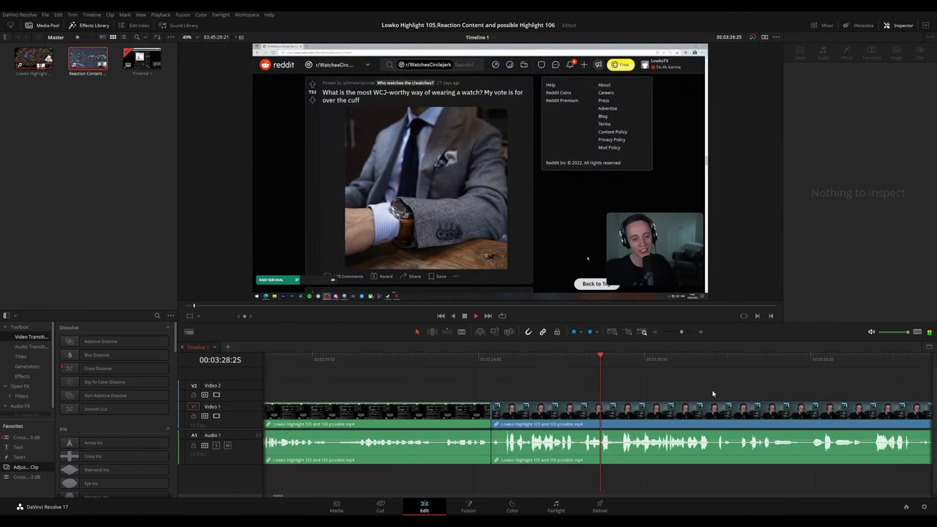
Review the playback from about 00:03:28 to 00:03:44, following the audio waveform to locate the next pause.
{"action": "scroll", "coordinate": [676, 389], "scroll_direction": "down", "scroll_amount": 2}
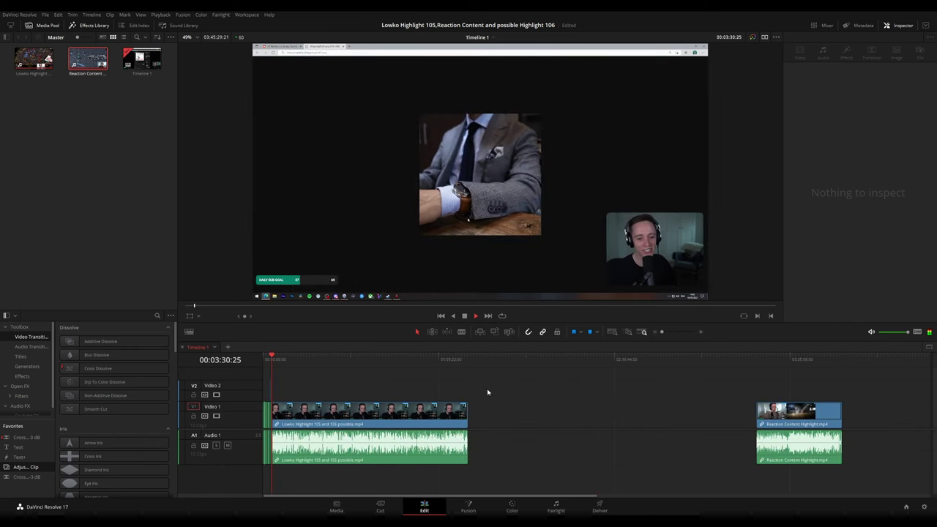
{"action": "scroll", "coordinate": [627, 389], "scroll_direction": "up", "scroll_amount": 3}
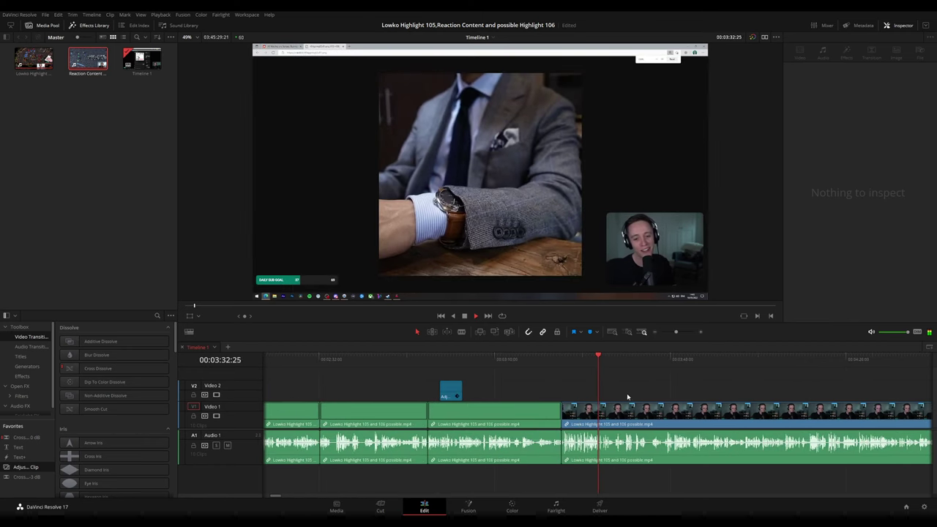
{"action": "scroll", "coordinate": [644, 386], "scroll_direction": "right", "scroll_amount": 2}
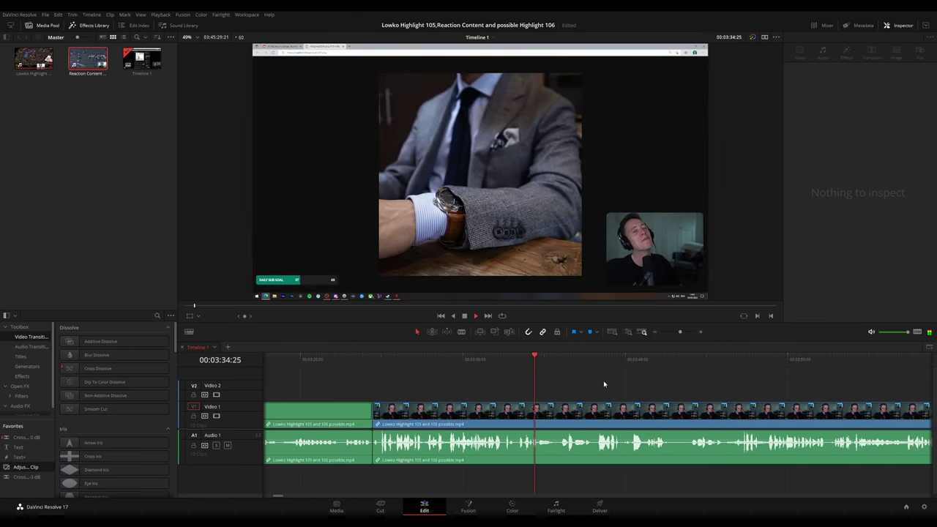
{"action": "scroll", "coordinate": [606, 385], "scroll_direction": "right", "scroll_amount": 2}
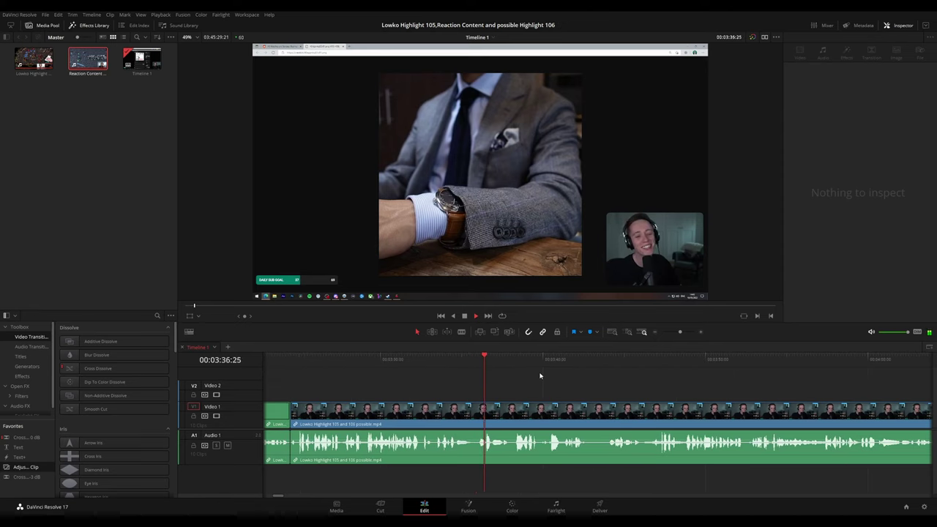
{"action": "left_click_drag", "start_coordinate": [591, 382], "coordinate": [533, 378]}
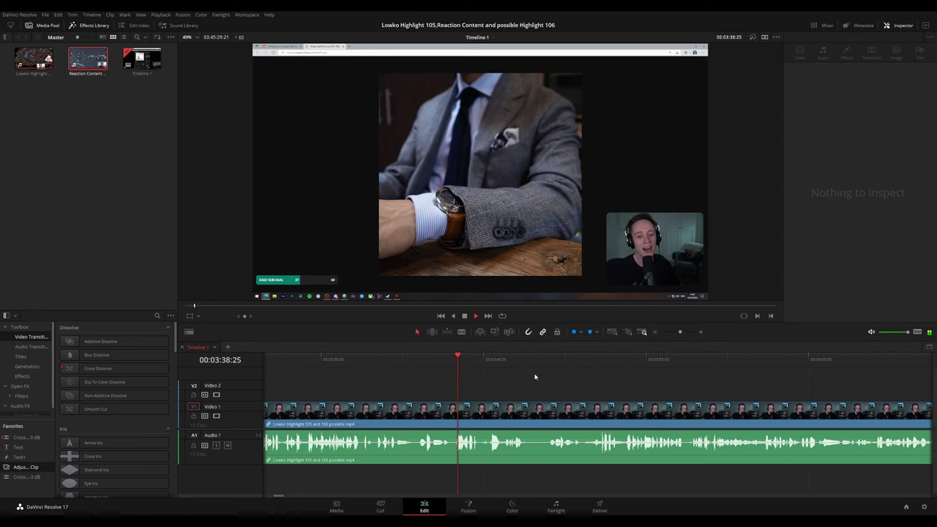
{"action": "scroll", "coordinate": [570, 390], "scroll_direction": "up", "scroll_amount": 3}
{"action": "scroll", "coordinate": [542, 377], "scroll_direction": "right", "scroll_amount": 4}
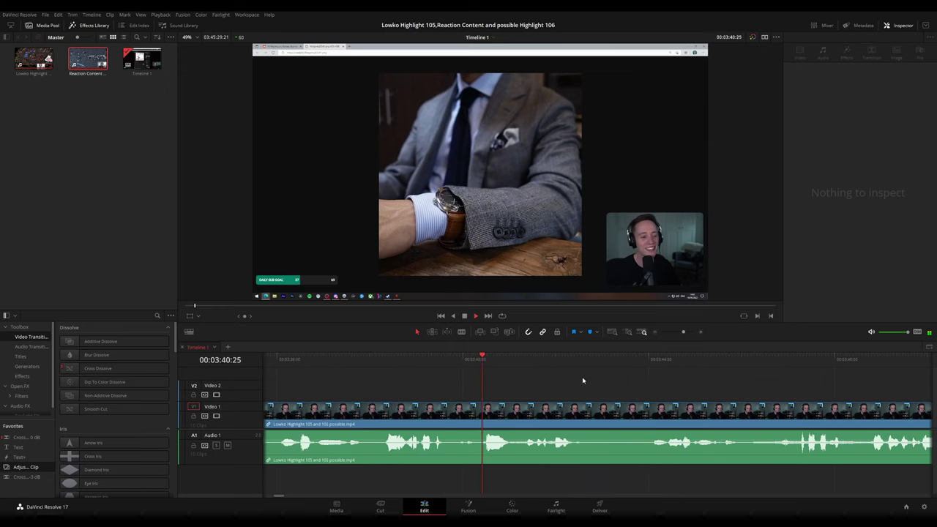
{"action": "scroll", "coordinate": [544, 378], "scroll_direction": "right", "scroll_amount": 2}
{"action": "scroll", "coordinate": [577, 381], "scroll_direction": "down", "scroll_amount": 4}
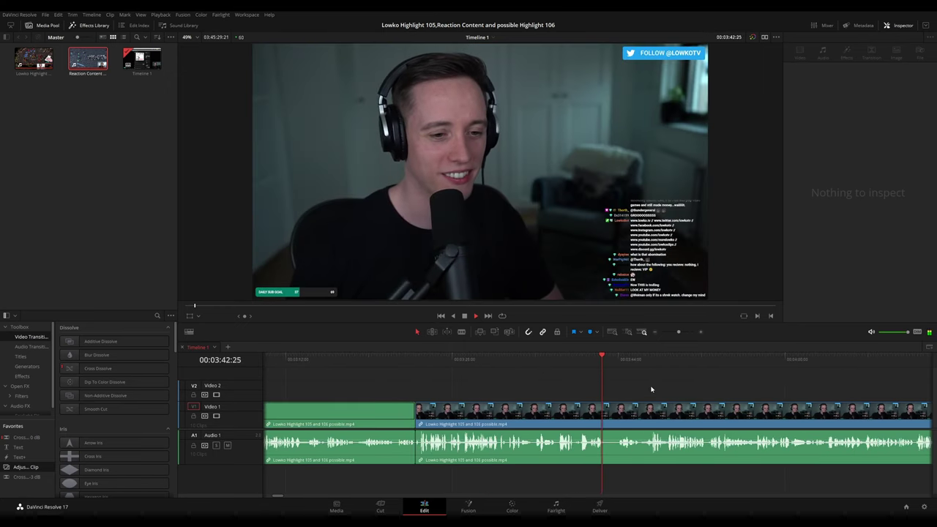
{"action": "left_click_drag", "start_coordinate": [652, 388], "coordinate": [507, 375]}
{"action": "scroll", "coordinate": [529, 383], "scroll_direction": "up", "scroll_amount": 3}
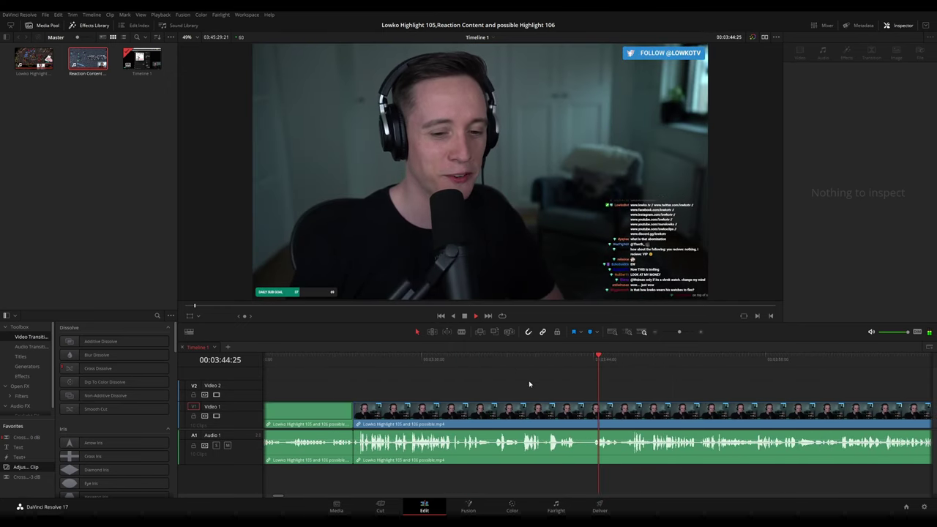
Split the clip at about 00:03:42:58 and again about one second further on, and ripple-delete the silent piece in between.
{"action": "key", "text": "b"}
{"action": "left_click", "coordinate": [568, 418]}
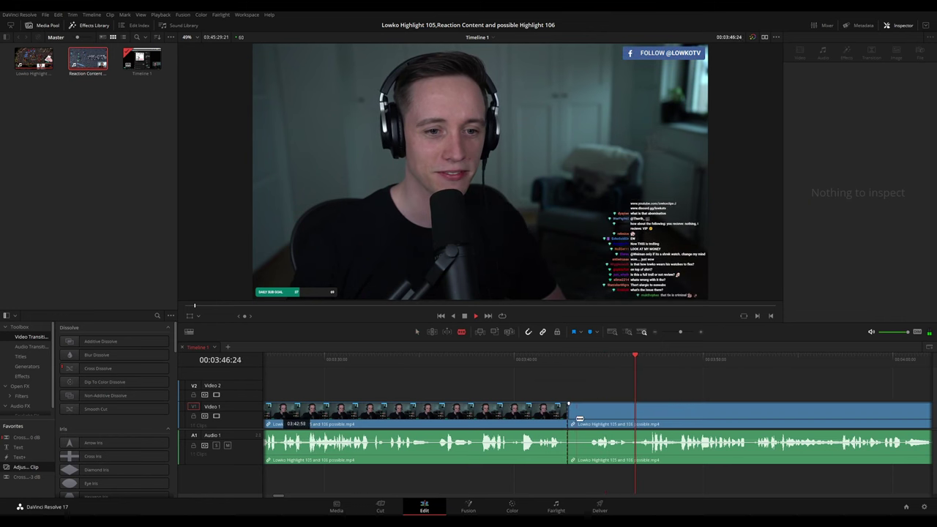
{"action": "left_click", "coordinate": [587, 416]}
{"action": "key", "text": "a"}
{"action": "left_click", "coordinate": [577, 419]}
{"action": "key", "text": "Delete"}
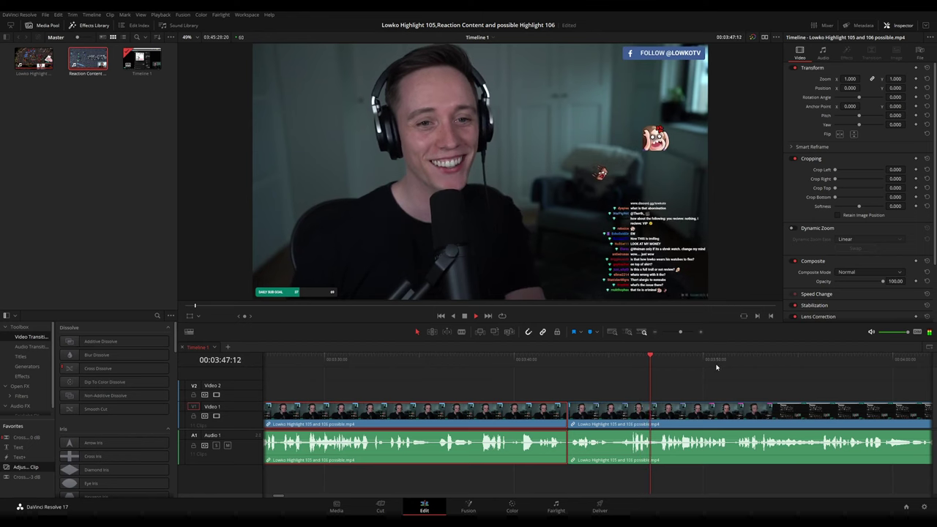
Give the finished clip before the cut near 00:03:43 a green clip color and continue playback to about 00:03:51.
{"action": "left_click", "coordinate": [754, 378]}
{"action": "left_click_drag", "start_coordinate": [764, 379], "coordinate": [541, 376]}
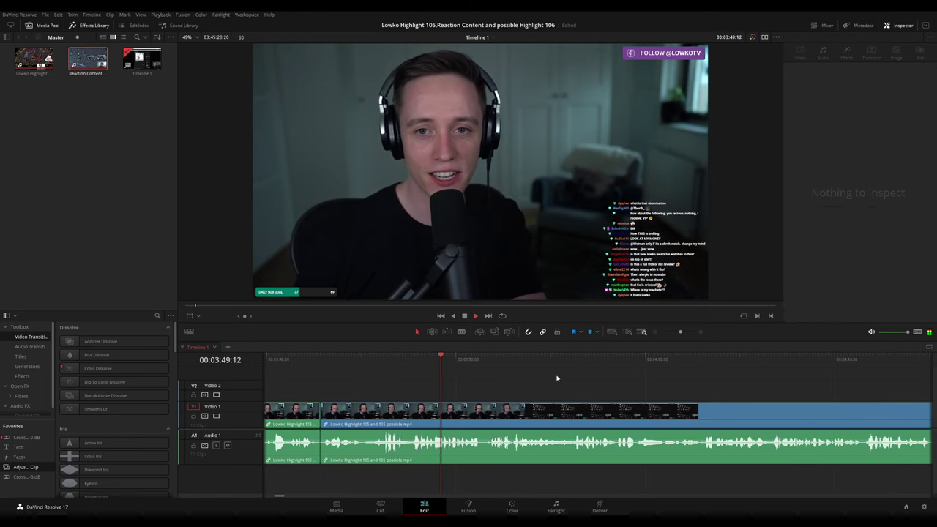
{"action": "scroll", "coordinate": [571, 378], "scroll_direction": "right", "scroll_amount": 2}
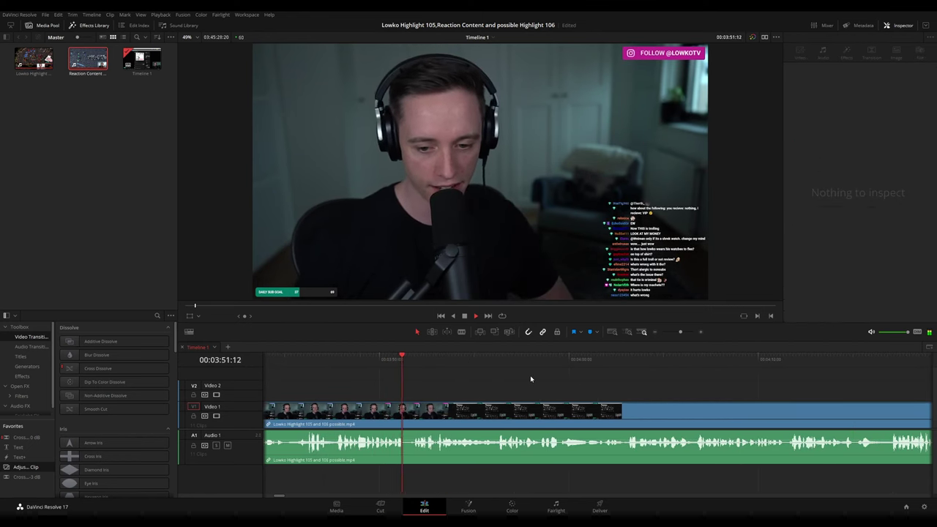
Review the playback from about 00:03:51 to 00:04:52, following the audio waveform to locate the next pause.
{"action": "scroll", "coordinate": [549, 382], "scroll_direction": "right", "scroll_amount": 1}
{"action": "scroll", "coordinate": [550, 383], "scroll_direction": "right", "scroll_amount": 2}
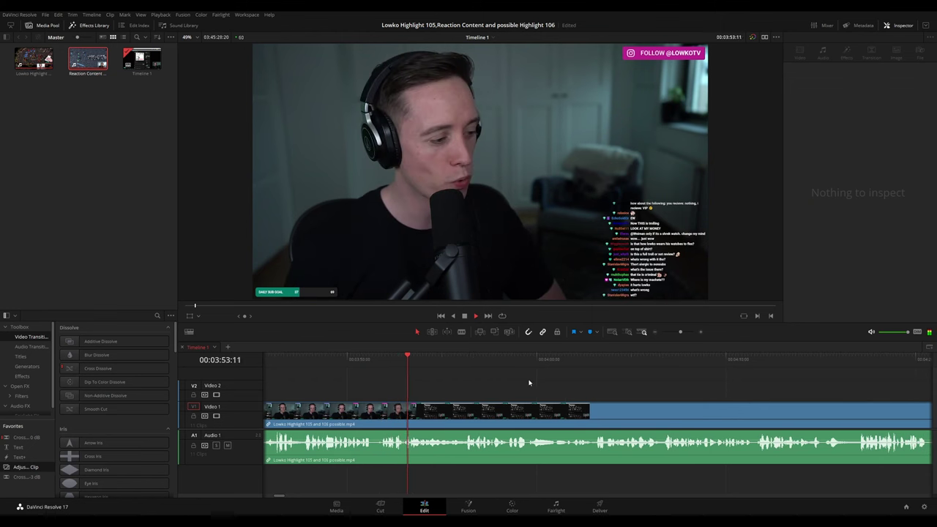
{"action": "scroll", "coordinate": [578, 386], "scroll_direction": "right", "scroll_amount": 3}
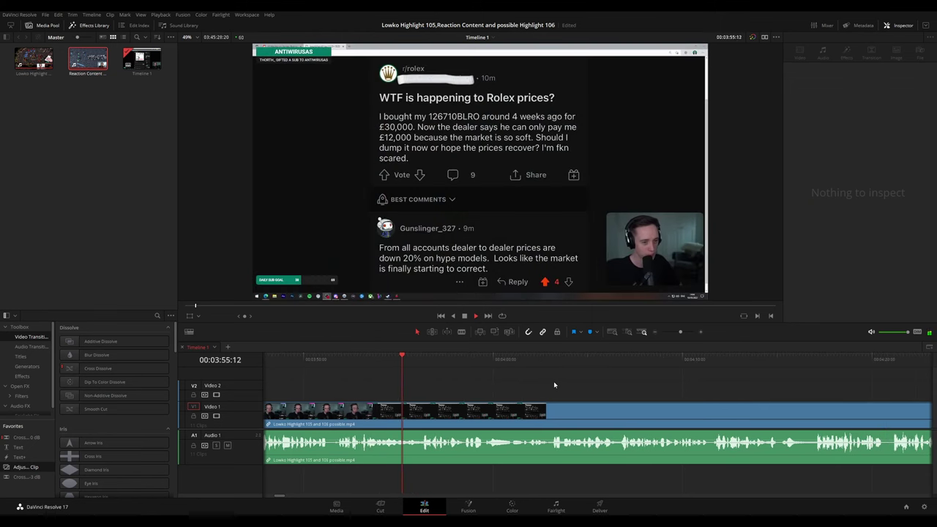
{"action": "scroll", "coordinate": [585, 386], "scroll_direction": "right", "scroll_amount": 3}
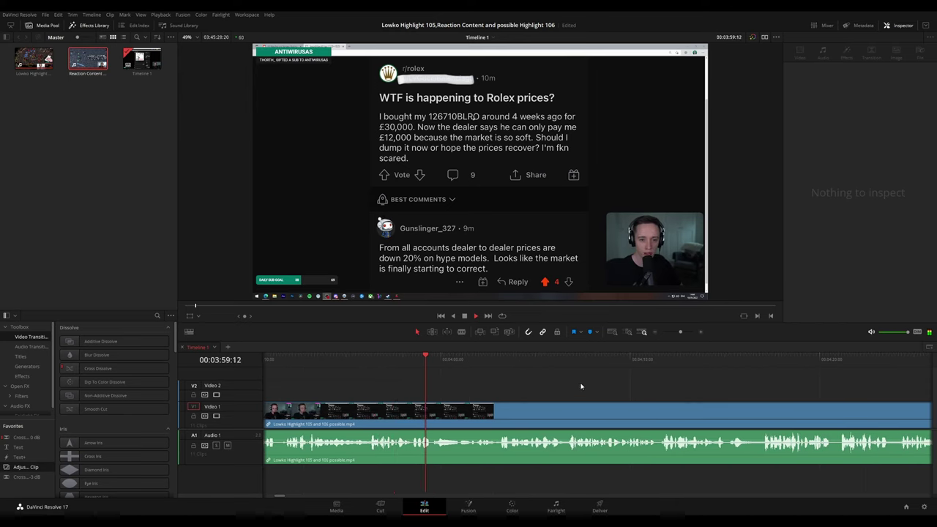
{"action": "scroll", "coordinate": [572, 391], "scroll_direction": "down", "scroll_amount": 5}
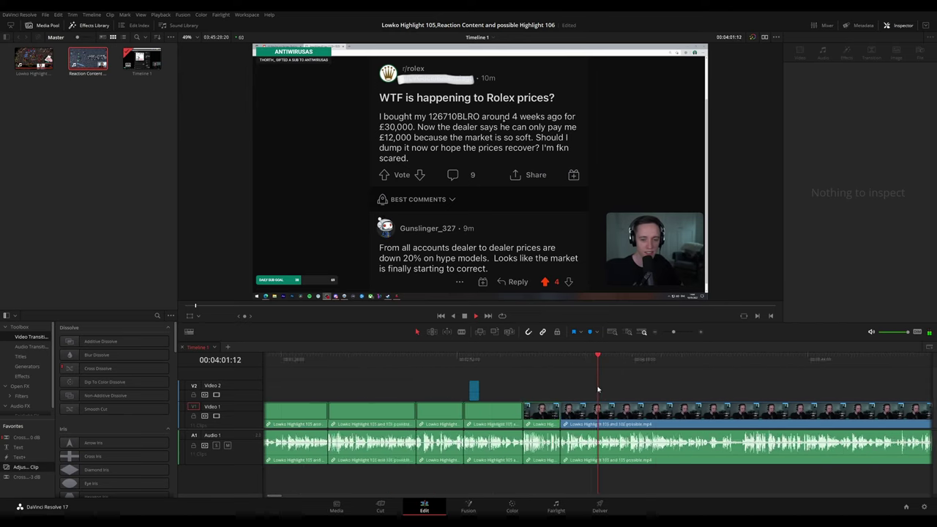
{"action": "scroll", "coordinate": [650, 391], "scroll_direction": "up", "scroll_amount": 8}
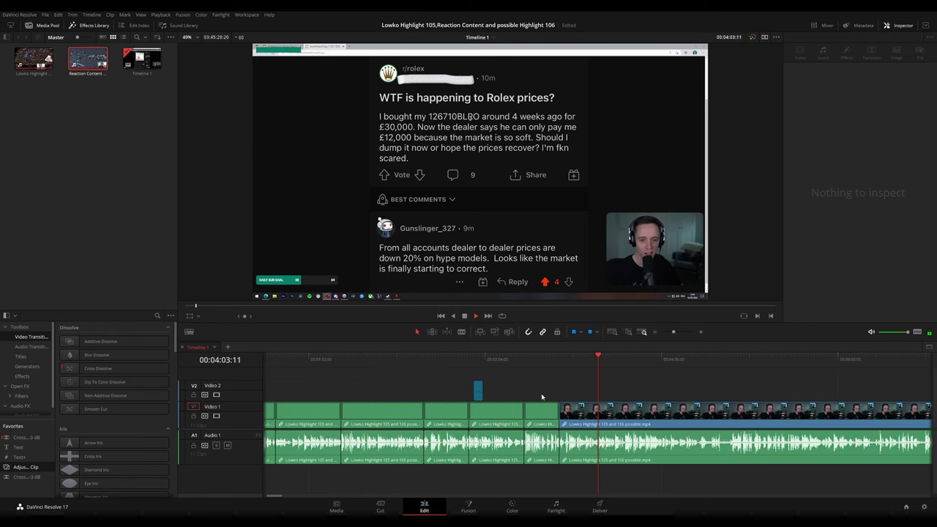
{"action": "scroll", "coordinate": [666, 390], "scroll_direction": "up", "scroll_amount": 2}
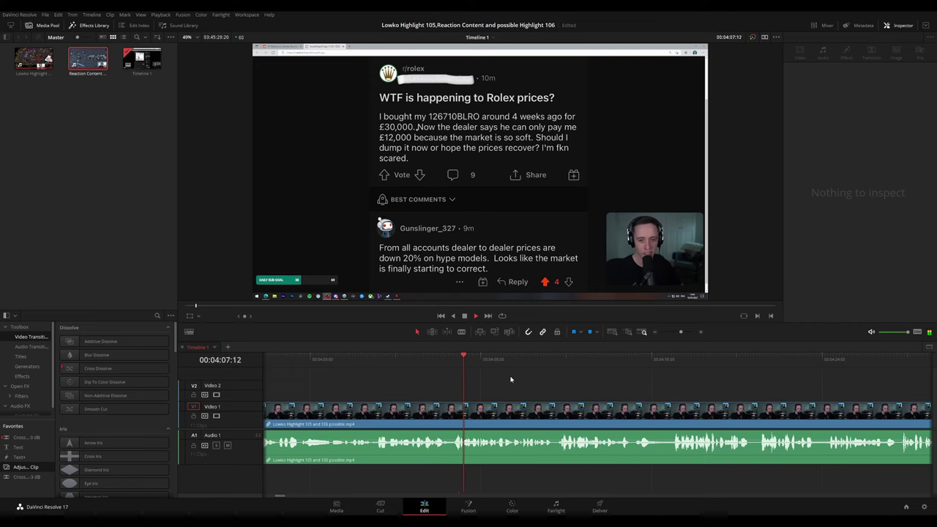
{"action": "left_click_drag", "start_coordinate": [598, 384], "coordinate": [530, 381]}
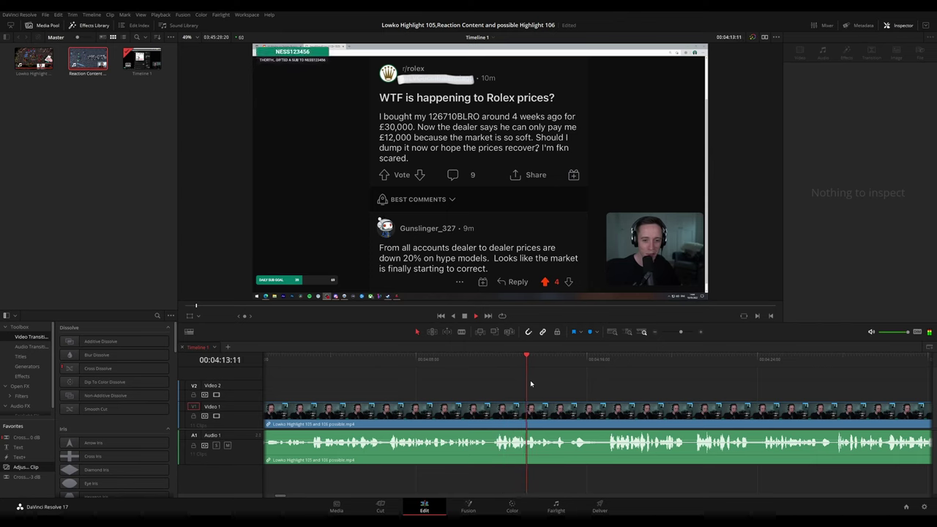
{"action": "scroll", "coordinate": [539, 378], "scroll_direction": "right", "scroll_amount": 3}
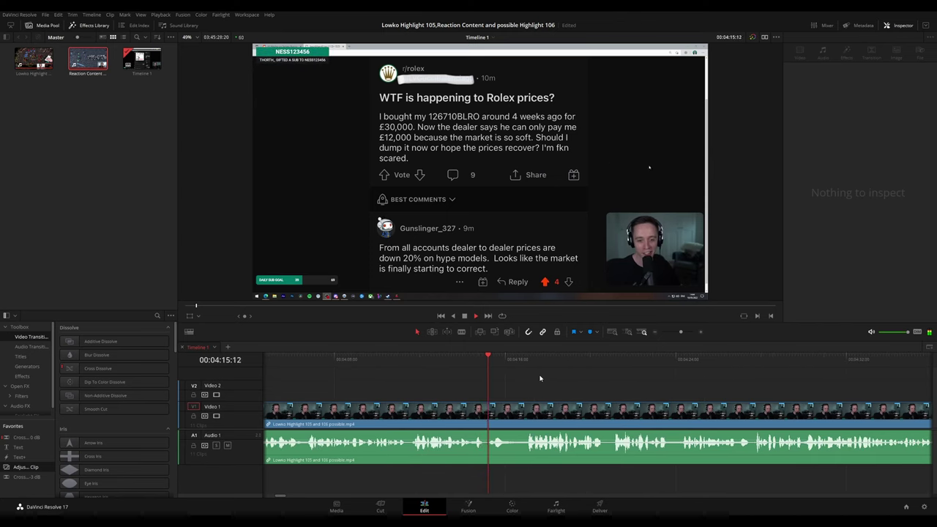
{"action": "scroll", "coordinate": [506, 377], "scroll_direction": "right", "scroll_amount": 3}
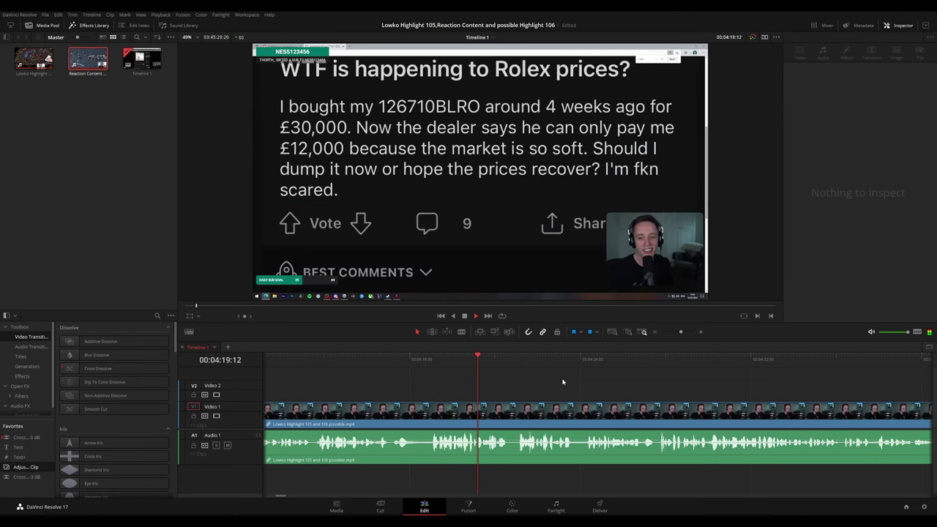
{"action": "scroll", "coordinate": [585, 383], "scroll_direction": "right", "scroll_amount": 1}
{"action": "scroll", "coordinate": [570, 383], "scroll_direction": "right", "scroll_amount": 2}
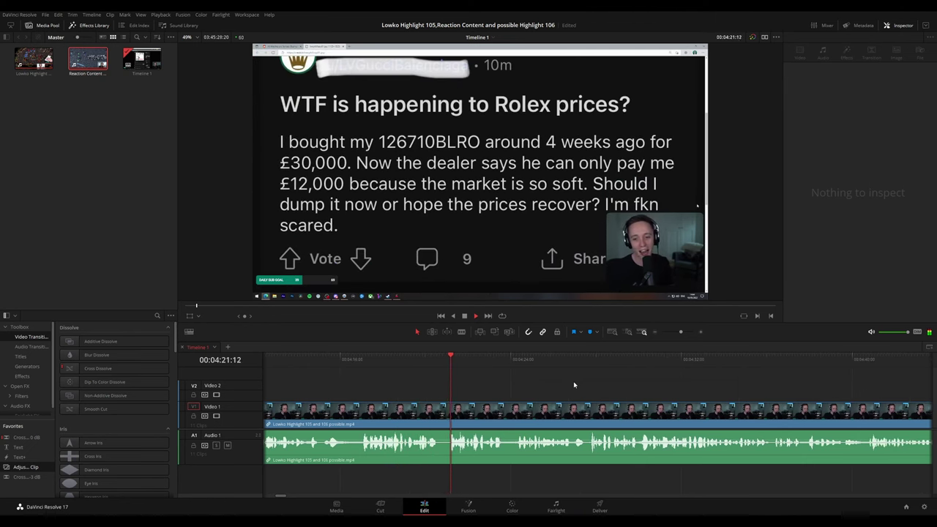
{"action": "scroll", "coordinate": [571, 384], "scroll_direction": "right", "scroll_amount": 1}
{"action": "scroll", "coordinate": [554, 387], "scroll_direction": "right", "scroll_amount": 1}
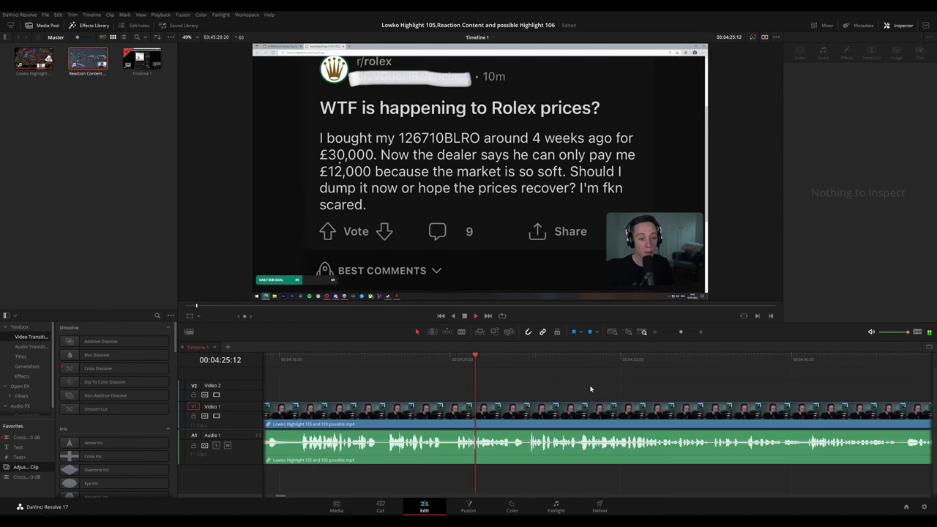
{"action": "scroll", "coordinate": [542, 383], "scroll_direction": "right", "scroll_amount": 2}
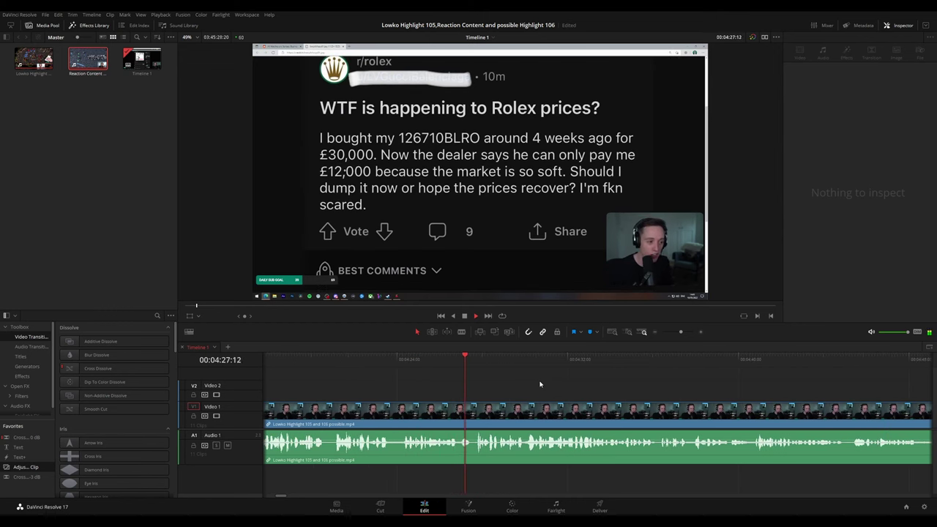
{"action": "scroll", "coordinate": [583, 393], "scroll_direction": "right", "scroll_amount": 3}
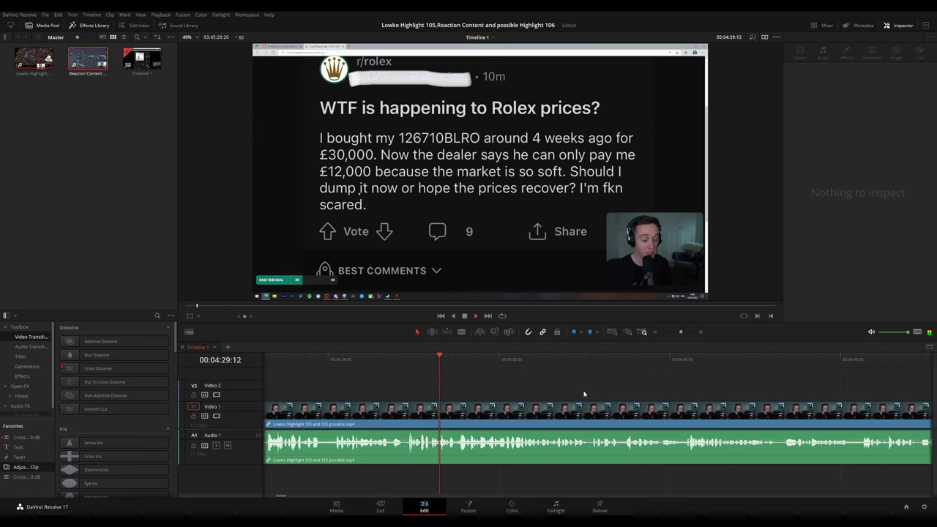
{"action": "scroll", "coordinate": [643, 393], "scroll_direction": "right", "scroll_amount": 2}
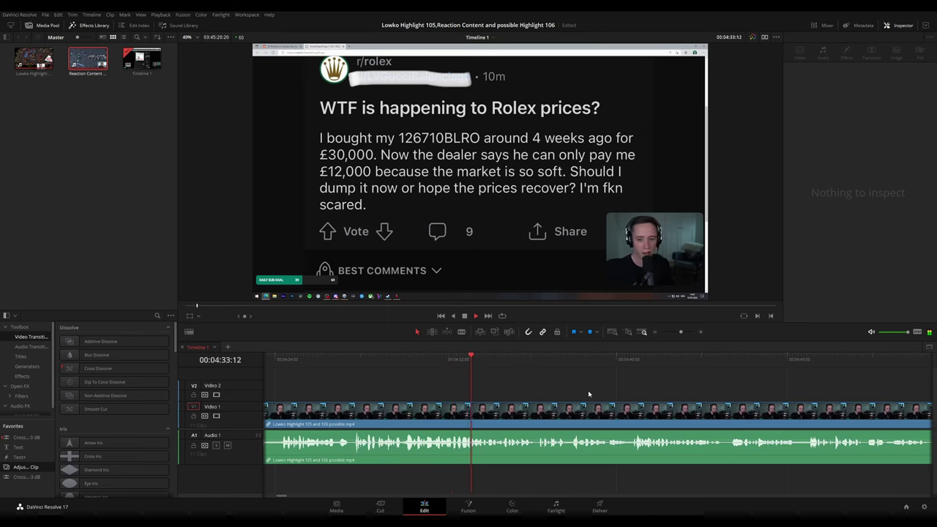
{"action": "scroll", "coordinate": [590, 391], "scroll_direction": "right", "scroll_amount": 3}
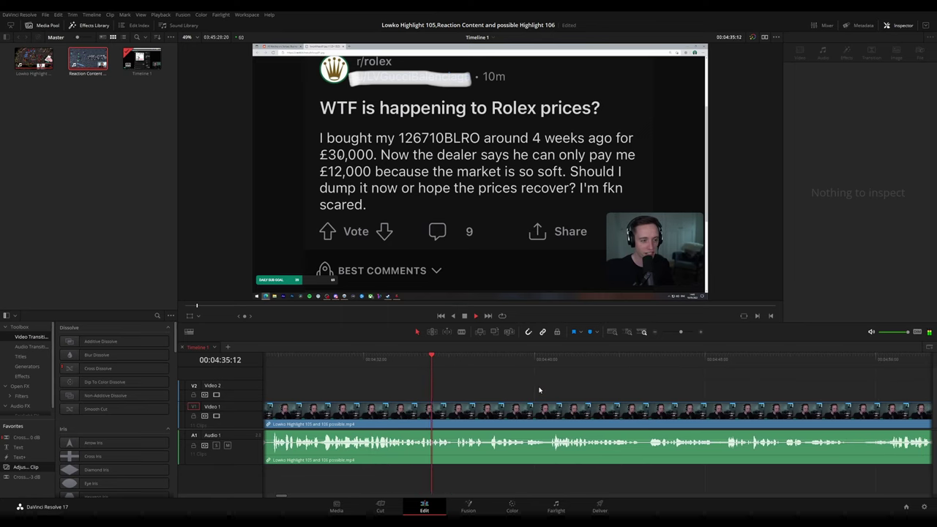
{"action": "scroll", "coordinate": [528, 390], "scroll_direction": "right", "scroll_amount": 1}
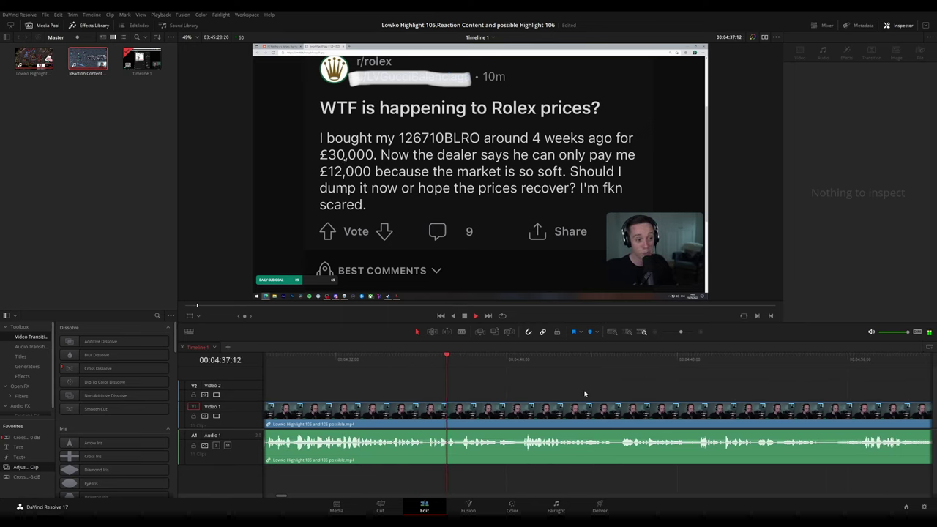
{"action": "scroll", "coordinate": [532, 387], "scroll_direction": "right", "scroll_amount": 2}
{"action": "scroll", "coordinate": [532, 391], "scroll_direction": "right", "scroll_amount": 2}
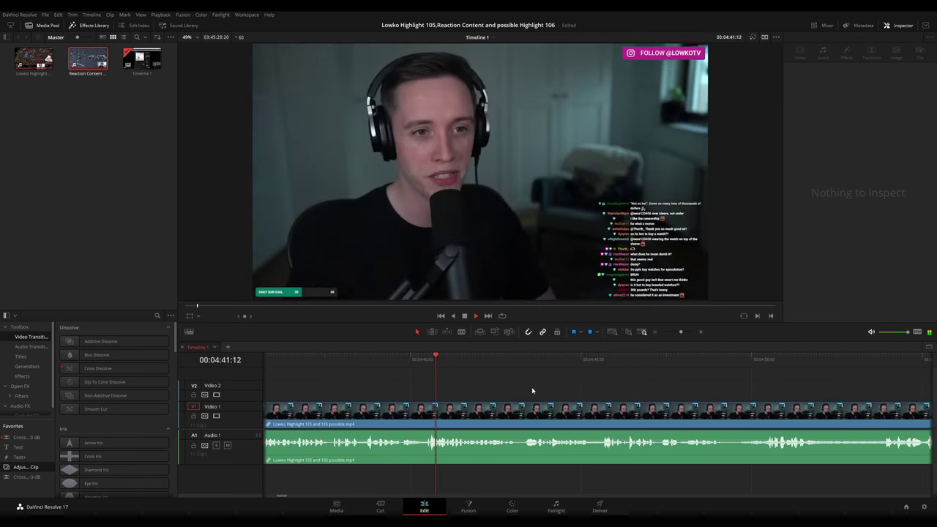
{"action": "scroll", "coordinate": [643, 389], "scroll_direction": "down", "scroll_amount": 6}
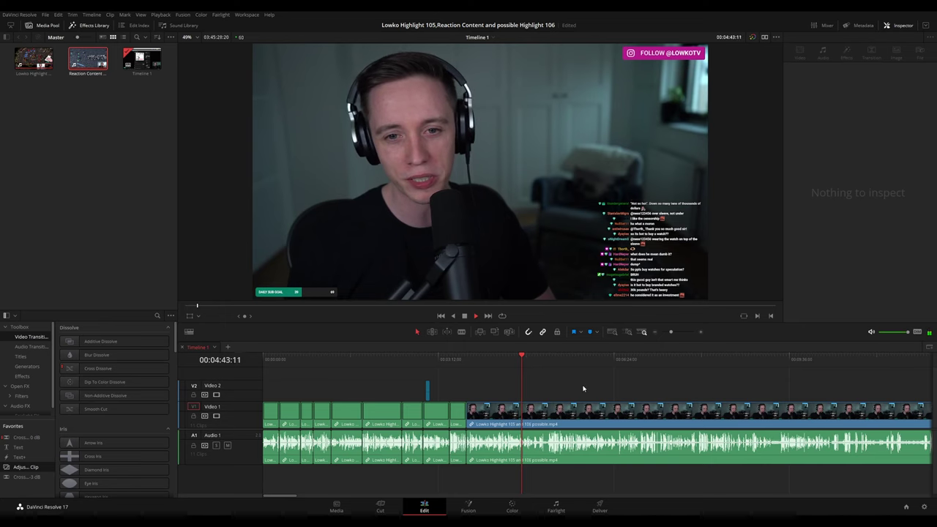
{"action": "scroll", "coordinate": [622, 389], "scroll_direction": "up", "scroll_amount": 4}
{"action": "left_click_drag", "start_coordinate": [660, 390], "coordinate": [511, 376]}
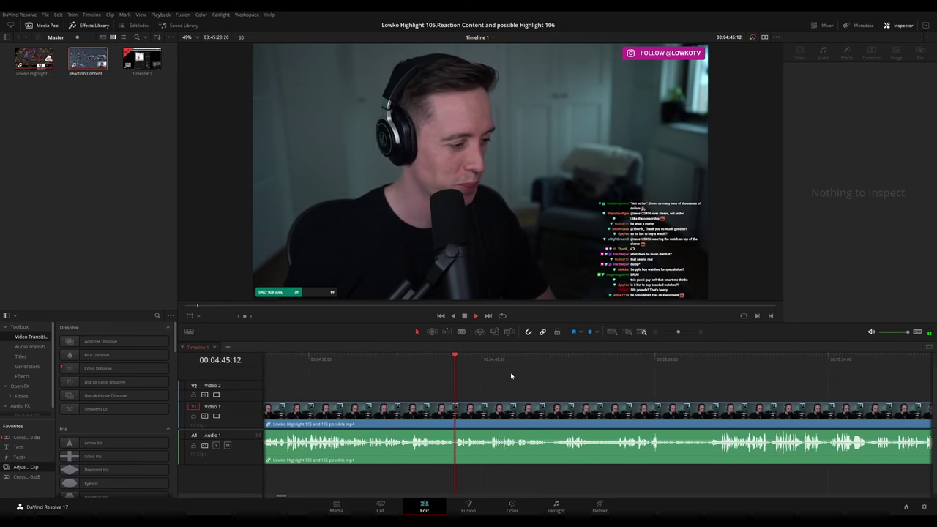
{"action": "scroll", "coordinate": [538, 383], "scroll_direction": "up", "scroll_amount": 1}
{"action": "scroll", "coordinate": [672, 387], "scroll_direction": "right", "scroll_amount": 3}
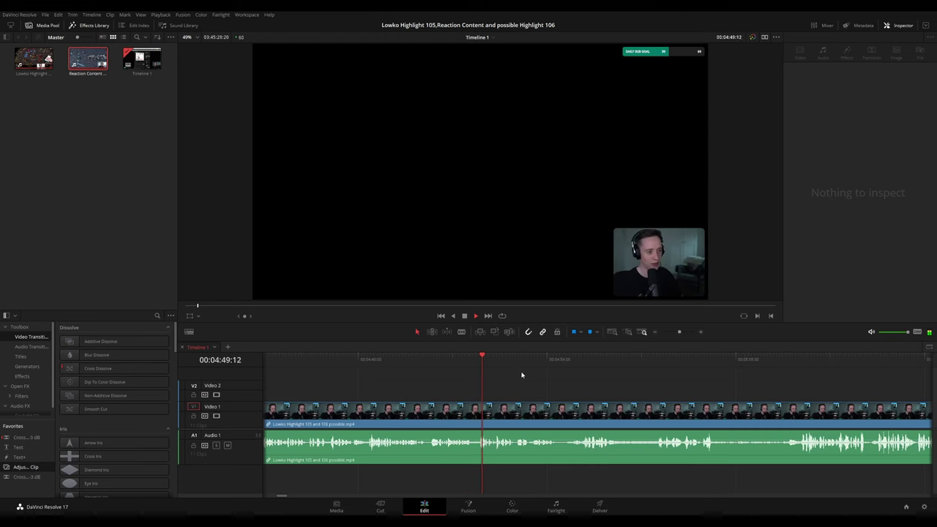
{"action": "scroll", "coordinate": [521, 375], "scroll_direction": "right", "scroll_amount": 1}
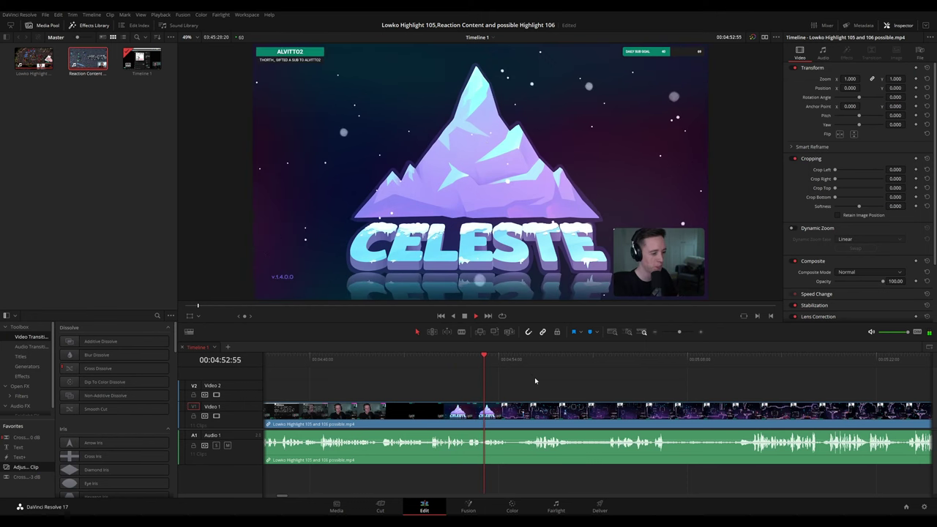
Split the clip at 00:04:54:47 and again about half a second further on, and ripple-delete the short piece in between.
{"action": "scroll", "coordinate": [574, 388], "scroll_direction": "up", "scroll_amount": 2}
{"action": "left_click_drag", "start_coordinate": [666, 386], "coordinate": [497, 368]}
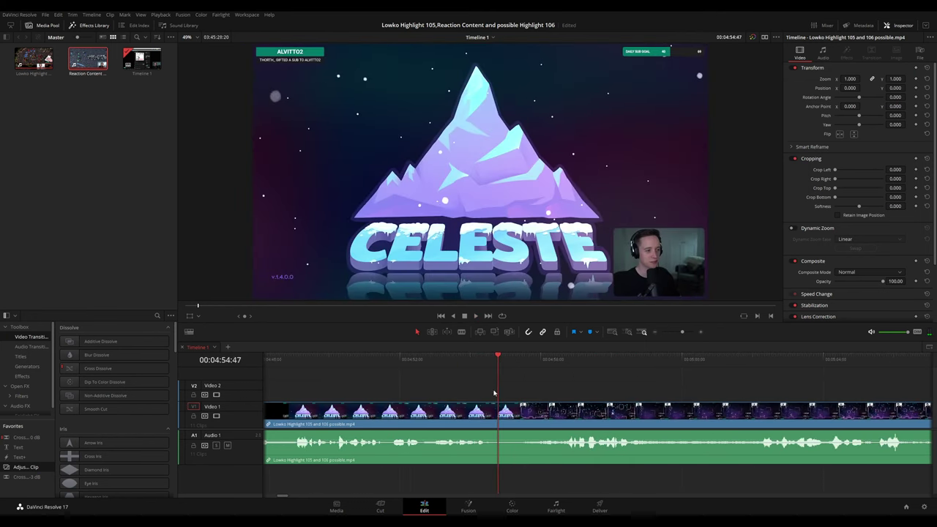
{"action": "key", "text": "b"}
{"action": "left_click", "coordinate": [498, 410]}
{"action": "left_click", "coordinate": [515, 410]}
{"action": "key", "text": "a"}
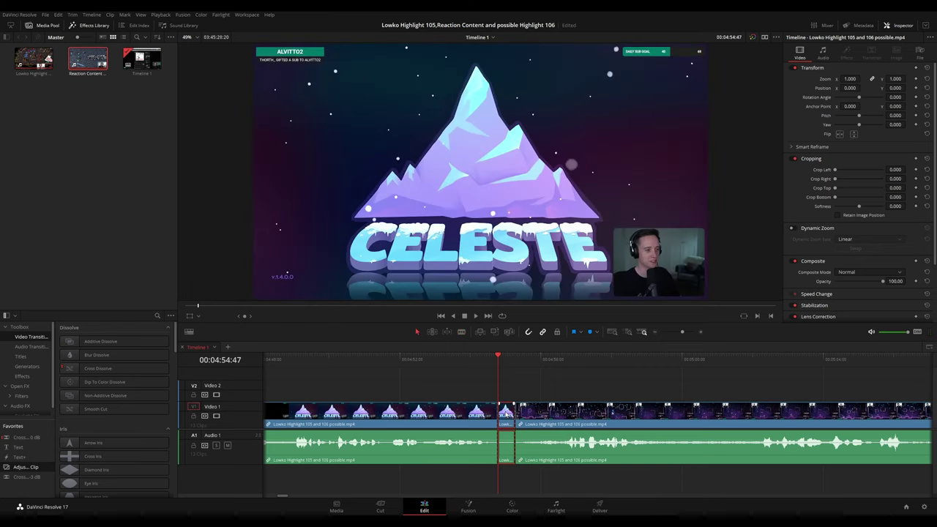
{"action": "key", "text": "Delete"}
Play across the new cut and give the finished clip before 00:04:54:47 a green clip color.
{"action": "key", "text": "space"}
{"action": "left_click", "coordinate": [498, 365]}
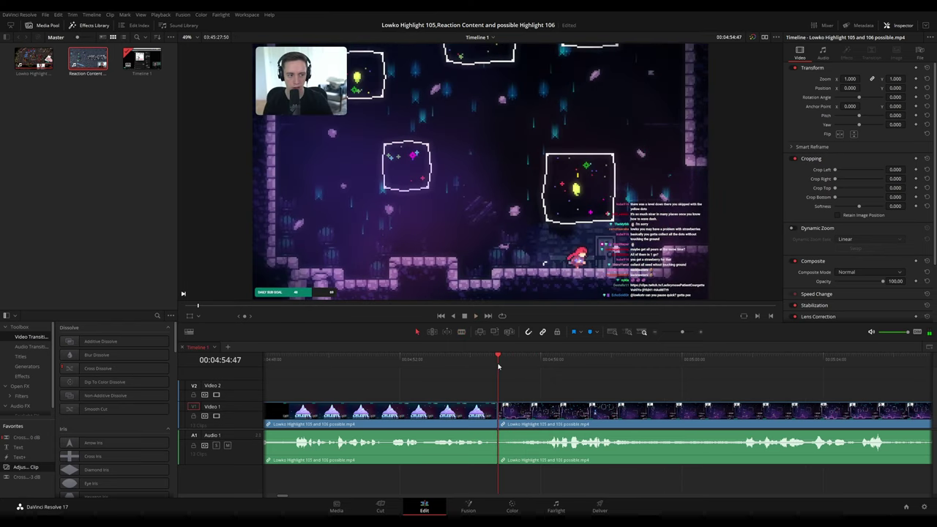
{"action": "key", "text": "space"}
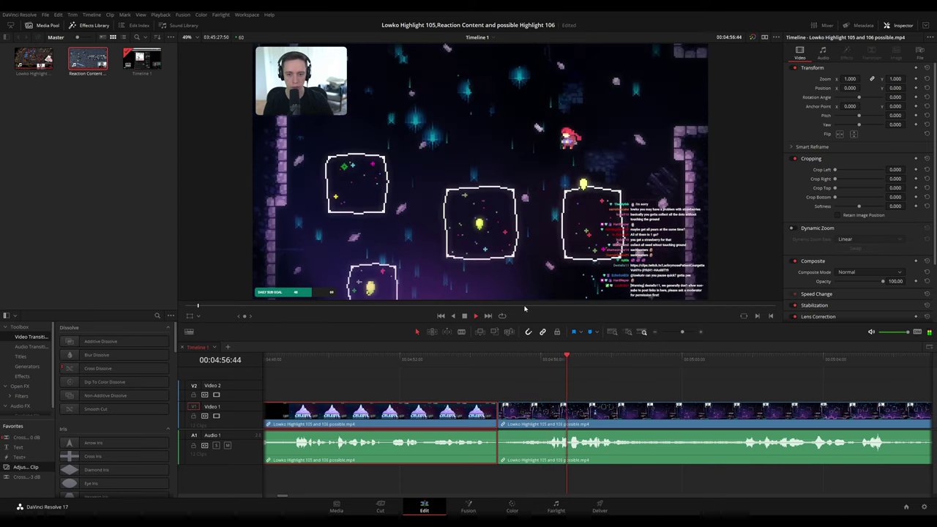
{"action": "left_click", "coordinate": [691, 382]}
Review the Celeste gameplay from about 00:04:58 to 00:05:12, checking the audio waveform for the next pause.
{"action": "scroll", "coordinate": [687, 381], "scroll_direction": "down", "scroll_amount": 3}
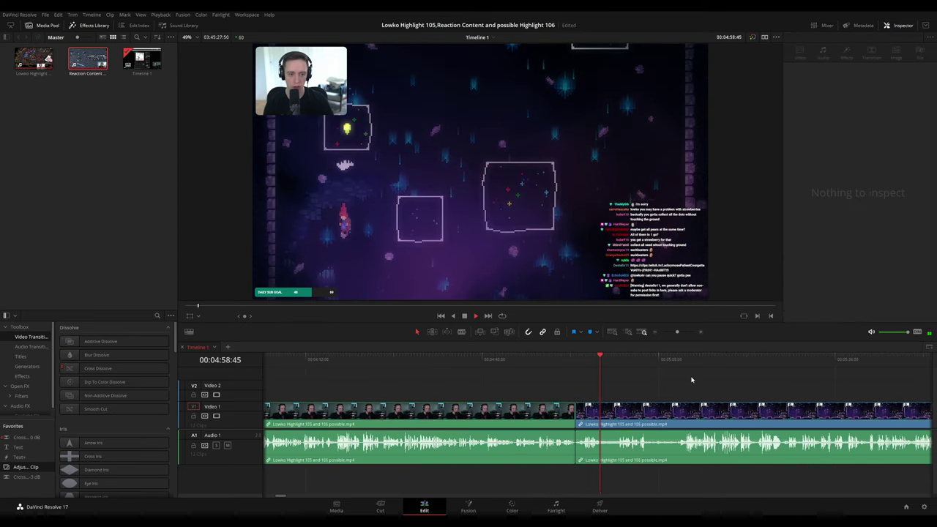
{"action": "scroll", "coordinate": [519, 372], "scroll_direction": "right", "scroll_amount": 3}
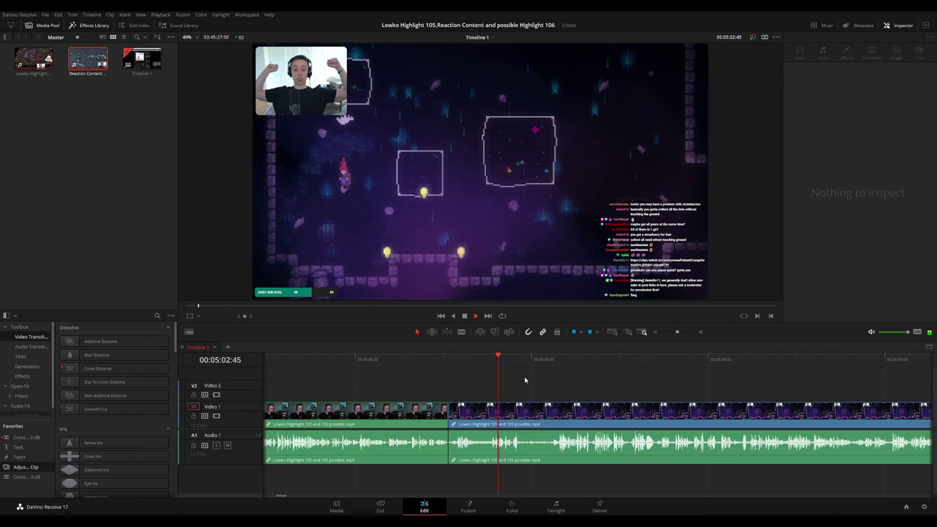
{"action": "key", "text": "shift+v"}
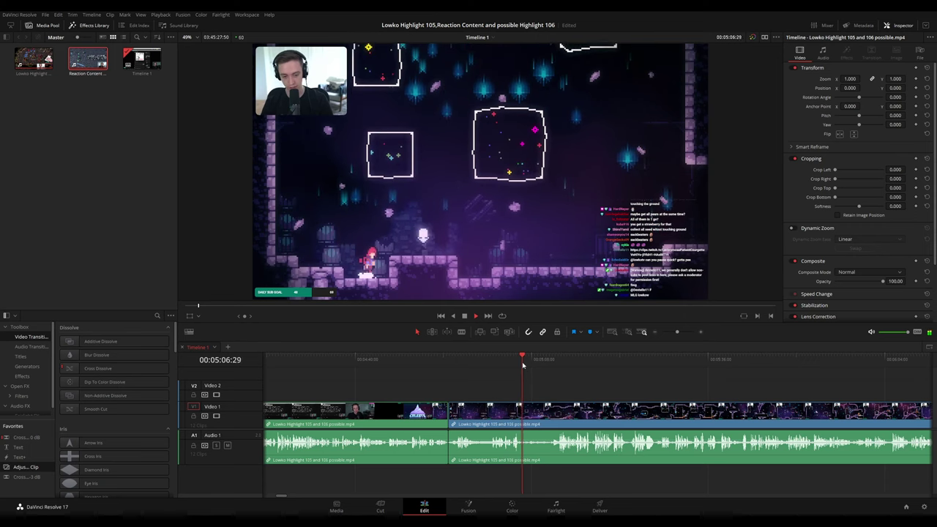
{"action": "scroll", "coordinate": [574, 401], "scroll_direction": "up", "scroll_amount": 1}
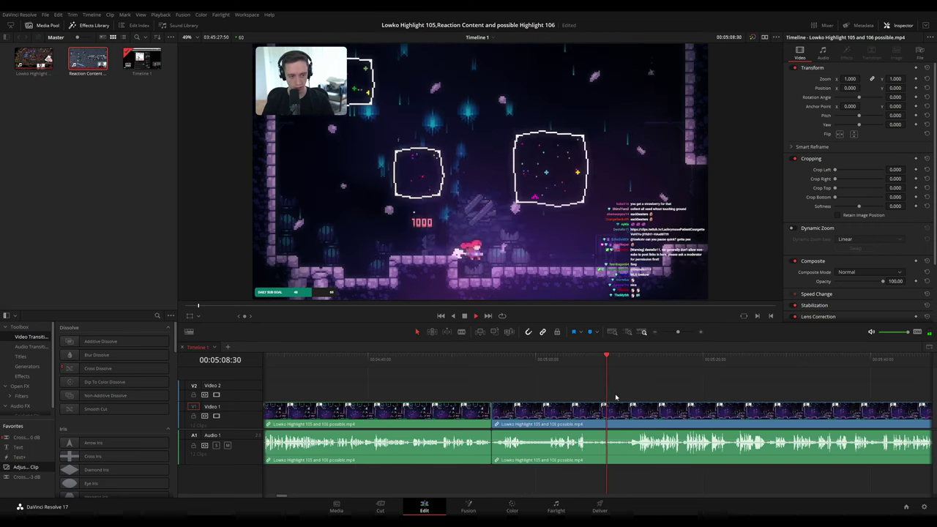
{"action": "scroll", "coordinate": [583, 394], "scroll_direction": "right", "scroll_amount": 3}
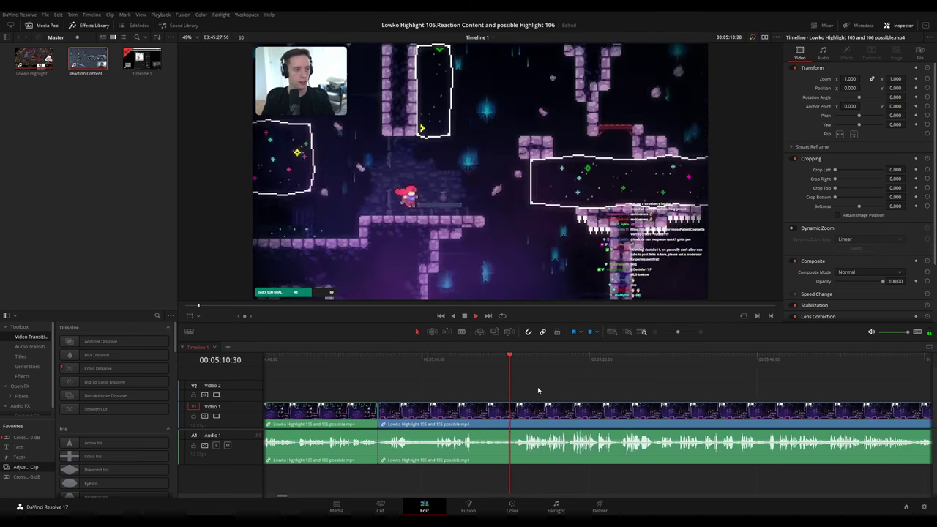
{"action": "scroll", "coordinate": [540, 391], "scroll_direction": "up", "scroll_amount": 2}
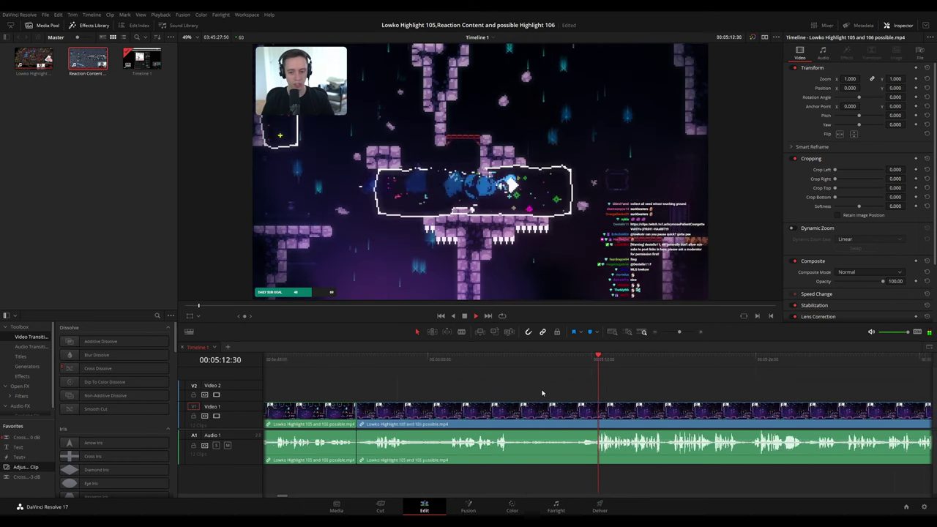
Split the clip at 00:05:07:20 and again about three and a half seconds further on, and ripple-delete the piece in between.
{"action": "left_click_drag", "start_coordinate": [495, 365], "coordinate": [510, 364]}
{"action": "key", "text": "b"}
{"action": "left_click", "coordinate": [510, 410]}
{"action": "left_click_drag", "start_coordinate": [575, 365], "coordinate": [569, 364]}
{"action": "left_click", "coordinate": [570, 411]}
{"action": "key", "text": "a"}
{"action": "left_click", "coordinate": [552, 412]}
{"action": "key", "text": "Delete"}
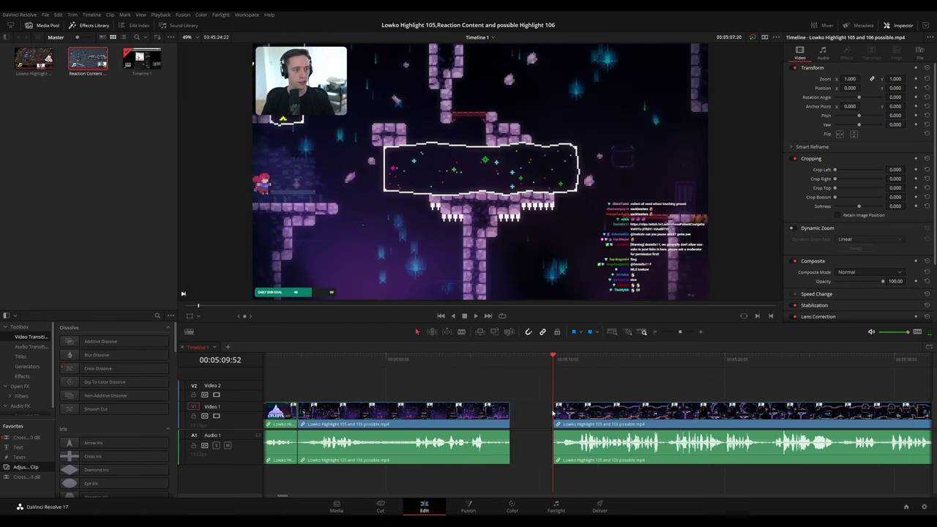
Give the clip before 00:05:07:20 a teal clip color, add the 0 dB audio cross fade at that cut and resume playback.
{"action": "left_click", "coordinate": [501, 411]}
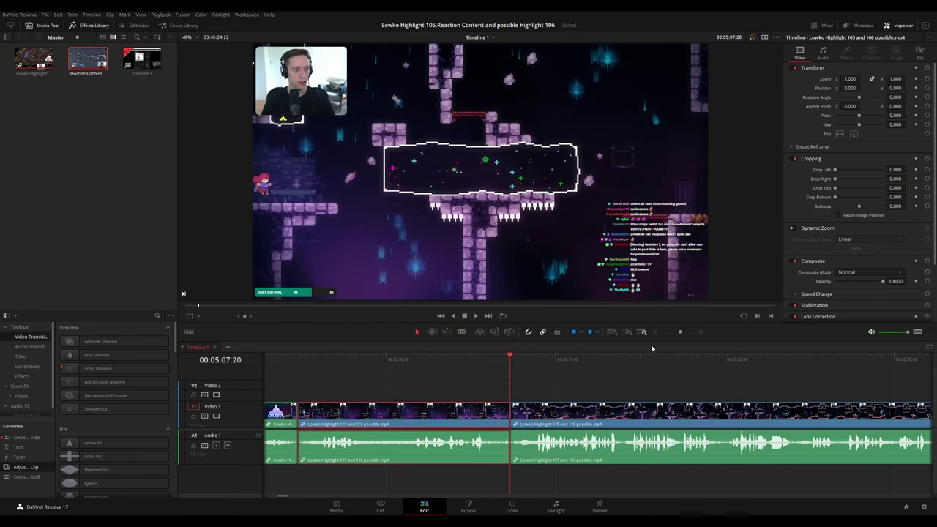
{"action": "left_click", "coordinate": [650, 372]}
{"action": "left_click_drag", "start_coordinate": [27, 438], "coordinate": [220, 423]}
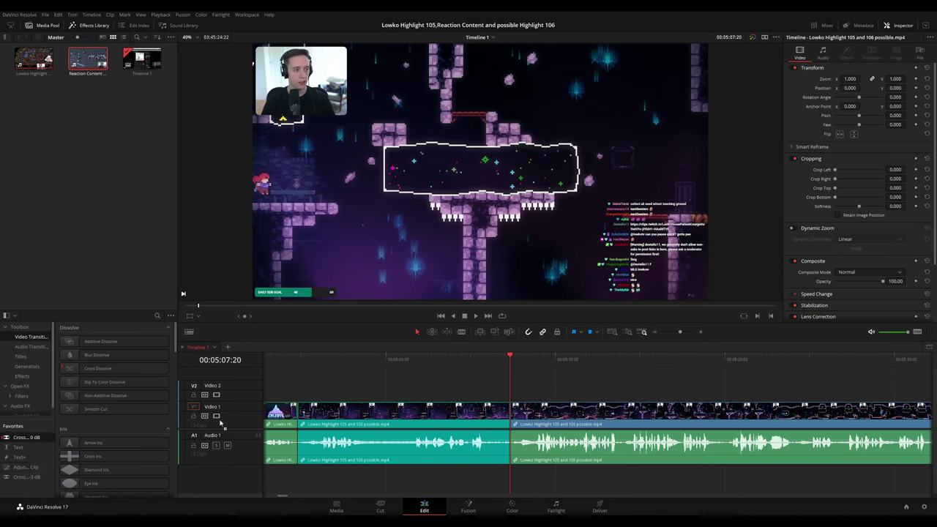
{"action": "key", "text": "space"}
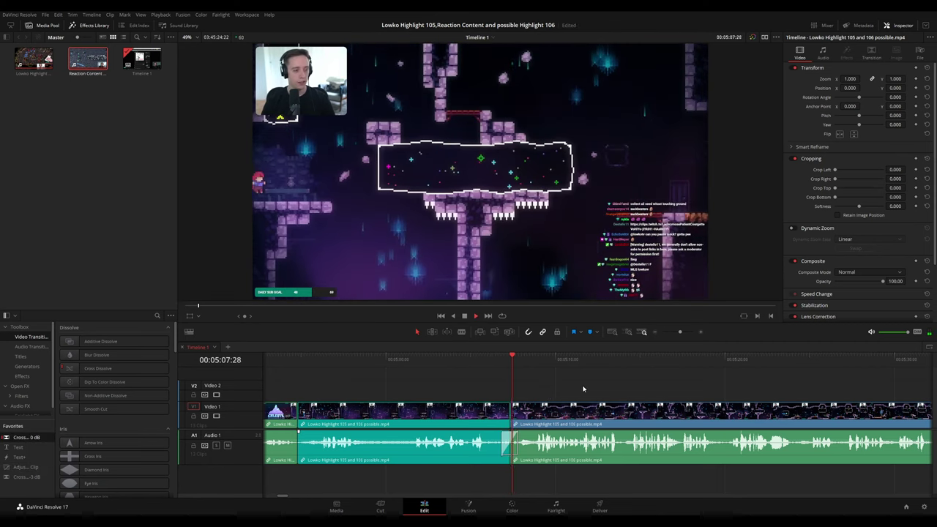
Split the clip at 00:06:45:25 and again about three and a half seconds further on, and ripple-delete the piece in between.
{"action": "left_click_drag", "start_coordinate": [629, 393], "coordinate": [492, 381]}
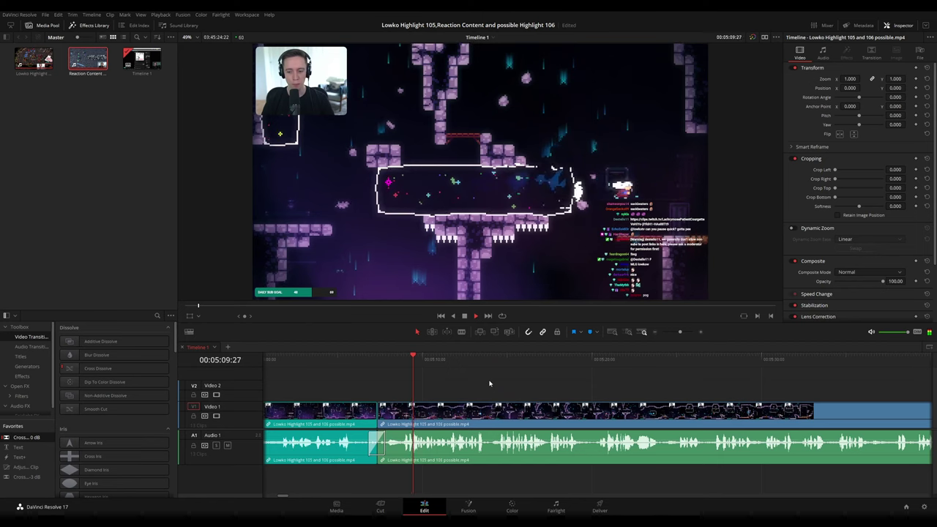
{"action": "key", "text": "space"}
{"action": "key", "text": "space"}
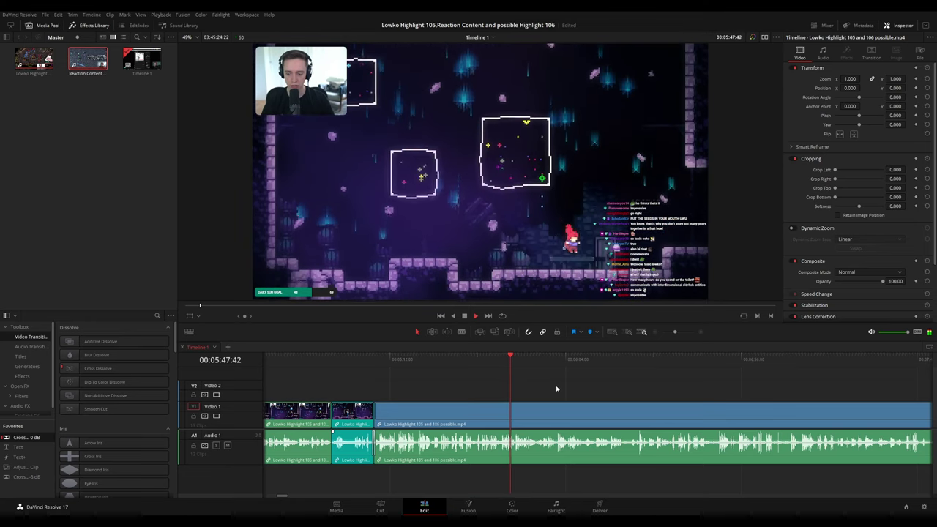
{"action": "scroll", "coordinate": [556, 388], "scroll_direction": "up", "scroll_amount": 2}
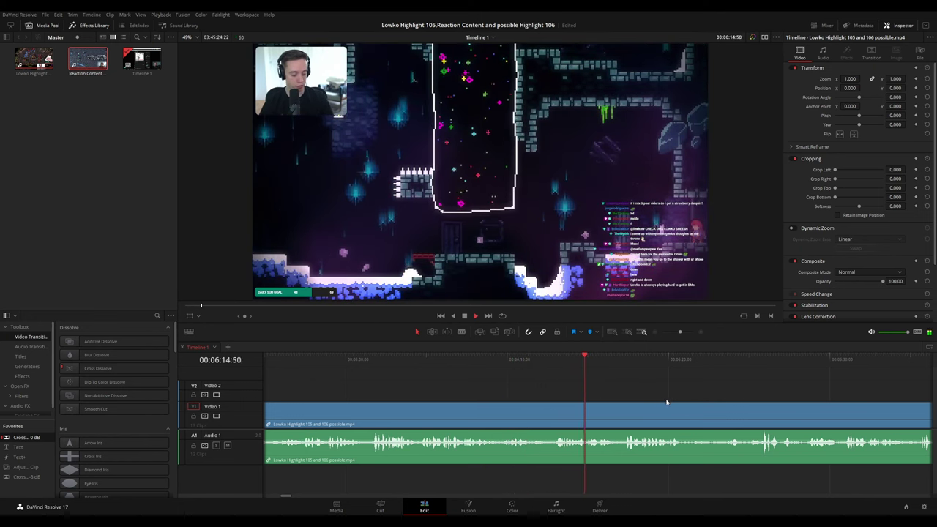
{"action": "left_click", "coordinate": [509, 359]}
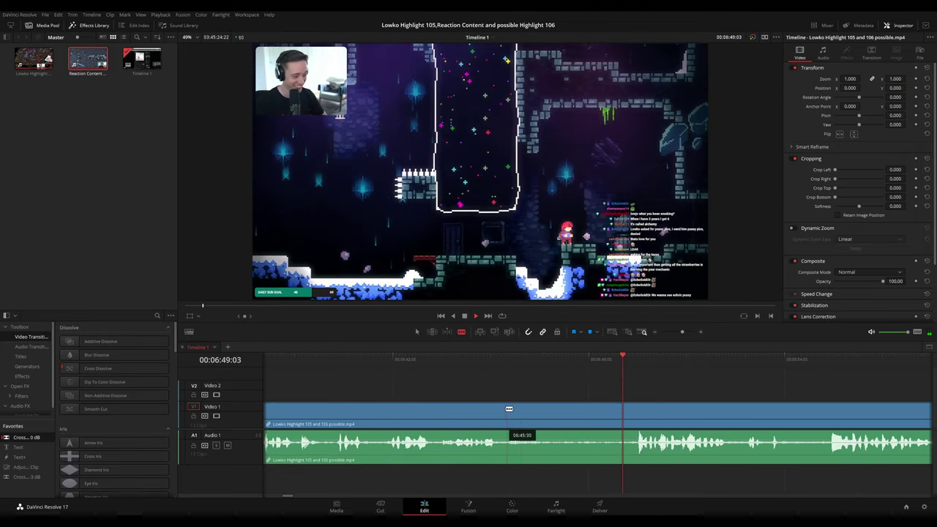
{"action": "left_click", "coordinate": [508, 358]}
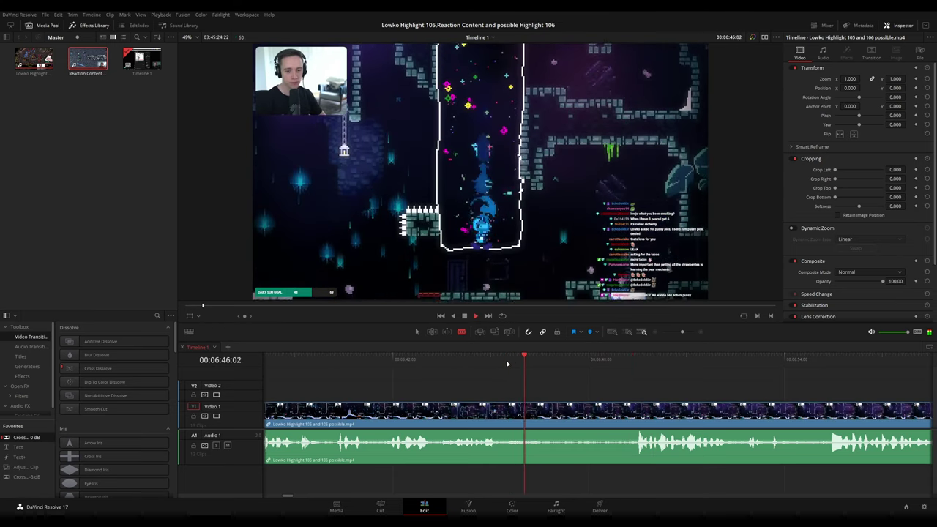
{"action": "left_click", "coordinate": [504, 360]}
{"action": "left_click", "coordinate": [507, 436]}
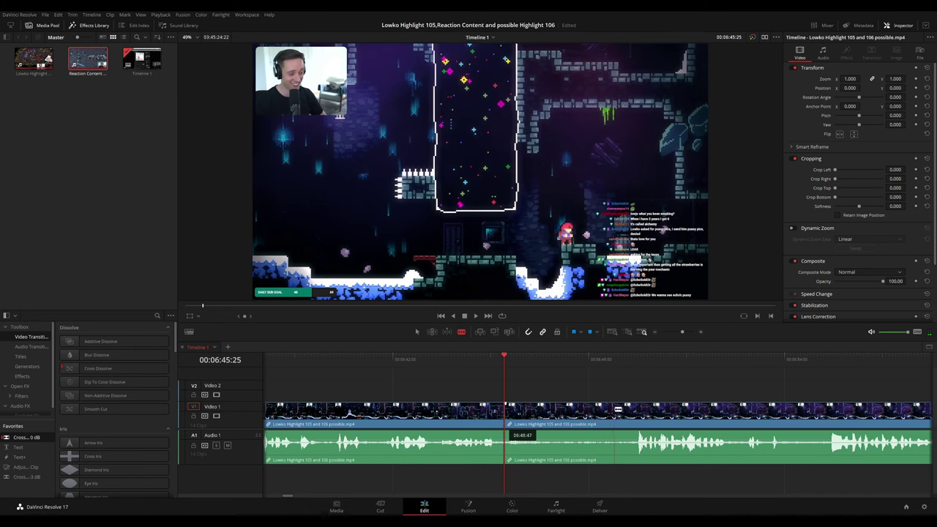
{"action": "left_click", "coordinate": [616, 411]}
{"action": "key", "text": "a"}
{"action": "key", "text": "Delete"}
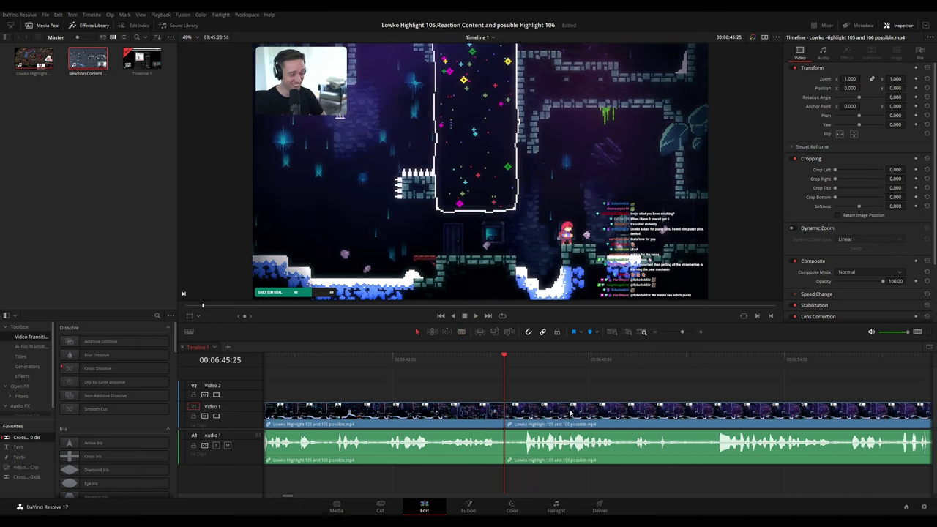
Add the 0 dB audio cross fade at the 00:06:45:25 cut, replay across it and color-mark the finished clip before it.
{"action": "key", "text": "space"}
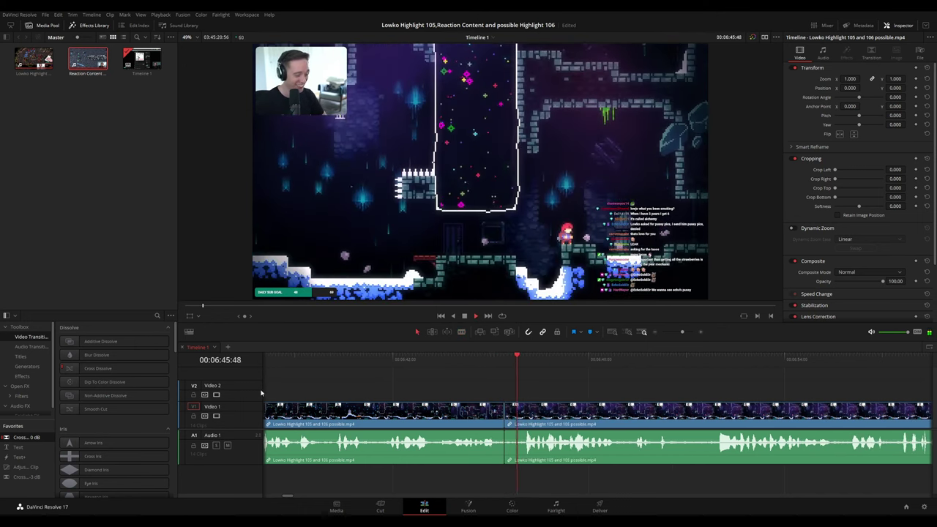
{"action": "left_click_drag", "start_coordinate": [474, 444], "coordinate": [503, 448]}
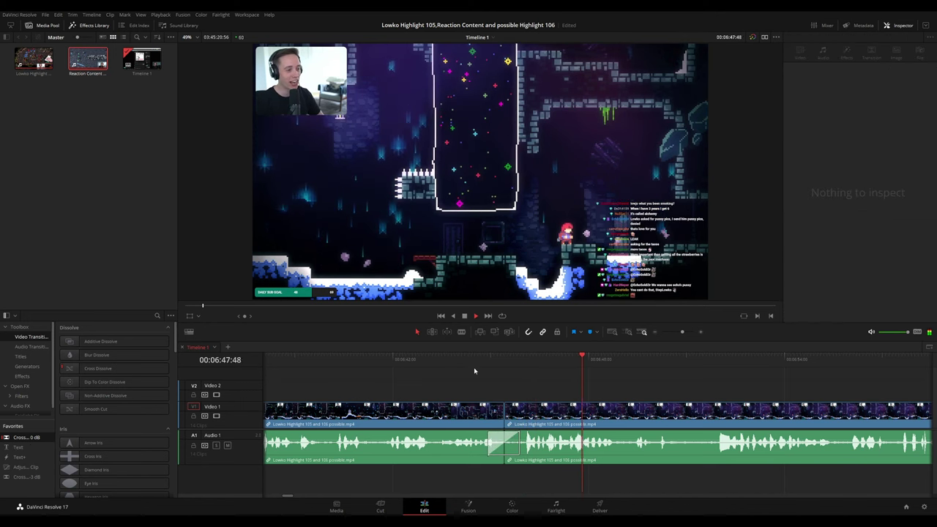
{"action": "left_click", "coordinate": [473, 366]}
{"action": "left_click", "coordinate": [487, 414]}
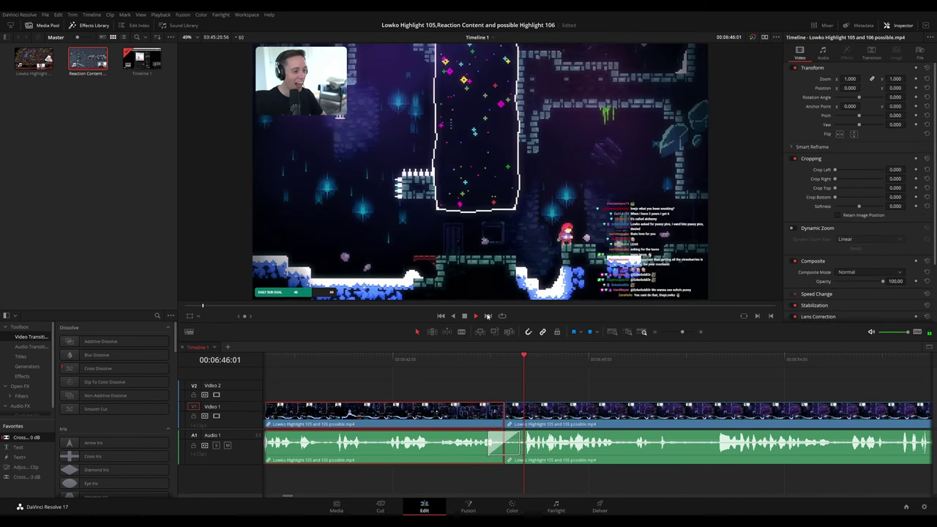
{"action": "key", "text": "F1"}
{"action": "left_click", "coordinate": [584, 378]}
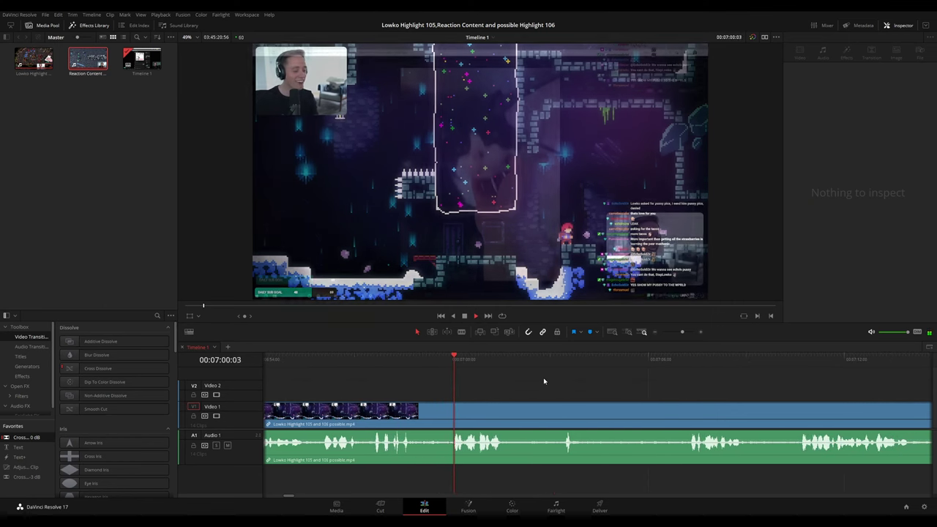
Review the footage from about 00:07:00 to 00:07:58, checking the cat picture segments and audio waveform for a moment to edit.
{"action": "left_click", "coordinate": [481, 361]}
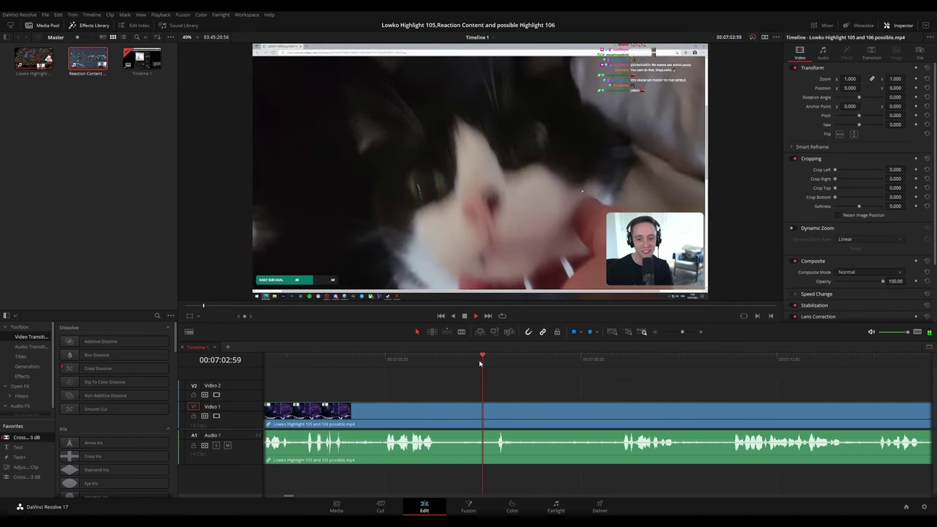
{"action": "scroll", "coordinate": [587, 380], "scroll_direction": "down", "scroll_amount": 3}
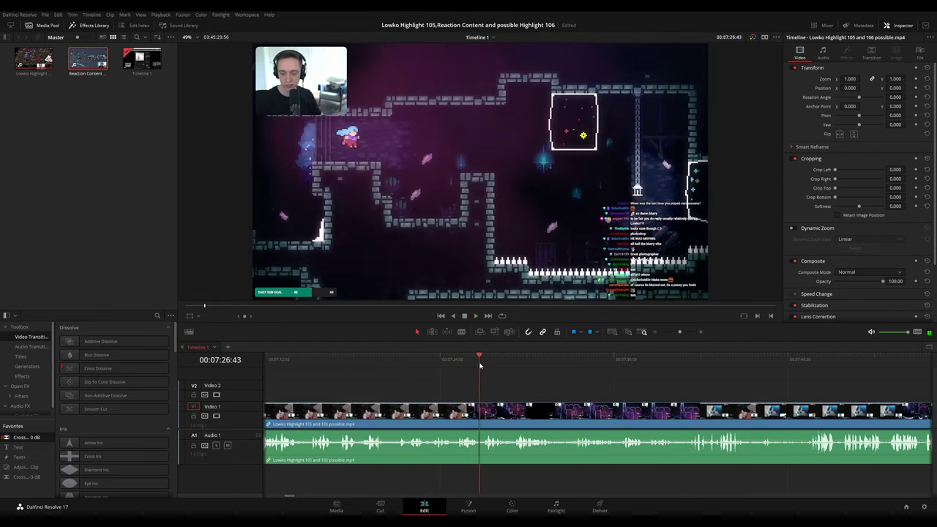
{"action": "left_click", "coordinate": [514, 363]}
{"action": "key", "text": "space"}
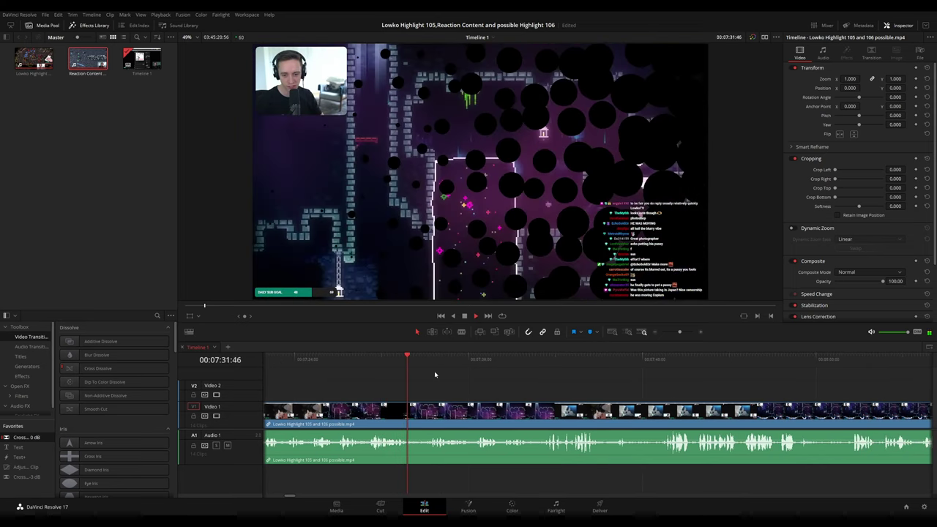
{"action": "key", "text": "space"}
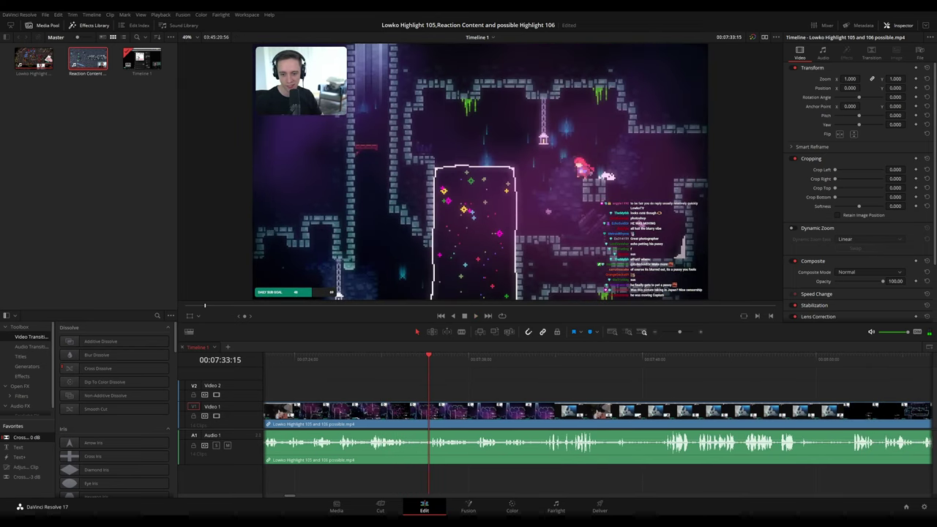
{"action": "key", "text": "space"}
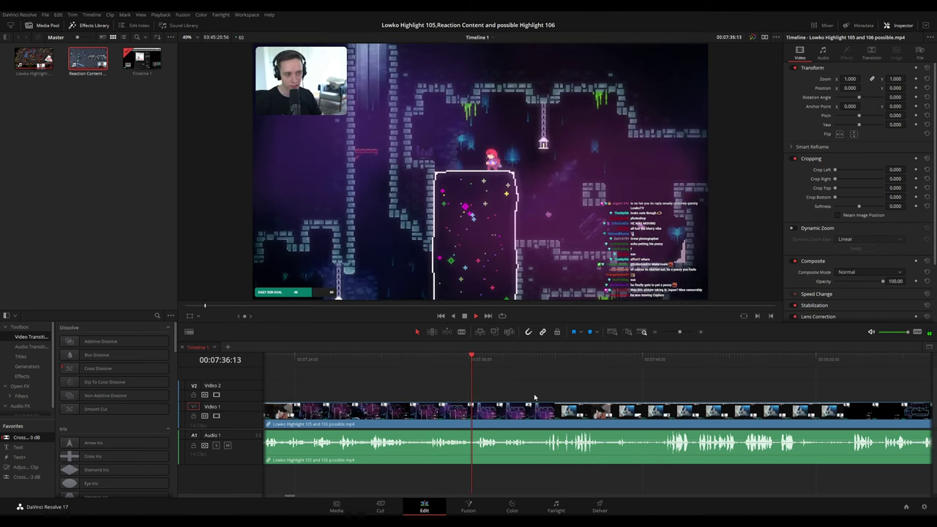
{"action": "left_click_drag", "start_coordinate": [548, 377], "coordinate": [479, 373]}
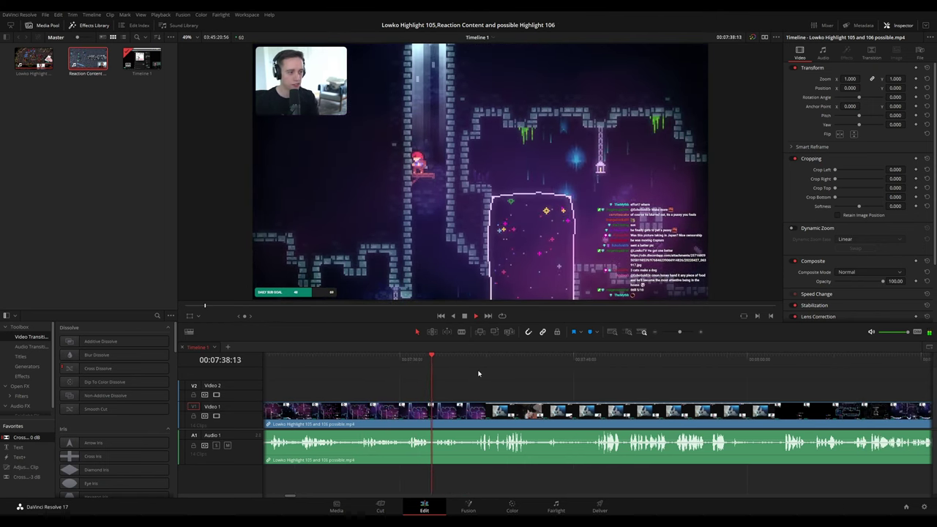
{"action": "scroll", "coordinate": [476, 370], "scroll_direction": "right", "scroll_amount": 2}
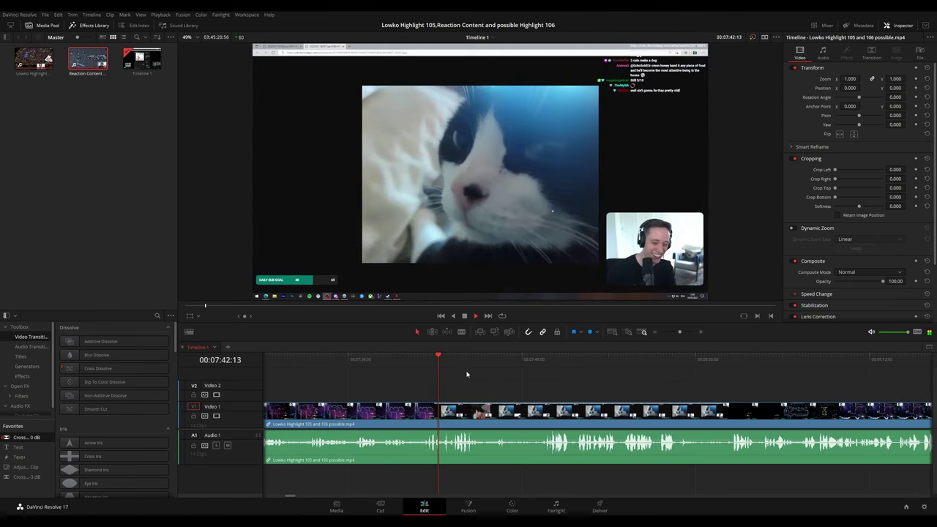
{"action": "scroll", "coordinate": [486, 376], "scroll_direction": "right", "scroll_amount": 2}
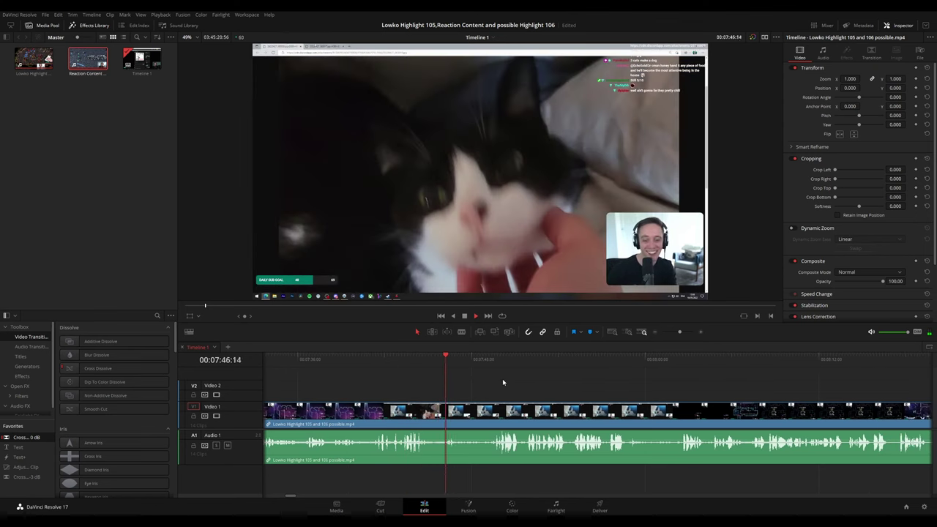
{"action": "scroll", "coordinate": [500, 382], "scroll_direction": "right", "scroll_amount": 2}
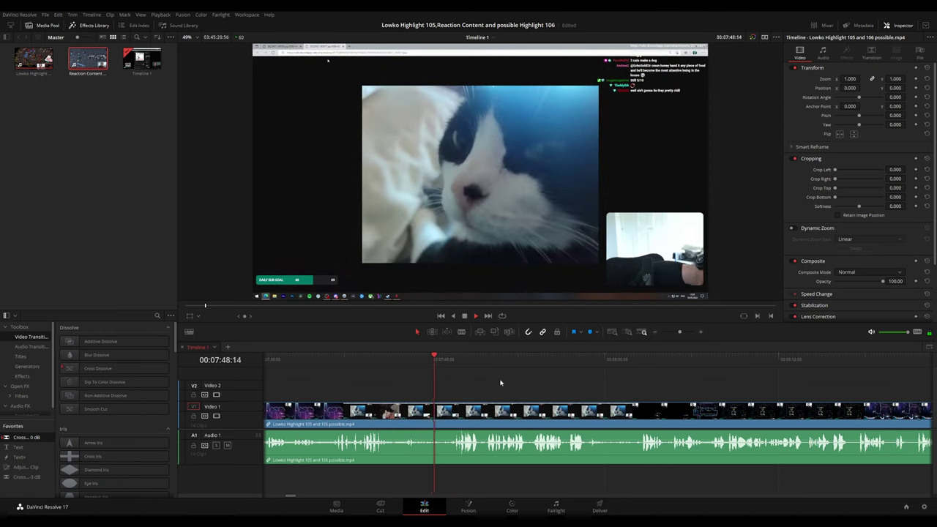
{"action": "scroll", "coordinate": [475, 381], "scroll_direction": "right", "scroll_amount": 2}
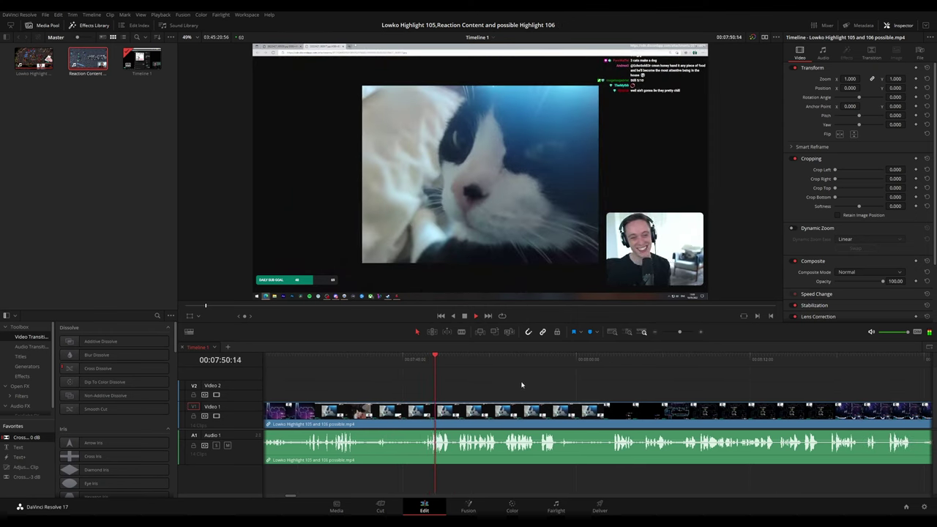
{"action": "scroll", "coordinate": [521, 386], "scroll_direction": "right", "scroll_amount": 2}
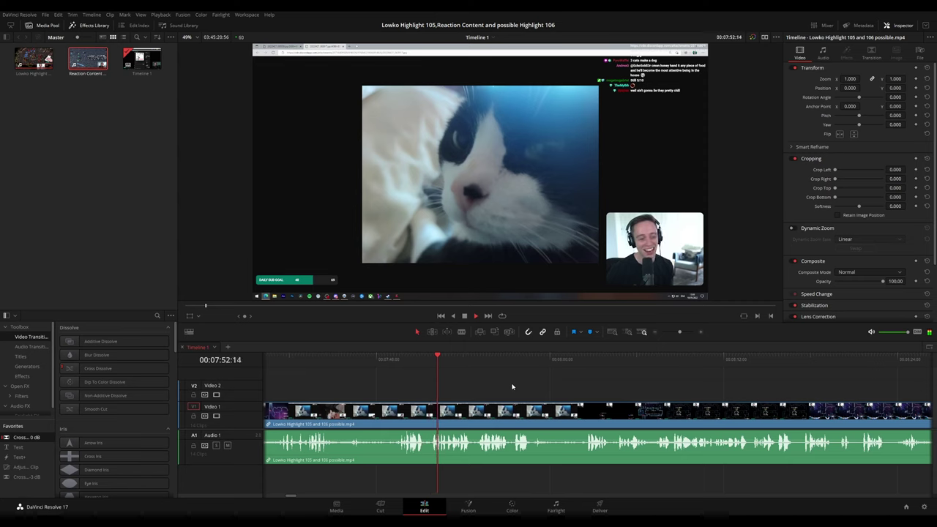
{"action": "scroll", "coordinate": [522, 387], "scroll_direction": "right", "scroll_amount": 1}
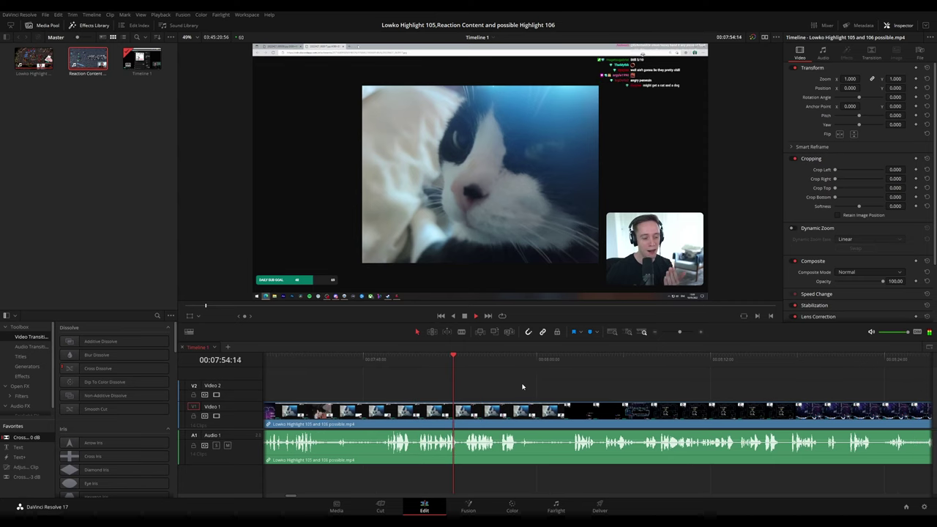
{"action": "scroll", "coordinate": [519, 386], "scroll_direction": "right", "scroll_amount": 2}
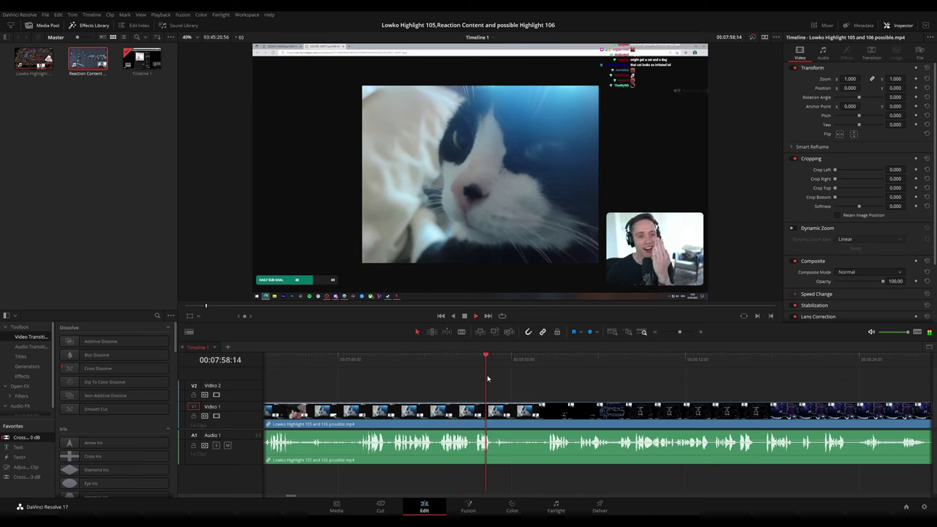
Place an adjustment clip on Video 2 at 00:07:54:57 and set its zoom to 1.500 and position to -635, 245 to enlarge the webcam.
{"action": "left_click", "coordinate": [441, 358]}
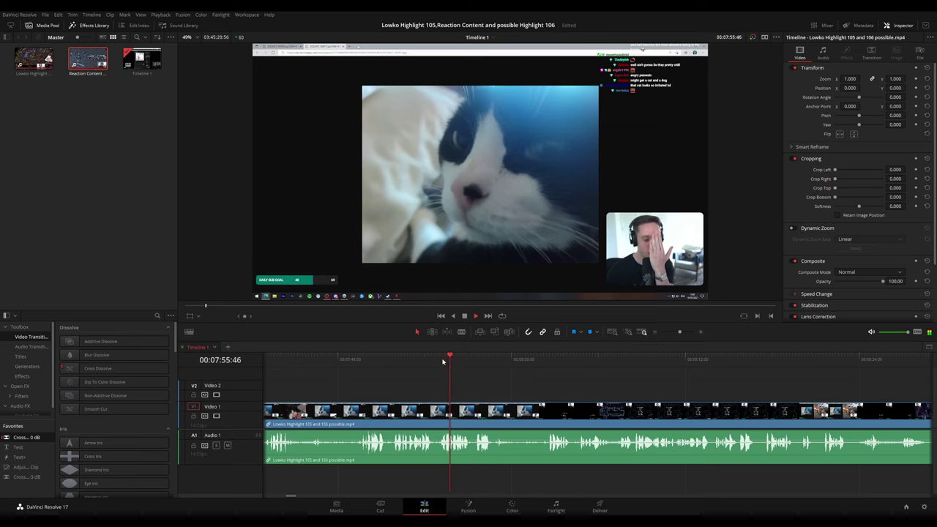
{"action": "left_click", "coordinate": [438, 358]}
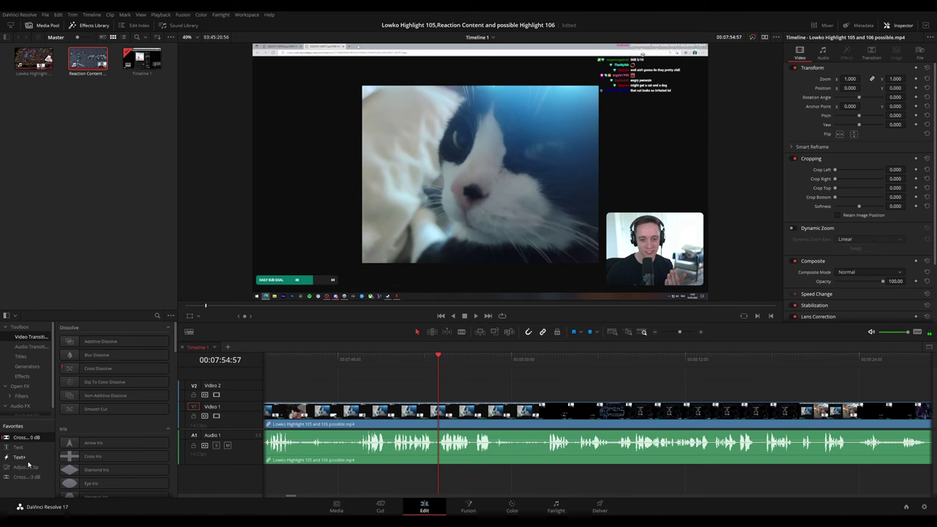
{"action": "left_click_drag", "start_coordinate": [29, 463], "coordinate": [444, 396]}
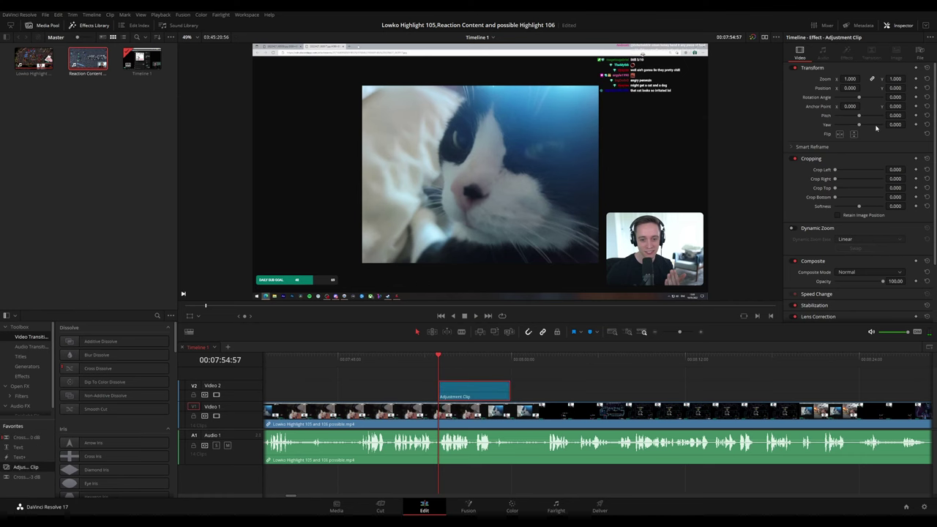
{"action": "left_click_drag", "start_coordinate": [850, 79], "coordinate": [907, 88]}
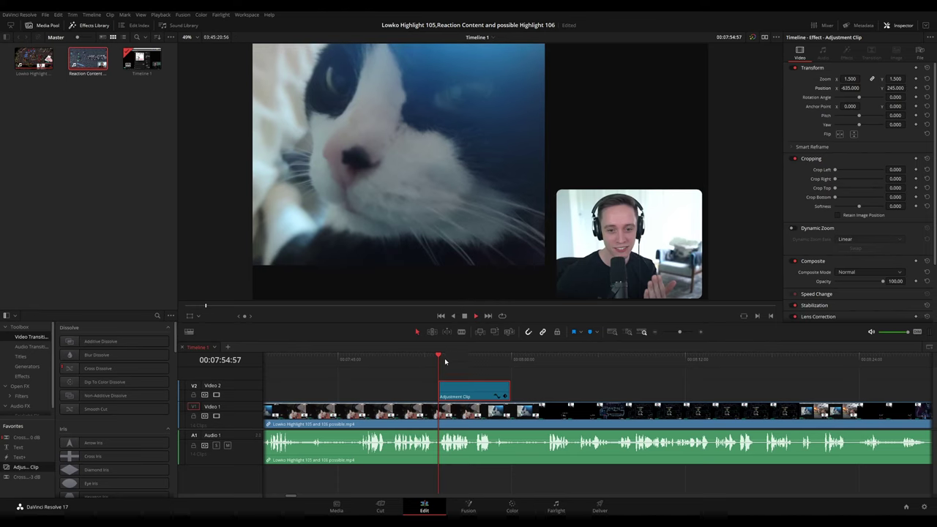
Play through the webcam zoom and trim the end of the adjustment clip back to 00:07:58:49.
{"action": "left_click", "coordinate": [422, 360]}
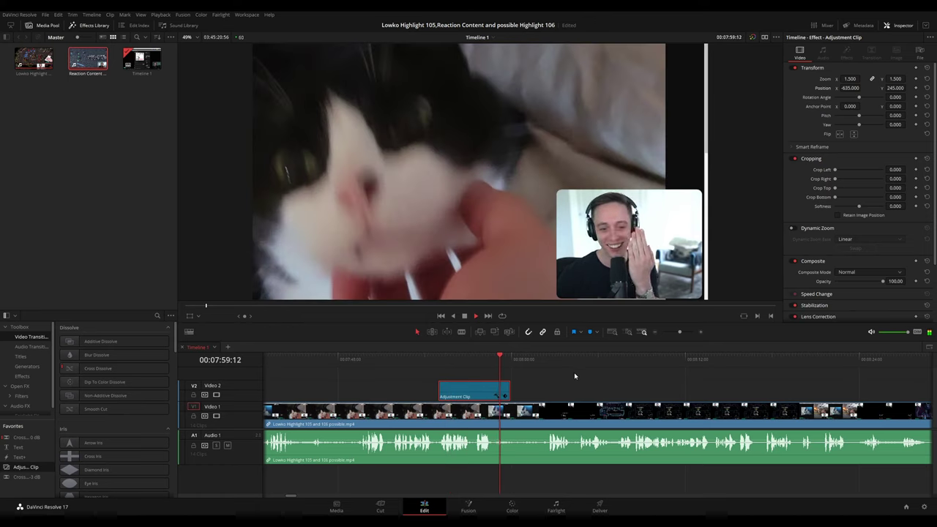
{"action": "left_click", "coordinate": [492, 357]}
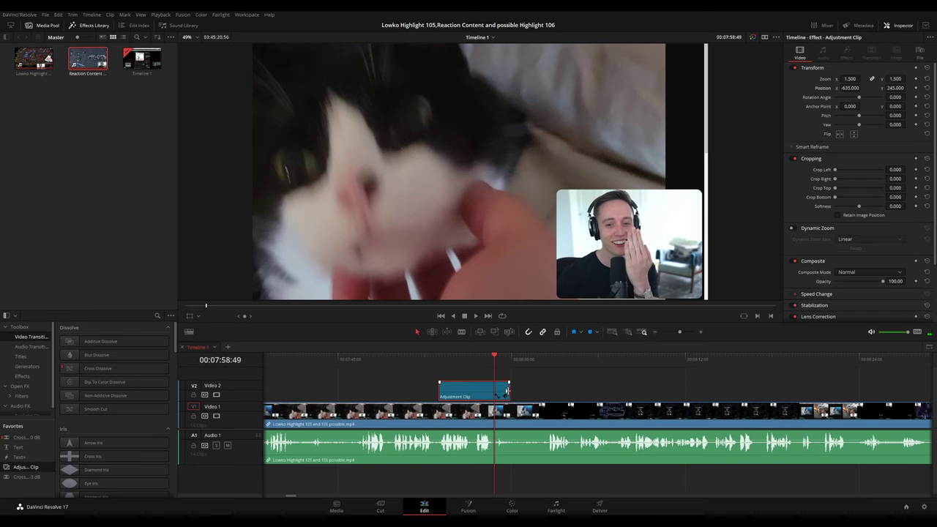
{"action": "left_click_drag", "start_coordinate": [507, 392], "coordinate": [498, 394]}
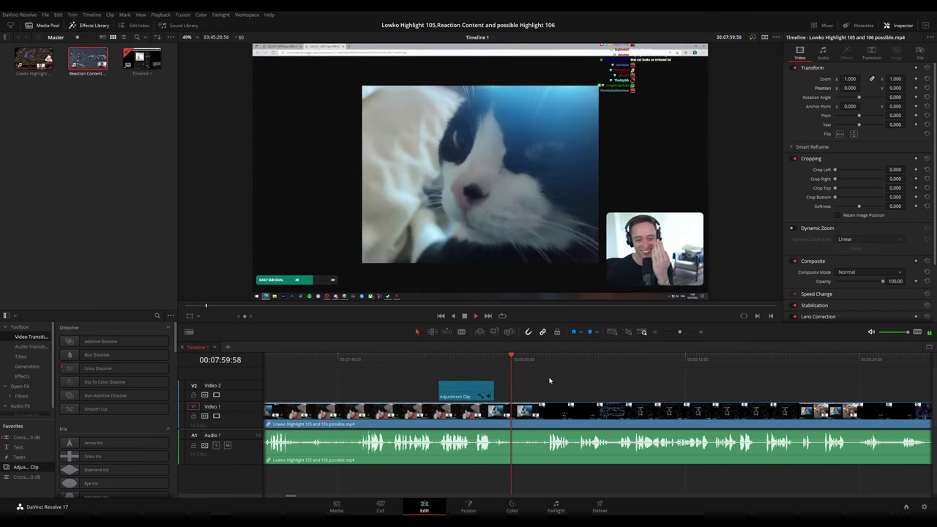
Review the footage from about 00:07:59 to 00:08:27, checking the cat picture and pause-menu segments against the audio waveform for pauses.
{"action": "left_click_drag", "start_coordinate": [603, 387], "coordinate": [529, 380]}
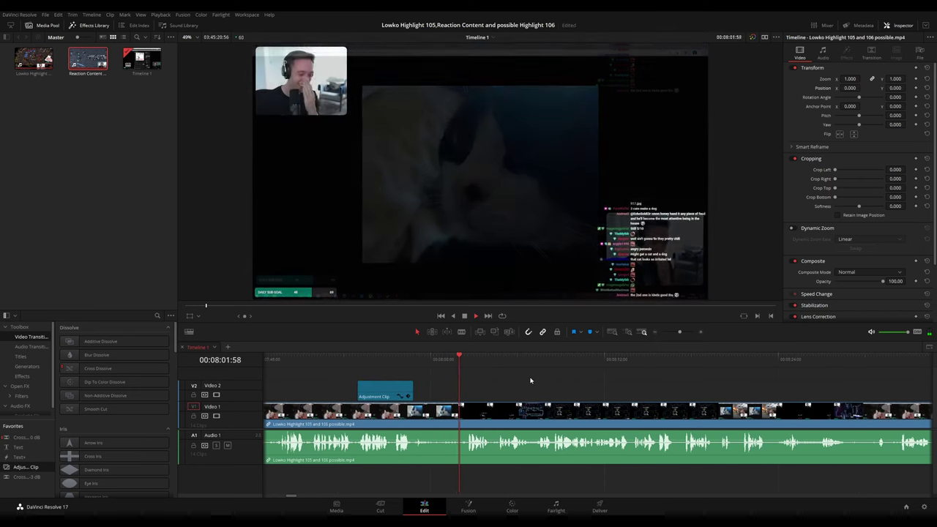
{"action": "scroll", "coordinate": [541, 382], "scroll_direction": "right", "scroll_amount": 2}
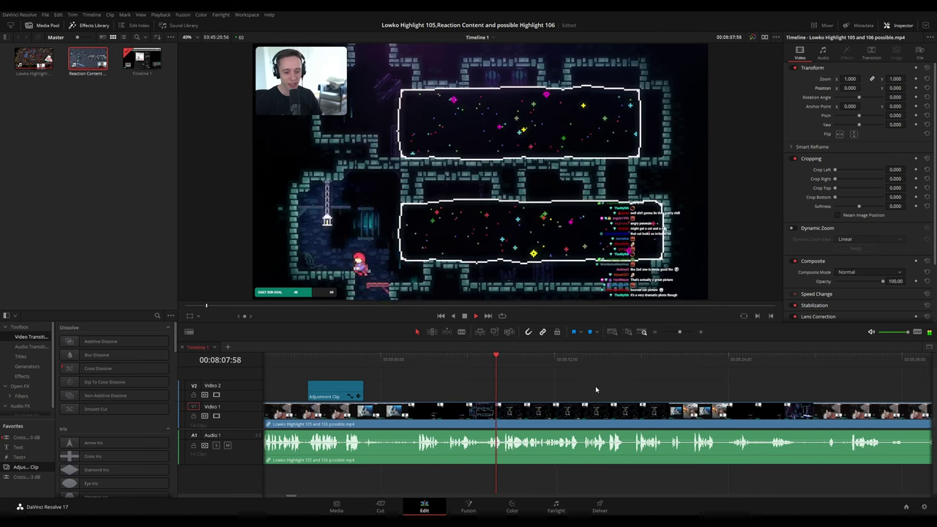
{"action": "scroll", "coordinate": [554, 384], "scroll_direction": "right", "scroll_amount": 2}
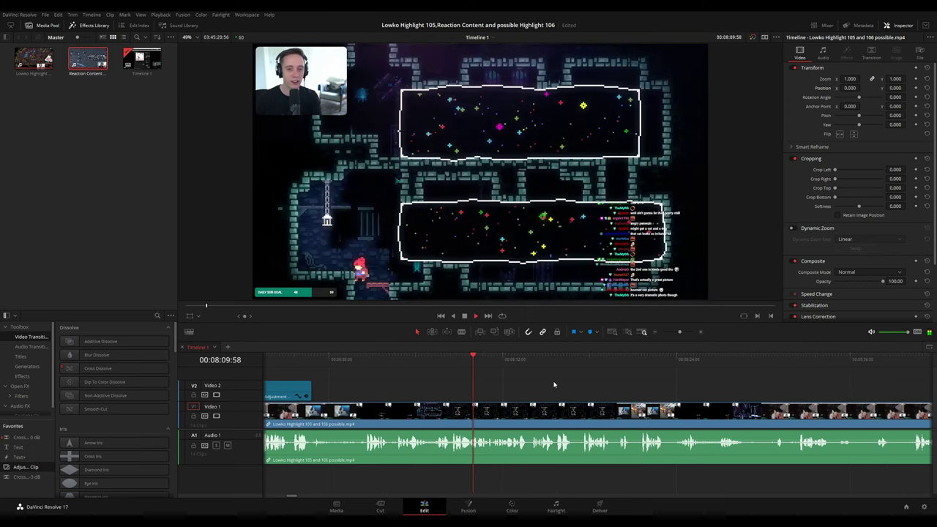
{"action": "scroll", "coordinate": [549, 381], "scroll_direction": "right", "scroll_amount": 2}
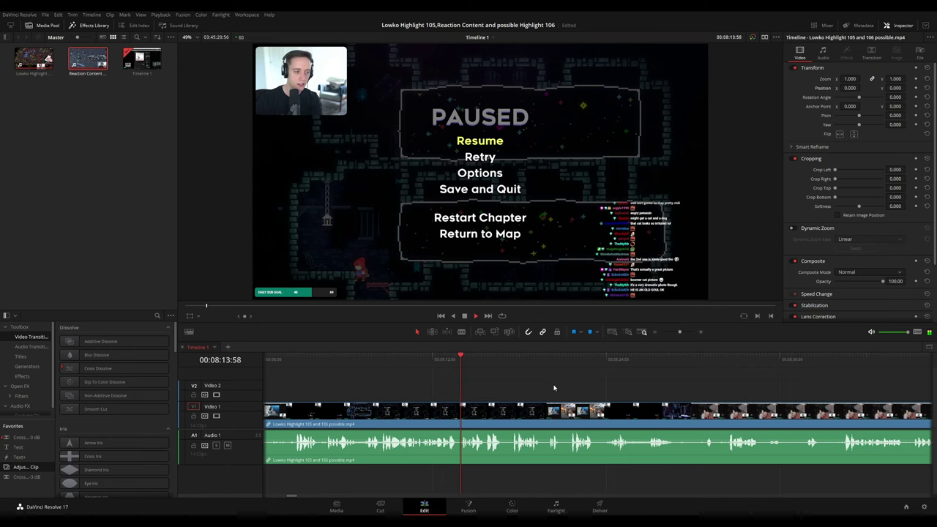
{"action": "scroll", "coordinate": [513, 383], "scroll_direction": "right", "scroll_amount": 2}
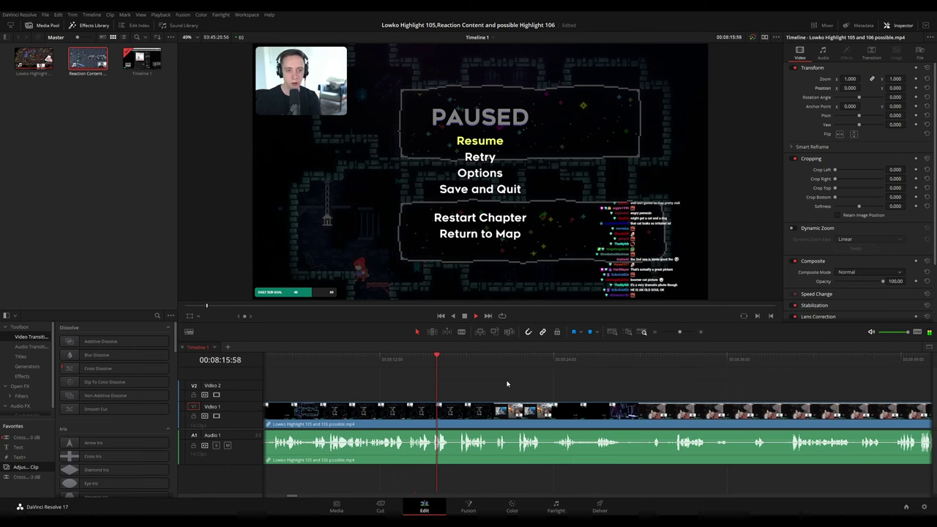
{"action": "scroll", "coordinate": [505, 382], "scroll_direction": "right", "scroll_amount": 2}
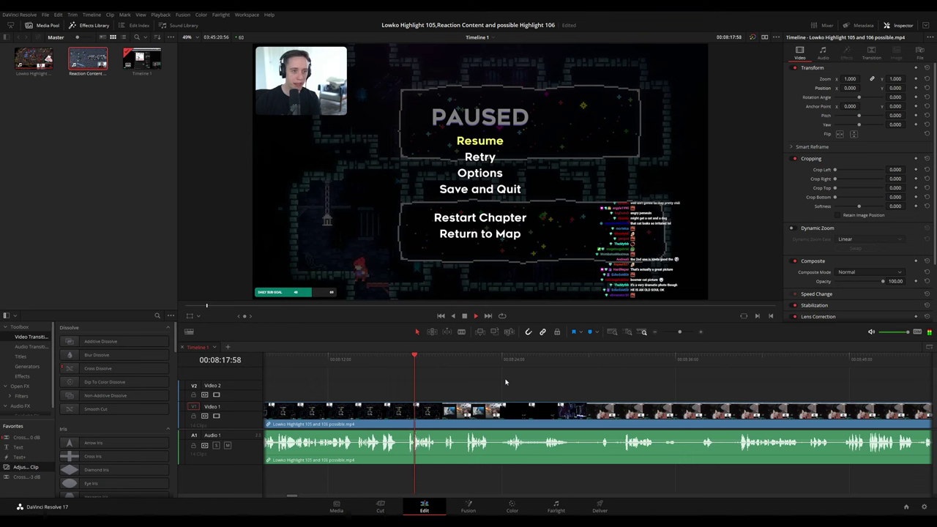
{"action": "scroll", "coordinate": [521, 386], "scroll_direction": "up", "scroll_amount": 3}
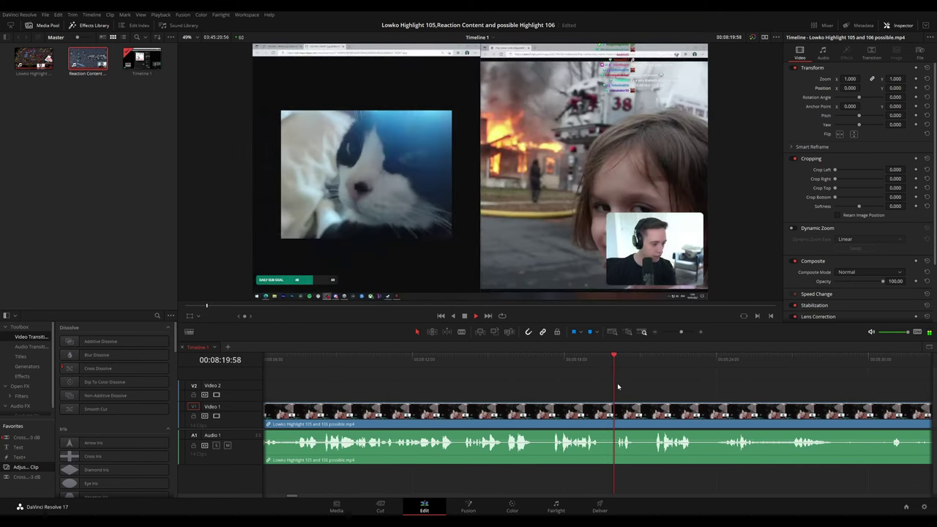
{"action": "scroll", "coordinate": [527, 375], "scroll_direction": "right", "scroll_amount": 4}
{"action": "scroll", "coordinate": [521, 379], "scroll_direction": "right", "scroll_amount": 1}
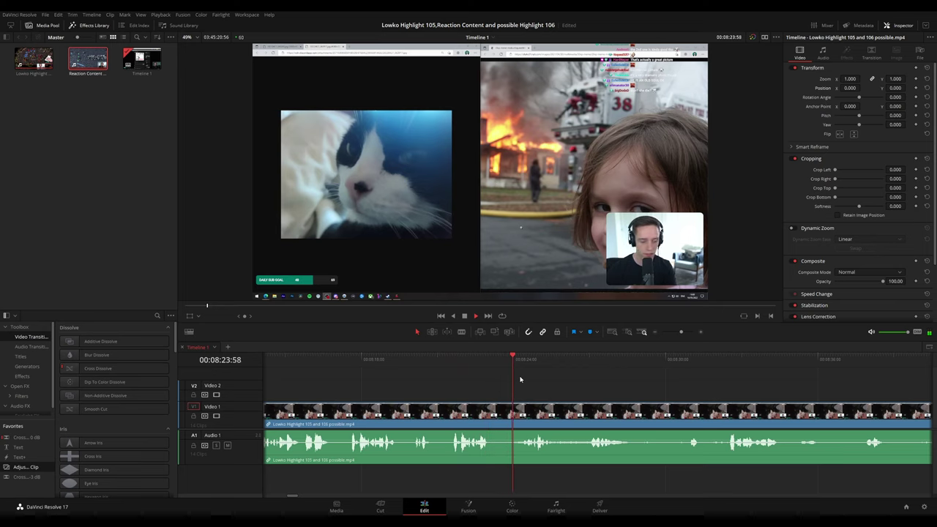
{"action": "scroll", "coordinate": [575, 383], "scroll_direction": "right", "scroll_amount": 6}
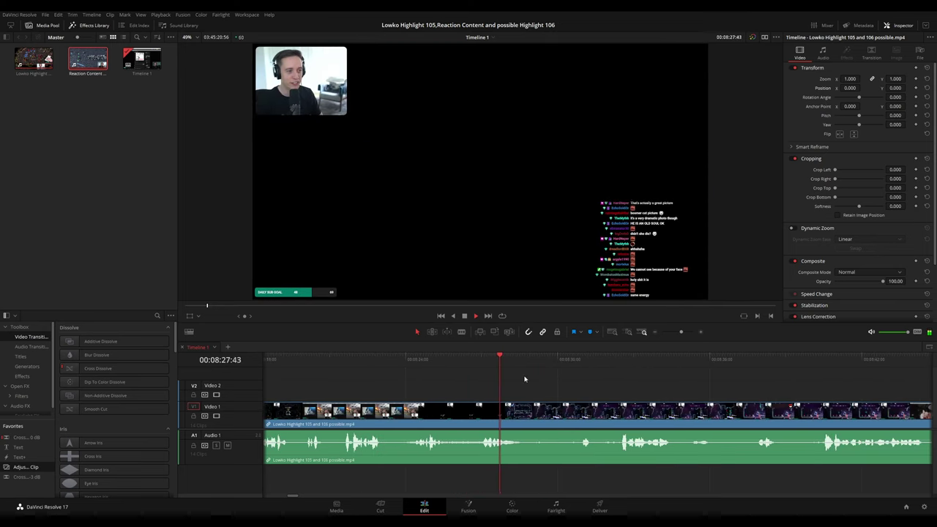
Replay the return to the game from about 00:08:25 and split the clip at 00:08:28:46.
{"action": "left_click", "coordinate": [424, 359]}
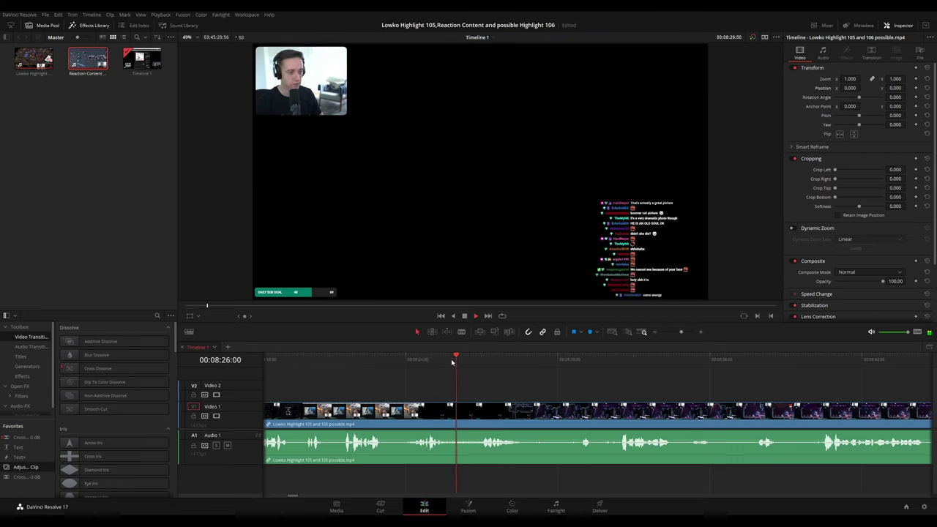
{"action": "scroll", "coordinate": [508, 374], "scroll_direction": "right", "scroll_amount": 5}
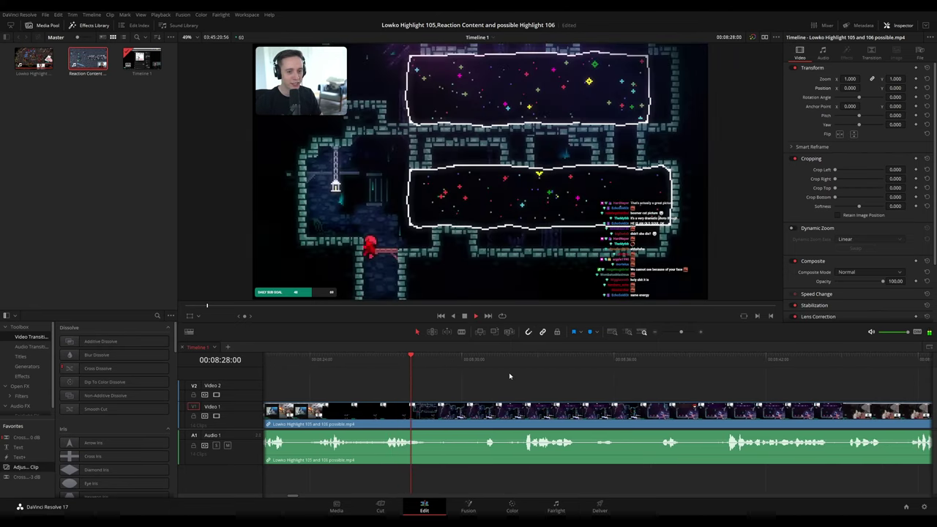
{"action": "key", "text": "space"}
{"action": "mouse_move", "coordinate": [436, 362]}
{"action": "left_mouse_down"}
{"action": "mouse_move", "coordinate": [411, 366]}
{"action": "mouse_move", "coordinate": [431, 368]}
{"action": "left_mouse_up"}
{"action": "key", "text": "b"}
{"action": "left_click", "coordinate": [431, 409]}
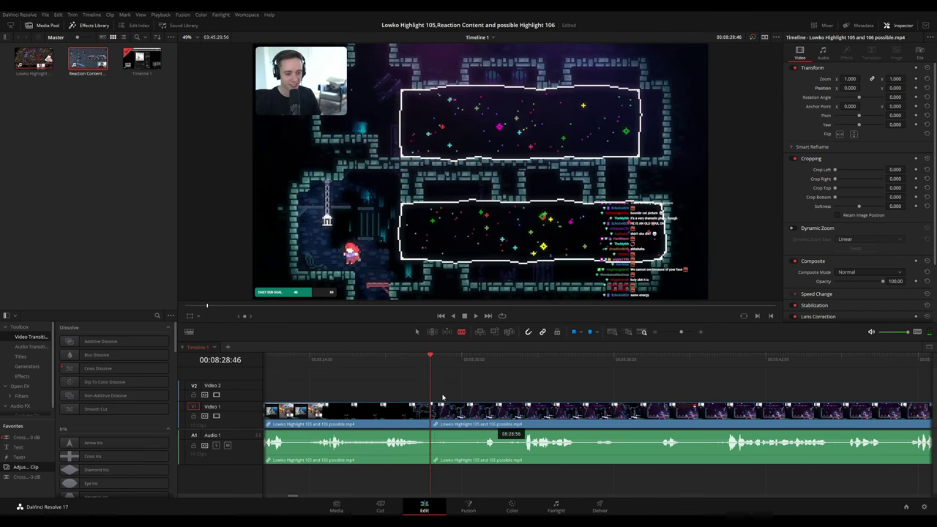
Play on past the 00:08:28:46 cut and split the clip a second time at about 00:08:30:45.
{"action": "key", "text": "space"}
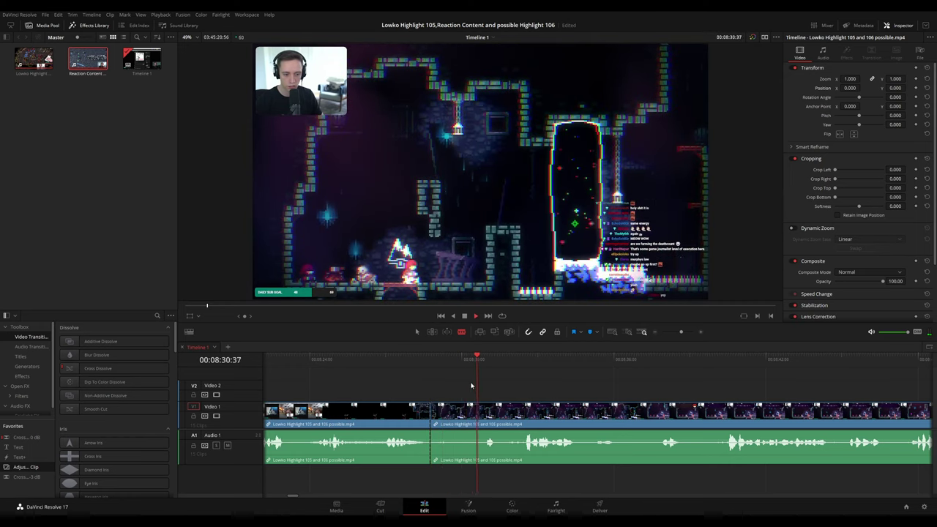
{"action": "left_click", "coordinate": [481, 412]}
{"action": "key", "text": "a"}
{"action": "left_click", "coordinate": [463, 413]}
{"action": "key", "text": "Delete"}
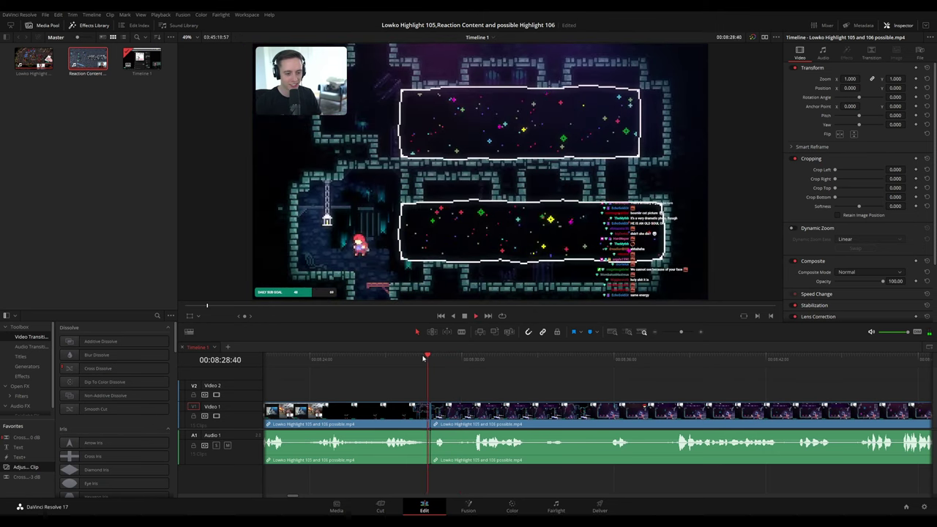
{"action": "key", "text": "ctrl+z"}
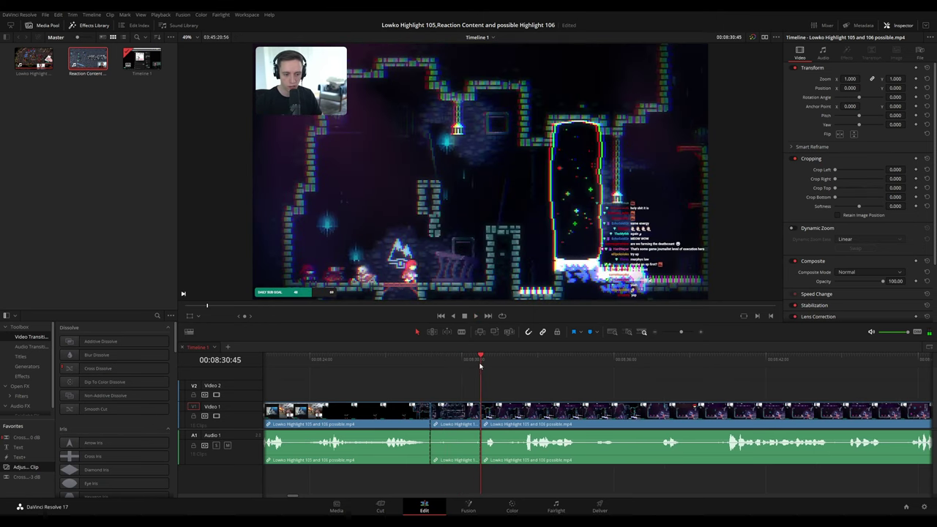
Move the second cut back to 00:08:30:09, ripple-delete the short piece between the two cuts and play from there.
{"action": "left_click_drag", "start_coordinate": [480, 365], "coordinate": [465, 364]}
{"action": "left_click_drag", "start_coordinate": [480, 415], "coordinate": [465, 416]}
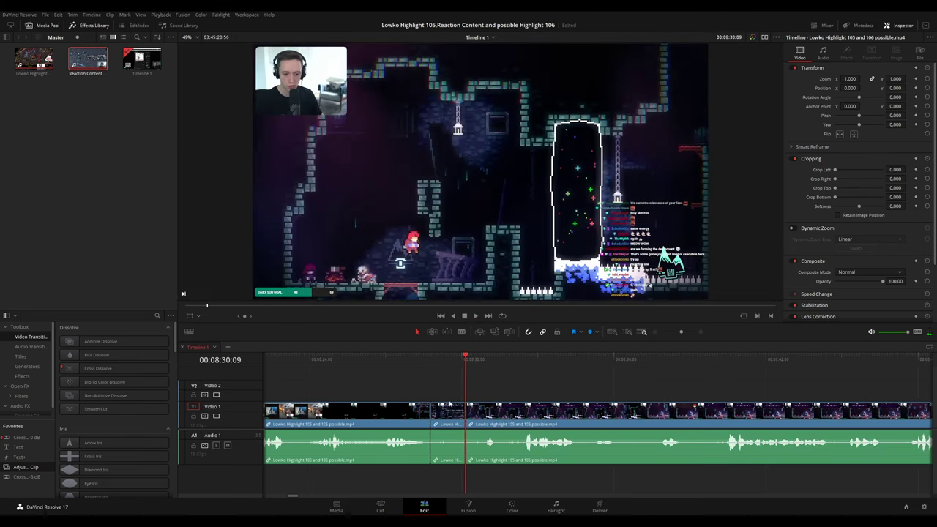
{"action": "key", "text": "Delete"}
{"action": "key", "text": "space"}
Color-mark the finished clip before the 00:08:28:46 cut teal and deselect it.
{"action": "left_click", "coordinate": [417, 414]}
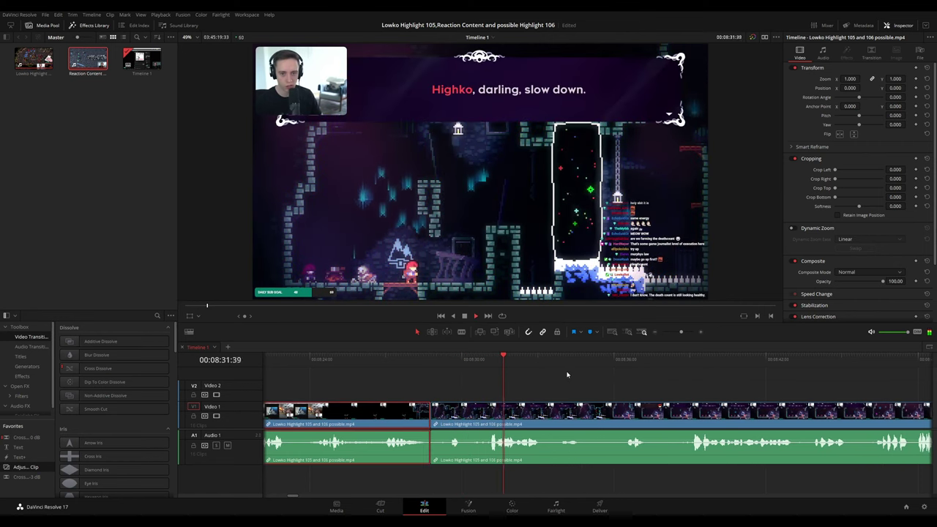
{"action": "key", "text": "1"}
{"action": "left_click", "coordinate": [629, 396]}
Review the unmarked game dialogue footage from about 00:08:33 to 00:09:08, sampling several points for a moment to edit.
{"action": "scroll", "coordinate": [609, 390], "scroll_direction": "down", "scroll_amount": 5}
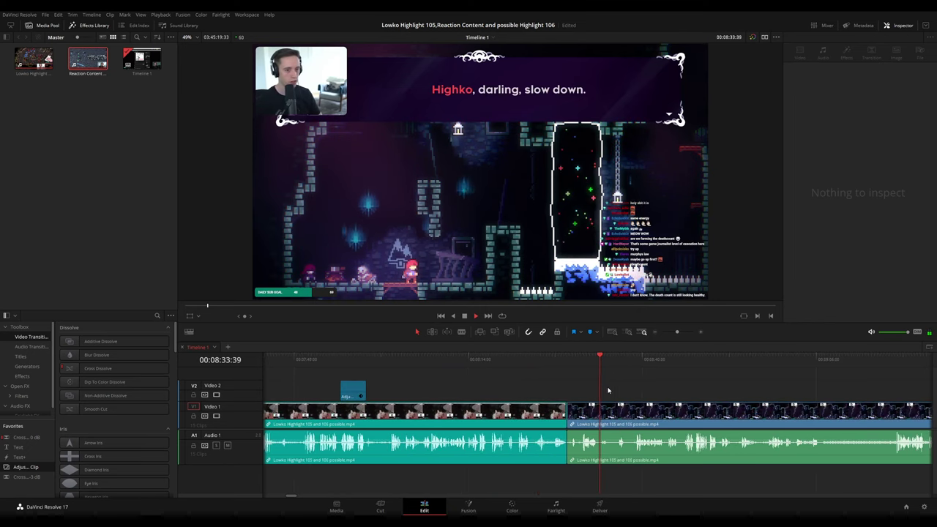
{"action": "key", "text": "shift+z"}
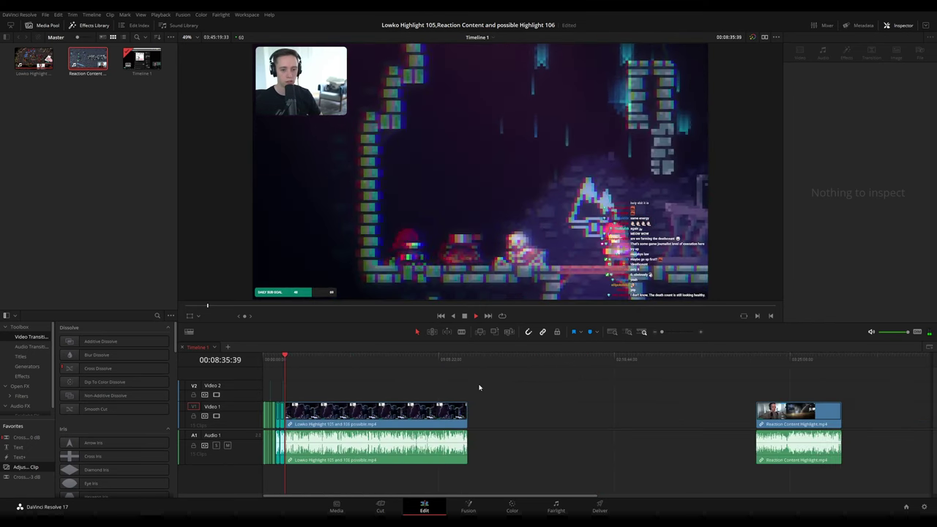
{"action": "scroll", "coordinate": [460, 390], "scroll_direction": "up", "scroll_amount": 10}
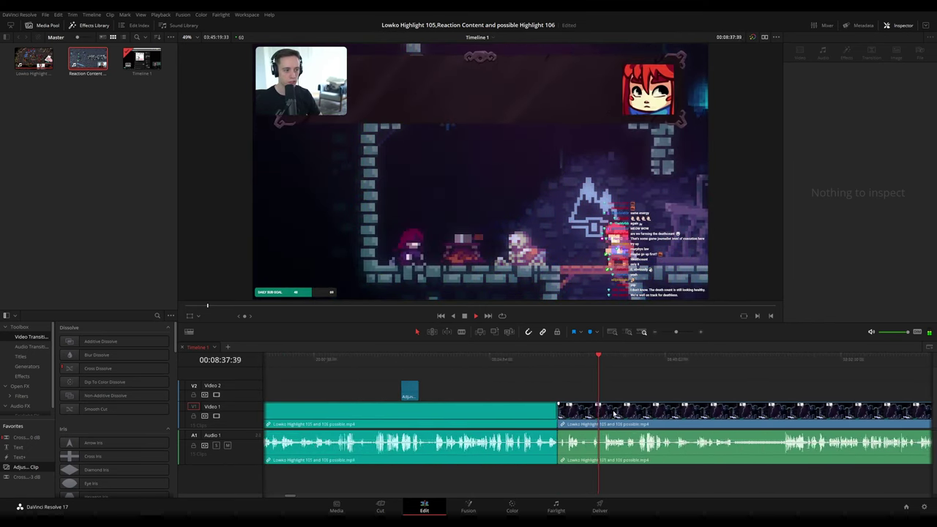
{"action": "left_click", "coordinate": [457, 359]}
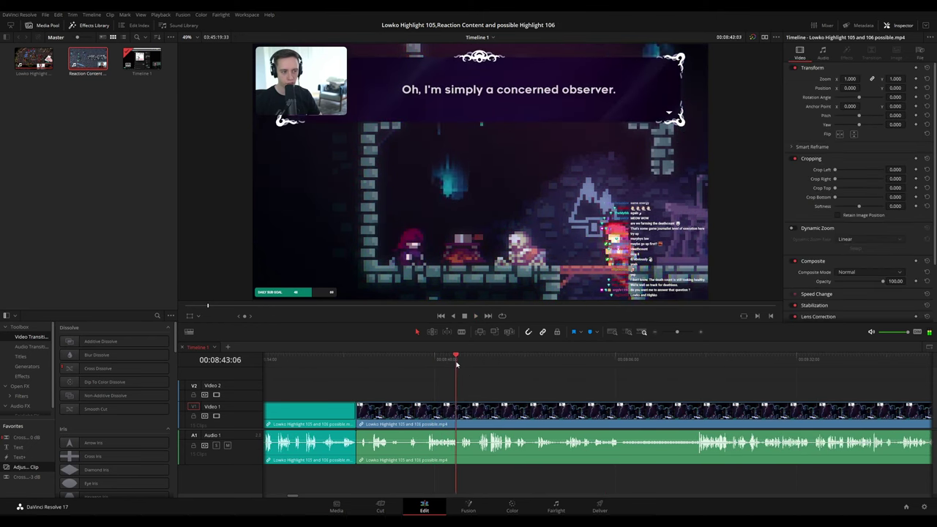
{"action": "left_click_drag", "start_coordinate": [542, 390], "coordinate": [483, 385]}
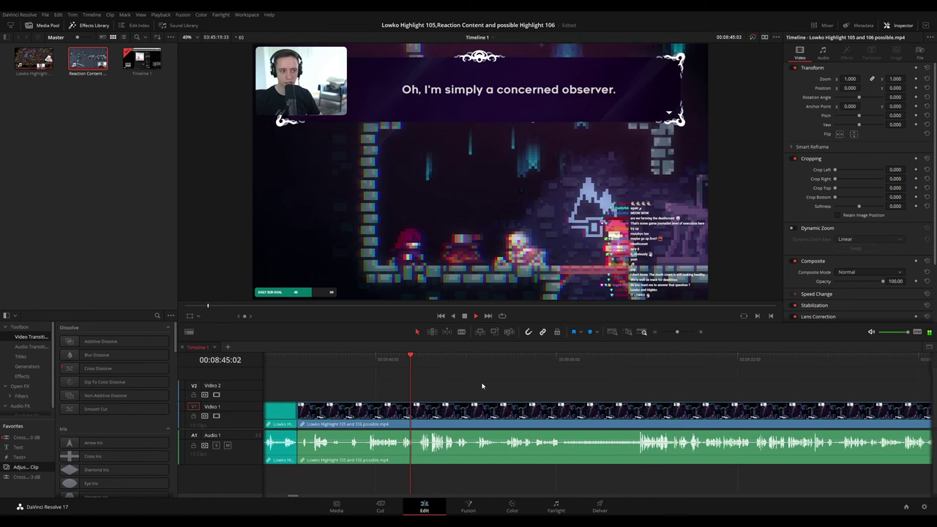
{"action": "left_click", "coordinate": [420, 363]}
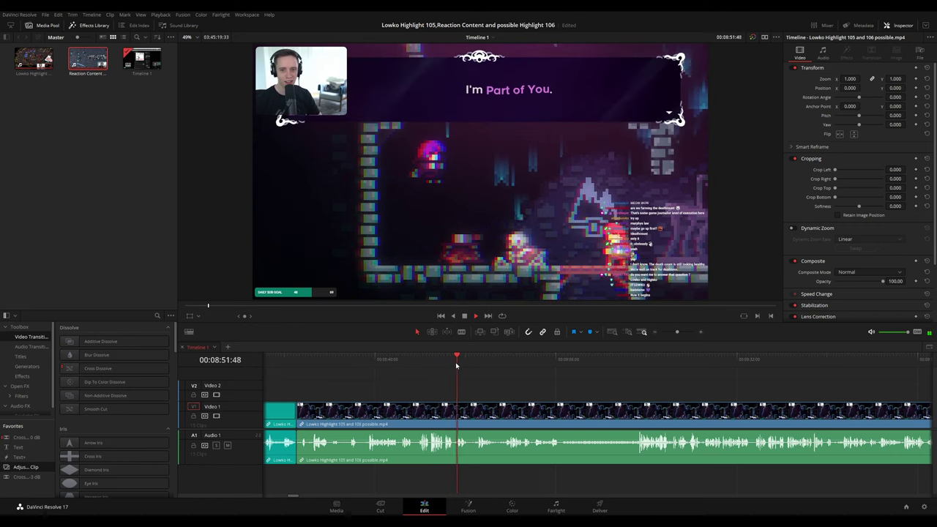
{"action": "left_click", "coordinate": [475, 365]}
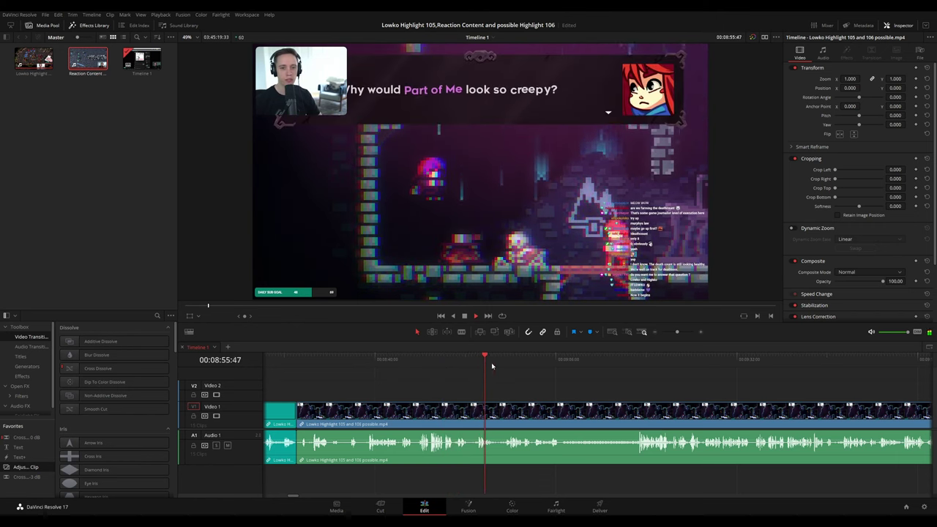
{"action": "left_click", "coordinate": [493, 364]}
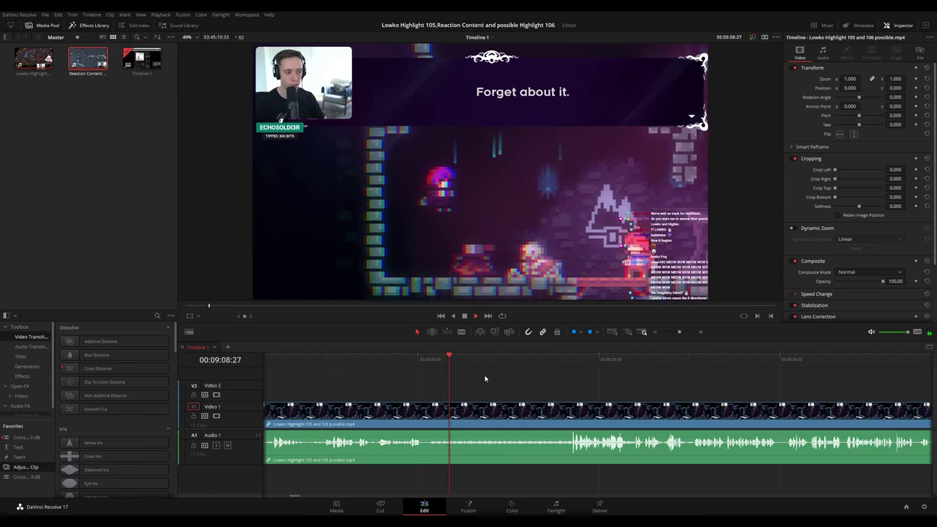
Return to 00:09:06:28 and review the webcam close-up and following dialogue through about 00:09:32, checking the audio waveform for pauses.
{"action": "key", "text": "space"}
{"action": "left_click", "coordinate": [428, 368]}
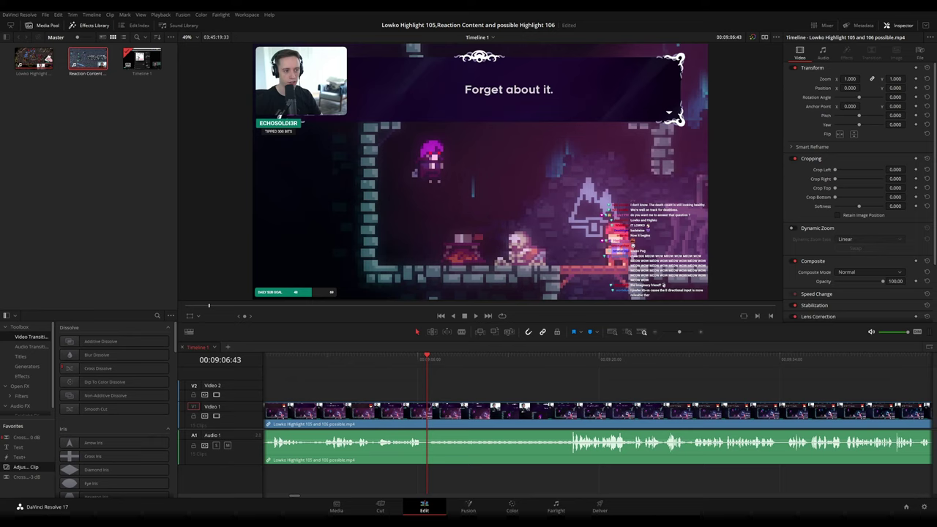
{"action": "left_click", "coordinate": [423, 360]}
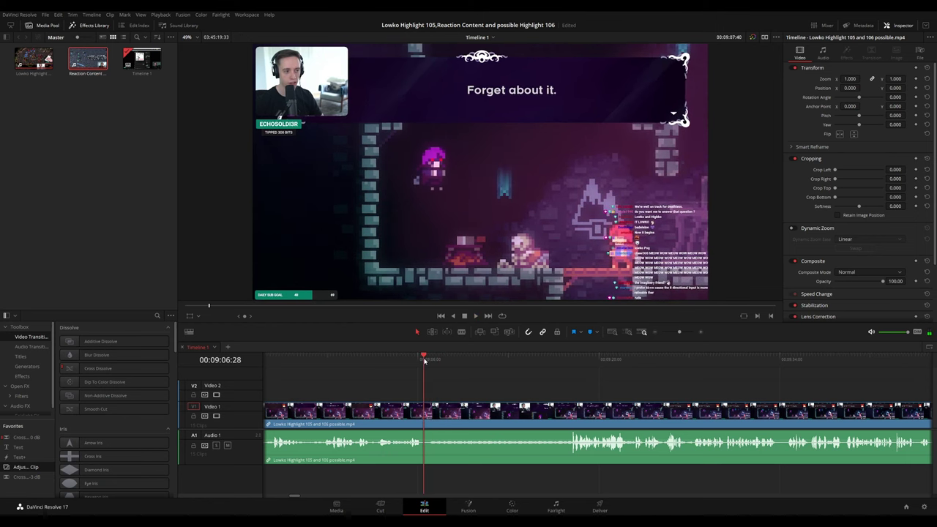
{"action": "left_click_drag", "start_coordinate": [539, 393], "coordinate": [445, 388]}
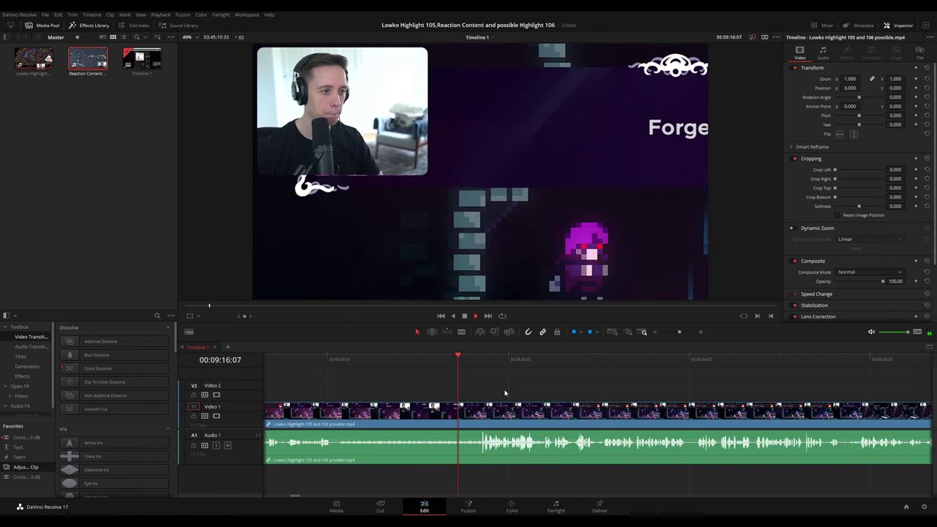
{"action": "left_click_drag", "start_coordinate": [504, 390], "coordinate": [425, 385]}
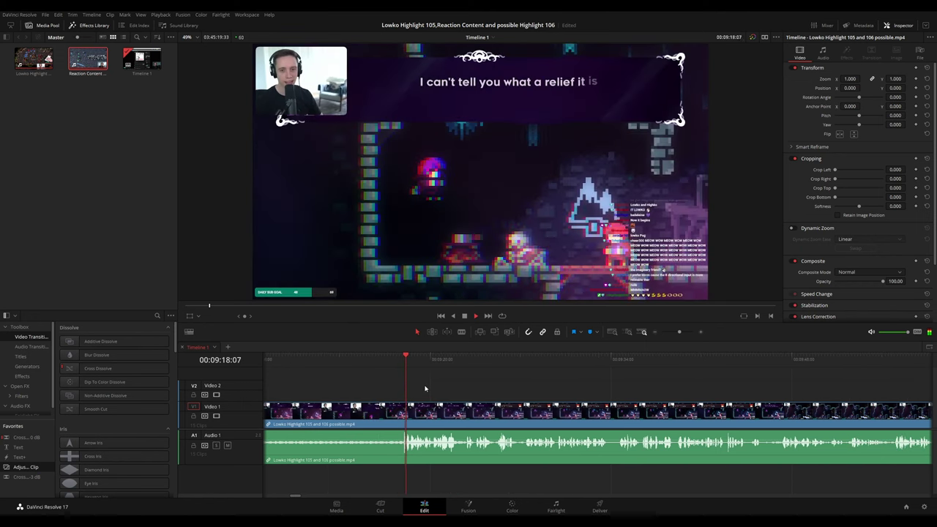
{"action": "scroll", "coordinate": [437, 391], "scroll_direction": "right", "scroll_amount": 2}
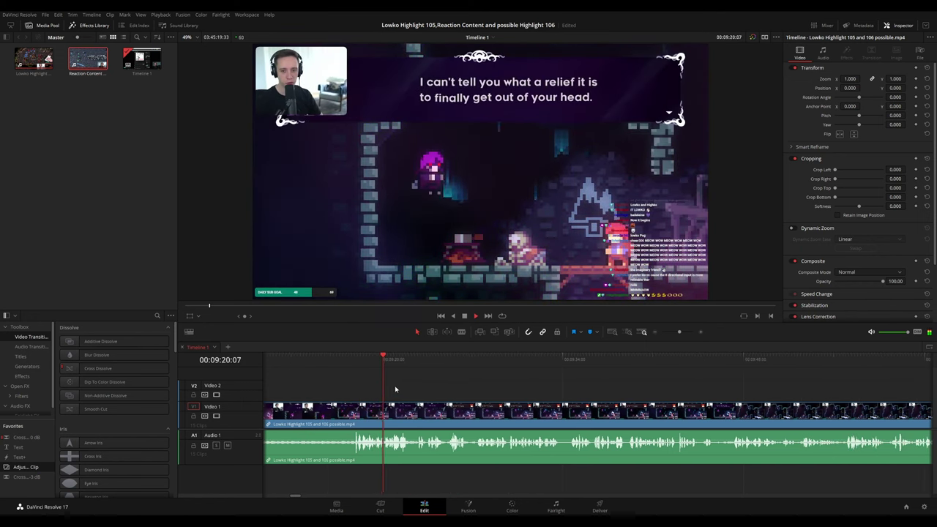
{"action": "scroll", "coordinate": [453, 394], "scroll_direction": "right", "scroll_amount": 1}
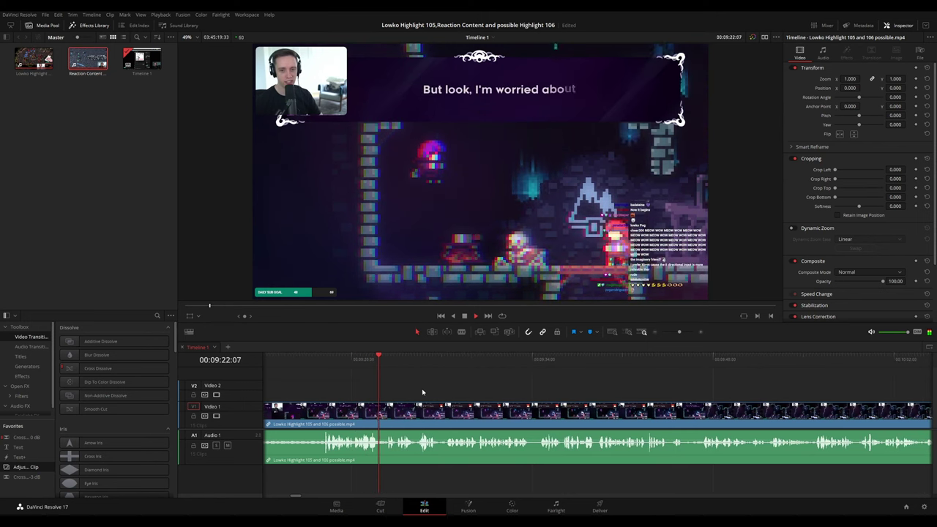
{"action": "scroll", "coordinate": [453, 396], "scroll_direction": "right", "scroll_amount": 1}
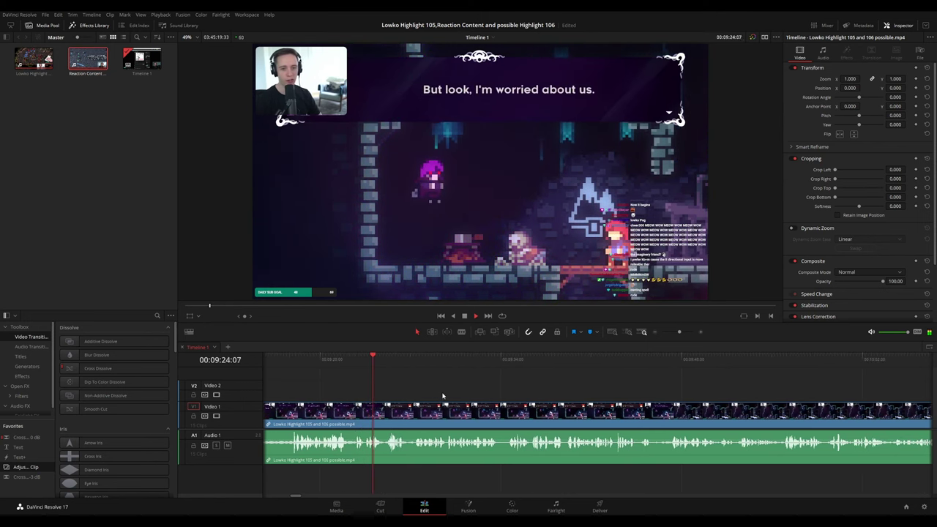
{"action": "scroll", "coordinate": [444, 398], "scroll_direction": "right", "scroll_amount": 1}
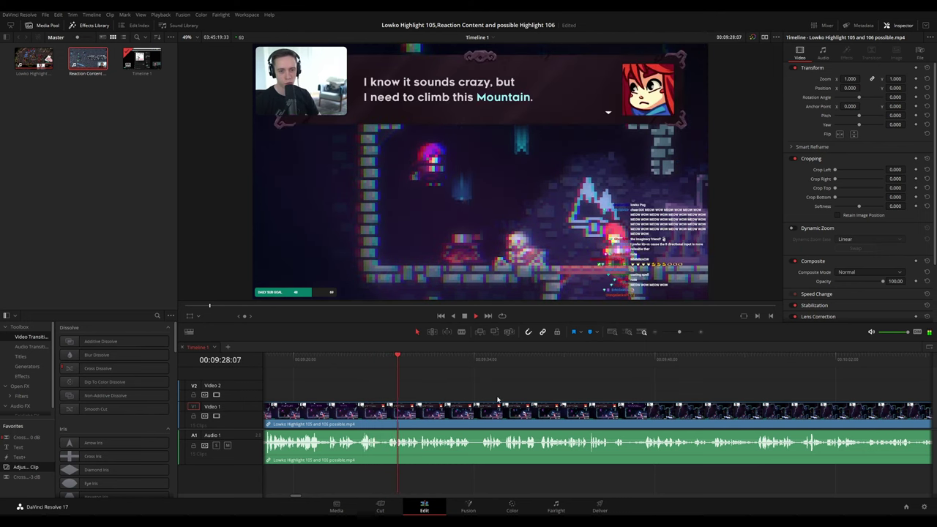
{"action": "scroll", "coordinate": [443, 398], "scroll_direction": "right", "scroll_amount": 2}
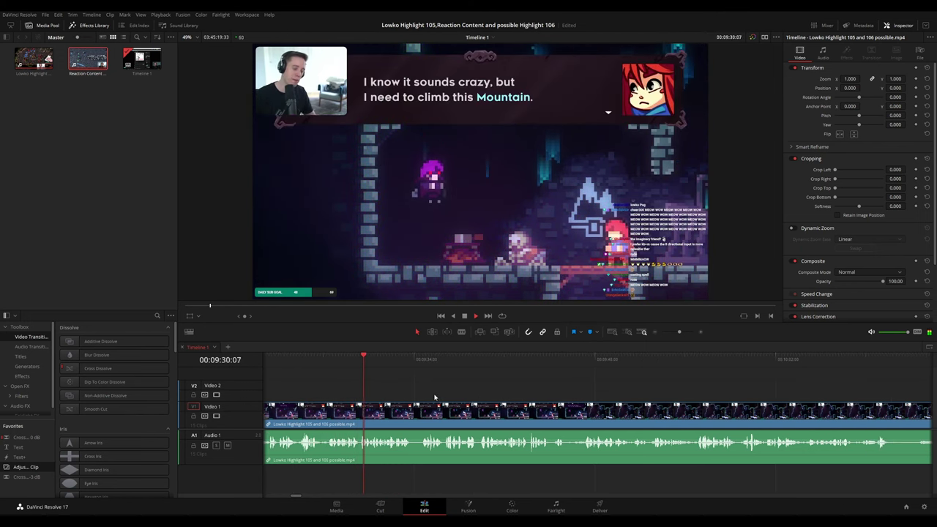
{"action": "scroll", "coordinate": [556, 393], "scroll_direction": "up", "scroll_amount": 1}
{"action": "scroll", "coordinate": [631, 391], "scroll_direction": "up", "scroll_amount": 1}
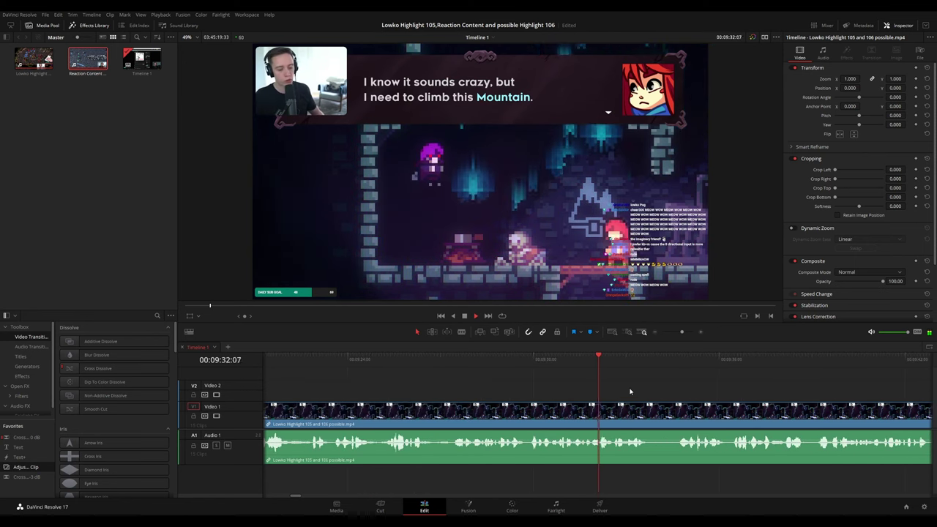
Cut the footage at 00:09:33:54 and again at about 00:09:34:31, and ripple-delete the pause between the two cuts.
{"action": "left_click_drag", "start_coordinate": [703, 390], "coordinate": [526, 381]}
{"action": "key", "text": "space"}
{"action": "key", "text": "b"}
{"action": "left_click", "coordinate": [482, 407]}
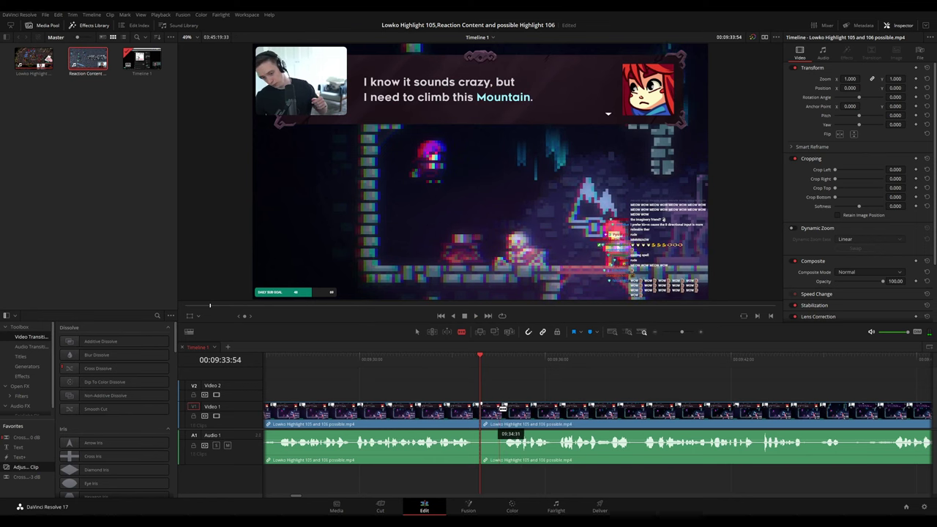
{"action": "key", "text": "a"}
{"action": "left_click", "coordinate": [492, 413]}
{"action": "key", "text": "Delete"}
Color-mark the finished clip before the 00:09:33:54 cut teal and deselect it.
{"action": "key", "text": "space"}
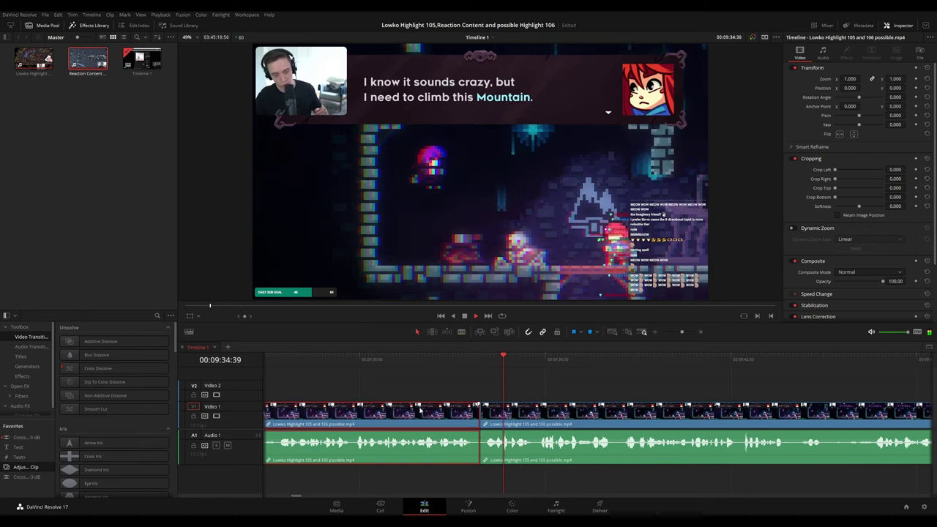
{"action": "key", "text": "F1"}
{"action": "left_click", "coordinate": [591, 384]}
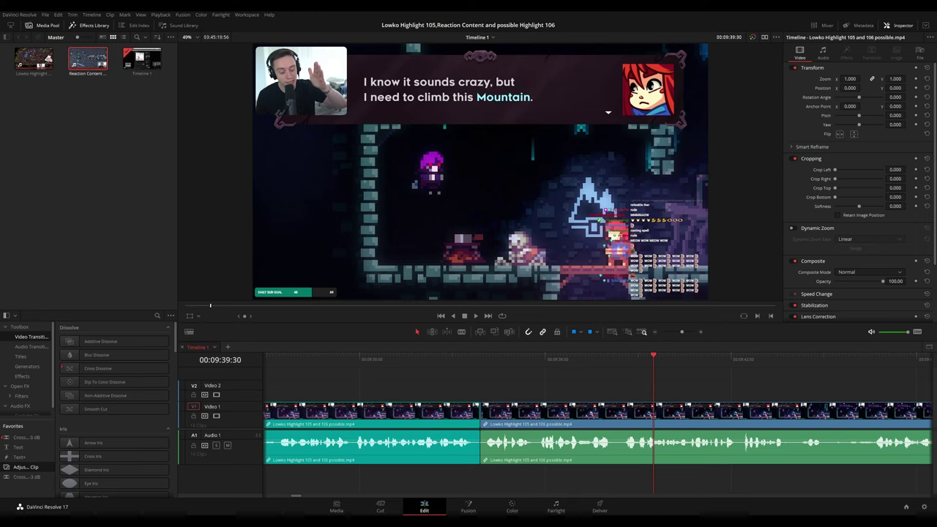
Review the in-game mountain dialogue from 00:09:39:30 to about 00:10:09, checking the audio waveform for pauses.
{"action": "key", "text": "space"}
{"action": "left_click_drag", "start_coordinate": [737, 391], "coordinate": [505, 378]}
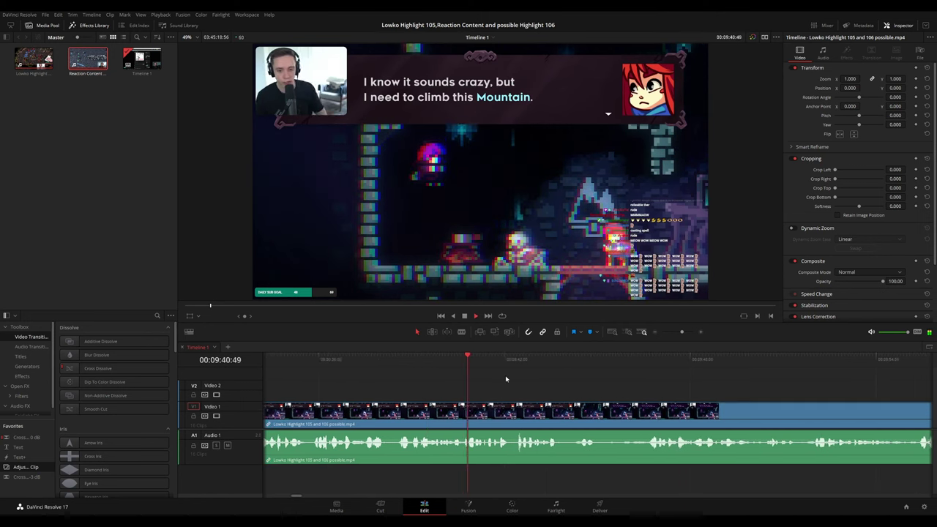
{"action": "left_click_drag", "start_coordinate": [570, 384], "coordinate": [525, 380]}
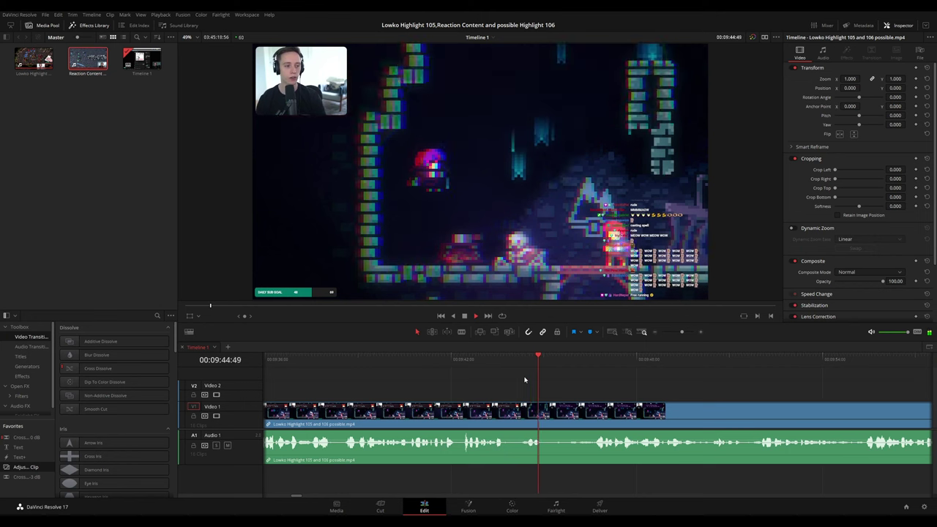
{"action": "scroll", "coordinate": [596, 382], "scroll_direction": "right", "scroll_amount": 2}
{"action": "scroll", "coordinate": [571, 385], "scroll_direction": "right", "scroll_amount": 2}
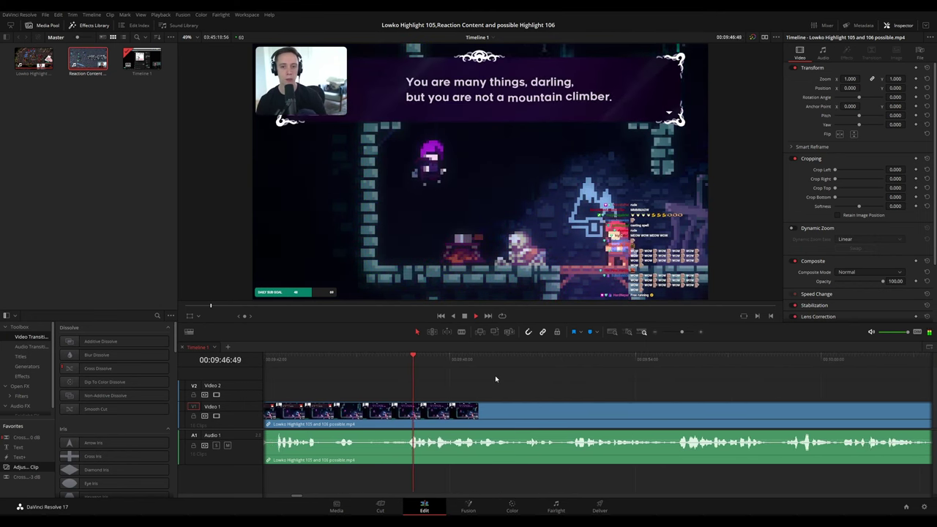
{"action": "scroll", "coordinate": [505, 379], "scroll_direction": "right", "scroll_amount": 1}
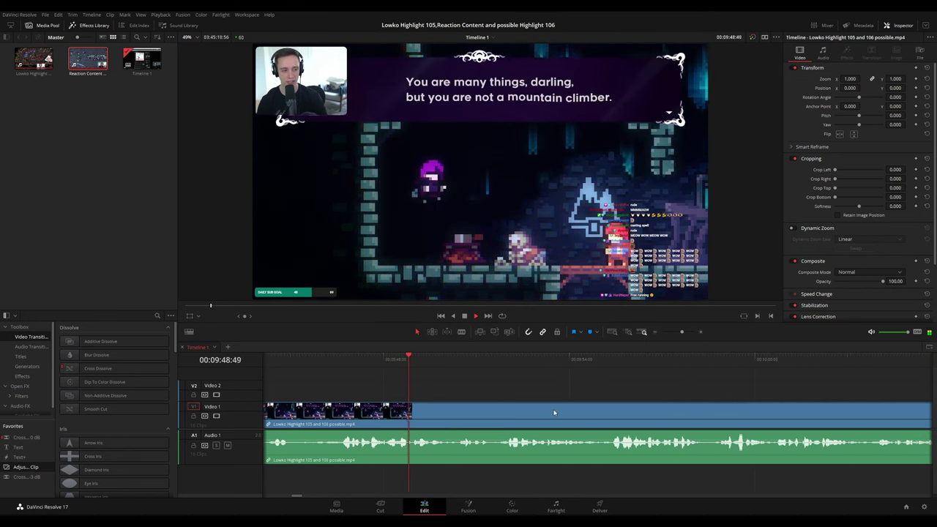
{"action": "scroll", "coordinate": [614, 397], "scroll_direction": "down", "scroll_amount": 4}
{"action": "scroll", "coordinate": [533, 380], "scroll_direction": "right", "scroll_amount": 2}
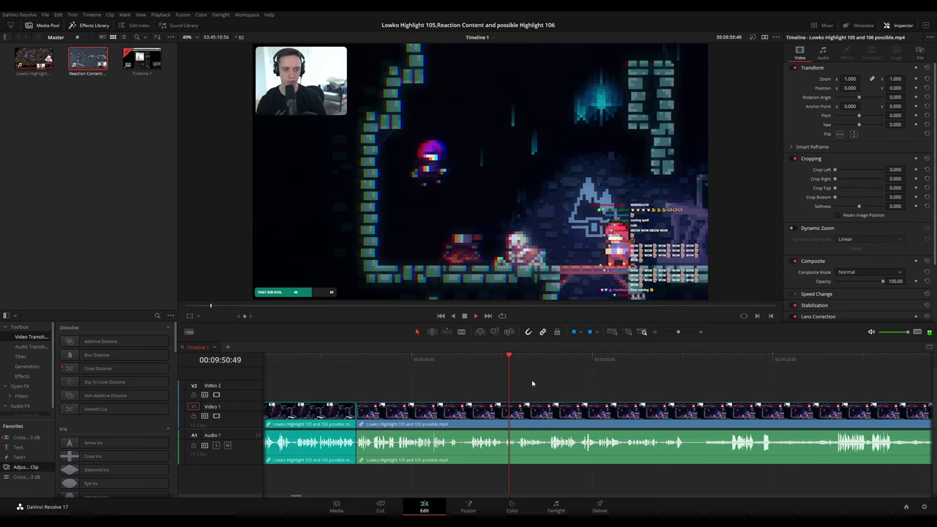
{"action": "scroll", "coordinate": [548, 387], "scroll_direction": "up", "scroll_amount": 1}
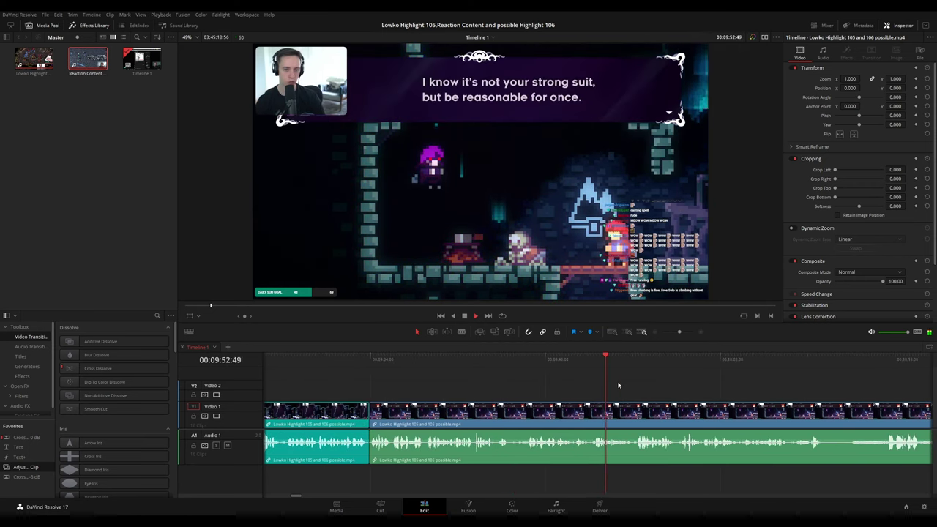
{"action": "scroll", "coordinate": [633, 387], "scroll_direction": "right", "scroll_amount": 2}
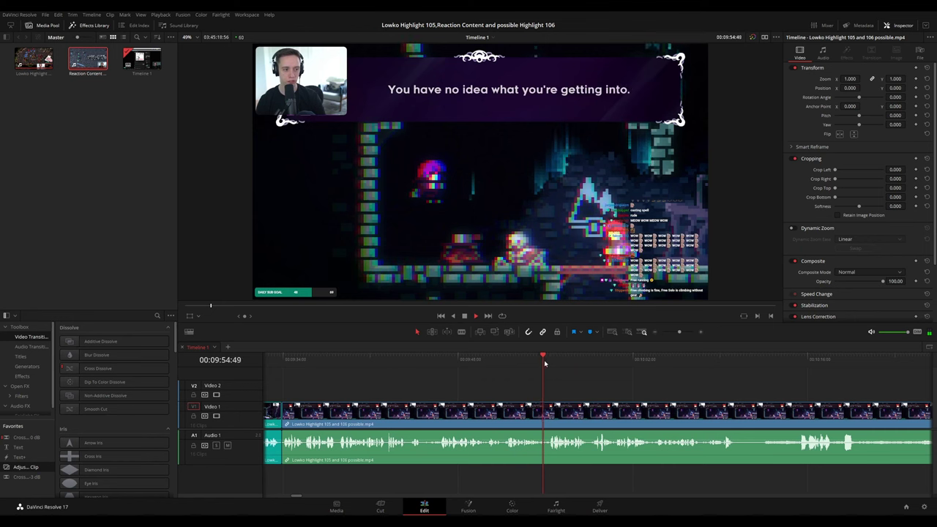
{"action": "scroll", "coordinate": [557, 385], "scroll_direction": "right", "scroll_amount": 2}
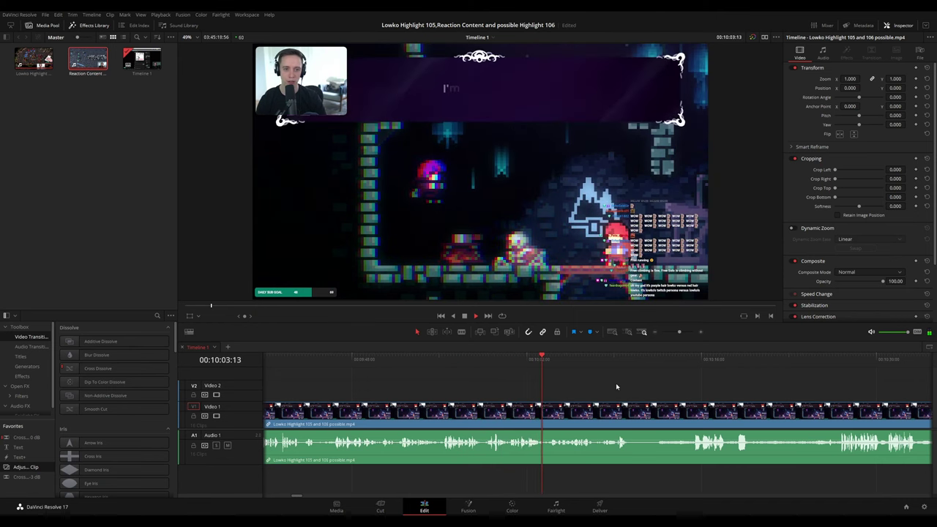
{"action": "scroll", "coordinate": [637, 387], "scroll_direction": "up", "scroll_amount": 4}
{"action": "scroll", "coordinate": [708, 382], "scroll_direction": "down", "scroll_amount": 2}
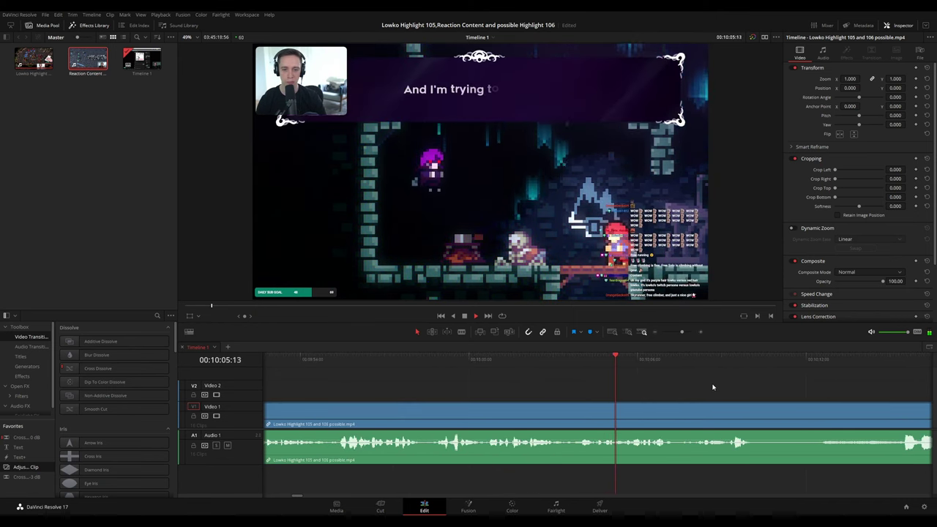
{"action": "left_click_drag", "start_coordinate": [713, 387], "coordinate": [524, 375]}
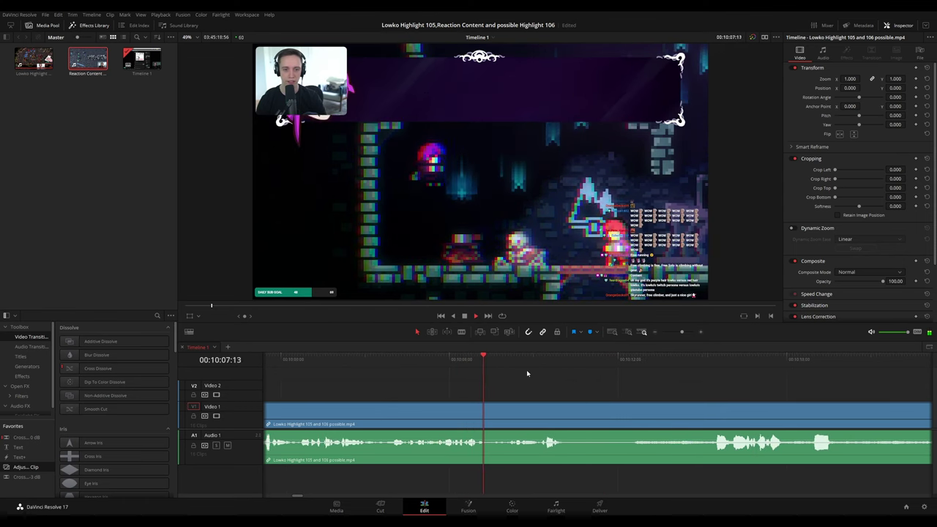
{"action": "scroll", "coordinate": [507, 376], "scroll_direction": "right", "scroll_amount": 2}
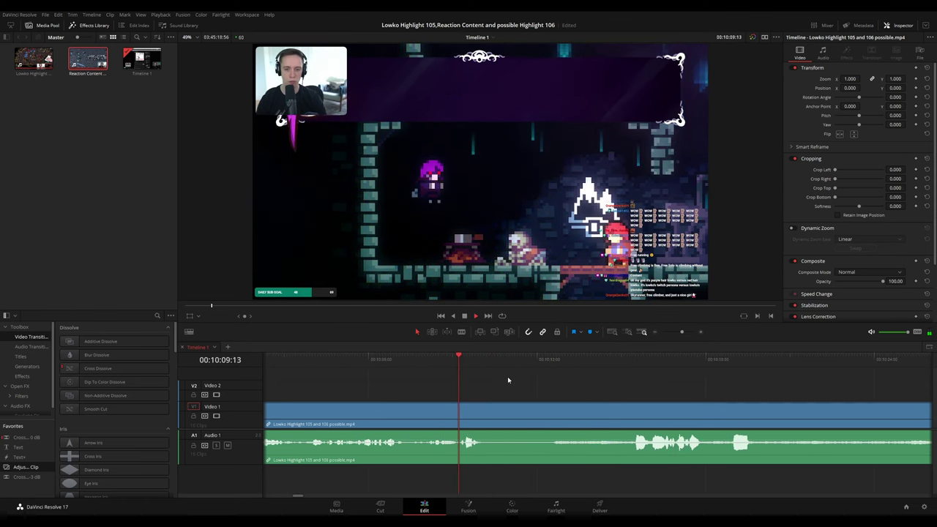
Skip through the gameplay after the dialogue, sampling from about 00:10:13 and 00:10:25 onward for a reaction worth editing.
{"action": "left_click", "coordinate": [564, 360]}
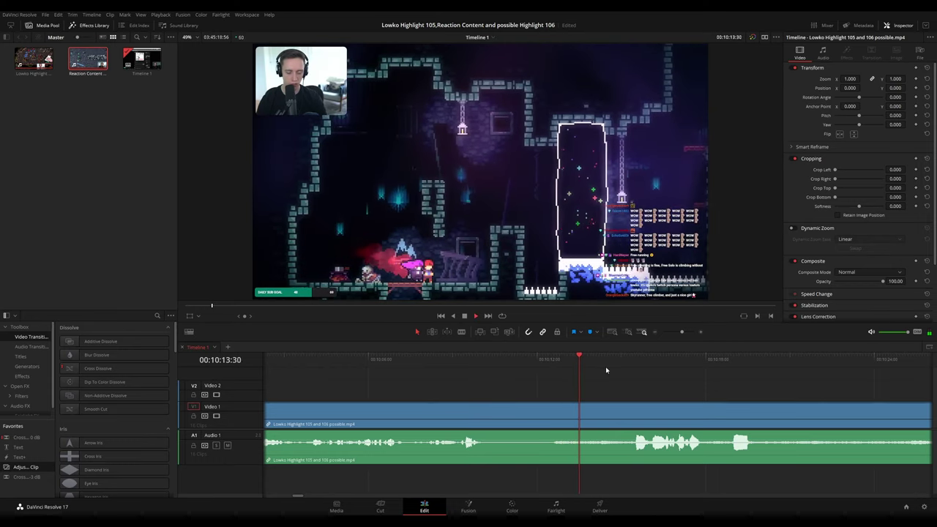
{"action": "scroll", "coordinate": [656, 387], "scroll_direction": "down", "scroll_amount": 3}
{"action": "left_click_drag", "start_coordinate": [683, 388], "coordinate": [537, 377]}
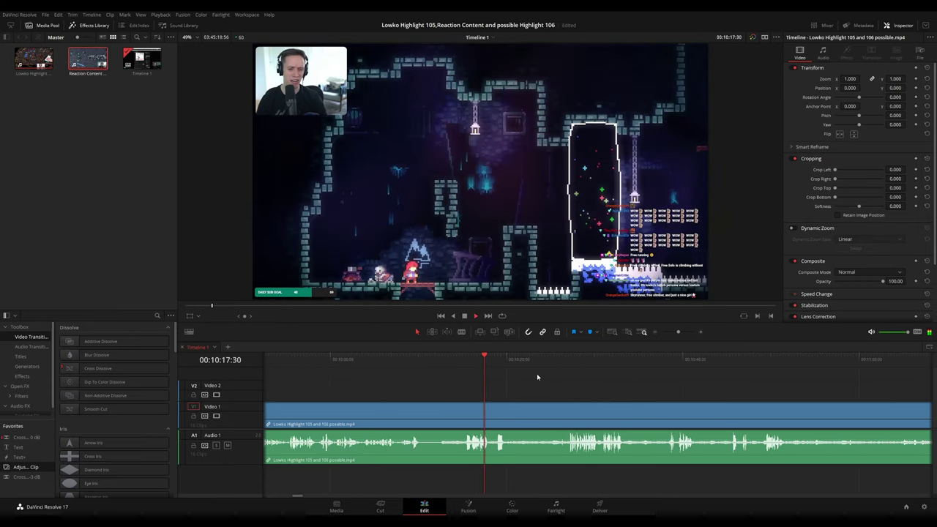
{"action": "left_click", "coordinate": [552, 360]}
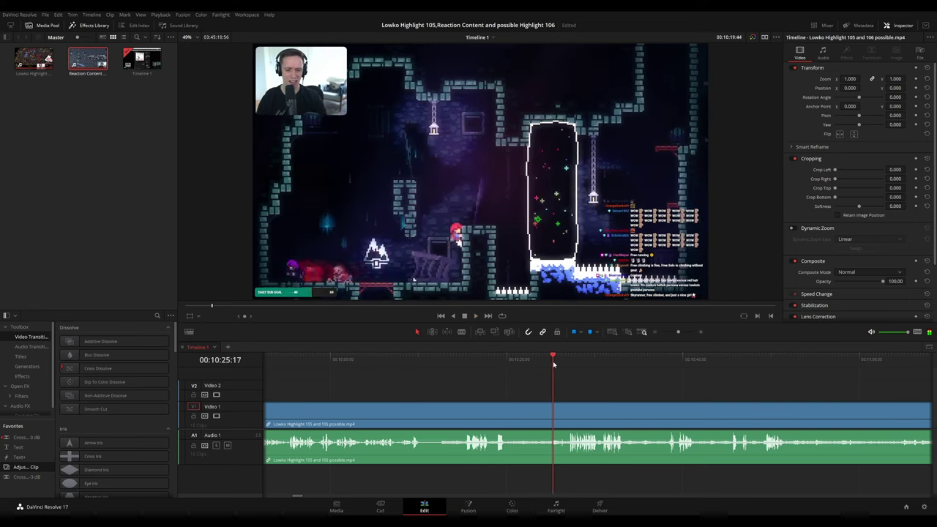
{"action": "scroll", "coordinate": [542, 384], "scroll_direction": "right", "scroll_amount": 2}
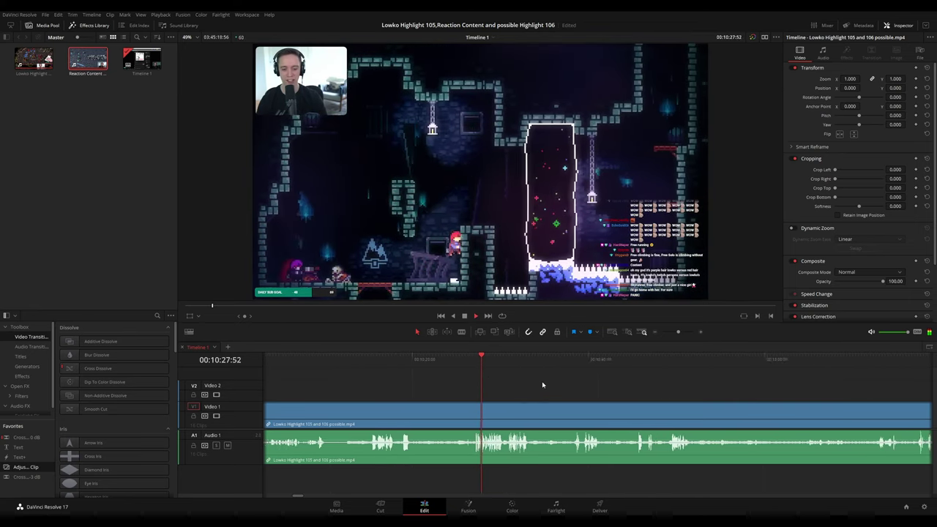
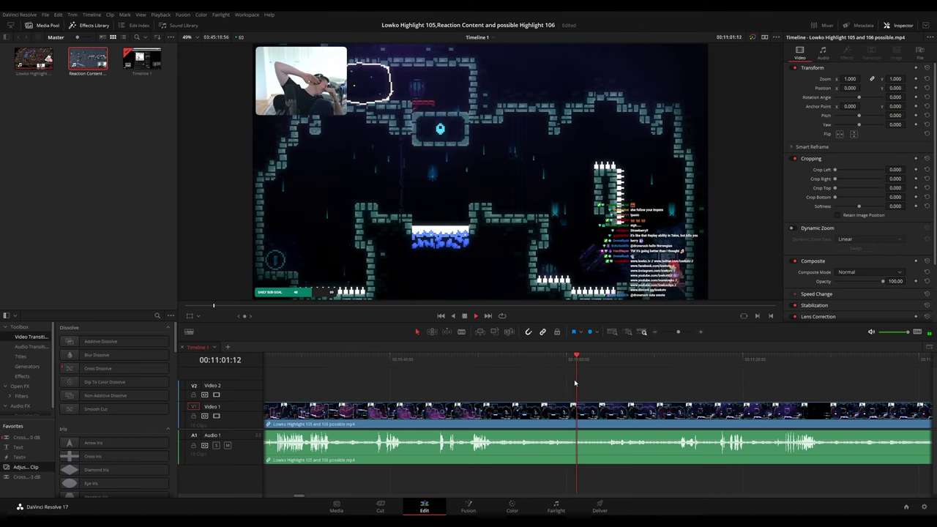
Add an Adjustment Clip on Video 2 at 00:10:56:20 with a keyframed webcam zoom of 1.570 and position 717, -409.
{"action": "left_click_drag", "start_coordinate": [550, 357], "coordinate": [550, 360]}
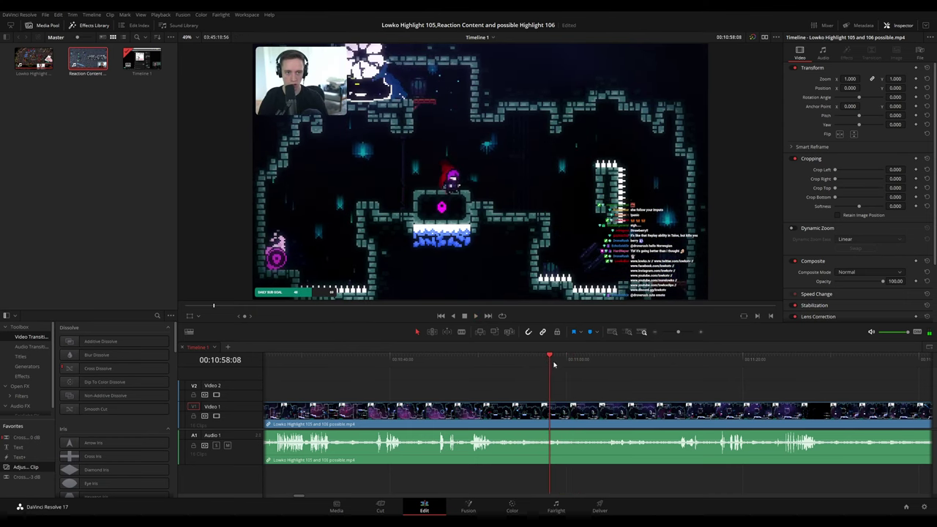
{"action": "scroll", "coordinate": [581, 380], "scroll_direction": "up", "scroll_amount": 2}
{"action": "left_click", "coordinate": [577, 358]}
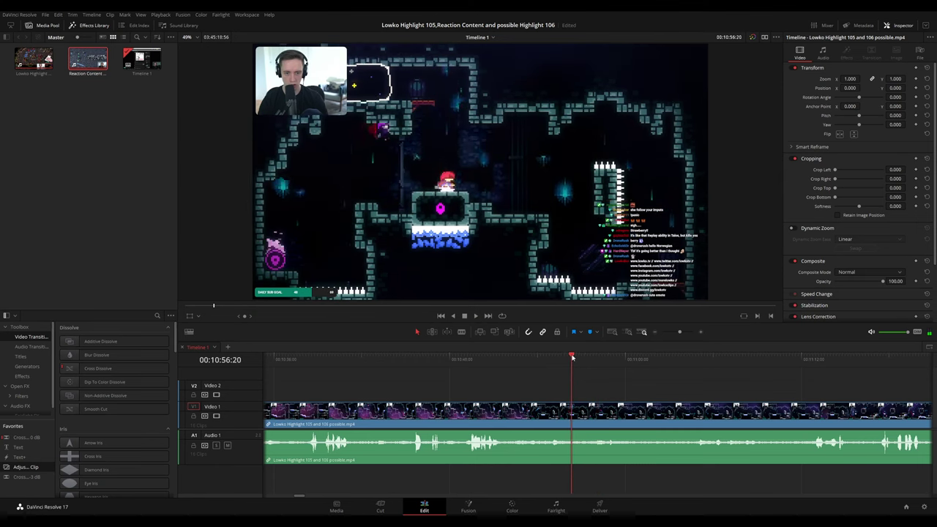
{"action": "left_click_drag", "start_coordinate": [22, 469], "coordinate": [539, 393]}
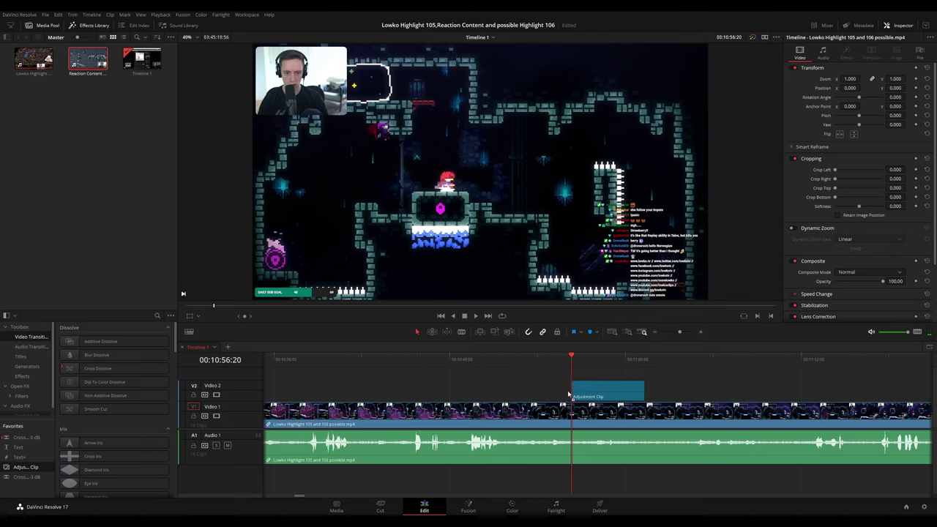
{"action": "left_click_drag", "start_coordinate": [849, 79], "coordinate": [906, 87]}
Play through the webcam zoom and extend the end of its Adjustment Clip by about 01:03.
{"action": "key", "text": "space"}
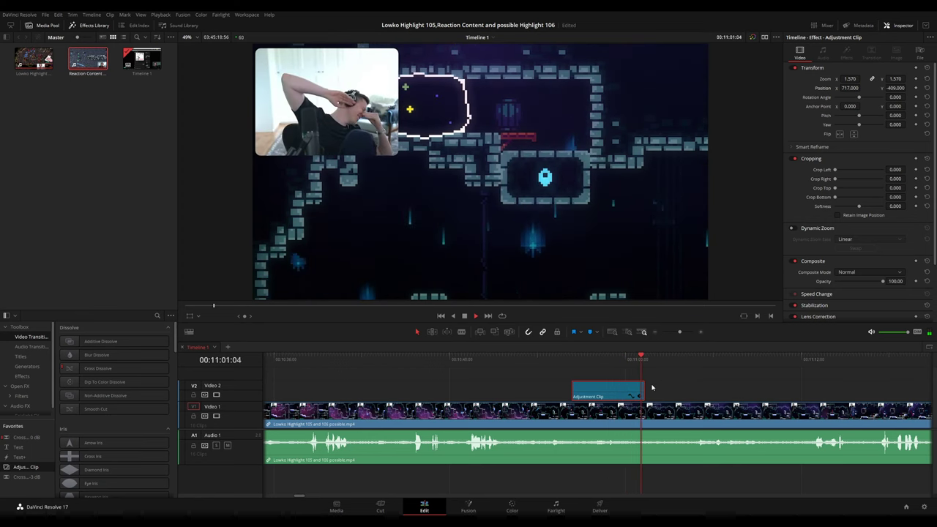
{"action": "left_click_drag", "start_coordinate": [644, 391], "coordinate": [658, 391]}
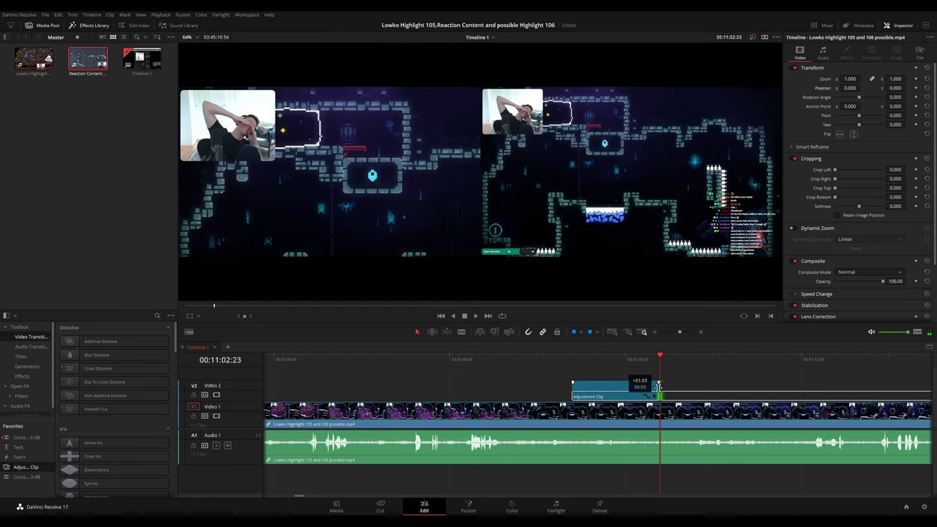
{"action": "left_click", "coordinate": [703, 383]}
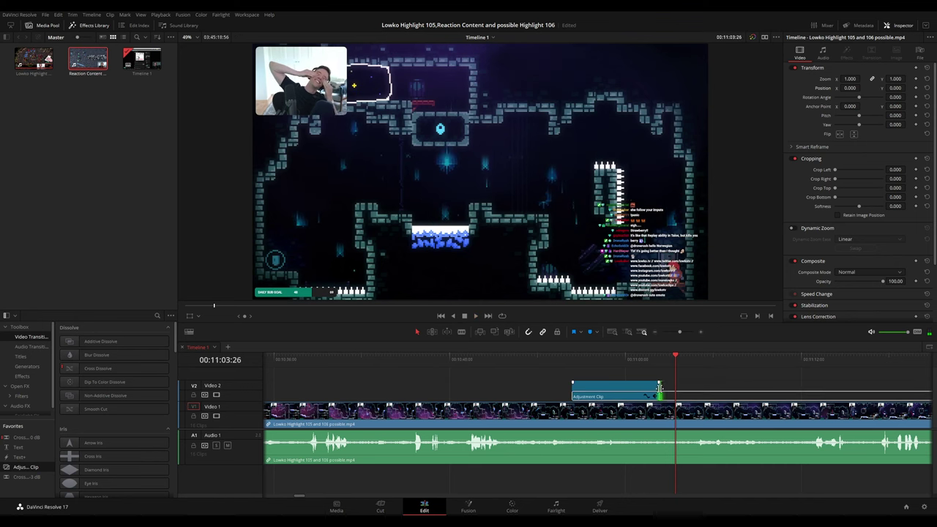
Review the footage after the webcam zoom from about 00:11:05 to 00:12:00, skipping between the louder parts of the waveform.
{"action": "left_click_drag", "start_coordinate": [774, 386], "coordinate": [634, 381]}
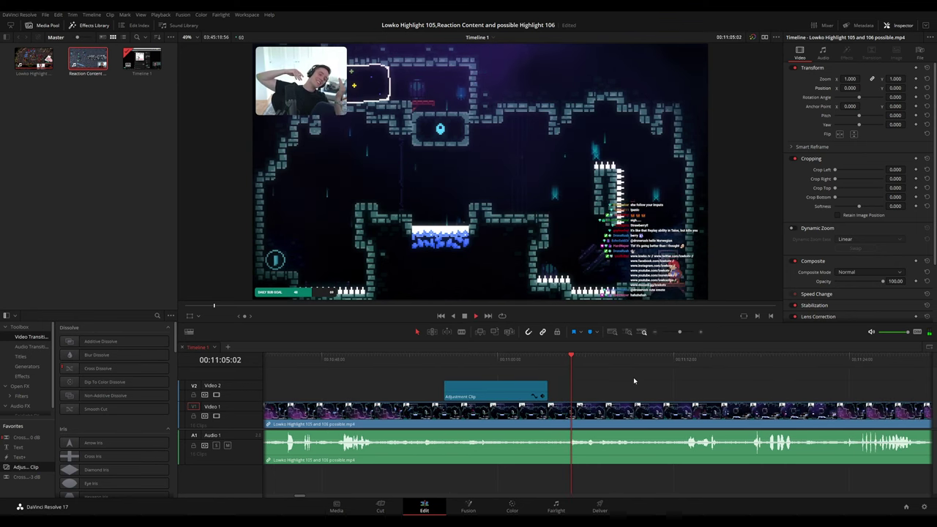
{"action": "scroll", "coordinate": [615, 383], "scroll_direction": "right", "scroll_amount": 2}
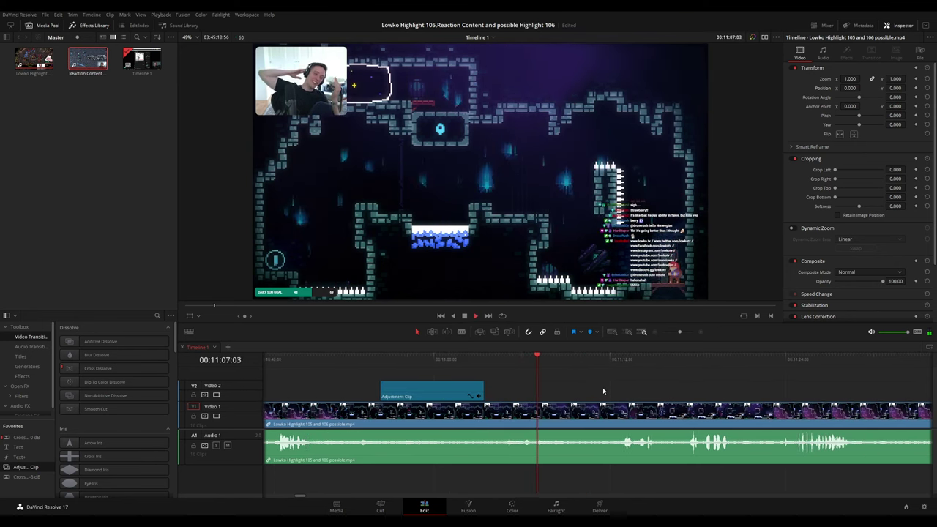
{"action": "left_click", "coordinate": [611, 359]}
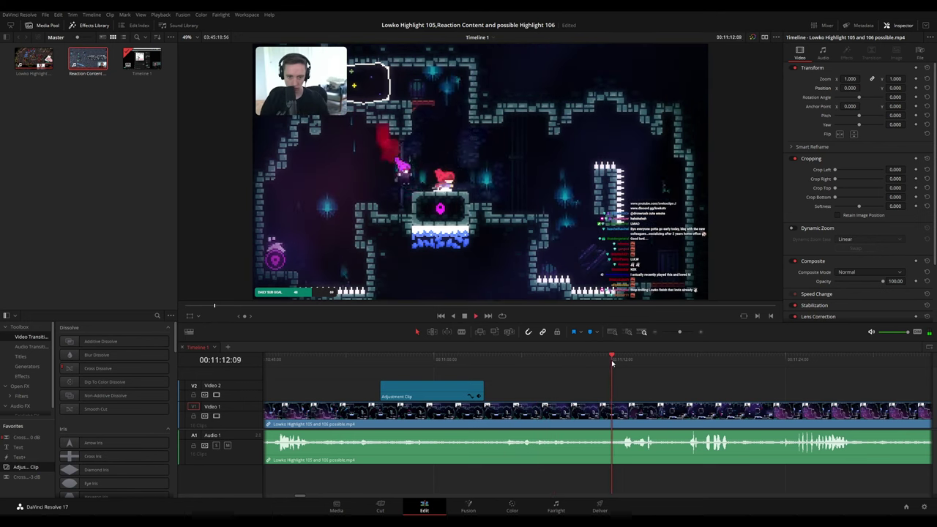
{"action": "scroll", "coordinate": [644, 387], "scroll_direction": "right", "scroll_amount": 2}
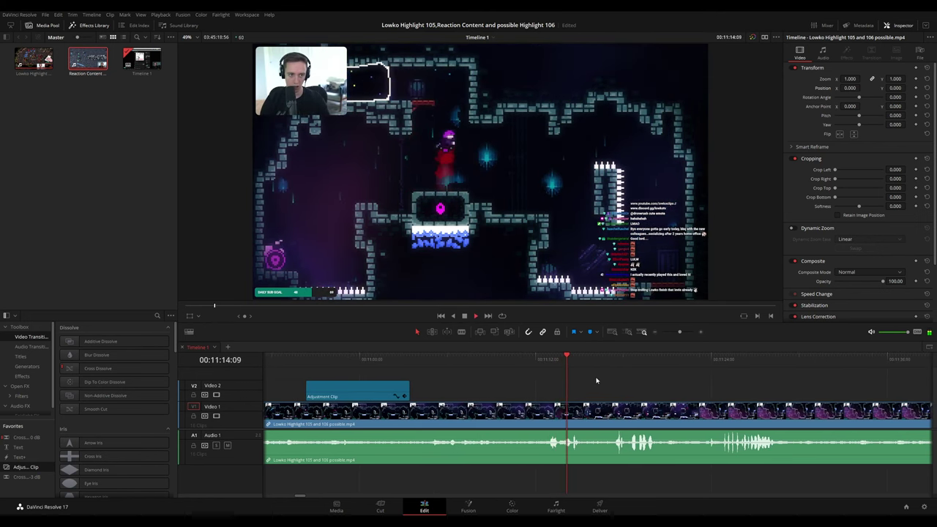
{"action": "left_click", "coordinate": [603, 358]}
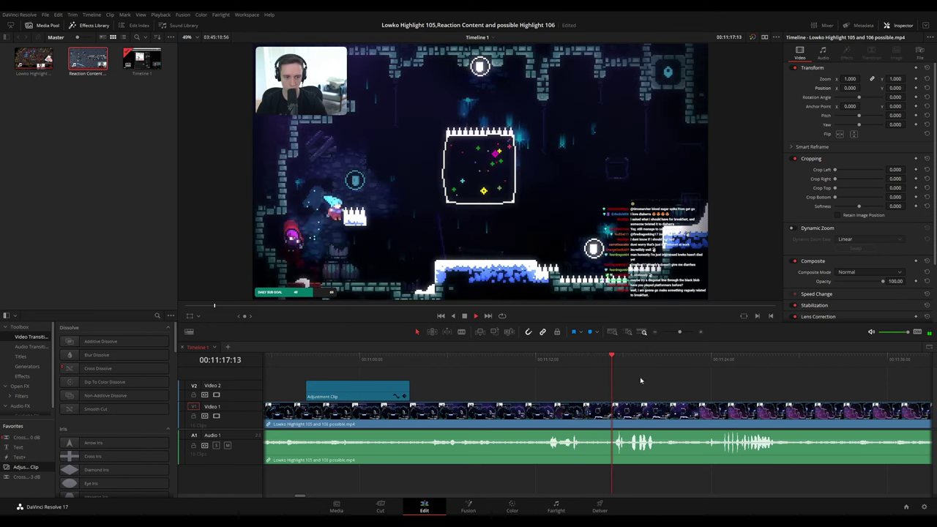
{"action": "left_click_drag", "start_coordinate": [704, 387], "coordinate": [603, 380]}
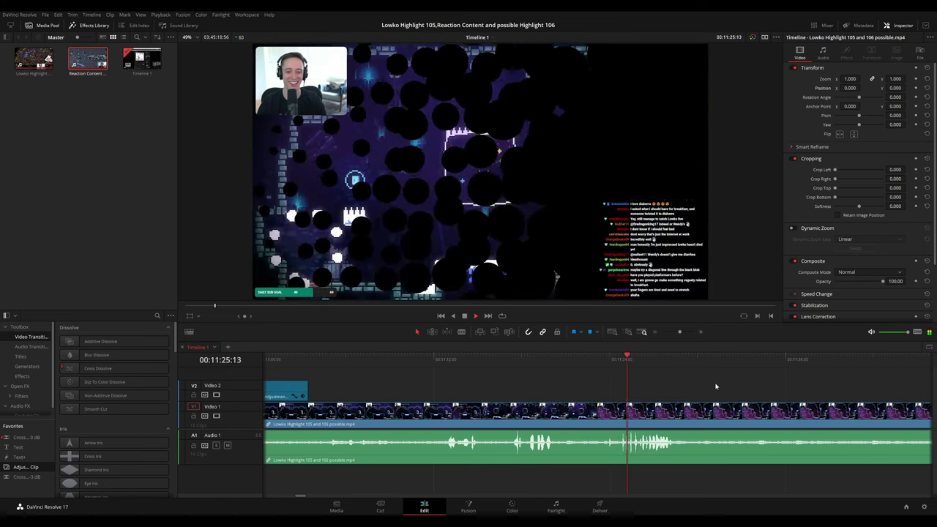
{"action": "scroll", "coordinate": [622, 380], "scroll_direction": "right", "scroll_amount": 4}
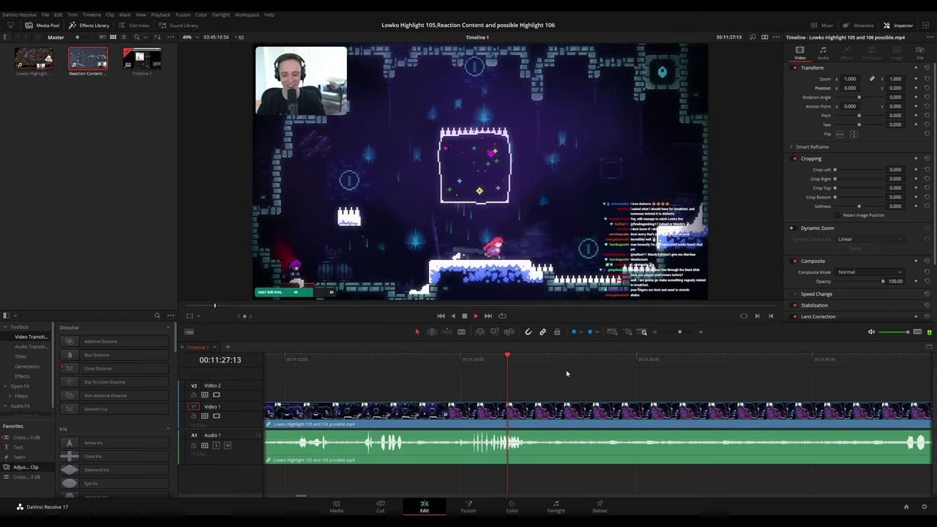
{"action": "scroll", "coordinate": [585, 371], "scroll_direction": "right", "scroll_amount": 2}
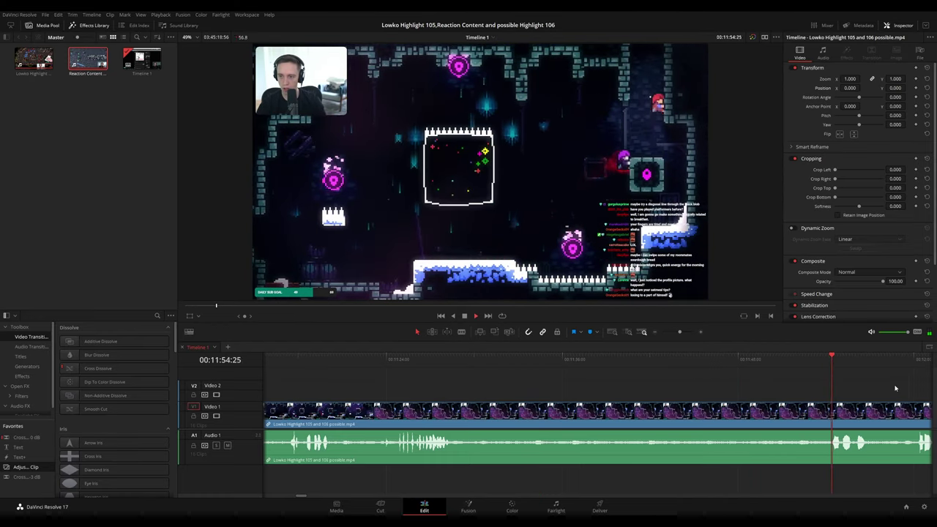
{"action": "scroll", "coordinate": [895, 388], "scroll_direction": "right", "scroll_amount": 4}
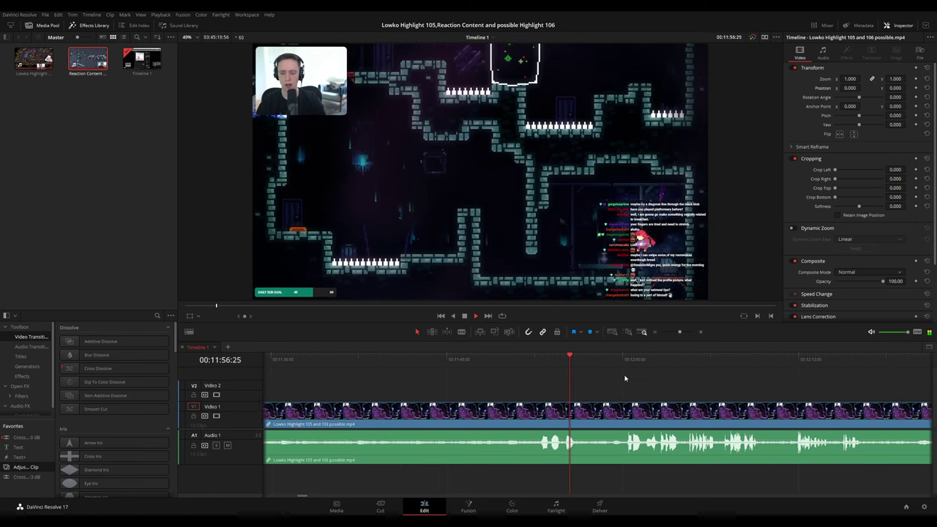
{"action": "scroll", "coordinate": [615, 377], "scroll_direction": "right", "scroll_amount": 2}
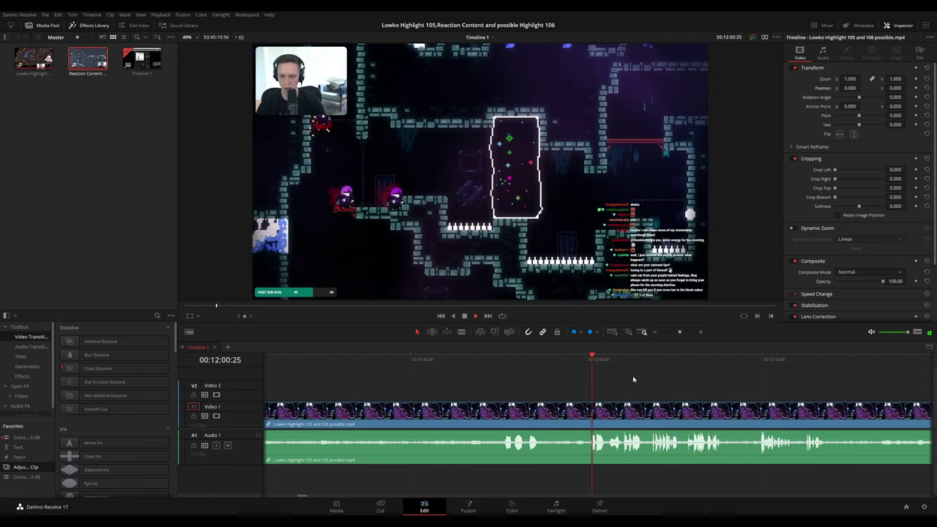
Replay the reaction from about 00:12:00 and review the gameplay up to about 00:12:33 for moments worth editing.
{"action": "scroll", "coordinate": [667, 382], "scroll_direction": "right", "scroll_amount": 2}
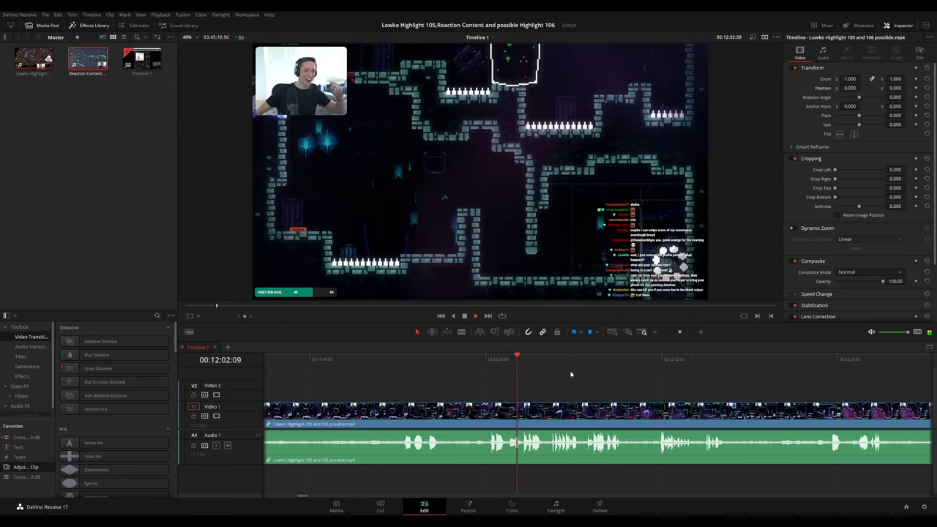
{"action": "left_click_drag", "start_coordinate": [520, 363], "coordinate": [497, 361]}
{"action": "left_click", "coordinate": [485, 361]}
{"action": "key", "text": "space"}
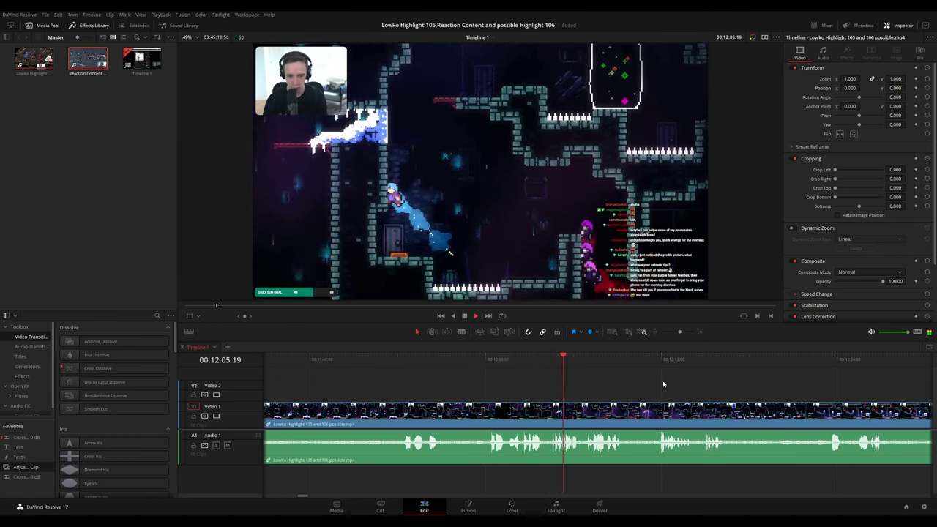
{"action": "scroll", "coordinate": [555, 369], "scroll_direction": "right", "scroll_amount": 2}
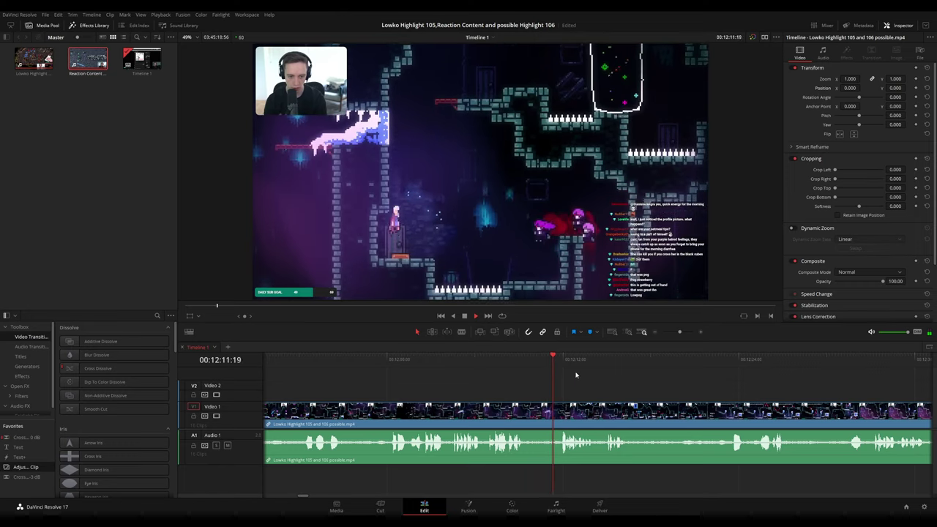
{"action": "scroll", "coordinate": [477, 364], "scroll_direction": "right", "scroll_amount": 3}
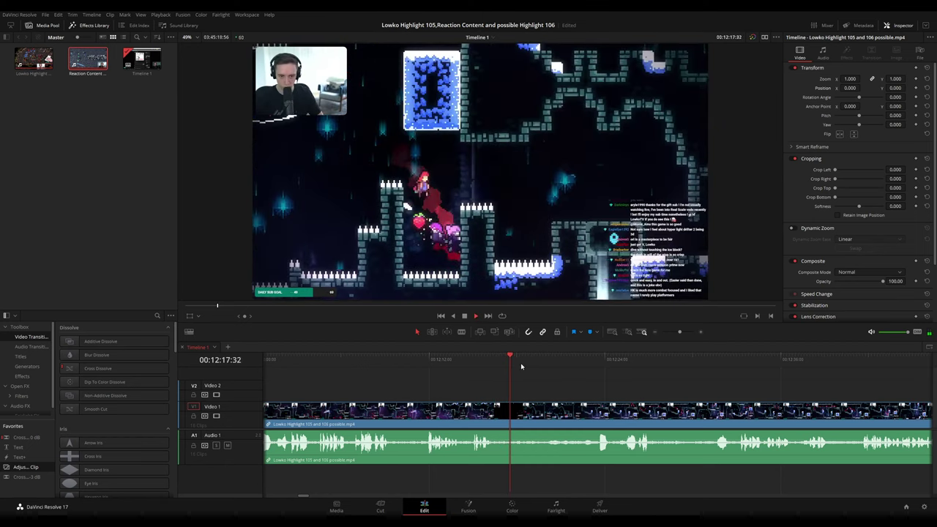
{"action": "left_click", "coordinate": [569, 377]}
{"action": "left_click_drag", "start_coordinate": [637, 387], "coordinate": [516, 387]}
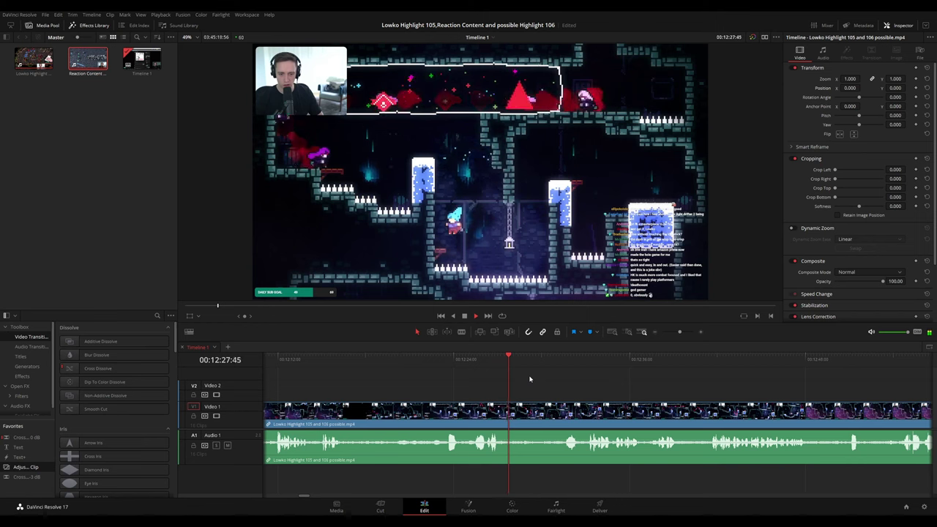
{"action": "scroll", "coordinate": [505, 379], "scroll_direction": "right", "scroll_amount": 2}
{"action": "left_click", "coordinate": [496, 360]}
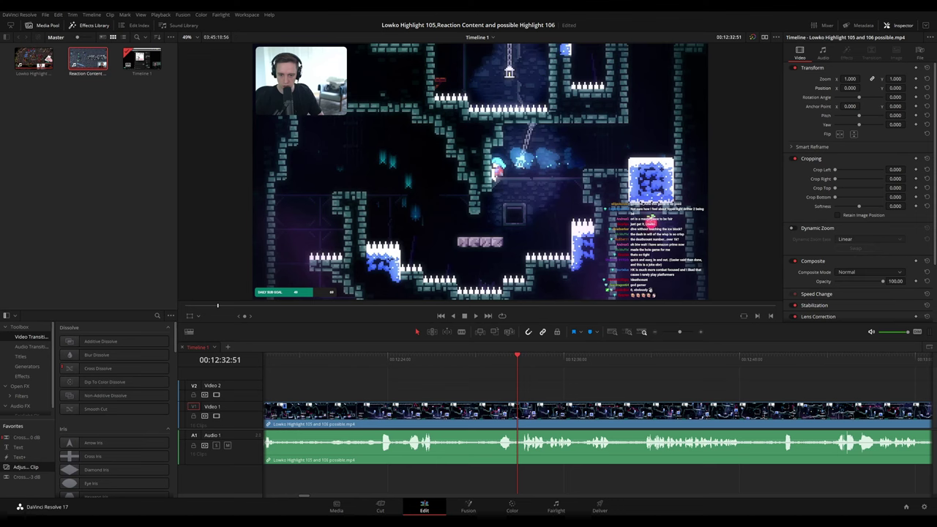
{"action": "key", "text": "space"}
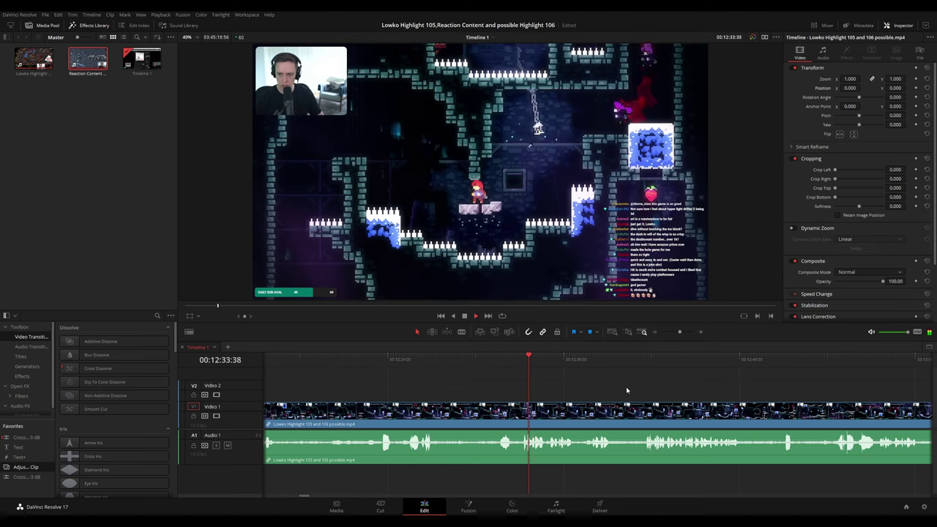
Play the footage from about 00:12:33 to 00:12:49, examining the waveform both up close and across the whole timeline.
{"action": "left_click_drag", "start_coordinate": [627, 386], "coordinate": [504, 385]}
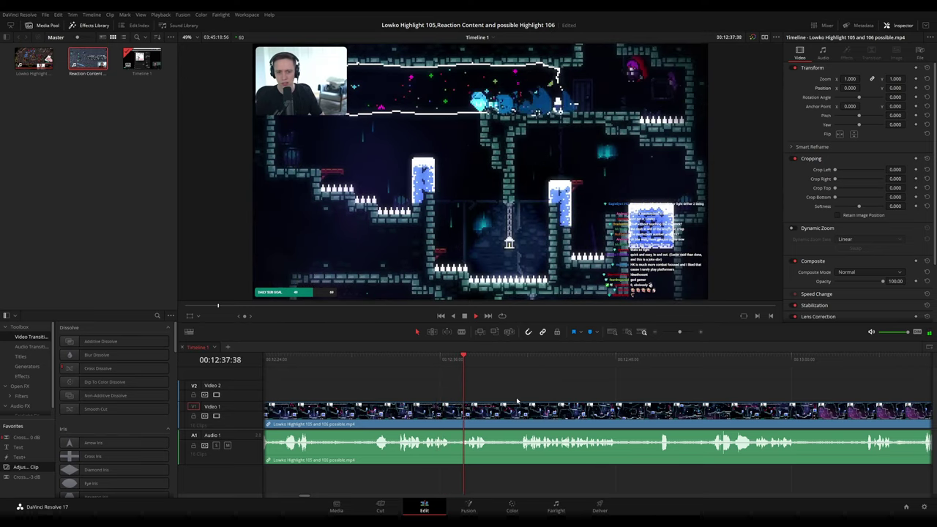
{"action": "scroll", "coordinate": [519, 400], "scroll_direction": "up", "scroll_amount": 4}
{"action": "left_click_drag", "start_coordinate": [685, 390], "coordinate": [498, 371]}
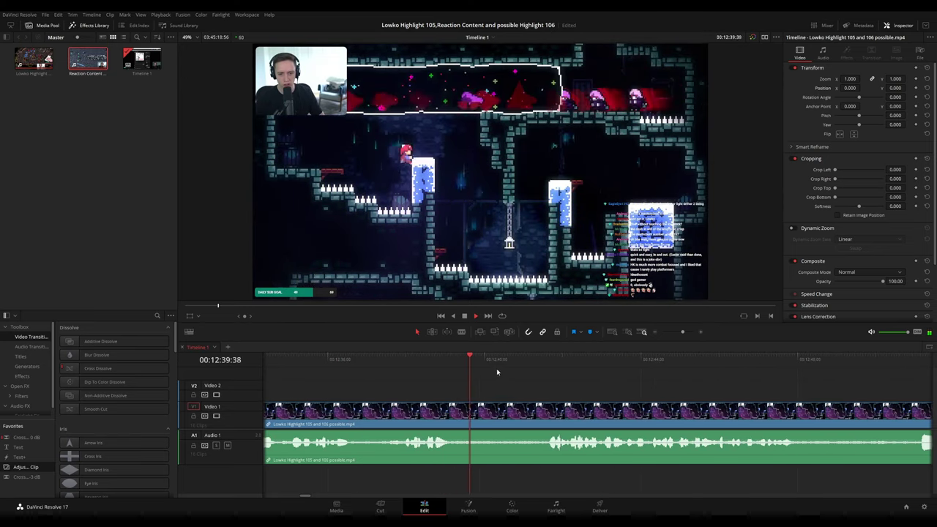
{"action": "scroll", "coordinate": [629, 393], "scroll_direction": "down", "scroll_amount": 6}
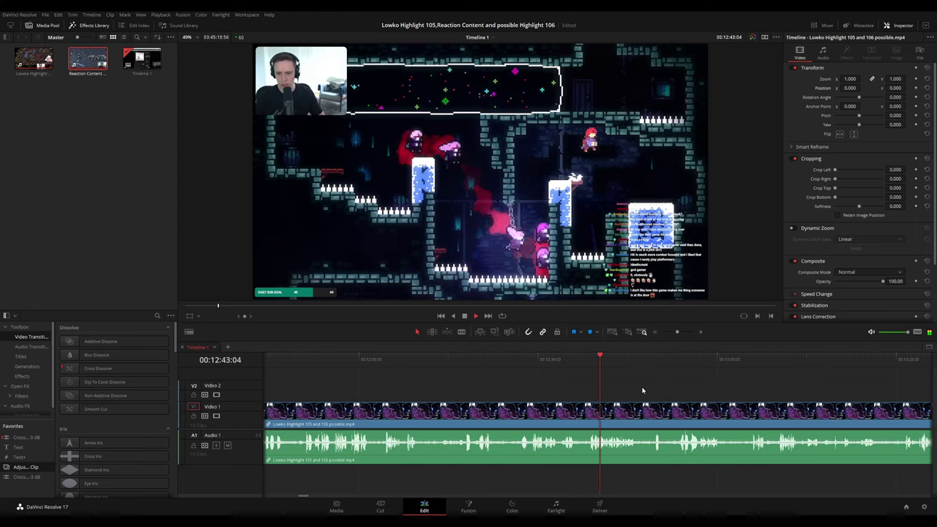
{"action": "left_click_drag", "start_coordinate": [666, 389], "coordinate": [499, 376]}
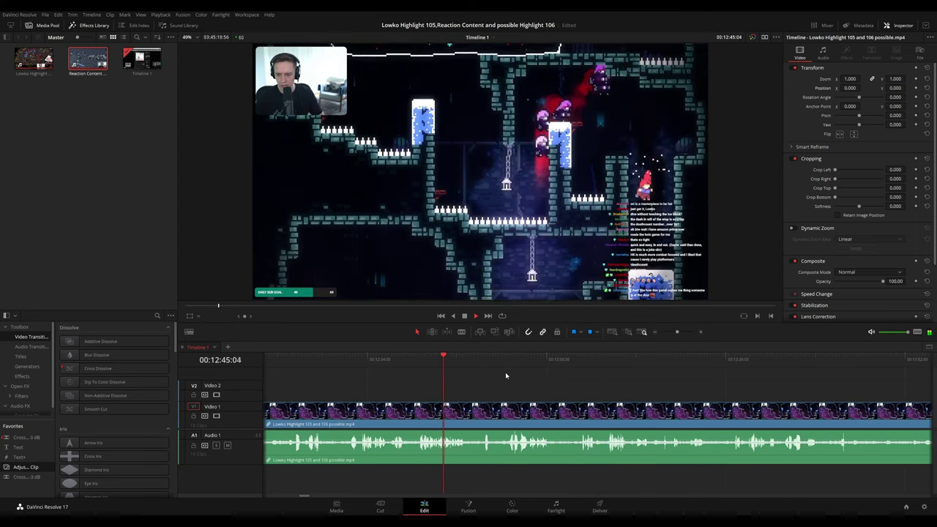
{"action": "scroll", "coordinate": [621, 396], "scroll_direction": "down", "scroll_amount": 1}
{"action": "scroll", "coordinate": [622, 396], "scroll_direction": "left", "scroll_amount": 2}
{"action": "scroll", "coordinate": [634, 391], "scroll_direction": "down", "scroll_amount": 3}
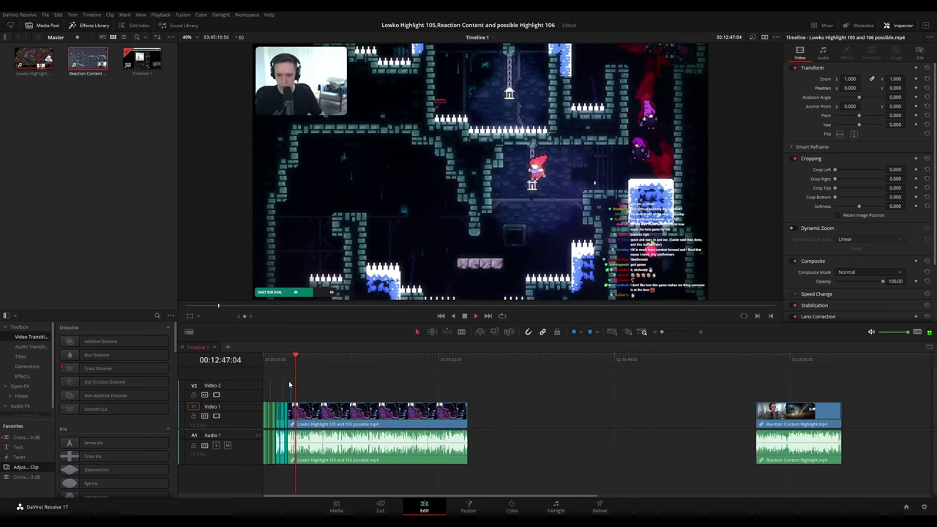
{"action": "scroll", "coordinate": [589, 389], "scroll_direction": "up", "scroll_amount": 3}
{"action": "scroll", "coordinate": [618, 390], "scroll_direction": "up", "scroll_amount": 3}
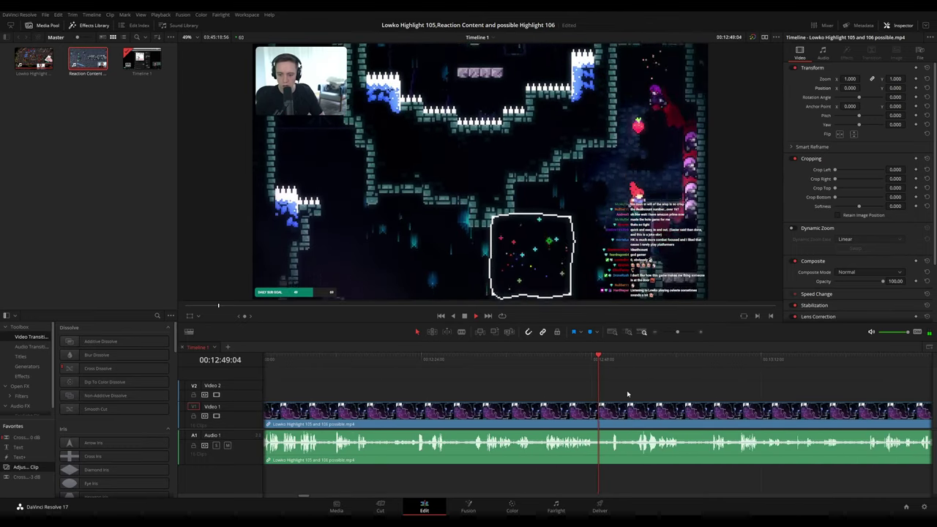
Review the footage from about 00:12:49 to 00:13:27, checking the speech peaks in the waveform against the webcam reactions.
{"action": "left_click_drag", "start_coordinate": [574, 385], "coordinate": [519, 374]}
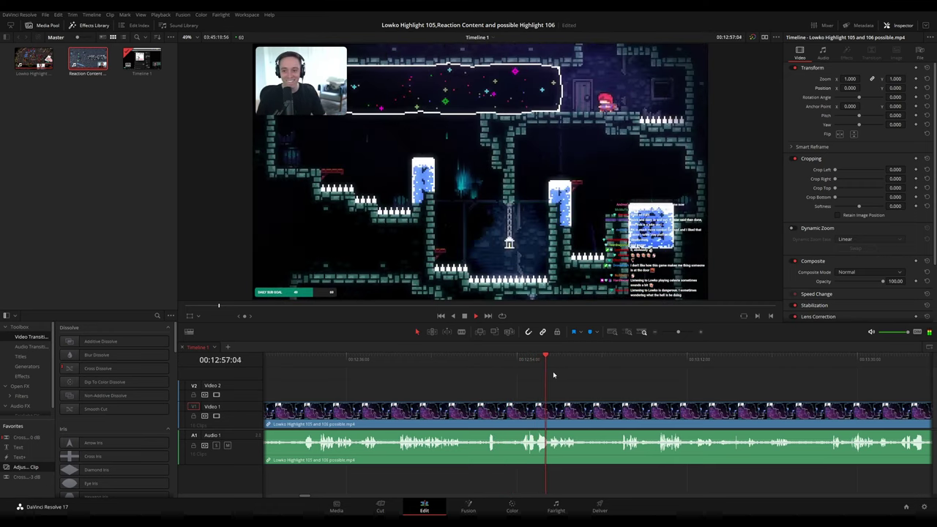
{"action": "scroll", "coordinate": [594, 392], "scroll_direction": "up", "scroll_amount": 3}
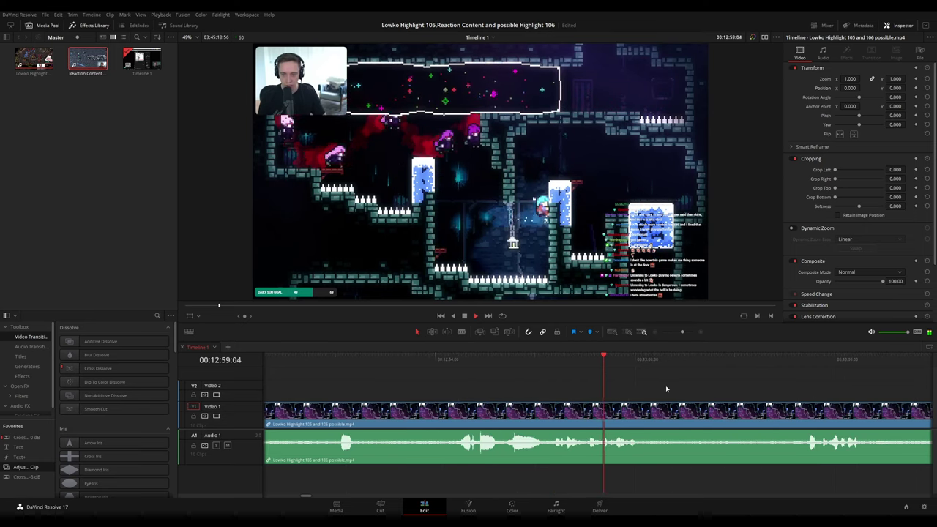
{"action": "left_click_drag", "start_coordinate": [666, 386], "coordinate": [492, 375]}
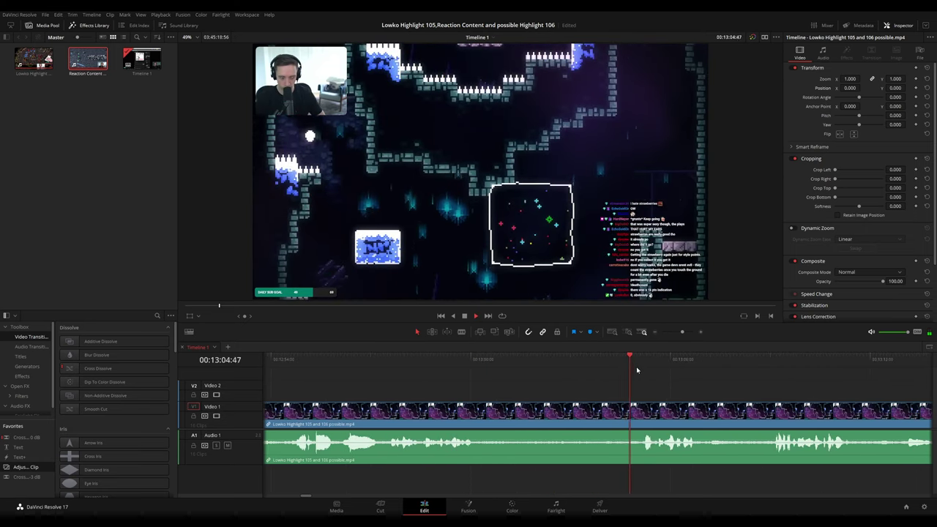
{"action": "scroll", "coordinate": [595, 374], "scroll_direction": "up", "scroll_amount": 3}
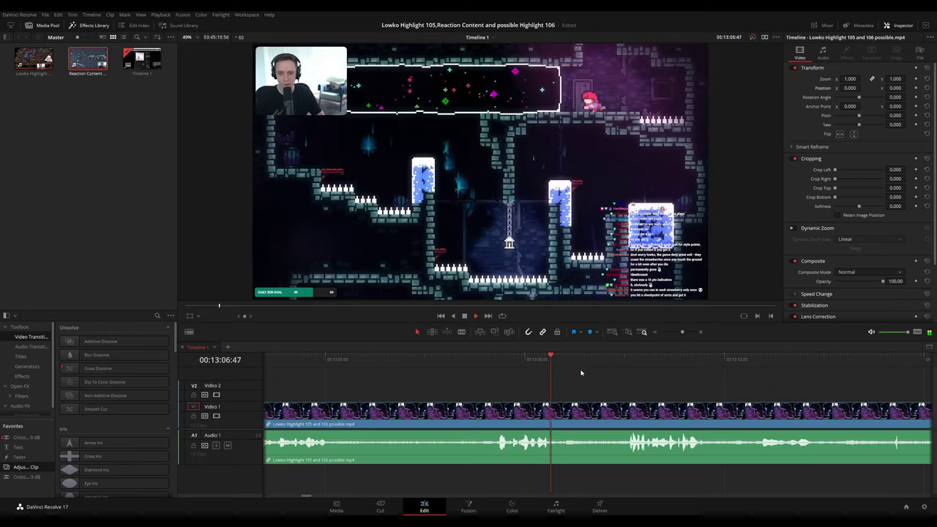
{"action": "left_click_drag", "start_coordinate": [751, 392], "coordinate": [645, 382]}
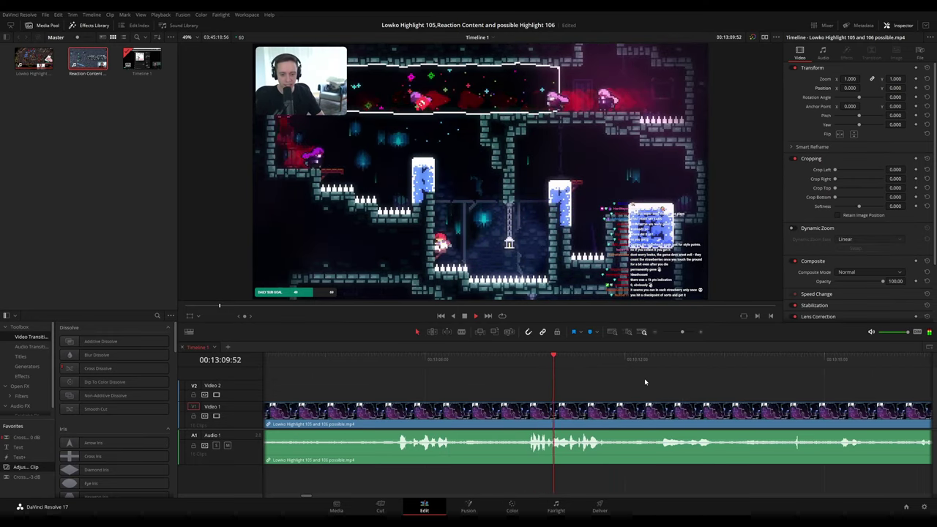
{"action": "scroll", "coordinate": [681, 381], "scroll_direction": "down", "scroll_amount": 2}
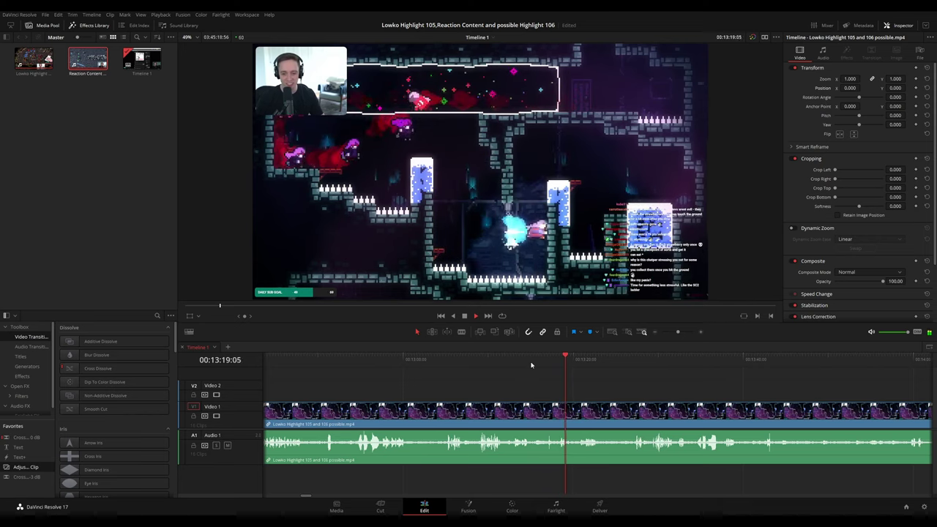
{"action": "left_click_drag", "start_coordinate": [636, 392], "coordinate": [581, 386]}
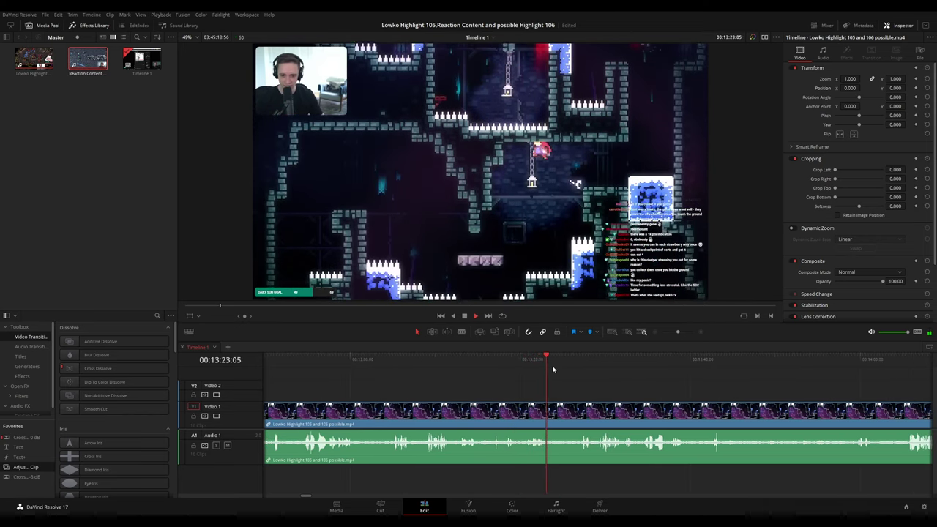
{"action": "left_click", "coordinate": [571, 363]}
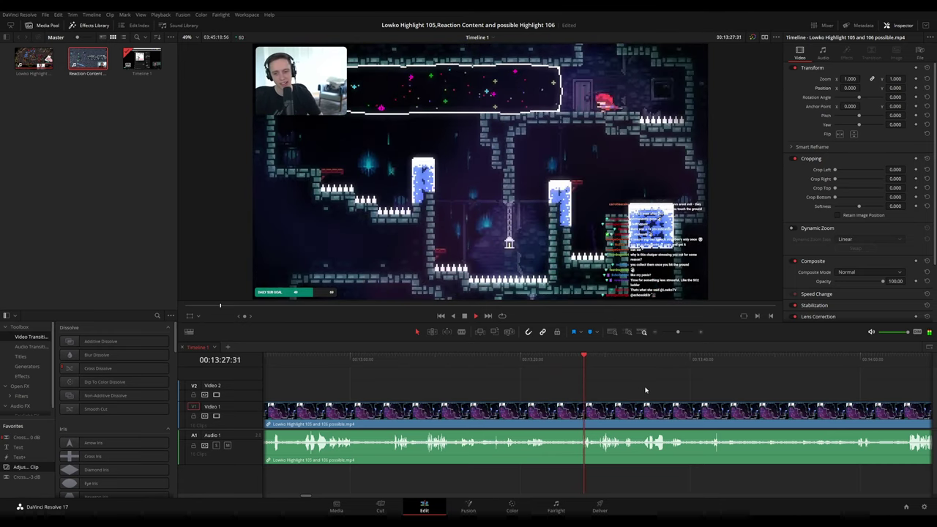
Play through the quieter gameplay from about 00:13:27 to 00:14:08, including the loud waveform section just after 00:14:04.
{"action": "scroll", "coordinate": [610, 391], "scroll_direction": "right", "scroll_amount": 4}
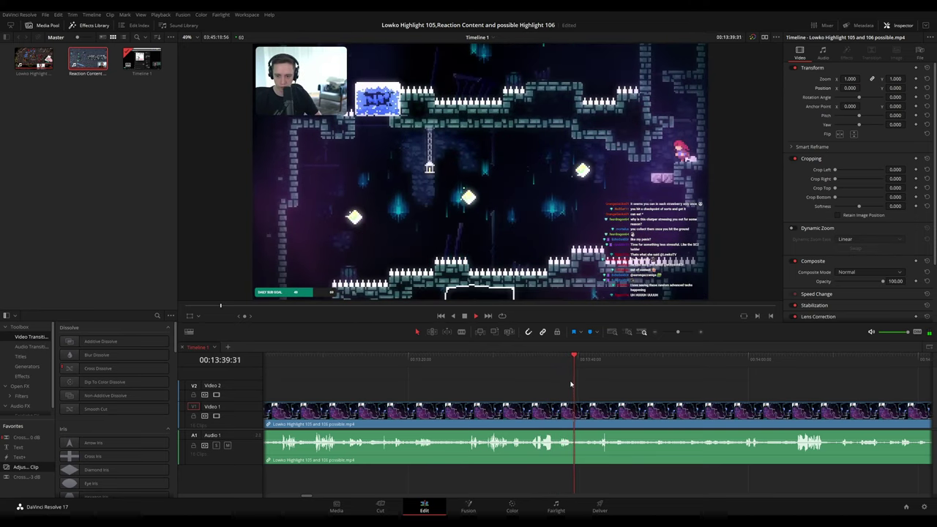
{"action": "scroll", "coordinate": [583, 384], "scroll_direction": "right", "scroll_amount": 3}
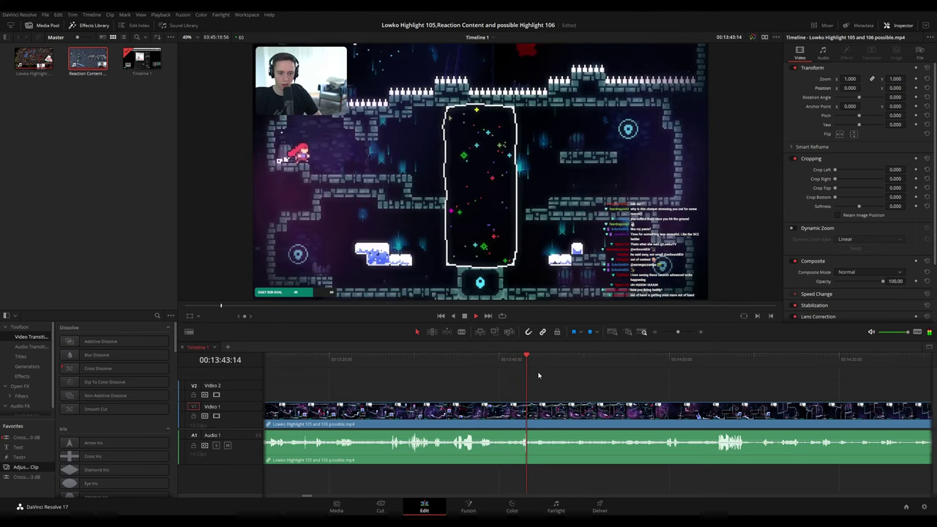
{"action": "scroll", "coordinate": [548, 373], "scroll_direction": "right", "scroll_amount": 2}
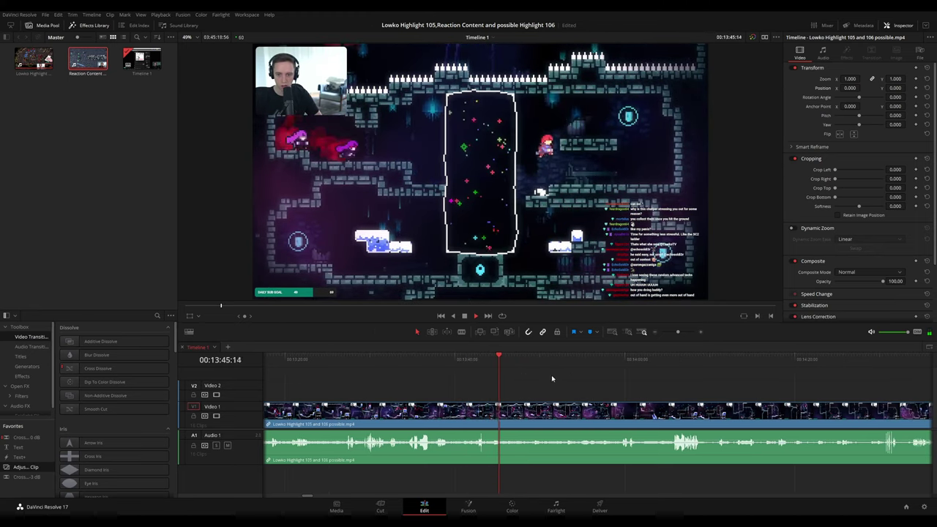
{"action": "key", "text": "space"}
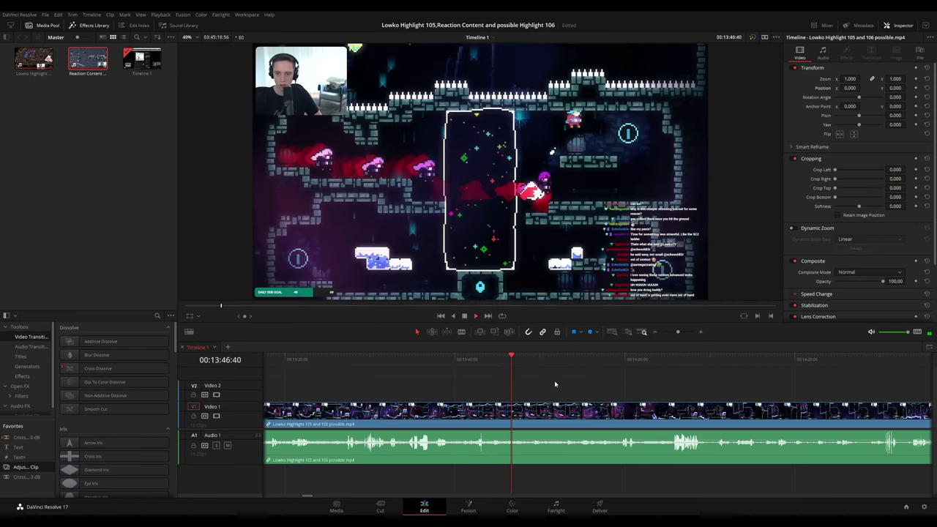
{"action": "scroll", "coordinate": [555, 384], "scroll_direction": "right", "scroll_amount": 3}
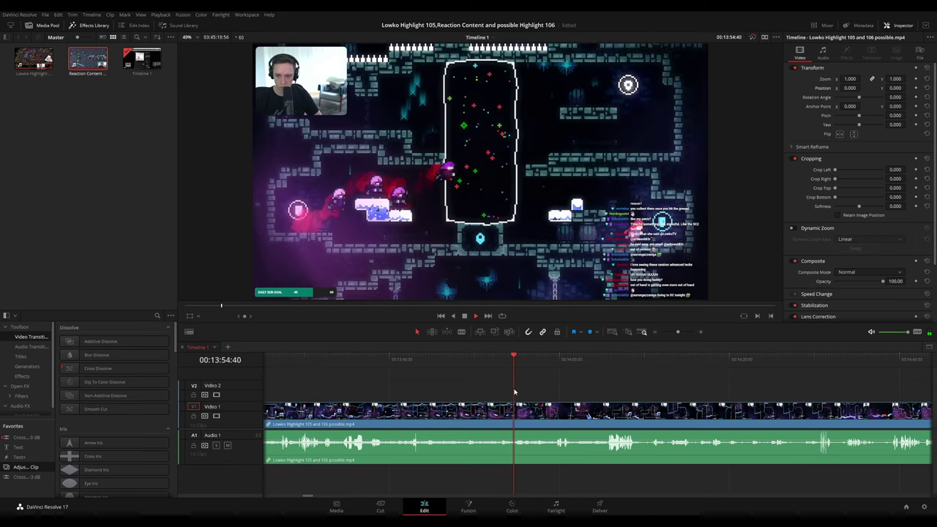
{"action": "scroll", "coordinate": [497, 388], "scroll_direction": "right", "scroll_amount": 4}
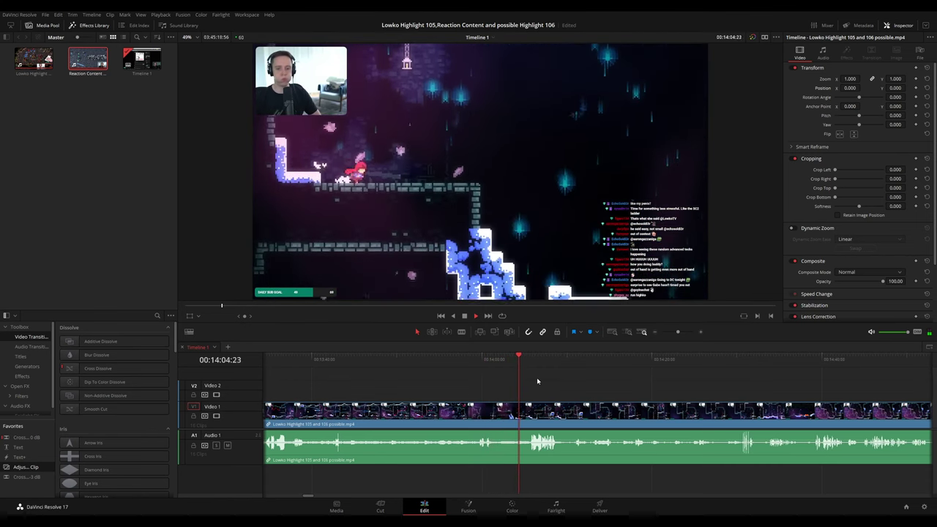
{"action": "left_click_drag", "start_coordinate": [537, 381], "coordinate": [473, 382]}
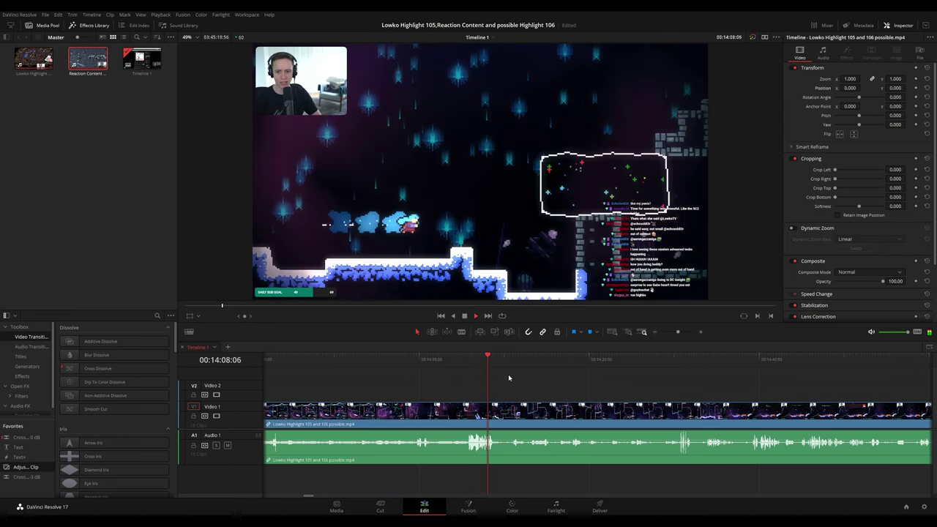
Skip ahead in short jumps from about 00:14:11 and examine the webcam reaction around 00:14:30.
{"action": "scroll", "coordinate": [512, 376], "scroll_direction": "right", "scroll_amount": 2}
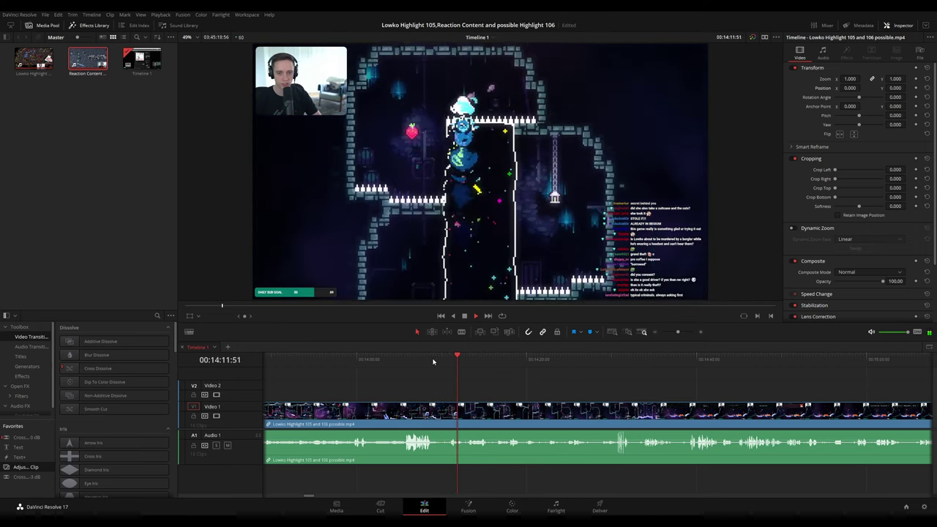
{"action": "left_click_drag", "start_coordinate": [487, 358], "coordinate": [504, 358]}
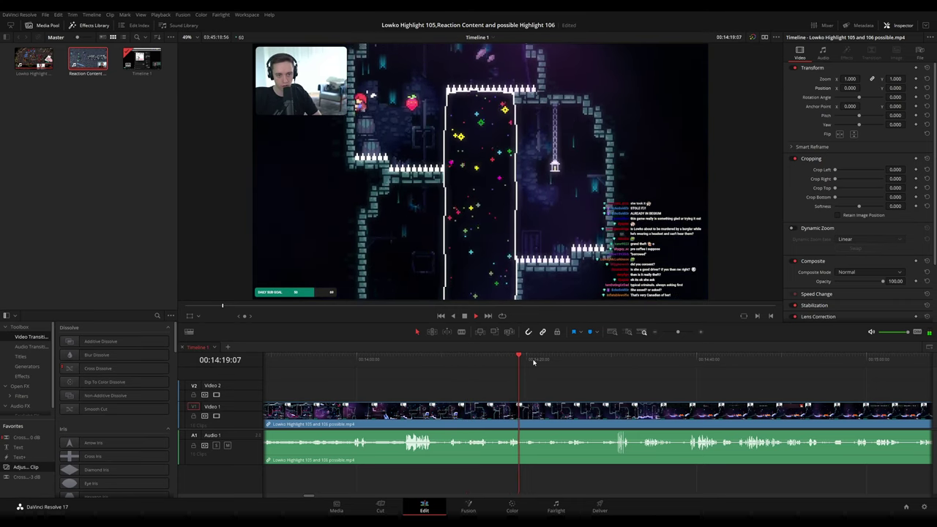
{"action": "key", "text": "space"}
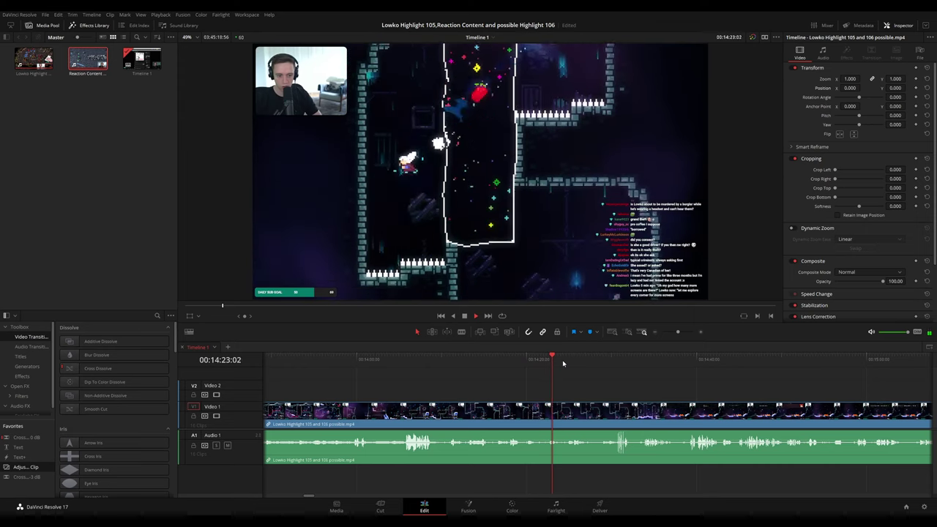
{"action": "left_click", "coordinate": [575, 364]}
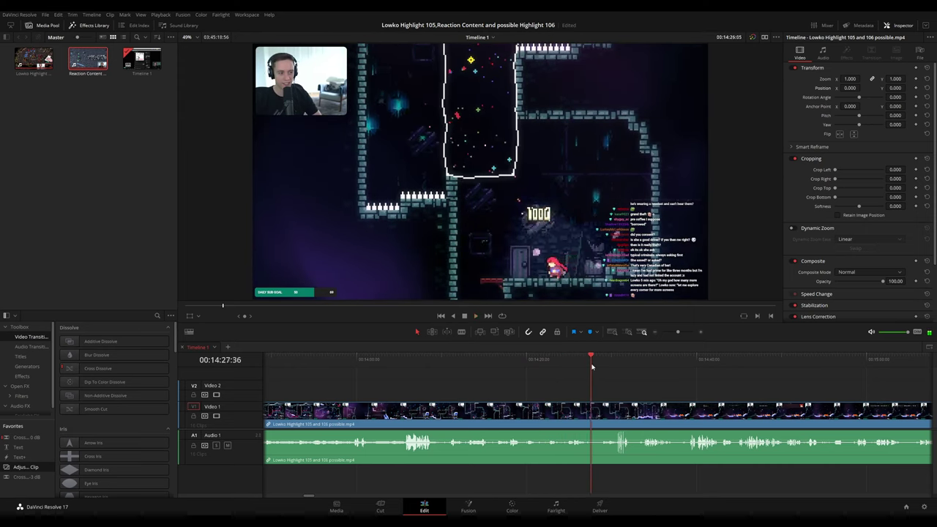
{"action": "left_click_drag", "start_coordinate": [592, 366], "coordinate": [607, 366]}
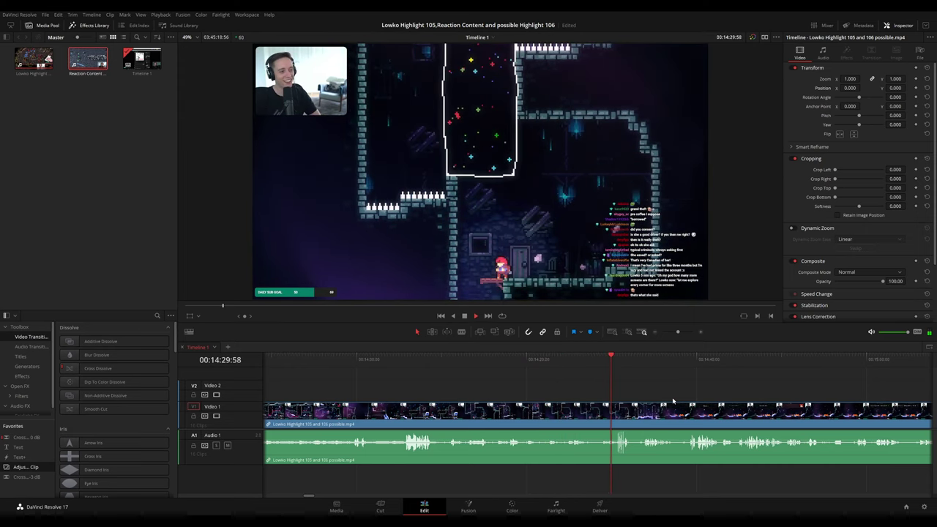
{"action": "left_click_drag", "start_coordinate": [673, 401], "coordinate": [555, 388]}
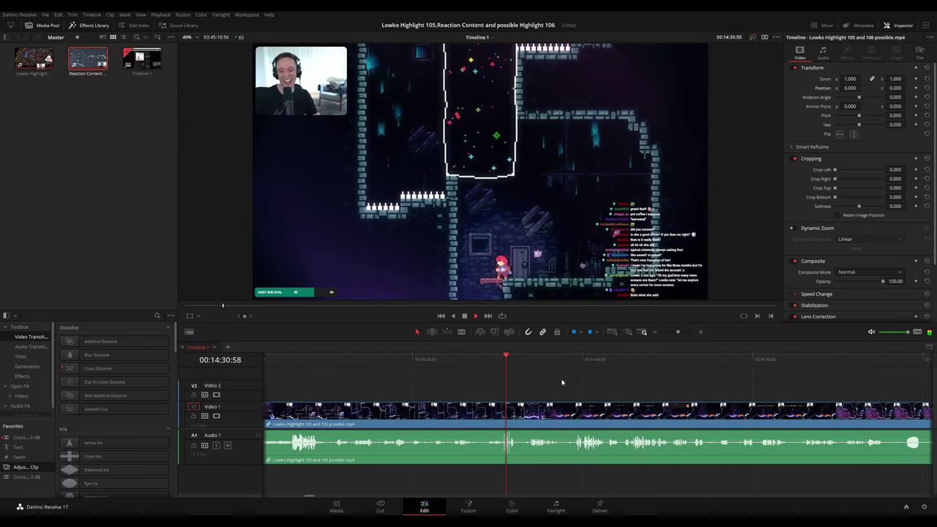
{"action": "scroll", "coordinate": [591, 405], "scroll_direction": "up", "scroll_amount": 1}
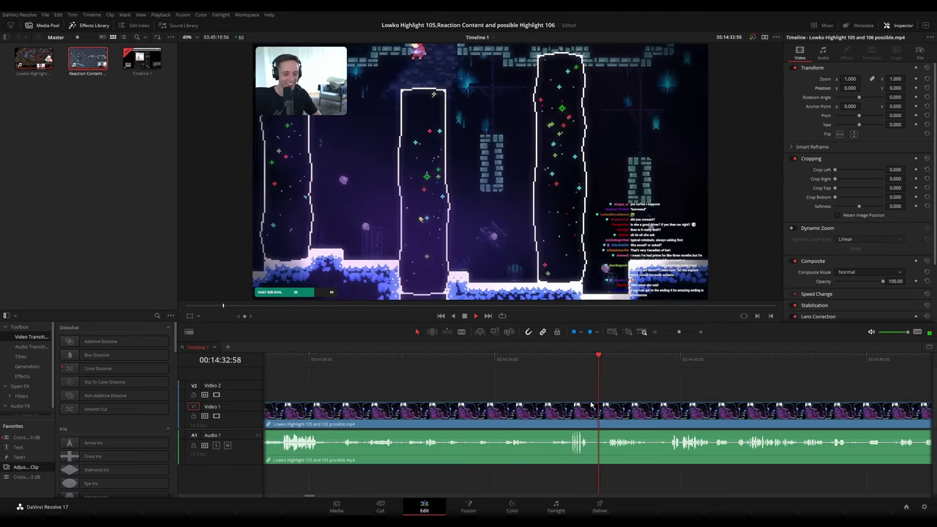
Isolate a short section from 00:14:26:57 by cutting the footage on both sides of the webcam reaction.
{"action": "scroll", "coordinate": [501, 382], "scroll_direction": "right", "scroll_amount": 3}
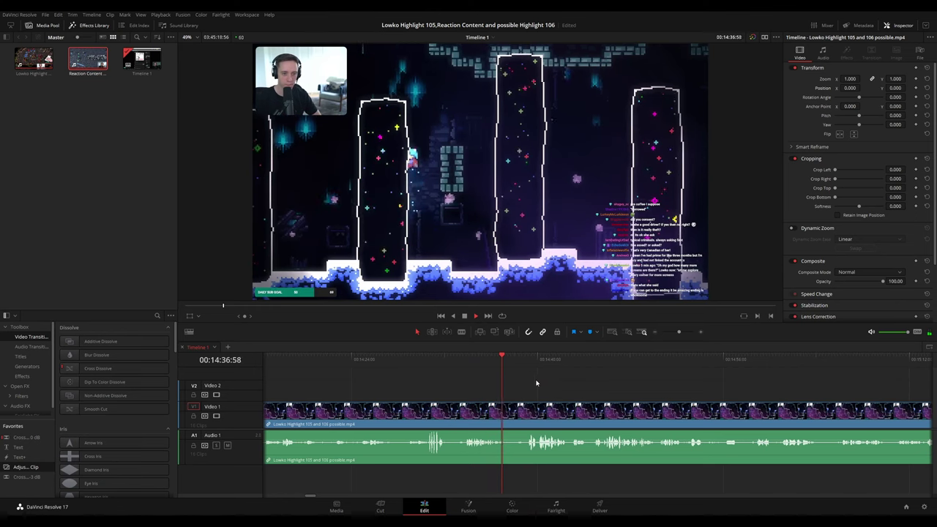
{"action": "left_click", "coordinate": [453, 360]}
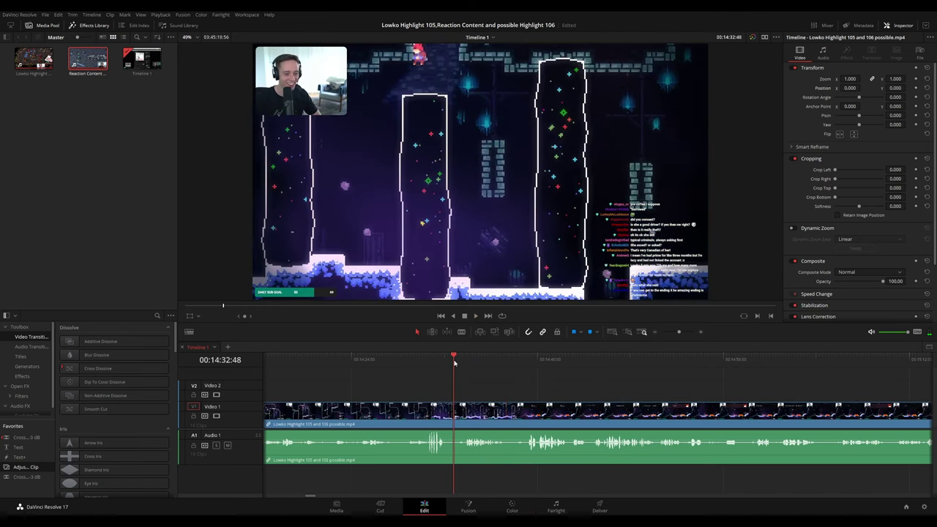
{"action": "left_click_drag", "start_coordinate": [453, 361], "coordinate": [366, 360]}
{"action": "key", "text": "space"}
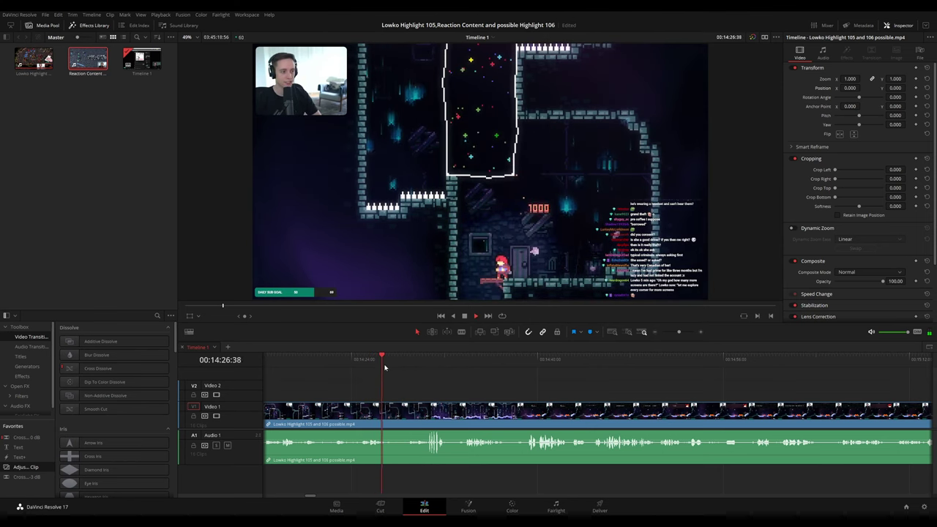
{"action": "key", "text": "b"}
{"action": "left_click", "coordinate": [387, 406]}
{"action": "left_click", "coordinate": [406, 408]}
Zoom the isolated reaction clip in on the webcam with Zoom 2.010, Position X -1272 and Position Y 709.
{"action": "key", "text": "a"}
{"action": "left_click", "coordinate": [396, 411]}
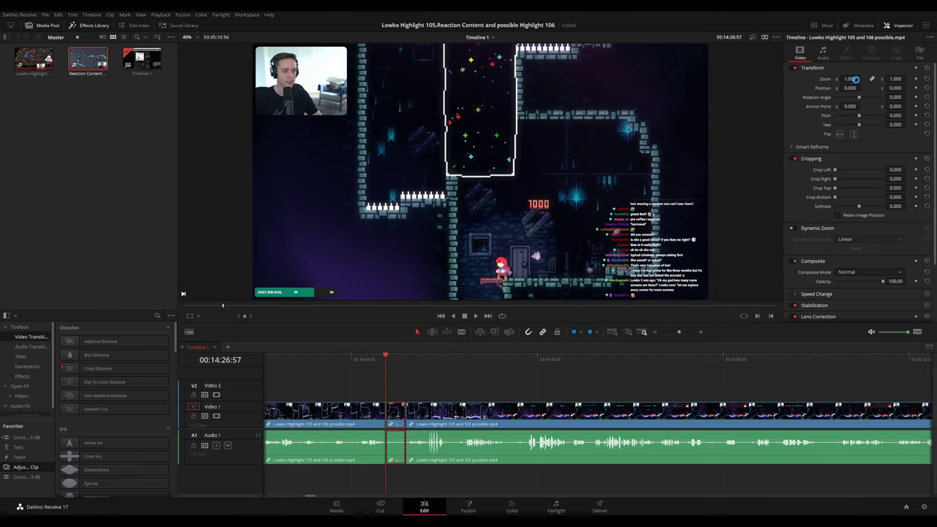
{"action": "left_click_drag", "start_coordinate": [855, 79], "coordinate": [911, 87]}
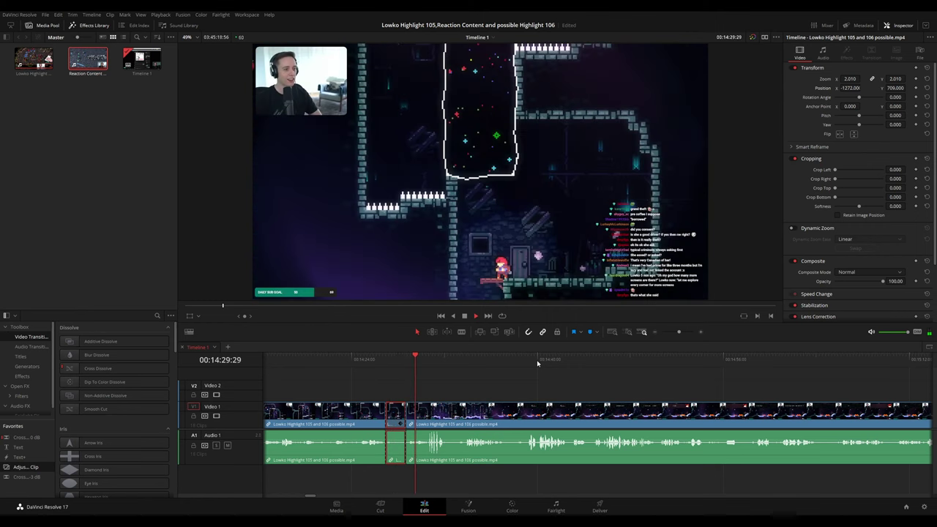
{"action": "left_click", "coordinate": [550, 376]}
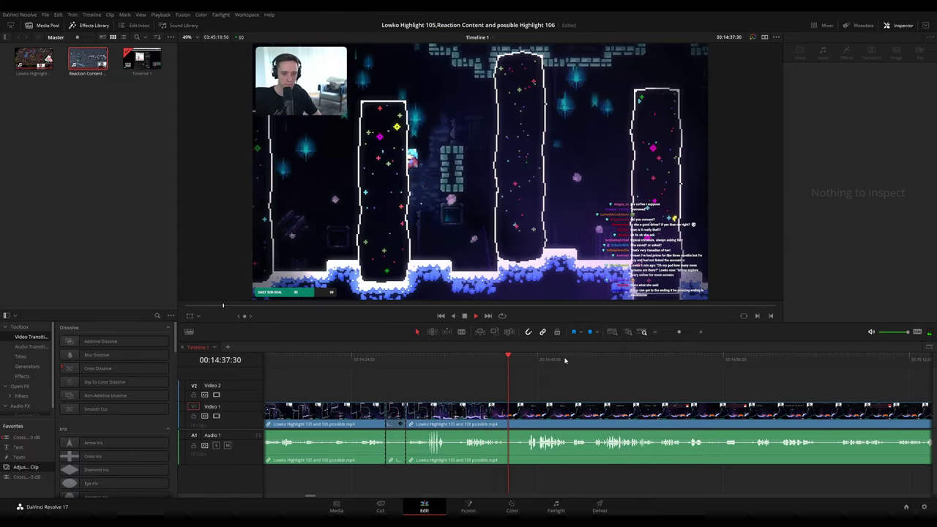
Cut the footage at 00:14:37:19 and about a second further on, ripple-delete the pause between the cuts and resume playback.
{"action": "scroll", "coordinate": [561, 380], "scroll_direction": "up", "scroll_amount": 2}
{"action": "key", "text": "space"}
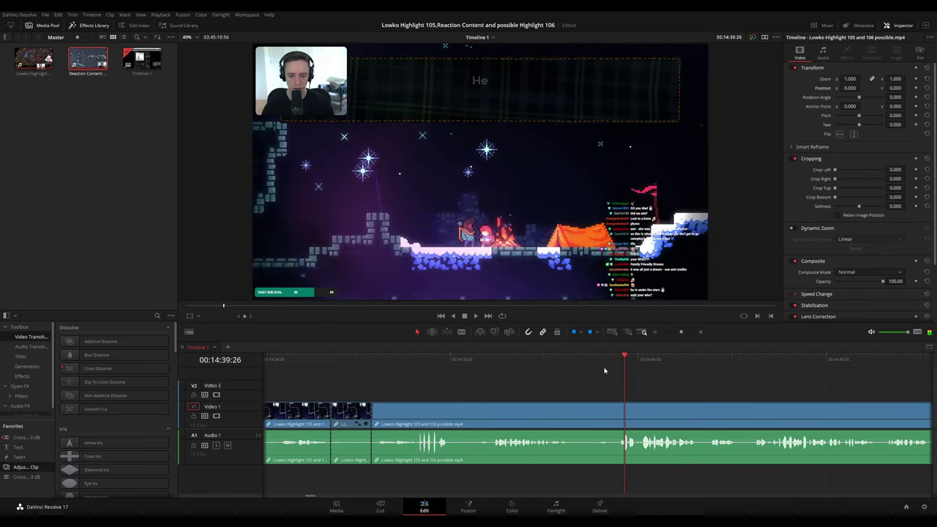
{"action": "left_click_drag", "start_coordinate": [567, 359], "coordinate": [575, 358]}
{"action": "key", "text": "b"}
{"action": "left_click", "coordinate": [577, 410]}
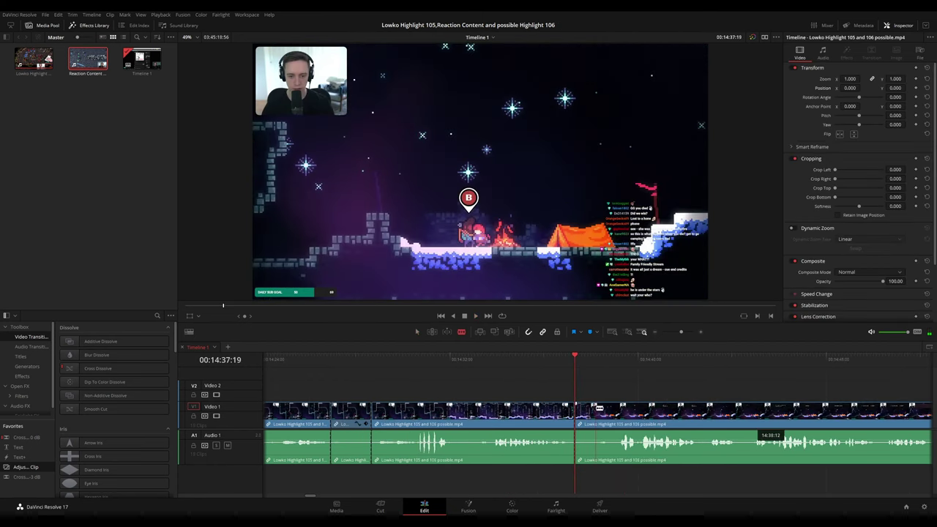
{"action": "left_click", "coordinate": [595, 408]}
{"action": "key", "text": "a"}
{"action": "key", "text": "Delete"}
{"action": "key", "text": "space"}
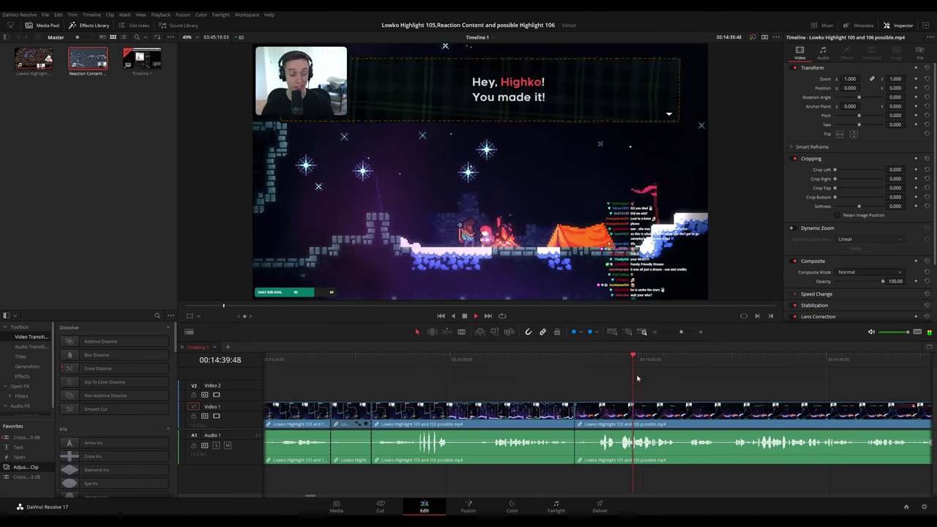
Mark the finished clips ending at about 00:14:37 with the same teal clip color as the preceding clips.
{"action": "scroll", "coordinate": [641, 378], "scroll_direction": "down", "scroll_amount": 5}
{"action": "left_click_drag", "start_coordinate": [578, 388], "coordinate": [508, 413]}
{"action": "scroll", "coordinate": [531, 403], "scroll_direction": "down", "scroll_amount": 5}
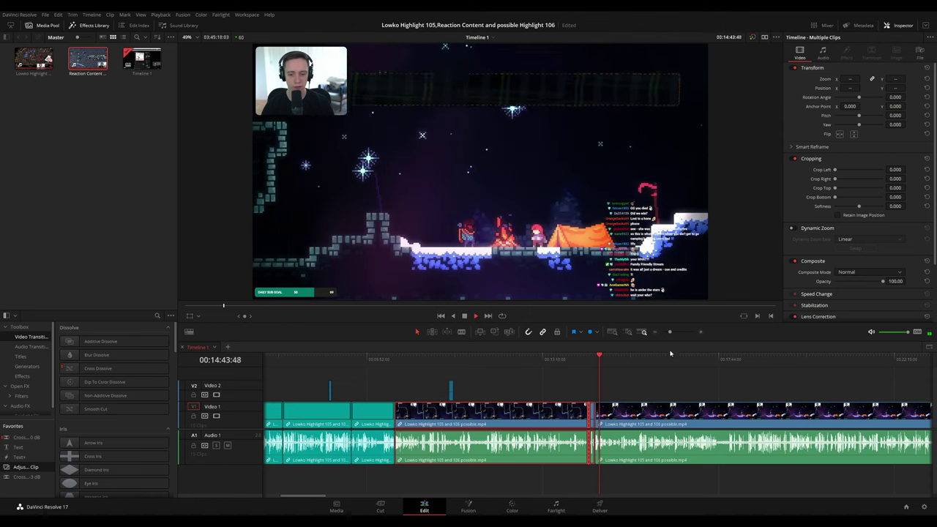
{"action": "left_click", "coordinate": [656, 394]}
{"action": "scroll", "coordinate": [656, 393], "scroll_direction": "down", "scroll_amount": 4}
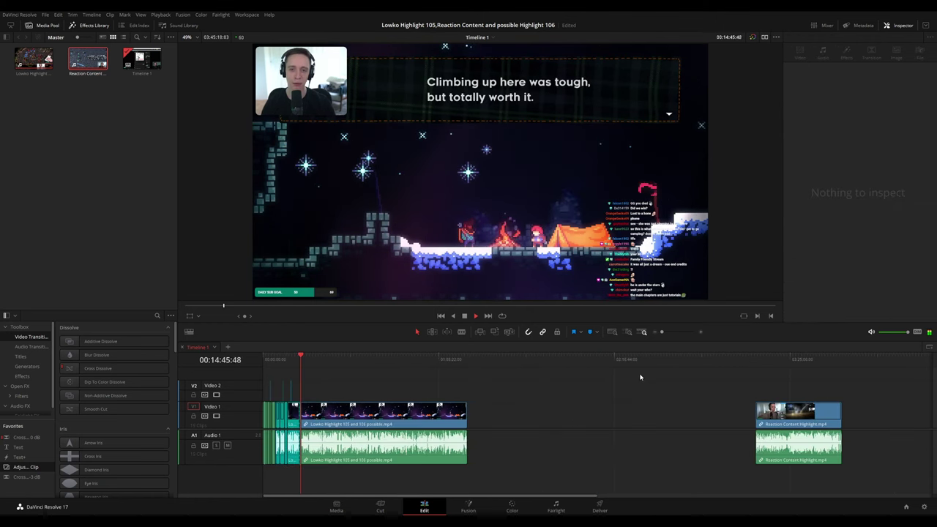
{"action": "scroll", "coordinate": [657, 389], "scroll_direction": "up", "scroll_amount": 3}
{"action": "left_click_drag", "start_coordinate": [656, 384], "coordinate": [527, 374]}
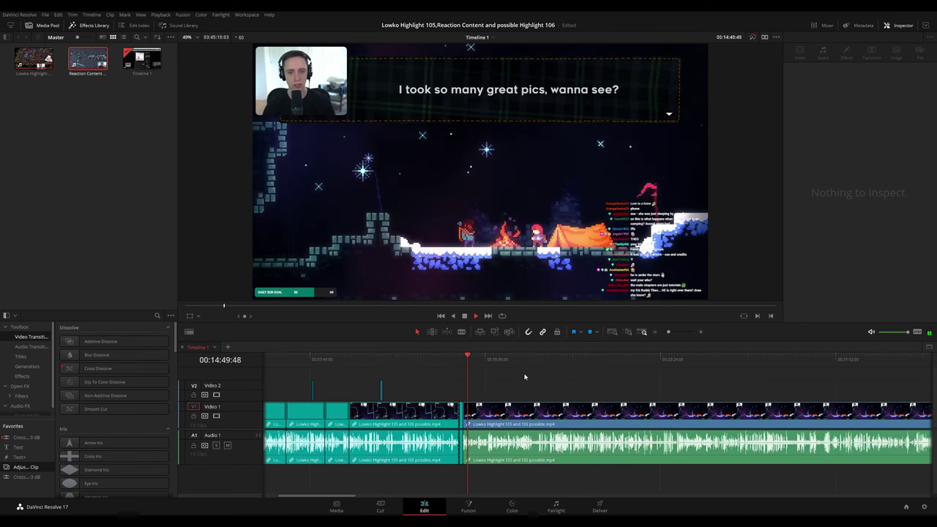
Review the campfire dialogue from about 00:14:51, skipping ahead in short jumps past 00:15:10.
{"action": "scroll", "coordinate": [534, 386], "scroll_direction": "up", "scroll_amount": 3}
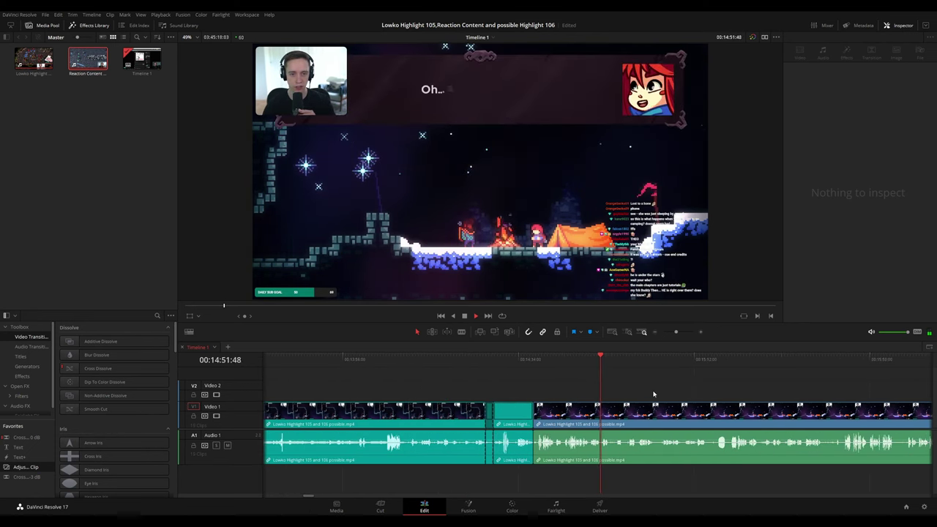
{"action": "left_click", "coordinate": [619, 359]}
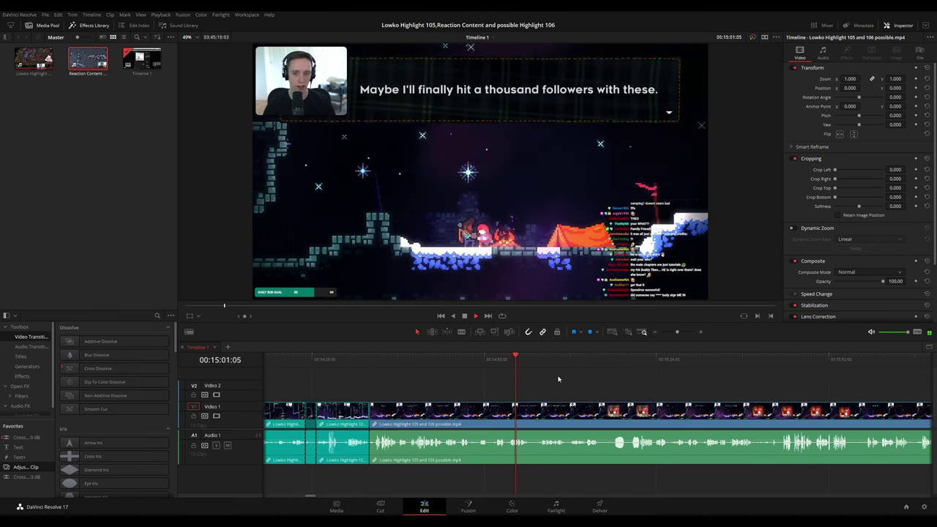
{"action": "left_click_drag", "start_coordinate": [530, 364], "coordinate": [537, 363]}
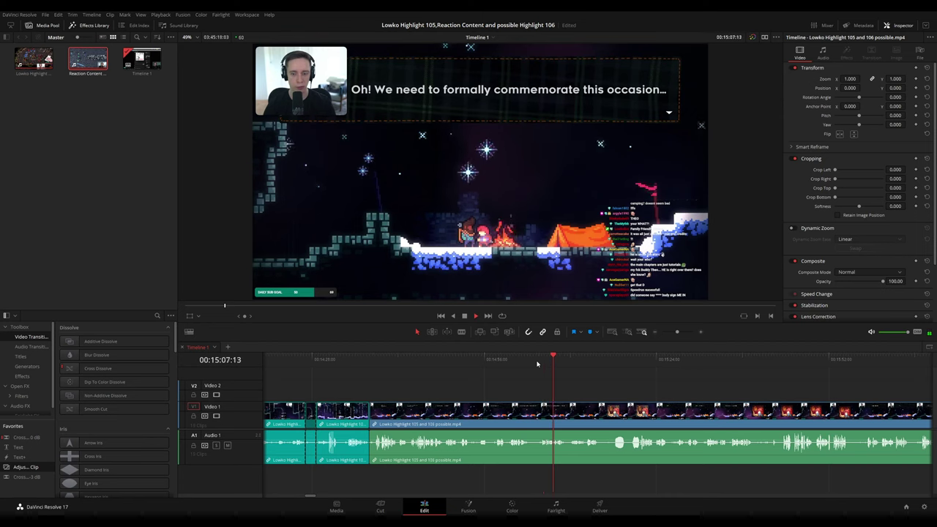
{"action": "left_click", "coordinate": [572, 363]}
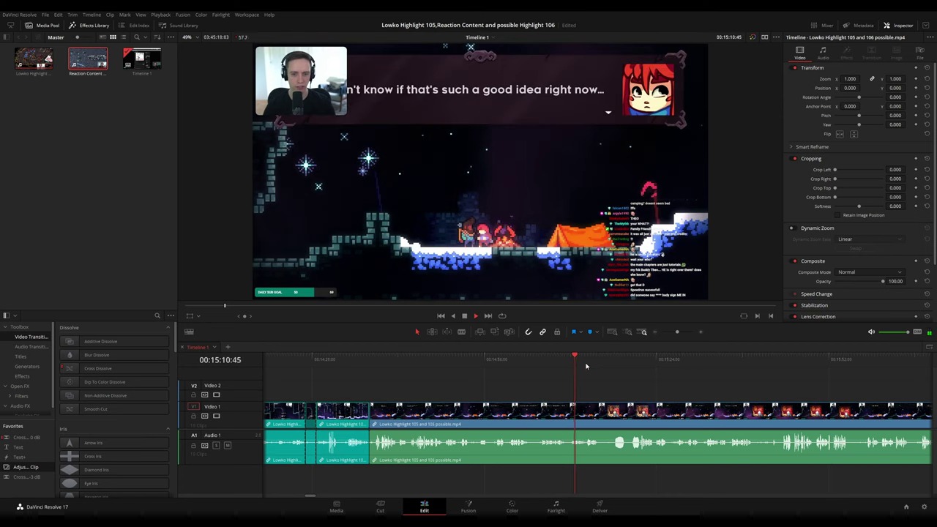
{"action": "scroll", "coordinate": [621, 374], "scroll_direction": "up", "scroll_amount": 1}
{"action": "left_click", "coordinate": [630, 358]}
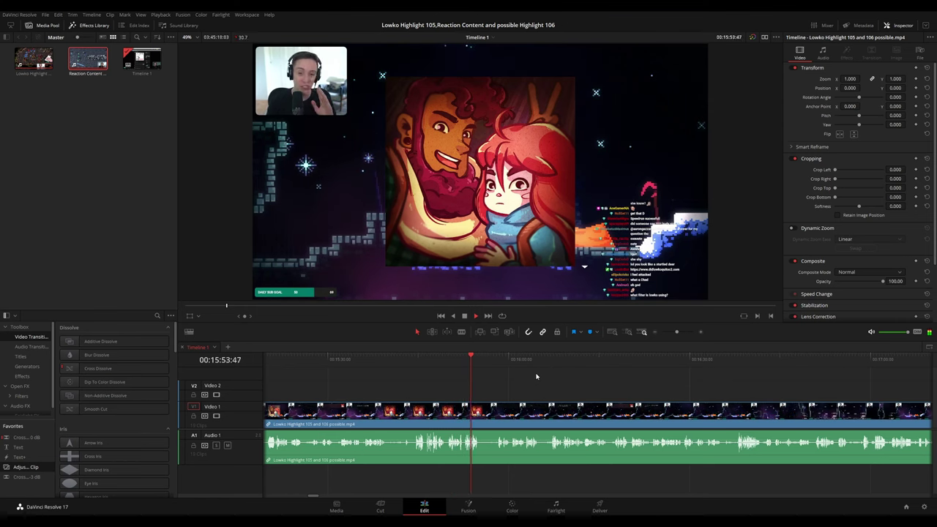
Replay the selfie moment from just before 00:15:54 and follow the photography dialogue through to about 00:16:18.
{"action": "left_click", "coordinate": [465, 360]}
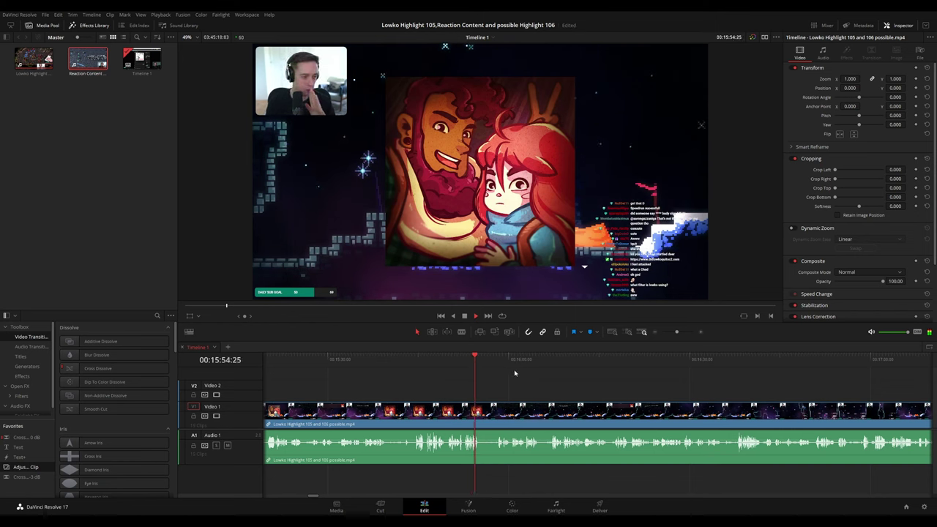
{"action": "scroll", "coordinate": [512, 374], "scroll_direction": "up", "scroll_amount": 3}
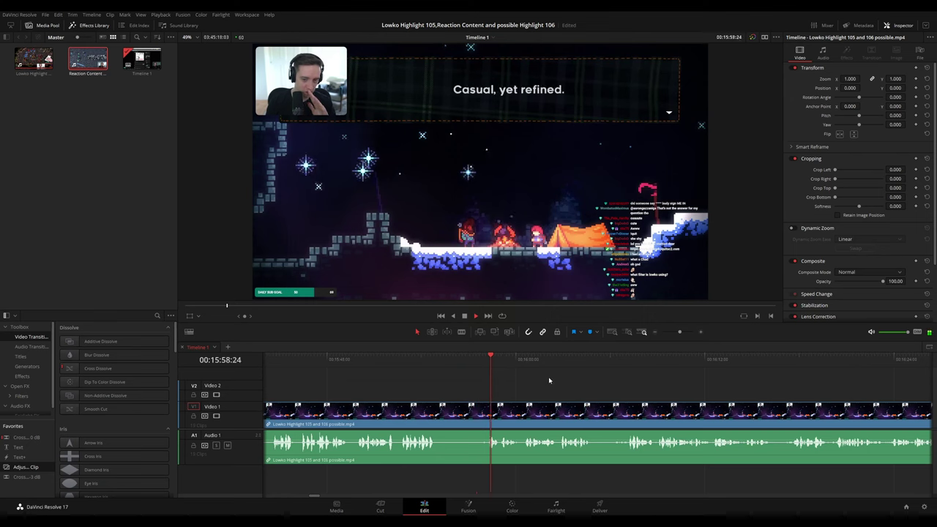
{"action": "left_click_drag", "start_coordinate": [603, 383], "coordinate": [486, 371]}
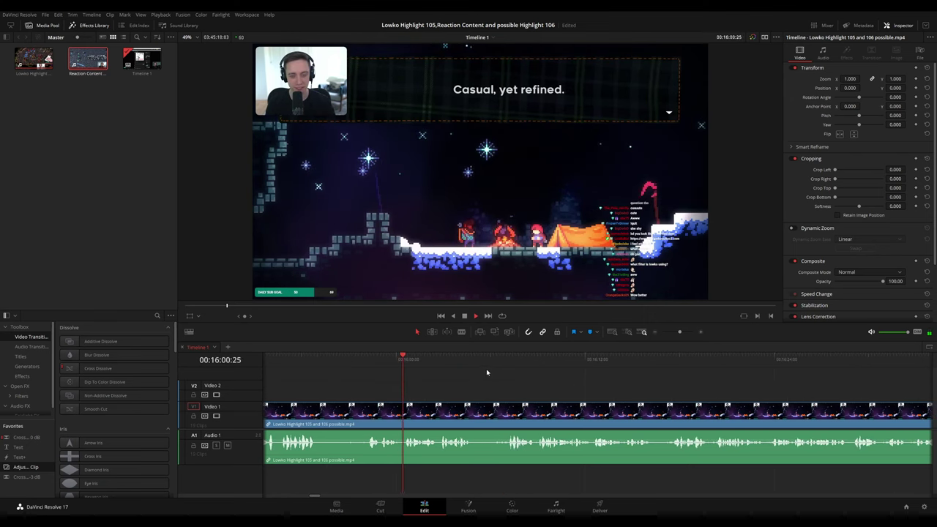
{"action": "scroll", "coordinate": [542, 378], "scroll_direction": "right", "scroll_amount": 2}
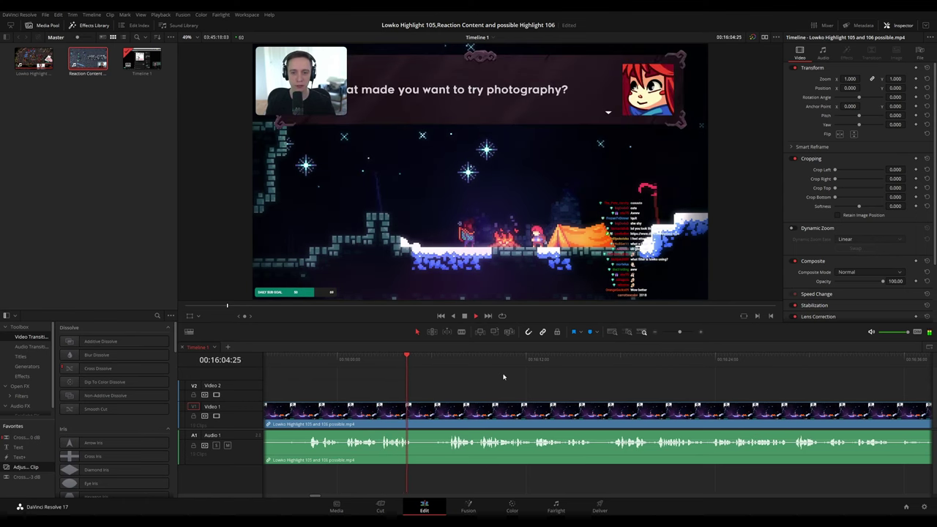
{"action": "scroll", "coordinate": [541, 377], "scroll_direction": "right", "scroll_amount": 1}
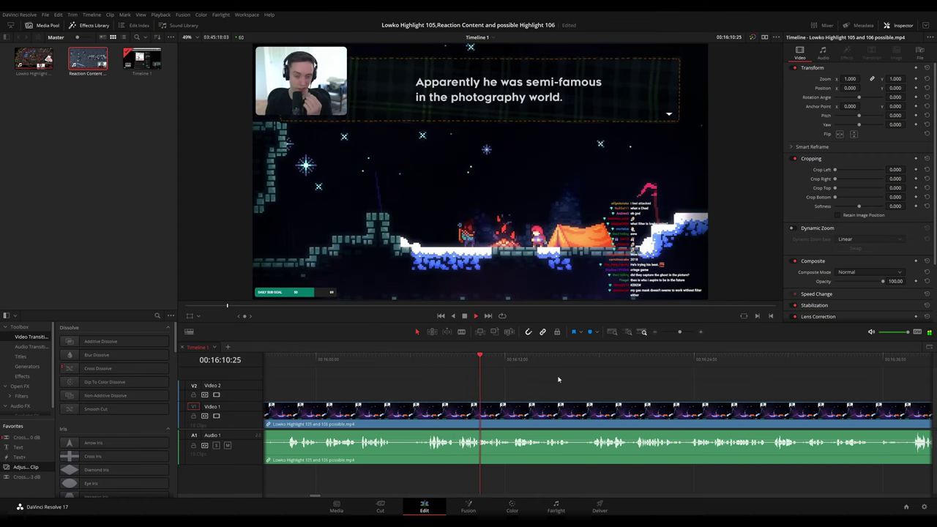
{"action": "scroll", "coordinate": [615, 395], "scroll_direction": "right", "scroll_amount": 5}
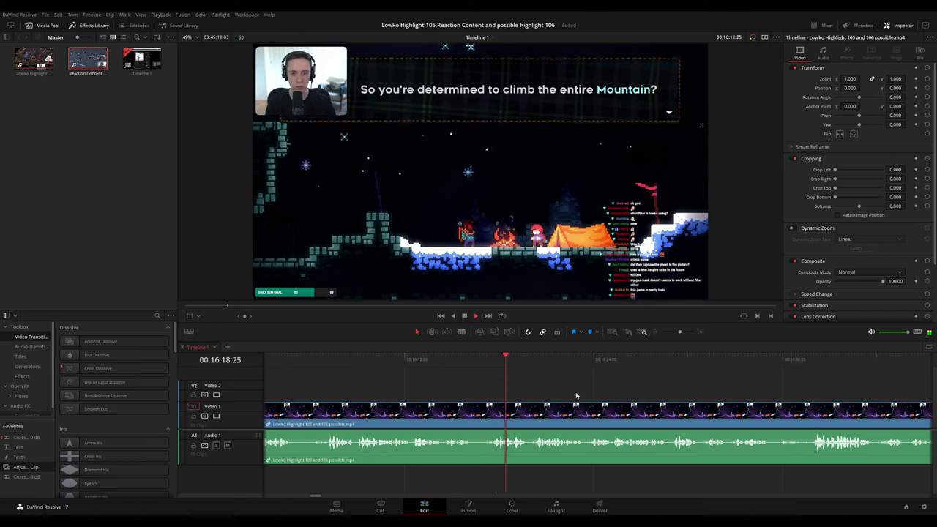
Review the dialogue from about 00:16:18 to 00:16:42, checking the waveform up close and across the whole timeline.
{"action": "scroll", "coordinate": [576, 395], "scroll_direction": "down", "scroll_amount": 12}
{"action": "scroll", "coordinate": [389, 395], "scroll_direction": "up", "scroll_amount": 4}
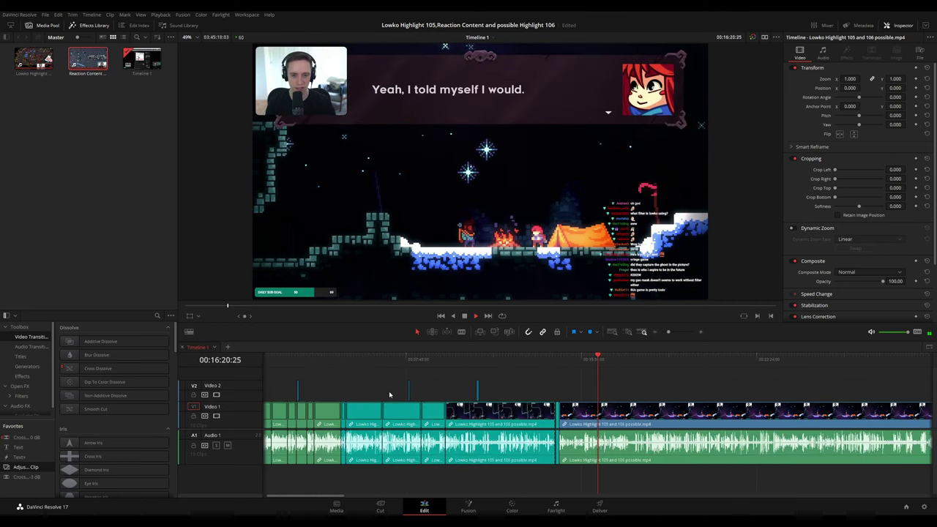
{"action": "scroll", "coordinate": [652, 392], "scroll_direction": "up", "scroll_amount": 6}
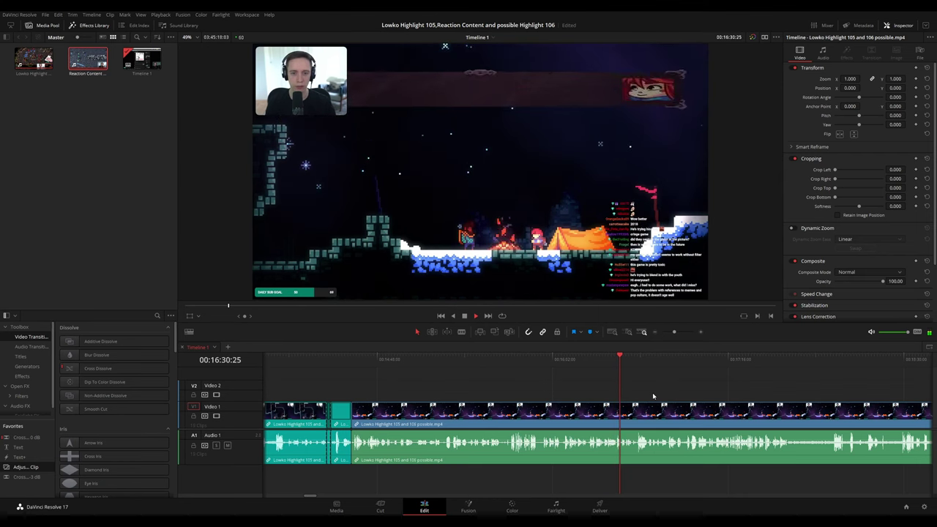
{"action": "left_click_drag", "start_coordinate": [660, 384], "coordinate": [585, 384]}
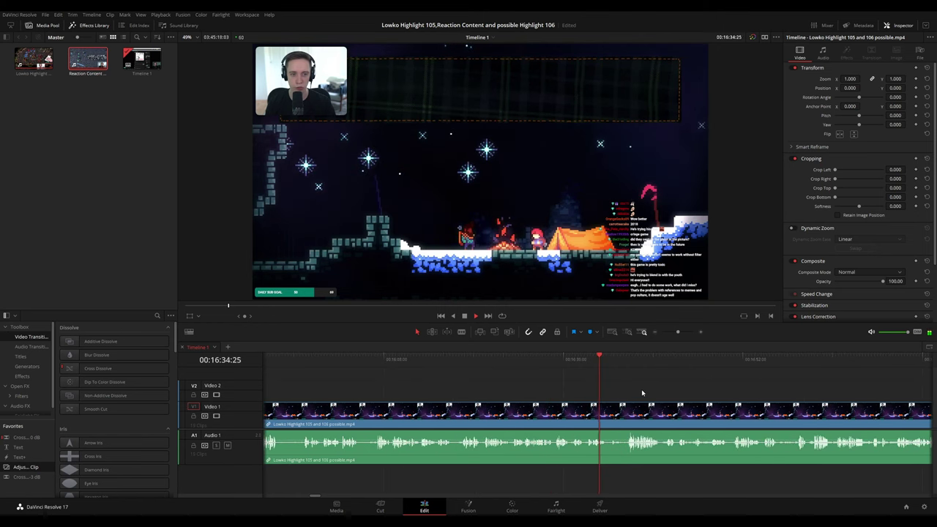
{"action": "left_click_drag", "start_coordinate": [648, 393], "coordinate": [556, 383]}
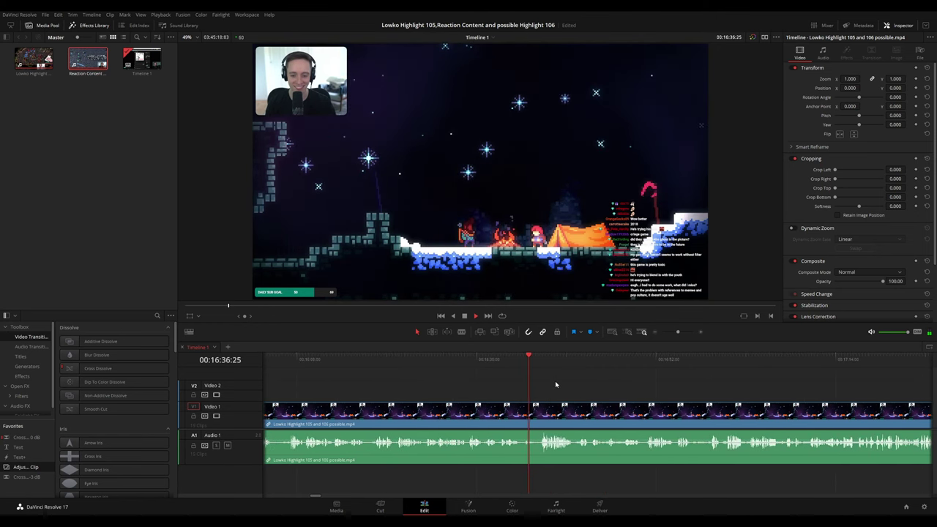
{"action": "scroll", "coordinate": [556, 381], "scroll_direction": "right", "scroll_amount": 2}
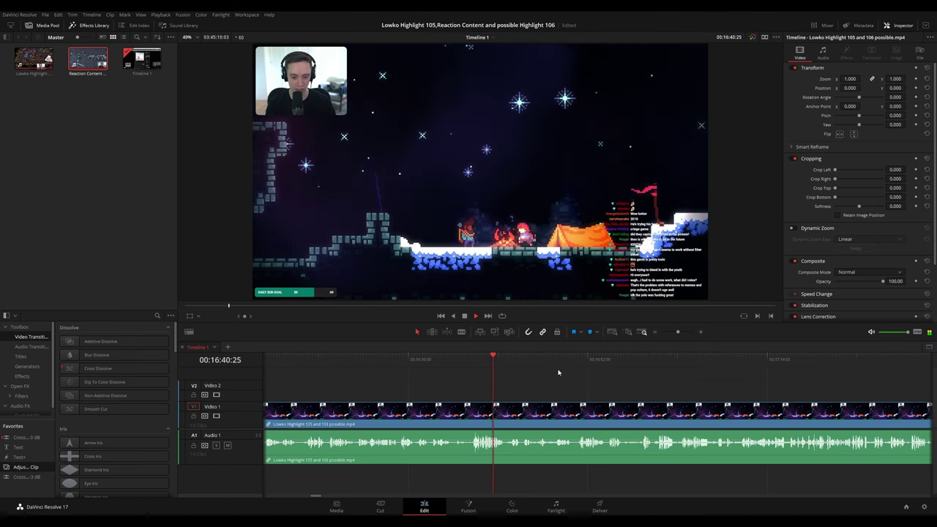
{"action": "scroll", "coordinate": [571, 379], "scroll_direction": "down", "scroll_amount": 3}
{"action": "key", "text": "shift+z"}
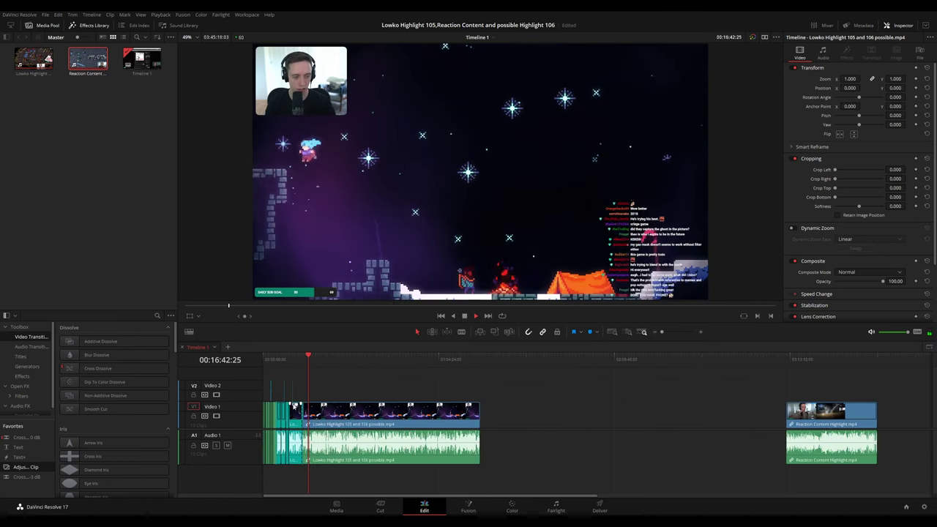
{"action": "key", "text": "shift+z"}
Cut the footage at 00:16:50:06, ripple-delete the short section right after the cut and resume playback.
{"action": "scroll", "coordinate": [636, 411], "scroll_direction": "up", "scroll_amount": 4}
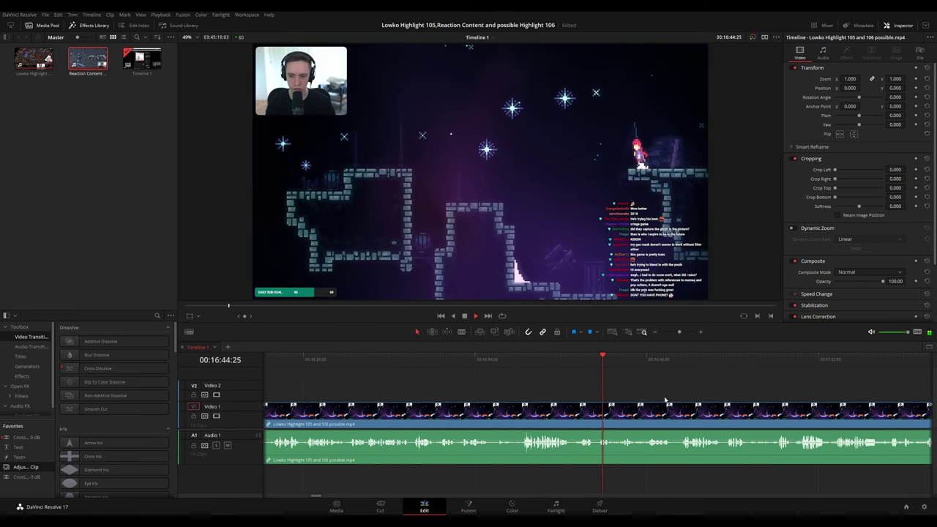
{"action": "left_click_drag", "start_coordinate": [664, 394], "coordinate": [537, 387]}
{"action": "scroll", "coordinate": [659, 406], "scroll_direction": "up", "scroll_amount": 2}
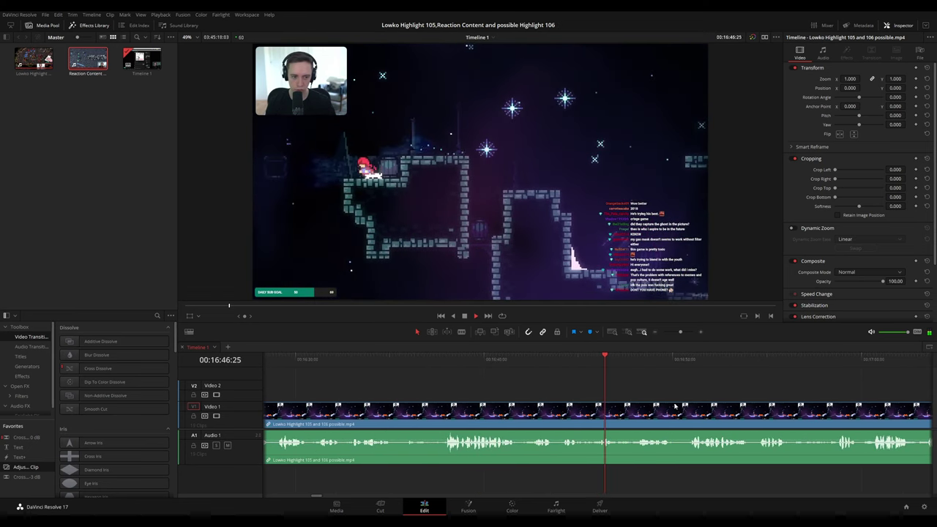
{"action": "left_click_drag", "start_coordinate": [700, 402], "coordinate": [477, 386]}
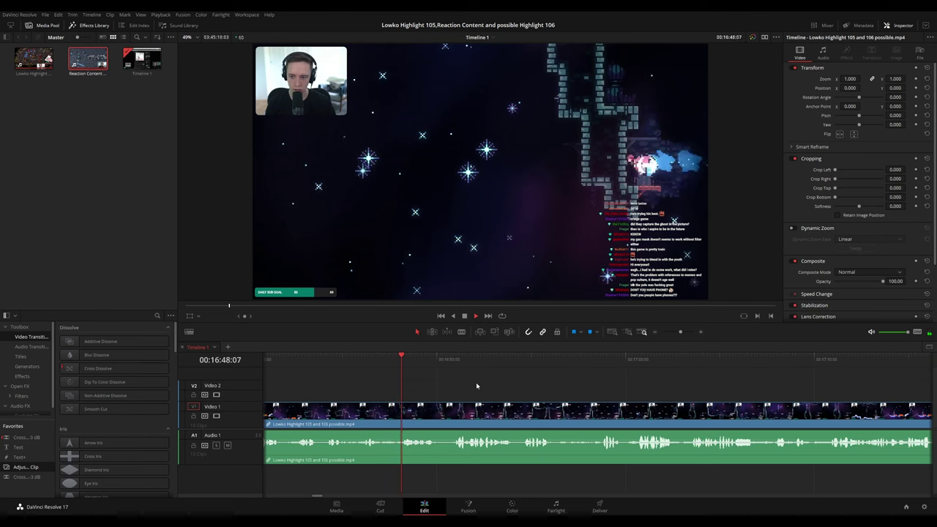
{"action": "left_click", "coordinate": [439, 363]}
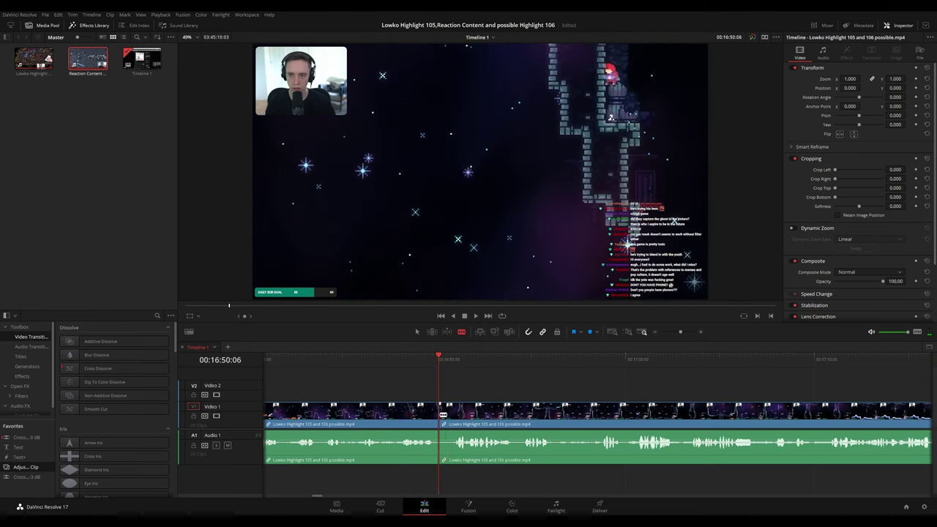
{"action": "left_click", "coordinate": [444, 416]}
{"action": "key", "text": "a"}
{"action": "left_click", "coordinate": [443, 415]}
{"action": "key", "text": "Delete"}
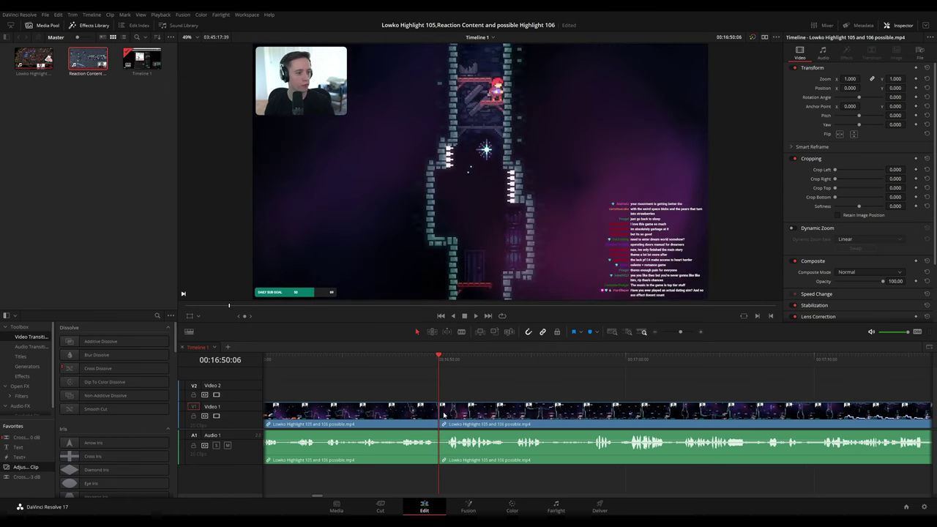
{"action": "key", "text": "space"}
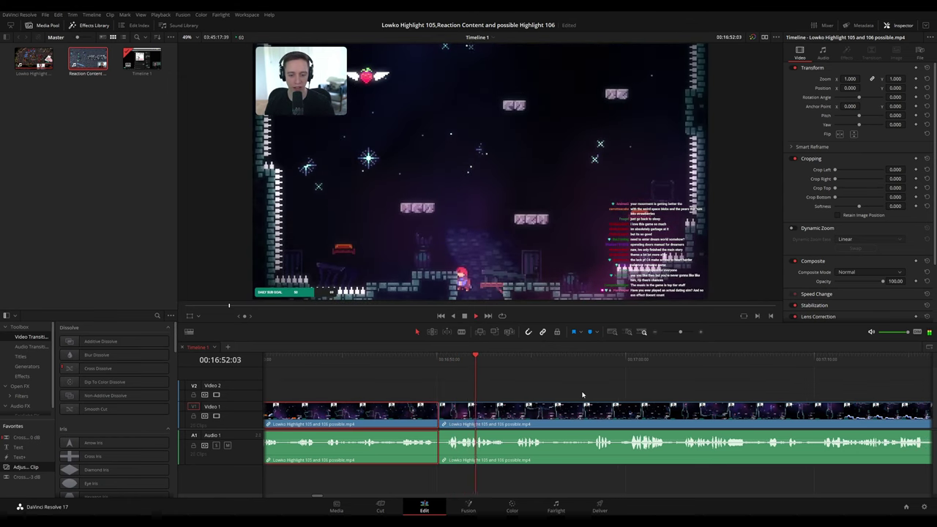
Mark the finished clip before the 00:16:50:06 cut teal and follow the footage after it through to about 00:17:07.
{"action": "left_click", "coordinate": [608, 382]}
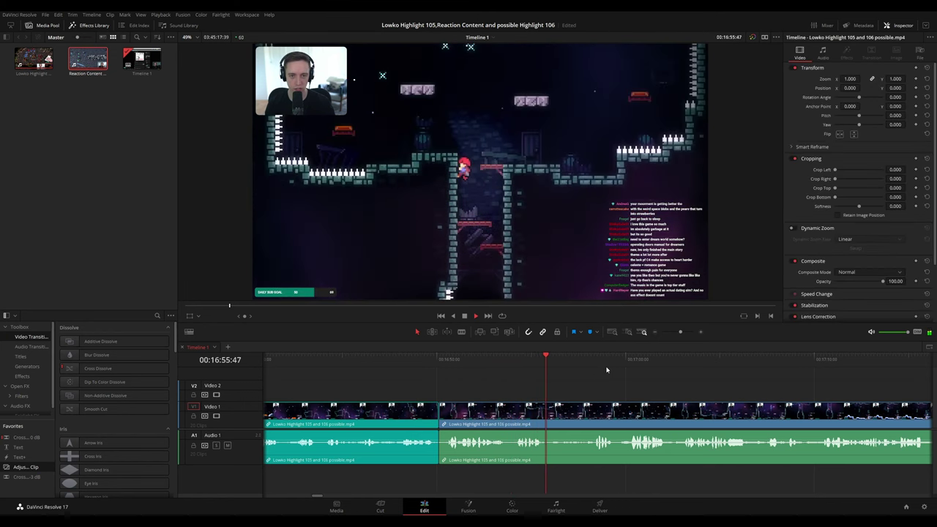
{"action": "left_click_drag", "start_coordinate": [673, 372], "coordinate": [587, 373]}
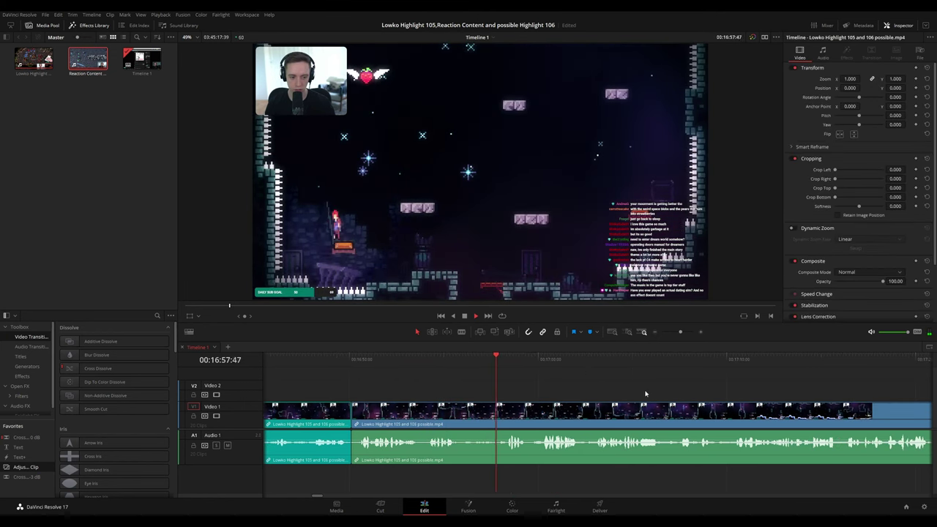
{"action": "scroll", "coordinate": [562, 382], "scroll_direction": "right", "scroll_amount": 3}
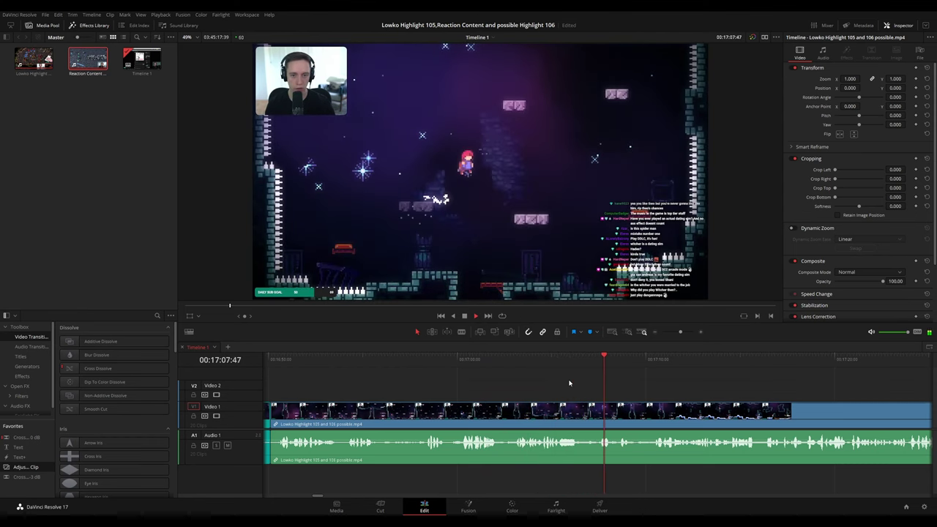
Review the gameplay footage and its waveform from about 00:17:07 to 00:17:40, looking for where the next section should be cut.
{"action": "left_click_drag", "start_coordinate": [662, 379], "coordinate": [545, 358]}
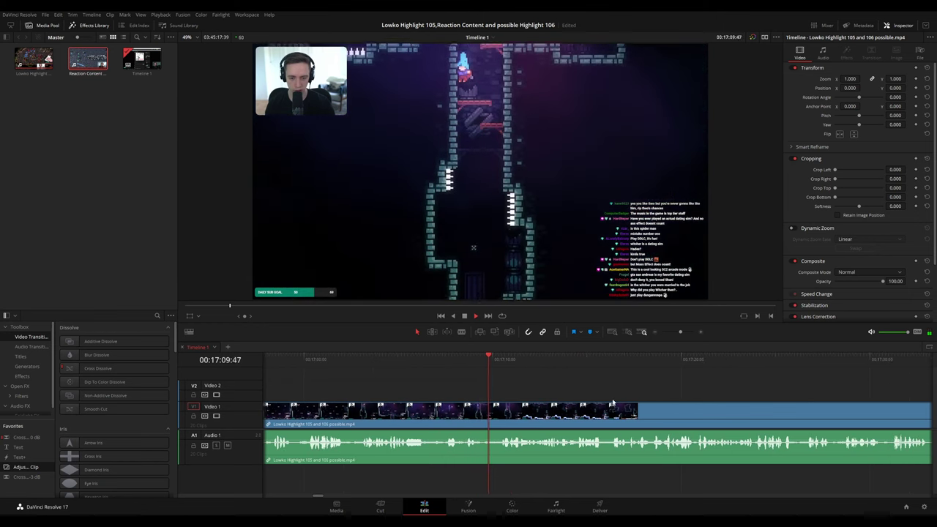
{"action": "scroll", "coordinate": [633, 390], "scroll_direction": "down", "scroll_amount": 3}
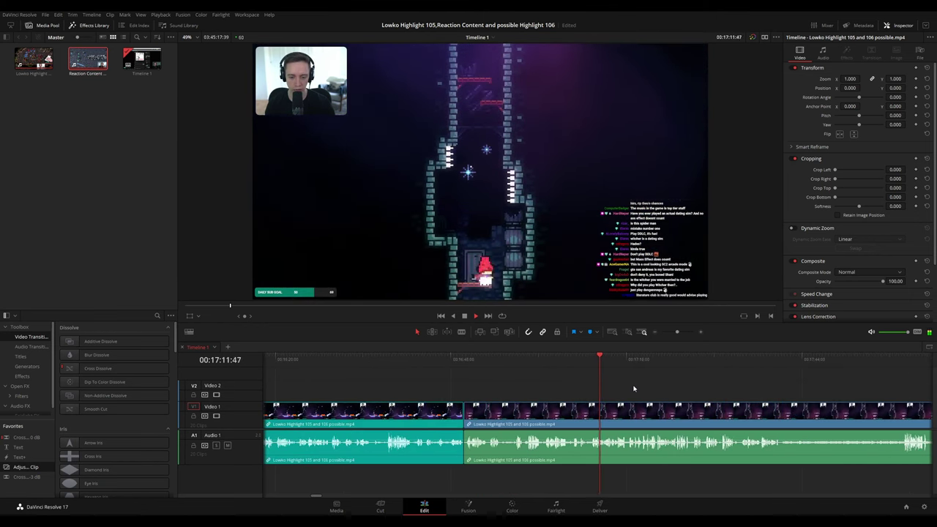
{"action": "left_click_drag", "start_coordinate": [629, 387], "coordinate": [527, 390]}
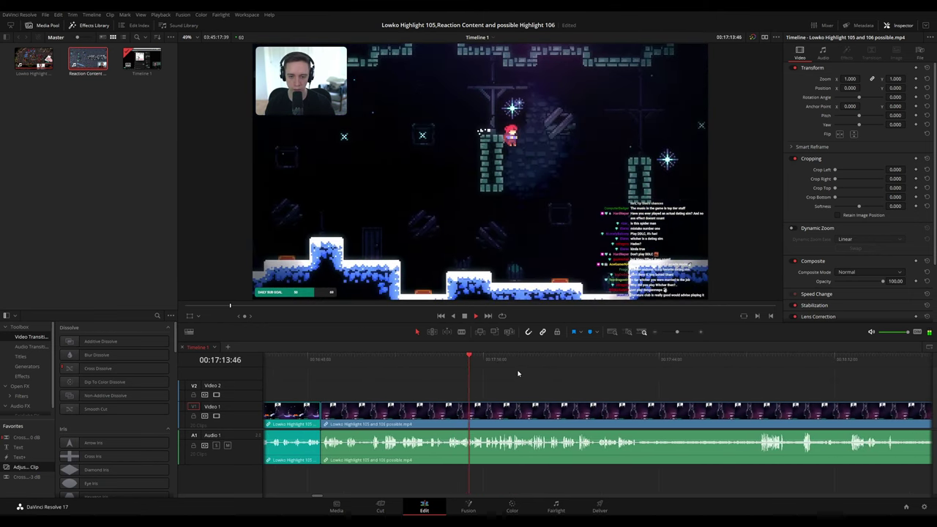
{"action": "scroll", "coordinate": [644, 395], "scroll_direction": "up", "scroll_amount": 3}
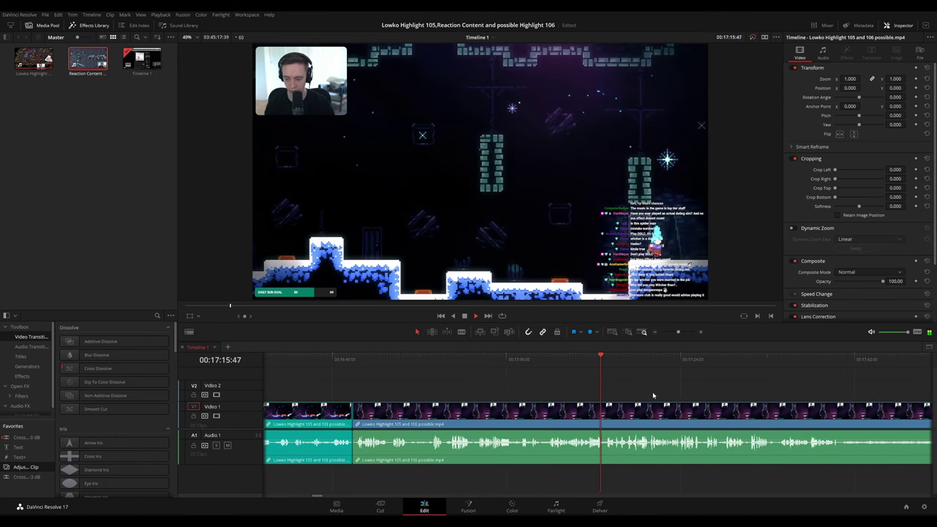
{"action": "left_click_drag", "start_coordinate": [651, 393], "coordinate": [504, 390]}
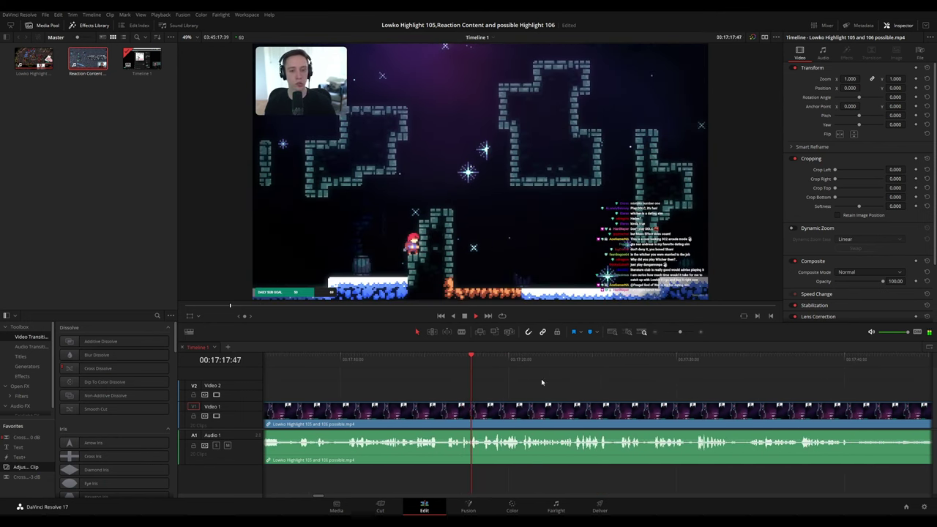
{"action": "left_click_drag", "start_coordinate": [588, 379], "coordinate": [526, 378]}
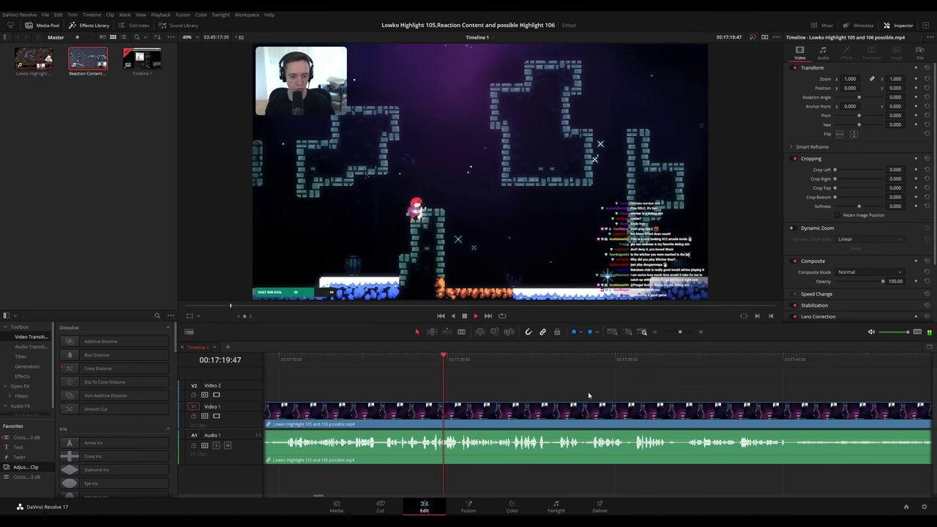
{"action": "scroll", "coordinate": [556, 386], "scroll_direction": "right", "scroll_amount": 2}
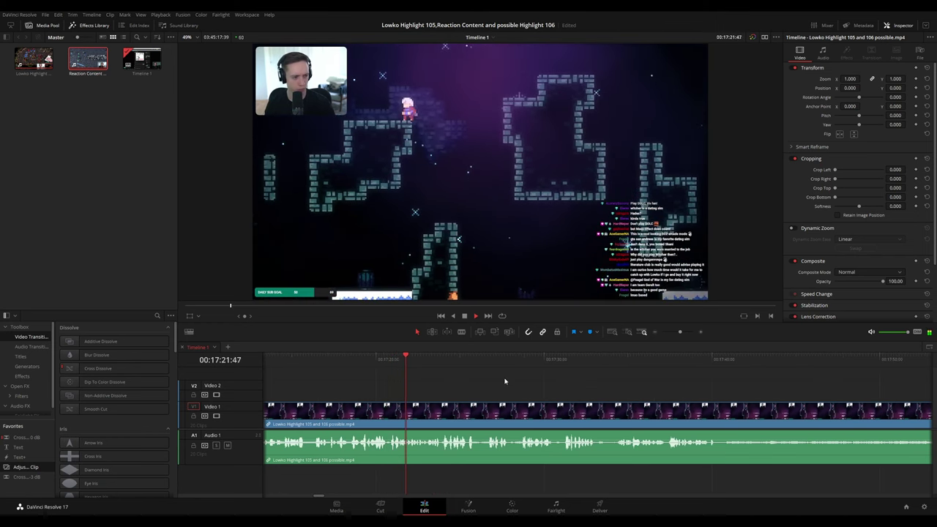
{"action": "scroll", "coordinate": [534, 383], "scroll_direction": "right", "scroll_amount": 1}
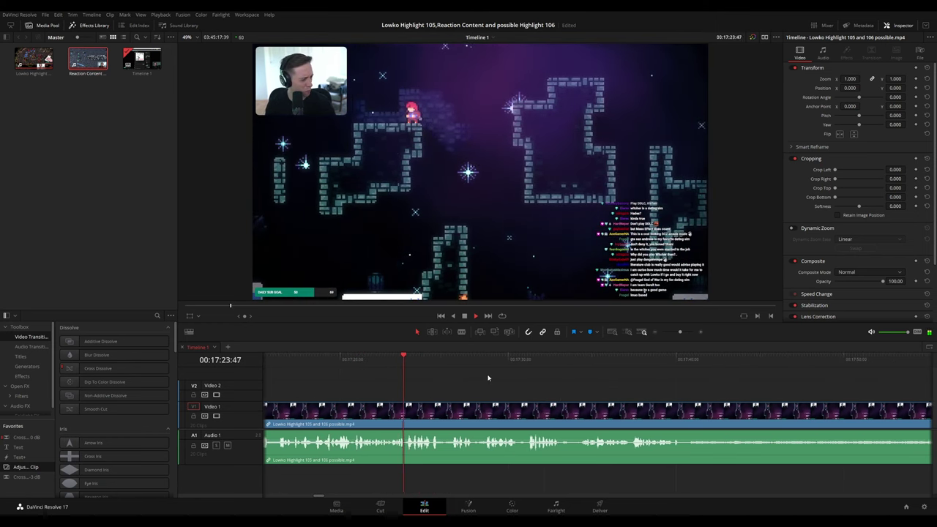
{"action": "scroll", "coordinate": [553, 386], "scroll_direction": "right", "scroll_amount": 1}
{"action": "scroll", "coordinate": [523, 385], "scroll_direction": "right", "scroll_amount": 1}
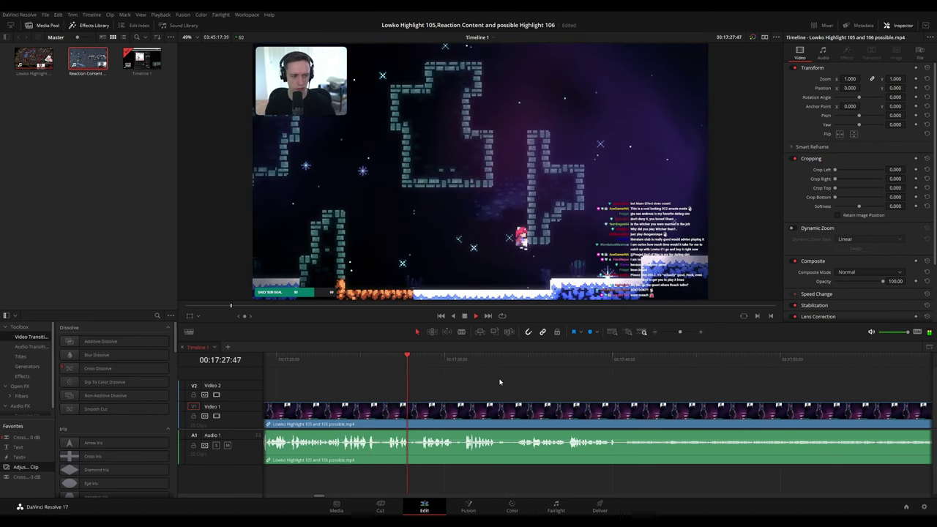
{"action": "scroll", "coordinate": [548, 388], "scroll_direction": "right", "scroll_amount": 1}
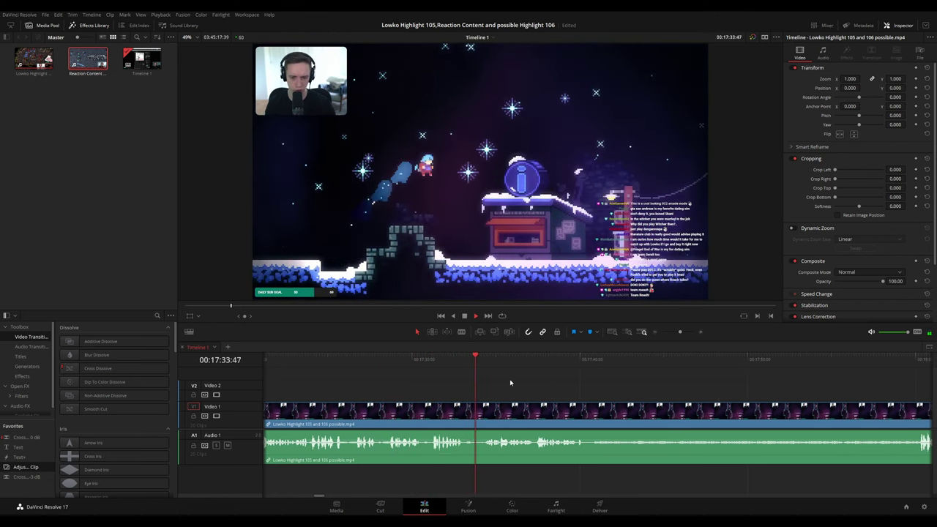
{"action": "left_click_drag", "start_coordinate": [582, 393], "coordinate": [542, 384]}
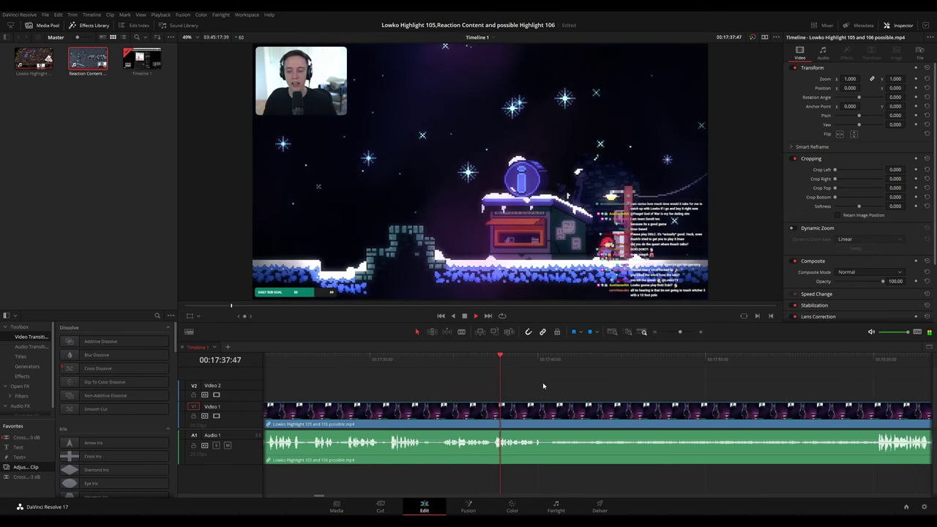
{"action": "left_click_drag", "start_coordinate": [554, 384], "coordinate": [523, 385]}
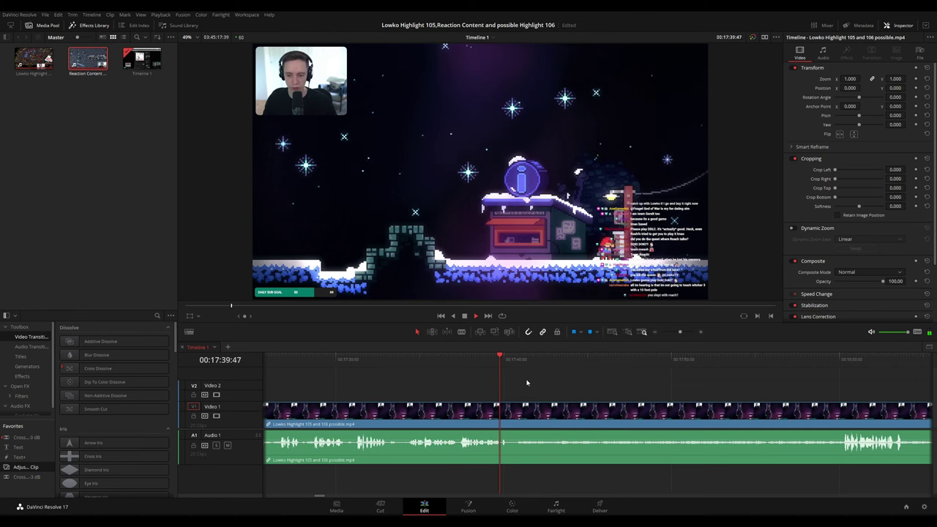
Cut out the sliver of footage starting at 00:17:40:24 with a ripple delete and resume playback.
{"action": "key", "text": "space"}
{"action": "scroll", "coordinate": [543, 381], "scroll_direction": "up", "scroll_amount": 3}
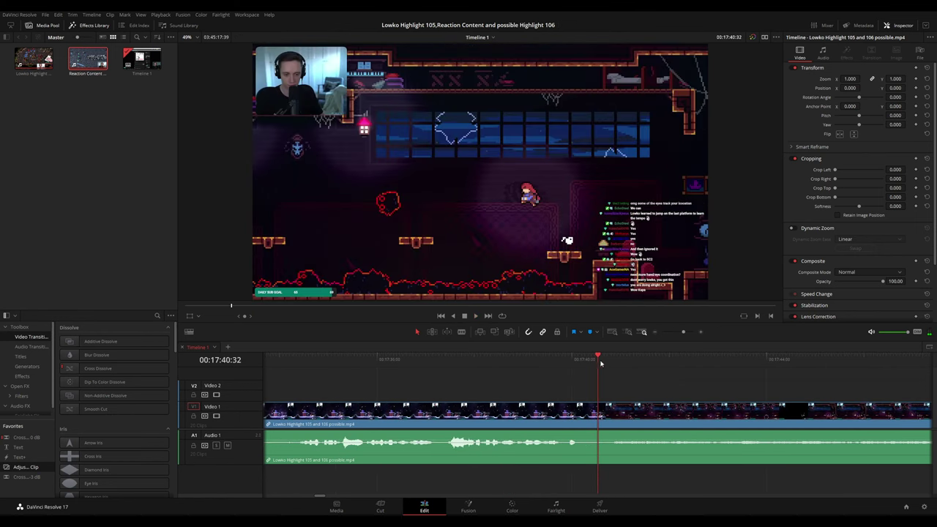
{"action": "left_click_drag", "start_coordinate": [598, 359], "coordinate": [591, 379]}
{"action": "key", "text": "ctrl+b"}
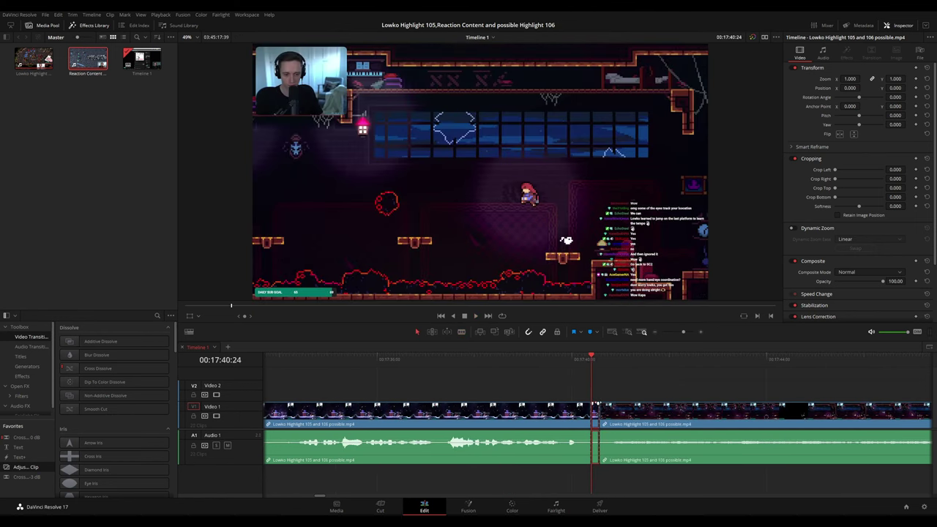
{"action": "key", "text": "space"}
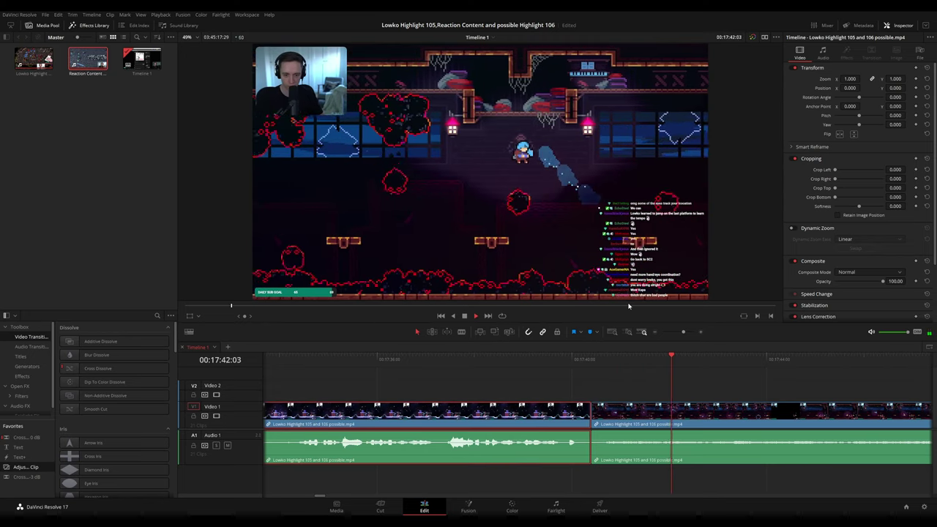
Review the gameplay footage on the timeline from 00:17:44 to about 00:18:15, skipping ahead through the quiet stretches.
{"action": "left_click", "coordinate": [770, 382]}
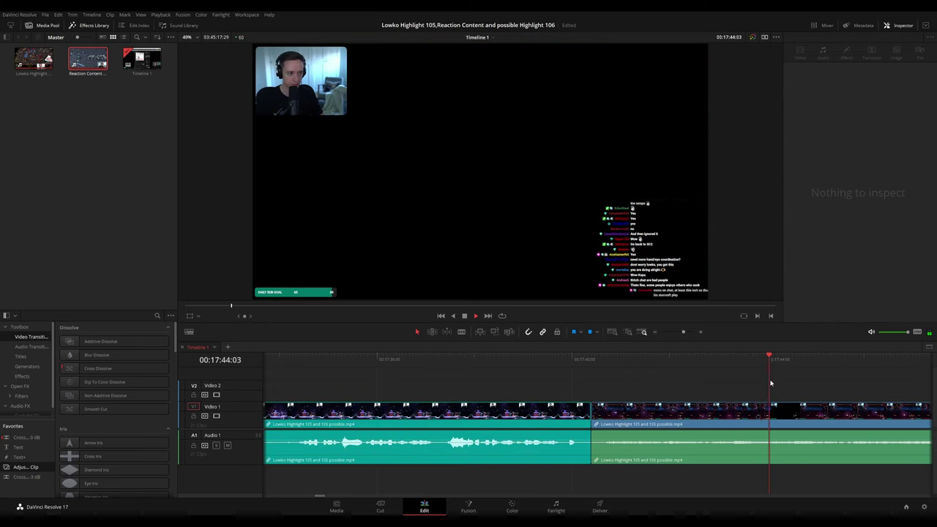
{"action": "key", "text": "shift+z"}
{"action": "key", "text": "ctrl+equal"}
{"action": "key", "text": "ctrl+equal"}
{"action": "key", "text": "ctrl+equal"}
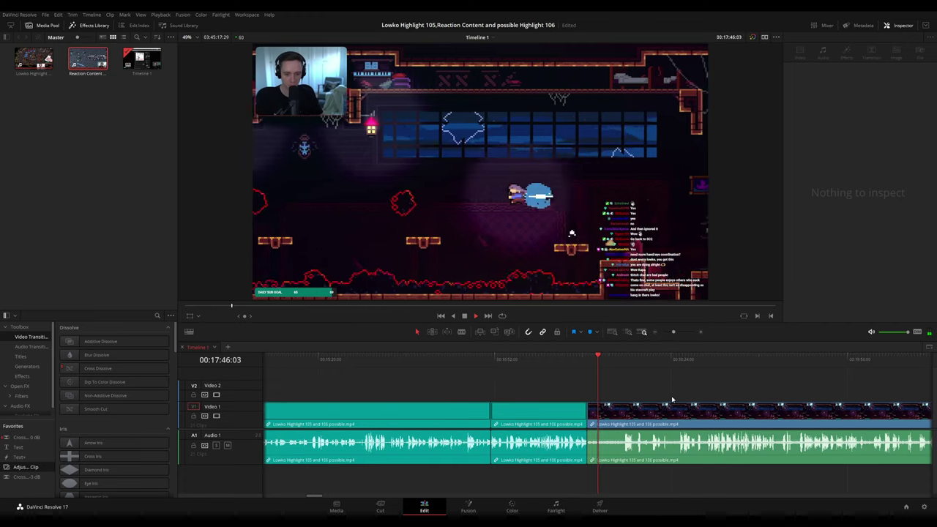
{"action": "left_click_drag", "start_coordinate": [673, 400], "coordinate": [570, 385]}
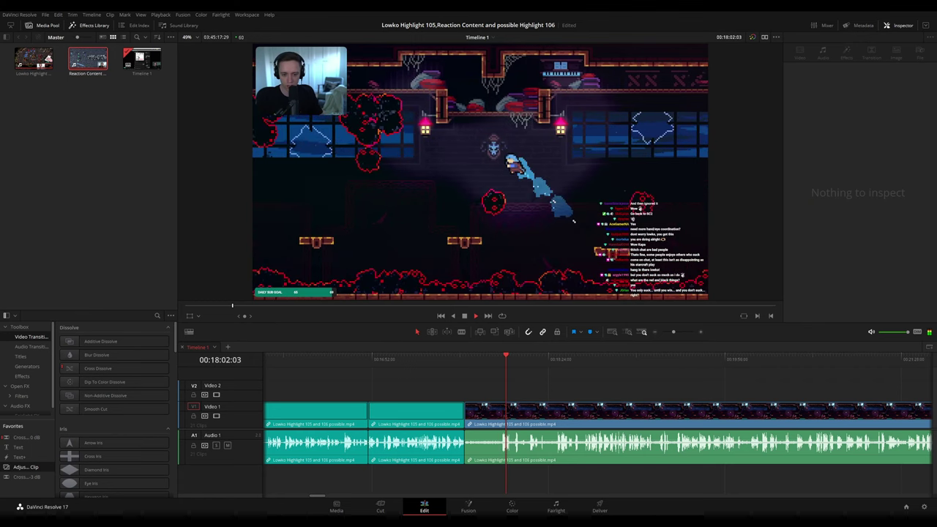
{"action": "left_click", "coordinate": [502, 362]}
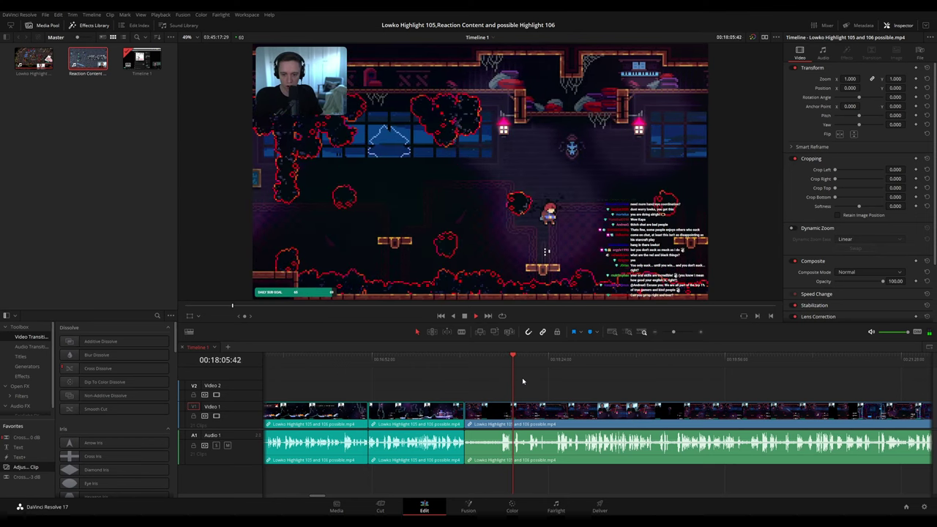
{"action": "scroll", "coordinate": [524, 388], "scroll_direction": "up", "scroll_amount": 5}
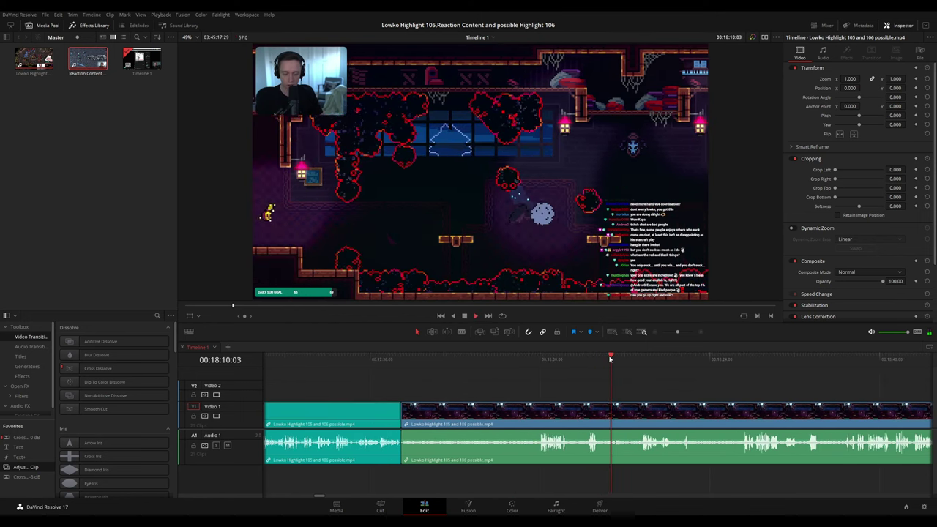
{"action": "left_click", "coordinate": [619, 359]}
{"action": "left_click", "coordinate": [639, 359]}
{"action": "left_click_drag", "start_coordinate": [727, 390], "coordinate": [527, 375]}
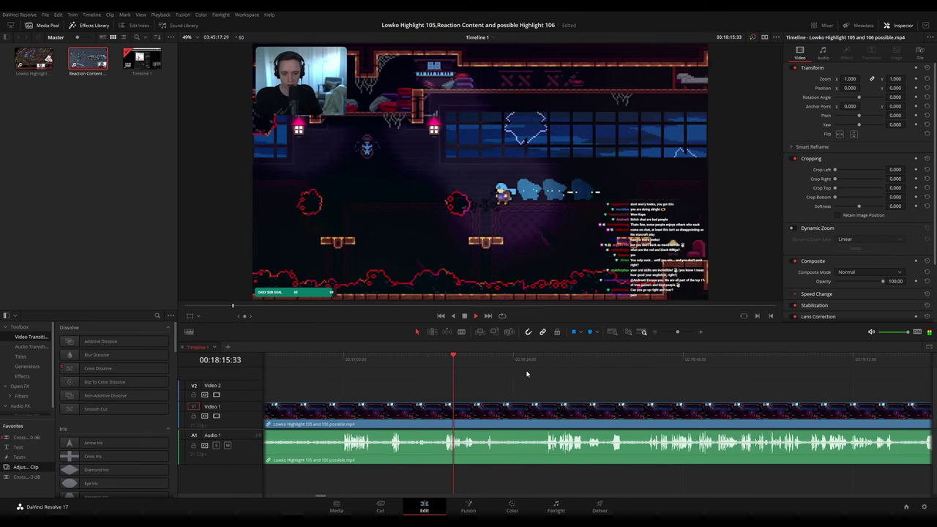
Examine the gameplay footage between about 00:18:17 and 00:18:52 for talking and reaction moments.
{"action": "left_click", "coordinate": [482, 359]}
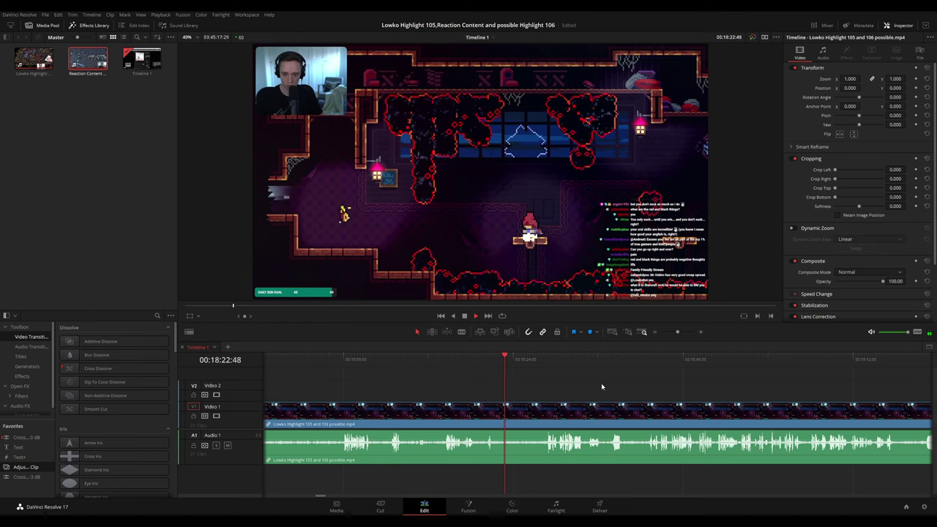
{"action": "scroll", "coordinate": [490, 377], "scroll_direction": "right", "scroll_amount": 2}
{"action": "left_click_drag", "start_coordinate": [466, 361], "coordinate": [481, 362]}
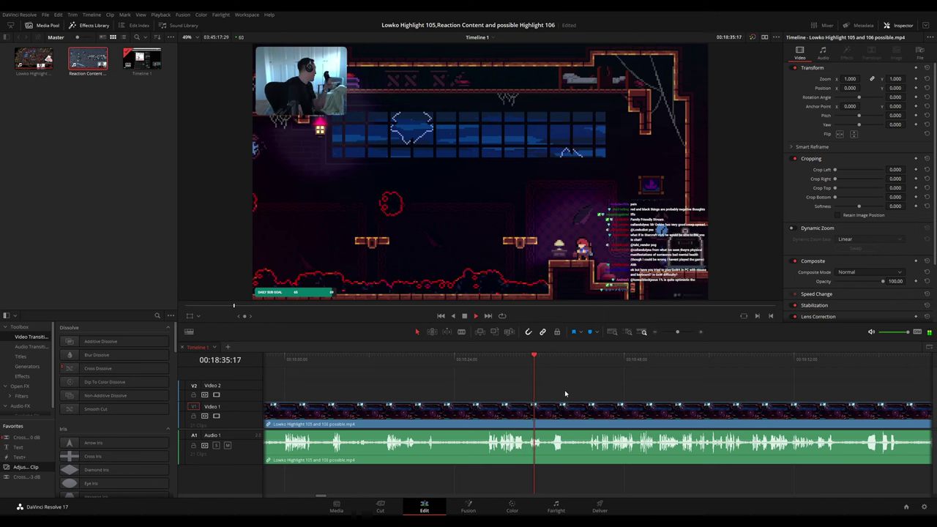
{"action": "scroll", "coordinate": [565, 393], "scroll_direction": "up", "scroll_amount": 1}
{"action": "left_click", "coordinate": [621, 359]}
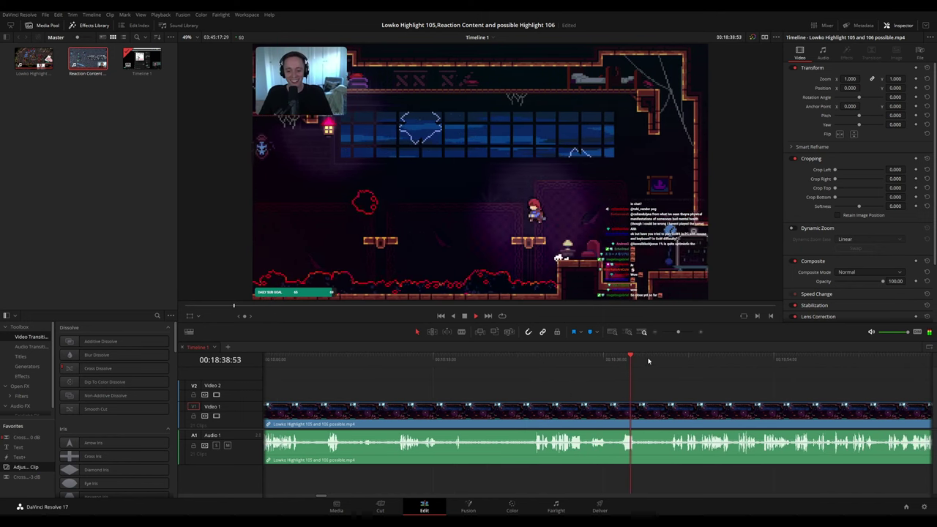
{"action": "left_click", "coordinate": [672, 358]}
{"action": "scroll", "coordinate": [722, 398], "scroll_direction": "right", "scroll_amount": 1}
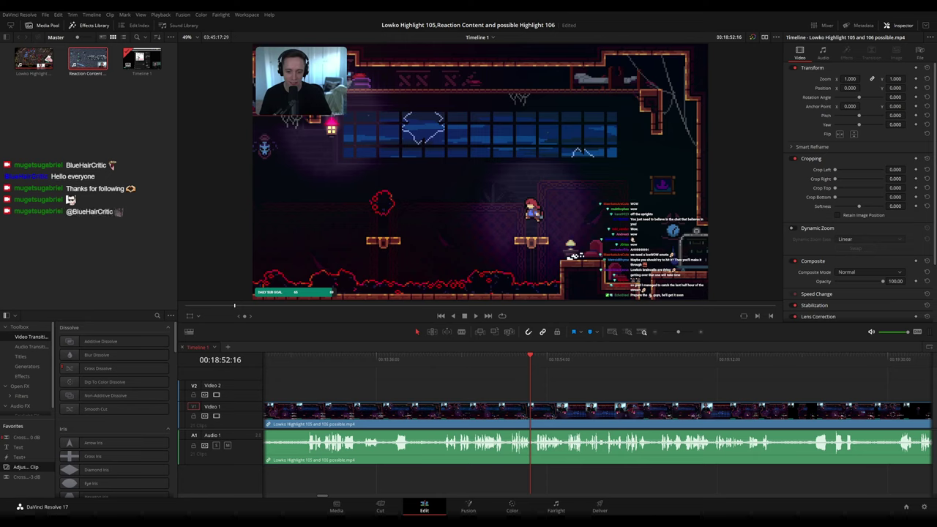
Replay the footage around 00:18:52 and 00:19:04, and continue reviewing up to about 00:19:36.
{"action": "left_click_drag", "start_coordinate": [523, 358], "coordinate": [512, 357]}
{"action": "key", "text": "space"}
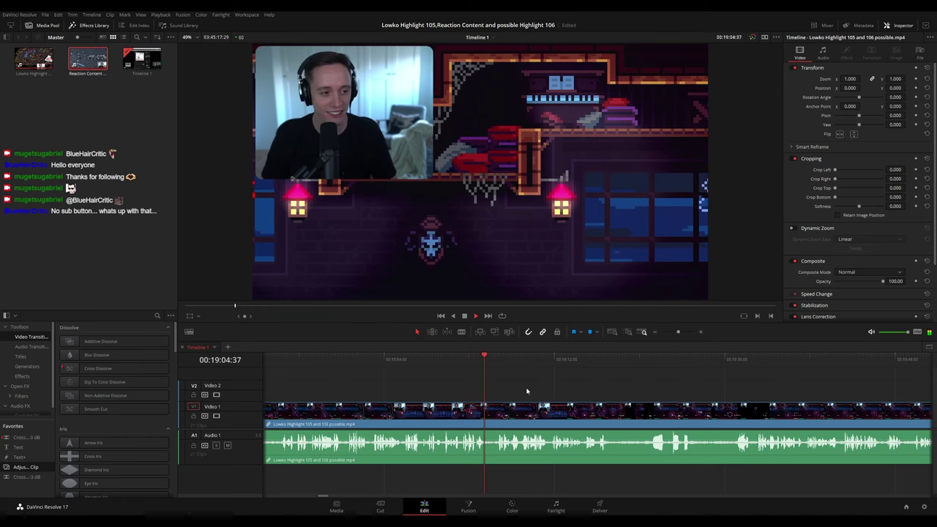
{"action": "key", "text": "space"}
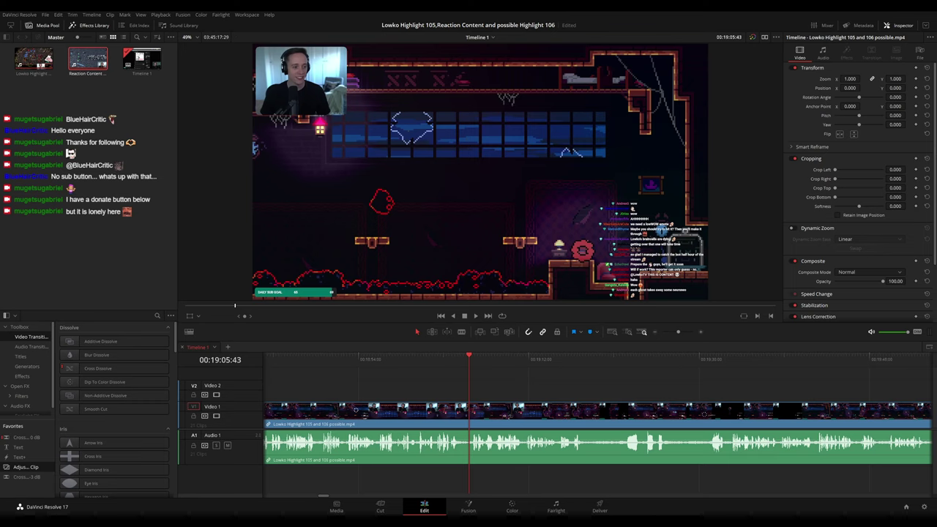
{"action": "left_click_drag", "start_coordinate": [469, 358], "coordinate": [449, 358]}
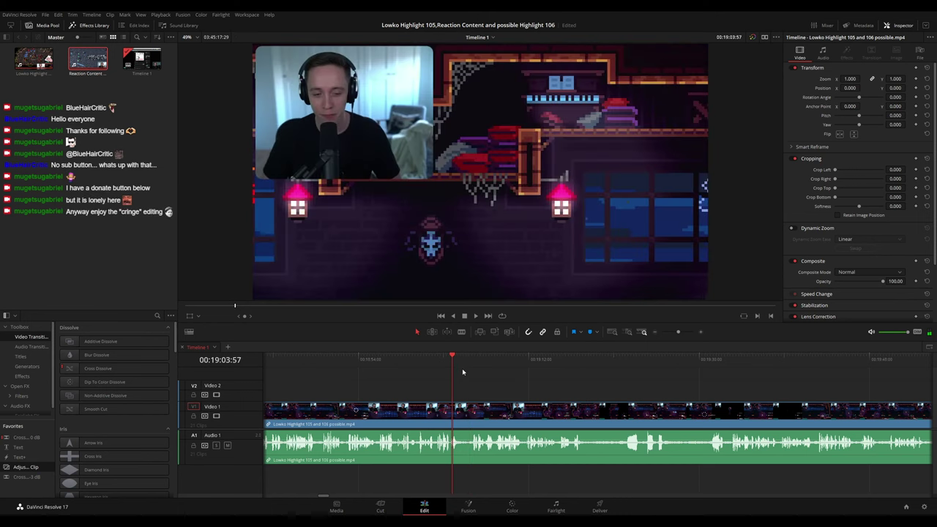
{"action": "scroll", "coordinate": [518, 381], "scroll_direction": "right", "scroll_amount": 1}
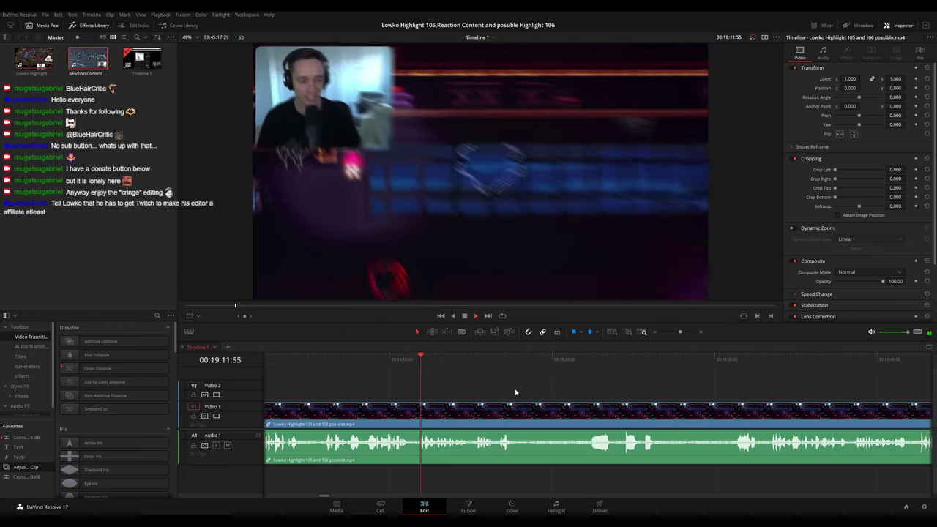
{"action": "left_click", "coordinate": [374, 374]}
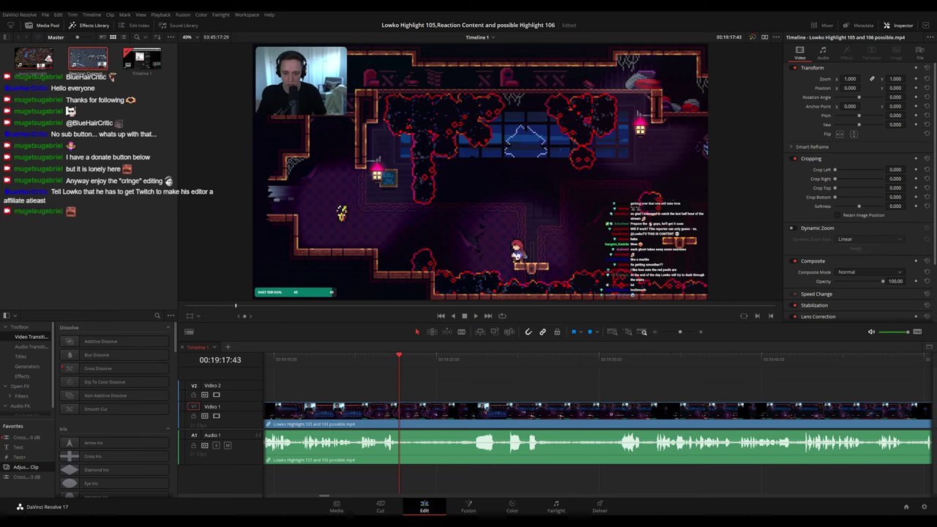
{"action": "key", "text": "space"}
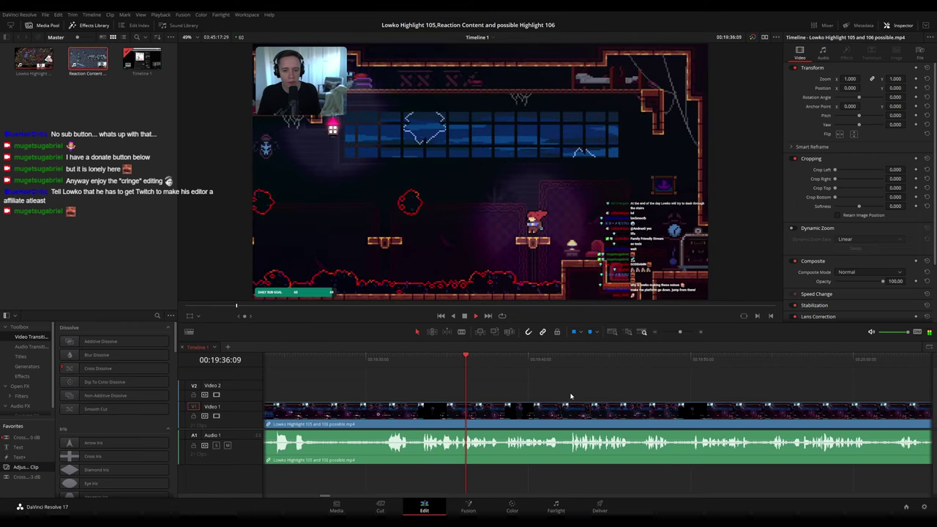
Look over the clip layout of the whole timeline, and return to reviewing the gameplay footage around 00:19:42.
{"action": "scroll", "coordinate": [615, 396], "scroll_direction": "down", "scroll_amount": 5}
{"action": "scroll", "coordinate": [607, 397], "scroll_direction": "down", "scroll_amount": 3}
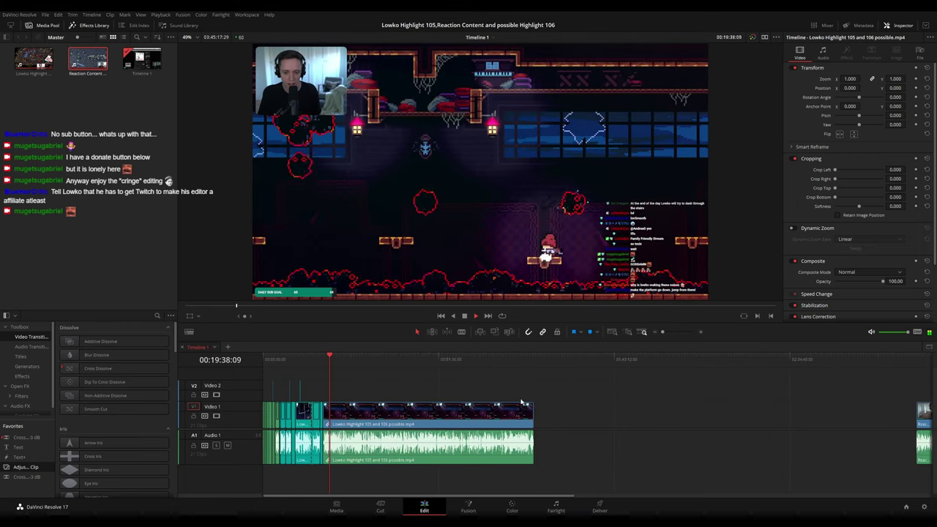
{"action": "scroll", "coordinate": [571, 403], "scroll_direction": "down", "scroll_amount": 3}
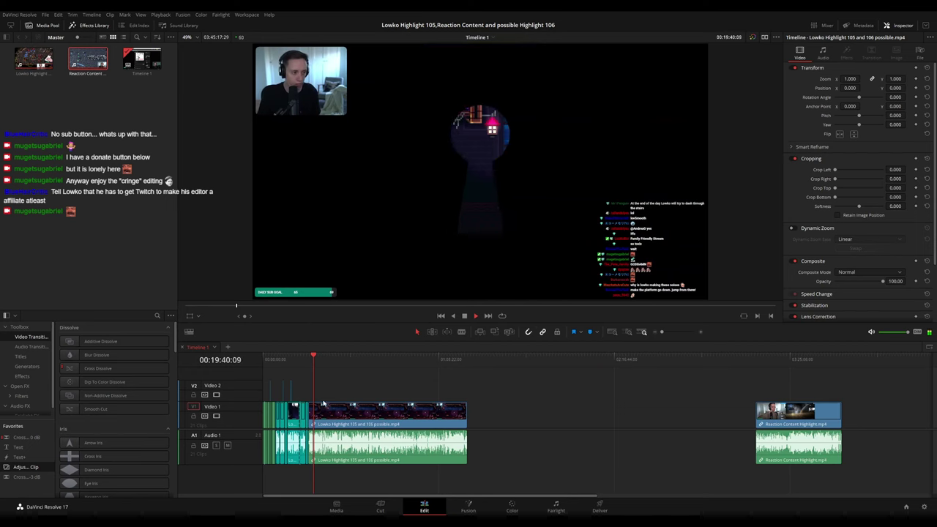
{"action": "scroll", "coordinate": [702, 417], "scroll_direction": "up", "scroll_amount": 6}
{"action": "scroll", "coordinate": [660, 415], "scroll_direction": "up", "scroll_amount": 3}
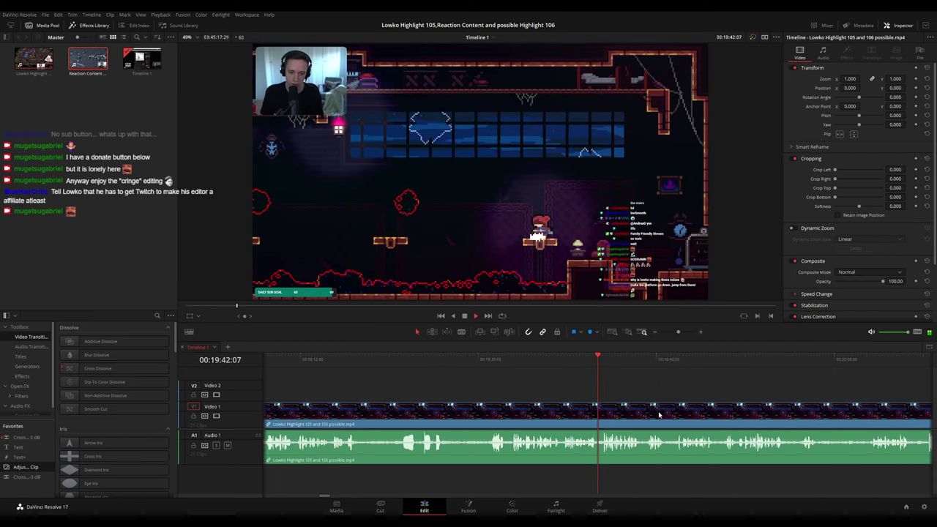
{"action": "scroll", "coordinate": [556, 392], "scroll_direction": "right", "scroll_amount": 1}
{"action": "key", "text": "space"}
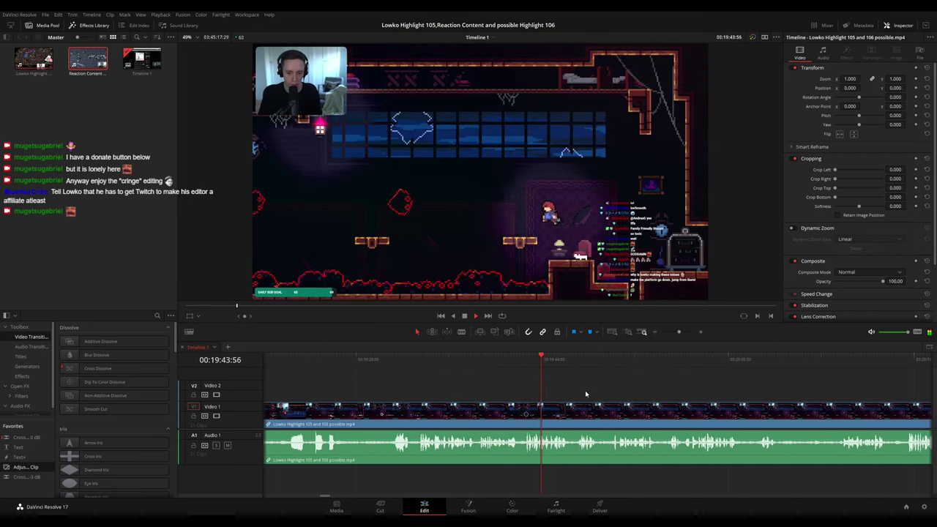
{"action": "scroll", "coordinate": [585, 393], "scroll_direction": "right", "scroll_amount": 1}
{"action": "scroll", "coordinate": [568, 408], "scroll_direction": "up", "scroll_amount": 2}
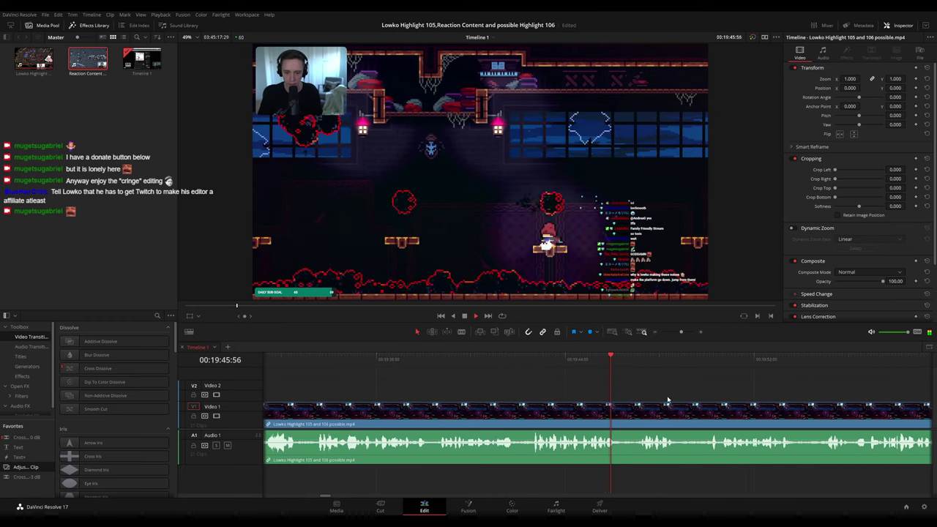
Review the gameplay footage from about 00:19:46 to 00:21:15 for a moment to emphasize with a zoom.
{"action": "left_click_drag", "start_coordinate": [668, 400], "coordinate": [503, 389]}
{"action": "scroll", "coordinate": [500, 392], "scroll_direction": "right", "scroll_amount": 1}
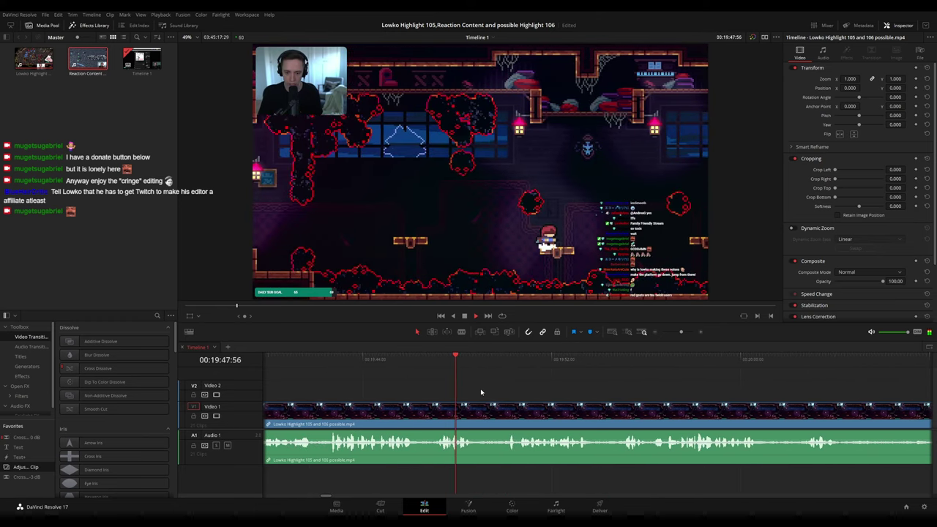
{"action": "scroll", "coordinate": [461, 377], "scroll_direction": "right", "scroll_amount": 1}
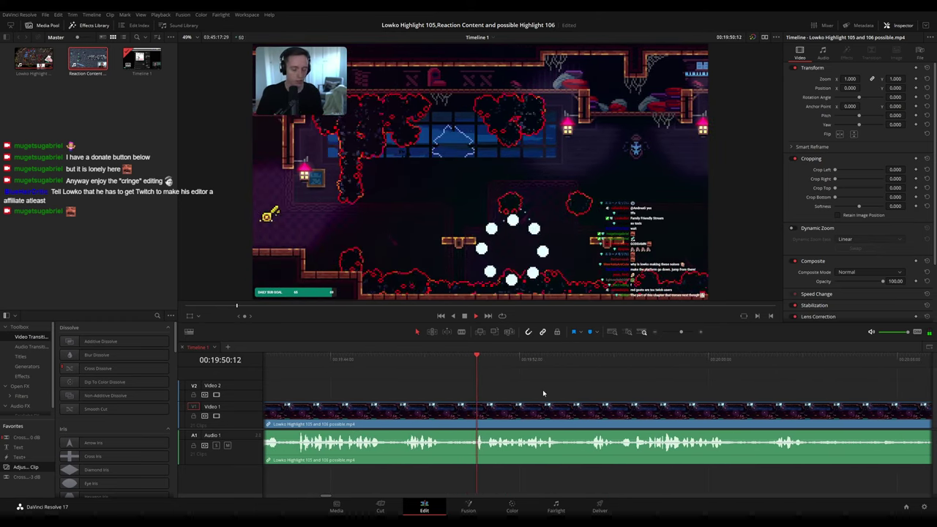
{"action": "scroll", "coordinate": [555, 388], "scroll_direction": "right", "scroll_amount": 2}
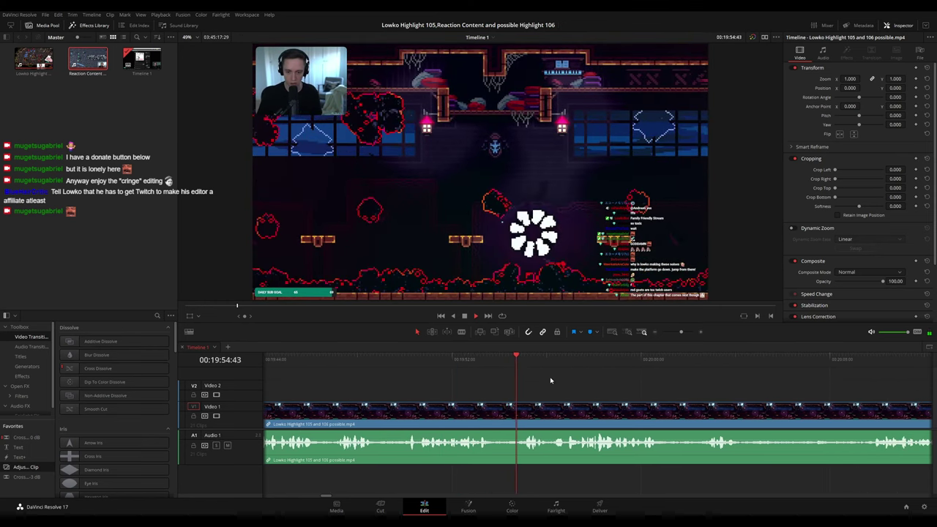
{"action": "scroll", "coordinate": [545, 385], "scroll_direction": "right", "scroll_amount": 3}
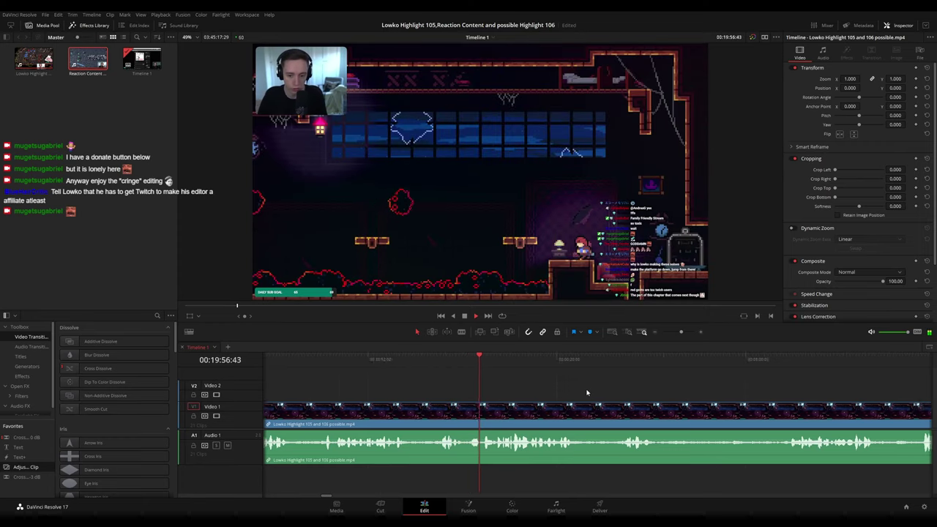
{"action": "scroll", "coordinate": [578, 391], "scroll_direction": "right", "scroll_amount": 2}
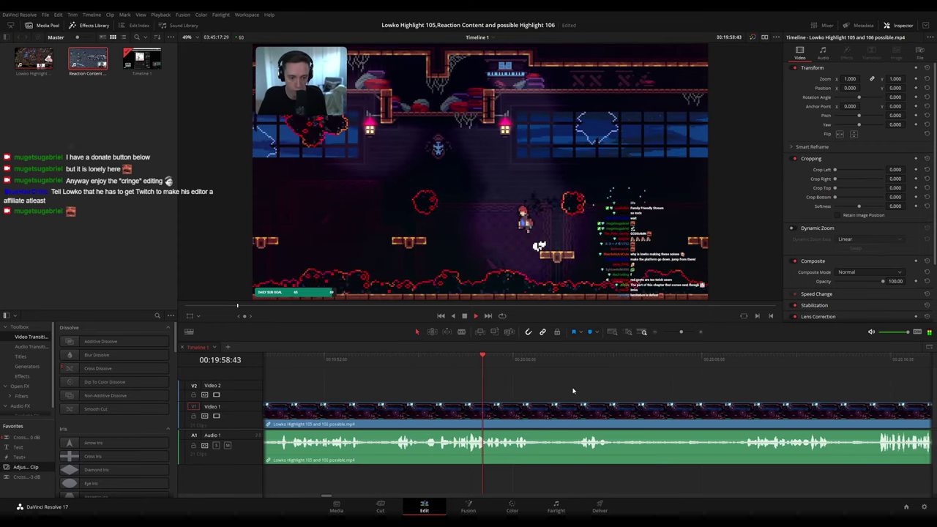
{"action": "scroll", "coordinate": [544, 384], "scroll_direction": "right", "scroll_amount": 2}
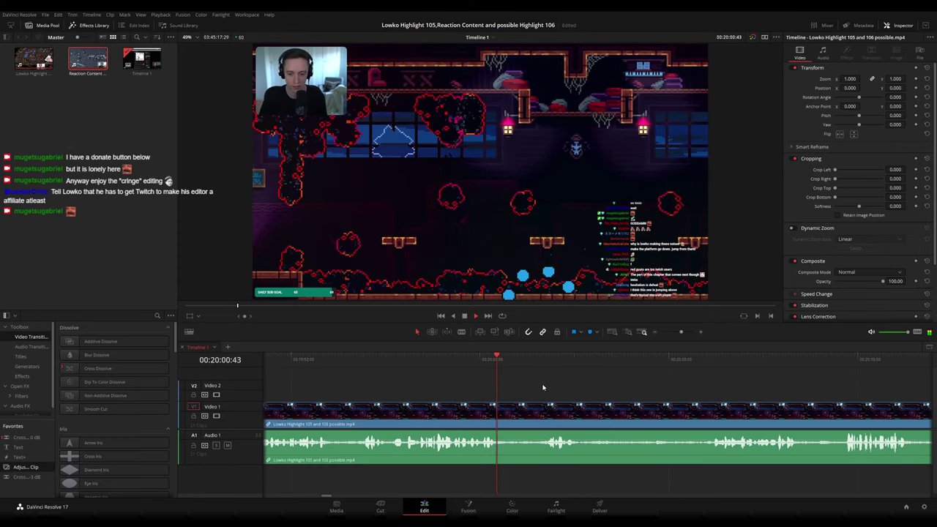
{"action": "scroll", "coordinate": [533, 395], "scroll_direction": "right", "scroll_amount": 3}
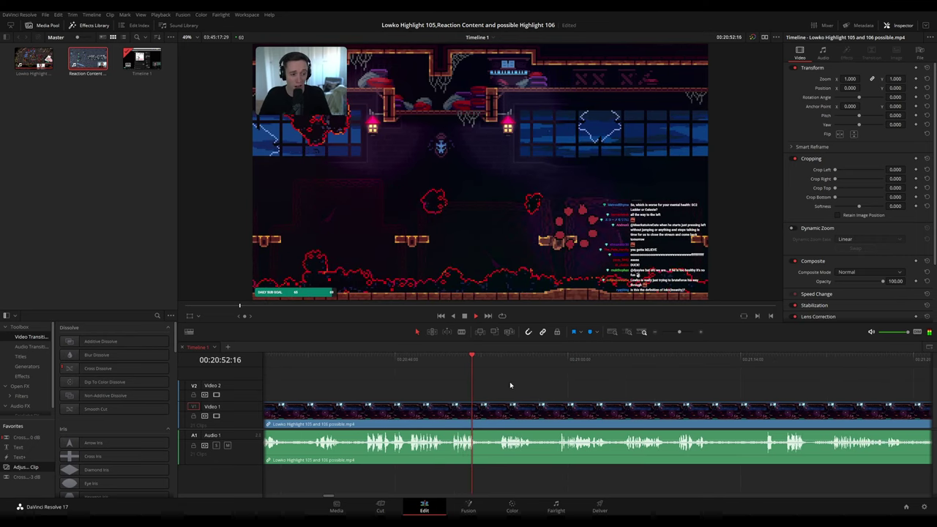
{"action": "left_click", "coordinate": [488, 361]}
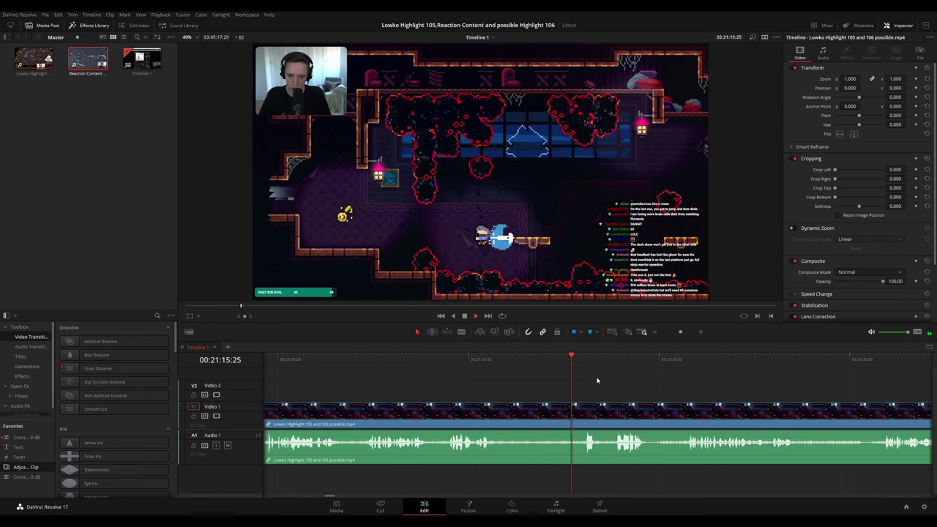
Add an adjustment clip on Video 2 at 00:21:14:43 and set its zoom to 1.600 and position to X 285, Y 409.
{"action": "left_click", "coordinate": [547, 364]}
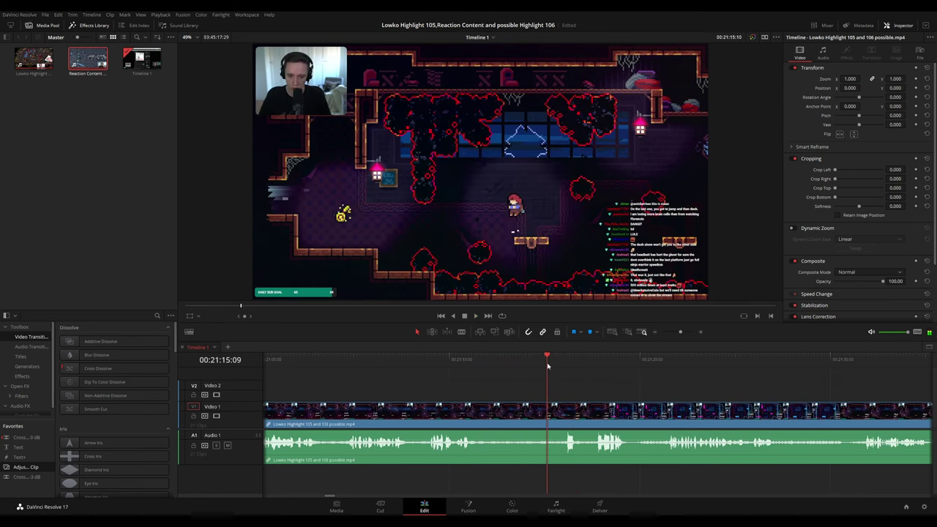
{"action": "left_click_drag", "start_coordinate": [544, 364], "coordinate": [540, 366]}
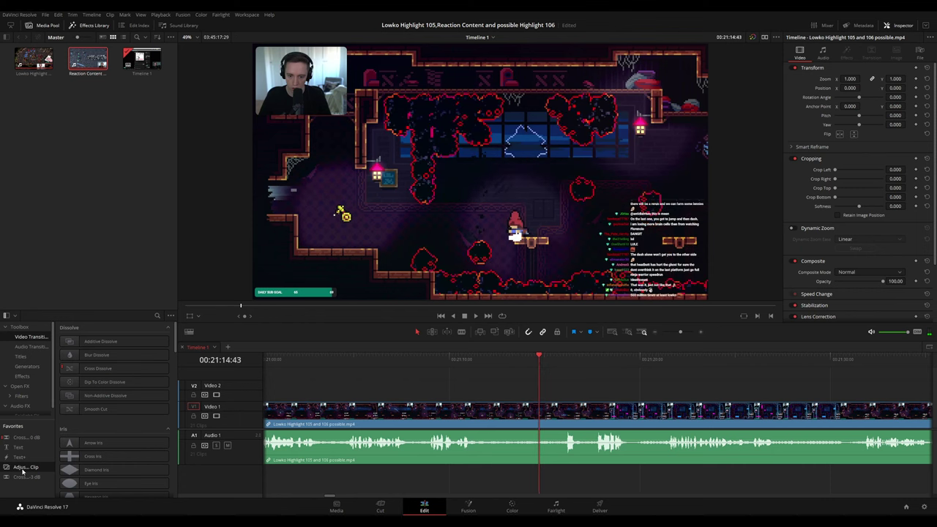
{"action": "left_click_drag", "start_coordinate": [23, 472], "coordinate": [518, 388]}
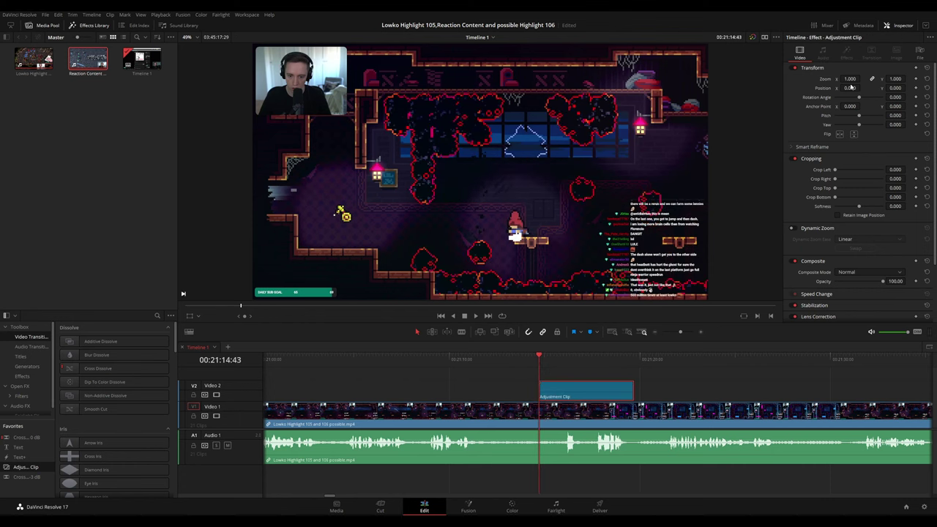
{"action": "left_click_drag", "start_coordinate": [849, 79], "coordinate": [907, 88]}
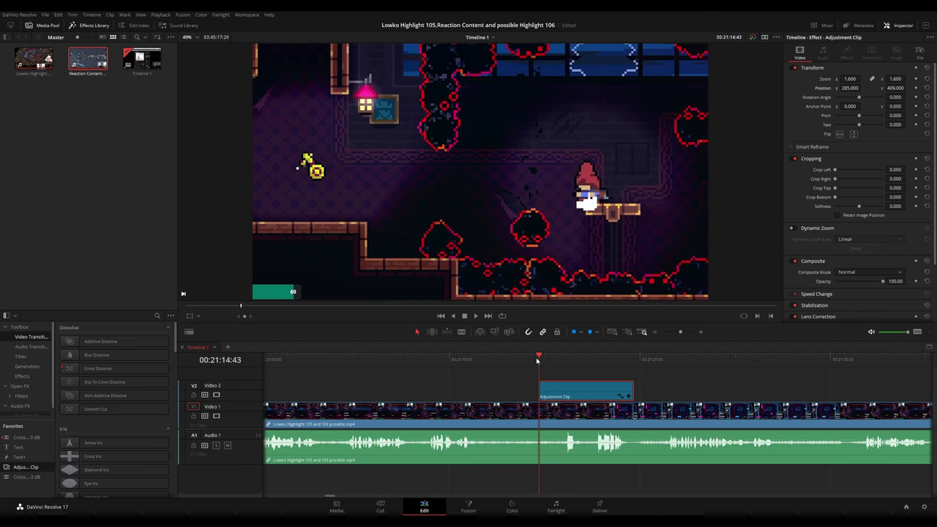
Trim the end of the adjustment clip to 00:21:16:46 and play on past it.
{"action": "key", "text": "space"}
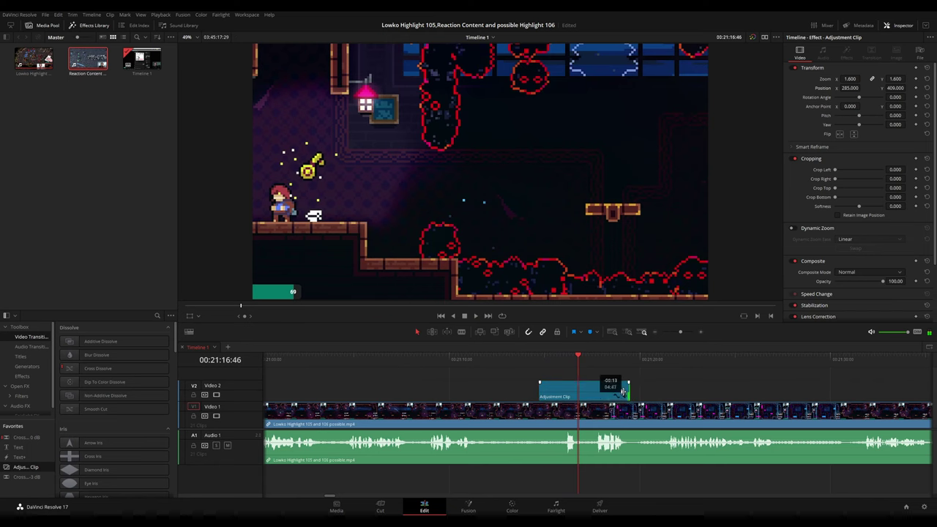
{"action": "left_click_drag", "start_coordinate": [622, 392], "coordinate": [577, 392]}
{"action": "key", "text": "space"}
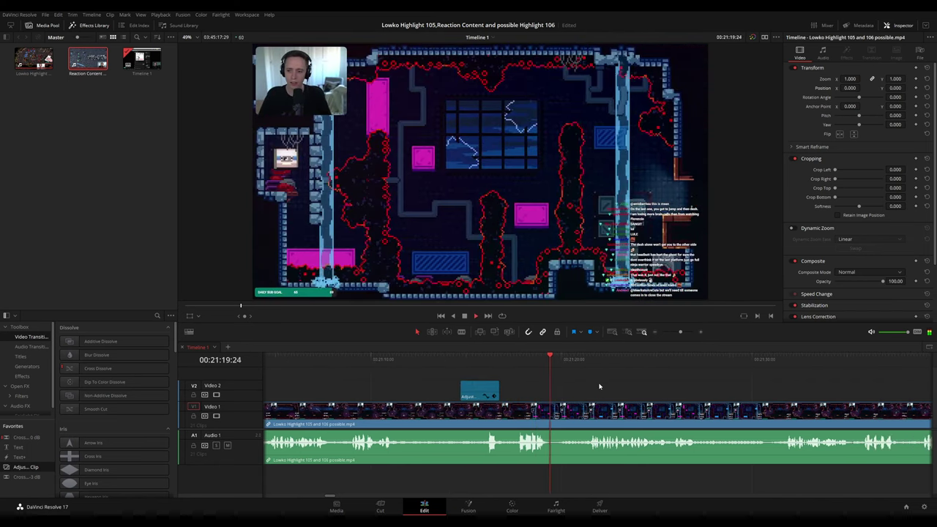
Cut the gameplay clip at 00:21:19:33 and a few frames after it, ripple-delete the short piece between the cuts, and play on.
{"action": "scroll", "coordinate": [587, 395], "scroll_direction": "up", "scroll_amount": 6}
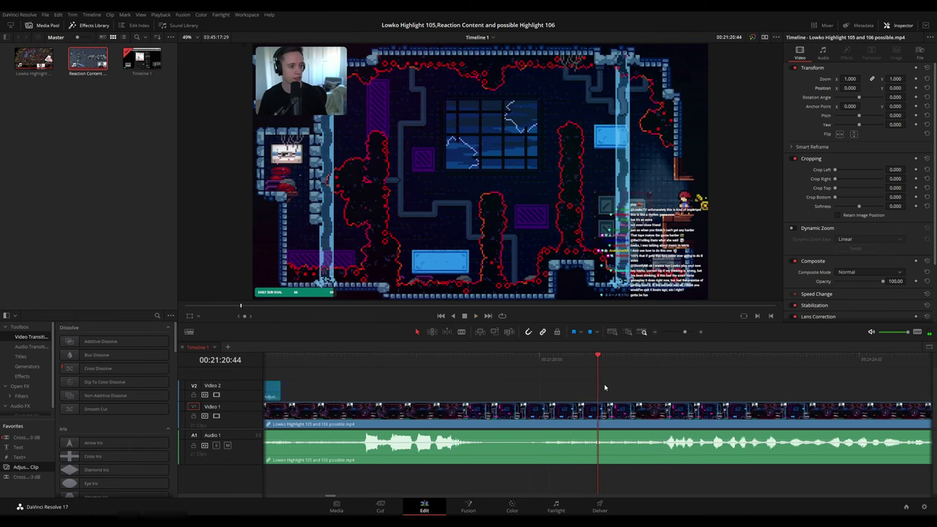
{"action": "left_click_drag", "start_coordinate": [442, 358], "coordinate": [488, 399]}
{"action": "key", "text": "b"}
{"action": "left_click", "coordinate": [488, 410]}
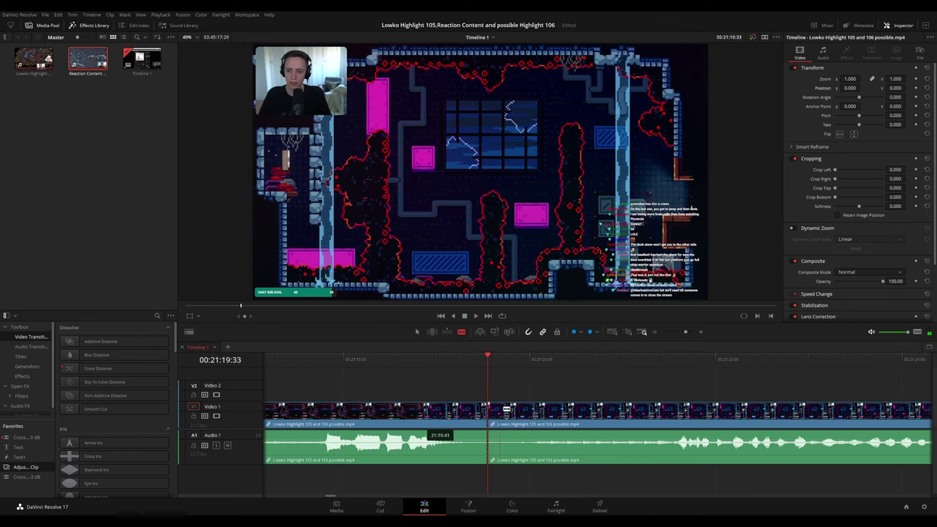
{"action": "left_click", "coordinate": [507, 410]}
{"action": "key", "text": "a"}
{"action": "key", "text": "Delete"}
{"action": "key", "text": "space"}
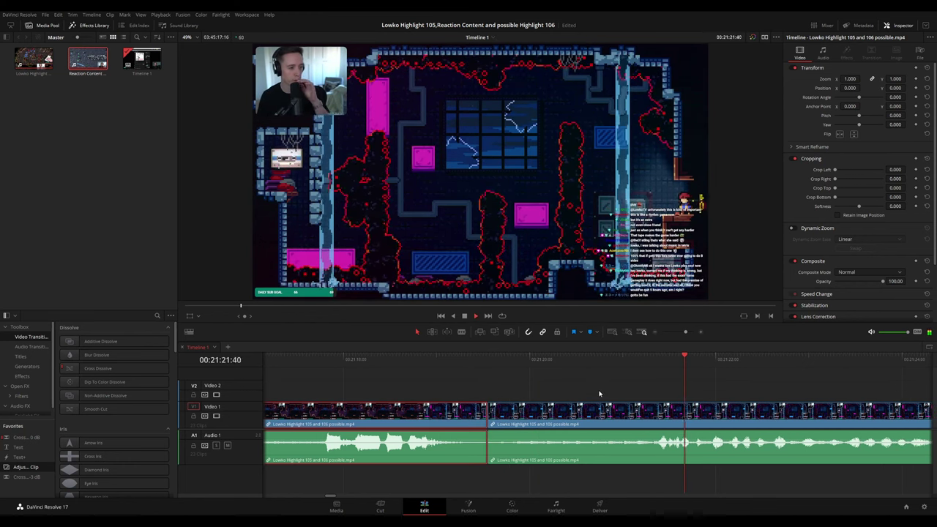
Review the gameplay footage from about 00:21:21 to 00:21:49 for a quiet stretch to cut out.
{"action": "left_click", "coordinate": [710, 390]}
{"action": "scroll", "coordinate": [729, 380], "scroll_direction": "down", "scroll_amount": 5}
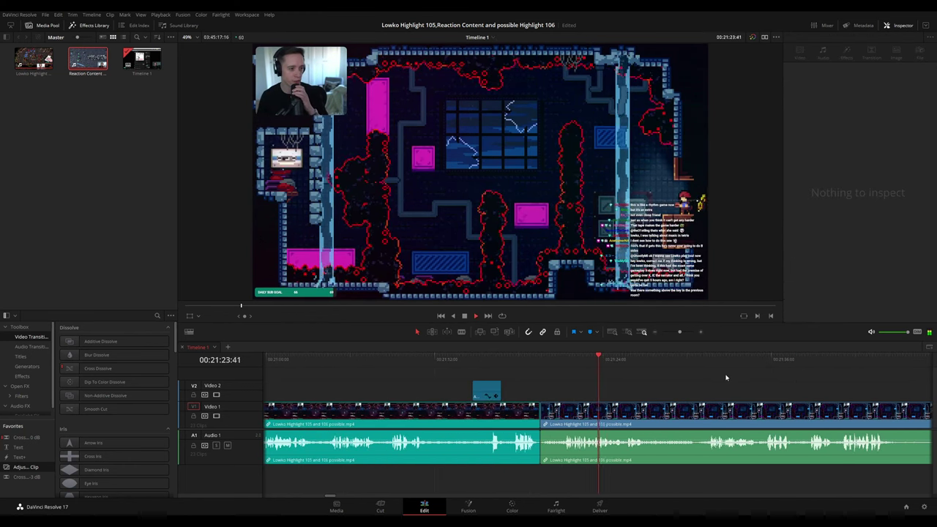
{"action": "left_click_drag", "start_coordinate": [700, 395], "coordinate": [506, 378]}
{"action": "key", "text": "space"}
{"action": "key", "text": "space"}
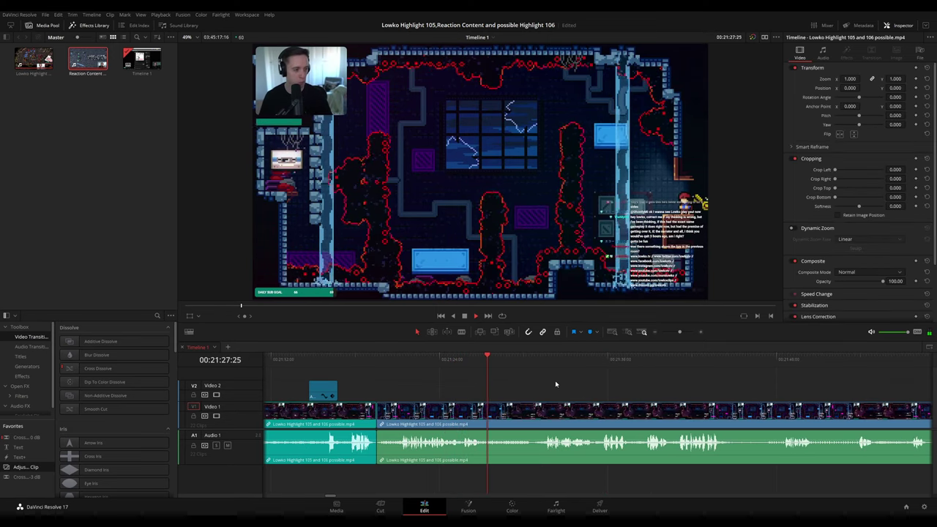
{"action": "scroll", "coordinate": [503, 376], "scroll_direction": "right", "scroll_amount": 2}
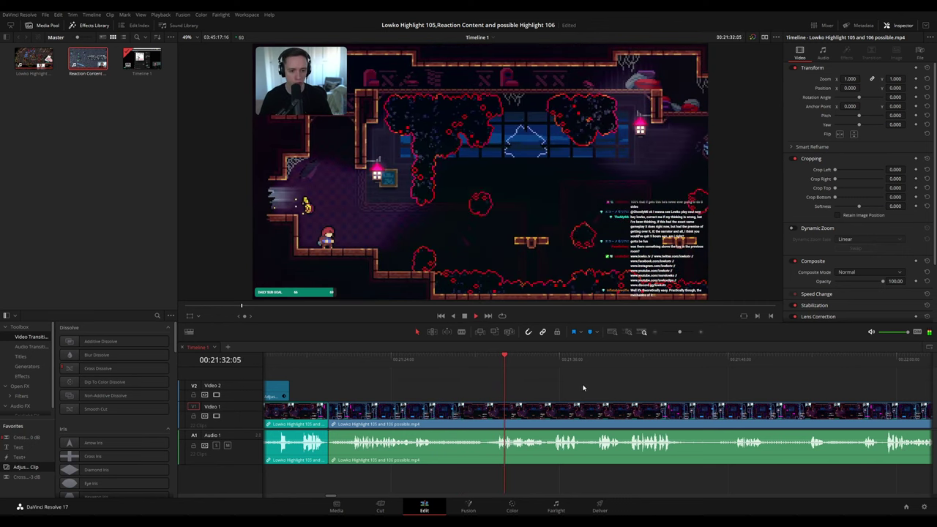
{"action": "scroll", "coordinate": [601, 386], "scroll_direction": "right", "scroll_amount": 3}
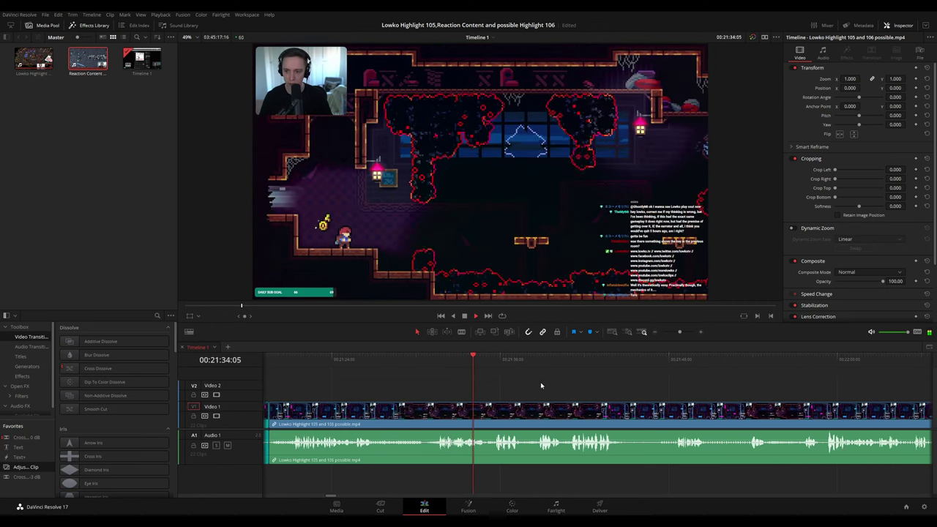
{"action": "scroll", "coordinate": [555, 385], "scroll_direction": "right", "scroll_amount": 2}
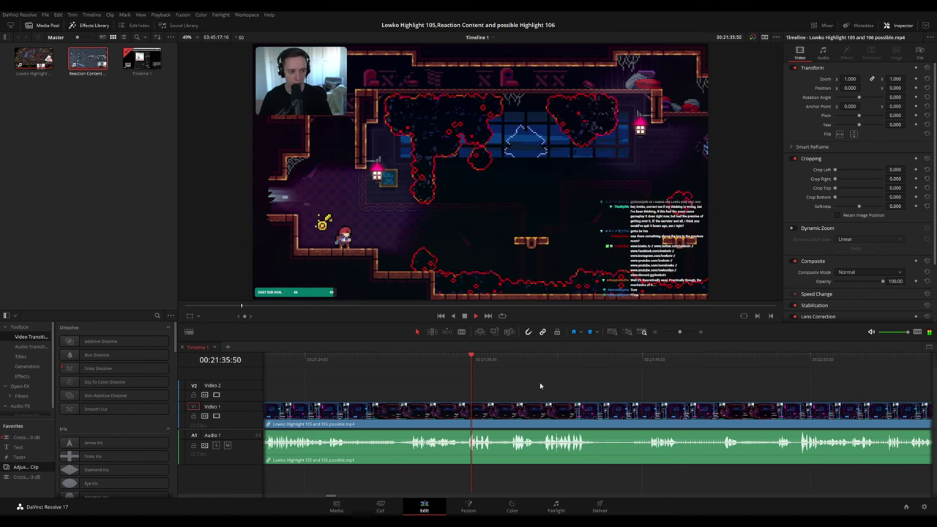
{"action": "scroll", "coordinate": [578, 390], "scroll_direction": "up", "scroll_amount": 1}
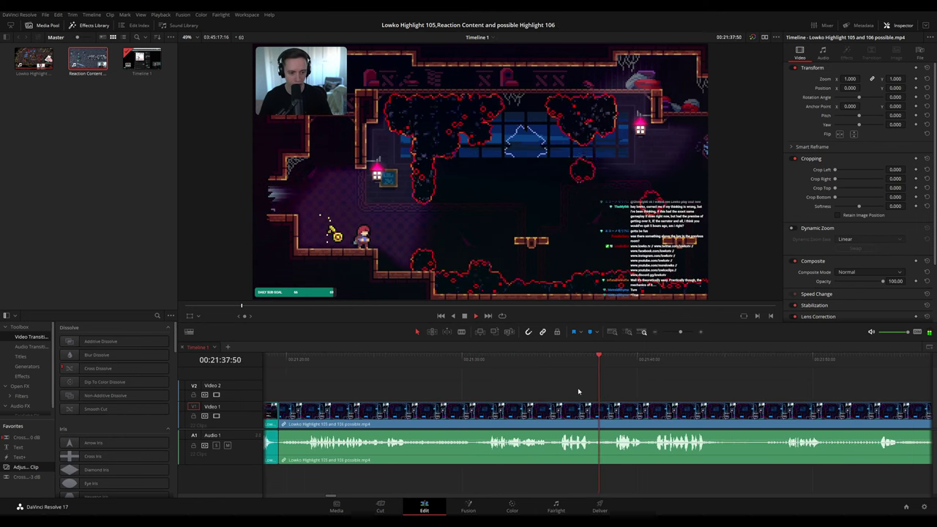
{"action": "left_click_drag", "start_coordinate": [662, 394], "coordinate": [524, 387]}
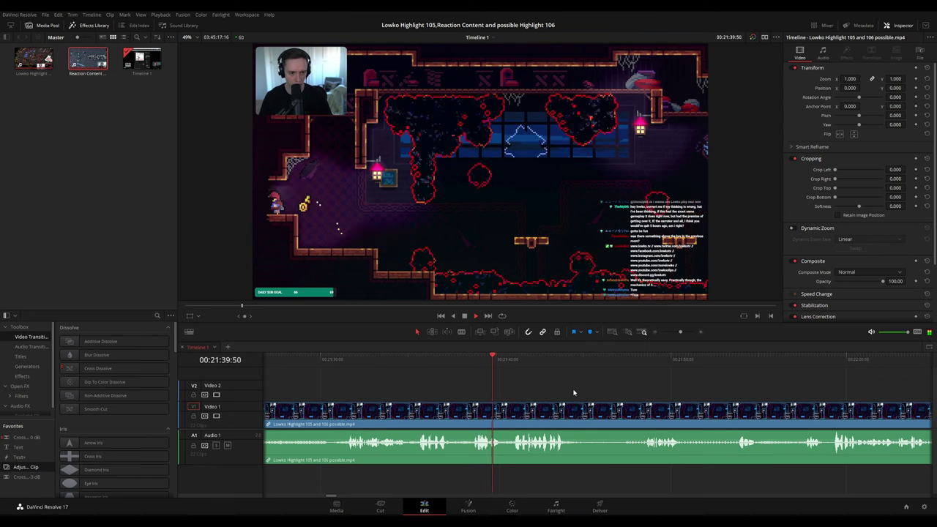
{"action": "scroll", "coordinate": [560, 388], "scroll_direction": "right", "scroll_amount": 2}
{"action": "scroll", "coordinate": [579, 390], "scroll_direction": "right", "scroll_amount": 2}
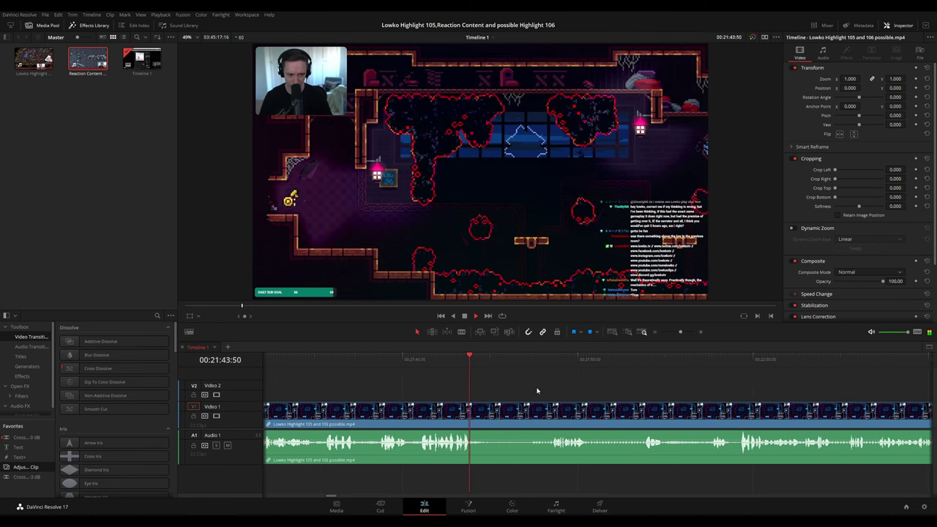
{"action": "scroll", "coordinate": [537, 389], "scroll_direction": "right", "scroll_amount": 2}
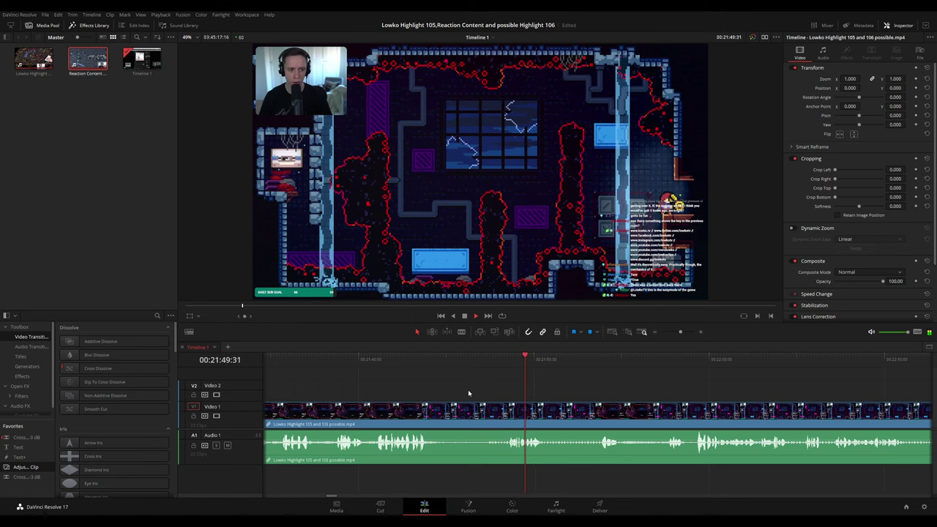
Cut the gameplay clip at 00:21:45:14 and about two seconds after it, and ripple-delete the piece between the cuts.
{"action": "left_click_drag", "start_coordinate": [441, 359], "coordinate": [449, 360]}
{"action": "left_click", "coordinate": [449, 411]}
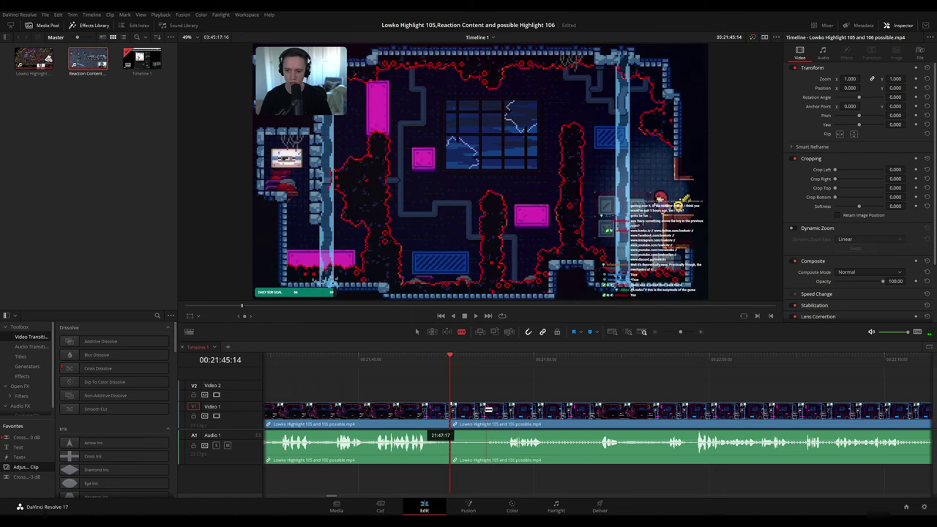
{"action": "left_click", "coordinate": [483, 411]}
{"action": "key", "text": "a"}
{"action": "left_click", "coordinate": [476, 413]}
{"action": "key", "text": "Delete"}
{"action": "key", "text": "space"}
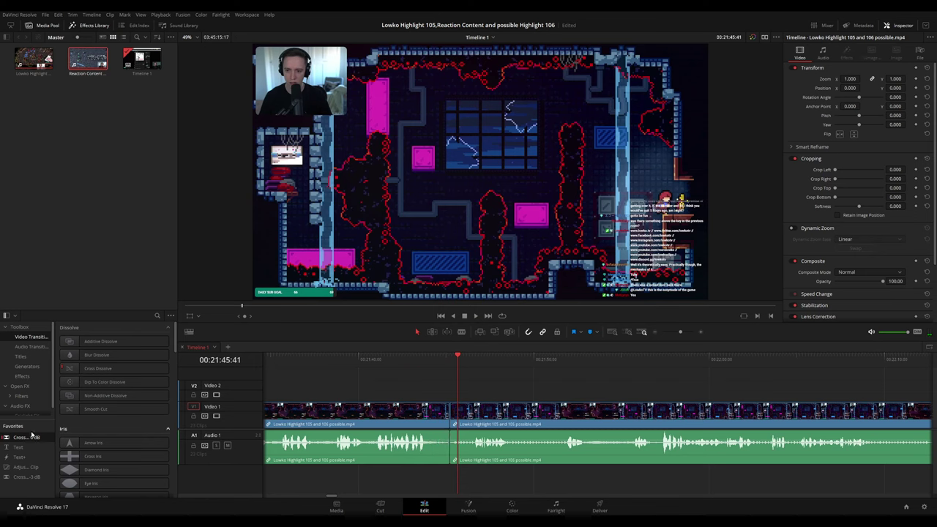
Add a 0 dB cross fade on Audio 1 at the 00:21:45:14 cut and play through it.
{"action": "left_click_drag", "start_coordinate": [32, 435], "coordinate": [366, 416]}
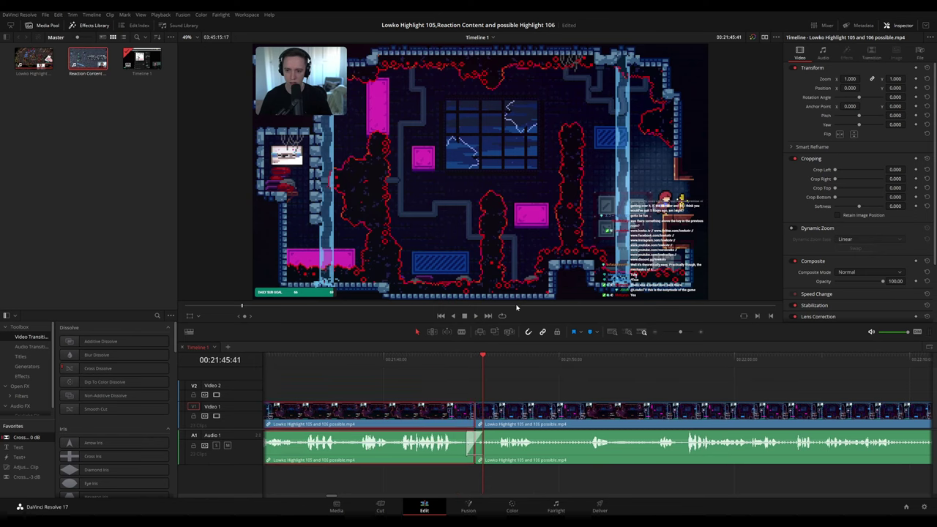
{"action": "key", "text": "space"}
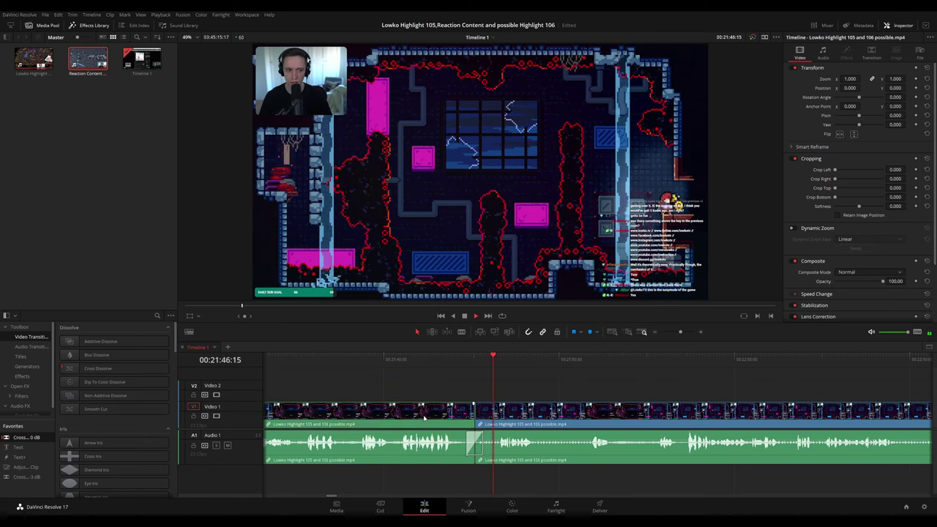
{"action": "left_click", "coordinate": [651, 383]}
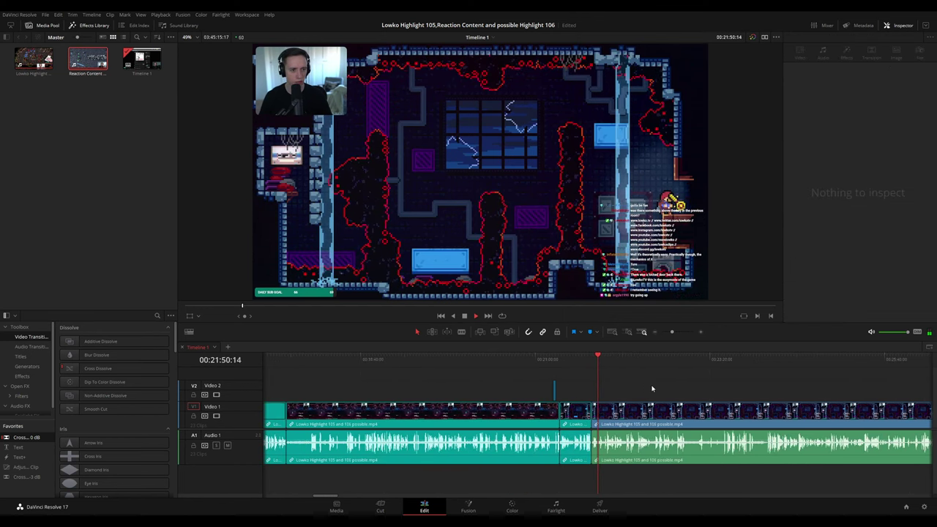
Review the gameplay footage from about 00:21:50 to 00:22:14 for the next stretch to remove.
{"action": "key", "text": "shift+z"}
{"action": "key", "text": "shift+z"}
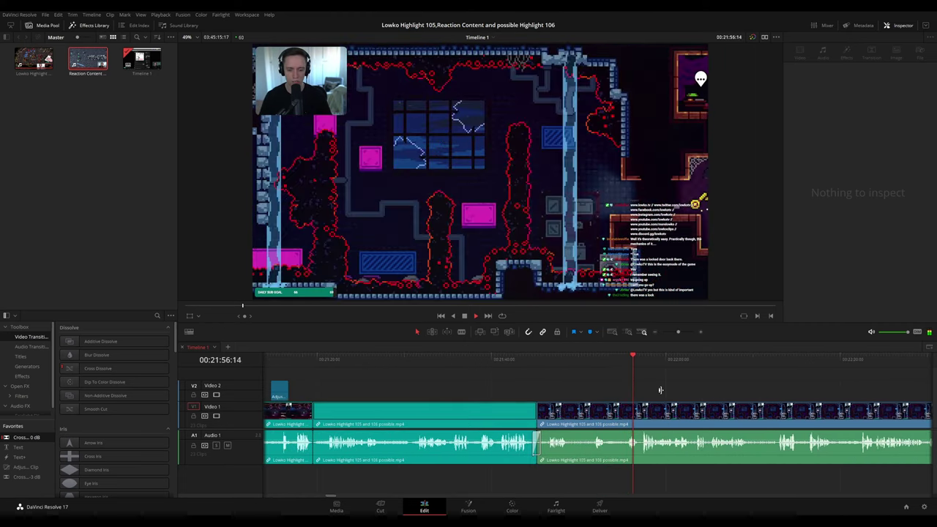
{"action": "left_click_drag", "start_coordinate": [683, 396], "coordinate": [518, 386]}
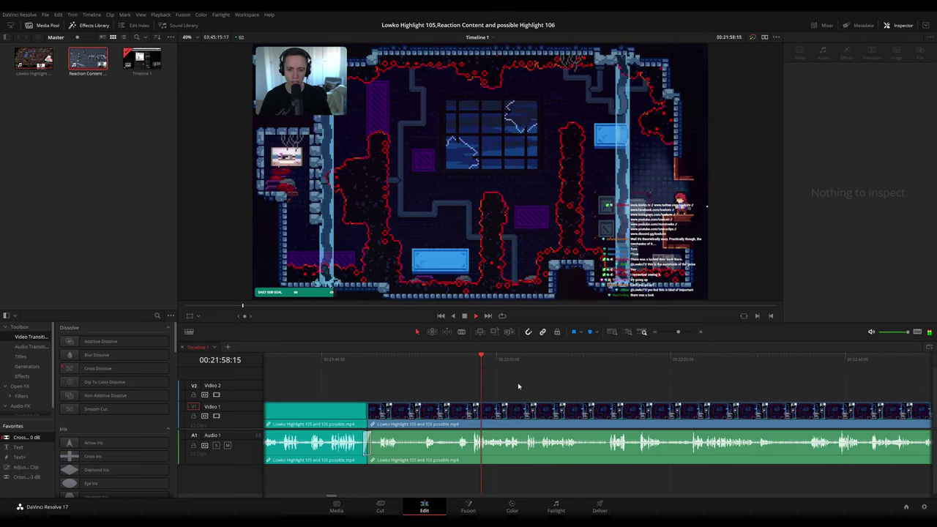
{"action": "scroll", "coordinate": [555, 377], "scroll_direction": "up", "scroll_amount": 4}
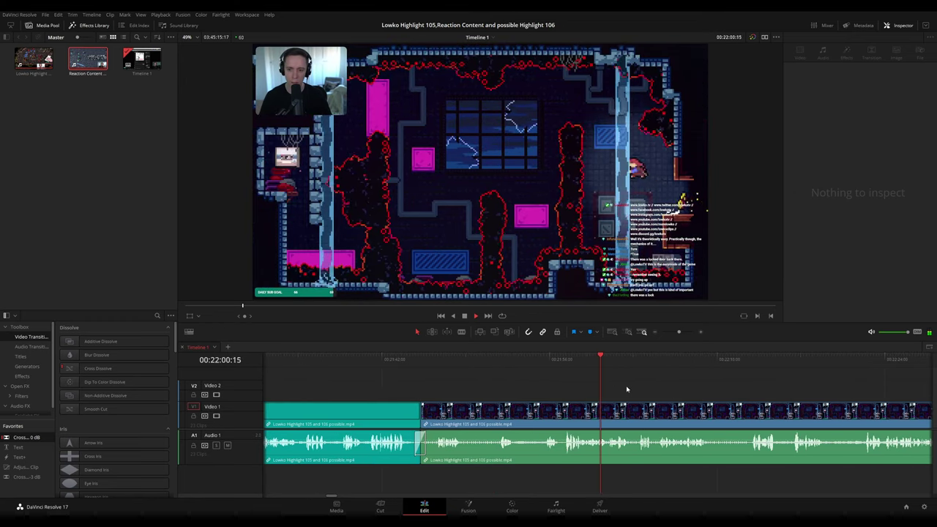
{"action": "scroll", "coordinate": [622, 384], "scroll_direction": "right", "scroll_amount": 4}
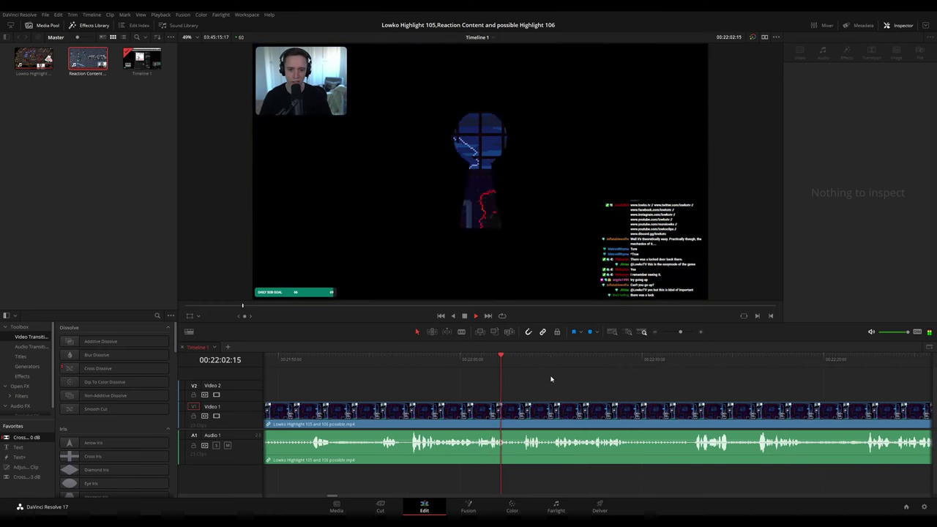
{"action": "scroll", "coordinate": [615, 382], "scroll_direction": "right", "scroll_amount": 2}
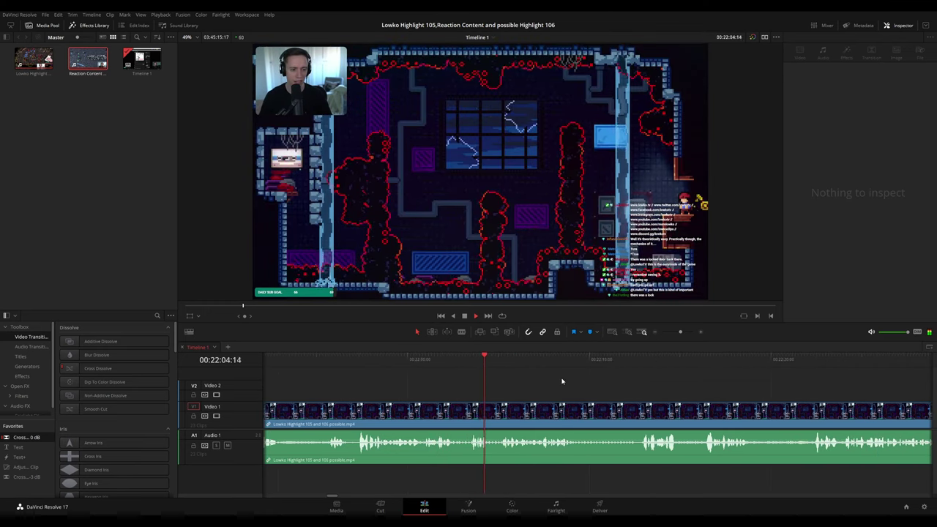
{"action": "scroll", "coordinate": [573, 381], "scroll_direction": "right", "scroll_amount": 2}
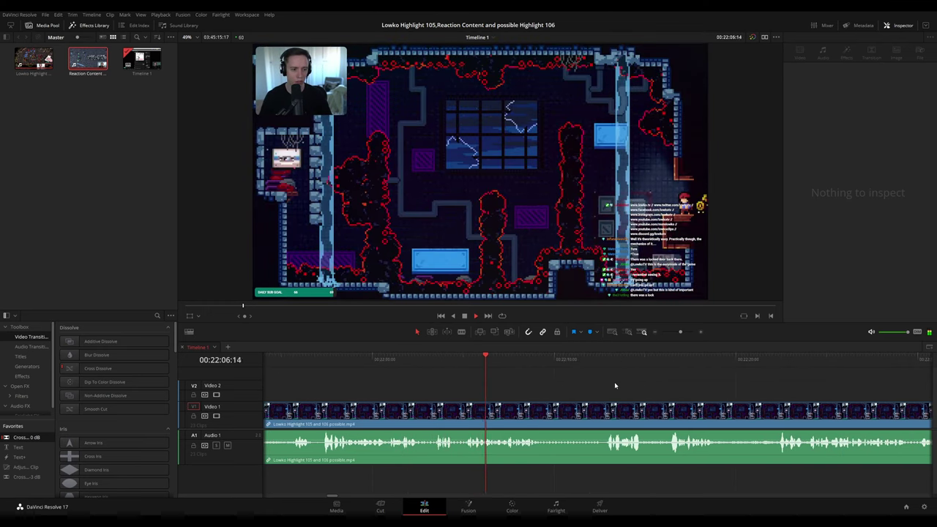
{"action": "scroll", "coordinate": [615, 385], "scroll_direction": "right", "scroll_amount": 2}
{"action": "key", "text": "space"}
{"action": "key", "text": "space"}
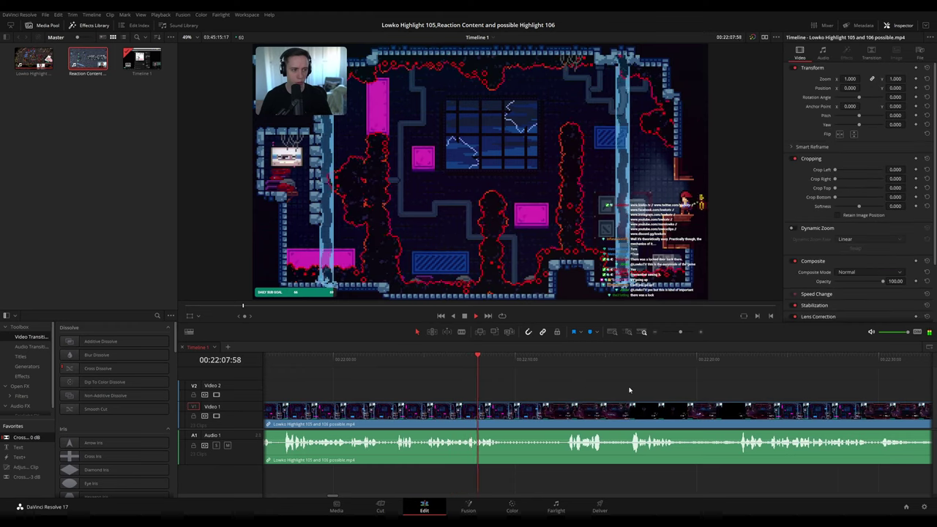
{"action": "scroll", "coordinate": [628, 390], "scroll_direction": "right", "scroll_amount": 2}
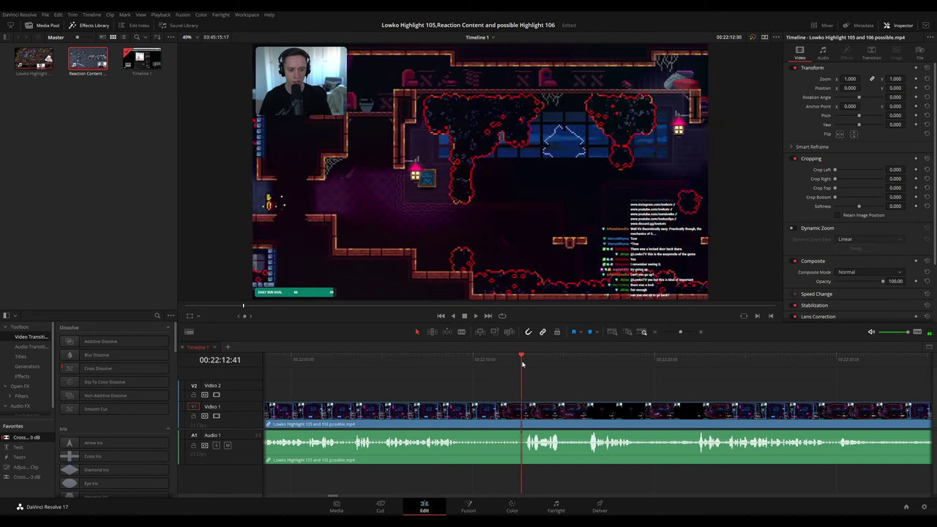
{"action": "scroll", "coordinate": [563, 385], "scroll_direction": "right", "scroll_amount": 8}
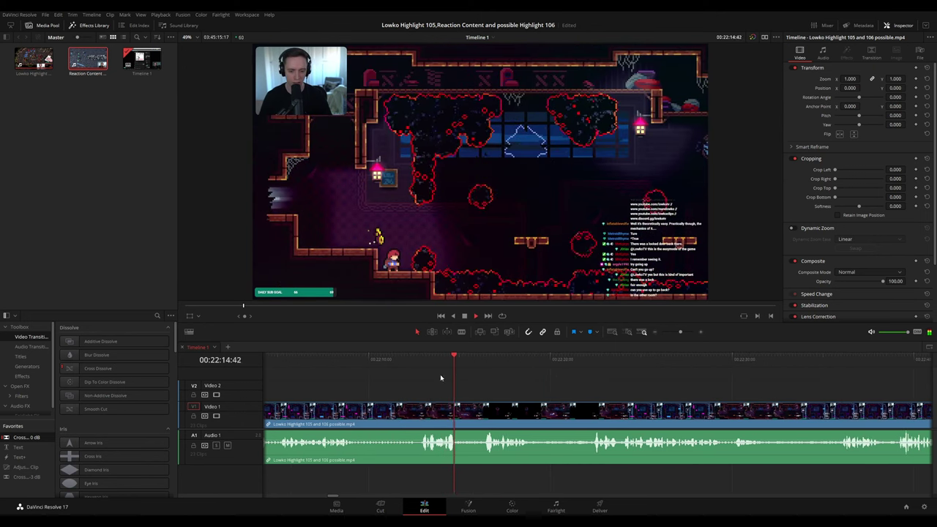
Cut the gameplay clip at 00:22:09:28 and about three seconds after it, and ripple-delete the piece between the cuts.
{"action": "left_click", "coordinate": [341, 359]}
{"action": "key", "text": "space"}
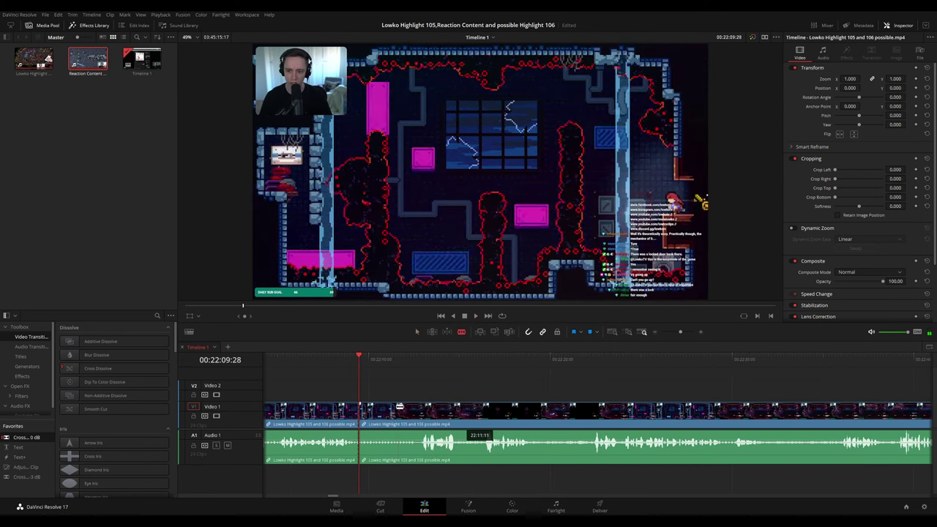
{"action": "key", "text": "ctrl+b"}
{"action": "key", "text": "space"}
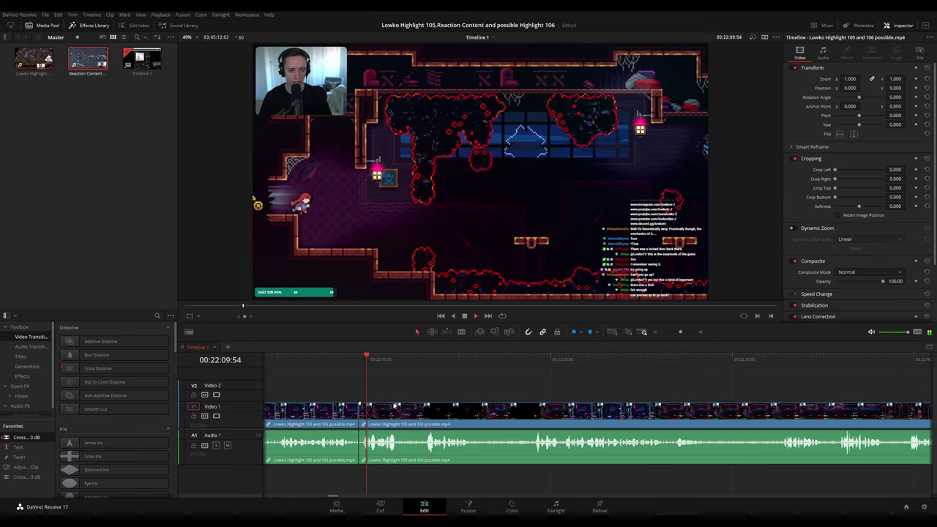
Add a 0 dB cross fade on Audio 1 at the 00:22:09:28 cut and play through it.
{"action": "left_click", "coordinate": [350, 357]}
{"action": "key", "text": "space"}
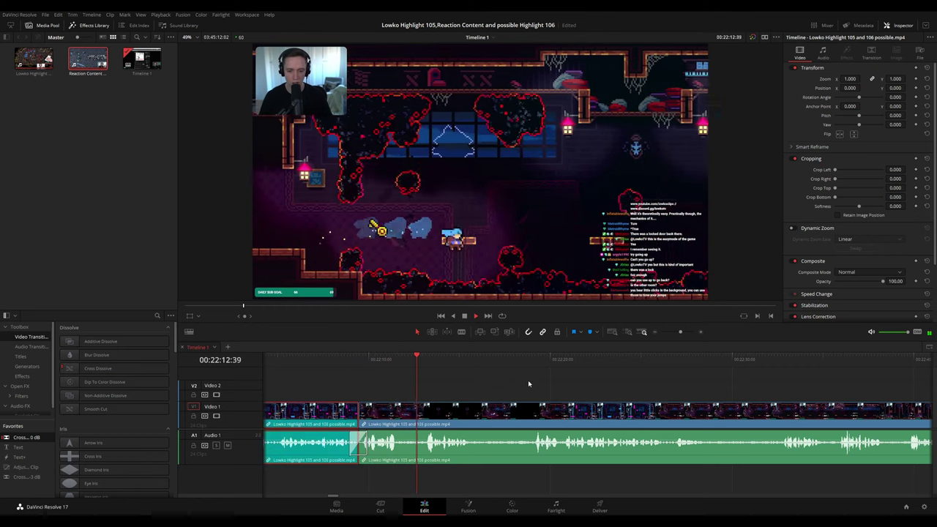
{"action": "left_click", "coordinate": [529, 383]}
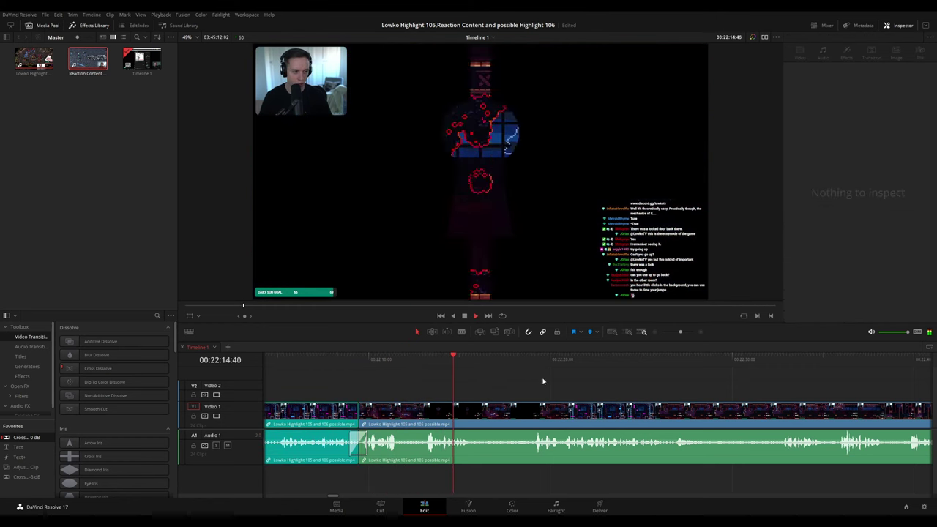
Review the gameplay footage from about 00:22:14 to 00:22:27 for further moments to edit.
{"action": "left_click_drag", "start_coordinate": [548, 377], "coordinate": [517, 376]}
{"action": "left_click_drag", "start_coordinate": [430, 363], "coordinate": [449, 365]}
{"action": "left_click_drag", "start_coordinate": [610, 390], "coordinate": [567, 385]}
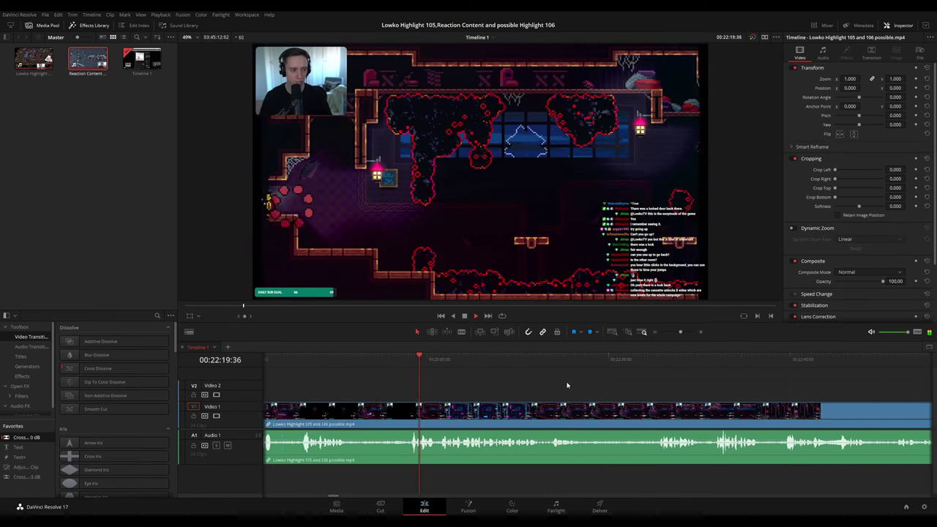
{"action": "scroll", "coordinate": [596, 381], "scroll_direction": "down", "scroll_amount": 5}
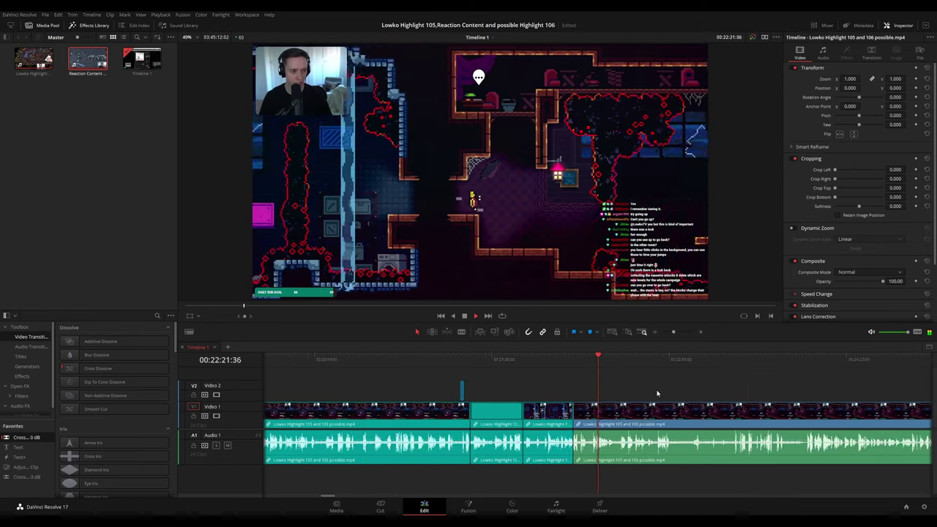
{"action": "scroll", "coordinate": [644, 395], "scroll_direction": "up", "scroll_amount": 5}
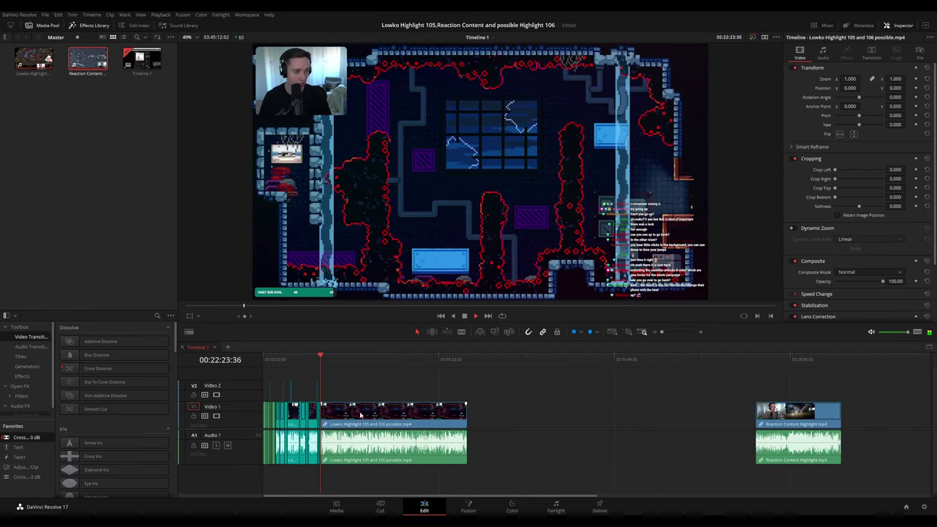
{"action": "scroll", "coordinate": [644, 395], "scroll_direction": "up", "scroll_amount": 1}
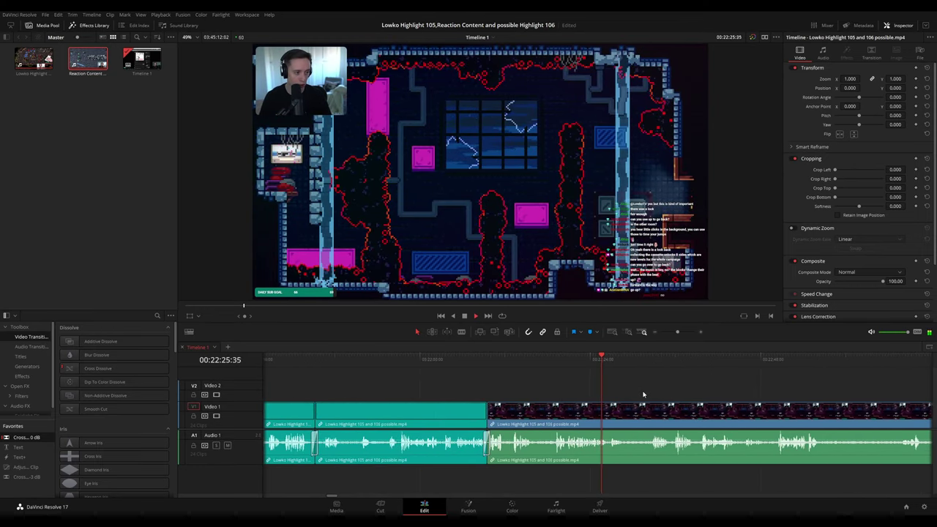
{"action": "scroll", "coordinate": [625, 403], "scroll_direction": "up", "scroll_amount": 2}
{"action": "left_click_drag", "start_coordinate": [705, 387], "coordinate": [543, 382]}
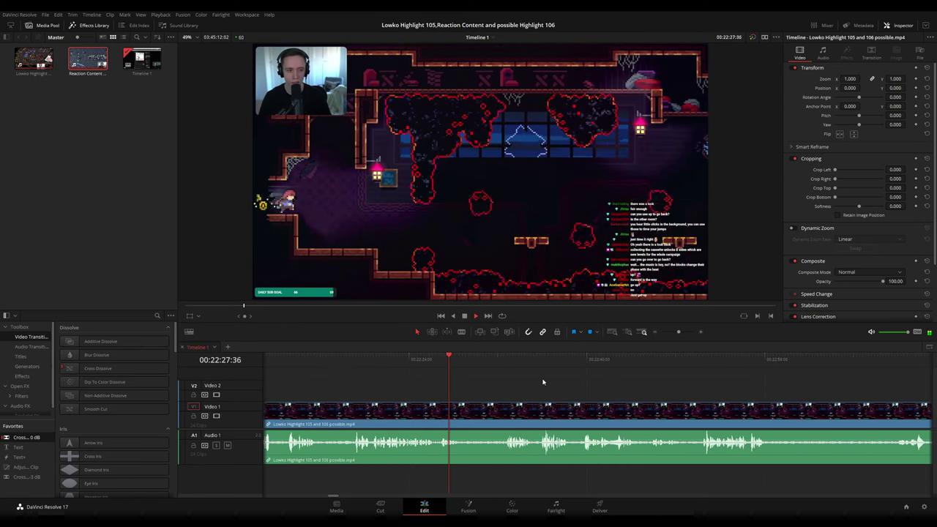
Review the gameplay footage from about 00:22:27 to 00:23:00 for moments to cut or zoom in on.
{"action": "scroll", "coordinate": [512, 379], "scroll_direction": "right", "scroll_amount": 2}
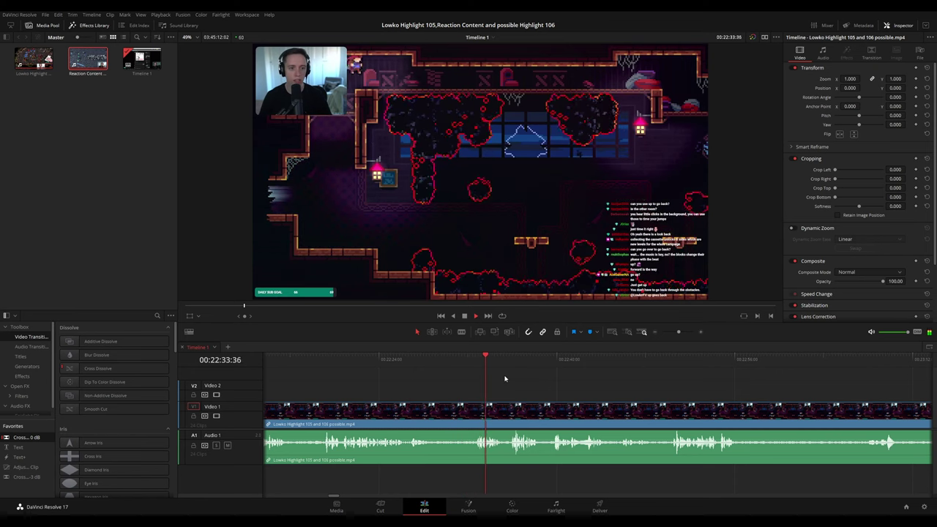
{"action": "scroll", "coordinate": [531, 388], "scroll_direction": "up", "scroll_amount": 1}
{"action": "left_click_drag", "start_coordinate": [677, 388], "coordinate": [516, 391]}
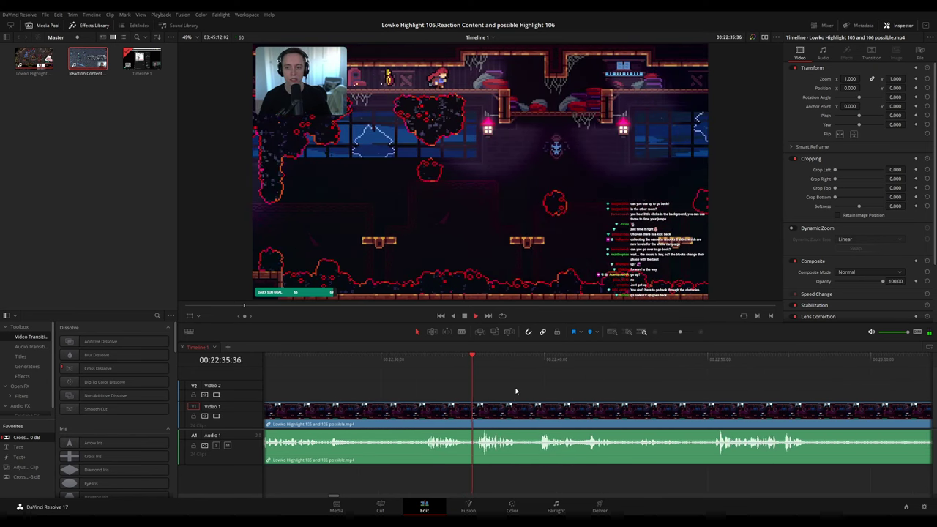
{"action": "scroll", "coordinate": [470, 378], "scroll_direction": "right", "scroll_amount": 3}
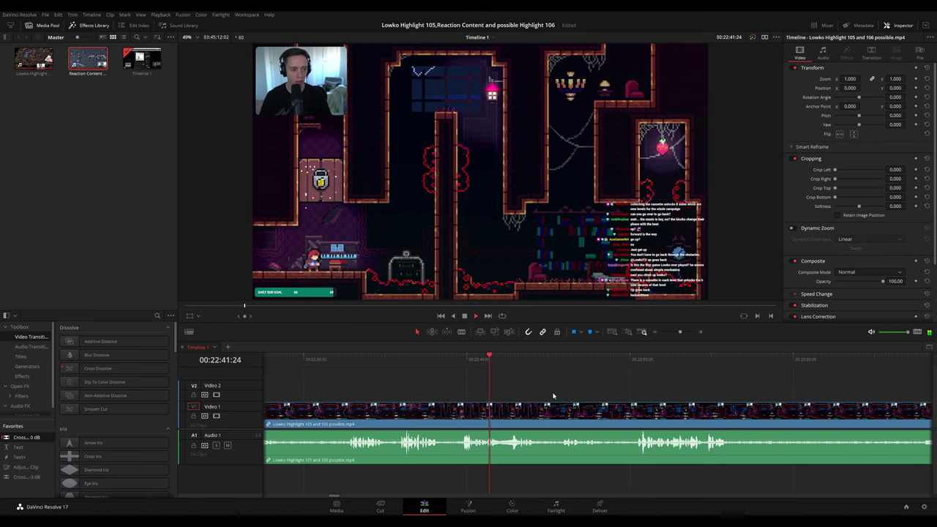
{"action": "scroll", "coordinate": [541, 393], "scroll_direction": "right", "scroll_amount": 2}
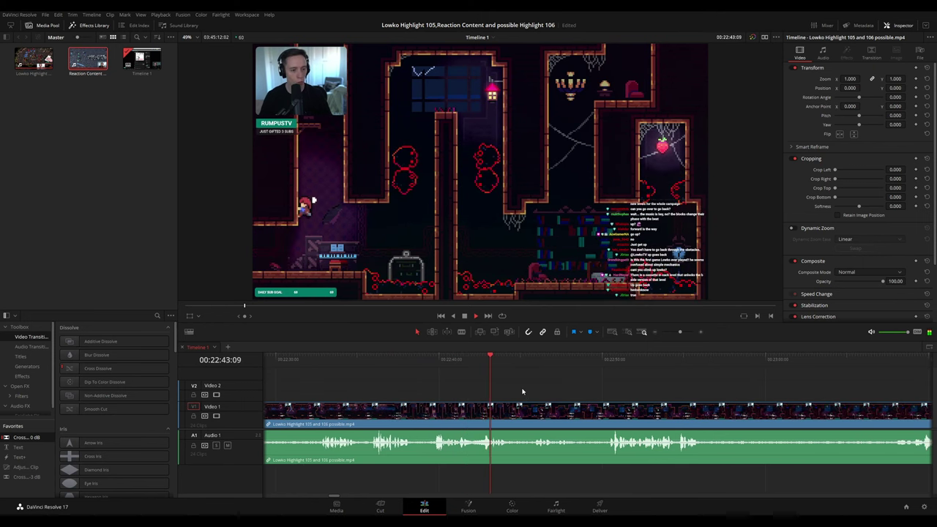
{"action": "scroll", "coordinate": [600, 397], "scroll_direction": "right", "scroll_amount": 2}
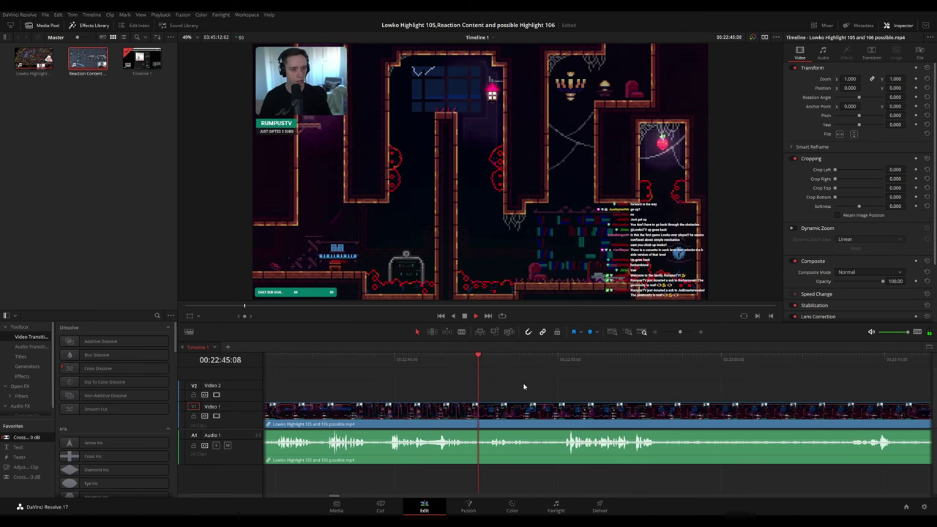
{"action": "scroll", "coordinate": [530, 382], "scroll_direction": "right", "scroll_amount": 2}
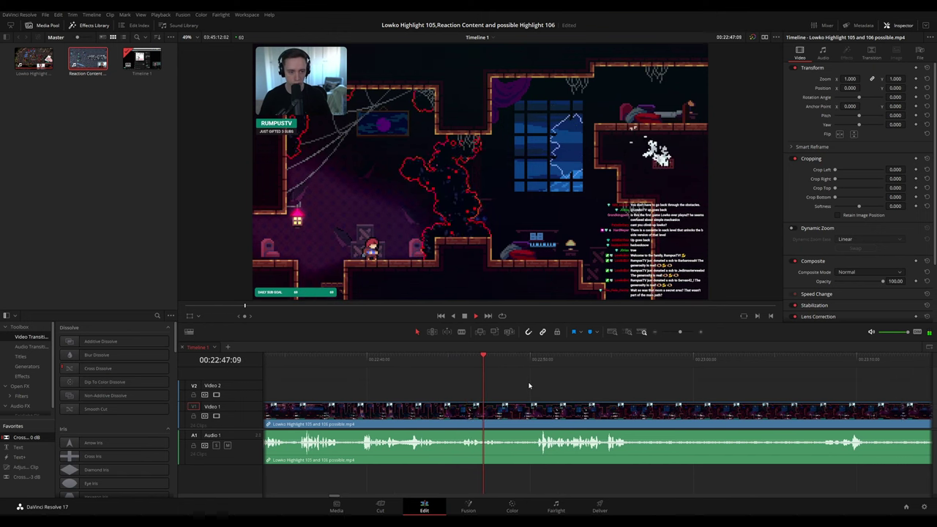
{"action": "scroll", "coordinate": [542, 388], "scroll_direction": "right", "scroll_amount": 2}
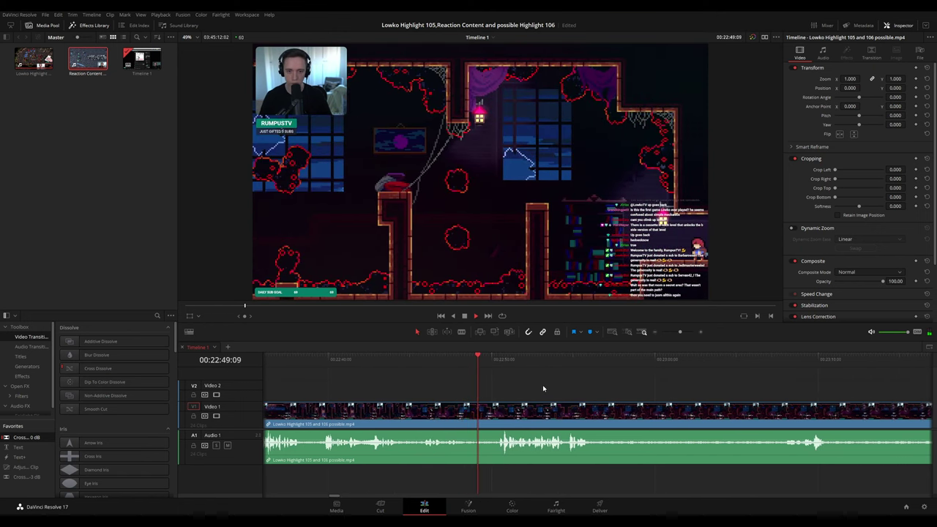
{"action": "scroll", "coordinate": [541, 384], "scroll_direction": "right", "scroll_amount": 2}
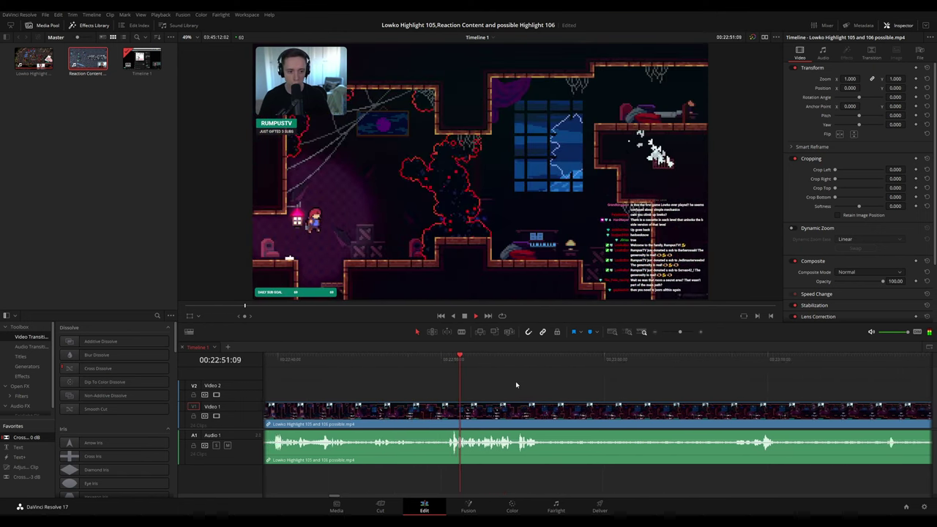
{"action": "scroll", "coordinate": [535, 384], "scroll_direction": "right", "scroll_amount": 2}
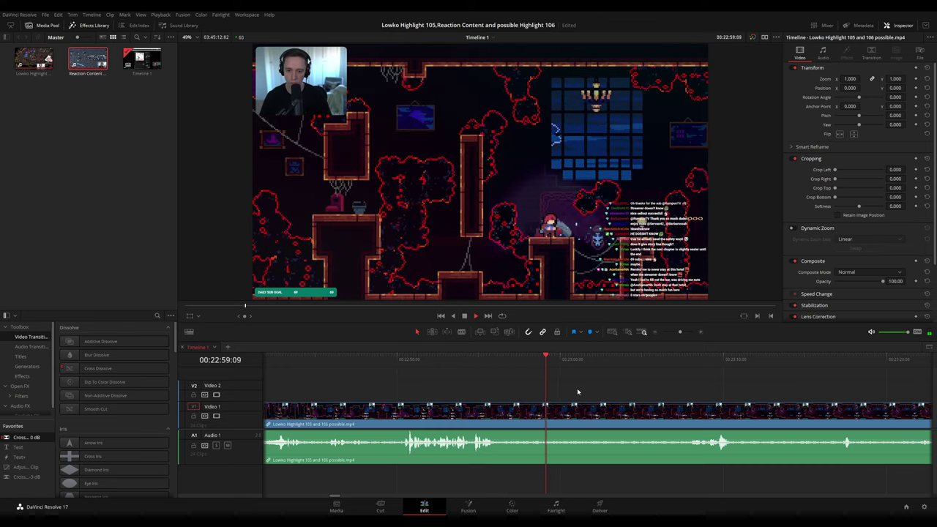
{"action": "key", "text": "space"}
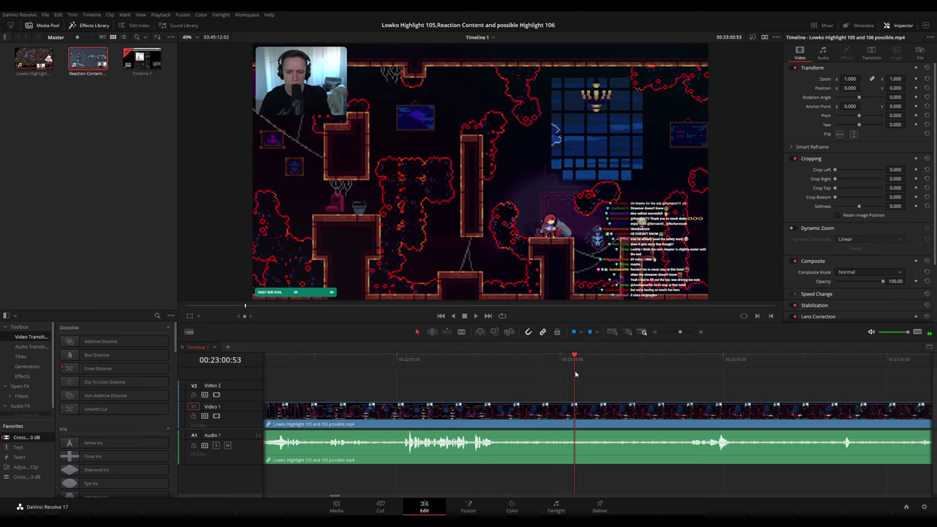
Add an adjustment clip on Video 2 at 00:22:59:39 with zoom 1.610 and position Y 356, trimmed to about two seconds.
{"action": "key", "text": "space"}
{"action": "mouse_move", "coordinate": [562, 360]}
{"action": "left_mouse_down"}
{"action": "mouse_move", "coordinate": [627, 360]}
{"action": "mouse_move", "coordinate": [554, 360]}
{"action": "left_mouse_up"}
{"action": "key", "text": "space"}
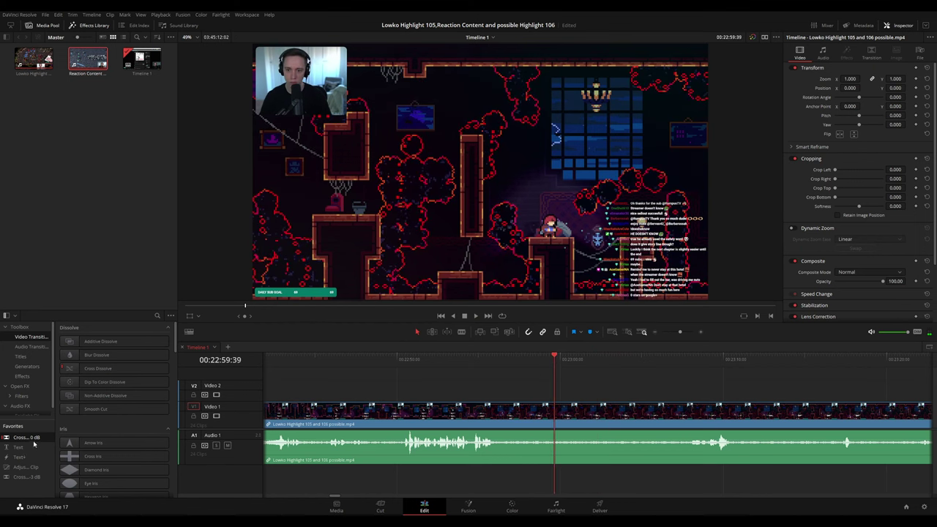
{"action": "left_click_drag", "start_coordinate": [32, 469], "coordinate": [610, 394]}
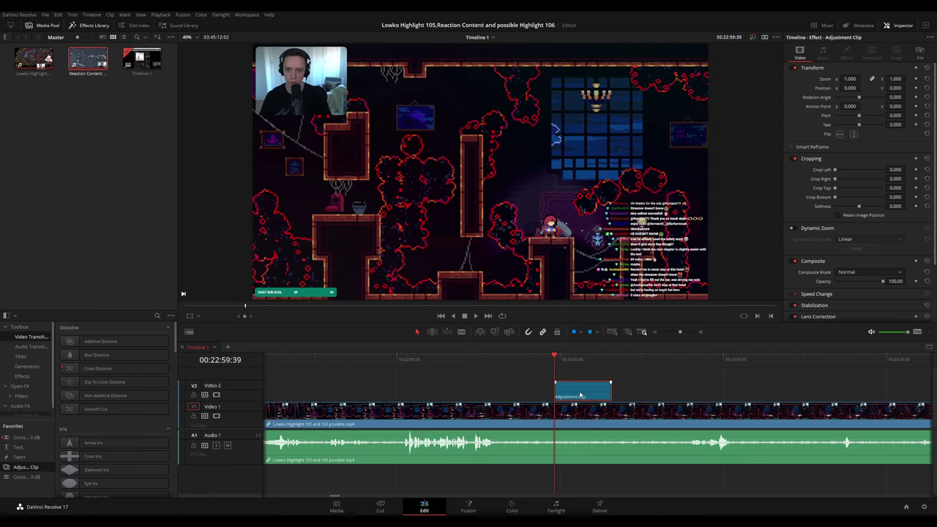
{"action": "left_click_drag", "start_coordinate": [861, 78], "coordinate": [907, 88]}
{"action": "key", "text": "space"}
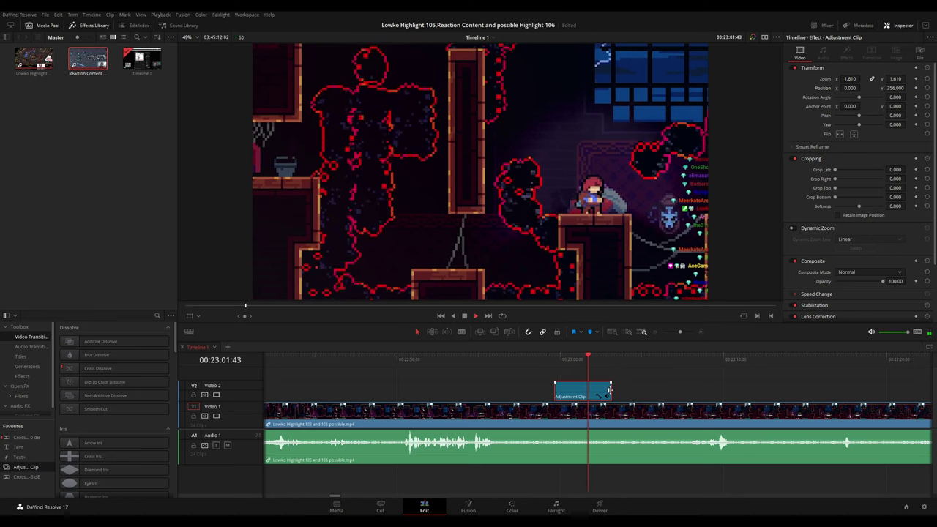
{"action": "left_click_drag", "start_coordinate": [606, 390], "coordinate": [590, 390]}
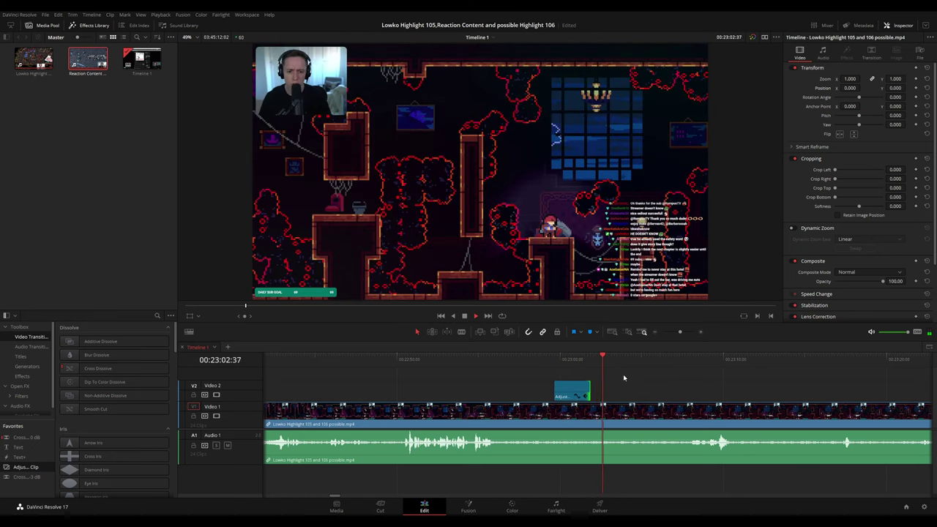
Place a second adjustment clip directly after the first, zooming on the webcam with zoom 1.660 and position X 834, Y -463.
{"action": "key", "text": "space"}
{"action": "left_click_drag", "start_coordinate": [25, 467], "coordinate": [599, 395]}
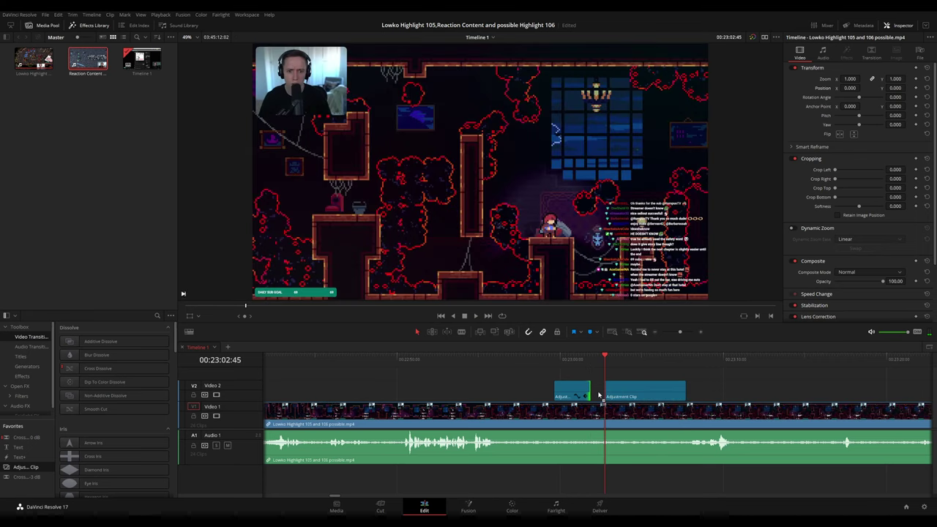
{"action": "left_click_drag", "start_coordinate": [849, 79], "coordinate": [906, 88]}
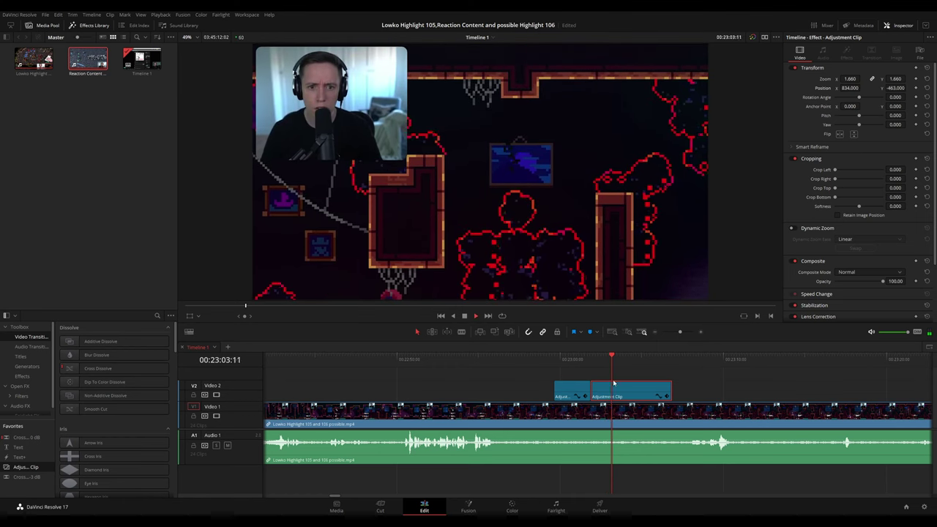
{"action": "left_click", "coordinate": [577, 359]}
{"action": "key", "text": "space"}
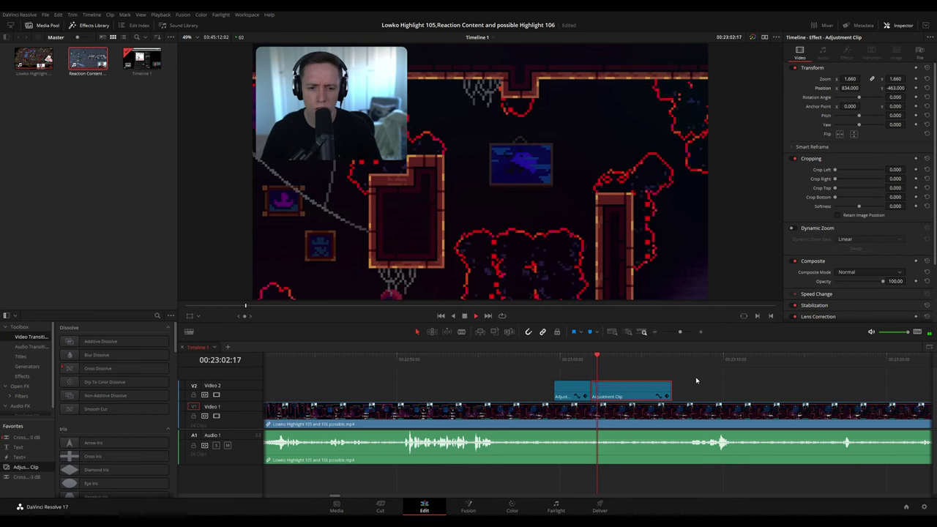
{"action": "left_click", "coordinate": [704, 377]}
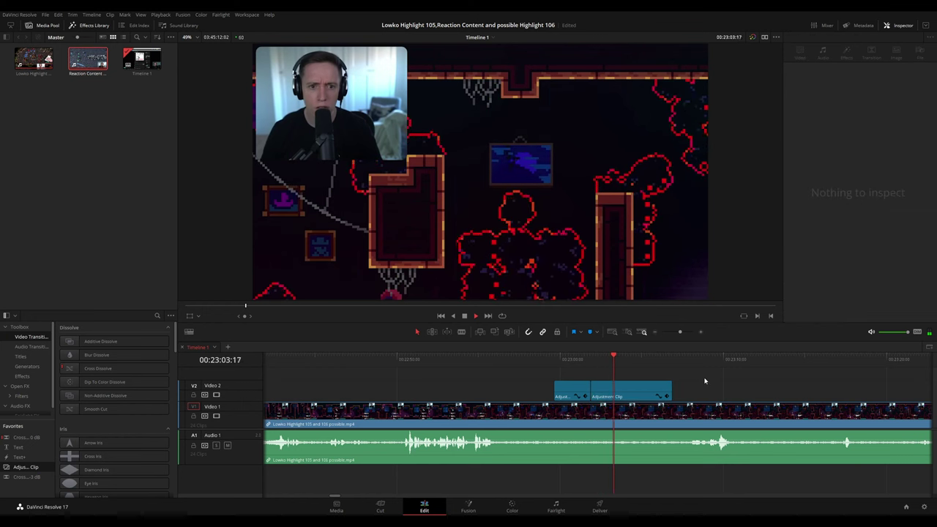
Shorten the webcam-zoom adjustment clip so that it ends at 00:23:04:27.
{"action": "left_click", "coordinate": [670, 390]}
{"action": "left_click_drag", "start_coordinate": [644, 370], "coordinate": [632, 366]}
{"action": "left_click_drag", "start_coordinate": [671, 392], "coordinate": [632, 391]}
{"action": "key", "text": "space"}
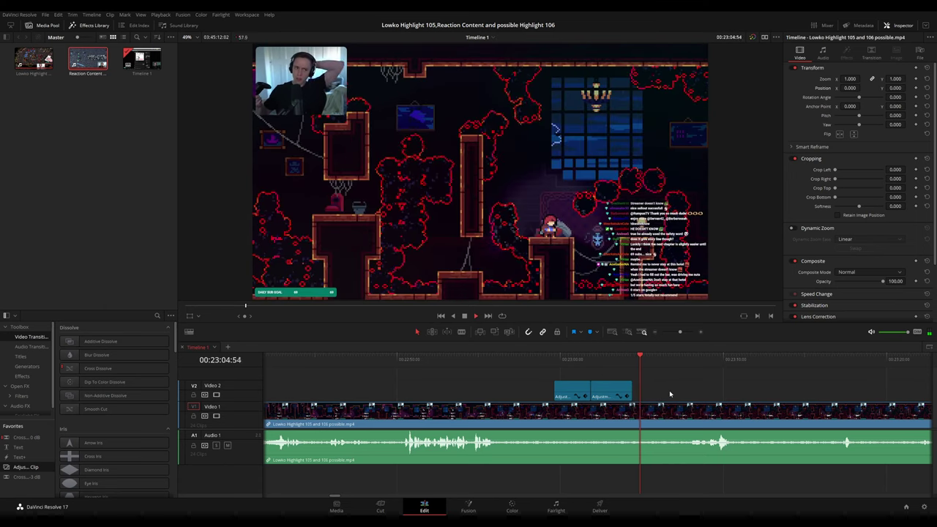
Cut the gameplay clip at 00:23:04:27 and about three seconds after it, and ripple-delete the piece between the cuts.
{"action": "left_click_drag", "start_coordinate": [713, 397], "coordinate": [545, 386]}
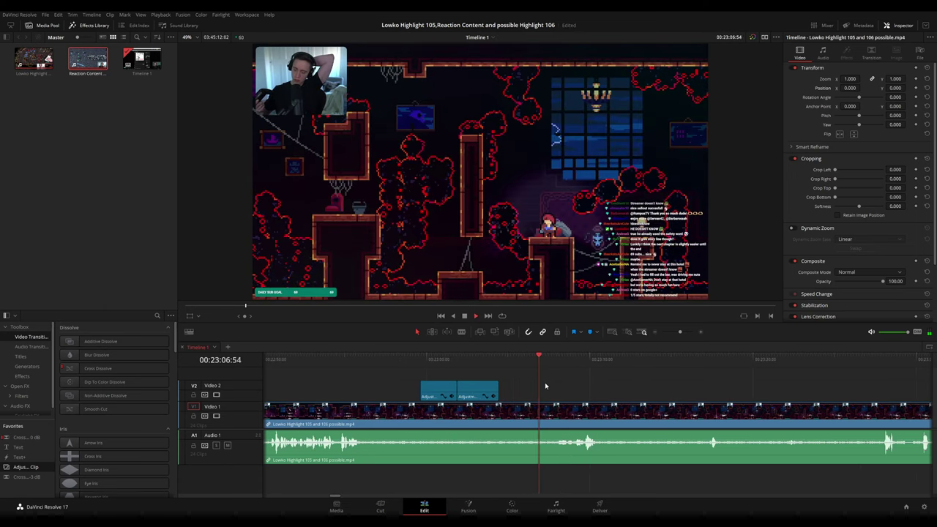
{"action": "scroll", "coordinate": [520, 380], "scroll_direction": "up", "scroll_amount": 2}
{"action": "left_click", "coordinate": [490, 360]}
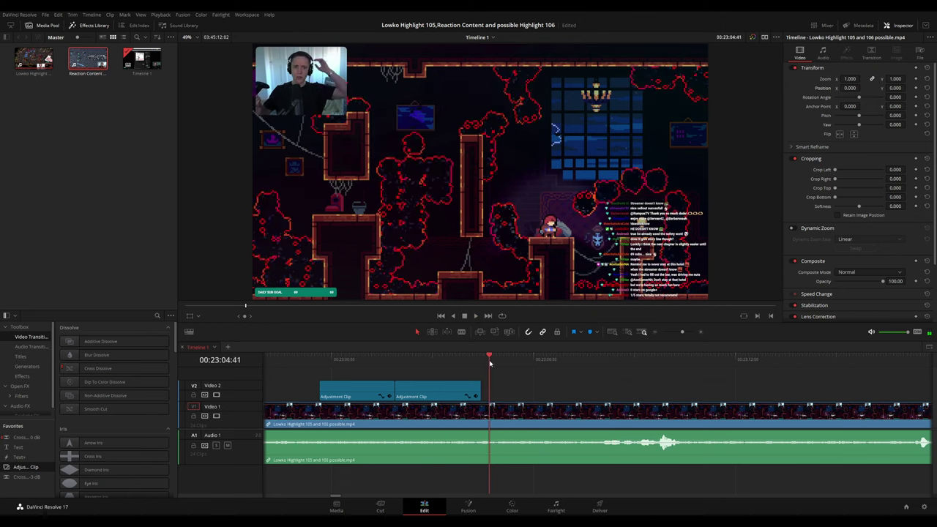
{"action": "key", "text": "b"}
{"action": "left_click", "coordinate": [482, 412]}
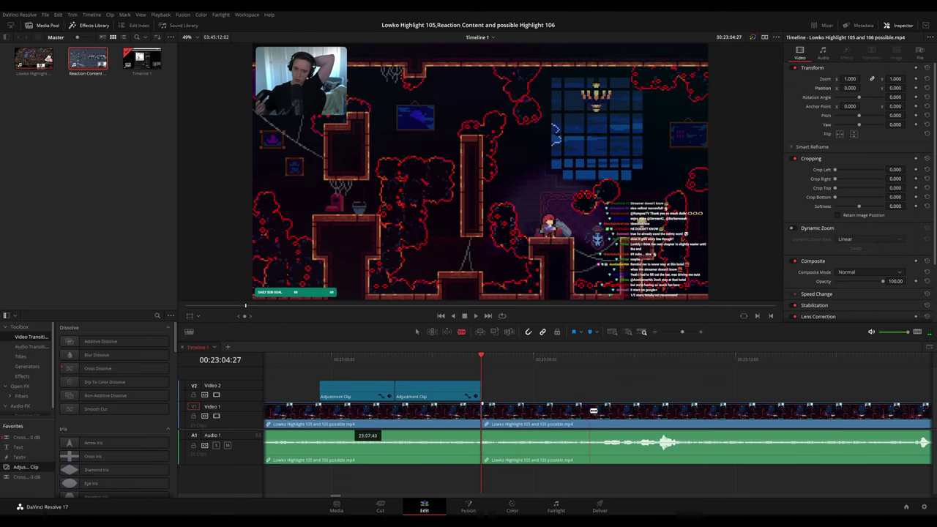
{"action": "left_click", "coordinate": [589, 411]}
{"action": "key", "text": "a"}
{"action": "left_click", "coordinate": [551, 415]}
{"action": "key", "text": "Delete"}
Add a 0 dB cross fade on Audio 1 at the 00:23:04:27 cut.
{"action": "key", "text": "space"}
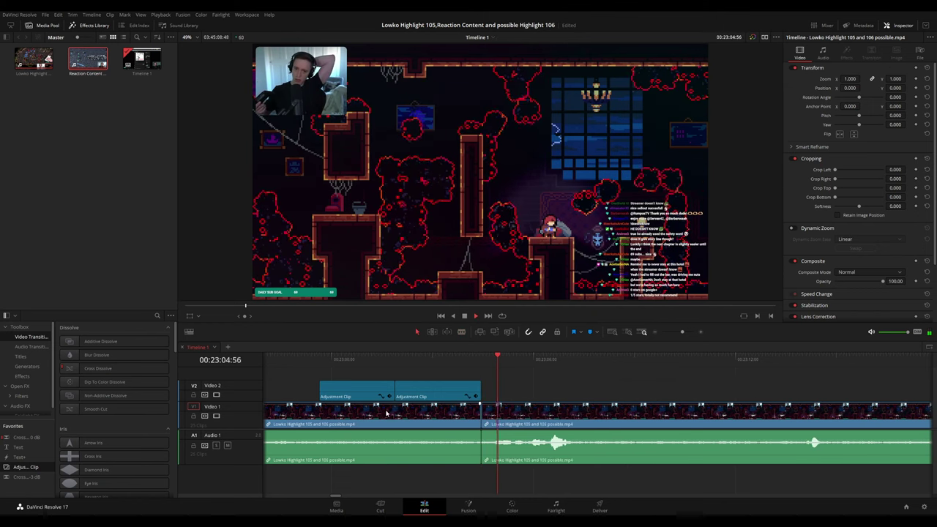
{"action": "left_click_drag", "start_coordinate": [22, 437], "coordinate": [341, 425]}
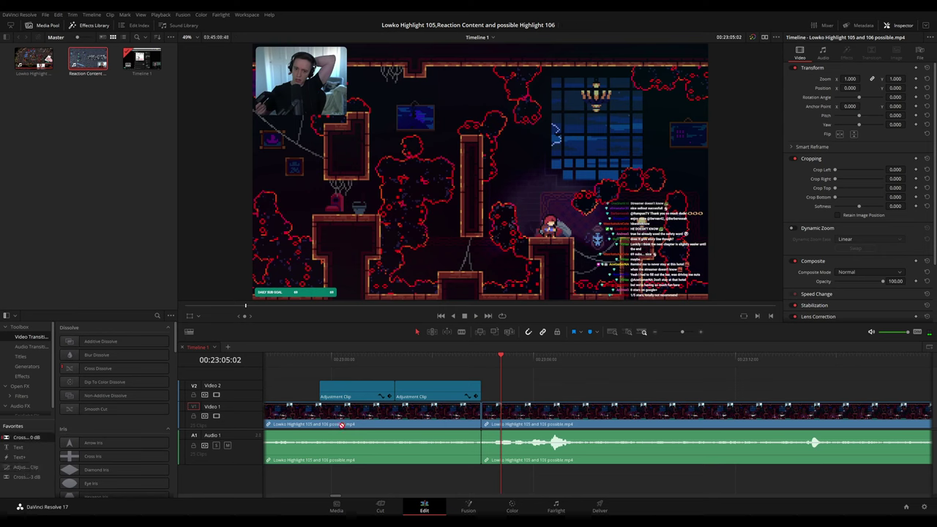
{"action": "left_click", "coordinate": [473, 427]}
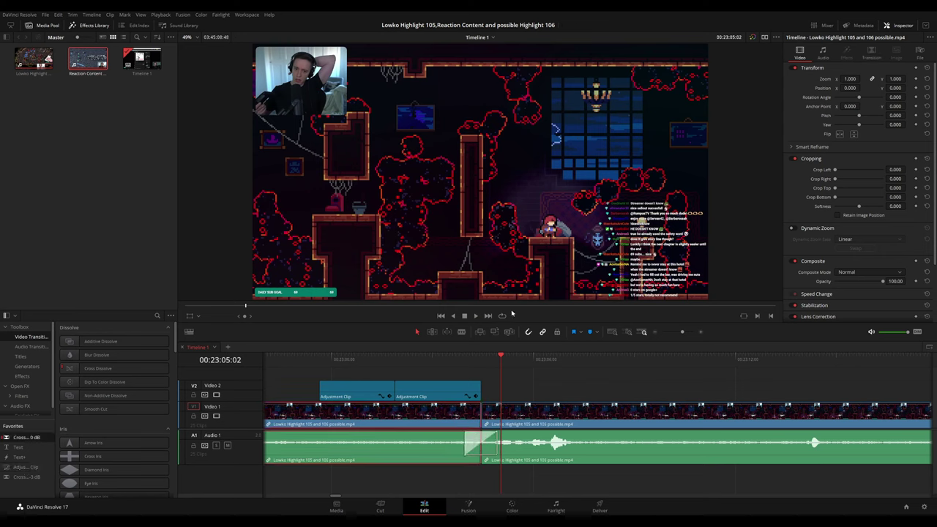
{"action": "scroll", "coordinate": [644, 387], "scroll_direction": "down", "scroll_amount": 5}
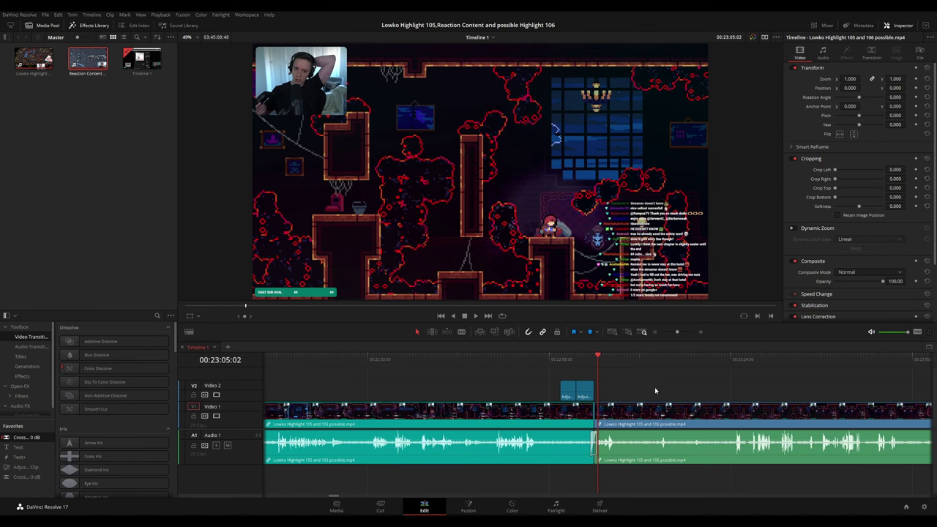
Review the gameplay footage from about 00:23:05 to 00:23:40 for the next moment to emphasise.
{"action": "key", "text": "space"}
{"action": "left_click_drag", "start_coordinate": [692, 395], "coordinate": [528, 386]}
{"action": "key", "text": "space"}
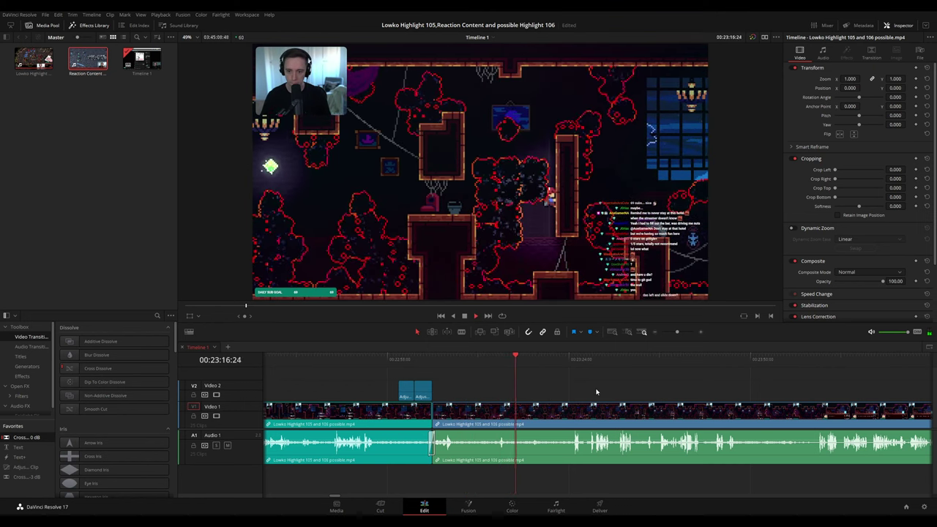
{"action": "scroll", "coordinate": [541, 380], "scroll_direction": "right", "scroll_amount": 3}
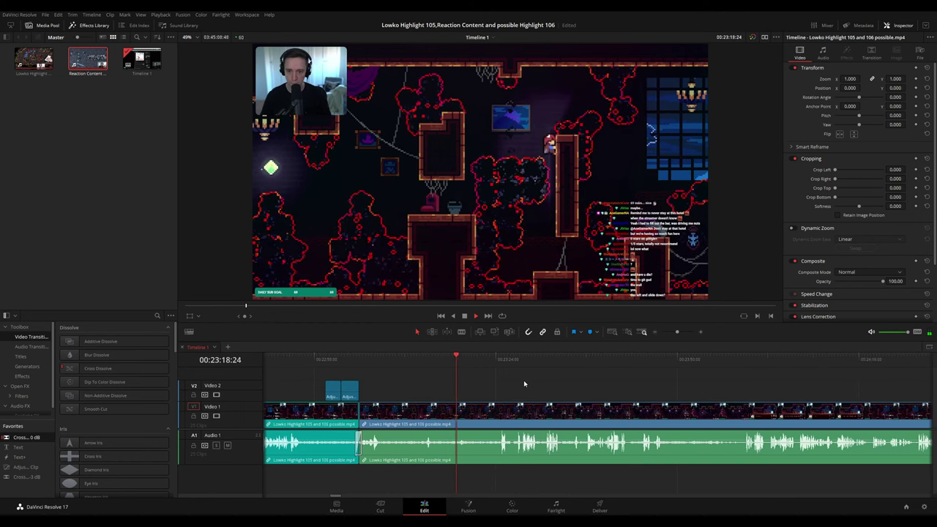
{"action": "left_click", "coordinate": [483, 360]}
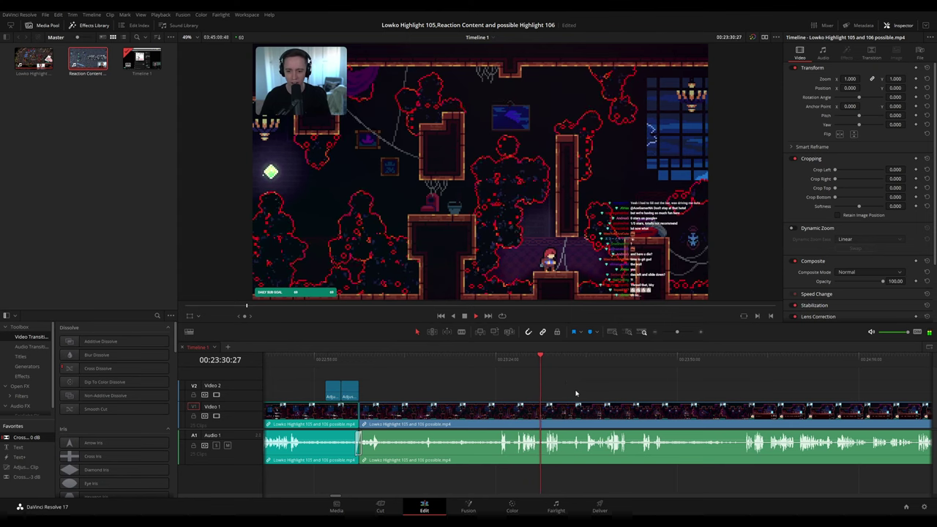
{"action": "scroll", "coordinate": [606, 386], "scroll_direction": "up", "scroll_amount": 2}
{"action": "scroll", "coordinate": [630, 386], "scroll_direction": "right", "scroll_amount": 3}
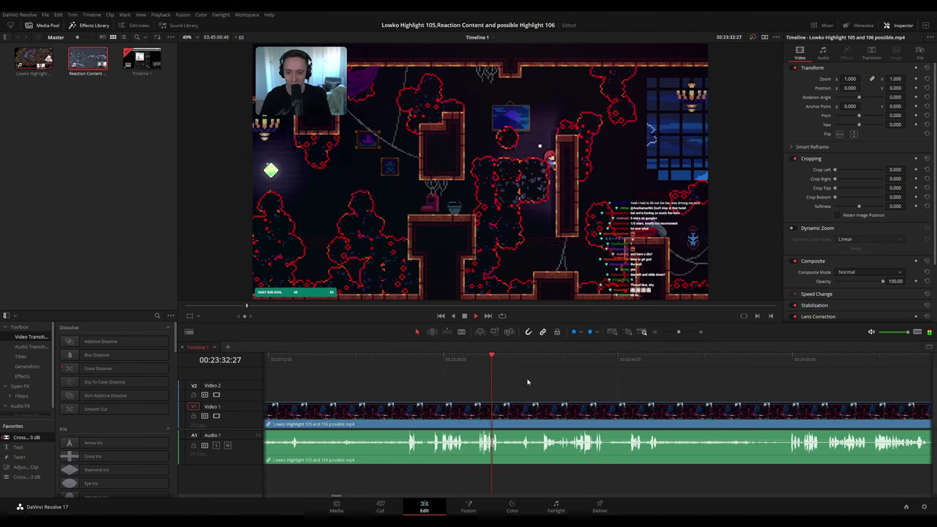
{"action": "scroll", "coordinate": [541, 382], "scroll_direction": "right", "scroll_amount": 2}
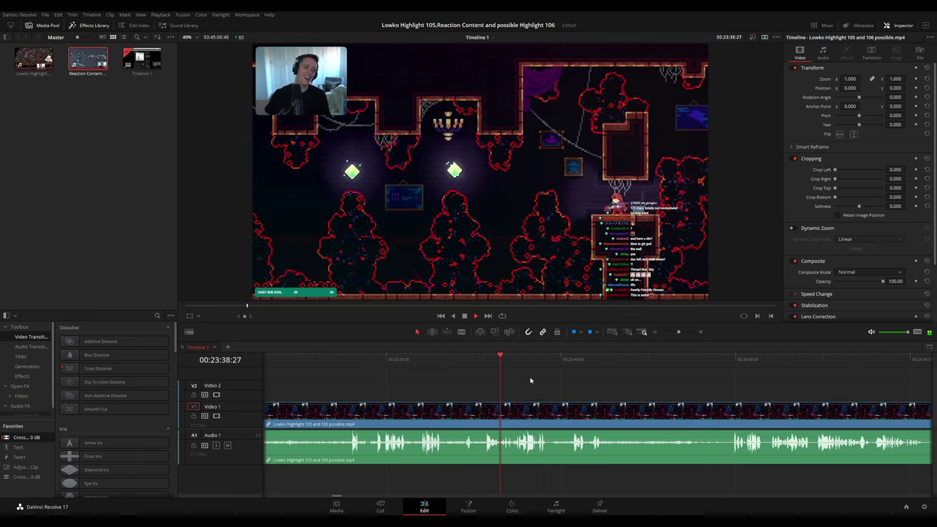
{"action": "key", "text": "space"}
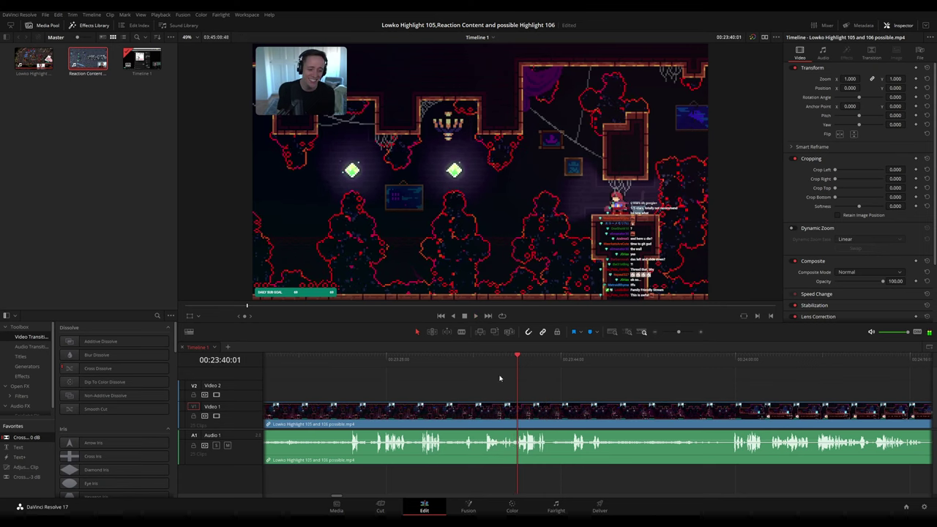
Paste a copy of the webcam-zoom adjustment clip on Video 2 at 00:23:38:32 and play through it.
{"action": "scroll", "coordinate": [489, 381], "scroll_direction": "down", "scroll_amount": 3}
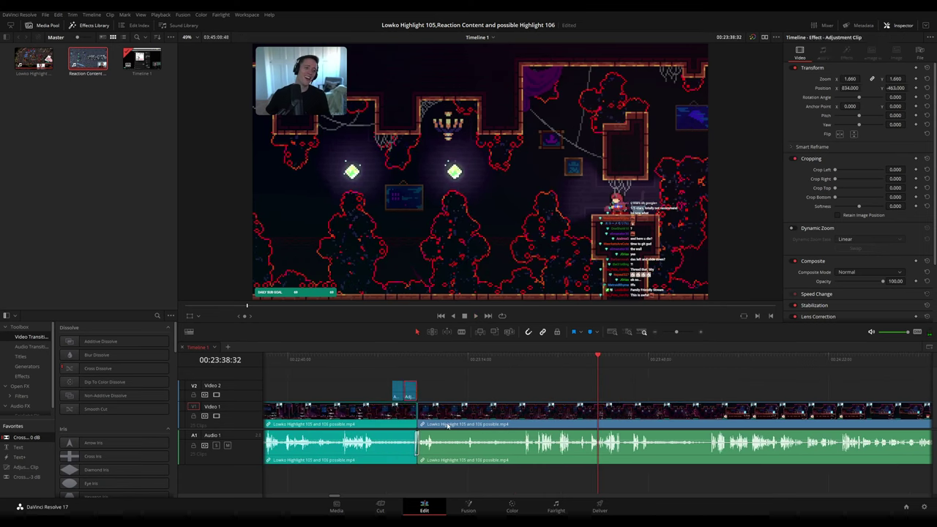
{"action": "key", "text": "ctrl+v"}
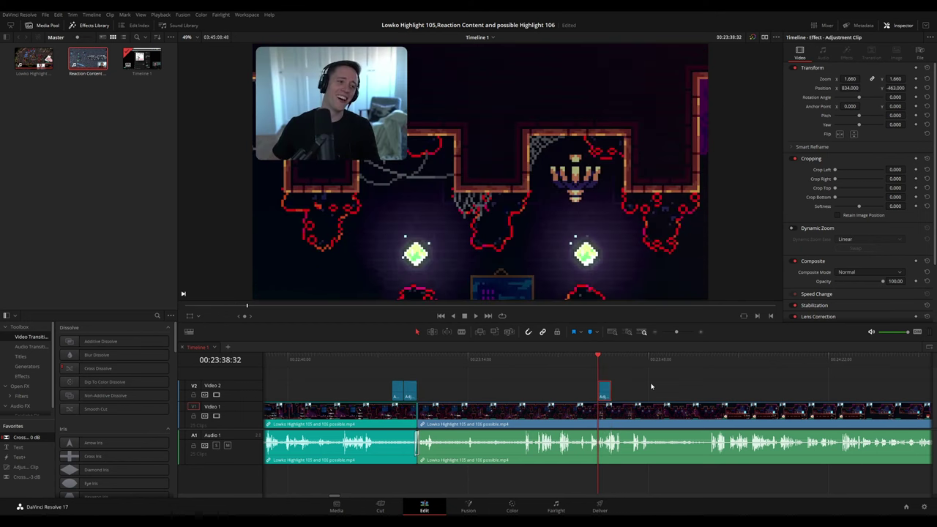
{"action": "left_click", "coordinate": [665, 385]}
{"action": "scroll", "coordinate": [662, 386], "scroll_direction": "up", "scroll_amount": 3}
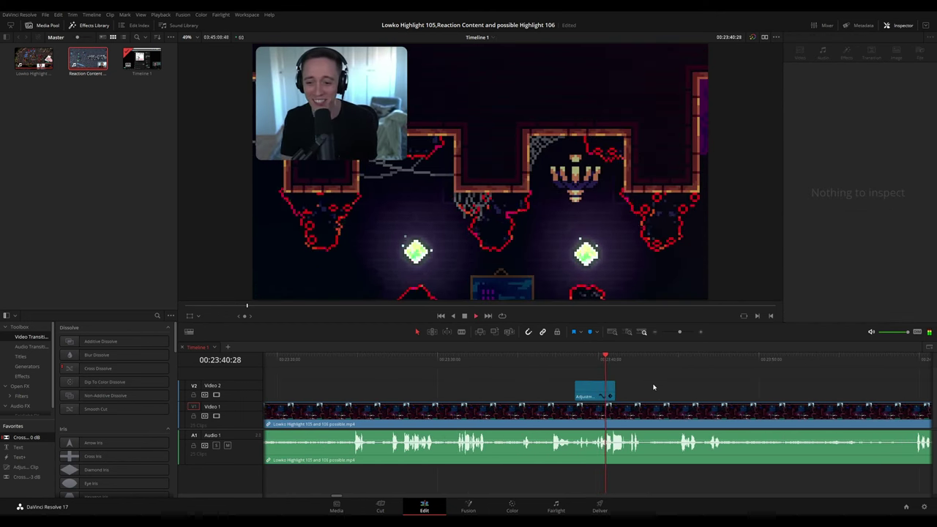
Extend the end of the webcam-zoom adjustment clip on Video 2 to 00:23:41:50.
{"action": "key", "text": "space"}
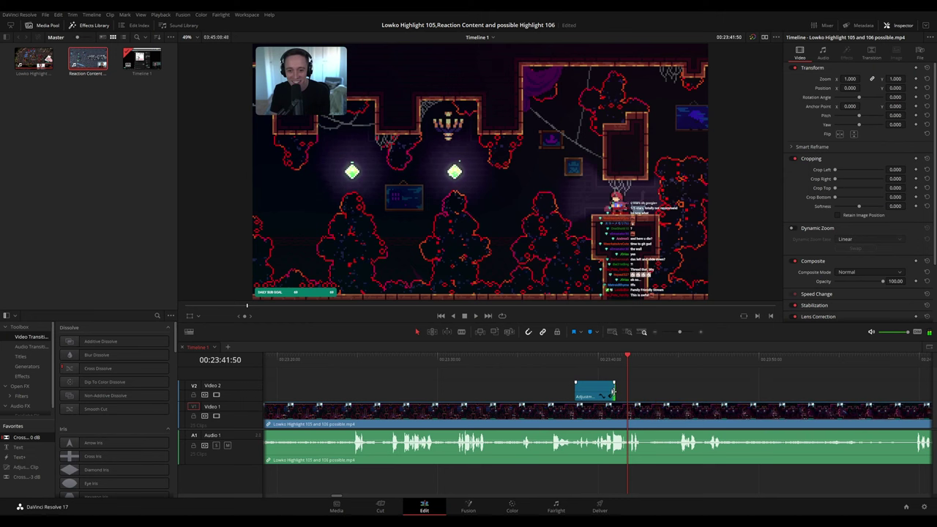
{"action": "left_click_drag", "start_coordinate": [613, 391], "coordinate": [627, 391]}
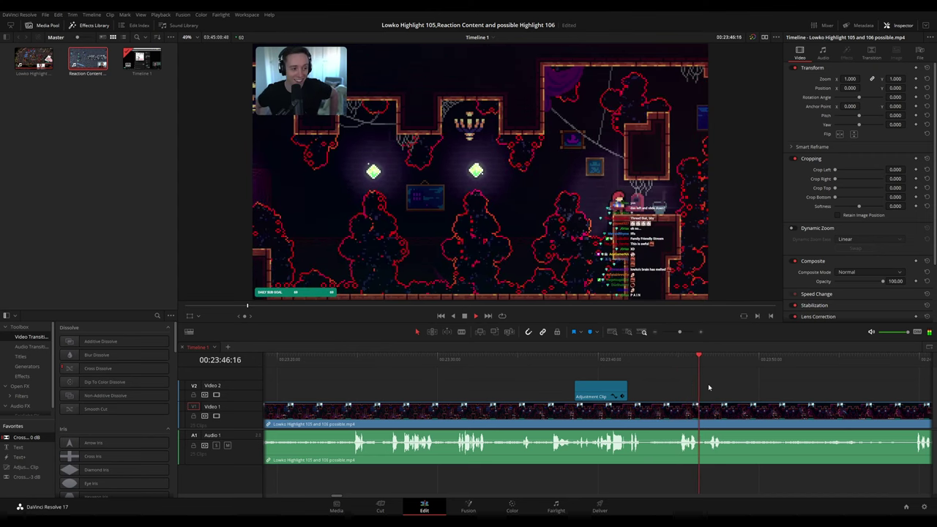
Cut the gameplay clip at about 00:23:48 and 00:23:52, and ripple-delete the quiet piece between the cuts.
{"action": "scroll", "coordinate": [717, 392], "scroll_direction": "down", "scroll_amount": 2}
{"action": "scroll", "coordinate": [706, 395], "scroll_direction": "down", "scroll_amount": 3}
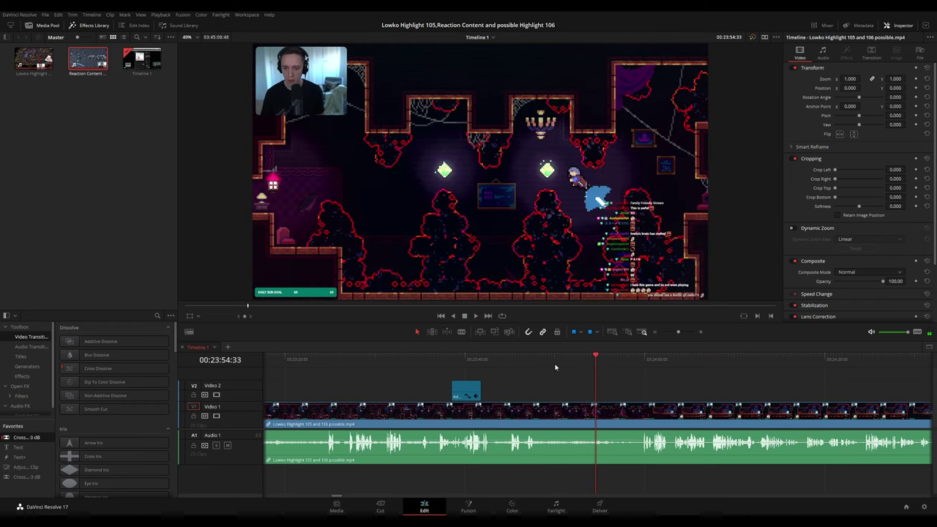
{"action": "mouse_move", "coordinate": [553, 363]}
{"action": "left_mouse_down"}
{"action": "mouse_move", "coordinate": [541, 363]}
{"action": "mouse_move", "coordinate": [566, 368]}
{"action": "left_mouse_up"}
{"action": "key", "text": "b"}
{"action": "left_click", "coordinate": [542, 409]}
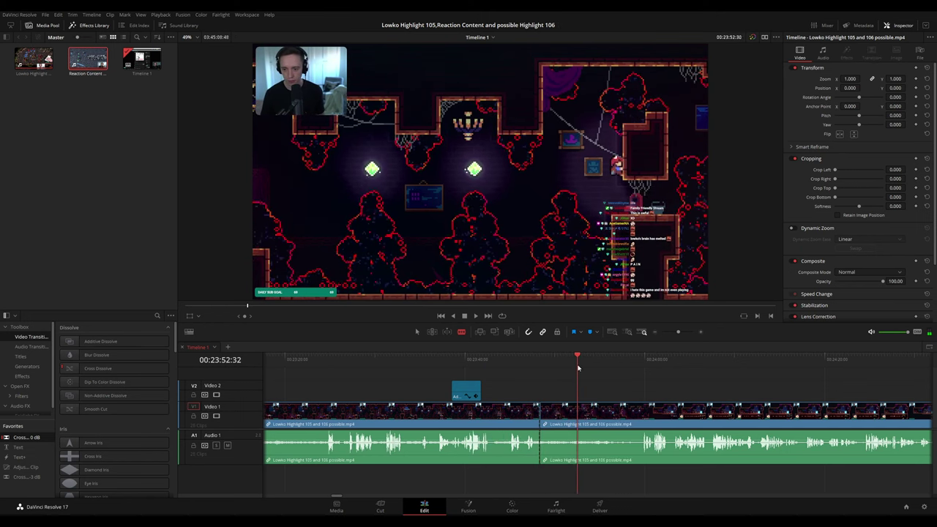
{"action": "key", "text": "Delete"}
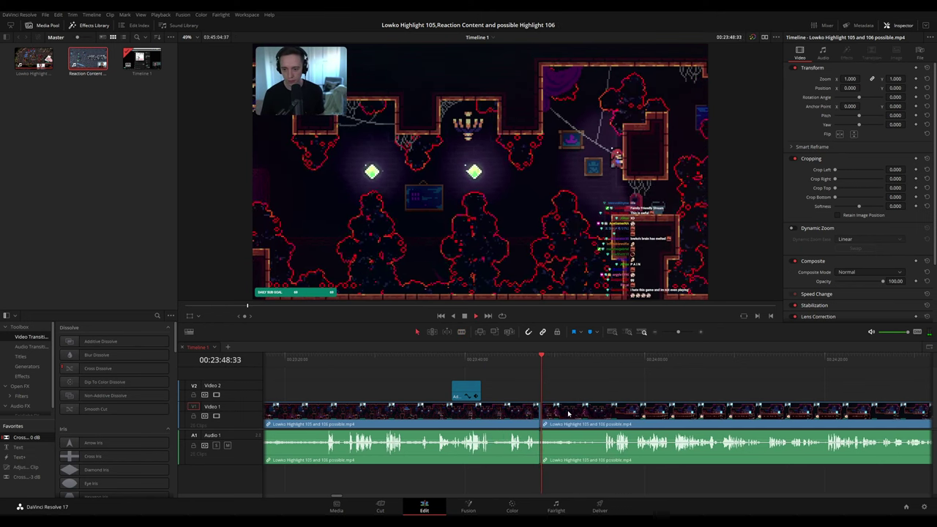
Add a 0 dB cross fade on Audio 1 at the cut near 00:23:48 and play past it.
{"action": "left_click_drag", "start_coordinate": [37, 438], "coordinate": [540, 444]}
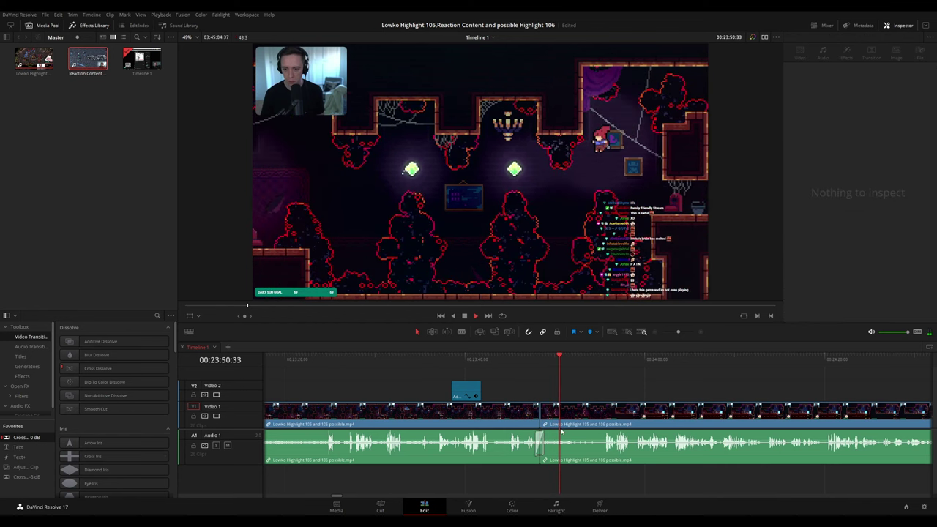
{"action": "left_click", "coordinate": [585, 409]}
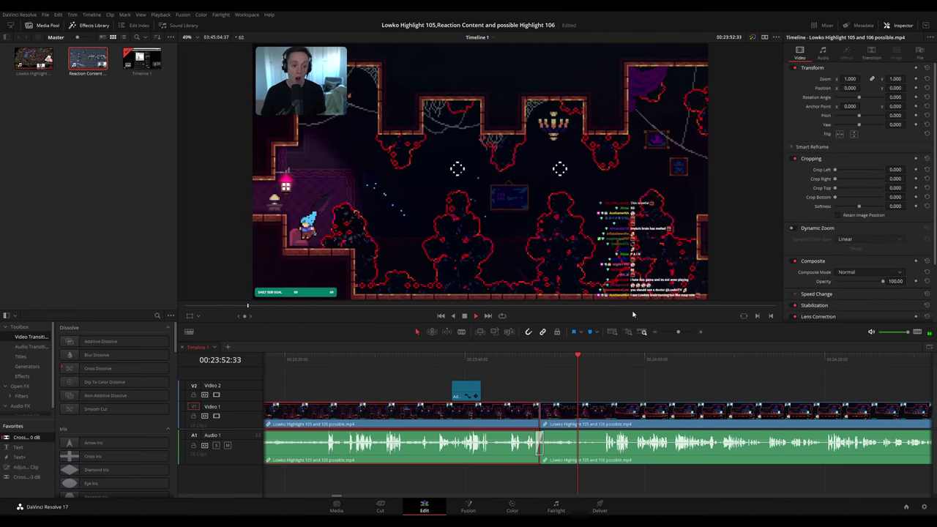
{"action": "left_click", "coordinate": [662, 380]}
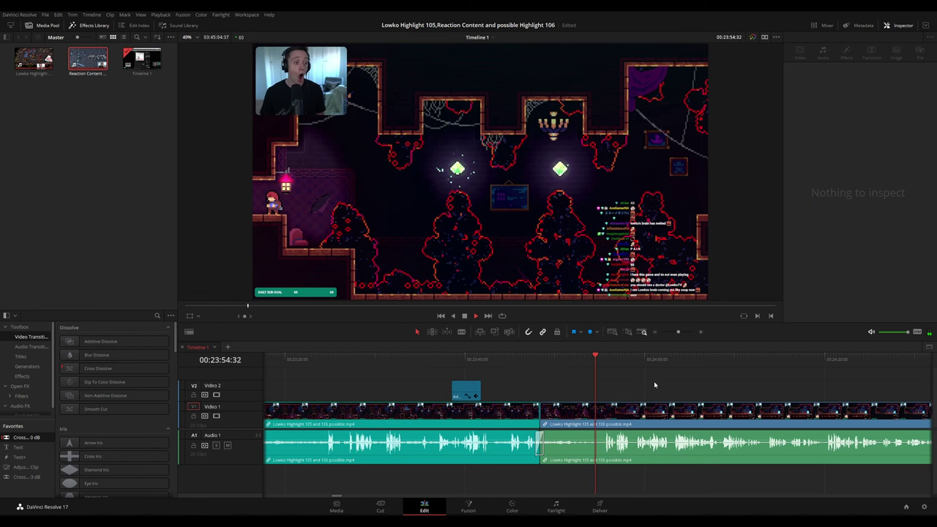
Review the gameplay footage from about 00:23:55 to 00:24:35 for quiet stretches or moments to emphasise.
{"action": "left_click_drag", "start_coordinate": [655, 384], "coordinate": [574, 382]}
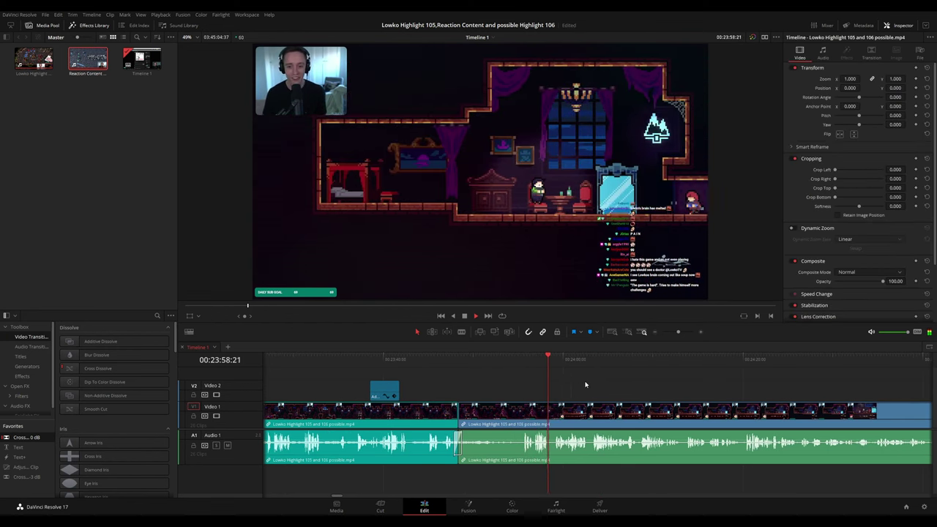
{"action": "scroll", "coordinate": [525, 380], "scroll_direction": "right", "scroll_amount": 3}
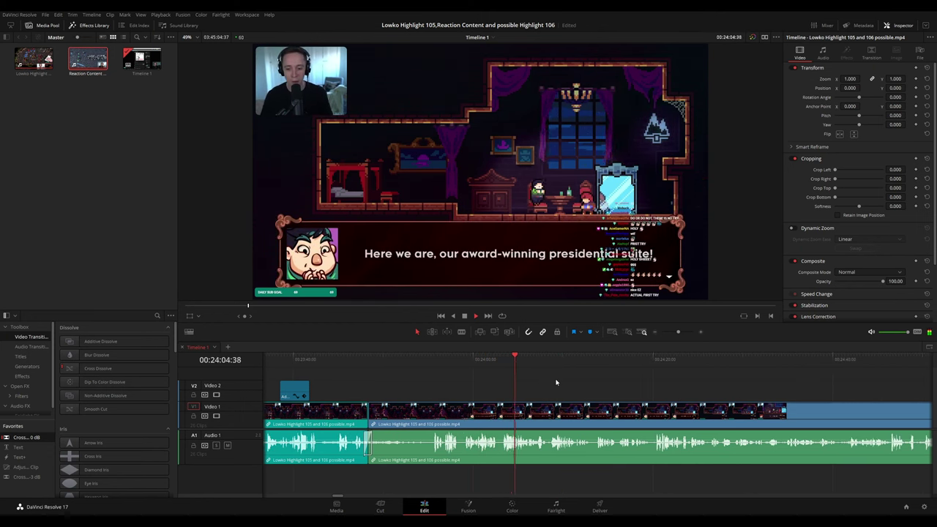
{"action": "scroll", "coordinate": [498, 395], "scroll_direction": "up", "scroll_amount": 3}
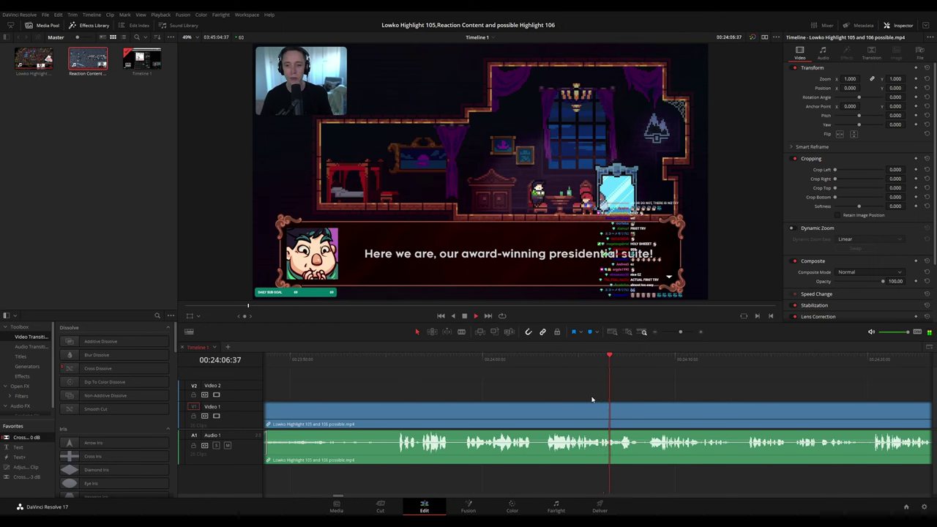
{"action": "scroll", "coordinate": [645, 392], "scroll_direction": "down", "scroll_amount": 3}
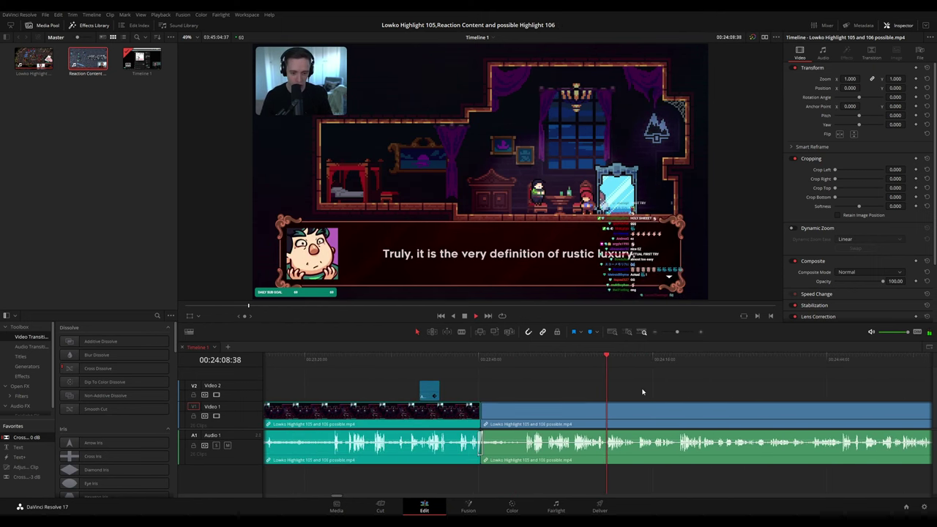
{"action": "left_click_drag", "start_coordinate": [642, 391], "coordinate": [606, 390]}
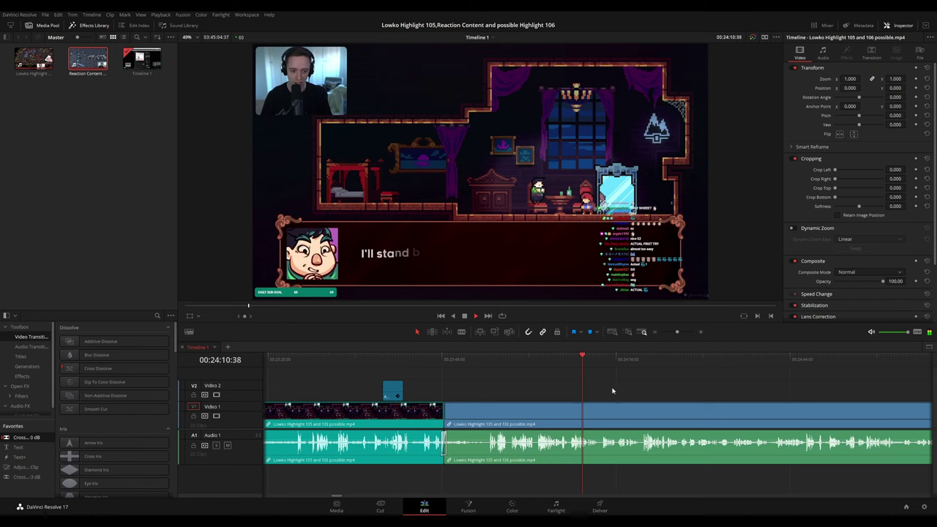
{"action": "scroll", "coordinate": [605, 389], "scroll_direction": "down", "scroll_amount": 5}
{"action": "scroll", "coordinate": [508, 393], "scroll_direction": "up", "scroll_amount": 5}
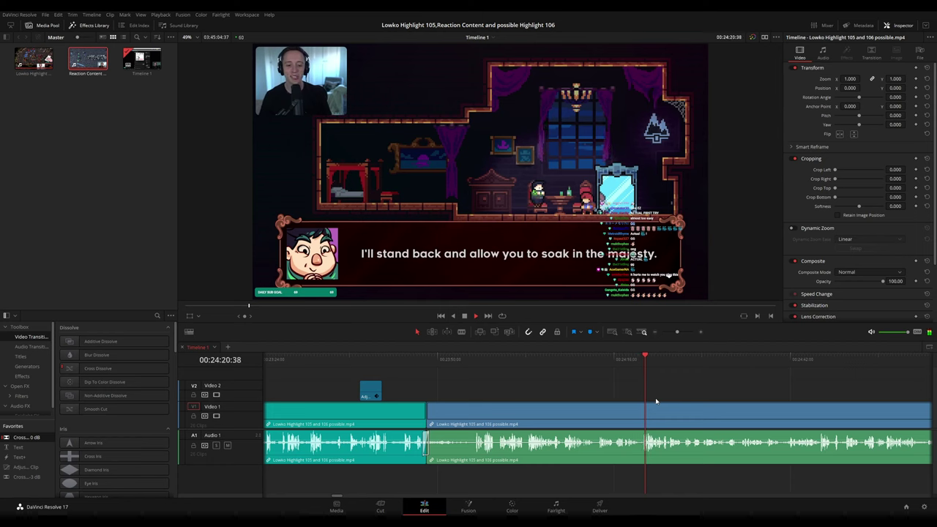
{"action": "scroll", "coordinate": [696, 406], "scroll_direction": "up", "scroll_amount": 6}
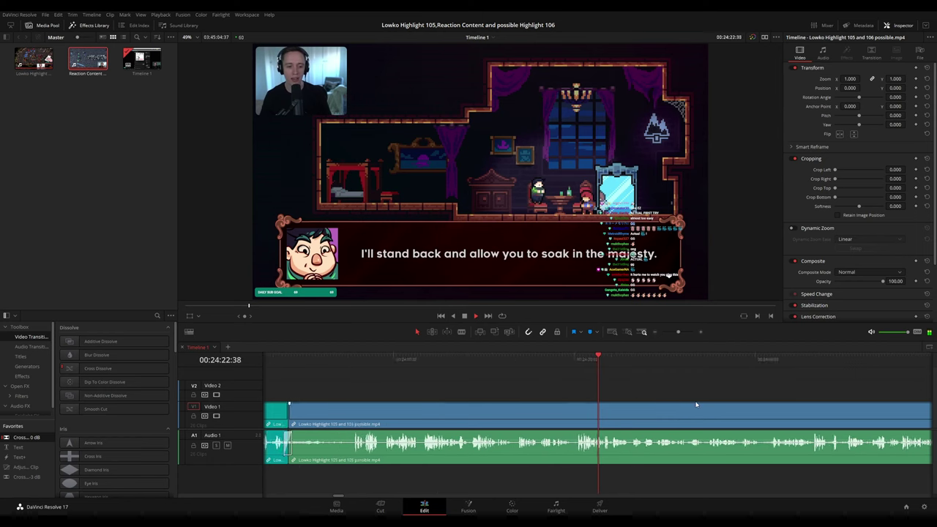
{"action": "left_click_drag", "start_coordinate": [709, 399], "coordinate": [550, 387]}
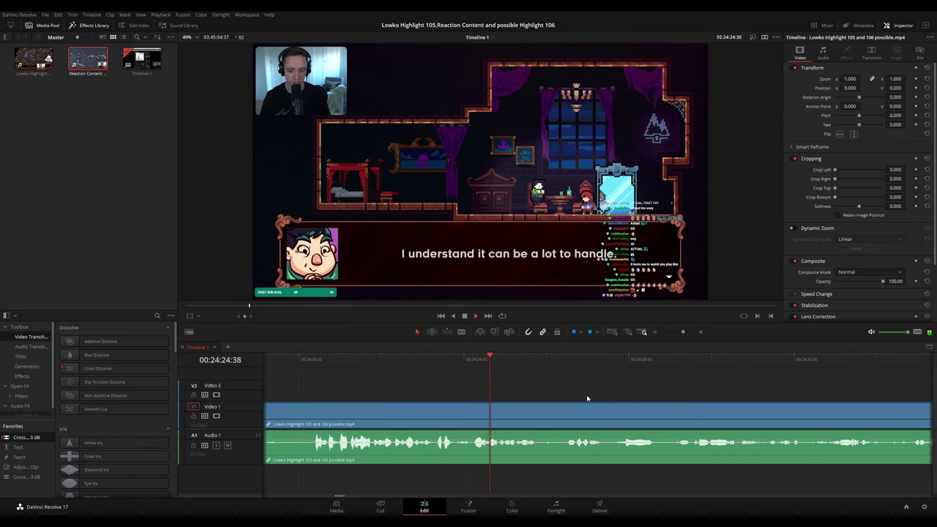
{"action": "scroll", "coordinate": [630, 395], "scroll_direction": "down", "scroll_amount": 4}
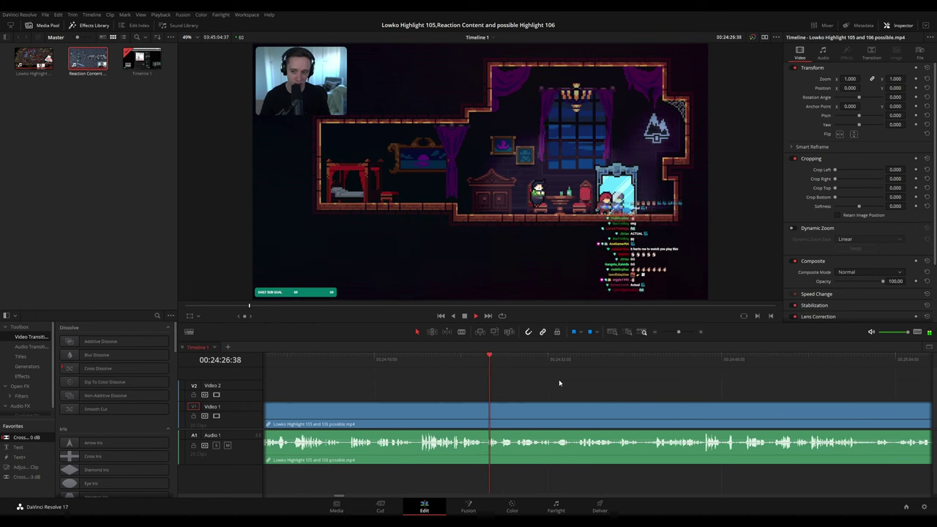
{"action": "scroll", "coordinate": [549, 389], "scroll_direction": "right", "scroll_amount": 2}
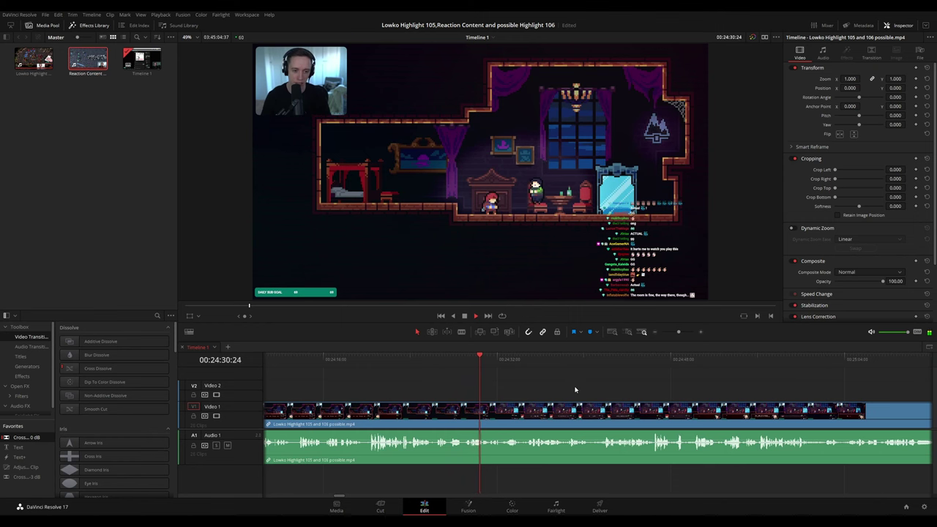
{"action": "scroll", "coordinate": [547, 385], "scroll_direction": "right", "scroll_amount": 2}
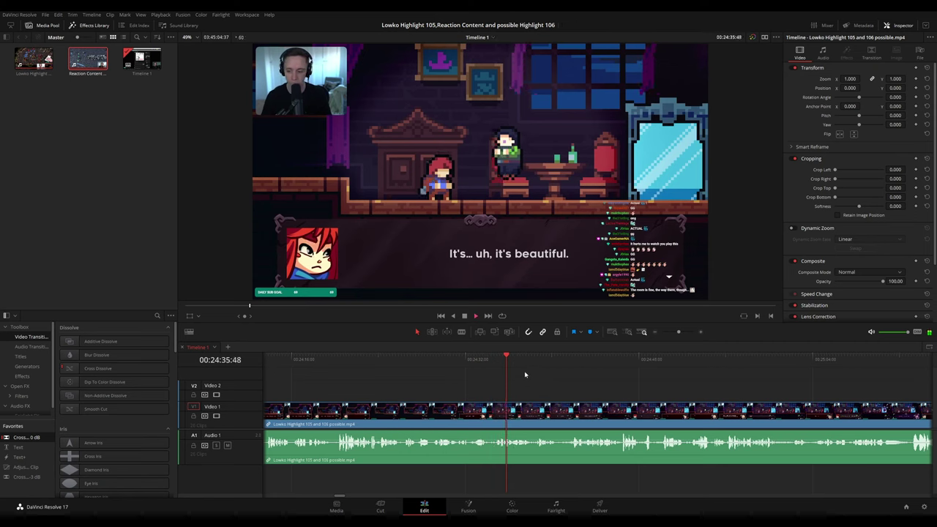
Skim the hotel-suite dialogue scene from about 00:24:36 to 00:25:20, skipping ahead through the slow parts.
{"action": "left_click_drag", "start_coordinate": [530, 361], "coordinate": [574, 366]}
{"action": "key", "text": "space"}
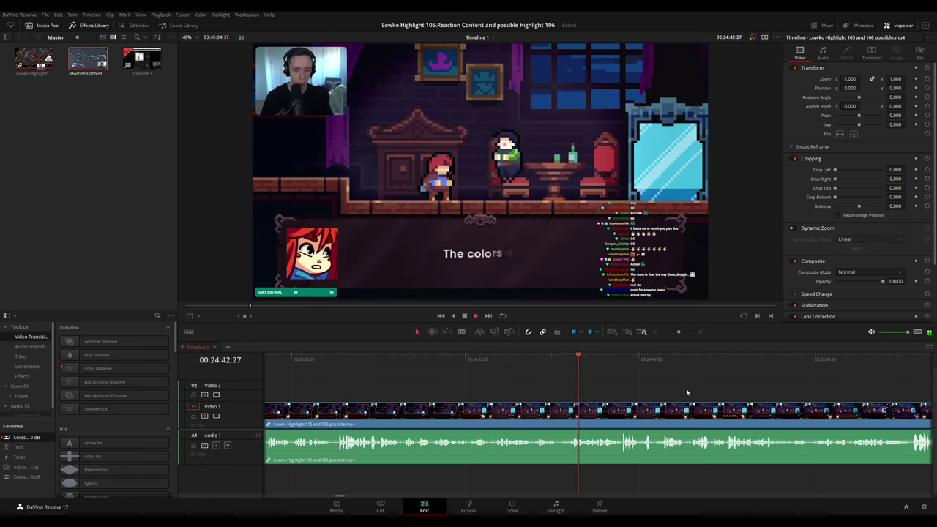
{"action": "scroll", "coordinate": [684, 389], "scroll_direction": "right", "scroll_amount": 8}
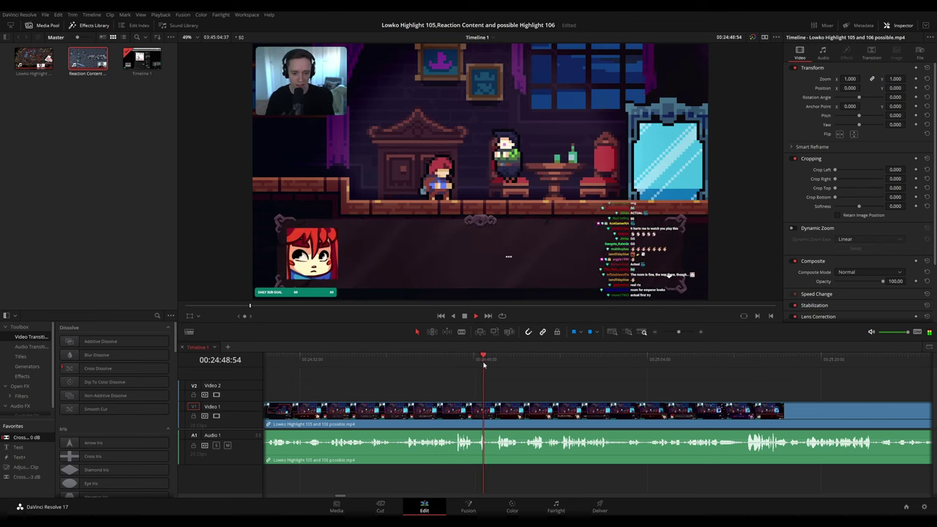
{"action": "left_click", "coordinate": [500, 364]}
{"action": "scroll", "coordinate": [593, 387], "scroll_direction": "right", "scroll_amount": 4}
{"action": "left_click", "coordinate": [430, 359]}
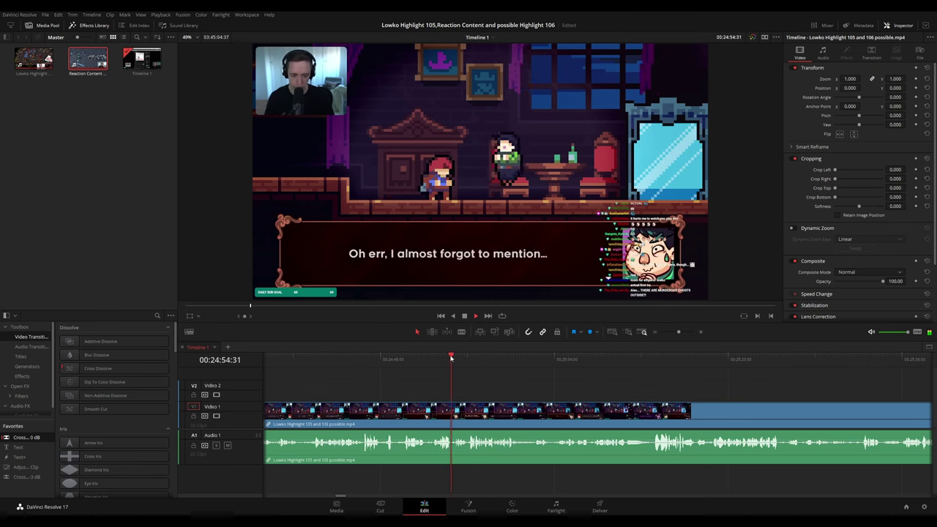
{"action": "left_click", "coordinate": [496, 361]}
{"action": "left_click", "coordinate": [516, 360]}
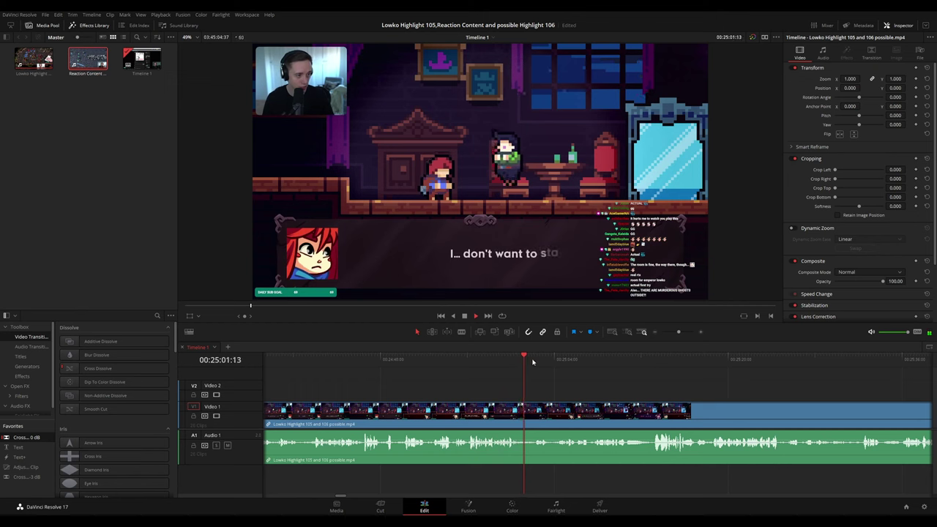
{"action": "left_click", "coordinate": [541, 360]}
{"action": "left_click_drag", "start_coordinate": [618, 384], "coordinate": [498, 382]}
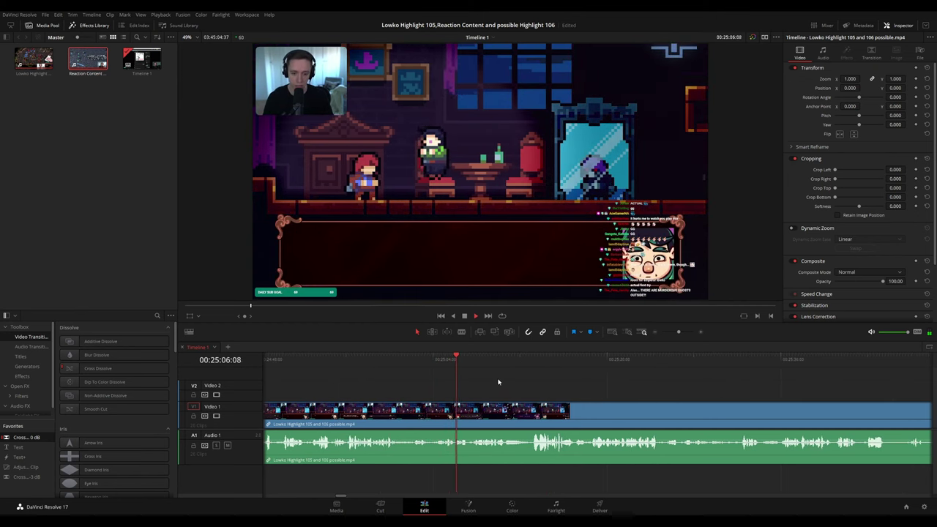
{"action": "scroll", "coordinate": [493, 383], "scroll_direction": "right", "scroll_amount": 2}
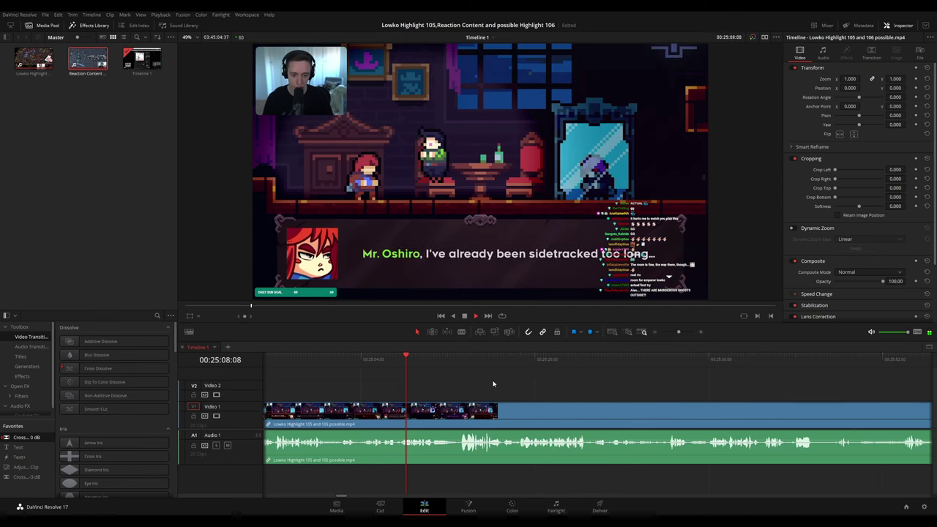
{"action": "left_click", "coordinate": [431, 362]}
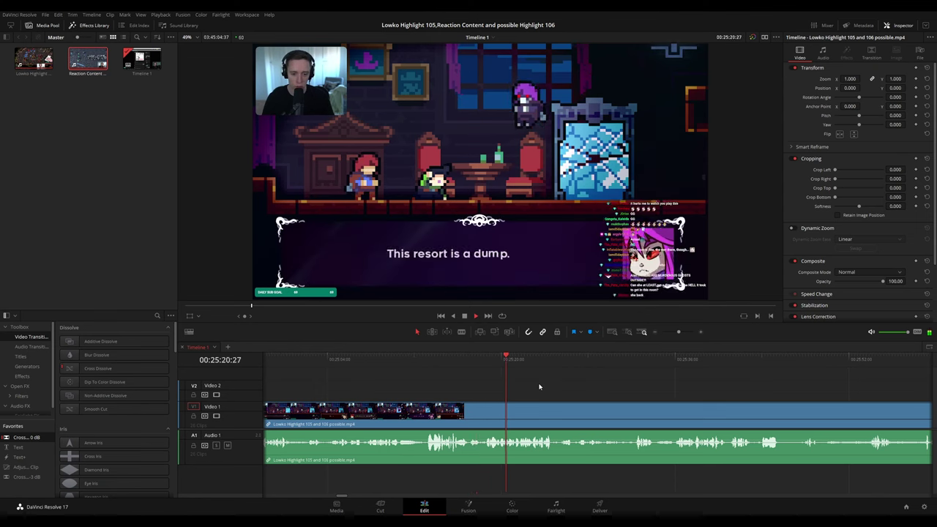
Play through the footage from about 00:25:20 to 00:25:45 to find the next quiet stretch.
{"action": "scroll", "coordinate": [602, 393], "scroll_direction": "up", "scroll_amount": 2}
{"action": "scroll", "coordinate": [589, 387], "scroll_direction": "right", "scroll_amount": 1}
{"action": "scroll", "coordinate": [541, 384], "scroll_direction": "right", "scroll_amount": 2}
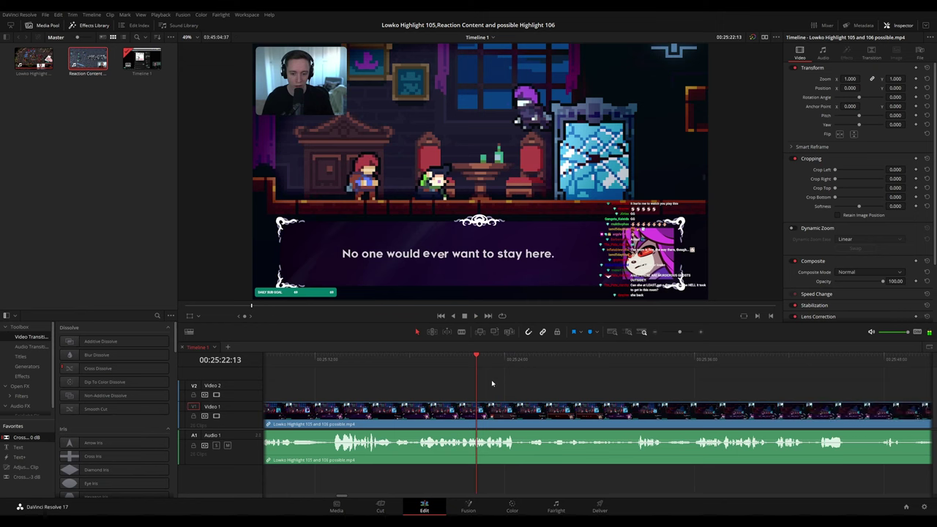
{"action": "scroll", "coordinate": [492, 381], "scroll_direction": "right", "scroll_amount": 3}
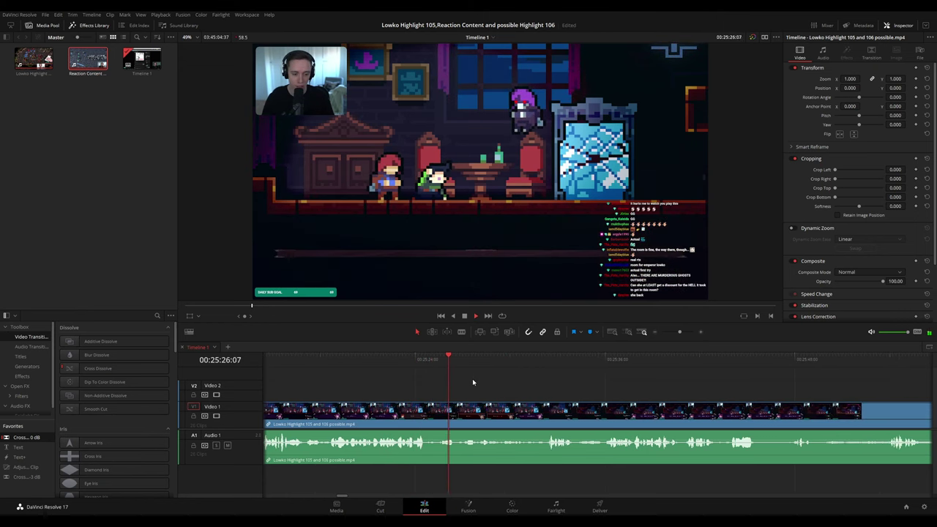
{"action": "scroll", "coordinate": [482, 384], "scroll_direction": "right", "scroll_amount": 3}
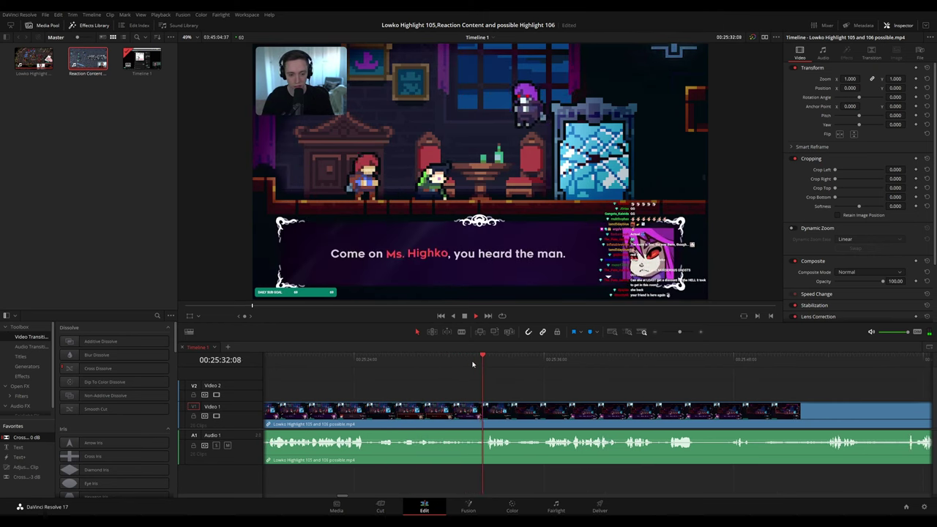
{"action": "scroll", "coordinate": [542, 389], "scroll_direction": "right", "scroll_amount": 2}
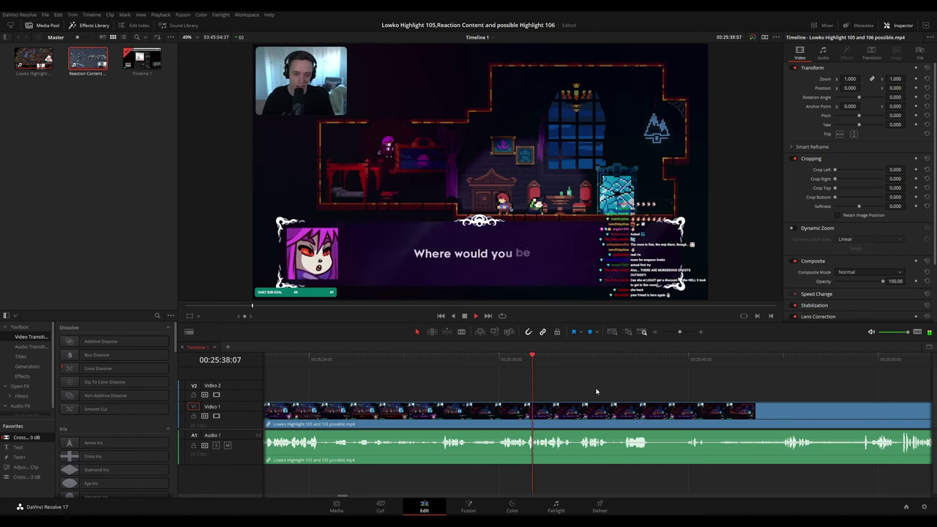
{"action": "scroll", "coordinate": [556, 387], "scroll_direction": "right", "scroll_amount": 3}
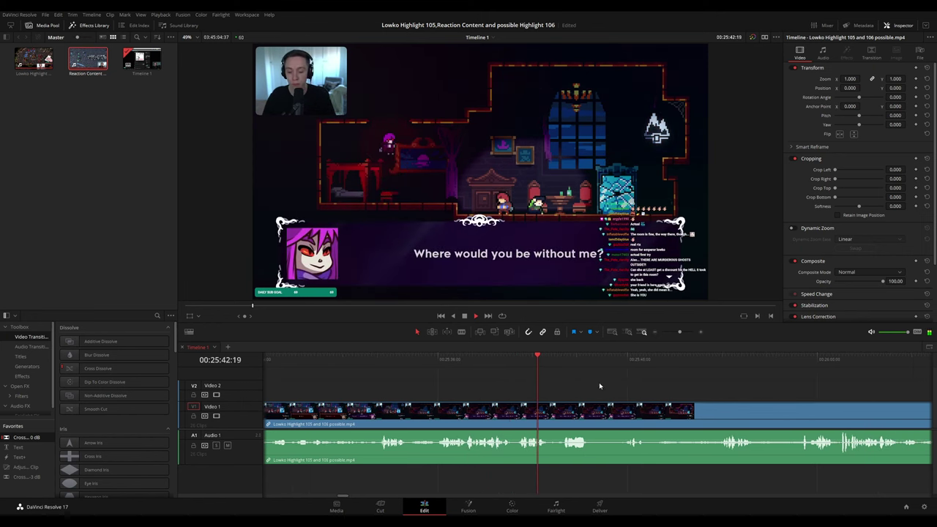
{"action": "scroll", "coordinate": [541, 377], "scroll_direction": "right", "scroll_amount": 3}
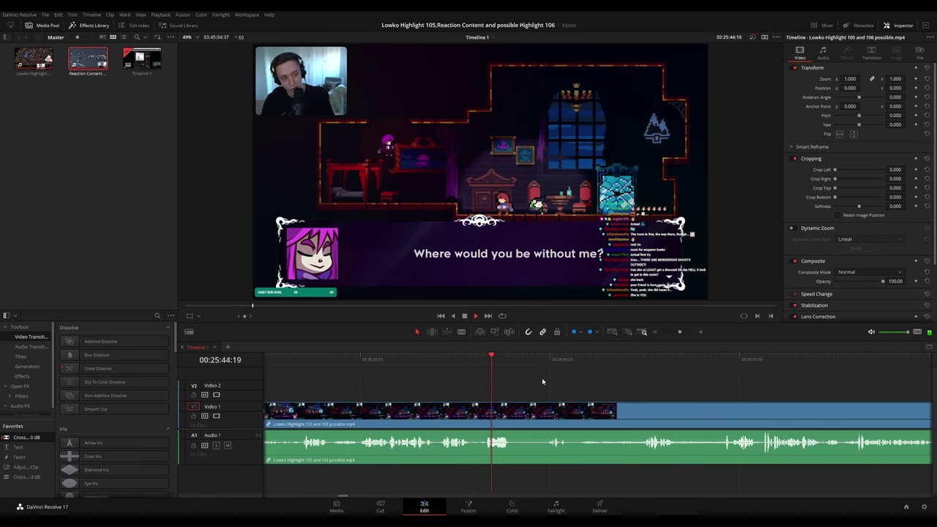
Cut the gameplay clip at 00:25:45:44 and about two seconds after it, ripple-delete the piece between, and play the join.
{"action": "key", "text": "b"}
{"action": "left_click", "coordinate": [521, 407]}
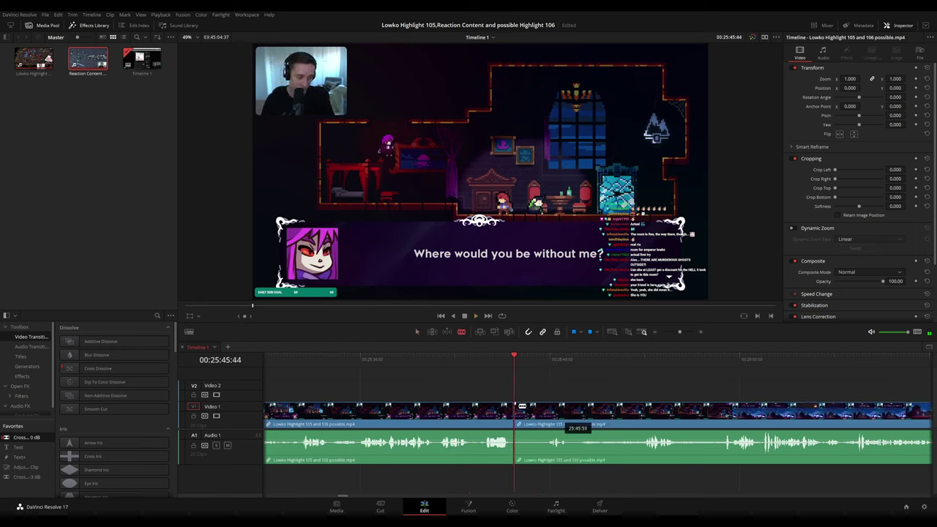
{"action": "left_click", "coordinate": [547, 410]}
{"action": "key", "text": "a"}
{"action": "left_click", "coordinate": [533, 412]}
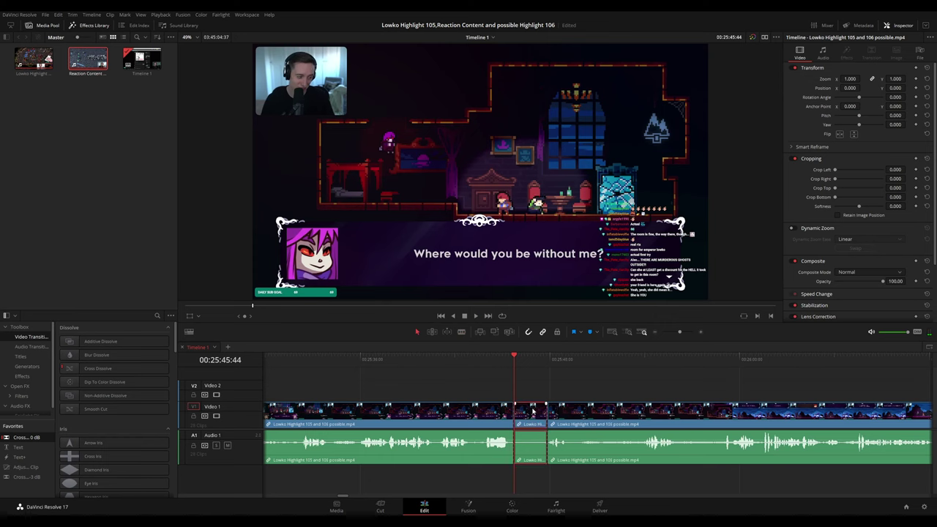
{"action": "key", "text": "Delete"}
{"action": "key", "text": "space"}
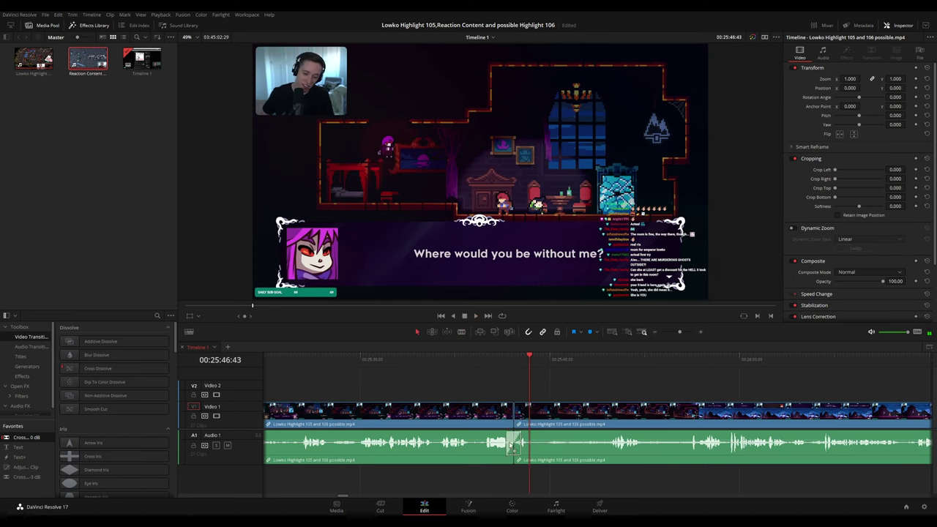
Play across the audio cross fade at the 00:25:45 cut and review the footage up to about 00:26:26.
{"action": "left_click", "coordinate": [509, 411]}
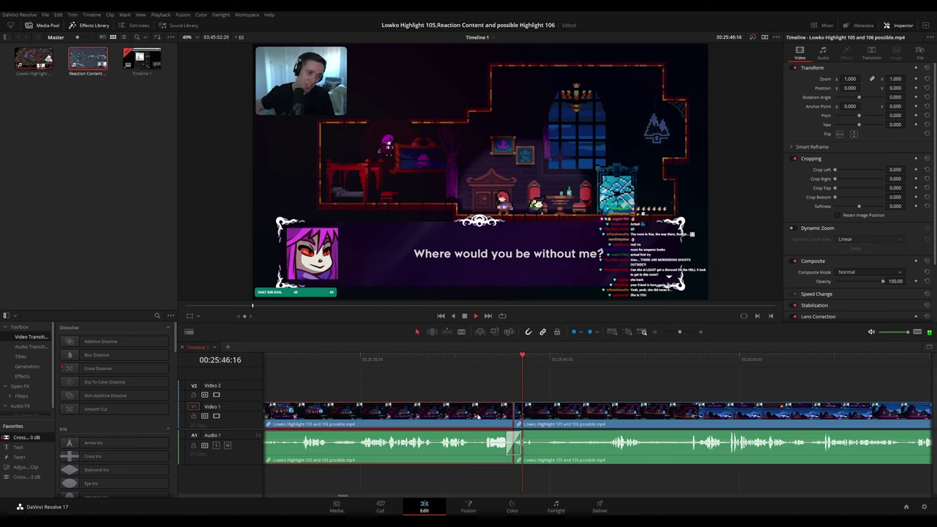
{"action": "left_click", "coordinate": [585, 368]}
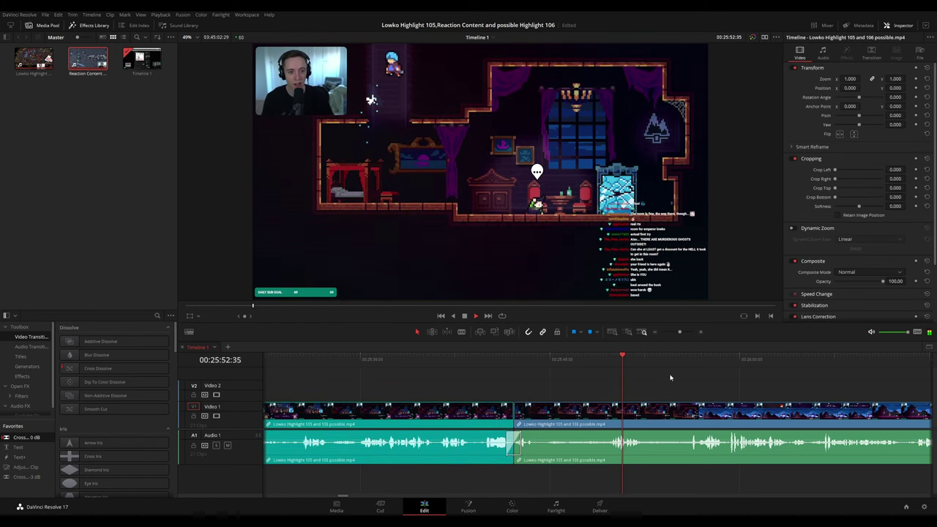
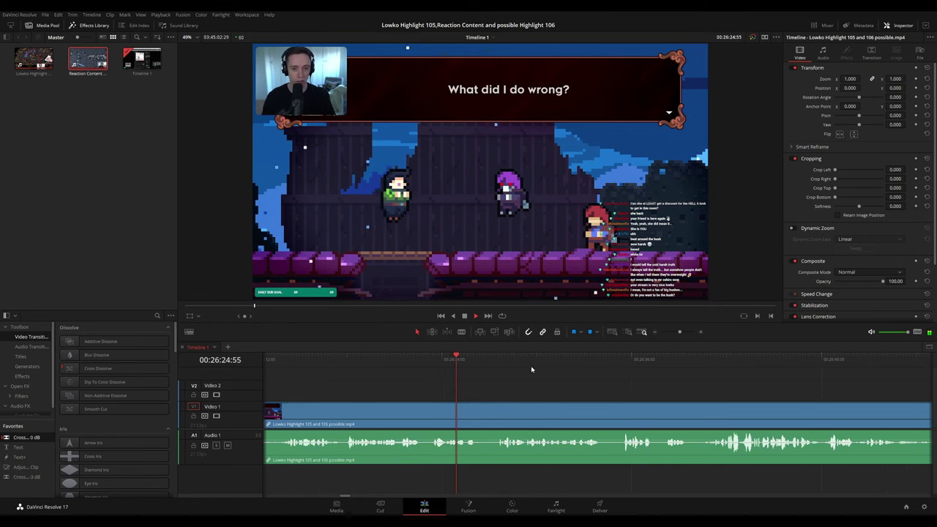
{"action": "key", "text": "space"}
Cut the gameplay clip at 00:26:26:14 and about one second after it, ripple-delete the piece between, and play the join.
{"action": "key", "text": "b"}
{"action": "left_click", "coordinate": [477, 404]}
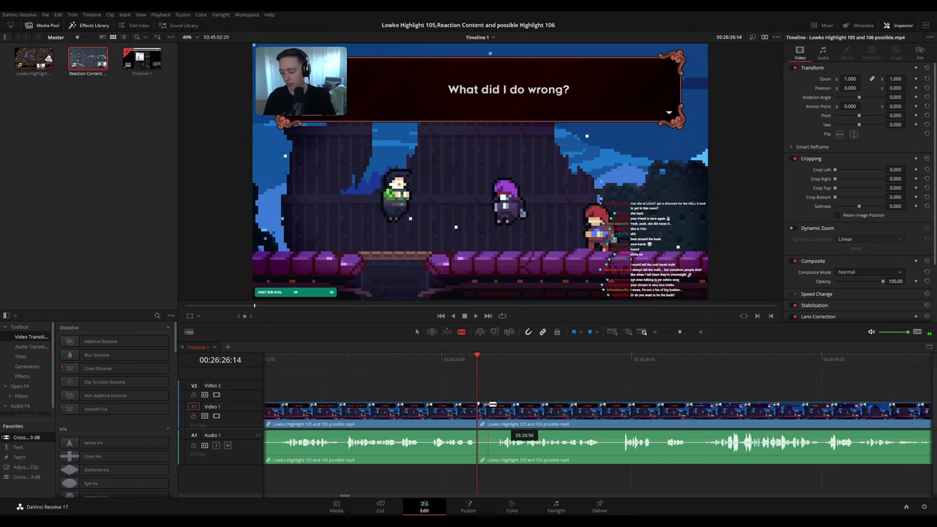
{"action": "left_click", "coordinate": [495, 405]}
{"action": "left_click", "coordinate": [488, 413]}
{"action": "key", "text": "Delete"}
{"action": "key", "text": "space"}
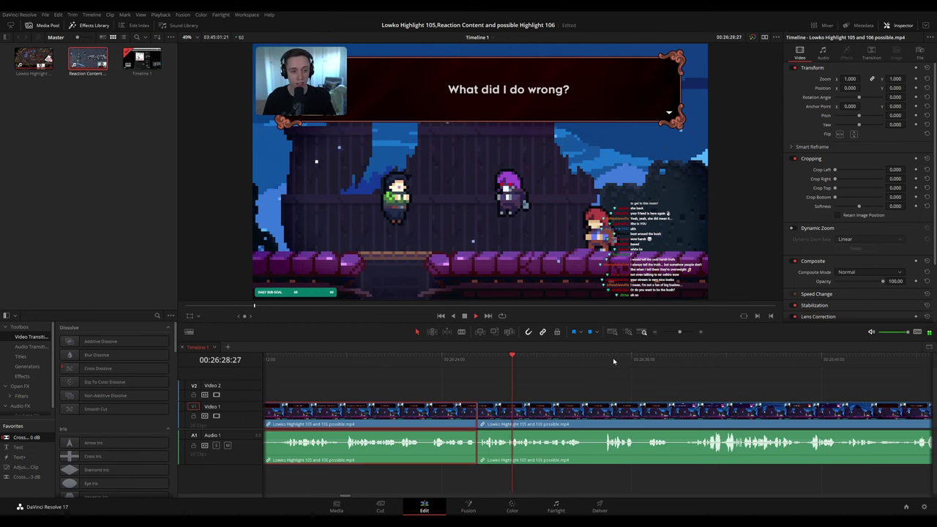
Add a 0 dB audio cross fade at the 00:26:26:14 cut, shorten it to 0.6 seconds, and play the join.
{"action": "key", "text": "c"}
{"action": "left_click", "coordinate": [513, 385]}
{"action": "key", "text": "space"}
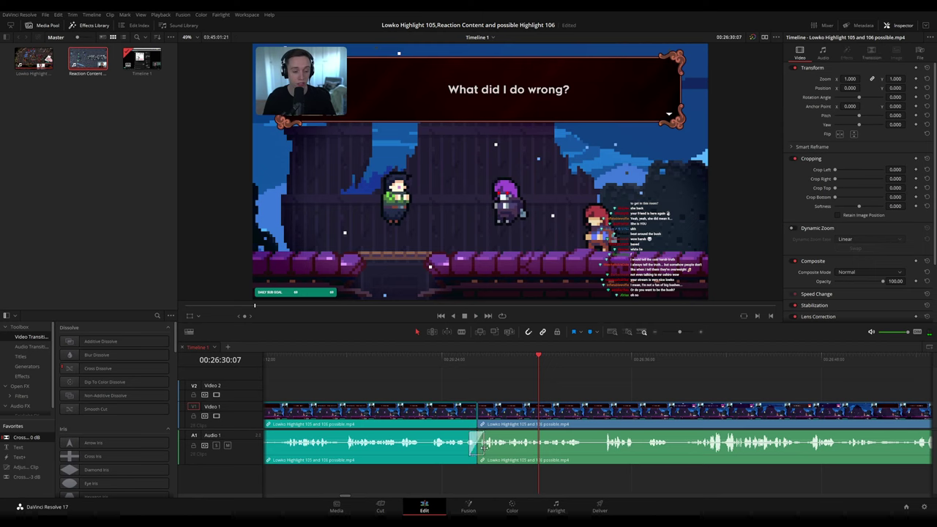
{"action": "left_click_drag", "start_coordinate": [483, 449], "coordinate": [481, 448]}
{"action": "key", "text": "space"}
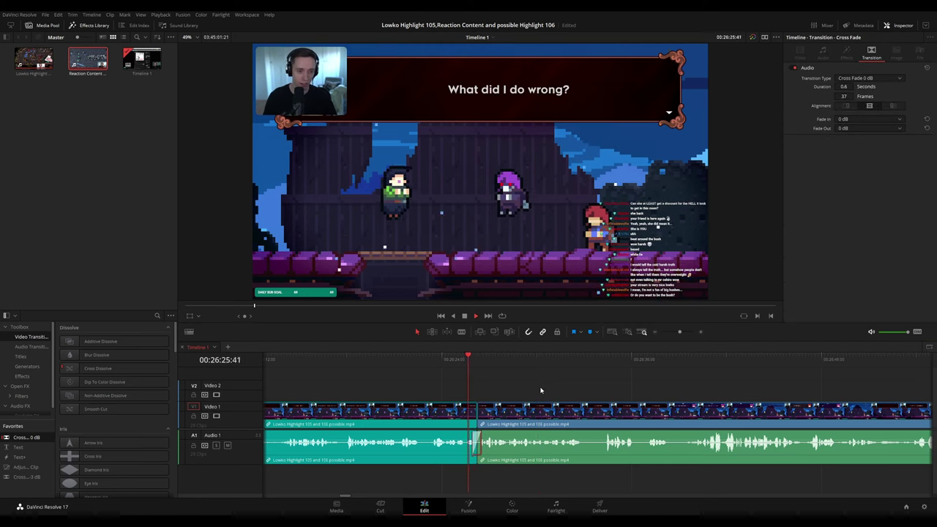
Review the rooftop dialogue scene from about 00:26:26 to 00:27:02 for quiet stretches or moments to emphasise.
{"action": "left_click", "coordinate": [593, 382]}
{"action": "left_click_drag", "start_coordinate": [594, 382], "coordinate": [477, 370]}
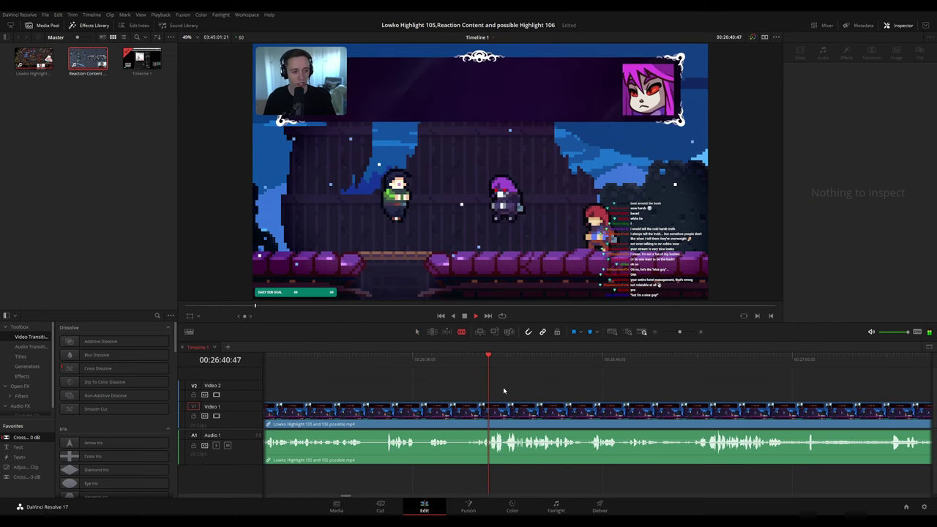
{"action": "left_click_drag", "start_coordinate": [568, 392], "coordinate": [472, 387]}
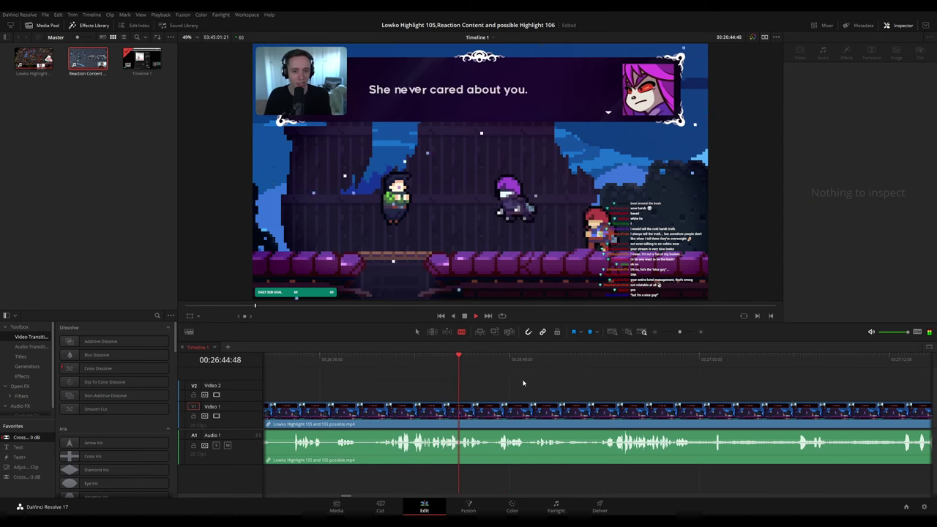
{"action": "scroll", "coordinate": [526, 379], "scroll_direction": "right", "scroll_amount": 1}
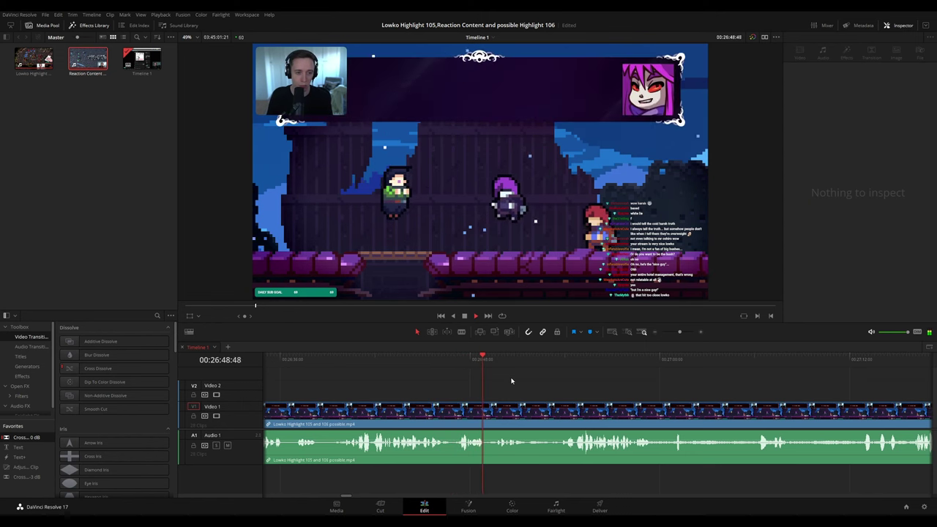
{"action": "scroll", "coordinate": [538, 378], "scroll_direction": "right", "scroll_amount": 3}
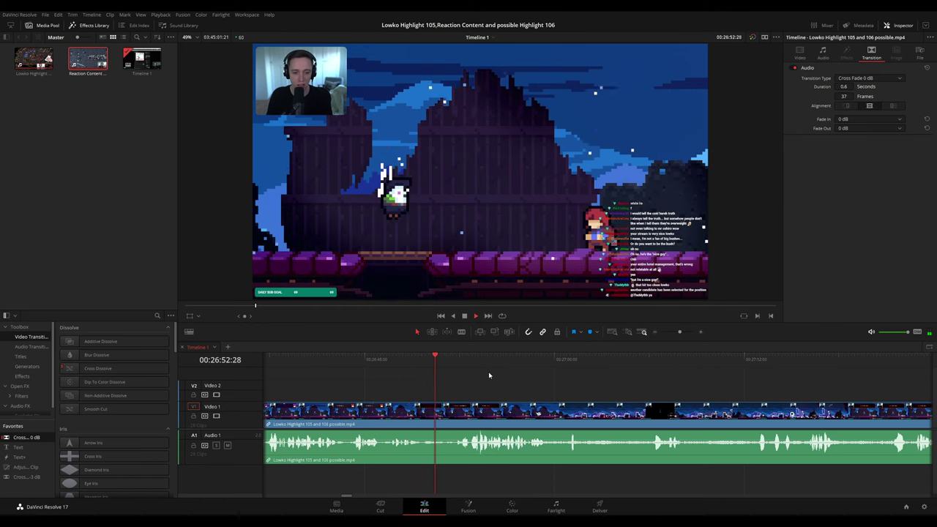
{"action": "scroll", "coordinate": [505, 377], "scroll_direction": "right", "scroll_amount": 1}
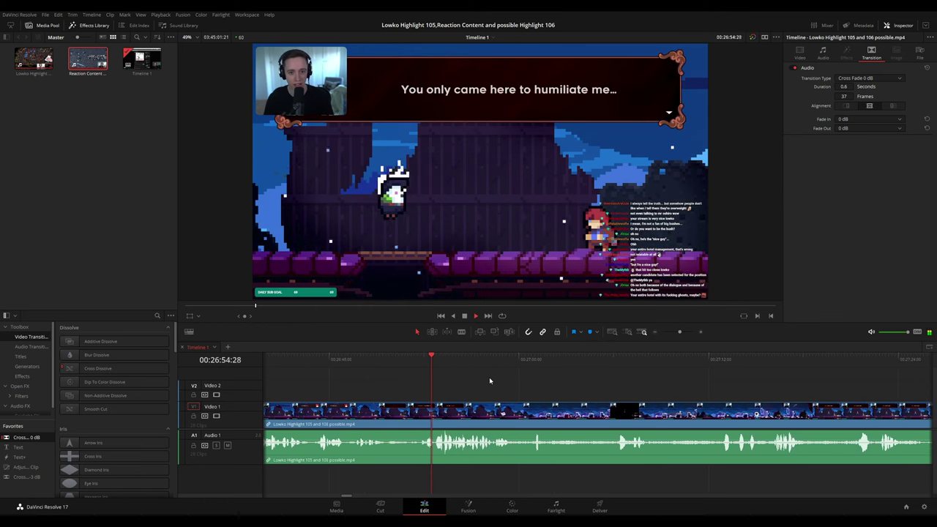
{"action": "scroll", "coordinate": [492, 378], "scroll_direction": "right", "scroll_amount": 2}
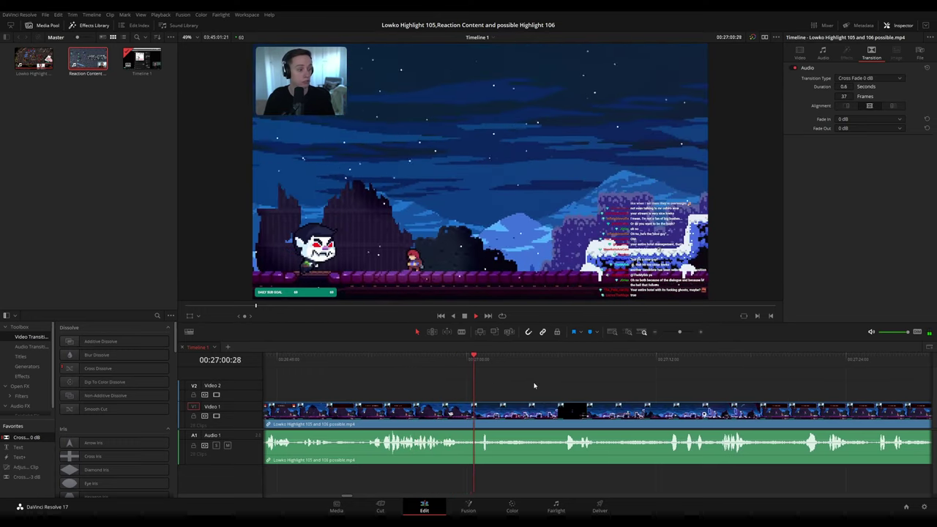
{"action": "scroll", "coordinate": [494, 382], "scroll_direction": "right", "scroll_amount": 1}
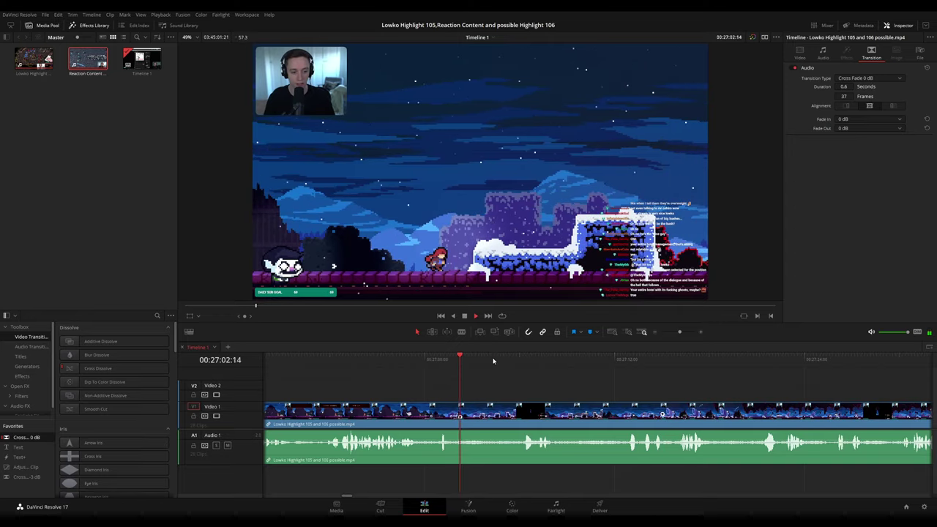
Skim the start of the chase from about 00:27:02 to 00:27:35, skipping ahead through slow parts.
{"action": "left_click_drag", "start_coordinate": [499, 358], "coordinate": [517, 357]}
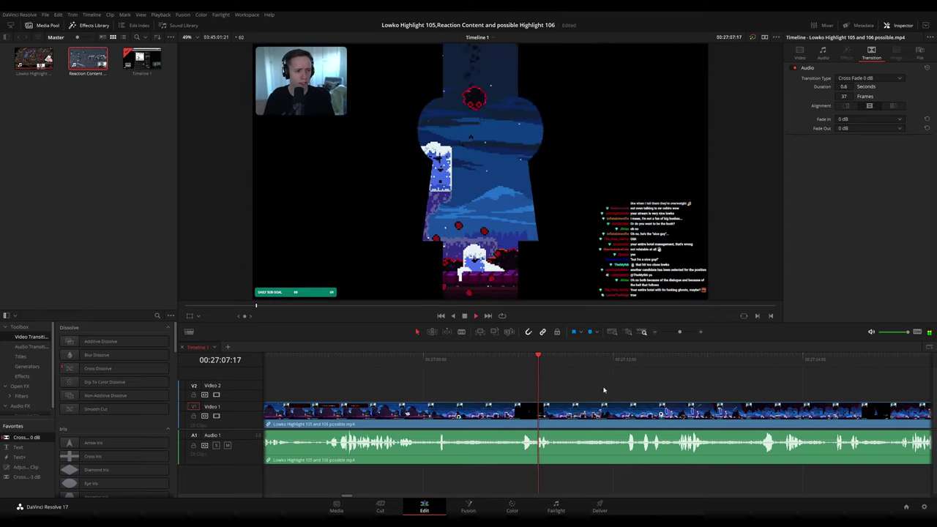
{"action": "scroll", "coordinate": [601, 387], "scroll_direction": "right", "scroll_amount": 1}
{"action": "left_click", "coordinate": [553, 360]}
{"action": "scroll", "coordinate": [623, 390], "scroll_direction": "right", "scroll_amount": 2}
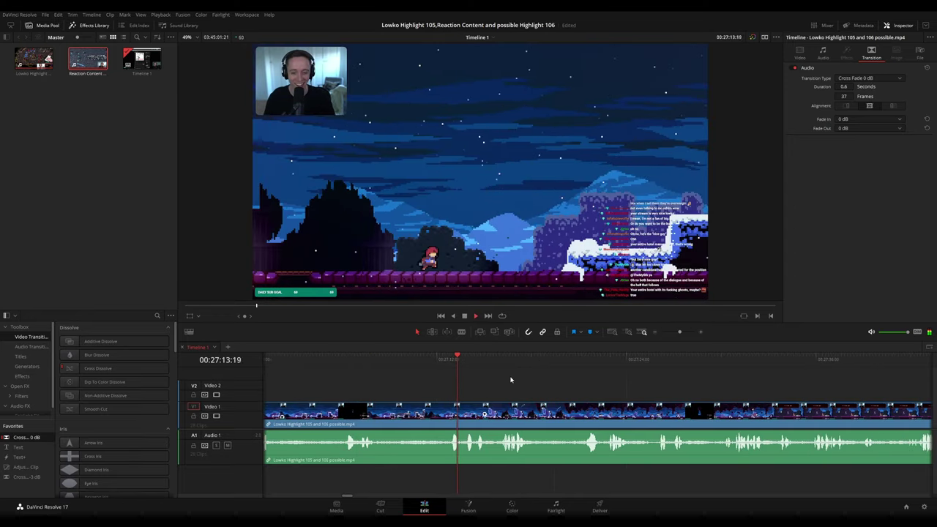
{"action": "scroll", "coordinate": [524, 384], "scroll_direction": "right", "scroll_amount": 1}
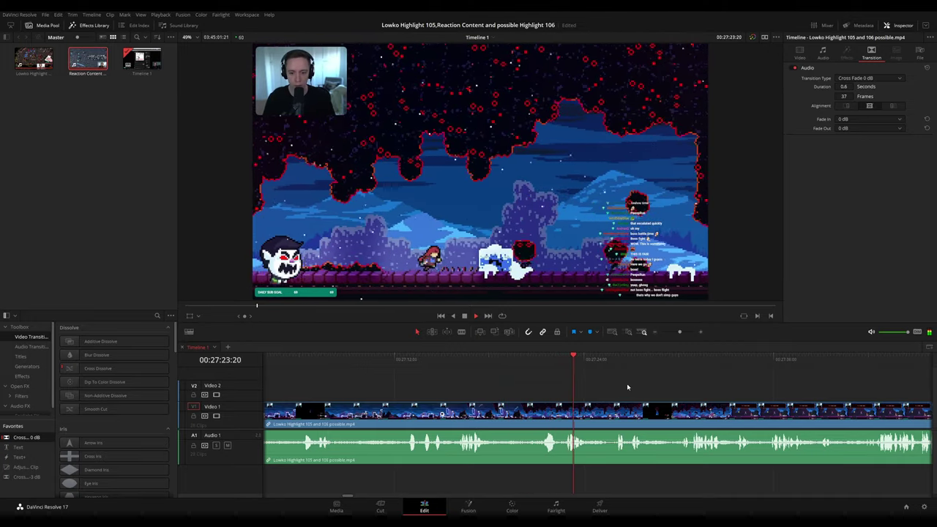
{"action": "left_click_drag", "start_coordinate": [627, 387], "coordinate": [537, 380]}
{"action": "scroll", "coordinate": [539, 381], "scroll_direction": "right", "scroll_amount": 3}
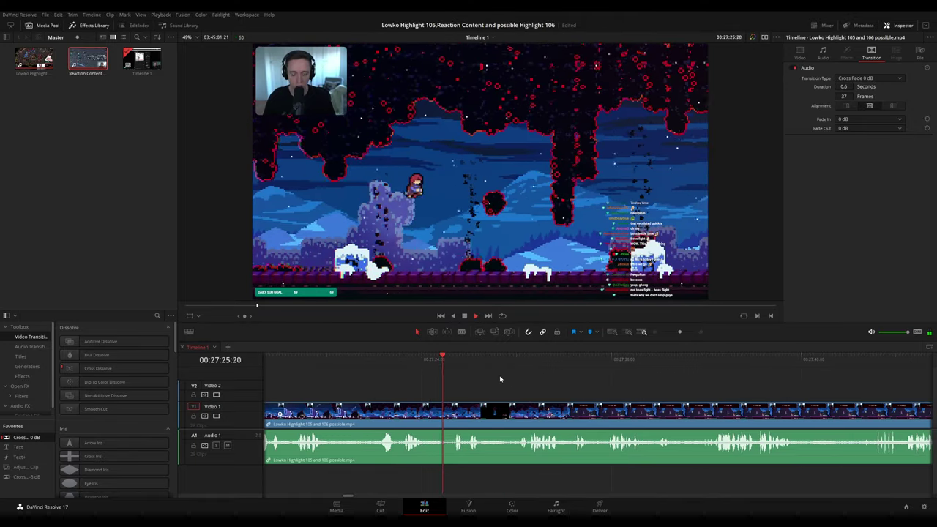
{"action": "scroll", "coordinate": [533, 386], "scroll_direction": "right", "scroll_amount": 2}
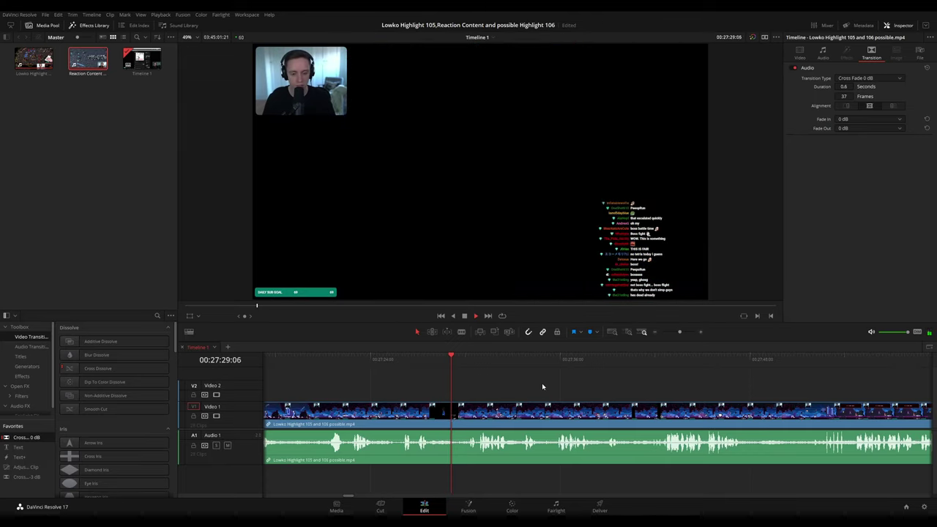
{"action": "scroll", "coordinate": [560, 399], "scroll_direction": "up", "scroll_amount": 1}
{"action": "left_click_drag", "start_coordinate": [662, 394], "coordinate": [496, 380]}
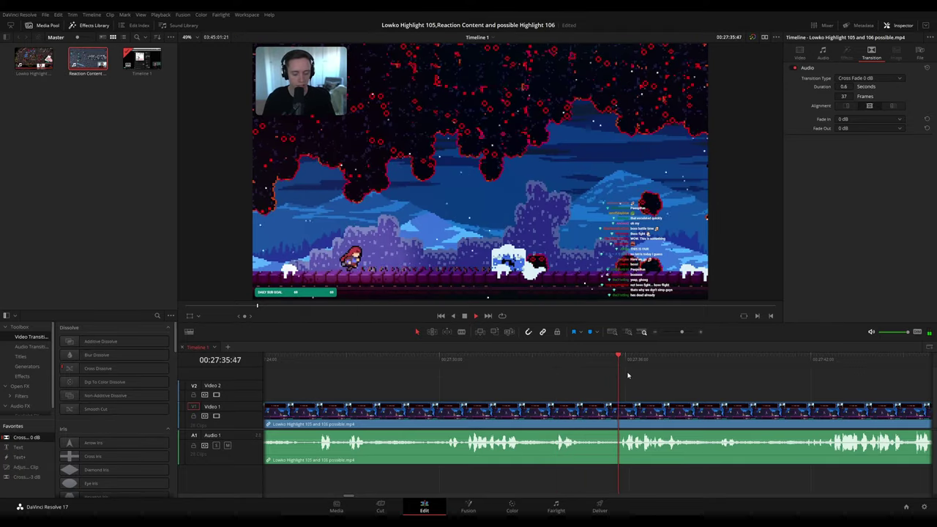
Review the repeated chase attempts from about 00:27:35 to 00:28:17 for stretches to cut or highlight.
{"action": "scroll", "coordinate": [690, 378], "scroll_direction": "down", "scroll_amount": 2}
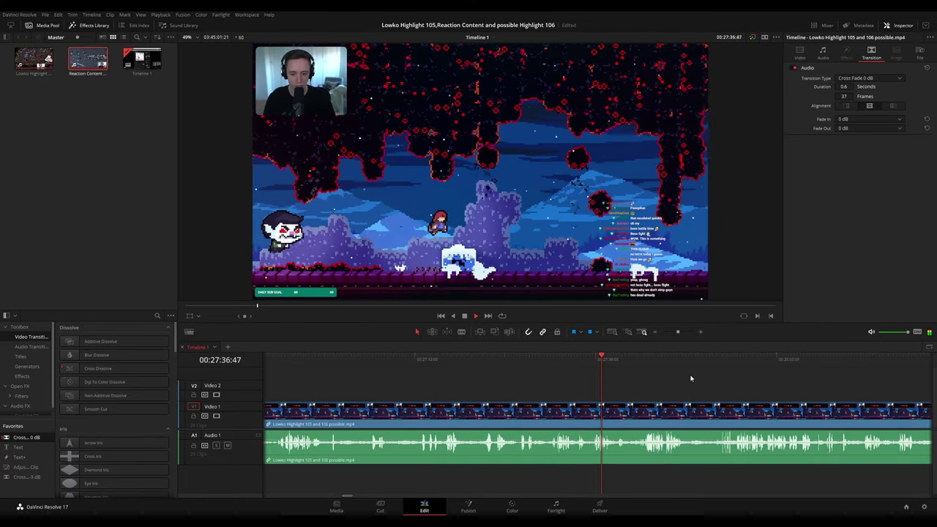
{"action": "scroll", "coordinate": [479, 372], "scroll_direction": "right", "scroll_amount": 3}
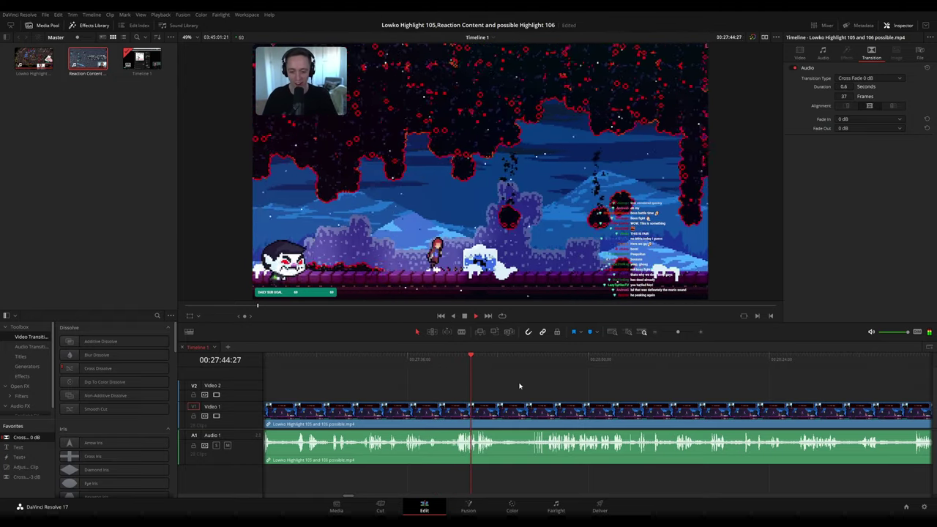
{"action": "scroll", "coordinate": [532, 396], "scroll_direction": "up", "scroll_amount": 1}
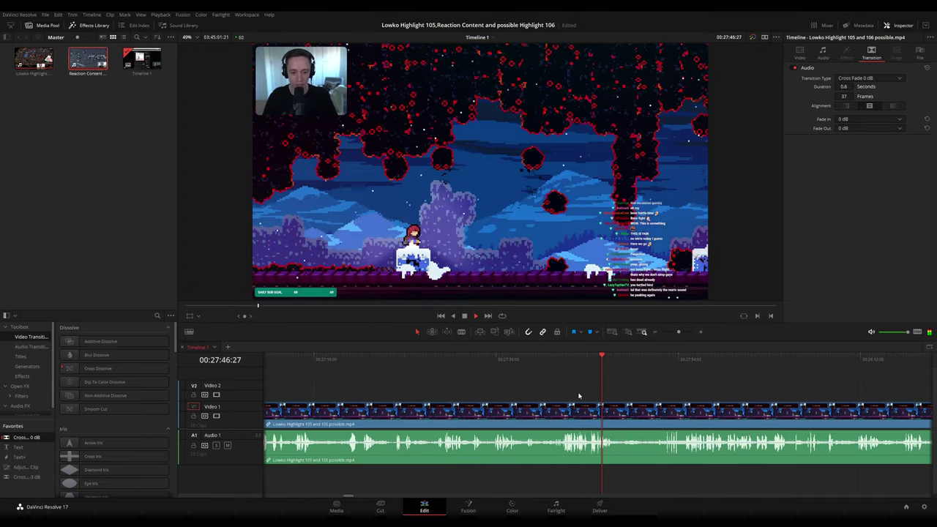
{"action": "left_click_drag", "start_coordinate": [612, 395], "coordinate": [478, 379]}
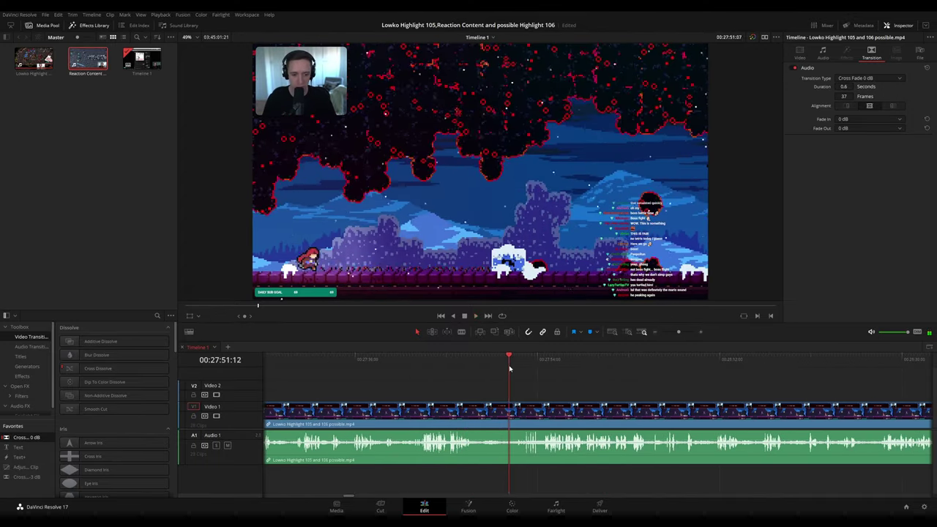
{"action": "left_click_drag", "start_coordinate": [596, 392], "coordinate": [498, 379]}
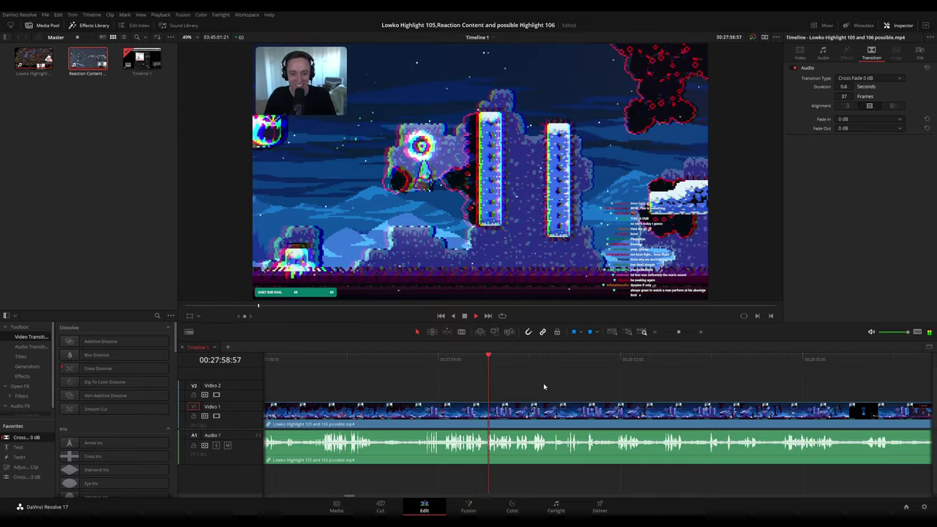
{"action": "left_click_drag", "start_coordinate": [590, 392], "coordinate": [528, 388]}
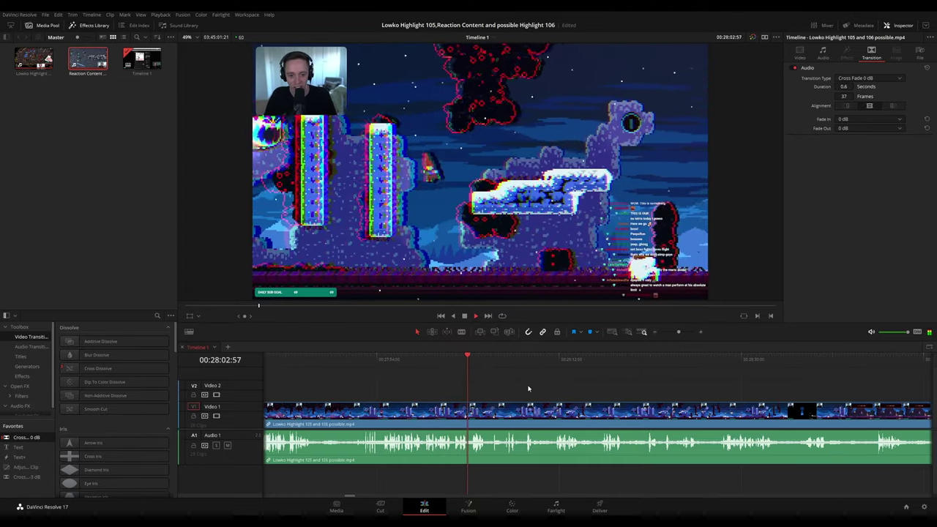
{"action": "scroll", "coordinate": [560, 396], "scroll_direction": "up", "scroll_amount": 1}
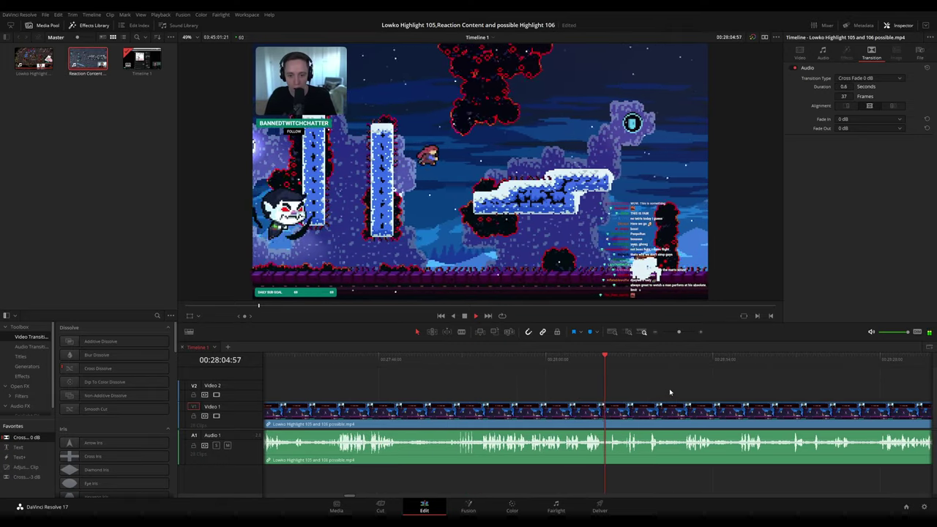
{"action": "scroll", "coordinate": [542, 378], "scroll_direction": "down", "scroll_amount": 2}
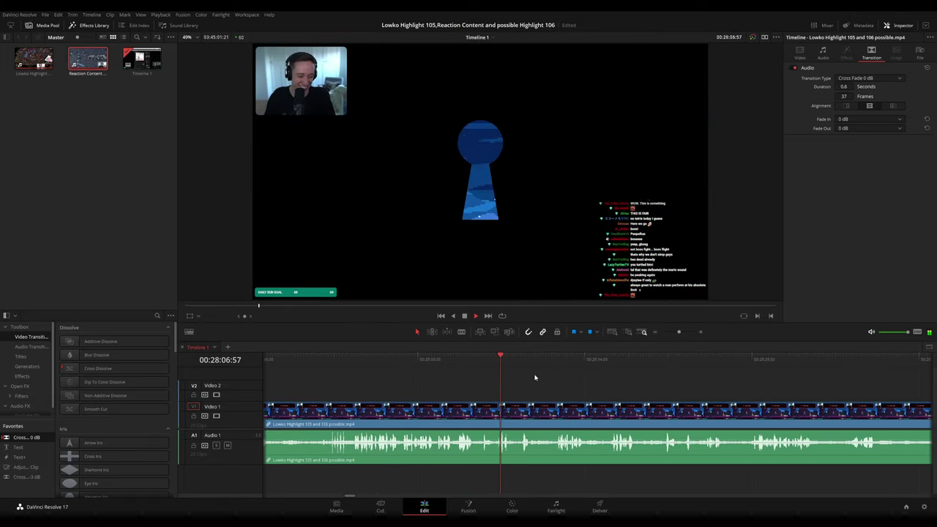
{"action": "scroll", "coordinate": [542, 381], "scroll_direction": "down", "scroll_amount": 2}
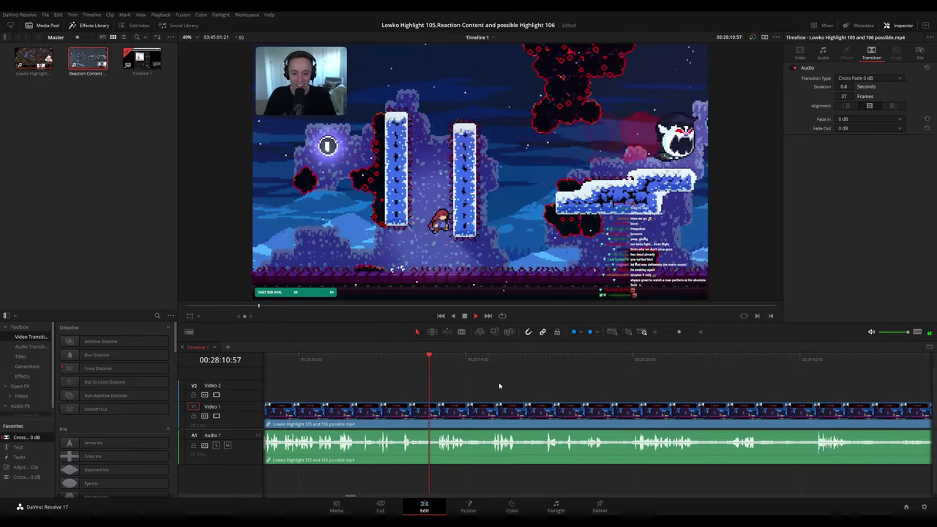
{"action": "scroll", "coordinate": [479, 383], "scroll_direction": "down", "scroll_amount": 1}
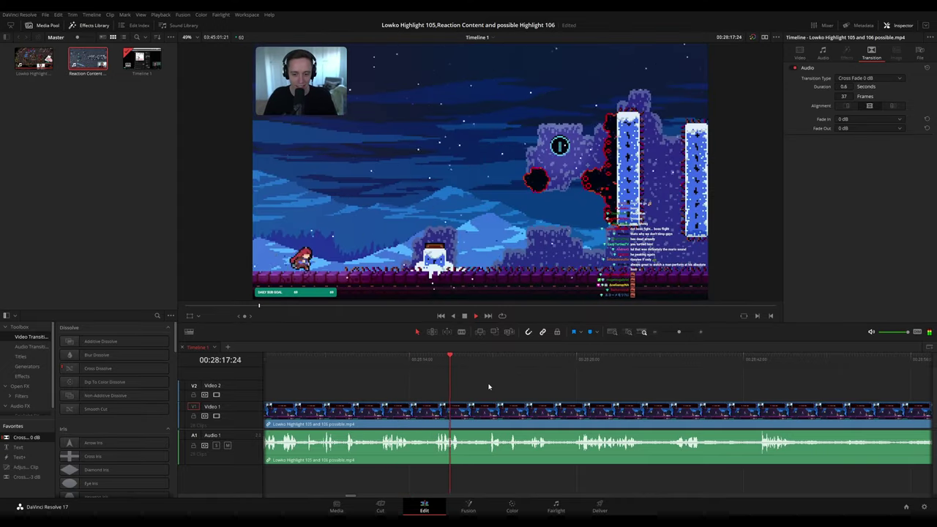
Check the chase footage from about 00:28:17 to 00:28:29 and return the playhead to 00:28:25:54.
{"action": "left_click_drag", "start_coordinate": [470, 365], "coordinate": [482, 364]}
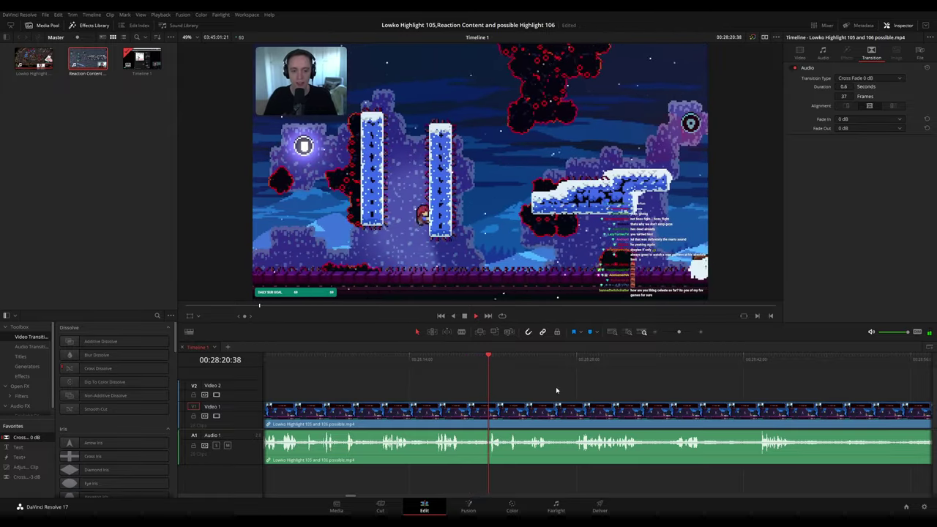
{"action": "left_click_drag", "start_coordinate": [556, 387], "coordinate": [487, 381]}
{"action": "scroll", "coordinate": [626, 389], "scroll_direction": "down", "scroll_amount": 5}
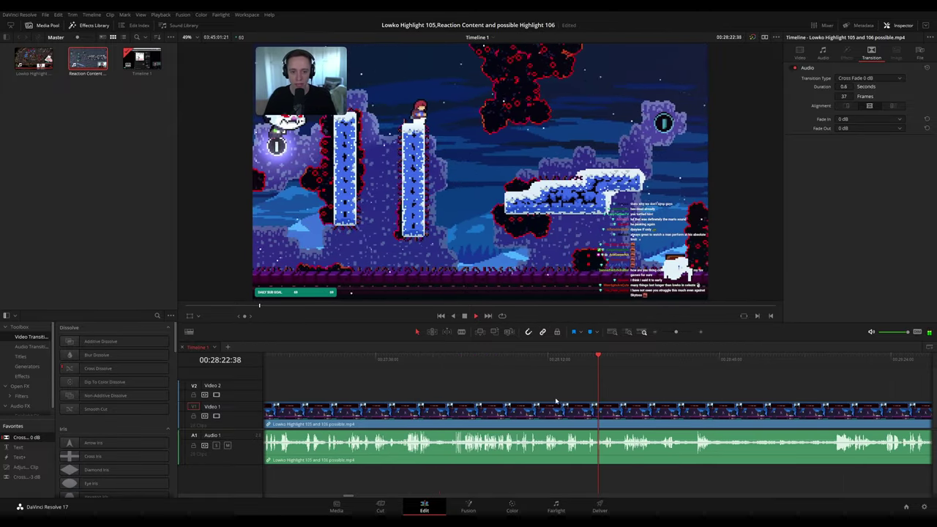
{"action": "scroll", "coordinate": [615, 394], "scroll_direction": "up", "scroll_amount": 2}
{"action": "scroll", "coordinate": [607, 395], "scroll_direction": "up", "scroll_amount": 2}
{"action": "scroll", "coordinate": [573, 392], "scroll_direction": "down", "scroll_amount": 4}
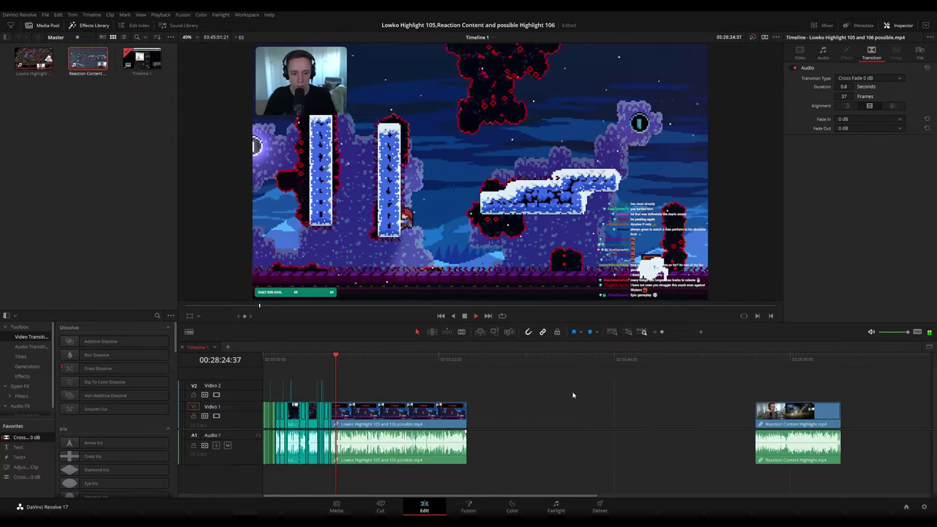
{"action": "scroll", "coordinate": [573, 392], "scroll_direction": "up", "scroll_amount": 3}
{"action": "scroll", "coordinate": [631, 399], "scroll_direction": "up", "scroll_amount": 3}
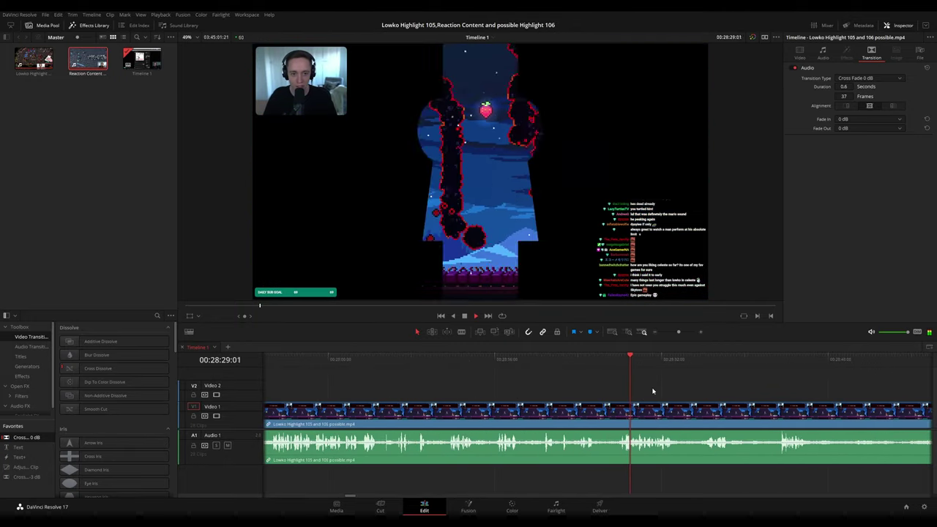
{"action": "scroll", "coordinate": [650, 390], "scroll_direction": "up", "scroll_amount": 1}
{"action": "left_click", "coordinate": [546, 360]}
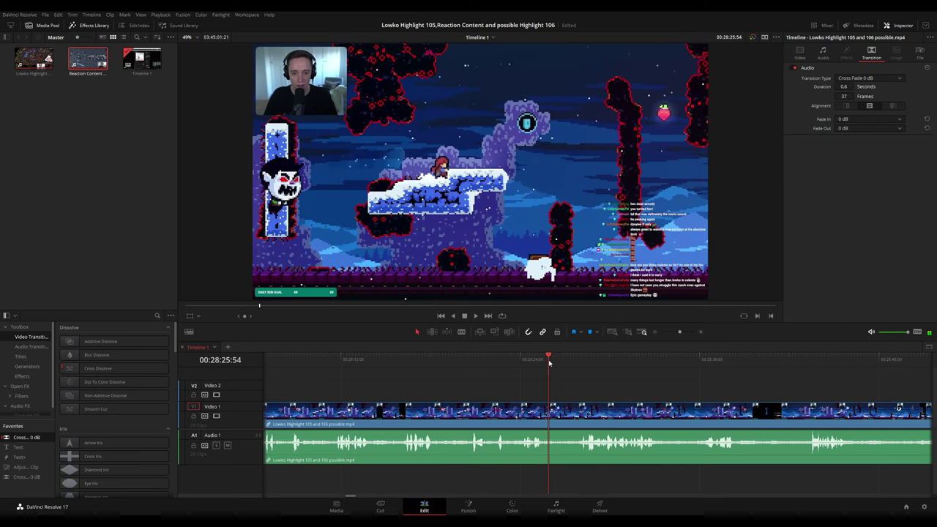
Cut out the stretch of about 2 seconds starting at 00:28:25:54 from video and audio and close the gap.
{"action": "key", "text": "b"}
{"action": "left_click", "coordinate": [548, 414]}
{"action": "left_click", "coordinate": [578, 413]}
{"action": "key", "text": "a"}
{"action": "left_click", "coordinate": [564, 415]}
{"action": "key", "text": "Delete"}
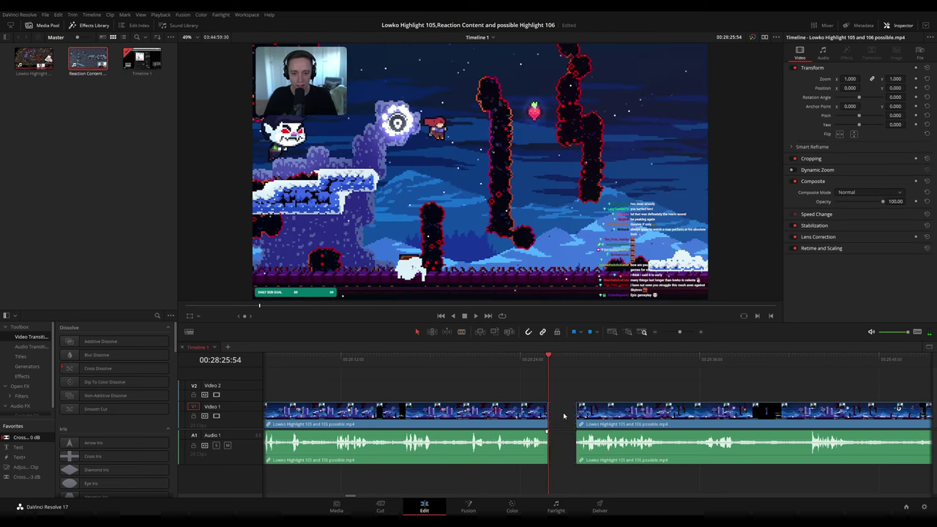
{"action": "key", "text": "space"}
Smooth the new cut at 00:28:25:54 with an audio Cross Fade 0 dB and play it back.
{"action": "left_click", "coordinate": [515, 411]}
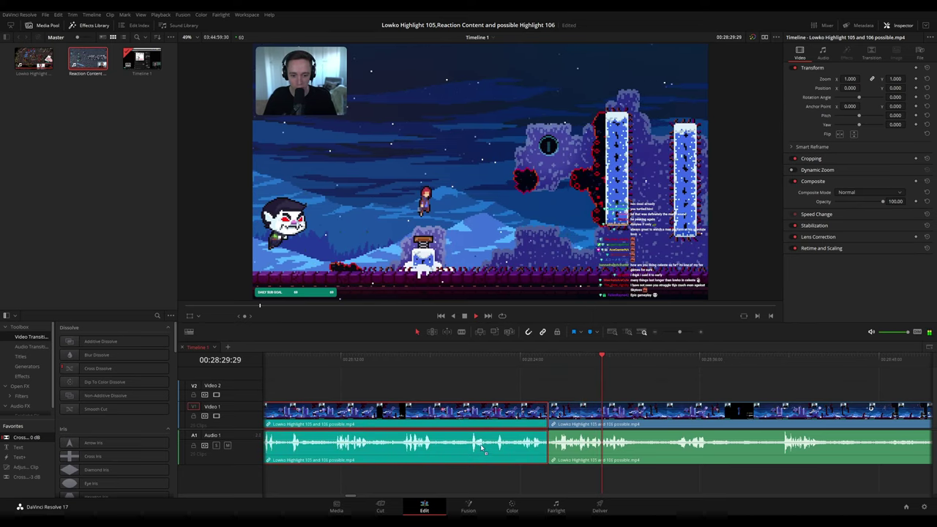
{"action": "left_click", "coordinate": [538, 359]}
{"action": "left_click", "coordinate": [606, 402]}
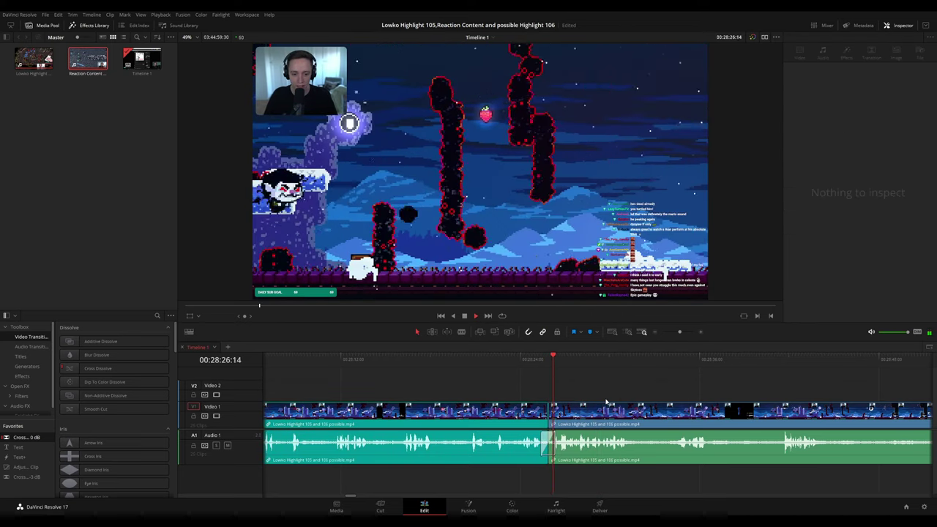
Review the chase footage from about 00:28:26 to 00:28:52 for quiet stretches, skipping through the slow attempts.
{"action": "left_click_drag", "start_coordinate": [660, 386], "coordinate": [480, 370]}
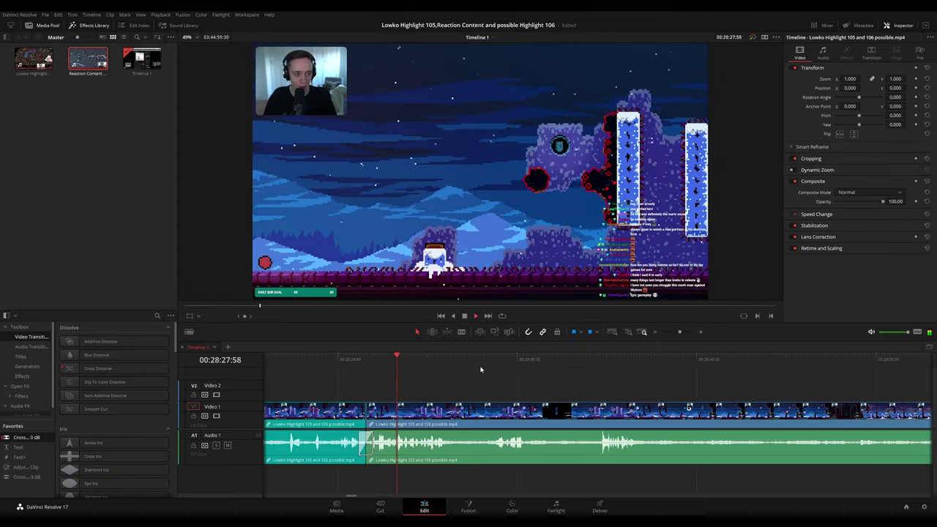
{"action": "left_click_drag", "start_coordinate": [535, 382], "coordinate": [441, 383]}
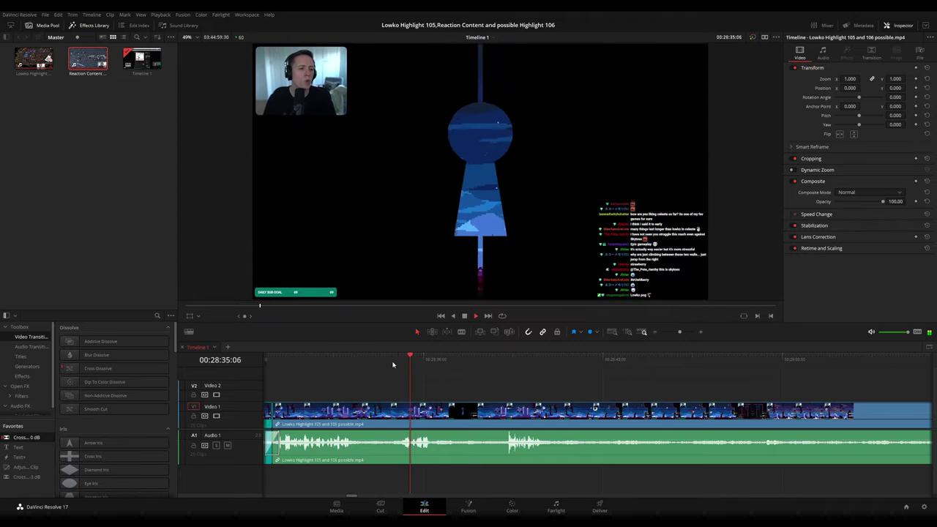
{"action": "left_click", "coordinate": [504, 360]}
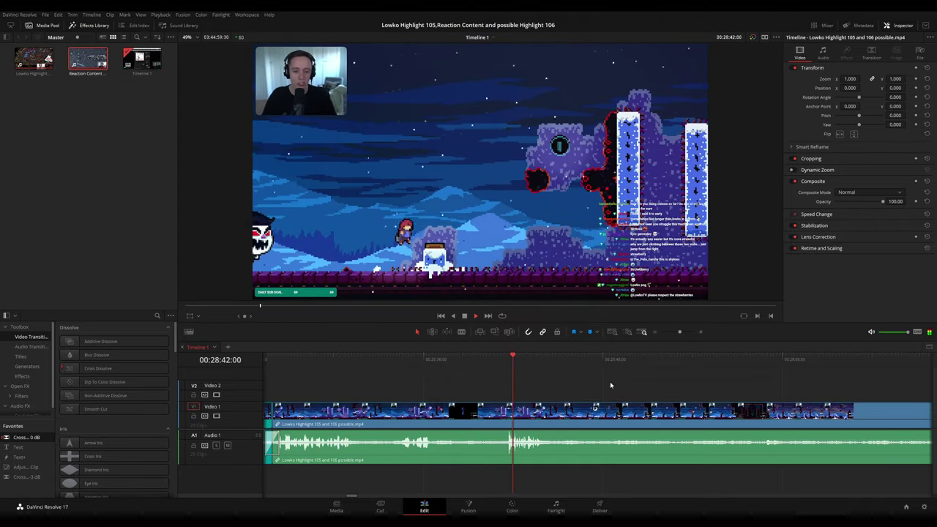
{"action": "scroll", "coordinate": [513, 377], "scroll_direction": "right", "scroll_amount": 3}
{"action": "left_click", "coordinate": [408, 360]}
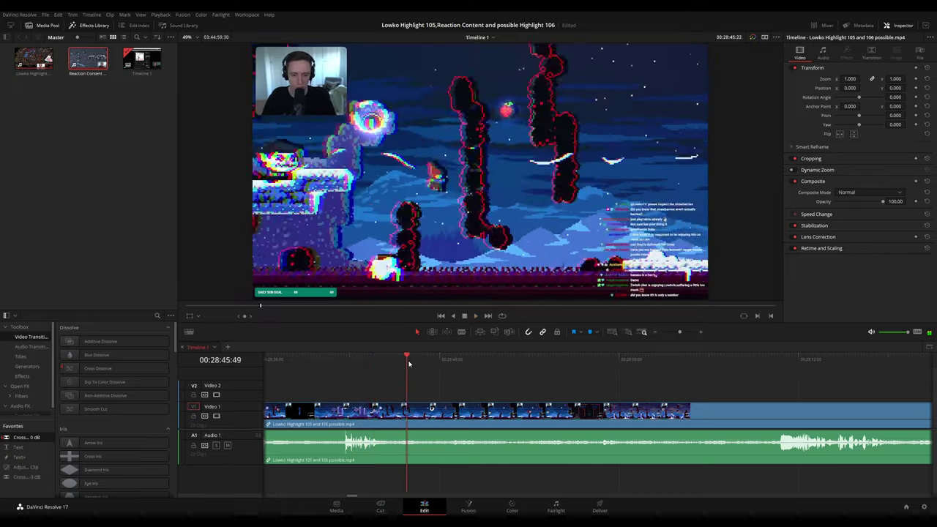
{"action": "left_click", "coordinate": [451, 361]}
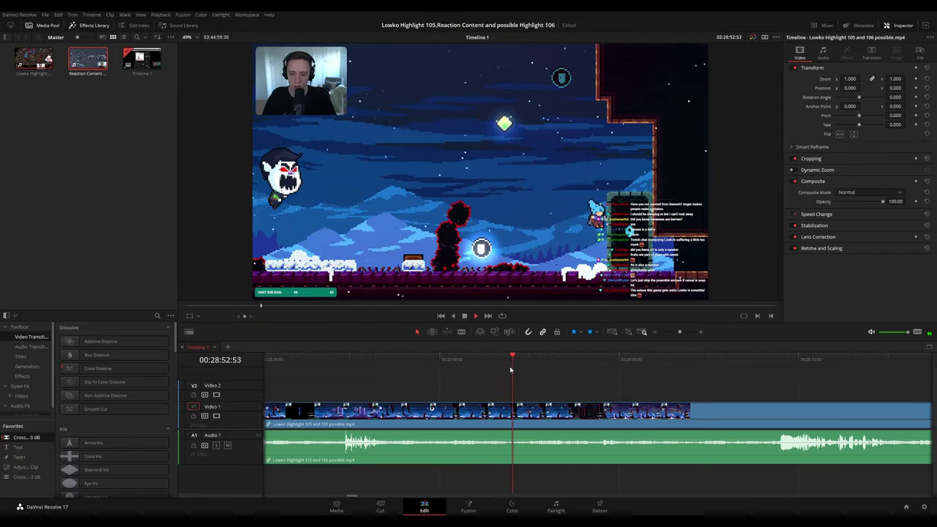
Cut the quiet stretch between 00:28:47:27 and 00:28:57:03 out of the video and audio, leaving no gap.
{"action": "left_click", "coordinate": [395, 359]}
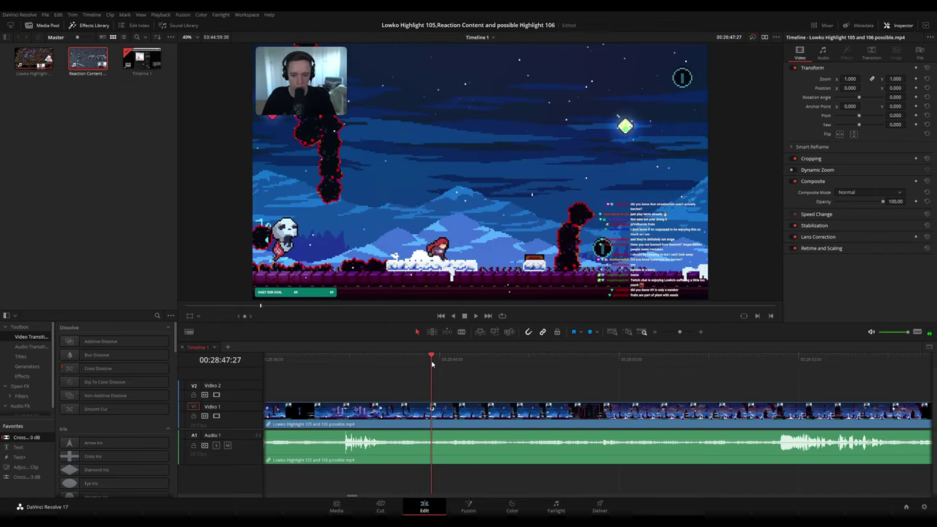
{"action": "left_click", "coordinate": [435, 407]}
{"action": "left_click_drag", "start_coordinate": [480, 365], "coordinate": [576, 367]}
{"action": "left_click", "coordinate": [575, 410]}
{"action": "key", "text": "a"}
{"action": "left_click", "coordinate": [544, 413]}
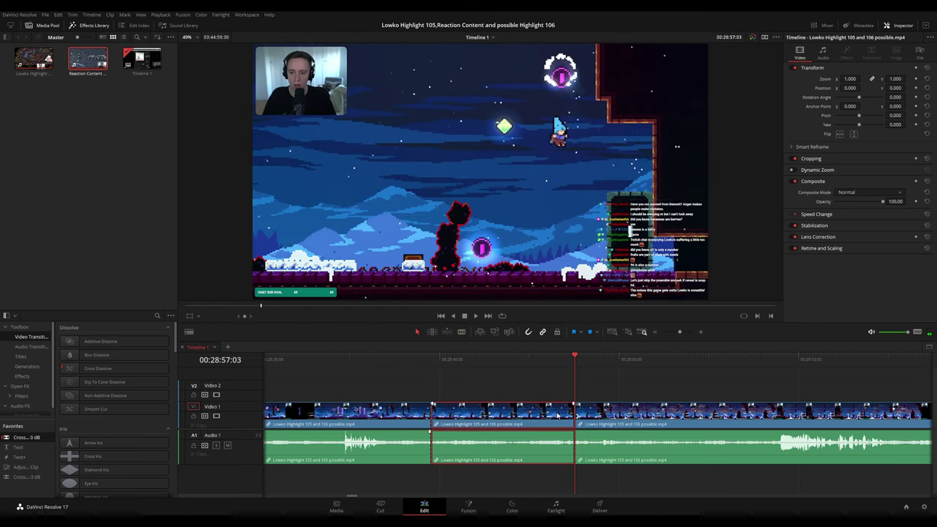
{"action": "key", "text": "Delete"}
Add an audio Cross Fade 0 dB to the cut at 00:28:47:27 and play through it.
{"action": "key", "text": "space"}
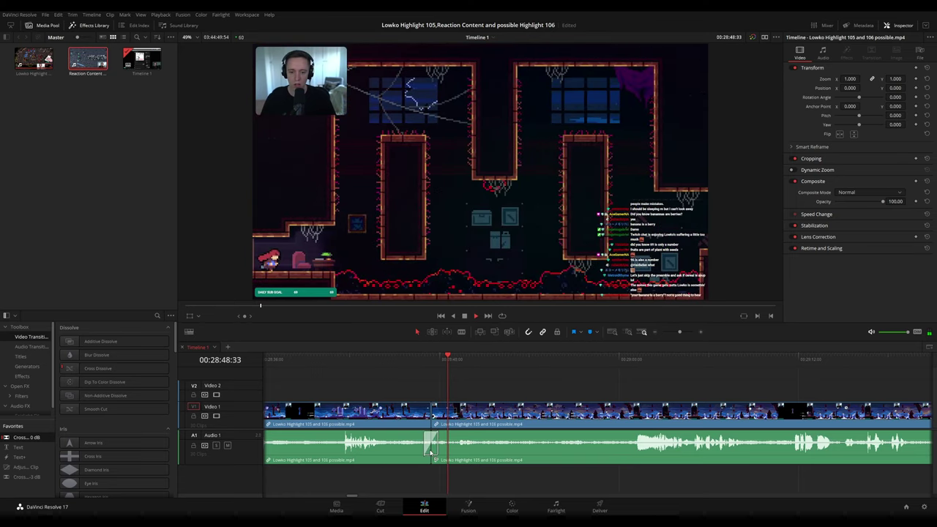
{"action": "left_click", "coordinate": [411, 422]}
{"action": "key", "text": "F1"}
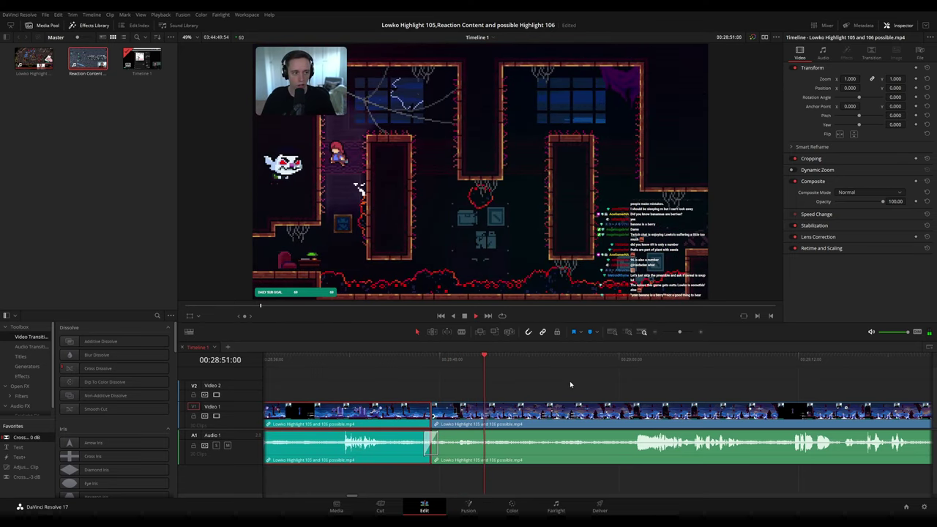
{"action": "left_click", "coordinate": [570, 381]}
{"action": "key", "text": "space"}
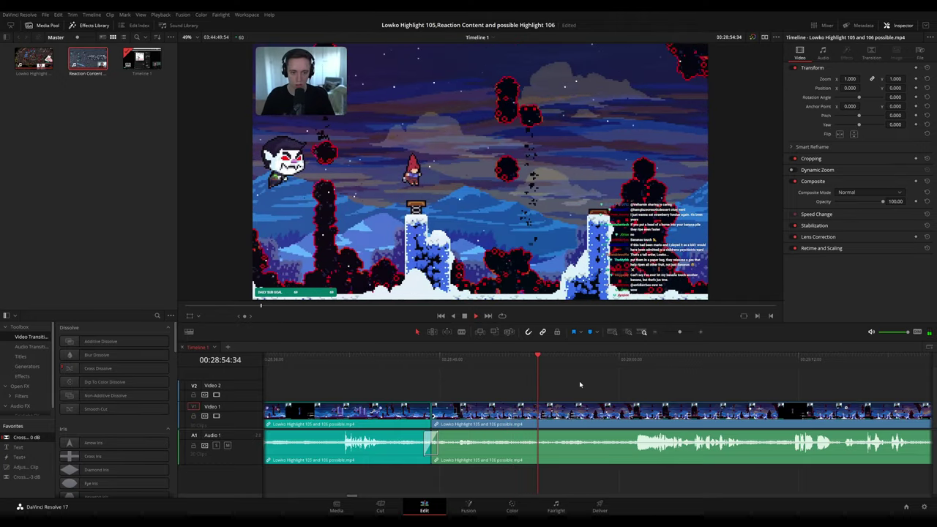
Review the snowy rooftop chase attempts from about 00:28:54 to 00:29:22 for parts to cut or emphasise.
{"action": "left_click_drag", "start_coordinate": [616, 382], "coordinate": [529, 379]}
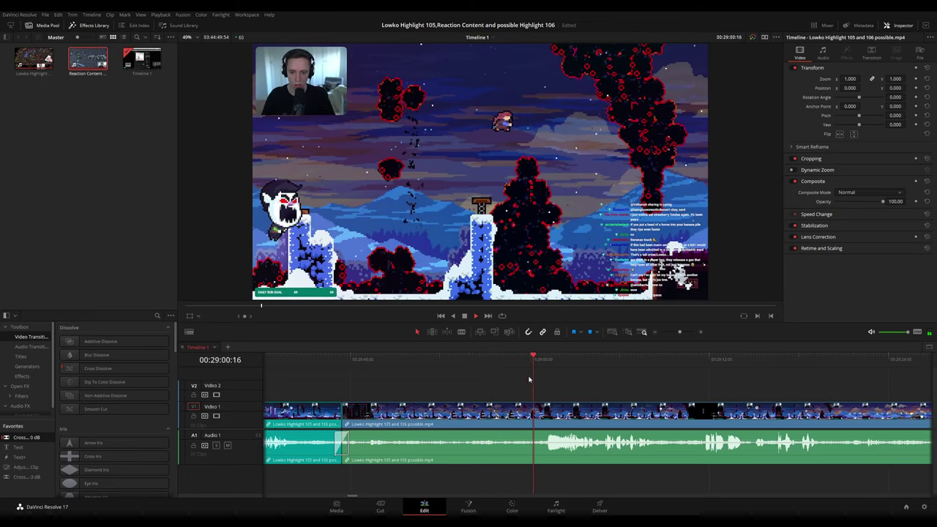
{"action": "scroll", "coordinate": [526, 380], "scroll_direction": "right", "scroll_amount": 3}
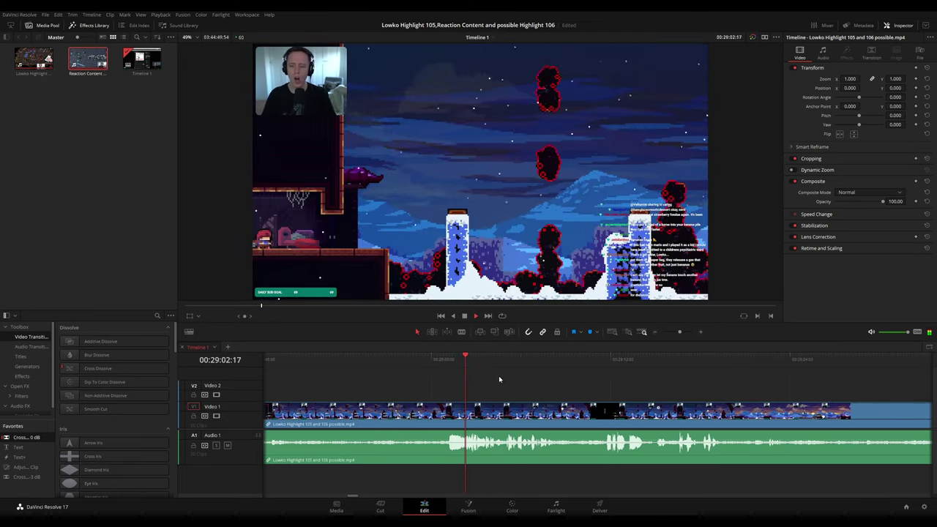
{"action": "scroll", "coordinate": [519, 381], "scroll_direction": "right", "scroll_amount": 3}
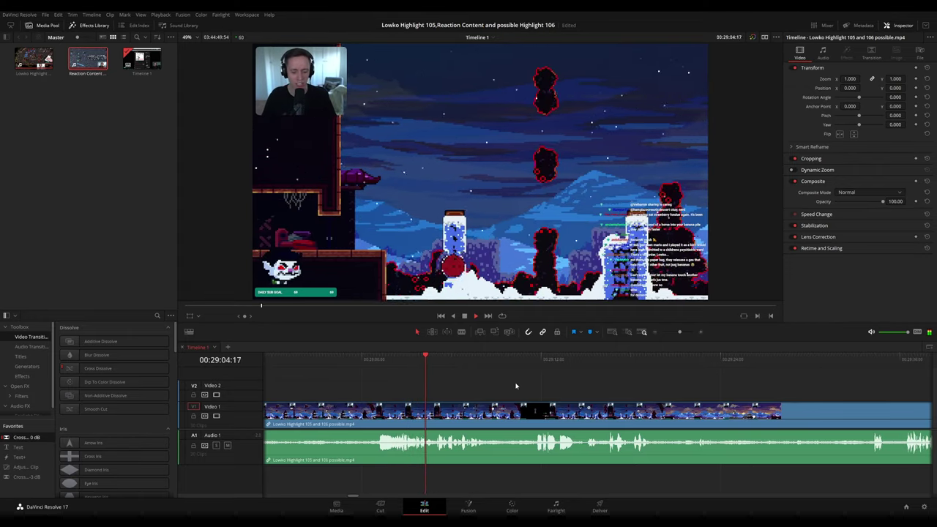
{"action": "scroll", "coordinate": [483, 382], "scroll_direction": "right", "scroll_amount": 3}
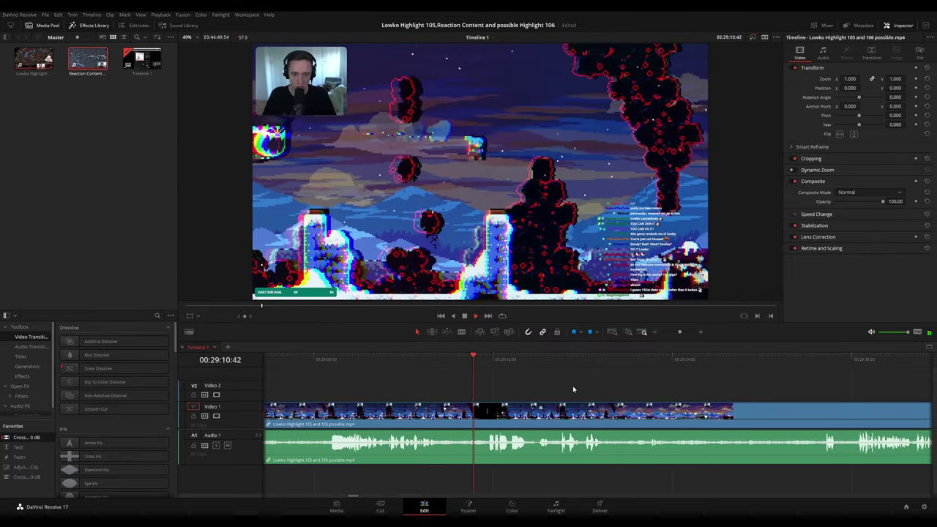
{"action": "scroll", "coordinate": [462, 381], "scroll_direction": "right", "scroll_amount": 3}
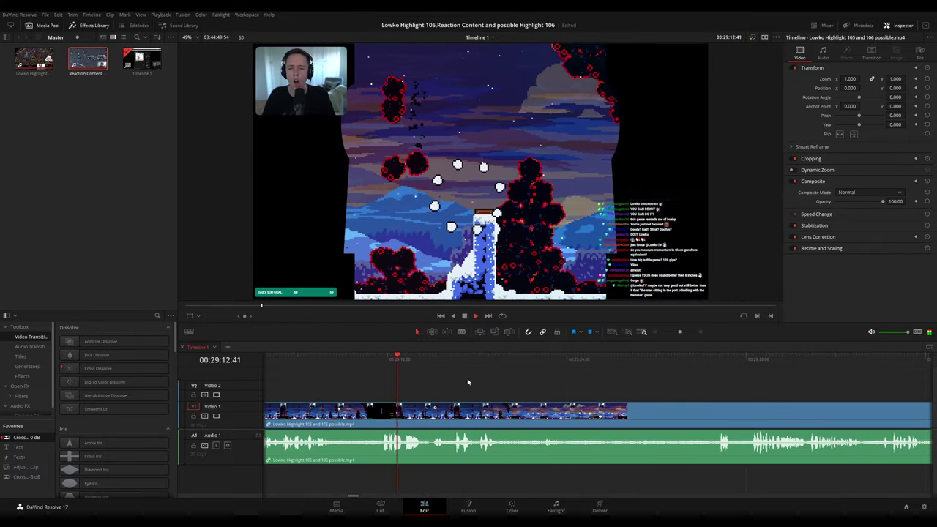
{"action": "scroll", "coordinate": [459, 382], "scroll_direction": "right", "scroll_amount": 1}
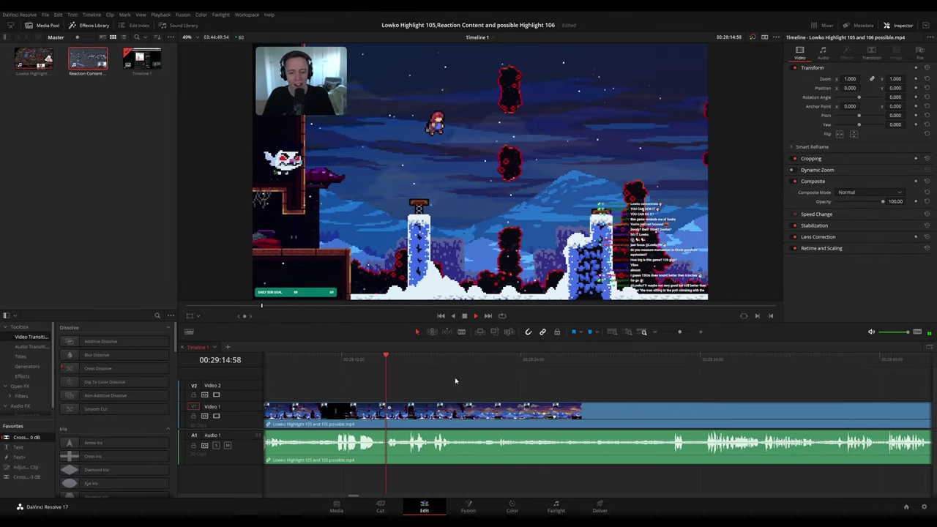
{"action": "scroll", "coordinate": [465, 382], "scroll_direction": "right", "scroll_amount": 1}
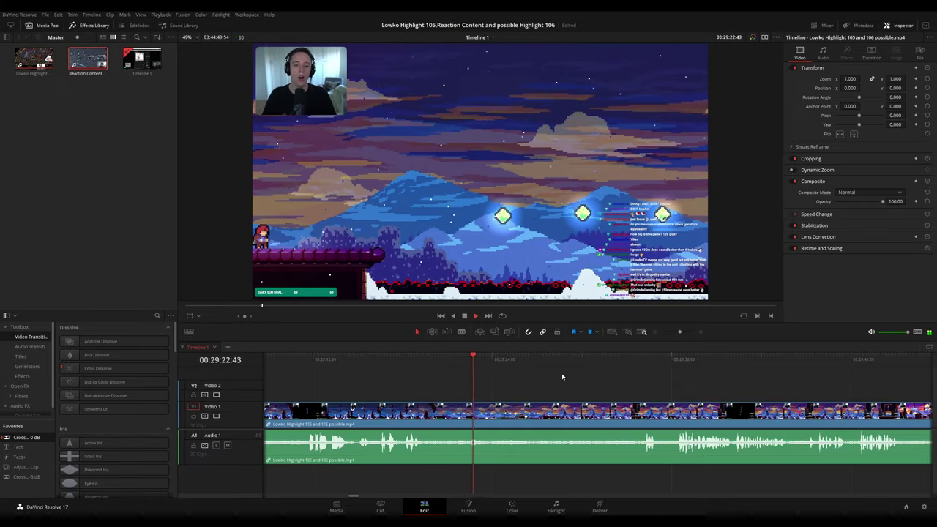
Review the sunset chase attempts from about 00:29:22 to 00:29:50, skipping ahead through quiet parts.
{"action": "scroll", "coordinate": [562, 374], "scroll_direction": "right", "scroll_amount": 1}
{"action": "left_click_drag", "start_coordinate": [441, 360], "coordinate": [553, 369]}
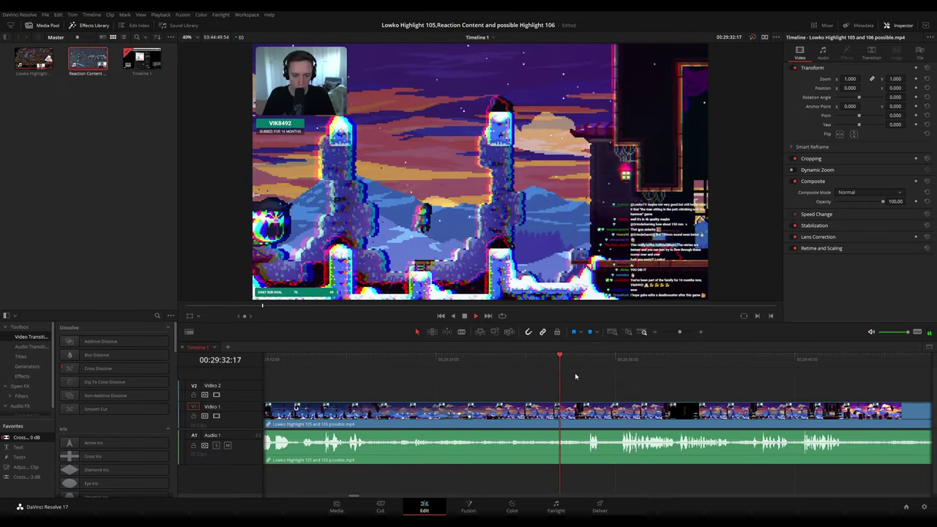
{"action": "scroll", "coordinate": [616, 381], "scroll_direction": "right", "scroll_amount": 1}
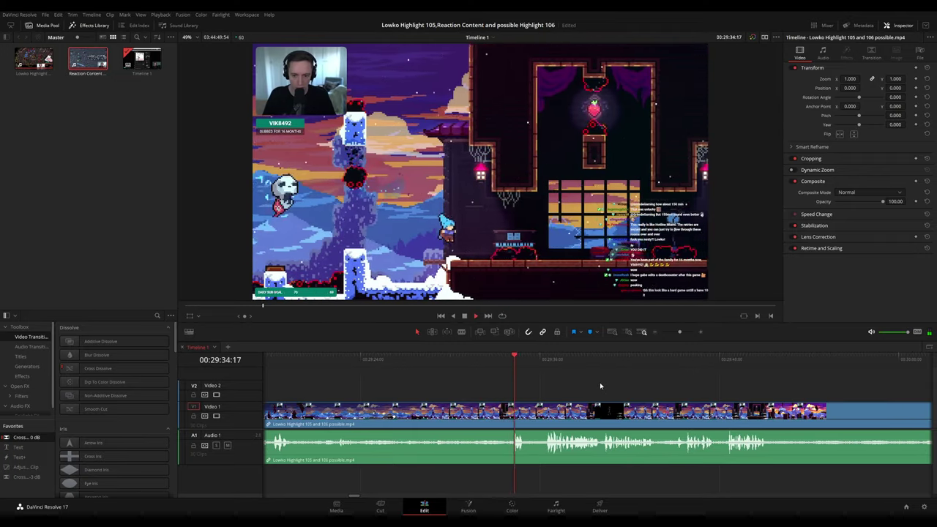
{"action": "scroll", "coordinate": [571, 381], "scroll_direction": "right", "scroll_amount": 1}
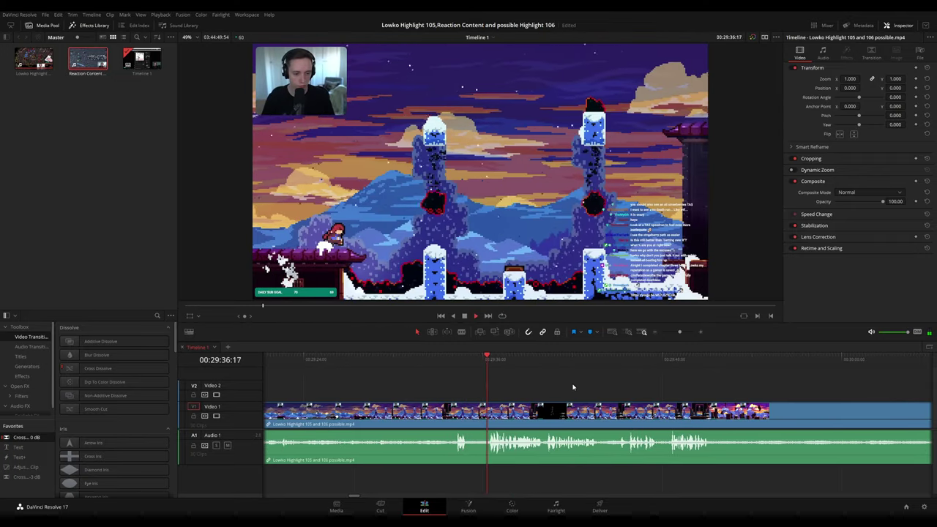
{"action": "scroll", "coordinate": [556, 382], "scroll_direction": "right", "scroll_amount": 1}
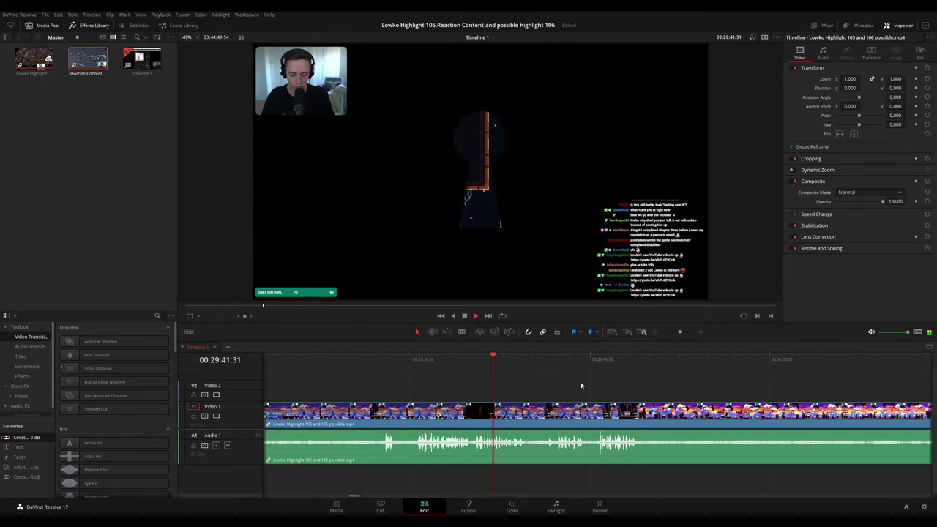
{"action": "scroll", "coordinate": [581, 385], "scroll_direction": "right", "scroll_amount": 1}
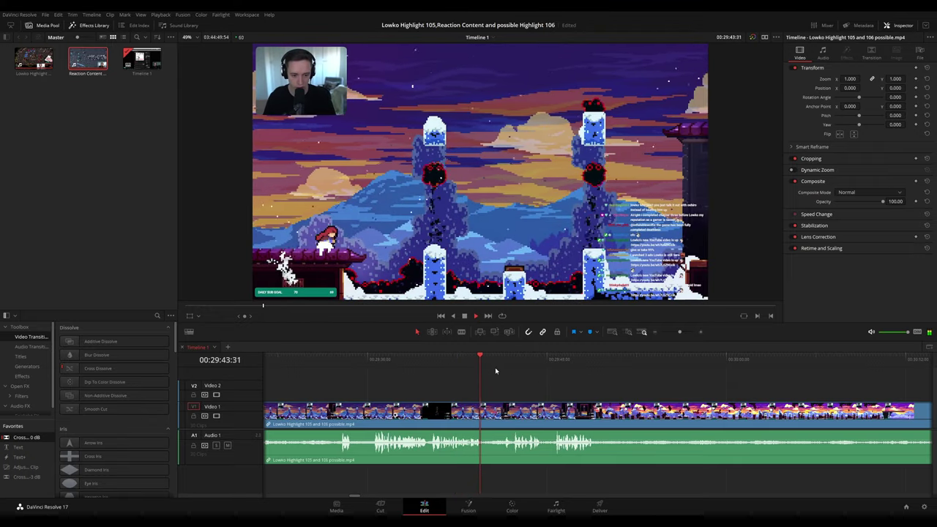
{"action": "left_click", "coordinate": [500, 363]}
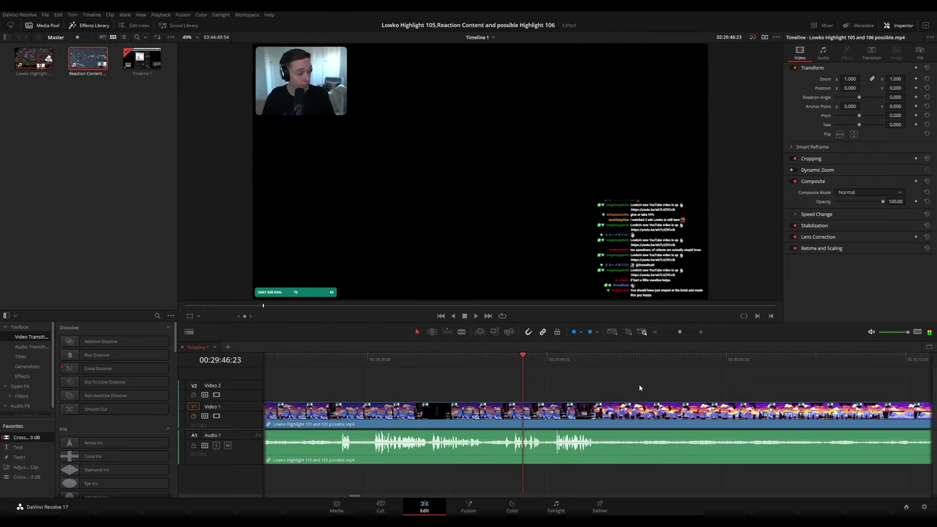
{"action": "scroll", "coordinate": [645, 383], "scroll_direction": "right", "scroll_amount": 2}
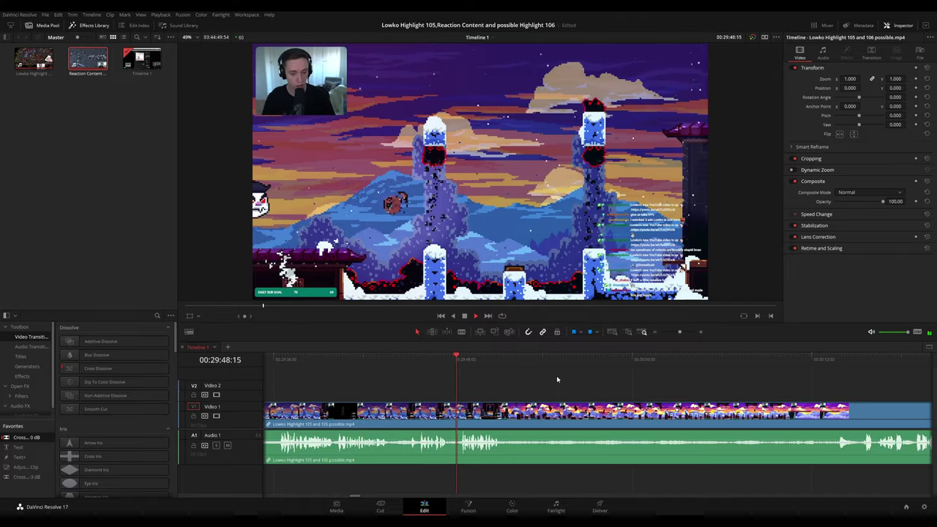
{"action": "scroll", "coordinate": [564, 382], "scroll_direction": "right", "scroll_amount": 1}
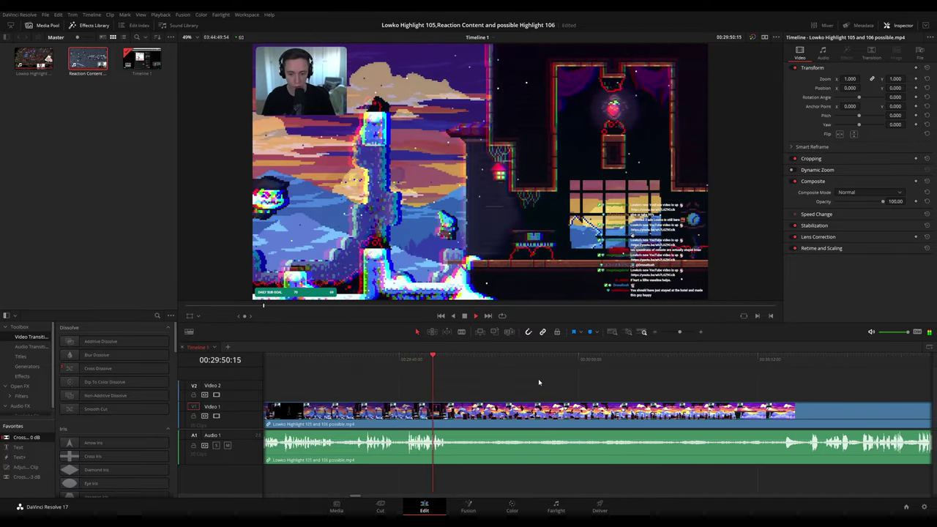
Cut the quiet stretch from about 00:29:52 to 00:30:09:54 out of the video and audio, leaving no gap.
{"action": "left_click_drag", "start_coordinate": [466, 360], "coordinate": [631, 371]}
{"action": "key", "text": "space"}
{"action": "key", "text": "b"}
{"action": "left_click", "coordinate": [465, 410]}
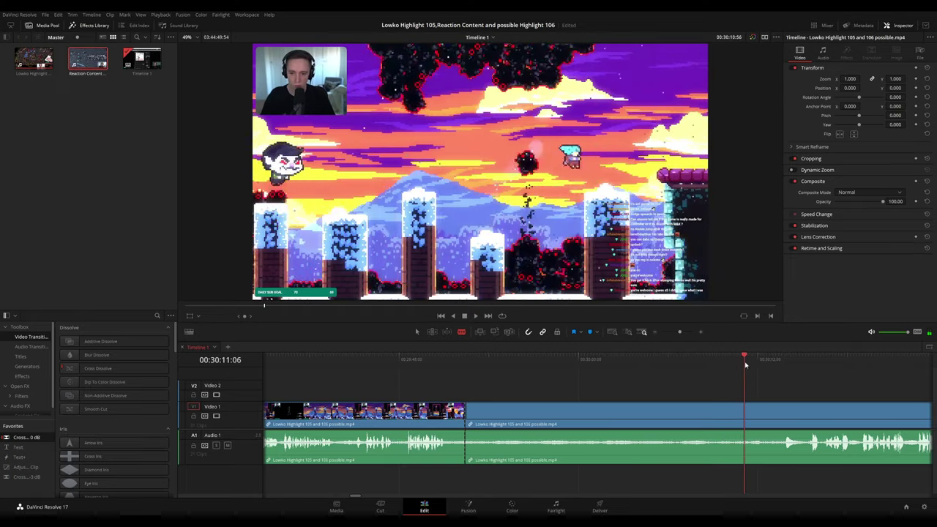
{"action": "key", "text": "space"}
{"action": "left_click_drag", "start_coordinate": [750, 359], "coordinate": [727, 360]}
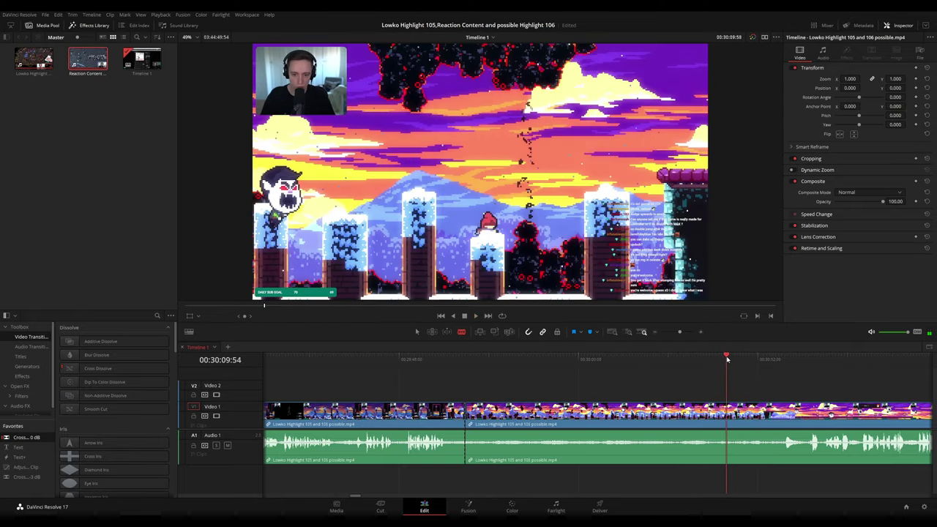
{"action": "left_click", "coordinate": [723, 409]}
{"action": "key", "text": "a"}
{"action": "left_click", "coordinate": [701, 415]}
{"action": "key", "text": "Delete"}
Smooth the cut at about 00:29:52 with an audio Cross Fade 0 dB and check it in playback.
{"action": "key", "text": "l"}
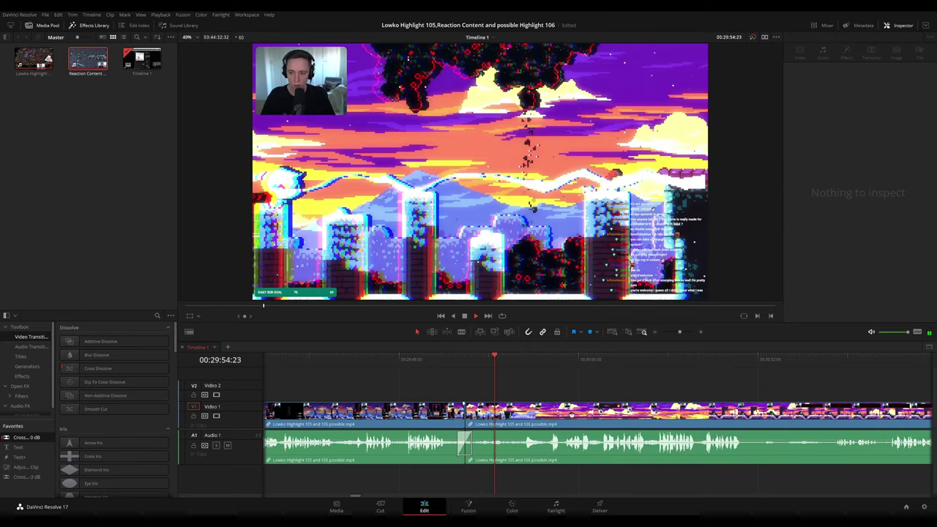
{"action": "left_click", "coordinate": [447, 360]}
{"action": "left_click", "coordinate": [426, 417]}
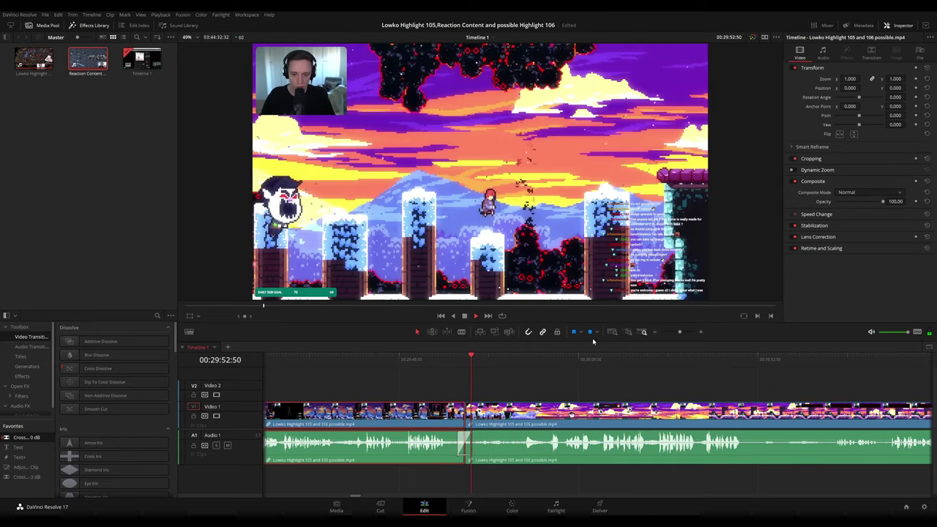
Review the end of the sunset chase and the following dialogue scene from about 00:29:56 to 00:30:12 for parts to cut.
{"action": "left_click", "coordinate": [519, 361]}
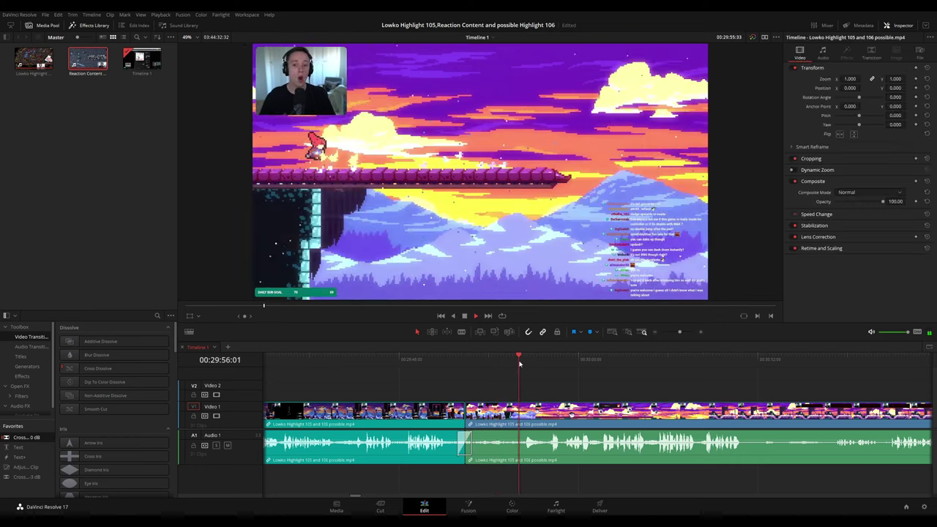
{"action": "left_click_drag", "start_coordinate": [672, 396], "coordinate": [571, 382]}
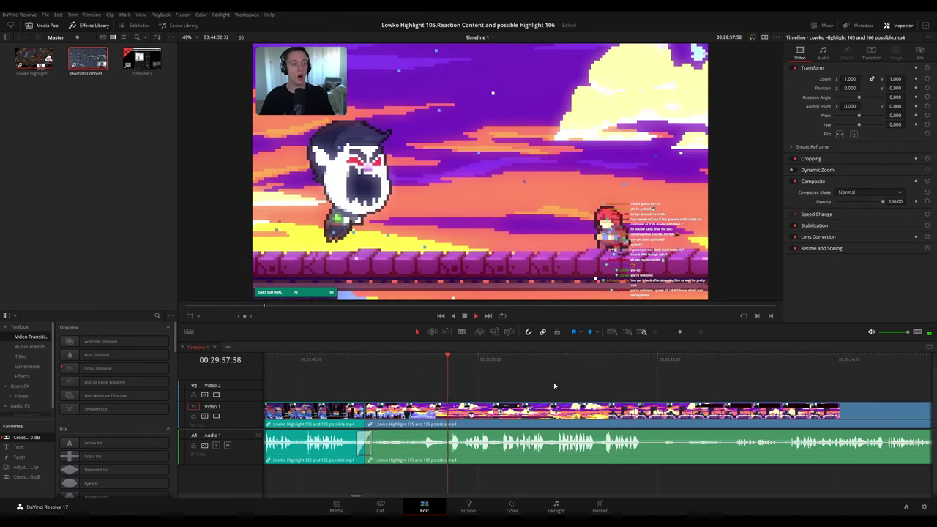
{"action": "scroll", "coordinate": [534, 382], "scroll_direction": "right", "scroll_amount": 2}
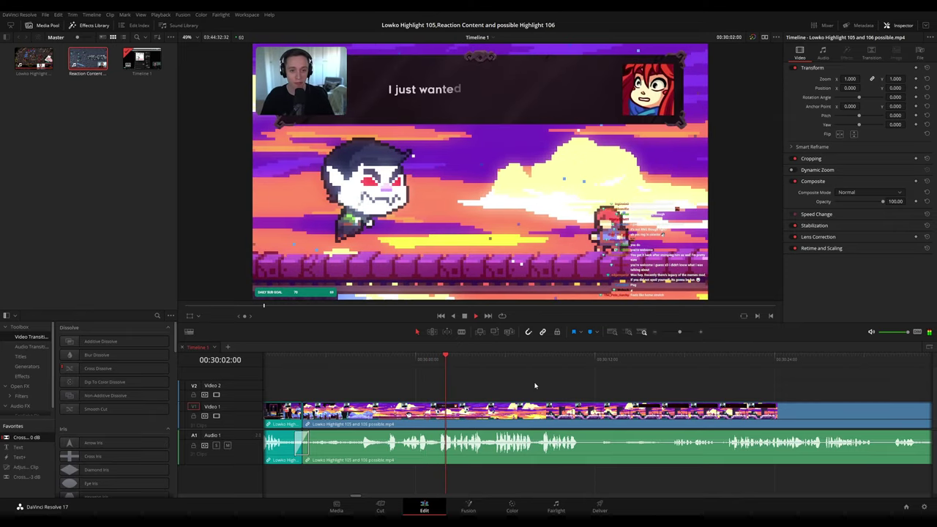
{"action": "scroll", "coordinate": [556, 387], "scroll_direction": "right", "scroll_amount": 2}
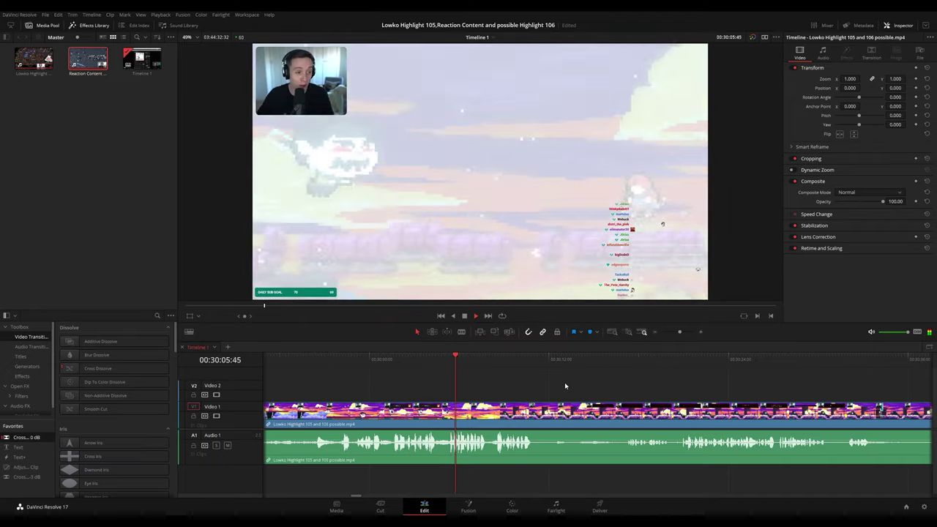
{"action": "scroll", "coordinate": [581, 392], "scroll_direction": "down", "scroll_amount": 4}
{"action": "scroll", "coordinate": [651, 391], "scroll_direction": "down", "scroll_amount": 5}
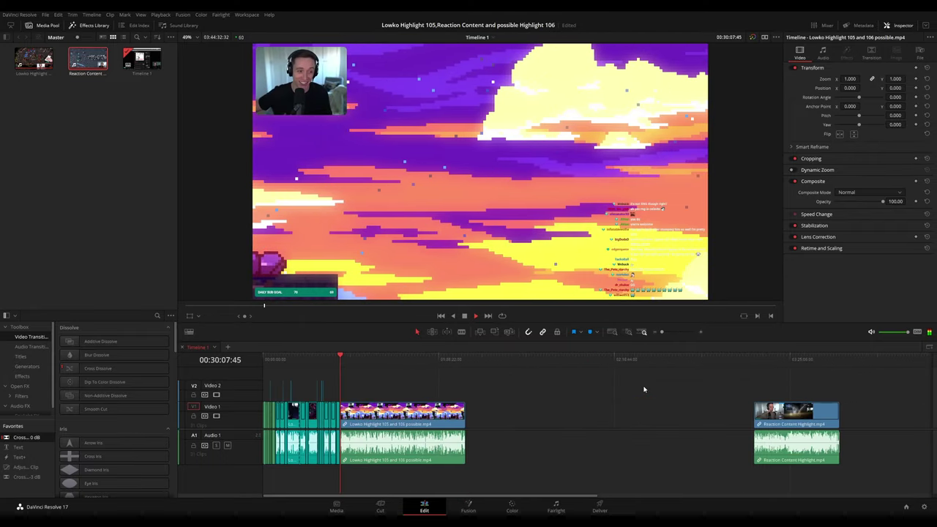
{"action": "scroll", "coordinate": [340, 409], "scroll_direction": "up", "scroll_amount": 5}
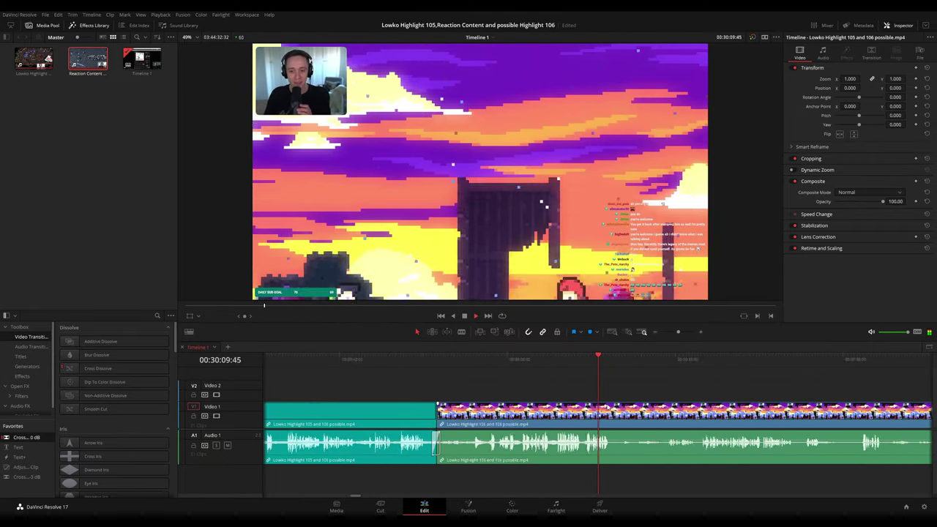
{"action": "scroll", "coordinate": [609, 406], "scroll_direction": "up", "scroll_amount": 1}
{"action": "left_click_drag", "start_coordinate": [713, 391], "coordinate": [476, 375]}
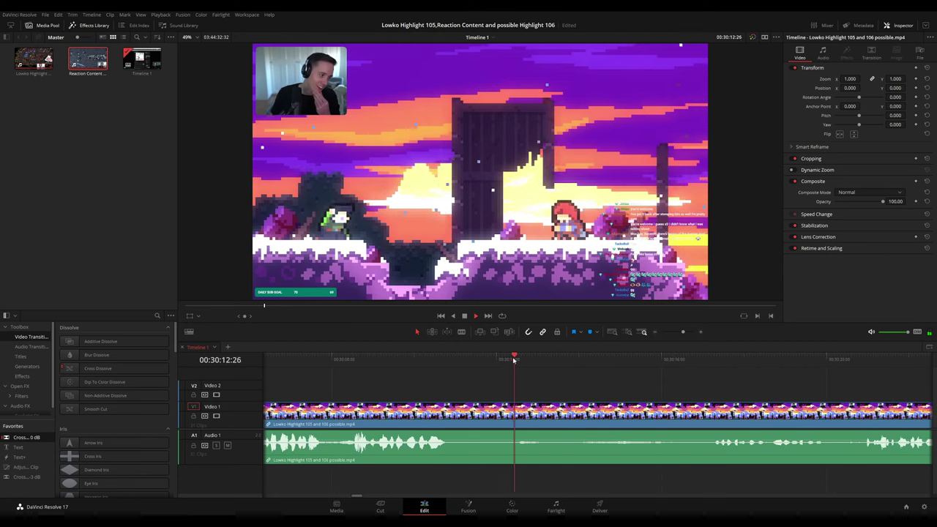
Review the hotel-closing dialogue and the exit scene from about 00:30:12 to 00:30:41, skipping through quiet parts.
{"action": "scroll", "coordinate": [597, 382], "scroll_direction": "down", "scroll_amount": 2}
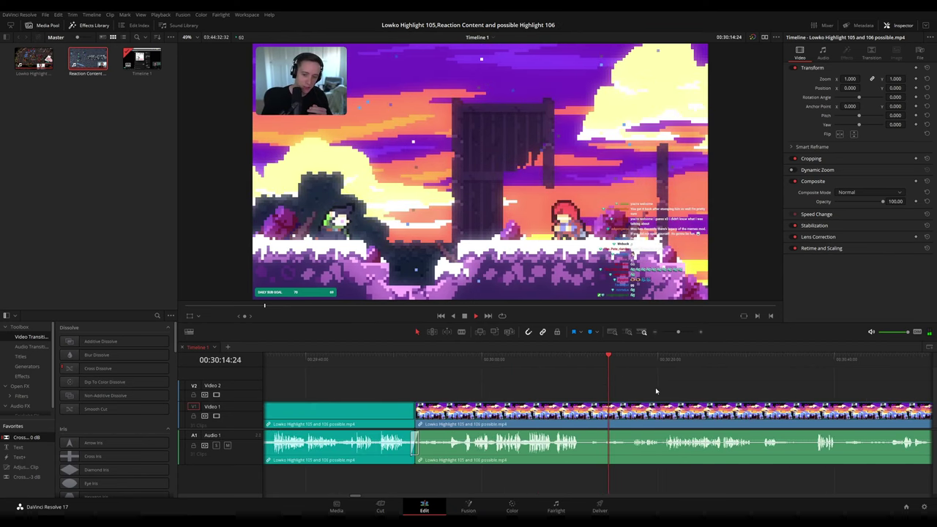
{"action": "scroll", "coordinate": [655, 391], "scroll_direction": "right", "scroll_amount": 3}
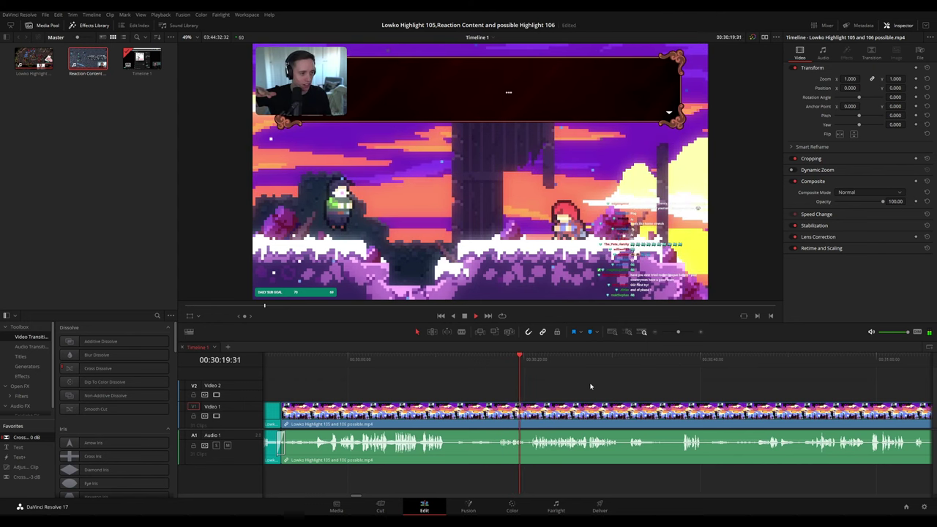
{"action": "scroll", "coordinate": [549, 377], "scroll_direction": "right", "scroll_amount": 1}
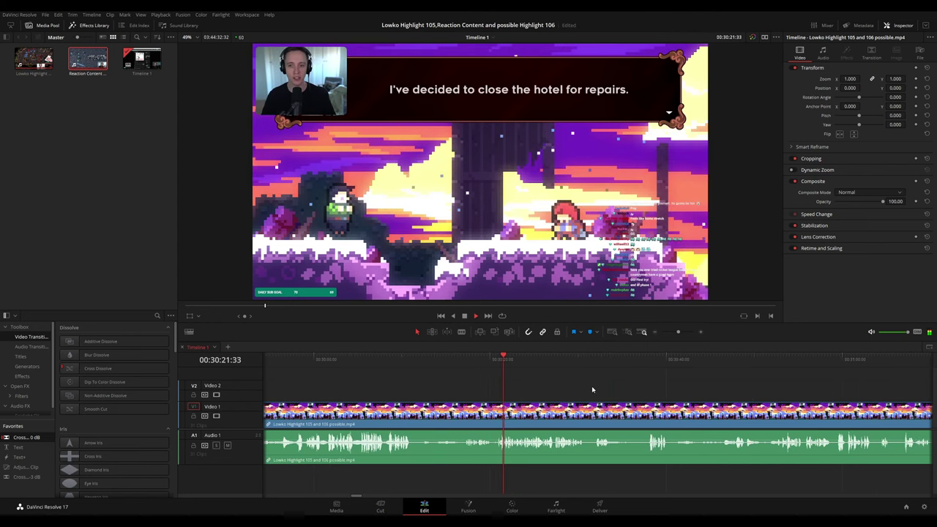
{"action": "scroll", "coordinate": [571, 387], "scroll_direction": "right", "scroll_amount": 1}
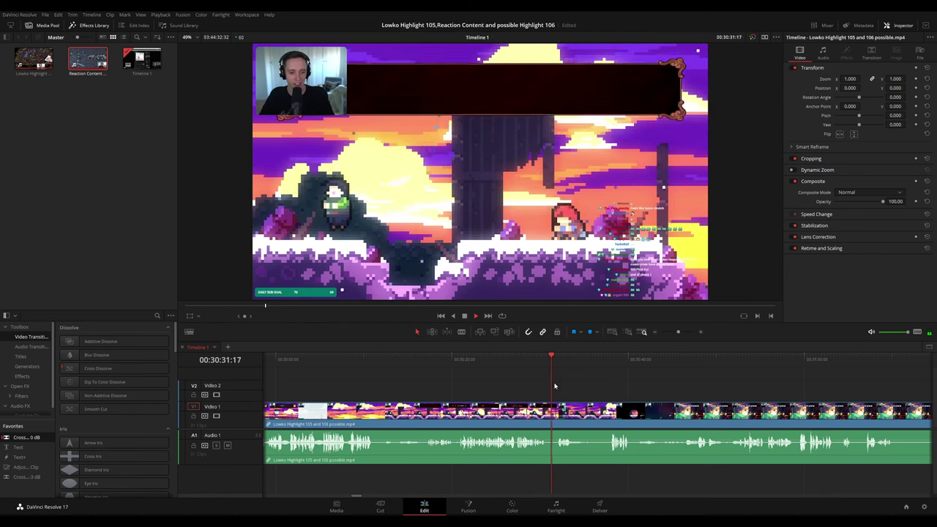
{"action": "scroll", "coordinate": [555, 385], "scroll_direction": "up", "scroll_amount": 4}
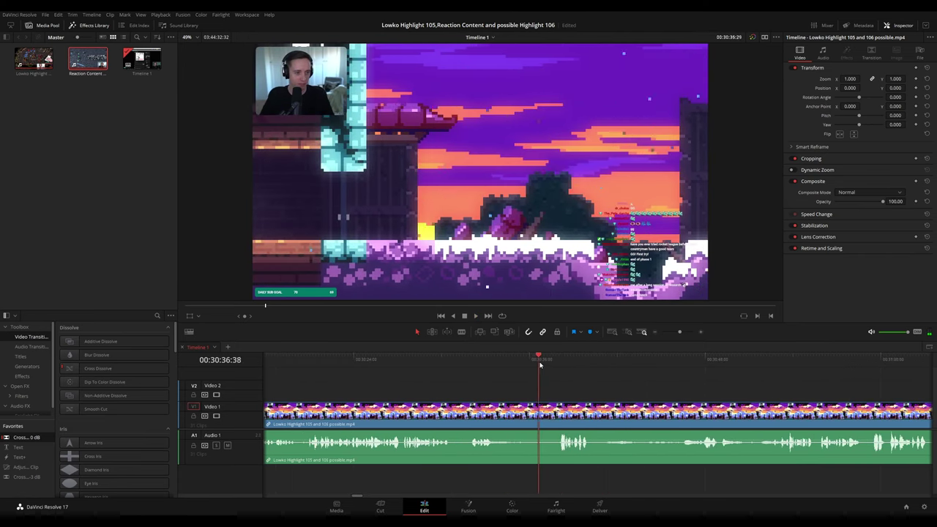
{"action": "left_click_drag", "start_coordinate": [589, 384], "coordinate": [492, 376]}
{"action": "left_click", "coordinate": [464, 359]}
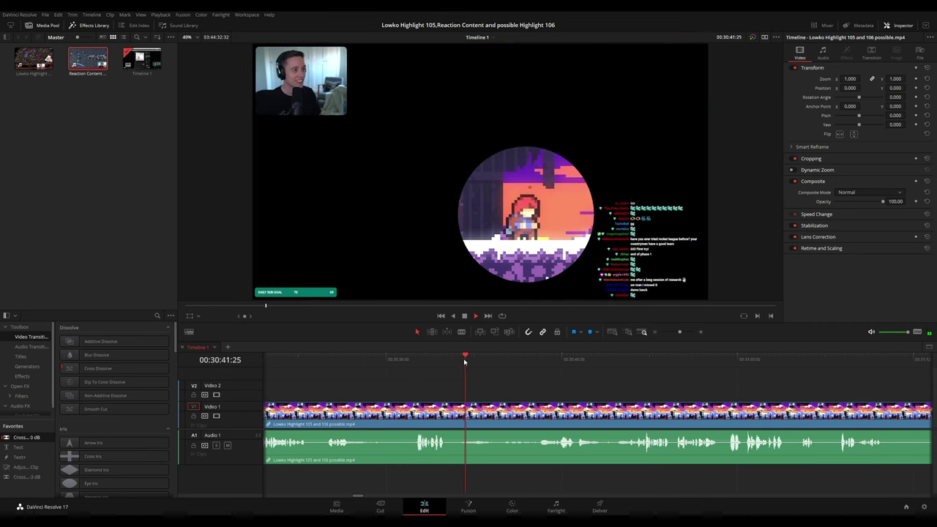
Review the transition and the Chapter Complete celebration from about 00:30:44 to 00:30:58 to locate a pause worth cutting.
{"action": "left_click", "coordinate": [507, 361]}
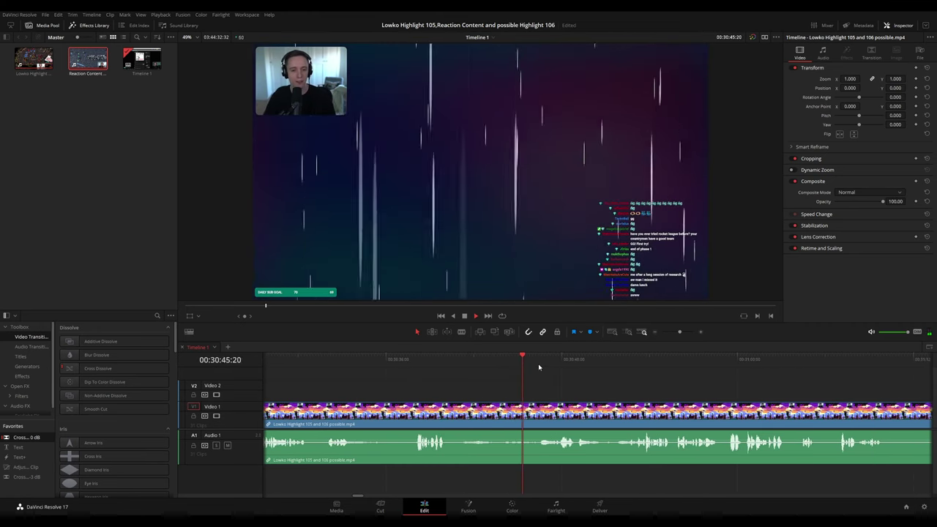
{"action": "left_click", "coordinate": [543, 361]}
{"action": "scroll", "coordinate": [556, 376], "scroll_direction": "down", "scroll_amount": 2}
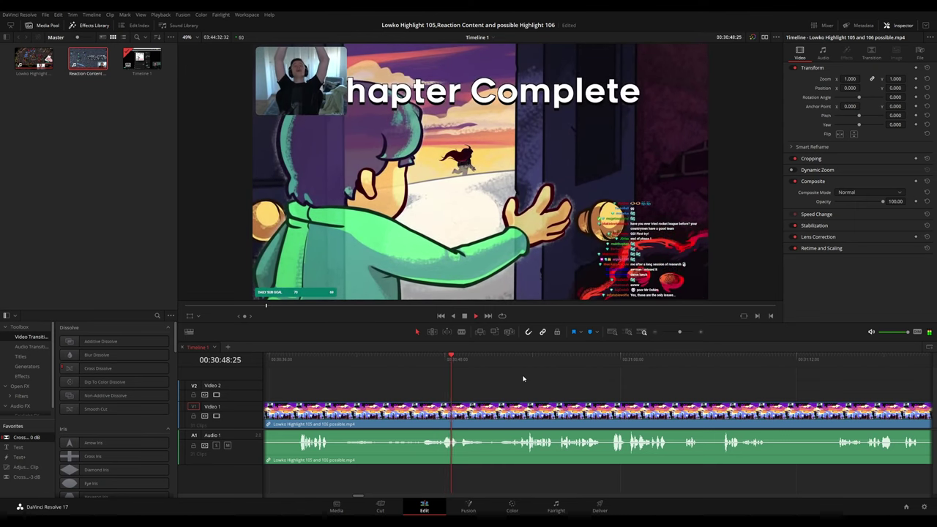
{"action": "left_click", "coordinate": [495, 359]}
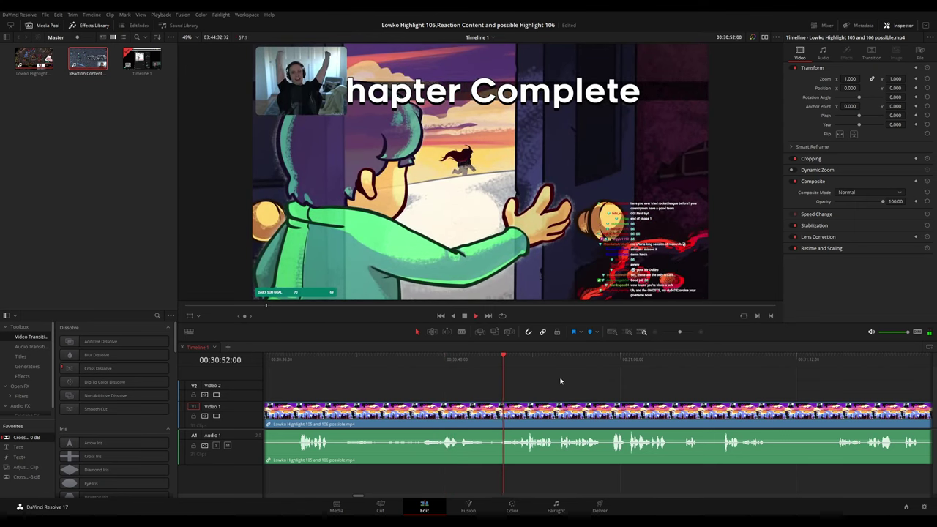
{"action": "scroll", "coordinate": [549, 379], "scroll_direction": "down", "scroll_amount": 2}
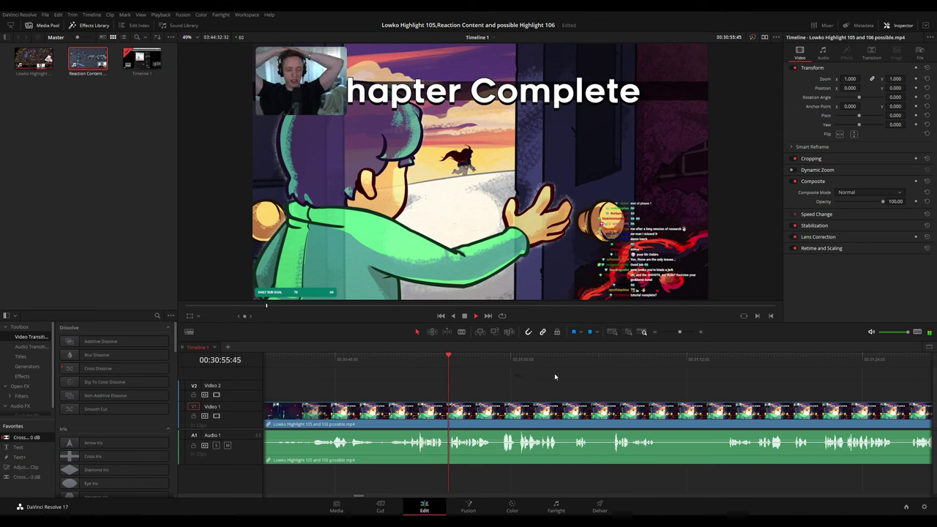
{"action": "scroll", "coordinate": [555, 376], "scroll_direction": "down", "scroll_amount": 2}
{"action": "left_click", "coordinate": [433, 360]}
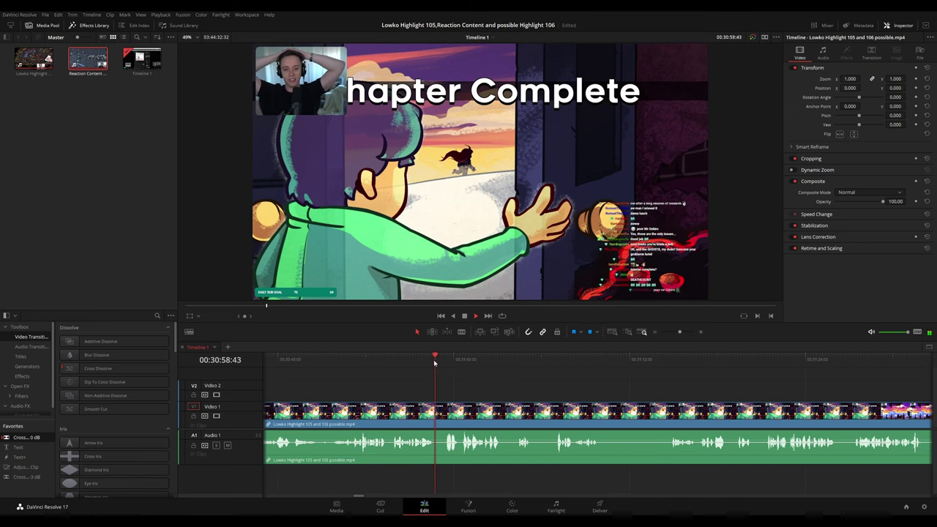
Cut the short pause from about 00:30:58:40 to 00:30:59:17 out of the video and audio, leaving no gap.
{"action": "key", "text": "ctrl+equal"}
{"action": "key", "text": "b"}
{"action": "left_click", "coordinate": [534, 415]}
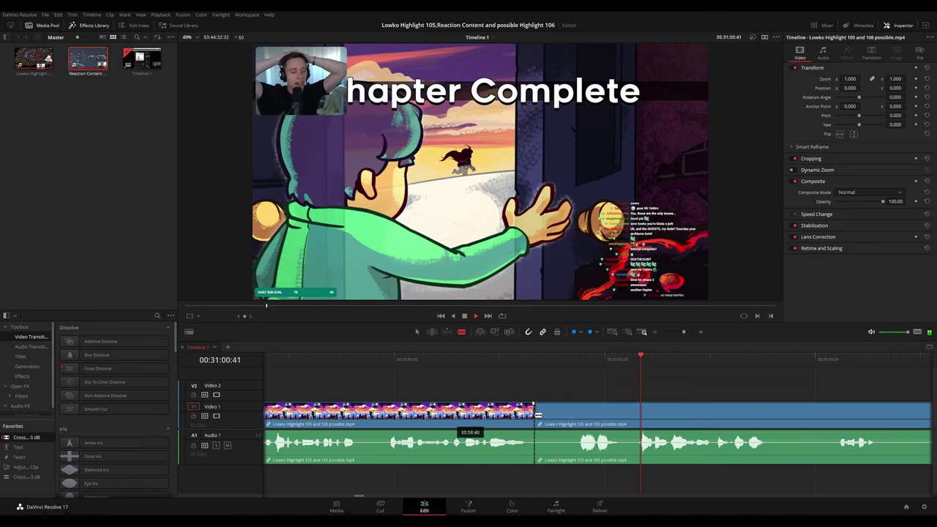
{"action": "left_click", "coordinate": [565, 413]}
{"action": "key", "text": "a"}
{"action": "left_click", "coordinate": [554, 413]}
{"action": "key", "text": "Delete"}
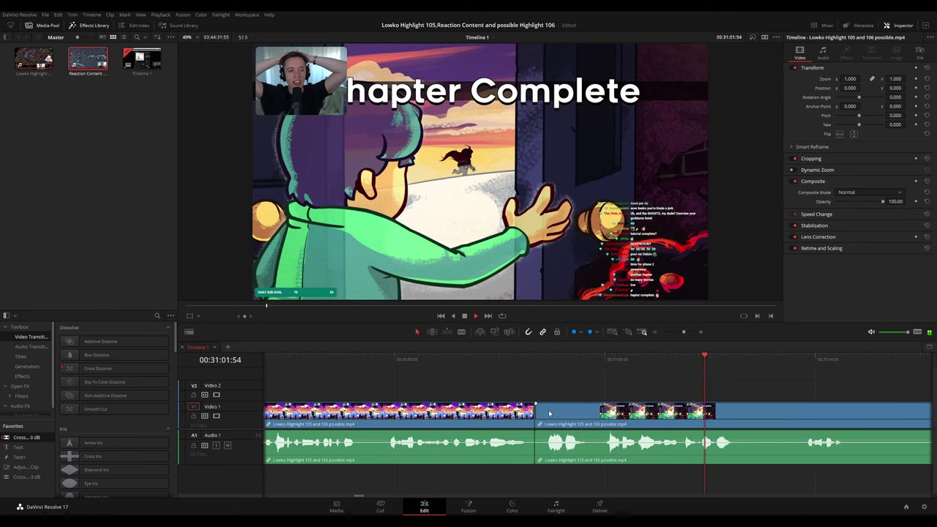
Set the clip color of the footage before the cut at about 00:30:58:40 to teal.
{"action": "left_click", "coordinate": [522, 412]}
{"action": "key", "text": "1"}
{"action": "scroll", "coordinate": [711, 380], "scroll_direction": "down", "scroll_amount": 5}
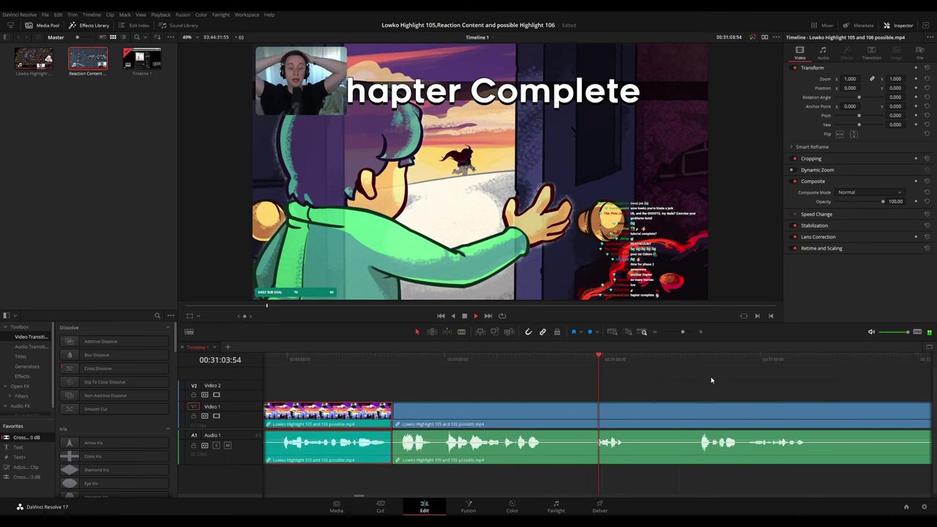
{"action": "left_click", "coordinate": [680, 387]}
Review the streamer's reaction on the Chapter Complete screen from about 00:31:07 to 00:31:23 for a moment to emphasise.
{"action": "left_click_drag", "start_coordinate": [680, 386], "coordinate": [530, 376]}
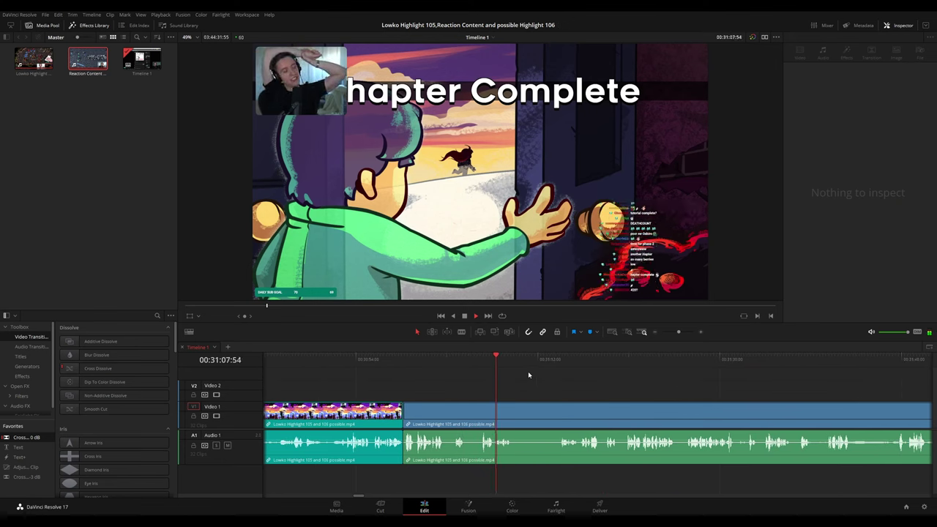
{"action": "left_click", "coordinate": [535, 360]}
{"action": "left_click_drag", "start_coordinate": [535, 361], "coordinate": [564, 364]}
{"action": "scroll", "coordinate": [556, 380], "scroll_direction": "right", "scroll_amount": 2}
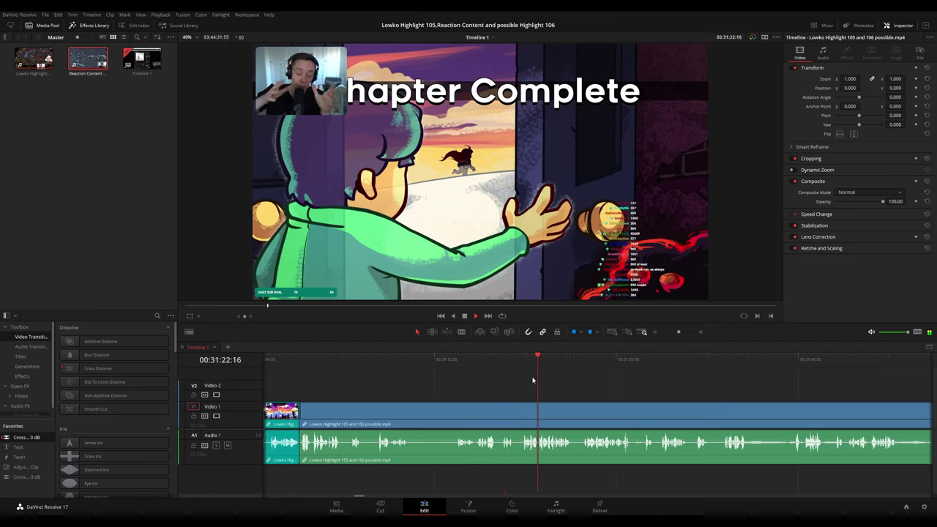
{"action": "key", "text": "space"}
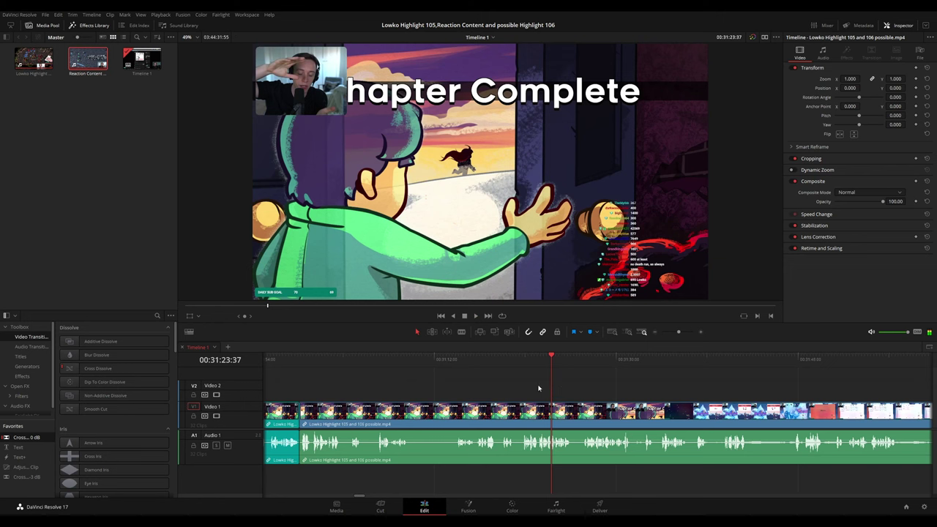
{"action": "key", "text": "ctrl+v"}
{"action": "key", "text": "space"}
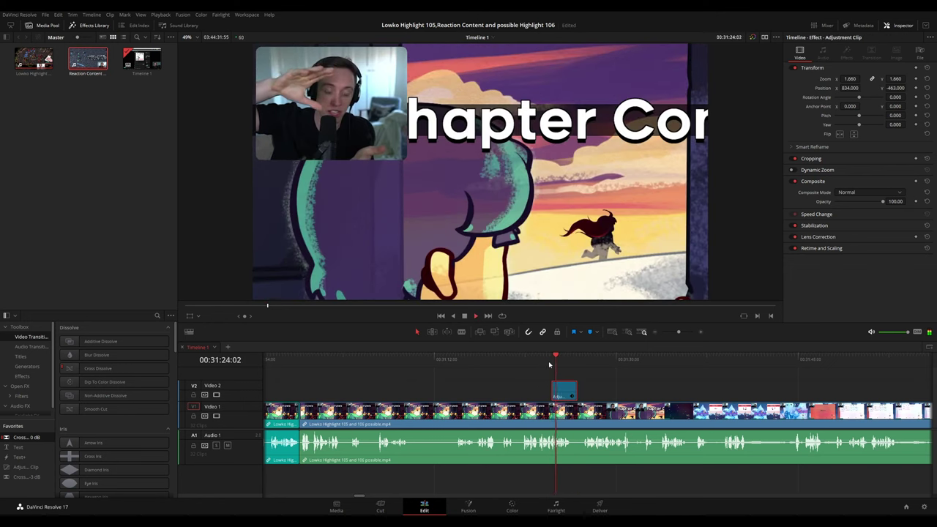
{"action": "key", "text": "ctrl+z"}
Place a copy of the 1.660 webcam-zoom adjustment clip on Video 2 at about 00:31:21:50 and extend its end to about 00:31:25:30.
{"action": "left_click", "coordinate": [540, 363]}
{"action": "key", "text": "space"}
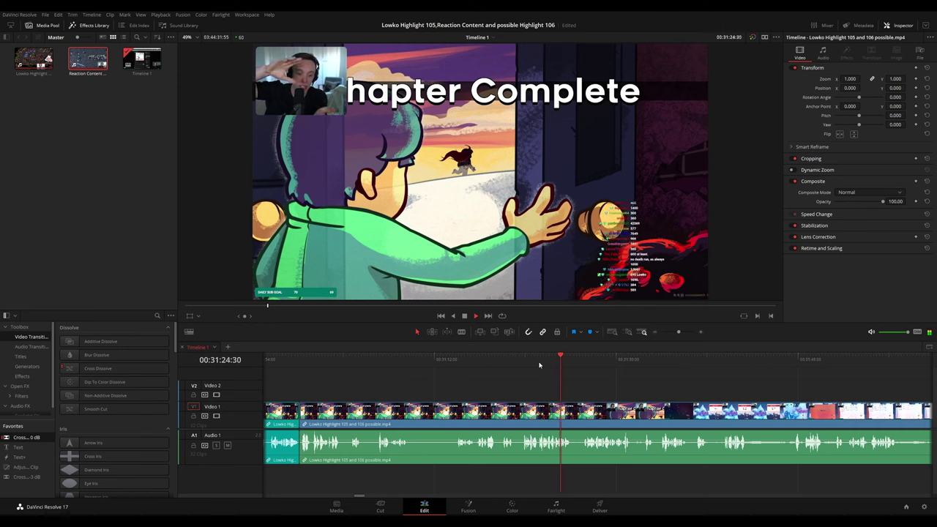
{"action": "scroll", "coordinate": [546, 384], "scroll_direction": "up", "scroll_amount": 2}
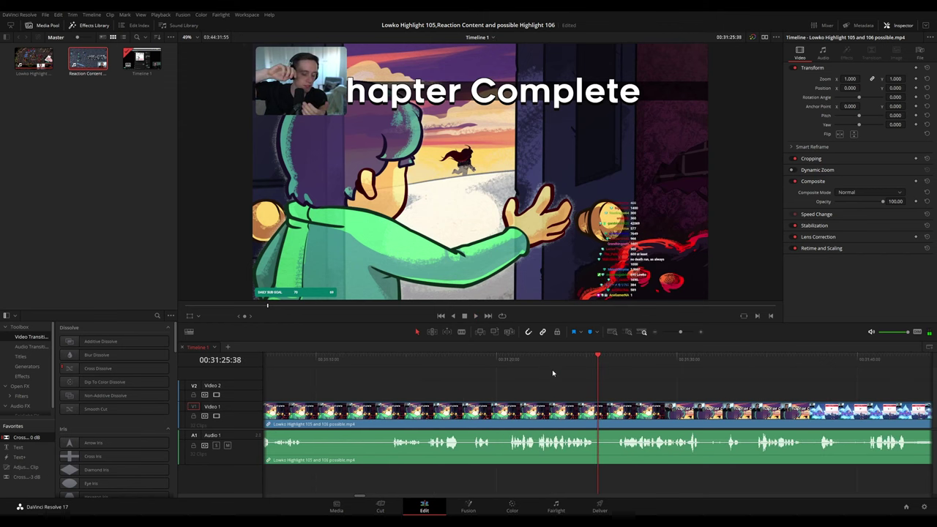
{"action": "left_click", "coordinate": [486, 358]}
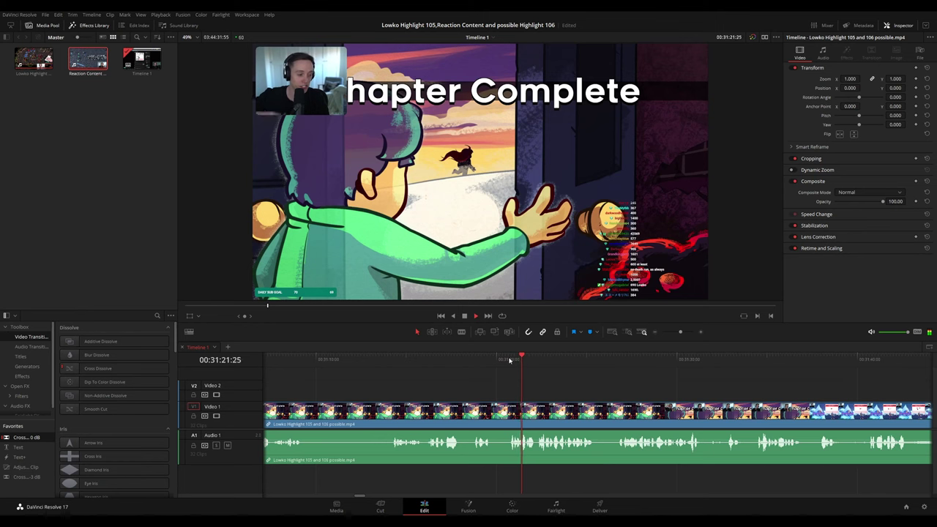
{"action": "key", "text": "space"}
{"action": "key", "text": "ctrl+v"}
{"action": "left_click", "coordinate": [521, 359]}
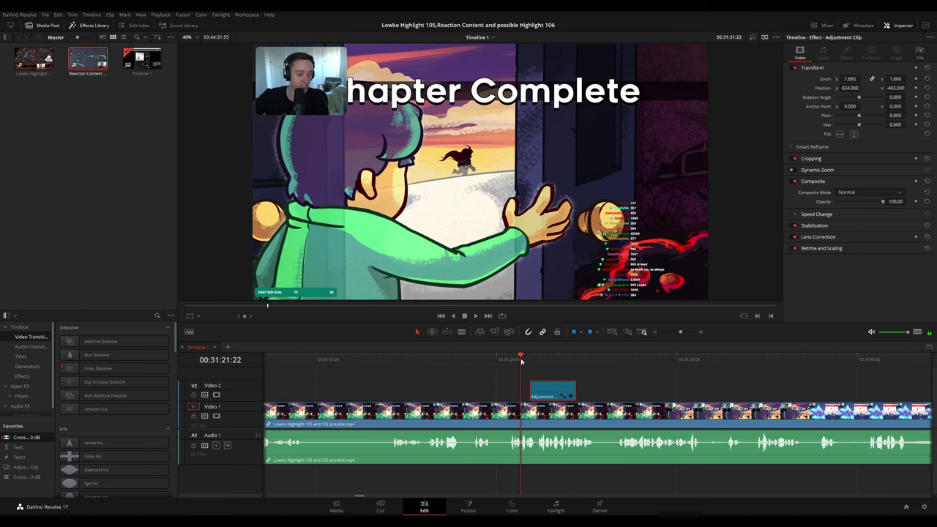
{"action": "left_click", "coordinate": [591, 381]}
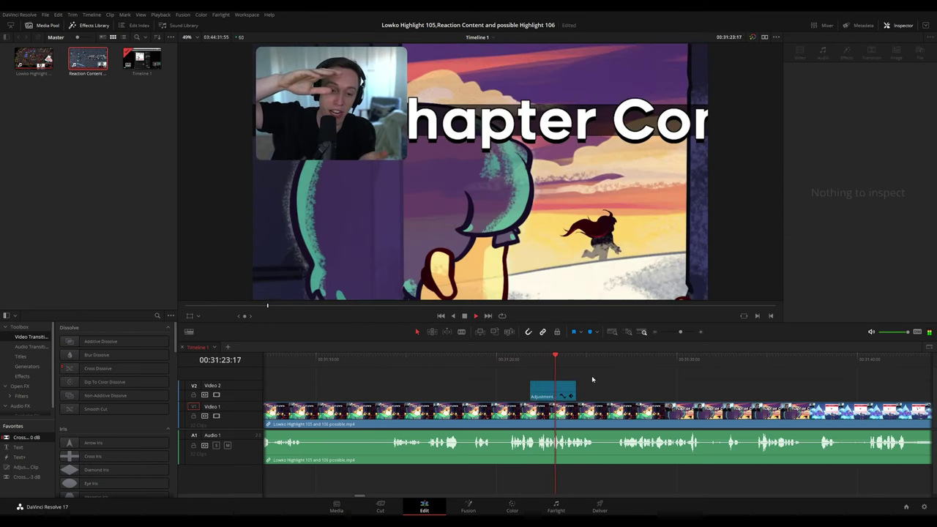
{"action": "left_click", "coordinate": [521, 358]}
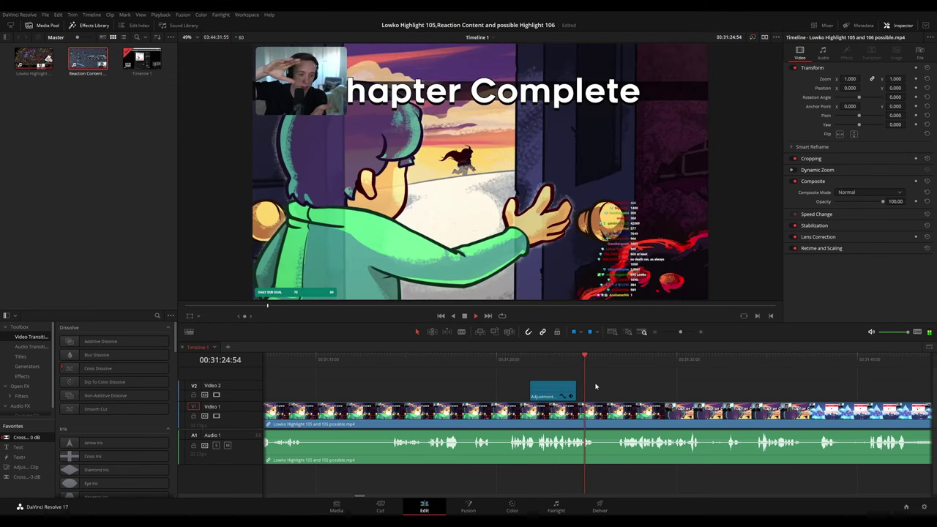
{"action": "left_click_drag", "start_coordinate": [578, 392], "coordinate": [595, 393]}
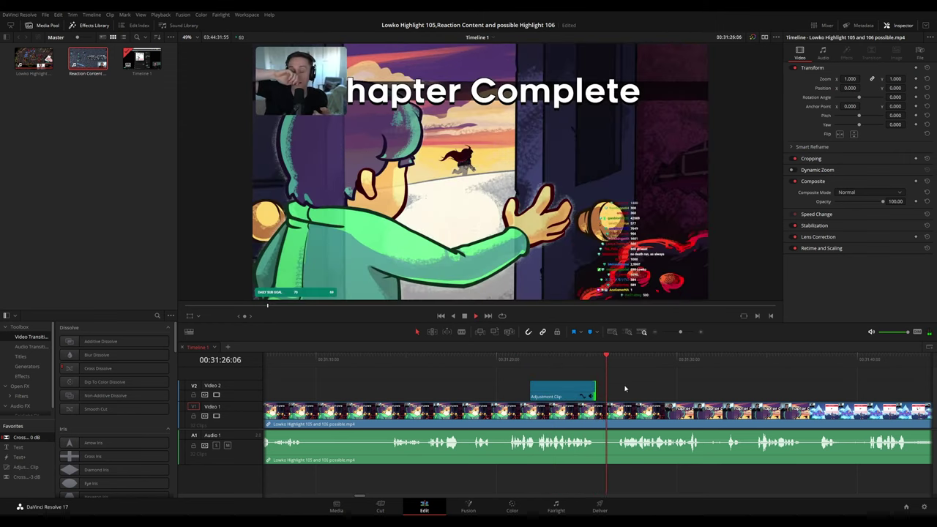
Cut the pause from the adjustment clip's end to about 00:31:26:38 out of the video and audio, leaving no gap, and play the cut.
{"action": "key", "text": "b"}
{"action": "left_click", "coordinate": [596, 413]}
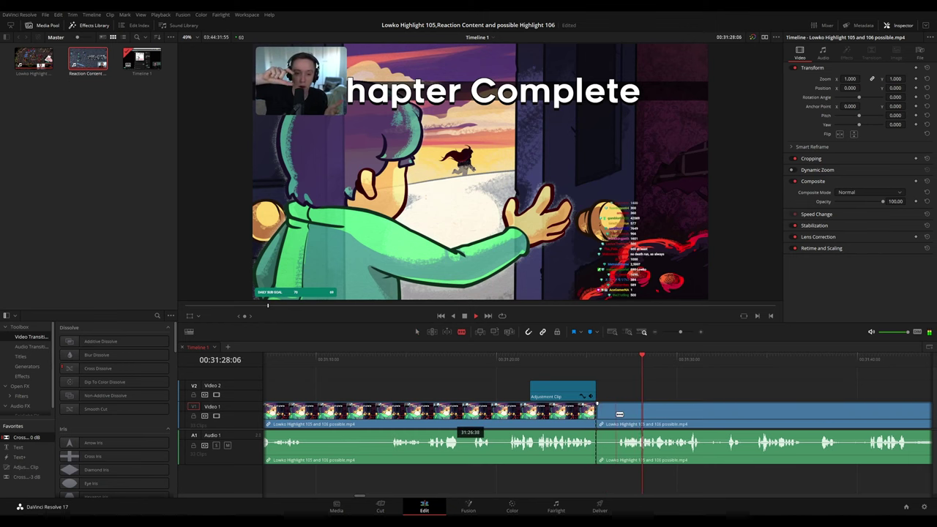
{"action": "left_click", "coordinate": [615, 415]}
{"action": "key", "text": "a"}
{"action": "left_click", "coordinate": [606, 416]}
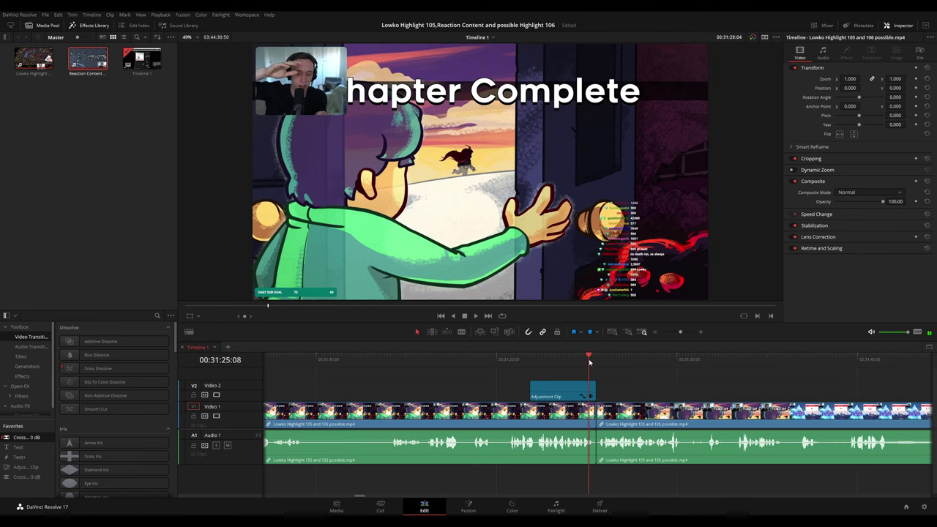
{"action": "key", "text": "space"}
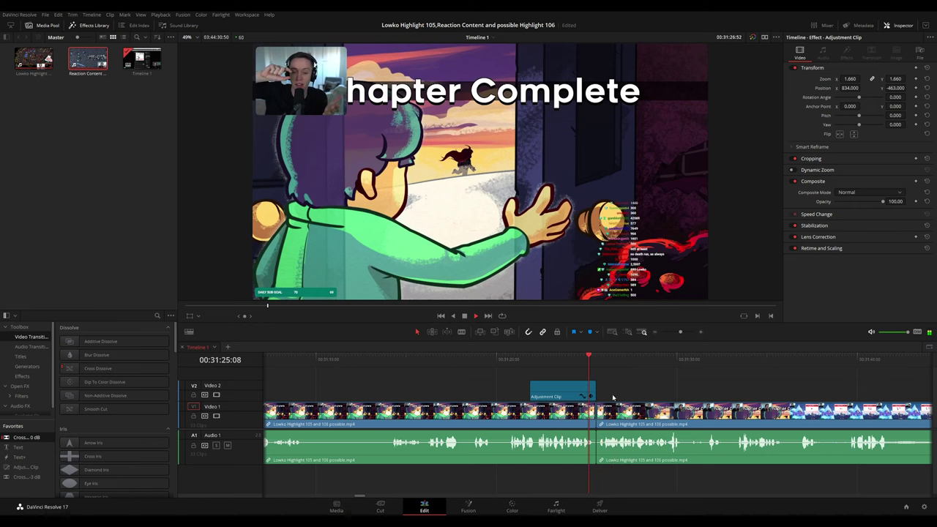
Set the clip color of the footage before the cut at about 00:31:25:30 to teal.
{"action": "left_click", "coordinate": [501, 413]}
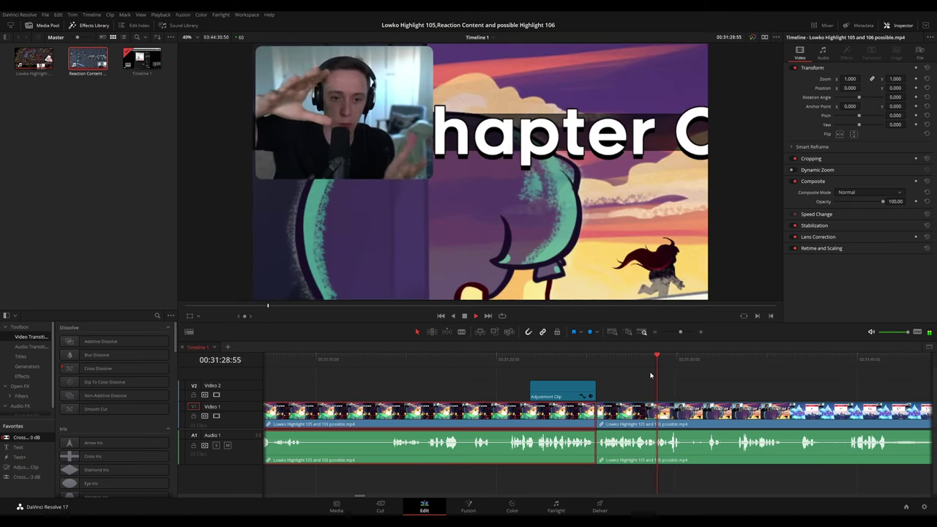
{"action": "key", "text": "F1"}
{"action": "left_click", "coordinate": [718, 380]}
Review the chapter results and journal statistics footage from about 00:31:30 to 00:32:03 for a quiet stretch to cut.
{"action": "left_click_drag", "start_coordinate": [719, 381], "coordinate": [593, 363]}
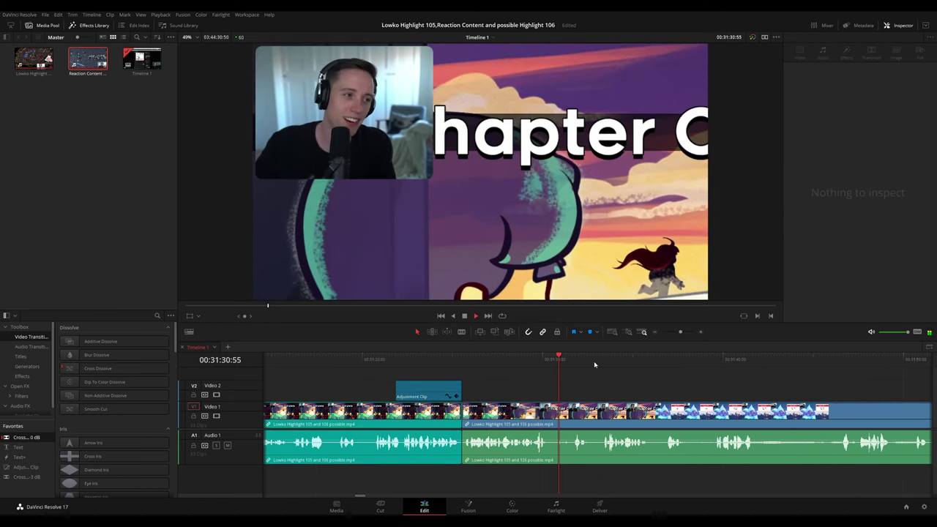
{"action": "scroll", "coordinate": [578, 365], "scroll_direction": "right", "scroll_amount": 2}
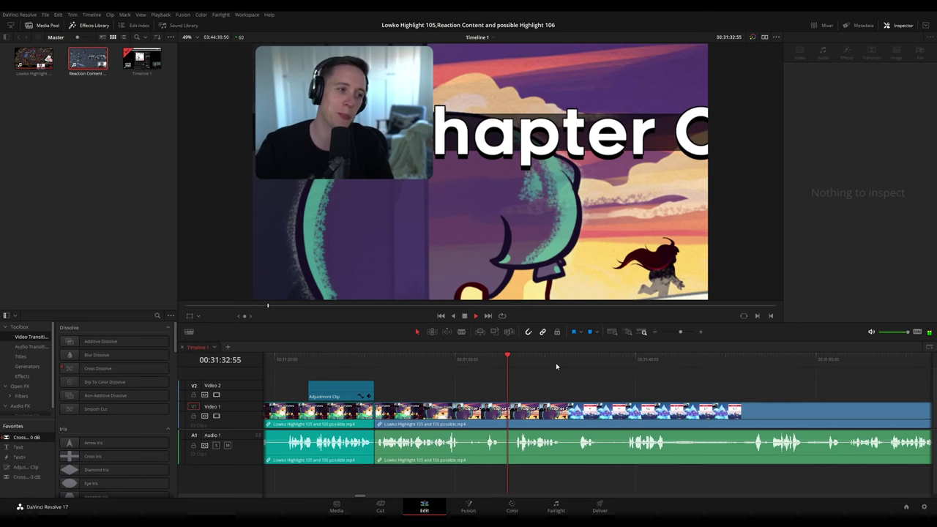
{"action": "scroll", "coordinate": [556, 366], "scroll_direction": "right", "scroll_amount": 2}
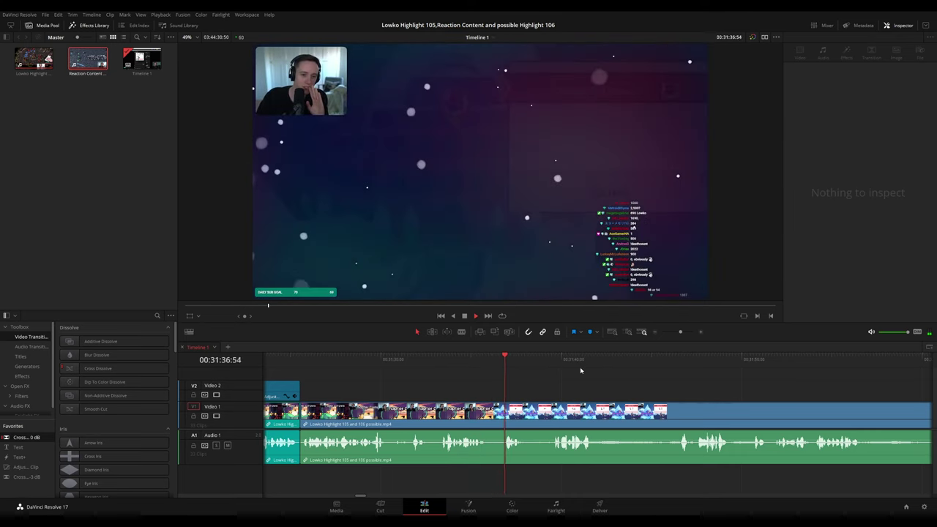
{"action": "scroll", "coordinate": [562, 373], "scroll_direction": "right", "scroll_amount": 1}
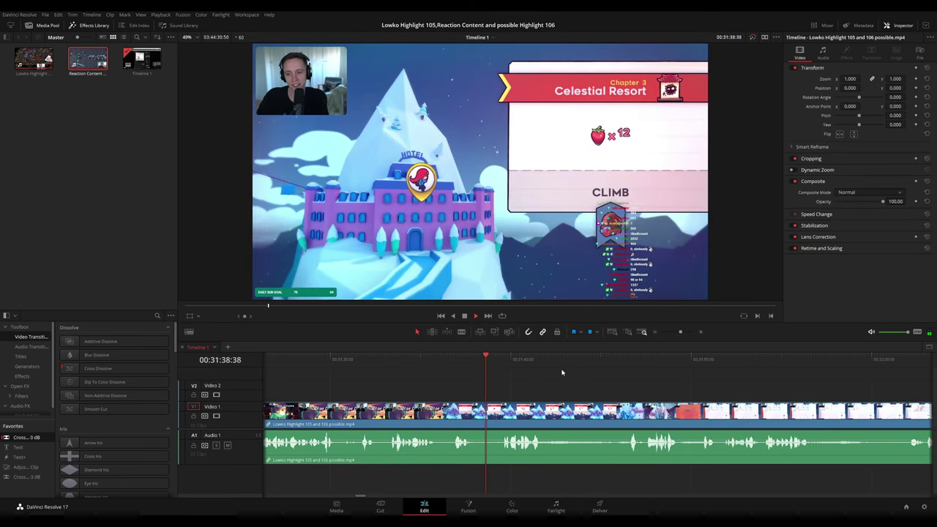
{"action": "scroll", "coordinate": [549, 371], "scroll_direction": "right", "scroll_amount": 1}
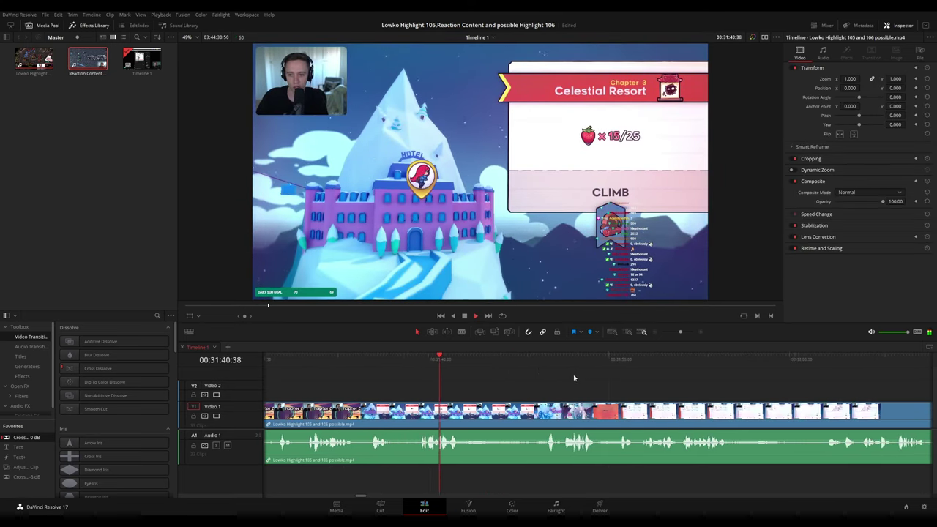
{"action": "scroll", "coordinate": [556, 371], "scroll_direction": "right", "scroll_amount": 1}
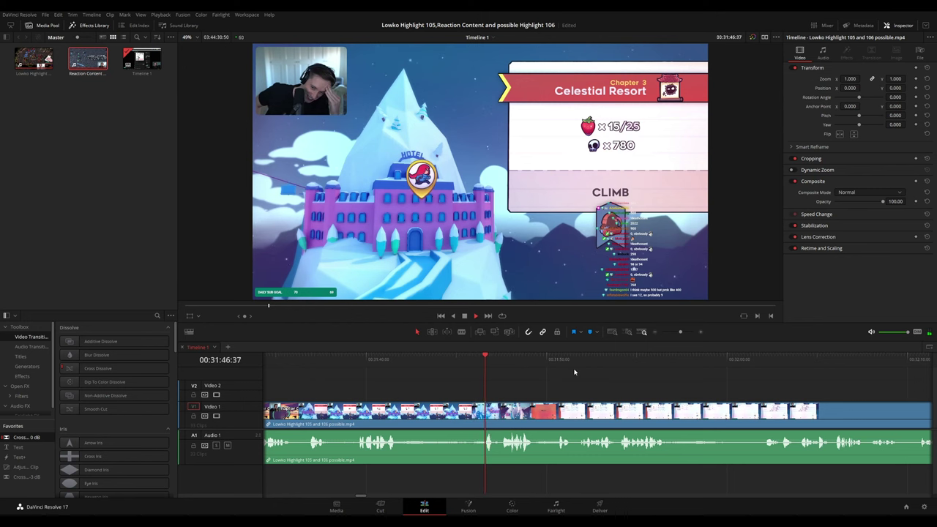
{"action": "scroll", "coordinate": [577, 380], "scroll_direction": "right", "scroll_amount": 1}
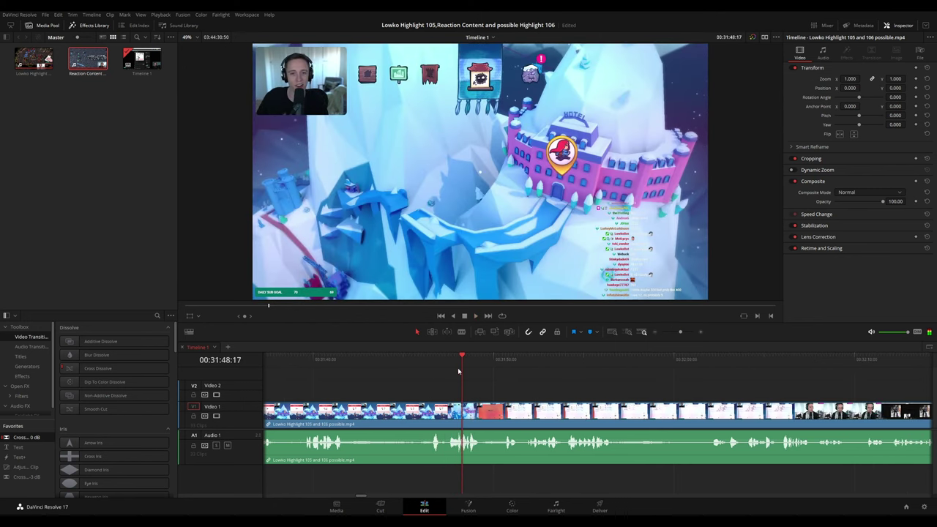
{"action": "left_click", "coordinate": [428, 359]}
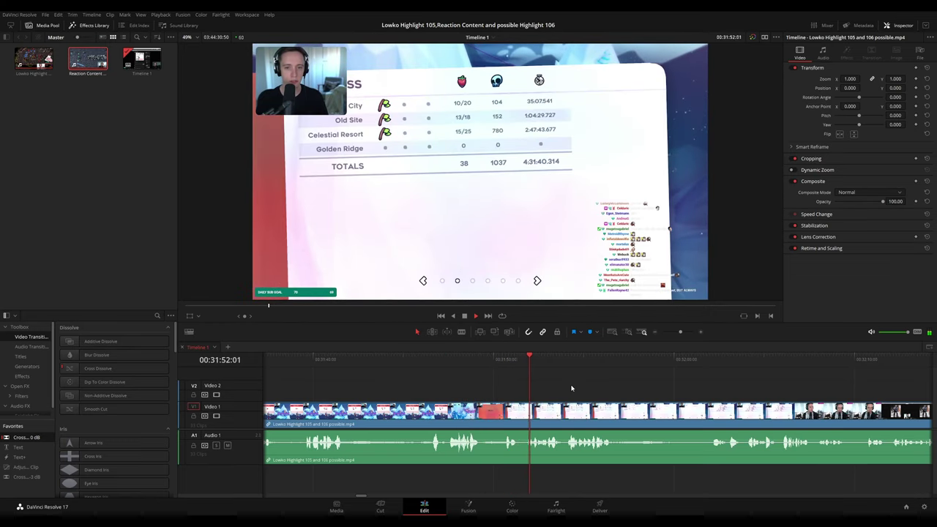
{"action": "left_click_drag", "start_coordinate": [617, 384], "coordinate": [519, 379]}
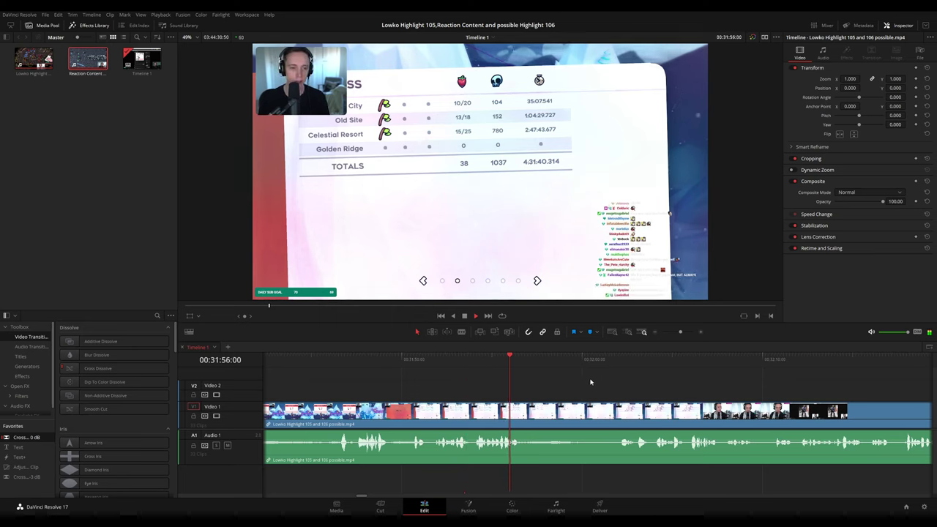
{"action": "scroll", "coordinate": [590, 382], "scroll_direction": "right", "scroll_amount": 2}
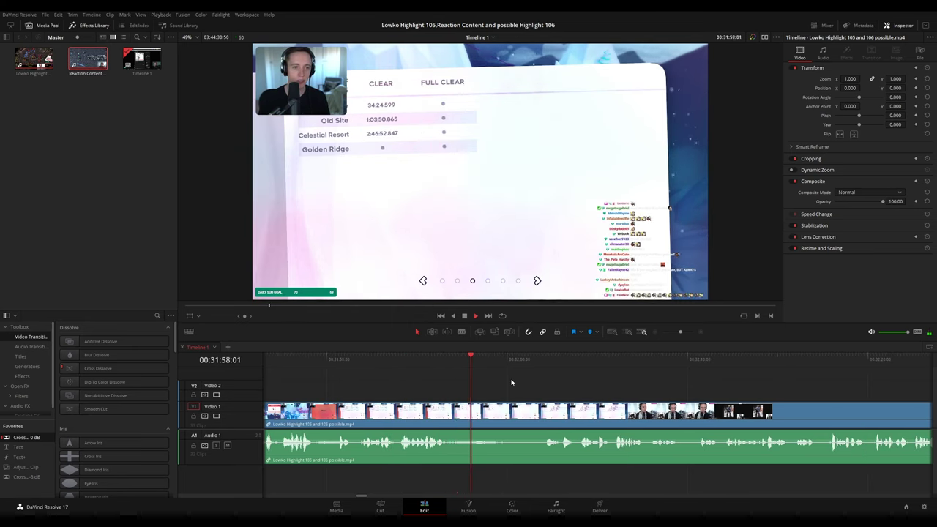
{"action": "left_click", "coordinate": [523, 359]}
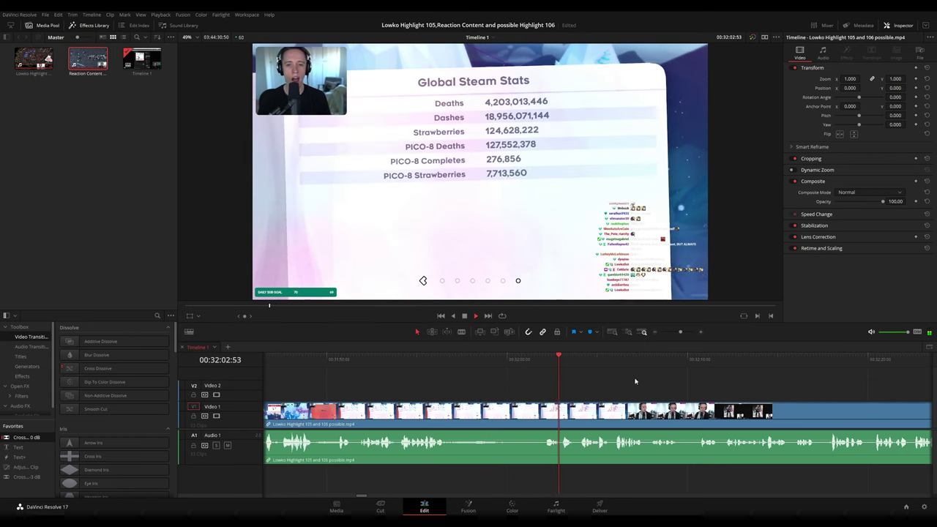
{"action": "left_click", "coordinate": [460, 359]}
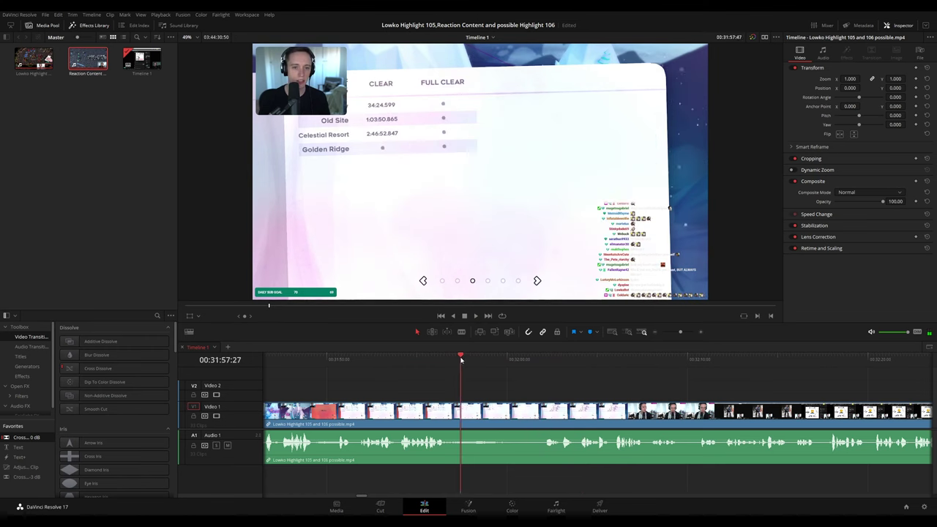
Cut 00:32:00:11 to about 00:32:03:55 out of the video and audio without a gap, and color the clip before the cut teal.
{"action": "left_click", "coordinate": [506, 360]}
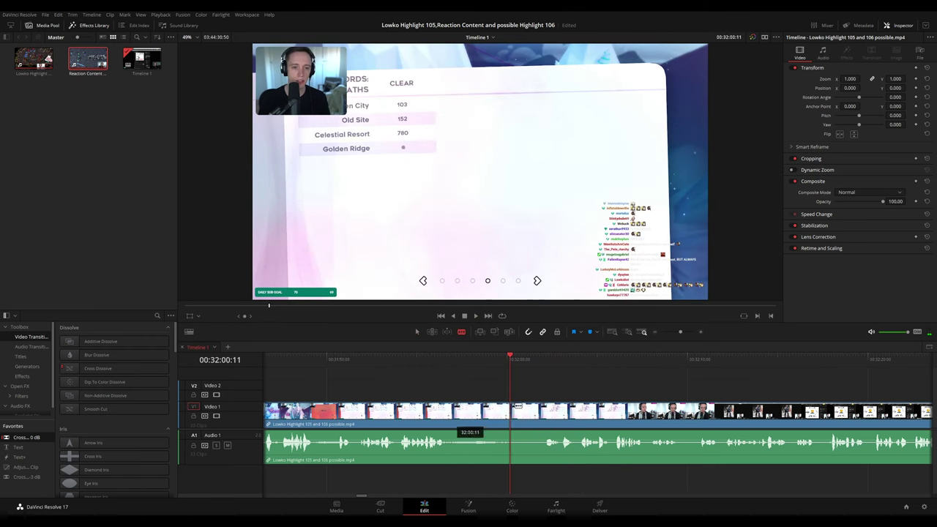
{"action": "left_click", "coordinate": [512, 407]}
{"action": "left_click", "coordinate": [577, 412]}
{"action": "key", "text": "a"}
{"action": "left_click", "coordinate": [558, 411]}
{"action": "key", "text": "Delete"}
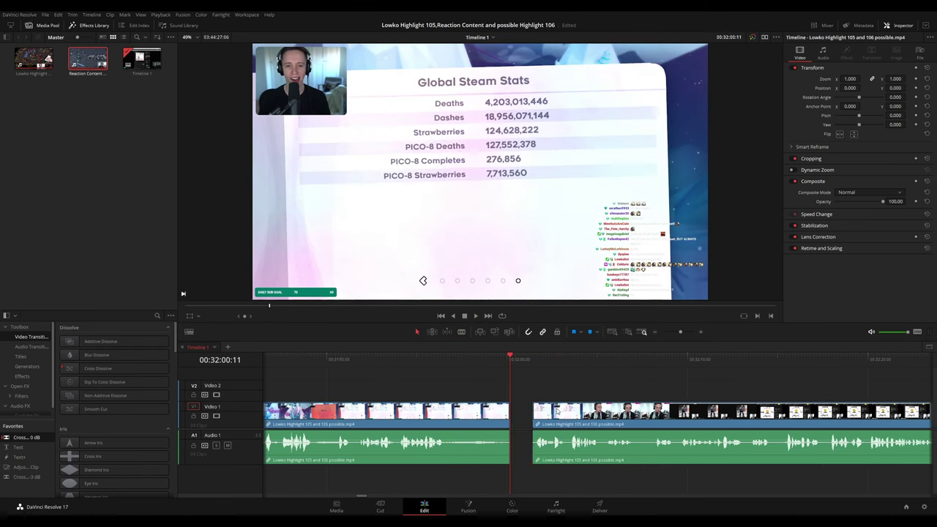
{"action": "key", "text": "space"}
{"action": "left_click", "coordinate": [495, 364]}
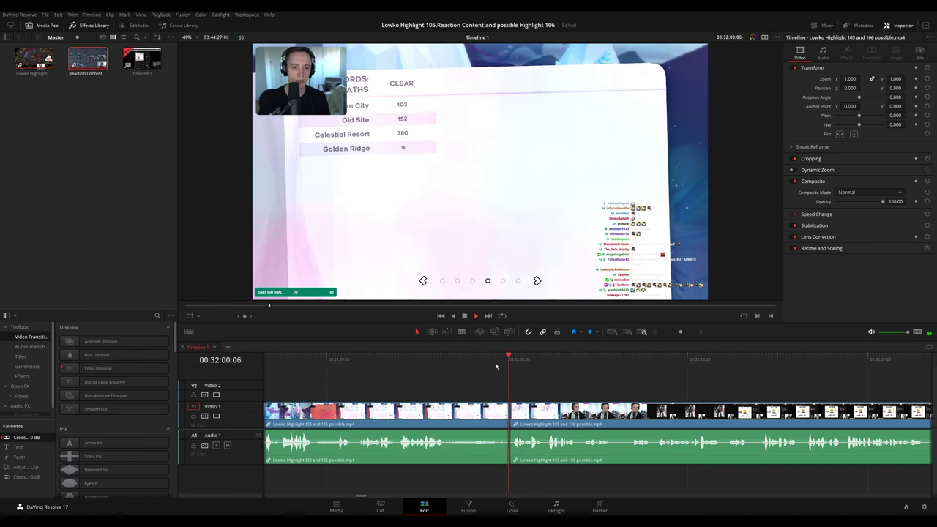
{"action": "left_click", "coordinate": [452, 415]}
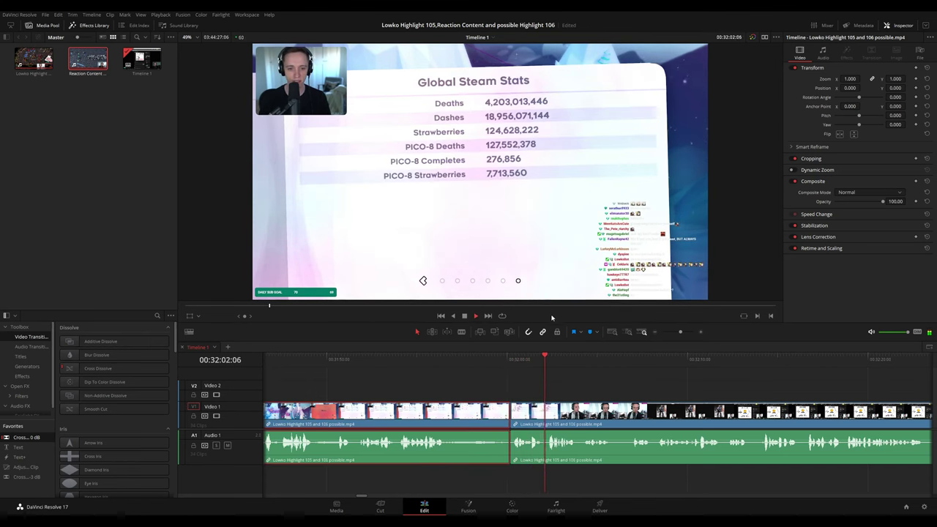
{"action": "left_click", "coordinate": [714, 394]}
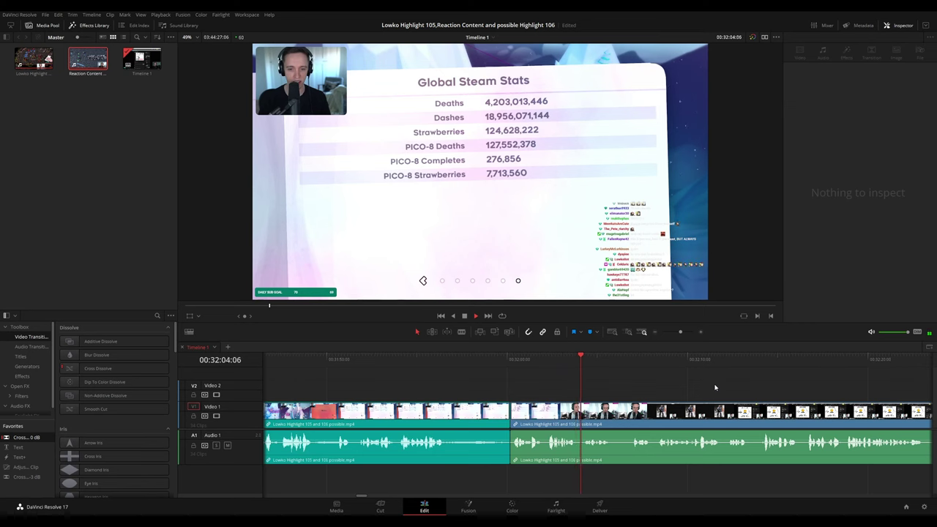
Cut the leftover statistics footage from 00:32:03:58 to about 00:32:04:13 out of the video and audio, leaving no gap, and play the cut.
{"action": "left_click_drag", "start_coordinate": [715, 388], "coordinate": [482, 367]}
{"action": "key", "text": "space"}
{"action": "scroll", "coordinate": [498, 392], "scroll_direction": "up", "scroll_amount": 3}
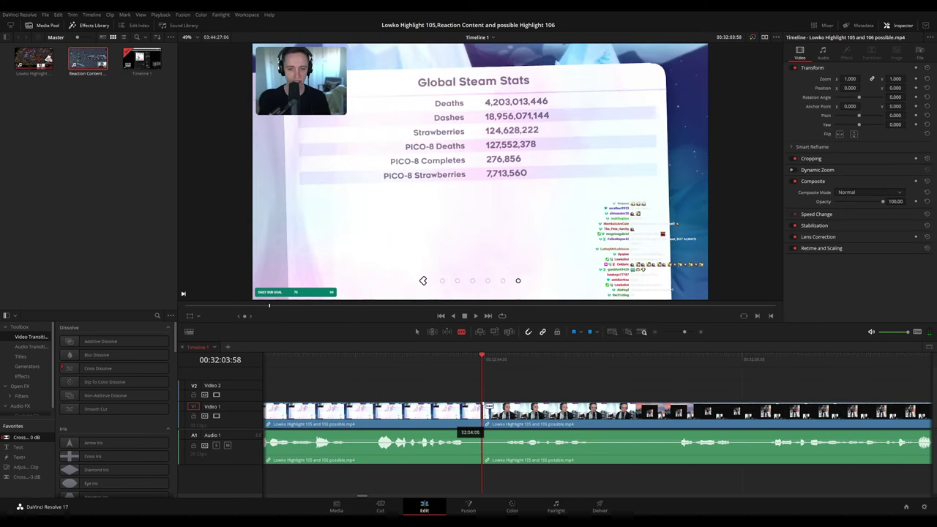
{"action": "left_click", "coordinate": [498, 407]}
{"action": "key", "text": "a"}
{"action": "left_click", "coordinate": [491, 408]}
{"action": "key", "text": "Delete"}
{"action": "key", "text": "space"}
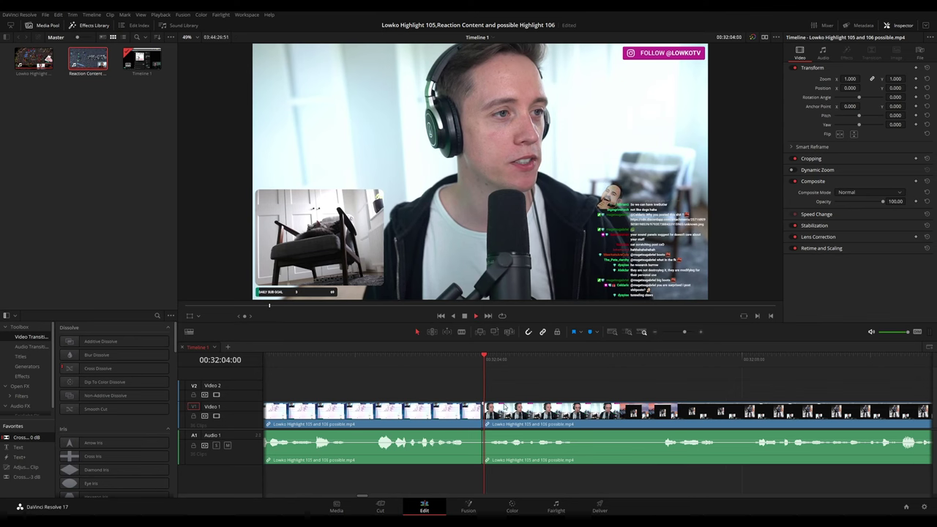
Set the clip color of the footage before the cut at about 00:32:03:58 to teal.
{"action": "left_click", "coordinate": [471, 410]}
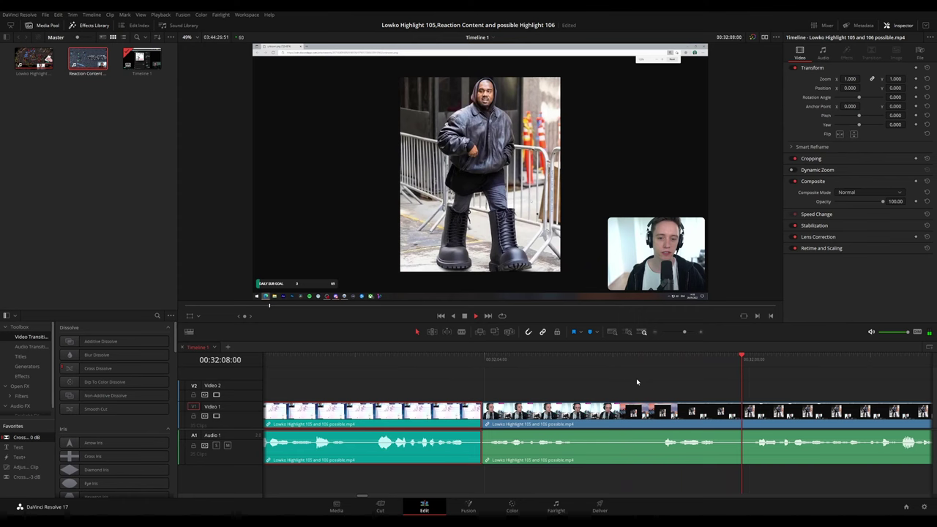
{"action": "scroll", "coordinate": [644, 380], "scroll_direction": "down", "scroll_amount": 3}
{"action": "left_click", "coordinate": [647, 384]}
Review the footage from about 00:32:08 to 00:32:15 for the moment between the boots picture and the Reddit post.
{"action": "scroll", "coordinate": [654, 387], "scroll_direction": "down", "scroll_amount": 8}
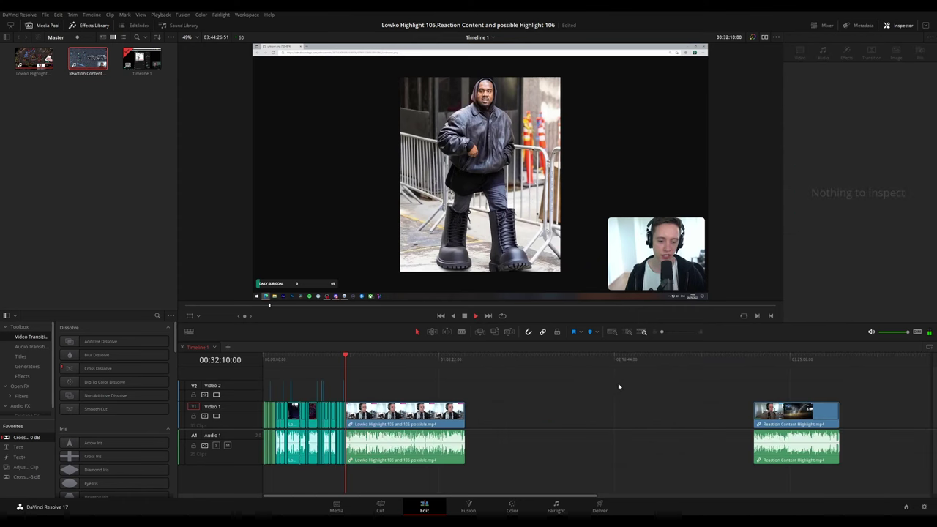
{"action": "scroll", "coordinate": [456, 396], "scroll_direction": "up", "scroll_amount": 5}
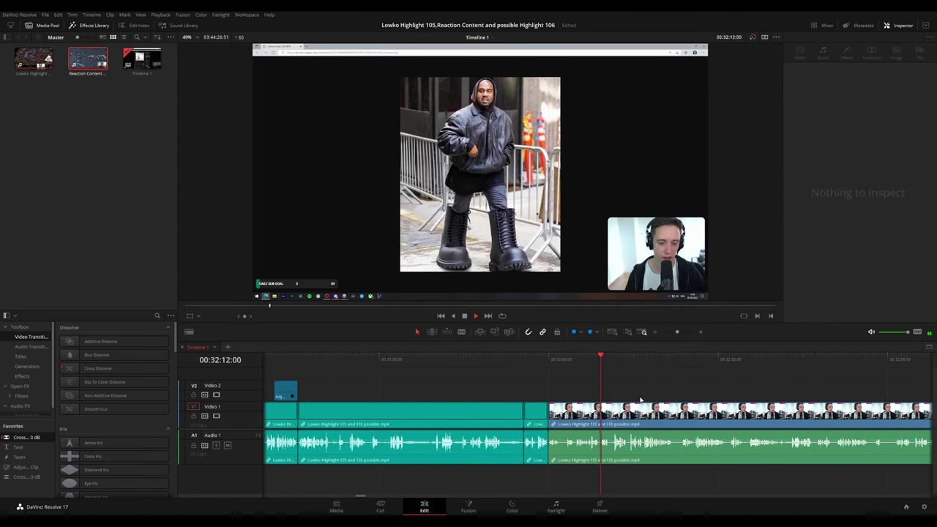
{"action": "scroll", "coordinate": [645, 406], "scroll_direction": "up", "scroll_amount": 1}
{"action": "left_click_drag", "start_coordinate": [658, 397], "coordinate": [478, 387]}
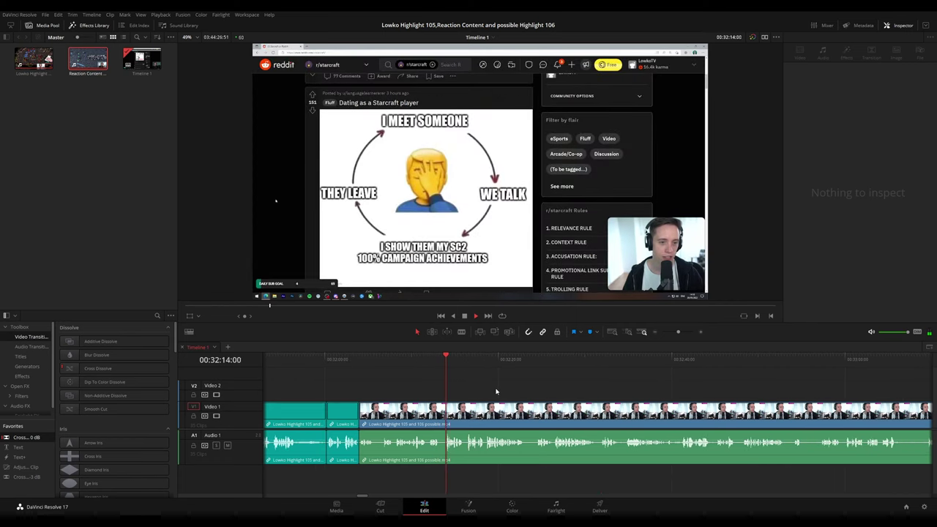
{"action": "scroll", "coordinate": [514, 395], "scroll_direction": "up", "scroll_amount": 2}
{"action": "left_click", "coordinate": [548, 362]}
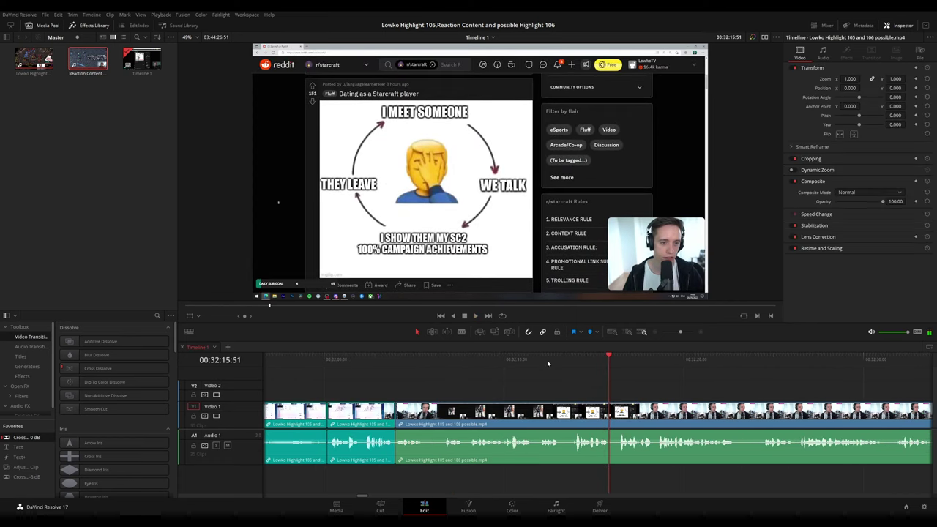
{"action": "key", "text": "space"}
{"action": "scroll", "coordinate": [578, 393], "scroll_direction": "up", "scroll_amount": 3}
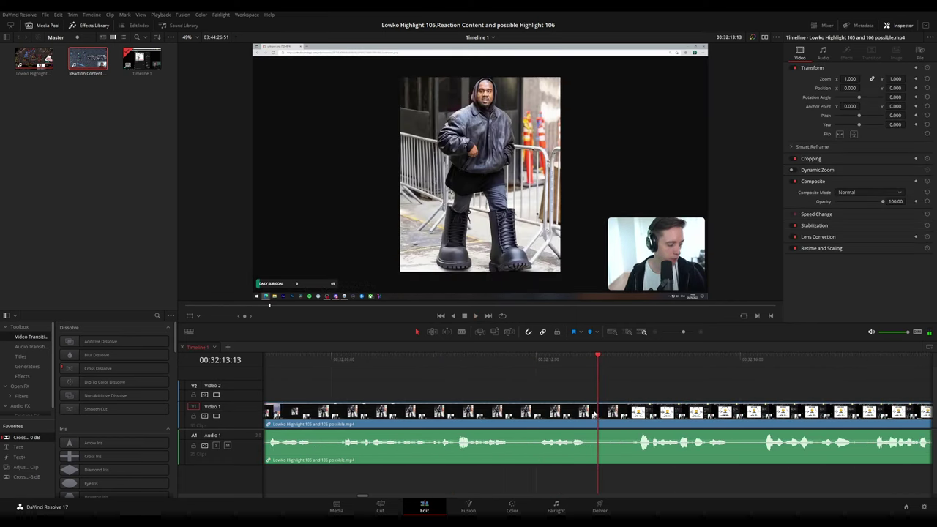
Try to cut the piece from 00:32:13:13 to about 00:32:13:31 out of the video and audio, leaving no gap.
{"action": "key", "text": "b"}
{"action": "left_click", "coordinate": [599, 414]}
{"action": "left_click", "coordinate": [613, 417]}
{"action": "key", "text": "a"}
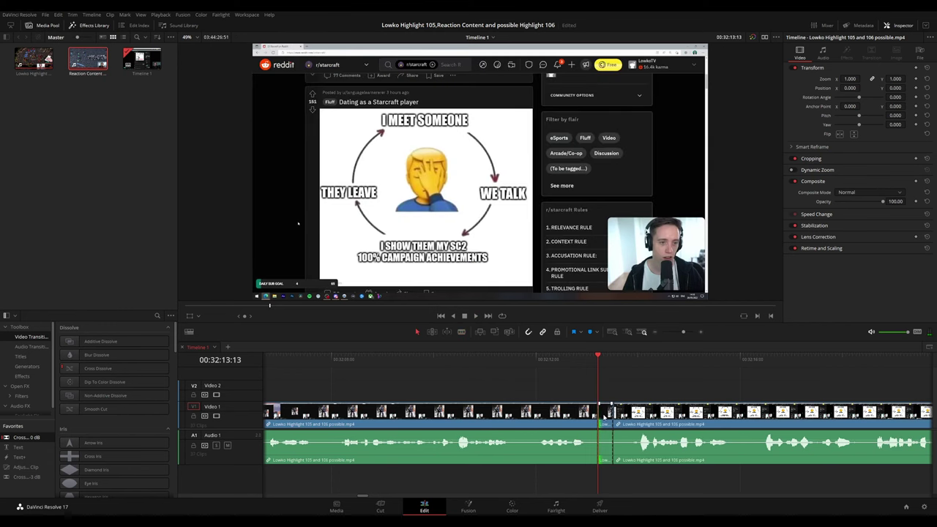
{"action": "left_click", "coordinate": [604, 416]}
{"action": "key", "text": "Delete"}
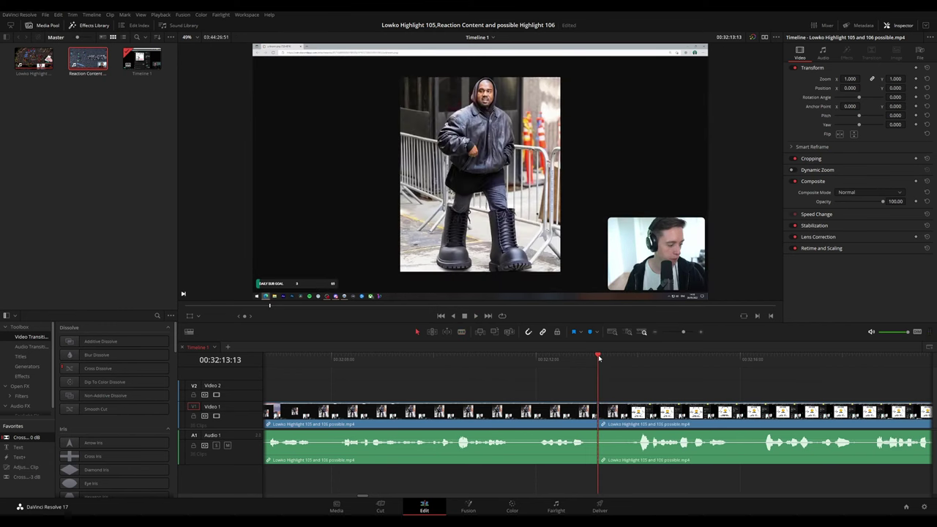
Cut the piece from 00:32:13:18 to about 00:32:13:31 out of the video and audio, leaving no gap, and play the cut.
{"action": "left_click", "coordinate": [599, 361]}
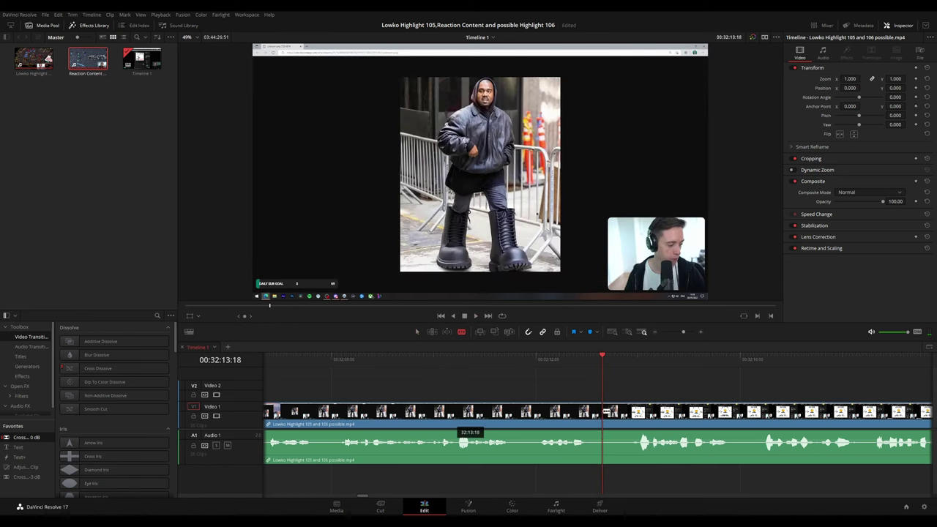
{"action": "left_click", "coordinate": [605, 411]}
{"action": "left_click", "coordinate": [612, 415]}
{"action": "key", "text": "a"}
{"action": "left_click", "coordinate": [607, 417]}
{"action": "left_click", "coordinate": [606, 416]}
{"action": "key", "text": "Delete"}
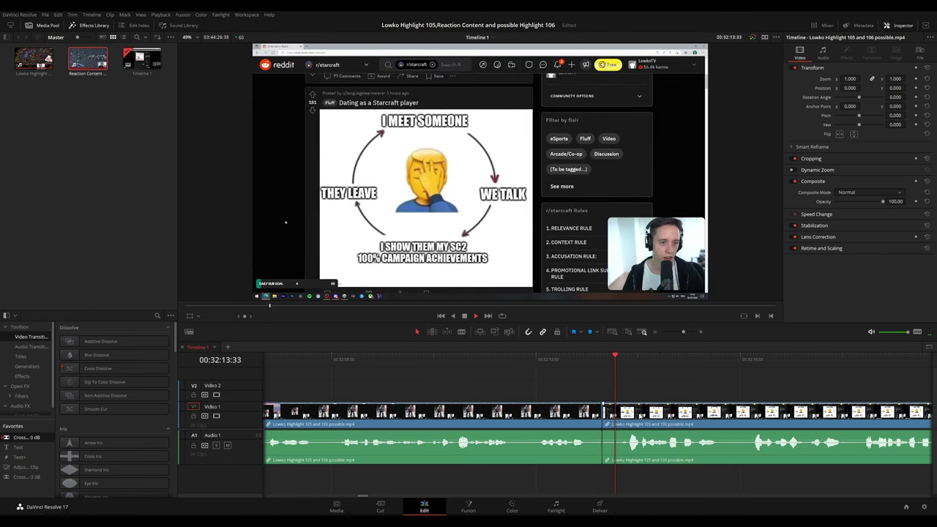
{"action": "key", "text": "space"}
{"action": "left_click", "coordinate": [573, 411]}
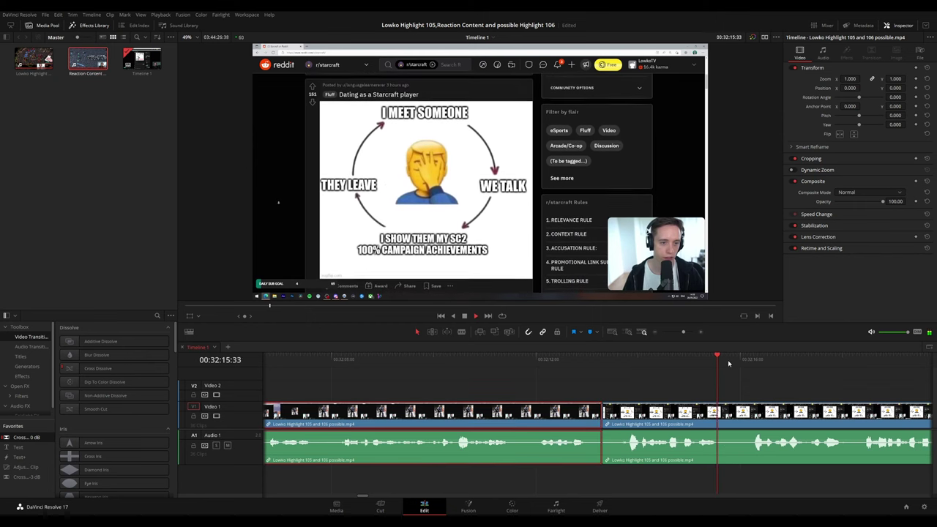
Review the footage of the "Dating as a Starcraft player" post from about 00:32:15 to 00:32:29 for quiet stretches.
{"action": "scroll", "coordinate": [588, 367], "scroll_direction": "right", "scroll_amount": 5}
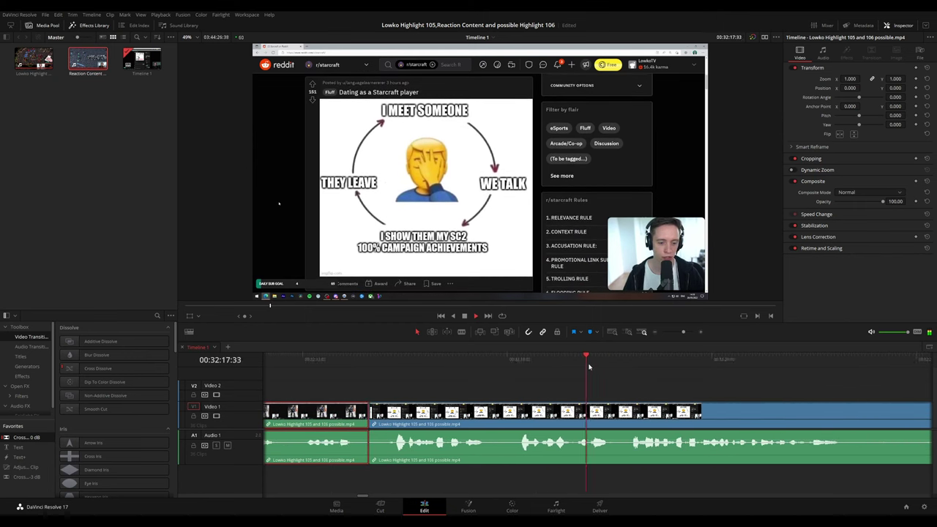
{"action": "scroll", "coordinate": [612, 383], "scroll_direction": "right", "scroll_amount": 2}
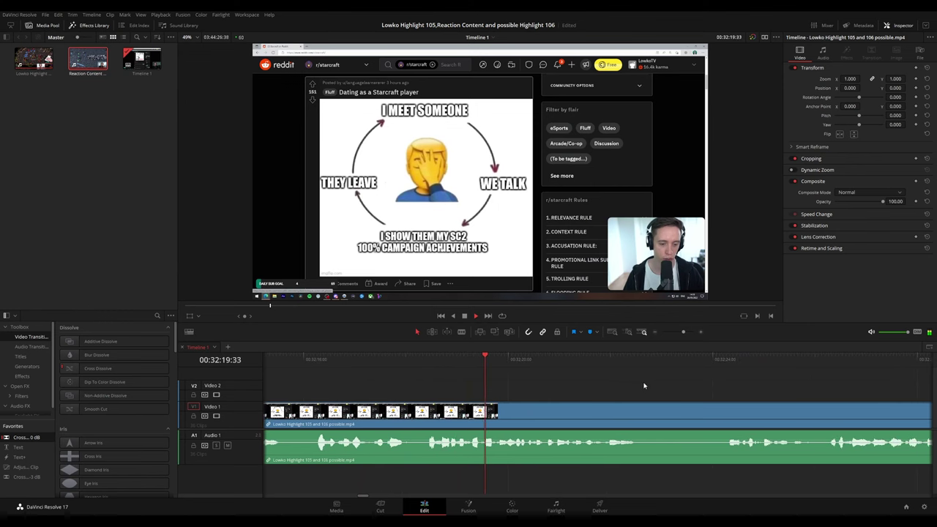
{"action": "scroll", "coordinate": [614, 383], "scroll_direction": "right", "scroll_amount": 1}
{"action": "key", "text": "space"}
{"action": "scroll", "coordinate": [585, 384], "scroll_direction": "right", "scroll_amount": 2}
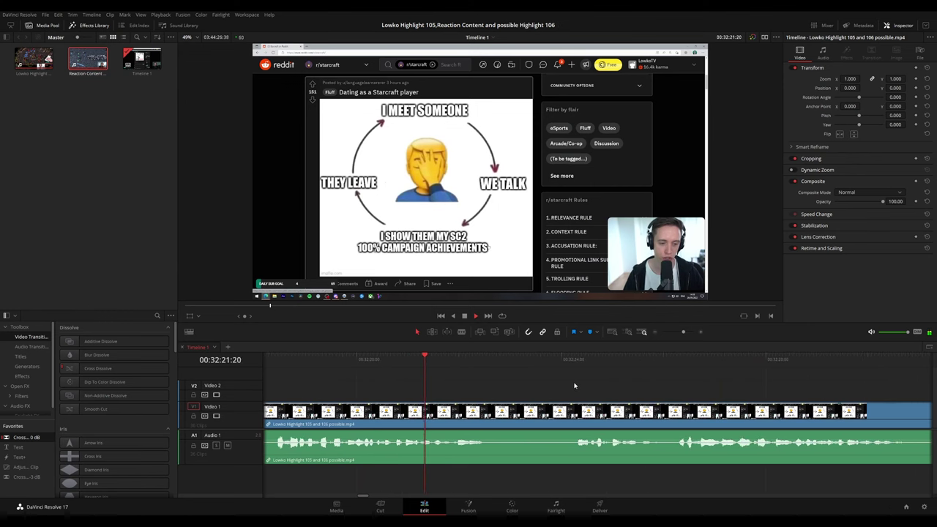
{"action": "scroll", "coordinate": [578, 391], "scroll_direction": "right", "scroll_amount": 1}
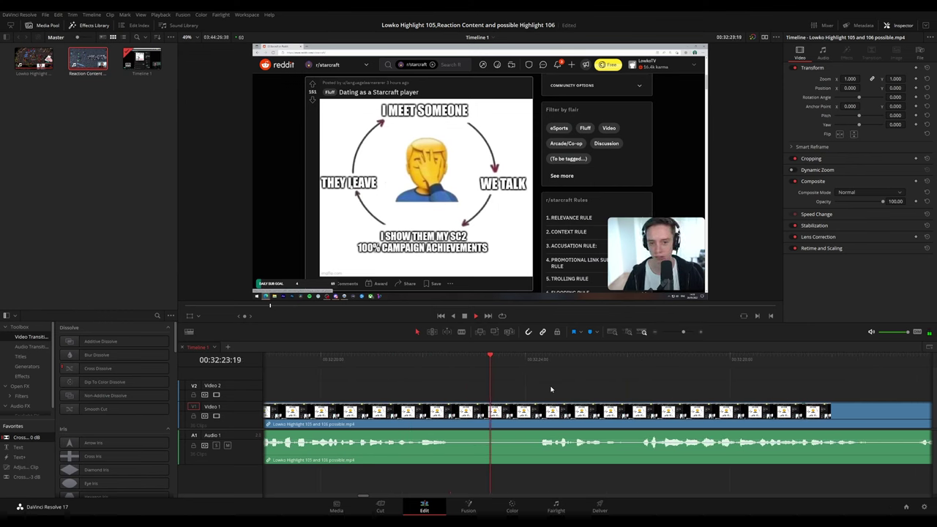
{"action": "scroll", "coordinate": [612, 393], "scroll_direction": "down", "scroll_amount": 2}
{"action": "left_click_drag", "start_coordinate": [657, 393], "coordinate": [541, 384]}
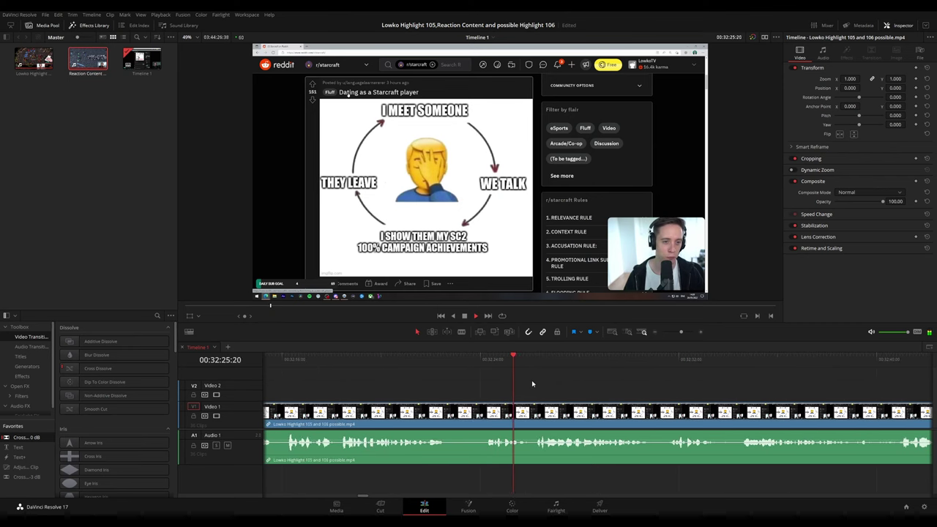
{"action": "scroll", "coordinate": [574, 391], "scroll_direction": "right", "scroll_amount": 1}
{"action": "scroll", "coordinate": [578, 392], "scroll_direction": "right", "scroll_amount": 1}
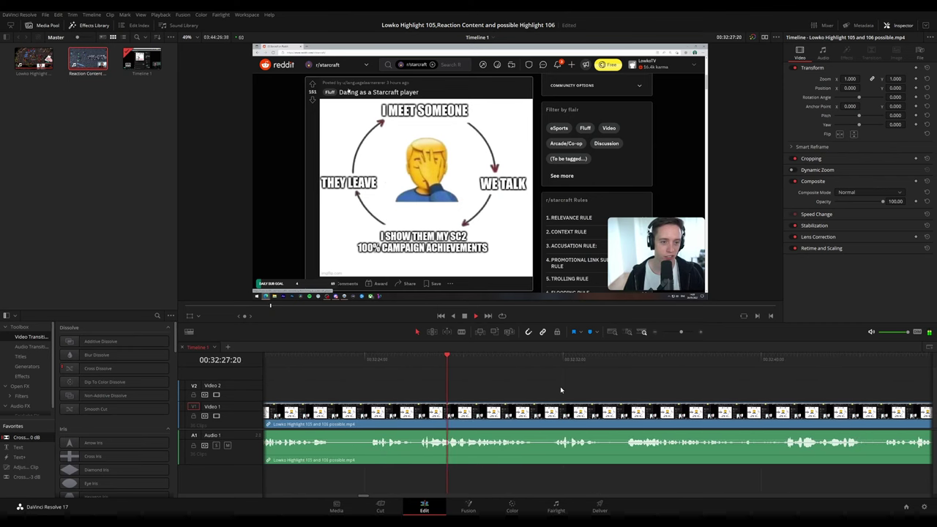
{"action": "key", "text": "space"}
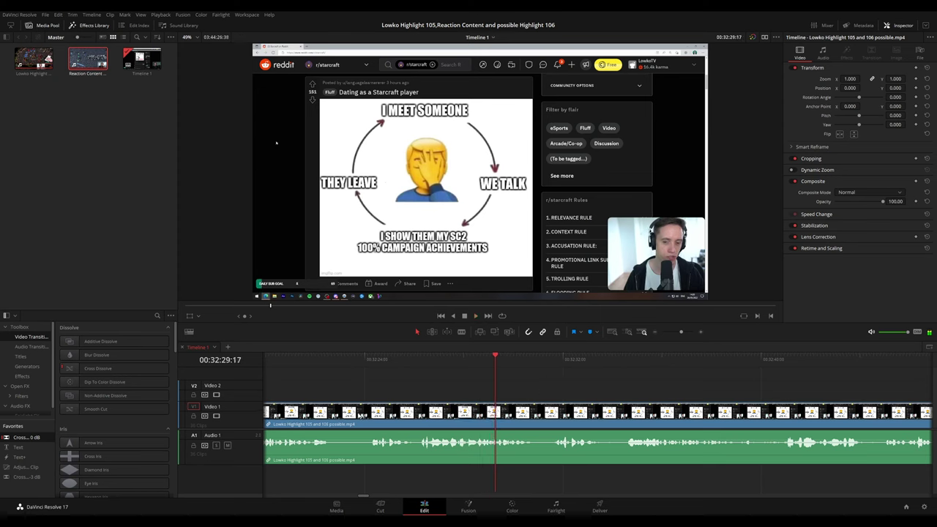
Cut the quiet piece from about 00:32:22:45 to 00:32:24:00 out of the video and audio, leaving no gap.
{"action": "key", "text": "b"}
{"action": "left_click", "coordinate": [336, 420]}
{"action": "left_click", "coordinate": [366, 421]}
{"action": "key", "text": "a"}
{"action": "left_click", "coordinate": [355, 422]}
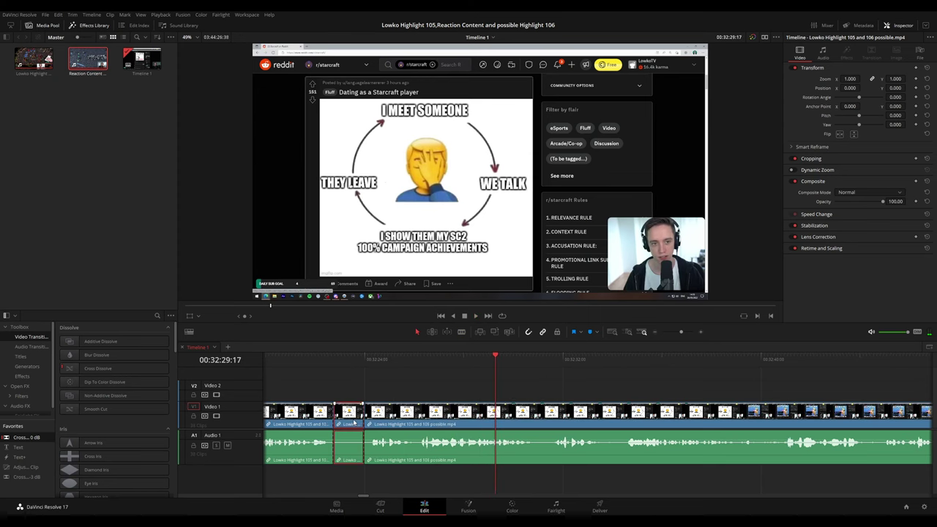
{"action": "key", "text": "Delete"}
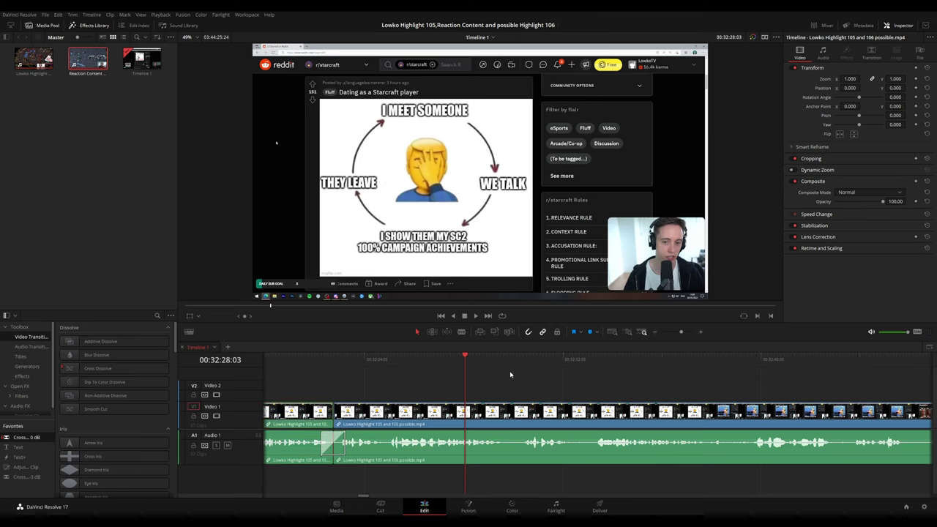
Cut the quiet piece from 00:32:38:45 to about 00:32:39:34, before the Zagara meme, out of the video and audio, leaving no gap.
{"action": "key", "text": "space"}
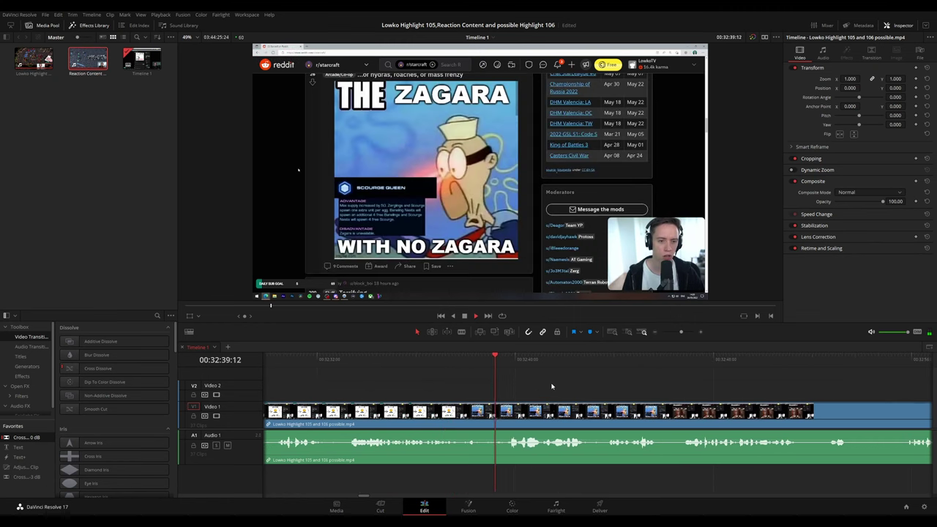
{"action": "key", "text": "space"}
{"action": "scroll", "coordinate": [542, 389], "scroll_direction": "up", "scroll_amount": 3}
{"action": "left_click_drag", "start_coordinate": [559, 360], "coordinate": [549, 360]}
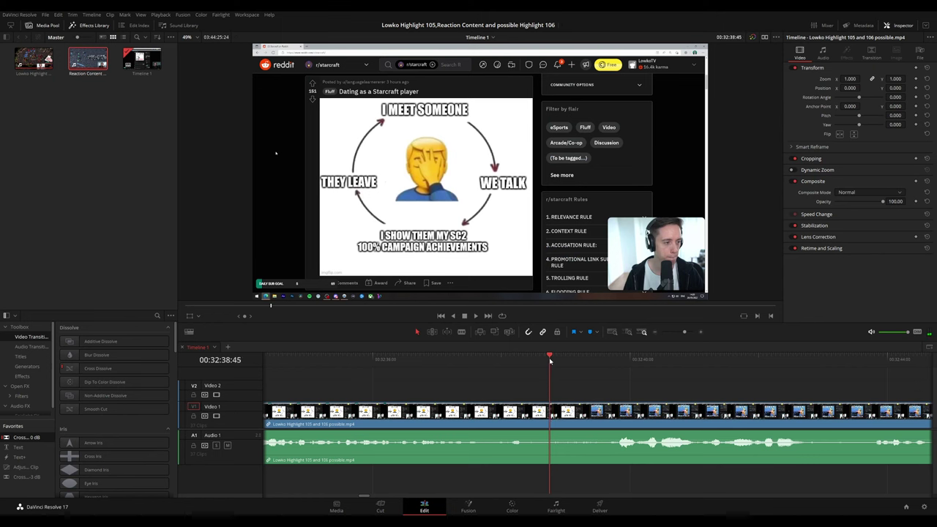
{"action": "key", "text": "b"}
{"action": "left_click", "coordinate": [550, 406]}
{"action": "left_click", "coordinate": [601, 410]}
{"action": "key", "text": "a"}
{"action": "left_click", "coordinate": [582, 416]}
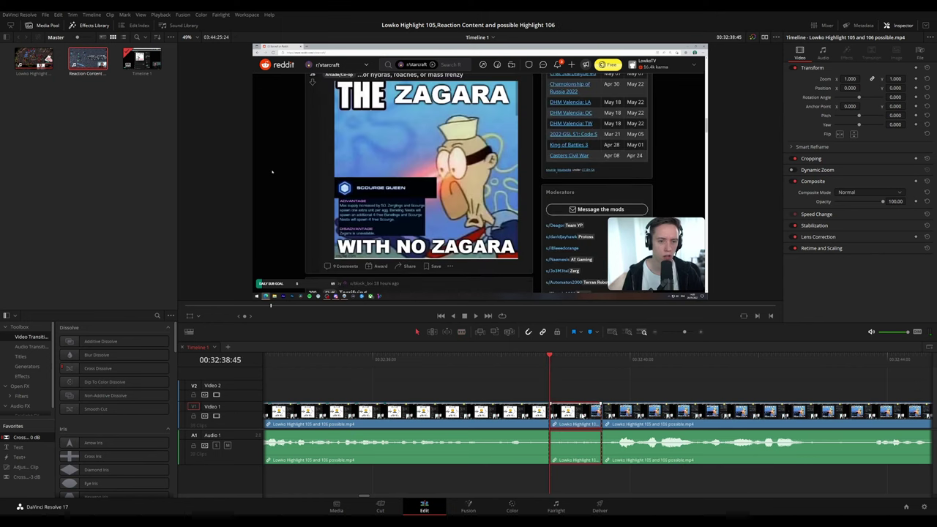
{"action": "key", "text": "Delete"}
Play the cut at 00:32:38:45 and set the clip color of the footage before it to teal.
{"action": "key", "text": "space"}
{"action": "left_click", "coordinate": [516, 361]}
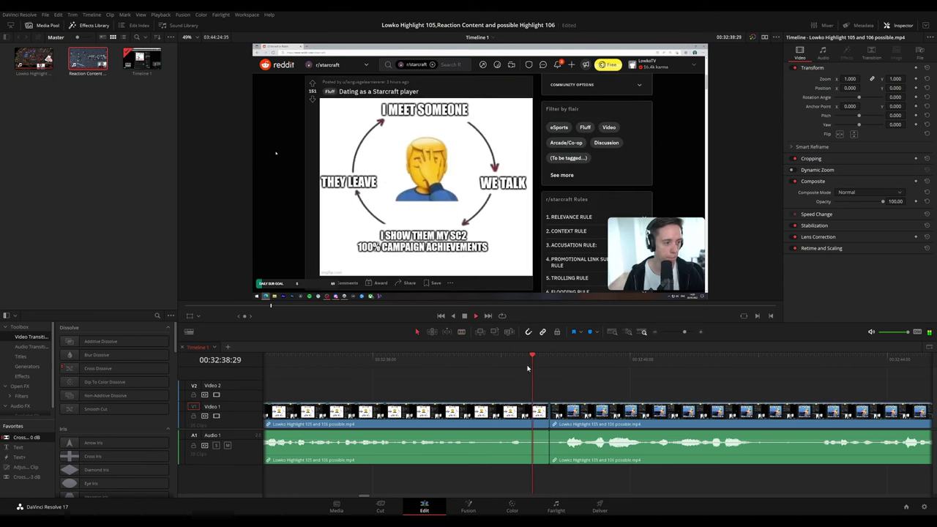
{"action": "left_click", "coordinate": [540, 411]}
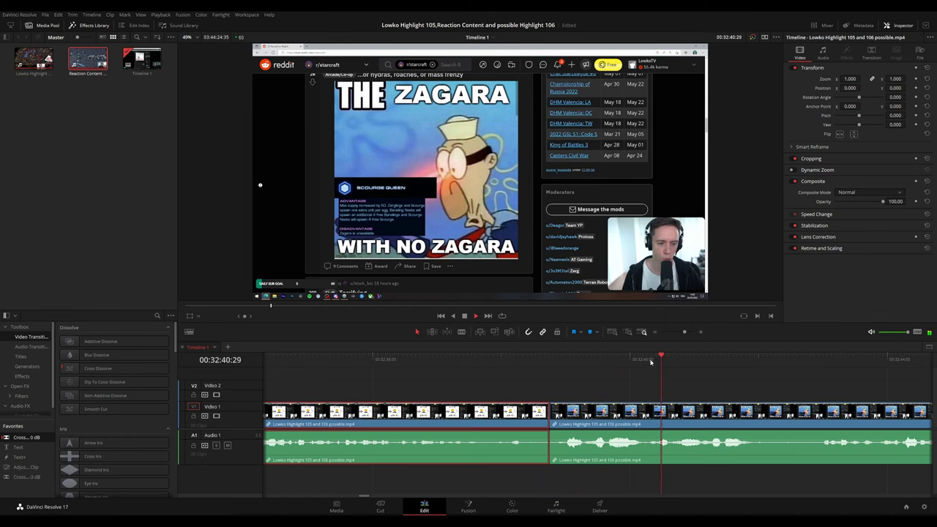
{"action": "left_click", "coordinate": [702, 374]}
Cut the piece from about 00:32:45:08 to 00:32:45:51, before the Multitask meme, out of the video and audio, leaving no gap.
{"action": "scroll", "coordinate": [730, 380], "scroll_direction": "down", "scroll_amount": 3}
{"action": "left_click_drag", "start_coordinate": [729, 381], "coordinate": [608, 389]}
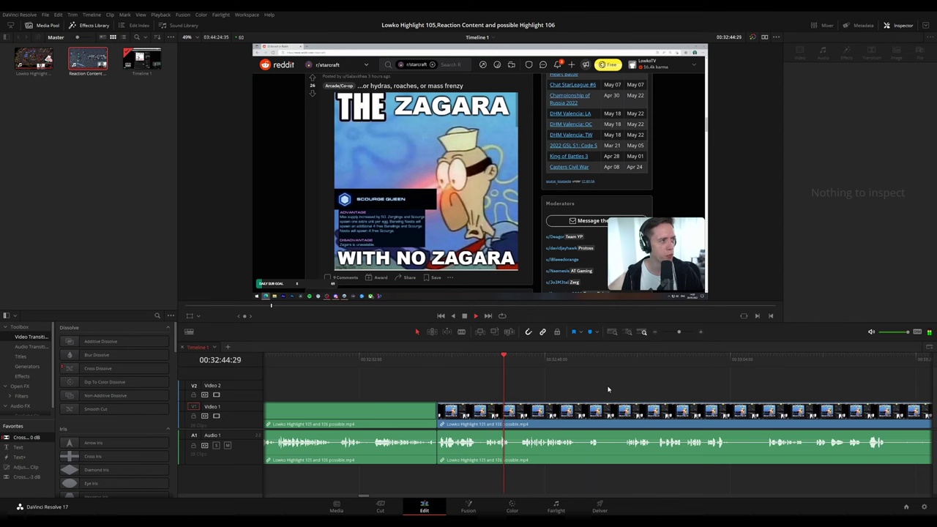
{"action": "scroll", "coordinate": [603, 387], "scroll_direction": "up", "scroll_amount": 4}
{"action": "key", "text": "space"}
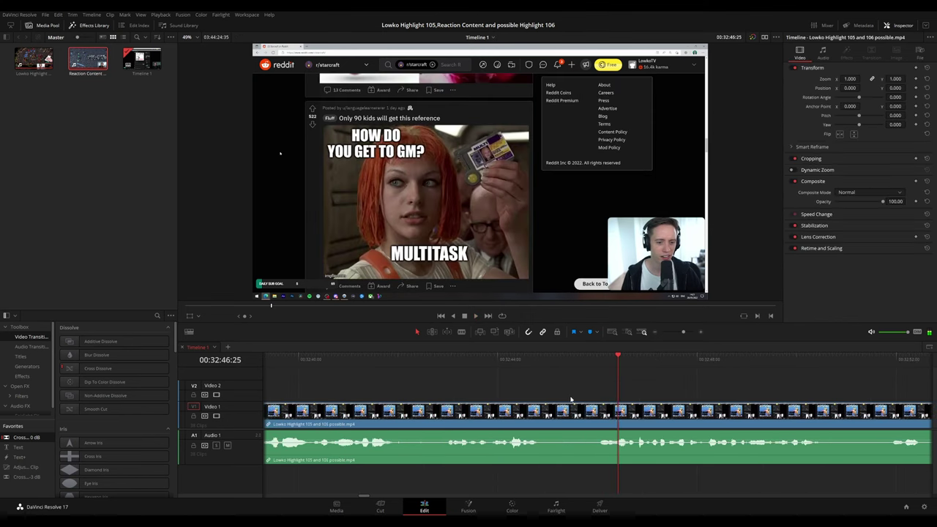
{"action": "key", "text": "b"}
{"action": "left_click", "coordinate": [549, 415]}
{"action": "left_click", "coordinate": [591, 415]}
{"action": "key", "text": "a"}
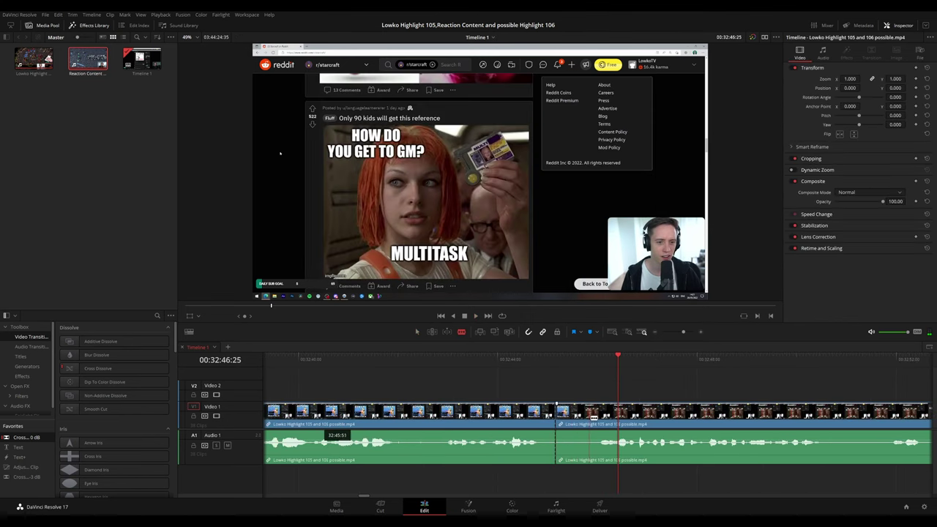
{"action": "left_click", "coordinate": [580, 418]}
{"action": "key", "text": "Delete"}
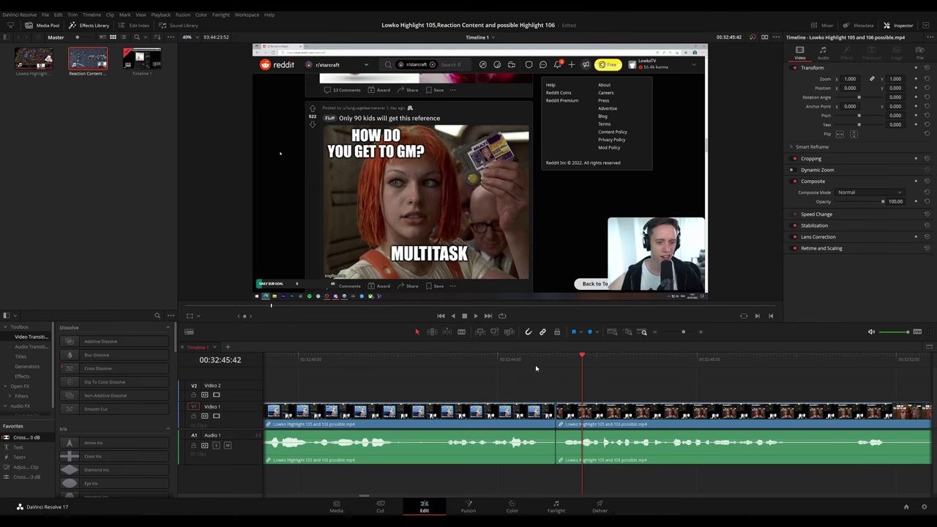
Play the cut at about 00:32:45:08 and set the clip color of the footage before it to teal.
{"action": "left_click", "coordinate": [535, 364]}
{"action": "key", "text": "space"}
{"action": "left_click", "coordinate": [504, 415]}
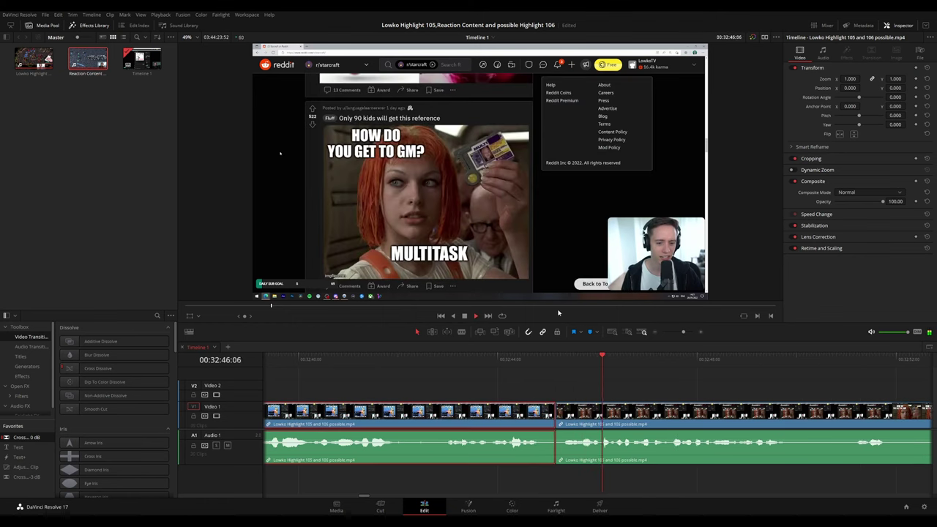
{"action": "left_click", "coordinate": [730, 379]}
Review the footage from about 00:32:48 to 00:33:06 for the next quiet stretch after the Multitask meme.
{"action": "scroll", "coordinate": [739, 373], "scroll_direction": "down", "scroll_amount": 3}
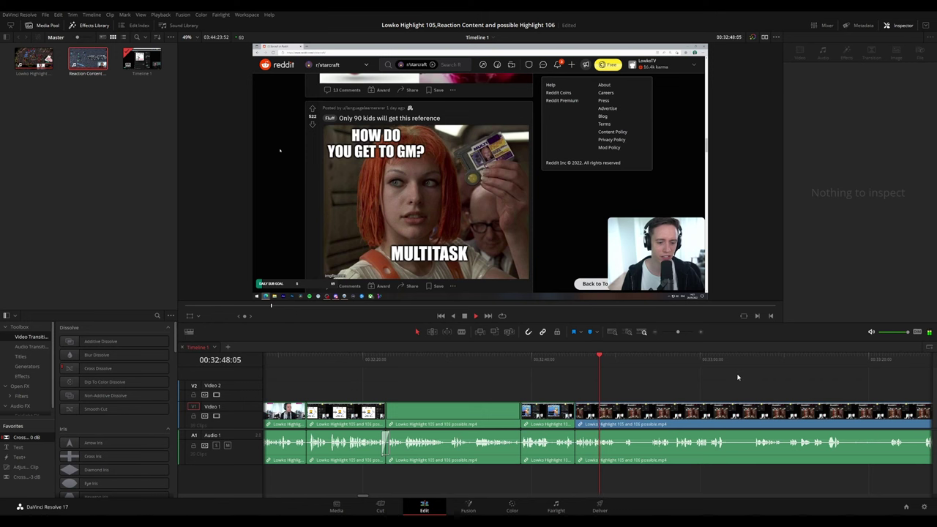
{"action": "key", "text": "space"}
{"action": "left_click_drag", "start_coordinate": [670, 367], "coordinate": [605, 367]}
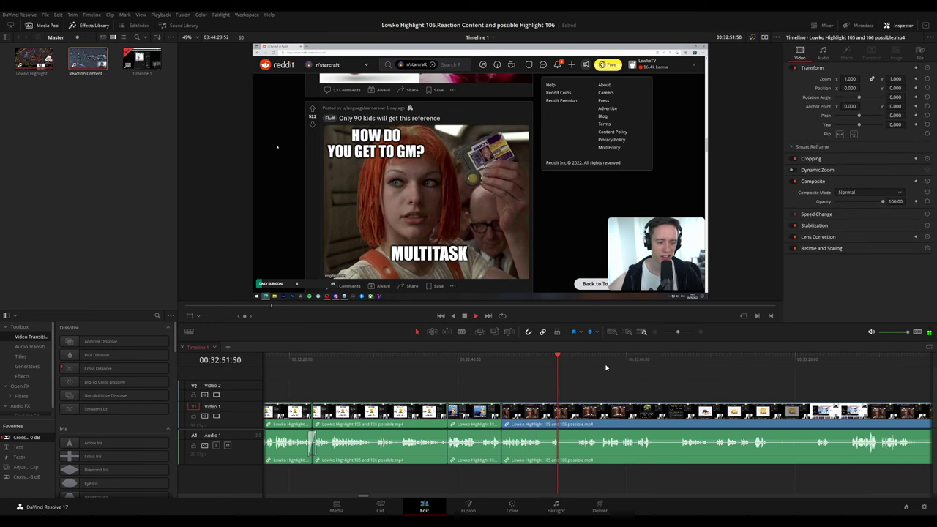
{"action": "mouse_move", "coordinate": [666, 373]}
{"action": "left_mouse_down"}
{"action": "mouse_move", "coordinate": [610, 366]}
{"action": "mouse_move", "coordinate": [567, 380]}
{"action": "left_mouse_up"}
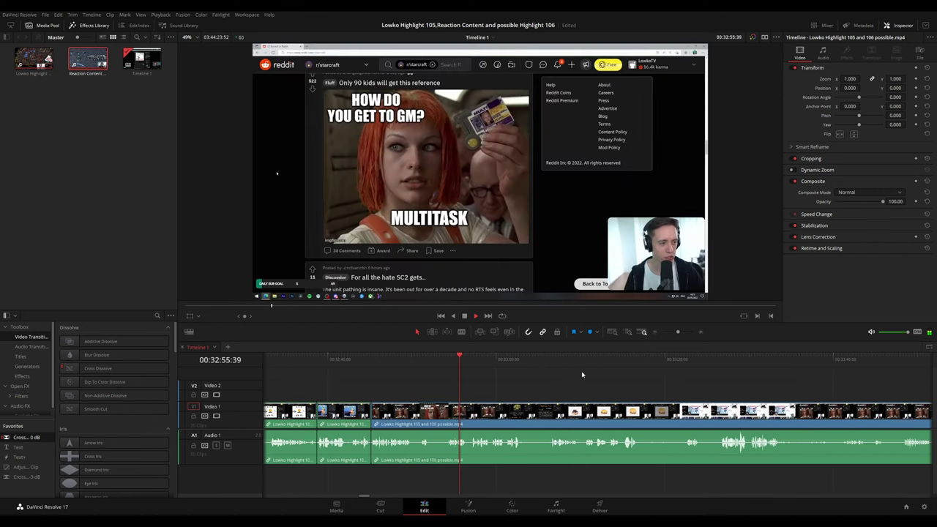
{"action": "scroll", "coordinate": [608, 392], "scroll_direction": "up", "scroll_amount": 2}
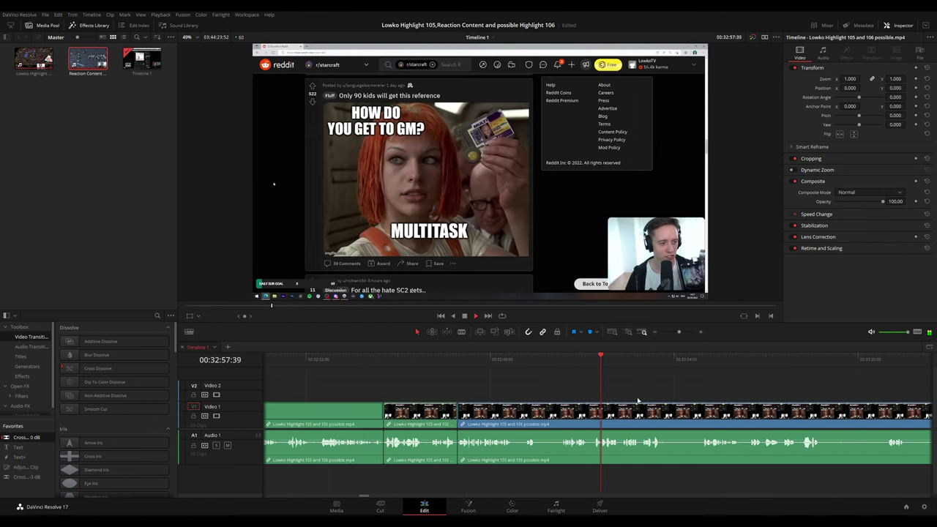
{"action": "left_click_drag", "start_coordinate": [694, 392], "coordinate": [583, 384]}
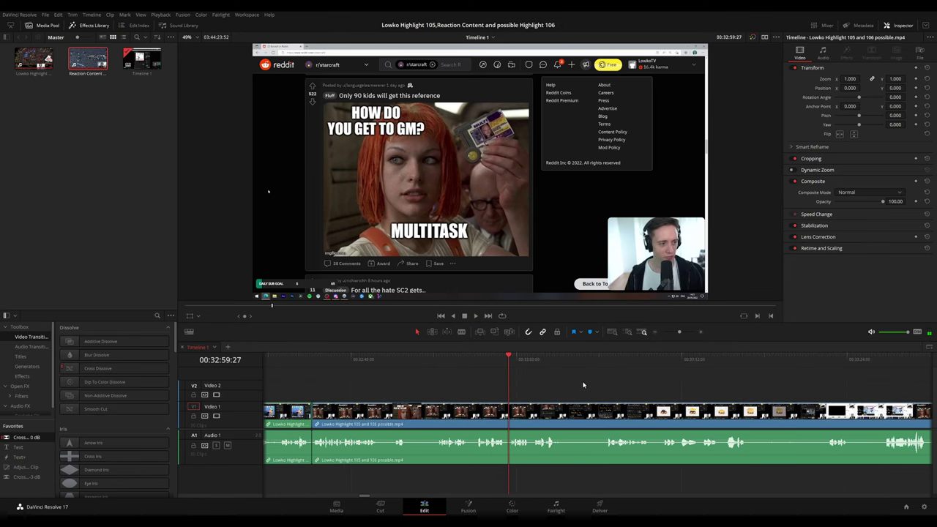
{"action": "scroll", "coordinate": [578, 384], "scroll_direction": "down", "scroll_amount": 1}
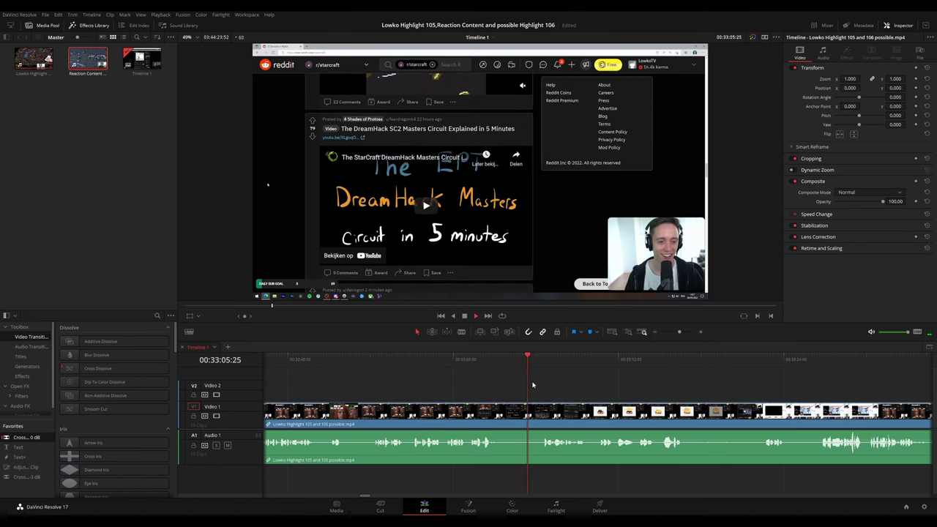
{"action": "key", "text": "space"}
Cut the piece from 00:33:04:16 to about 00:33:06:21 out of the video and audio, leaving no gap.
{"action": "key", "text": "b"}
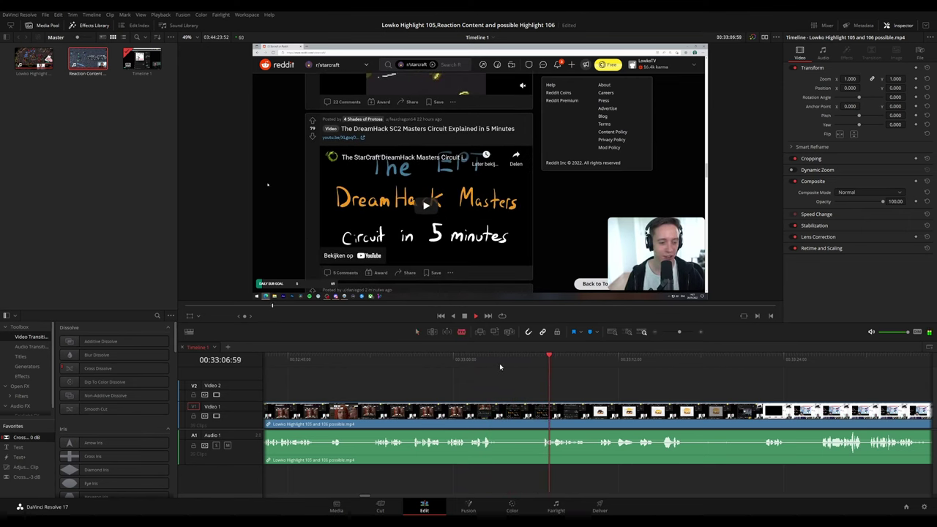
{"action": "left_click", "coordinate": [499, 363]}
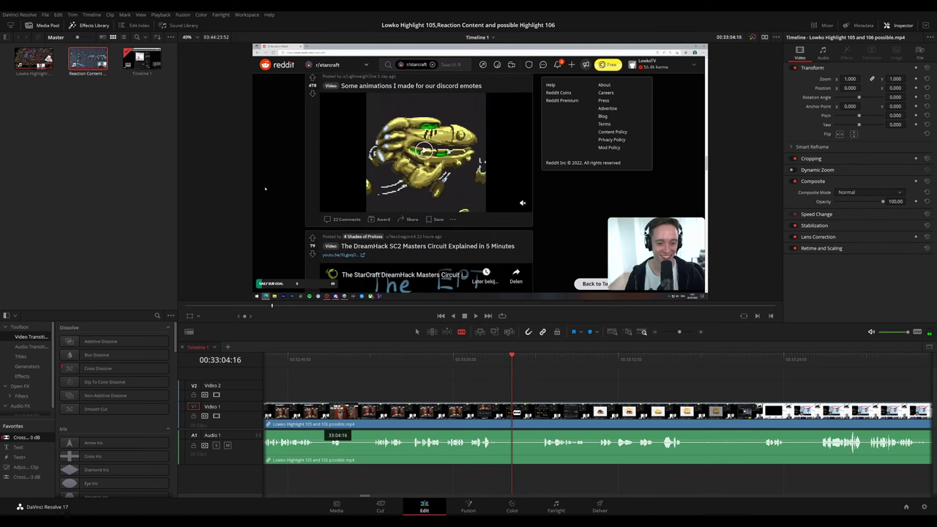
{"action": "left_click", "coordinate": [514, 413]}
{"action": "left_click", "coordinate": [541, 414]}
{"action": "key", "text": "a"}
{"action": "left_click", "coordinate": [530, 415]}
{"action": "key", "text": "Delete"}
Add a 0 dB audio cross fade at the 00:33:04:16 cut and set the clip color of the footage before it to teal.
{"action": "key", "text": "space"}
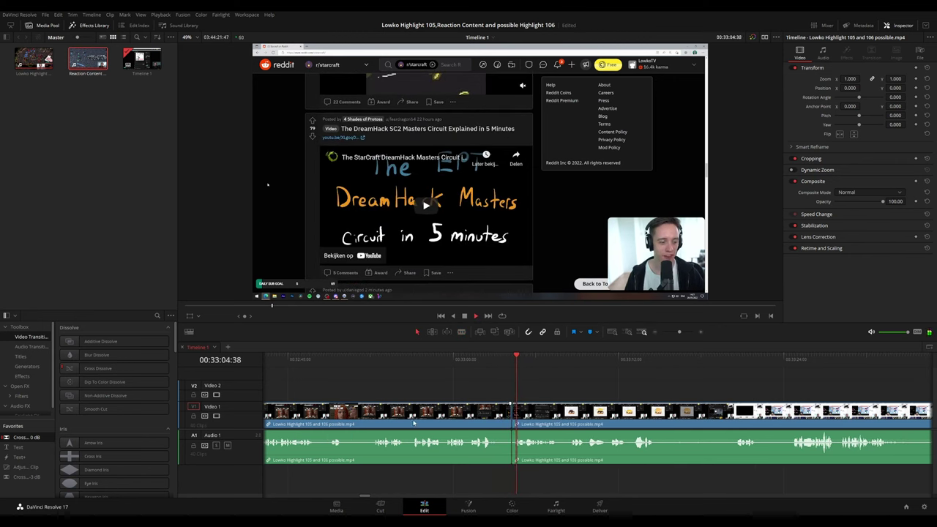
{"action": "left_click_drag", "start_coordinate": [43, 440], "coordinate": [514, 453]}
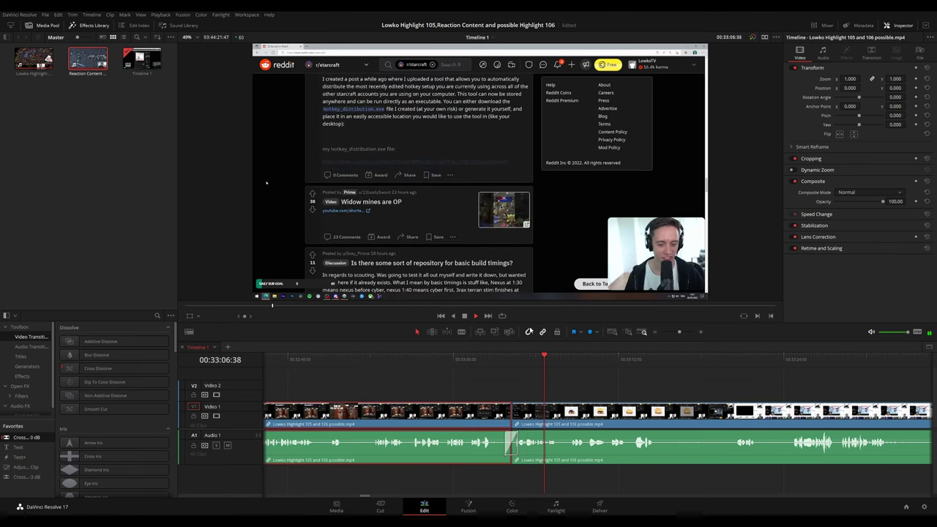
{"action": "left_click", "coordinate": [635, 373]}
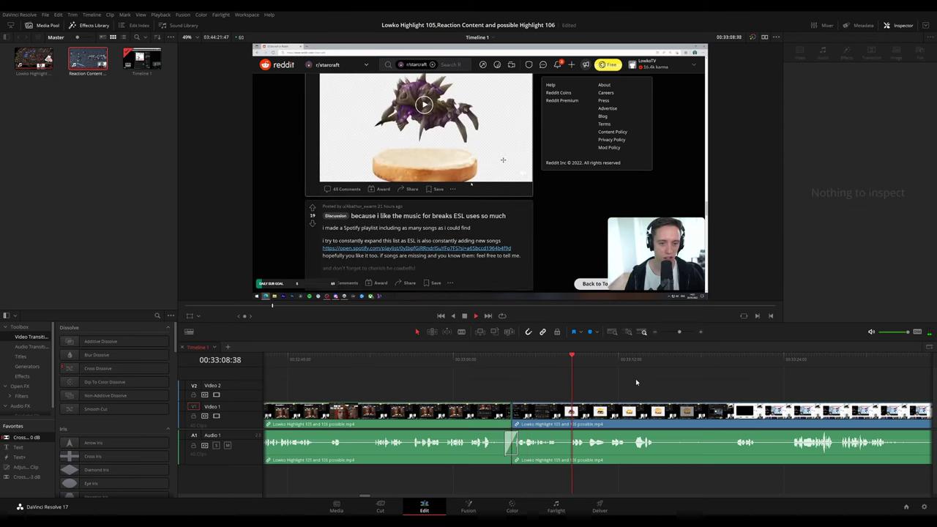
Cut the piece from 00:33:07:49 to about 00:33:08:24 out without a gap, and color the clip before the cut teal.
{"action": "key", "text": "space"}
{"action": "left_click_drag", "start_coordinate": [552, 365], "coordinate": [560, 368]}
{"action": "key", "text": "b"}
{"action": "left_click", "coordinate": [561, 414]}
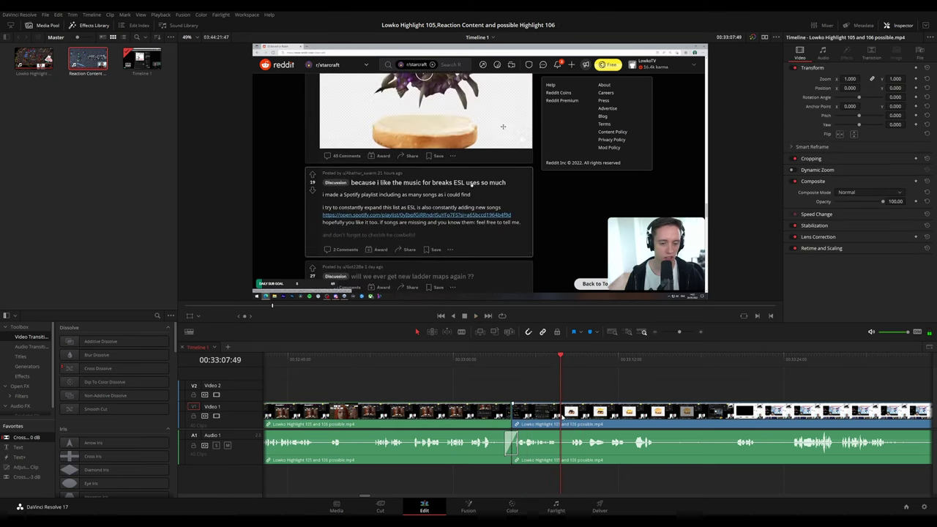
{"action": "key", "text": "a"}
{"action": "left_click", "coordinate": [564, 416]}
{"action": "key", "text": "Delete"}
{"action": "key", "text": "space"}
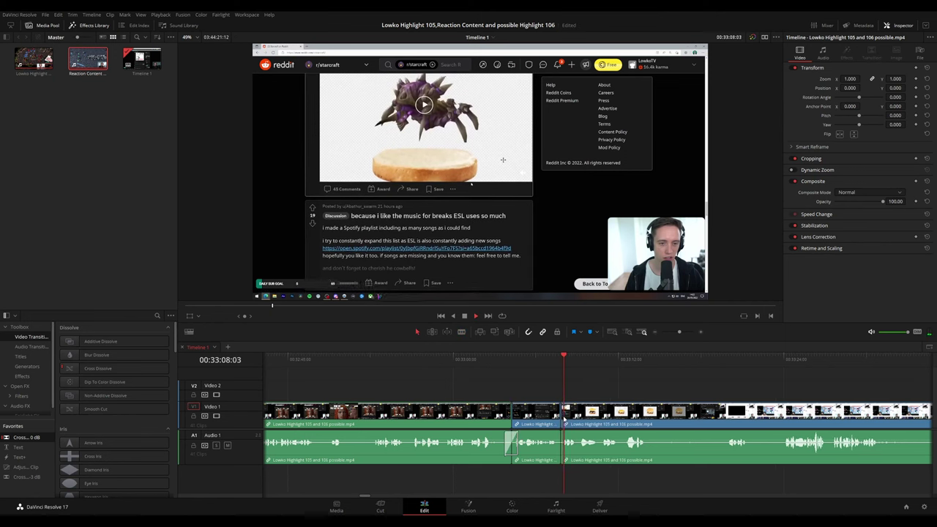
{"action": "left_click", "coordinate": [718, 377]}
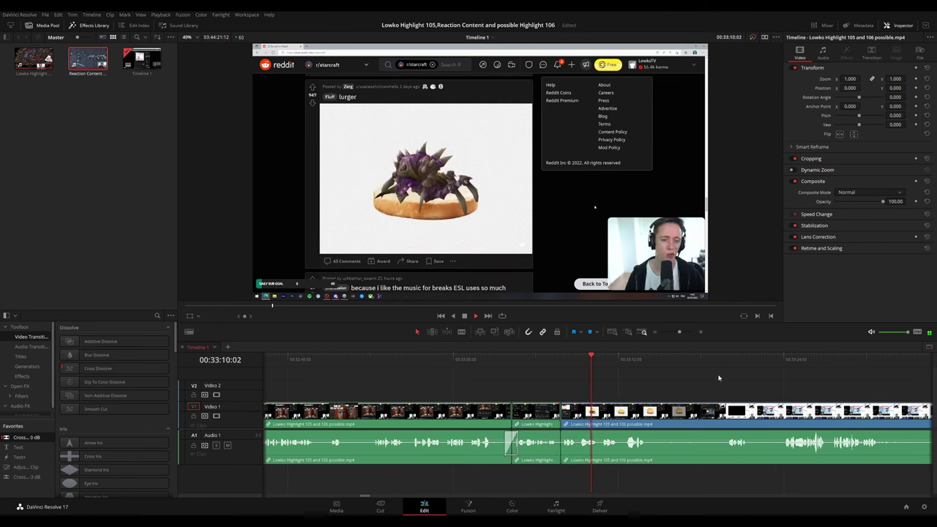
Cut the short piece from 00:33:19:37 to about 00:33:19:57 out without a gap, and color the clip before the cut green.
{"action": "left_click_drag", "start_coordinate": [710, 373], "coordinate": [571, 368]}
{"action": "left_click_drag", "start_coordinate": [507, 361], "coordinate": [599, 363]}
{"action": "key", "text": "space"}
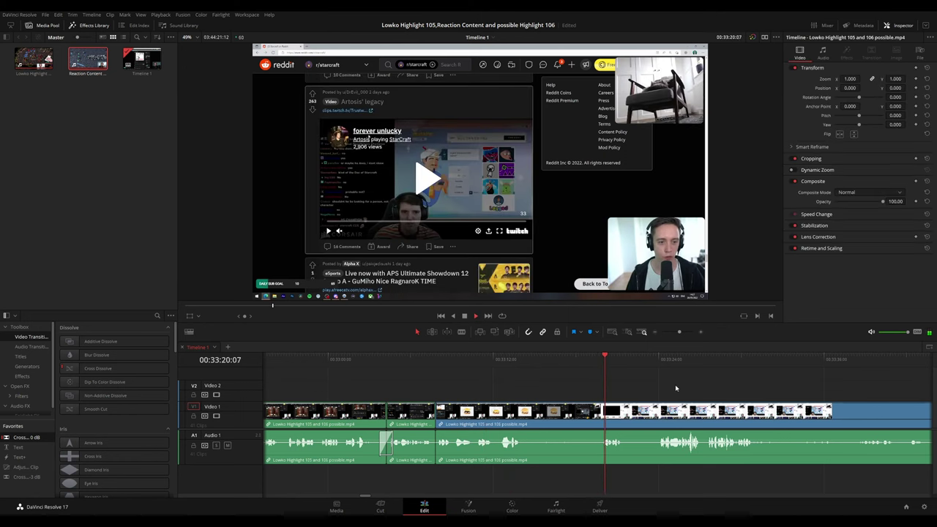
{"action": "left_click", "coordinate": [568, 360]}
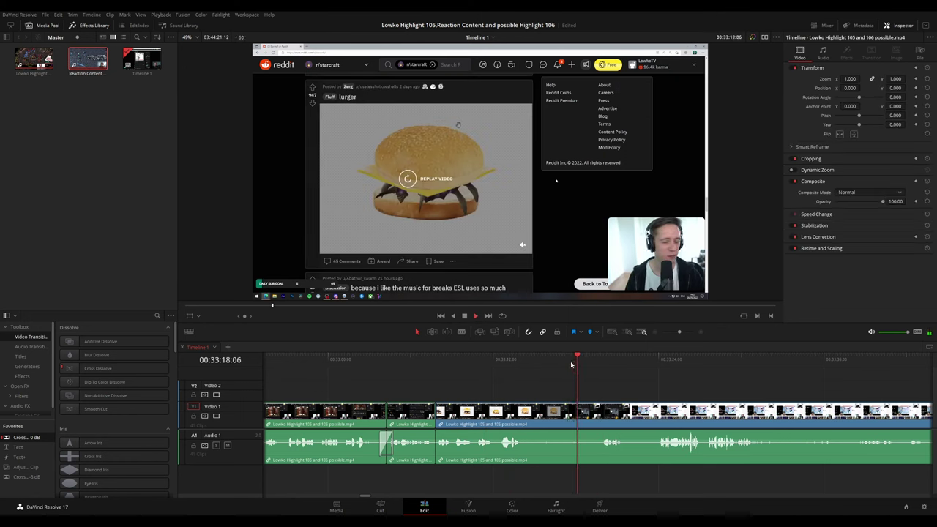
{"action": "key", "text": "space"}
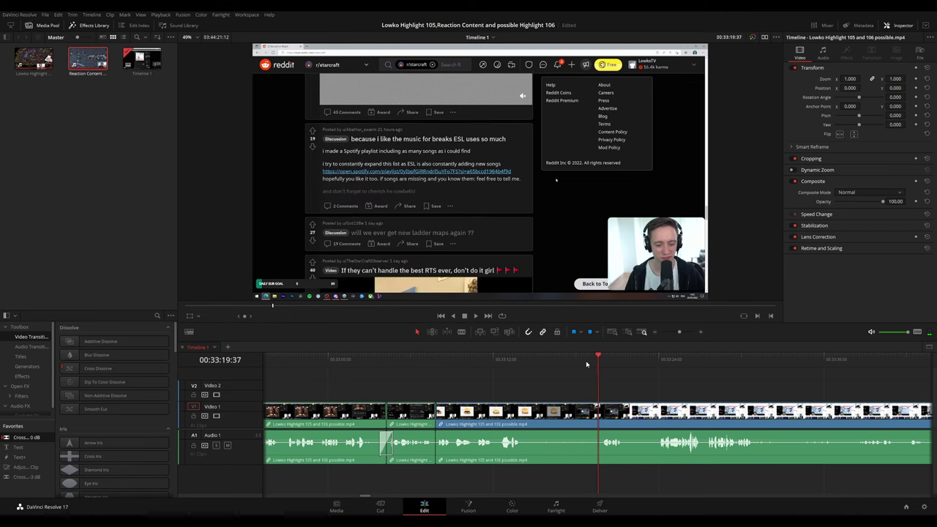
{"action": "key", "text": "ctrl+b"}
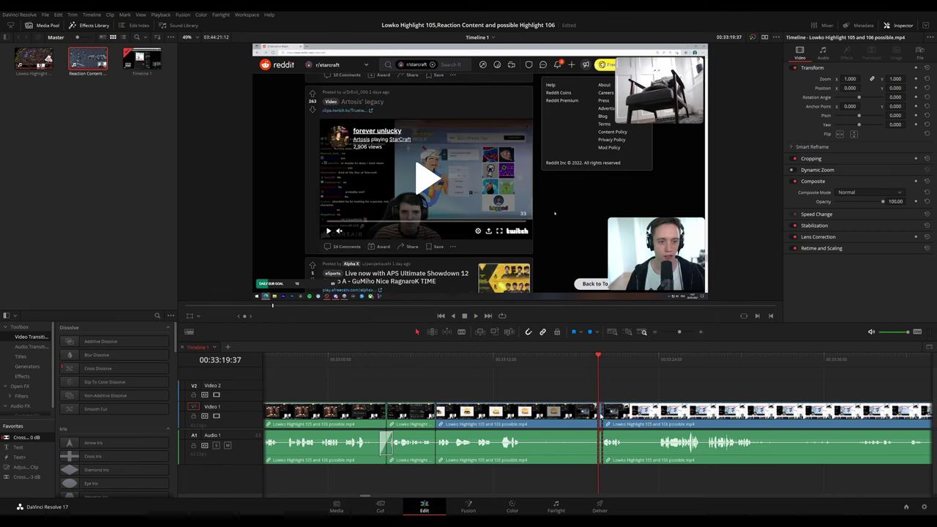
{"action": "key", "text": "space"}
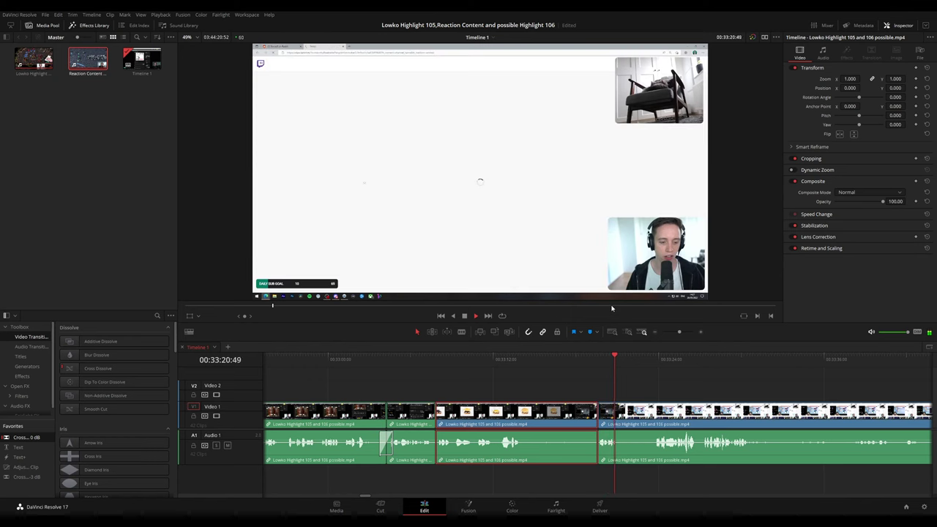
{"action": "left_click", "coordinate": [721, 382]}
Review the Artosis "forever unlucky" clip reaction from about 00:33:20 to 00:34:14 for the next stretch to cut.
{"action": "left_click_drag", "start_coordinate": [735, 378], "coordinate": [574, 372]}
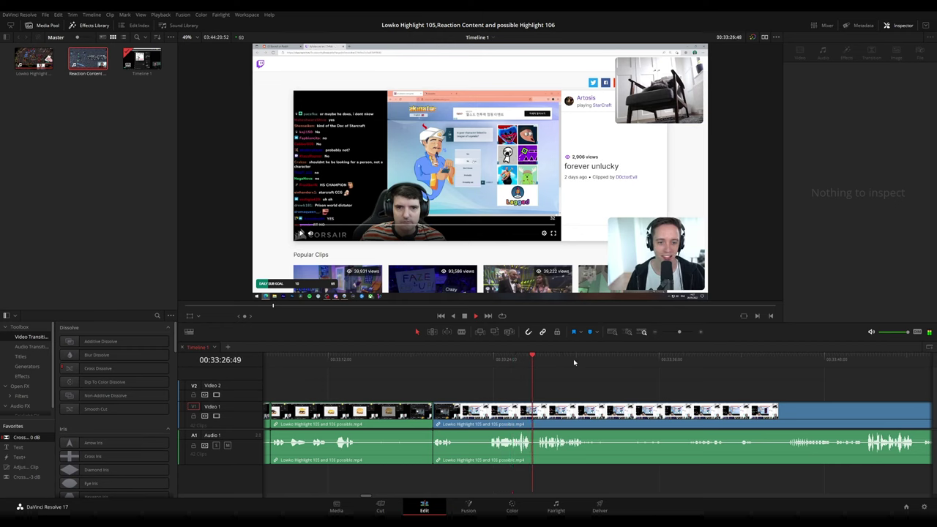
{"action": "scroll", "coordinate": [553, 373], "scroll_direction": "right", "scroll_amount": 3}
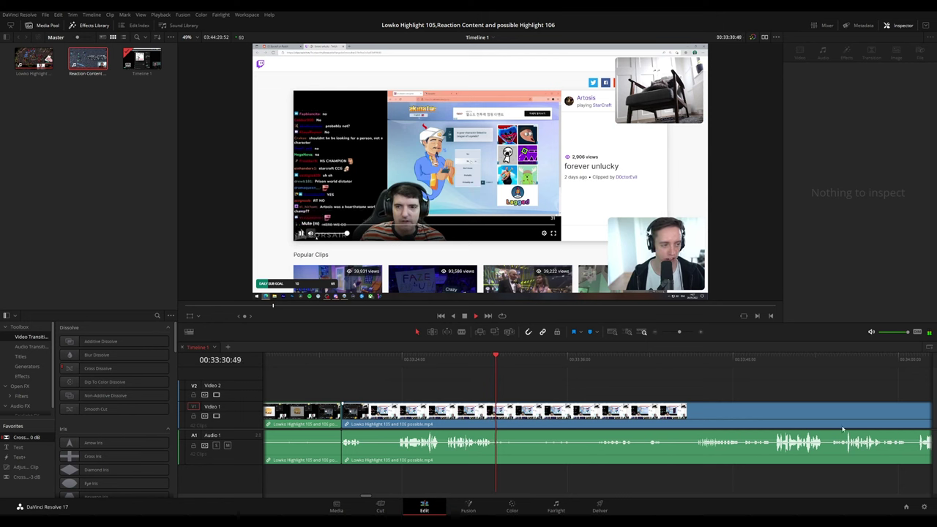
{"action": "key", "text": "space"}
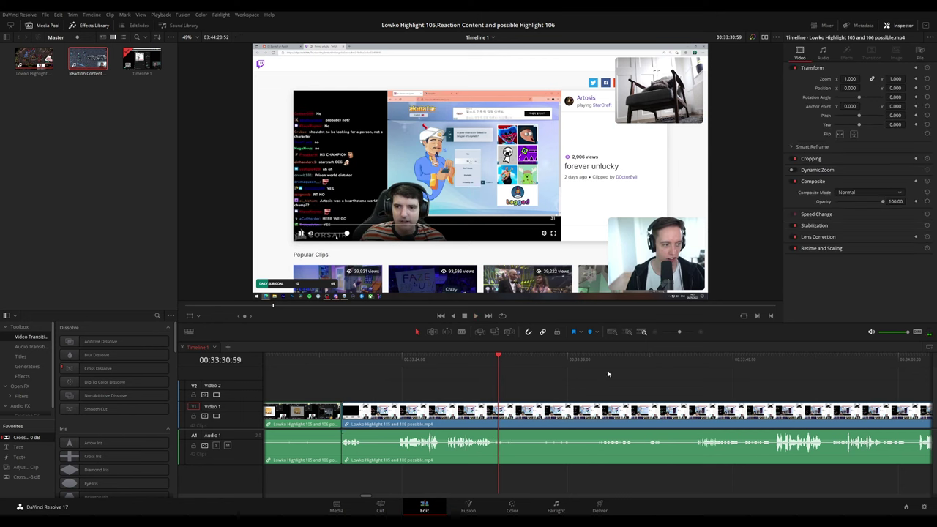
{"action": "key", "text": "space"}
{"action": "left_click_drag", "start_coordinate": [539, 363], "coordinate": [554, 364]}
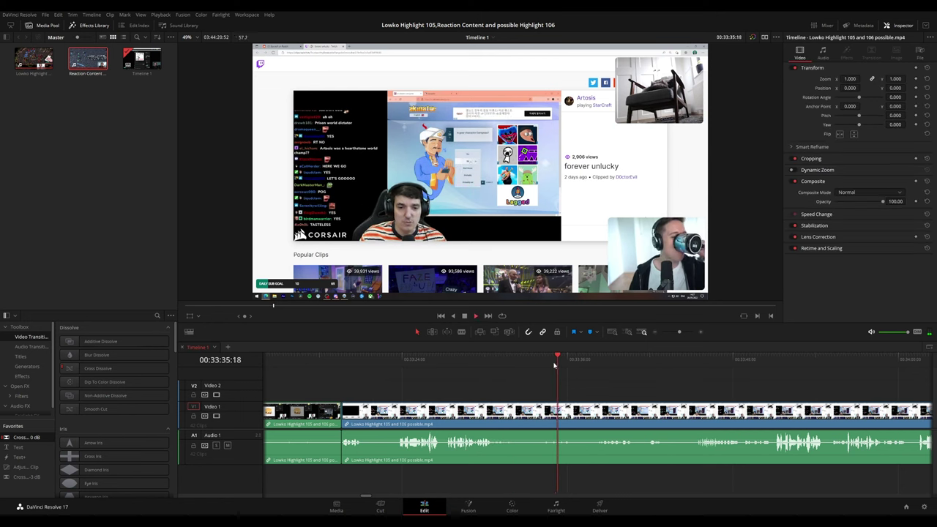
{"action": "scroll", "coordinate": [627, 381], "scroll_direction": "down", "scroll_amount": 3}
{"action": "scroll", "coordinate": [648, 387], "scroll_direction": "down", "scroll_amount": 5}
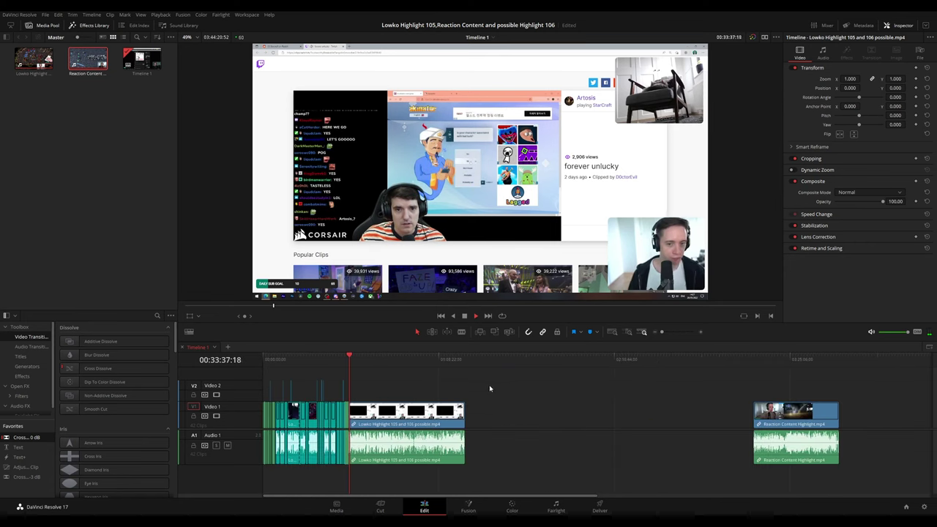
{"action": "key", "text": "shift+z"}
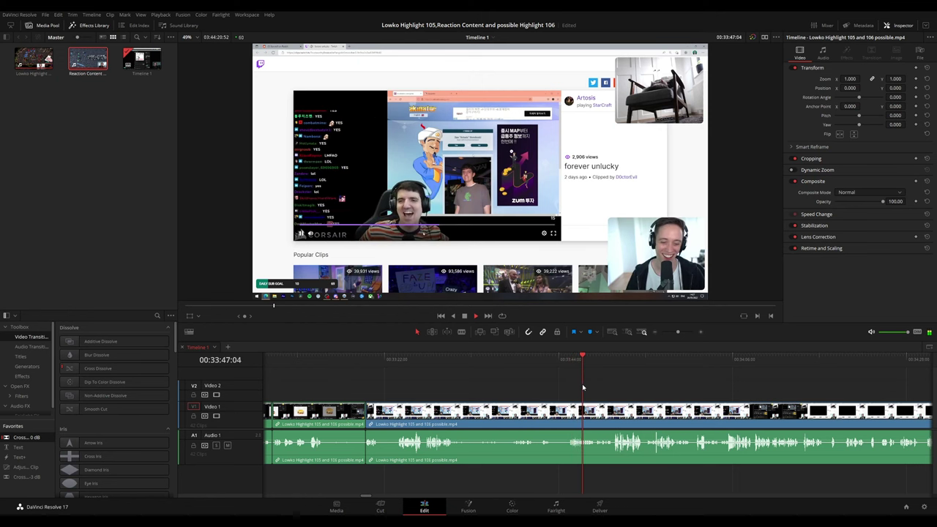
{"action": "scroll", "coordinate": [601, 387], "scroll_direction": "right", "scroll_amount": 3}
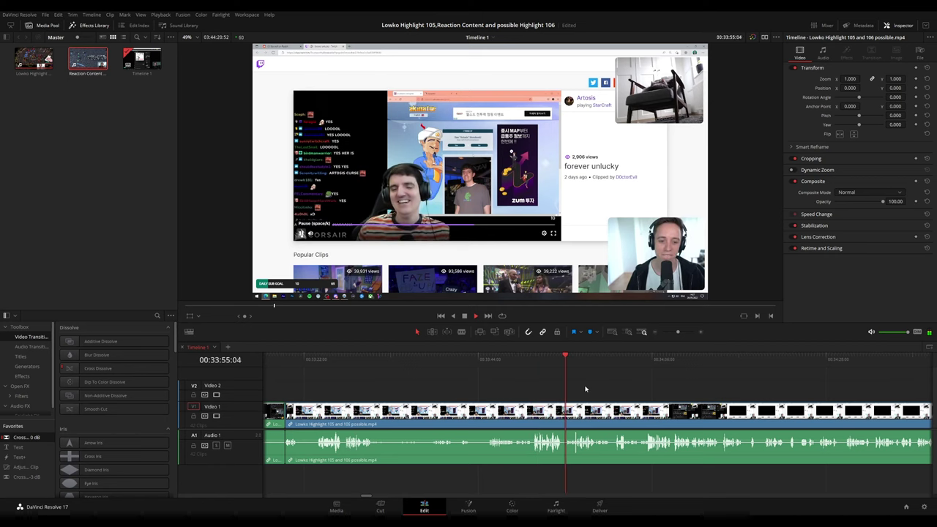
{"action": "scroll", "coordinate": [587, 389], "scroll_direction": "up", "scroll_amount": 2}
{"action": "scroll", "coordinate": [661, 388], "scroll_direction": "right", "scroll_amount": 4}
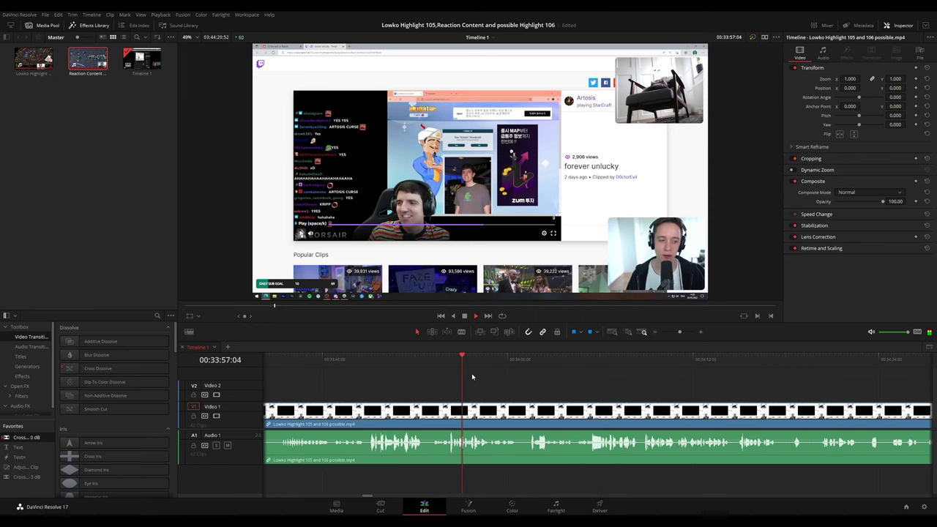
{"action": "scroll", "coordinate": [490, 362], "scroll_direction": "right", "scroll_amount": 1}
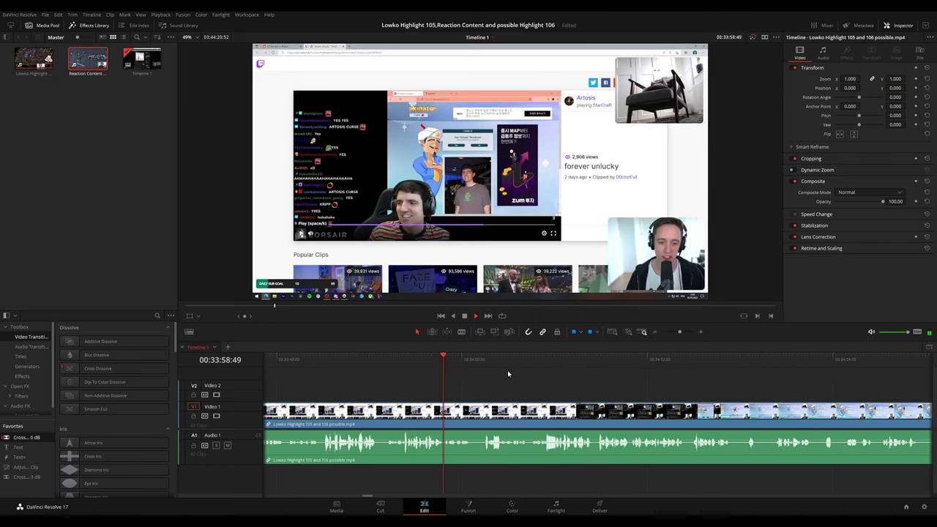
{"action": "scroll", "coordinate": [513, 381], "scroll_direction": "right", "scroll_amount": 2}
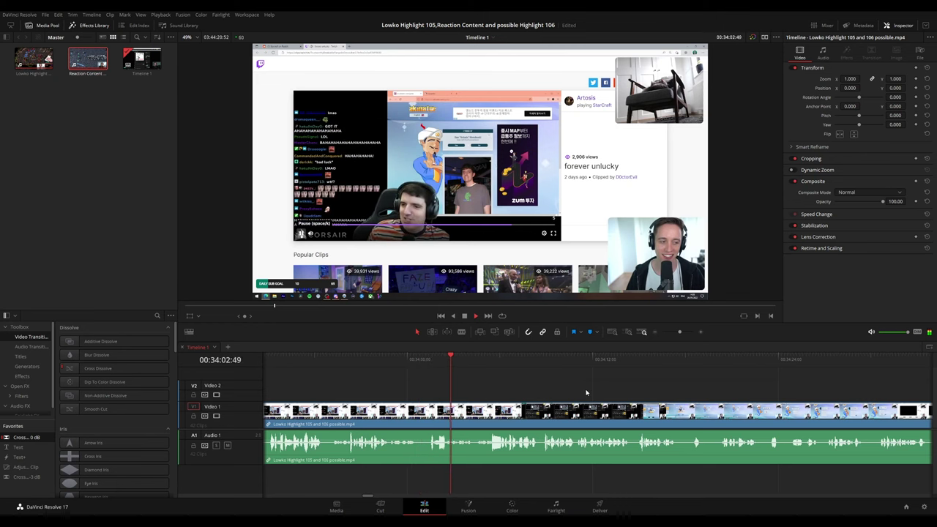
{"action": "scroll", "coordinate": [514, 390], "scroll_direction": "right", "scroll_amount": 2}
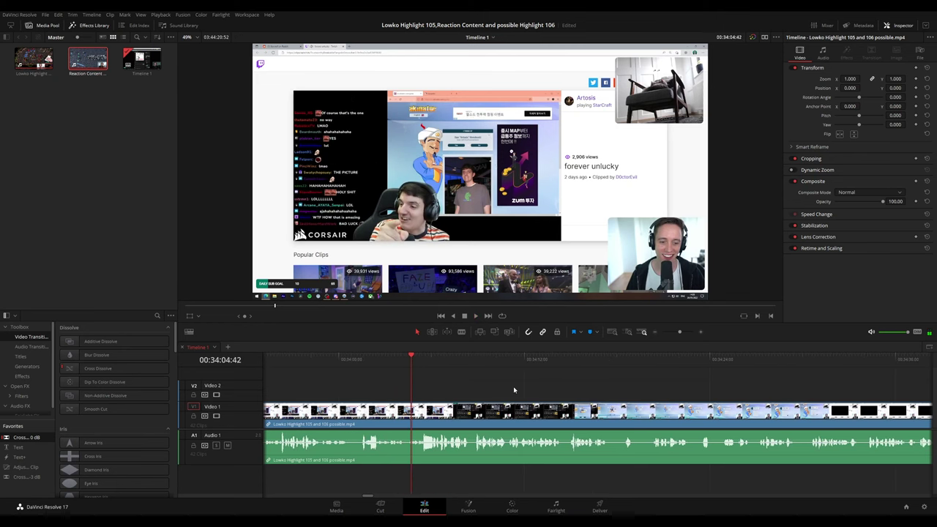
{"action": "scroll", "coordinate": [521, 390], "scroll_direction": "right", "scroll_amount": 2}
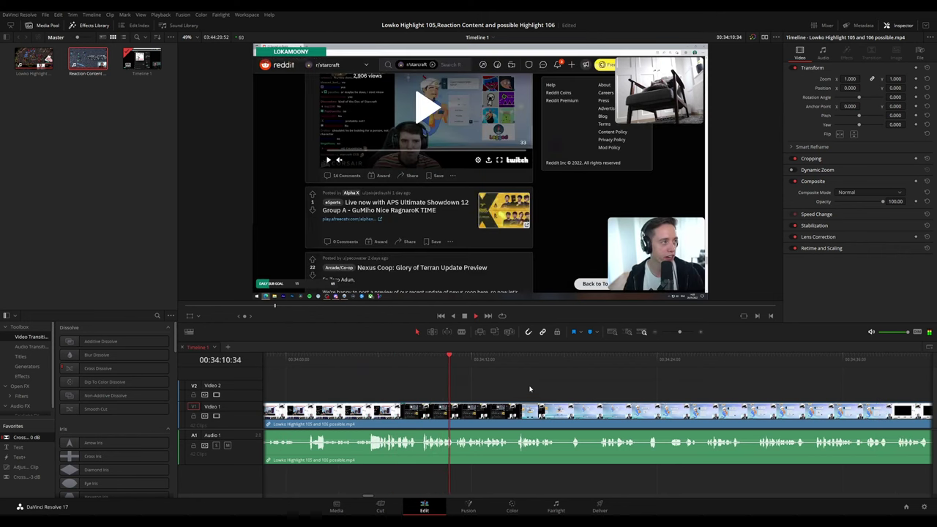
{"action": "scroll", "coordinate": [602, 381], "scroll_direction": "down", "scroll_amount": 5}
{"action": "scroll", "coordinate": [609, 380], "scroll_direction": "up", "scroll_amount": 6}
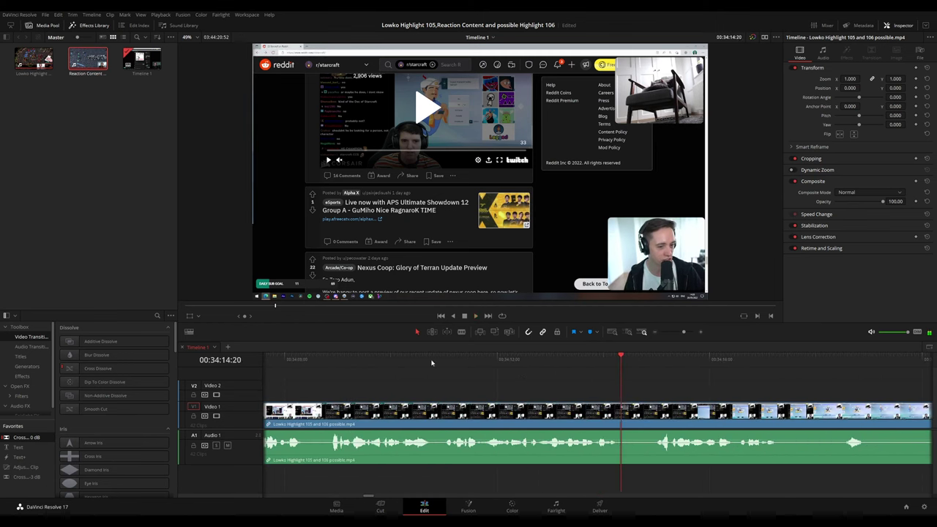
Cut the piece from 00:34:08:34 to about 00:34:08:49 out without a gap, and color the clip before the cut green.
{"action": "left_click", "coordinate": [302, 357]}
{"action": "left_click", "coordinate": [313, 362]}
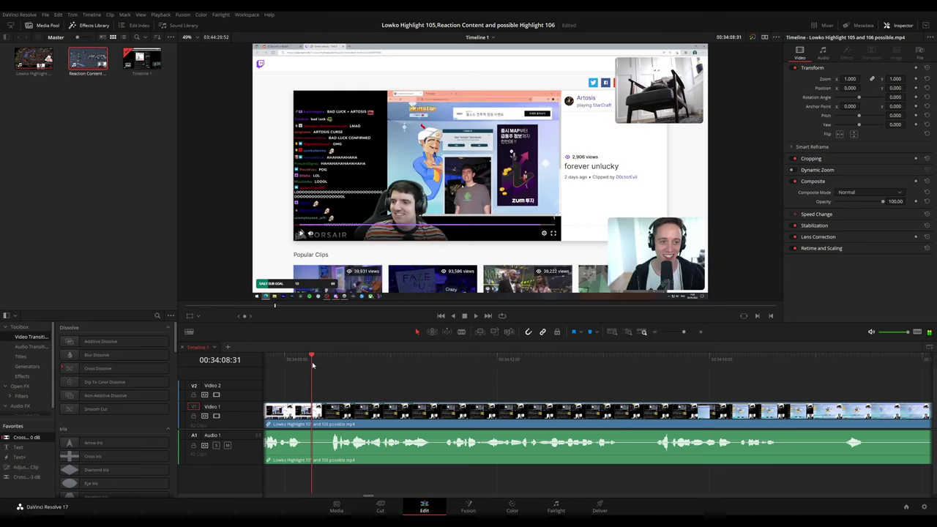
{"action": "left_click", "coordinate": [316, 405]}
{"action": "left_click", "coordinate": [327, 415]}
{"action": "key", "text": "a"}
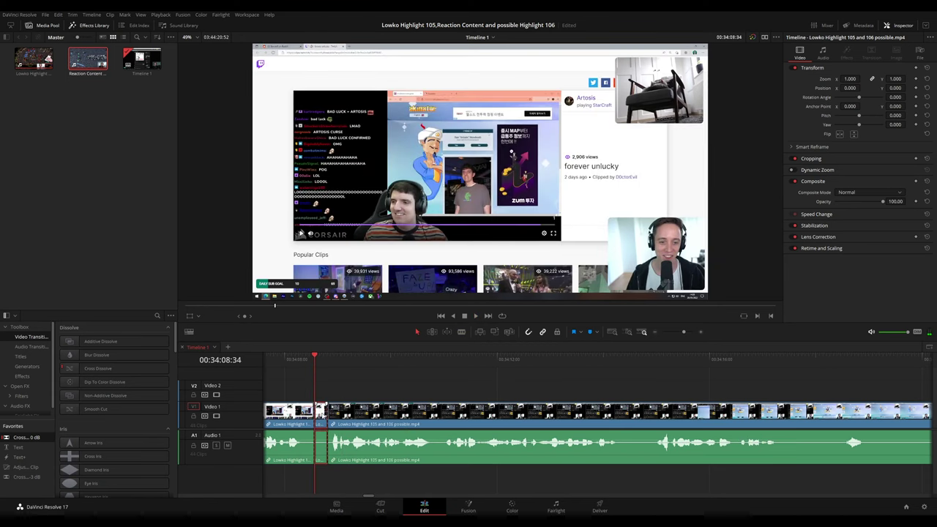
{"action": "left_click", "coordinate": [322, 415]}
{"action": "key", "text": "Delete"}
{"action": "key", "text": "space"}
{"action": "key", "text": "space"}
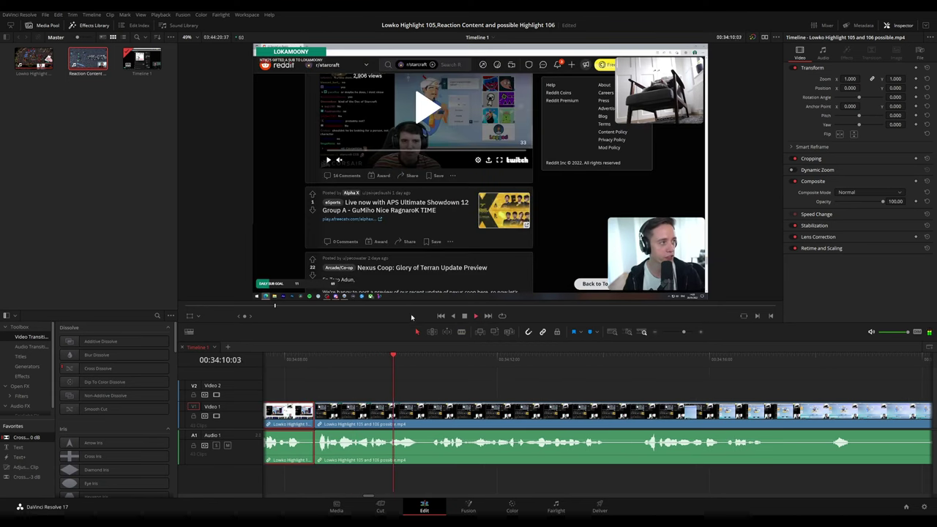
{"action": "left_click", "coordinate": [545, 381]}
Review the Akinator segment from about 00:34:10 to 00:36:14 for the next stretch to cut.
{"action": "scroll", "coordinate": [572, 376], "scroll_direction": "down", "scroll_amount": 8}
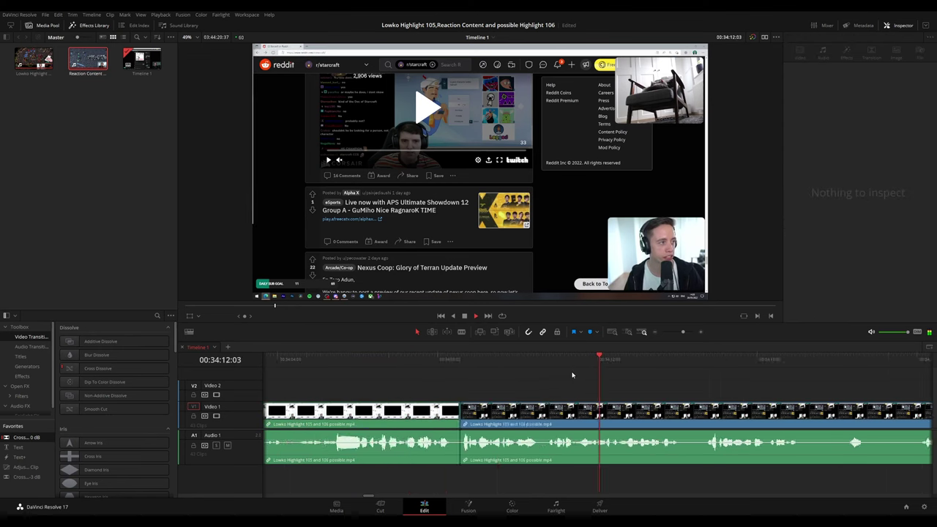
{"action": "scroll", "coordinate": [627, 374], "scroll_direction": "down", "scroll_amount": 3}
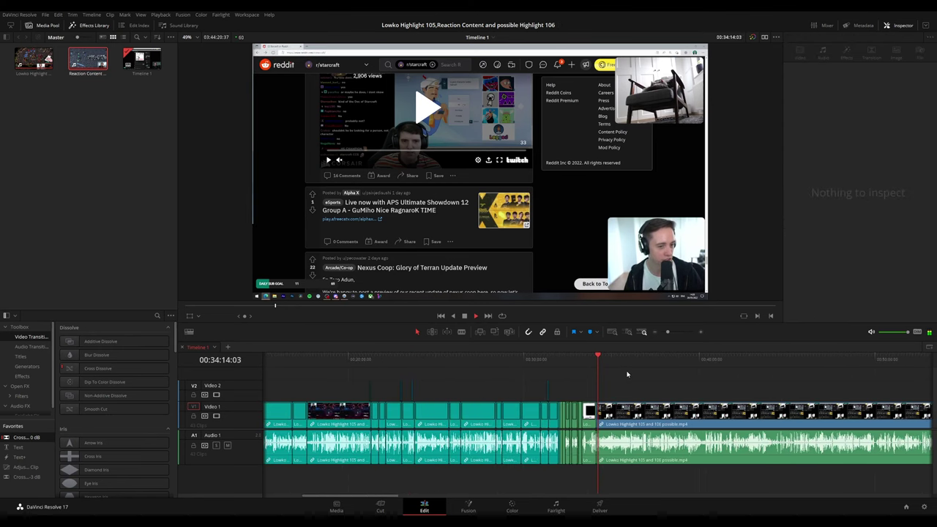
{"action": "scroll", "coordinate": [554, 383], "scroll_direction": "up", "scroll_amount": 5}
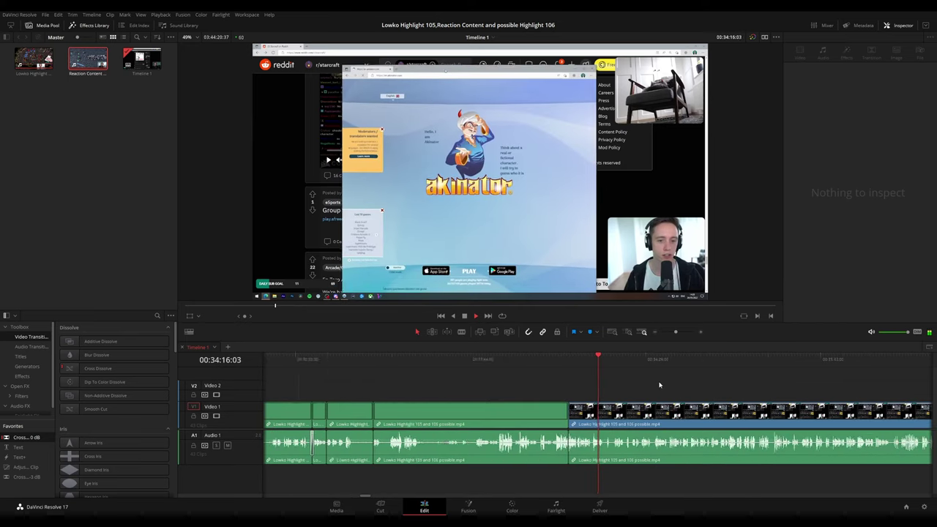
{"action": "left_click_drag", "start_coordinate": [679, 383], "coordinate": [516, 370]}
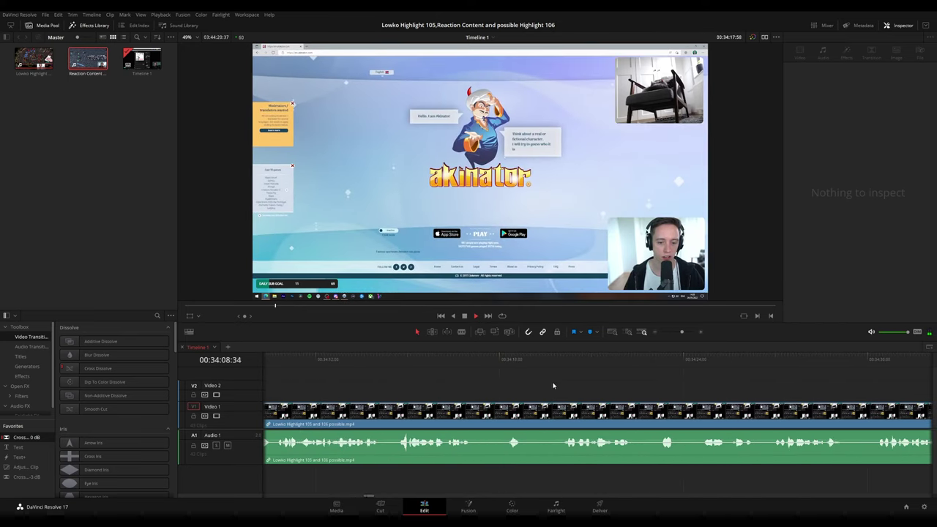
{"action": "scroll", "coordinate": [593, 382], "scroll_direction": "down", "scroll_amount": 4}
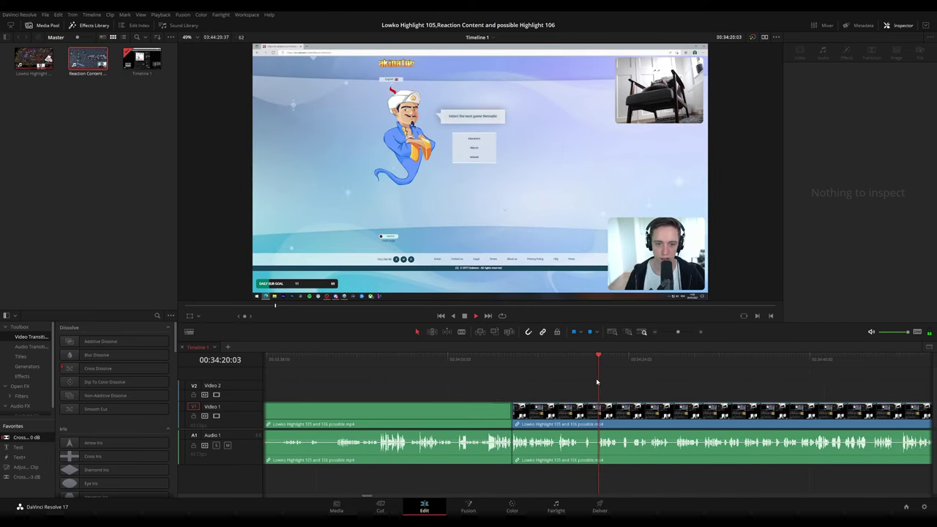
{"action": "left_click_drag", "start_coordinate": [653, 385], "coordinate": [521, 377]}
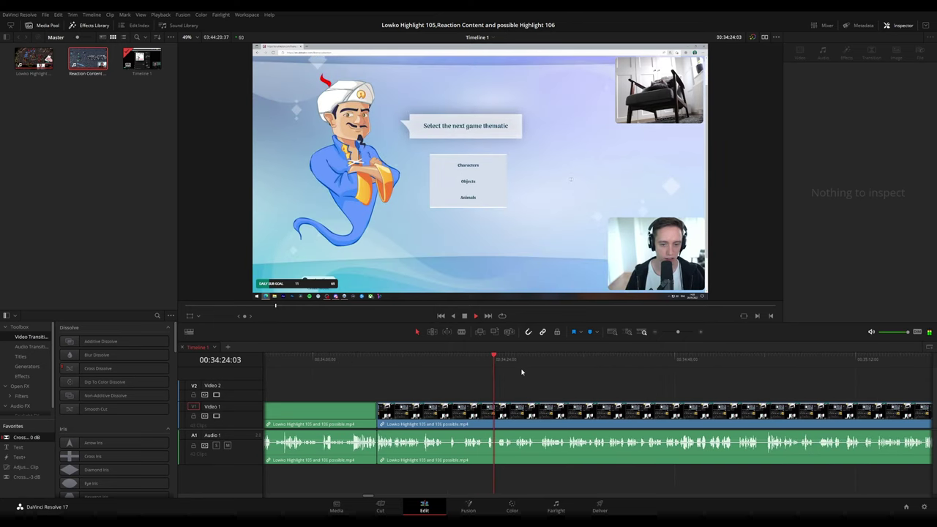
{"action": "scroll", "coordinate": [576, 387], "scroll_direction": "up", "scroll_amount": 2}
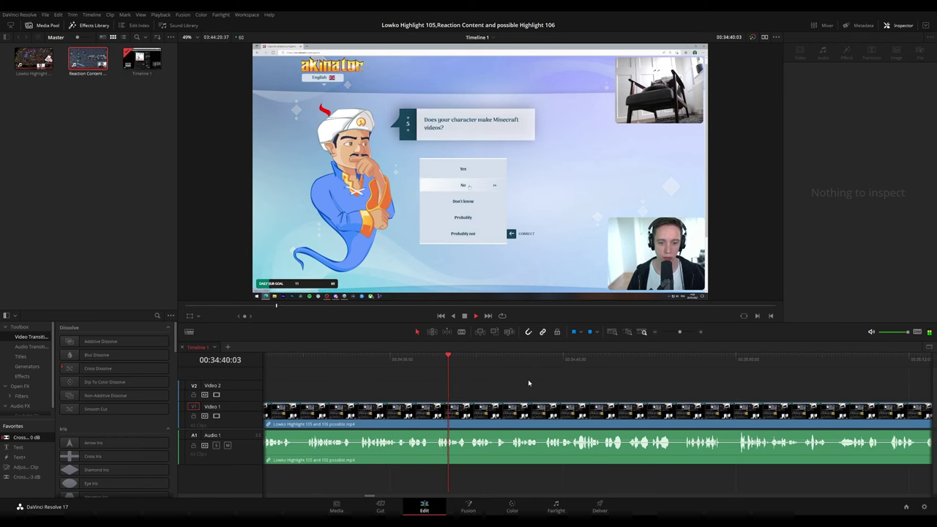
{"action": "key", "text": "shift+v"}
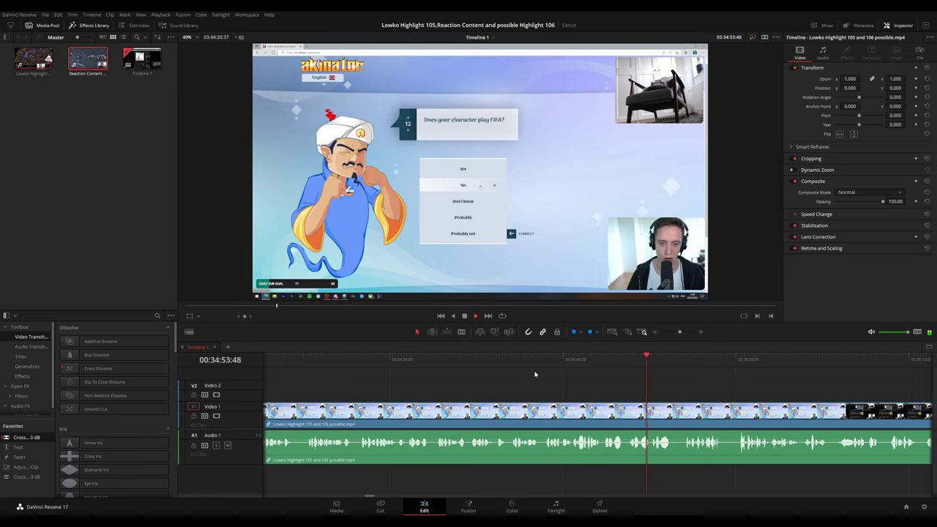
{"action": "left_click_drag", "start_coordinate": [717, 385], "coordinate": [568, 373]}
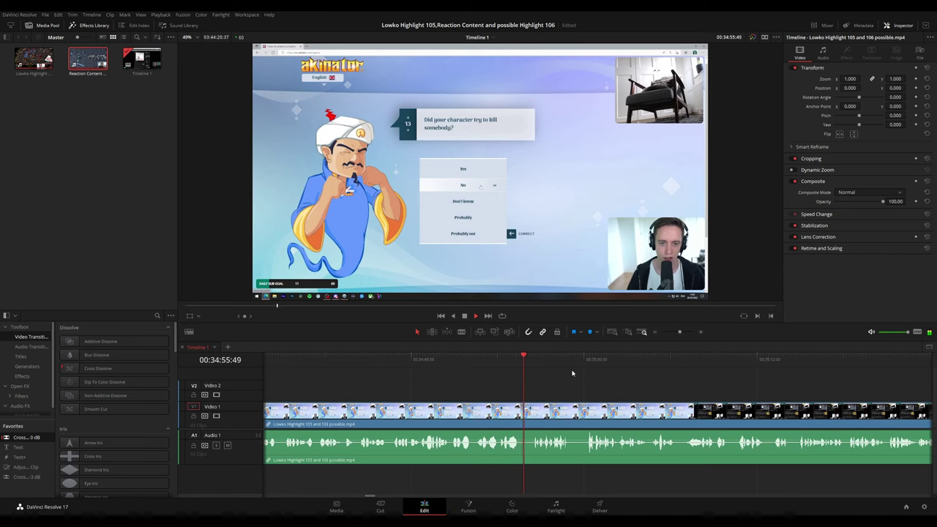
{"action": "scroll", "coordinate": [571, 373], "scroll_direction": "right", "scroll_amount": 1}
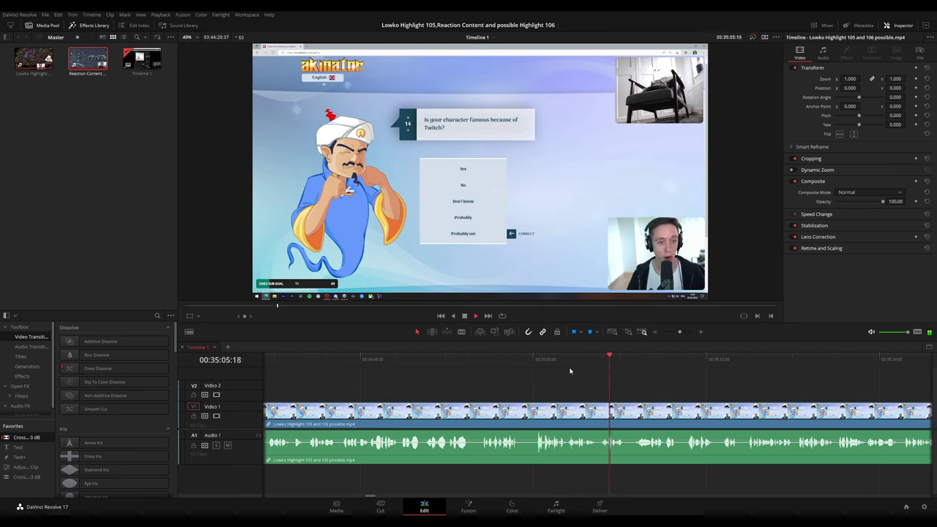
{"action": "left_click_drag", "start_coordinate": [717, 373], "coordinate": [529, 369]}
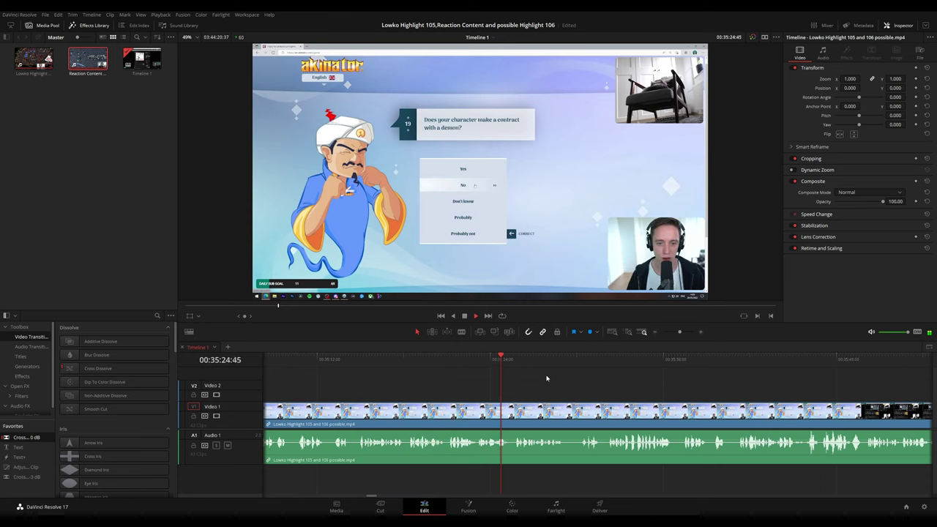
{"action": "left_click_drag", "start_coordinate": [586, 376], "coordinate": [543, 372]}
{"action": "scroll", "coordinate": [545, 375], "scroll_direction": "up", "scroll_amount": 3}
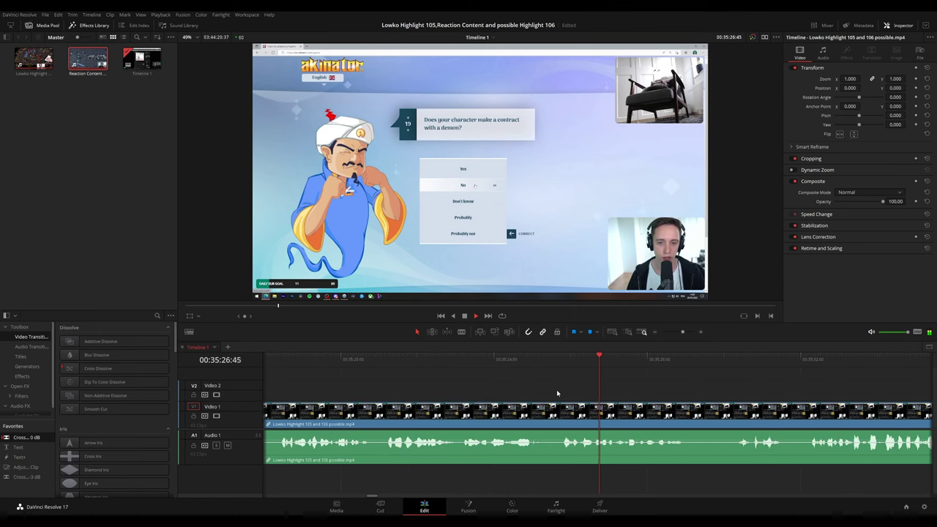
{"action": "left_click_drag", "start_coordinate": [662, 382], "coordinate": [501, 364]}
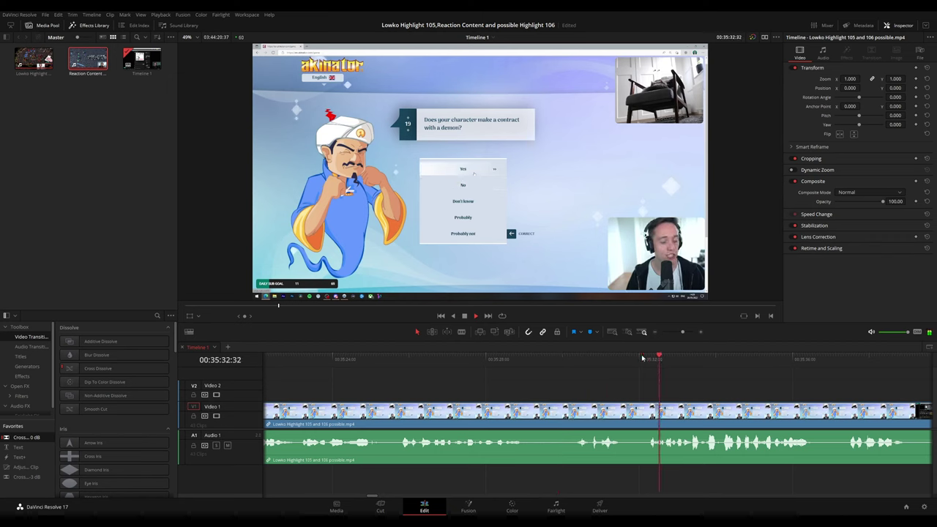
{"action": "scroll", "coordinate": [658, 362], "scroll_direction": "down", "scroll_amount": 2}
{"action": "left_click_drag", "start_coordinate": [687, 367], "coordinate": [516, 370]}
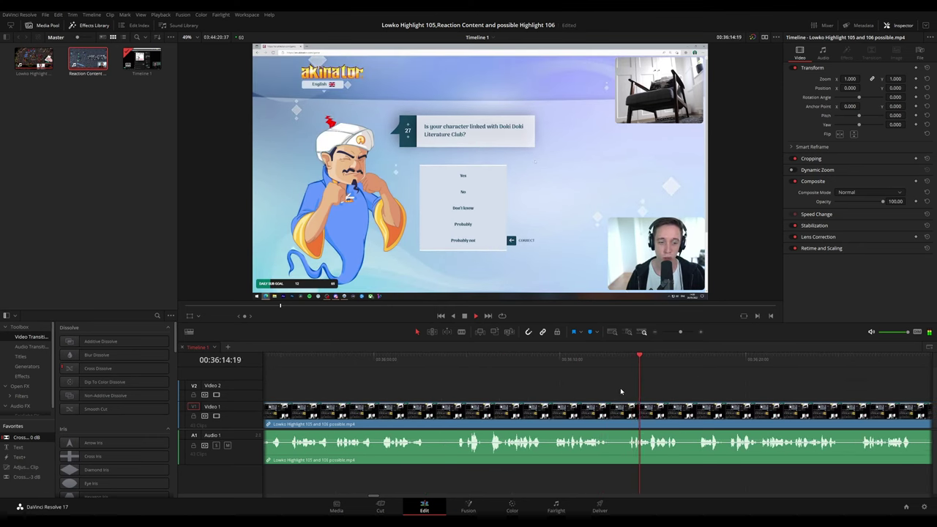
Cut the piece from about 00:36:12:53 to 00:36:13:41 out without a gap, and color the clip before the cut green.
{"action": "key", "text": "b"}
{"action": "left_click", "coordinate": [615, 417]}
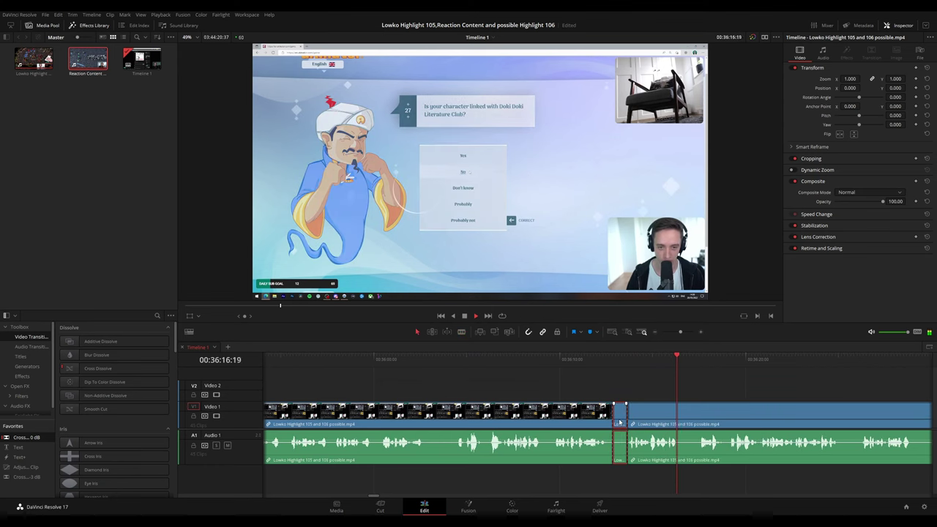
{"action": "key", "text": "a"}
{"action": "left_click", "coordinate": [614, 421]}
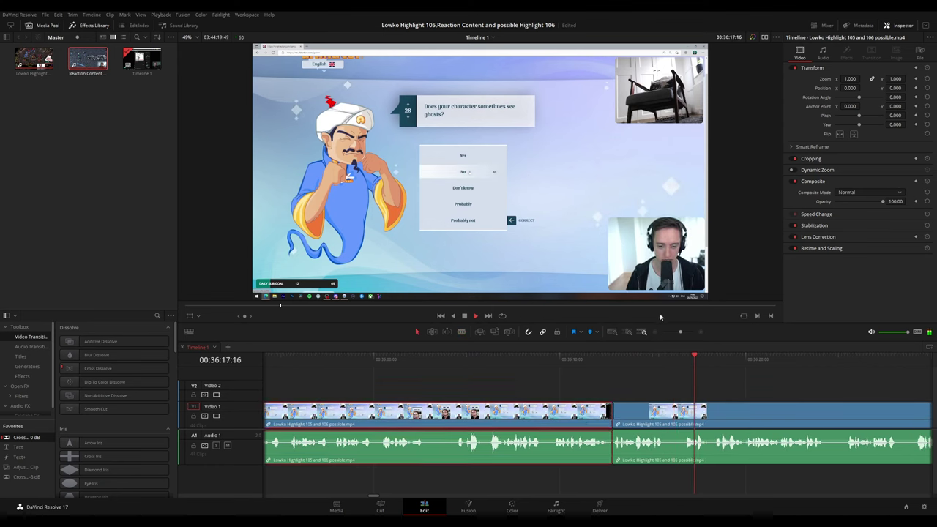
{"action": "left_click", "coordinate": [739, 372]}
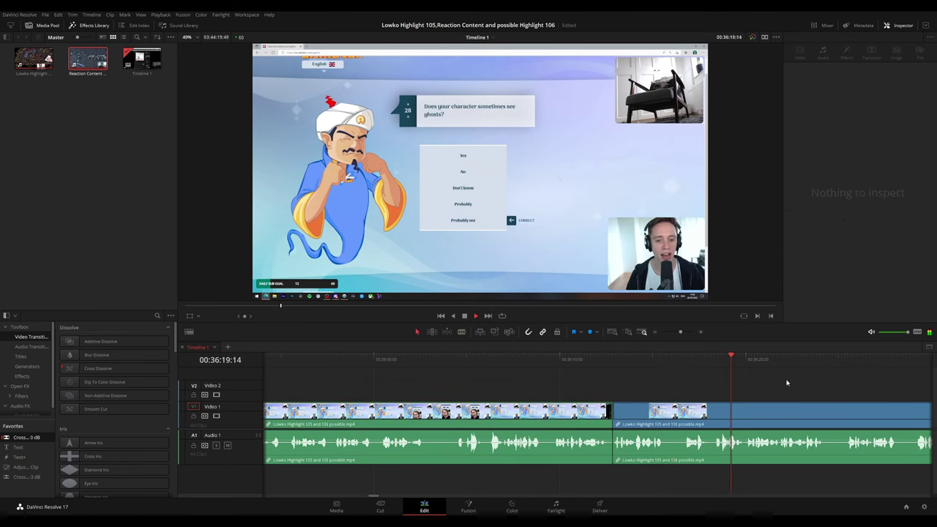
Paste the zoom adjustment clip on Video 2 at 00:36:19:58 and set its position to X -818, Y 392 to frame the lower webcam.
{"action": "left_click", "coordinate": [543, 361]}
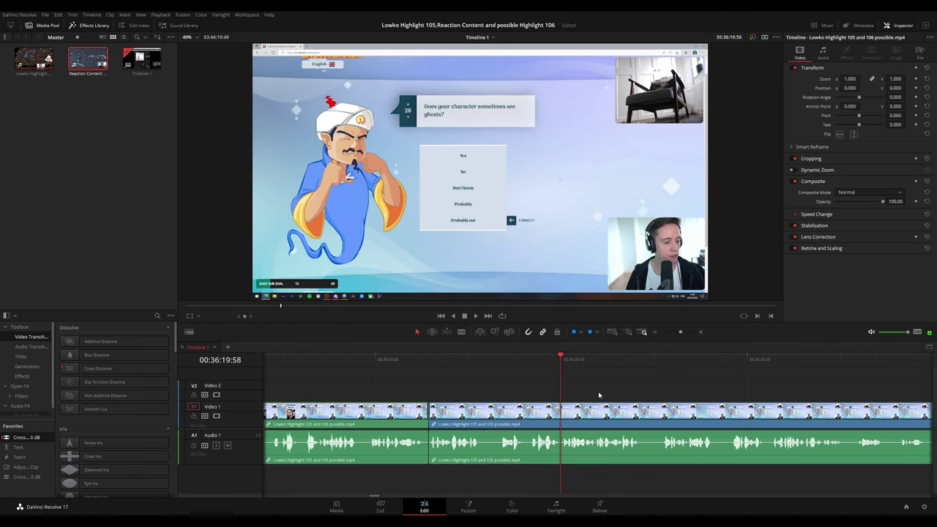
{"action": "key", "text": "ctrl+v"}
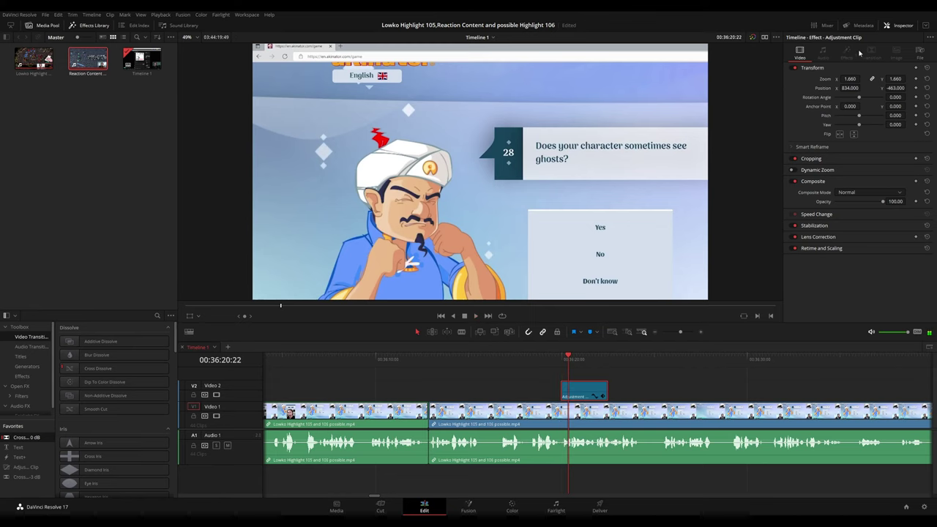
{"action": "left_click_drag", "start_coordinate": [851, 88], "coordinate": [465, 100]}
{"action": "left_click_drag", "start_coordinate": [907, 88], "coordinate": [894, 88]}
Play back the new webcam zoom and extend the adjustment clip's end to about 00:36:24:30.
{"action": "left_click", "coordinate": [540, 357]}
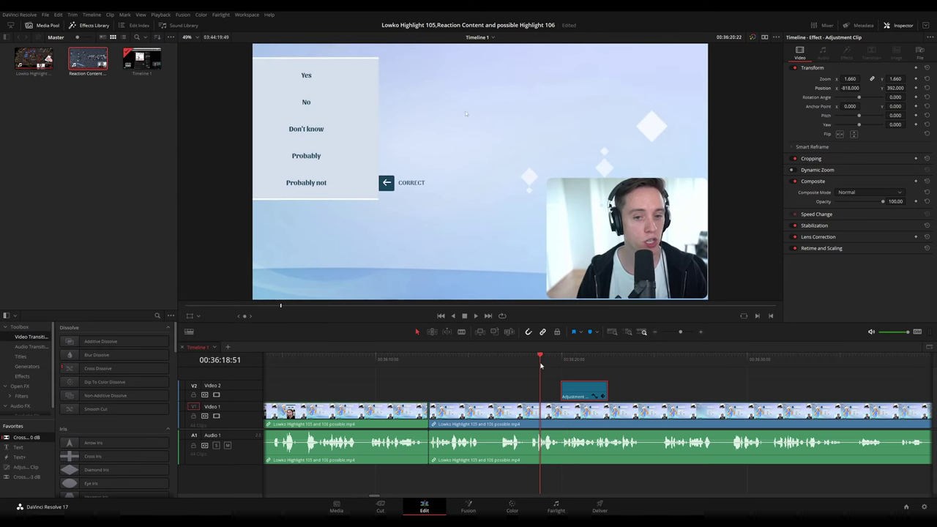
{"action": "key", "text": "space"}
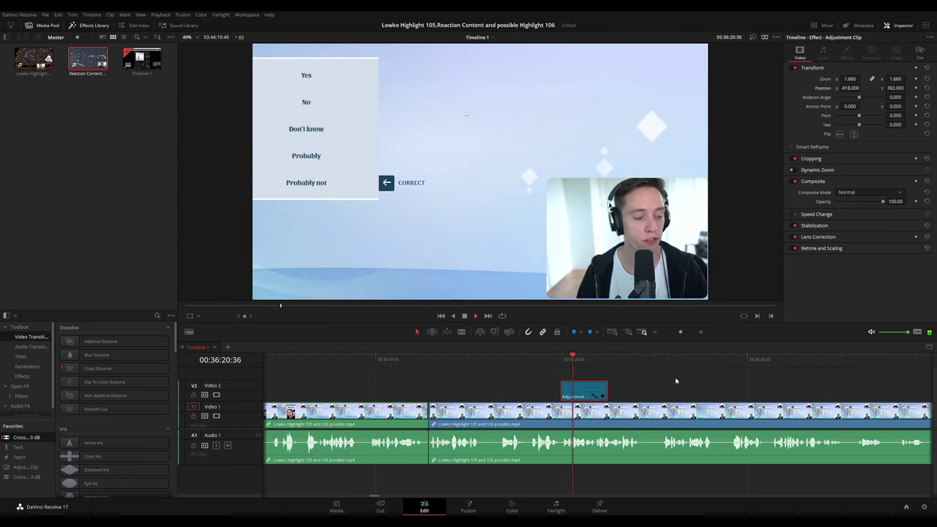
{"action": "left_click", "coordinate": [626, 396]}
{"action": "left_click_drag", "start_coordinate": [606, 393], "coordinate": [644, 393]}
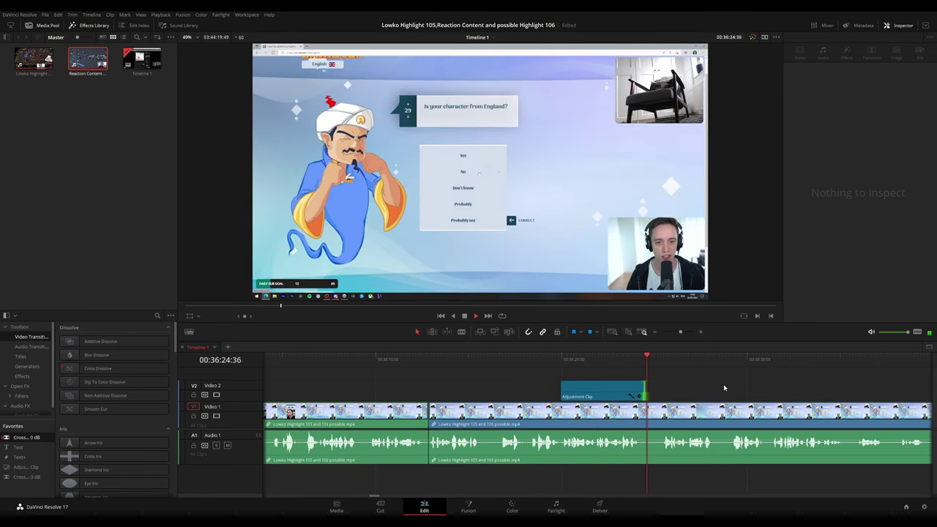
Review the Akinator questions from about 00:36:24 to 00:36:56 for further cuts or zoom moments.
{"action": "left_click_drag", "start_coordinate": [706, 385], "coordinate": [600, 379]}
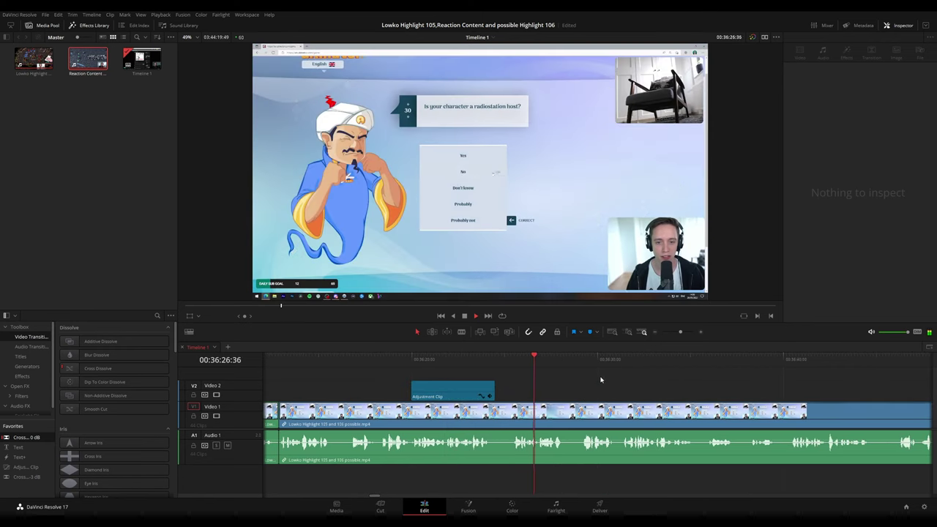
{"action": "key", "text": "space"}
{"action": "left_click", "coordinate": [547, 358]}
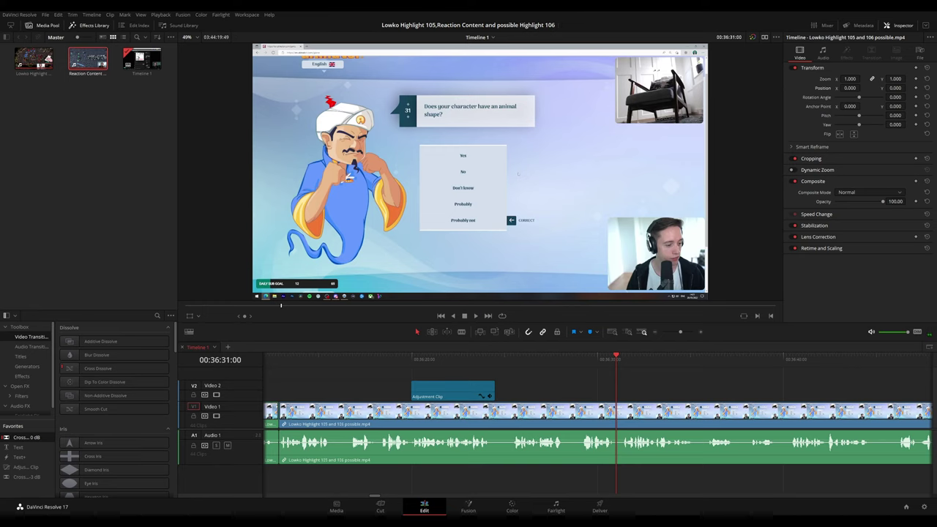
{"action": "key", "text": "space"}
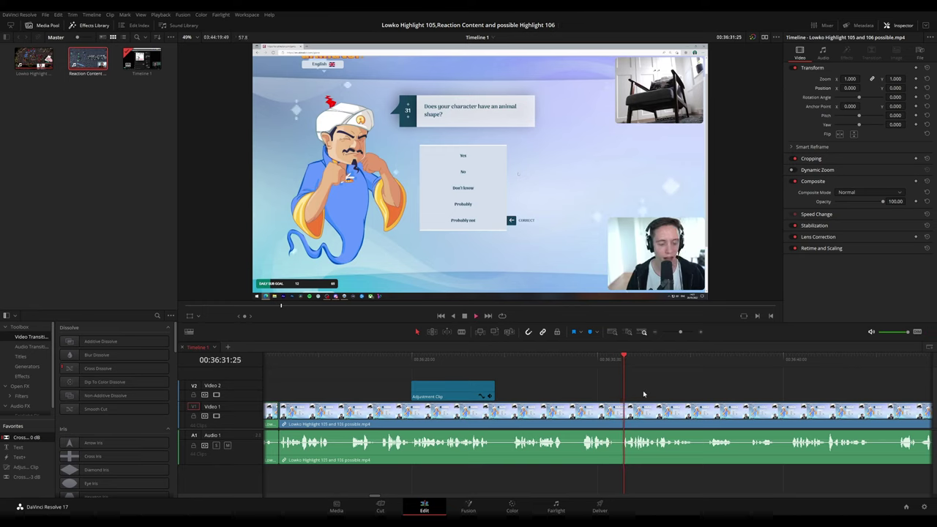
{"action": "left_click_drag", "start_coordinate": [671, 393], "coordinate": [507, 377]}
{"action": "scroll", "coordinate": [536, 401], "scroll_direction": "up", "scroll_amount": 3}
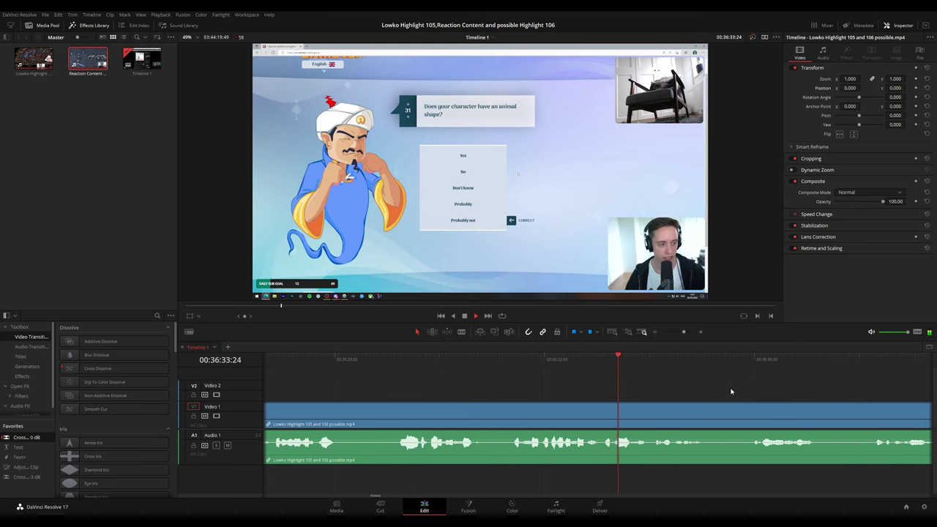
{"action": "left_click_drag", "start_coordinate": [732, 391], "coordinate": [493, 368]}
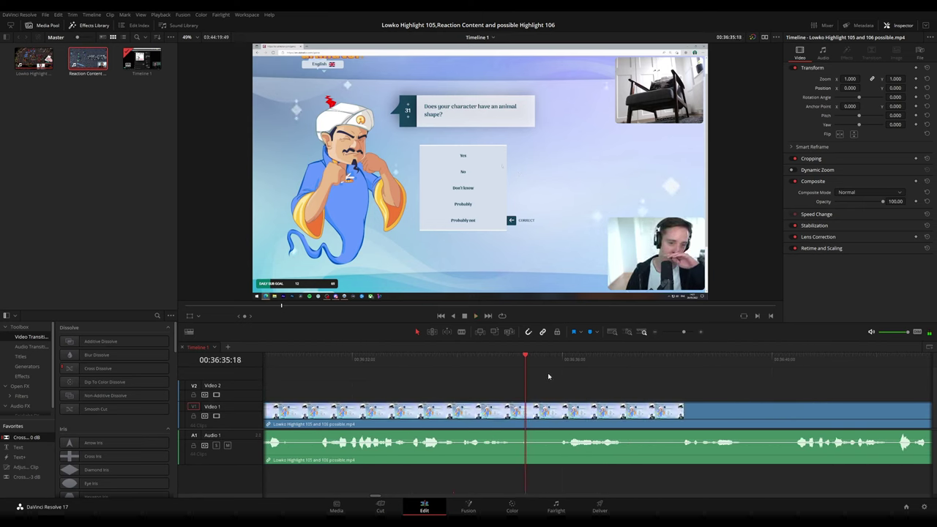
{"action": "scroll", "coordinate": [581, 371], "scroll_direction": "down", "scroll_amount": 3}
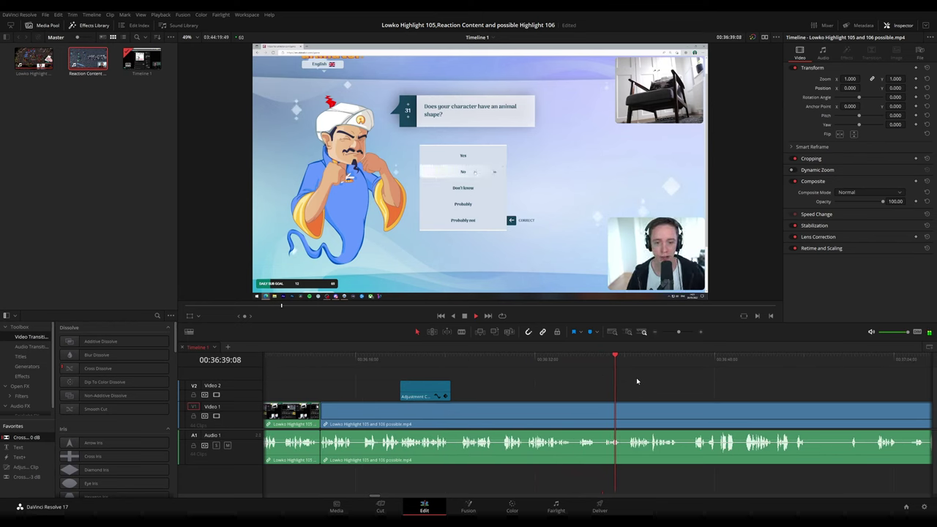
{"action": "scroll", "coordinate": [637, 380], "scroll_direction": "up", "scroll_amount": 3}
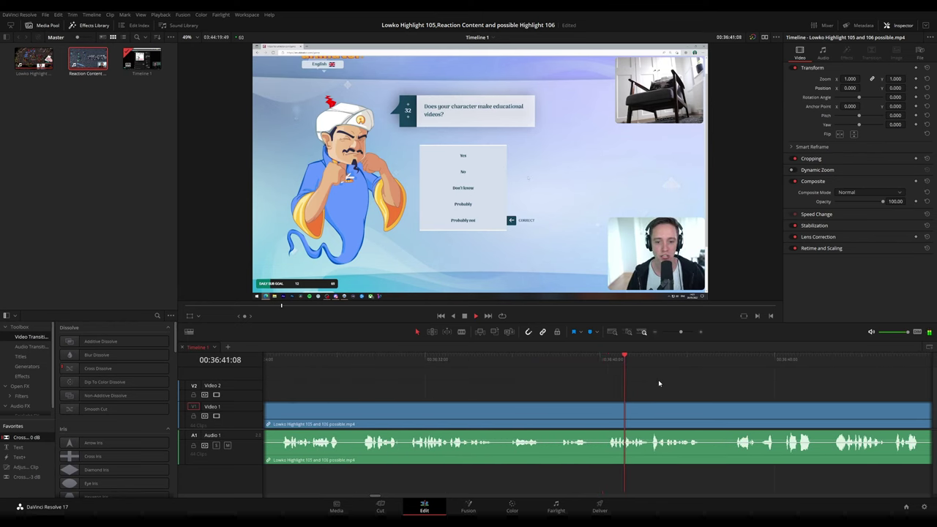
{"action": "scroll", "coordinate": [698, 380], "scroll_direction": "down", "scroll_amount": 3}
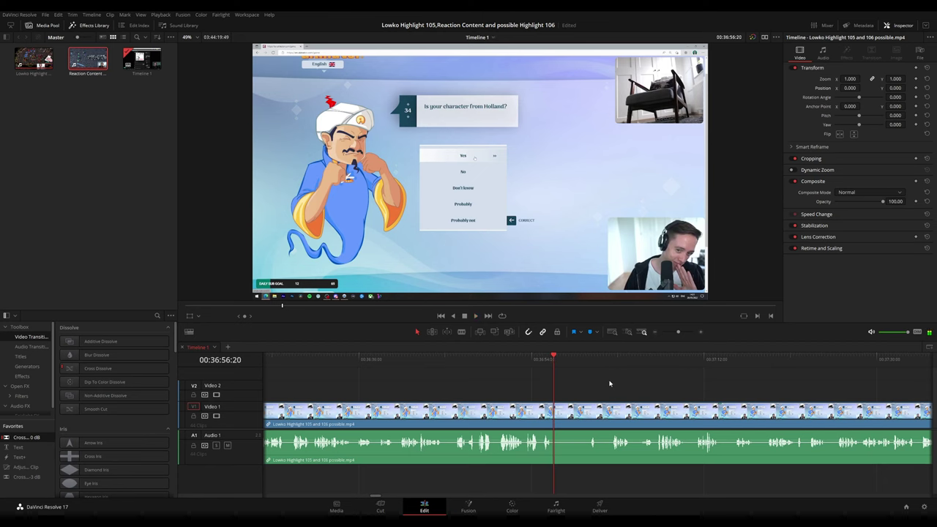
Play through the Akinator segment from 00:36:56 to the "guessed right" screen near 00:38:37 to review the footage.
{"action": "key", "text": "space"}
{"action": "left_click_drag", "start_coordinate": [623, 385], "coordinate": [510, 380]}
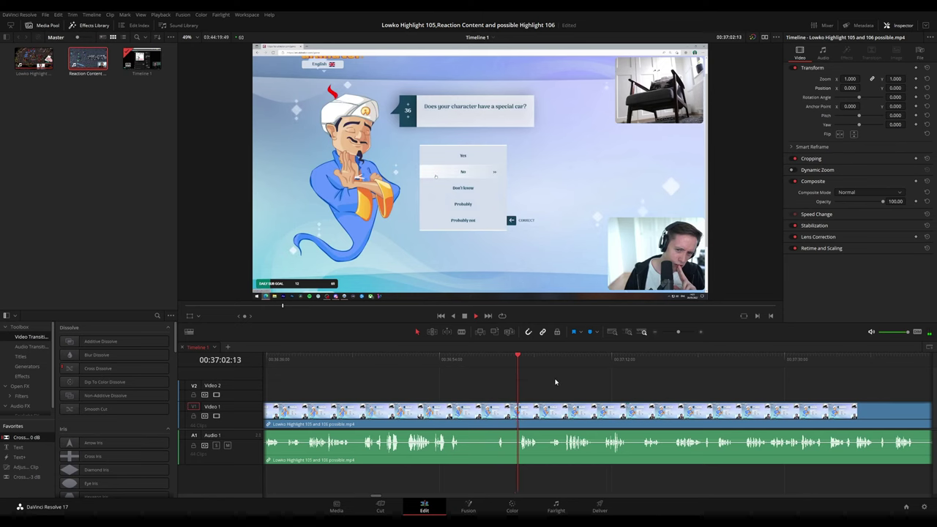
{"action": "scroll", "coordinate": [549, 382], "scroll_direction": "right", "scroll_amount": 1}
{"action": "scroll", "coordinate": [524, 380], "scroll_direction": "right", "scroll_amount": 2}
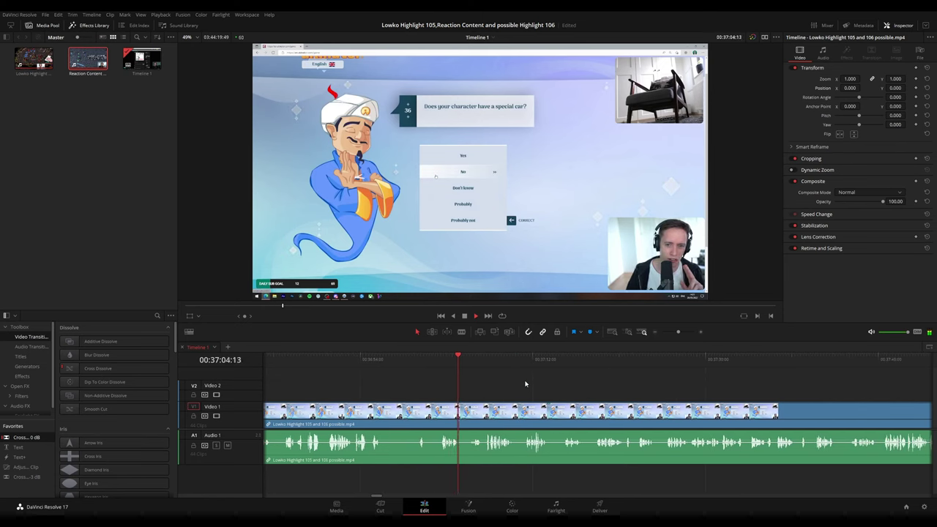
{"action": "scroll", "coordinate": [542, 382], "scroll_direction": "right", "scroll_amount": 1}
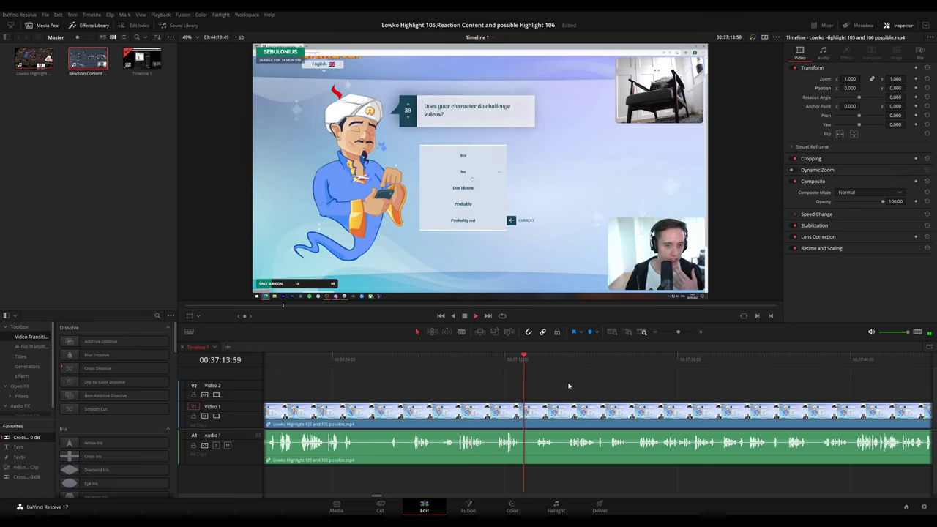
{"action": "left_click_drag", "start_coordinate": [617, 387], "coordinate": [575, 386]}
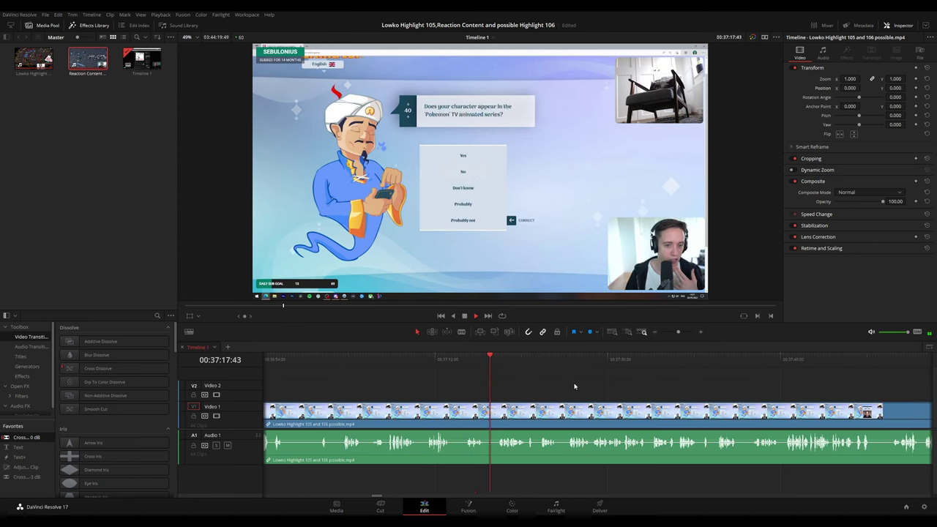
{"action": "scroll", "coordinate": [585, 387], "scroll_direction": "down", "scroll_amount": 5}
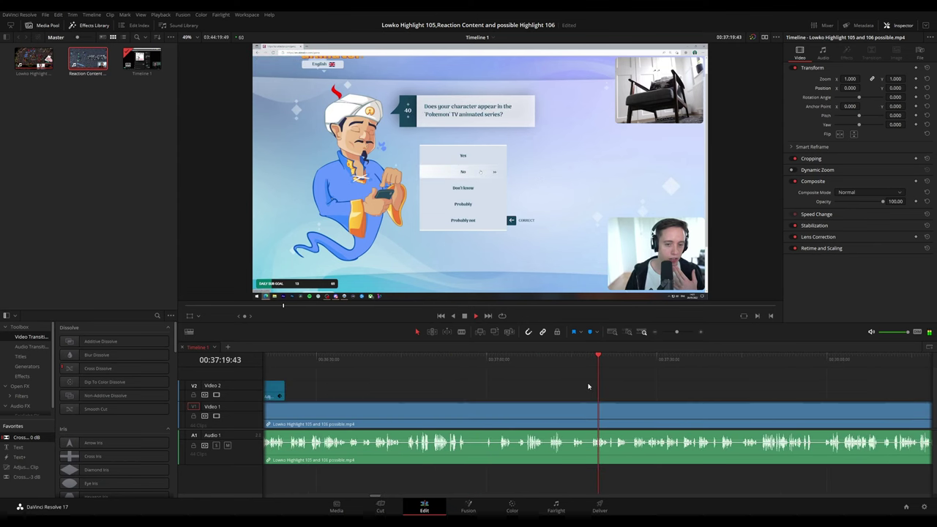
{"action": "scroll", "coordinate": [600, 387], "scroll_direction": "up", "scroll_amount": 5}
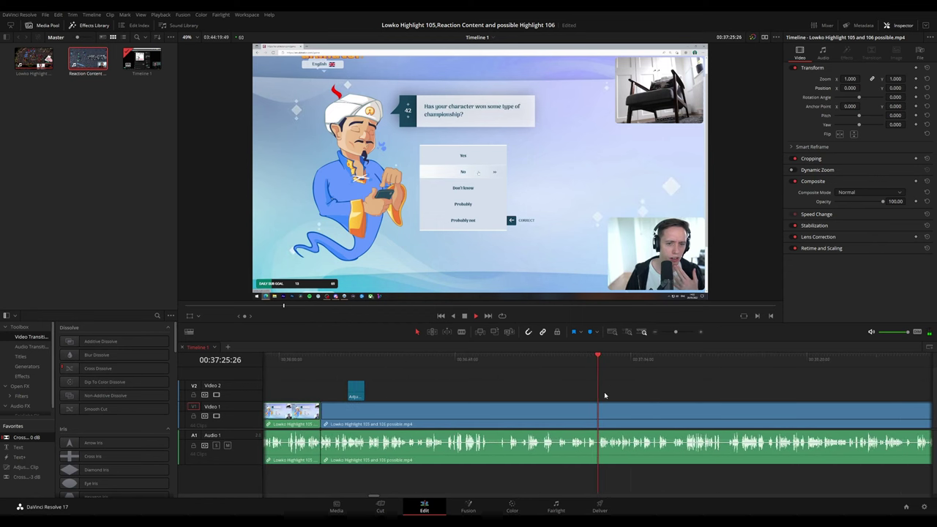
{"action": "left_click_drag", "start_coordinate": [650, 386], "coordinate": [500, 379]}
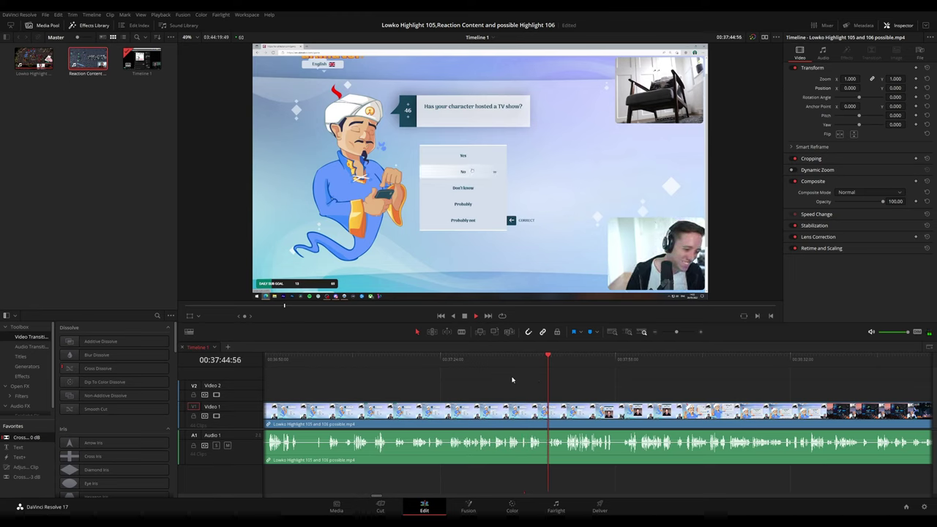
{"action": "scroll", "coordinate": [570, 383], "scroll_direction": "up", "scroll_amount": 2}
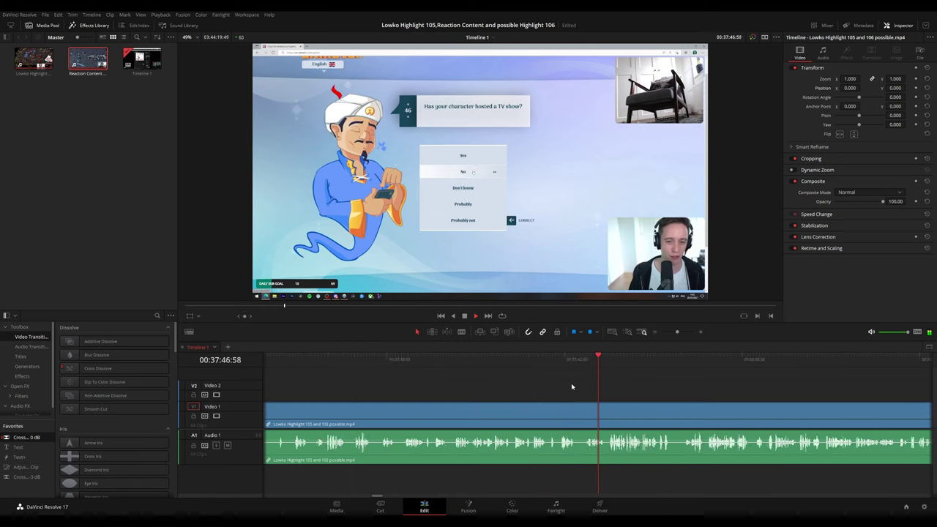
{"action": "left_click_drag", "start_coordinate": [600, 382], "coordinate": [525, 378]}
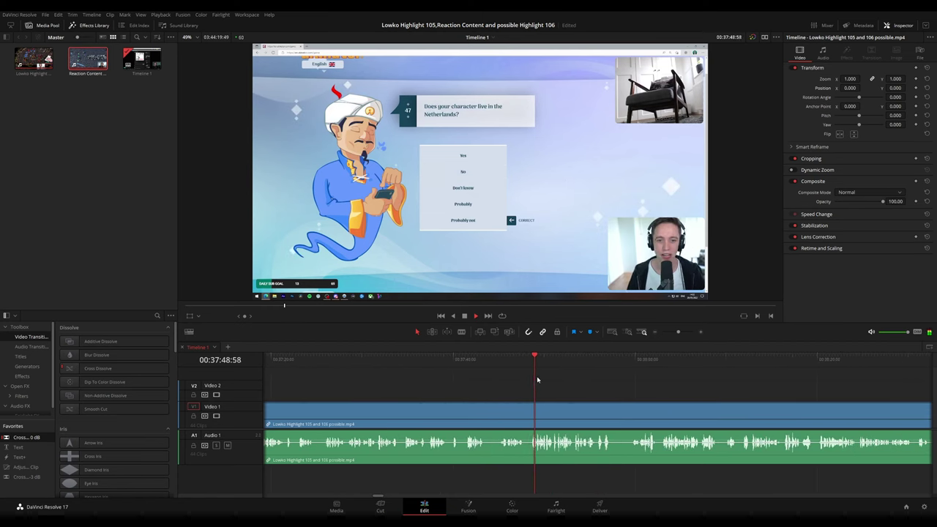
{"action": "left_click_drag", "start_coordinate": [616, 378], "coordinate": [554, 375]}
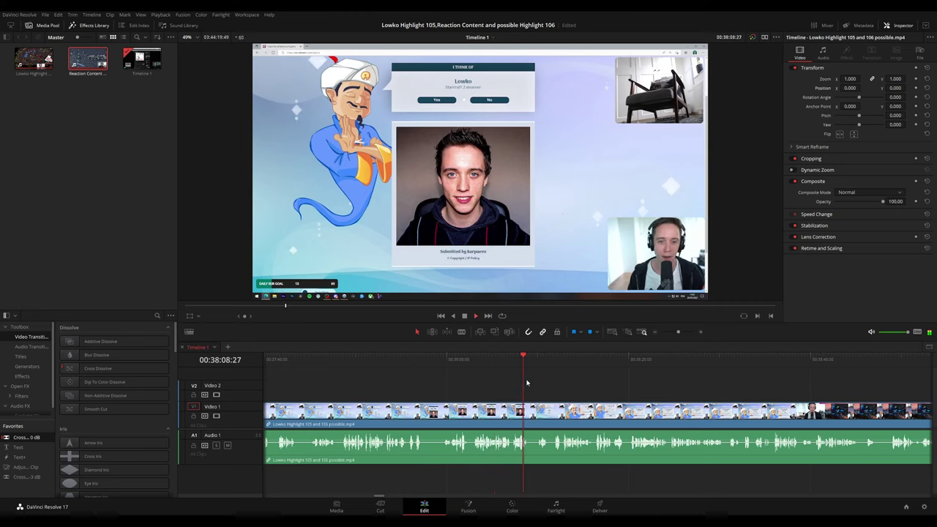
{"action": "scroll", "coordinate": [565, 385], "scroll_direction": "up", "scroll_amount": 1}
{"action": "left_click_drag", "start_coordinate": [623, 386], "coordinate": [548, 380]}
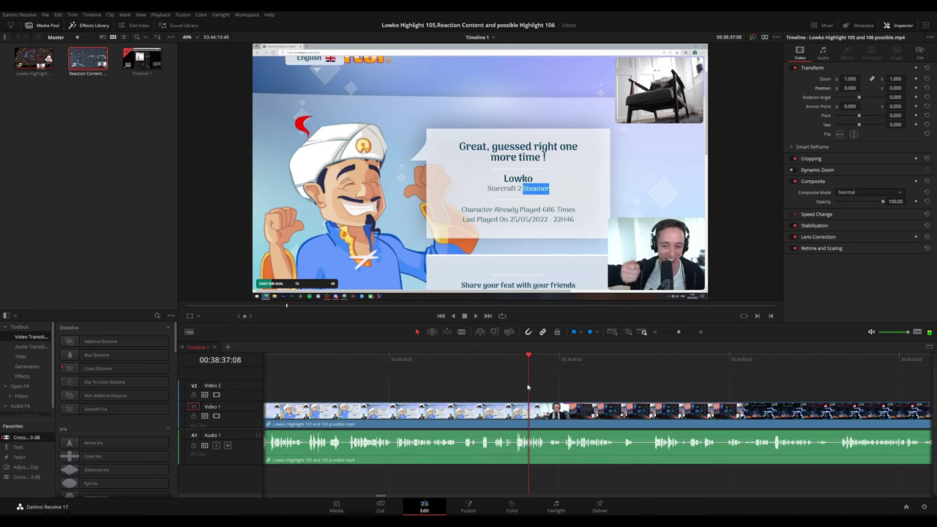
Paste the copied adjustment clip onto Video 2 at 00:38:35:47, set its position to X -826, Y 396, and play the result.
{"action": "left_click", "coordinate": [516, 360]}
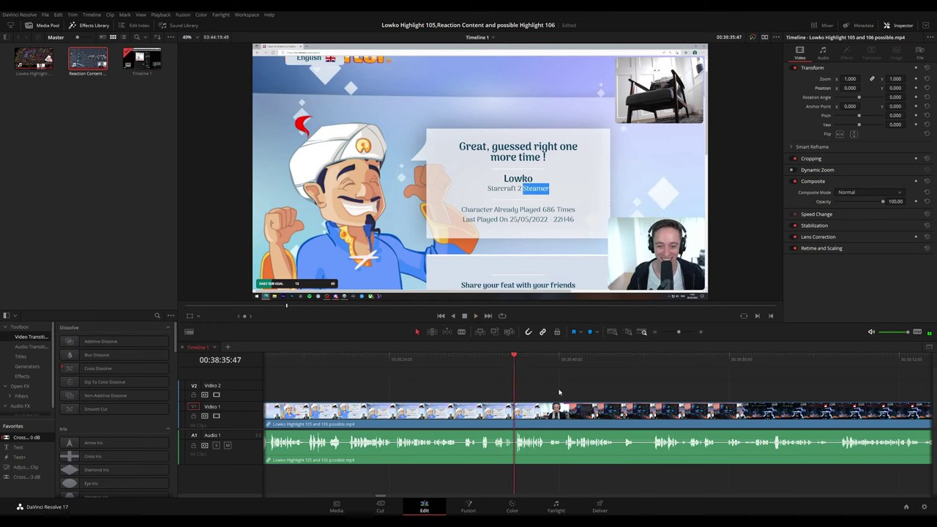
{"action": "key", "text": "ctrl+v"}
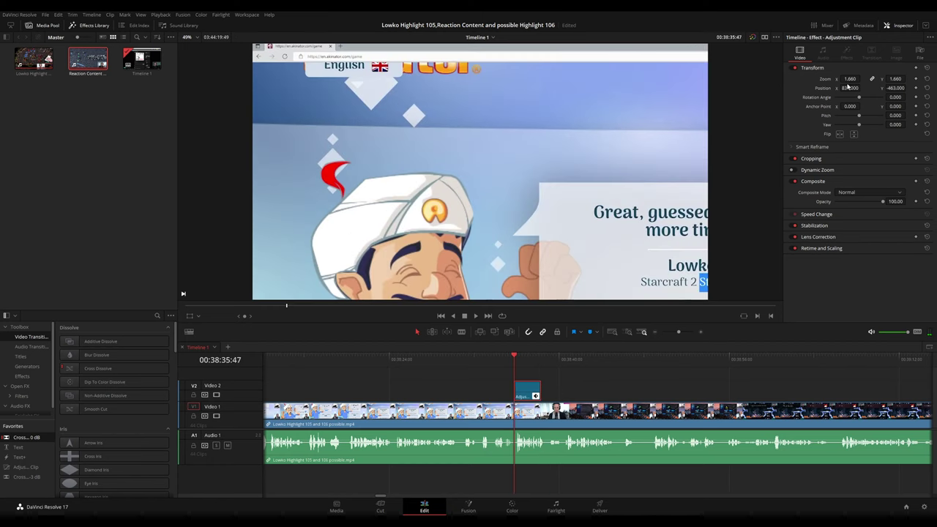
{"action": "left_click_drag", "start_coordinate": [848, 87], "coordinate": [903, 87]}
{"action": "key", "text": "space"}
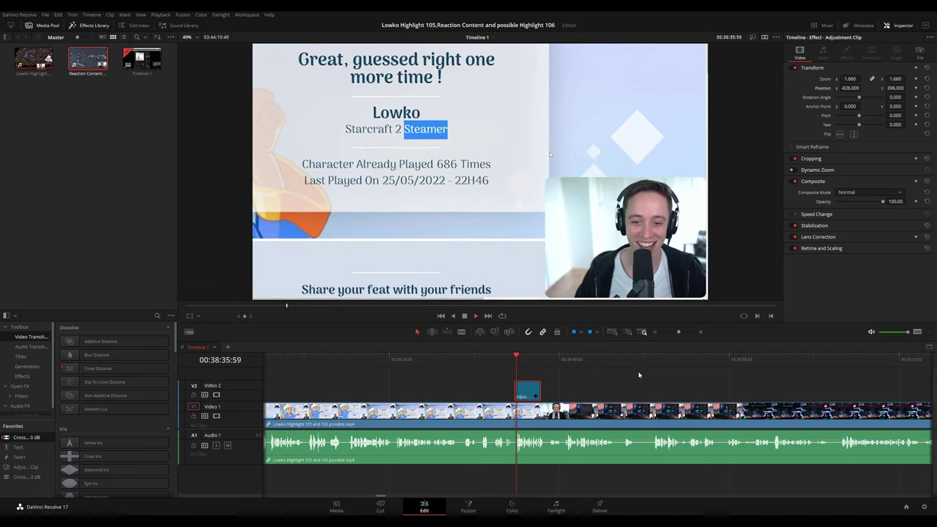
{"action": "left_click", "coordinate": [605, 382]}
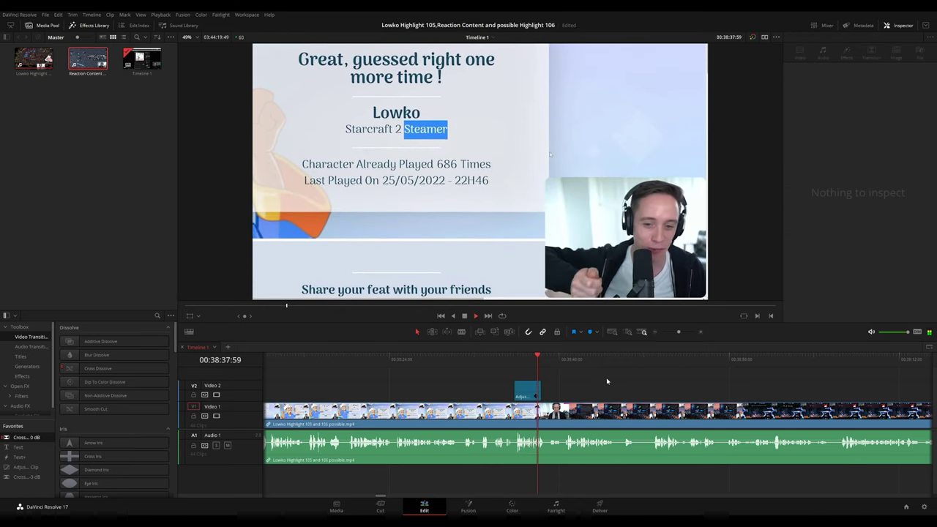
Extend the end of the zoom adjustment clip on Video 2 slightly and replay its end.
{"action": "scroll", "coordinate": [594, 389], "scroll_direction": "up", "scroll_amount": 2}
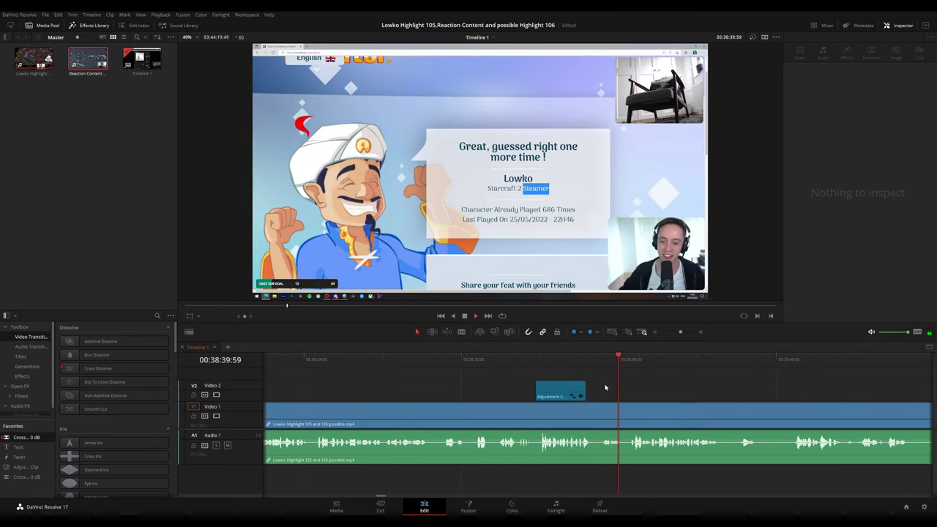
{"action": "key", "text": "space"}
{"action": "left_click_drag", "start_coordinate": [585, 390], "coordinate": [589, 390]}
{"action": "left_click", "coordinate": [581, 358]}
{"action": "key", "text": "space"}
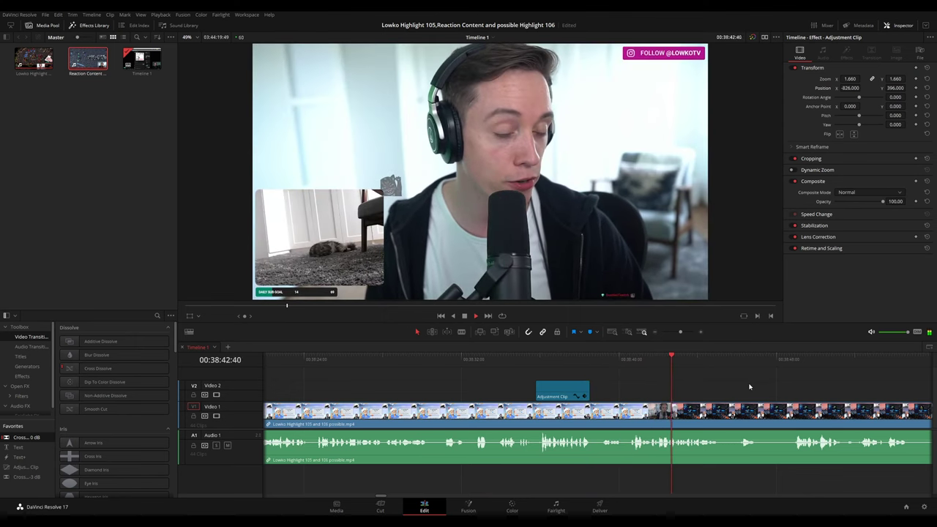
Split the footage at 00:38:40:11, ripple-delete the short piece before the full-camera scene, and color the clip preceding the cut green.
{"action": "scroll", "coordinate": [742, 384], "scroll_direction": "right", "scroll_amount": 3}
{"action": "key", "text": "space"}
{"action": "left_click", "coordinate": [449, 362]}
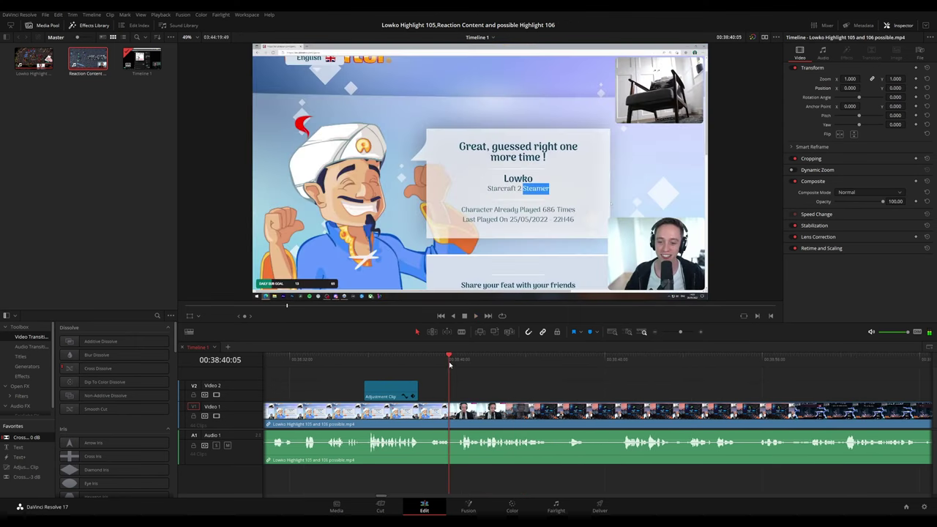
{"action": "left_click_drag", "start_coordinate": [449, 364], "coordinate": [451, 365]}
{"action": "key", "text": "ctrl+b"}
{"action": "left_click_drag", "start_coordinate": [451, 410], "coordinate": [458, 411]}
{"action": "left_click", "coordinate": [453, 418]}
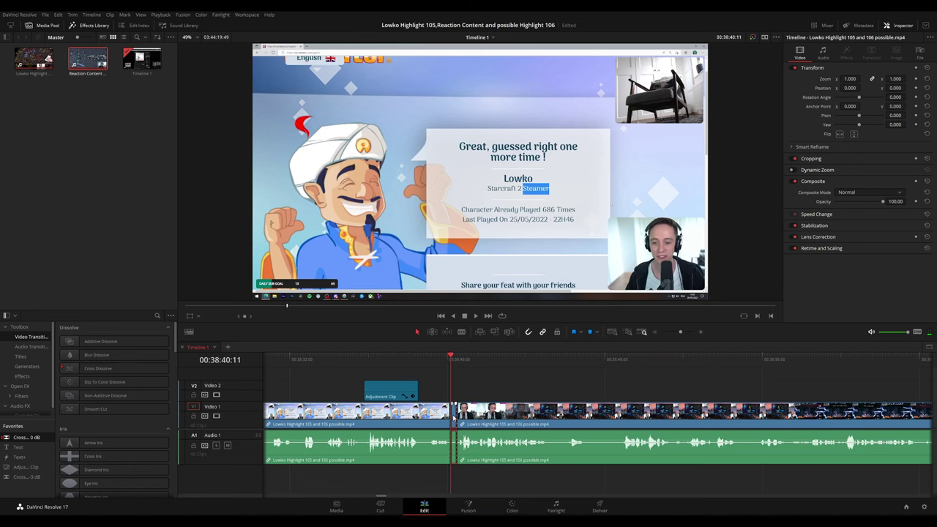
{"action": "key", "text": "Delete"}
{"action": "left_click", "coordinate": [425, 417]}
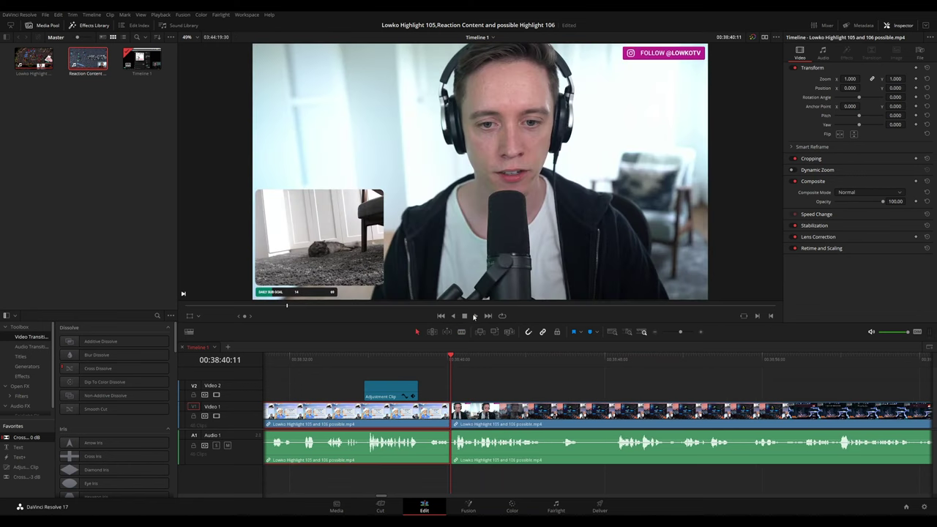
Play past the new cut and add a clip marker named "Thanks Lowko Kappa" at 00:38:44:51.
{"action": "key", "text": "space"}
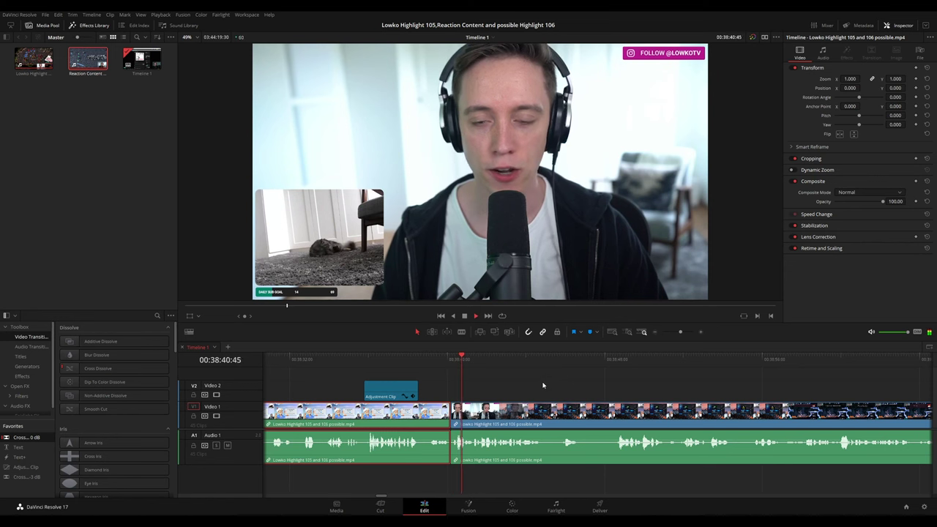
{"action": "left_click", "coordinate": [541, 386]}
{"action": "left_click_drag", "start_coordinate": [566, 386], "coordinate": [488, 382]}
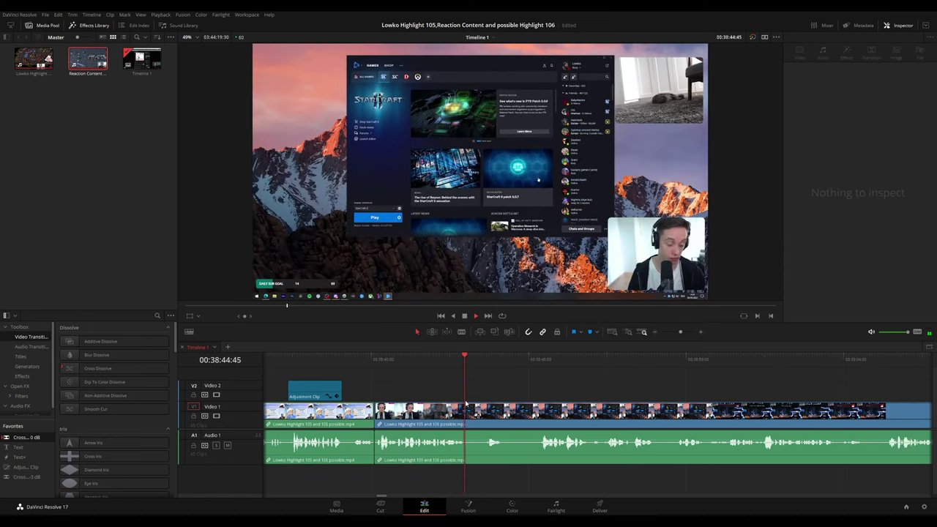
{"action": "key", "text": "space"}
{"action": "left_click", "coordinate": [472, 414]}
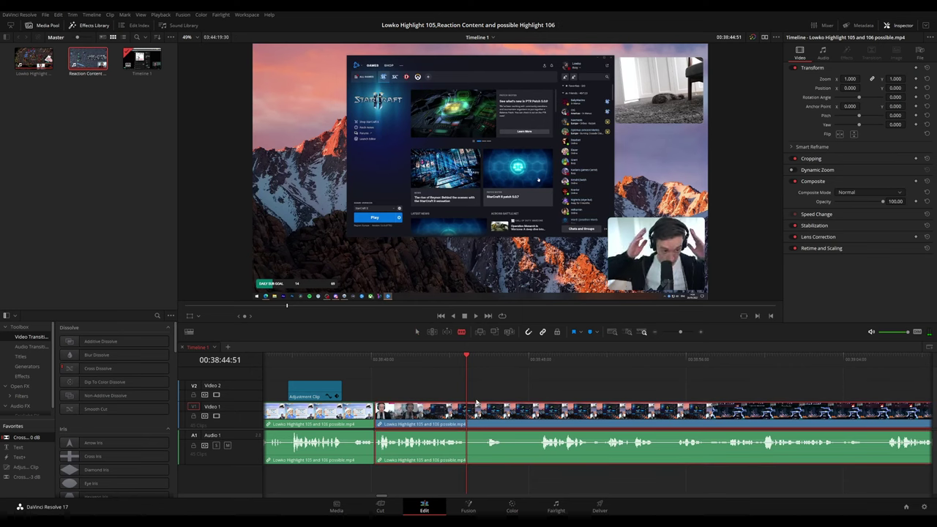
{"action": "key", "text": "m"}
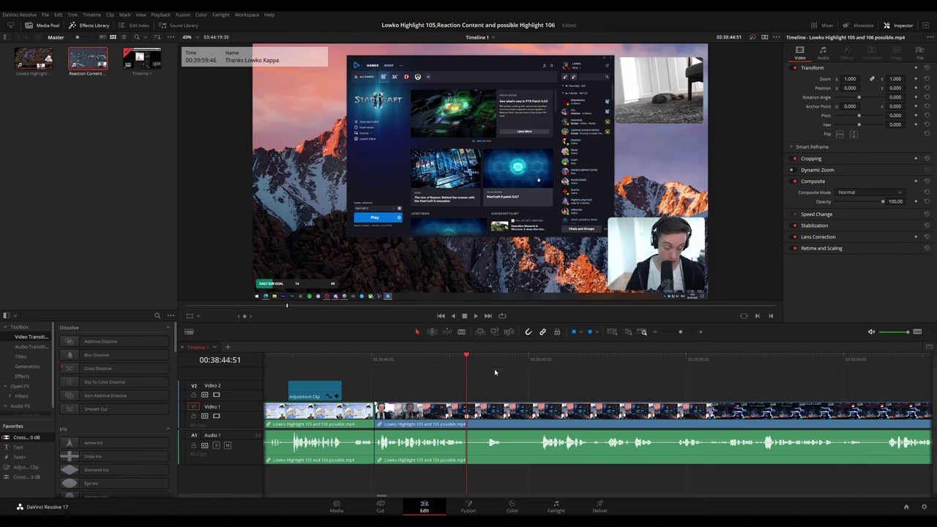
Find where the StarCraft launcher scene ends and split the clip at 00:38:57:08.
{"action": "key", "text": "space"}
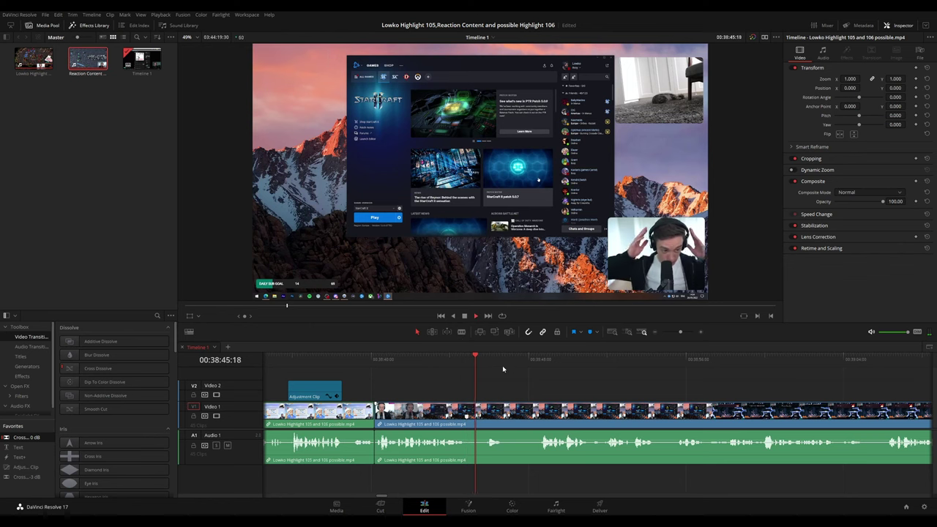
{"action": "left_click", "coordinate": [673, 361]}
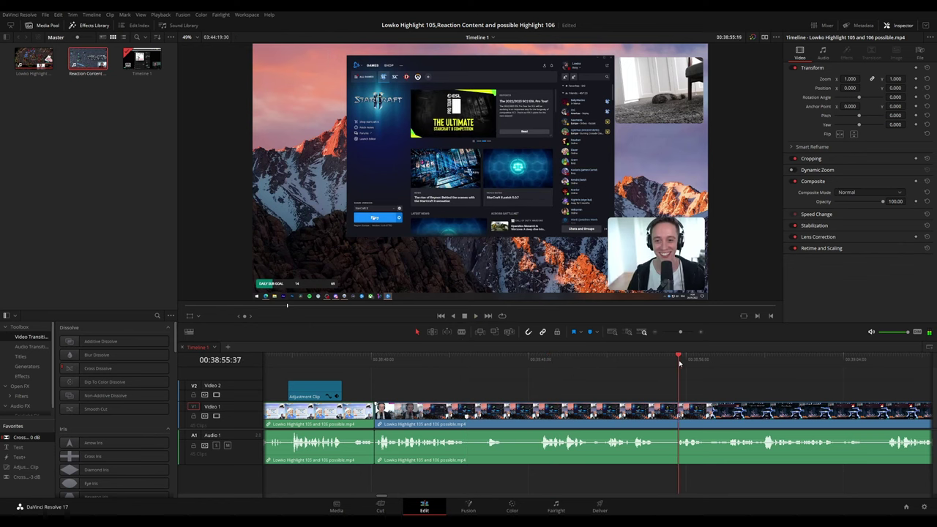
{"action": "left_click", "coordinate": [796, 362]}
{"action": "left_click", "coordinate": [863, 363]}
{"action": "left_click", "coordinate": [795, 361]}
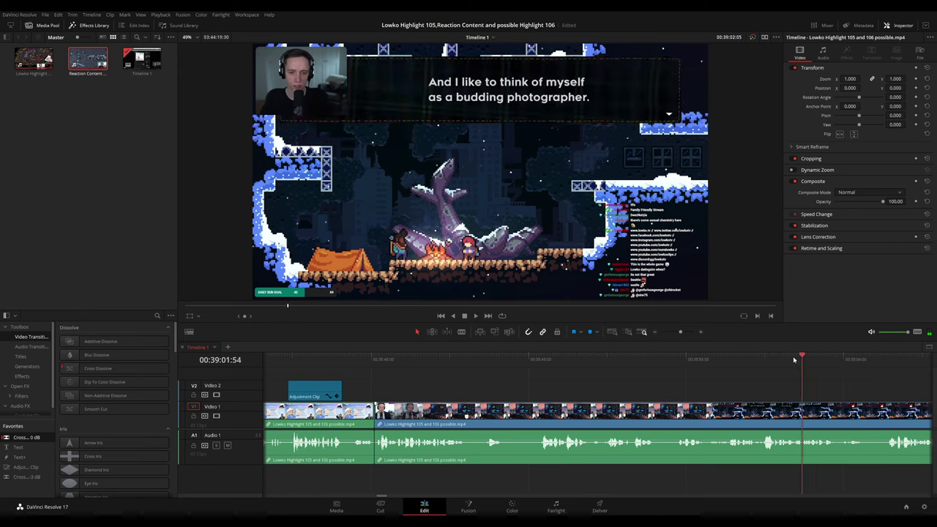
{"action": "left_click", "coordinate": [722, 362]}
{"action": "left_click", "coordinate": [673, 361]}
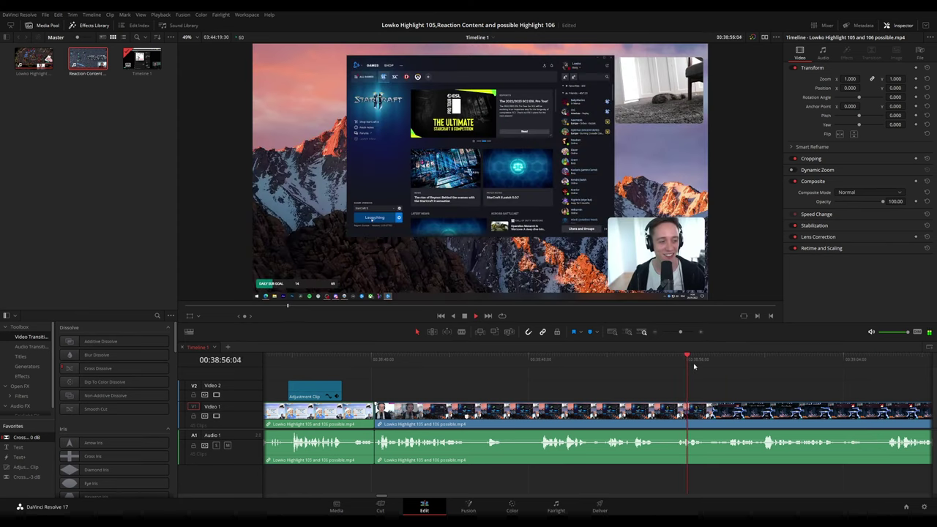
{"action": "key", "text": "space"}
{"action": "scroll", "coordinate": [720, 384], "scroll_direction": "up", "scroll_amount": 3}
{"action": "scroll", "coordinate": [720, 383], "scroll_direction": "up", "scroll_amount": 2}
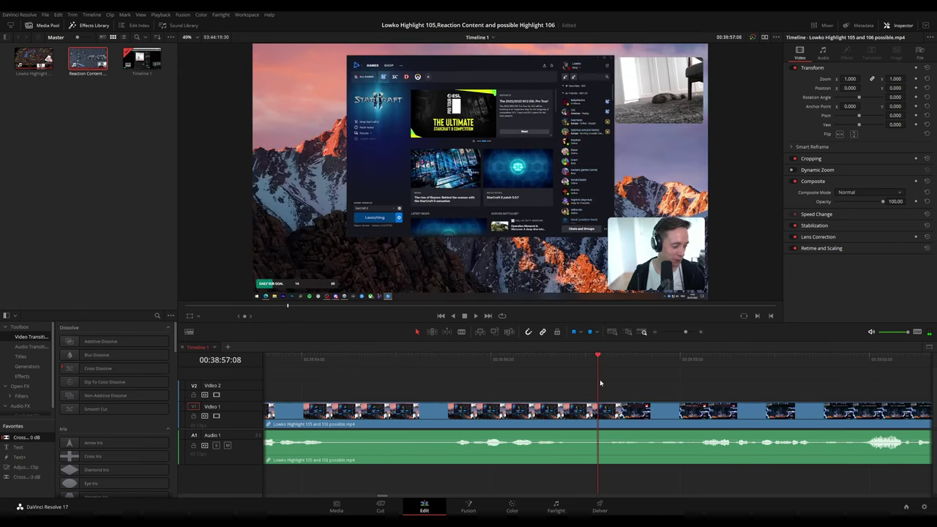
{"action": "key", "text": "b"}
{"action": "left_click", "coordinate": [599, 408]}
Split the footage at 00:38:57:16 where the pixel-art game scene starts and ripple-delete the short leftover piece before it.
{"action": "key", "text": "space"}
{"action": "key", "text": "space"}
{"action": "left_click_drag", "start_coordinate": [620, 362], "coordinate": [610, 363]}
{"action": "left_click", "coordinate": [611, 411]}
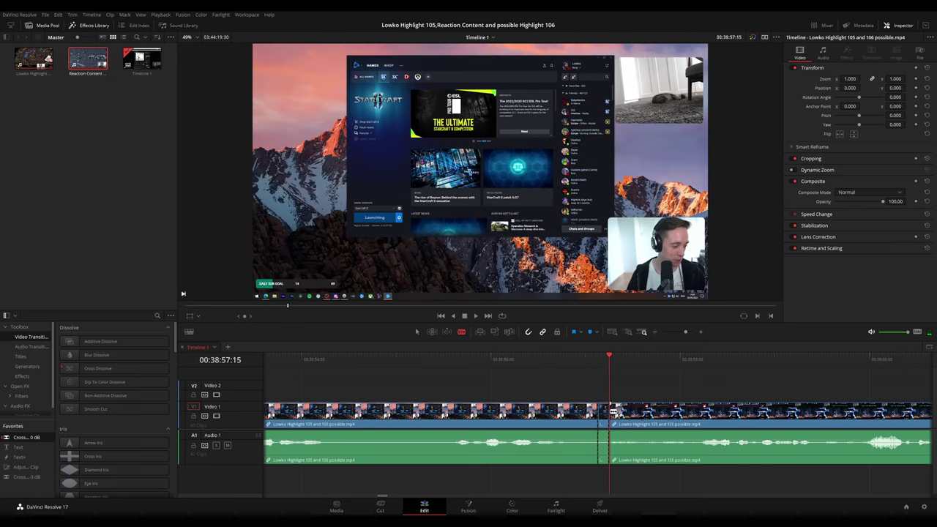
{"action": "left_click", "coordinate": [604, 411]}
{"action": "key", "text": "Delete"}
{"action": "left_click", "coordinate": [611, 362]}
{"action": "left_click", "coordinate": [613, 416]}
{"action": "key", "text": "a"}
{"action": "left_click", "coordinate": [601, 416]}
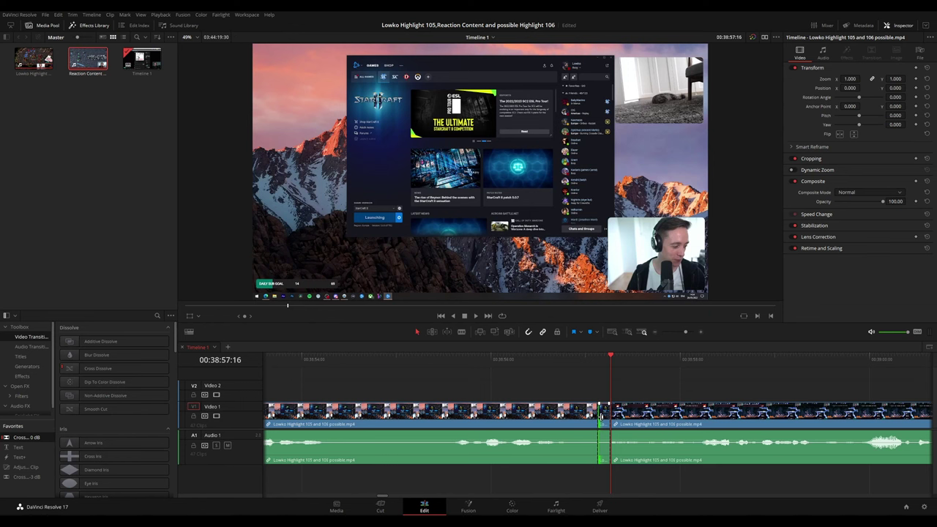
{"action": "key", "text": "Delete"}
Play the campfire dialogue scene from the new cut at 00:38:57 through the InstaPix line at about 00:39:20.
{"action": "key", "text": "space"}
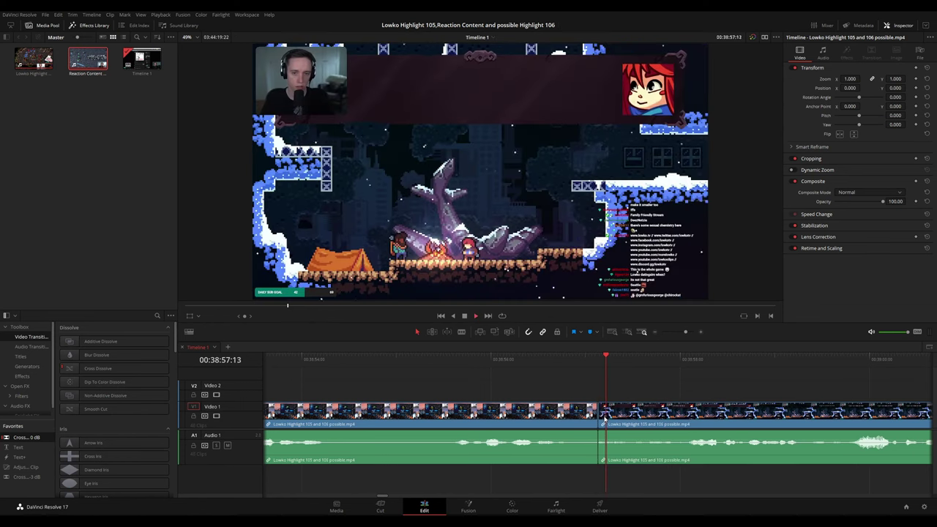
{"action": "scroll", "coordinate": [620, 399], "scroll_direction": "down", "scroll_amount": 5}
{"action": "key", "text": "ctrl+minus"}
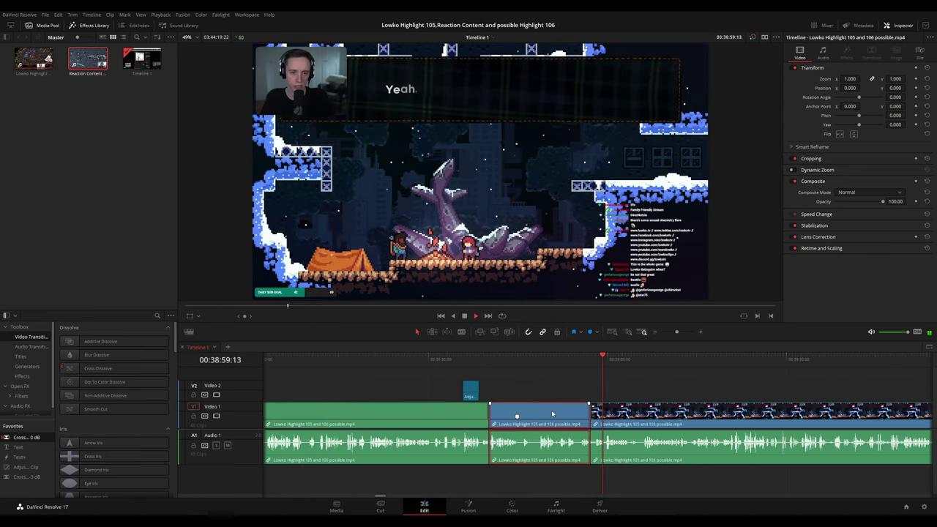
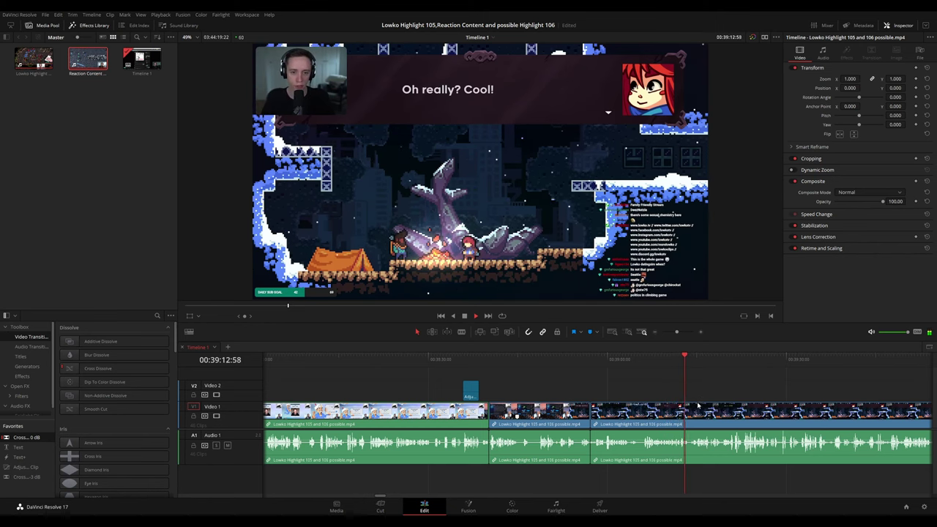
{"action": "scroll", "coordinate": [372, 414], "scroll_direction": "up", "scroll_amount": 1}
{"action": "scroll", "coordinate": [686, 402], "scroll_direction": "up", "scroll_amount": 1}
{"action": "left_click_drag", "start_coordinate": [683, 402], "coordinate": [493, 387]}
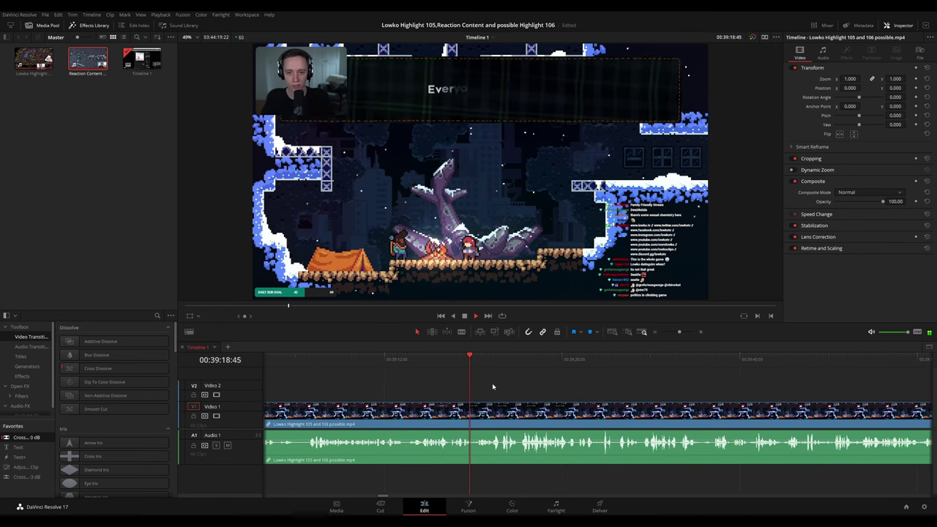
{"action": "key", "text": "space"}
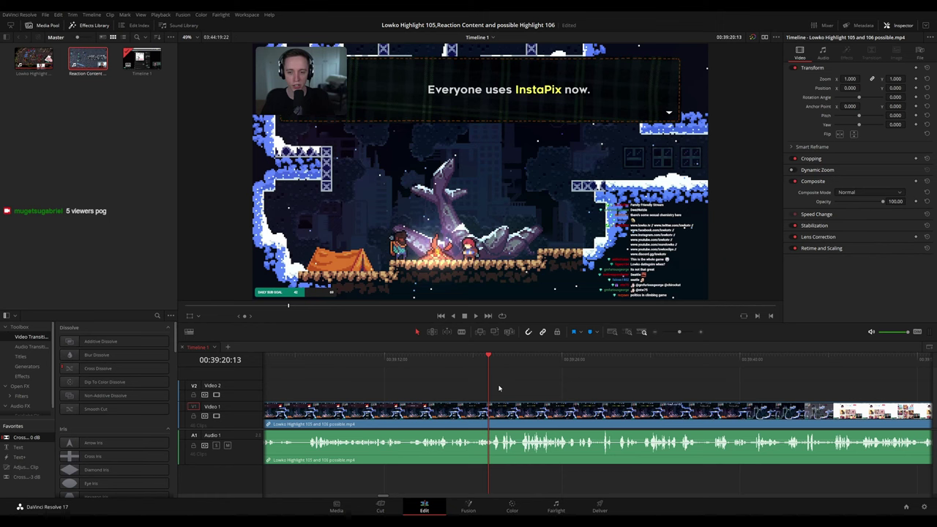
{"action": "key", "text": "space"}
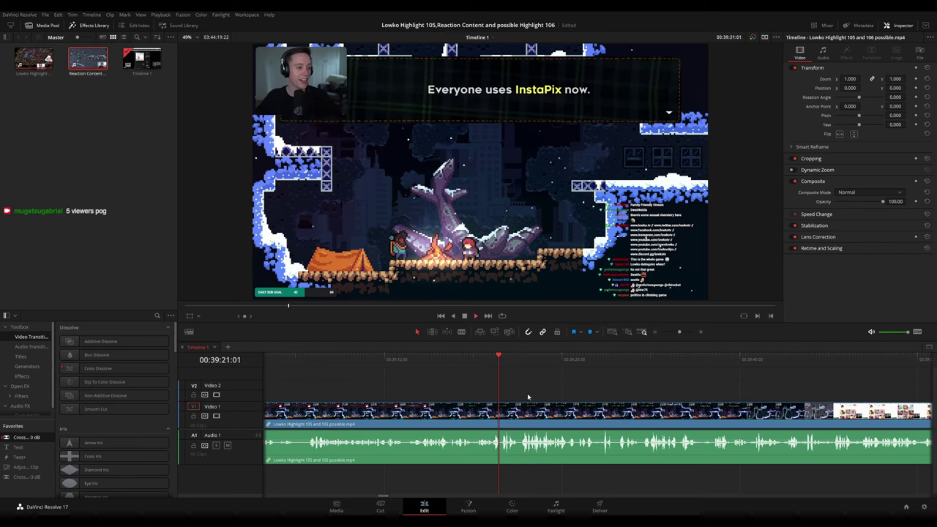
Review the rest of the campfire conversation, from the InstaPix reaction to where the gameplay resumes.
{"action": "scroll", "coordinate": [541, 393], "scroll_direction": "up", "scroll_amount": 2}
{"action": "scroll", "coordinate": [619, 391], "scroll_direction": "right", "scroll_amount": 2}
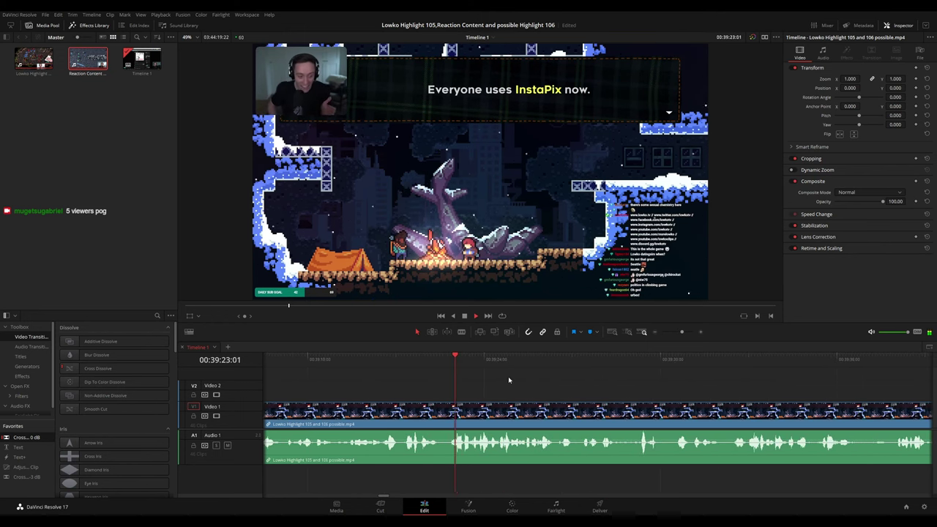
{"action": "scroll", "coordinate": [606, 384], "scroll_direction": "down", "scroll_amount": 3}
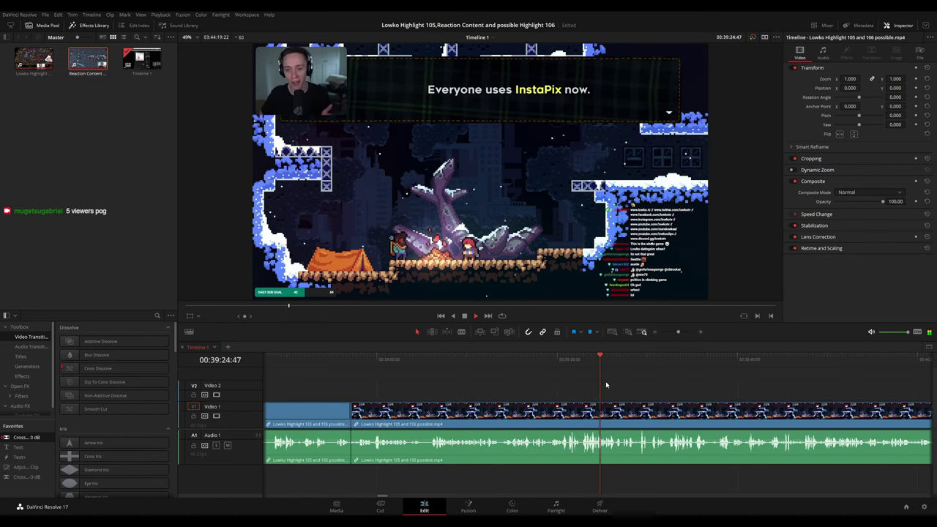
{"action": "scroll", "coordinate": [575, 383], "scroll_direction": "right", "scroll_amount": 2}
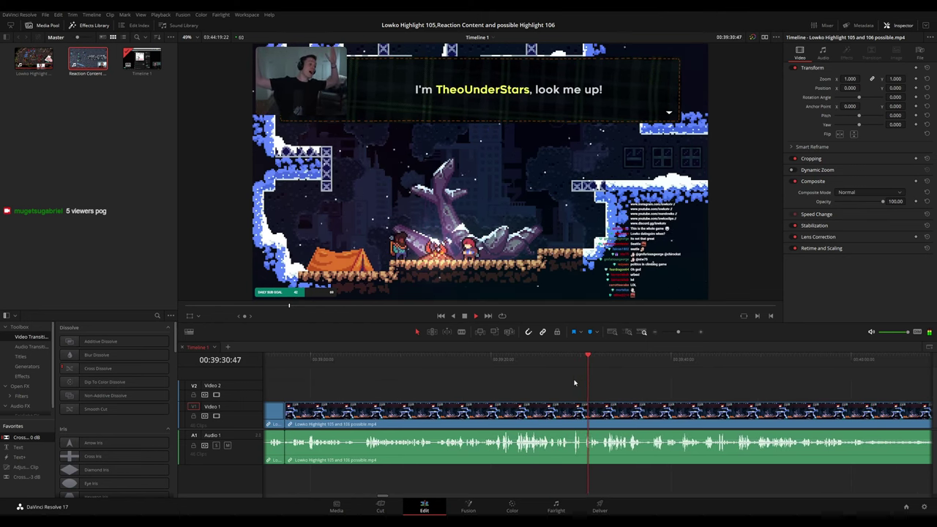
{"action": "key", "text": "space"}
{"action": "left_click", "coordinate": [571, 364]}
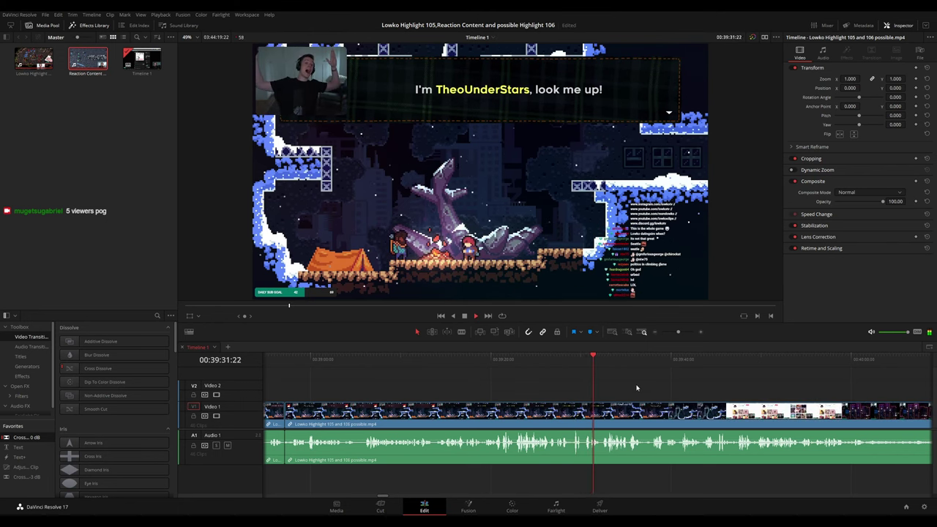
{"action": "left_click_drag", "start_coordinate": [636, 388], "coordinate": [562, 379]}
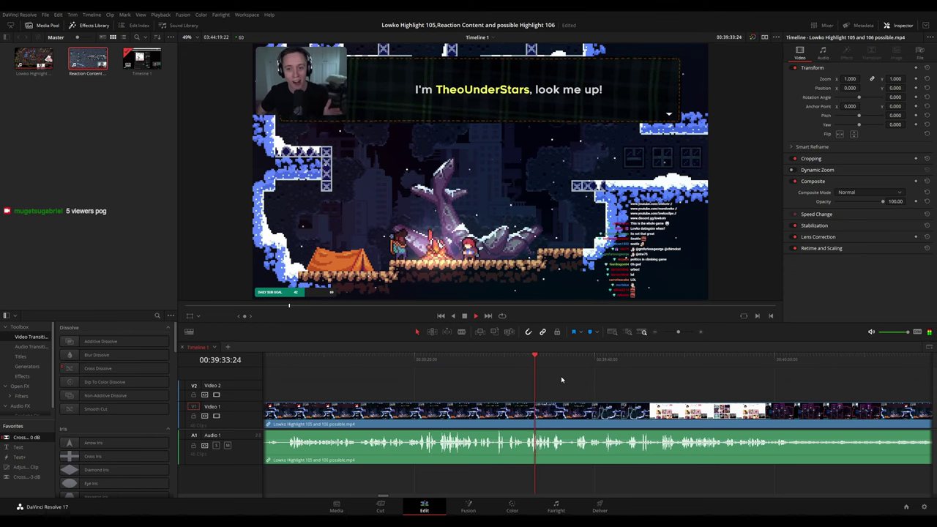
{"action": "scroll", "coordinate": [563, 379], "scroll_direction": "right", "scroll_amount": 2}
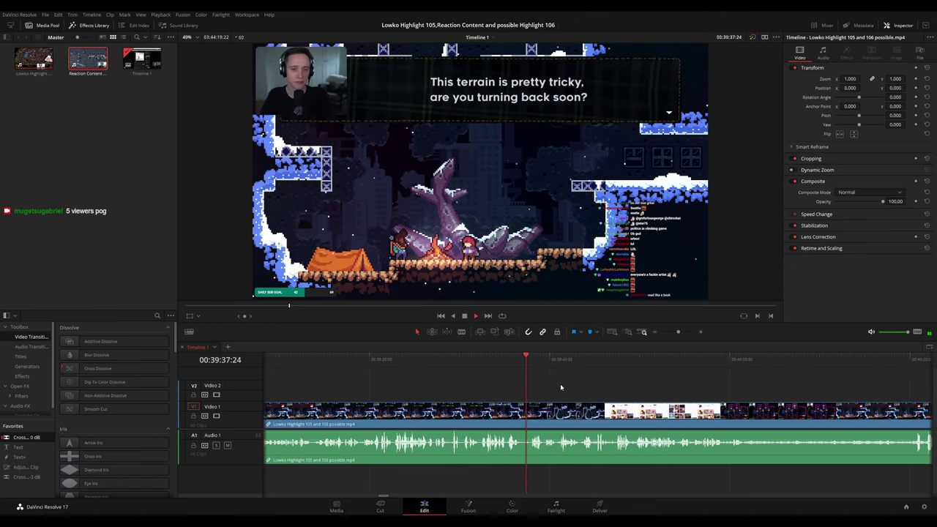
{"action": "scroll", "coordinate": [569, 396], "scroll_direction": "right", "scroll_amount": 1}
{"action": "scroll", "coordinate": [568, 396], "scroll_direction": "right", "scroll_amount": 1}
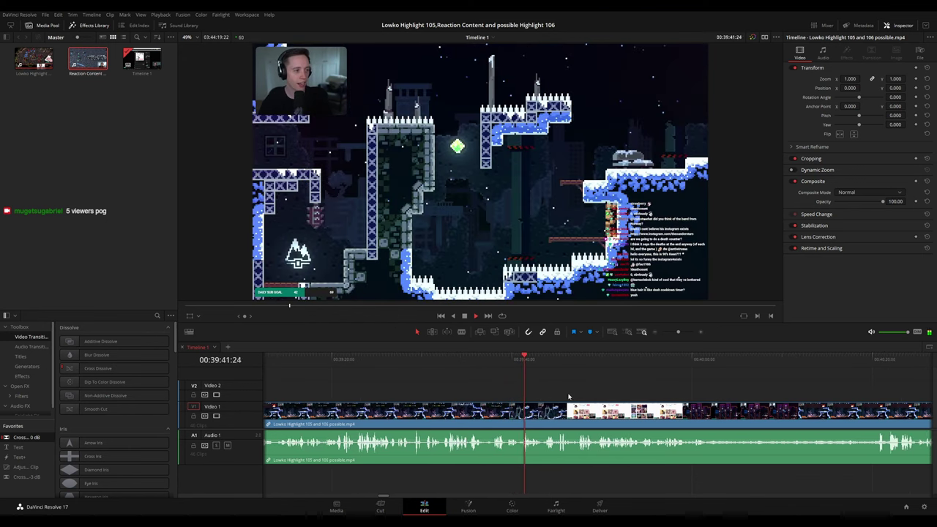
Examine the gameplay and Instagram page section, following it to where the stream switches back to the game.
{"action": "scroll", "coordinate": [614, 391], "scroll_direction": "left", "scroll_amount": 3}
{"action": "scroll", "coordinate": [657, 384], "scroll_direction": "down", "scroll_amount": 2}
{"action": "scroll", "coordinate": [655, 382], "scroll_direction": "down", "scroll_amount": 1}
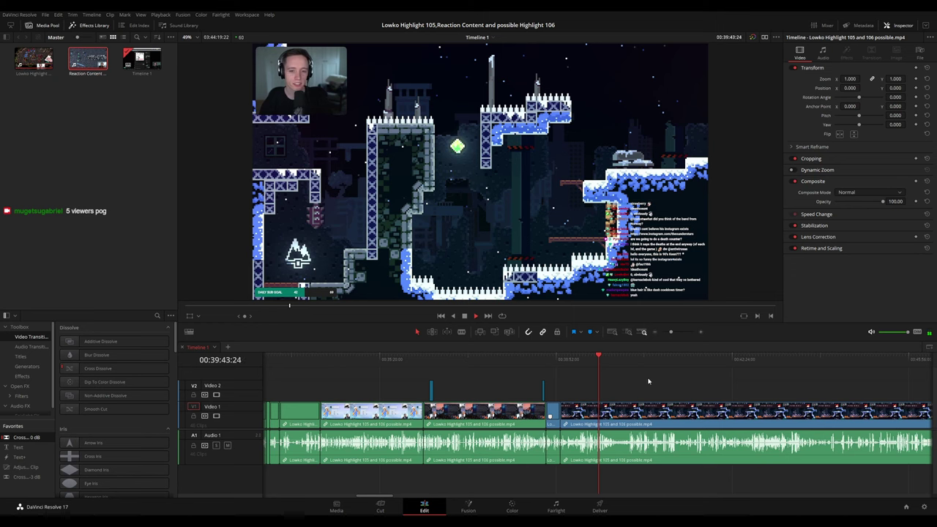
{"action": "scroll", "coordinate": [638, 380], "scroll_direction": "down", "scroll_amount": 4}
{"action": "scroll", "coordinate": [578, 394], "scroll_direction": "up", "scroll_amount": 6}
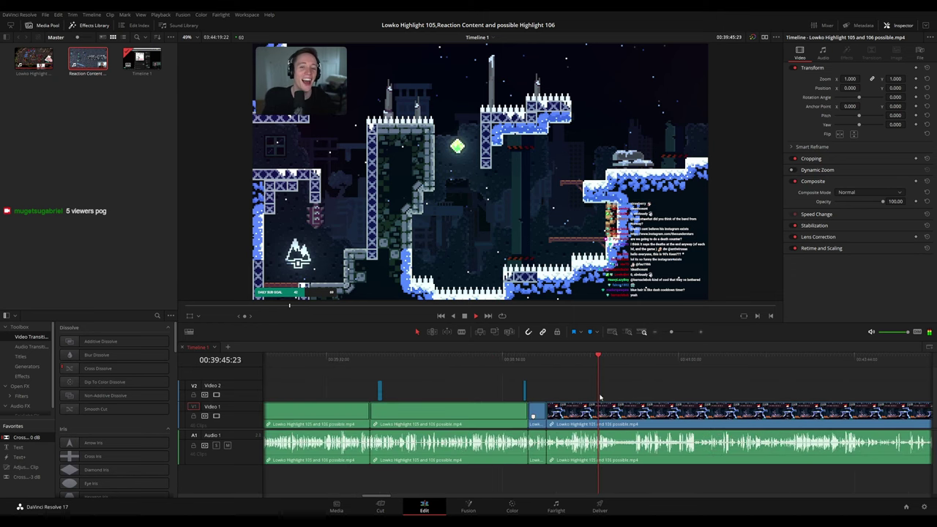
{"action": "scroll", "coordinate": [637, 390], "scroll_direction": "up", "scroll_amount": 3}
{"action": "left_click_drag", "start_coordinate": [636, 390], "coordinate": [542, 379]}
{"action": "scroll", "coordinate": [551, 382], "scroll_direction": "right", "scroll_amount": 2}
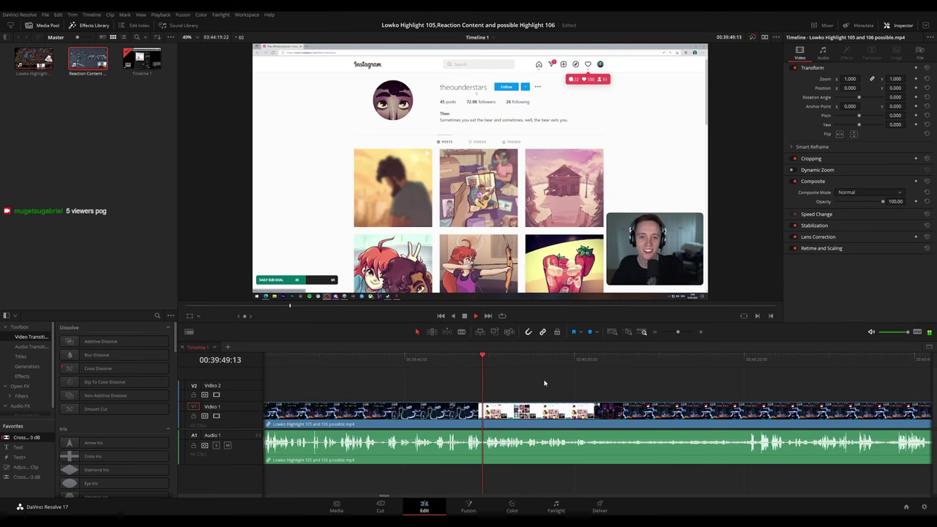
{"action": "scroll", "coordinate": [570, 384], "scroll_direction": "left", "scroll_amount": 2}
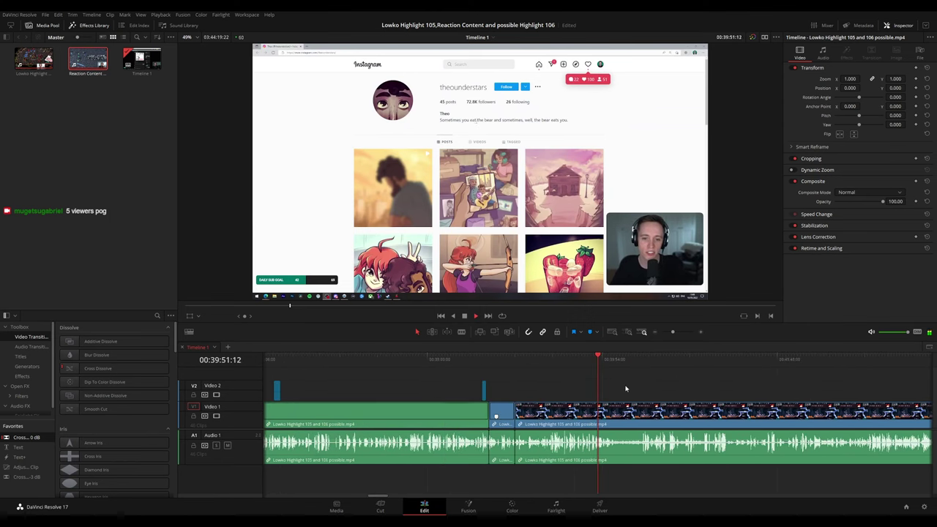
{"action": "left_click_drag", "start_coordinate": [634, 390], "coordinate": [499, 376]}
{"action": "scroll", "coordinate": [581, 403], "scroll_direction": "down", "scroll_amount": 5}
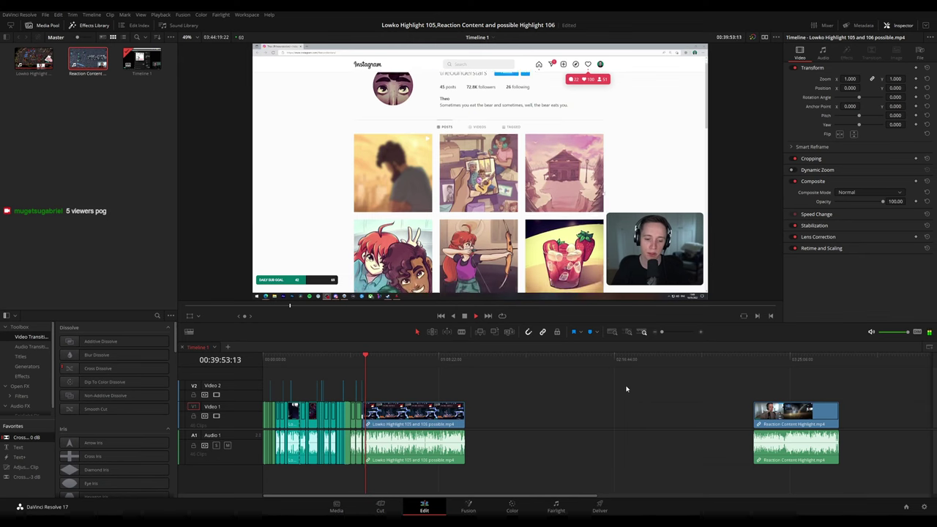
{"action": "scroll", "coordinate": [544, 392], "scroll_direction": "up", "scroll_amount": 4}
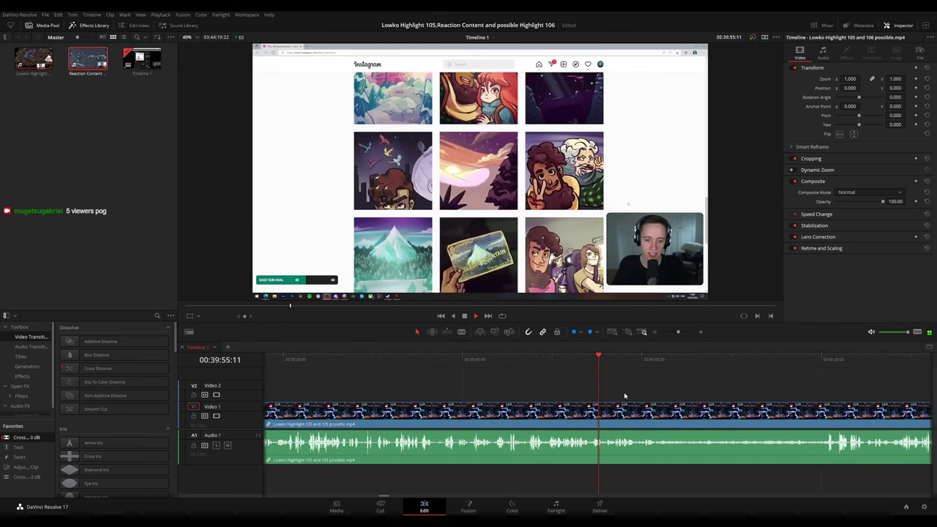
{"action": "scroll", "coordinate": [648, 392], "scroll_direction": "right", "scroll_amount": 2}
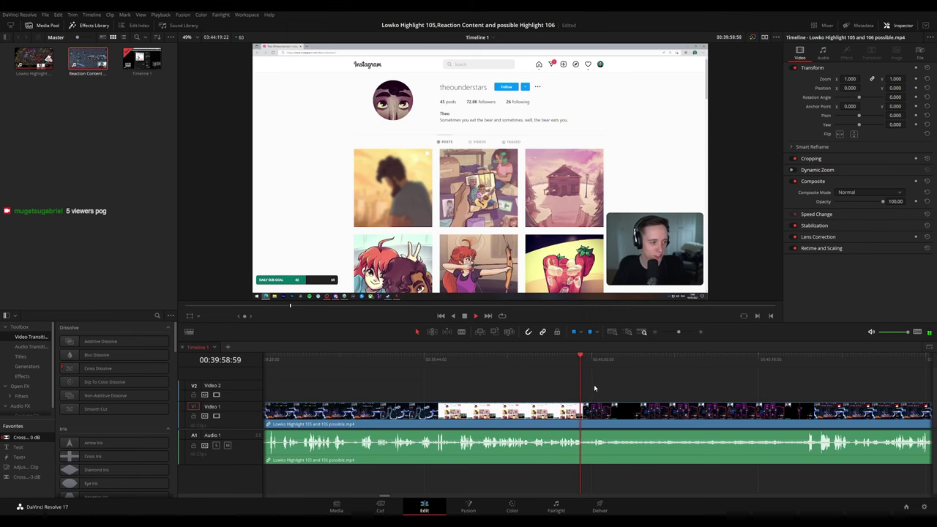
{"action": "scroll", "coordinate": [598, 388], "scroll_direction": "right", "scroll_amount": 1}
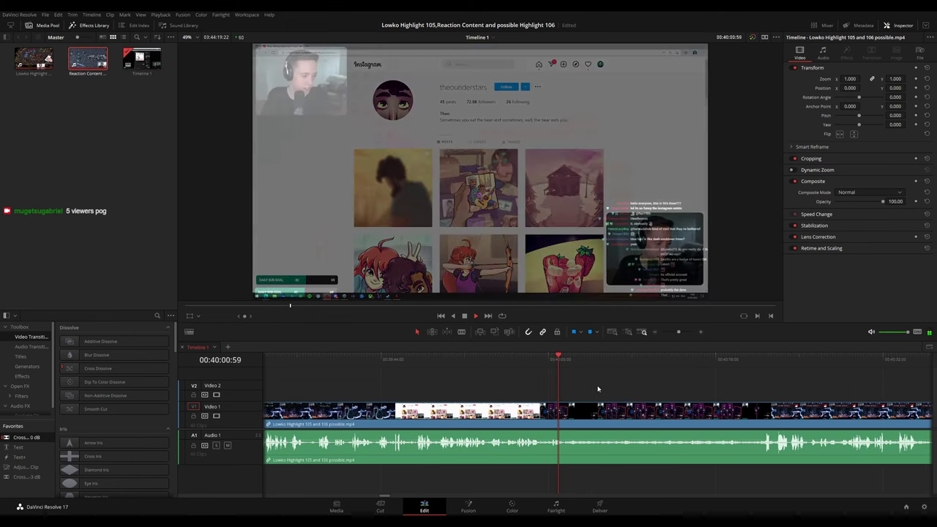
Split the footage at 00:40:01:29 where the Instagram scene gives way to the purple room, split it again just after, and ripple-delete the short piece.
{"action": "scroll", "coordinate": [595, 389], "scroll_direction": "up", "scroll_amount": 2}
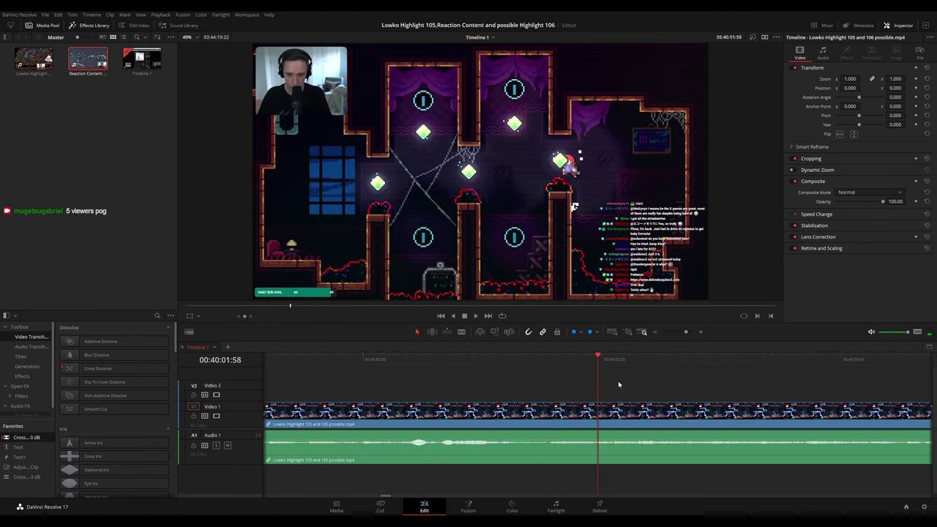
{"action": "left_click", "coordinate": [541, 360]}
{"action": "key", "text": "ctrl+b"}
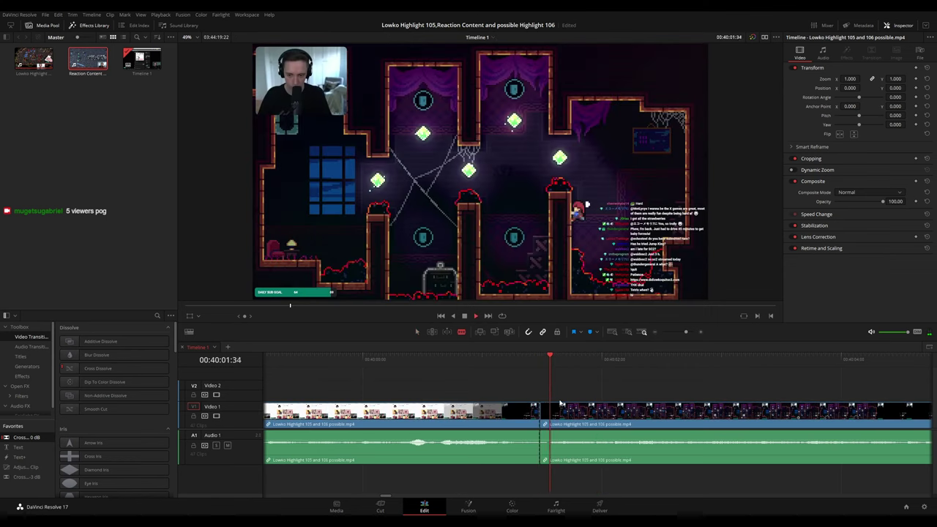
{"action": "left_click_drag", "start_coordinate": [552, 361], "coordinate": [587, 363]}
{"action": "left_click", "coordinate": [591, 406]}
{"action": "key", "text": "a"}
{"action": "left_click", "coordinate": [581, 412]}
{"action": "key", "text": "Delete"}
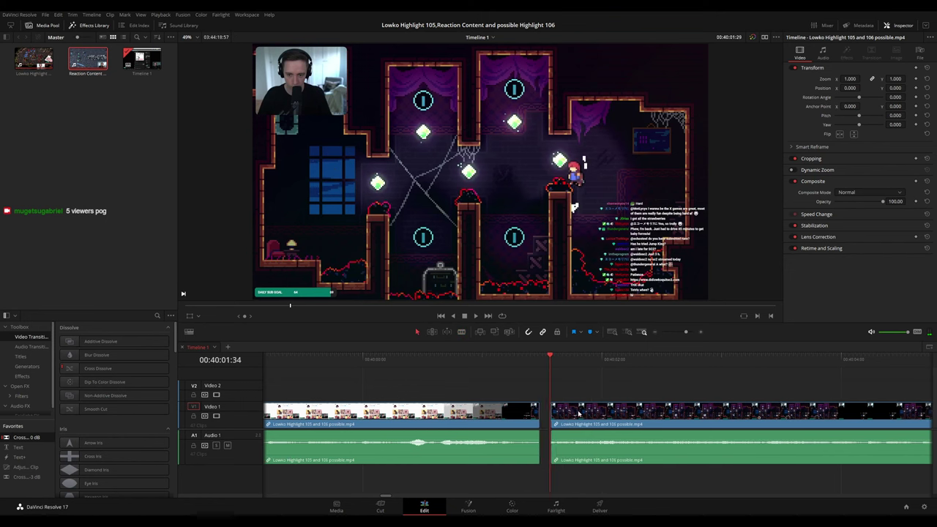
Play across the new cut and color the clip preceding it, with the campfire and Instagram scenes, teal.
{"action": "left_click", "coordinate": [502, 359]}
{"action": "key", "text": "space"}
{"action": "key", "text": "space"}
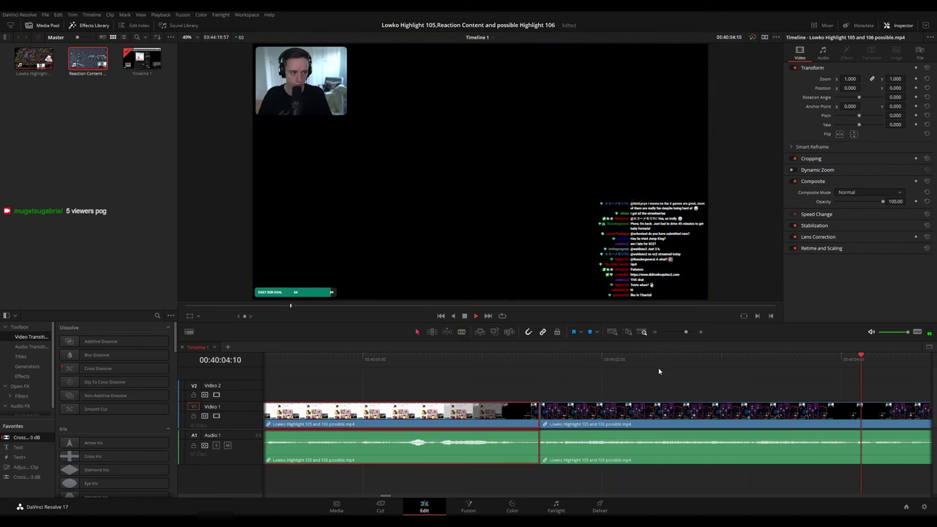
{"action": "left_click", "coordinate": [660, 371]}
{"action": "scroll", "coordinate": [720, 390], "scroll_direction": "down", "scroll_amount": 1}
{"action": "scroll", "coordinate": [664, 379], "scroll_direction": "down", "scroll_amount": 3}
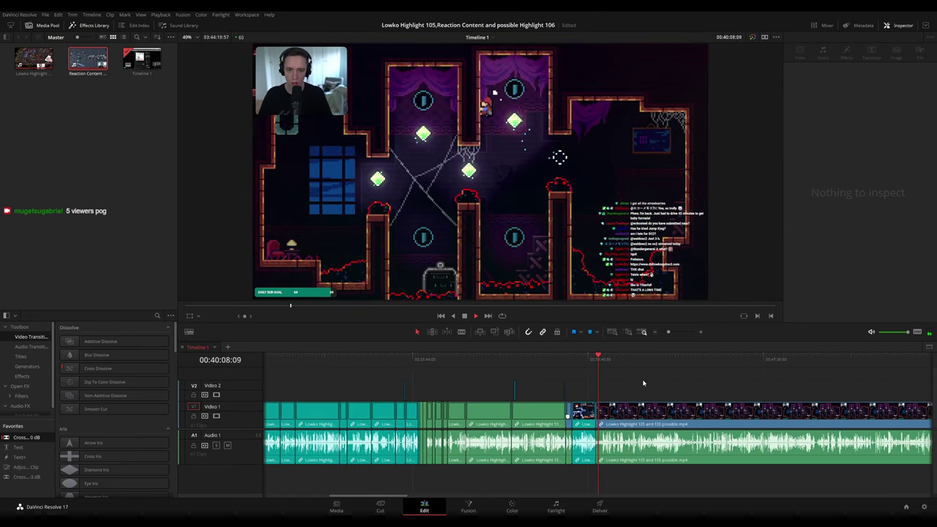
Replay the end of the teal Instagram clip and check the cut into the purple room scene.
{"action": "scroll", "coordinate": [644, 383], "scroll_direction": "down", "scroll_amount": 3}
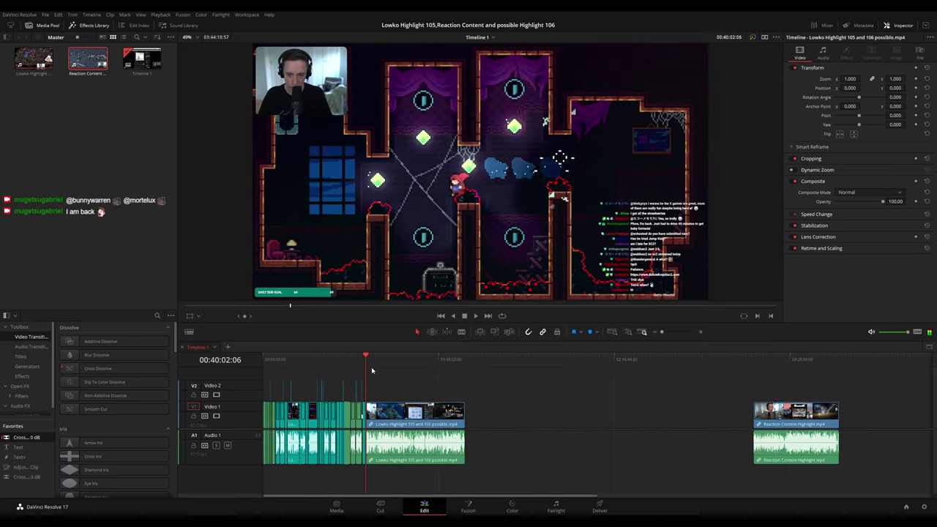
{"action": "scroll", "coordinate": [419, 371], "scroll_direction": "up", "scroll_amount": 4}
{"action": "left_click", "coordinate": [544, 366]}
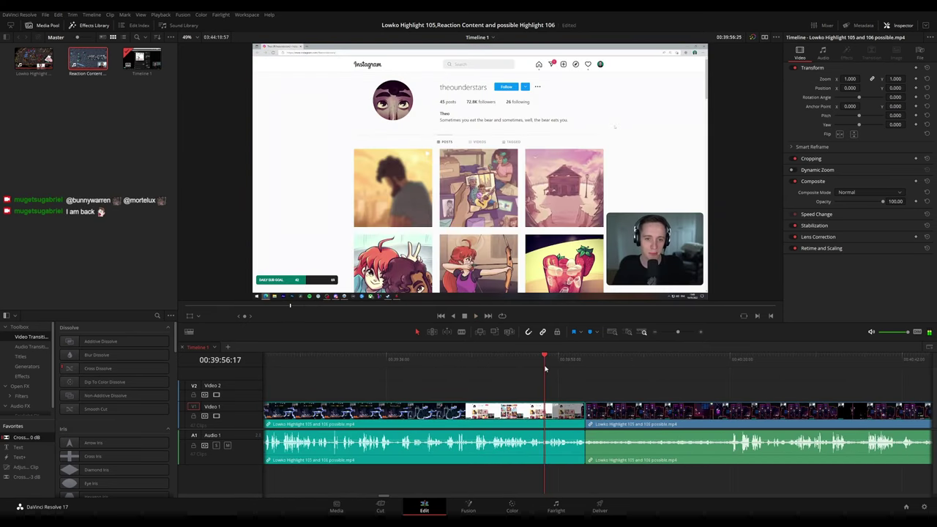
{"action": "scroll", "coordinate": [586, 384], "scroll_direction": "down", "scroll_amount": 1}
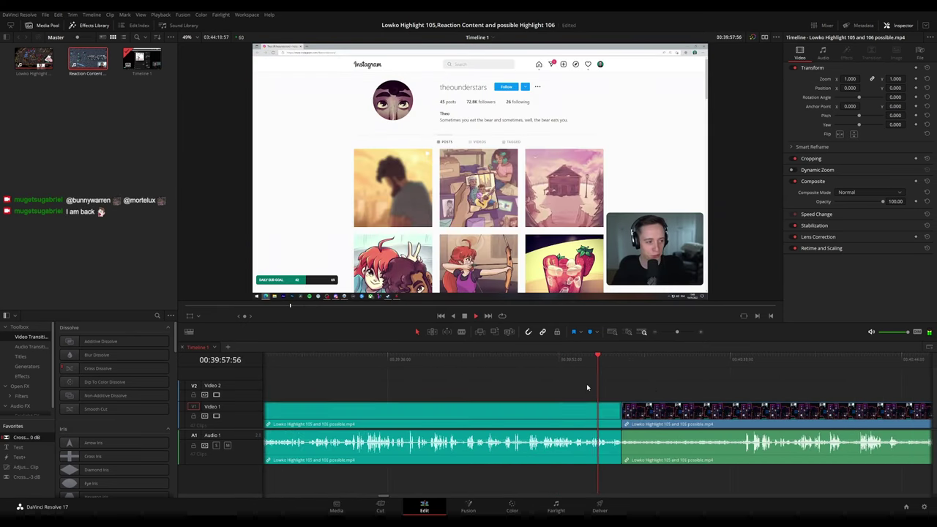
{"action": "left_click_drag", "start_coordinate": [624, 384], "coordinate": [499, 376]}
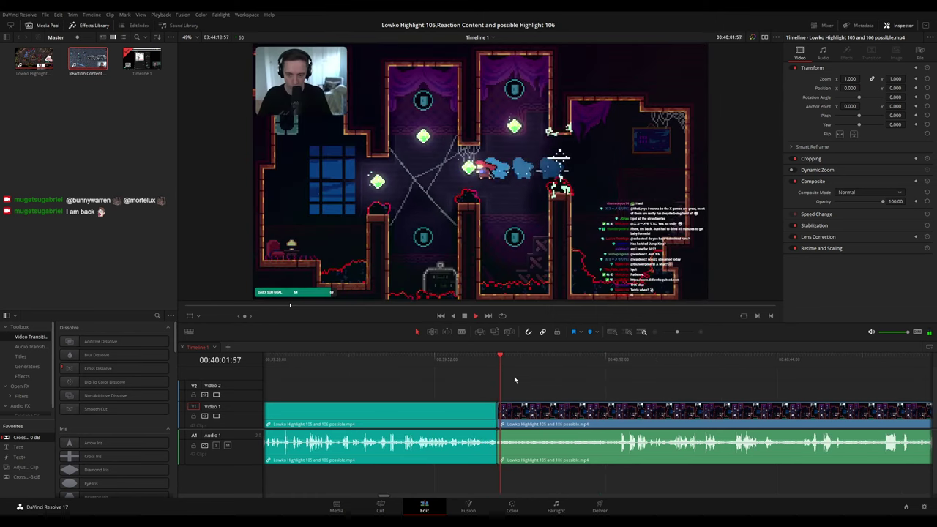
{"action": "scroll", "coordinate": [536, 387], "scroll_direction": "up", "scroll_amount": 4}
{"action": "left_click", "coordinate": [564, 358]}
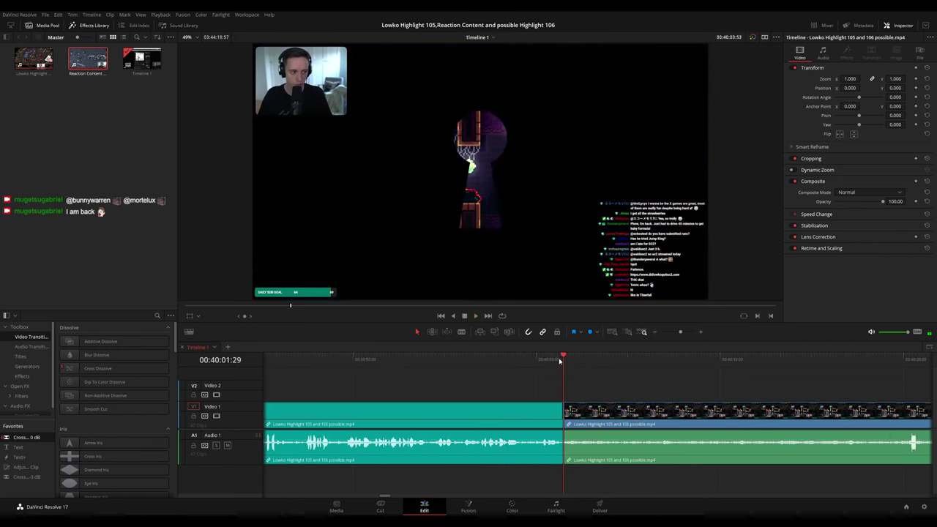
{"action": "left_click", "coordinate": [547, 358]}
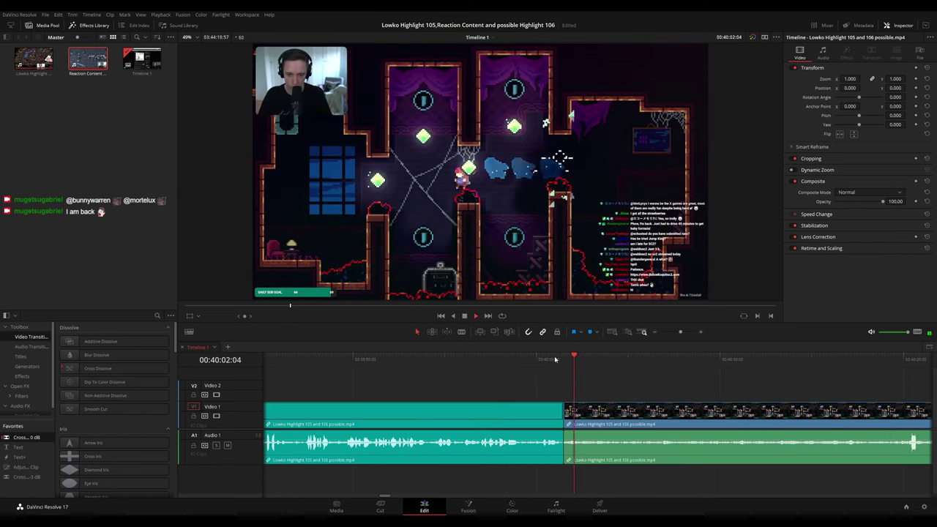
Examine the opening of the purple room scene after the teal clip, skipping its quiet stretch to the speech around 00:40:20.
{"action": "scroll", "coordinate": [636, 389], "scroll_direction": "right", "scroll_amount": 2}
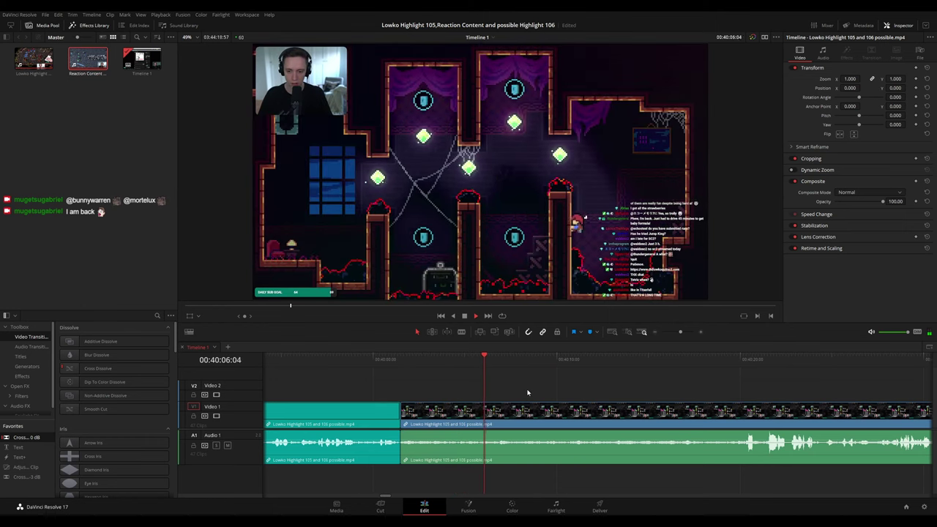
{"action": "key", "text": "space"}
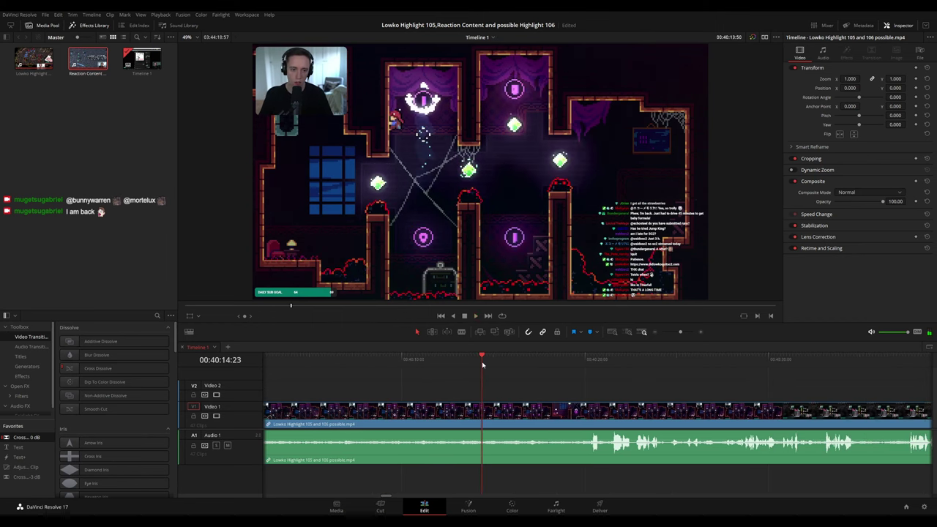
{"action": "left_click_drag", "start_coordinate": [482, 363], "coordinate": [586, 364]}
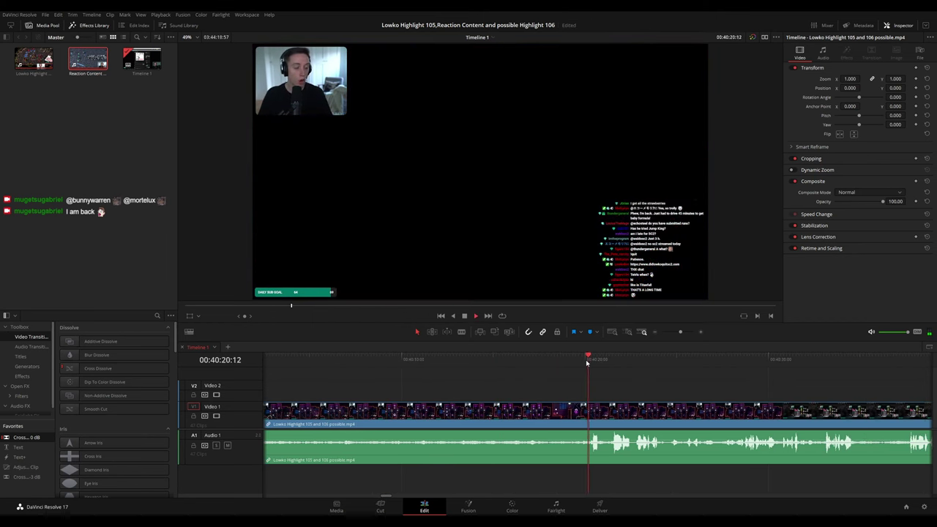
{"action": "left_click", "coordinate": [571, 361]}
{"action": "scroll", "coordinate": [609, 384], "scroll_direction": "down", "scroll_amount": 2}
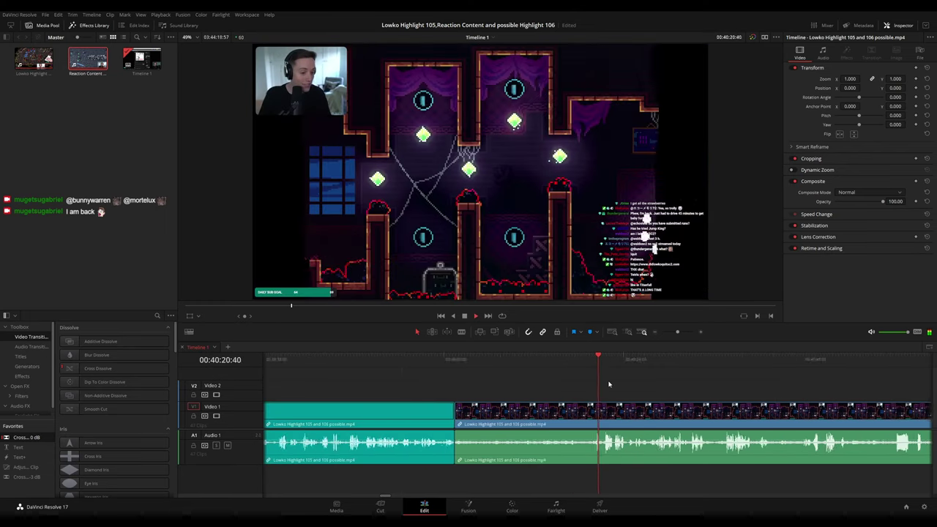
{"action": "scroll", "coordinate": [608, 384], "scroll_direction": "down", "scroll_amount": 5}
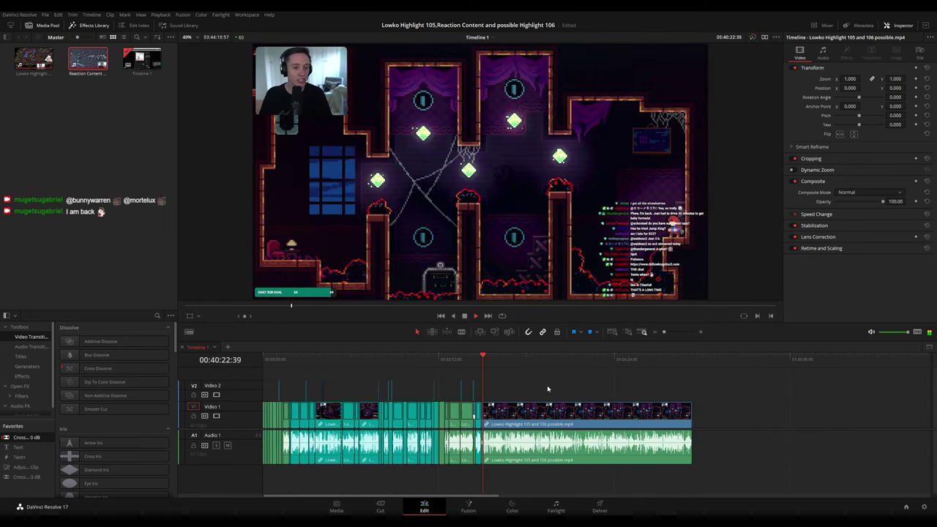
{"action": "scroll", "coordinate": [556, 387], "scroll_direction": "up", "scroll_amount": 4}
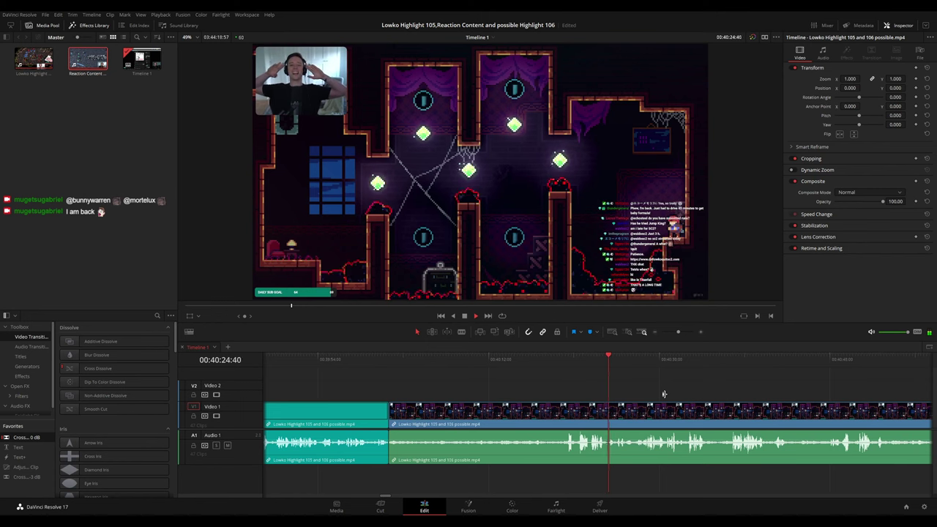
{"action": "scroll", "coordinate": [615, 391], "scroll_direction": "right", "scroll_amount": 3}
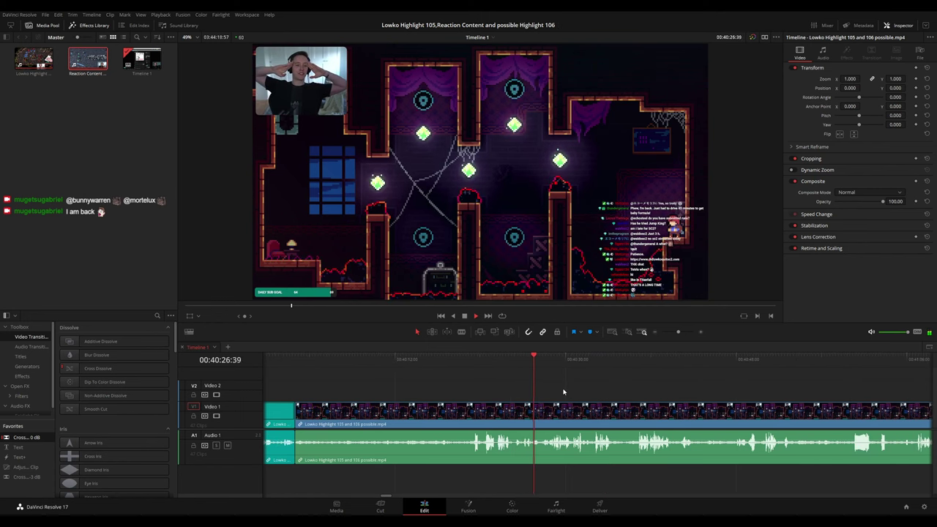
Play the purple room footage on to about 00:40:50, checking the streamer's reactions between game attempts.
{"action": "scroll", "coordinate": [566, 365], "scroll_direction": "down", "scroll_amount": 8}
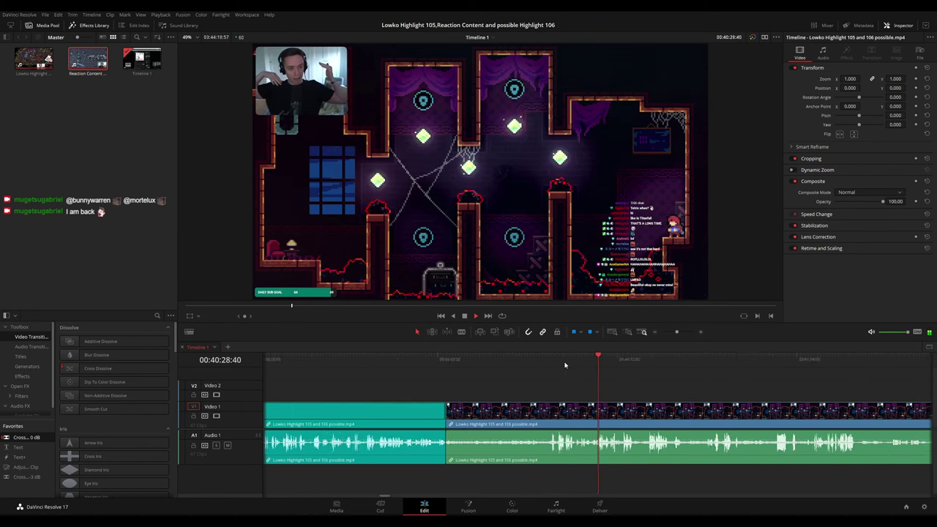
{"action": "scroll", "coordinate": [601, 387], "scroll_direction": "up", "scroll_amount": 6}
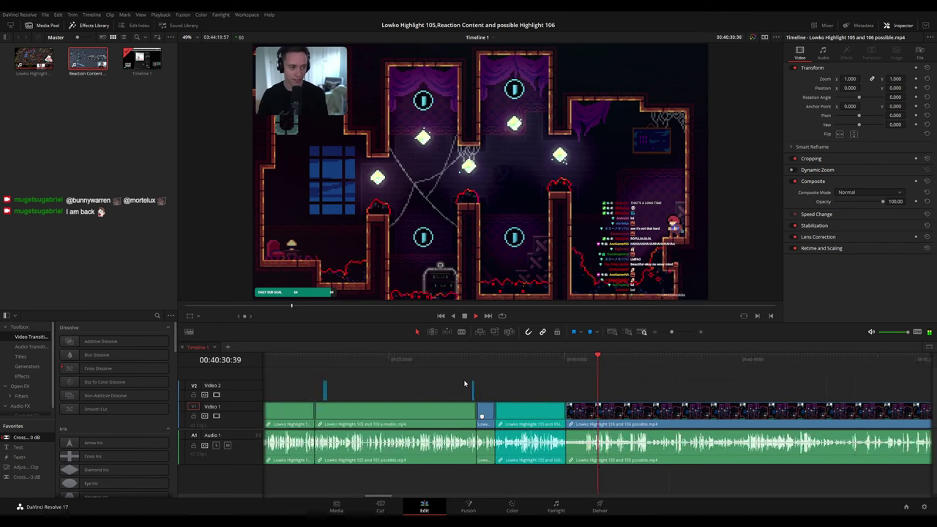
{"action": "scroll", "coordinate": [582, 389], "scroll_direction": "right", "scroll_amount": 3}
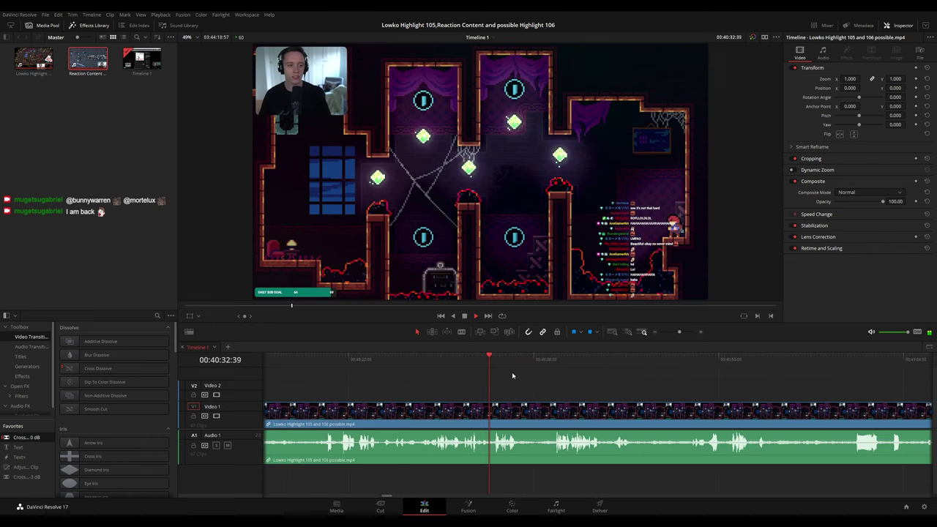
{"action": "scroll", "coordinate": [516, 379], "scroll_direction": "right", "scroll_amount": 2}
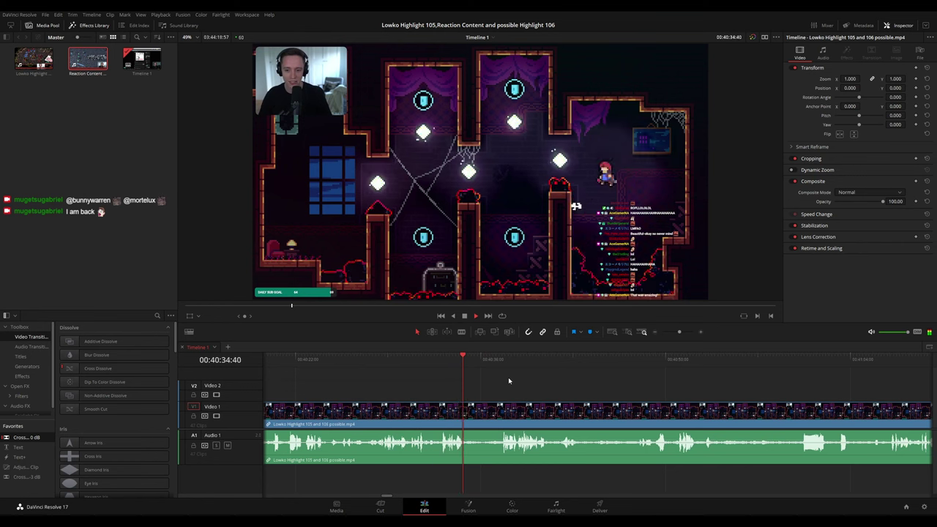
{"action": "scroll", "coordinate": [508, 376], "scroll_direction": "right", "scroll_amount": 1}
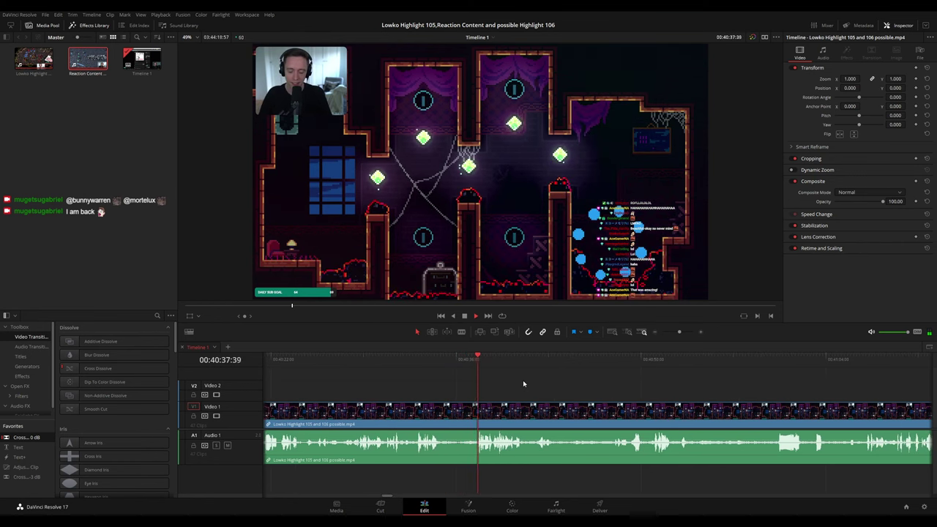
{"action": "scroll", "coordinate": [502, 381], "scroll_direction": "right", "scroll_amount": 1}
{"action": "scroll", "coordinate": [503, 382], "scroll_direction": "right", "scroll_amount": 1}
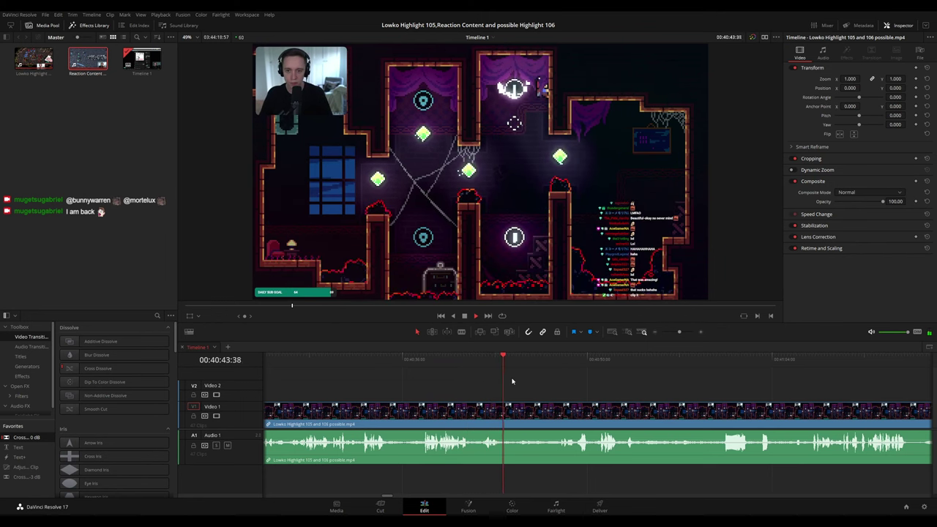
{"action": "scroll", "coordinate": [483, 377], "scroll_direction": "right", "scroll_amount": 3}
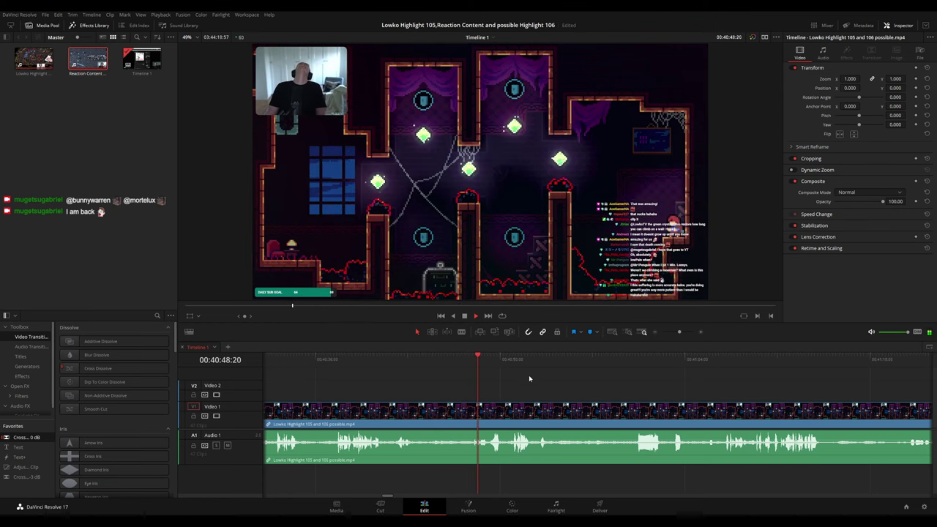
{"action": "scroll", "coordinate": [596, 381], "scroll_direction": "left", "scroll_amount": 3}
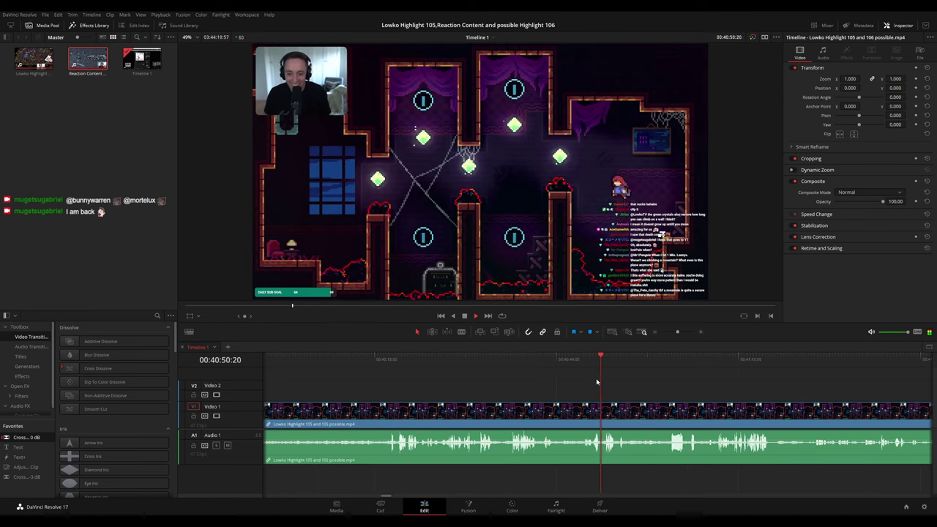
Skim the footage from about 00:40:52 to 00:41:05, sampling the loud audio peak and the game's move into the next room.
{"action": "scroll", "coordinate": [651, 389], "scroll_direction": "up", "scroll_amount": 3}
{"action": "left_click_drag", "start_coordinate": [665, 388], "coordinate": [433, 368]}
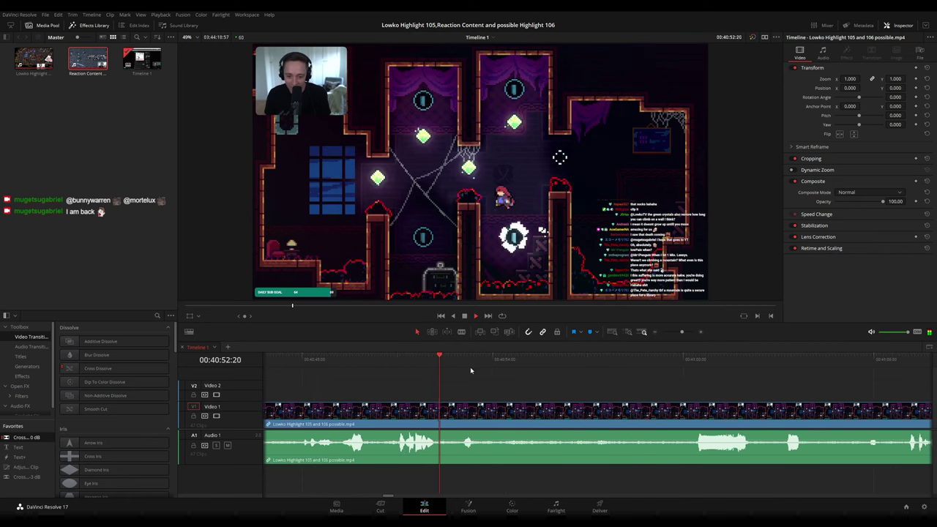
{"action": "left_click", "coordinate": [612, 360]}
{"action": "left_click", "coordinate": [664, 361]}
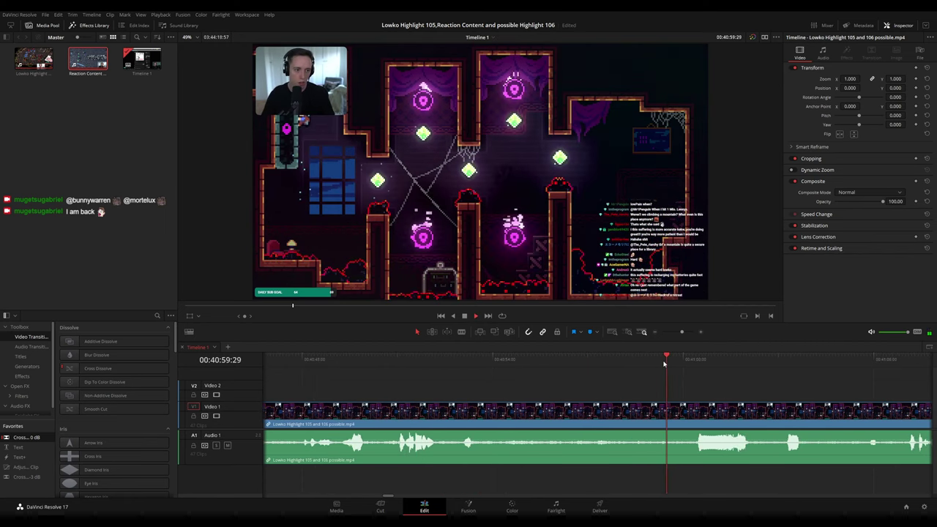
{"action": "scroll", "coordinate": [732, 384], "scroll_direction": "right", "scroll_amount": 3}
{"action": "left_click", "coordinate": [590, 361]}
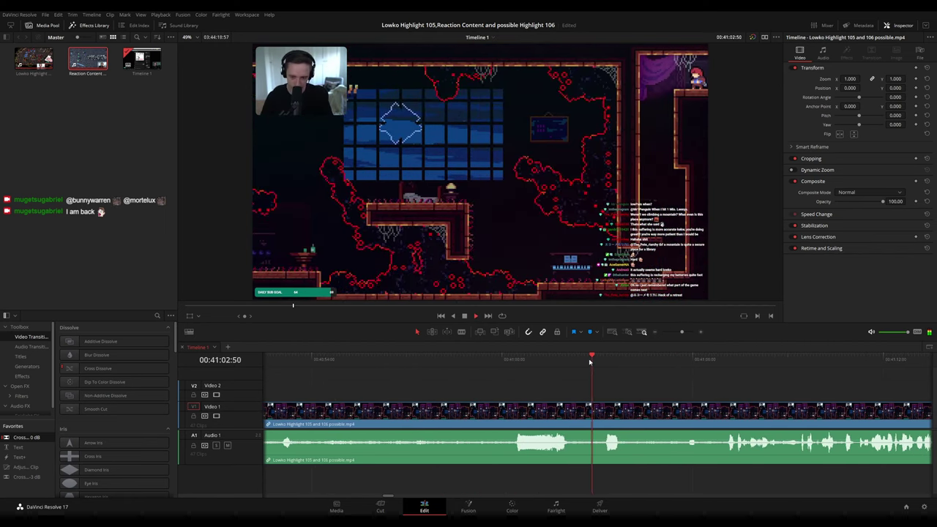
{"action": "scroll", "coordinate": [651, 386], "scroll_direction": "down", "scroll_amount": 3}
{"action": "left_click", "coordinate": [613, 361]}
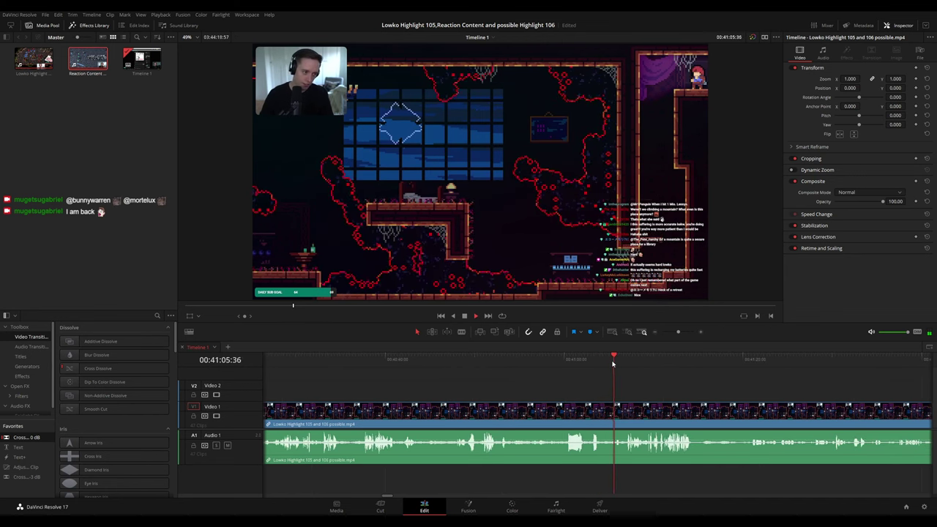
Follow the window room scene up to the point where the stream switches to StarCraft gameplay.
{"action": "scroll", "coordinate": [542, 369], "scroll_direction": "right", "scroll_amount": 2}
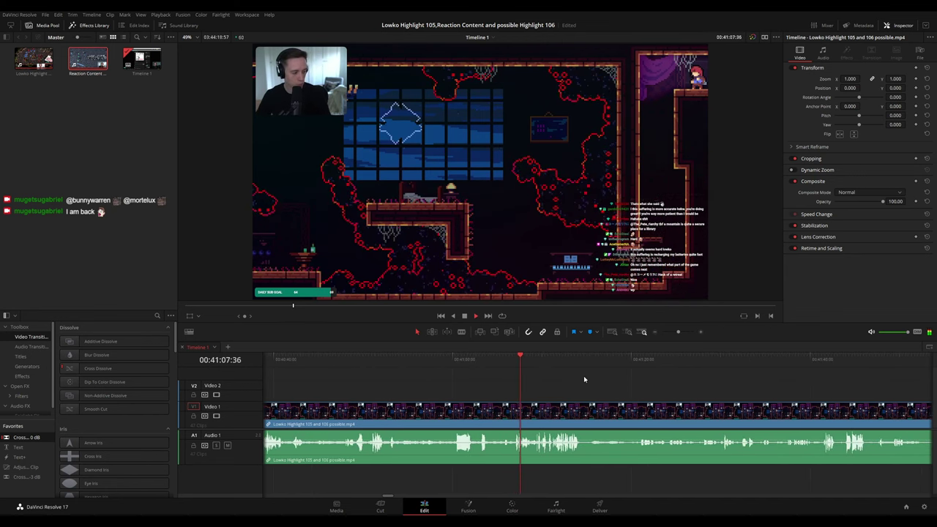
{"action": "scroll", "coordinate": [583, 376], "scroll_direction": "down", "scroll_amount": 4}
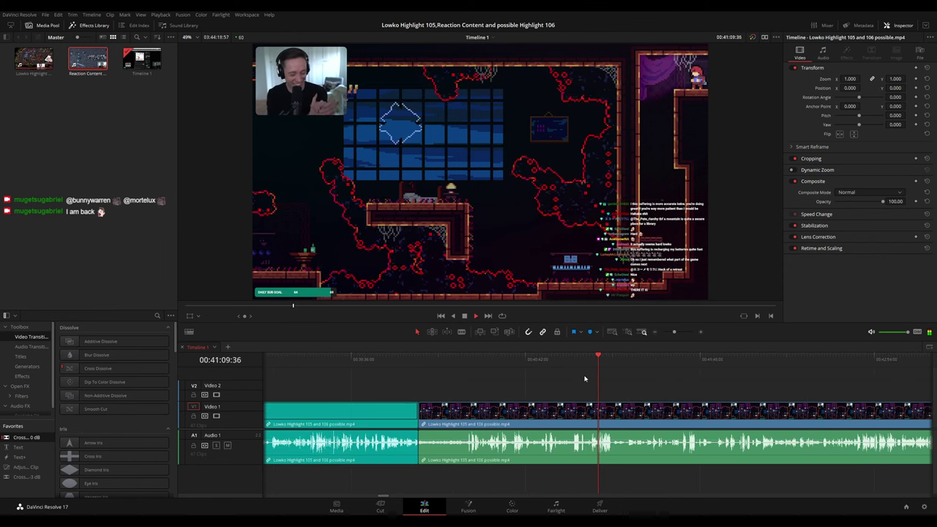
{"action": "scroll", "coordinate": [587, 374], "scroll_direction": "up", "scroll_amount": 3}
{"action": "scroll", "coordinate": [607, 380], "scroll_direction": "down", "scroll_amount": 3}
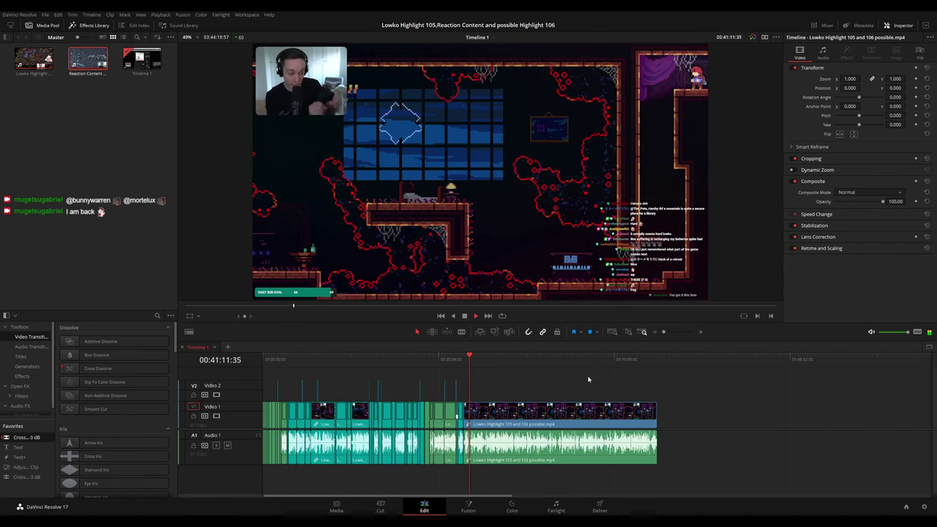
{"action": "scroll", "coordinate": [630, 388], "scroll_direction": "up", "scroll_amount": 5}
{"action": "scroll", "coordinate": [645, 387], "scroll_direction": "up", "scroll_amount": 2}
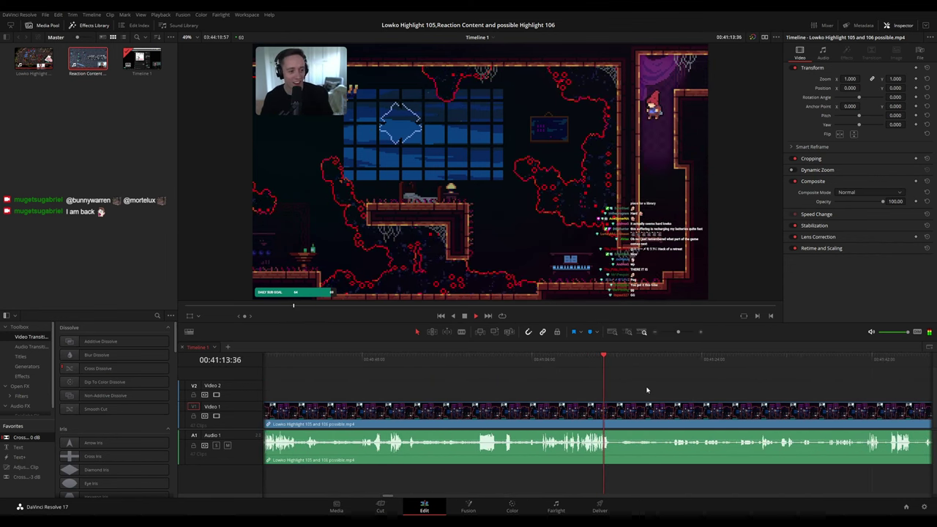
{"action": "scroll", "coordinate": [644, 384], "scroll_direction": "up", "scroll_amount": 1}
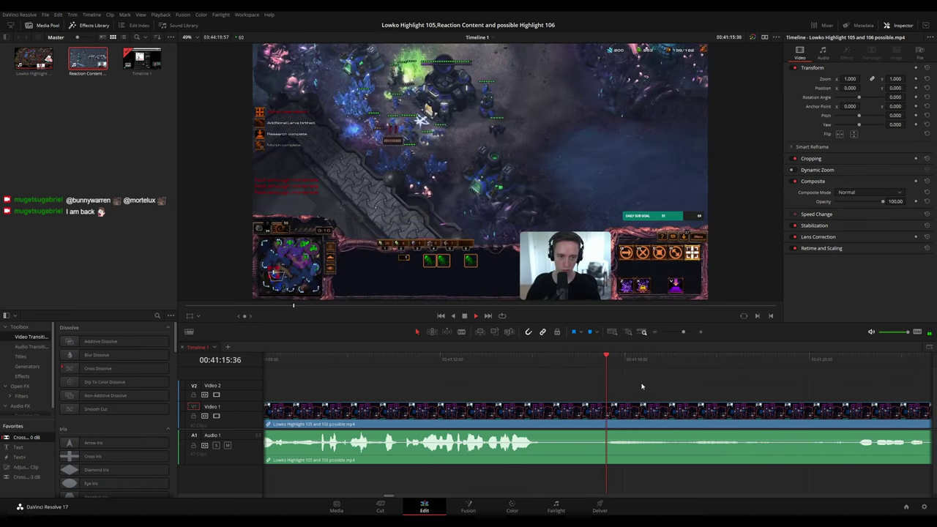
Split the footage at 00:41:14:23, near the switch to StarCraft, and at 00:41:14:54, and ripple-delete the piece between the cuts.
{"action": "left_click", "coordinate": [544, 359]}
{"action": "mouse_move", "coordinate": [543, 359]}
{"action": "left_mouse_down"}
{"action": "mouse_move", "coordinate": [558, 359]}
{"action": "mouse_move", "coordinate": [550, 358]}
{"action": "left_mouse_up"}
{"action": "left_click", "coordinate": [556, 405]}
{"action": "left_click", "coordinate": [572, 404]}
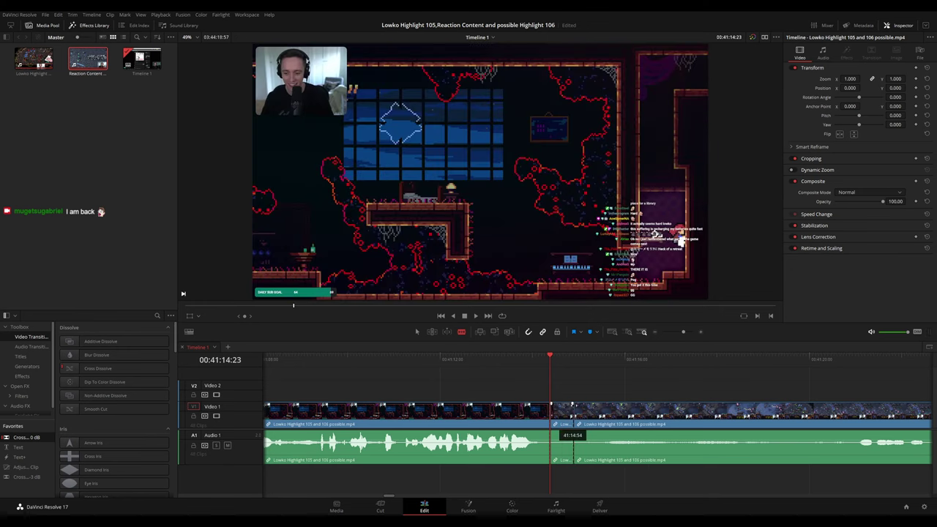
{"action": "key", "text": "Delete"}
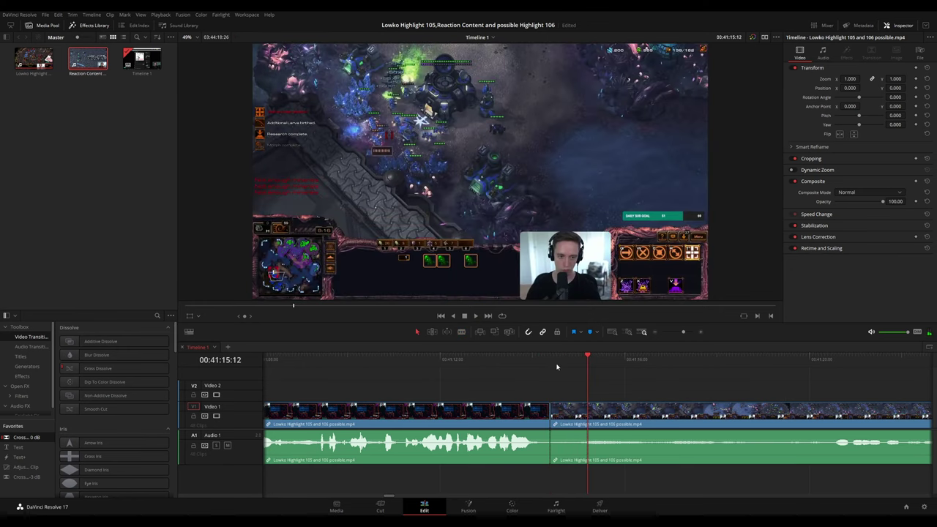
Restore the deleted piece, split at 00:41:14:36 instead, and ripple-delete only the short piece from 00:41:14:23 to that cut.
{"action": "left_click_drag", "start_coordinate": [552, 363], "coordinate": [561, 362]}
{"action": "left_click", "coordinate": [560, 408]}
{"action": "key", "text": "a"}
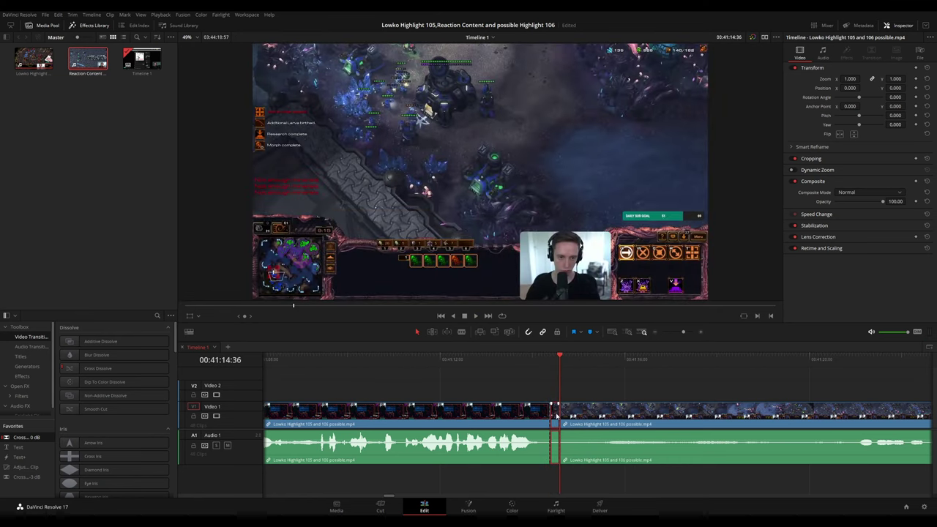
{"action": "key", "text": "Delete"}
Play across the cut into the StarCraft gameplay and color the preceding clip teal.
{"action": "key", "text": "space"}
{"action": "left_click", "coordinate": [523, 359]}
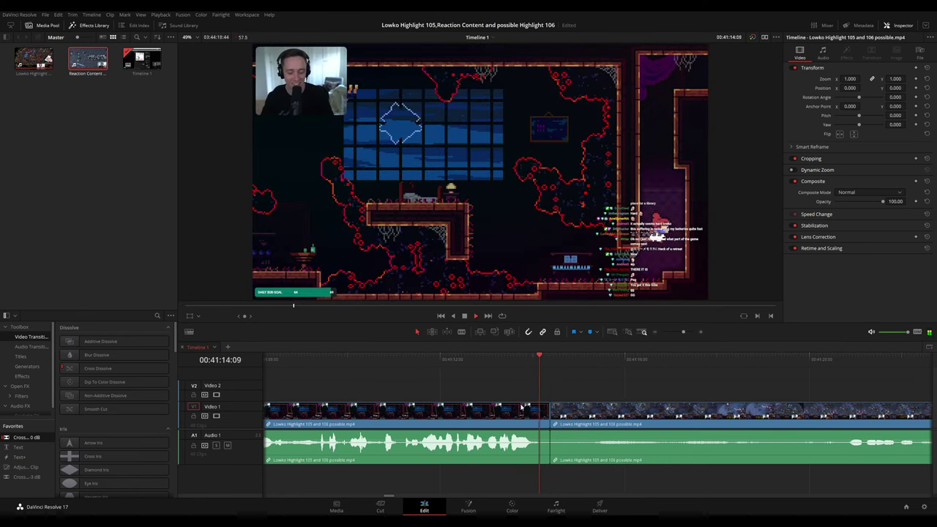
{"action": "left_click", "coordinate": [522, 408]}
{"action": "left_click", "coordinate": [679, 386]}
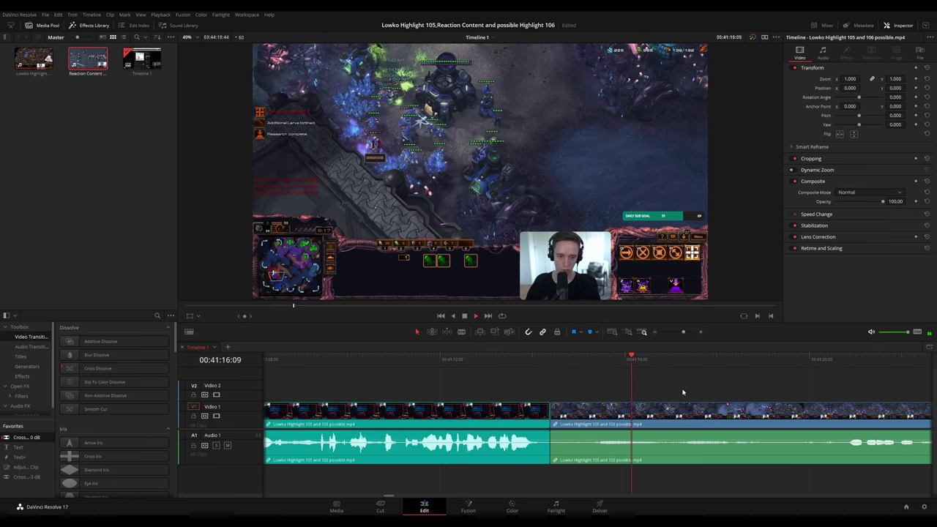
Move the remaining StarCraft footage clip further along Video 1, leaving a large gap after the teal clips.
{"action": "scroll", "coordinate": [679, 386], "scroll_direction": "down", "scroll_amount": 5}
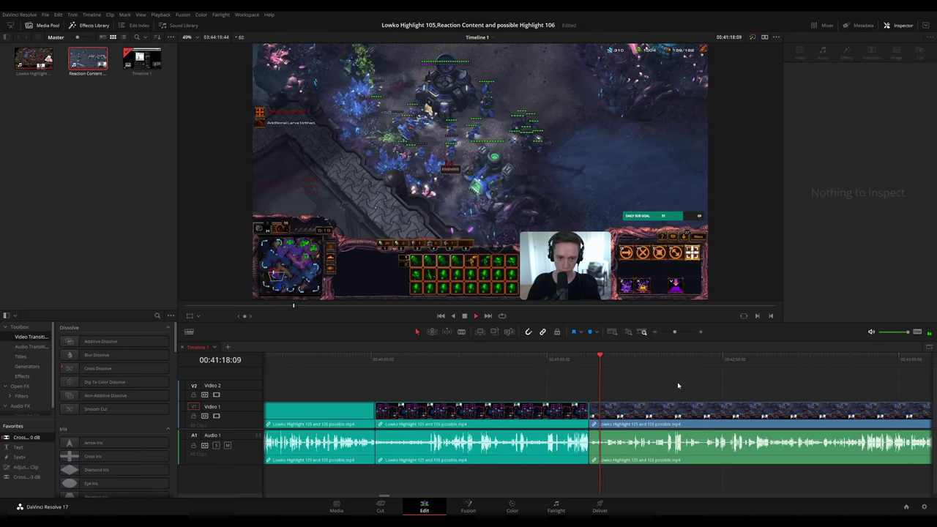
{"action": "scroll", "coordinate": [679, 386], "scroll_direction": "down", "scroll_amount": 8}
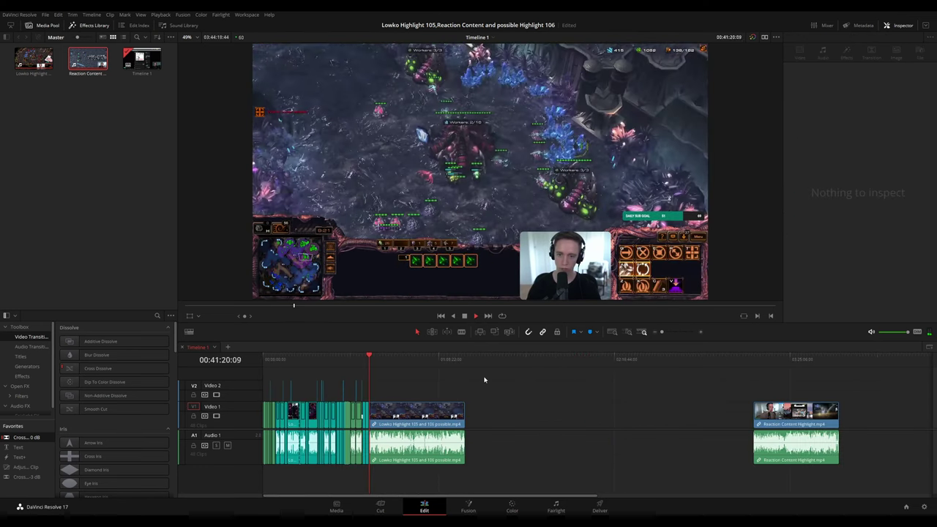
{"action": "scroll", "coordinate": [587, 387], "scroll_direction": "up", "scroll_amount": 8}
{"action": "scroll", "coordinate": [678, 385], "scroll_direction": "down", "scroll_amount": 3}
{"action": "scroll", "coordinate": [678, 385], "scroll_direction": "down", "scroll_amount": 7}
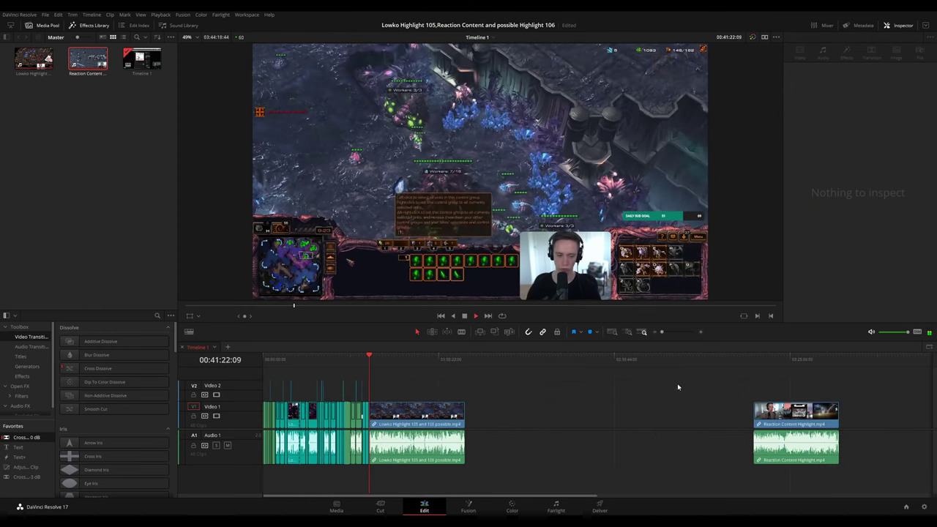
{"action": "left_click", "coordinate": [424, 413]}
{"action": "left_click_drag", "start_coordinate": [424, 413], "coordinate": [492, 413]}
Place the playhead at 01:00:00:00 in the gap before the moved clip.
{"action": "left_click", "coordinate": [388, 372]}
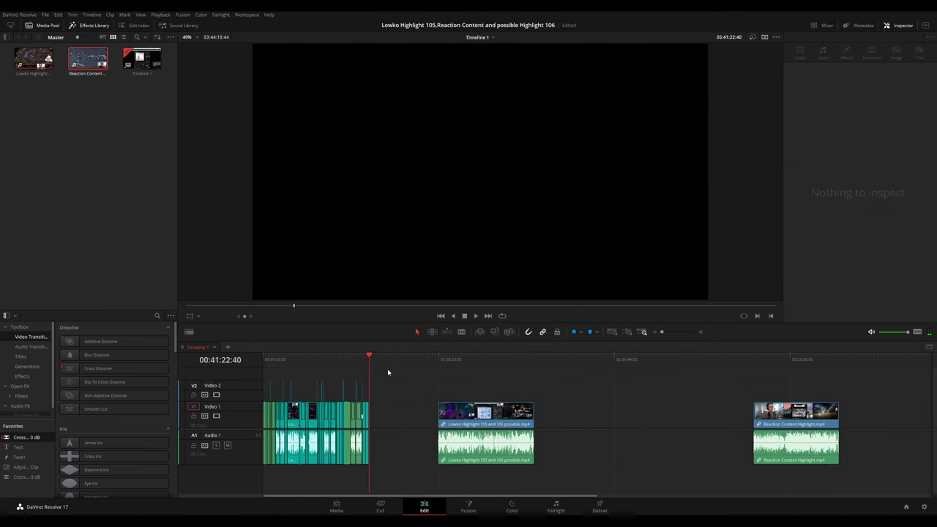
{"action": "left_click_drag", "start_coordinate": [431, 364], "coordinate": [421, 363]}
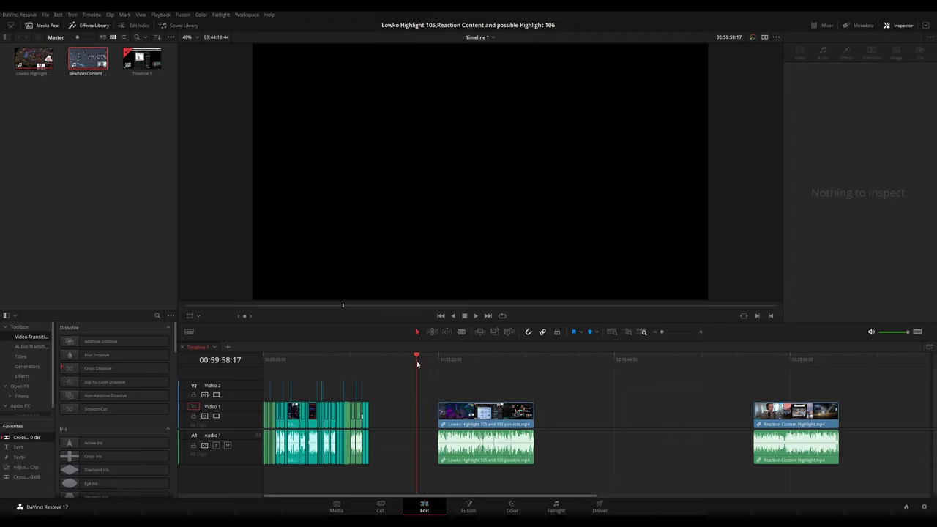
{"action": "scroll", "coordinate": [500, 393], "scroll_direction": "up", "scroll_amount": 5}
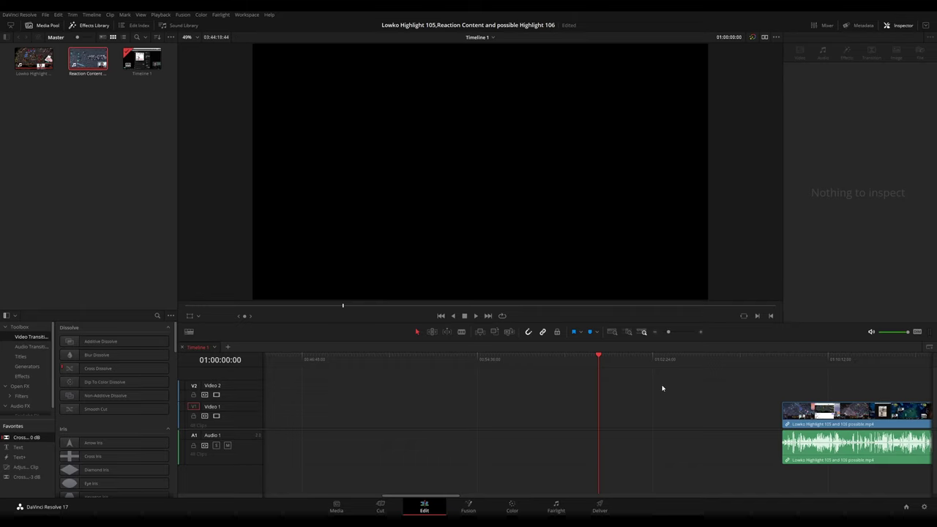
Move the remaining StarCraft clip on Video 1 so that it starts at 01:00:00:00.
{"action": "left_click_drag", "start_coordinate": [831, 411], "coordinate": [648, 395]}
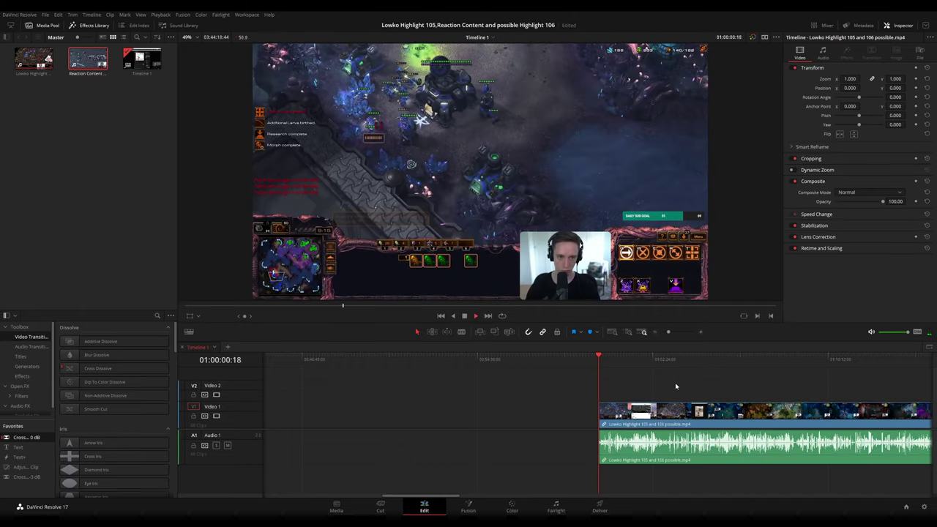
{"action": "key", "text": "shift+z"}
{"action": "key", "text": "shift+z"}
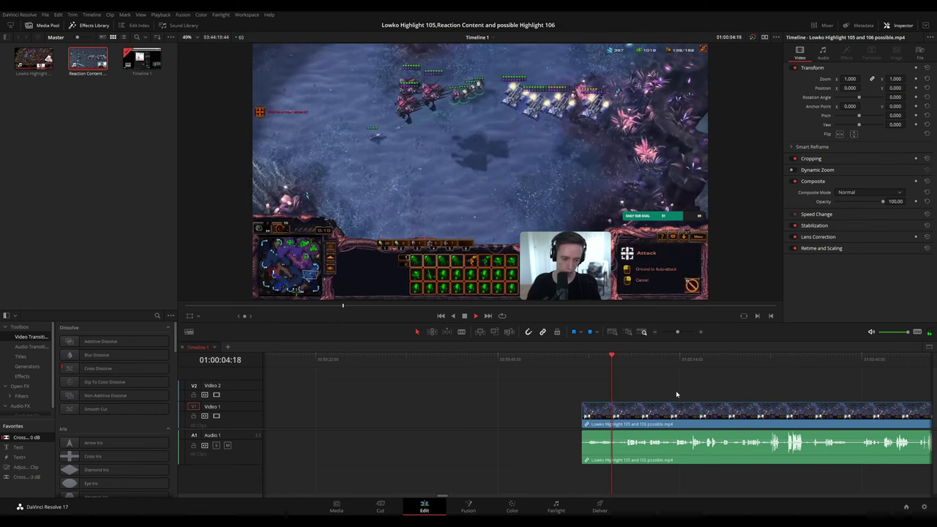
Play through the opening StarCraft gameplay to about 01:00:28, looking for a moment worth a zoom-in.
{"action": "scroll", "coordinate": [679, 395], "scroll_direction": "up", "scroll_amount": 1}
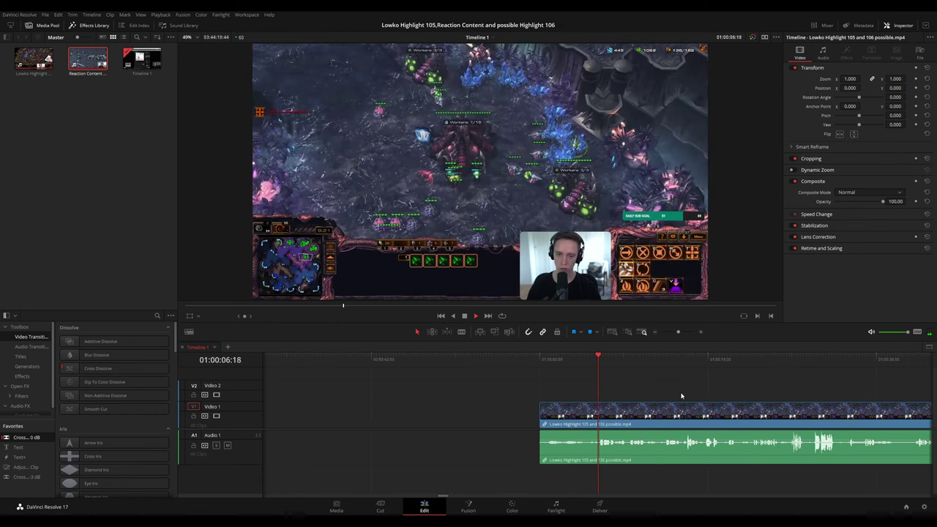
{"action": "left_click_drag", "start_coordinate": [685, 395], "coordinate": [463, 385]}
{"action": "scroll", "coordinate": [447, 384], "scroll_direction": "right", "scroll_amount": 3}
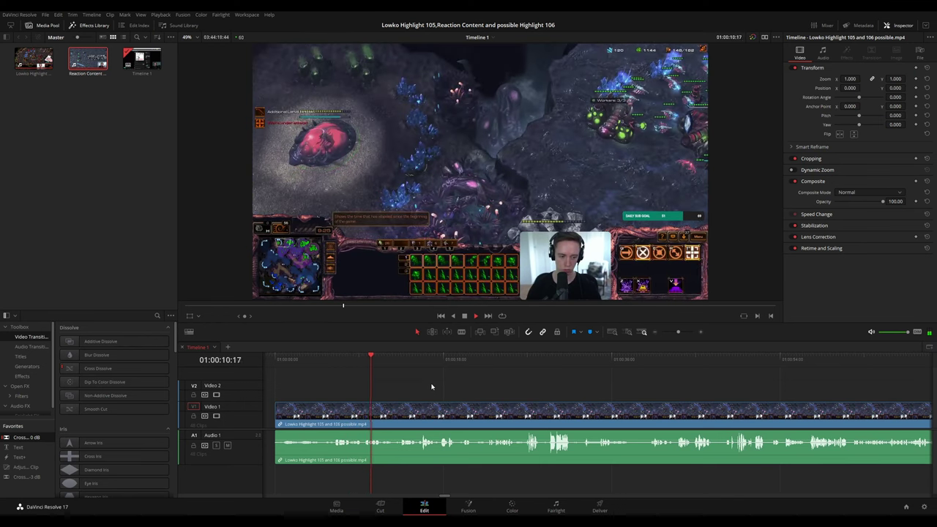
{"action": "scroll", "coordinate": [445, 389], "scroll_direction": "up", "scroll_amount": 1}
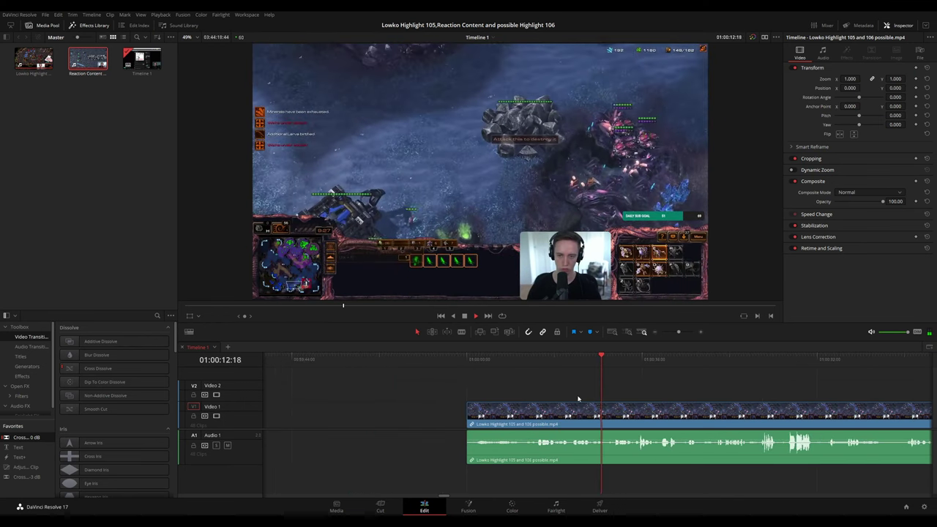
{"action": "left_click_drag", "start_coordinate": [621, 396], "coordinate": [454, 379]}
{"action": "key", "text": "space"}
{"action": "scroll", "coordinate": [476, 376], "scroll_direction": "right", "scroll_amount": 2}
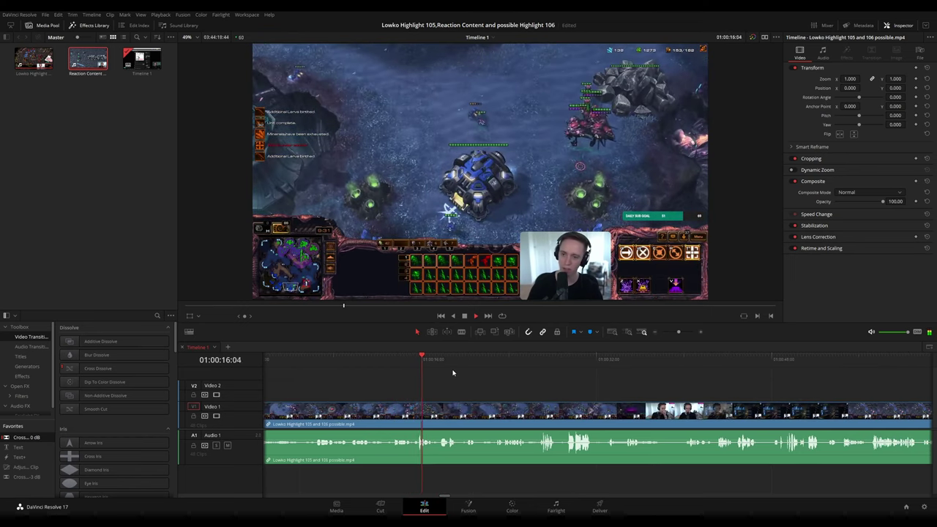
{"action": "scroll", "coordinate": [468, 378], "scroll_direction": "right", "scroll_amount": 1}
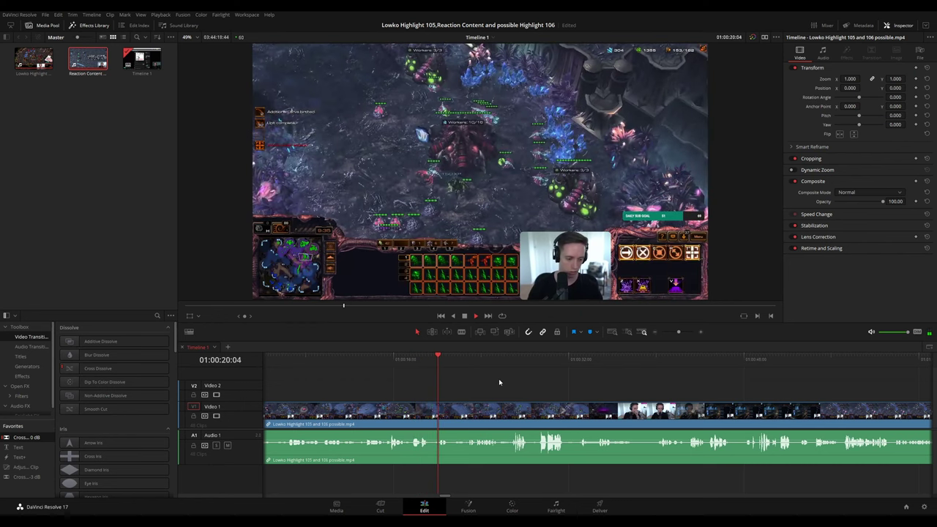
{"action": "scroll", "coordinate": [471, 379], "scroll_direction": "right", "scroll_amount": 1}
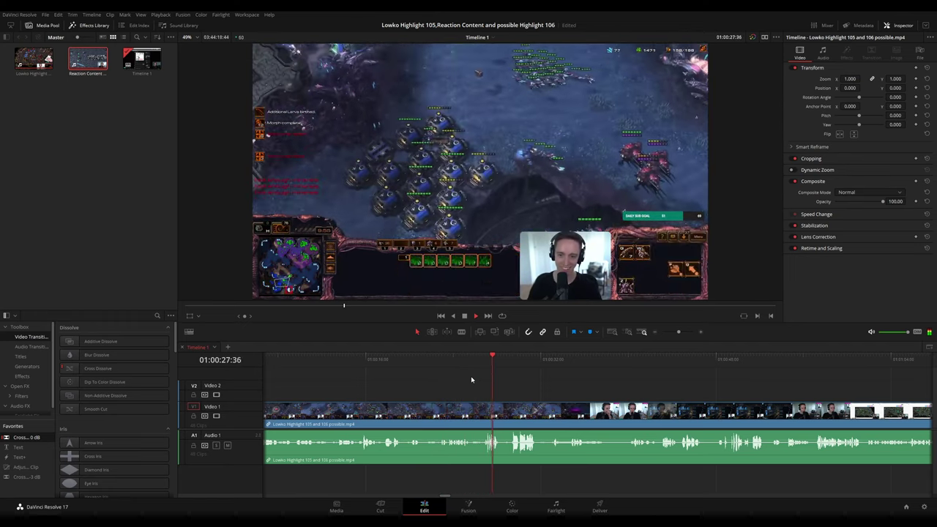
Add an adjustment clip on Video 2 at 01:00:28:13 and trim it to a little over one second.
{"action": "scroll", "coordinate": [571, 391], "scroll_direction": "up", "scroll_amount": 2}
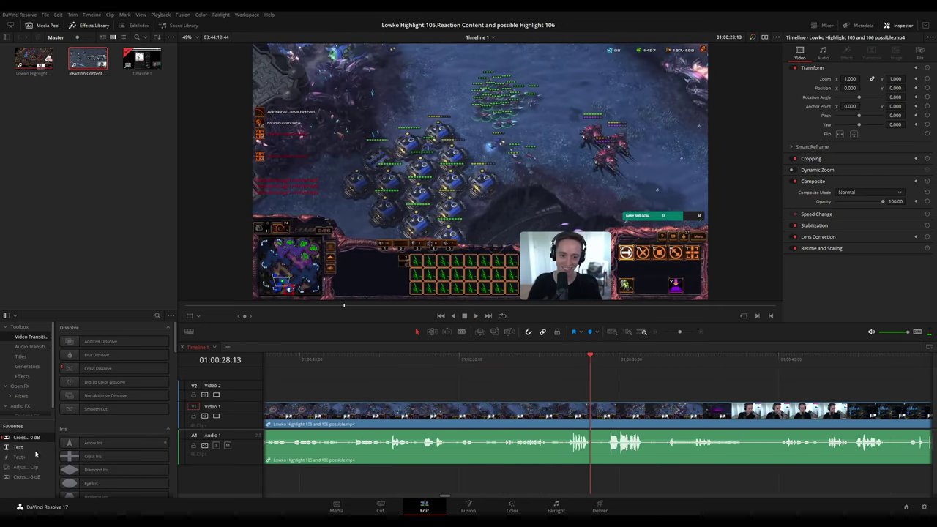
{"action": "left_click_drag", "start_coordinate": [34, 473], "coordinate": [581, 387]}
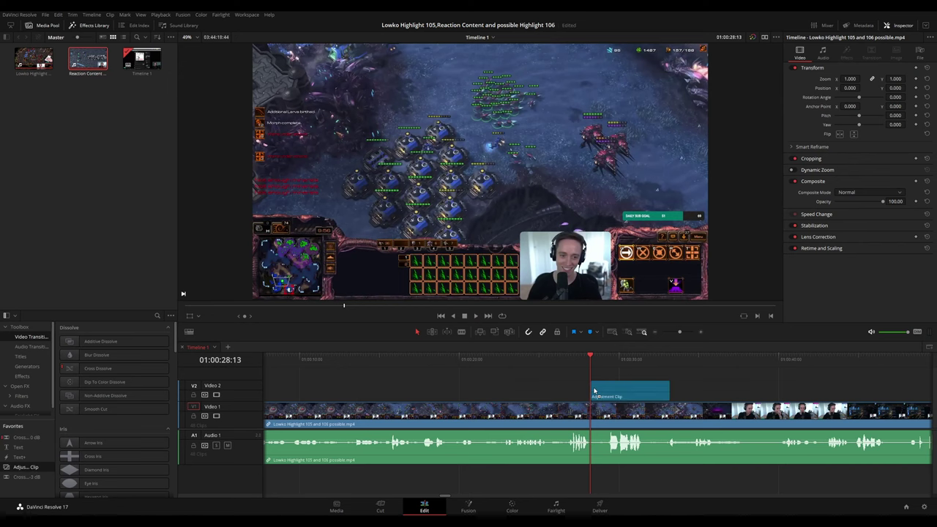
{"action": "left_click_drag", "start_coordinate": [668, 389], "coordinate": [610, 391]}
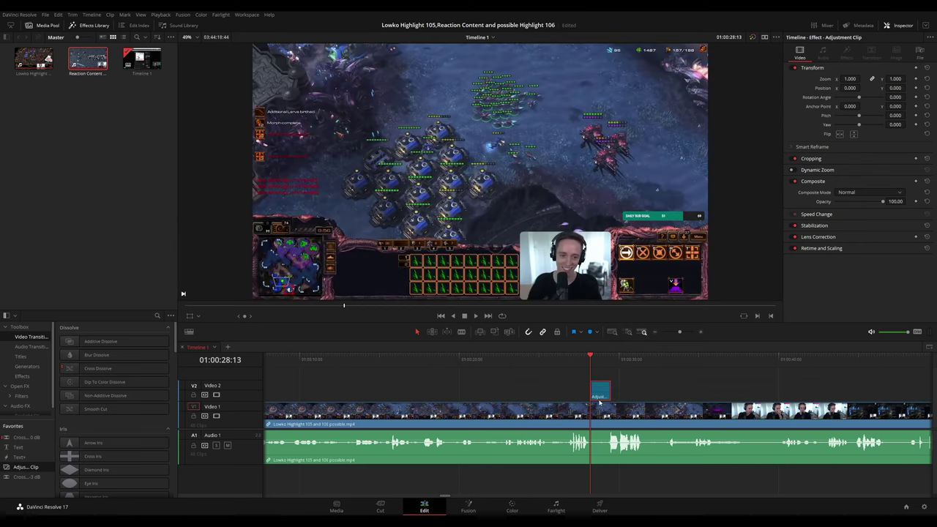
Frame the building cluster by setting the adjustment clip's zoom to 1.510 and position to X -308, Y -352.
{"action": "left_click_drag", "start_coordinate": [841, 78], "coordinate": [907, 88]}
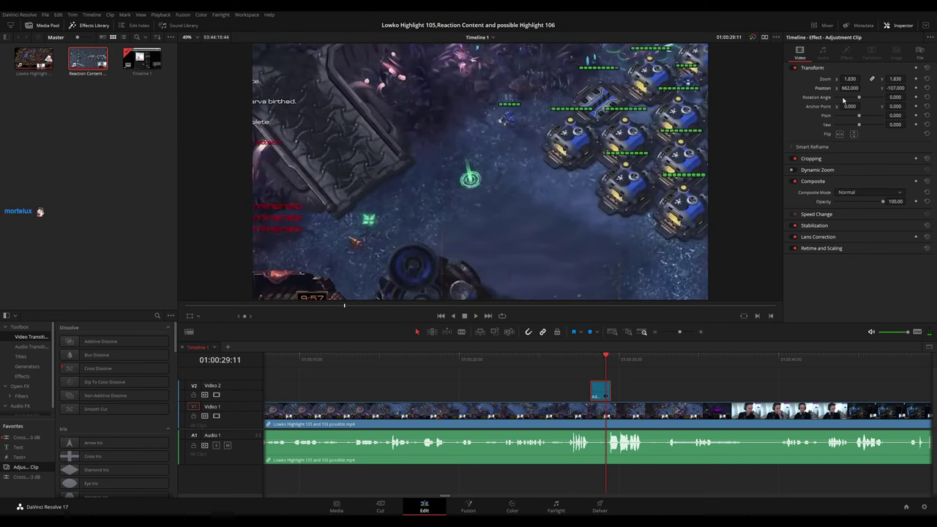
{"action": "left_click_drag", "start_coordinate": [850, 88], "coordinate": [822, 88]}
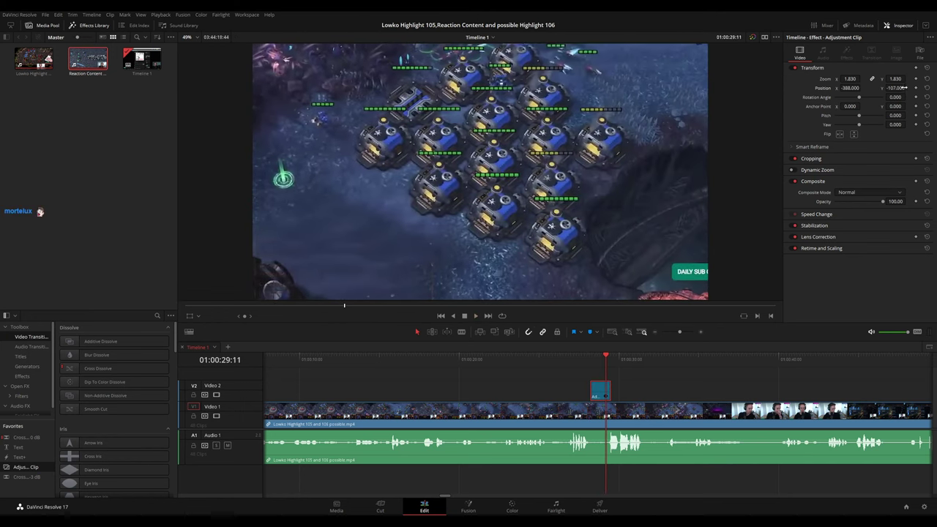
{"action": "mouse_move", "coordinate": [904, 87]}
{"action": "left_mouse_down"}
{"action": "mouse_move", "coordinate": [848, 78]}
{"action": "mouse_move", "coordinate": [896, 87]}
{"action": "mouse_move", "coordinate": [864, 89]}
{"action": "mouse_move", "coordinate": [908, 88]}
{"action": "left_mouse_up"}
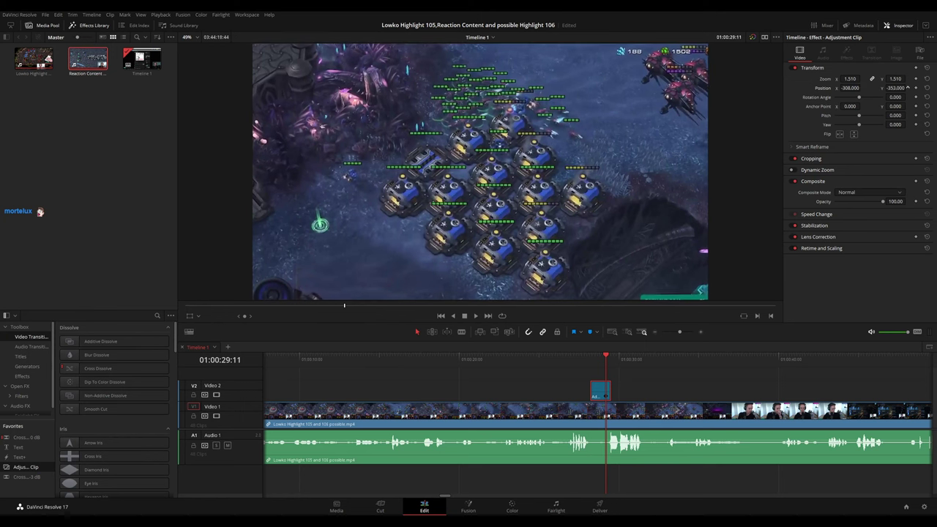
Replay the zoomed moment and refine the adjustment clip to zoom 1.550 with Y position -377.
{"action": "left_click", "coordinate": [590, 356]}
{"action": "key", "text": "space"}
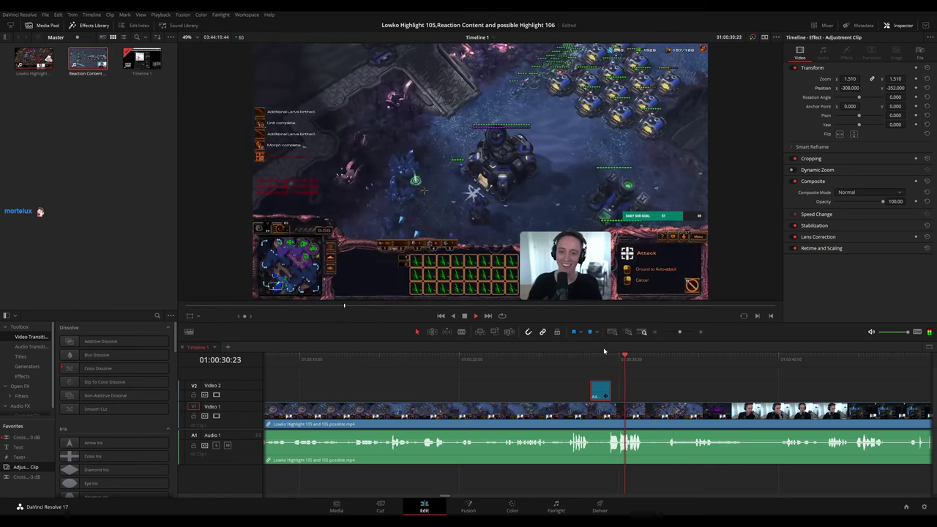
{"action": "left_click", "coordinate": [592, 359]}
{"action": "key", "text": "space"}
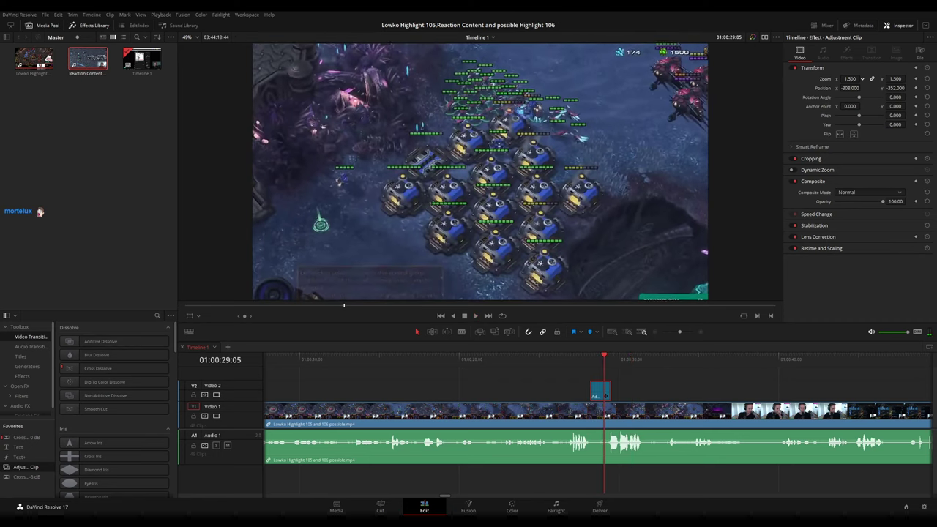
{"action": "mouse_move", "coordinate": [862, 79]}
{"action": "left_mouse_down"}
{"action": "mouse_move", "coordinate": [875, 87]}
{"action": "mouse_move", "coordinate": [870, 80]}
{"action": "left_mouse_up"}
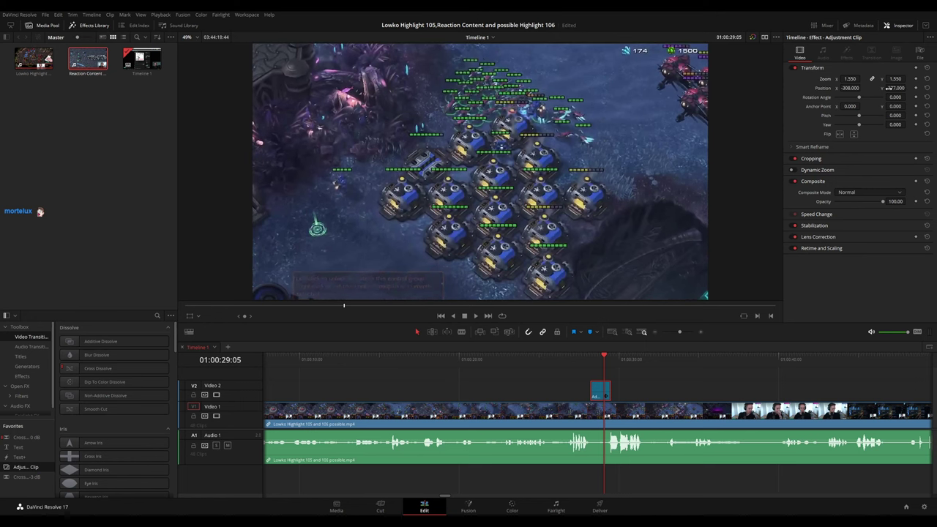
{"action": "key", "text": "space"}
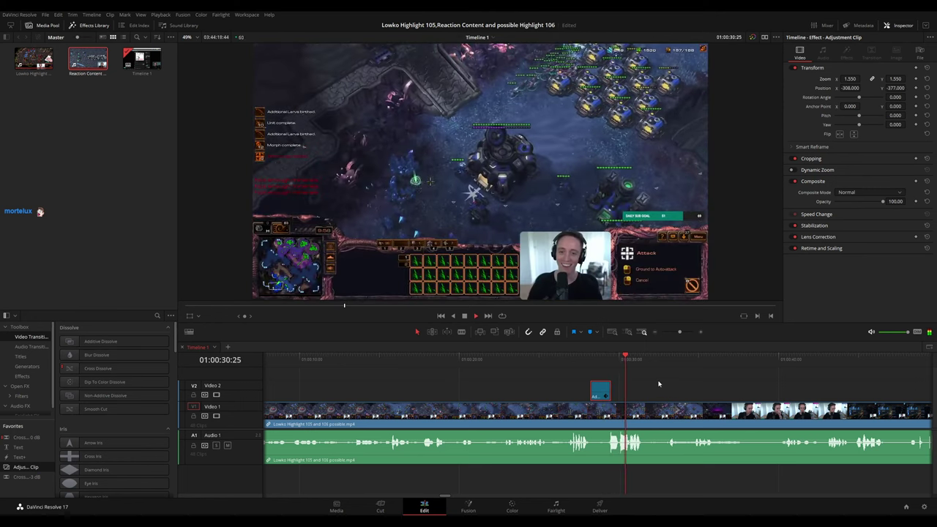
Play on past the adjustment clip to the victory screen and save the project.
{"action": "left_click", "coordinate": [666, 385]}
{"action": "key", "text": "space"}
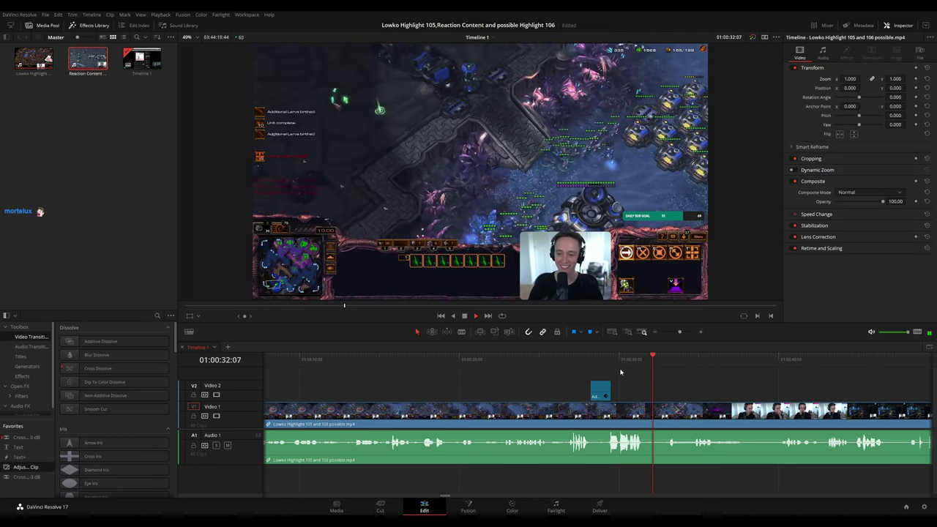
{"action": "left_click_drag", "start_coordinate": [712, 382], "coordinate": [541, 389]}
{"action": "key", "text": "ctrl+s"}
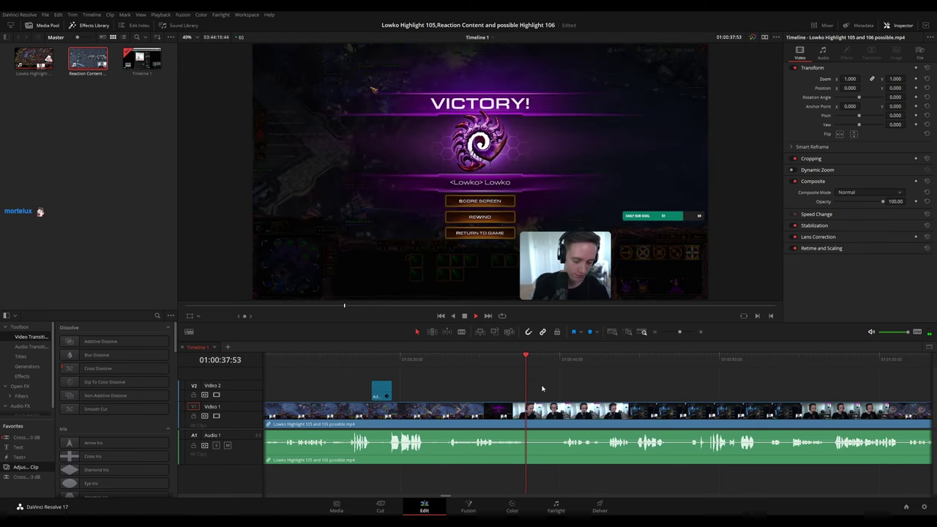
Split the footage at 01:00:38:19 and again just before speech resumes, and ripple-delete the silent piece between the cuts.
{"action": "key", "text": "b"}
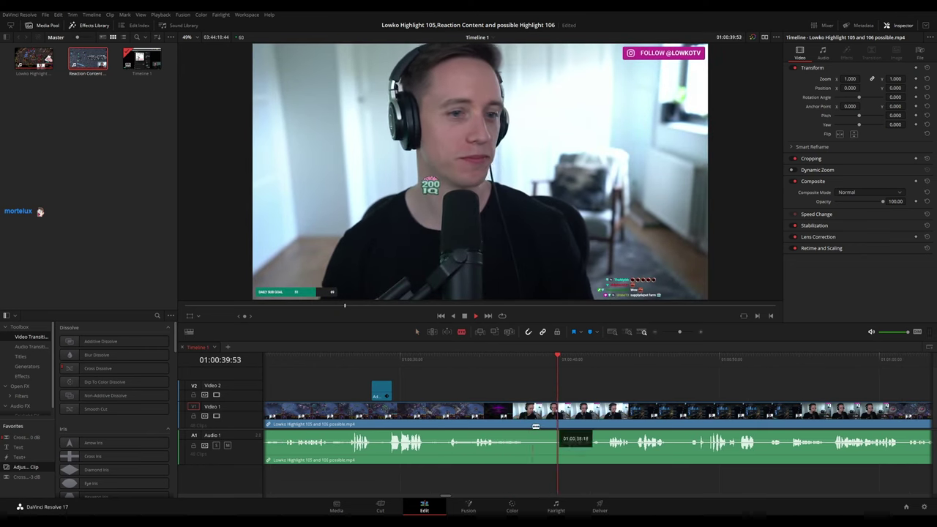
{"action": "left_click", "coordinate": [524, 360]}
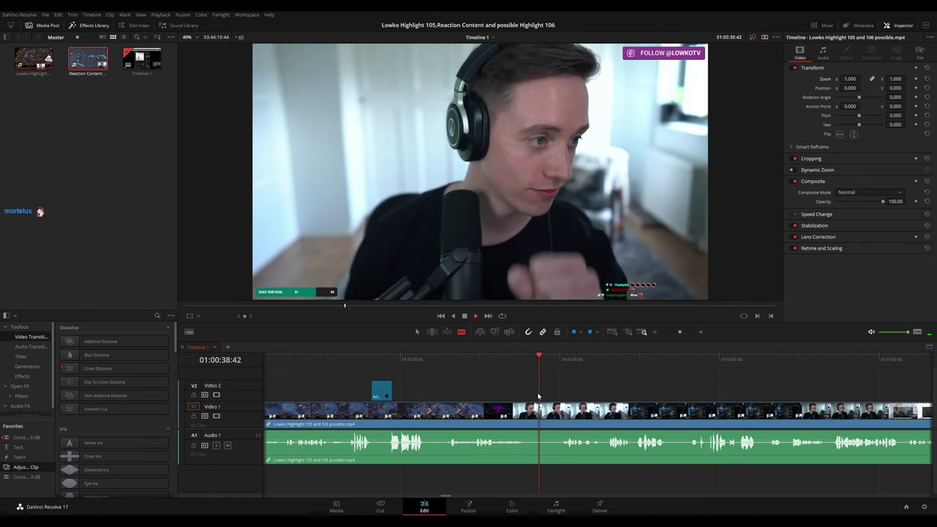
{"action": "left_click", "coordinate": [533, 364]}
{"action": "left_click", "coordinate": [533, 435]}
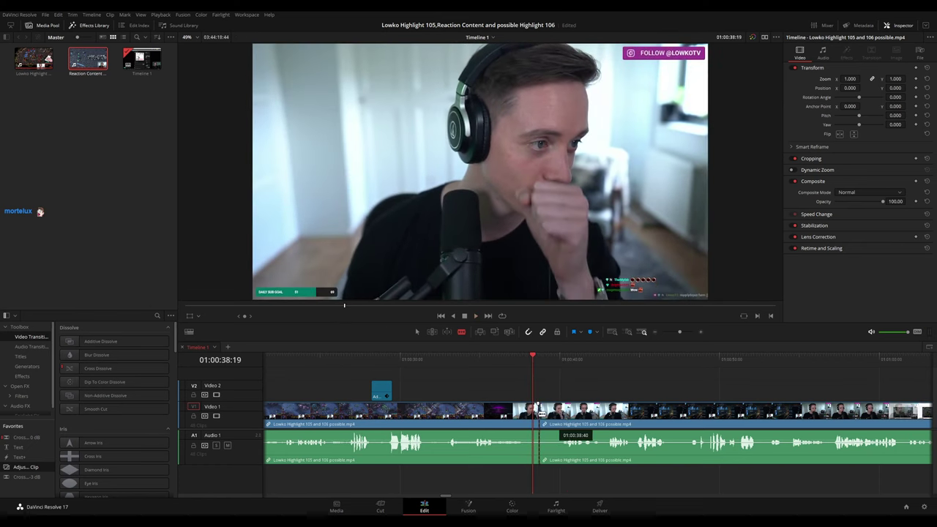
{"action": "left_click", "coordinate": [558, 435]}
{"action": "key", "text": "a"}
{"action": "left_click", "coordinate": [549, 414]}
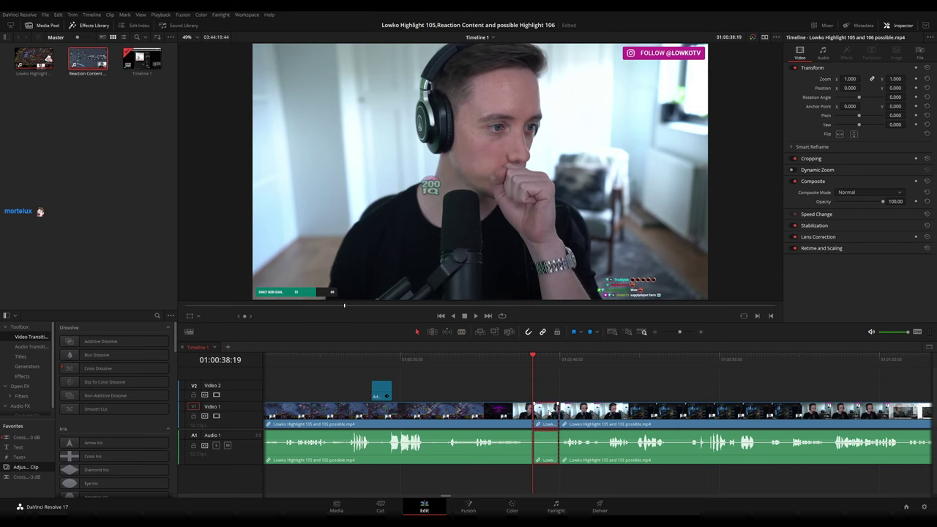
{"action": "key", "text": "Delete"}
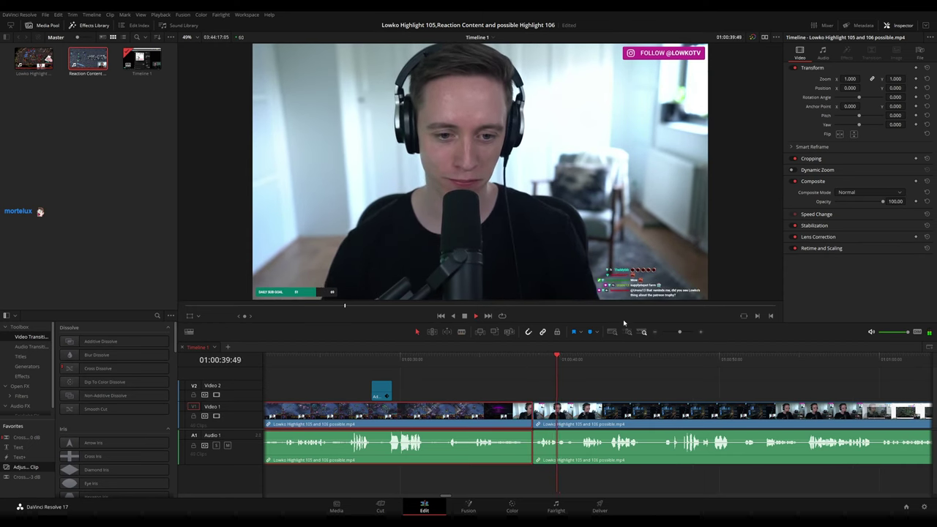
Color the clip before the cut blue and play on into the 1v1 menu footage.
{"action": "key", "text": "F1"}
{"action": "left_click", "coordinate": [651, 399]}
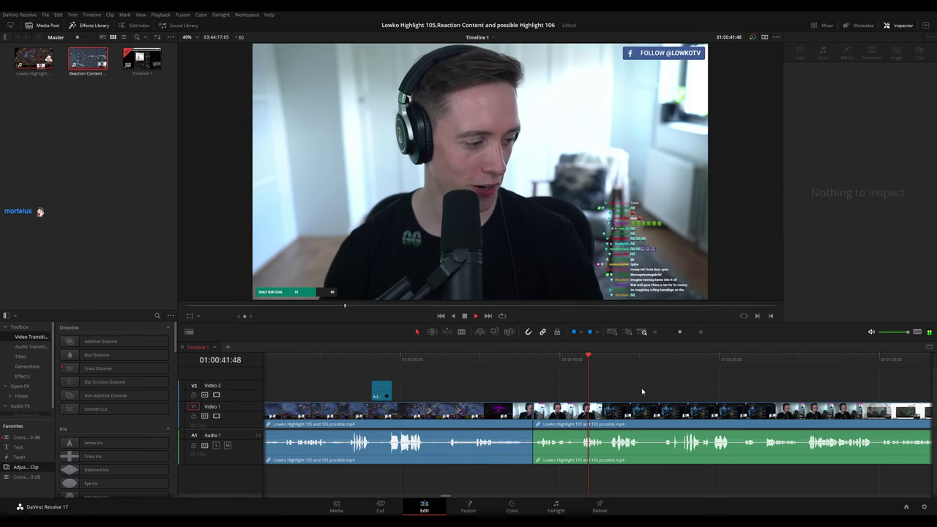
{"action": "left_click_drag", "start_coordinate": [672, 392], "coordinate": [560, 383]}
{"action": "key", "text": "space"}
{"action": "key", "text": "space"}
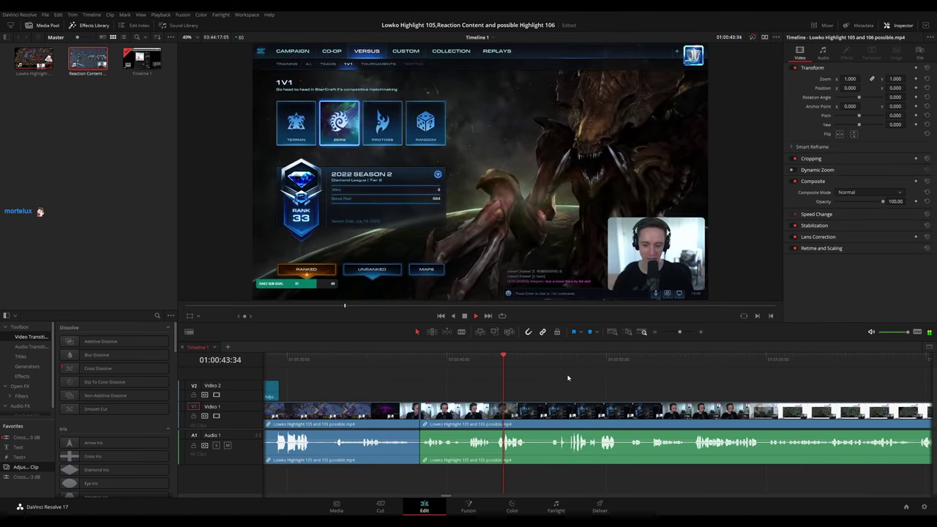
Add an adjustment clip on Video 2 at 01:00:43:10 and trim it to about two seconds.
{"action": "scroll", "coordinate": [549, 399], "scroll_direction": "up", "scroll_amount": 3}
{"action": "left_click", "coordinate": [548, 359]}
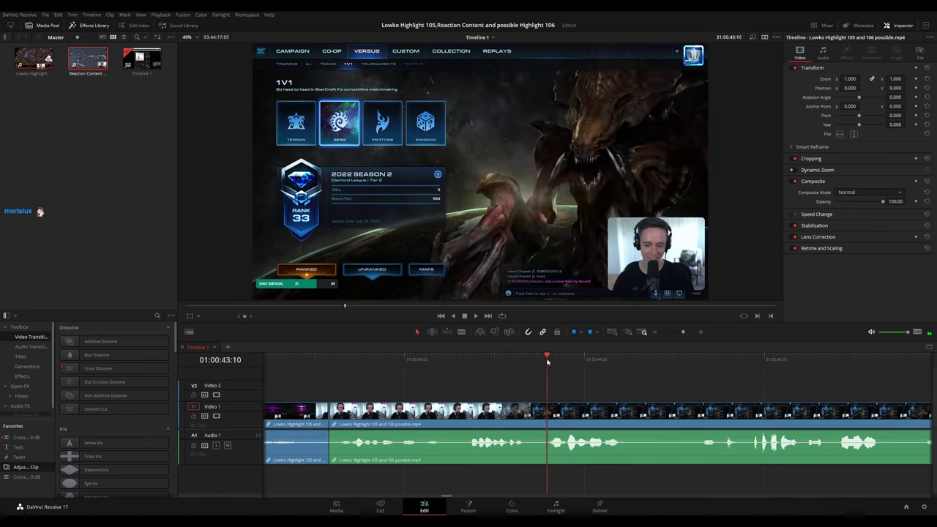
{"action": "left_click_drag", "start_coordinate": [33, 469], "coordinate": [533, 395]}
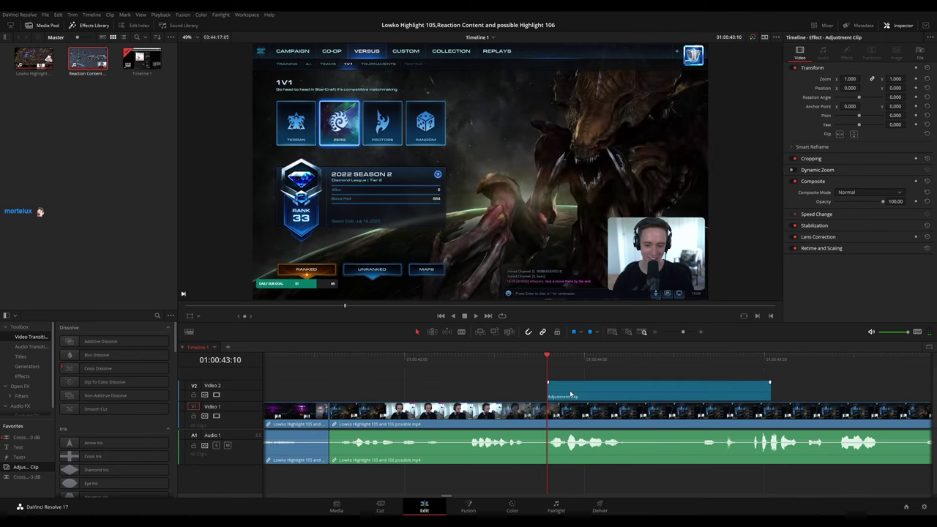
{"action": "left_click_drag", "start_coordinate": [765, 394], "coordinate": [635, 394]}
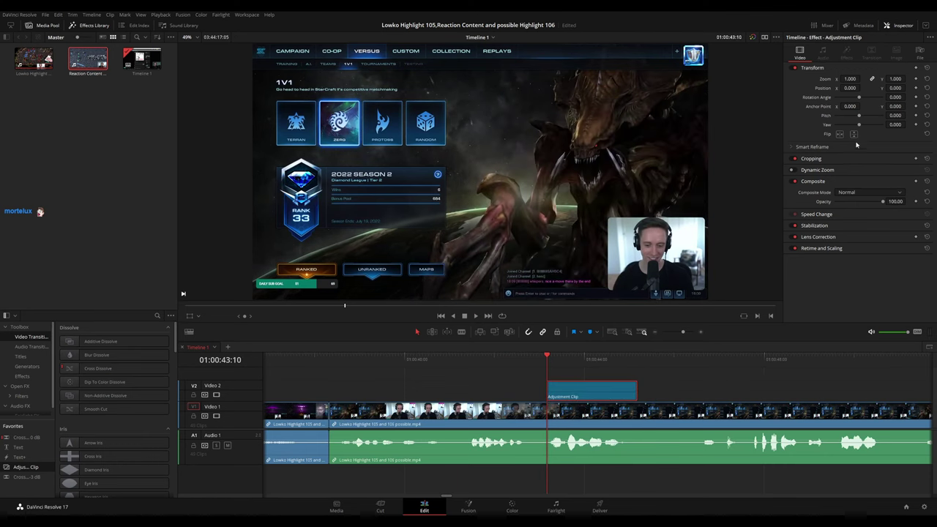
Frame the chat and webcam by setting the adjustment clip's zoom to 1.690 and position to X -865, Y 418, and preview it.
{"action": "left_click_drag", "start_coordinate": [848, 78], "coordinate": [907, 87]}
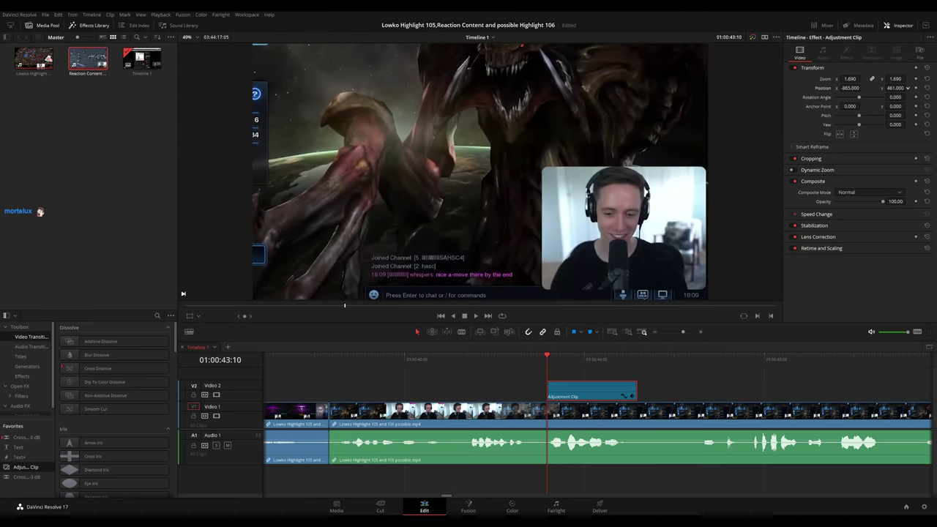
{"action": "key", "text": "space"}
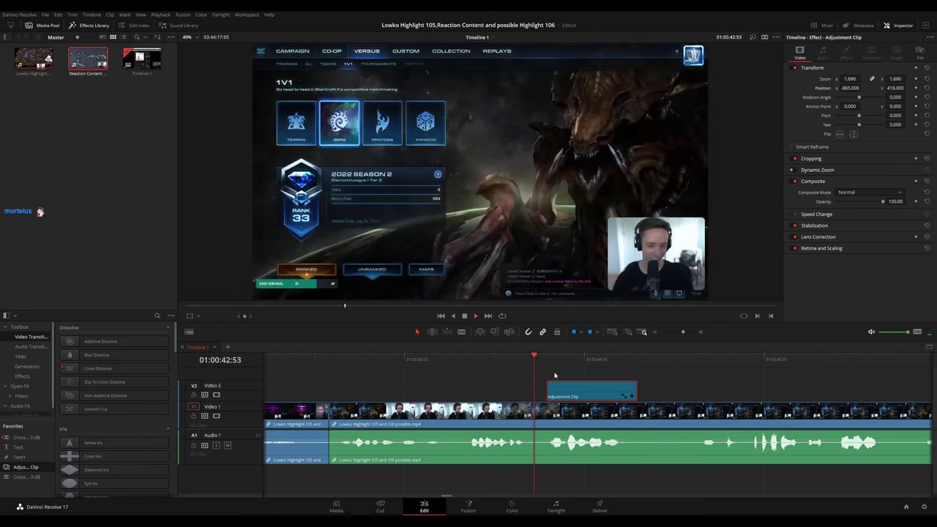
Play on past the second adjustment clip to review the streamer's reply in the game chat.
{"action": "left_click", "coordinate": [695, 394]}
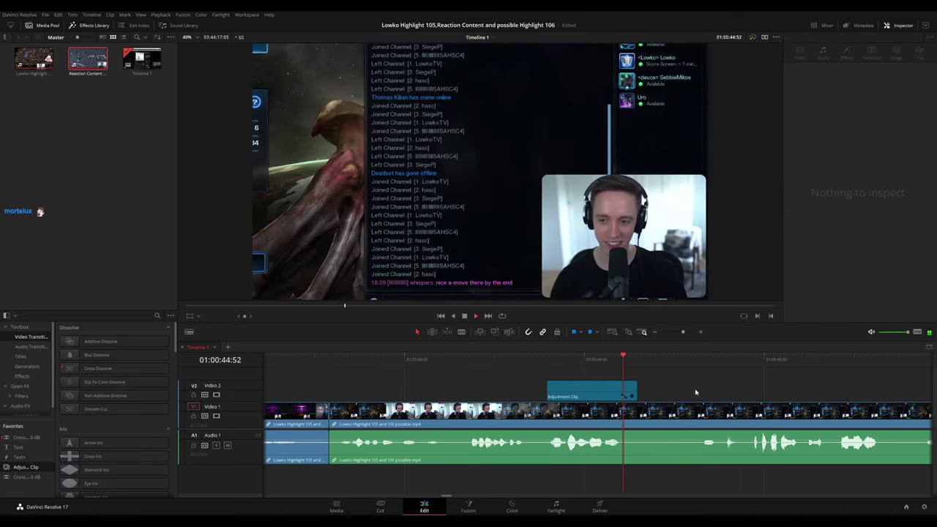
{"action": "scroll", "coordinate": [669, 391], "scroll_direction": "right", "scroll_amount": 1}
{"action": "scroll", "coordinate": [614, 385], "scroll_direction": "right", "scroll_amount": 1}
{"action": "scroll", "coordinate": [533, 379], "scroll_direction": "right", "scroll_amount": 1}
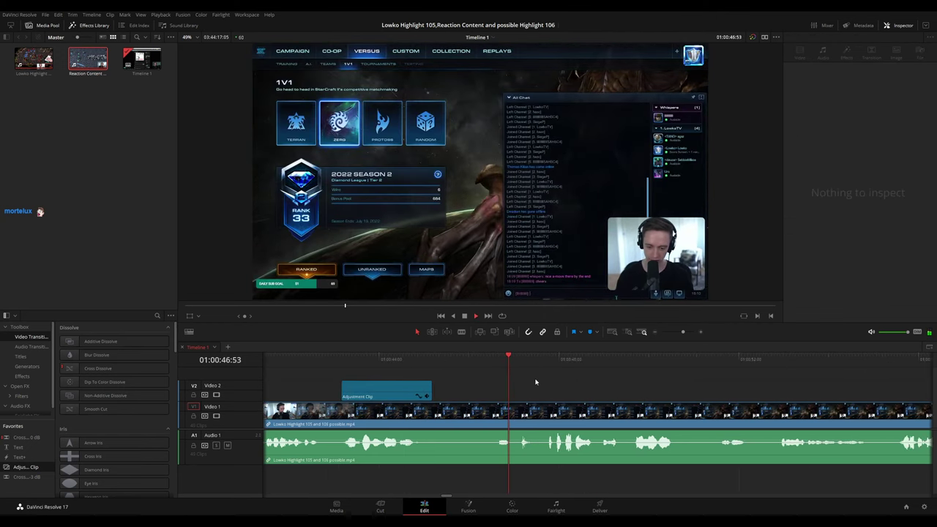
{"action": "scroll", "coordinate": [561, 379], "scroll_direction": "right", "scroll_amount": 1}
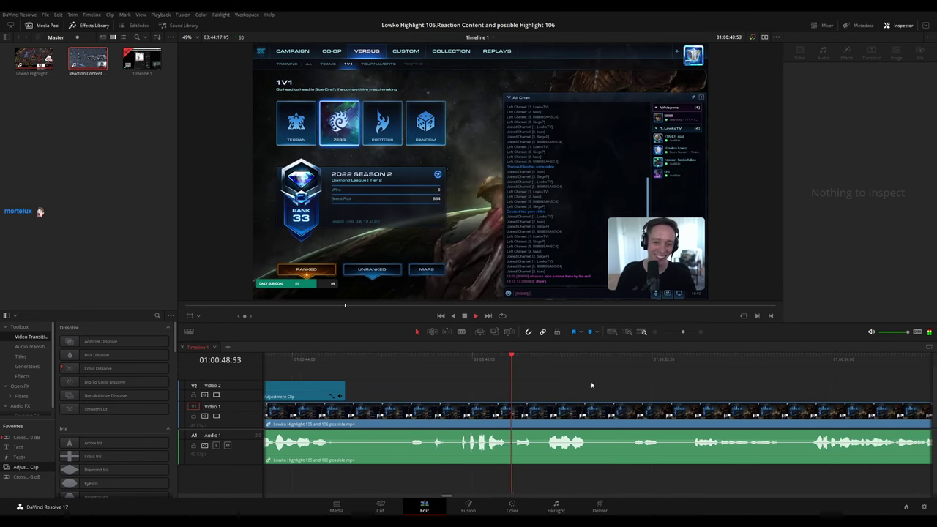
Play on through the 1v1 menu footage and cut out the short pause at about 01:00:55, before the webcam shot.
{"action": "key", "text": "space"}
{"action": "key", "text": "space"}
{"action": "left_click_drag", "start_coordinate": [632, 386], "coordinate": [525, 388]}
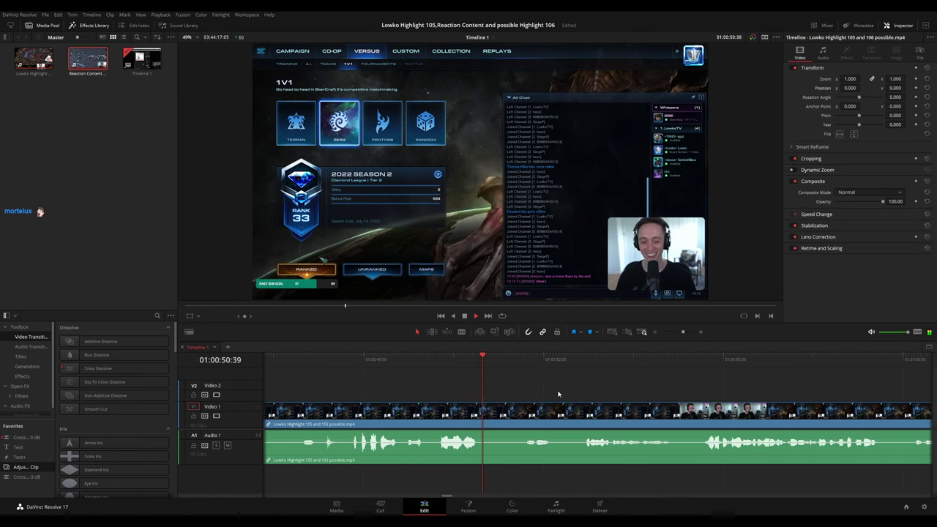
{"action": "scroll", "coordinate": [564, 396], "scroll_direction": "right", "scroll_amount": 2}
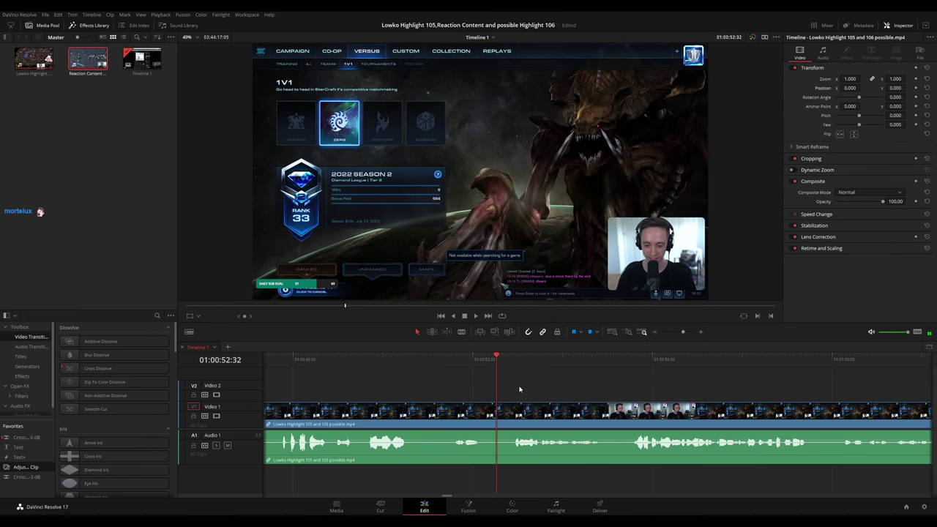
{"action": "scroll", "coordinate": [490, 382], "scroll_direction": "right", "scroll_amount": 4}
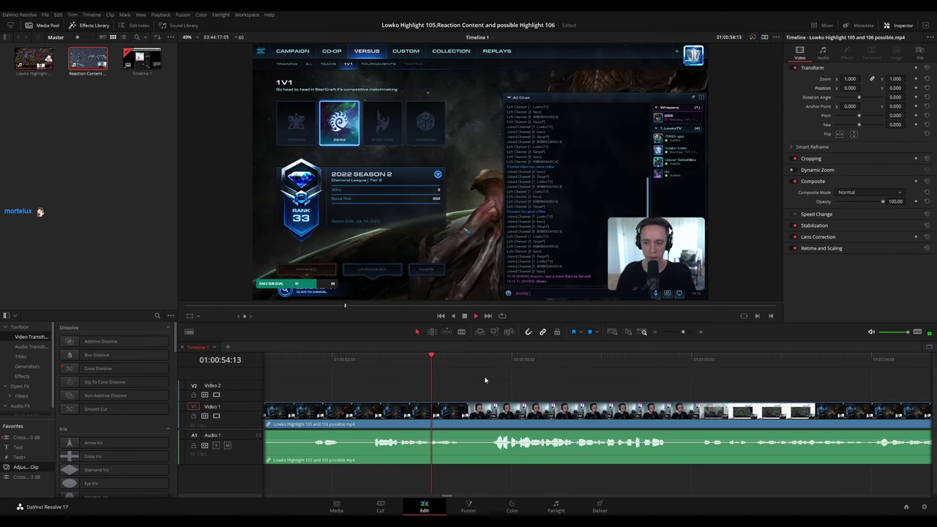
{"action": "key", "text": "space"}
{"action": "key", "text": "b"}
{"action": "left_click", "coordinate": [472, 410]}
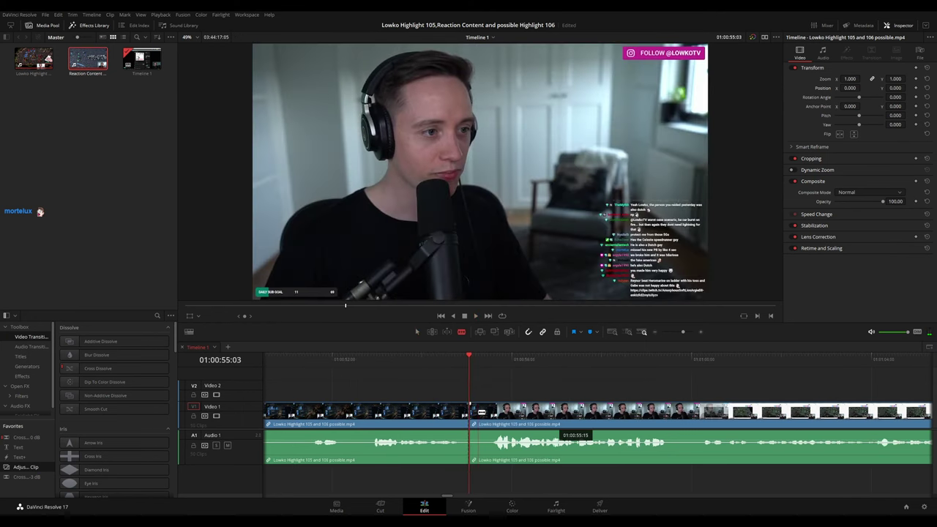
{"action": "key", "text": "a"}
{"action": "key", "text": "space"}
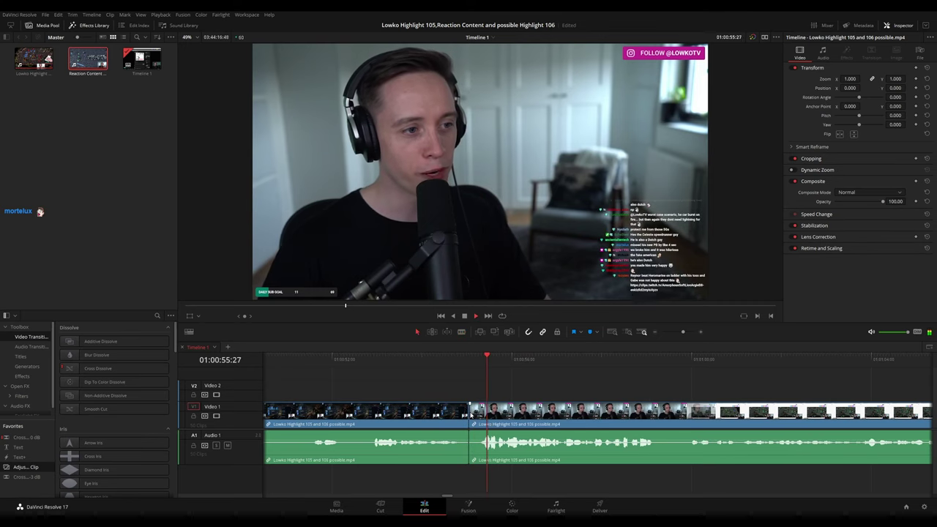
Color the 1v1 menu clip before the cut at 01:00:55:03 blue.
{"action": "left_click", "coordinate": [459, 412]}
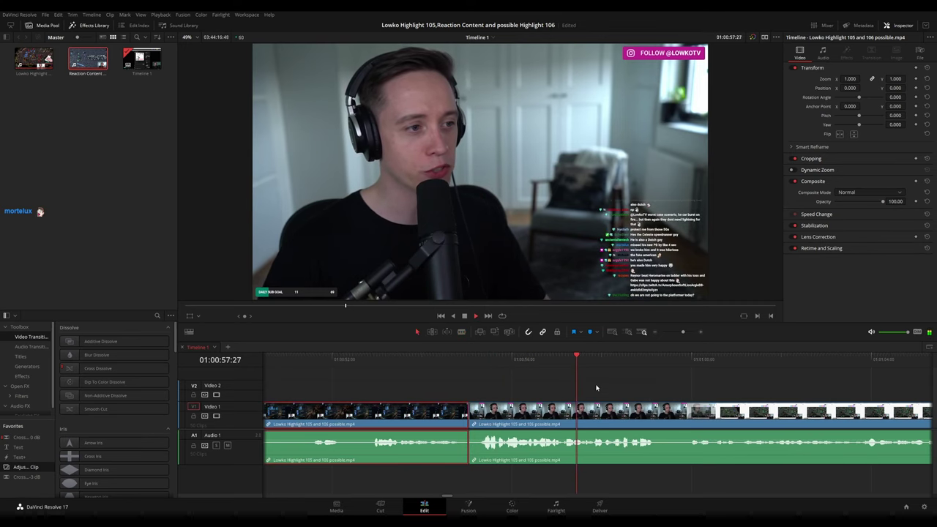
{"action": "key", "text": "1"}
{"action": "left_click", "coordinate": [674, 380]}
Play on through the streamer's reaction to the HeroMarine Twitch clip, up to about 01:01:34, looking for dead moments.
{"action": "scroll", "coordinate": [680, 378], "scroll_direction": "down", "scroll_amount": 5}
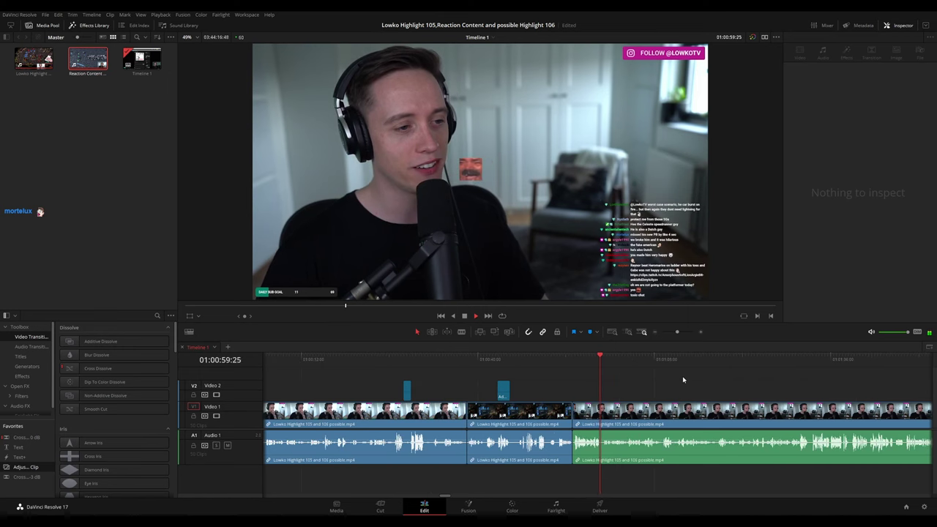
{"action": "left_click_drag", "start_coordinate": [678, 390], "coordinate": [478, 376]}
{"action": "key", "text": "space"}
{"action": "key", "text": "space"}
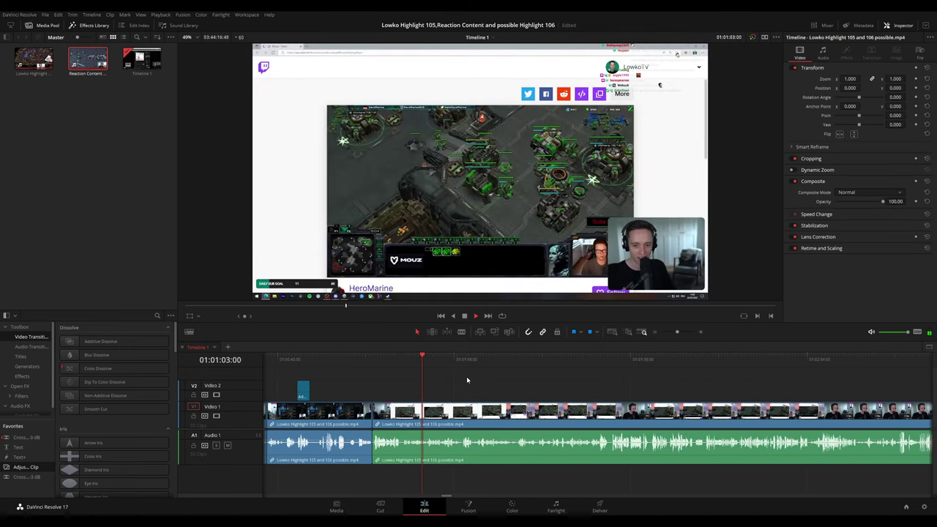
{"action": "left_click_drag", "start_coordinate": [467, 380], "coordinate": [442, 379]}
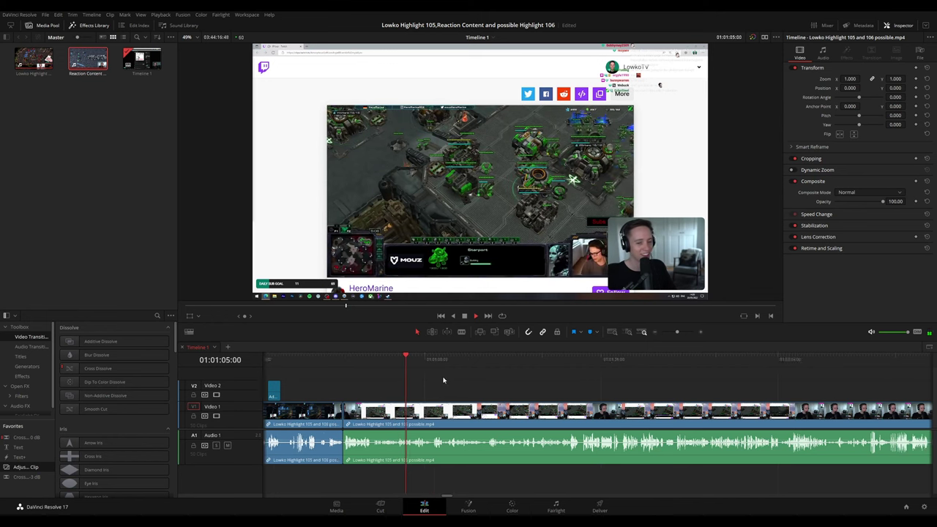
{"action": "scroll", "coordinate": [439, 379], "scroll_direction": "right", "scroll_amount": 2}
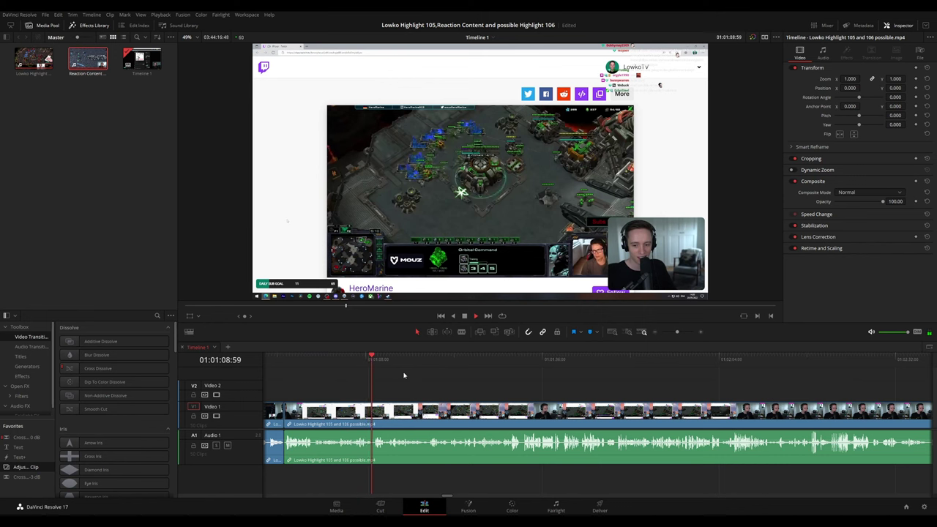
{"action": "scroll", "coordinate": [463, 399], "scroll_direction": "up", "scroll_amount": 2}
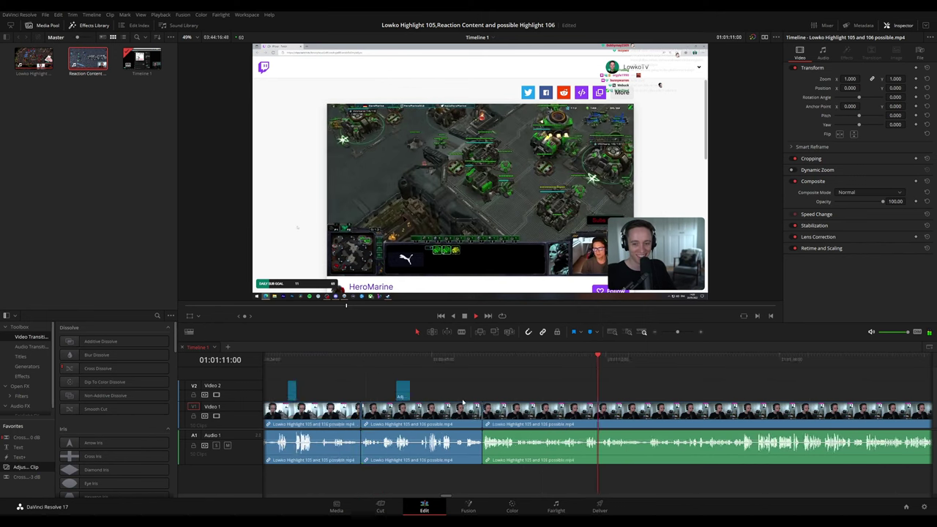
{"action": "left_click_drag", "start_coordinate": [619, 399], "coordinate": [464, 379]}
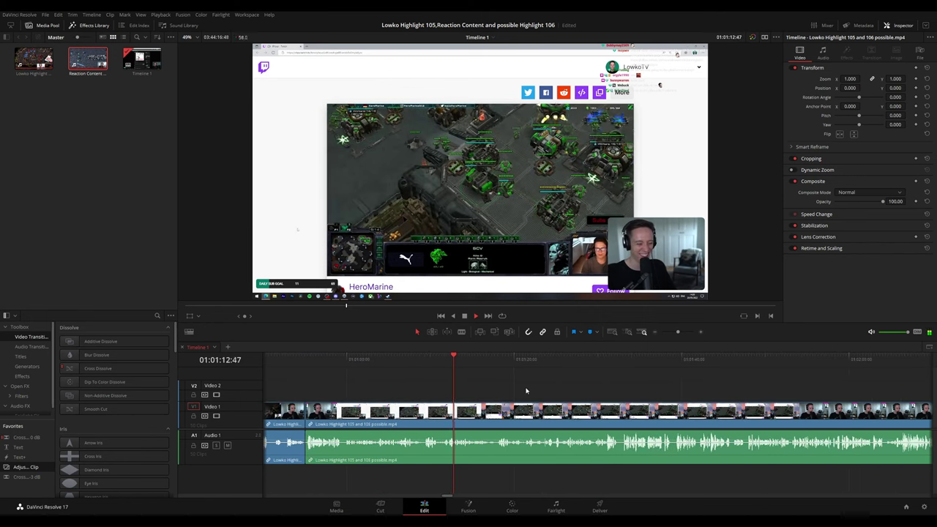
{"action": "left_click_drag", "start_coordinate": [531, 382], "coordinate": [493, 382]}
{"action": "scroll", "coordinate": [491, 380], "scroll_direction": "right", "scroll_amount": 1}
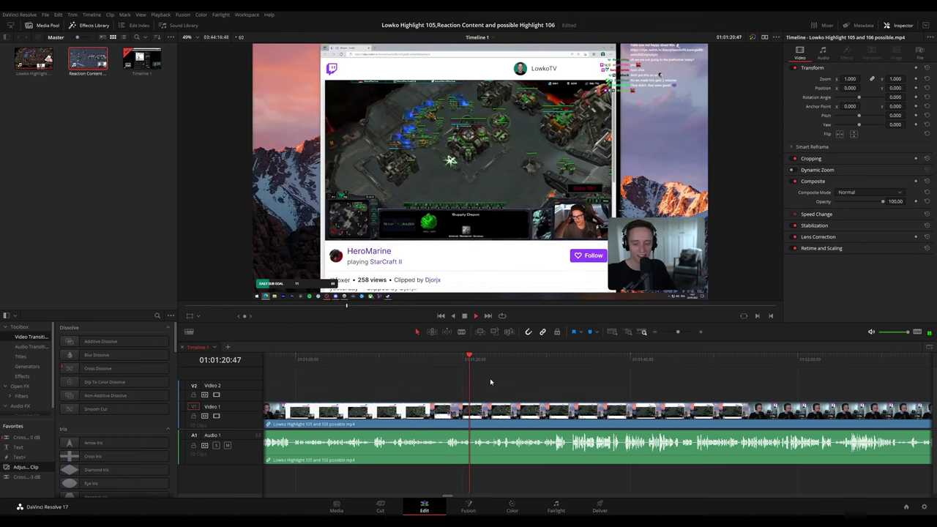
{"action": "left_click_drag", "start_coordinate": [524, 384], "coordinate": [465, 377]}
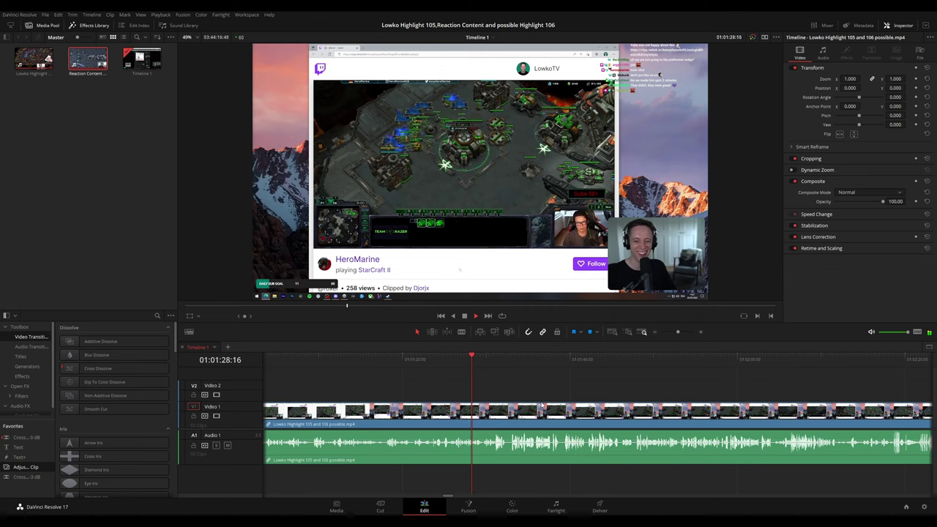
{"action": "scroll", "coordinate": [512, 388], "scroll_direction": "up", "scroll_amount": 4}
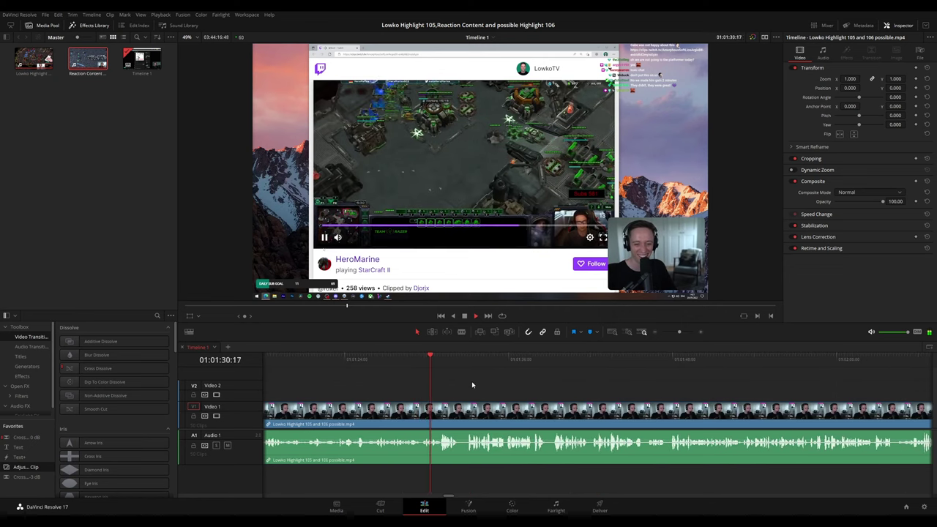
{"action": "scroll", "coordinate": [473, 382], "scroll_direction": "right", "scroll_amount": 2}
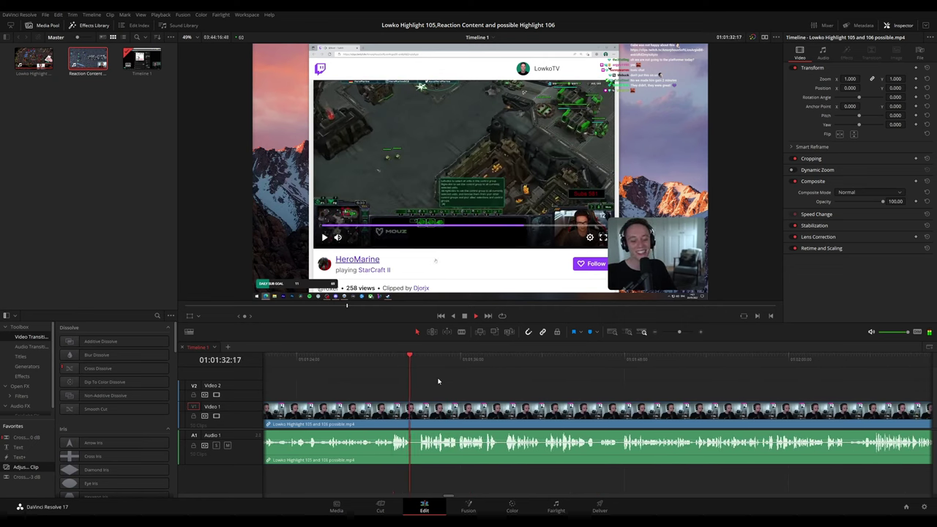
{"action": "scroll", "coordinate": [486, 386], "scroll_direction": "up", "scroll_amount": 1}
{"action": "scroll", "coordinate": [593, 391], "scroll_direction": "up", "scroll_amount": 1}
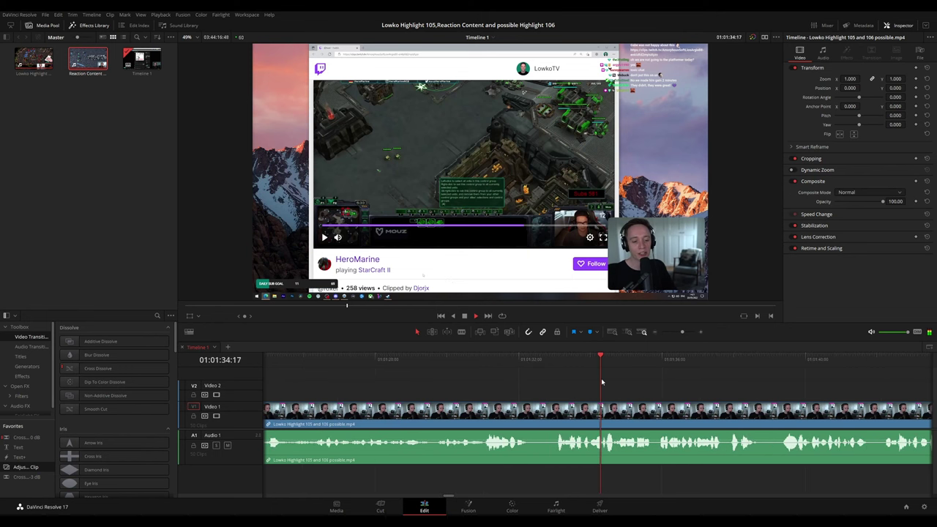
Cut out the short silent section at about 01:01:32, while the HeroMarine clip is paused.
{"action": "key", "text": "space"}
{"action": "key", "text": "b"}
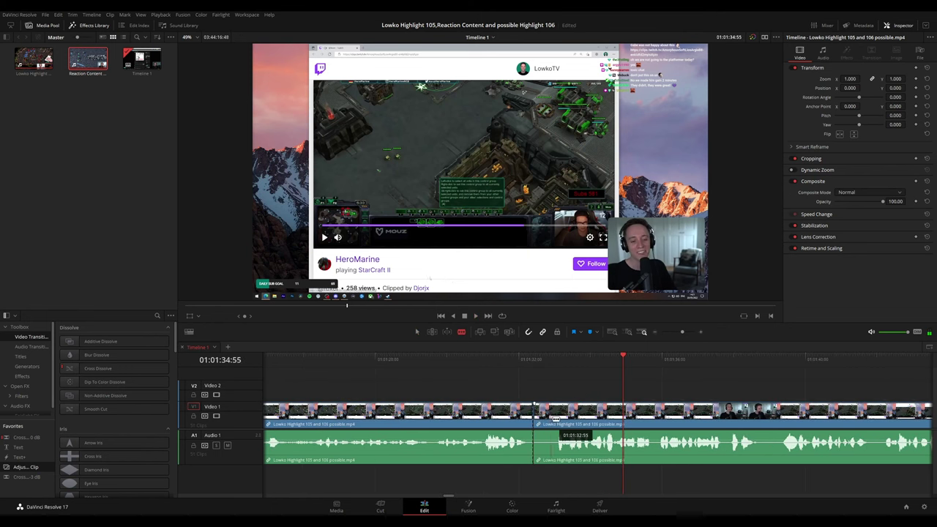
{"action": "key", "text": "Delete"}
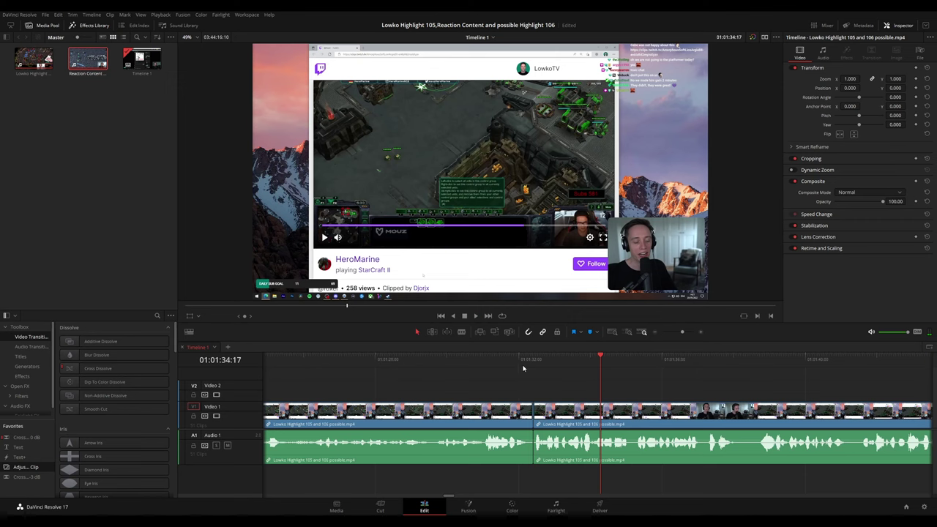
Color the reaction clip before the cut at about 01:01:32 blue.
{"action": "left_click", "coordinate": [514, 424]}
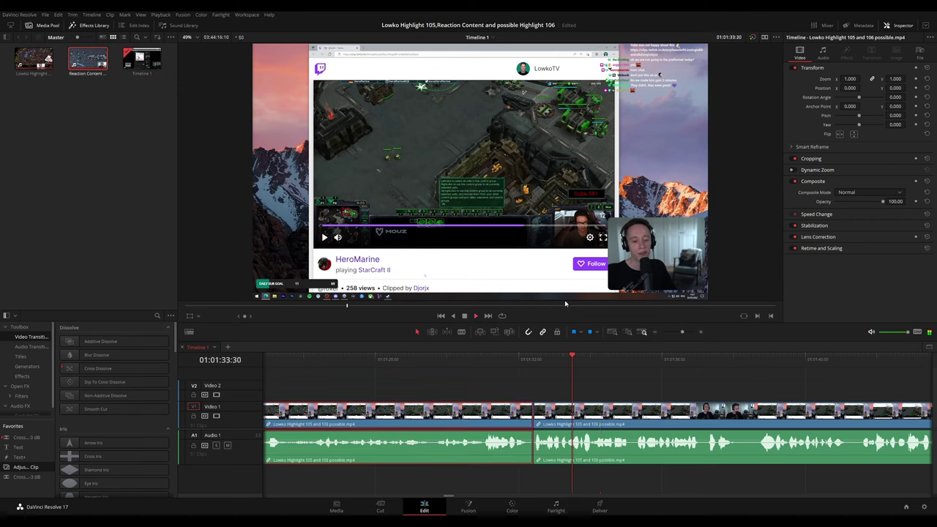
{"action": "key", "text": "1"}
{"action": "left_click", "coordinate": [713, 382]}
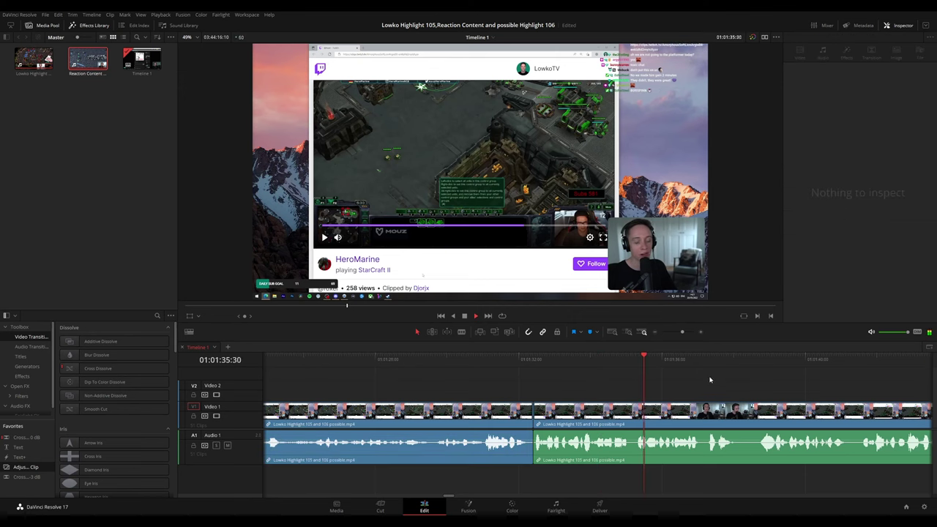
Play on through the discussion over the paused HeroMarine clip, up to about 01:02:10, looking for dead moments.
{"action": "scroll", "coordinate": [695, 383], "scroll_direction": "down", "scroll_amount": 4}
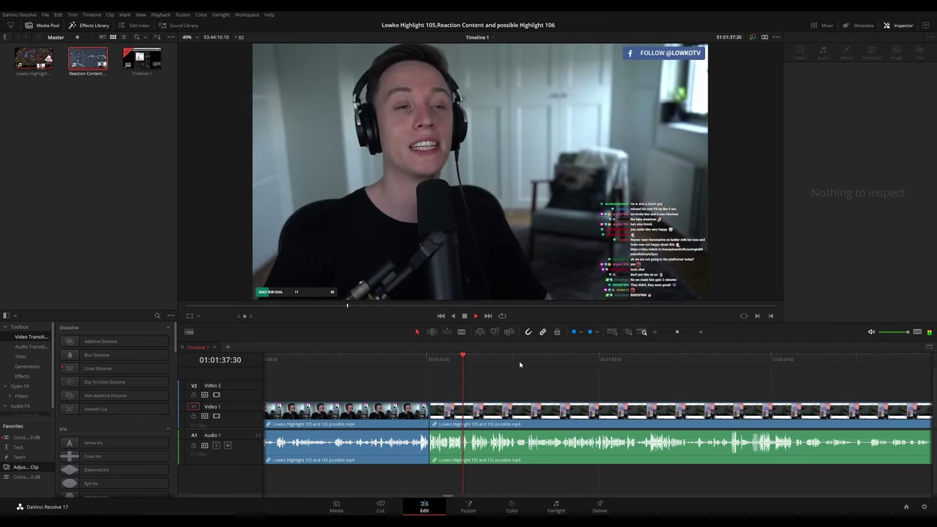
{"action": "left_click_drag", "start_coordinate": [533, 371], "coordinate": [475, 369]}
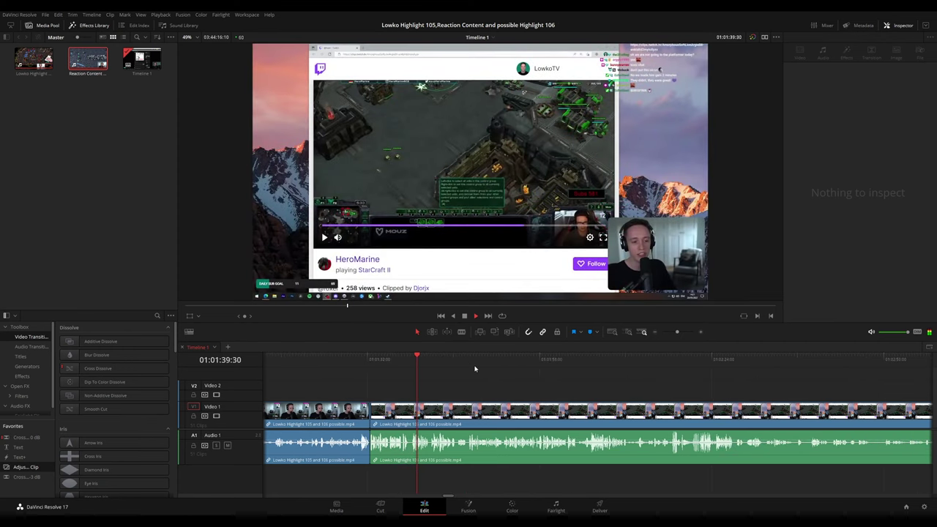
{"action": "scroll", "coordinate": [437, 374], "scroll_direction": "right", "scroll_amount": 3}
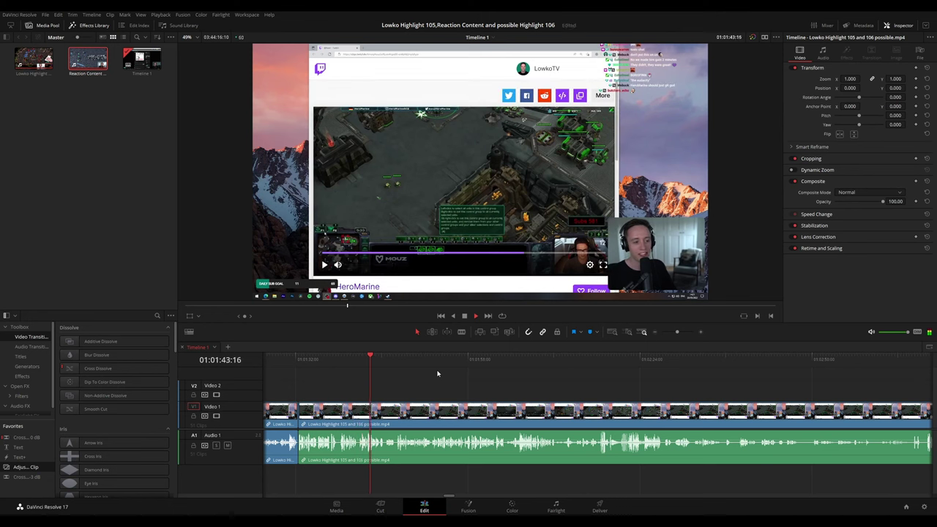
{"action": "scroll", "coordinate": [500, 393], "scroll_direction": "up", "scroll_amount": 4}
{"action": "left_click_drag", "start_coordinate": [650, 397], "coordinate": [521, 379]}
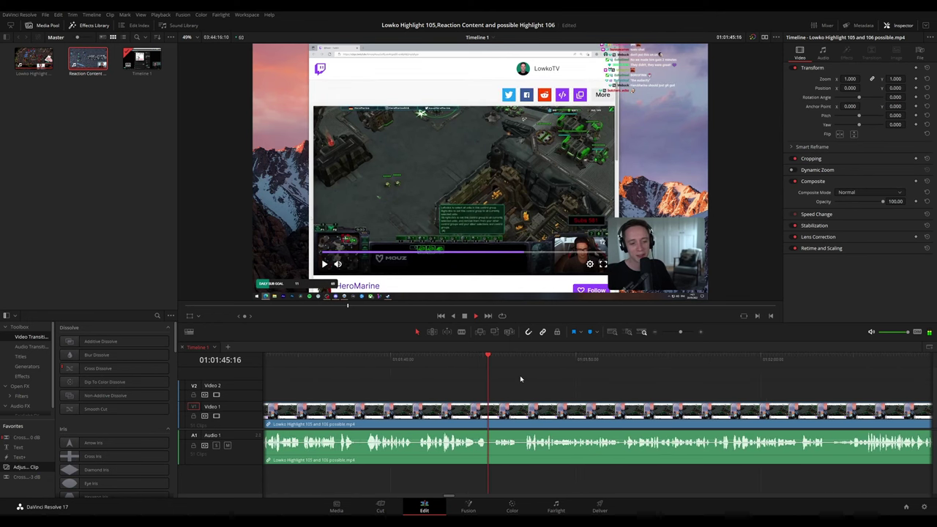
{"action": "scroll", "coordinate": [525, 376], "scroll_direction": "right", "scroll_amount": 3}
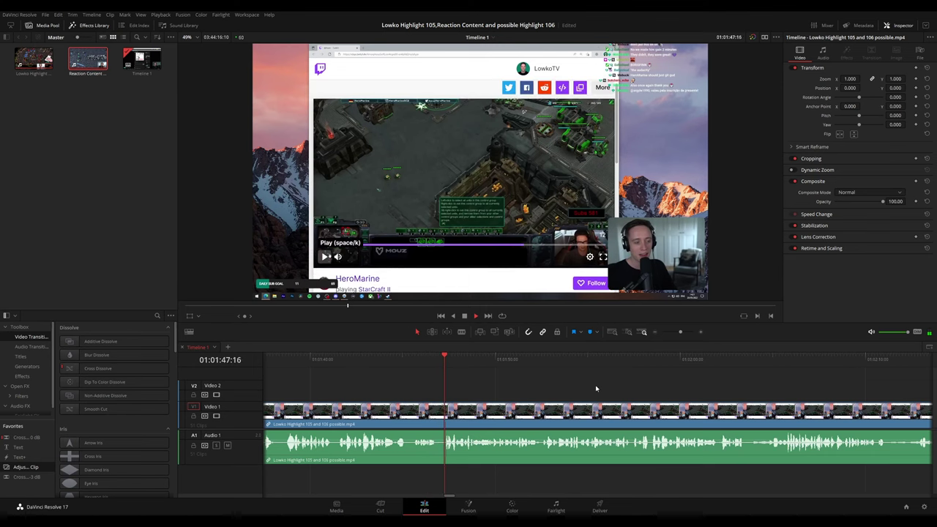
{"action": "scroll", "coordinate": [527, 375], "scroll_direction": "right", "scroll_amount": 4}
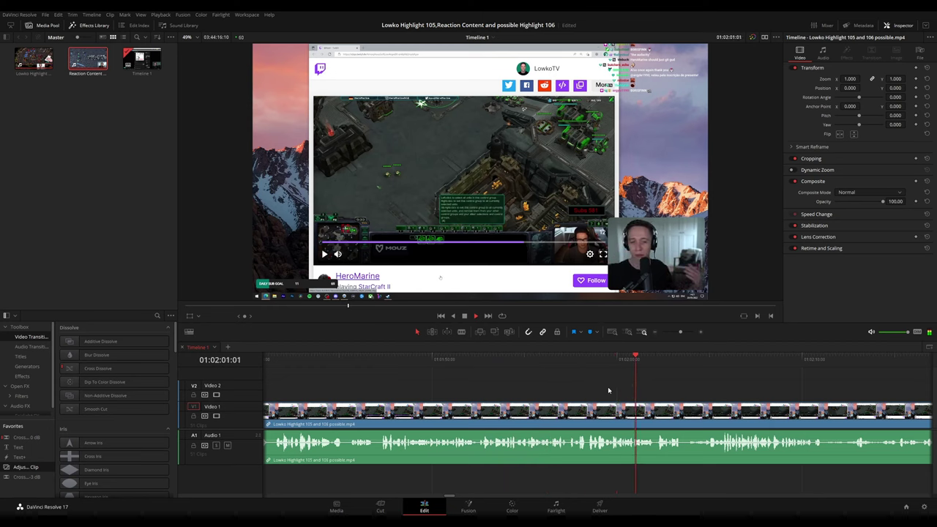
{"action": "left_click_drag", "start_coordinate": [739, 382], "coordinate": [546, 369]}
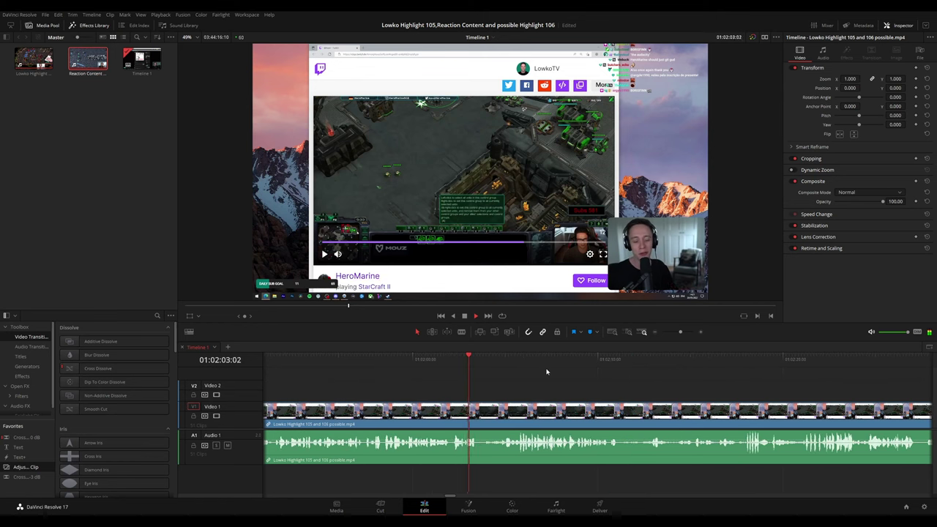
{"action": "scroll", "coordinate": [523, 379], "scroll_direction": "right", "scroll_amount": 3}
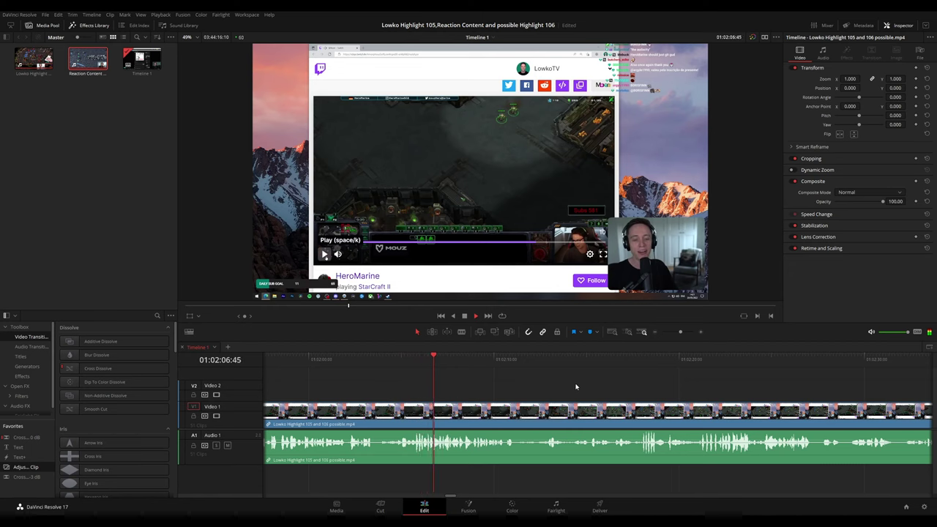
{"action": "scroll", "coordinate": [527, 382], "scroll_direction": "right", "scroll_amount": 2}
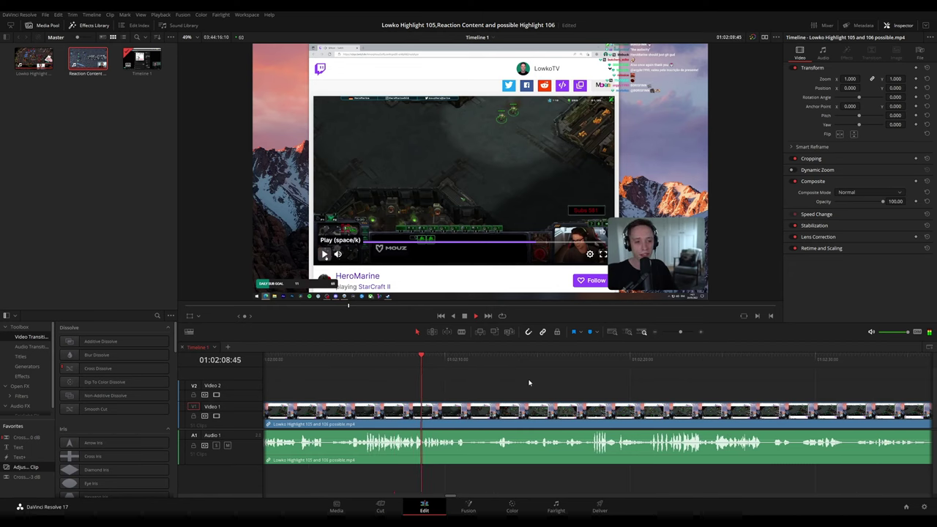
{"action": "scroll", "coordinate": [668, 393], "scroll_direction": "up", "scroll_amount": 1}
{"action": "left_click_drag", "start_coordinate": [669, 393], "coordinate": [523, 376]}
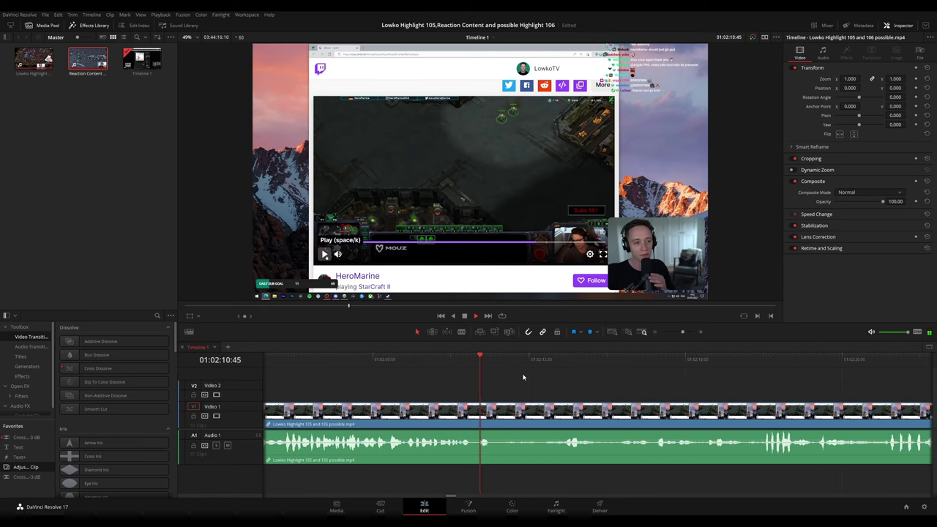
Review the resumed HeroMarine clip and the reaction to it, up to the full-camera shot at about 01:02:38.
{"action": "scroll", "coordinate": [524, 379], "scroll_direction": "right", "scroll_amount": 2}
{"action": "scroll", "coordinate": [525, 380], "scroll_direction": "right", "scroll_amount": 2}
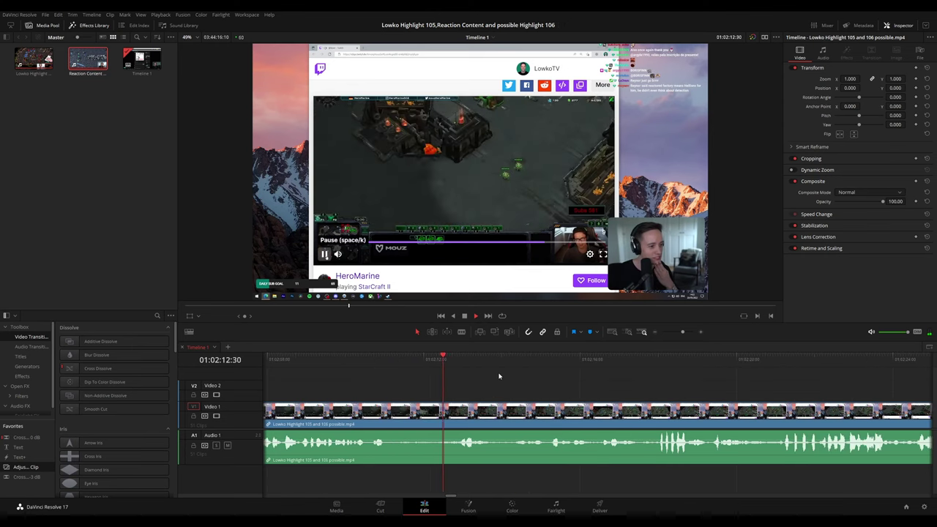
{"action": "scroll", "coordinate": [544, 383], "scroll_direction": "right", "scroll_amount": 1}
{"action": "scroll", "coordinate": [513, 379], "scroll_direction": "right", "scroll_amount": 2}
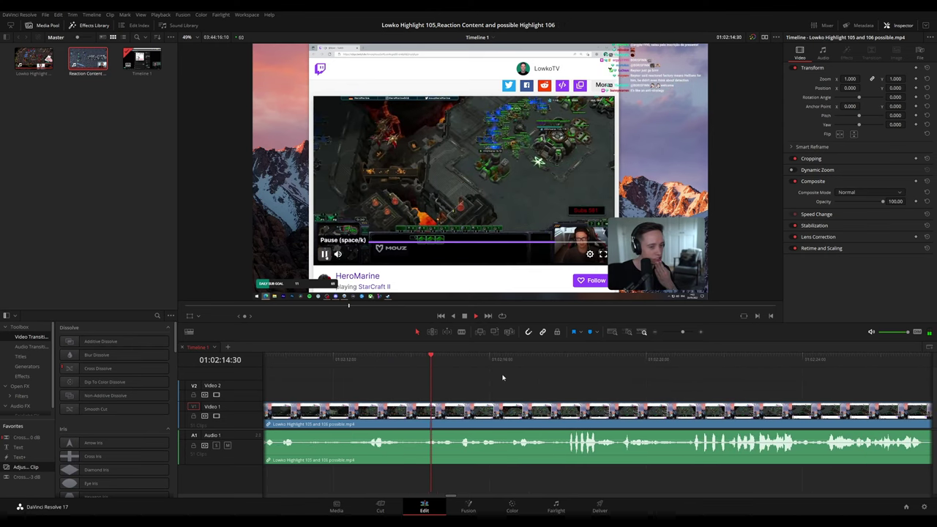
{"action": "scroll", "coordinate": [526, 379], "scroll_direction": "right", "scroll_amount": 2}
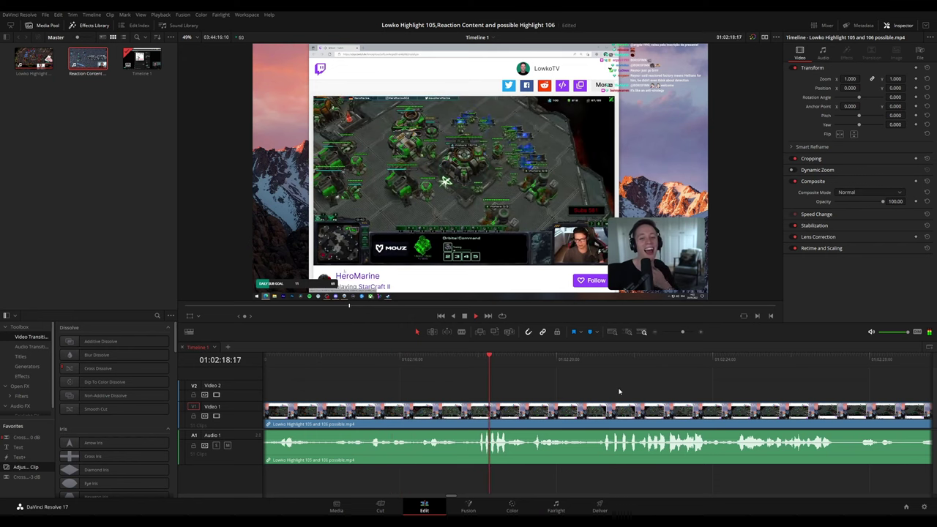
{"action": "scroll", "coordinate": [507, 376], "scroll_direction": "right", "scroll_amount": 3}
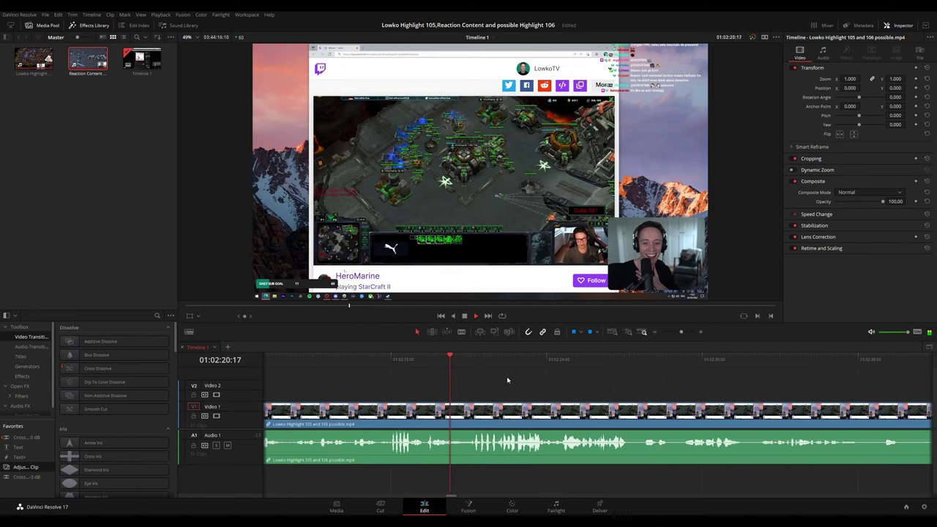
{"action": "scroll", "coordinate": [526, 377], "scroll_direction": "right", "scroll_amount": 1}
{"action": "scroll", "coordinate": [558, 378], "scroll_direction": "right", "scroll_amount": 3}
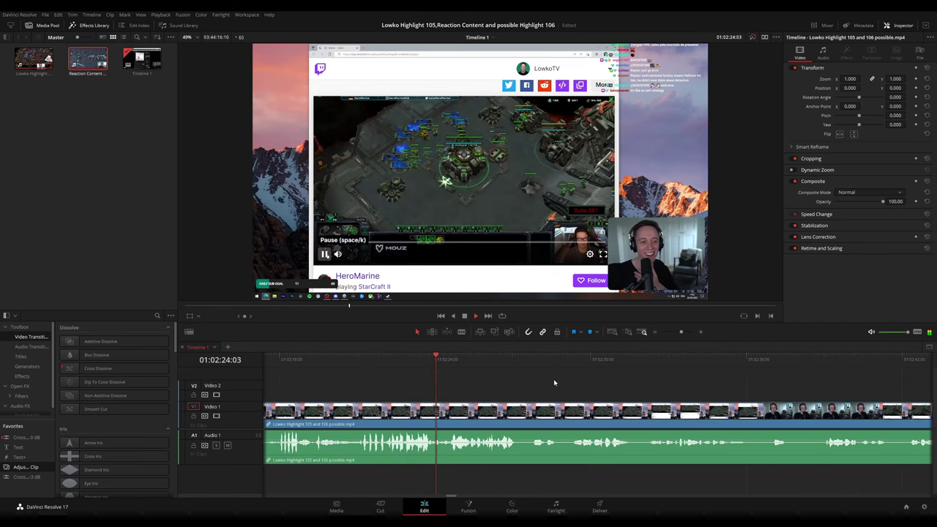
{"action": "scroll", "coordinate": [585, 385], "scroll_direction": "right", "scroll_amount": 3}
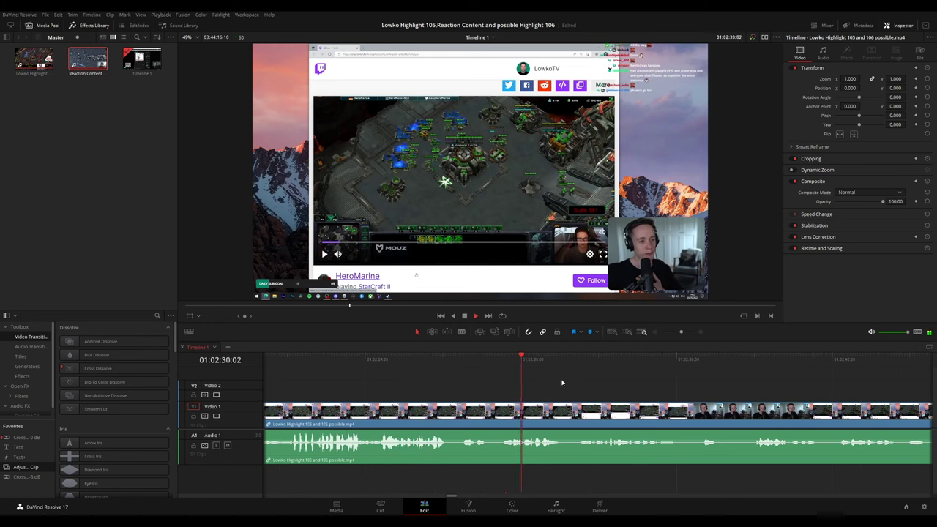
{"action": "scroll", "coordinate": [559, 377], "scroll_direction": "right", "scroll_amount": 4}
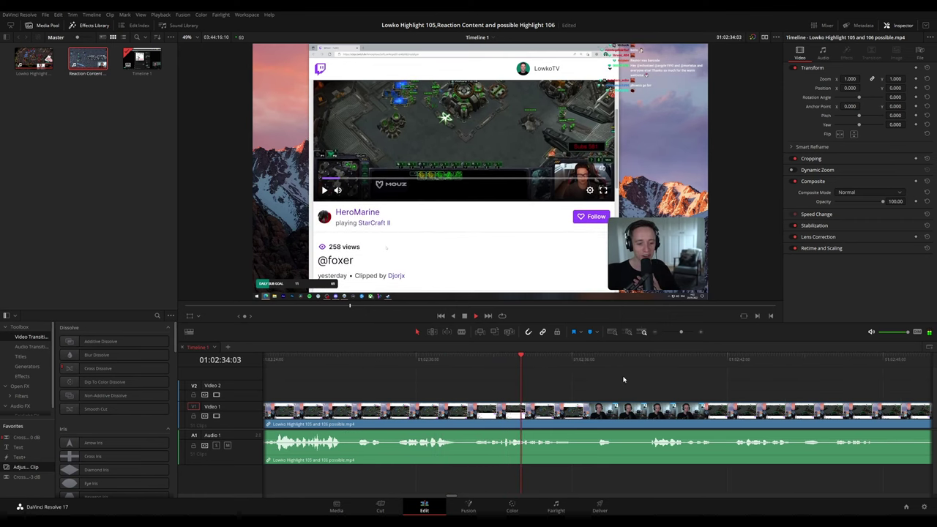
{"action": "scroll", "coordinate": [548, 377], "scroll_direction": "right", "scroll_amount": 3}
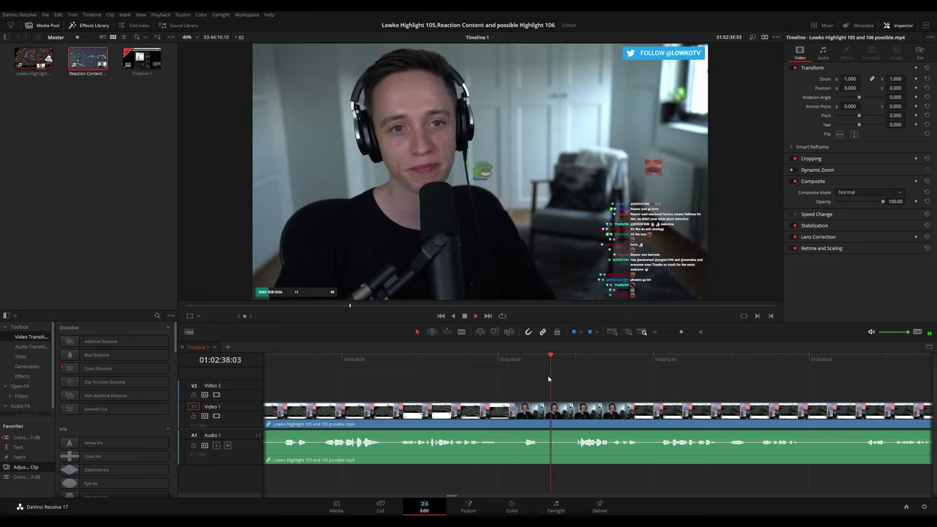
Cut out the short silent section at about 01:02:38 in the full-camera shot and color the clip before the cut blue.
{"action": "key", "text": "b"}
{"action": "left_click", "coordinate": [541, 410]}
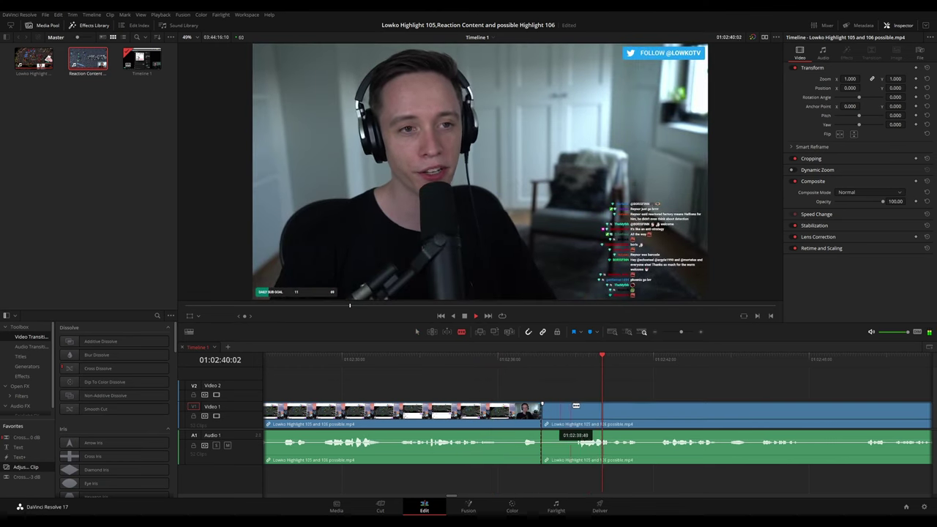
{"action": "key", "text": "Delete"}
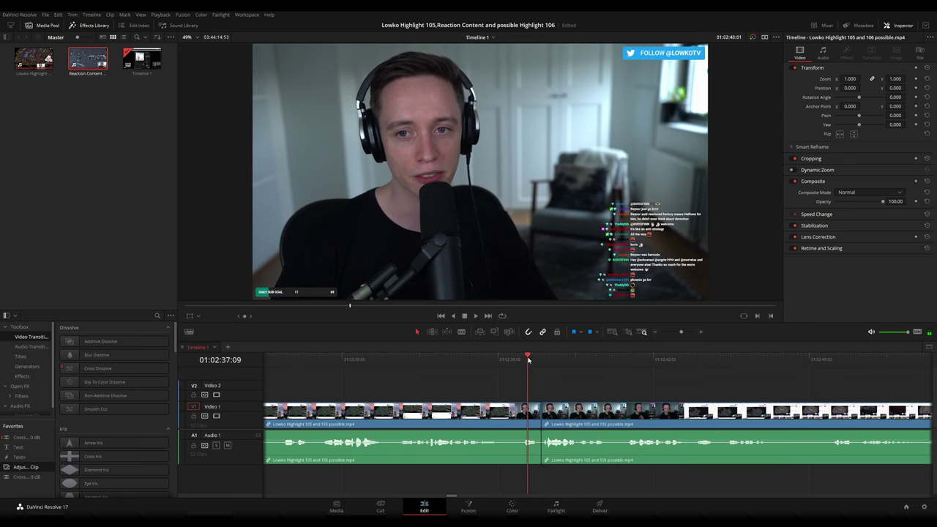
{"action": "key", "text": "space"}
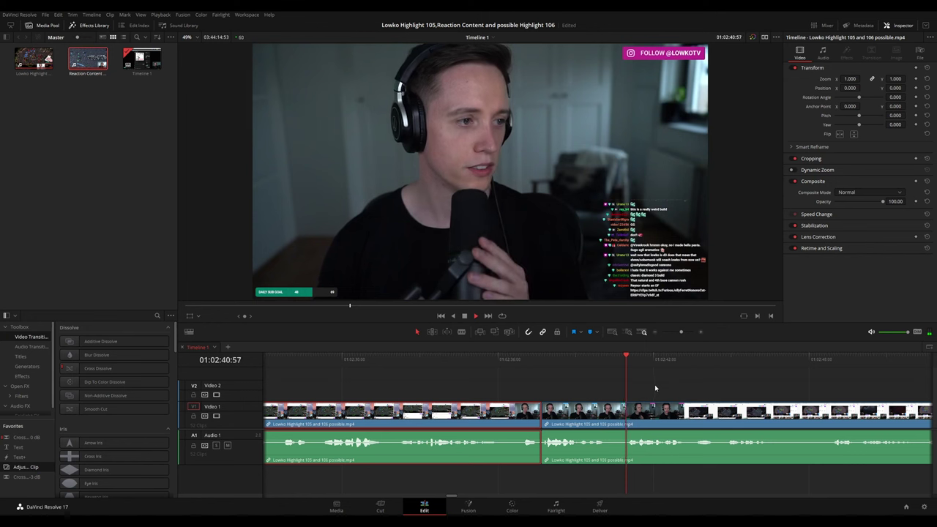
{"action": "left_click", "coordinate": [657, 386]}
{"action": "left_click_drag", "start_coordinate": [757, 386], "coordinate": [577, 369]}
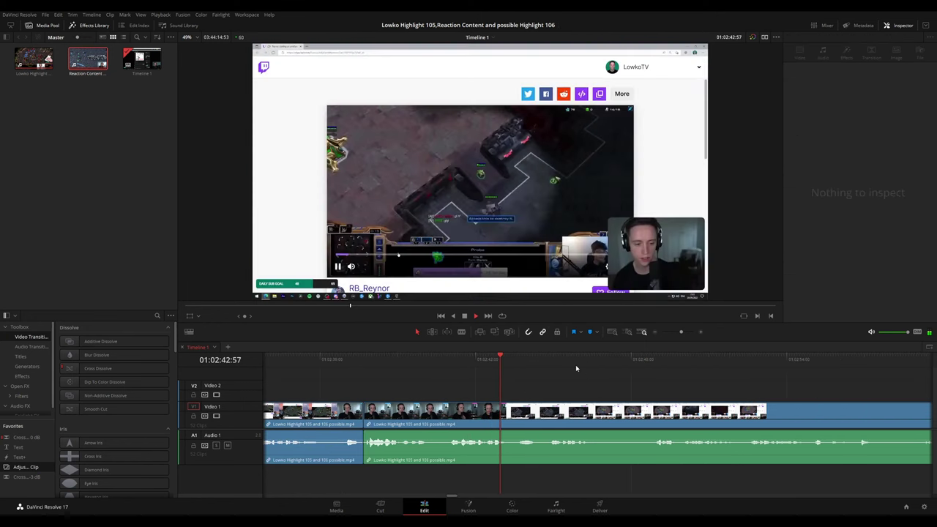
Cut out the short pause at about 01:02:40:26 and color the short full-camera clip before the cut blue.
{"action": "left_click", "coordinate": [387, 358]}
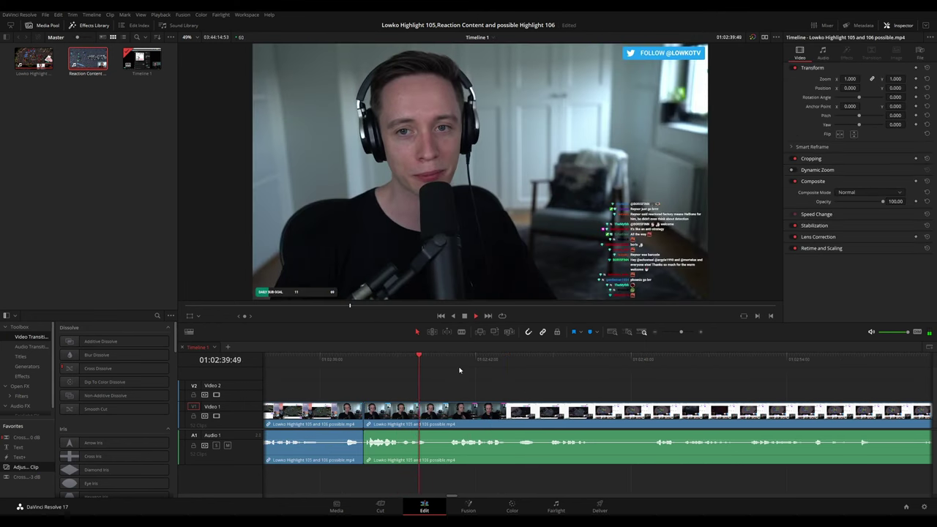
{"action": "scroll", "coordinate": [473, 397], "scroll_direction": "left", "scroll_amount": 3}
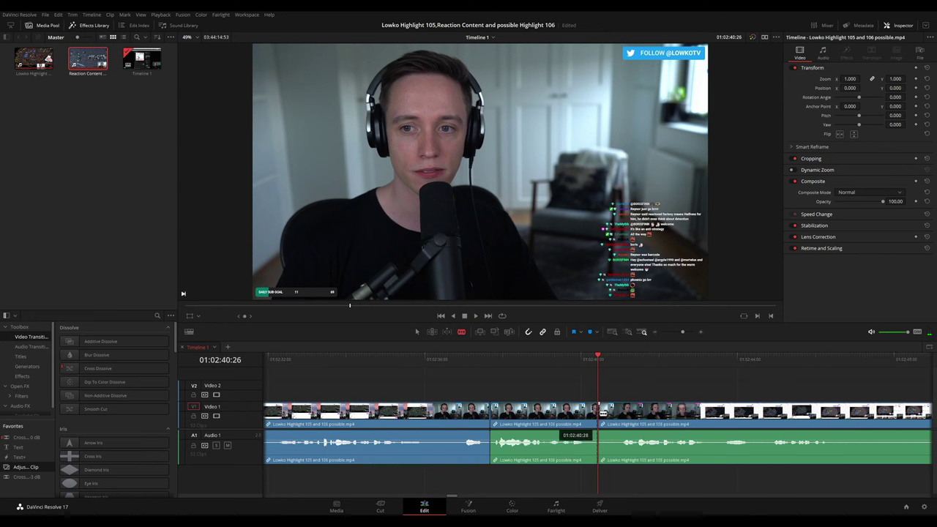
{"action": "left_click", "coordinate": [613, 414]}
{"action": "key", "text": "a"}
{"action": "left_click", "coordinate": [607, 417]}
{"action": "key", "text": "Delete"}
{"action": "key", "text": "space"}
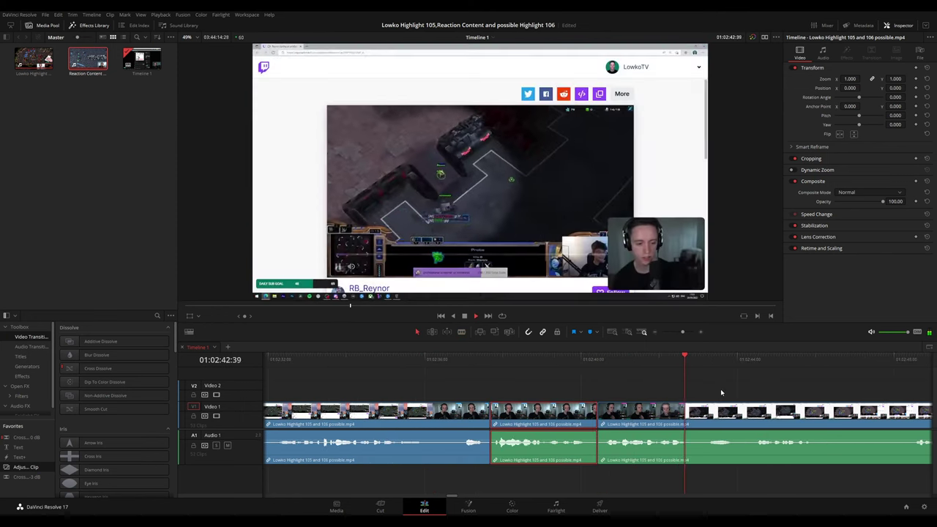
{"action": "left_click", "coordinate": [777, 384]}
Play on through the reaction to the RB_Reynor Twitch clip, up to about 01:03:06, looking for dead moments.
{"action": "scroll", "coordinate": [770, 382], "scroll_direction": "down", "scroll_amount": 3}
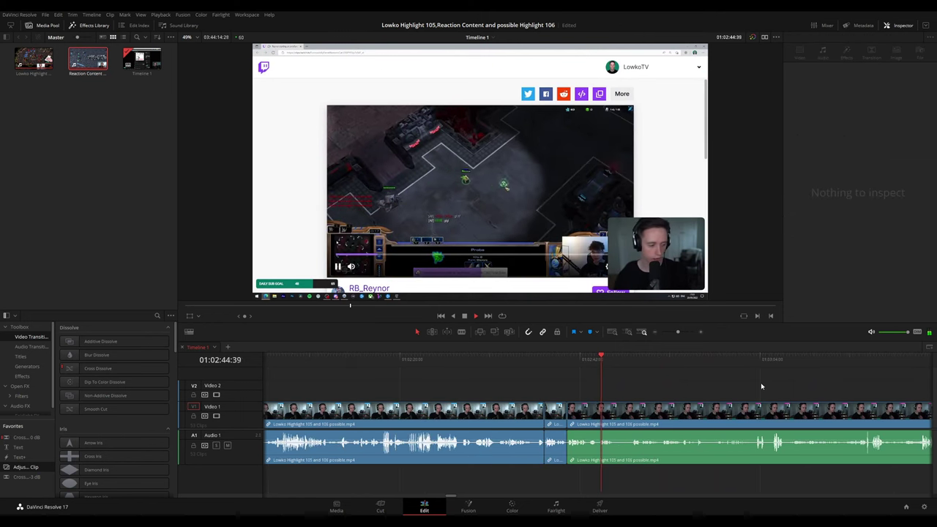
{"action": "left_click_drag", "start_coordinate": [763, 385], "coordinate": [554, 381]}
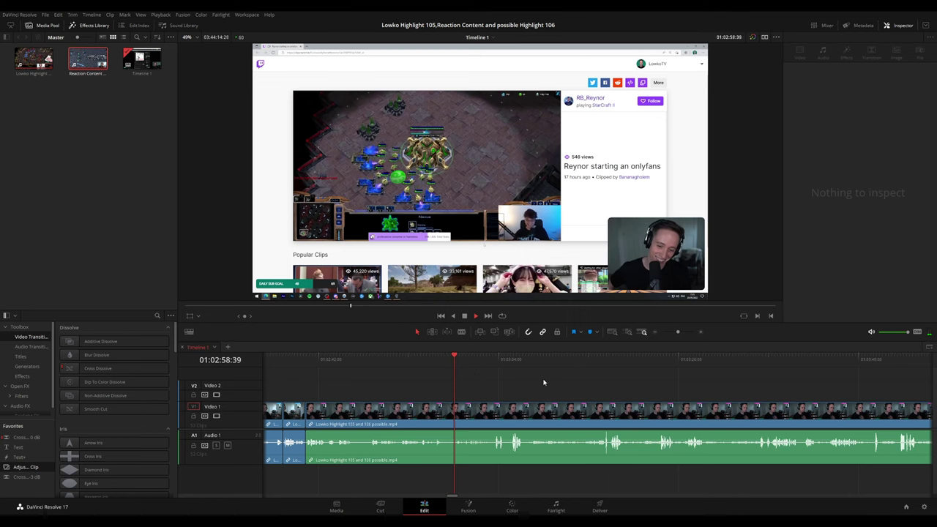
{"action": "scroll", "coordinate": [549, 382], "scroll_direction": "up", "scroll_amount": 2}
{"action": "scroll", "coordinate": [627, 382], "scroll_direction": "up", "scroll_amount": 2}
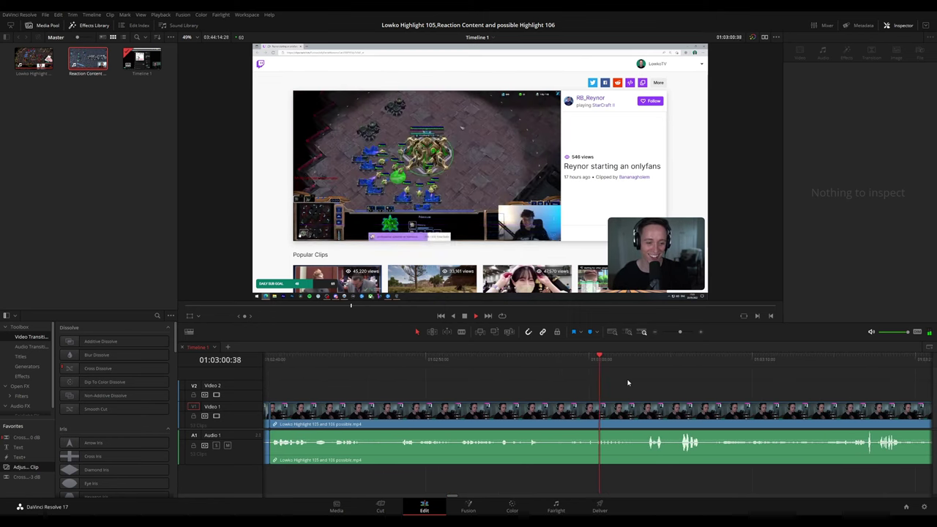
{"action": "left_click_drag", "start_coordinate": [578, 380], "coordinate": [489, 371]}
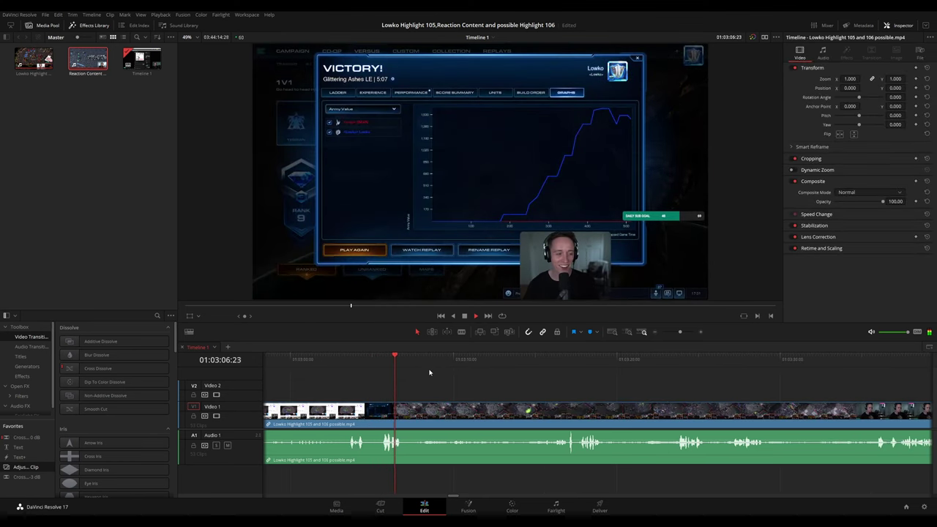
Cut out the short section at about 01:03:06:57 on the Victory screen and color the clip before the cut green.
{"action": "left_click", "coordinate": [412, 413]}
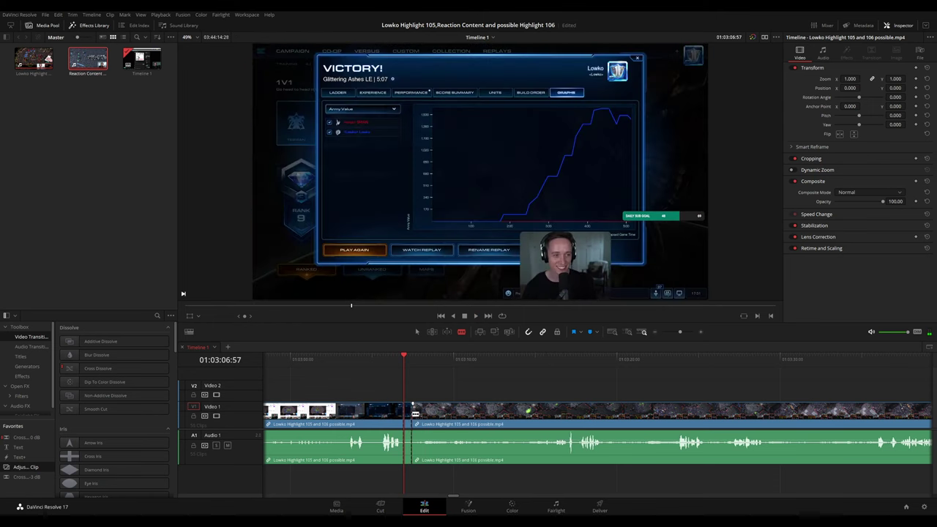
{"action": "key", "text": "Delete"}
{"action": "key", "text": "space"}
{"action": "left_click", "coordinate": [360, 419]}
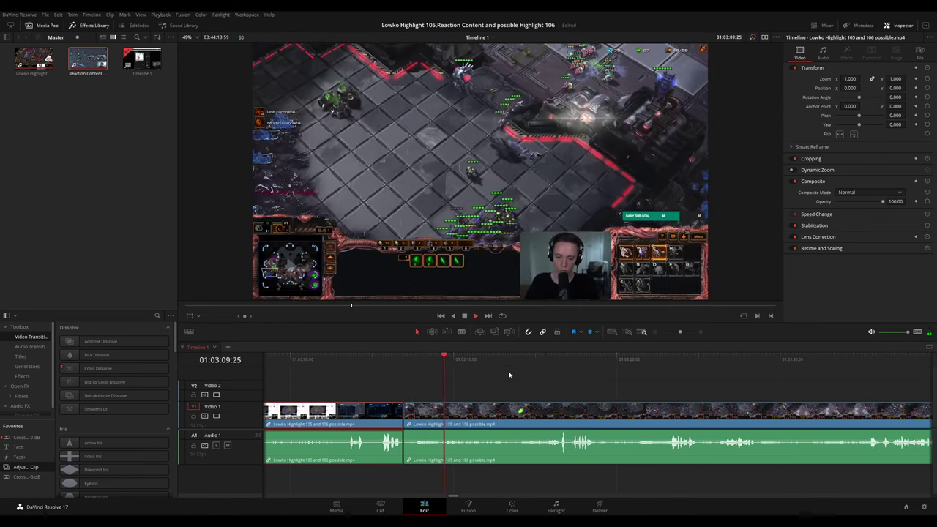
{"action": "left_click", "coordinate": [563, 387]}
Play on through the StarCraft II match footage up to about 01:03:23 and look over the whole timeline.
{"action": "left_click_drag", "start_coordinate": [565, 378], "coordinate": [515, 379]}
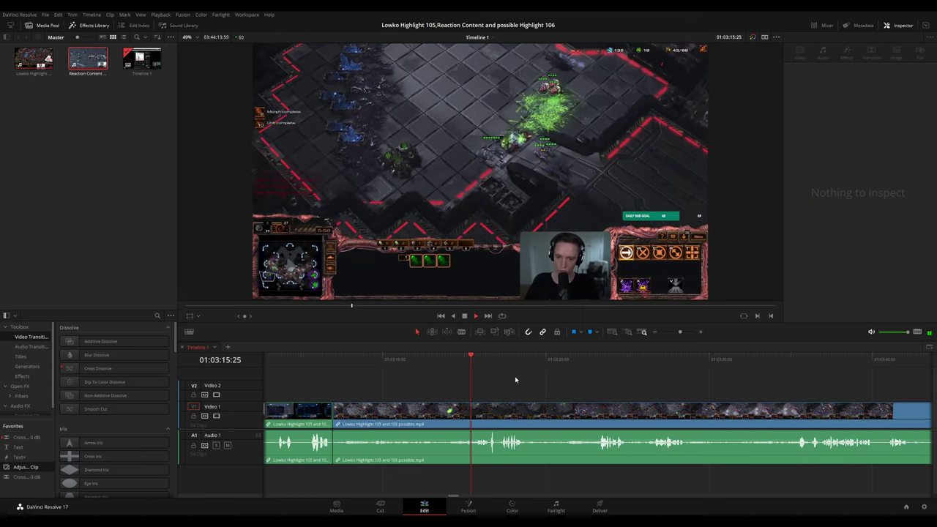
{"action": "left_click_drag", "start_coordinate": [597, 382], "coordinate": [508, 379]}
{"action": "scroll", "coordinate": [511, 378], "scroll_direction": "right", "scroll_amount": 1}
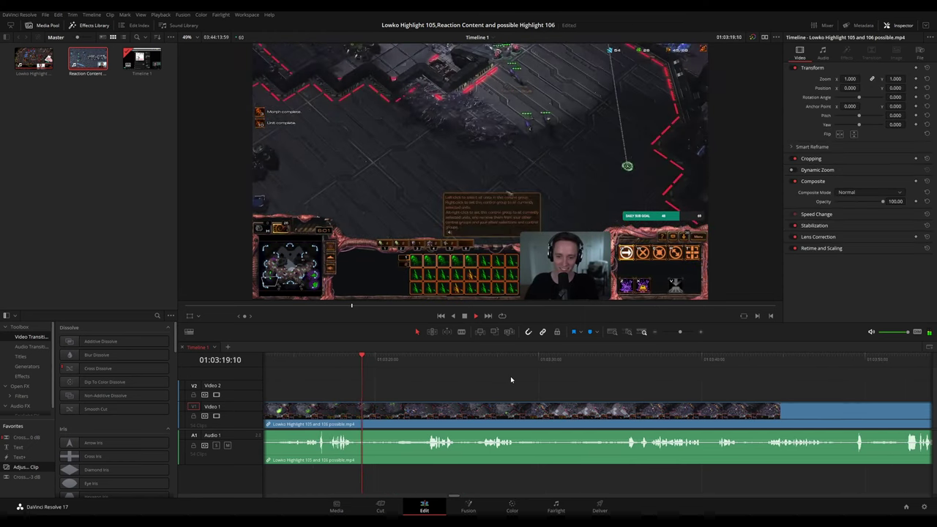
{"action": "scroll", "coordinate": [663, 396], "scroll_direction": "down", "scroll_amount": 6}
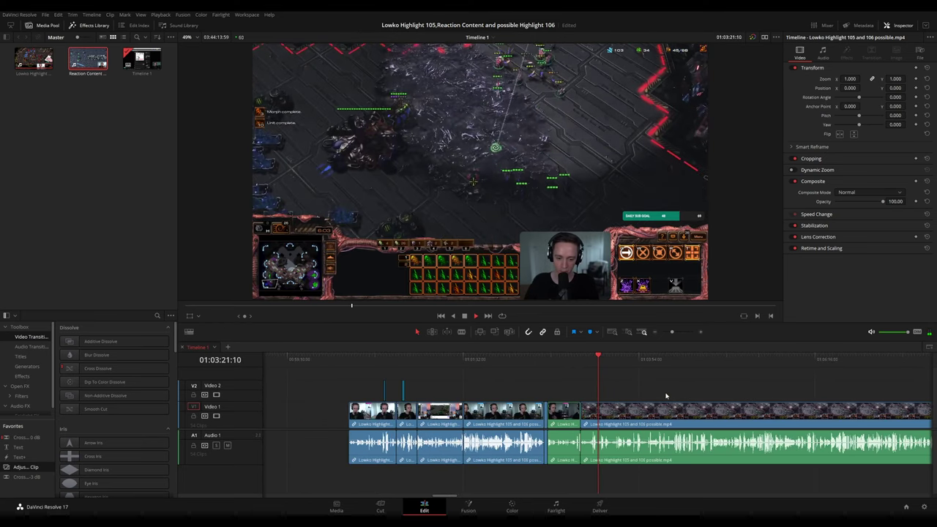
{"action": "left_click_drag", "start_coordinate": [669, 394], "coordinate": [484, 385]}
{"action": "scroll", "coordinate": [590, 401], "scroll_direction": "down", "scroll_amount": 7}
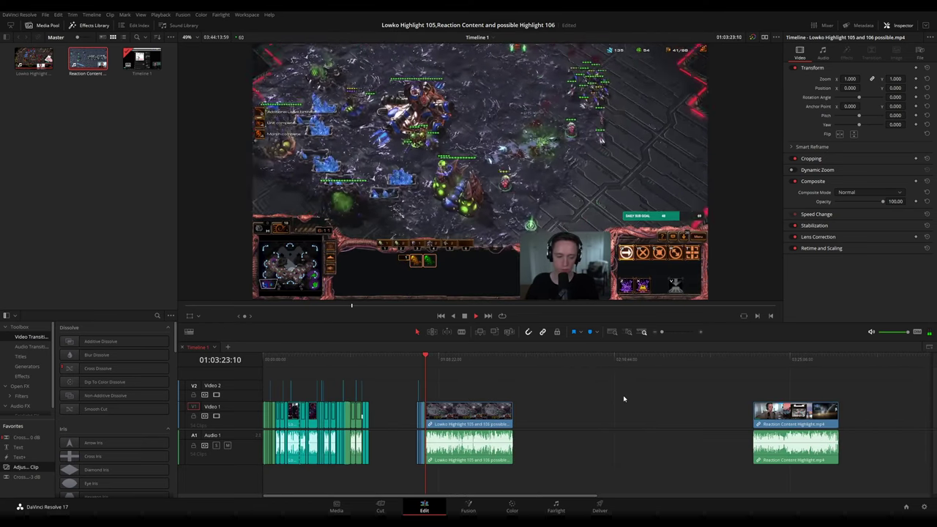
Play on through the StarCraft II match, promotion and Victory screens up to about 01:04:01, looking for dead moments.
{"action": "scroll", "coordinate": [518, 394], "scroll_direction": "up", "scroll_amount": 5}
{"action": "scroll", "coordinate": [517, 389], "scroll_direction": "right", "scroll_amount": 6}
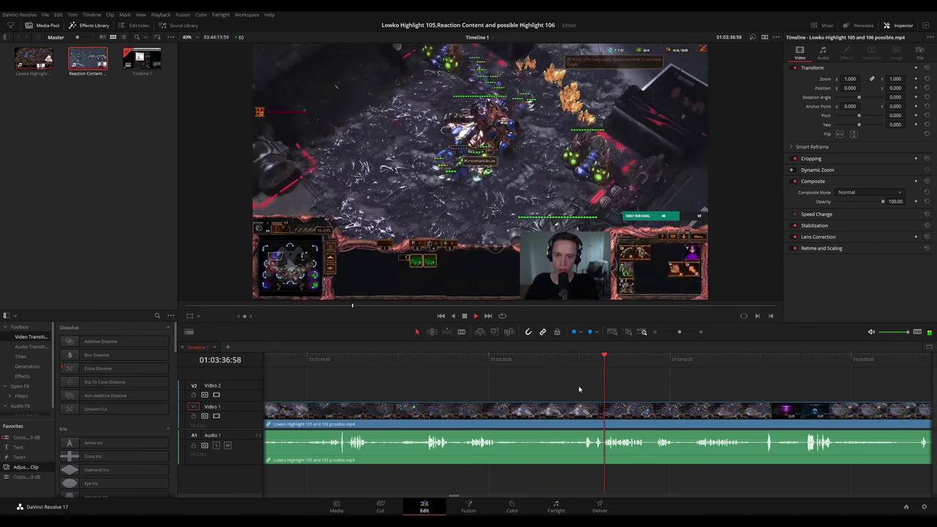
{"action": "scroll", "coordinate": [603, 387], "scroll_direction": "right", "scroll_amount": 3}
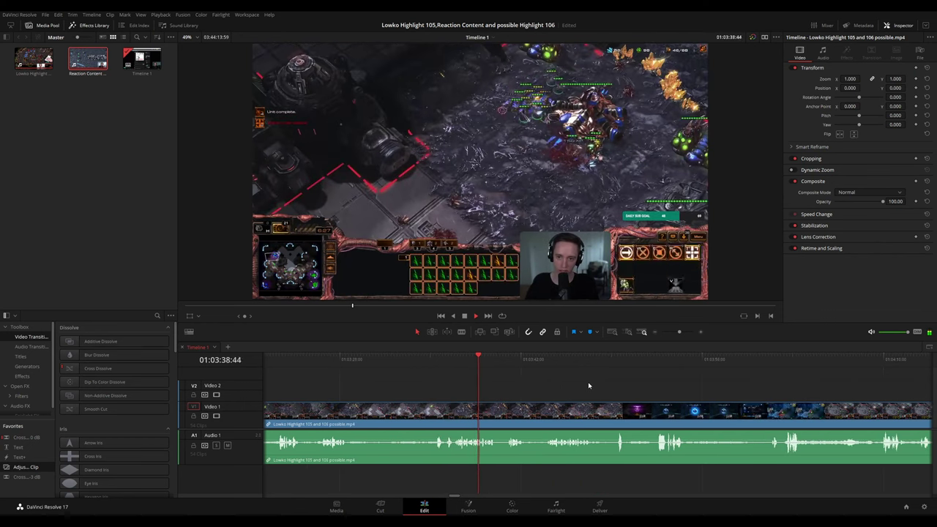
{"action": "scroll", "coordinate": [613, 387], "scroll_direction": "up", "scroll_amount": 2}
{"action": "scroll", "coordinate": [602, 385], "scroll_direction": "right", "scroll_amount": 3}
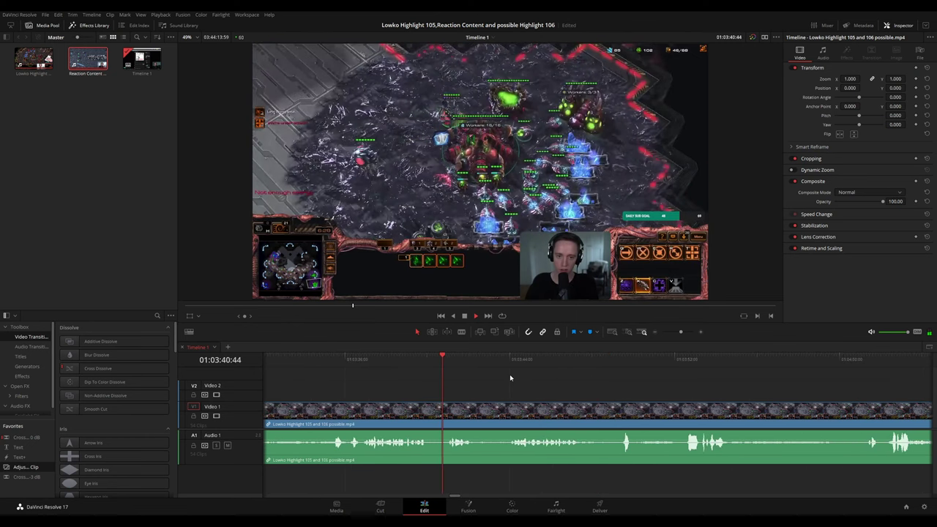
{"action": "scroll", "coordinate": [510, 377], "scroll_direction": "right", "scroll_amount": 2}
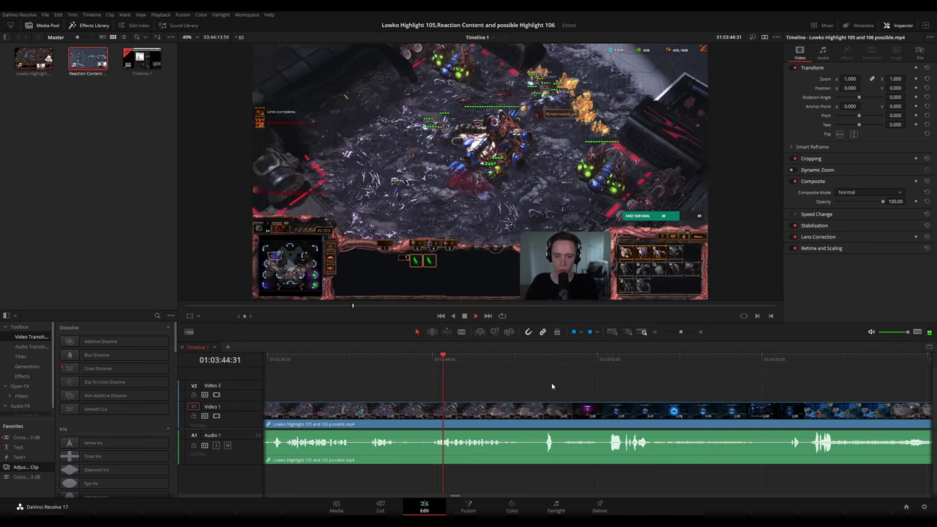
{"action": "scroll", "coordinate": [564, 386], "scroll_direction": "right", "scroll_amount": 1}
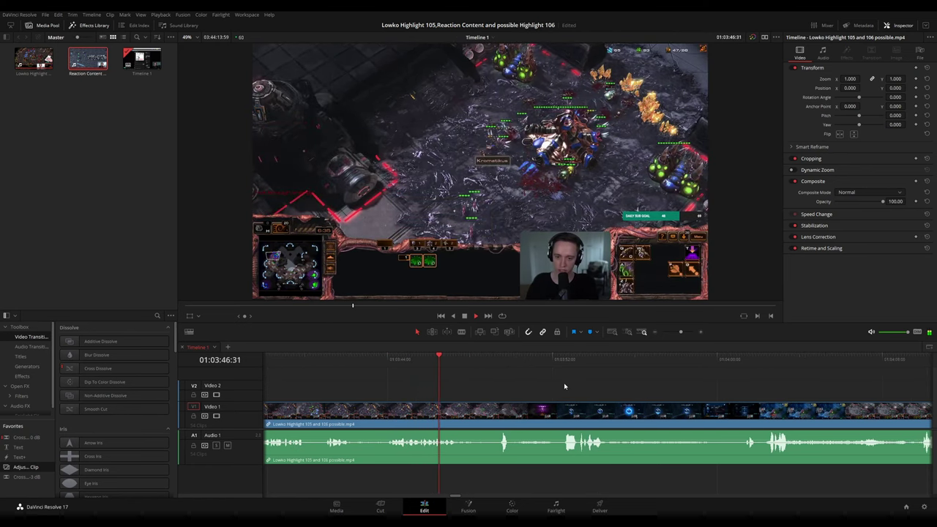
{"action": "scroll", "coordinate": [567, 386], "scroll_direction": "right", "scroll_amount": 1}
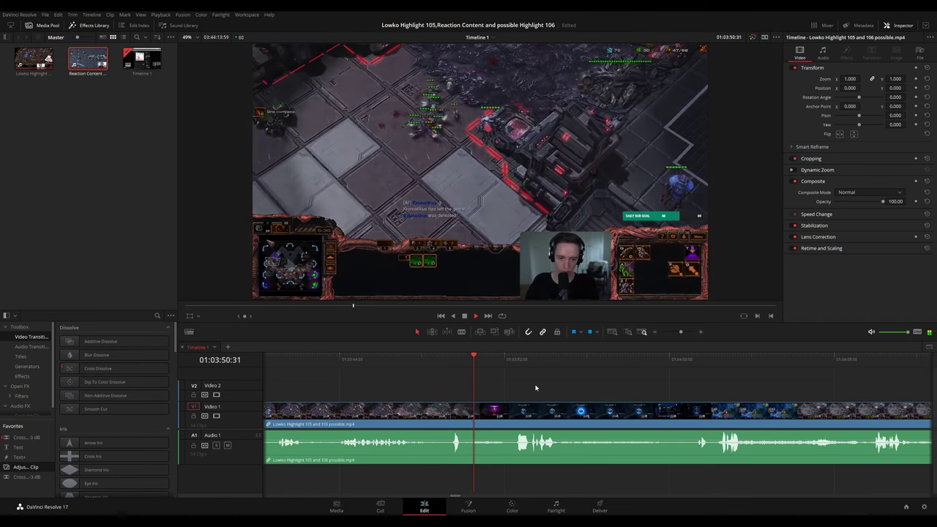
{"action": "left_click", "coordinate": [511, 361]}
{"action": "scroll", "coordinate": [618, 393], "scroll_direction": "right", "scroll_amount": 2}
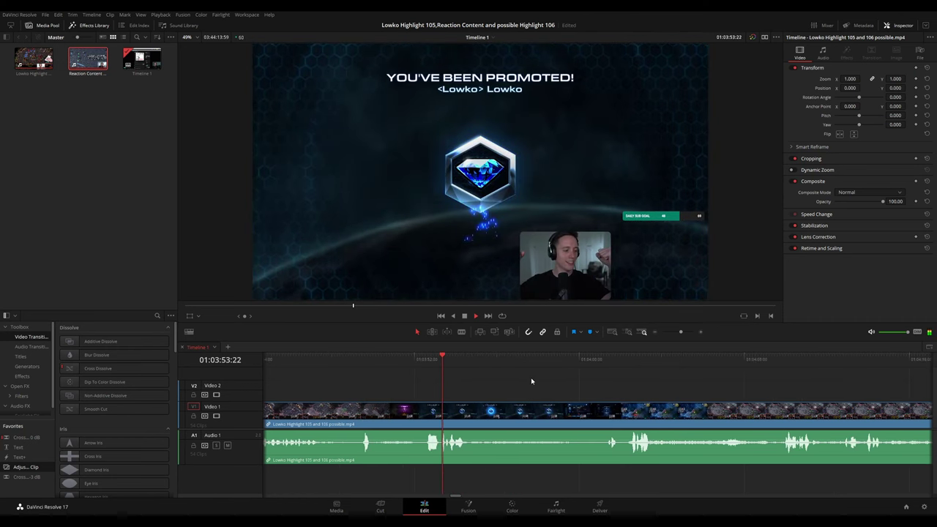
{"action": "left_click", "coordinate": [554, 360]}
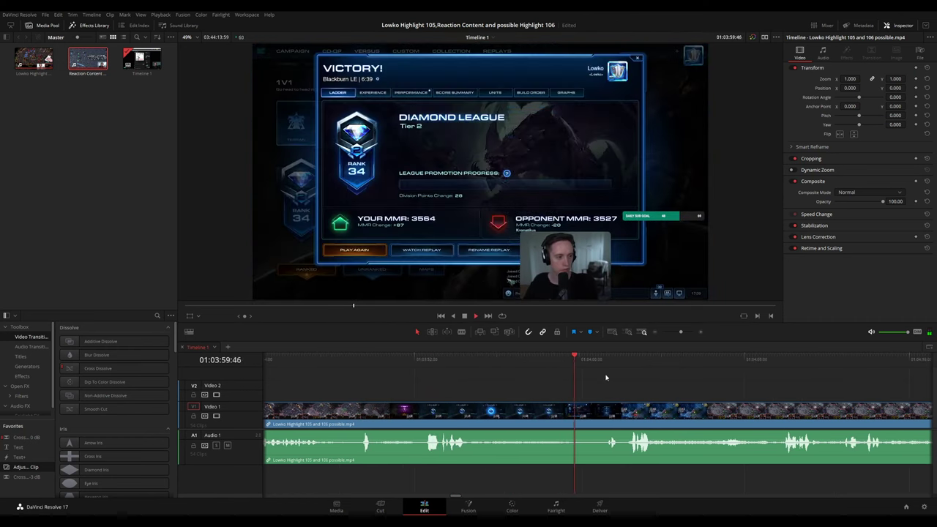
{"action": "scroll", "coordinate": [586, 378], "scroll_direction": "right", "scroll_amount": 2}
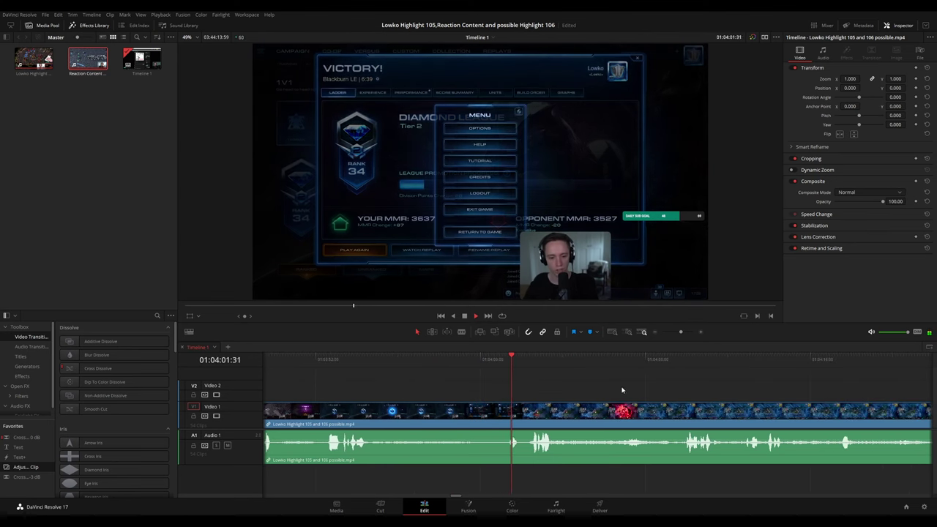
Cut out the short section from 01:04:01:57, between the Victory screen menu and the start of the vampire game footage.
{"action": "scroll", "coordinate": [571, 380], "scroll_direction": "right", "scroll_amount": 2}
{"action": "scroll", "coordinate": [534, 389], "scroll_direction": "up", "scroll_amount": 4}
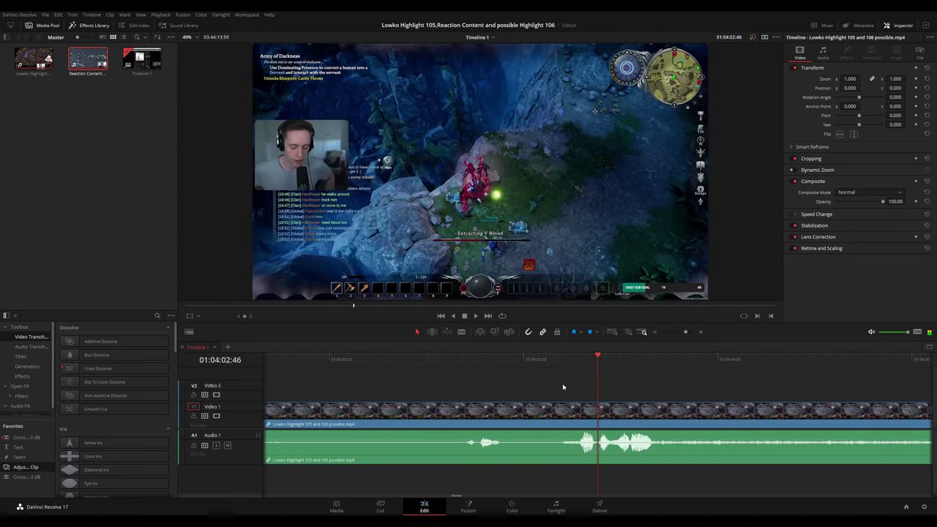
{"action": "left_click", "coordinate": [460, 360]}
{"action": "key", "text": "space"}
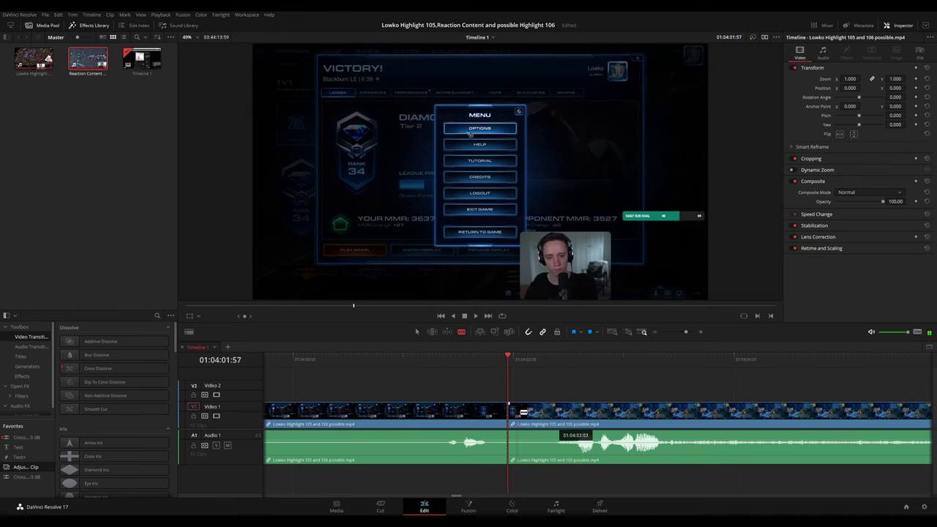
{"action": "left_click", "coordinate": [526, 412]}
{"action": "key", "text": "a"}
{"action": "key", "text": "BackSpace"}
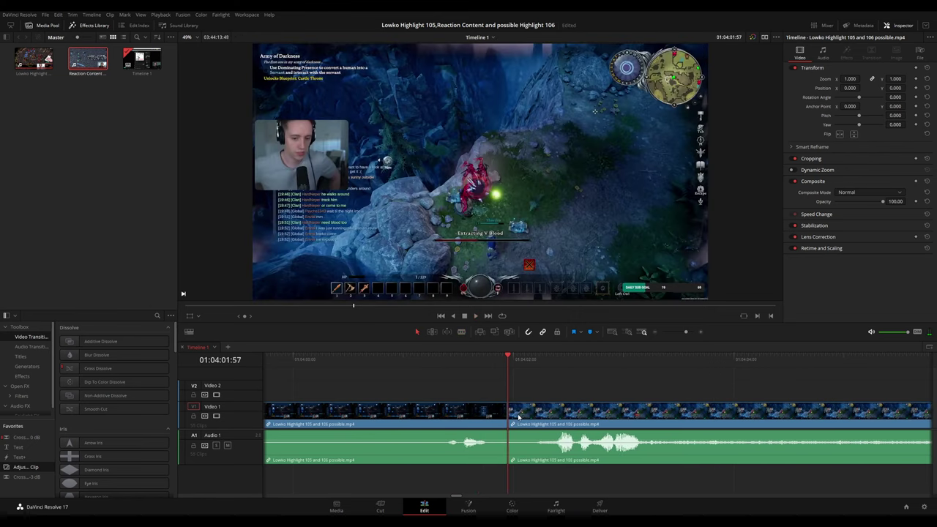
Color the clip before the cut blue and play on through the vampire game footage up to about 01:04:25.
{"action": "key", "text": "space"}
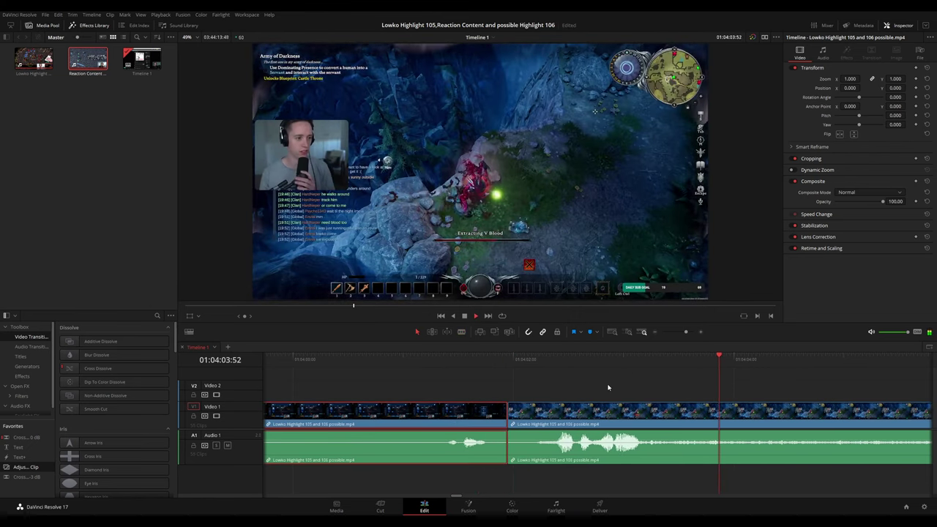
{"action": "left_click", "coordinate": [611, 394]}
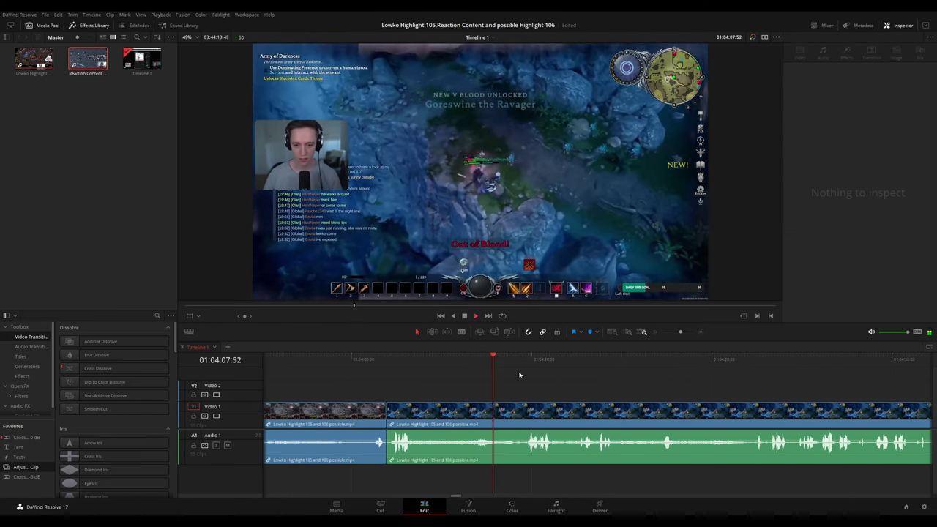
{"action": "left_click", "coordinate": [522, 360]}
{"action": "scroll", "coordinate": [515, 381], "scroll_direction": "right", "scroll_amount": 2}
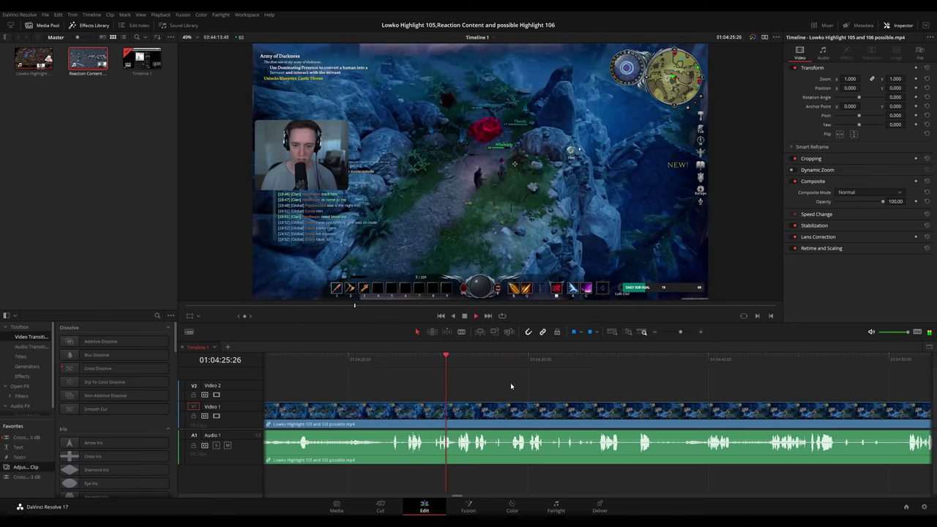
Add a Text title on Video 2 starting at 01:04:24:40 that reads #OUTOFCONTEXT.
{"action": "left_click_drag", "start_coordinate": [431, 357], "coordinate": [432, 358]}
{"action": "left_click_drag", "start_coordinate": [27, 450], "coordinate": [414, 395]}
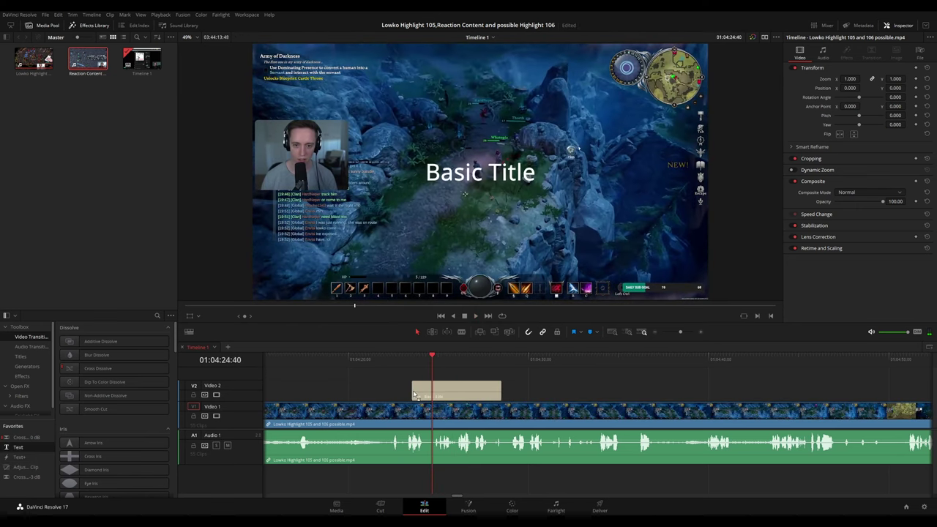
{"action": "left_click", "coordinate": [436, 393]}
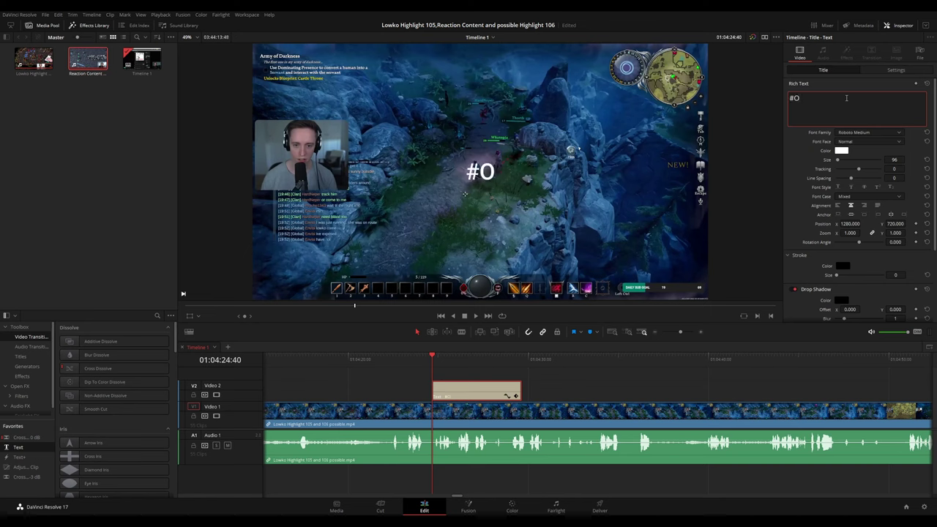
{"action": "left_click", "coordinate": [846, 97]}
{"action": "type", "text": "#OUTOFCONTEXT"}
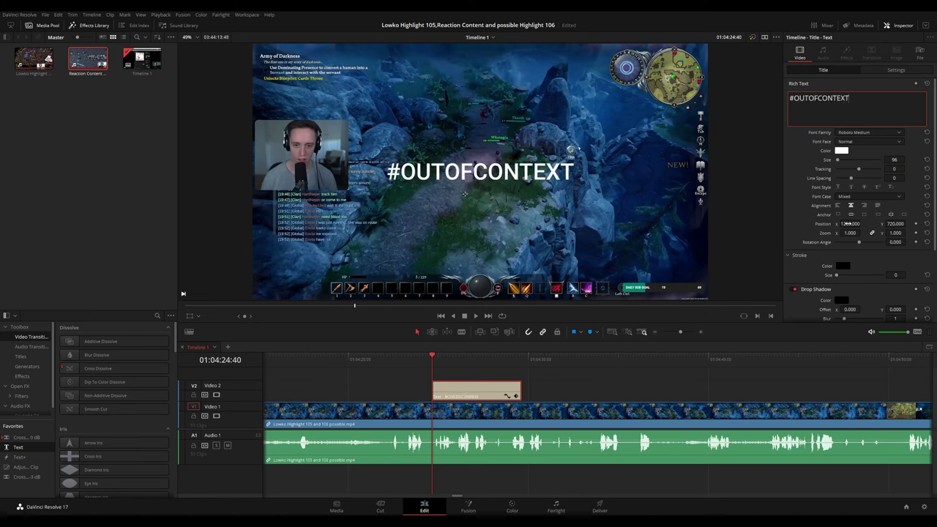
Scale the title to 0.720, position it just above the webcam at X 392, Y 1073, and give it a short fade-in.
{"action": "left_click_drag", "start_coordinate": [847, 223], "coordinate": [712, 223]}
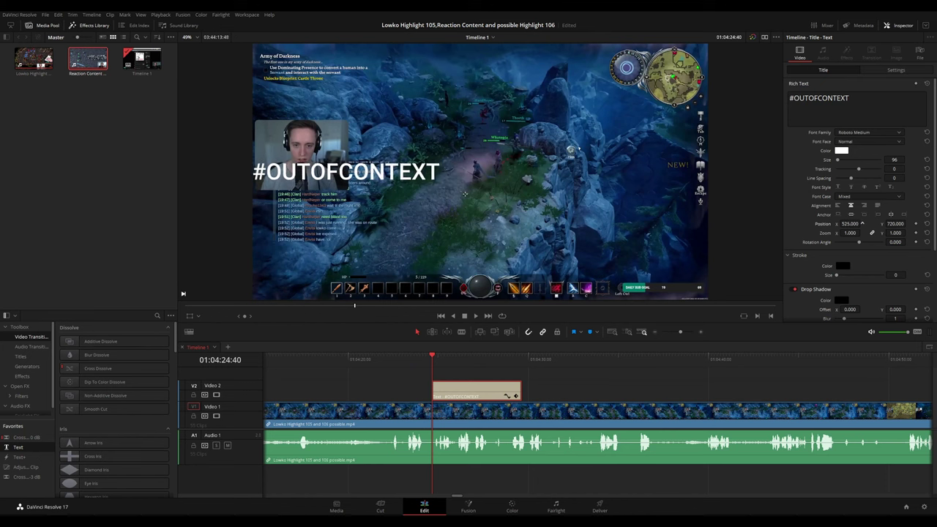
{"action": "left_click_drag", "start_coordinate": [894, 223], "coordinate": [924, 223]}
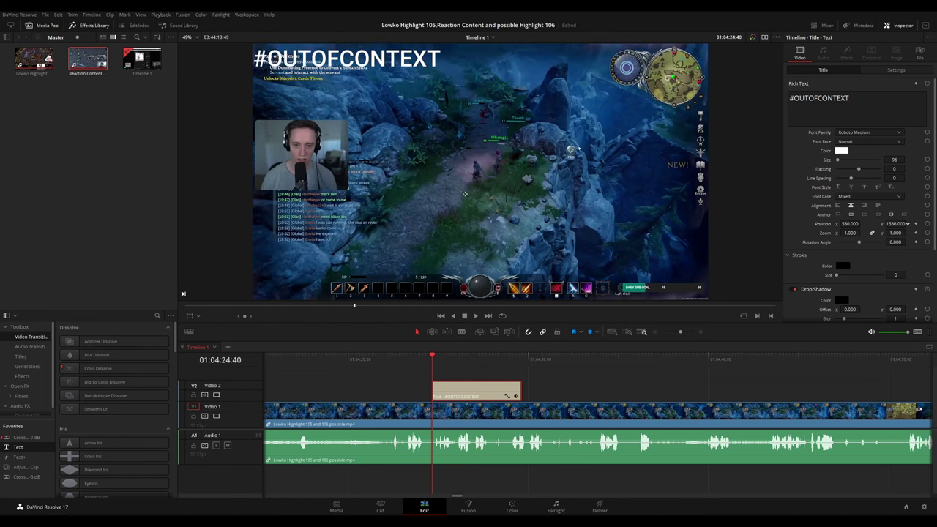
{"action": "left_click_drag", "start_coordinate": [847, 232], "coordinate": [833, 233]}
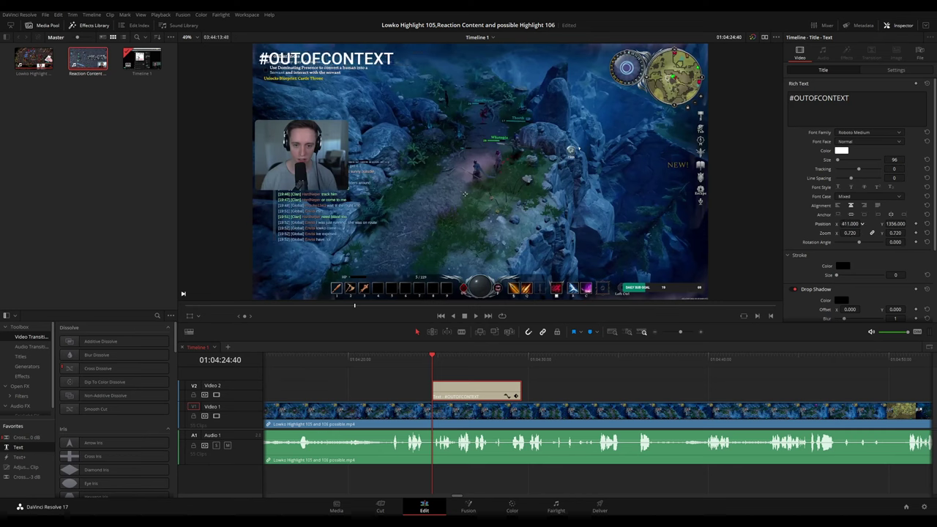
{"action": "left_click_drag", "start_coordinate": [896, 227], "coordinate": [878, 227]}
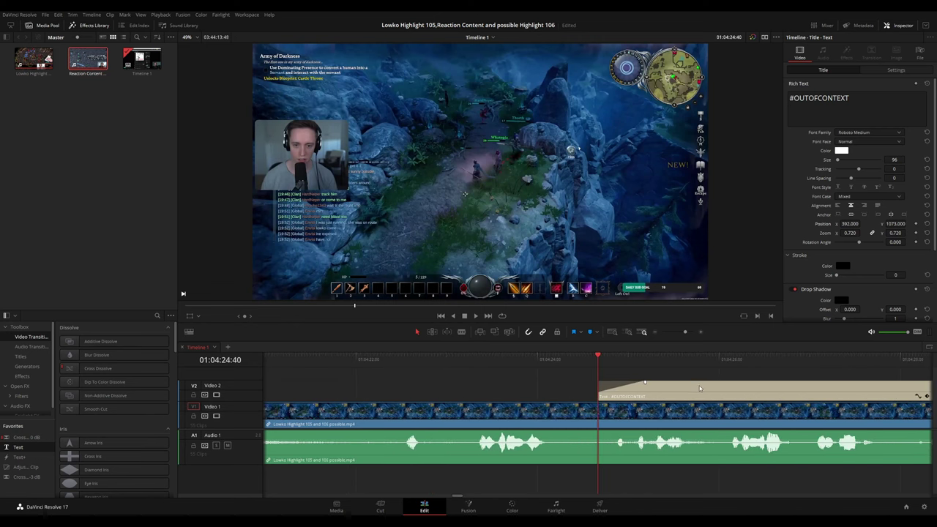
Play through the titled moment and move the #OUTOFCONTEXT title to start at about 01:04:35.
{"action": "key", "text": "space"}
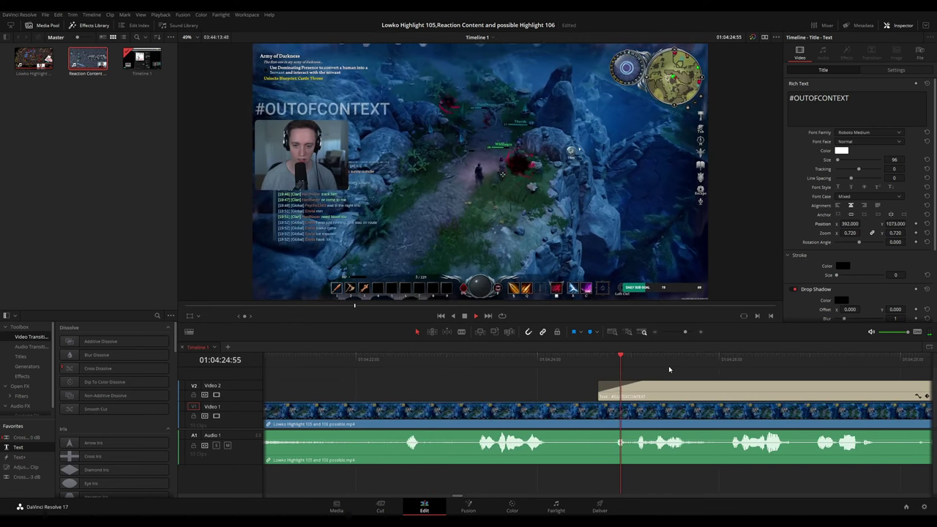
{"action": "scroll", "coordinate": [656, 362], "scroll_direction": "down", "scroll_amount": 3}
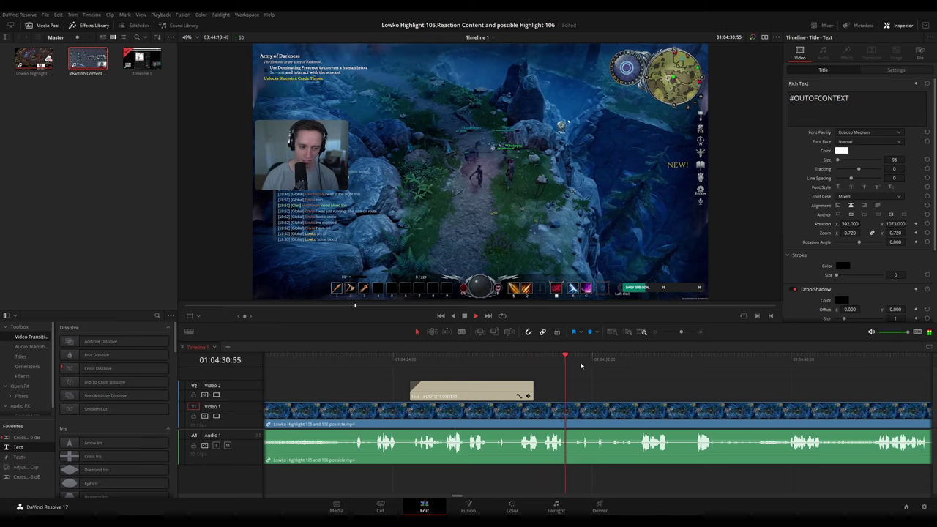
{"action": "left_click", "coordinate": [630, 359]}
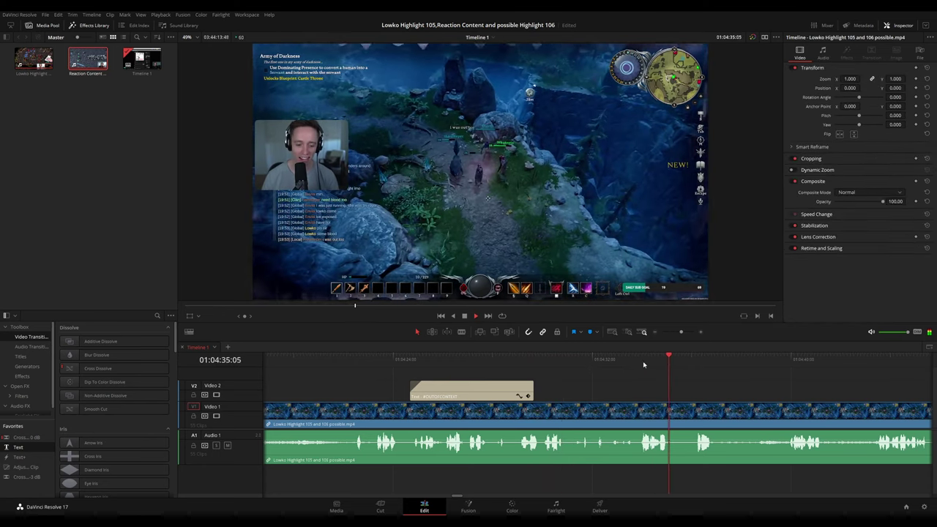
{"action": "left_click_drag", "start_coordinate": [475, 388], "coordinate": [740, 389]}
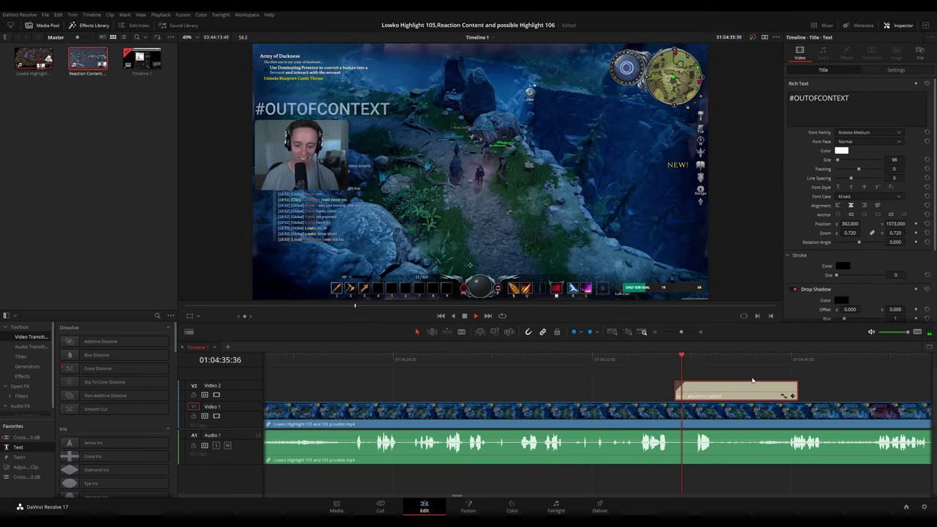
Move the #OUTOFCONTEXT title to start at about 01:04:43, where the streamer's next remark begins.
{"action": "left_click", "coordinate": [590, 359]}
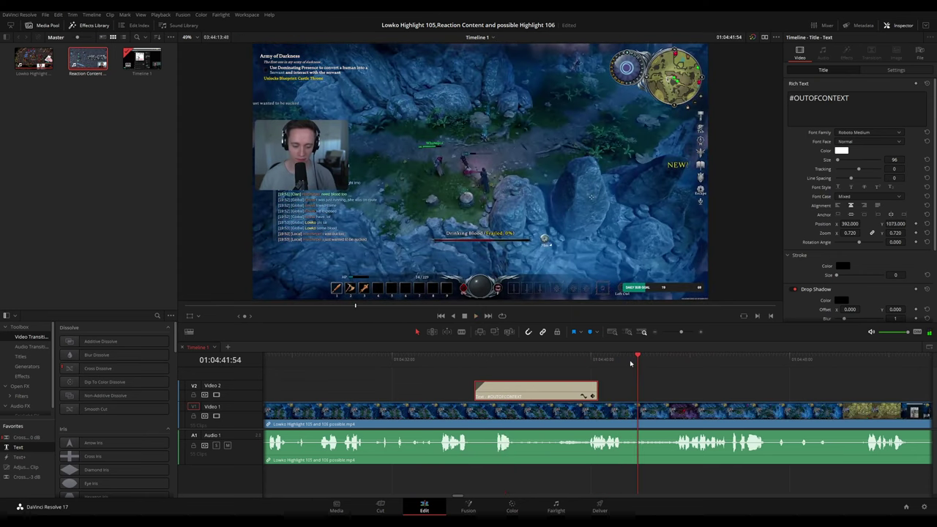
{"action": "left_click_drag", "start_coordinate": [646, 362], "coordinate": [669, 364]}
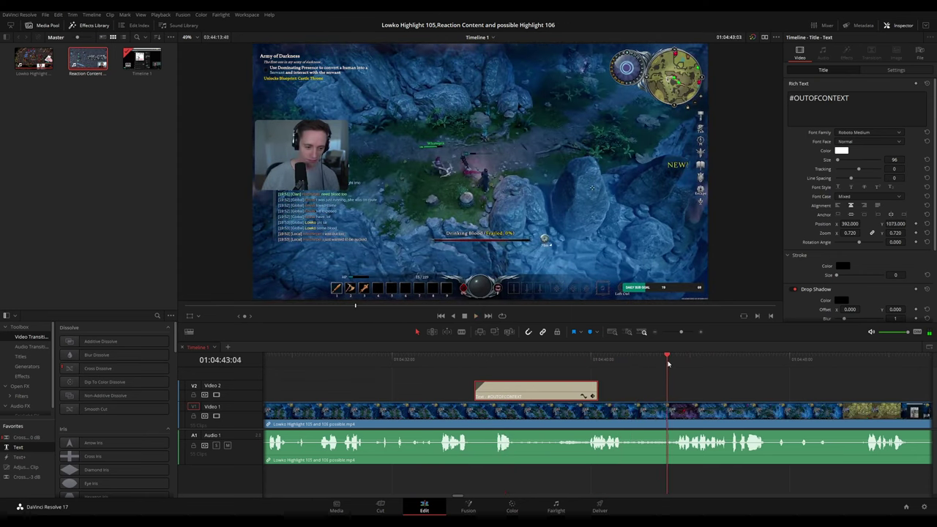
{"action": "left_click_drag", "start_coordinate": [547, 389], "coordinate": [745, 388]}
{"action": "key", "text": "space"}
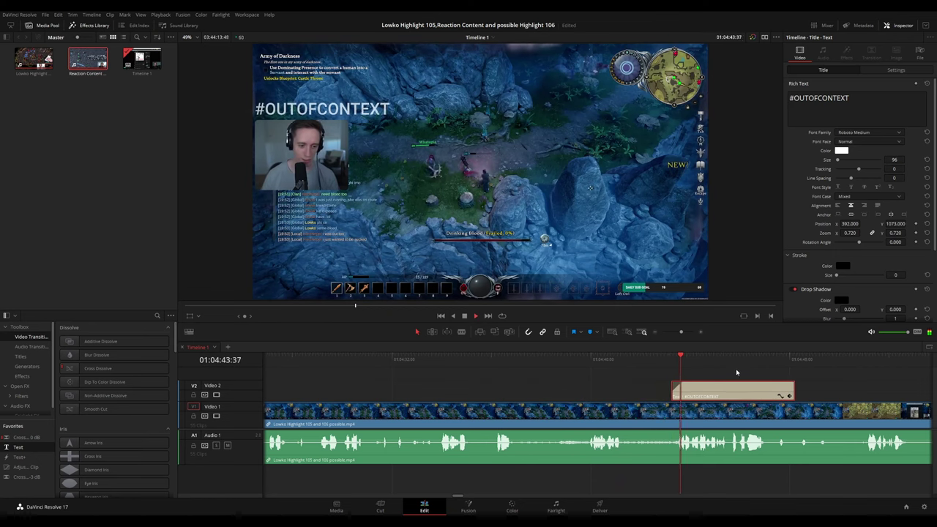
Shorten the #OUTOFCONTEXT title to end at about 01:04:47 and give it a fade-out.
{"action": "left_click_drag", "start_coordinate": [821, 379], "coordinate": [547, 362]}
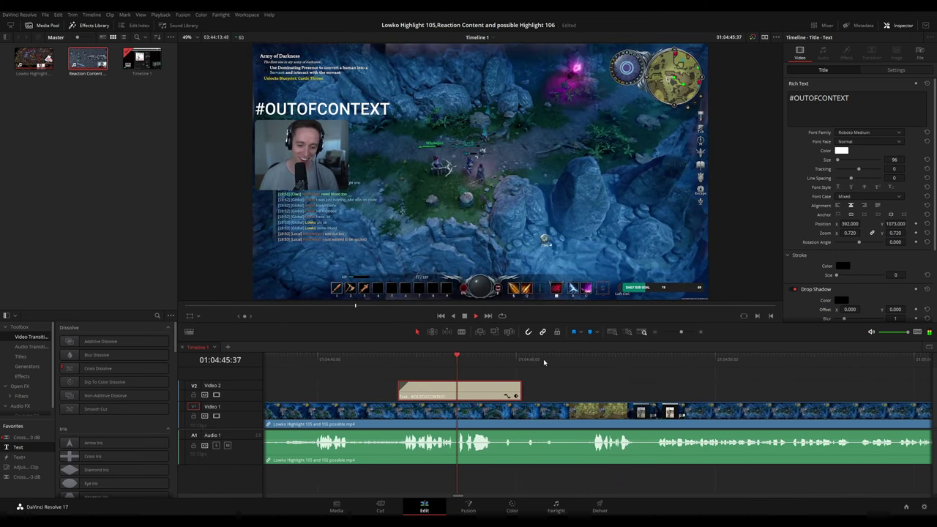
{"action": "mouse_move", "coordinate": [519, 385]}
{"action": "left_mouse_down"}
{"action": "mouse_move", "coordinate": [498, 385]}
{"action": "mouse_move", "coordinate": [508, 385]}
{"action": "left_mouse_up"}
{"action": "key", "text": "space"}
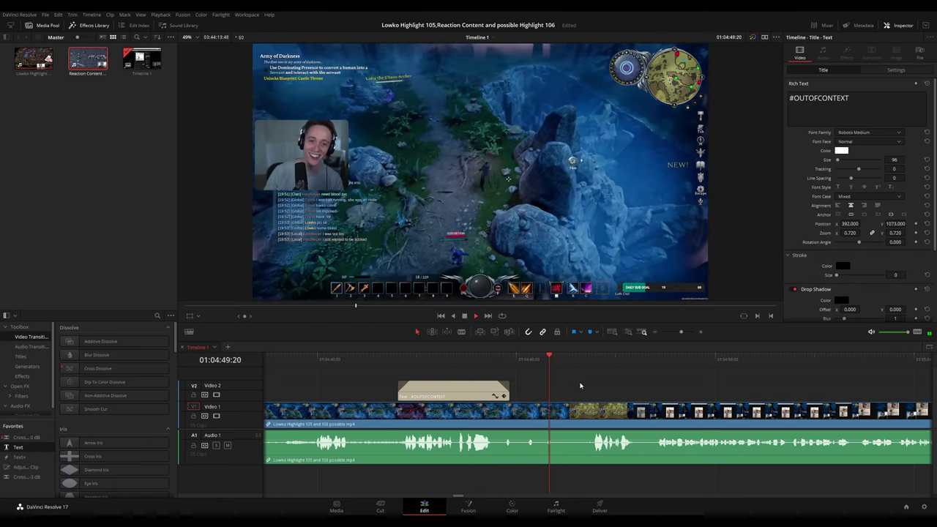
Cut out the short pause from 01:04:52:53, just before the doctor's bill post appears, and close the gap.
{"action": "left_click", "coordinate": [582, 358]}
{"action": "left_click_drag", "start_coordinate": [701, 392], "coordinate": [550, 374]}
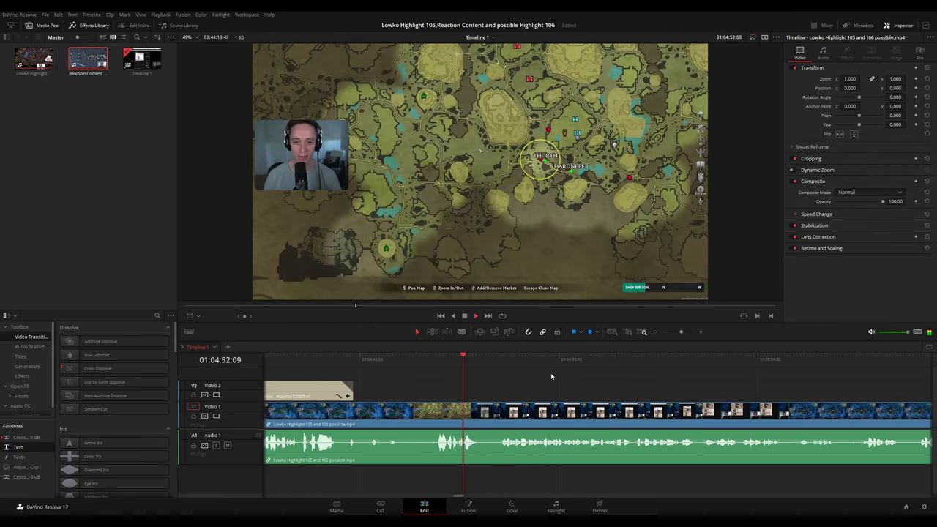
{"action": "key", "text": "space"}
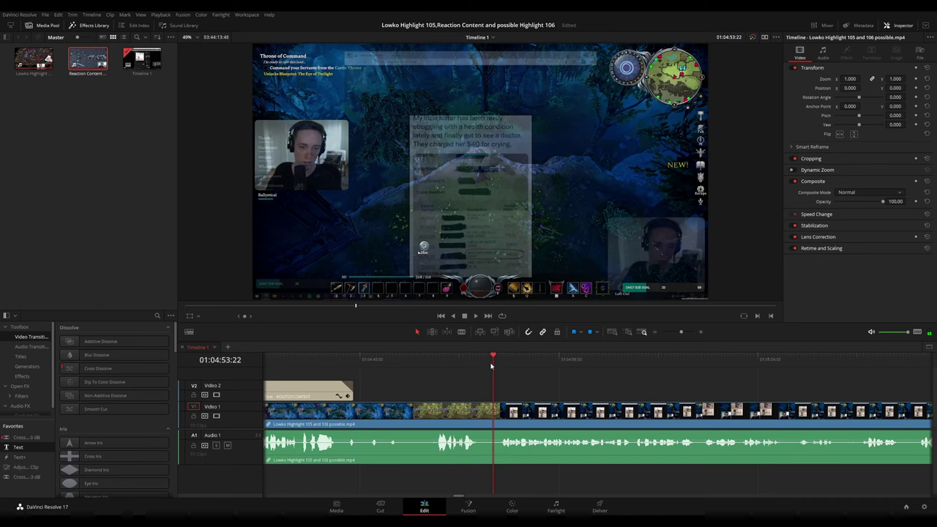
{"action": "left_click_drag", "start_coordinate": [492, 366], "coordinate": [481, 366]}
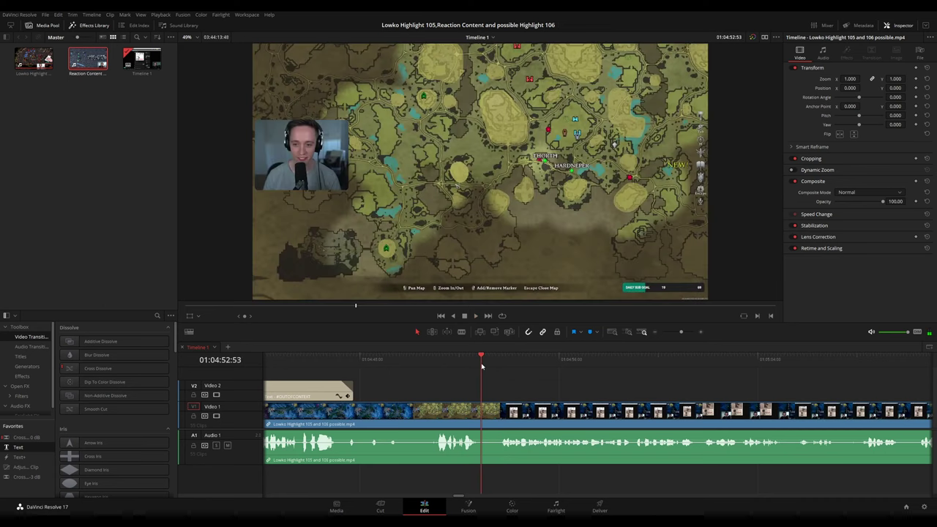
{"action": "key", "text": "b"}
{"action": "left_click", "coordinate": [482, 408]}
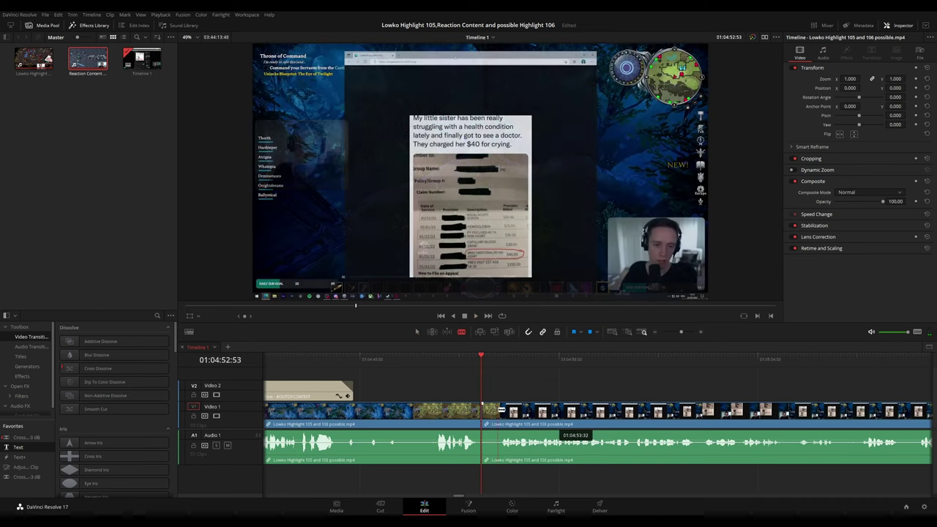
{"action": "key", "text": "a"}
{"action": "left_click", "coordinate": [486, 415]}
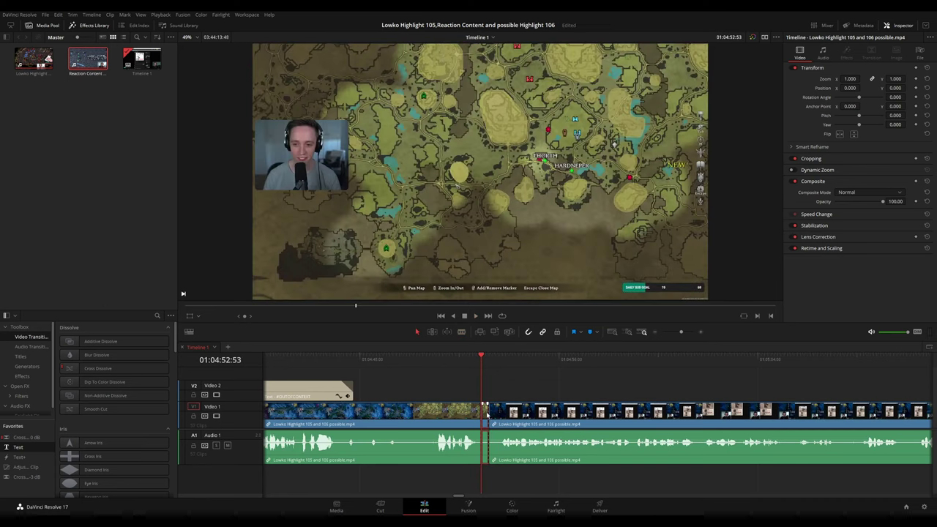
{"action": "key", "text": "Delete"}
Color the clip before the new cut orange and replay the join.
{"action": "key", "text": "space"}
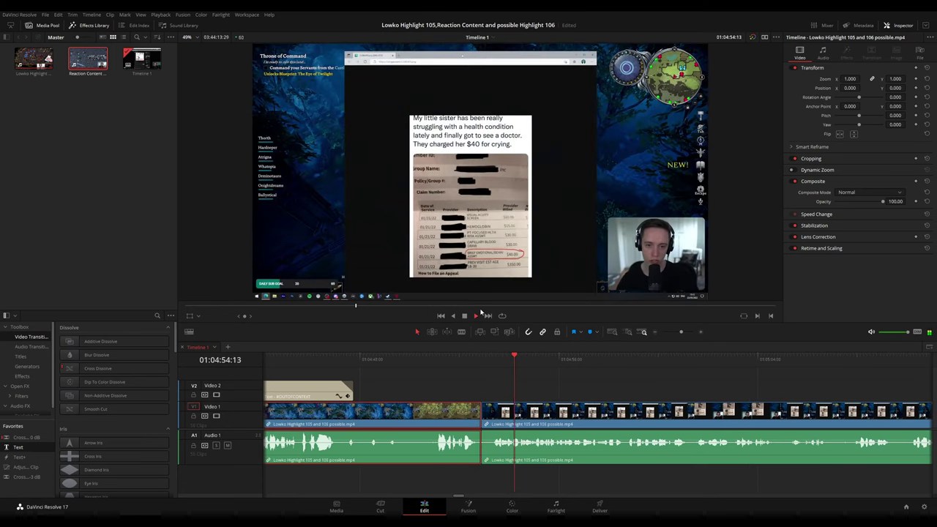
{"action": "key", "text": "1"}
{"action": "left_click", "coordinate": [663, 366]}
{"action": "left_click_drag", "start_coordinate": [663, 360], "coordinate": [485, 359]}
{"action": "left_click", "coordinate": [586, 387]}
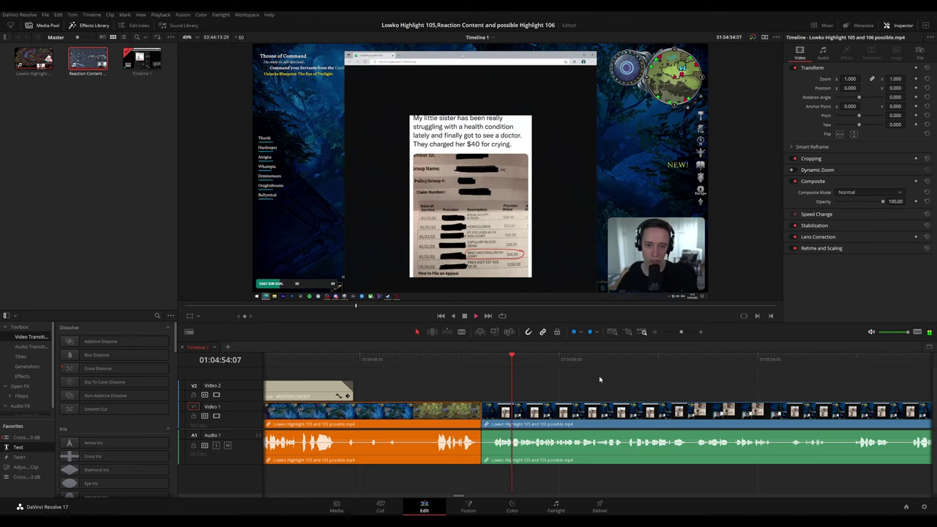
Replay the opening of the doctor's bill segment from the cut at about 01:04:53.
{"action": "scroll", "coordinate": [599, 376], "scroll_direction": "down", "scroll_amount": 2}
{"action": "scroll", "coordinate": [607, 390], "scroll_direction": "down", "scroll_amount": 1}
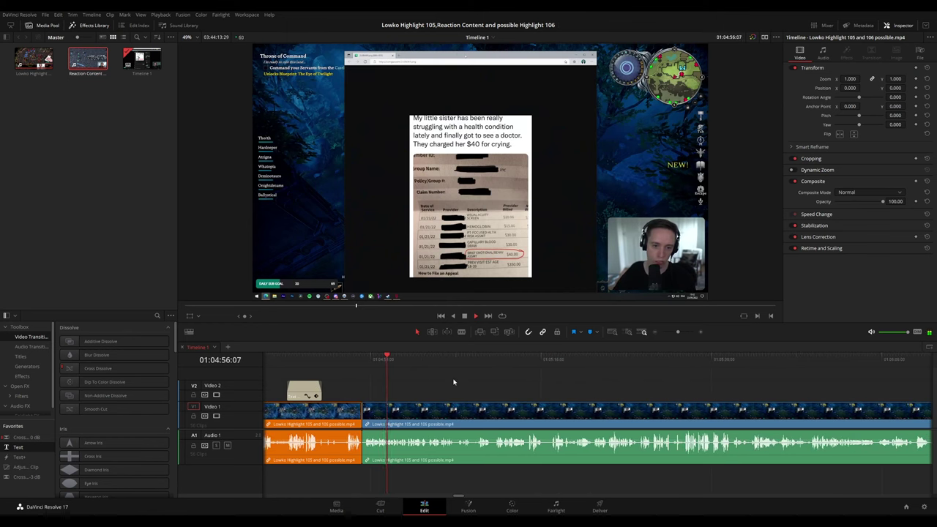
{"action": "scroll", "coordinate": [512, 394], "scroll_direction": "up", "scroll_amount": 3}
{"action": "scroll", "coordinate": [700, 395], "scroll_direction": "up", "scroll_amount": 2}
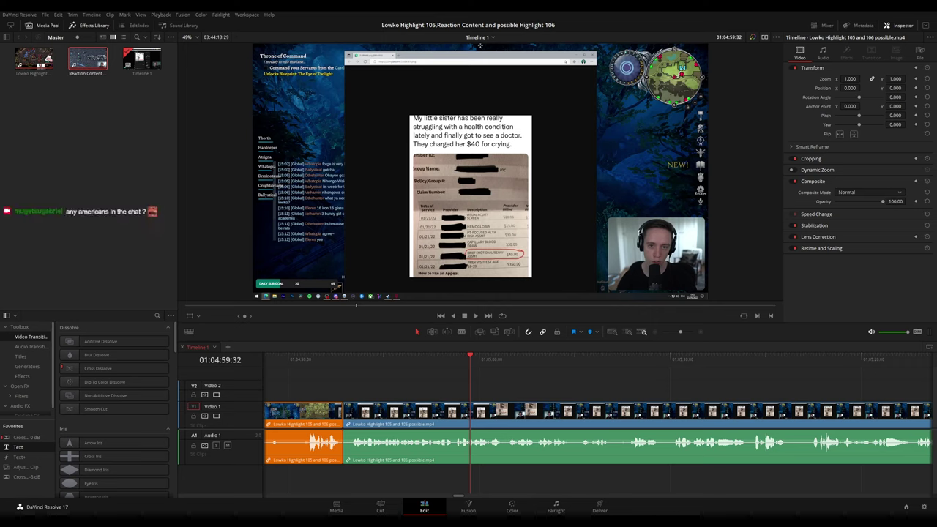
{"action": "left_click_drag", "start_coordinate": [359, 360], "coordinate": [354, 358]}
{"action": "key", "text": "space"}
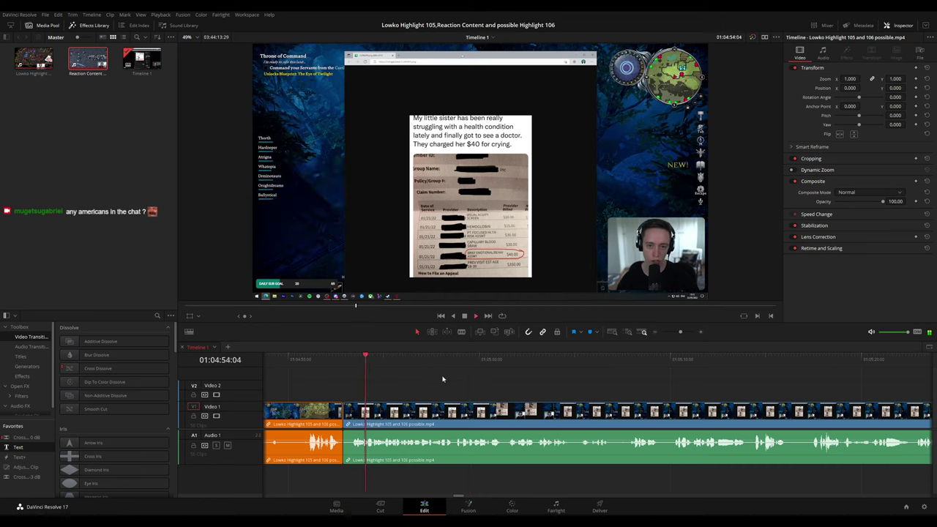
{"action": "scroll", "coordinate": [451, 388], "scroll_direction": "right", "scroll_amount": 1}
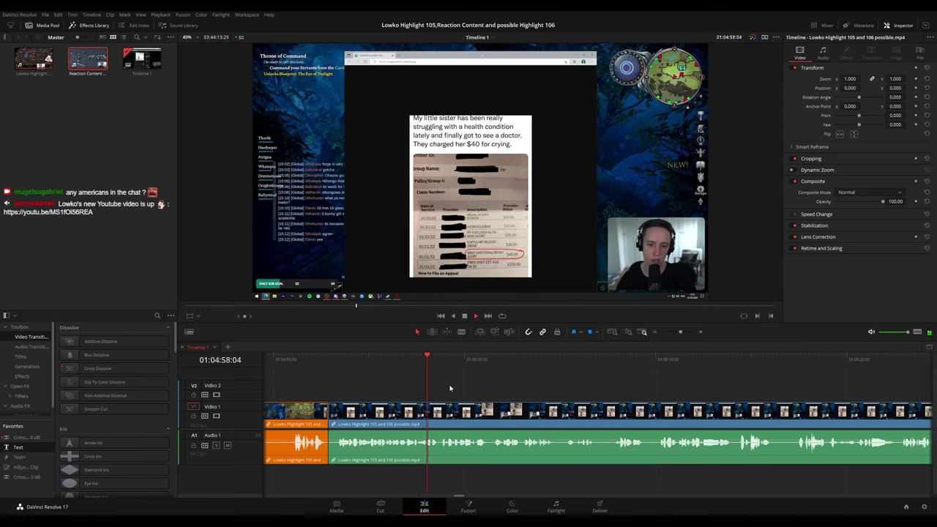
{"action": "key", "text": "space"}
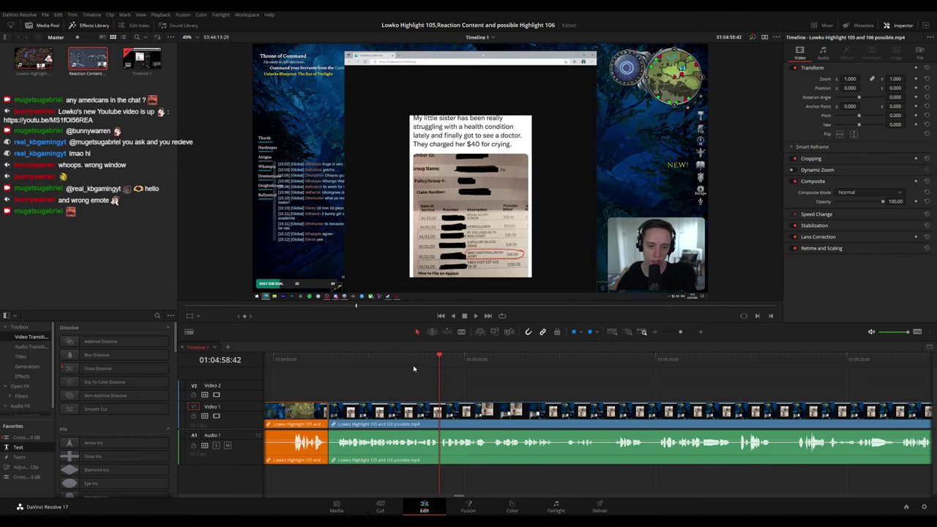
{"action": "left_click_drag", "start_coordinate": [385, 360], "coordinate": [337, 363]}
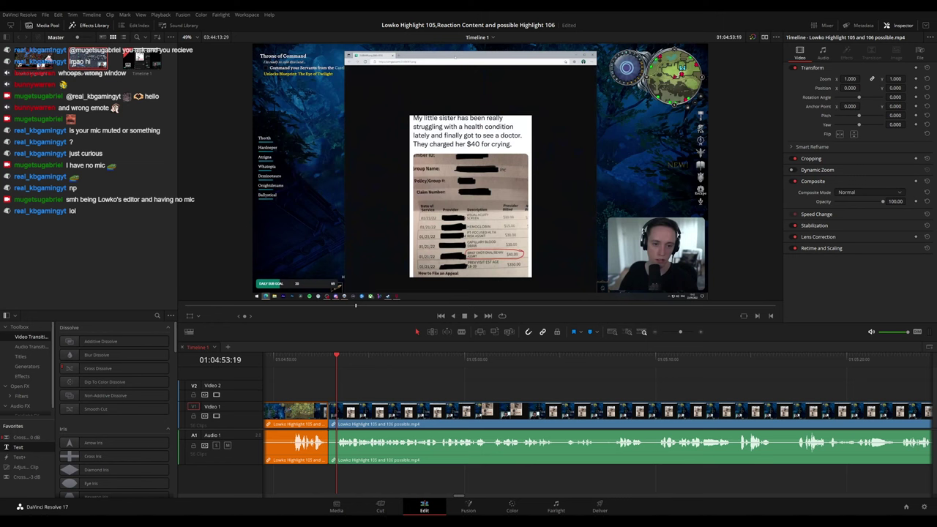
{"action": "left_click", "coordinate": [330, 360]}
{"action": "key", "text": "space"}
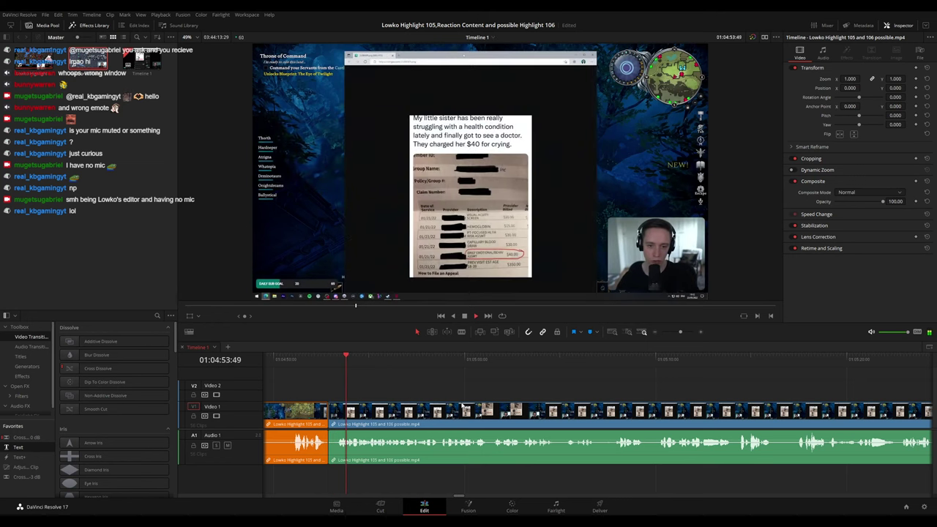
Play through the doctor's bill reaction up to about 01:05:17, checking for dead moments.
{"action": "scroll", "coordinate": [430, 397], "scroll_direction": "right", "scroll_amount": 2}
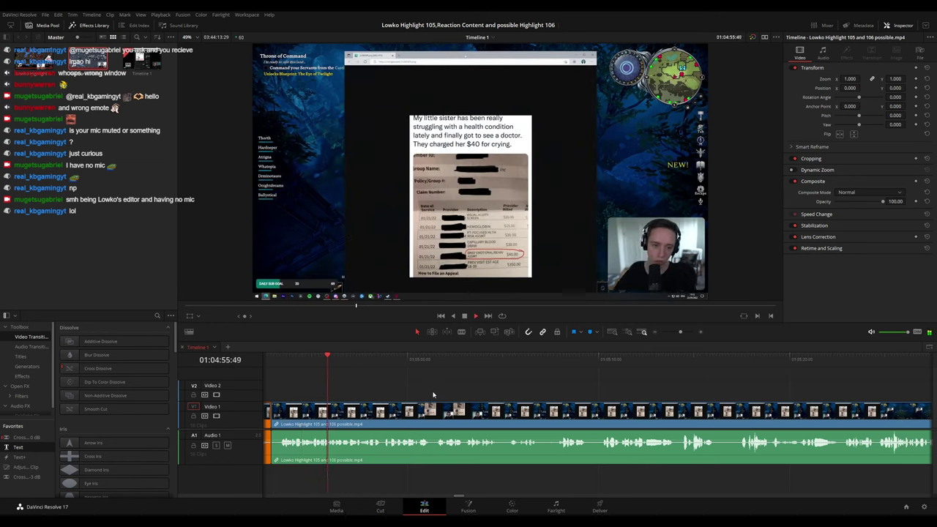
{"action": "scroll", "coordinate": [447, 393], "scroll_direction": "right", "scroll_amount": 1}
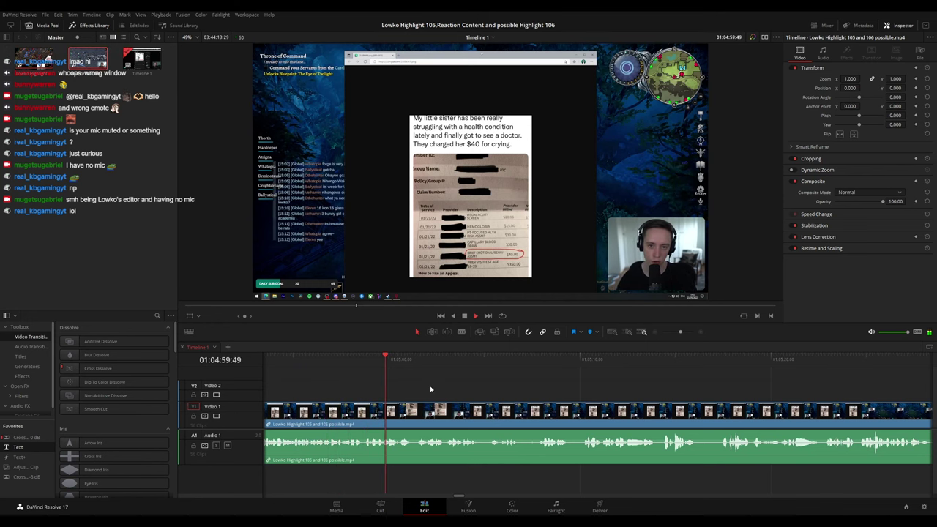
{"action": "scroll", "coordinate": [473, 388], "scroll_direction": "right", "scroll_amount": 2}
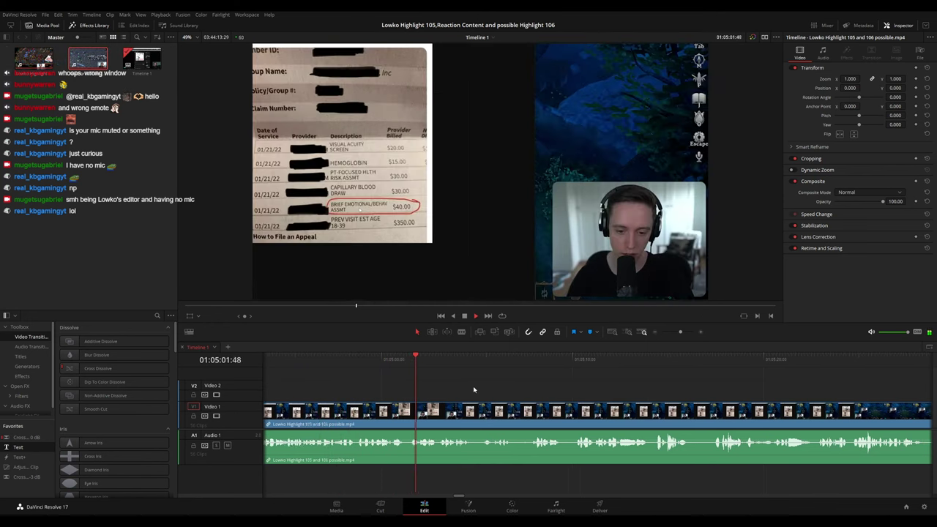
{"action": "scroll", "coordinate": [476, 383], "scroll_direction": "right", "scroll_amount": 2}
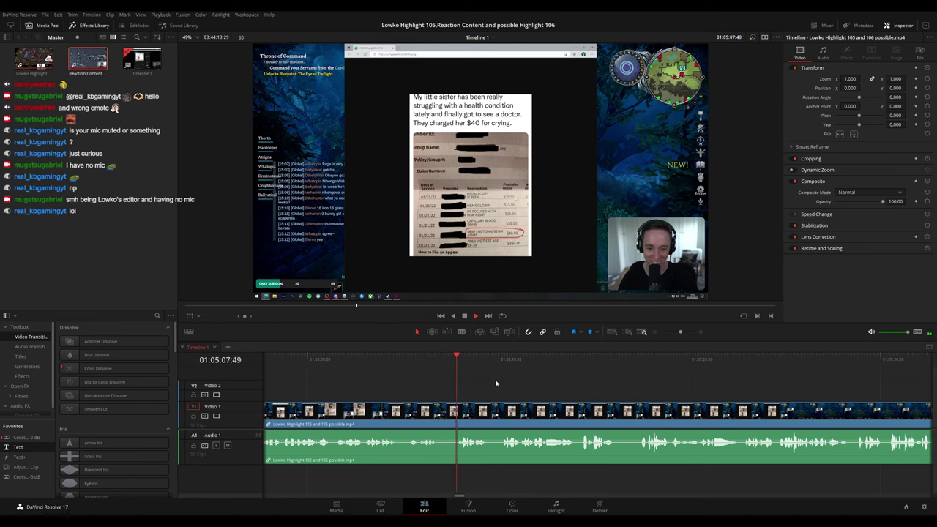
{"action": "scroll", "coordinate": [523, 379], "scroll_direction": "right", "scroll_amount": 1}
{"action": "scroll", "coordinate": [524, 380], "scroll_direction": "right", "scroll_amount": 5}
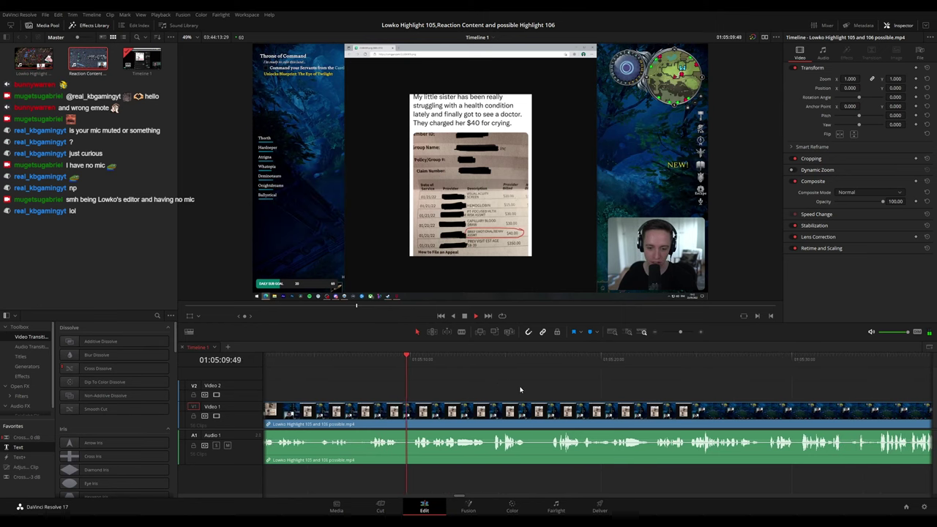
{"action": "scroll", "coordinate": [498, 386], "scroll_direction": "right", "scroll_amount": 2}
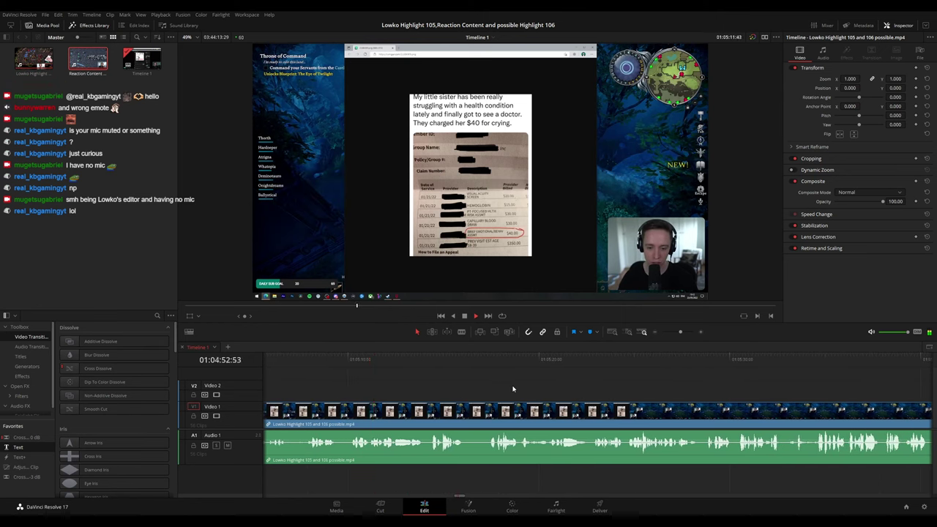
{"action": "scroll", "coordinate": [518, 387], "scroll_direction": "right", "scroll_amount": 1}
{"action": "scroll", "coordinate": [512, 386], "scroll_direction": "right", "scroll_amount": 1}
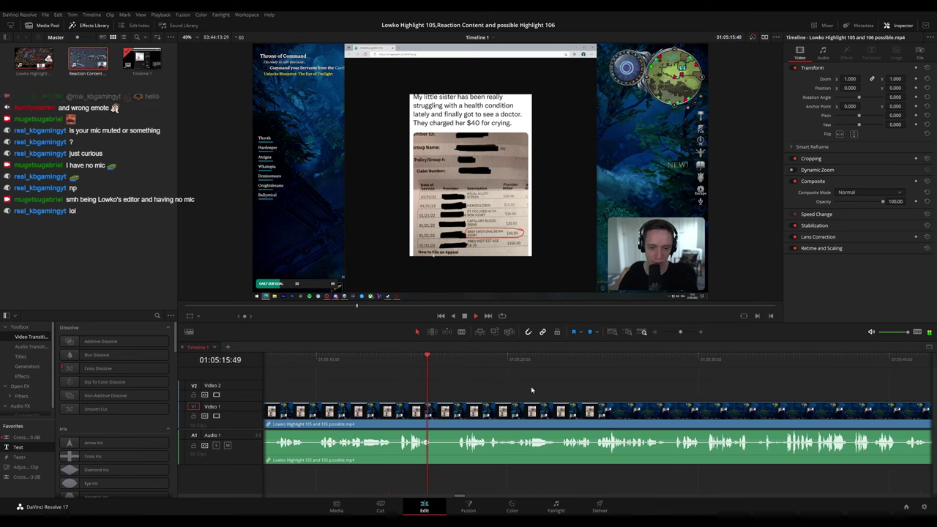
Cut out the silent stretch of about one second starting near 01:05:16 and close the gap.
{"action": "scroll", "coordinate": [535, 388], "scroll_direction": "down", "scroll_amount": 1}
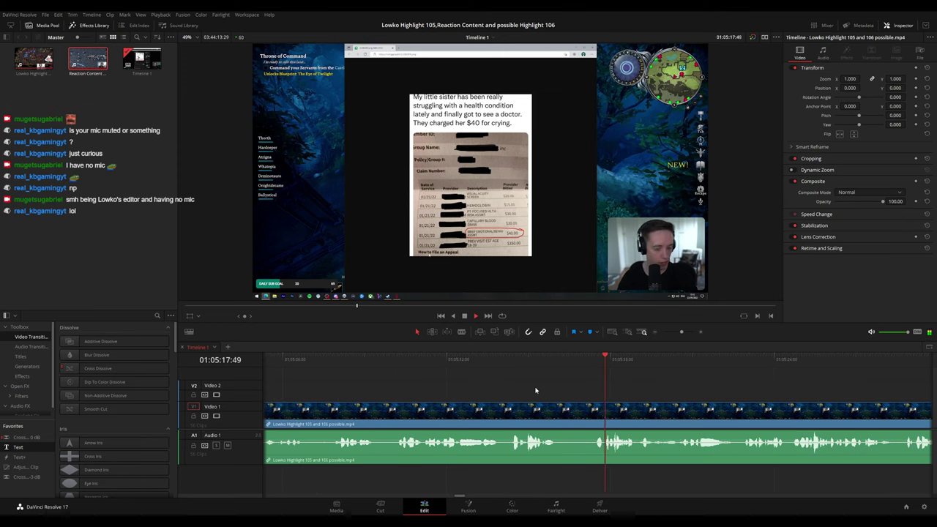
{"action": "key", "text": "b"}
{"action": "left_click", "coordinate": [564, 412]}
{"action": "left_click", "coordinate": [595, 412]}
{"action": "key", "text": "a"}
{"action": "left_click", "coordinate": [579, 415]}
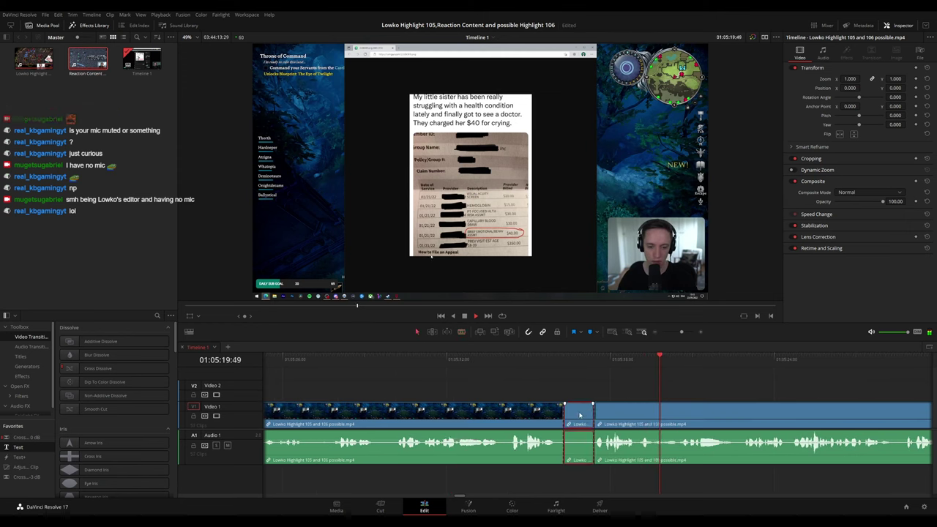
{"action": "key", "text": "Delete"}
Color the clip before the cut green, add a 0 dB audio cross fade at the join, and replay it.
{"action": "left_click", "coordinate": [544, 359]}
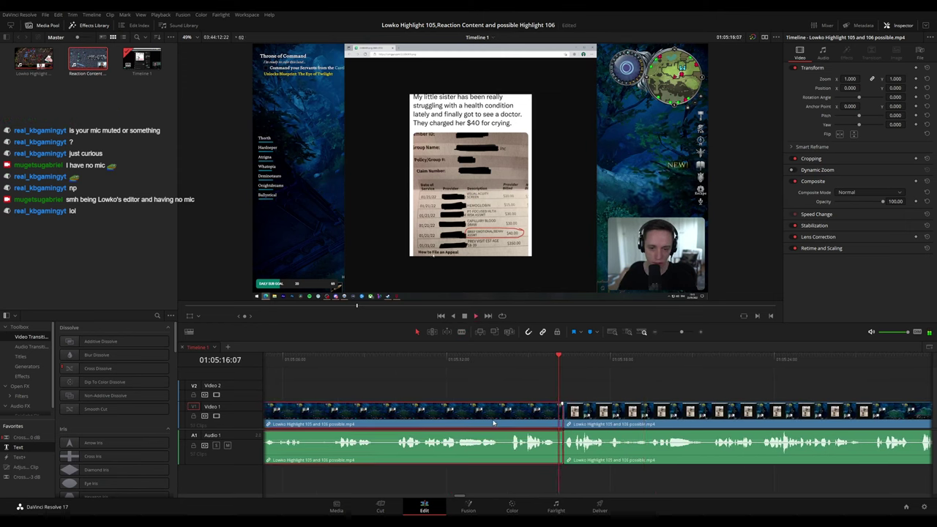
{"action": "left_click", "coordinate": [656, 383]}
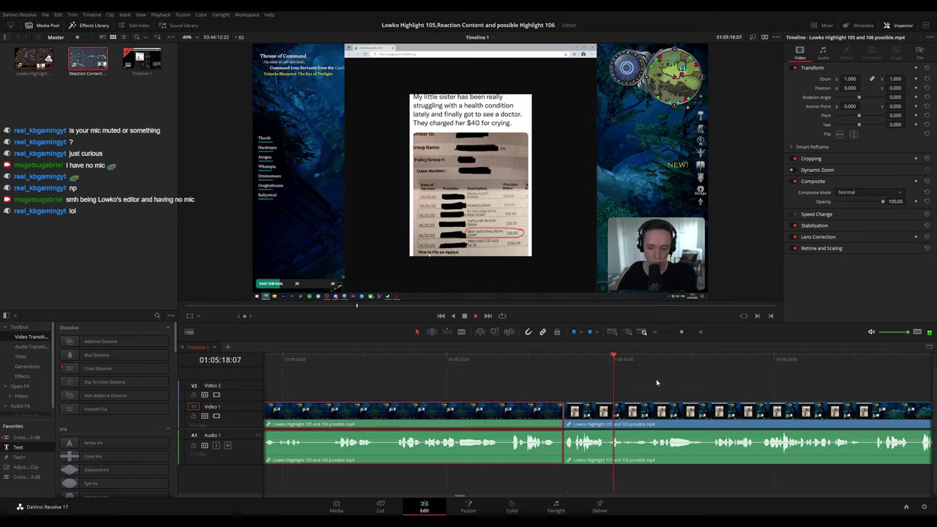
{"action": "left_click_drag", "start_coordinate": [27, 438], "coordinate": [563, 444]}
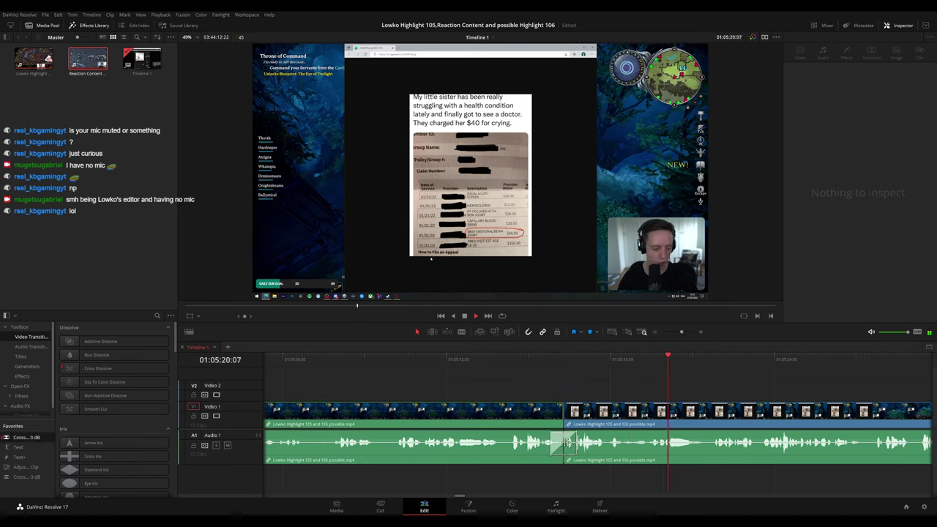
{"action": "left_click", "coordinate": [564, 359]}
{"action": "left_click_drag", "start_coordinate": [741, 388], "coordinate": [536, 390]}
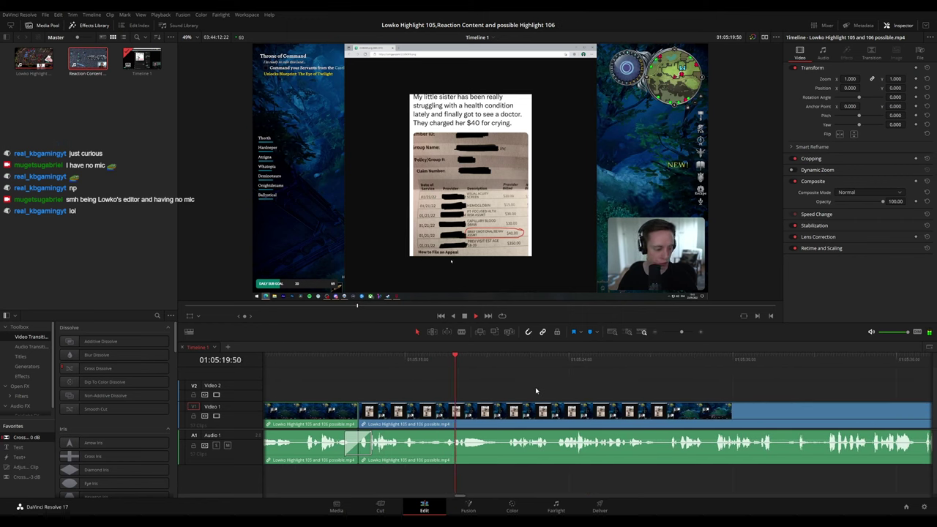
Play on past the doctor's bill post and cut out the half-second pause starting at 01:05:41:31, closing the gap.
{"action": "scroll", "coordinate": [578, 388], "scroll_direction": "right", "scroll_amount": 2}
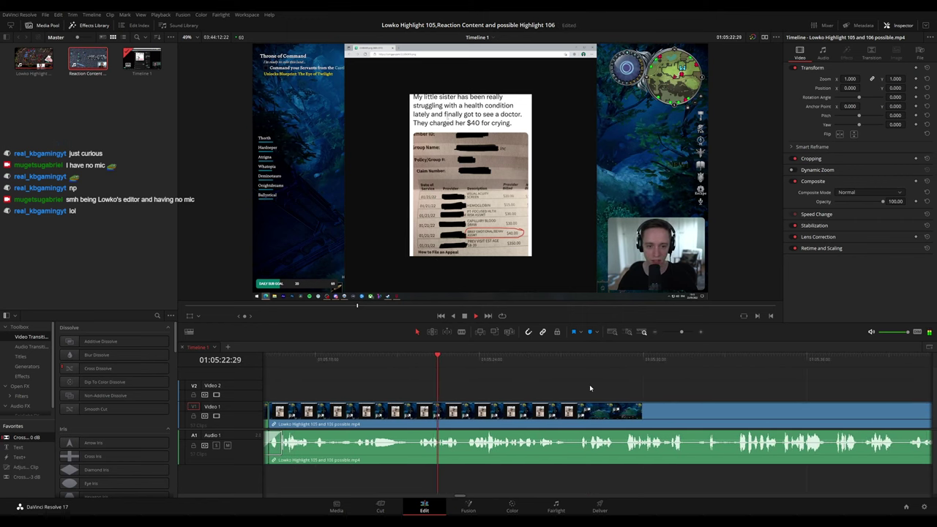
{"action": "scroll", "coordinate": [601, 398], "scroll_direction": "down", "scroll_amount": 3}
{"action": "left_click_drag", "start_coordinate": [670, 389], "coordinate": [543, 379]}
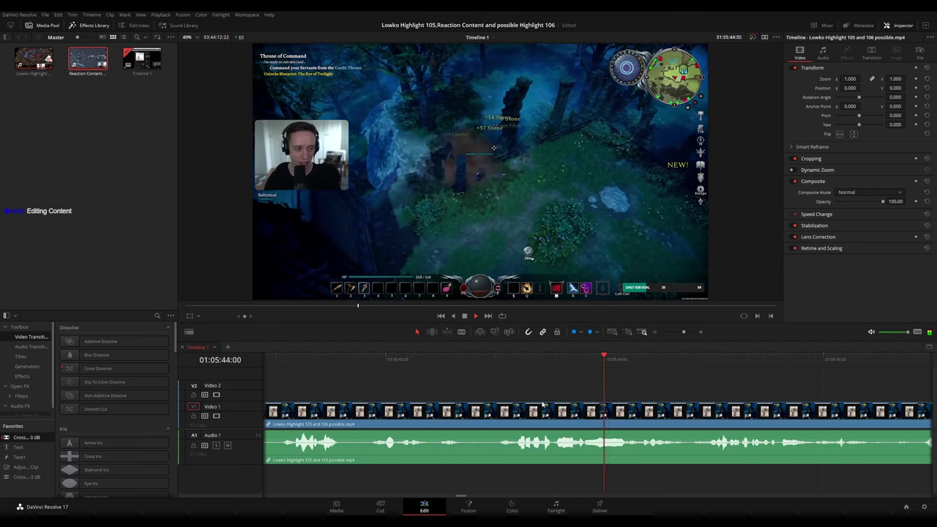
{"action": "left_click", "coordinate": [467, 360]}
{"action": "left_click", "coordinate": [470, 418]}
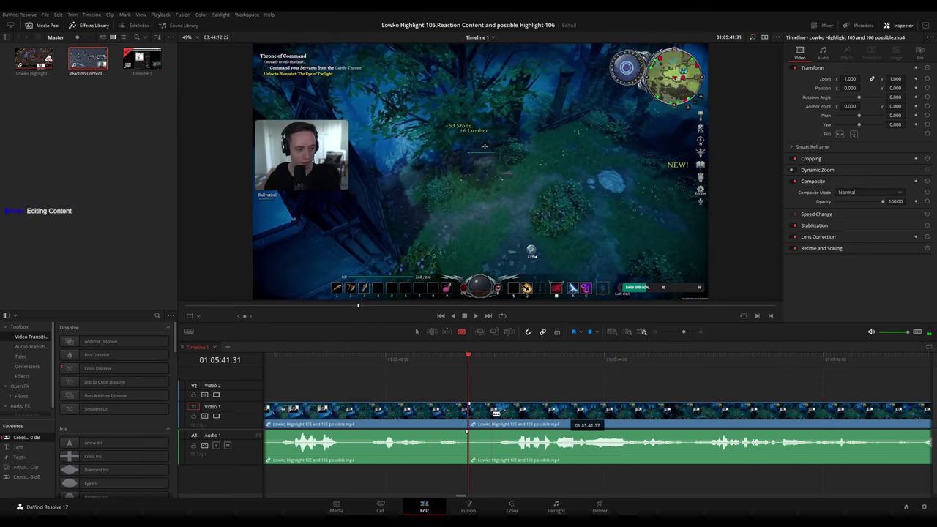
{"action": "left_click", "coordinate": [494, 414]}
{"action": "key", "text": "a"}
{"action": "left_click", "coordinate": [482, 417]}
{"action": "key", "text": "Delete"}
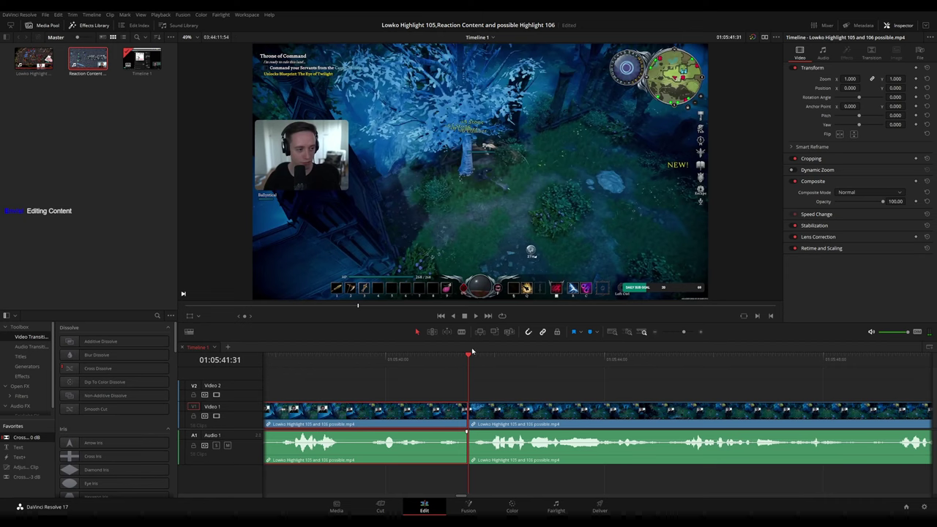
Color the clip before the 01:05:41:31 cut green, add a 36-frame 0 dB audio cross fade at the join, and play on.
{"action": "key", "text": "g"}
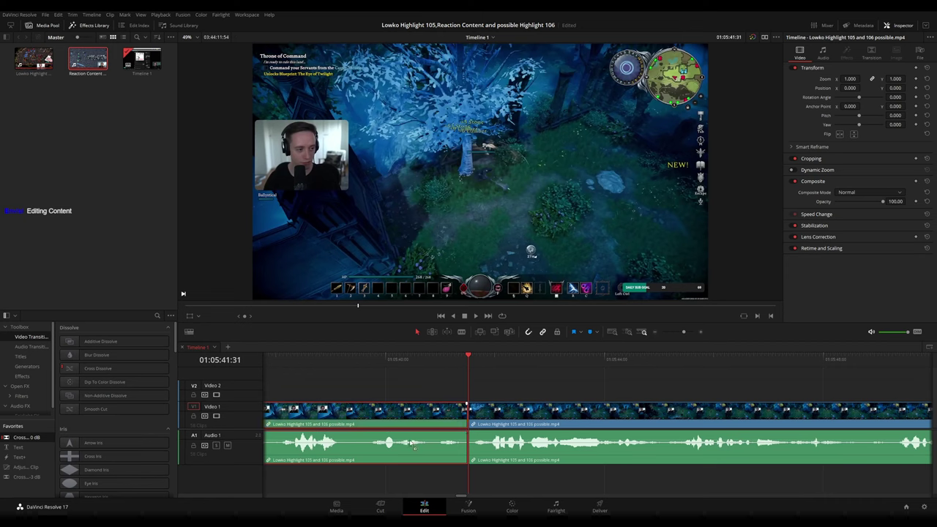
{"action": "left_click_drag", "start_coordinate": [411, 443], "coordinate": [486, 445]}
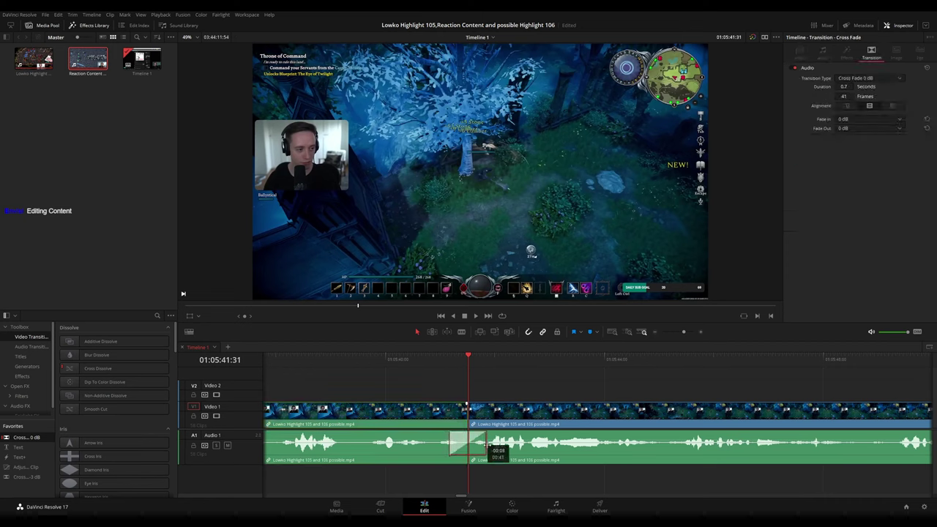
{"action": "left_click", "coordinate": [425, 359]}
{"action": "key", "text": "space"}
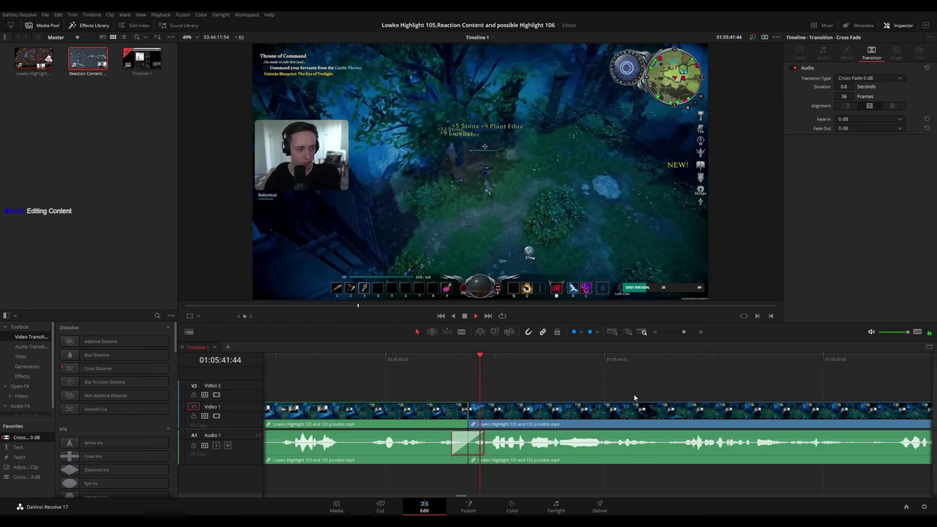
{"action": "scroll", "coordinate": [645, 394], "scroll_direction": "down", "scroll_amount": 3}
{"action": "left_click_drag", "start_coordinate": [676, 388], "coordinate": [510, 400]}
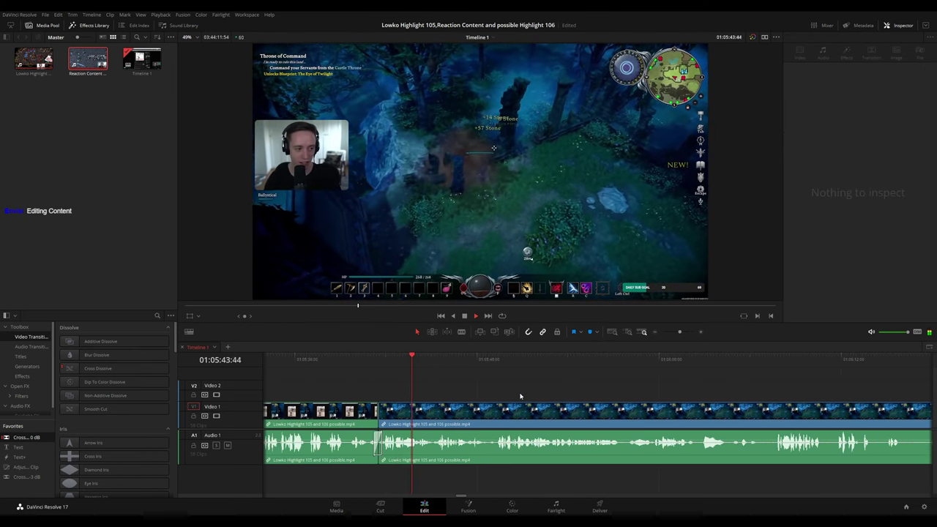
Check the cross fade at the last join and review the forest gathering footage up to about 01:06:06.
{"action": "key", "text": "space"}
{"action": "left_click", "coordinate": [378, 442]}
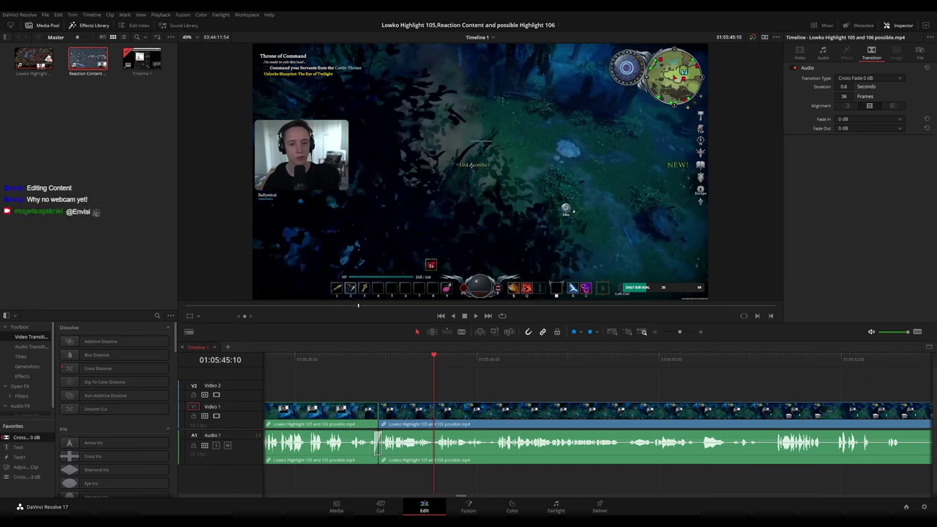
{"action": "key", "text": "space"}
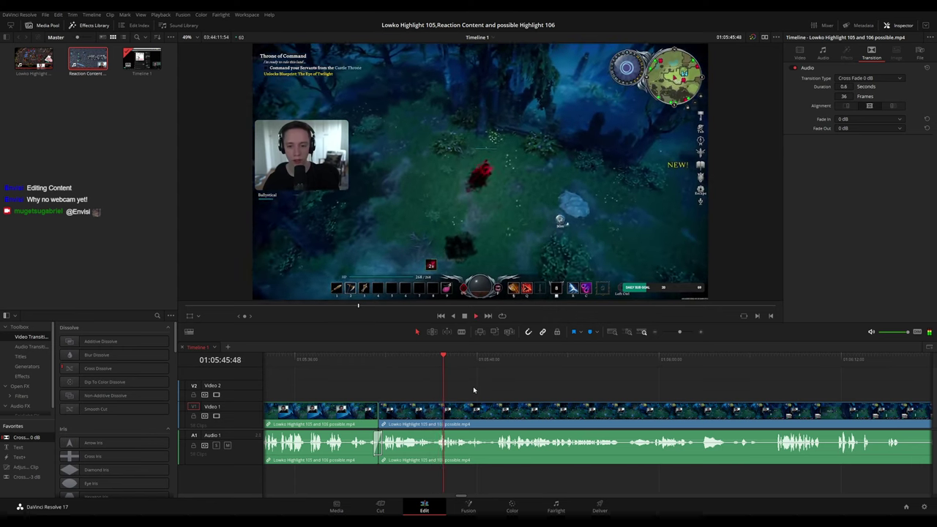
{"action": "left_click_drag", "start_coordinate": [496, 395], "coordinate": [481, 418]}
{"action": "scroll", "coordinate": [537, 417], "scroll_direction": "up", "scroll_amount": 4}
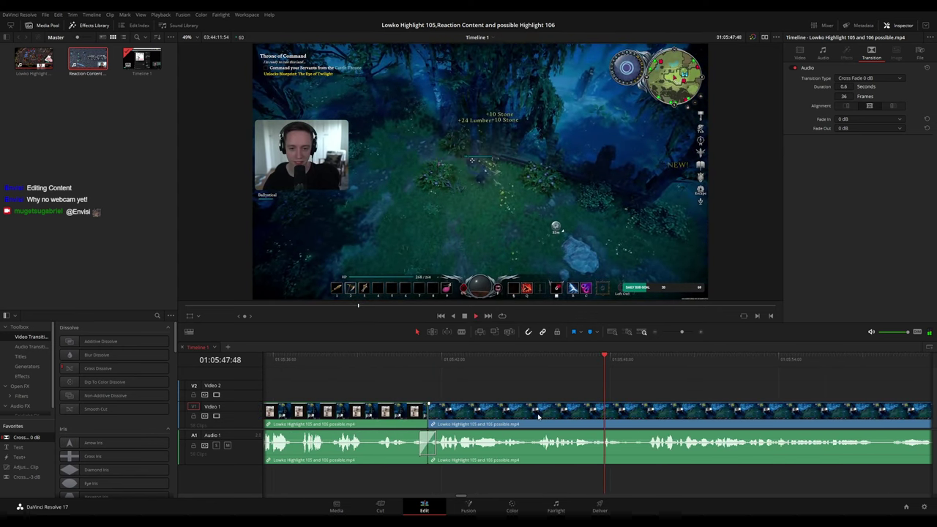
{"action": "left_click_drag", "start_coordinate": [688, 387], "coordinate": [478, 379]}
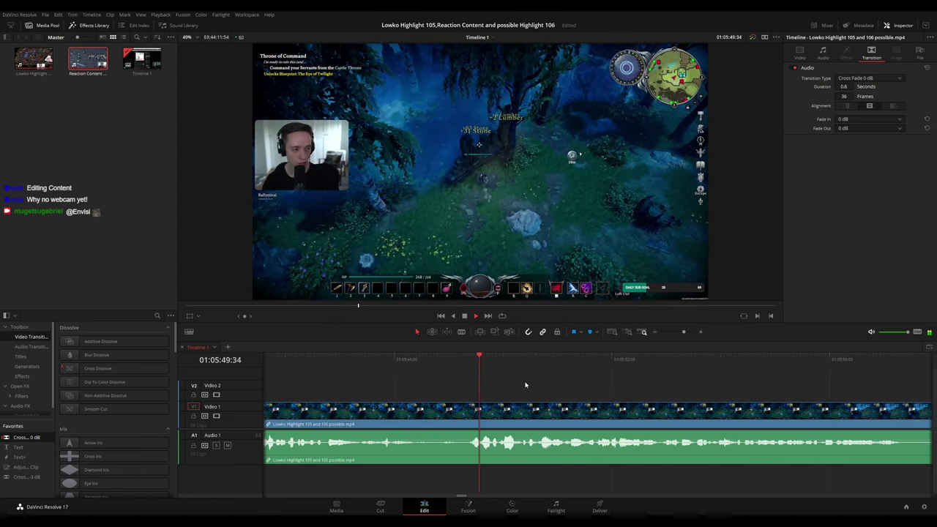
{"action": "key", "text": "ctrl+b"}
{"action": "scroll", "coordinate": [574, 385], "scroll_direction": "down", "scroll_amount": 1}
{"action": "left_click_drag", "start_coordinate": [678, 388], "coordinate": [456, 378]}
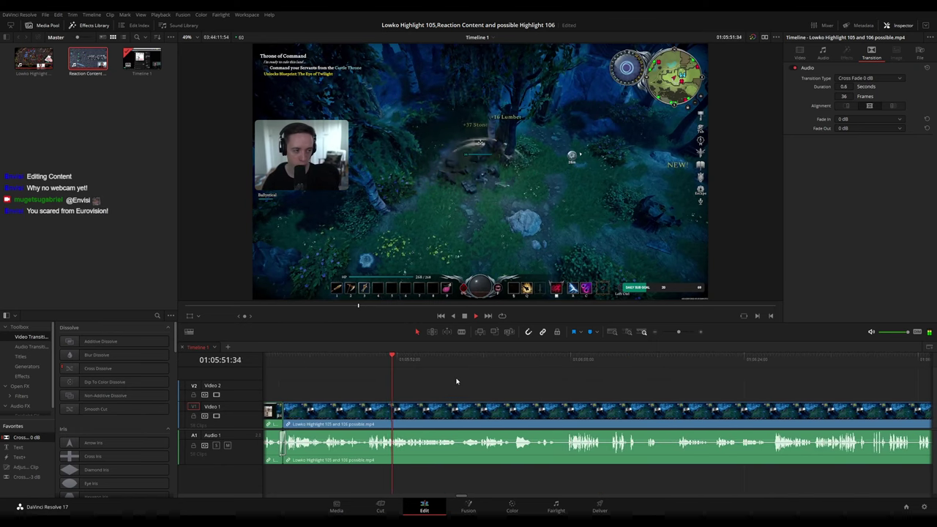
{"action": "key", "text": "space"}
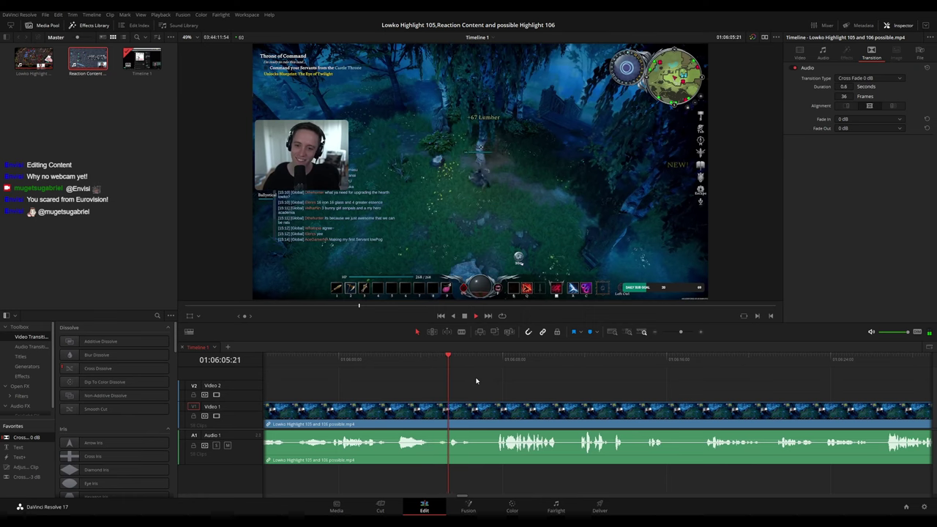
Cut out the 42-frame pause starting at 01:06:06:28, close the gap, and color the clip before the cut green.
{"action": "key", "text": "ctrl+shift+["}
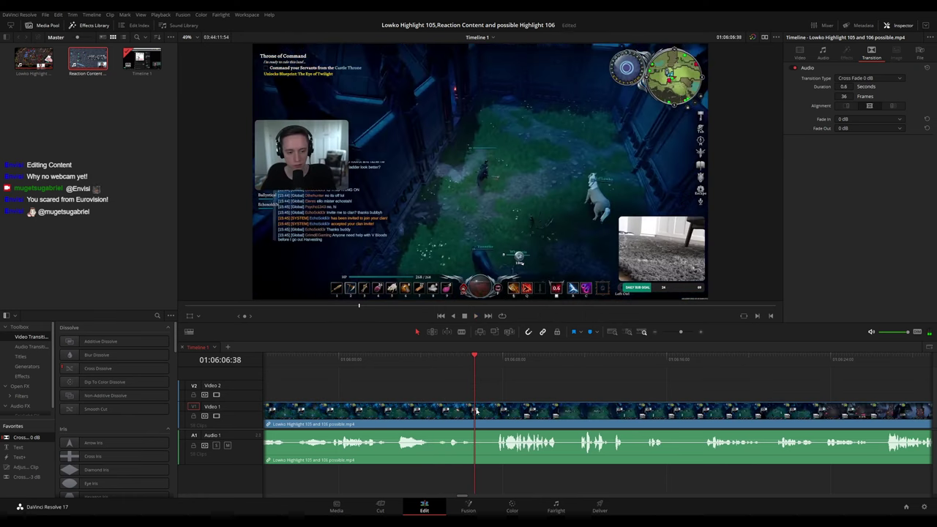
{"action": "left_click", "coordinate": [472, 358]}
{"action": "key", "text": "ctrl+t"}
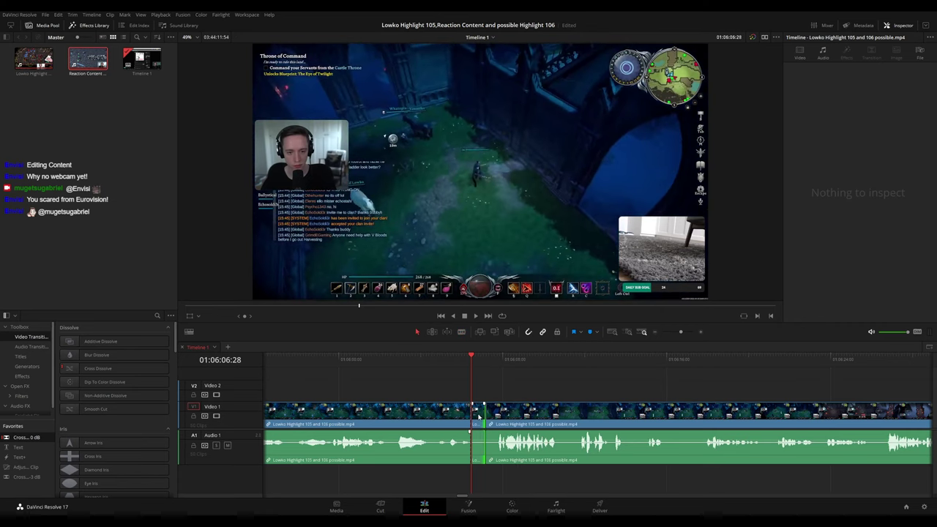
{"action": "left_click", "coordinate": [479, 416]}
{"action": "key", "text": "Delete"}
{"action": "key", "text": "space"}
{"action": "left_click", "coordinate": [440, 419]}
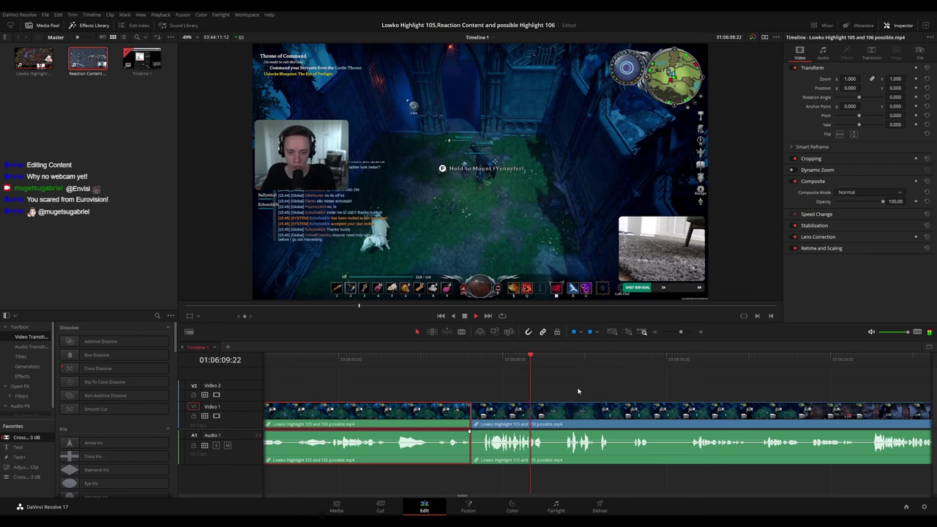
Paste a copy of the earlier #OUTOFCONTEXT title on Video 2 at 01:06:09:58 and play it.
{"action": "left_click_drag", "start_coordinate": [490, 361], "coordinate": [544, 362]}
{"action": "scroll", "coordinate": [560, 385], "scroll_direction": "down", "scroll_amount": 3}
{"action": "scroll", "coordinate": [563, 385], "scroll_direction": "down", "scroll_amount": 2}
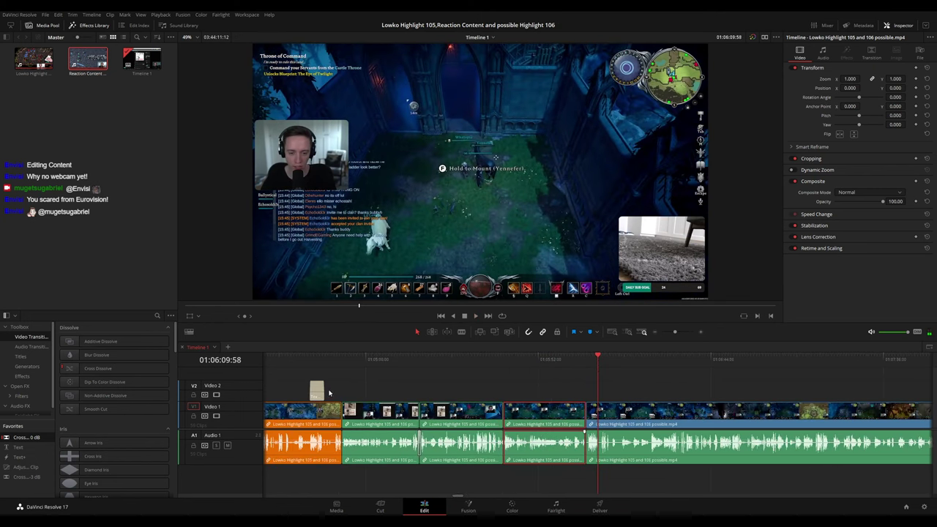
{"action": "left_click", "coordinate": [317, 389]}
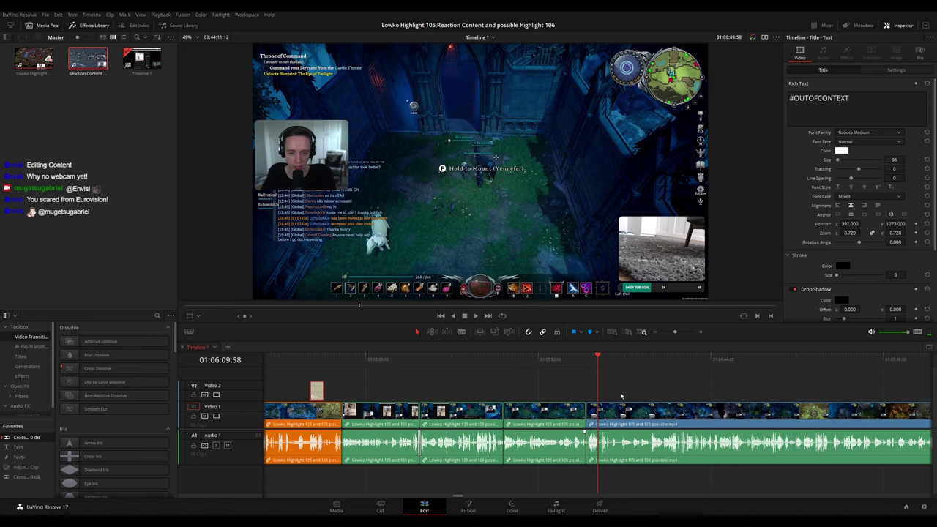
{"action": "key", "text": "ctrl+v"}
{"action": "key", "text": "space"}
{"action": "scroll", "coordinate": [664, 383], "scroll_direction": "up", "scroll_amount": 3}
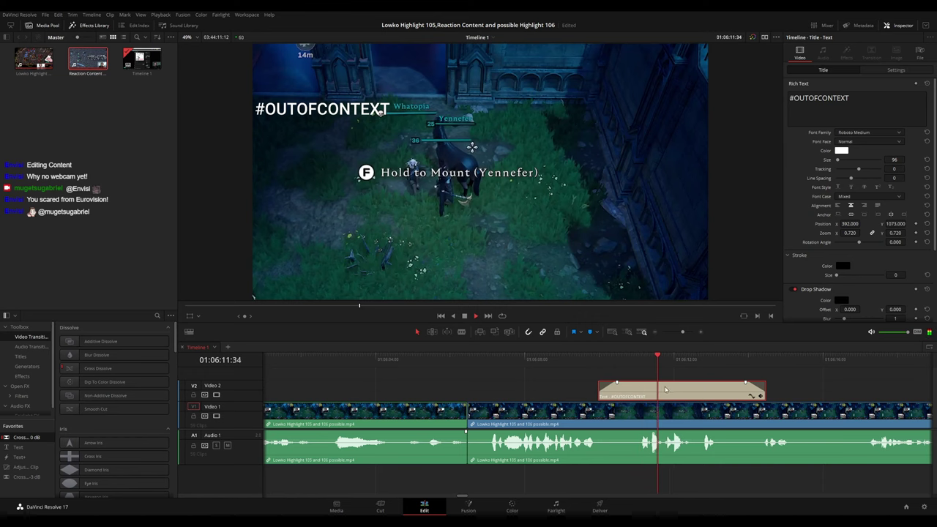
Set the pasted #OUTOFCONTEXT title's zoom to 0.530 and position to X 291, Y 1412, and play it back.
{"action": "left_click_drag", "start_coordinate": [575, 359], "coordinate": [560, 362]}
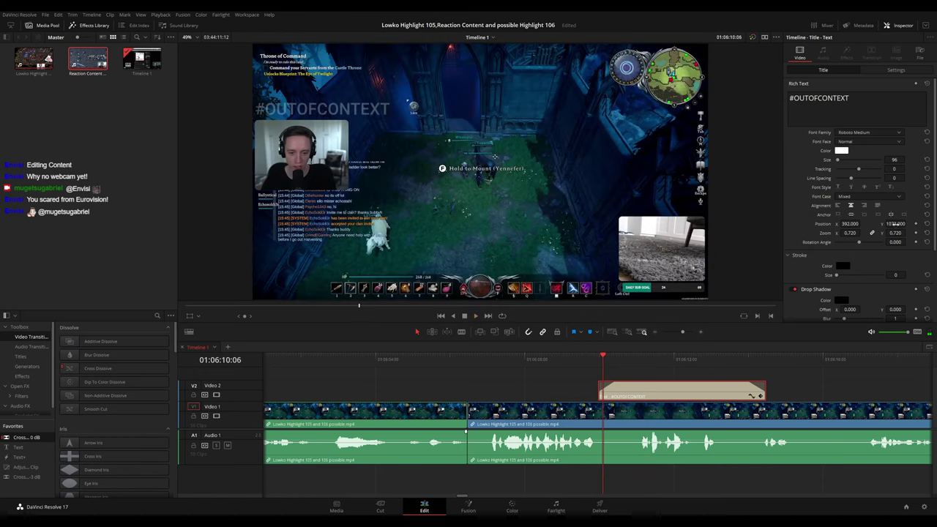
{"action": "left_click_drag", "start_coordinate": [896, 224], "coordinate": [908, 224]}
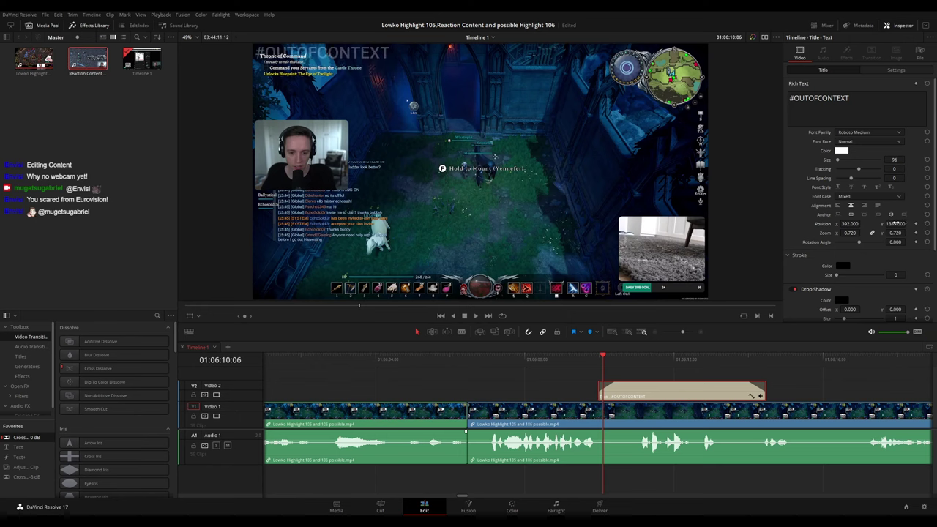
{"action": "left_click_drag", "start_coordinate": [850, 223], "coordinate": [867, 224]}
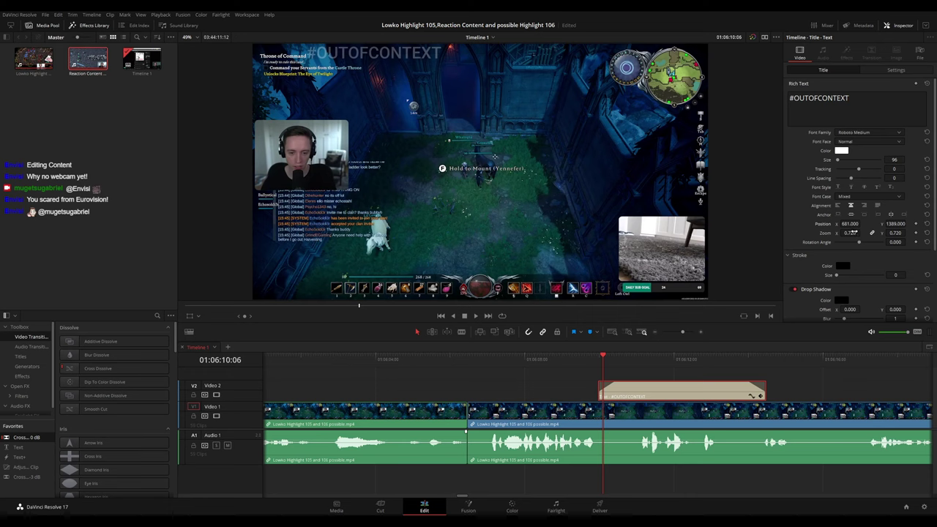
{"action": "mouse_move", "coordinate": [853, 232]}
{"action": "left_mouse_down"}
{"action": "mouse_move", "coordinate": [841, 232]}
{"action": "mouse_move", "coordinate": [853, 224]}
{"action": "left_mouse_up"}
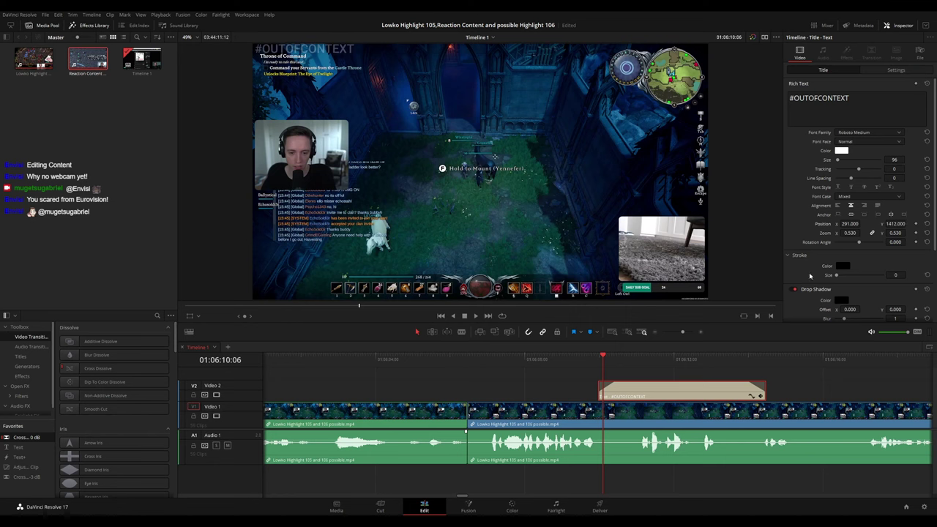
{"action": "key", "text": "space"}
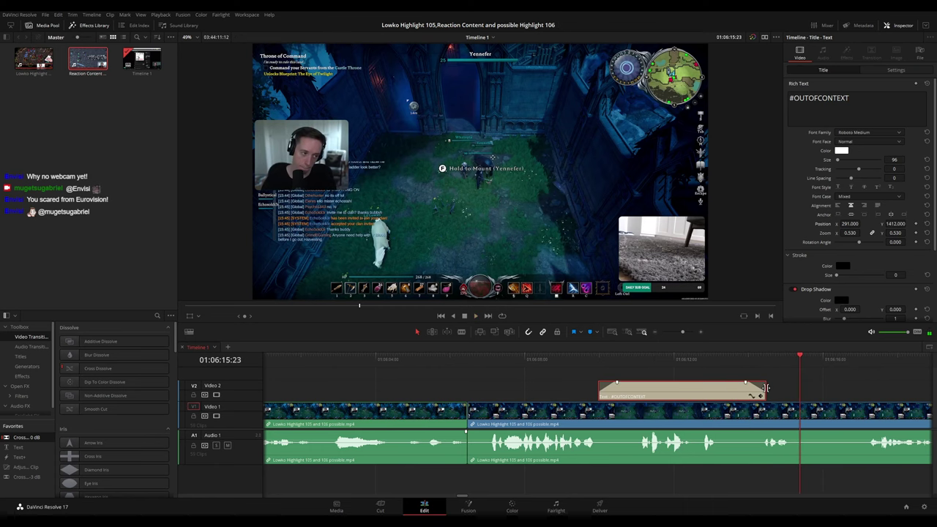
Lengthen the #OUTOFCONTEXT title to about five seconds at its end and play on to about 01:06:26.
{"action": "left_click_drag", "start_coordinate": [765, 388], "coordinate": [787, 388]}
{"action": "scroll", "coordinate": [855, 383], "scroll_direction": "down", "scroll_amount": 3}
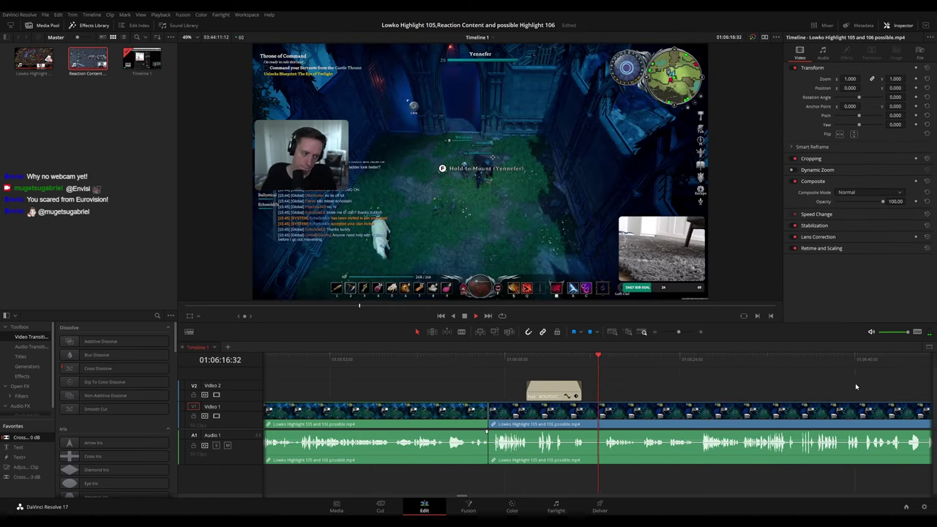
{"action": "scroll", "coordinate": [706, 378], "scroll_direction": "right", "scroll_amount": 4}
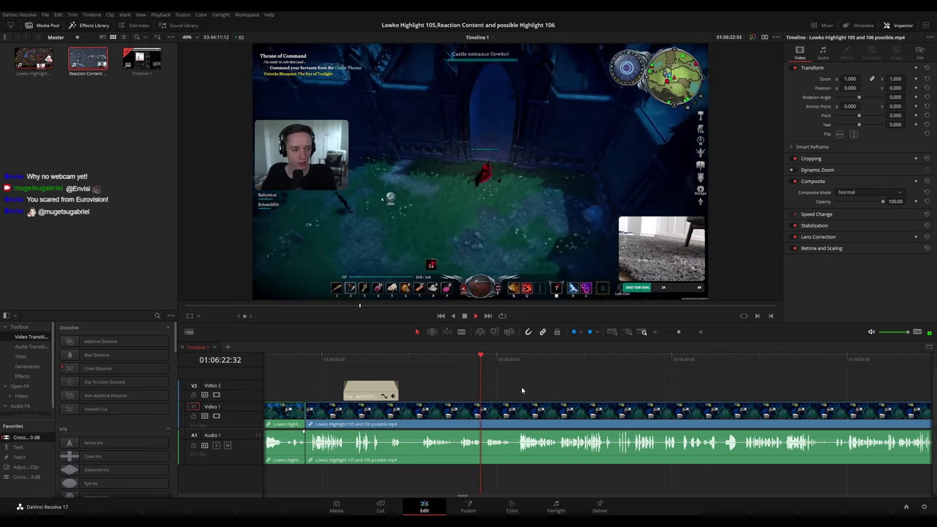
{"action": "scroll", "coordinate": [622, 396], "scroll_direction": "up", "scroll_amount": 2}
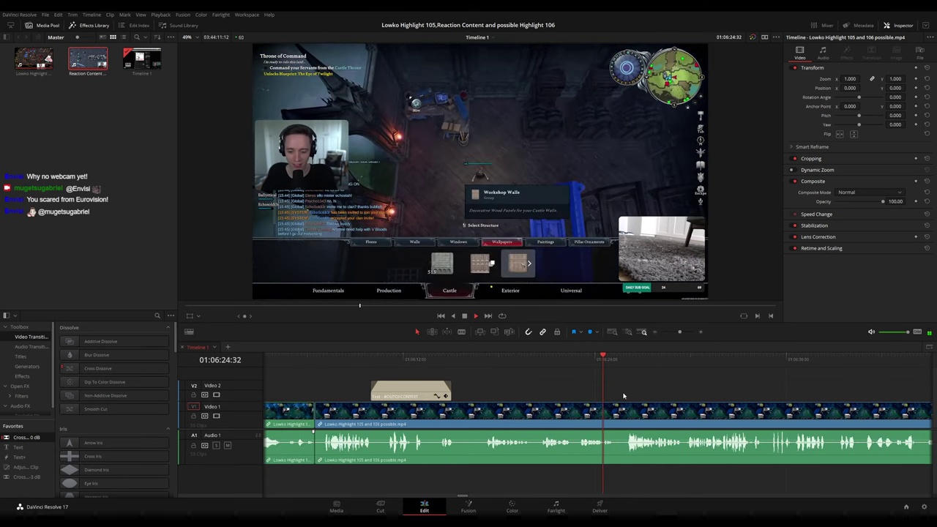
{"action": "scroll", "coordinate": [635, 394], "scroll_direction": "up", "scroll_amount": 2}
{"action": "key", "text": "space"}
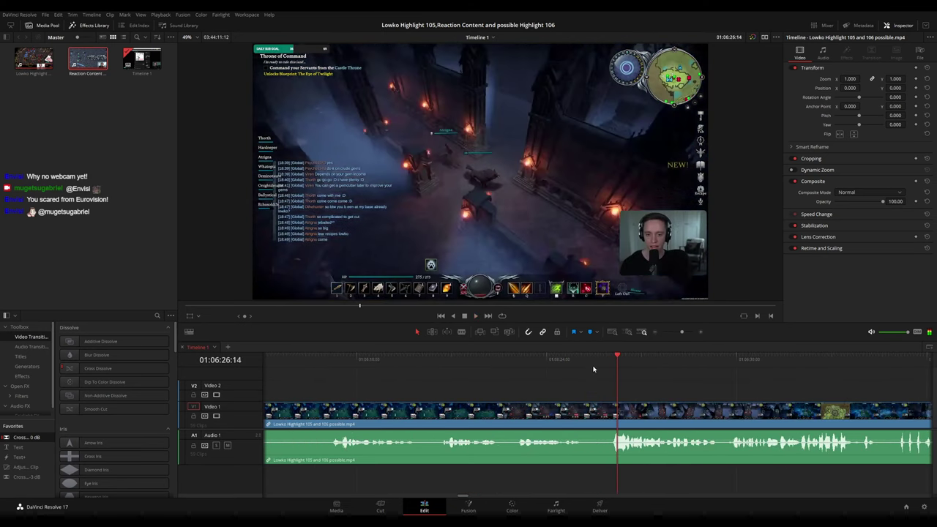
Cut out the 38-frame pause starting at 01:06:25:18, close the gap, and resume playback.
{"action": "left_click", "coordinate": [585, 364]}
{"action": "left_click", "coordinate": [587, 411]}
{"action": "left_click", "coordinate": [608, 414]}
{"action": "key", "text": "a"}
{"action": "left_click", "coordinate": [599, 412]}
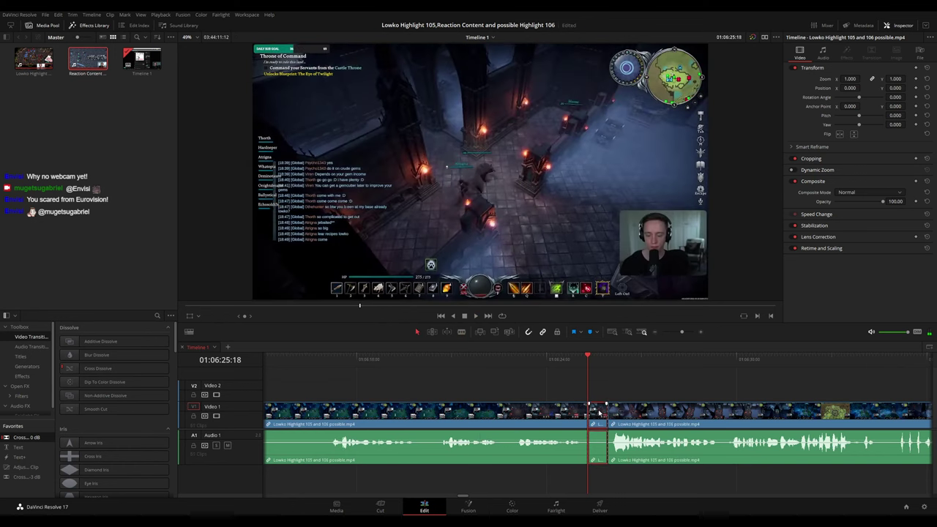
{"action": "key", "text": "Delete"}
{"action": "key", "text": "space"}
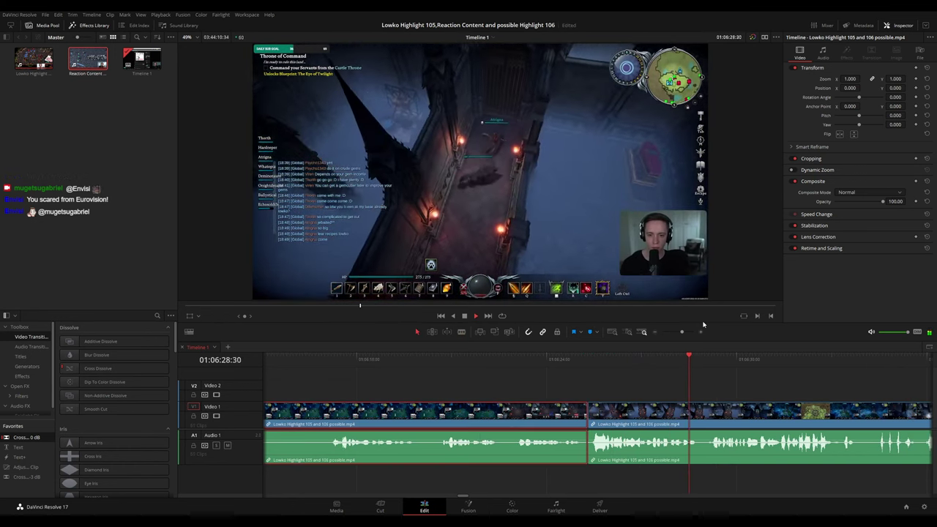
Color the clip before the 01:06:25:18 cut orange and play on.
{"action": "key", "text": "1"}
{"action": "left_click", "coordinate": [681, 387]}
{"action": "key", "text": "ctrl+minus"}
{"action": "key", "text": "ctrl+minus"}
{"action": "key", "text": "ctrl+minus"}
{"action": "key", "text": "ctrl+minus"}
{"action": "key", "text": "ctrl+minus"}
{"action": "key", "text": "ctrl+minus"}
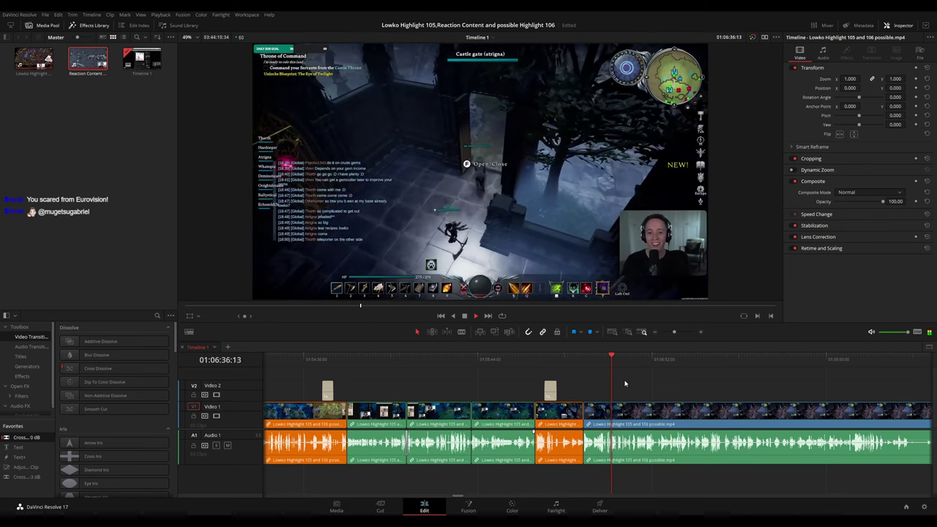
Review the castle tour footage from about 01:06:36 up to the full map view near 01:07:15 for moments to edit.
{"action": "scroll", "coordinate": [640, 393], "scroll_direction": "up", "scroll_amount": 4}
{"action": "scroll", "coordinate": [638, 390], "scroll_direction": "up", "scroll_amount": 2}
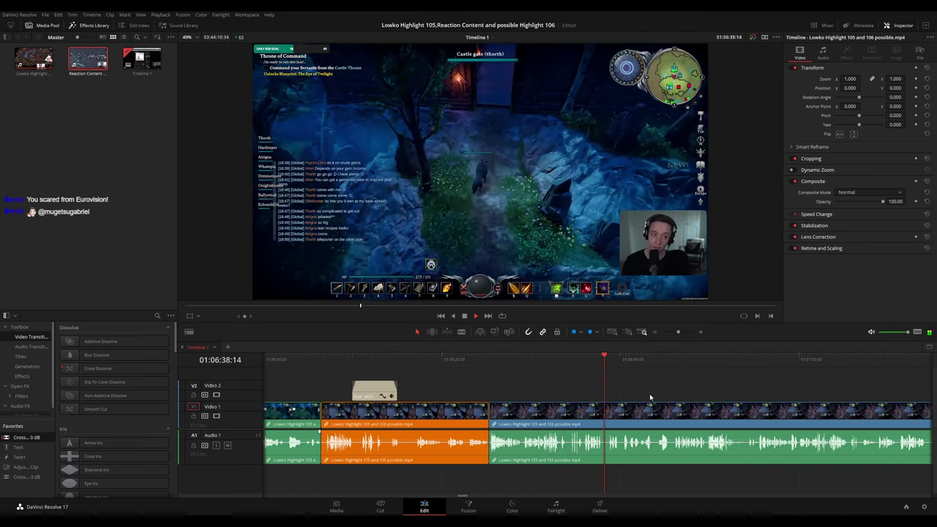
{"action": "left_click_drag", "start_coordinate": [650, 396], "coordinate": [538, 383]}
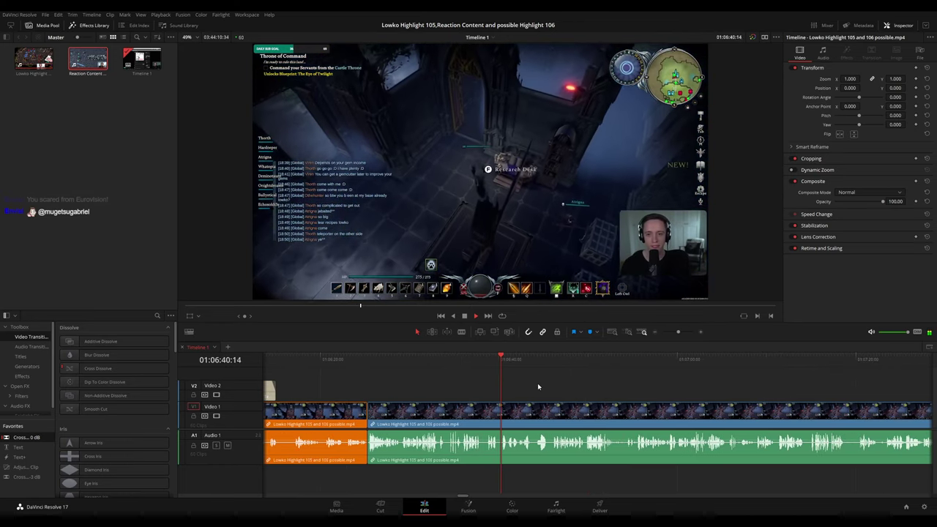
{"action": "scroll", "coordinate": [632, 393], "scroll_direction": "up", "scroll_amount": 2}
{"action": "scroll", "coordinate": [631, 390], "scroll_direction": "up", "scroll_amount": 1}
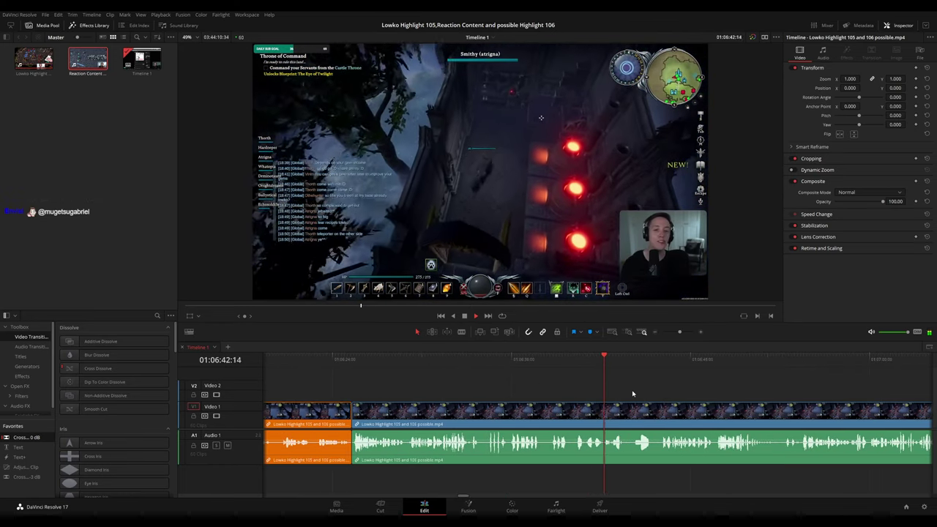
{"action": "scroll", "coordinate": [559, 383], "scroll_direction": "down", "scroll_amount": 1}
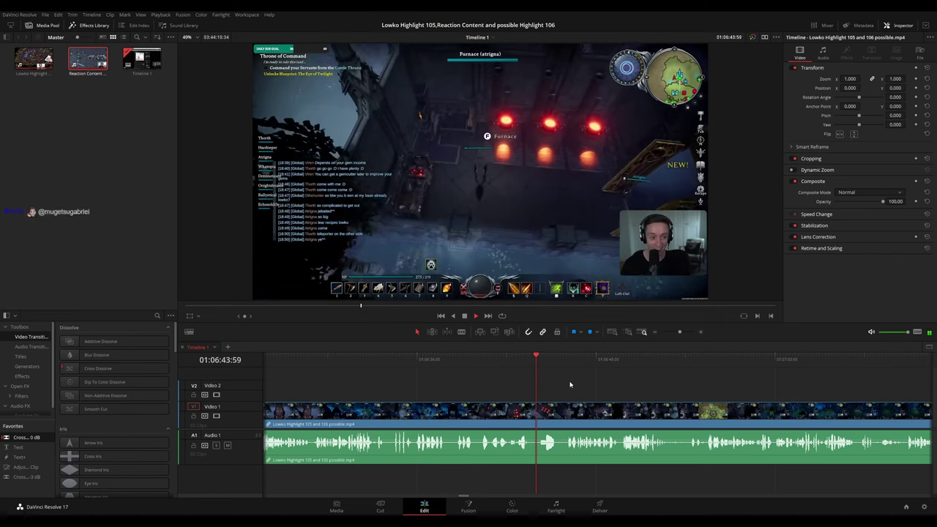
{"action": "left_click_drag", "start_coordinate": [606, 394], "coordinate": [573, 391]}
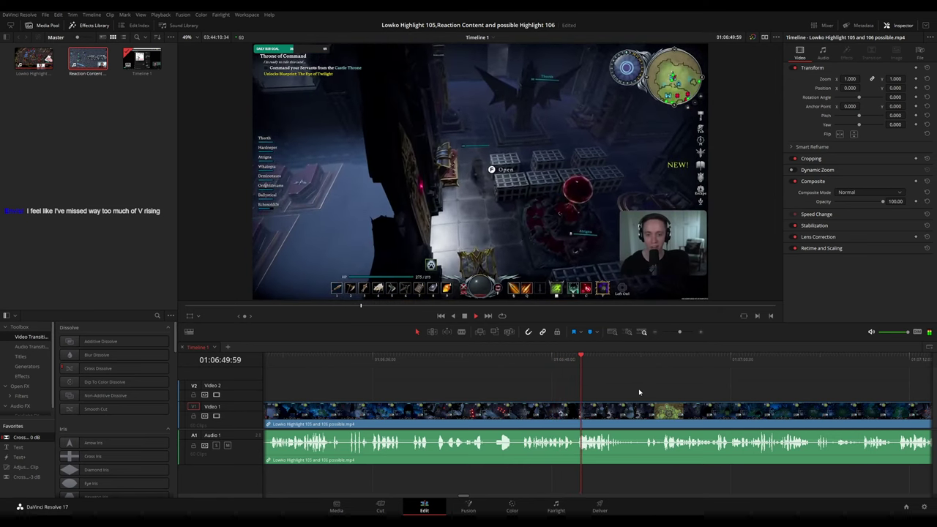
{"action": "scroll", "coordinate": [567, 387], "scroll_direction": "down", "scroll_amount": 2}
{"action": "scroll", "coordinate": [549, 386], "scroll_direction": "down", "scroll_amount": 1}
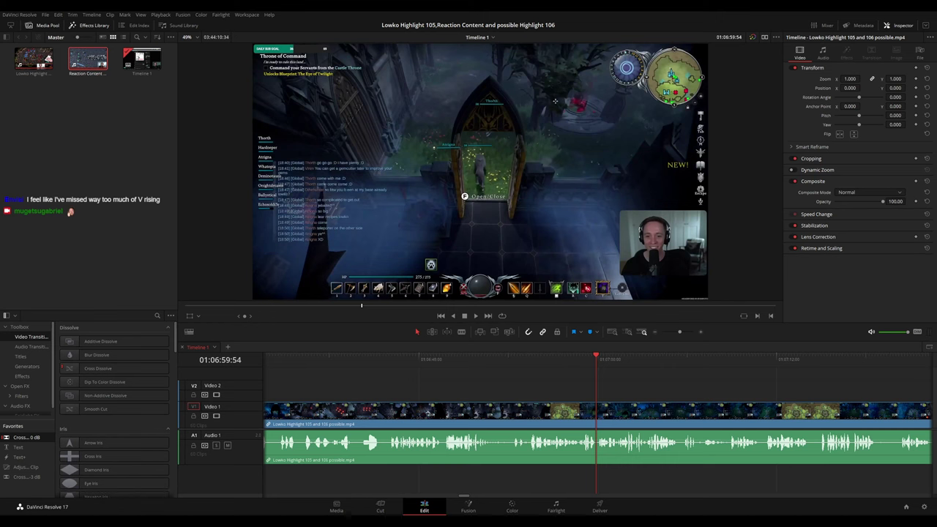
{"action": "key", "text": "space"}
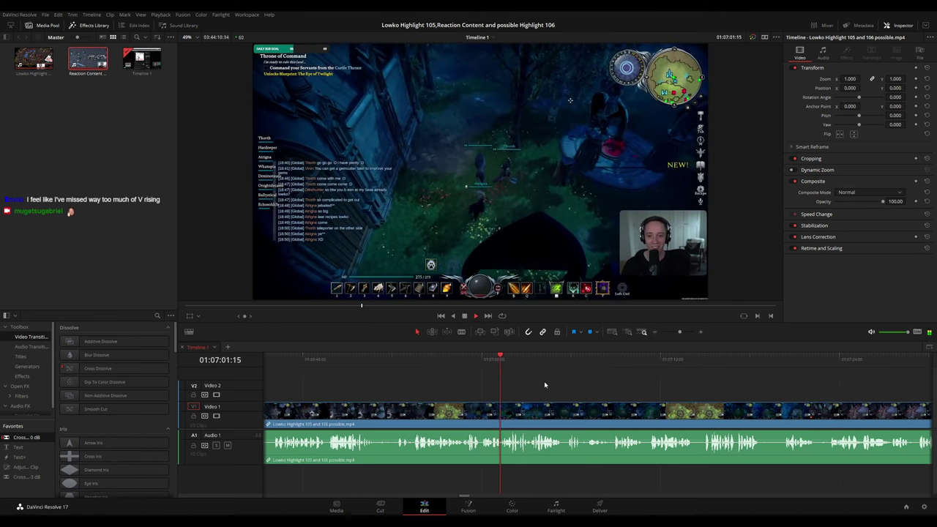
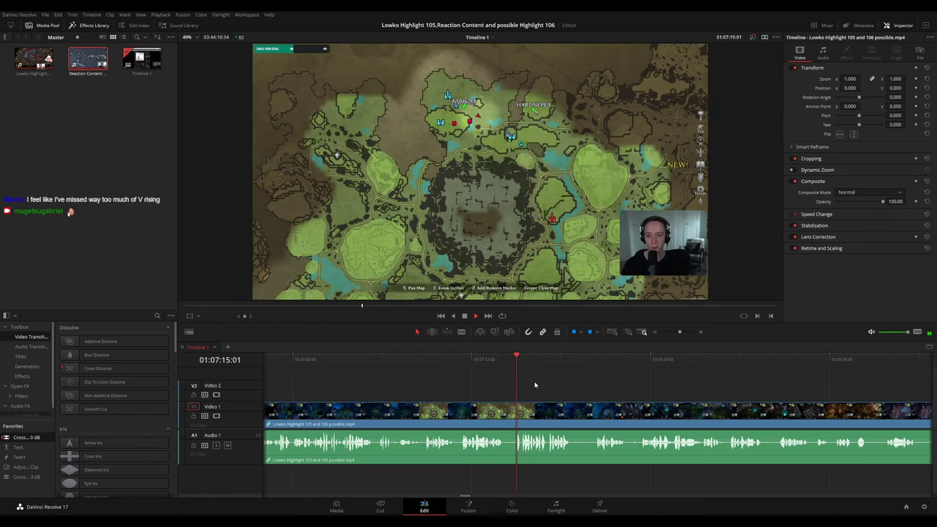
Add an adjustment clip at 01:07:14:23 zoomed to 2.100 with position X -432 and Y -448, framing the map's castle markers, and play it.
{"action": "key", "text": "space"}
{"action": "scroll", "coordinate": [563, 395], "scroll_direction": "up", "scroll_amount": 3}
{"action": "left_click", "coordinate": [550, 365]}
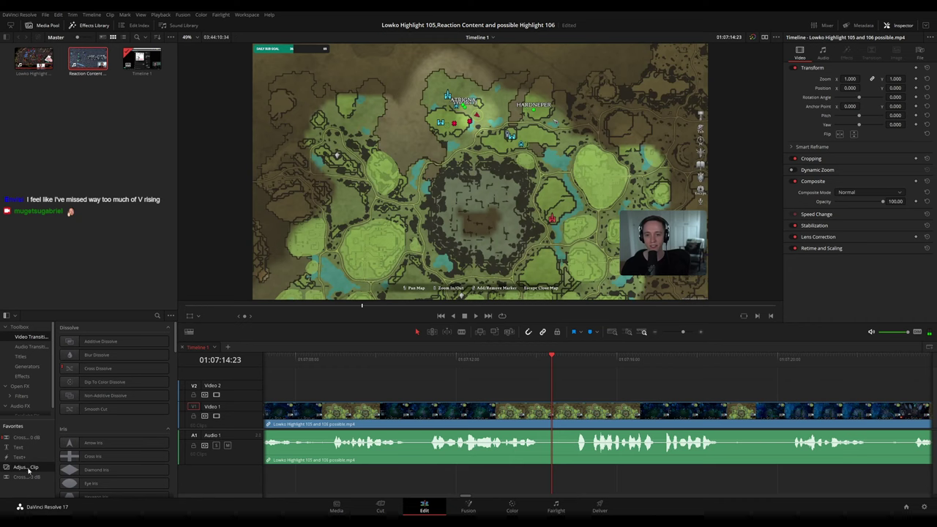
{"action": "left_click_drag", "start_coordinate": [28, 470], "coordinate": [554, 393]}
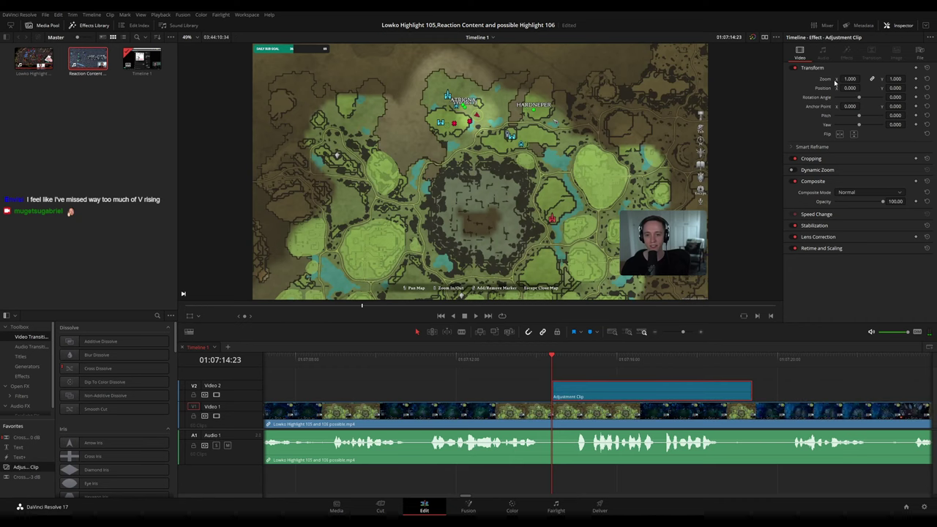
{"action": "left_click_drag", "start_coordinate": [849, 79], "coordinate": [818, 87]}
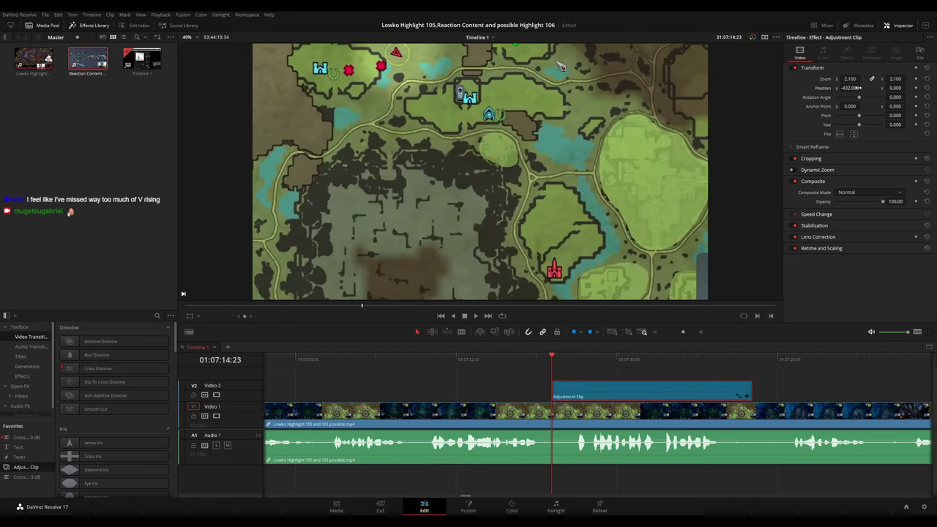
{"action": "left_click_drag", "start_coordinate": [895, 88], "coordinate": [867, 87]}
{"action": "key", "text": "space"}
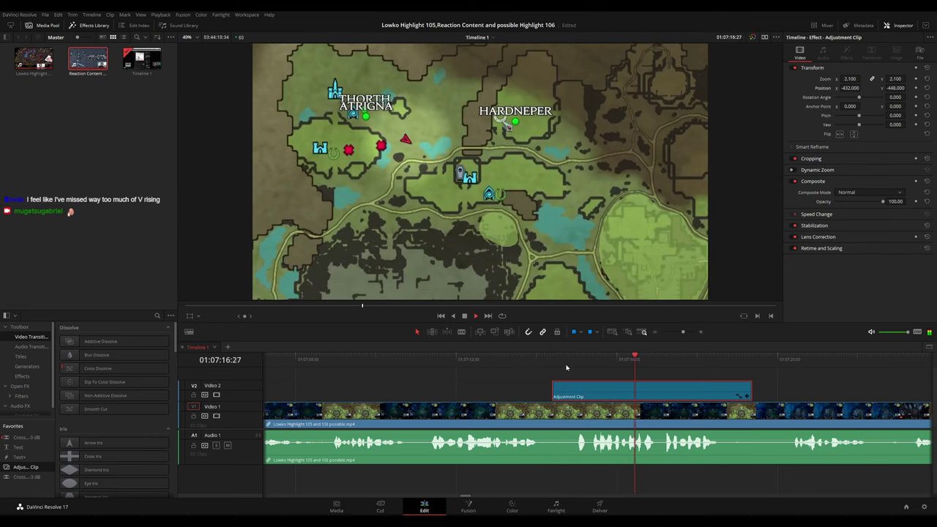
Trim about 24 frames off the start of the map zoom adjustment clip and play it.
{"action": "left_click_drag", "start_coordinate": [562, 359], "coordinate": [567, 359]}
{"action": "left_click_drag", "start_coordinate": [554, 392], "coordinate": [568, 391]}
{"action": "key", "text": "space"}
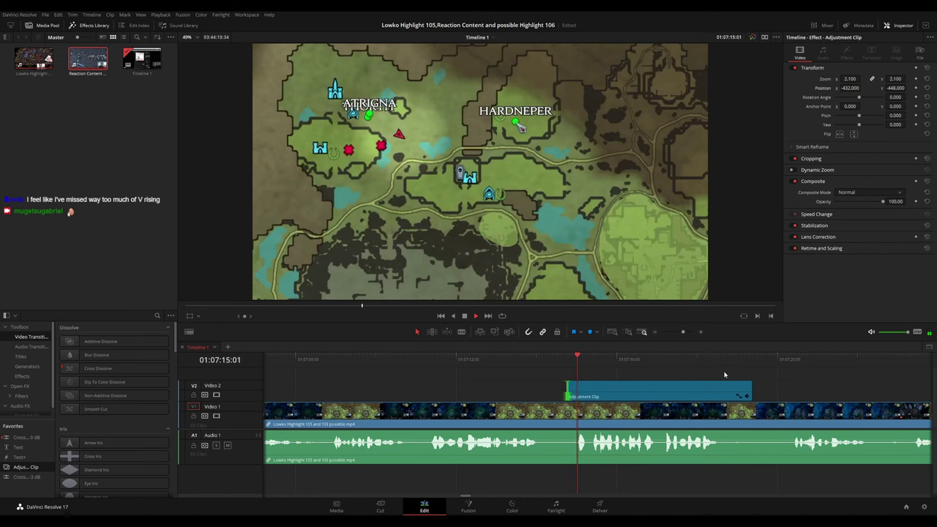
Trim the end of the map zoom adjustment clip to 01:07:17:09, where the map closes, and replay the ending.
{"action": "left_click_drag", "start_coordinate": [769, 377], "coordinate": [528, 392]}
{"action": "key", "text": "space"}
{"action": "key", "text": "space"}
{"action": "left_click", "coordinate": [629, 391]}
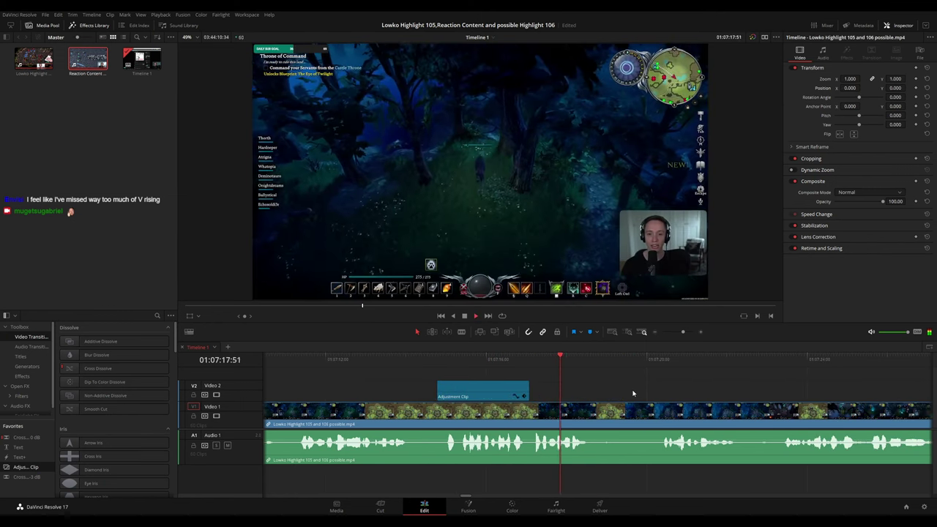
{"action": "left_click", "coordinate": [529, 360]}
{"action": "left_click", "coordinate": [528, 364]}
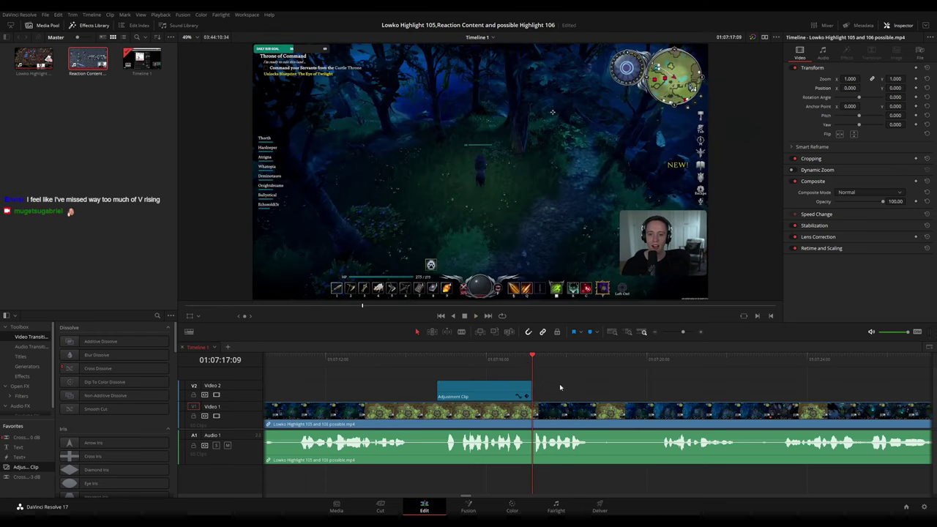
{"action": "left_click", "coordinate": [519, 362]}
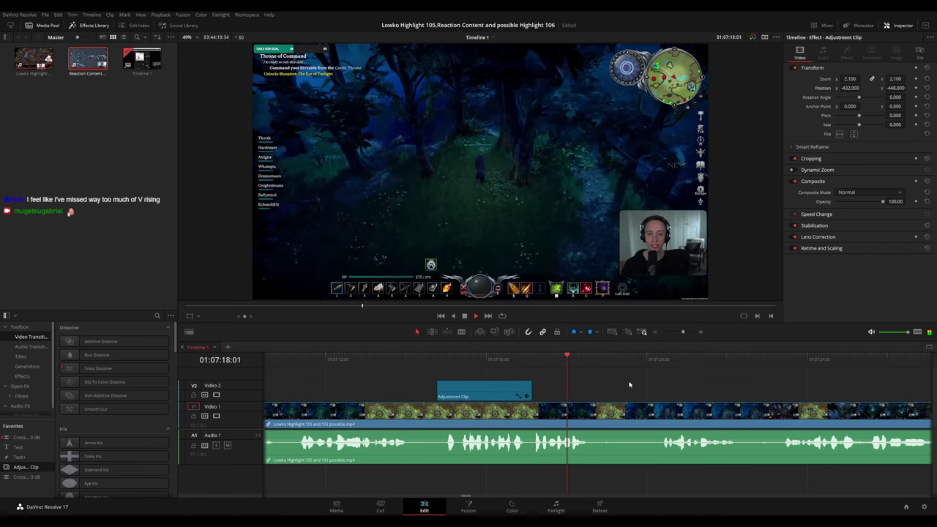
Review the castle and forest footage from about 01:07:18 to 01:07:40 for pauses to cut.
{"action": "scroll", "coordinate": [650, 388], "scroll_direction": "down", "scroll_amount": 3}
{"action": "left_click_drag", "start_coordinate": [646, 388], "coordinate": [560, 374]}
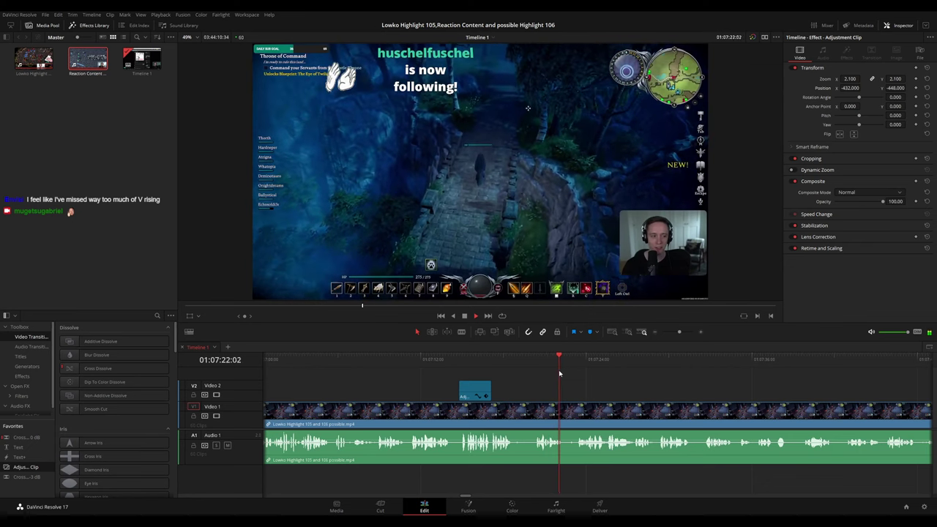
{"action": "scroll", "coordinate": [581, 378], "scroll_direction": "right", "scroll_amount": 2}
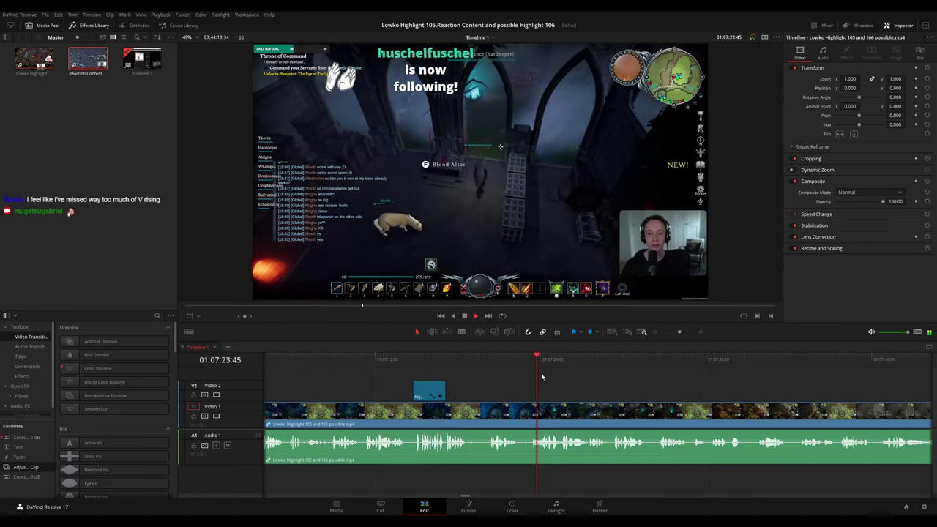
{"action": "left_click_drag", "start_coordinate": [570, 377], "coordinate": [508, 377]}
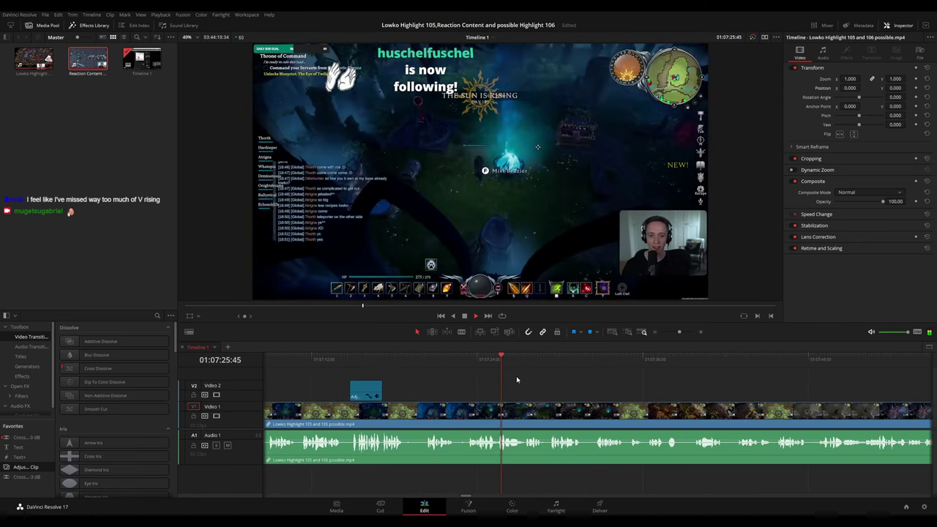
{"action": "scroll", "coordinate": [542, 384], "scroll_direction": "right", "scroll_amount": 2}
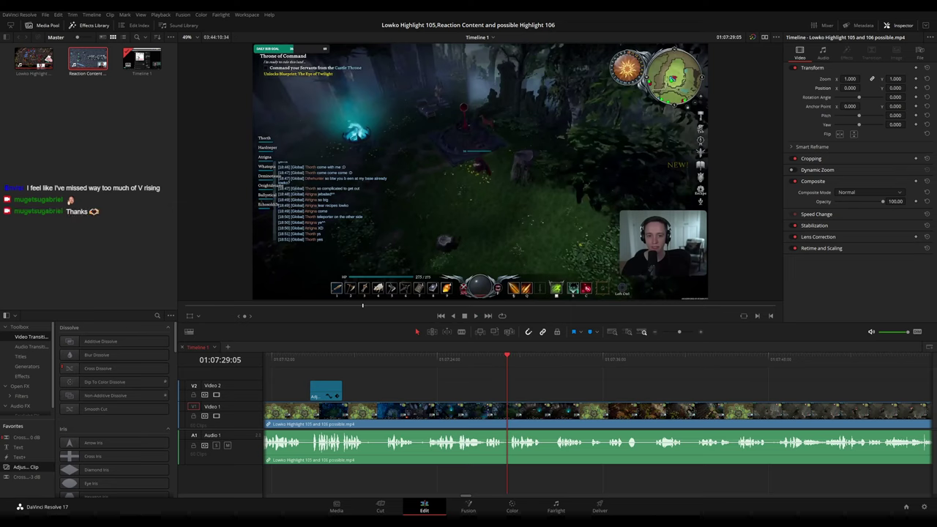
{"action": "left_click_drag", "start_coordinate": [554, 389], "coordinate": [461, 393]}
{"action": "scroll", "coordinate": [494, 389], "scroll_direction": "right", "scroll_amount": 1}
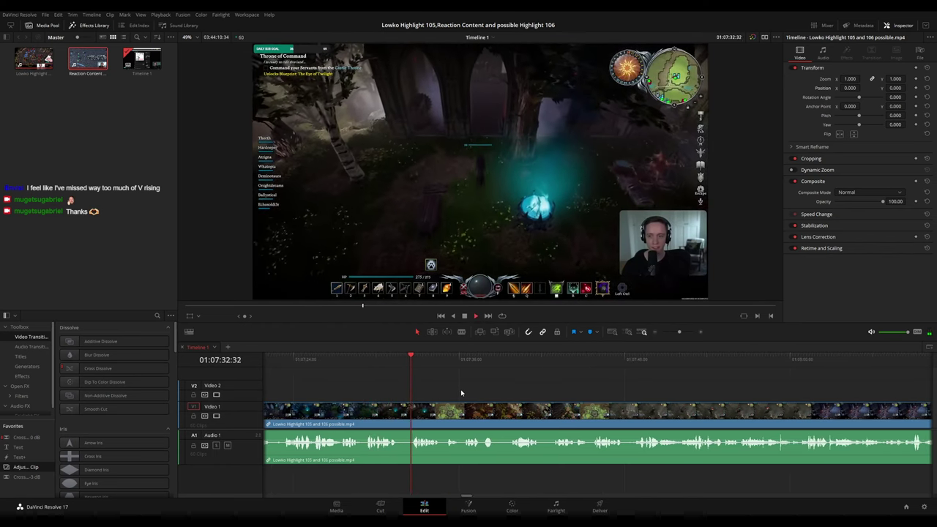
{"action": "scroll", "coordinate": [494, 403], "scroll_direction": "up", "scroll_amount": 2}
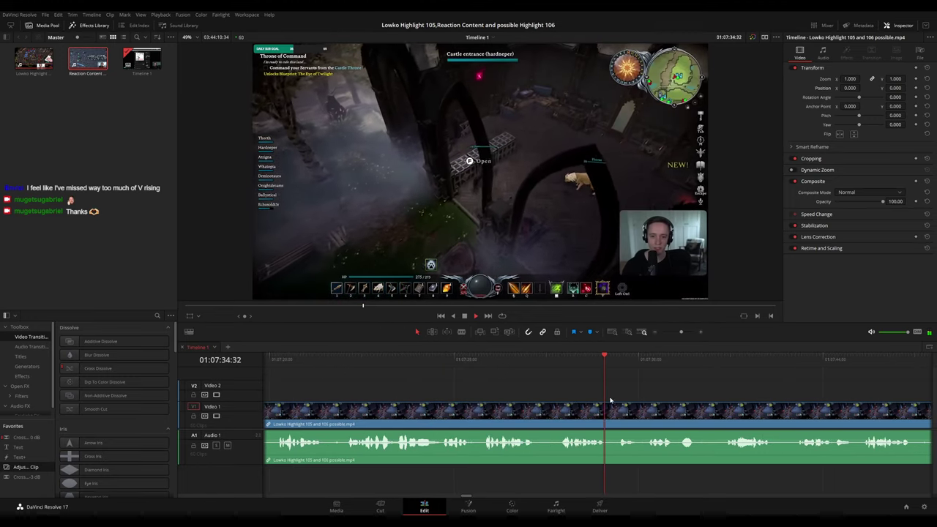
{"action": "left_click_drag", "start_coordinate": [645, 390], "coordinate": [503, 386]}
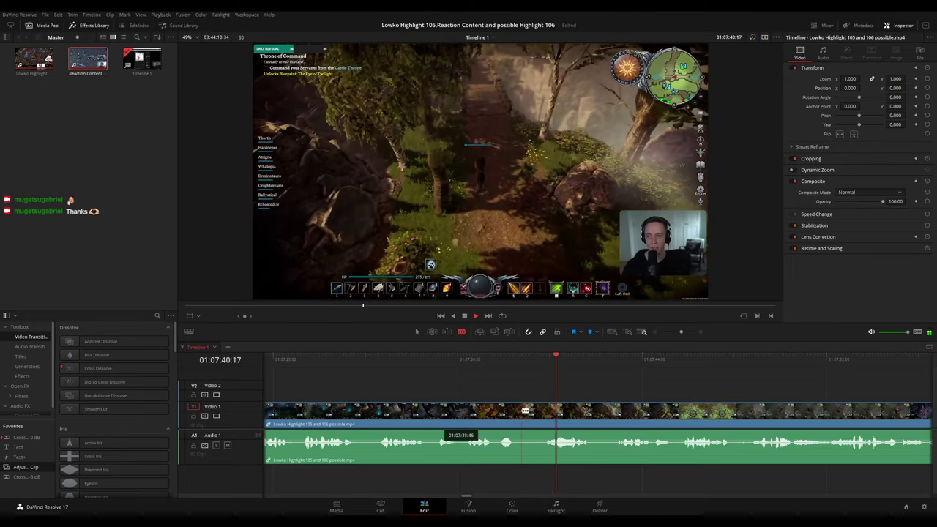
Cut out the roughly one-second pause starting near 01:07:38:43 and close the gap.
{"action": "left_click", "coordinate": [520, 410]}
{"action": "left_click", "coordinate": [543, 410]}
{"action": "key", "text": "a"}
{"action": "key", "text": "Delete"}
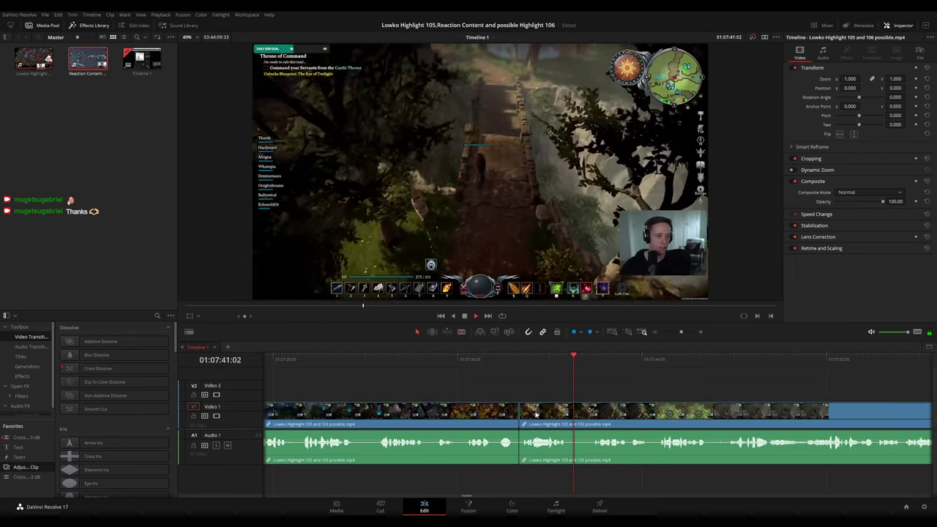
Cut out the 51-frame pause starting near 01:07:40:53 and close the gap.
{"action": "key", "text": "b"}
{"action": "left_click", "coordinate": [570, 422]}
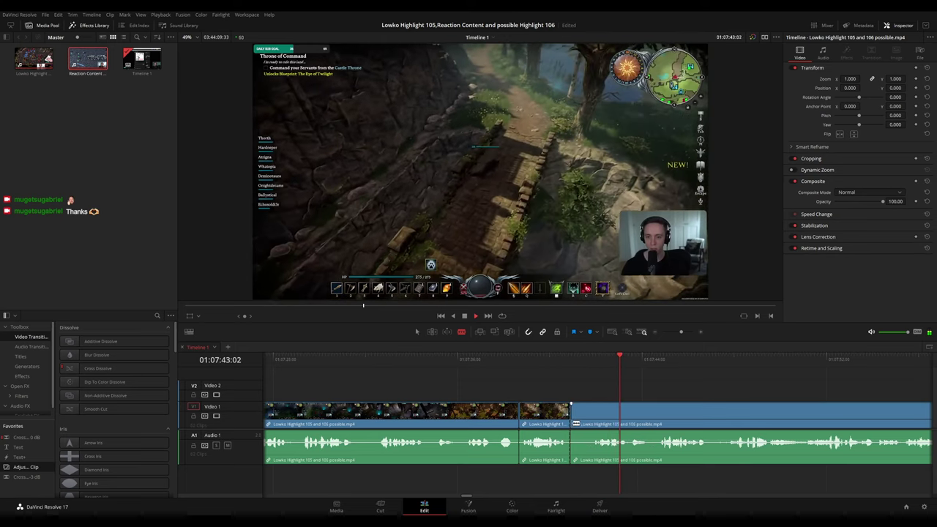
{"action": "left_click", "coordinate": [589, 419]}
{"action": "key", "text": "a"}
{"action": "left_click", "coordinate": [578, 422]}
{"action": "key", "text": "Delete"}
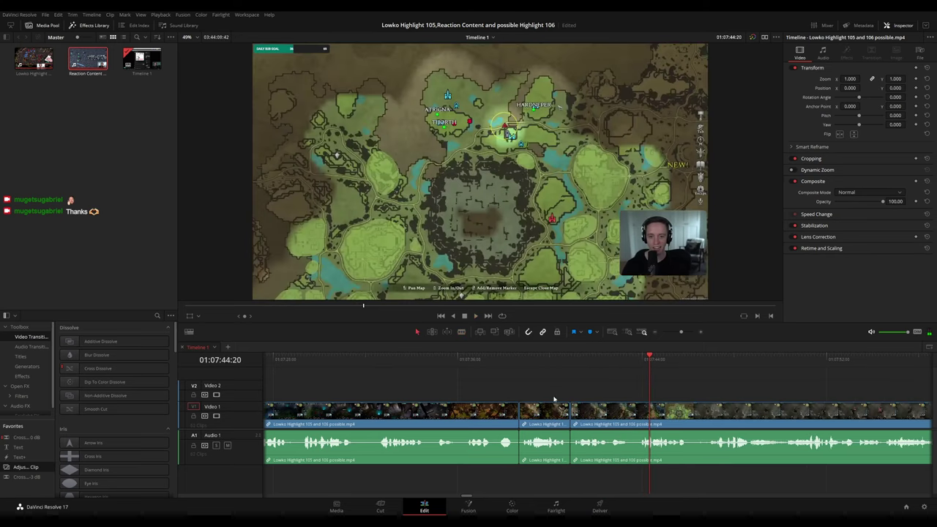
Color the two clips before the 01:07:40:53 cut orange and play on to about 01:07:46.
{"action": "left_click", "coordinate": [494, 404]}
{"action": "key", "text": "1"}
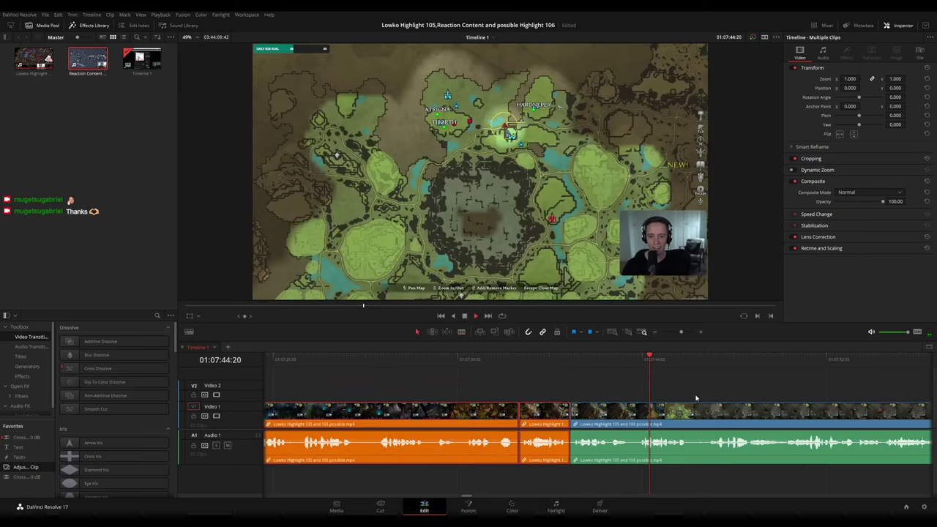
{"action": "key", "text": "space"}
{"action": "left_click", "coordinate": [711, 382]}
{"action": "left_click_drag", "start_coordinate": [742, 380], "coordinate": [568, 378]}
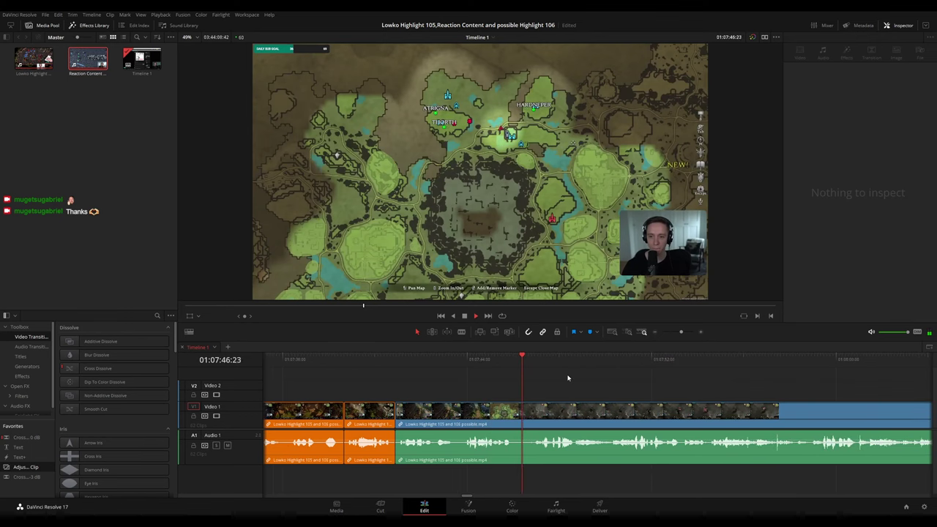
Cut out the 33-frame pause starting at 01:07:46:08, close the gap, and resume playback.
{"action": "key", "text": "space"}
{"action": "left_click_drag", "start_coordinate": [522, 359], "coordinate": [515, 360]}
{"action": "key", "text": "b"}
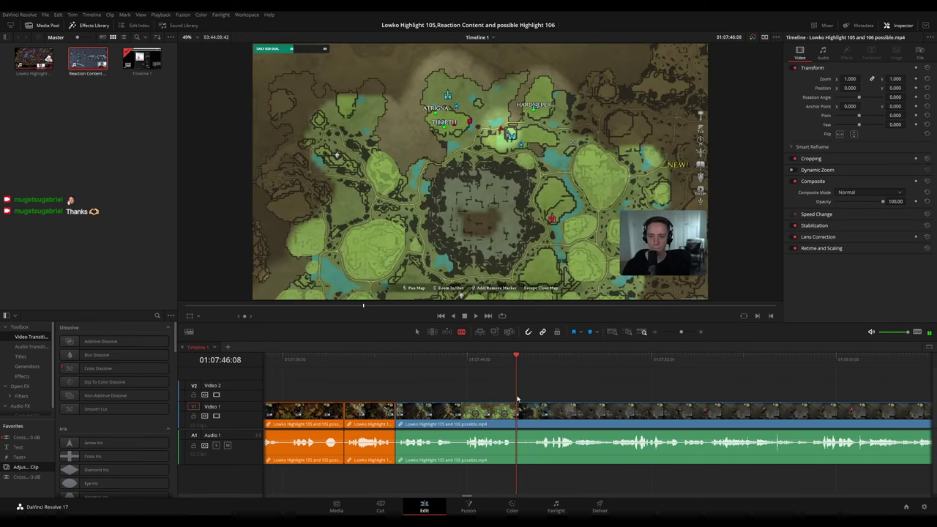
{"action": "left_click", "coordinate": [516, 411]}
{"action": "left_click", "coordinate": [528, 412]}
{"action": "key", "text": "a"}
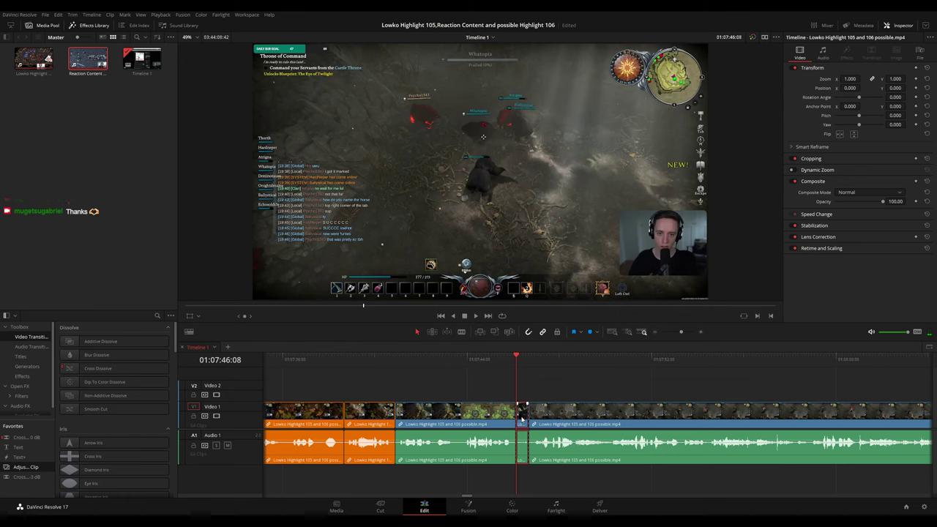
{"action": "key", "text": "Delete"}
{"action": "key", "text": "space"}
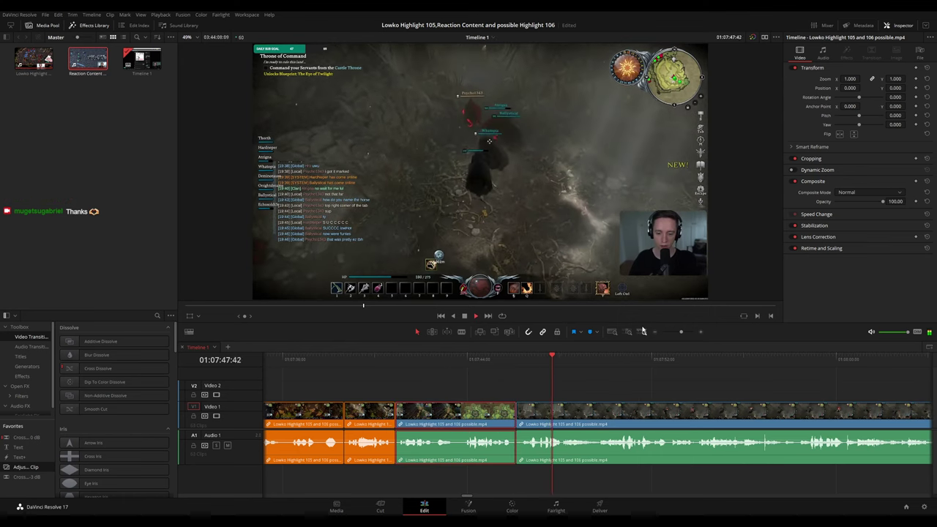
Color the clip before the 01:07:46:08 cut orange and play on to about 01:07:53.
{"action": "left_click", "coordinate": [705, 396]}
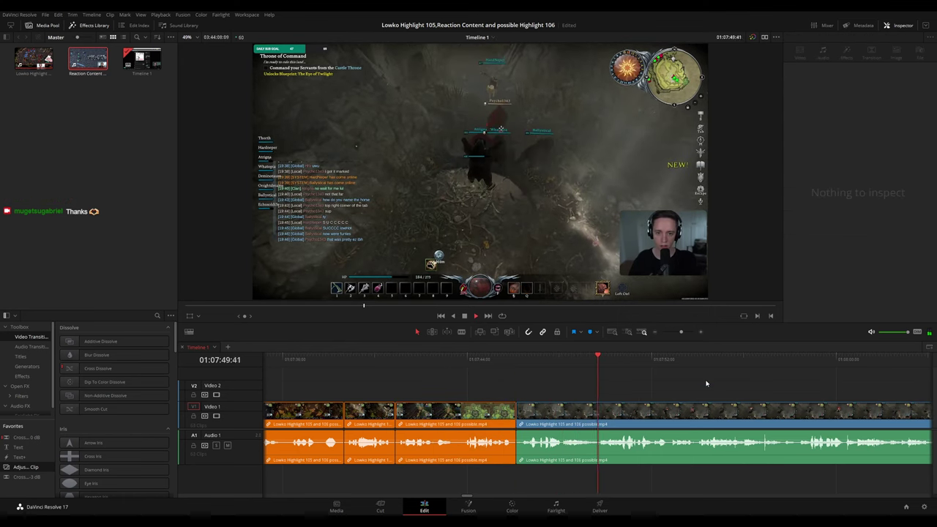
{"action": "left_click_drag", "start_coordinate": [707, 383], "coordinate": [512, 365]}
{"action": "scroll", "coordinate": [572, 378], "scroll_direction": "right", "scroll_amount": 1}
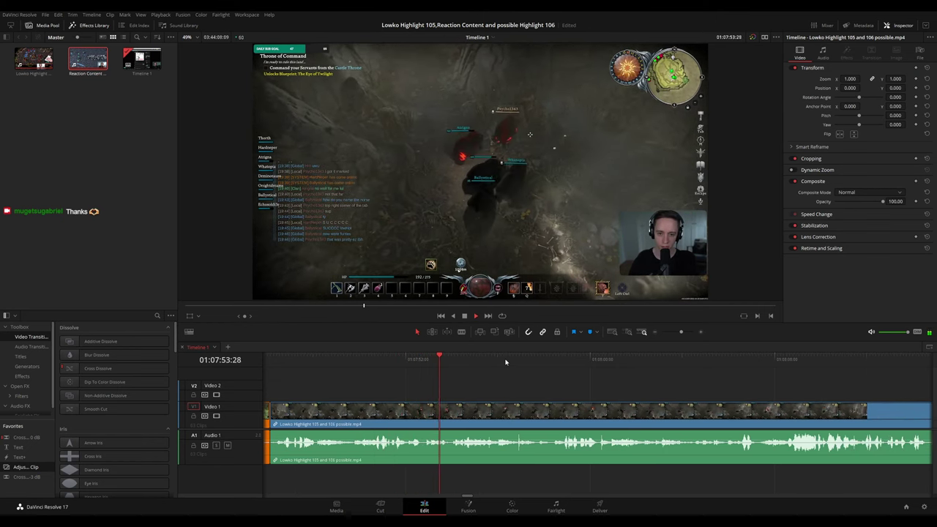
Add an adjustment clip at 01:07:53:56 and keyframe its zoom to 1.500 with position X -638 and Y 196 at 01:07:54:03.
{"action": "left_click_drag", "start_coordinate": [466, 363], "coordinate": [451, 360]}
{"action": "left_click_drag", "start_coordinate": [32, 471], "coordinate": [495, 398]}
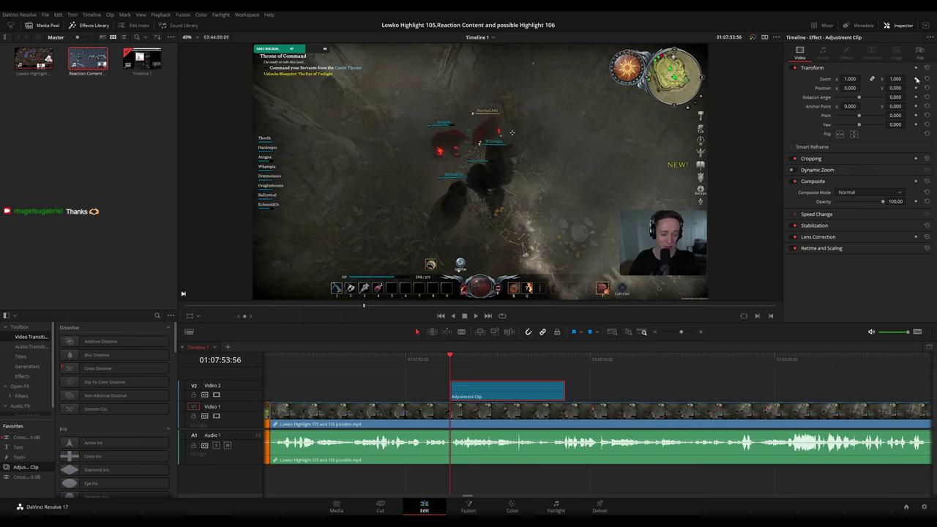
{"action": "left_click", "coordinate": [559, 395]}
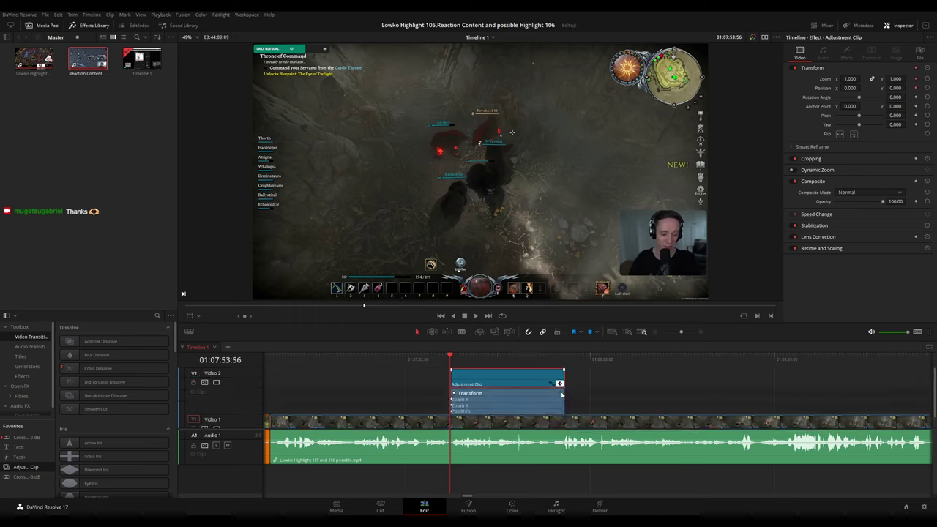
{"action": "key", "text": "ctrl+equal"}
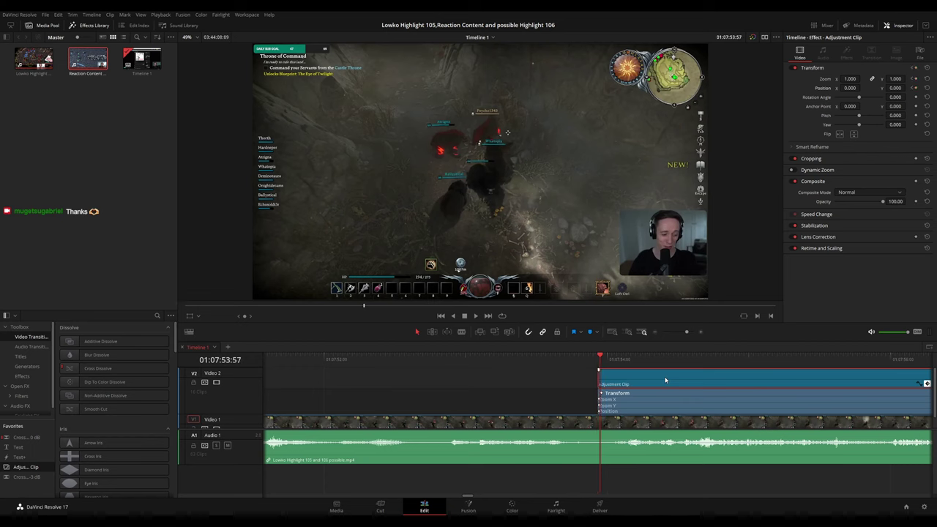
{"action": "left_click_drag", "start_coordinate": [850, 79], "coordinate": [897, 87]}
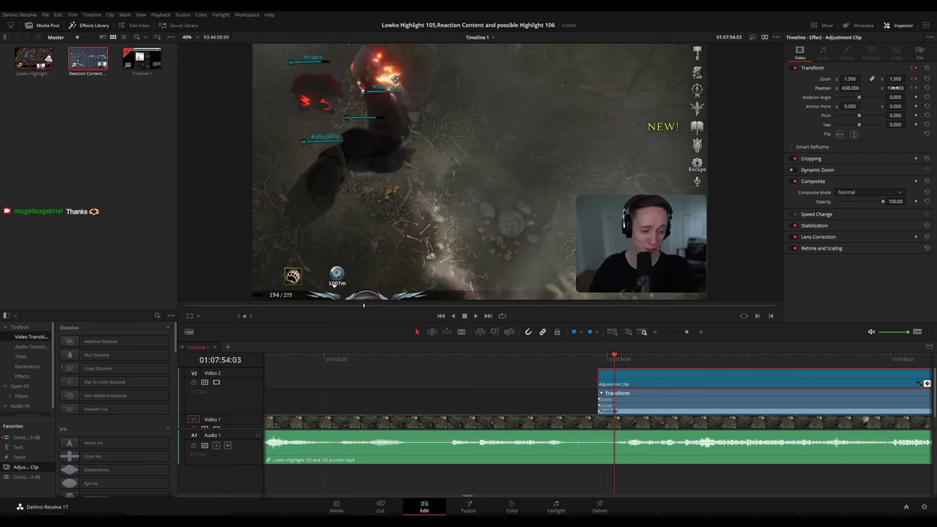
Preview the webcam zoom-in and shift its keyframes so the zoom runs from about 01:07:54:00 to 01:07:54:05.
{"action": "left_click", "coordinate": [582, 355]}
{"action": "key", "text": "space"}
{"action": "key", "text": "space"}
{"action": "left_click", "coordinate": [582, 355]}
{"action": "key", "text": "space"}
{"action": "key", "text": "space"}
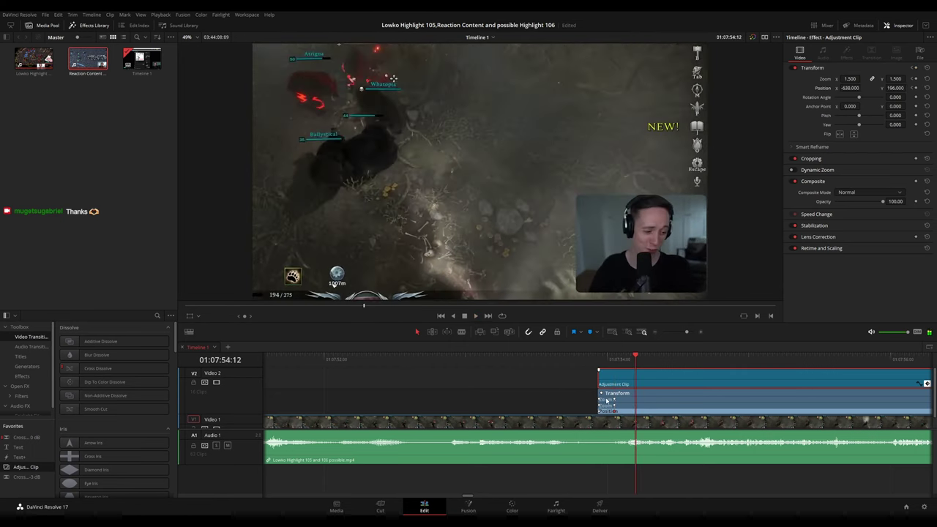
{"action": "left_click_drag", "start_coordinate": [598, 400], "coordinate": [614, 415]}
{"action": "left_click", "coordinate": [597, 356]}
{"action": "key", "text": "space"}
{"action": "left_click_drag", "start_coordinate": [614, 399], "coordinate": [619, 400]}
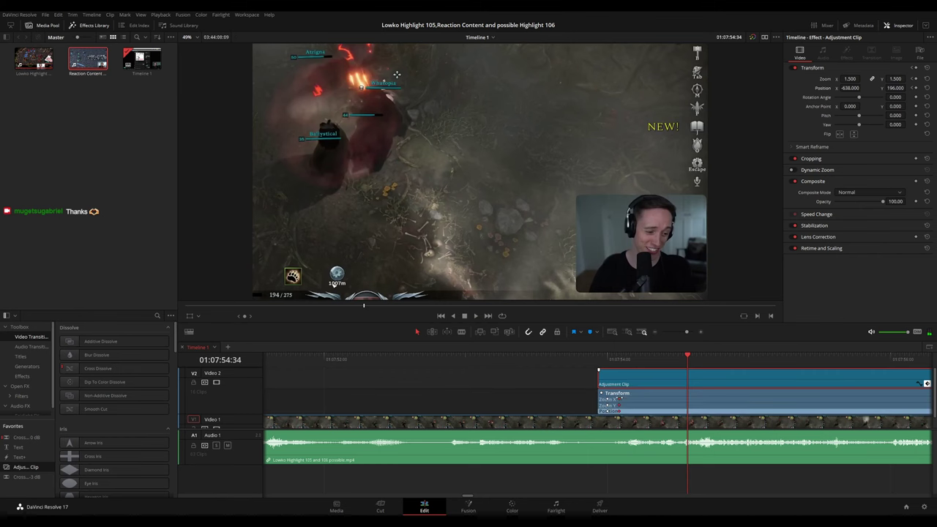
{"action": "left_click", "coordinate": [584, 358]}
{"action": "key", "text": "space"}
Play through the webcam zoom, collapse the adjustment clip's keyframe lanes, and replay the moment where the zoom ends near 01:07:59.
{"action": "left_click", "coordinate": [559, 384]}
{"action": "scroll", "coordinate": [667, 376], "scroll_direction": "down", "scroll_amount": 4}
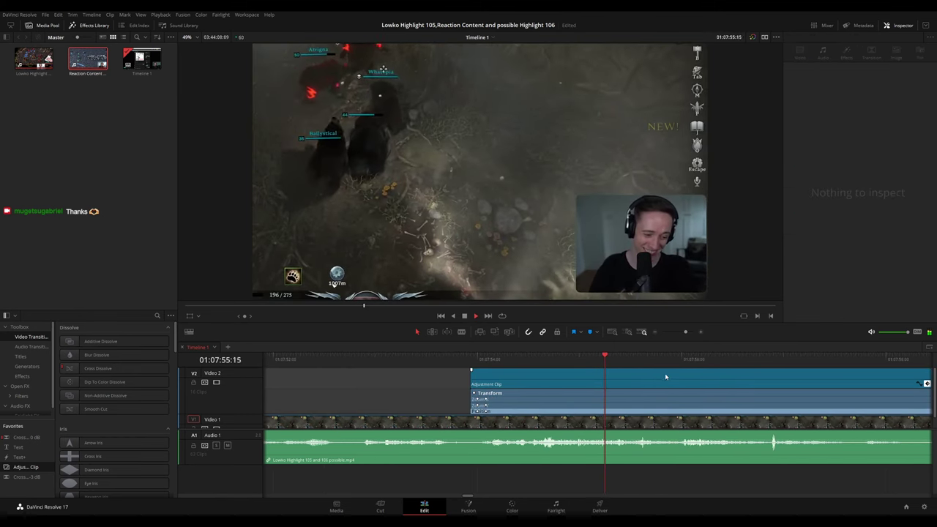
{"action": "scroll", "coordinate": [671, 375], "scroll_direction": "down", "scroll_amount": 2}
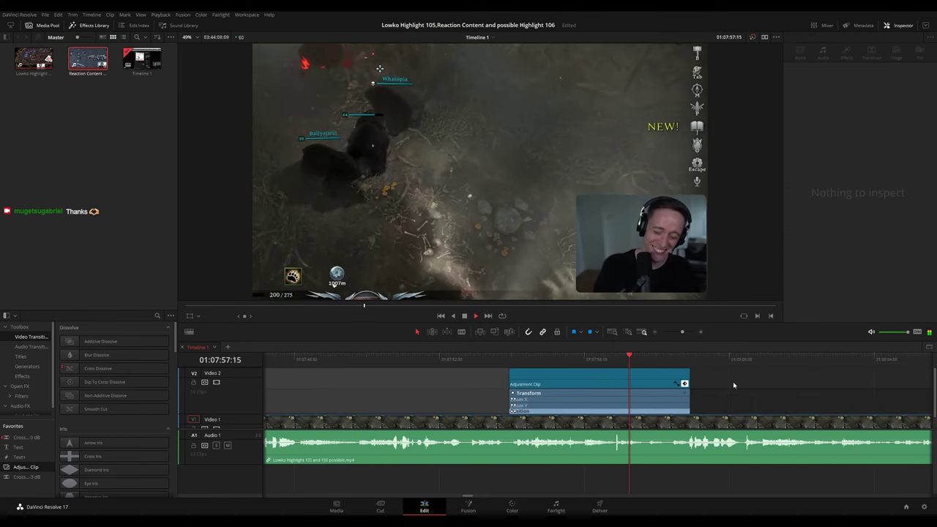
{"action": "left_click", "coordinate": [684, 383]}
{"action": "left_click_drag", "start_coordinate": [753, 390], "coordinate": [654, 382]}
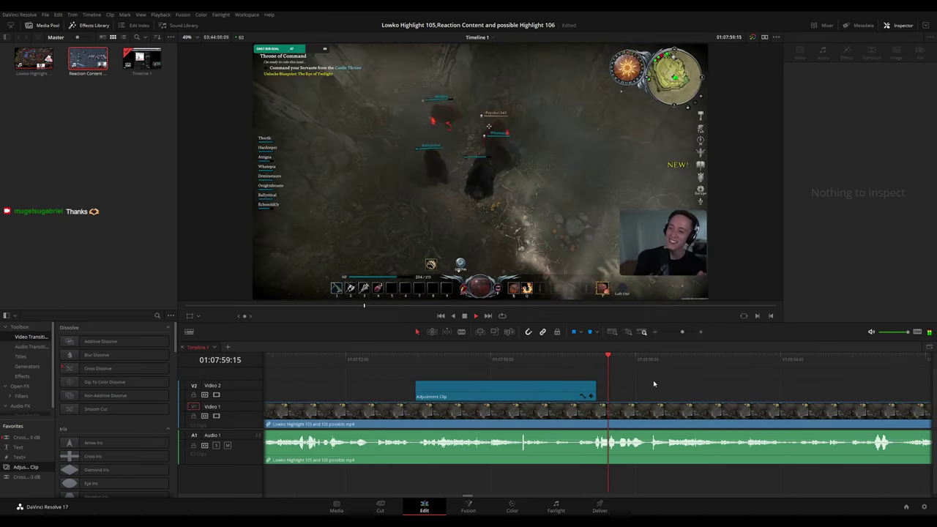
{"action": "key", "text": "space"}
{"action": "left_click", "coordinate": [596, 358]}
{"action": "left_click_drag", "start_coordinate": [596, 358], "coordinate": [593, 359]}
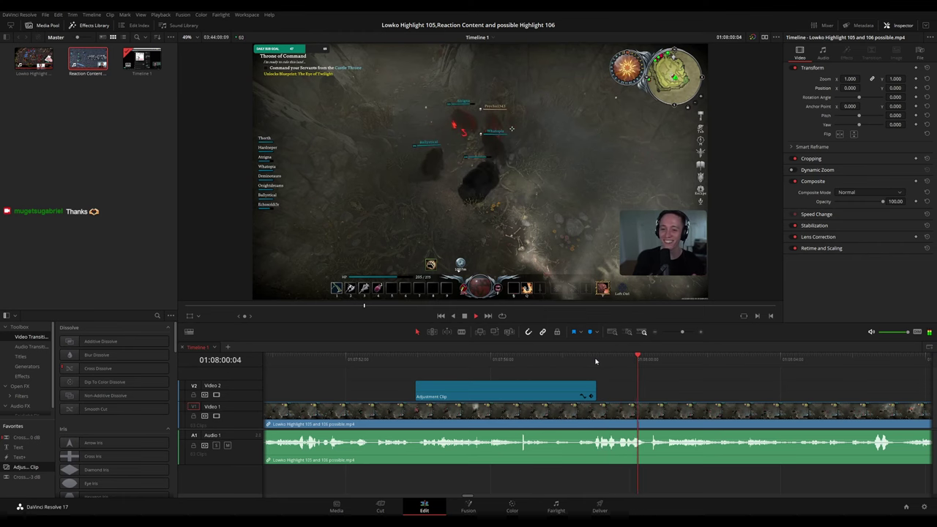
Adjust the end of the webcam zoom's adjustment clip so it stops at about 01:07:58:40.
{"action": "left_click_drag", "start_coordinate": [598, 396], "coordinate": [646, 396]}
{"action": "key", "text": "space"}
{"action": "left_click", "coordinate": [625, 360]}
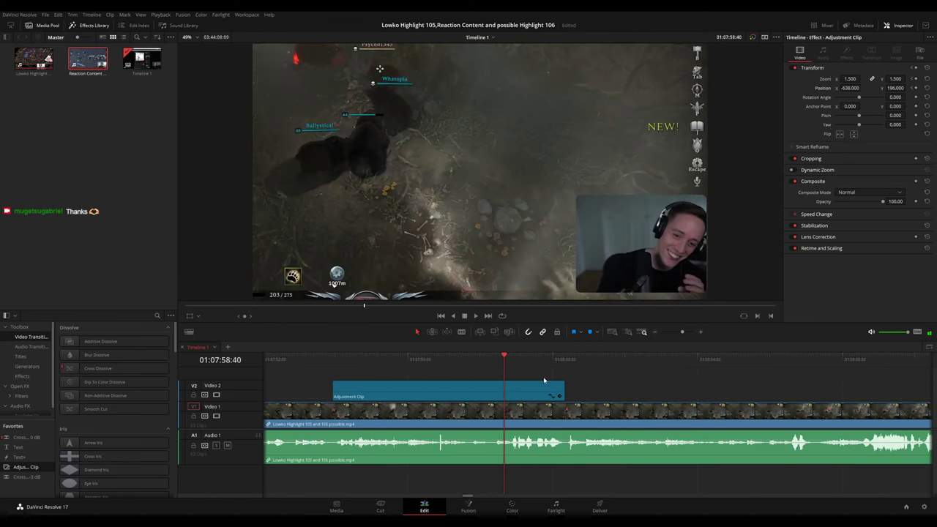
{"action": "left_click_drag", "start_coordinate": [553, 392], "coordinate": [529, 393]}
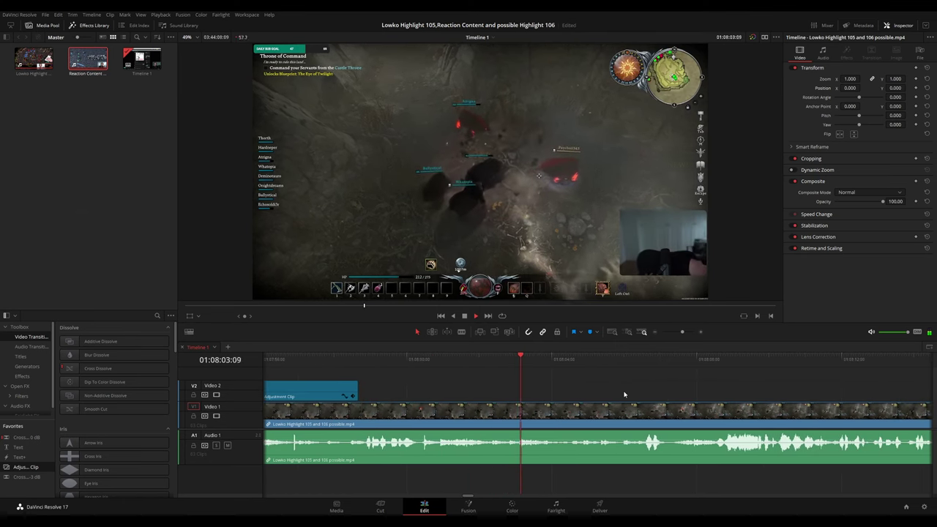
Play through the gameplay after the webcam zoom to about 01:08:18:56, checking for dead moments to cut.
{"action": "scroll", "coordinate": [624, 391], "scroll_direction": "down", "scroll_amount": 5}
{"action": "left_click_drag", "start_coordinate": [640, 390], "coordinate": [538, 384]}
{"action": "scroll", "coordinate": [516, 392], "scroll_direction": "up", "scroll_amount": 2}
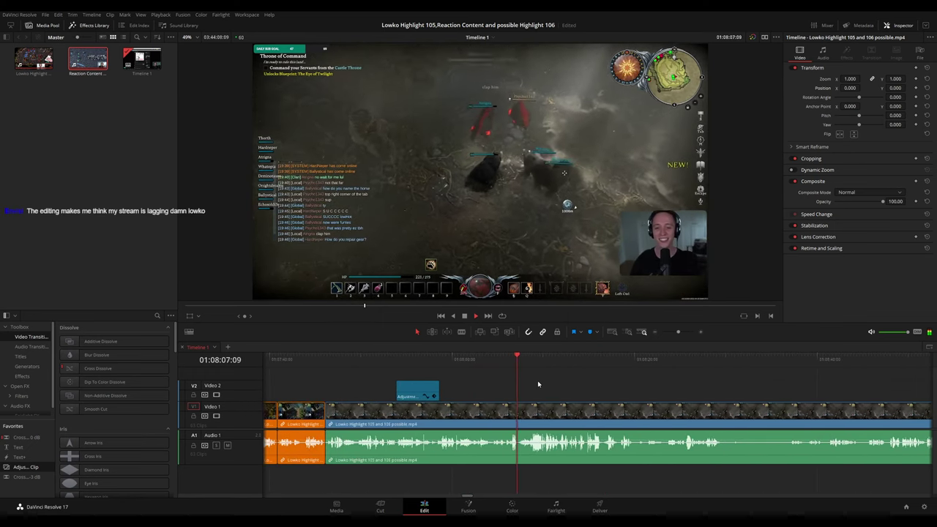
{"action": "scroll", "coordinate": [537, 380], "scroll_direction": "up", "scroll_amount": 2}
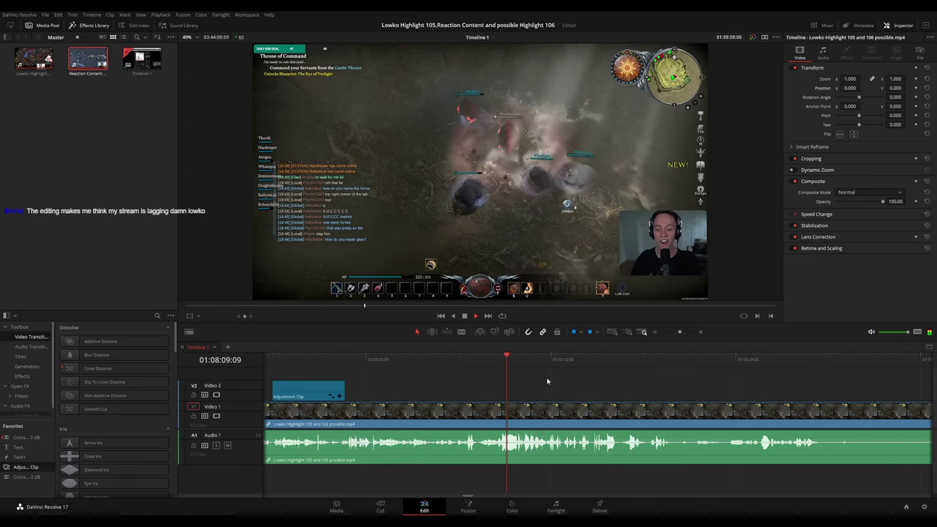
{"action": "key", "text": "space"}
{"action": "left_click_drag", "start_coordinate": [611, 389], "coordinate": [568, 385]}
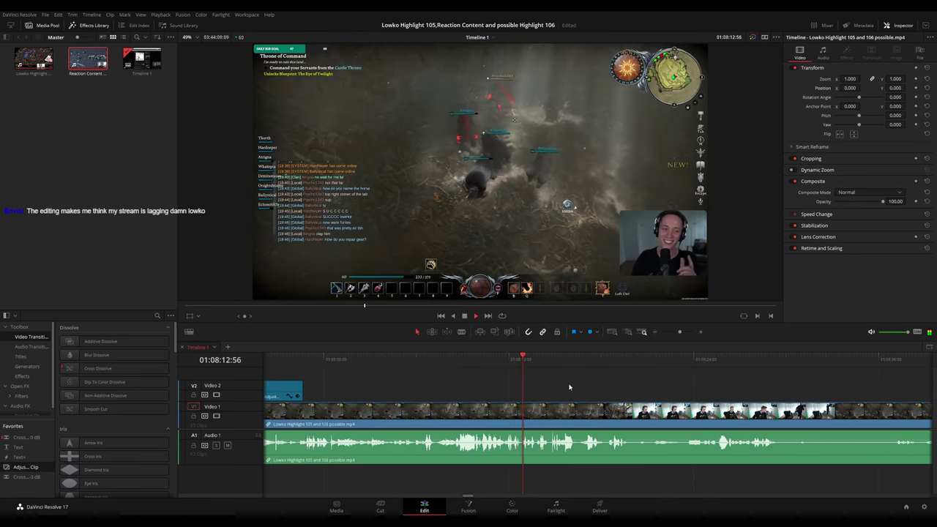
{"action": "scroll", "coordinate": [570, 385], "scroll_direction": "right", "scroll_amount": 2}
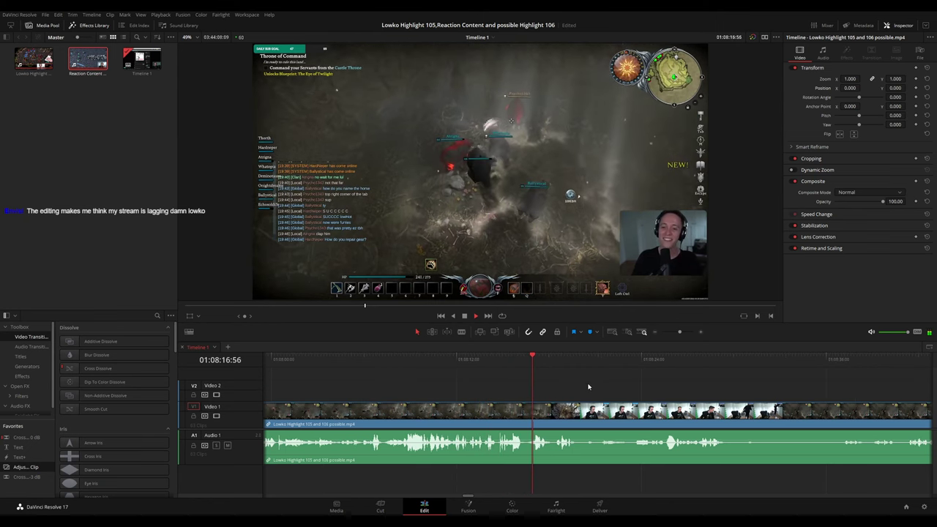
{"action": "scroll", "coordinate": [541, 381], "scroll_direction": "right", "scroll_amount": 3}
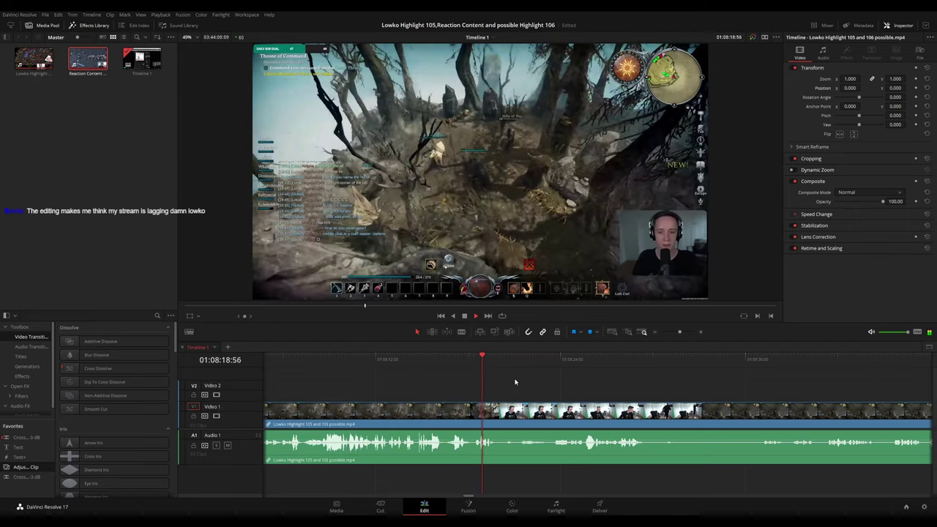
Split the clip at about 01:08:20:07 and 01:08:21:04 and delete the section between the cuts.
{"action": "key", "text": "space"}
{"action": "key", "text": "b"}
{"action": "left_click", "coordinate": [501, 410]}
{"action": "key", "text": "space"}
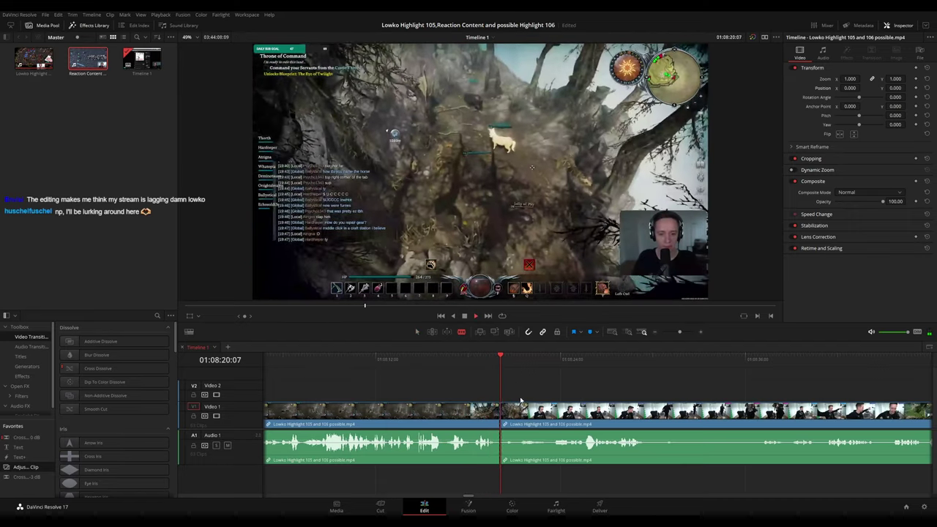
{"action": "key", "text": "space"}
{"action": "left_click", "coordinate": [516, 405]}
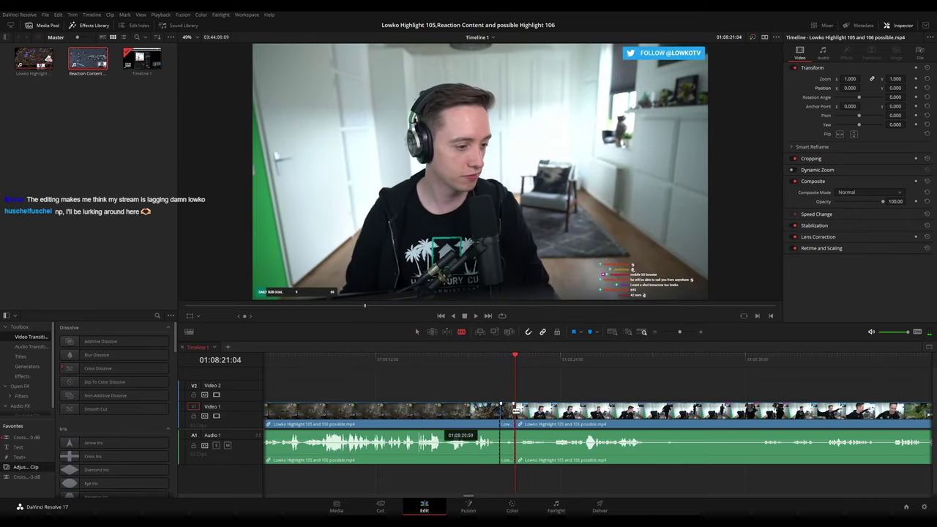
{"action": "key", "text": "a"}
{"action": "left_click", "coordinate": [508, 414]}
{"action": "key", "text": "Delete"}
Replay the join and color the clip before the 01:08:20 cut orange.
{"action": "key", "text": "space"}
{"action": "left_click", "coordinate": [484, 415]}
{"action": "key", "text": "space"}
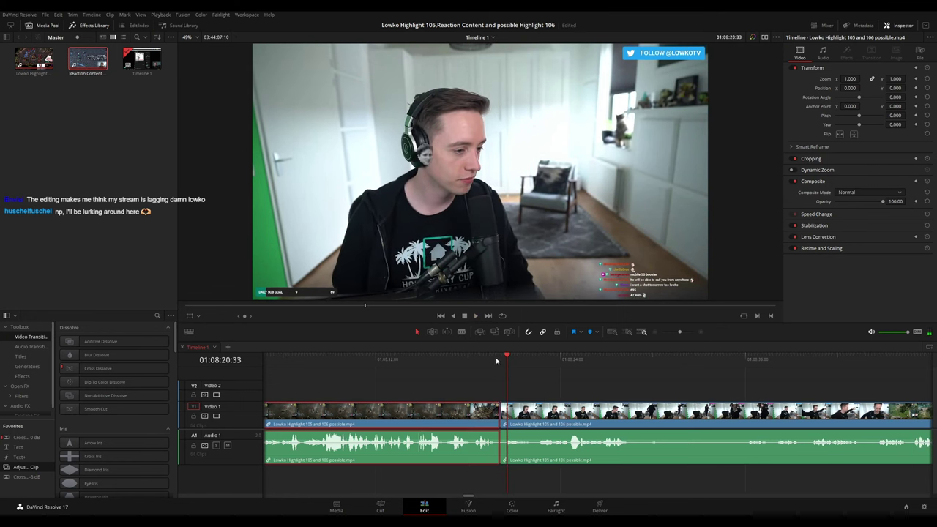
{"action": "left_click", "coordinate": [635, 327]}
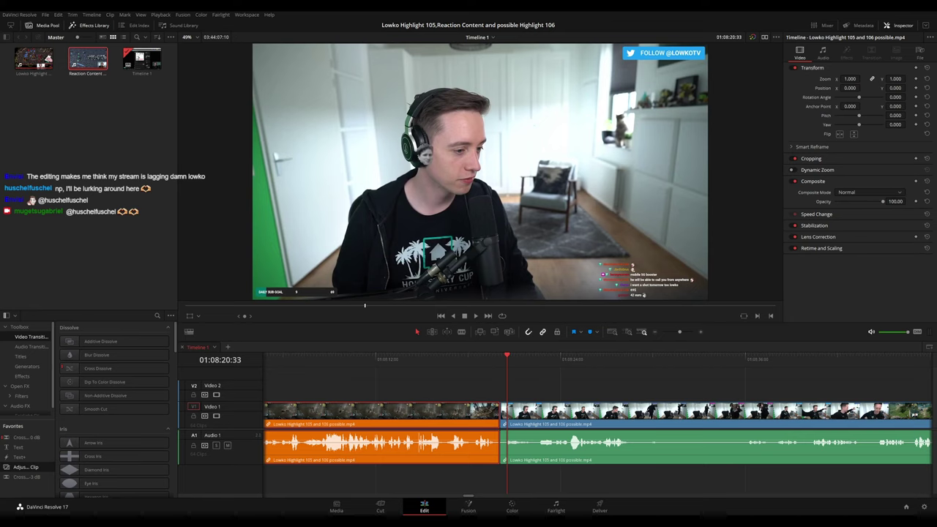
Add an adjustment clip at 01:08:23:41 and zoom it to 2.260 with position X -1600 and Y -709 to frame the cat.
{"action": "key", "text": "space"}
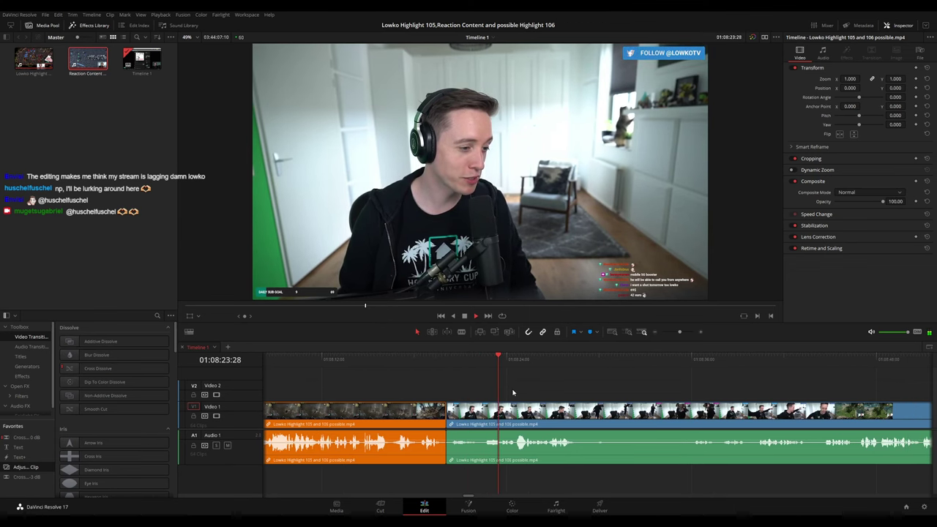
{"action": "key", "text": "space"}
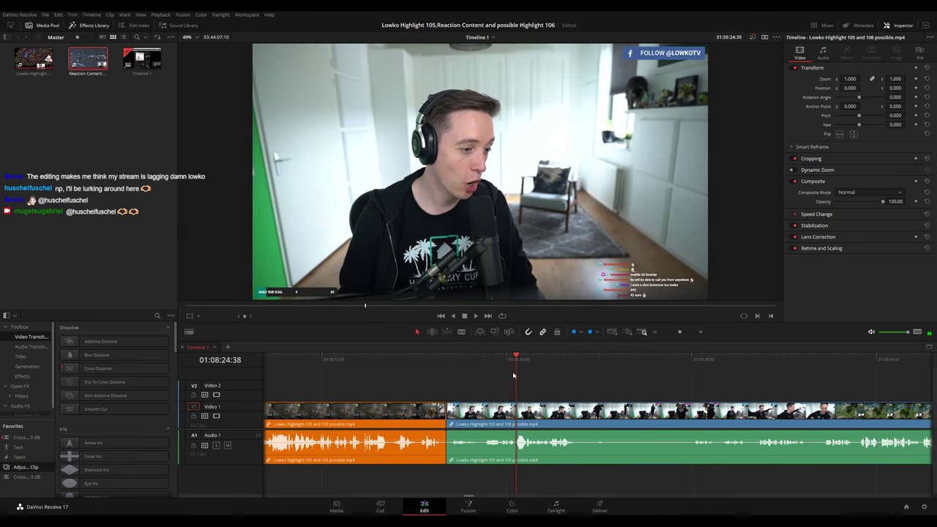
{"action": "left_click_drag", "start_coordinate": [509, 368], "coordinate": [502, 368]}
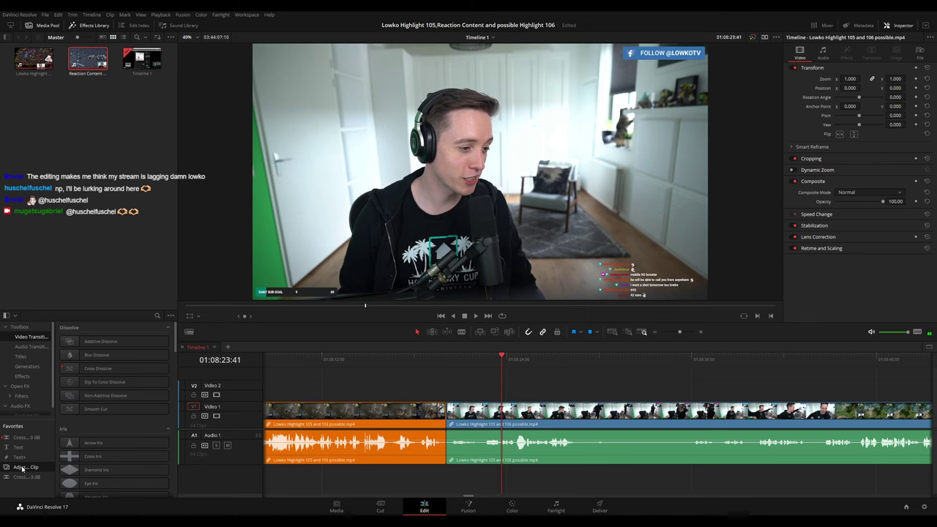
{"action": "left_click_drag", "start_coordinate": [22, 468], "coordinate": [533, 396]}
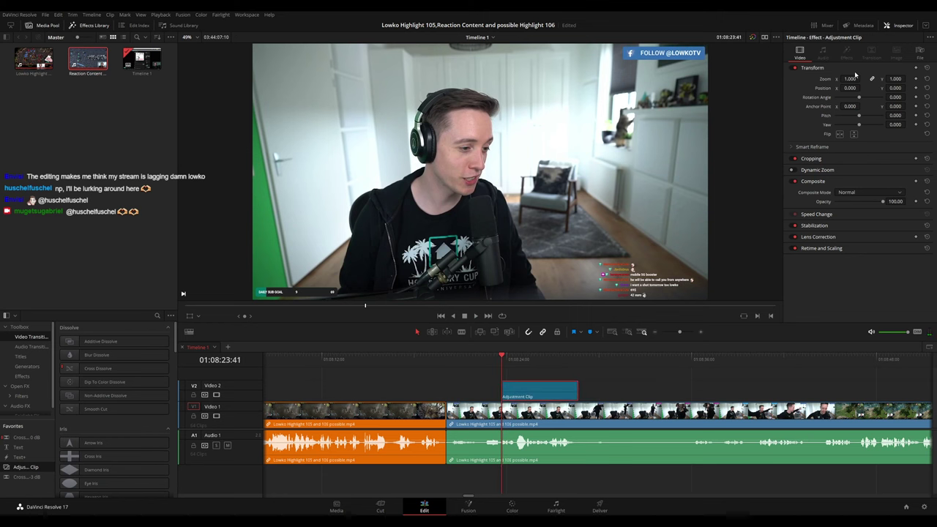
{"action": "left_click_drag", "start_coordinate": [852, 79], "coordinate": [893, 86]}
Trim the cat zoom's adjustment clip to end at about 01:08:26:40 and replay the zoom.
{"action": "key", "text": "space"}
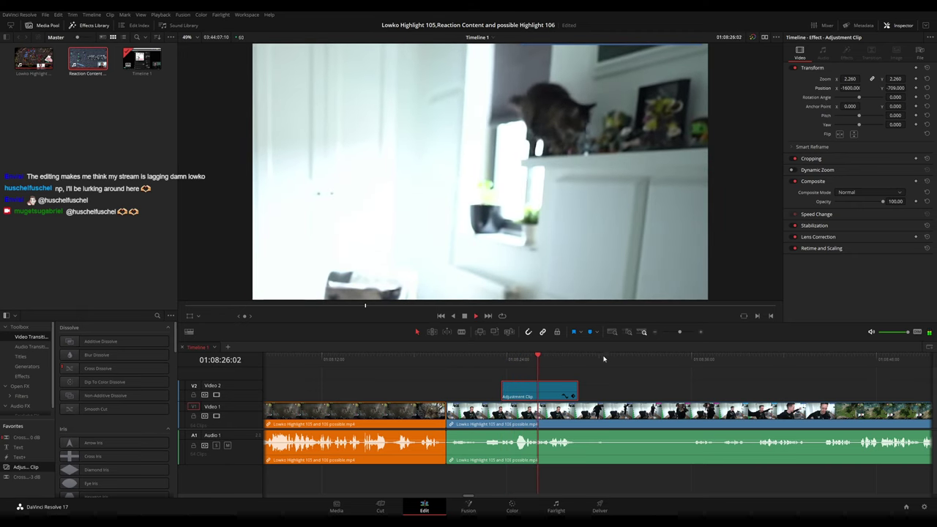
{"action": "key", "text": "space"}
{"action": "left_click_drag", "start_coordinate": [577, 391], "coordinate": [547, 388]}
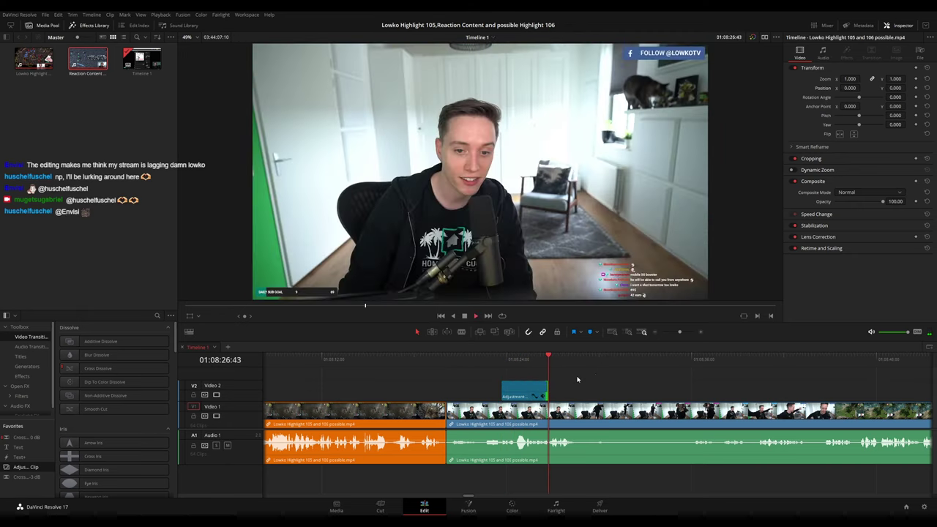
{"action": "key", "text": "space"}
{"action": "left_click", "coordinate": [515, 359]}
{"action": "key", "text": "space"}
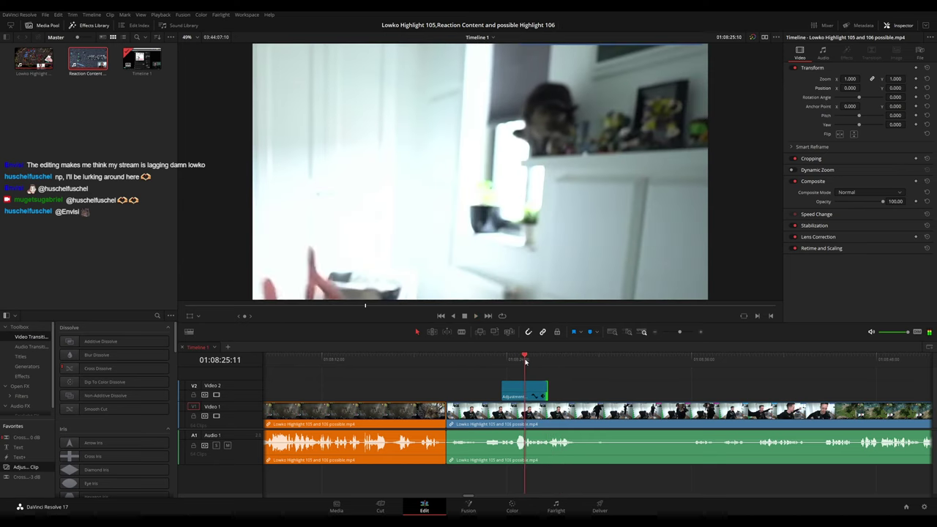
{"action": "key", "text": "space"}
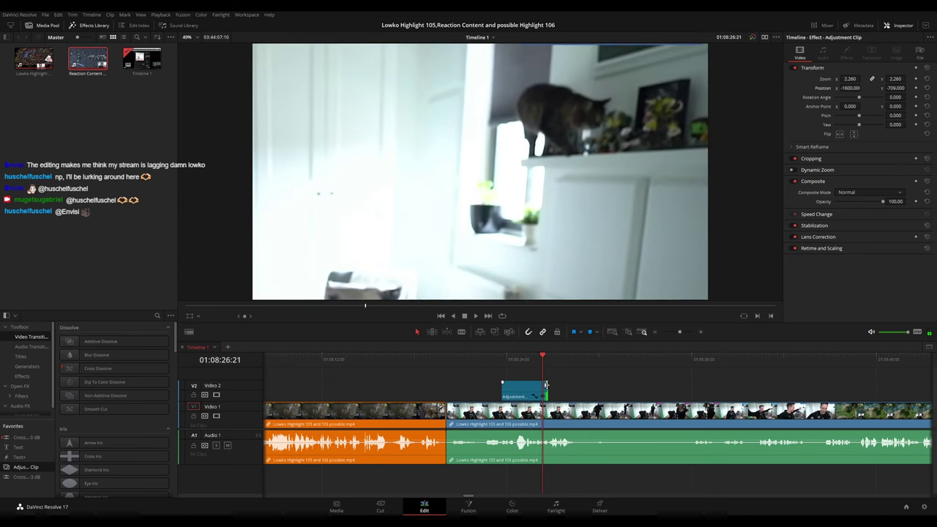
{"action": "key", "text": "space"}
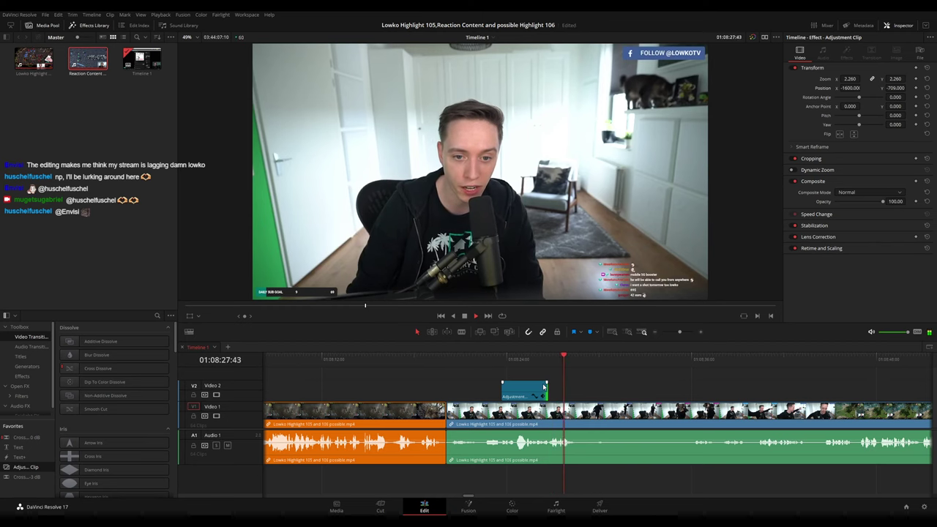
{"action": "key", "text": "space"}
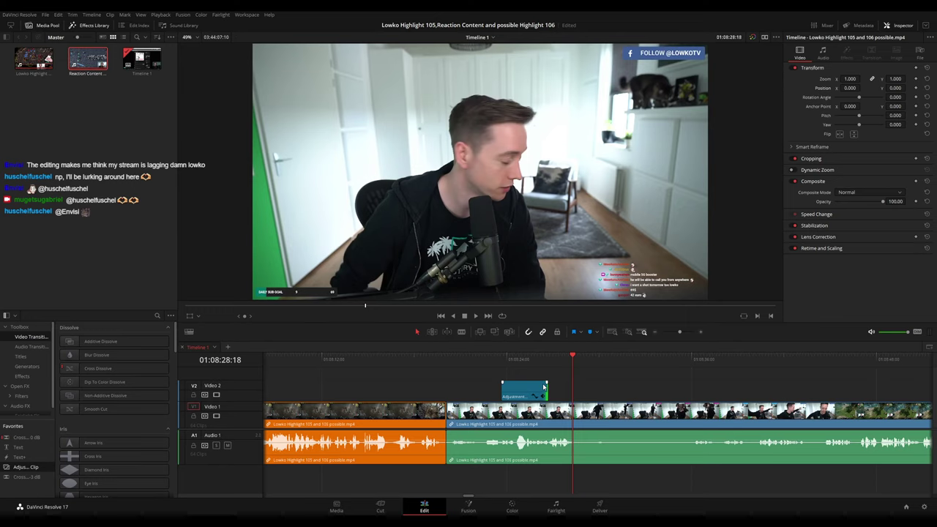
Review the footage from 01:08:28:18 to about 01:08:53:24, through the cat moment and the gameplay after it.
{"action": "key", "text": "space"}
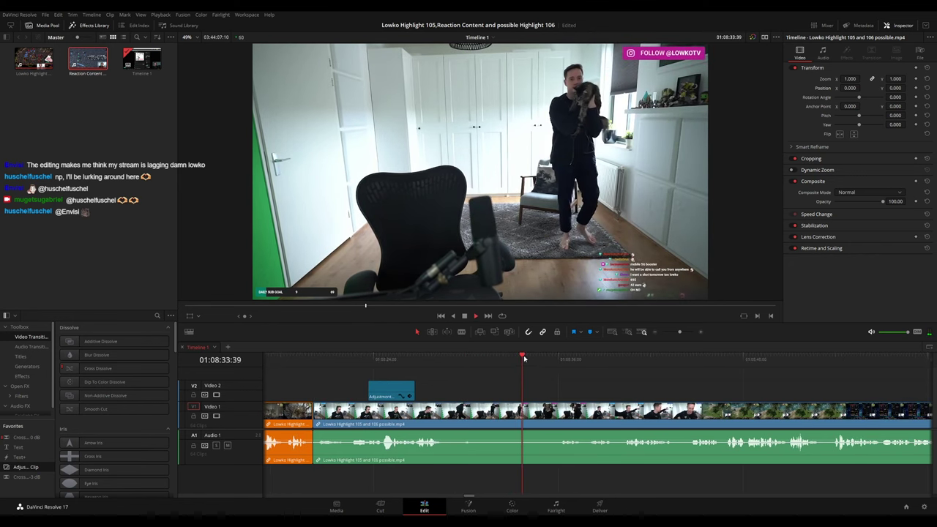
{"action": "left_click_drag", "start_coordinate": [524, 358], "coordinate": [551, 359]}
{"action": "scroll", "coordinate": [619, 385], "scroll_direction": "right", "scroll_amount": 1}
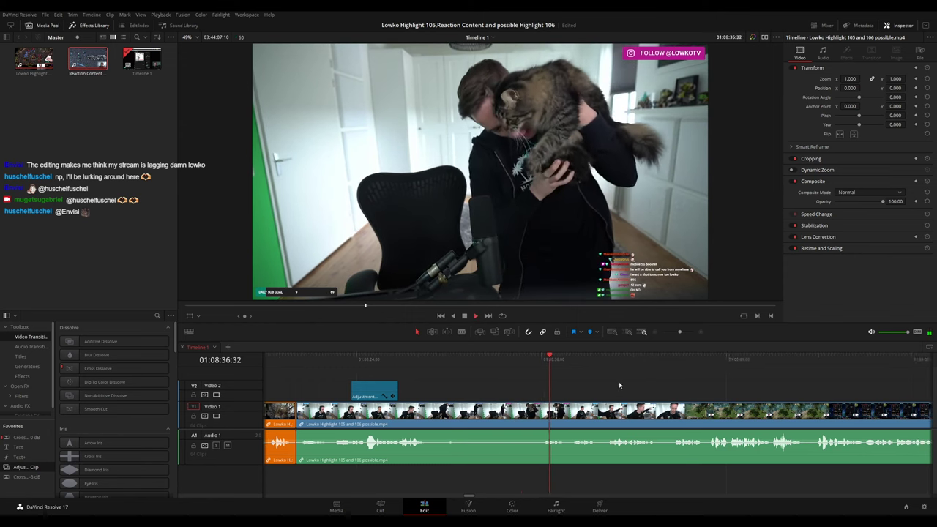
{"action": "scroll", "coordinate": [618, 382], "scroll_direction": "right", "scroll_amount": 4}
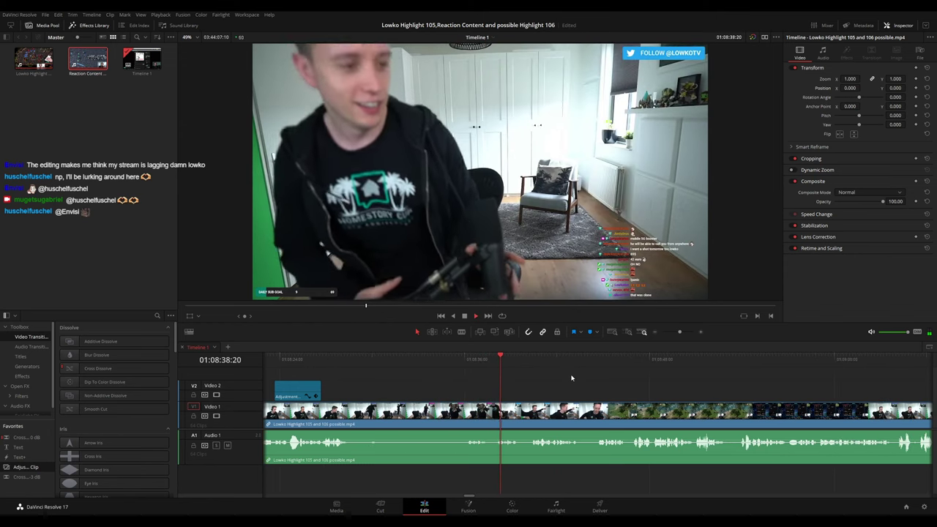
{"action": "scroll", "coordinate": [487, 373], "scroll_direction": "right", "scroll_amount": 4}
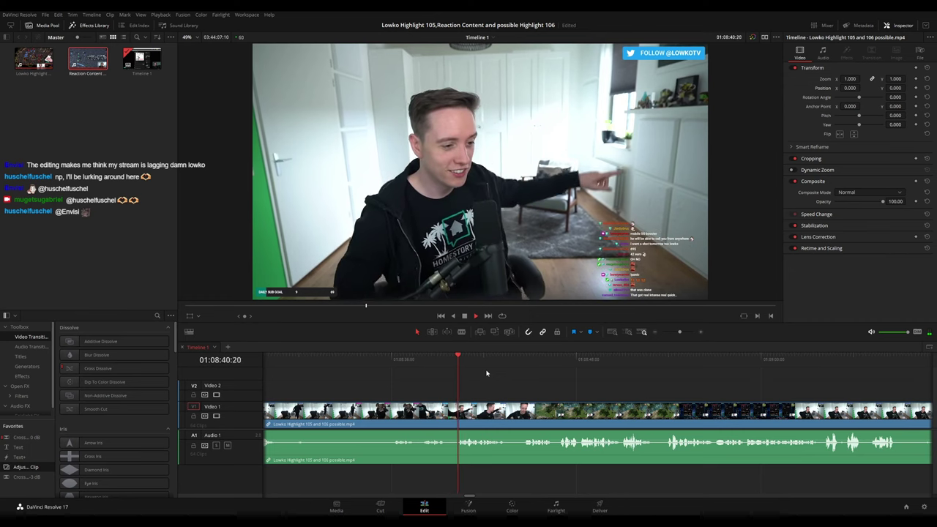
{"action": "scroll", "coordinate": [520, 376], "scroll_direction": "right", "scroll_amount": 2}
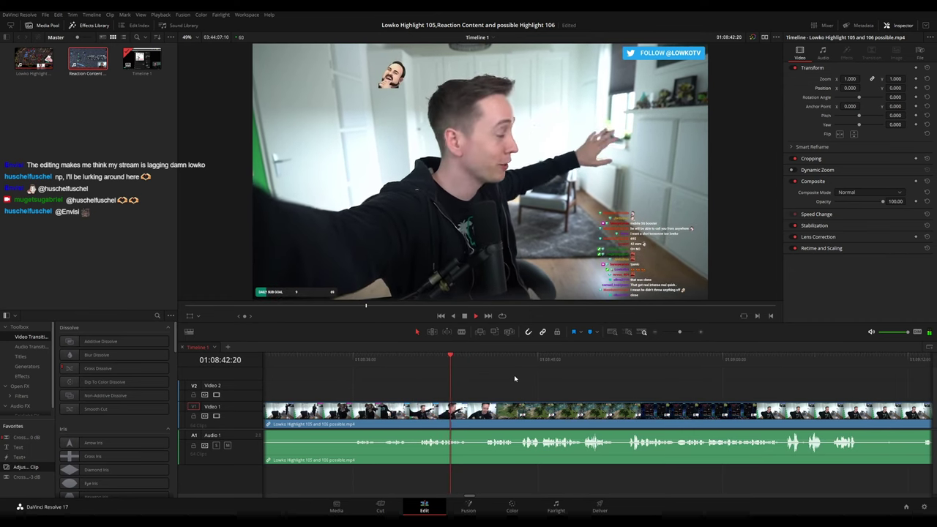
{"action": "scroll", "coordinate": [515, 379], "scroll_direction": "right", "scroll_amount": 2}
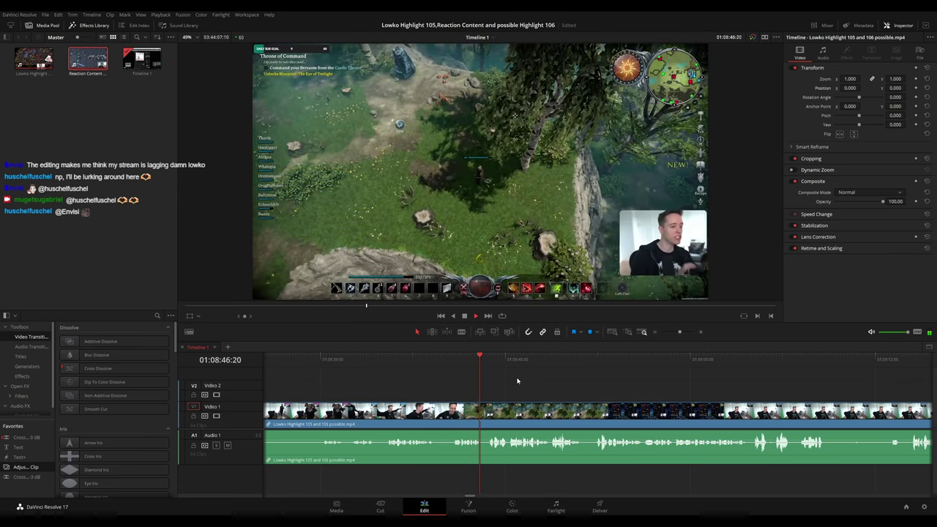
{"action": "scroll", "coordinate": [527, 379], "scroll_direction": "right", "scroll_amount": 2}
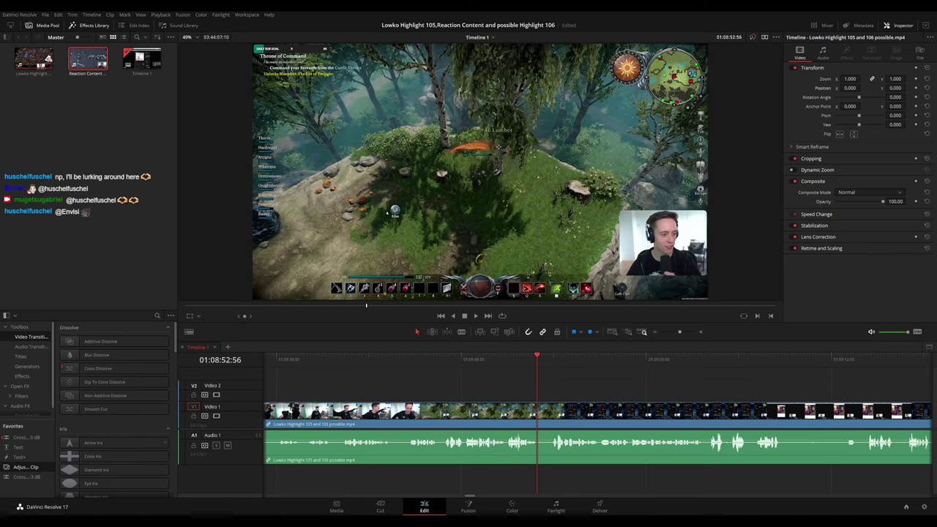
{"action": "key", "text": "space"}
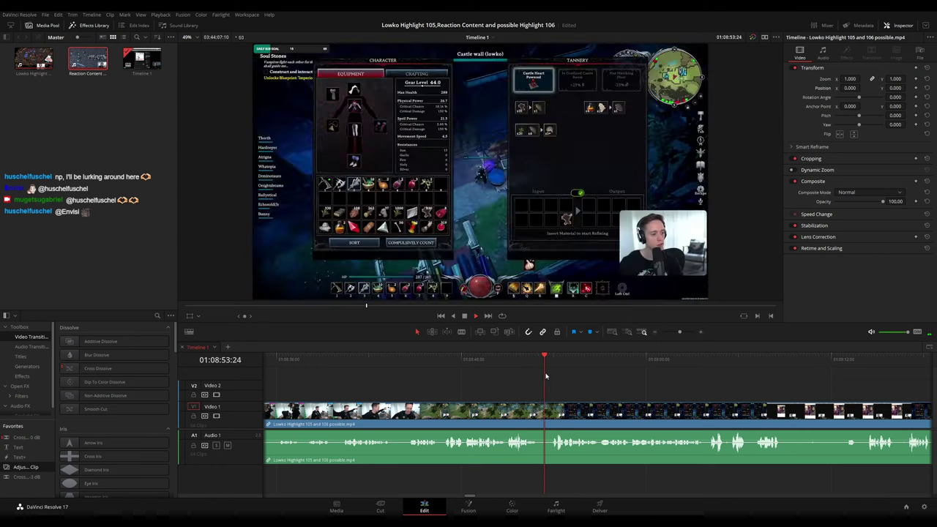
Cut out the silent gap from 01:08:53:02 to about 01:08:53:44, where the gameplay changes to the tannery scene.
{"action": "scroll", "coordinate": [570, 382], "scroll_direction": "up", "scroll_amount": 4}
{"action": "left_click", "coordinate": [475, 363]}
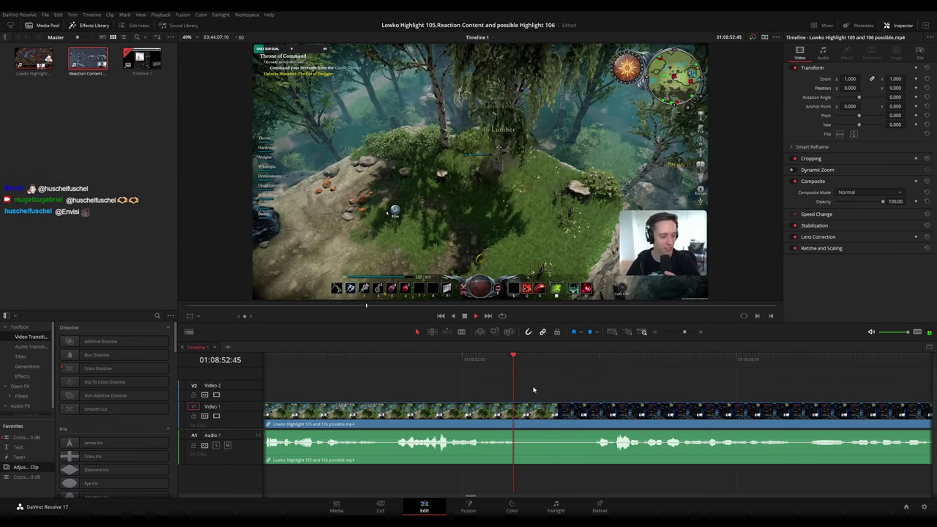
{"action": "key", "text": "space"}
{"action": "key", "text": "b"}
{"action": "left_click", "coordinate": [535, 413]}
{"action": "key", "text": "a"}
{"action": "left_click", "coordinate": [562, 416]}
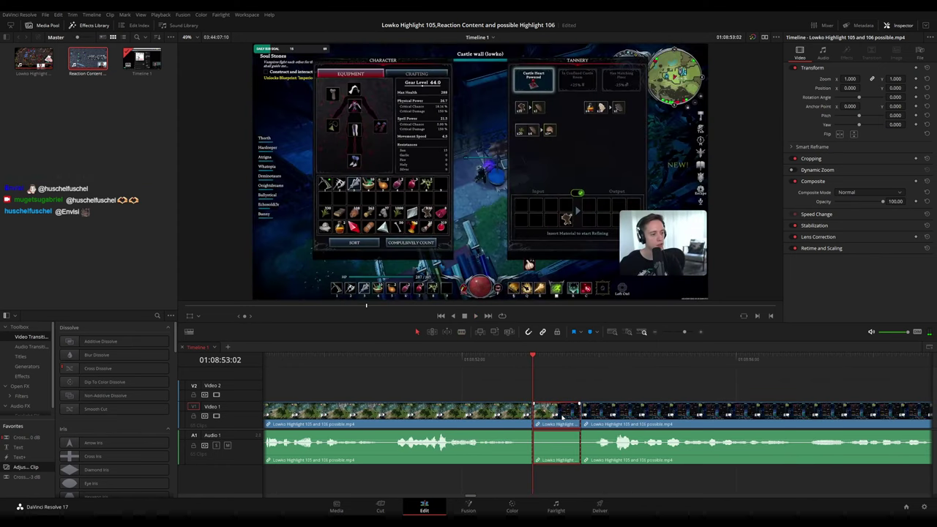
{"action": "key", "text": "Delete"}
Color the clip before the 01:08:53:02 cut purple and play on to about 01:09:00.
{"action": "left_click", "coordinate": [508, 418]}
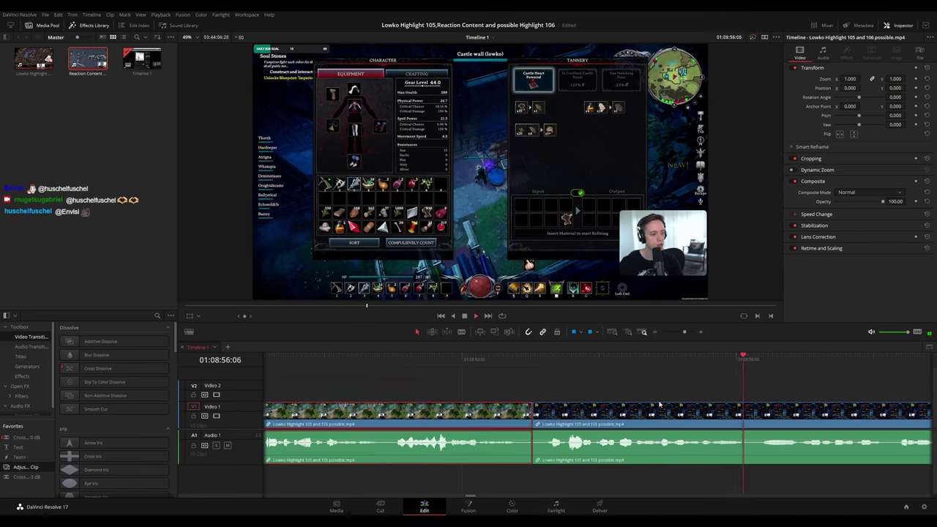
{"action": "key", "text": "1"}
{"action": "left_click", "coordinate": [729, 396]}
{"action": "scroll", "coordinate": [688, 388], "scroll_direction": "down", "scroll_amount": 3}
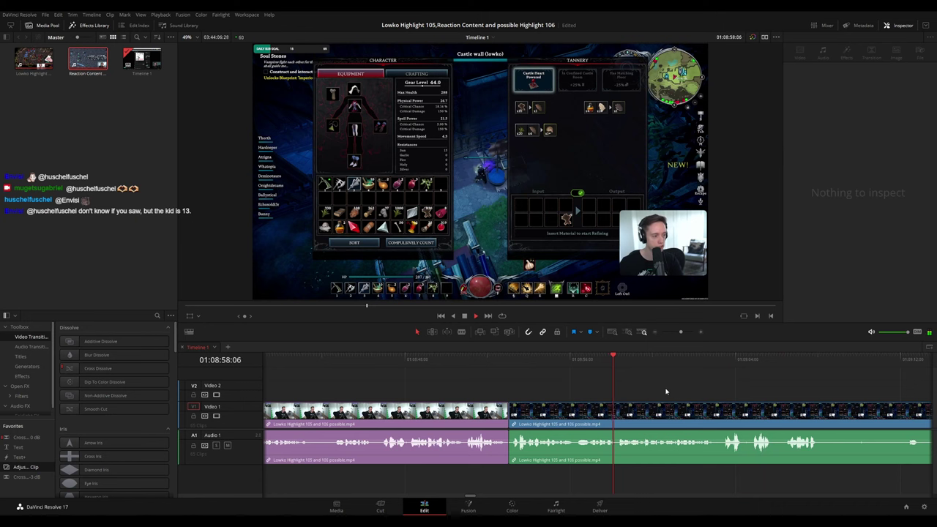
{"action": "left_click_drag", "start_coordinate": [674, 391], "coordinate": [475, 384]}
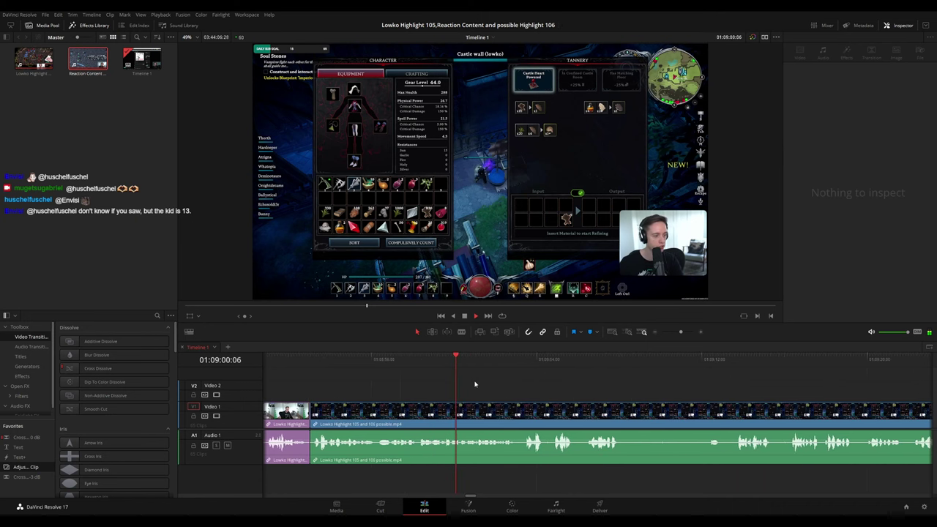
Cut out the short pause starting at 01:09:21:43, close the gap and color the clip before the cut green.
{"action": "left_click_drag", "start_coordinate": [551, 390], "coordinate": [510, 390]}
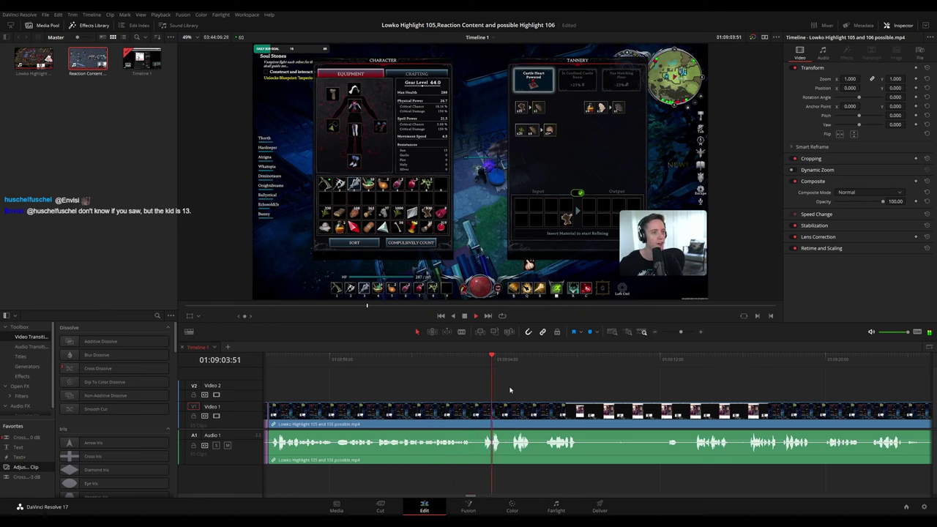
{"action": "scroll", "coordinate": [537, 392], "scroll_direction": "down", "scroll_amount": 1}
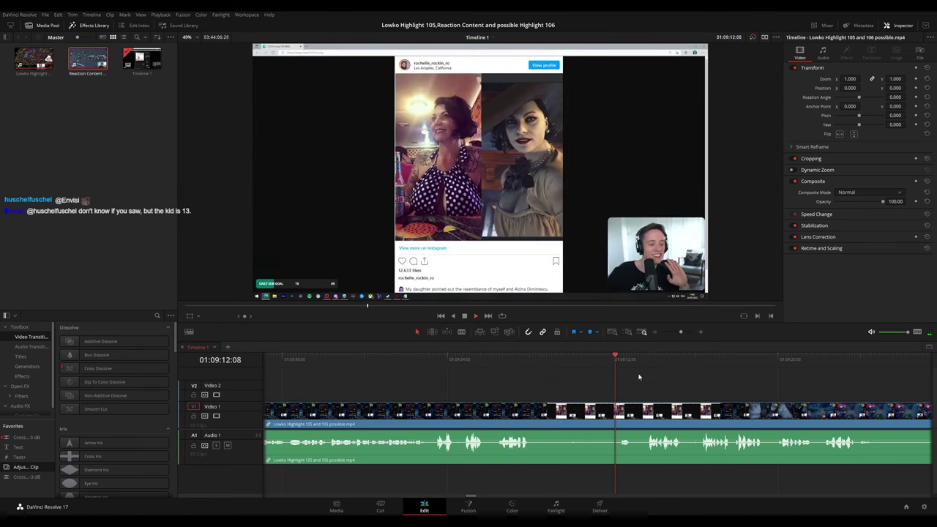
{"action": "scroll", "coordinate": [658, 386], "scroll_direction": "down", "scroll_amount": 3}
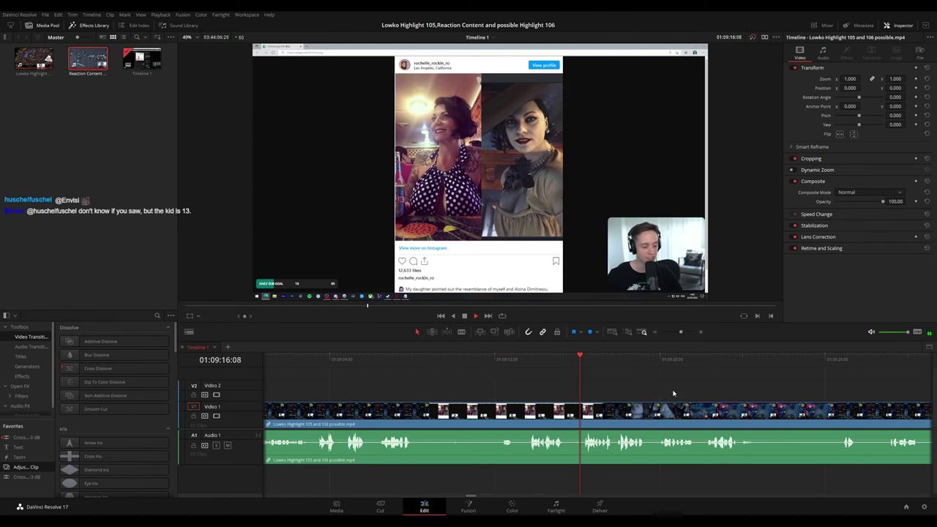
{"action": "scroll", "coordinate": [588, 385], "scroll_direction": "down", "scroll_amount": 2}
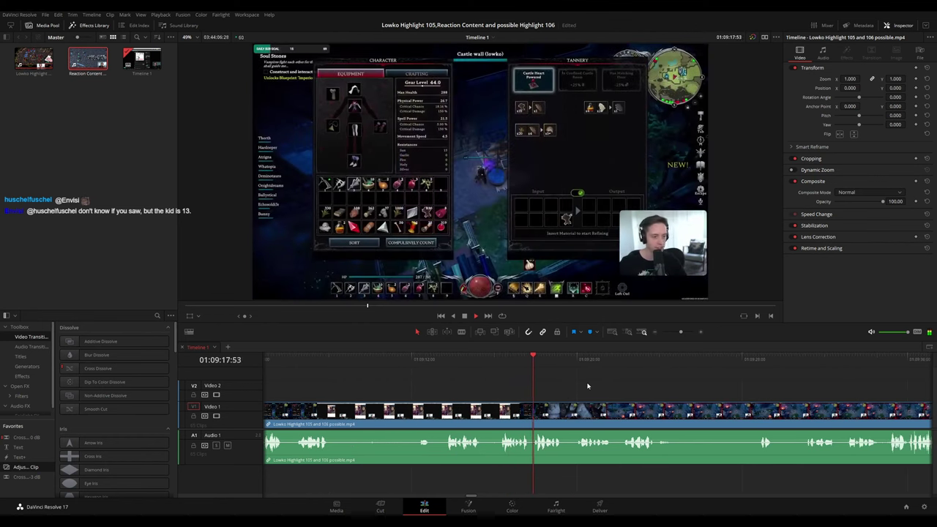
{"action": "scroll", "coordinate": [563, 379], "scroll_direction": "down", "scroll_amount": 3}
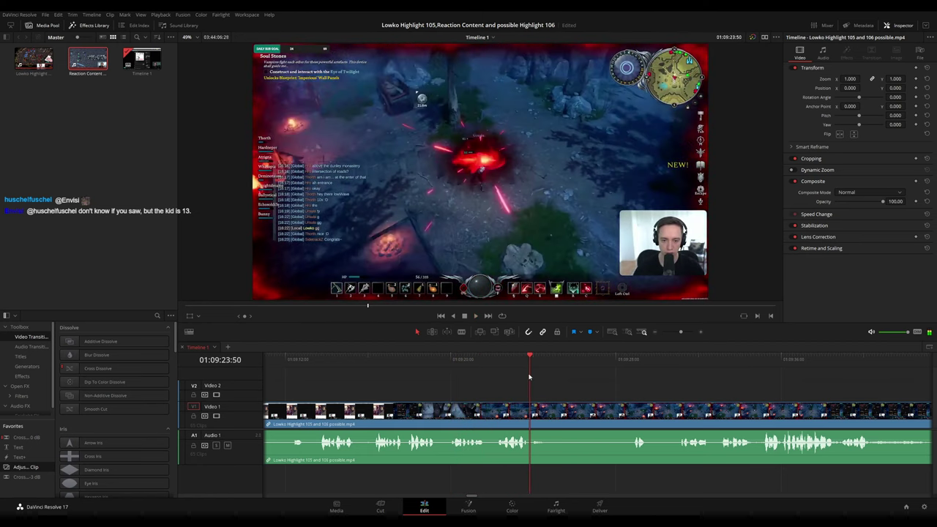
{"action": "key", "text": "space"}
{"action": "scroll", "coordinate": [553, 390], "scroll_direction": "up", "scroll_amount": 5}
{"action": "left_click", "coordinate": [419, 357]}
{"action": "key", "text": "b"}
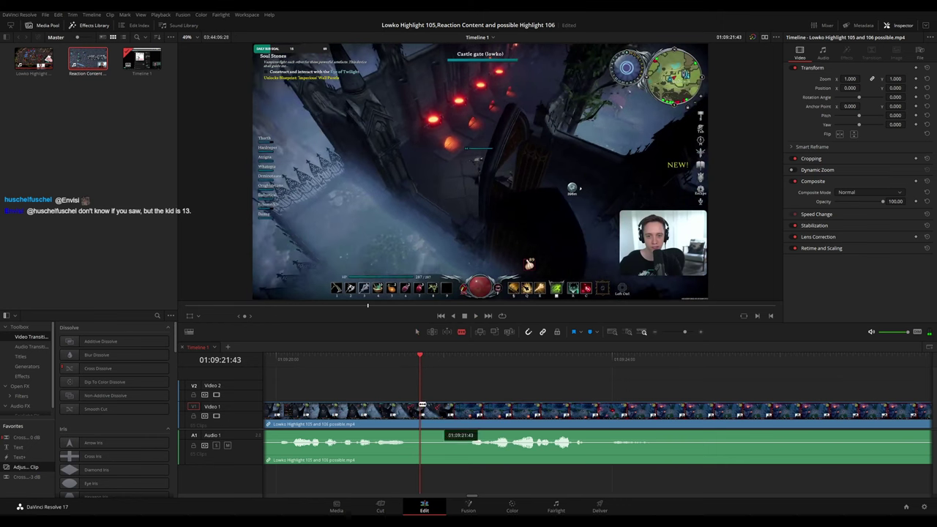
{"action": "left_click_drag", "start_coordinate": [422, 405], "coordinate": [422, 406]}
{"action": "key", "text": "Delete"}
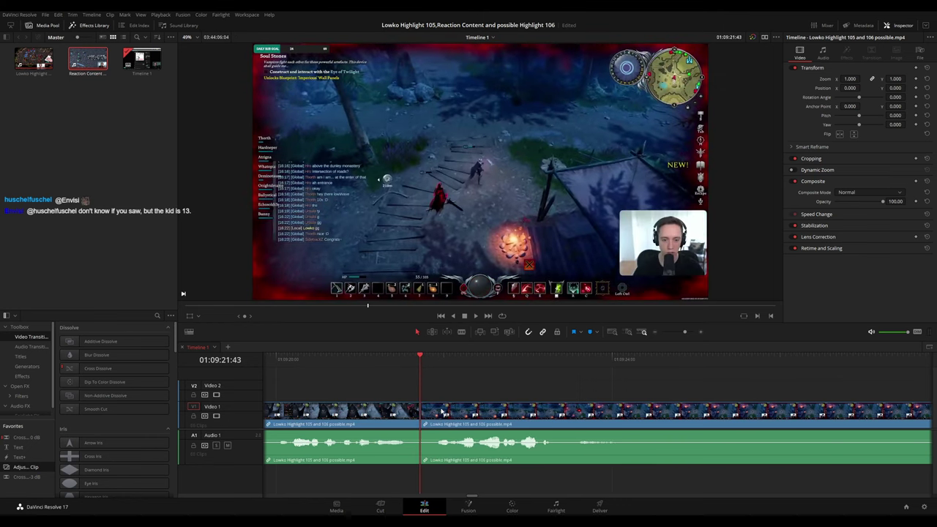
{"action": "key", "text": "space"}
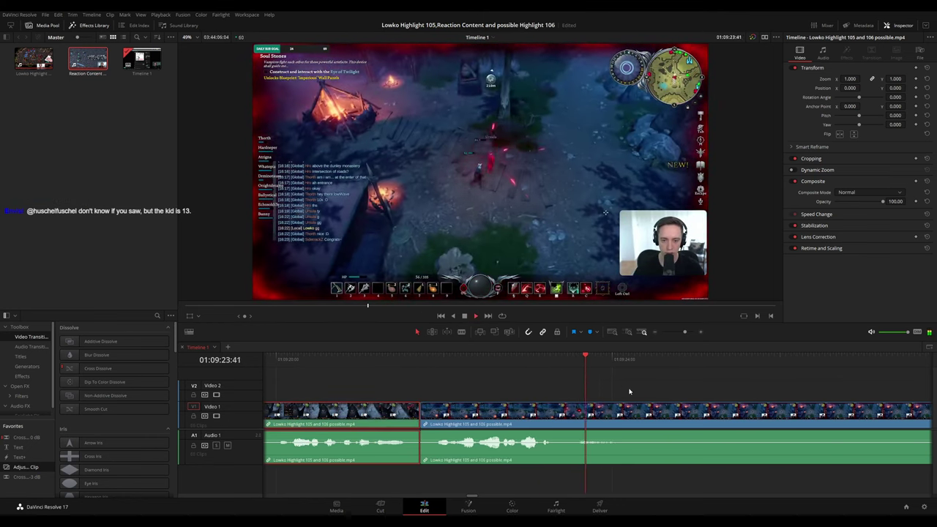
{"action": "left_click", "coordinate": [633, 389]}
Remove the silent section from 01:09:25:05 up to the next speech, close the gap and color the clip before it orange.
{"action": "scroll", "coordinate": [654, 376], "scroll_direction": "down", "scroll_amount": 1}
{"action": "scroll", "coordinate": [659, 375], "scroll_direction": "right", "scroll_amount": 3}
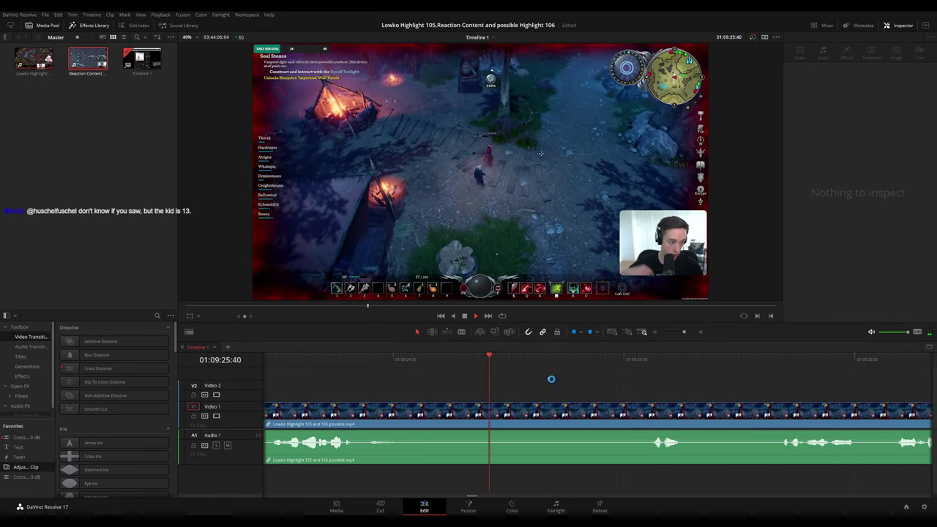
{"action": "scroll", "coordinate": [581, 378], "scroll_direction": "down", "scroll_amount": 2}
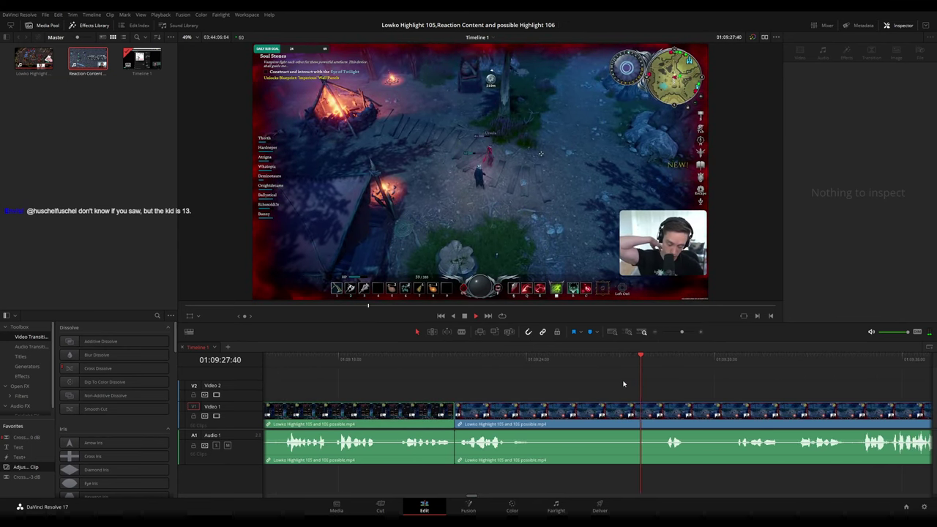
{"action": "left_click", "coordinate": [549, 413]}
{"action": "key", "text": "b"}
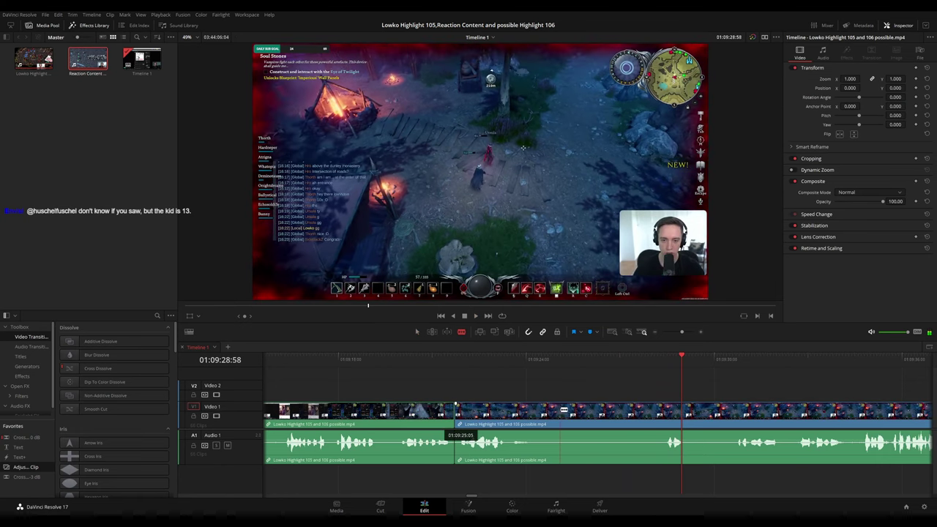
{"action": "left_click", "coordinate": [562, 410]}
{"action": "left_click", "coordinate": [663, 415]}
{"action": "key", "text": "a"}
{"action": "left_click", "coordinate": [639, 414]}
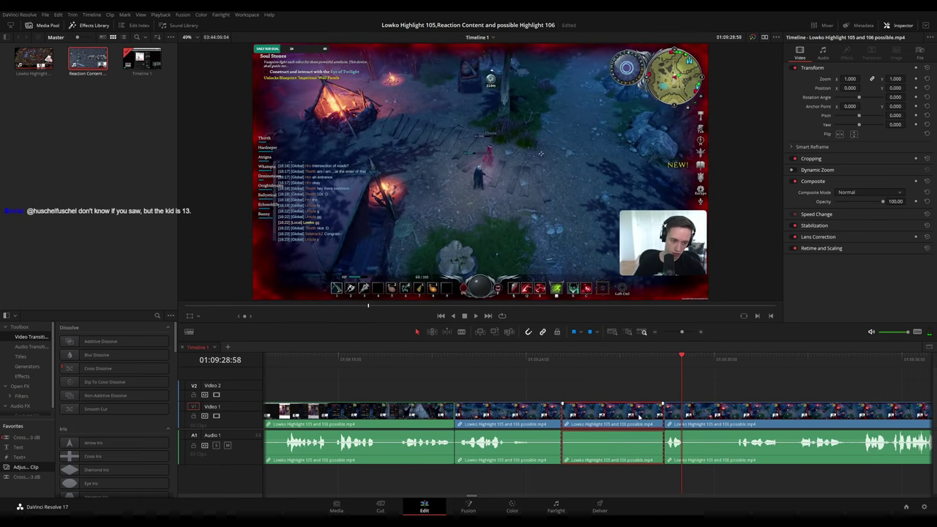
{"action": "key", "text": "Delete"}
{"action": "left_click", "coordinate": [527, 413]}
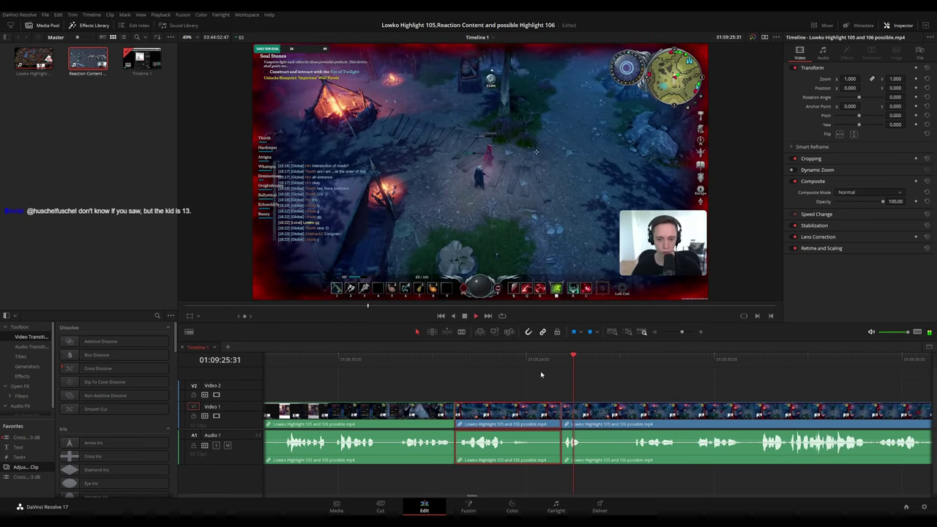
{"action": "left_click", "coordinate": [671, 384]}
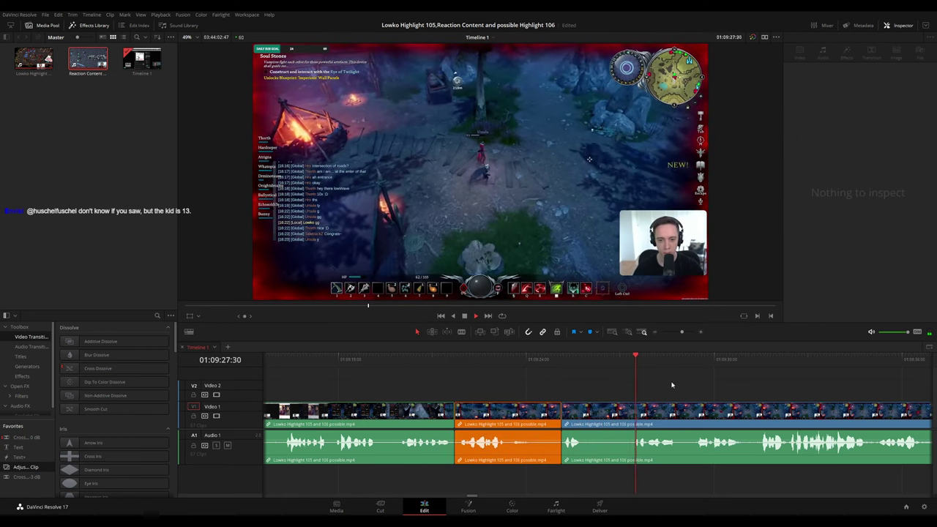
Cut out the short silent piece starting at 01:09:45:17, near the end of the map footage, and close the gap.
{"action": "left_click_drag", "start_coordinate": [726, 386], "coordinate": [529, 377]}
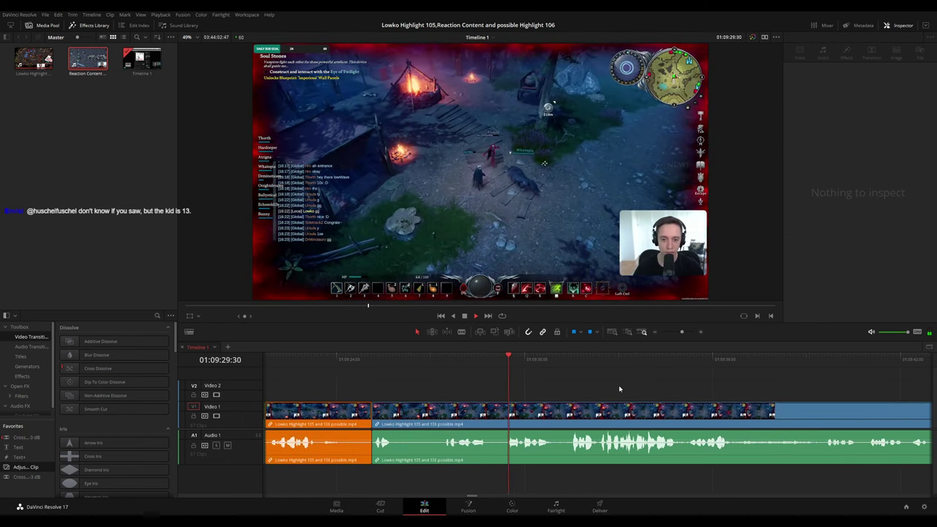
{"action": "scroll", "coordinate": [571, 383], "scroll_direction": "right", "scroll_amount": 1}
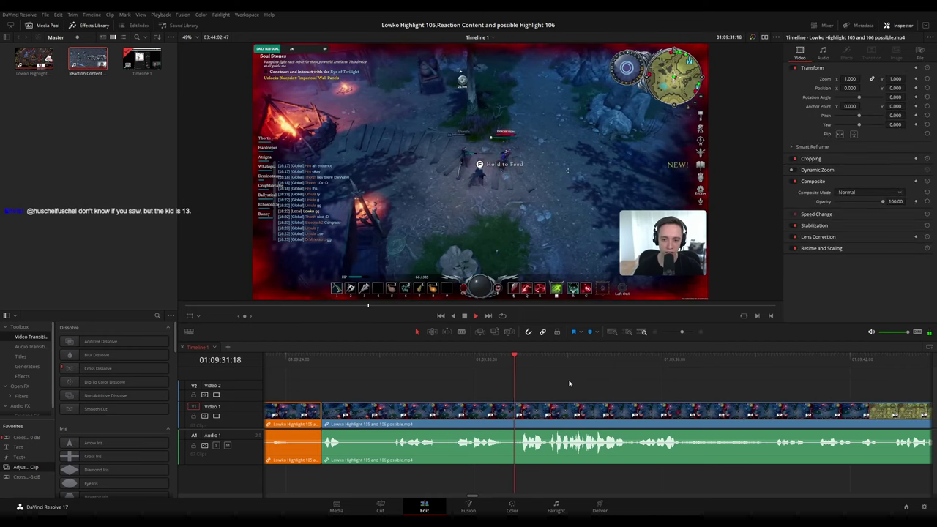
{"action": "scroll", "coordinate": [600, 378], "scroll_direction": "down", "scroll_amount": 3}
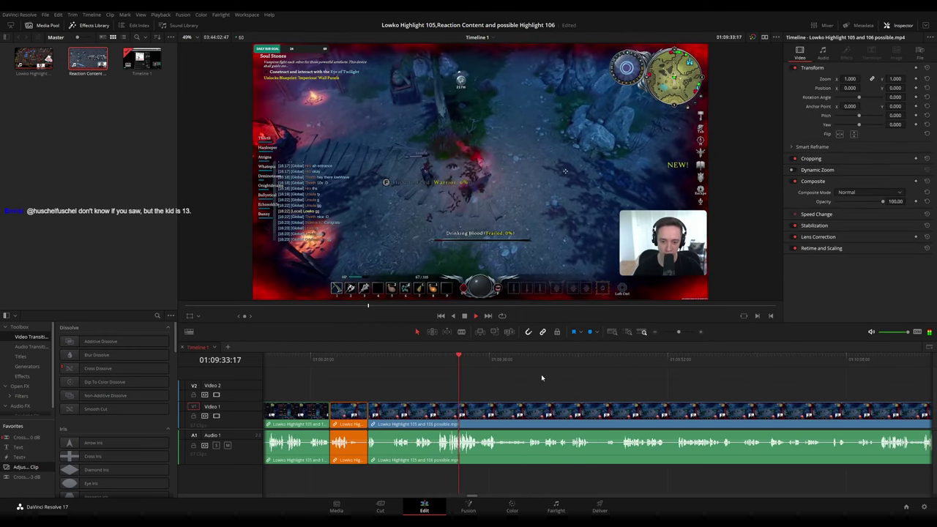
{"action": "scroll", "coordinate": [531, 382], "scroll_direction": "right", "scroll_amount": 1}
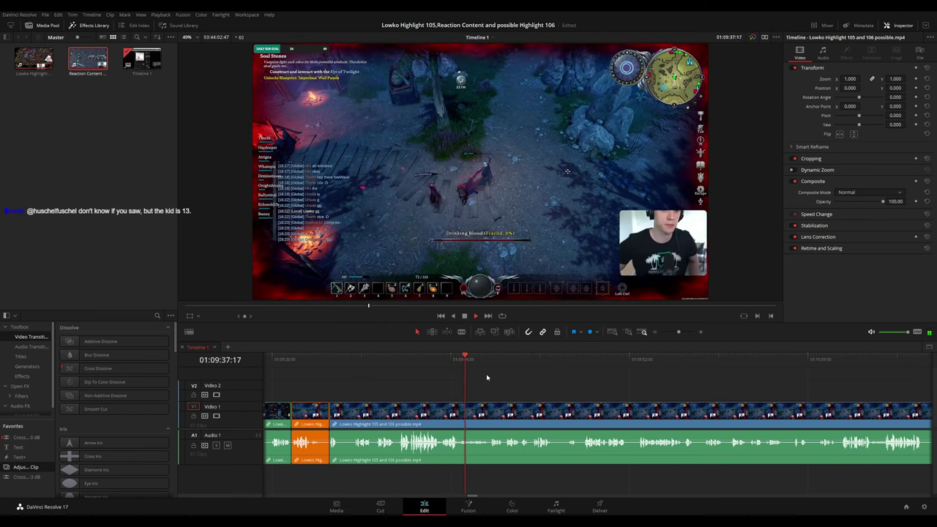
{"action": "scroll", "coordinate": [610, 391], "scroll_direction": "right", "scroll_amount": 1}
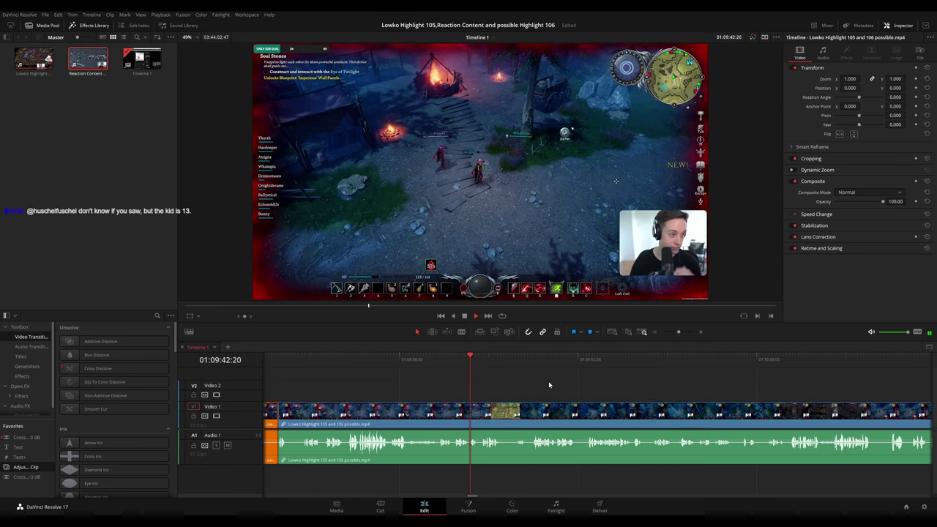
{"action": "scroll", "coordinate": [553, 387], "scroll_direction": "up", "scroll_amount": 1}
{"action": "scroll", "coordinate": [406, 364], "scroll_direction": "right", "scroll_amount": 3}
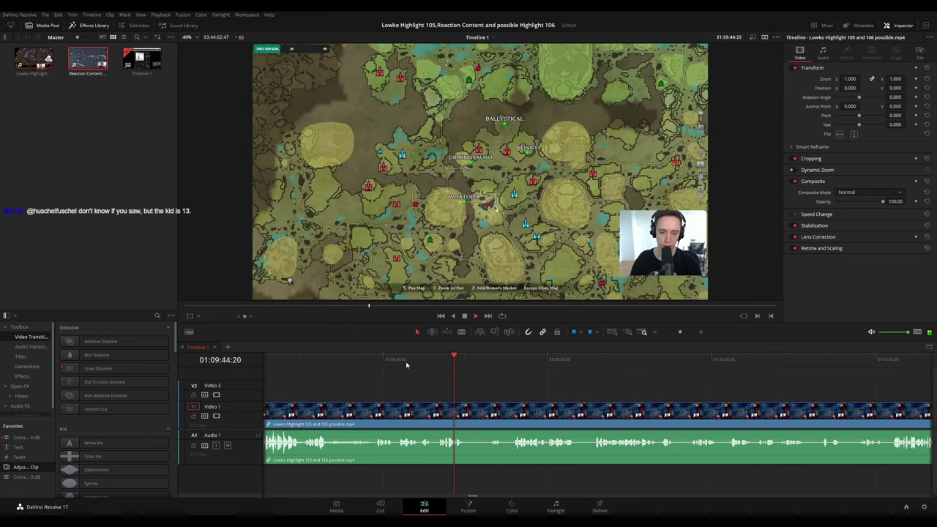
{"action": "key", "text": "space"}
{"action": "key", "text": "b"}
{"action": "left_click", "coordinate": [471, 408]}
{"action": "left_click", "coordinate": [488, 408]}
{"action": "key", "text": "a"}
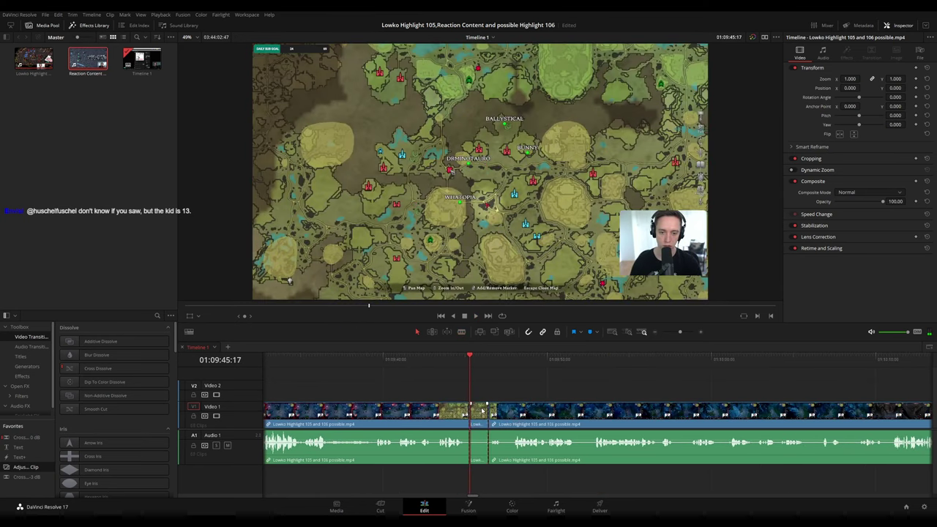
{"action": "left_click", "coordinate": [482, 412]}
{"action": "key", "text": "Delete"}
Add a 0 dB audio crossfade at the 01:09:45:17 cut and color the clip before it orange.
{"action": "key", "text": "space"}
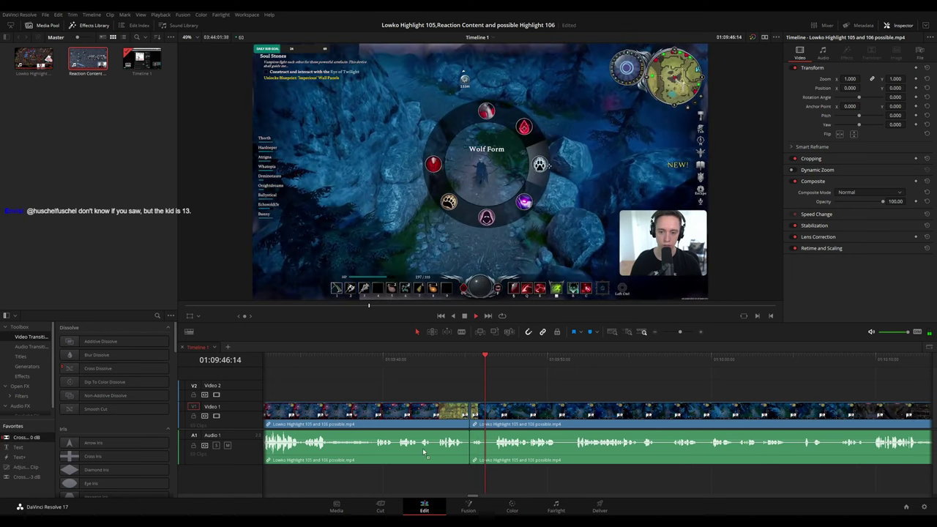
{"action": "left_click_drag", "start_coordinate": [468, 457], "coordinate": [469, 455]}
{"action": "left_click", "coordinate": [459, 362]}
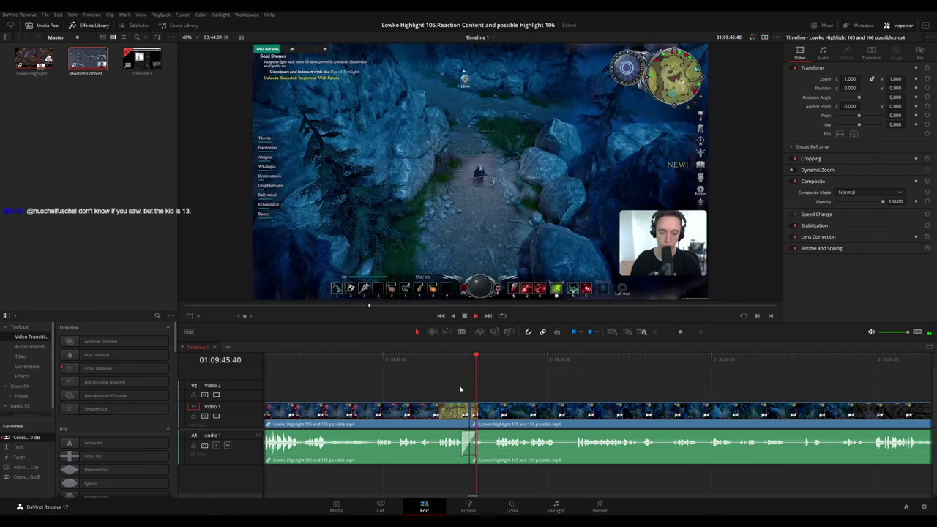
{"action": "left_click", "coordinate": [433, 420]}
{"action": "key", "text": "o"}
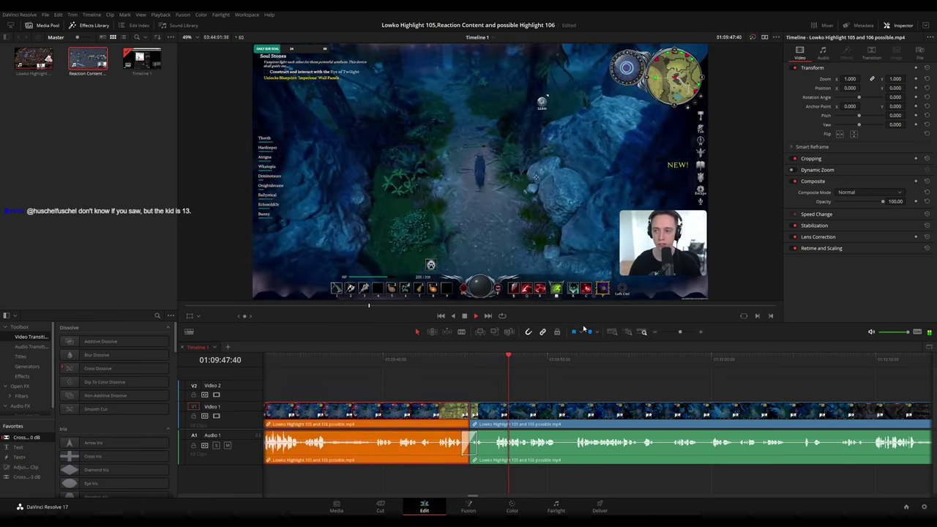
{"action": "left_click", "coordinate": [650, 374]}
Cut out the short pause from 01:10:09:27 up to the next speech and close the gap.
{"action": "left_click_drag", "start_coordinate": [646, 377], "coordinate": [544, 381]}
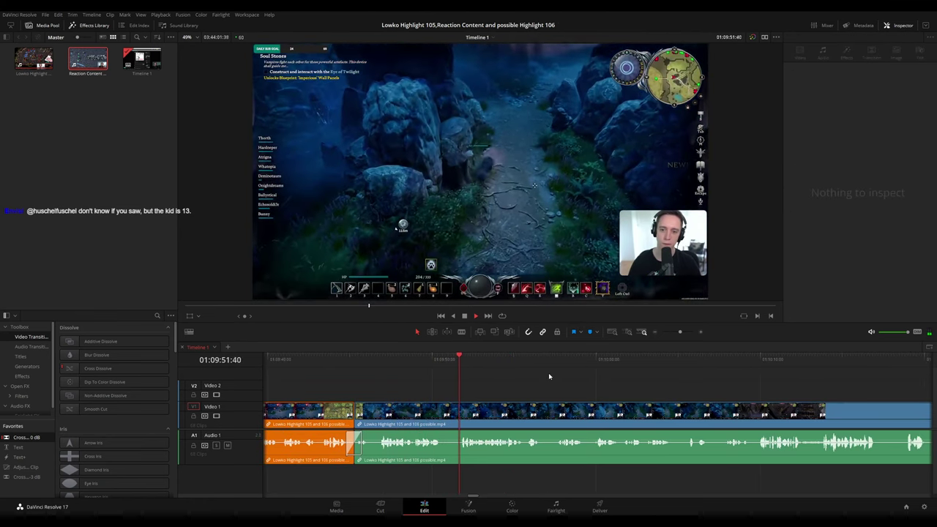
{"action": "scroll", "coordinate": [546, 376], "scroll_direction": "right", "scroll_amount": 1}
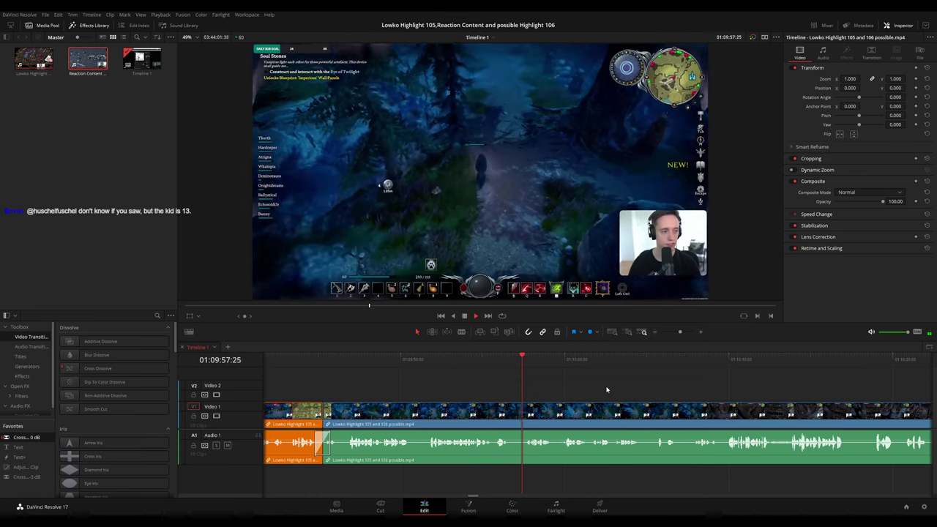
{"action": "scroll", "coordinate": [626, 390], "scroll_direction": "right", "scroll_amount": 3}
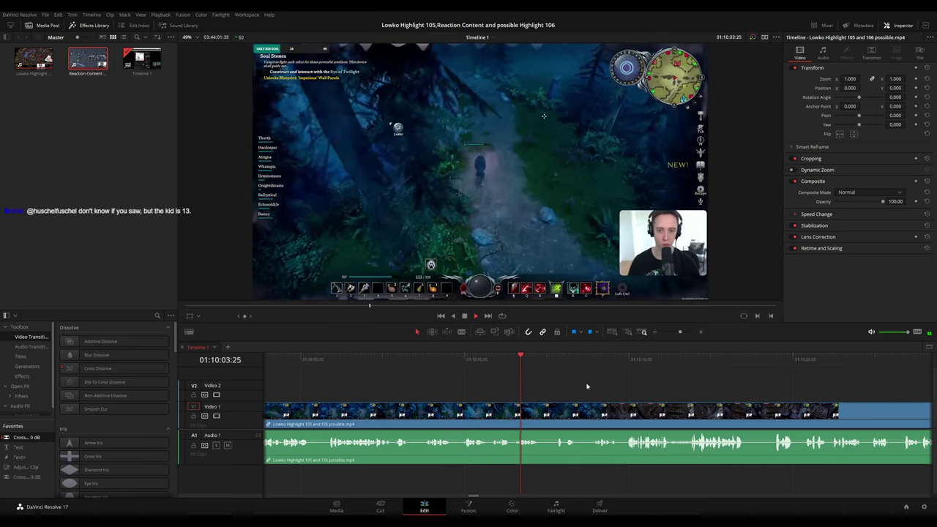
{"action": "scroll", "coordinate": [603, 389], "scroll_direction": "right", "scroll_amount": 2}
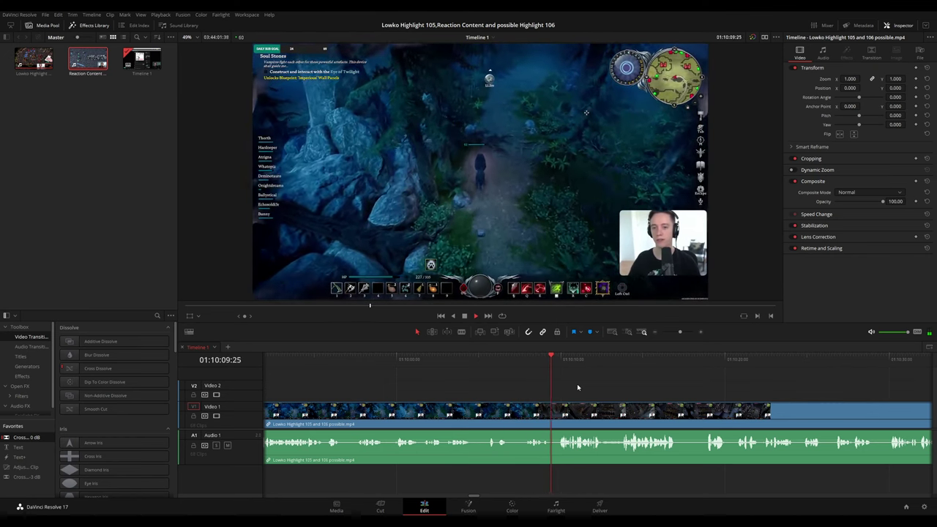
{"action": "scroll", "coordinate": [598, 395], "scroll_direction": "up", "scroll_amount": 3}
{"action": "left_click_drag", "start_coordinate": [598, 365], "coordinate": [577, 364]}
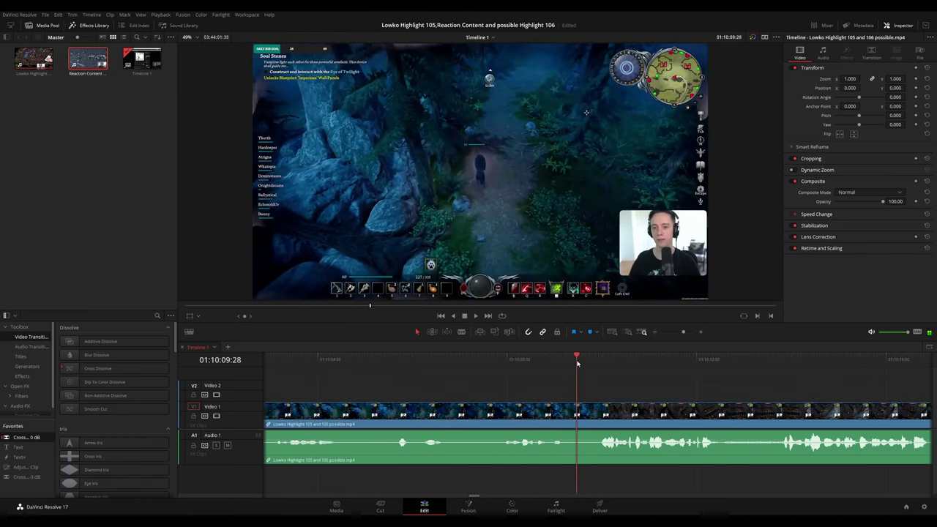
{"action": "left_click", "coordinate": [579, 412]}
{"action": "left_click", "coordinate": [594, 411]}
{"action": "key", "text": "a"}
{"action": "left_click", "coordinate": [583, 417]}
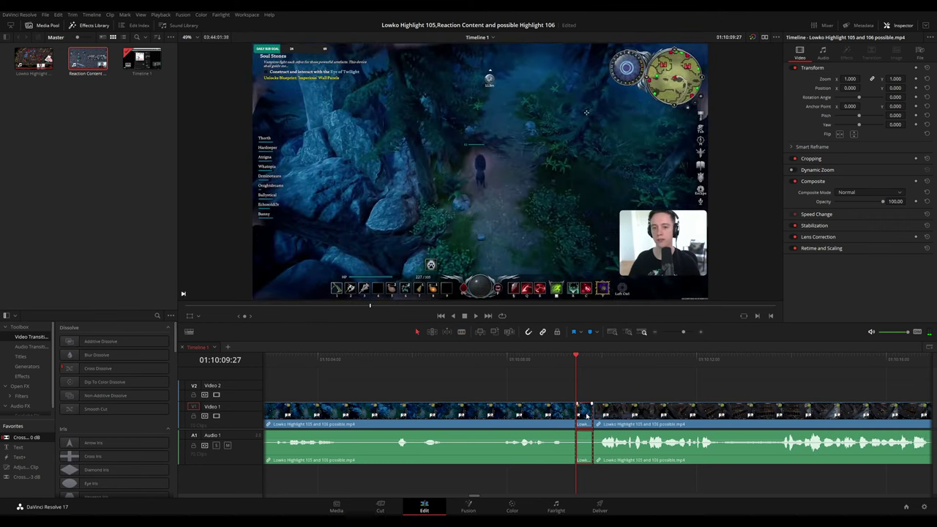
{"action": "key", "text": "BackSpace"}
Color the clip before the 01:10:09:27 cut orange.
{"action": "key", "text": "space"}
{"action": "left_click", "coordinate": [522, 419]}
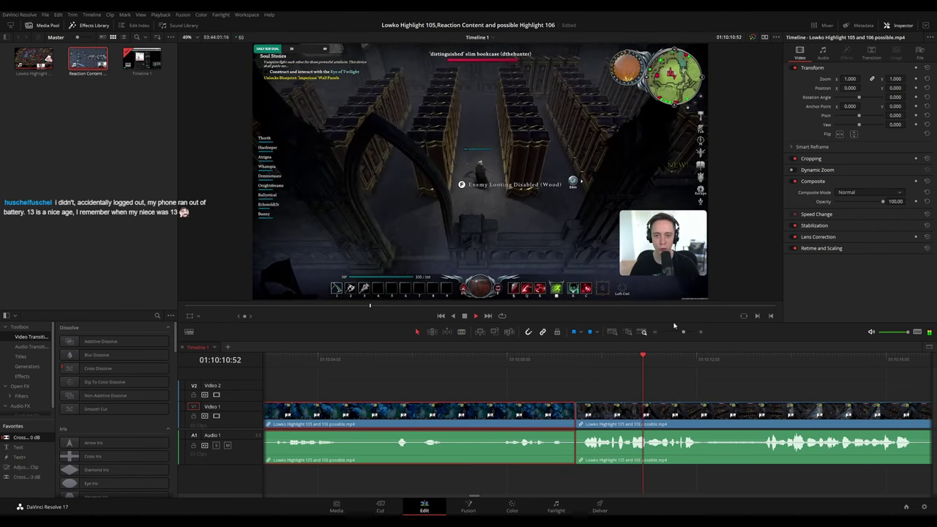
{"action": "key", "text": "c"}
Play through the bookcase and castle footage from 01:10:10 and check the audio for the next pause.
{"action": "scroll", "coordinate": [713, 375], "scroll_direction": "down", "scroll_amount": 4}
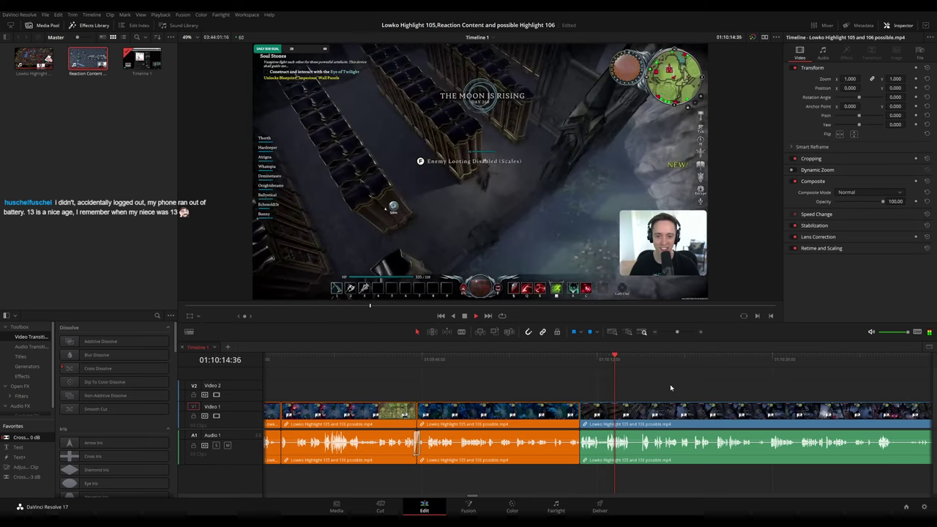
{"action": "mouse_move", "coordinate": [670, 388]}
{"action": "left_mouse_down"}
{"action": "mouse_move", "coordinate": [563, 383]}
{"action": "mouse_move", "coordinate": [669, 391]}
{"action": "left_mouse_up"}
{"action": "scroll", "coordinate": [574, 393], "scroll_direction": "up", "scroll_amount": 3}
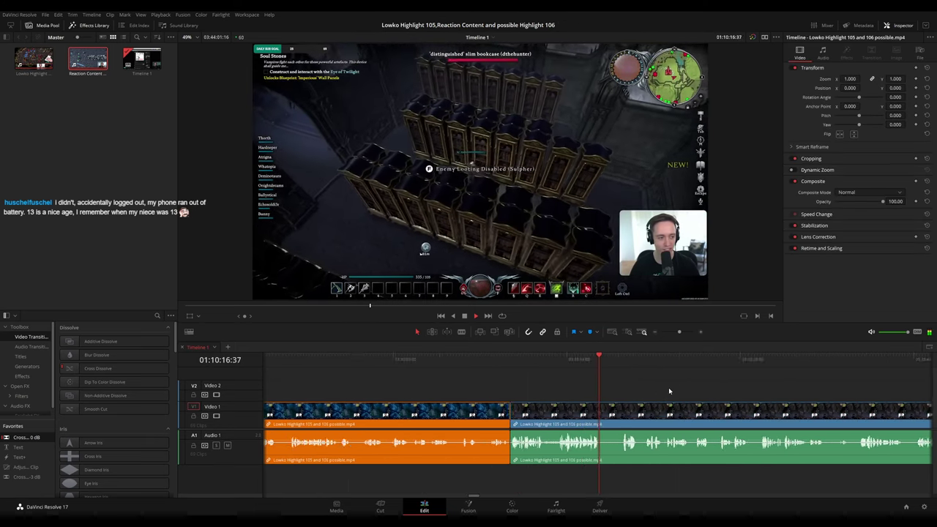
{"action": "scroll", "coordinate": [669, 388], "scroll_direction": "up", "scroll_amount": 1}
{"action": "left_click", "coordinate": [622, 360]}
{"action": "scroll", "coordinate": [665, 382], "scroll_direction": "down", "scroll_amount": 5}
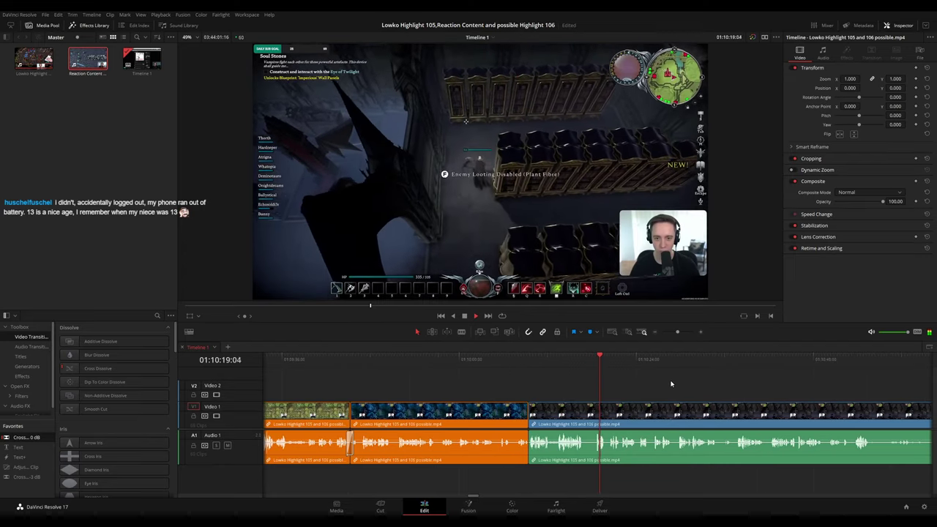
{"action": "scroll", "coordinate": [642, 388], "scroll_direction": "up", "scroll_amount": 5}
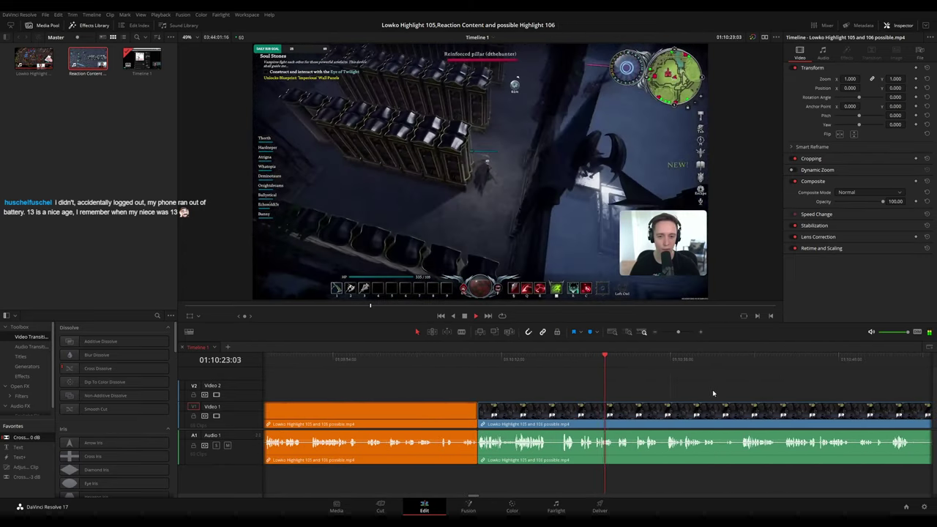
{"action": "left_click_drag", "start_coordinate": [690, 391], "coordinate": [556, 381]}
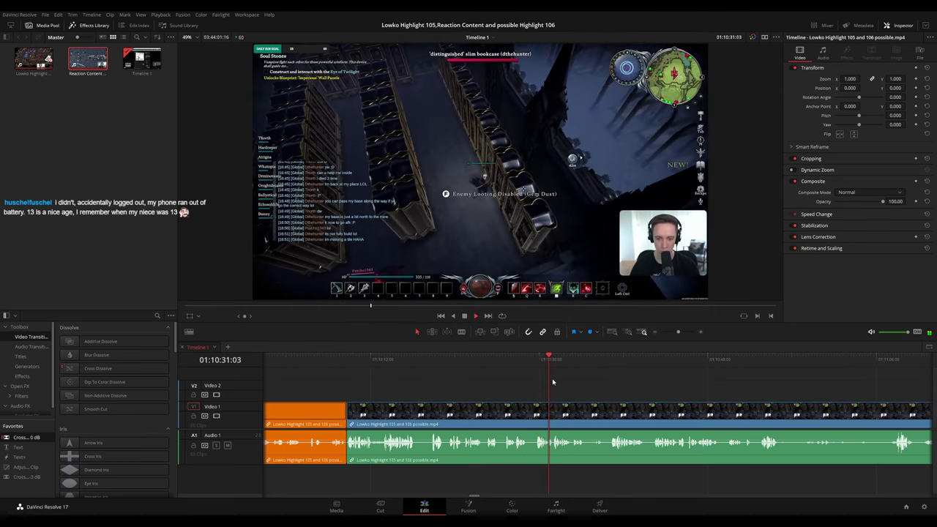
{"action": "scroll", "coordinate": [556, 379], "scroll_direction": "right", "scroll_amount": 2}
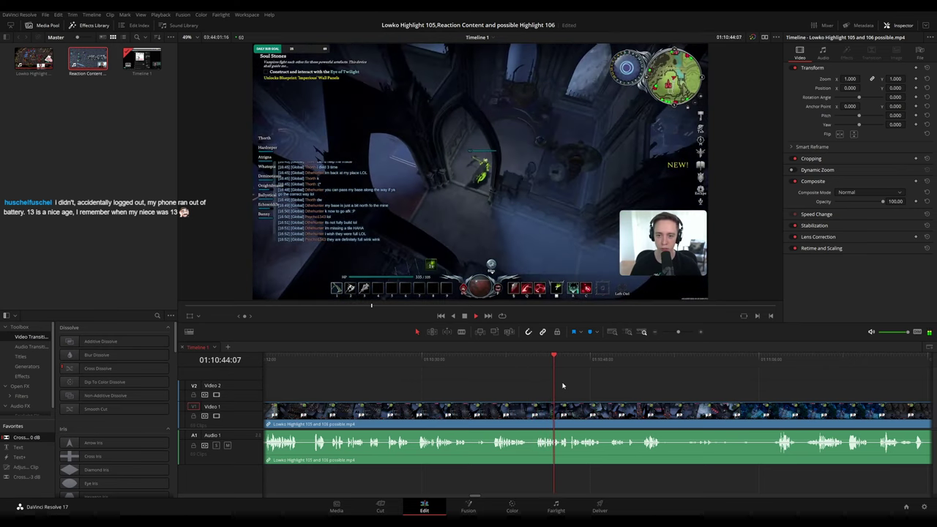
{"action": "scroll", "coordinate": [599, 391], "scroll_direction": "up", "scroll_amount": 2}
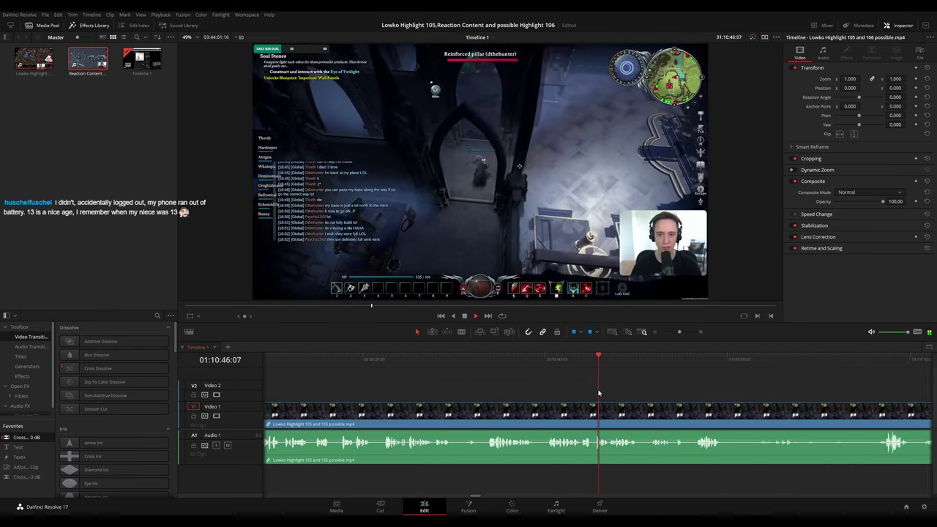
{"action": "left_click_drag", "start_coordinate": [650, 389], "coordinate": [509, 380]}
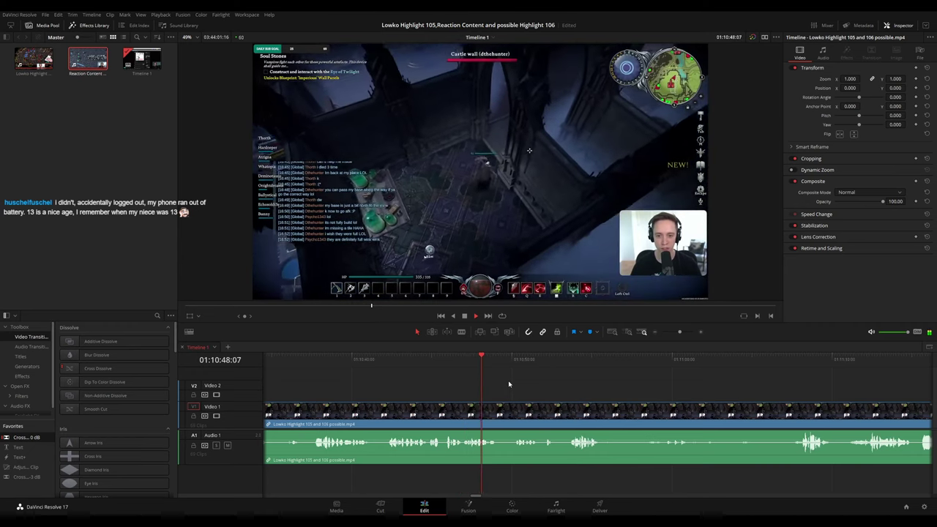
Cut out the short pause starting at 01:10:49:14, close the gap, and color the clip before it orange.
{"action": "scroll", "coordinate": [535, 387], "scroll_direction": "up", "scroll_amount": 1}
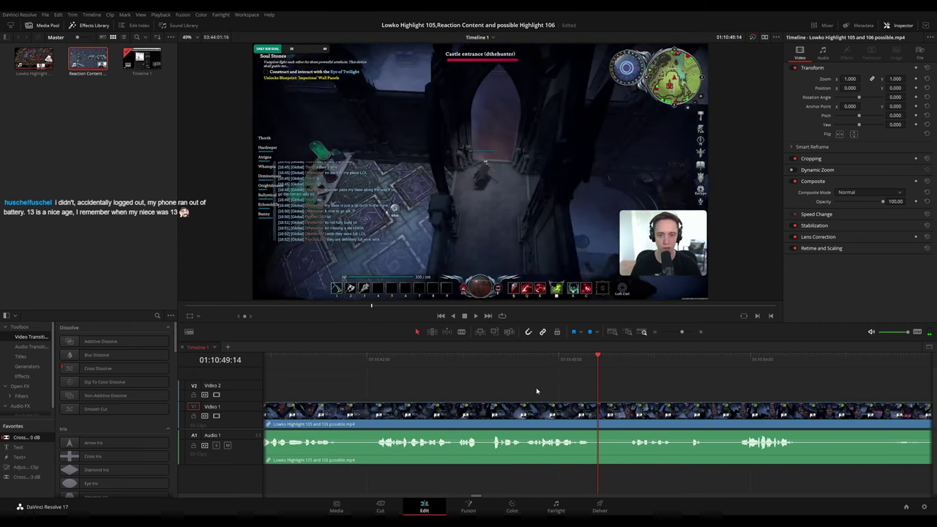
{"action": "key", "text": "b"}
{"action": "left_click", "coordinate": [598, 412]}
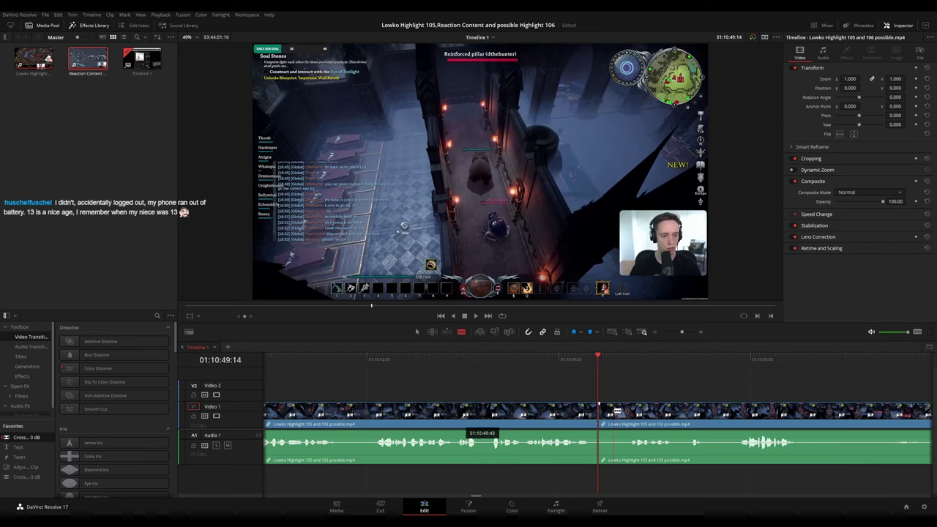
{"action": "left_click", "coordinate": [616, 439]}
{"action": "key", "text": "a"}
{"action": "key", "text": "Delete"}
{"action": "key", "text": "space"}
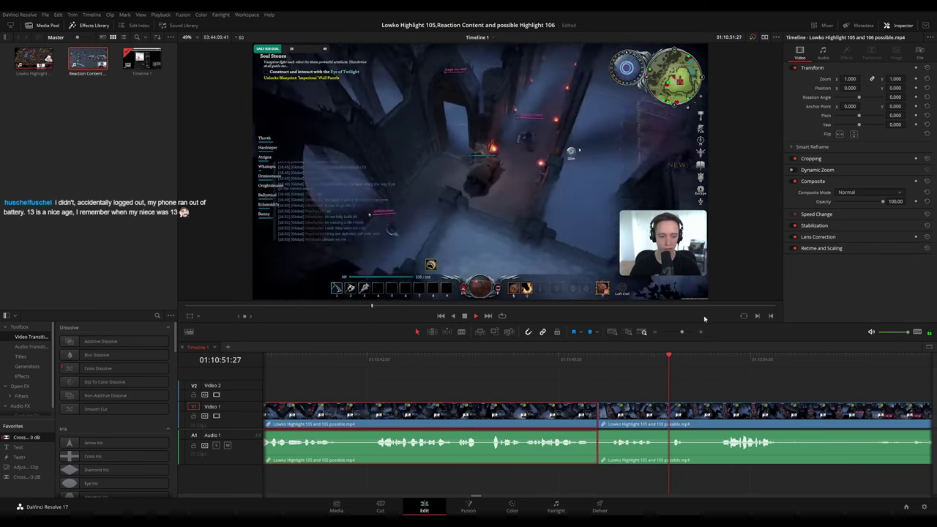
{"action": "key", "text": "1"}
Review the castle footage from about 01:10:51 to 01:11:22, listening for speech and pauses.
{"action": "scroll", "coordinate": [756, 376], "scroll_direction": "down", "scroll_amount": 3}
{"action": "left_click", "coordinate": [545, 360]}
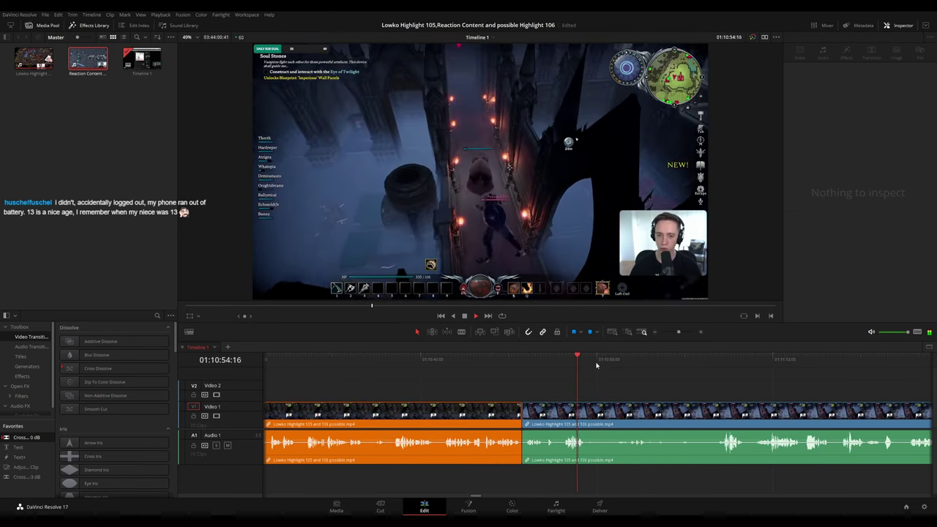
{"action": "left_click", "coordinate": [613, 362]}
{"action": "left_click_drag", "start_coordinate": [719, 382], "coordinate": [575, 384]}
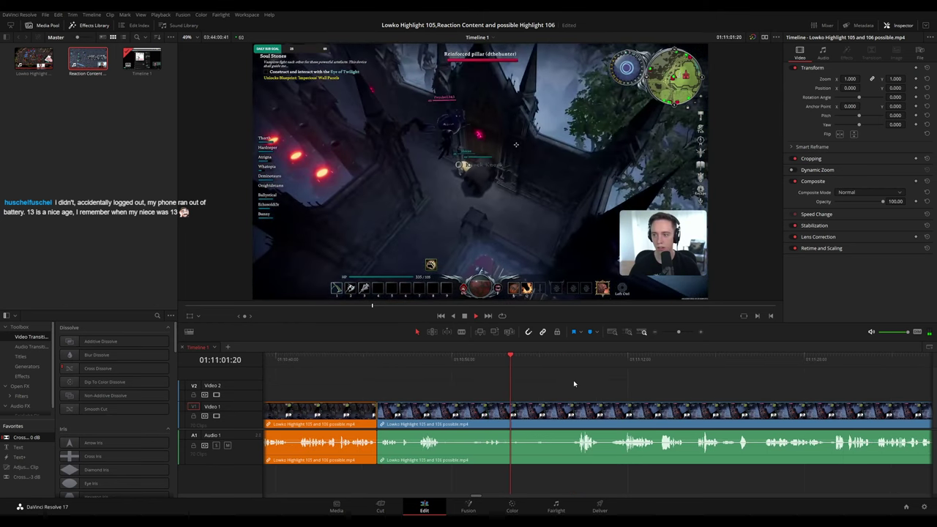
{"action": "left_click", "coordinate": [532, 361]}
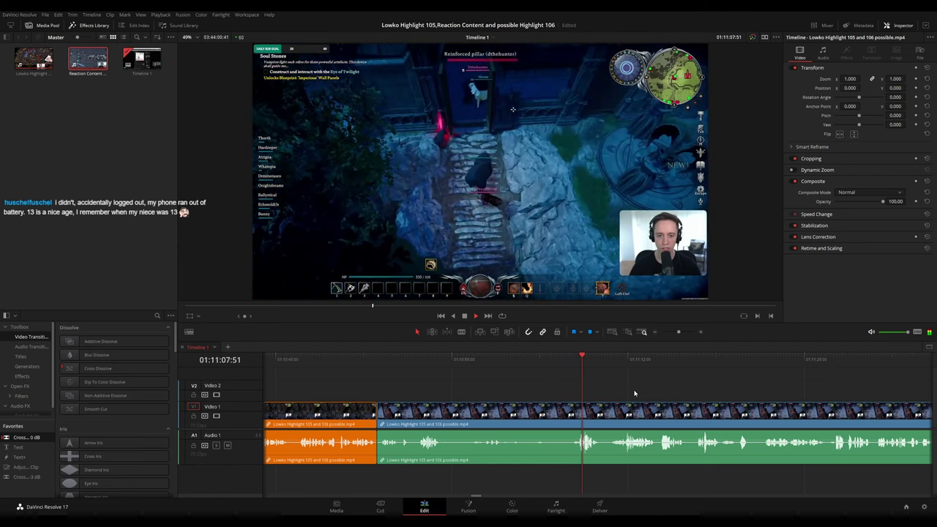
{"action": "left_click_drag", "start_coordinate": [630, 390], "coordinate": [522, 387]}
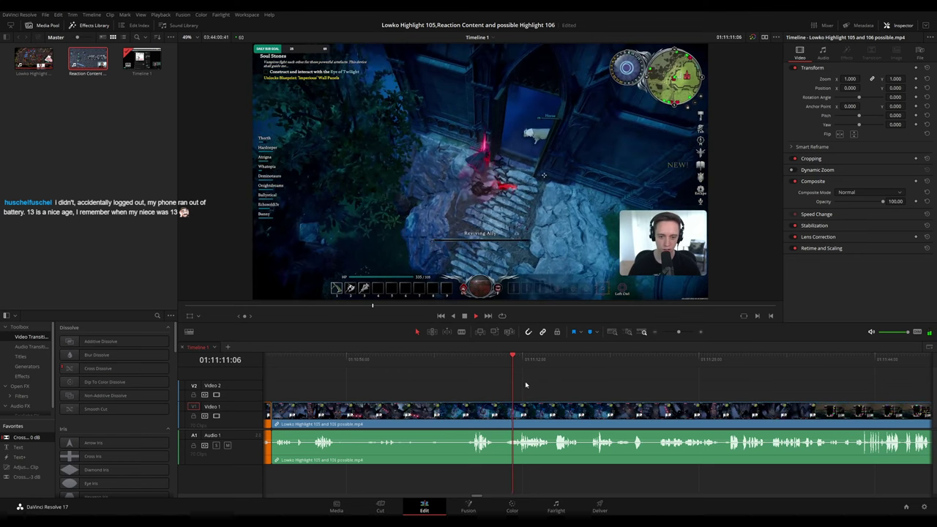
{"action": "scroll", "coordinate": [595, 391], "scroll_direction": "right", "scroll_amount": 2}
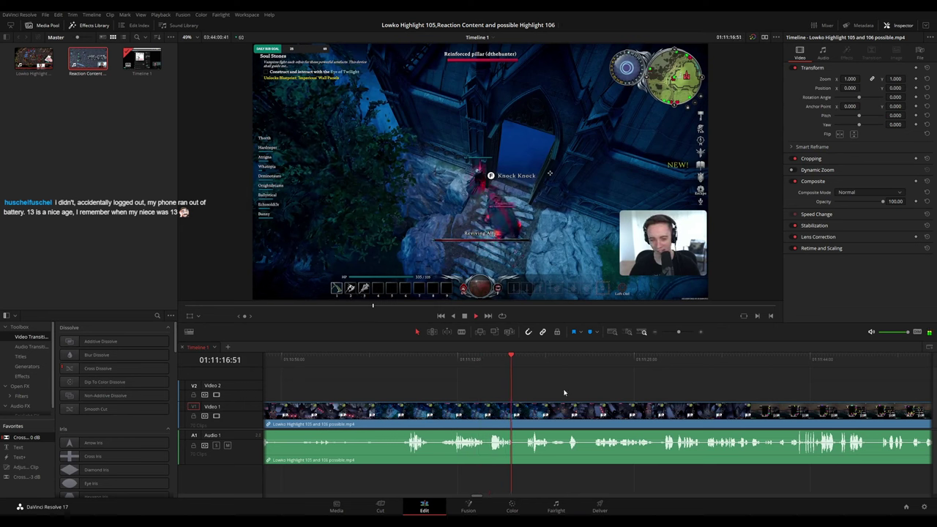
{"action": "scroll", "coordinate": [556, 393], "scroll_direction": "right", "scroll_amount": 2}
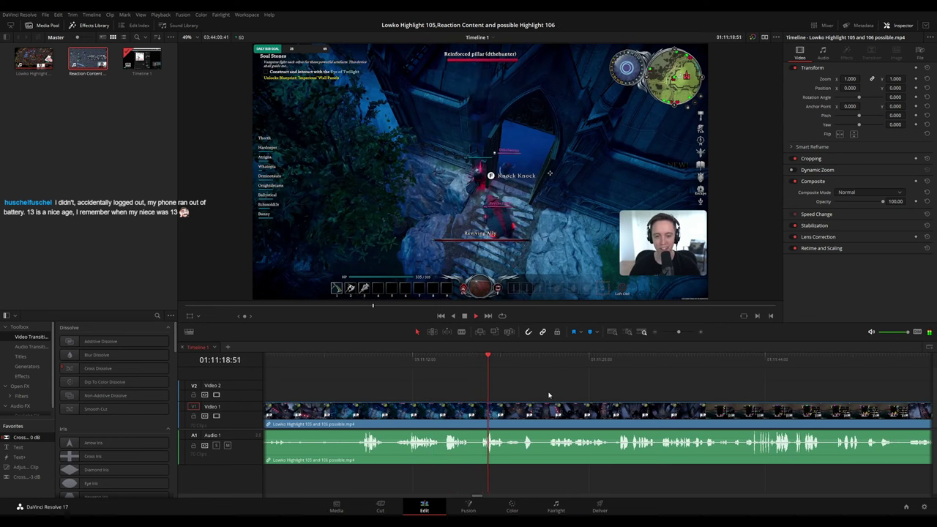
{"action": "scroll", "coordinate": [548, 395], "scroll_direction": "right", "scroll_amount": 2}
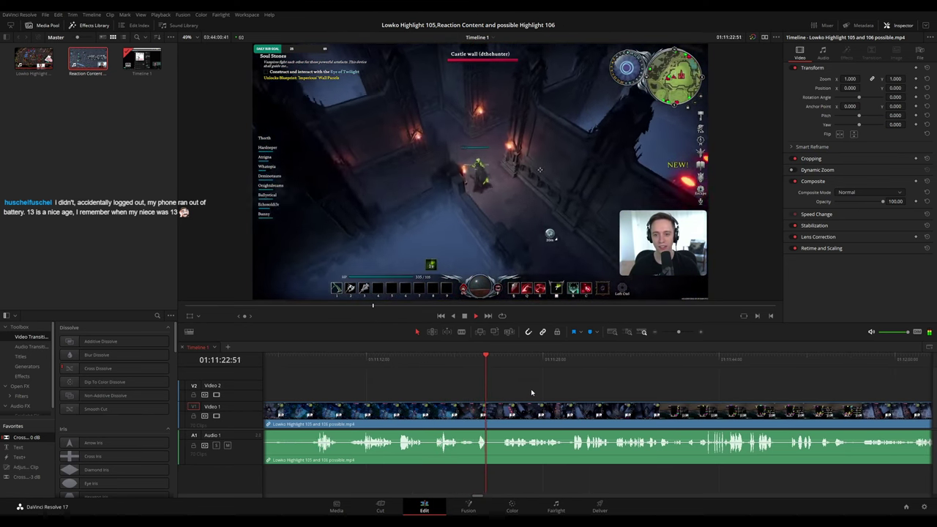
Cut out the short silent piece starting at about 01:11:23 and close the gap.
{"action": "scroll", "coordinate": [532, 393], "scroll_direction": "up", "scroll_amount": 1}
{"action": "key", "text": "b"}
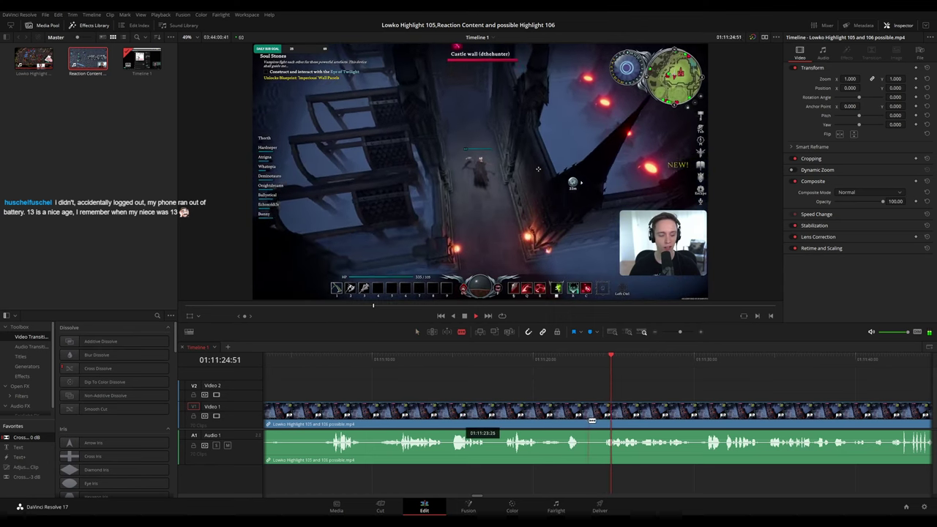
{"action": "left_click", "coordinate": [586, 420]}
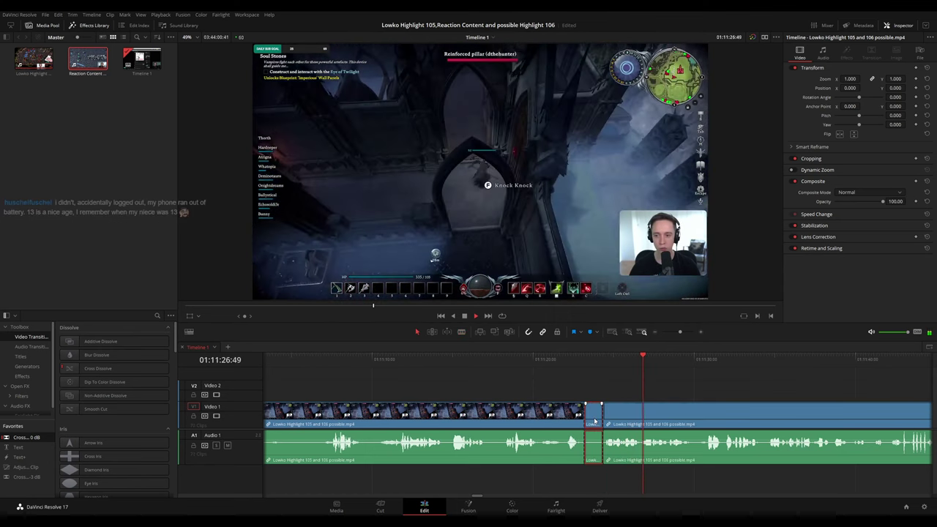
{"action": "key", "text": "a"}
{"action": "left_click", "coordinate": [558, 414]}
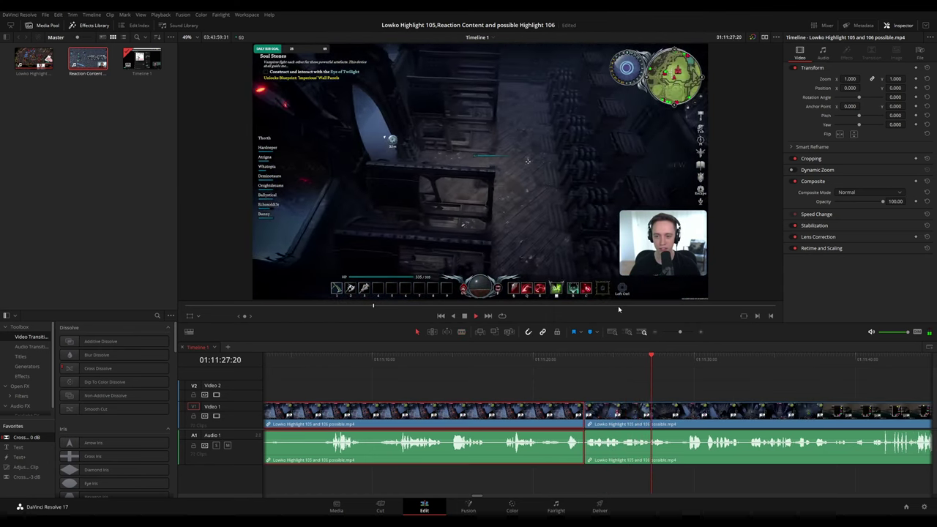
Color the clip before the cut at about 01:11:23 orange and add a 0 dB audio crossfade at that cut.
{"action": "key", "text": "1"}
{"action": "left_click_drag", "start_coordinate": [28, 438], "coordinate": [92, 433]}
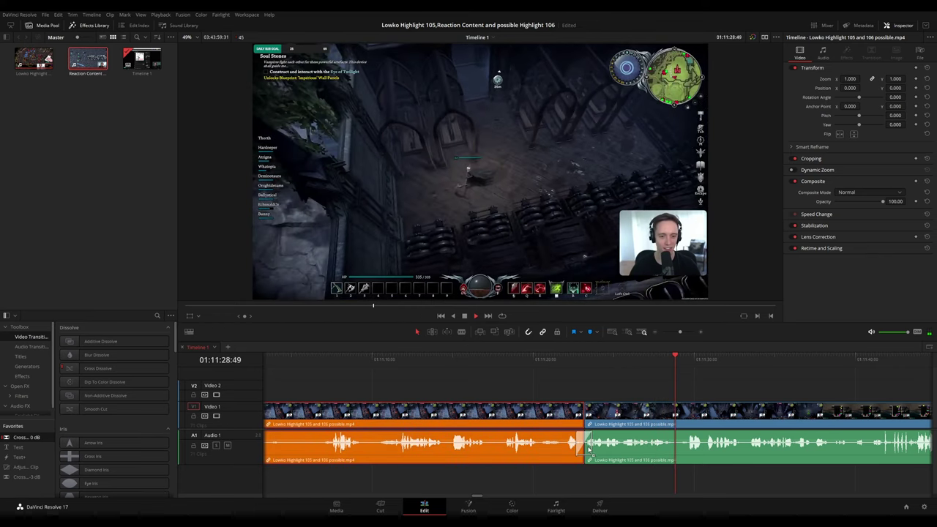
{"action": "left_click", "coordinate": [585, 446]}
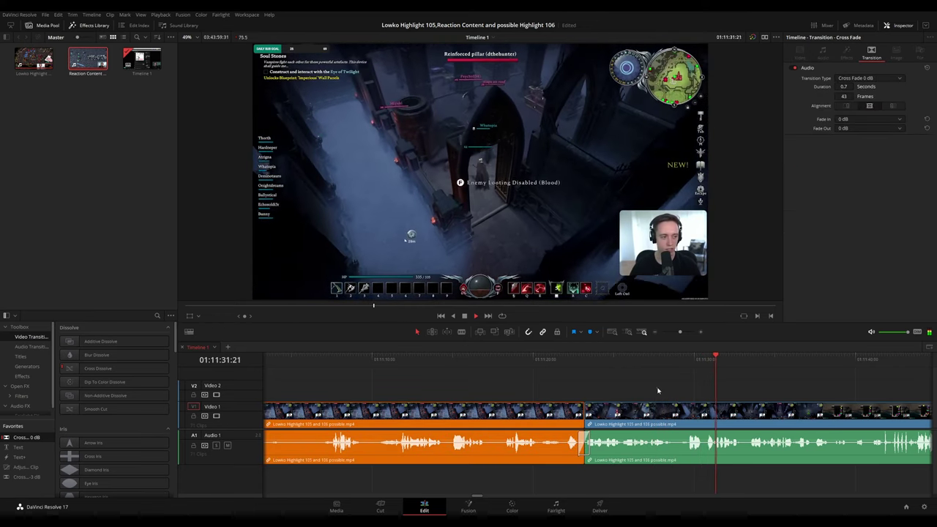
{"action": "left_click", "coordinate": [657, 390]}
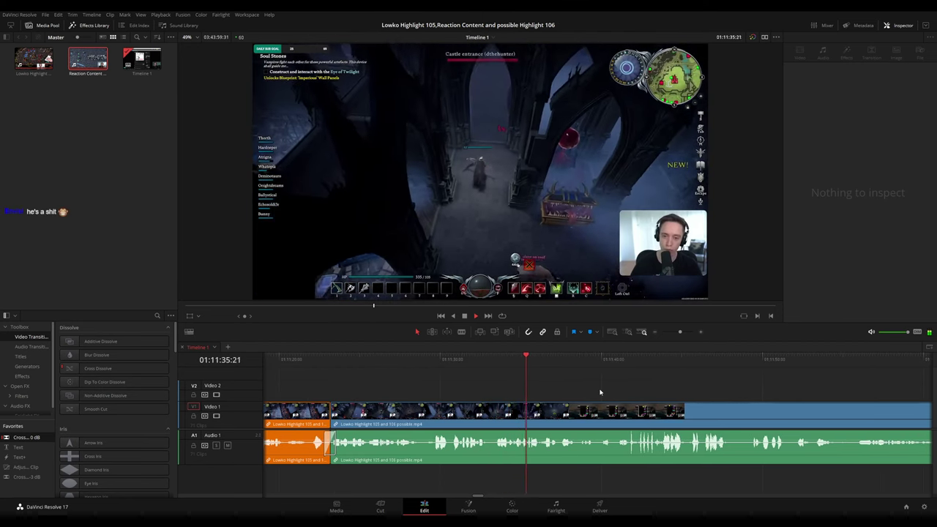
Cut out the short silent piece from 01:11:38:25 up to the start of the Tetris footage and close the gap.
{"action": "left_click_drag", "start_coordinate": [600, 389], "coordinate": [549, 384]}
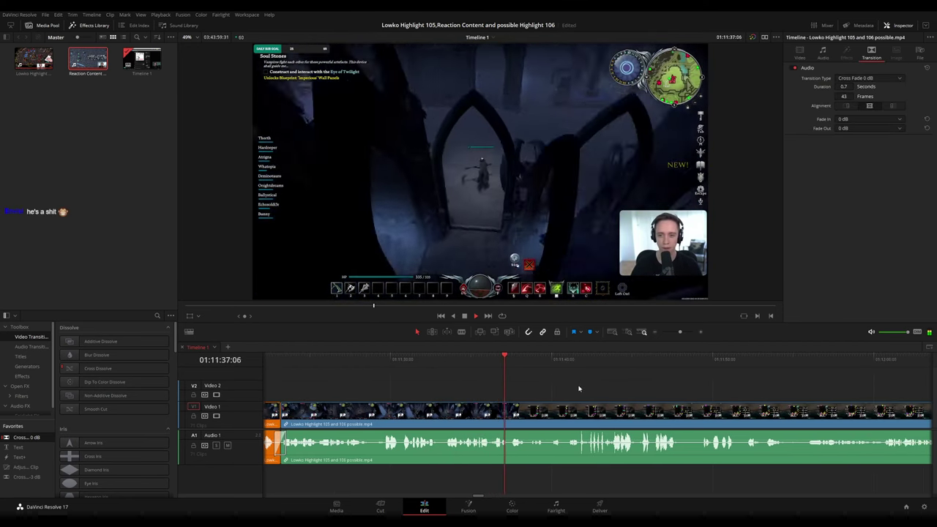
{"action": "left_click_drag", "start_coordinate": [567, 388], "coordinate": [500, 363]}
{"action": "key", "text": "space"}
{"action": "scroll", "coordinate": [549, 382], "scroll_direction": "up", "scroll_amount": 3}
{"action": "key", "text": "b"}
{"action": "left_click", "coordinate": [502, 408]}
{"action": "left_click", "coordinate": [521, 407]}
{"action": "key", "text": "a"}
{"action": "left_click", "coordinate": [512, 413]}
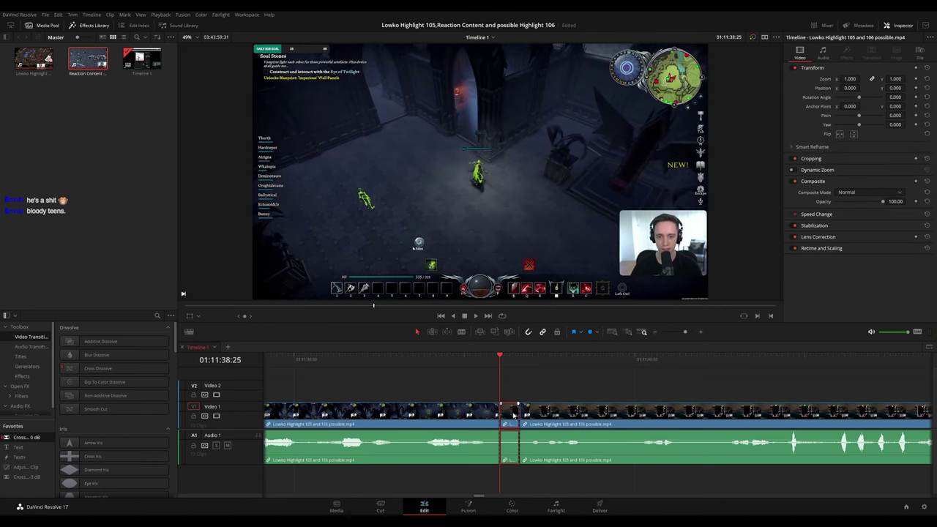
{"action": "key", "text": "Delete"}
{"action": "key", "text": "space"}
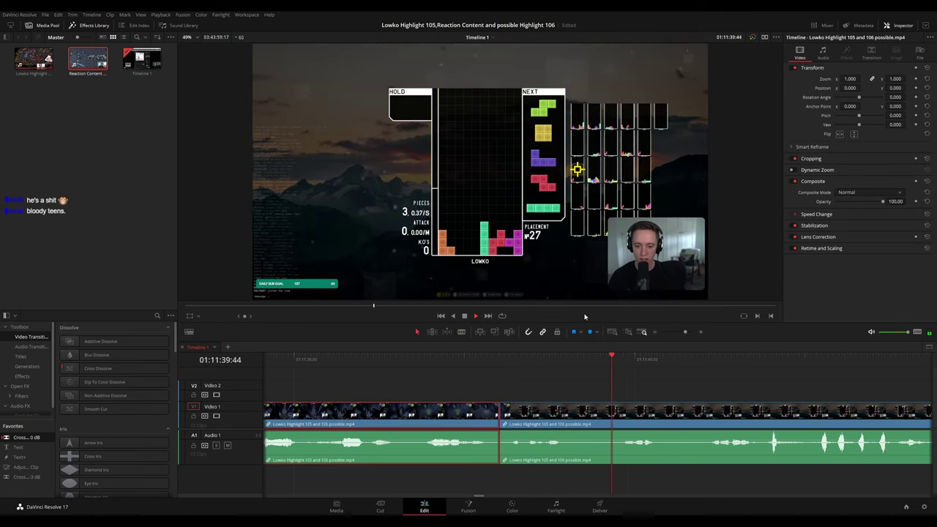
Color the clip before the 01:11:38:25 cut orange.
{"action": "key", "text": "1"}
{"action": "scroll", "coordinate": [685, 374], "scroll_direction": "down", "scroll_amount": 3}
{"action": "left_click", "coordinate": [665, 381]}
{"action": "scroll", "coordinate": [666, 383], "scroll_direction": "down", "scroll_amount": 3}
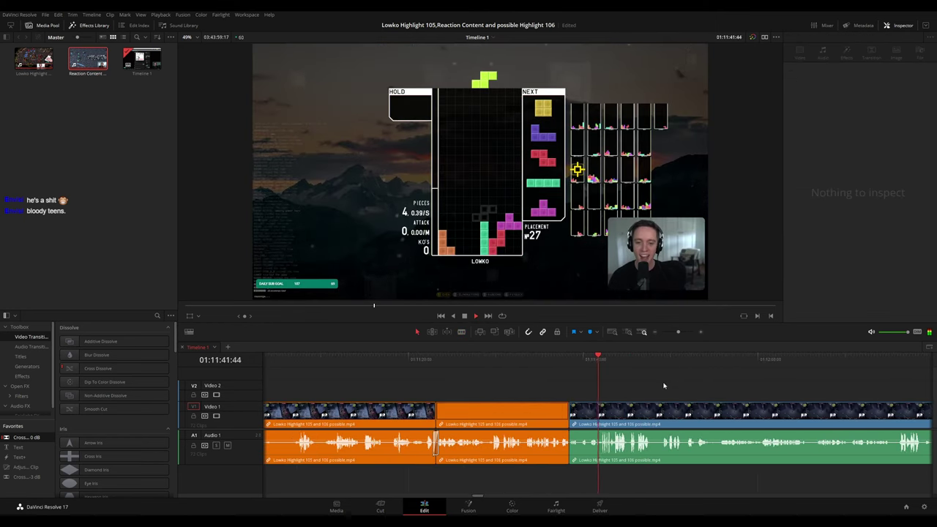
Place an Adjustment Clip on Video 2 over the Tetris footage at 01:11:39:32 and shorten it to end just before 01:11:42.
{"action": "left_click_drag", "start_coordinate": [681, 391], "coordinate": [505, 382]}
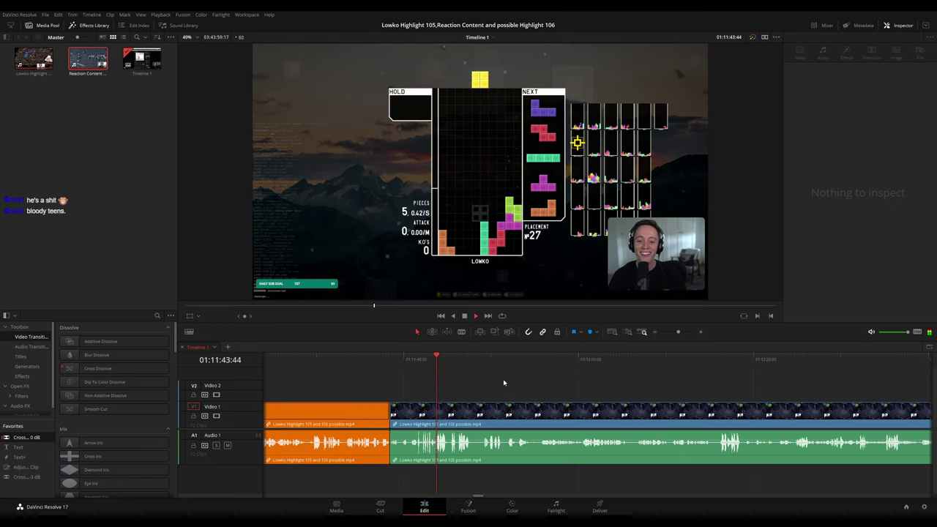
{"action": "left_click", "coordinate": [412, 362]}
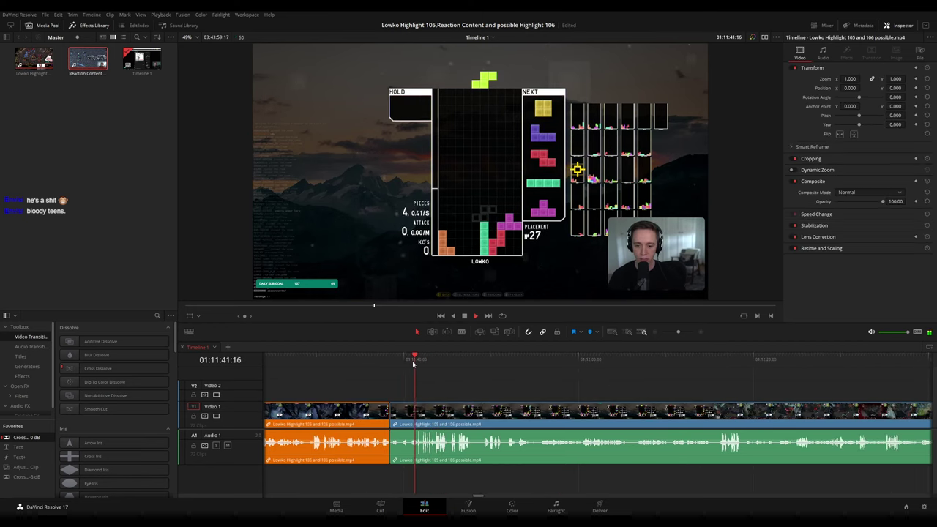
{"action": "left_click", "coordinate": [390, 362]}
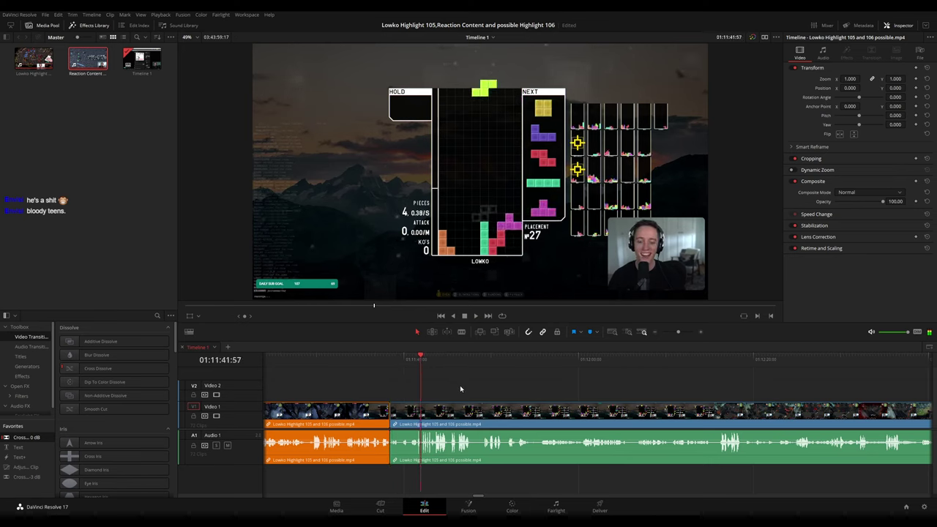
{"action": "scroll", "coordinate": [459, 388], "scroll_direction": "up", "scroll_amount": 3}
{"action": "left_click", "coordinate": [471, 364]}
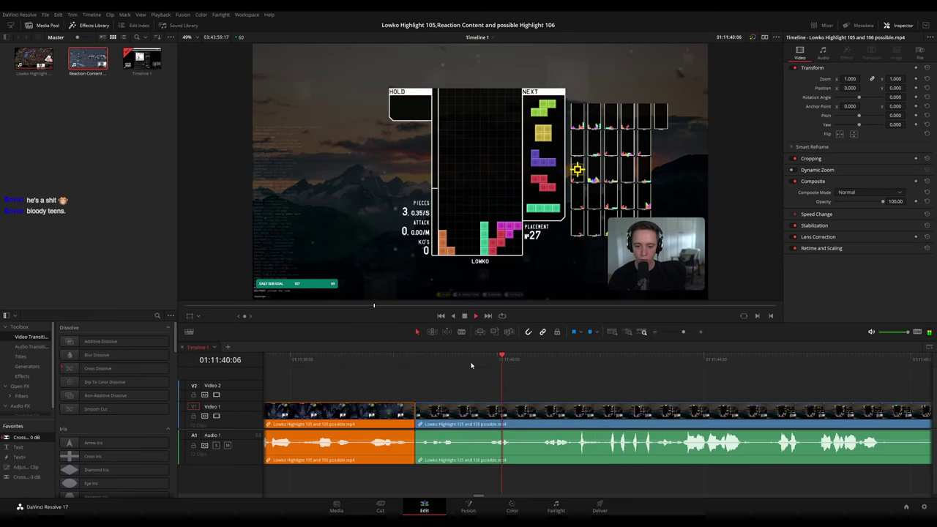
{"action": "left_click", "coordinate": [471, 365]}
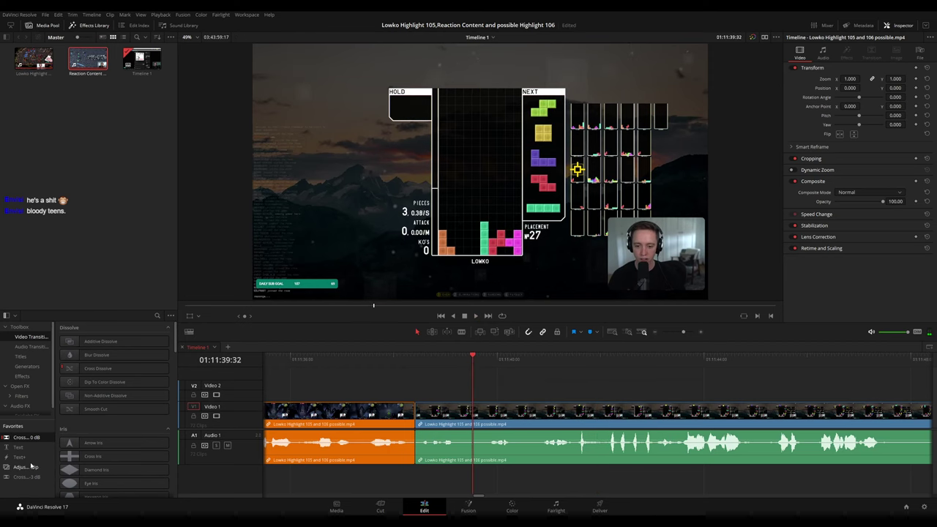
{"action": "left_click_drag", "start_coordinate": [31, 466], "coordinate": [465, 382]}
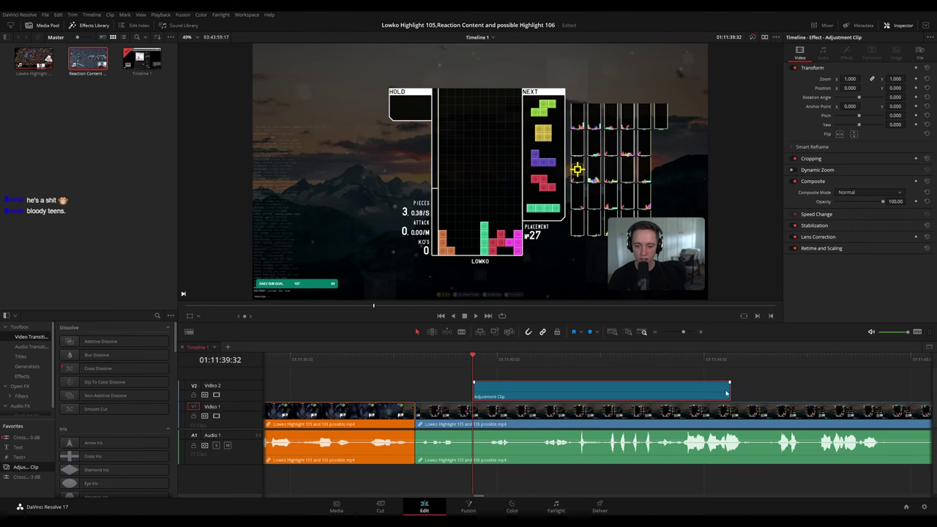
{"action": "left_click_drag", "start_coordinate": [726, 393], "coordinate": [587, 396]}
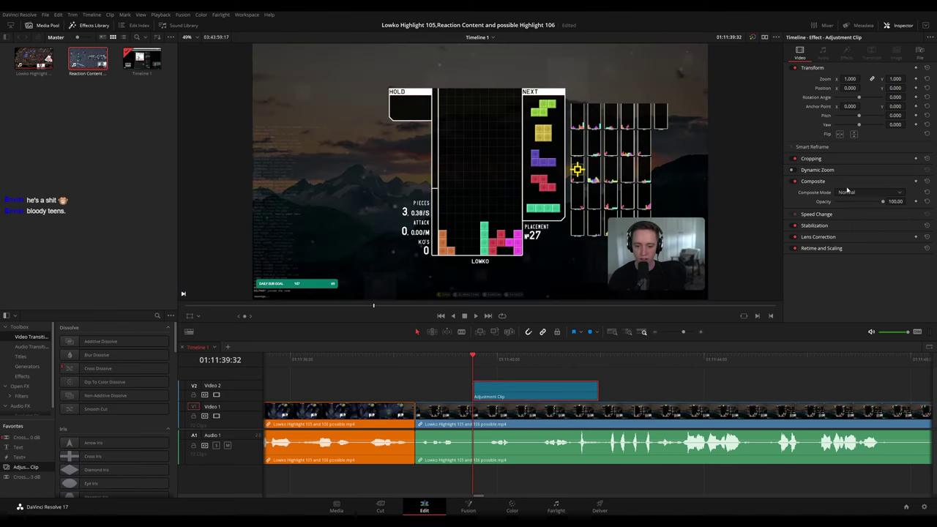
Set the adjustment clip's zoom to 1.590 and its position to X -745, Y 351, and extend its end to about 01:11:45.
{"action": "left_click_drag", "start_coordinate": [848, 79], "coordinate": [907, 88]}
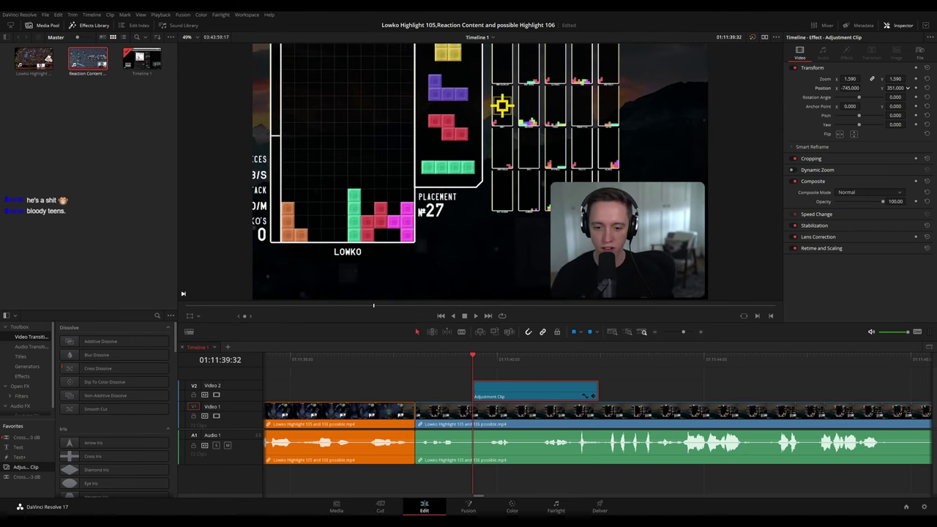
{"action": "key", "text": "space"}
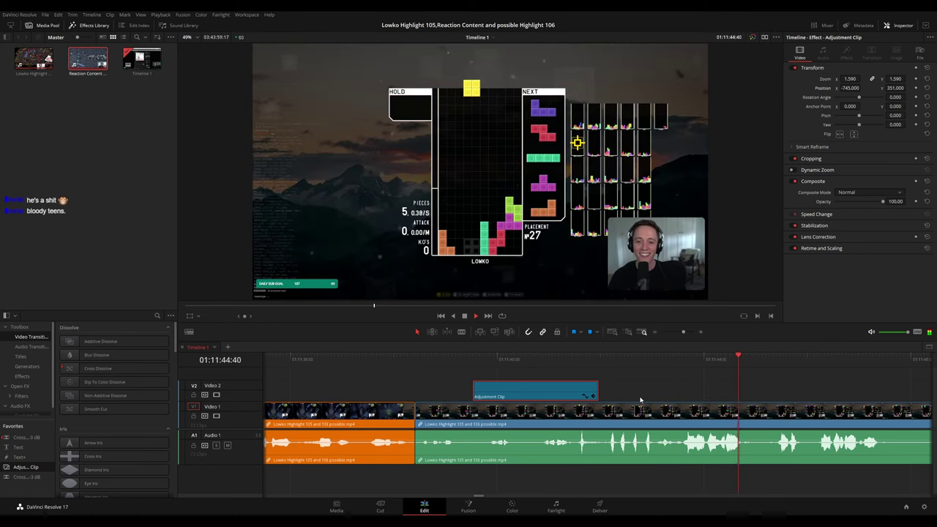
{"action": "left_click_drag", "start_coordinate": [597, 396], "coordinate": [615, 373]}
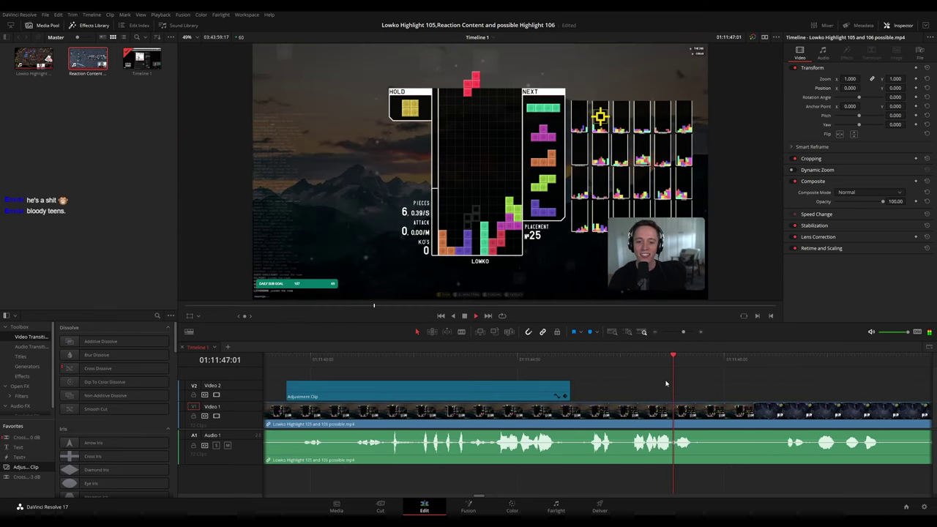
Play through the Tetris footage from about 01:11:47 to 01:12:15 and check the waveform for where it should be trimmed.
{"action": "key", "text": "shift+z"}
{"action": "scroll", "coordinate": [600, 392], "scroll_direction": "up", "scroll_amount": 10}
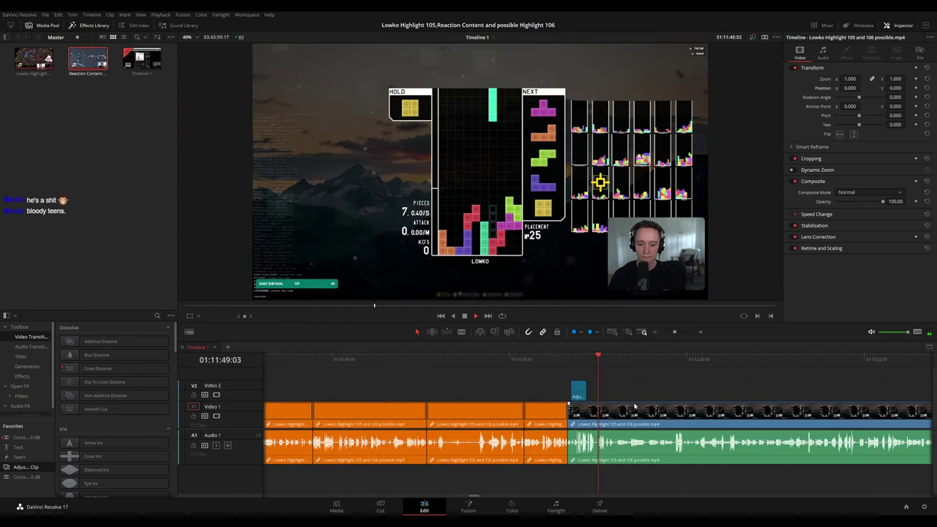
{"action": "scroll", "coordinate": [620, 404], "scroll_direction": "up", "scroll_amount": 2}
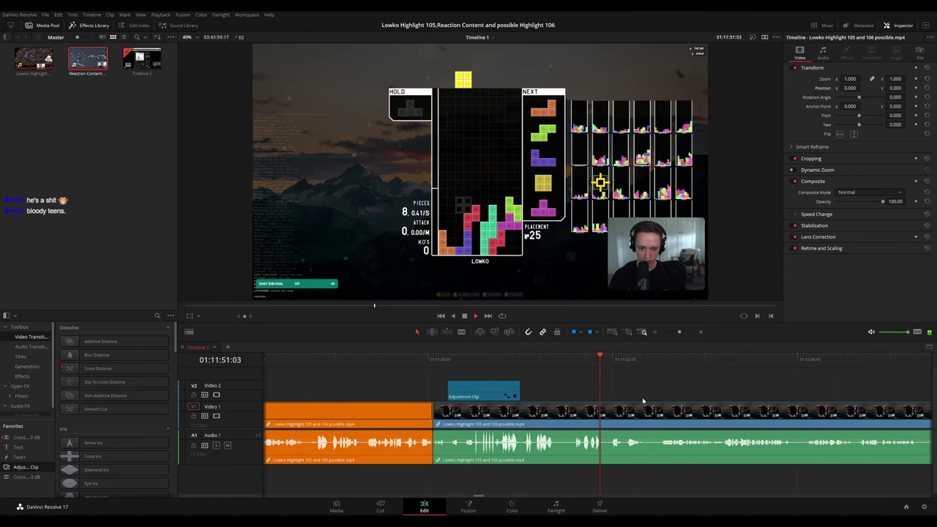
{"action": "scroll", "coordinate": [520, 388], "scroll_direction": "right", "scroll_amount": 2}
{"action": "scroll", "coordinate": [524, 386], "scroll_direction": "right", "scroll_amount": 1}
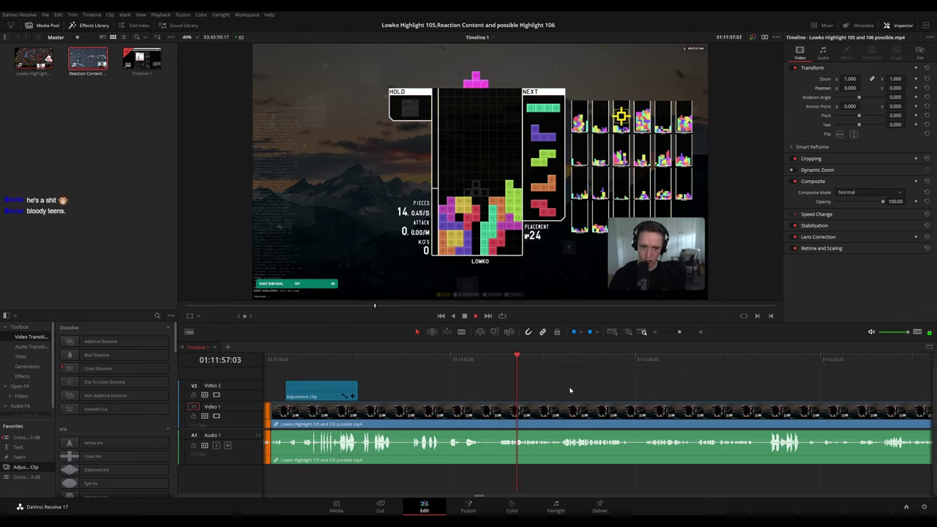
{"action": "scroll", "coordinate": [512, 386], "scroll_direction": "right", "scroll_amount": 1}
{"action": "scroll", "coordinate": [546, 387], "scroll_direction": "right", "scroll_amount": 1}
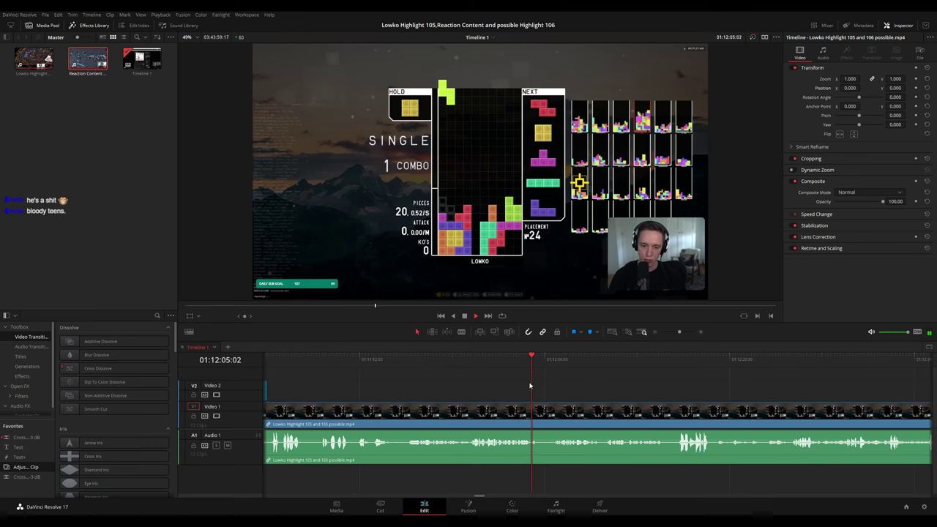
{"action": "scroll", "coordinate": [547, 387], "scroll_direction": "right", "scroll_amount": 1}
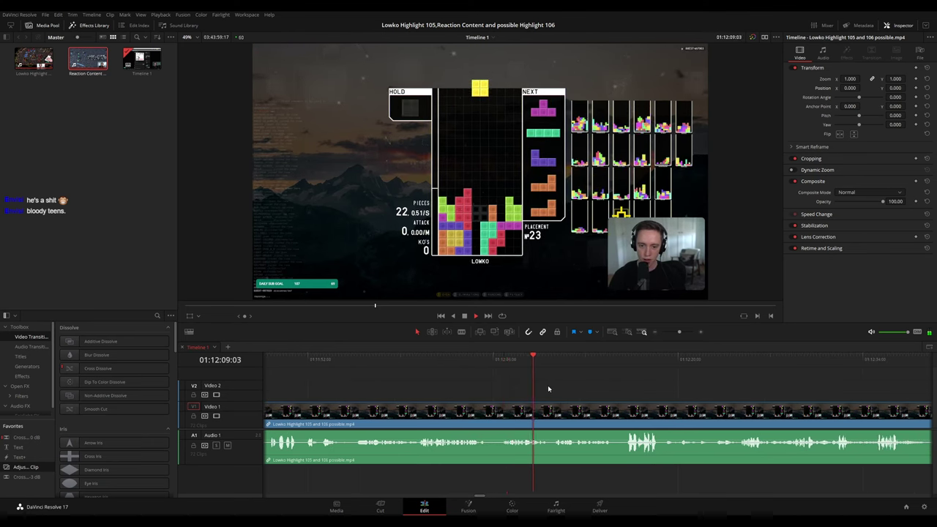
{"action": "scroll", "coordinate": [594, 393], "scroll_direction": "up", "scroll_amount": 2}
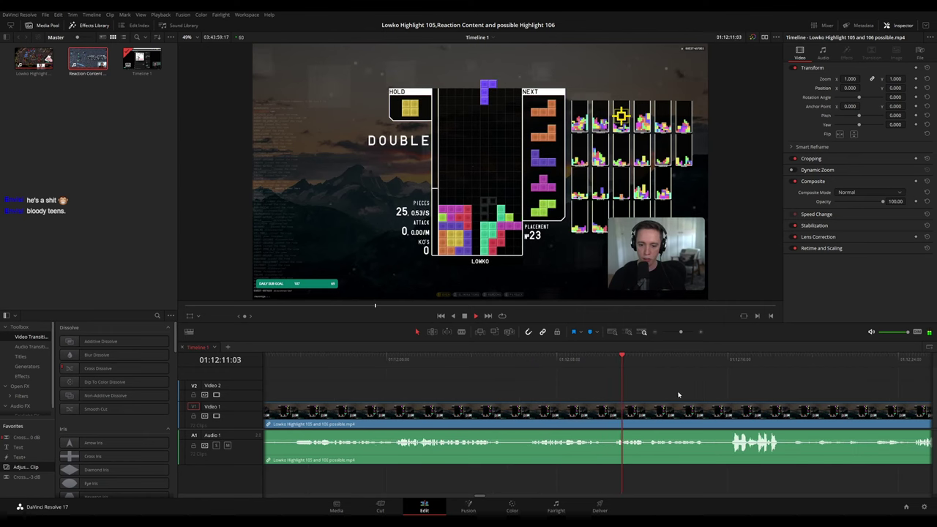
{"action": "left_click_drag", "start_coordinate": [678, 393], "coordinate": [529, 377]}
{"action": "scroll", "coordinate": [597, 386], "scroll_direction": "up", "scroll_amount": 2}
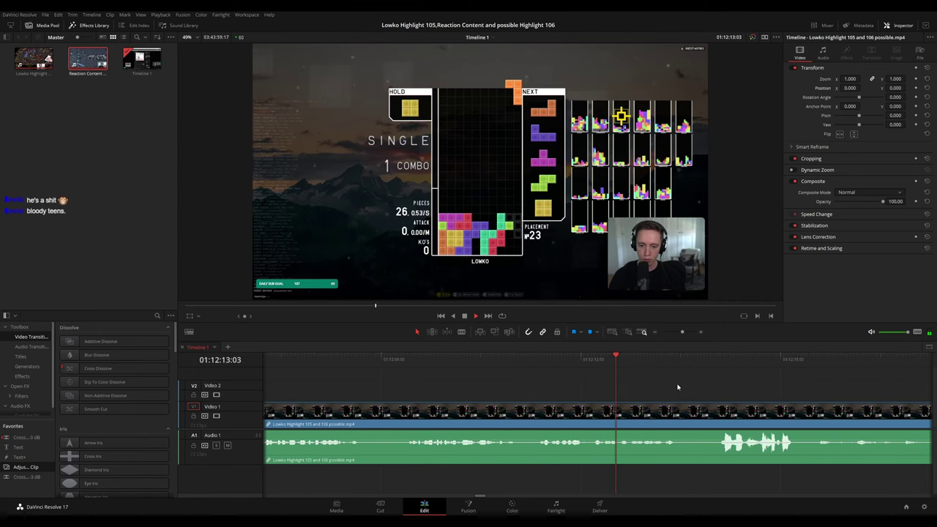
{"action": "scroll", "coordinate": [597, 384], "scroll_direction": "right", "scroll_amount": 3}
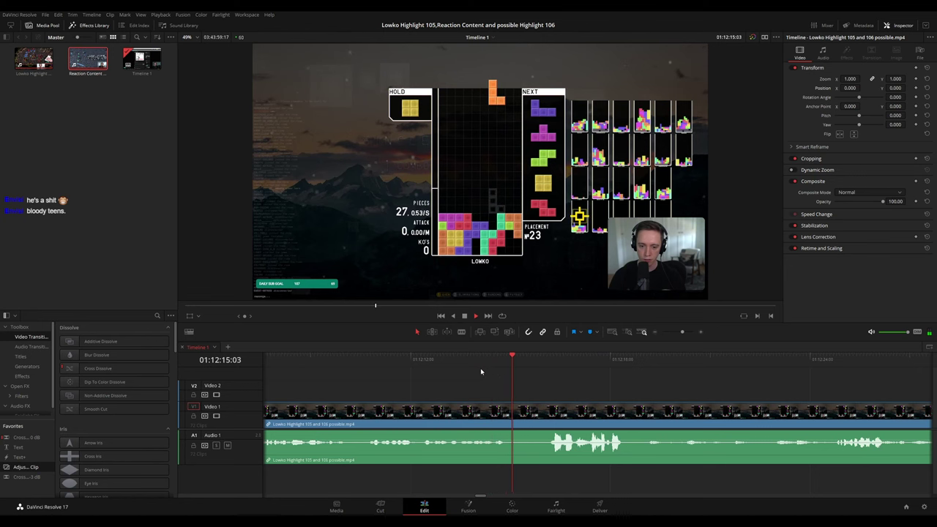
Cut out the short silent piece from 01:12:15:16 up to the end of the Tetris footage and close the gap.
{"action": "left_click_drag", "start_coordinate": [542, 360], "coordinate": [519, 362]}
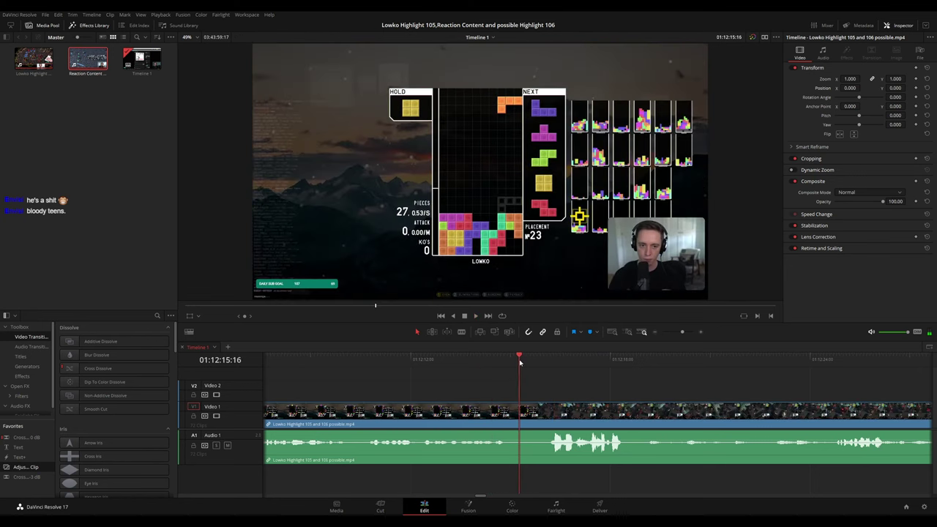
{"action": "left_click", "coordinate": [537, 411]}
{"action": "key", "text": "a"}
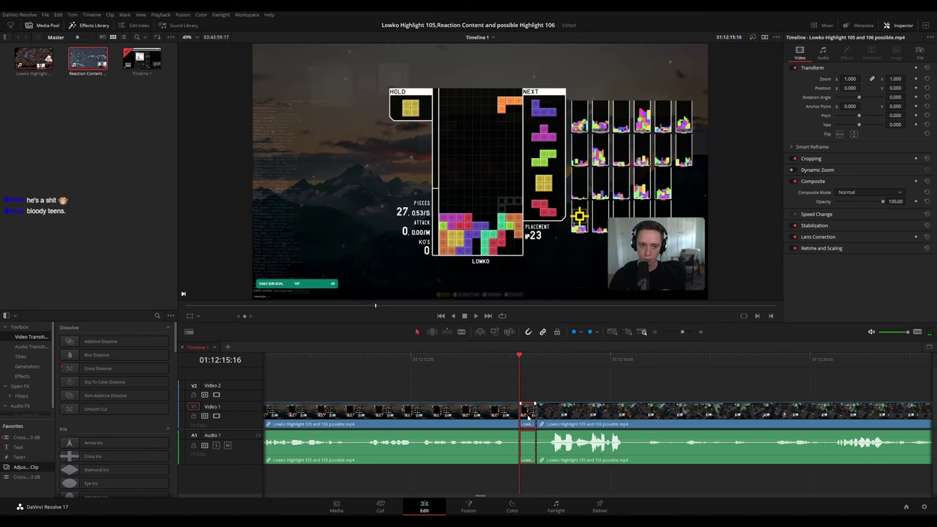
{"action": "left_click", "coordinate": [528, 413]}
{"action": "key", "text": "Delete"}
{"action": "key", "text": "space"}
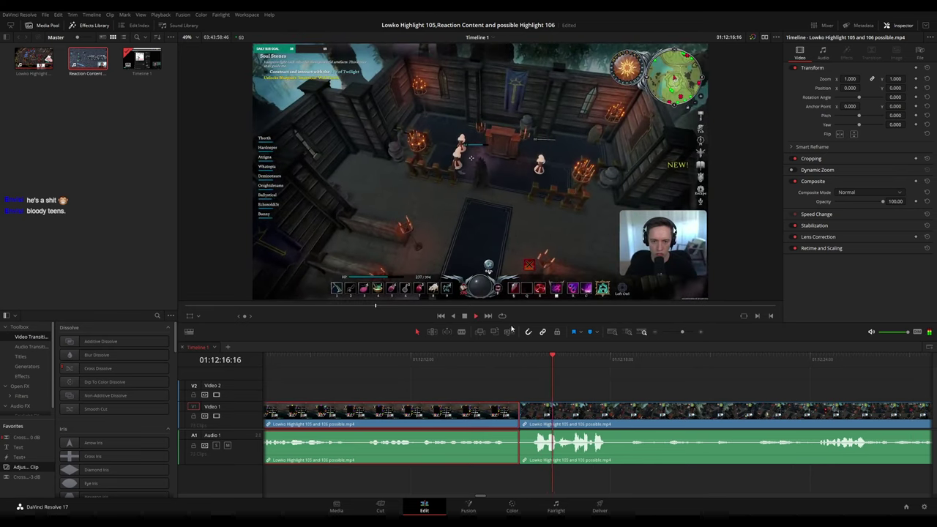
Color the Tetris clip before the 01:12:15:16 cut brown and deselect it.
{"action": "key", "text": "2"}
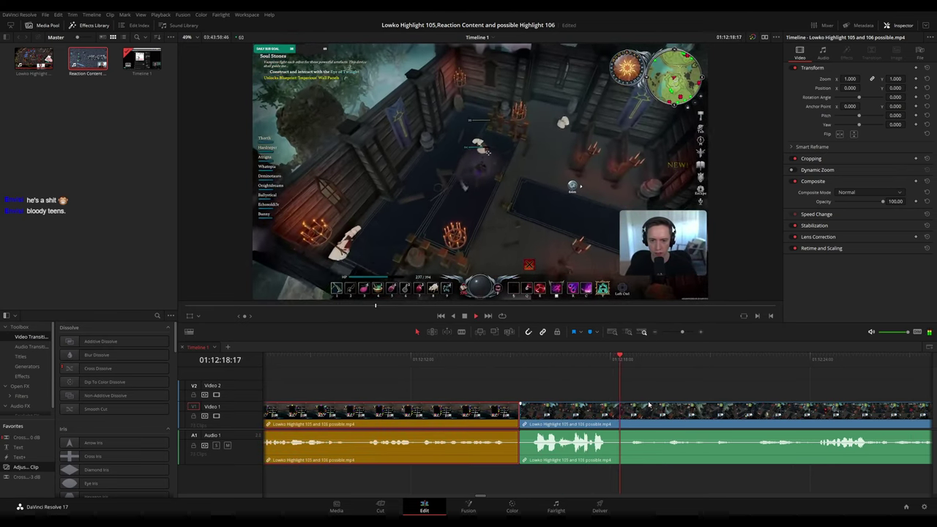
{"action": "left_click", "coordinate": [671, 388]}
{"action": "scroll", "coordinate": [666, 380], "scroll_direction": "down", "scroll_amount": 5}
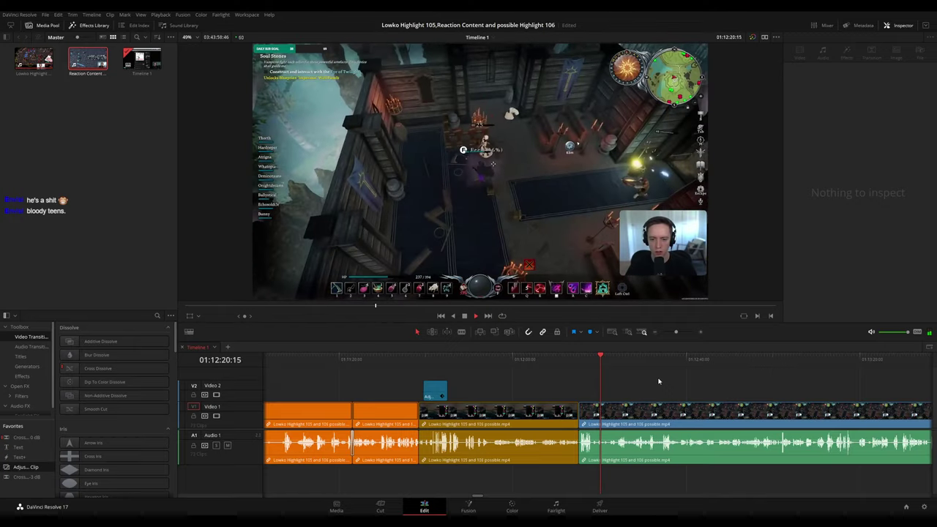
{"action": "scroll", "coordinate": [644, 385], "scroll_direction": "down", "scroll_amount": 3}
{"action": "scroll", "coordinate": [644, 386], "scroll_direction": "down", "scroll_amount": 4}
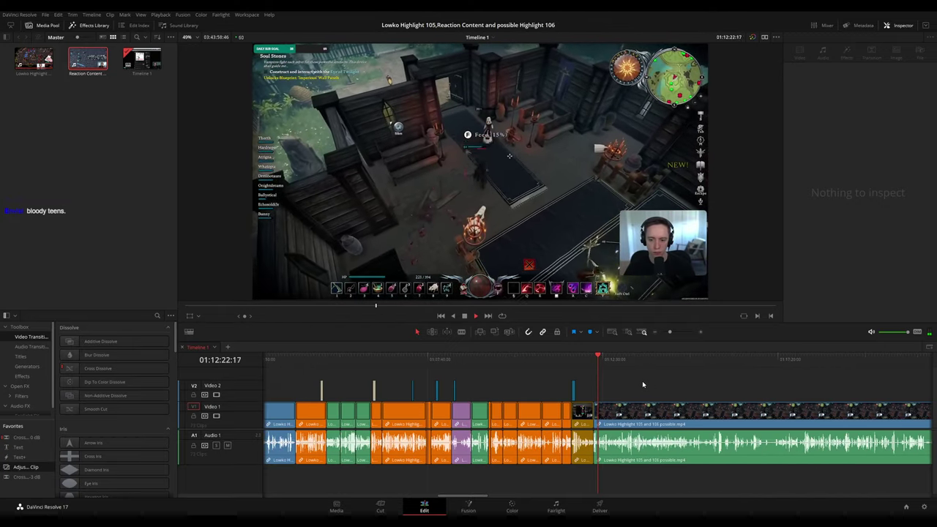
Play through the gameplay footage from about 01:12:26 to 01:12:46 and check the speech for a suitable cut point.
{"action": "scroll", "coordinate": [601, 396], "scroll_direction": "up", "scroll_amount": 8}
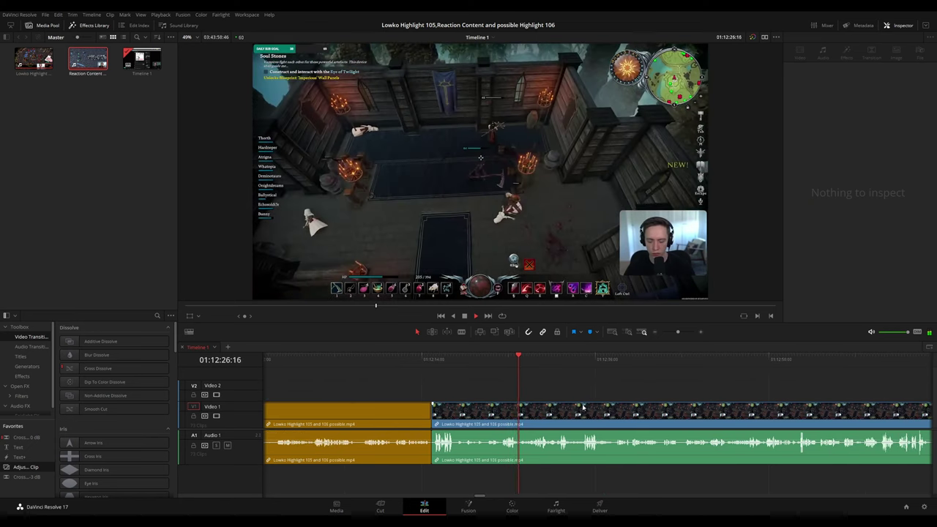
{"action": "scroll", "coordinate": [583, 408], "scroll_direction": "up", "scroll_amount": 3}
{"action": "left_click_drag", "start_coordinate": [648, 385], "coordinate": [529, 377]}
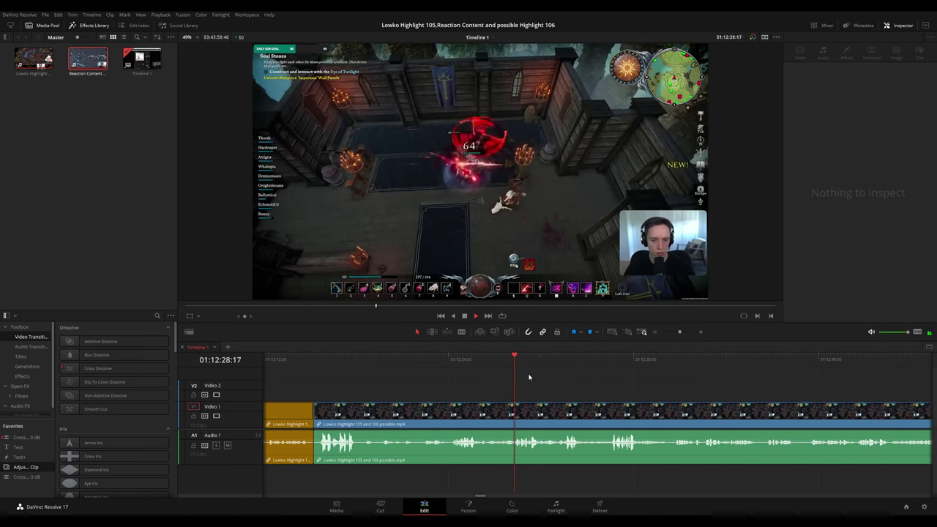
{"action": "scroll", "coordinate": [541, 375], "scroll_direction": "right", "scroll_amount": 2}
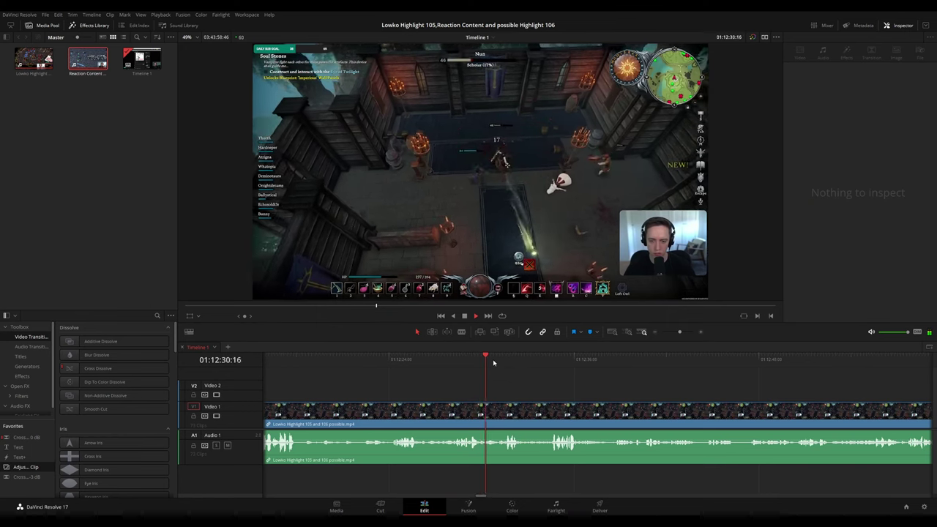
{"action": "scroll", "coordinate": [541, 377], "scroll_direction": "right", "scroll_amount": 2}
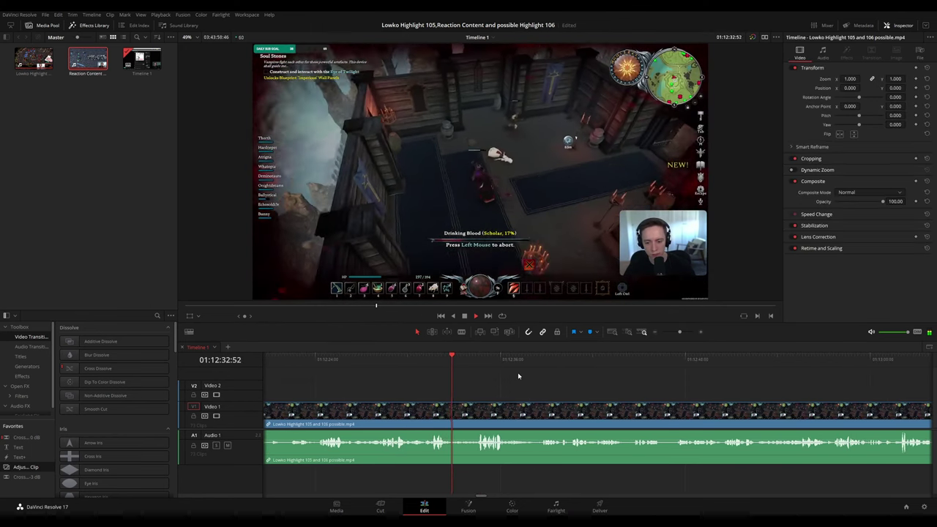
{"action": "scroll", "coordinate": [520, 377], "scroll_direction": "right", "scroll_amount": 1}
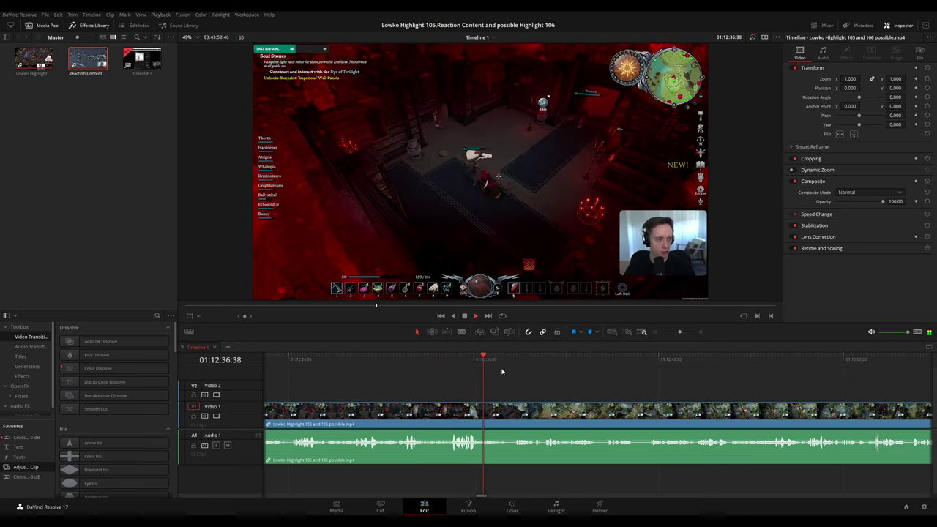
{"action": "scroll", "coordinate": [523, 379], "scroll_direction": "right", "scroll_amount": 3}
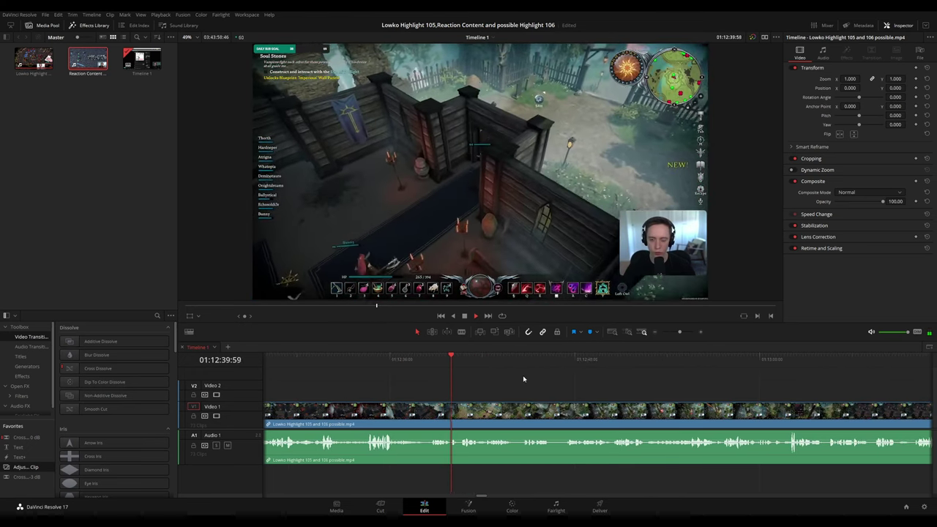
{"action": "key", "text": "space"}
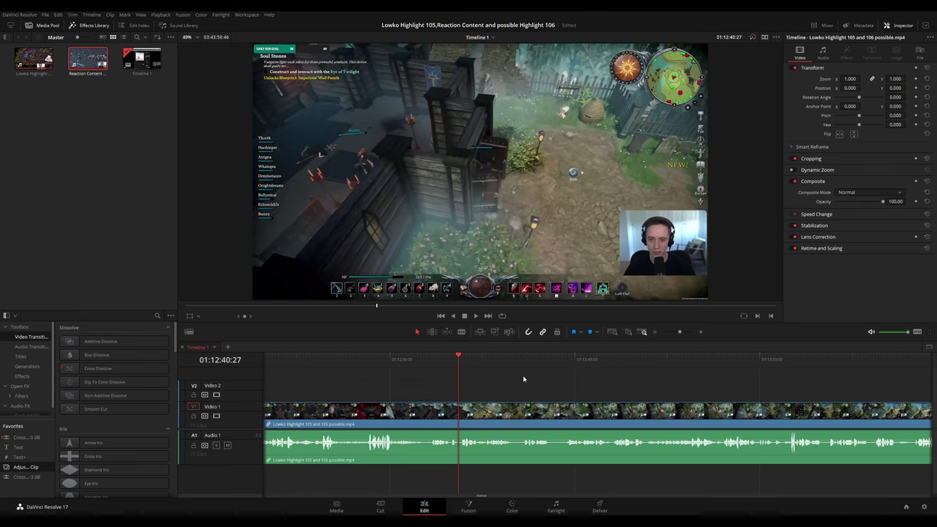
{"action": "key", "text": "space"}
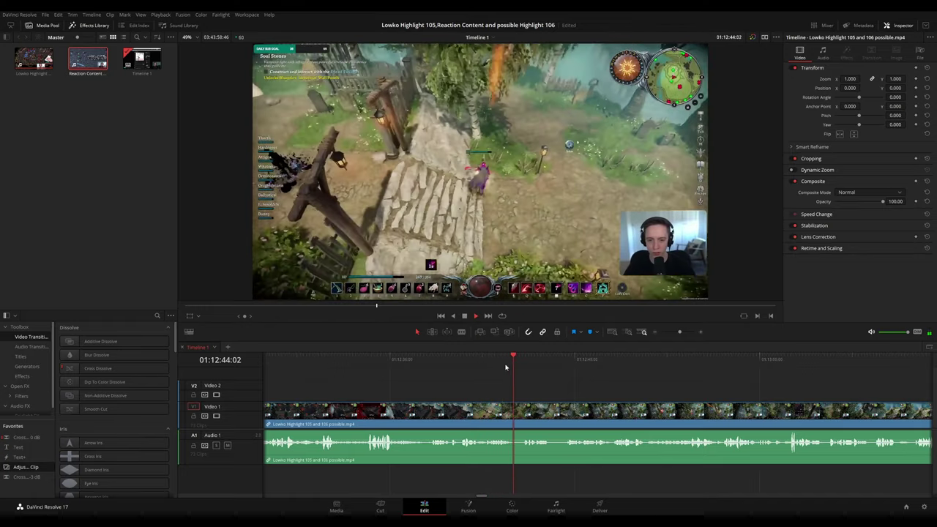
{"action": "left_click_drag", "start_coordinate": [559, 385], "coordinate": [400, 383]}
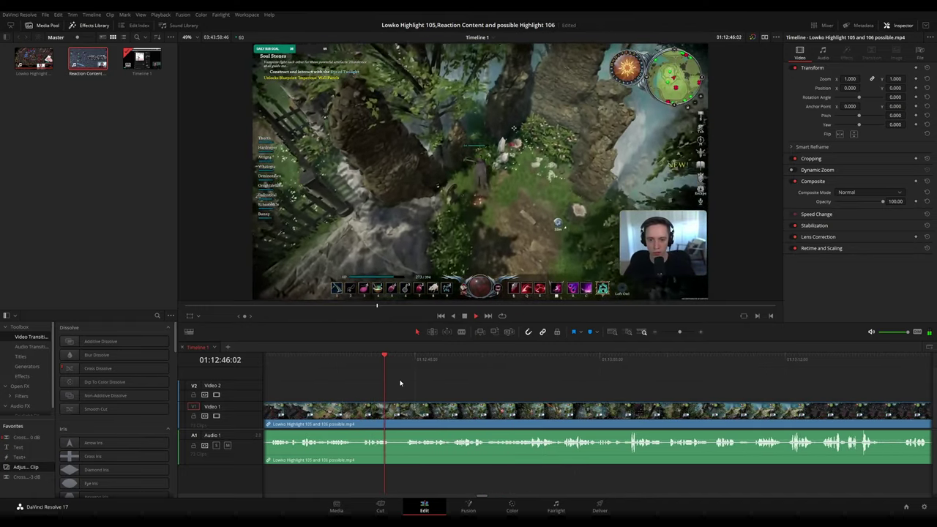
Cut out about one second of quiet footage starting at 01:12:46:23 and close the gap.
{"action": "scroll", "coordinate": [399, 381], "scroll_direction": "up", "scroll_amount": 3}
{"action": "key", "text": "b"}
{"action": "left_click", "coordinate": [583, 421]}
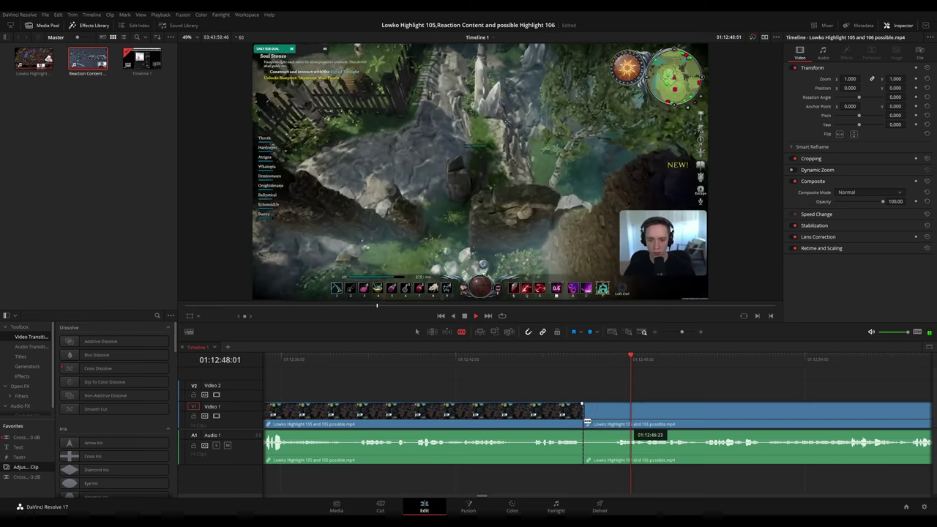
{"action": "key", "text": "a"}
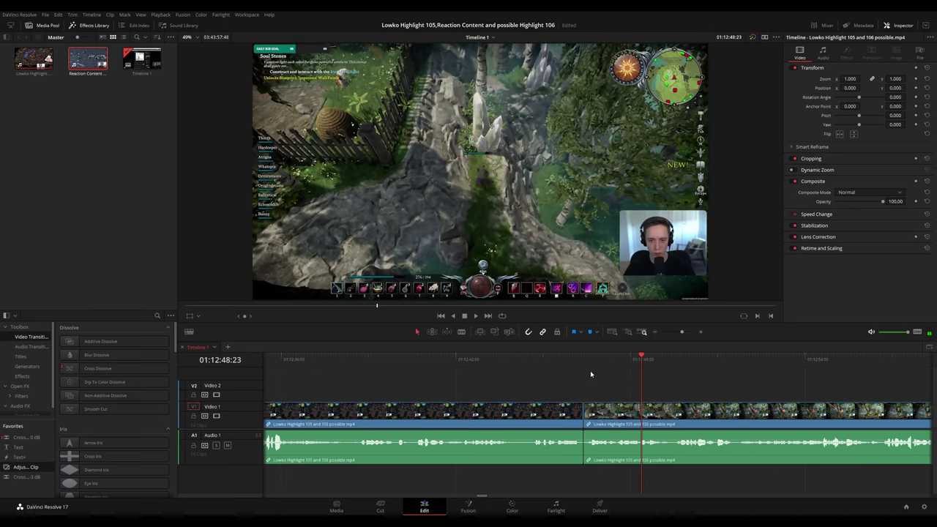
Add a 0 dB audio crossfade at the 01:12:46:23 cut and color the clip before it orange.
{"action": "key", "text": "space"}
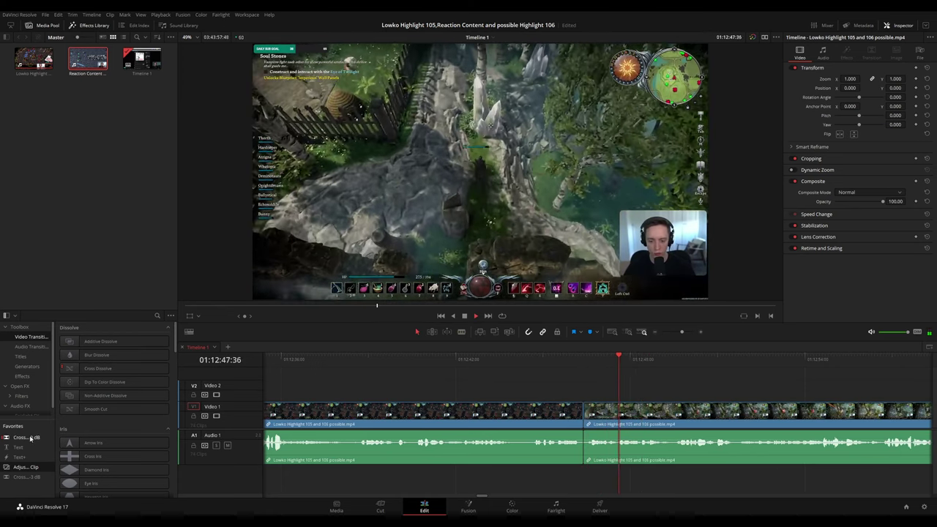
{"action": "left_click_drag", "start_coordinate": [31, 437], "coordinate": [583, 445]}
{"action": "left_click", "coordinate": [562, 414]}
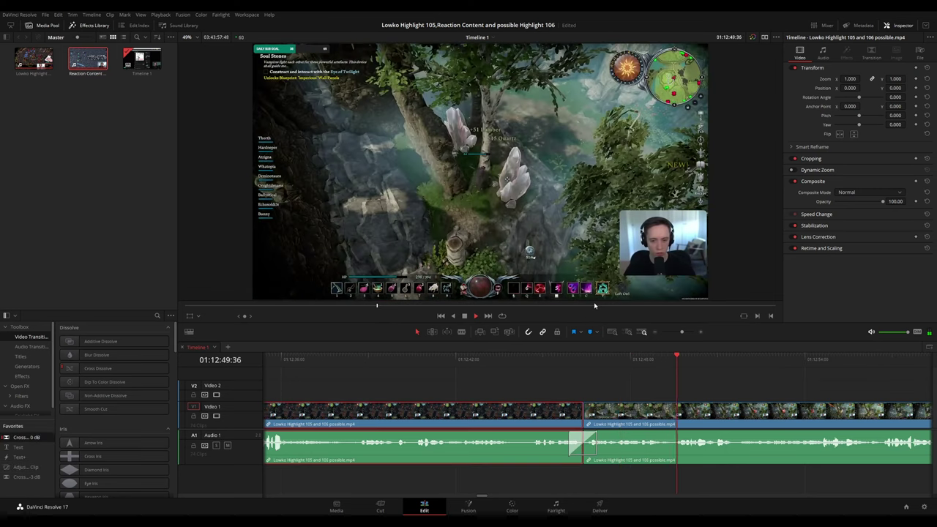
{"action": "key", "text": "1"}
{"action": "left_click", "coordinate": [741, 382]}
Play through the gameplay footage from about 01:12:49 to 01:13:20 and check the speech for pauses to trim.
{"action": "scroll", "coordinate": [708, 388], "scroll_direction": "down", "scroll_amount": 5}
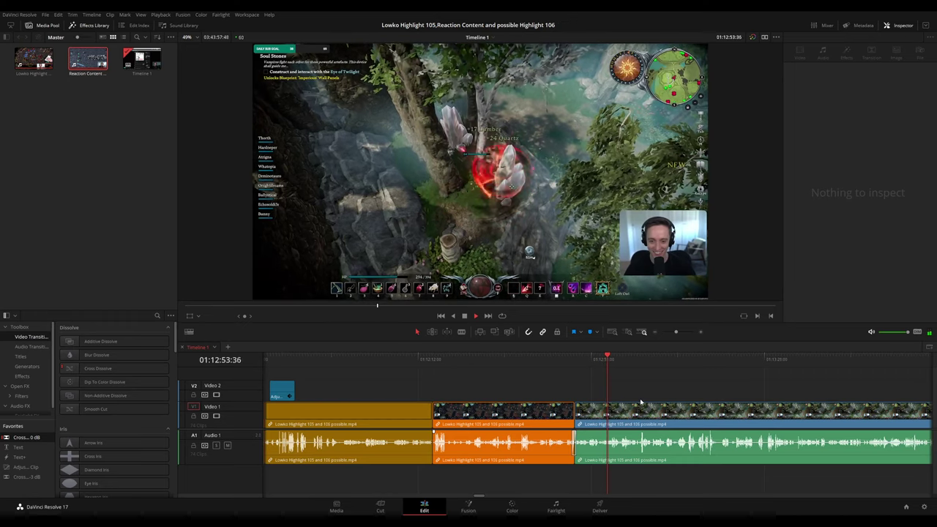
{"action": "scroll", "coordinate": [561, 388], "scroll_direction": "right", "scroll_amount": 3}
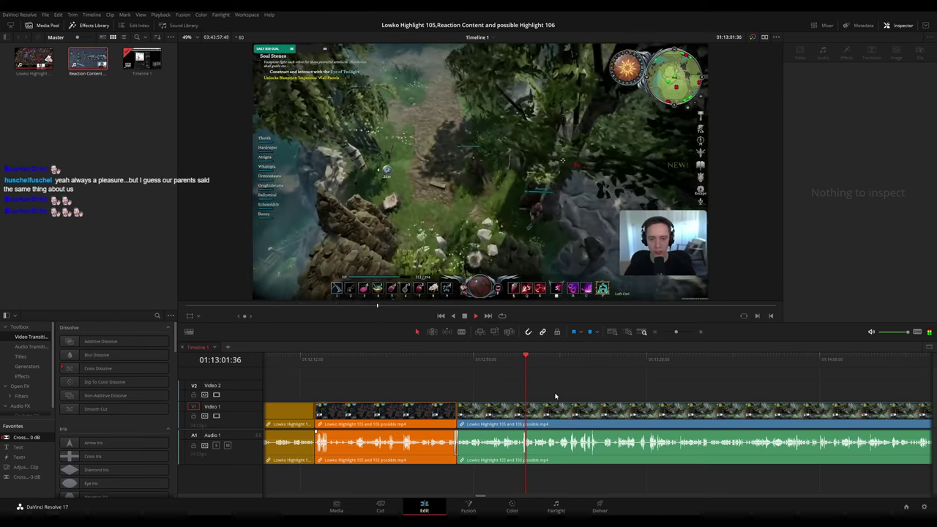
{"action": "scroll", "coordinate": [636, 396], "scroll_direction": "up", "scroll_amount": 4}
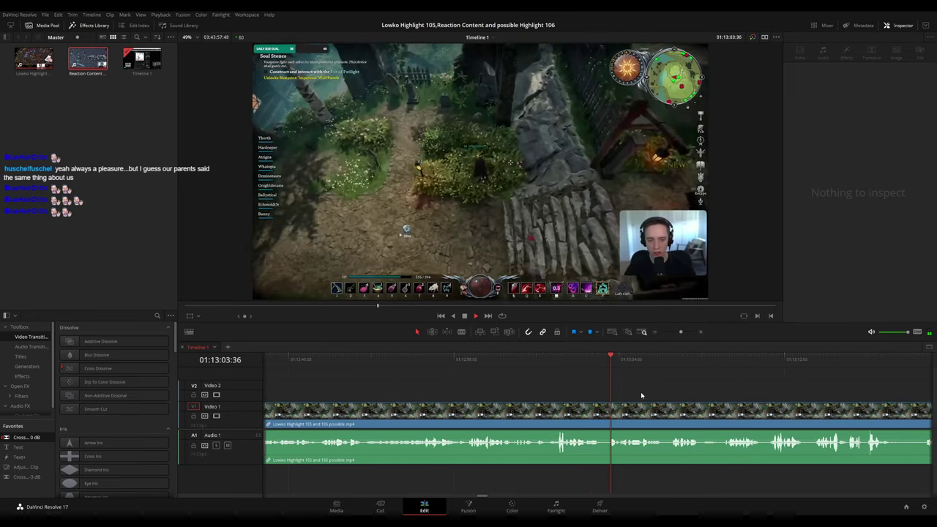
{"action": "left_click_drag", "start_coordinate": [609, 390], "coordinate": [460, 374]}
{"action": "scroll", "coordinate": [481, 374], "scroll_direction": "right", "scroll_amount": 2}
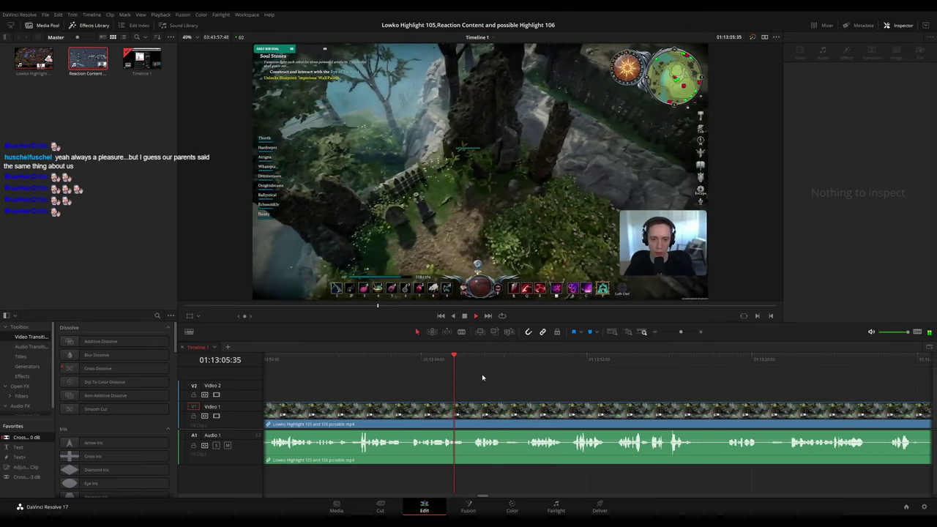
{"action": "left_click_drag", "start_coordinate": [547, 384], "coordinate": [492, 376]}
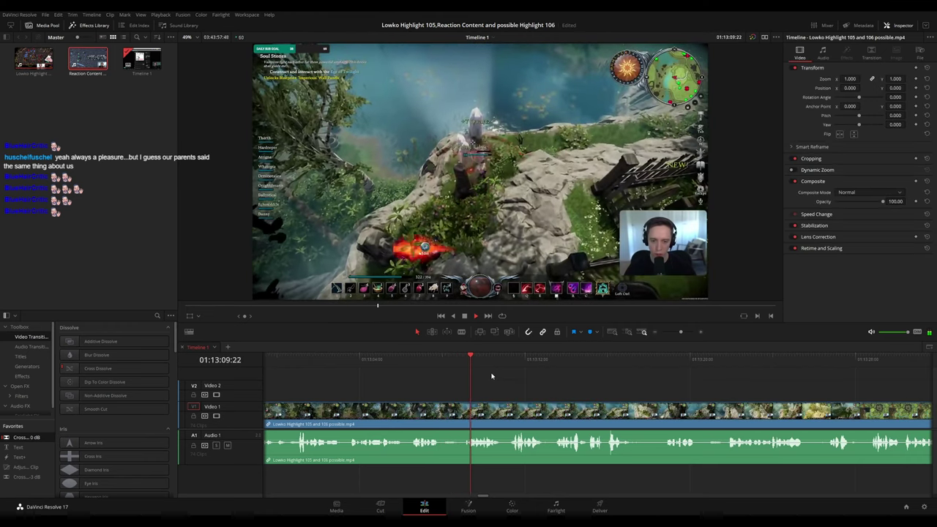
{"action": "scroll", "coordinate": [490, 374], "scroll_direction": "right", "scroll_amount": 2}
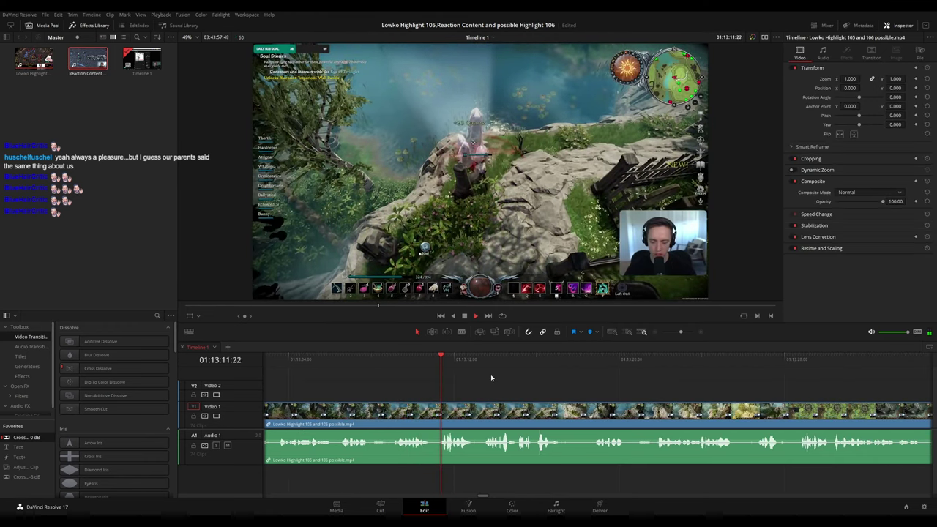
{"action": "key", "text": "space"}
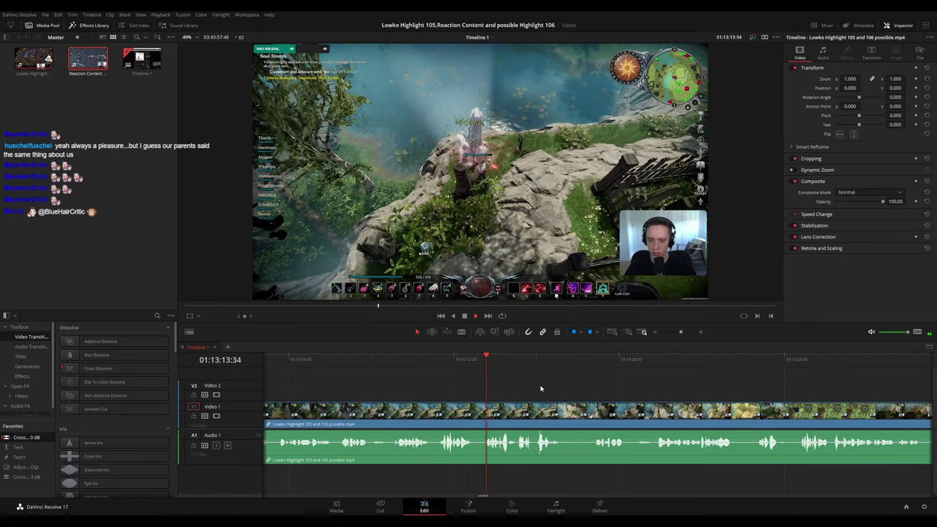
{"action": "scroll", "coordinate": [540, 388], "scroll_direction": "right", "scroll_amount": 3}
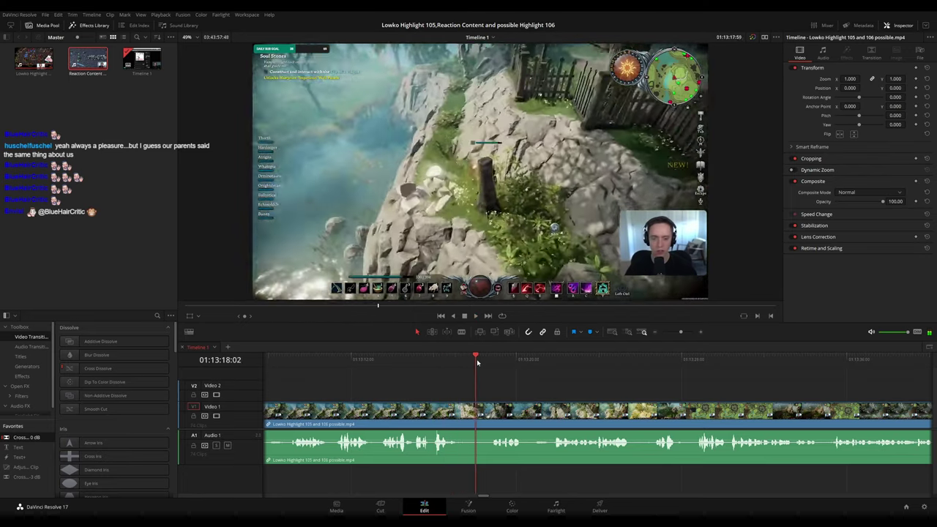
{"action": "scroll", "coordinate": [481, 379], "scroll_direction": "right", "scroll_amount": 3}
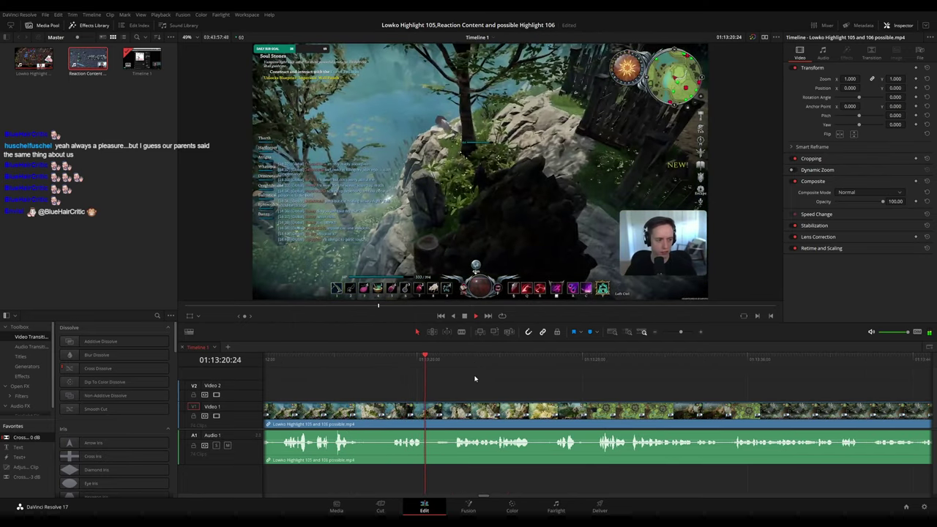
Continue reviewing the gameplay footage from about 01:13:20 to 01:14:01 for a suitable cut point.
{"action": "scroll", "coordinate": [576, 395], "scroll_direction": "down", "scroll_amount": 3}
{"action": "scroll", "coordinate": [637, 397], "scroll_direction": "down", "scroll_amount": 10}
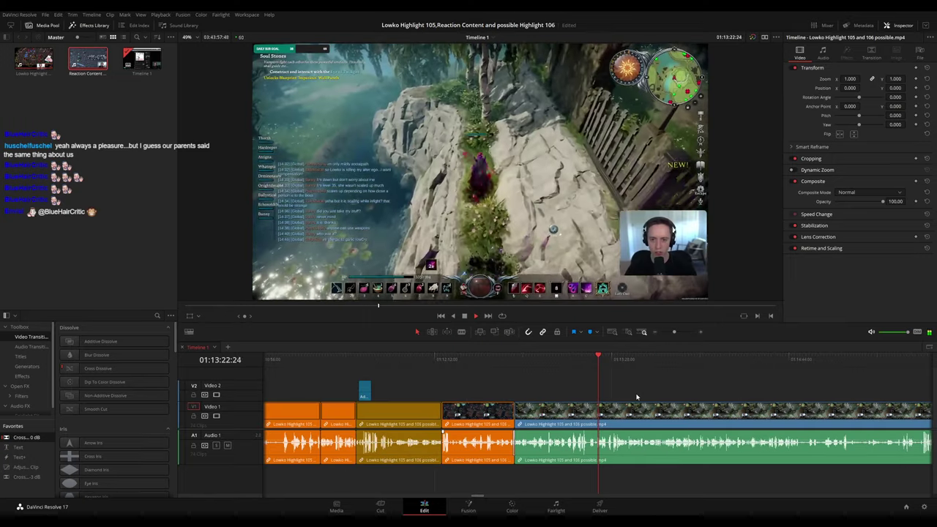
{"action": "scroll", "coordinate": [637, 397], "scroll_direction": "up", "scroll_amount": 7}
{"action": "scroll", "coordinate": [578, 431], "scroll_direction": "right", "scroll_amount": 5}
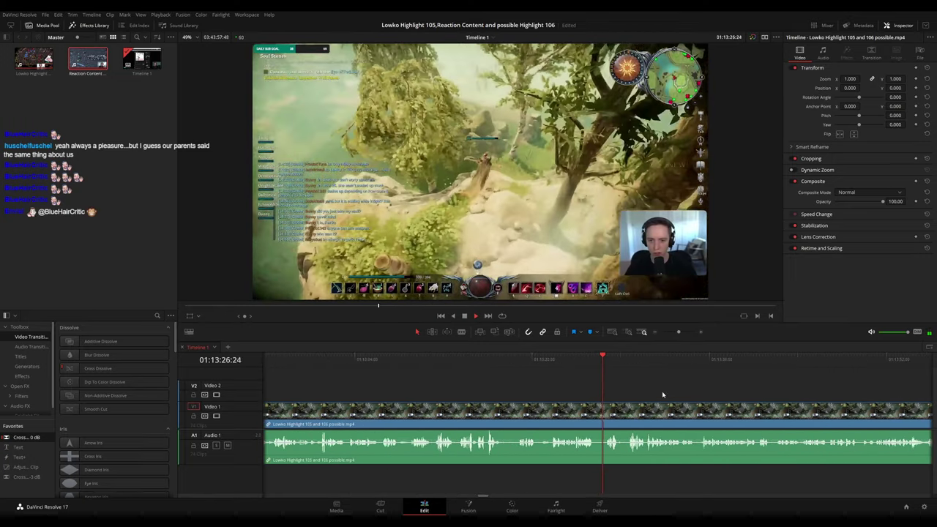
{"action": "scroll", "coordinate": [661, 391], "scroll_direction": "right", "scroll_amount": 3}
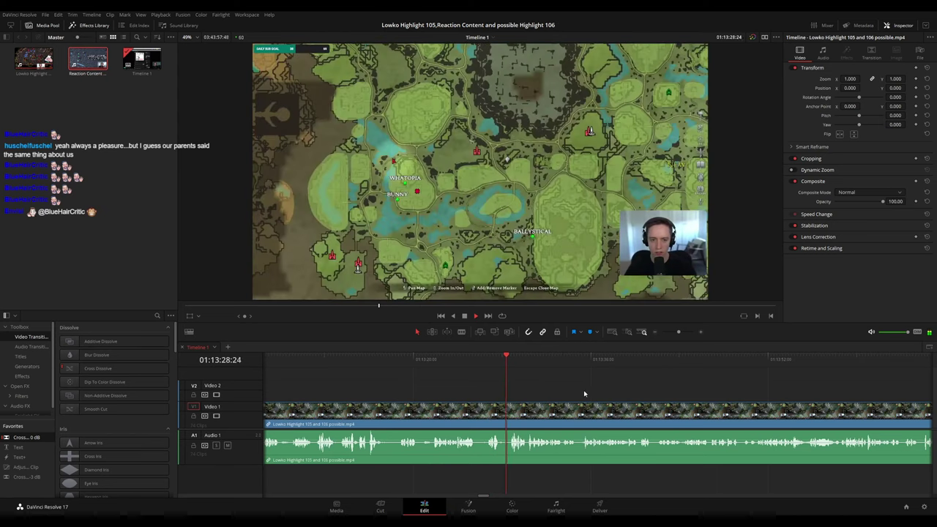
{"action": "scroll", "coordinate": [515, 385], "scroll_direction": "right", "scroll_amount": 2}
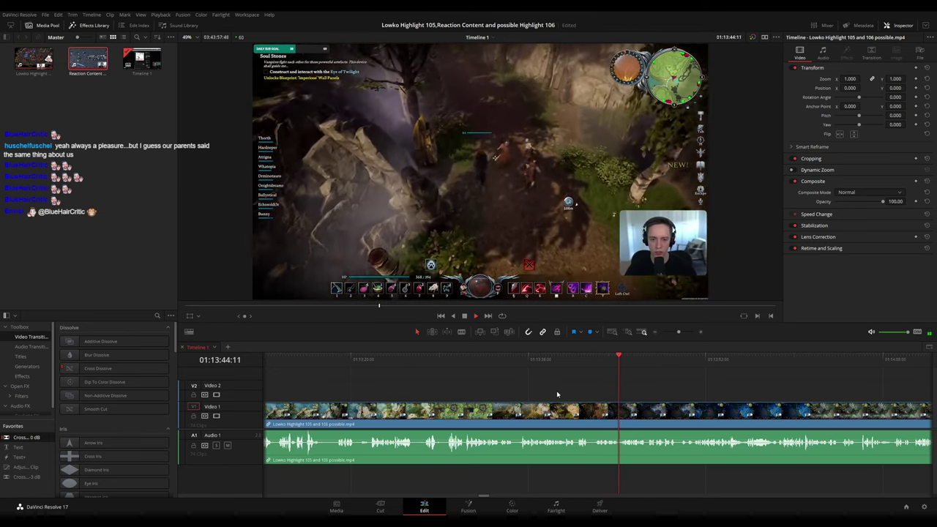
{"action": "left_click_drag", "start_coordinate": [729, 394], "coordinate": [563, 381]}
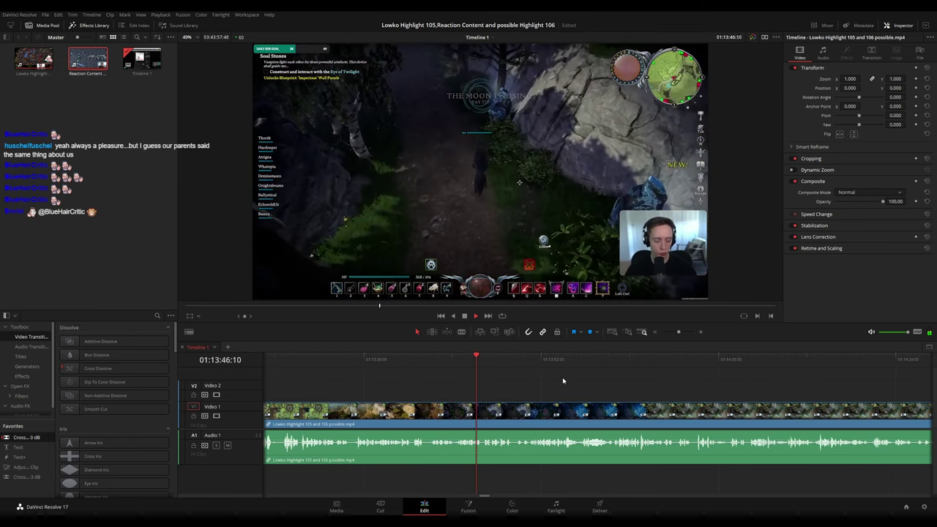
{"action": "key", "text": "space"}
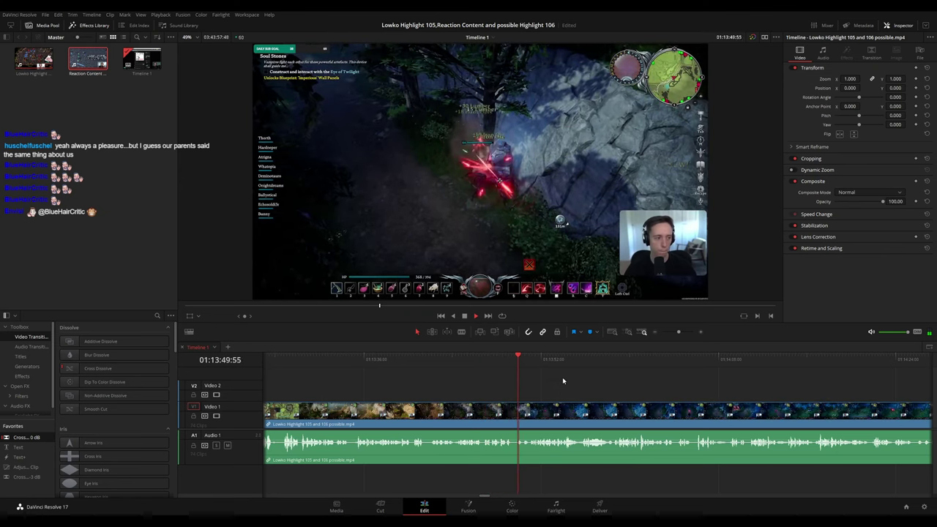
{"action": "scroll", "coordinate": [547, 376], "scroll_direction": "right", "scroll_amount": 1}
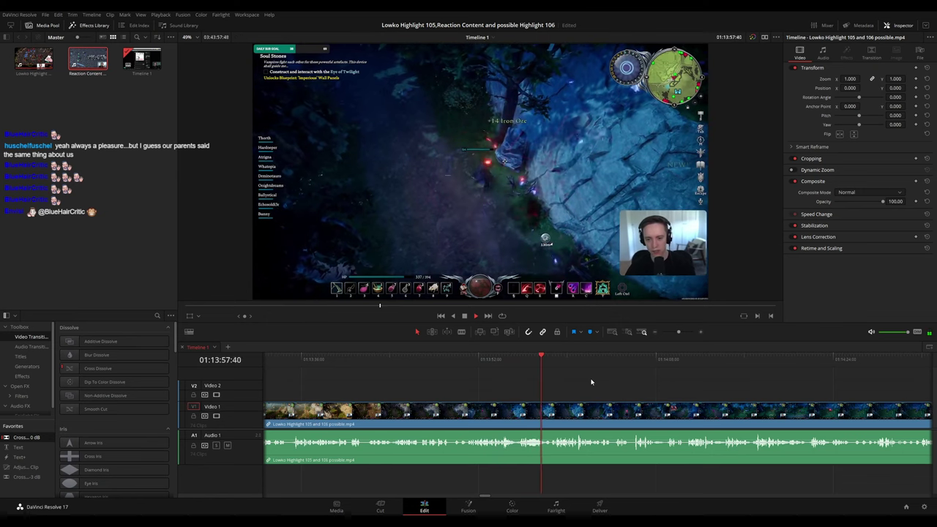
{"action": "scroll", "coordinate": [578, 381], "scroll_direction": "right", "scroll_amount": 1}
{"action": "scroll", "coordinate": [562, 381], "scroll_direction": "right", "scroll_amount": 3}
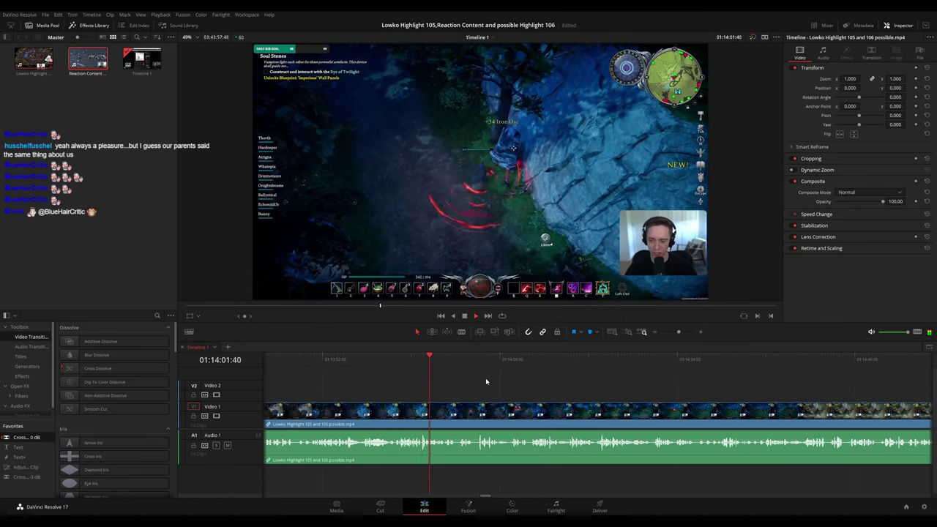
Examine the night gameplay footage from about 01:14:01 to 01:14:24 for quiet gaps in the audio waveform.
{"action": "scroll", "coordinate": [509, 399], "scroll_direction": "up", "scroll_amount": 4}
{"action": "left_click_drag", "start_coordinate": [630, 409], "coordinate": [509, 392]}
{"action": "key", "text": "space"}
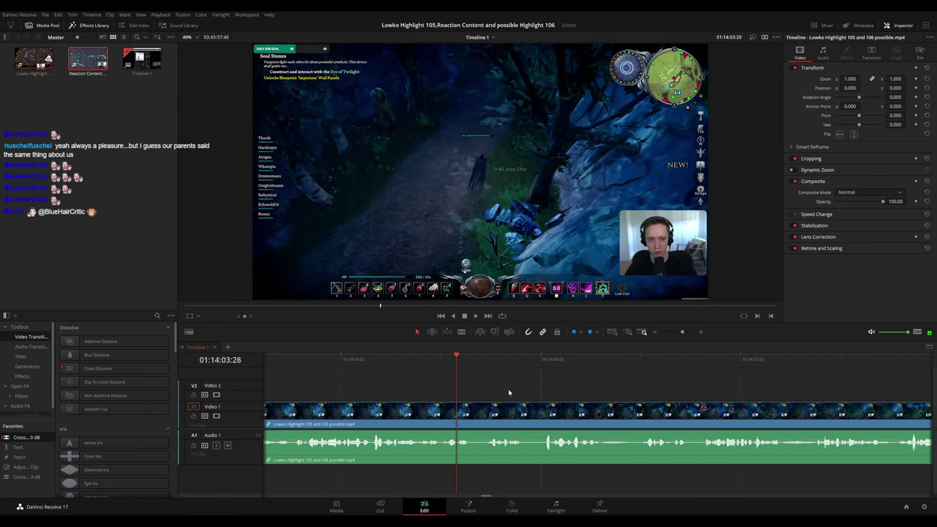
{"action": "scroll", "coordinate": [469, 382], "scroll_direction": "up", "scroll_amount": 2}
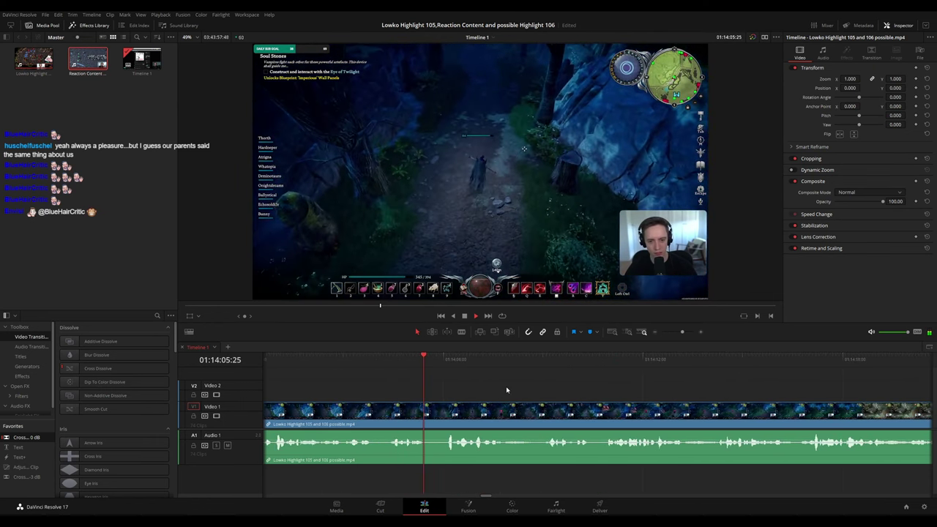
{"action": "scroll", "coordinate": [500, 387], "scroll_direction": "down", "scroll_amount": 2}
{"action": "left_click_drag", "start_coordinate": [613, 395], "coordinate": [481, 381]}
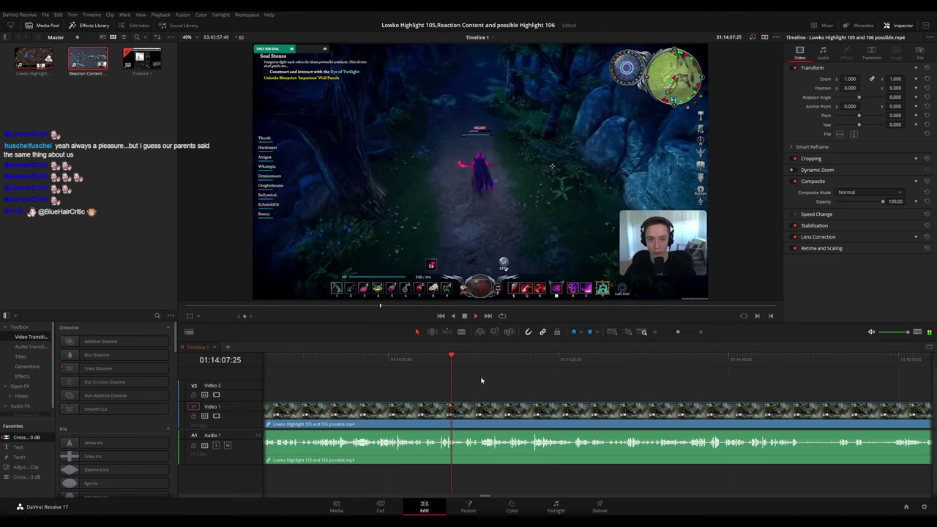
{"action": "scroll", "coordinate": [505, 404], "scroll_direction": "down", "scroll_amount": 2}
{"action": "scroll", "coordinate": [526, 379], "scroll_direction": "down", "scroll_amount": 2}
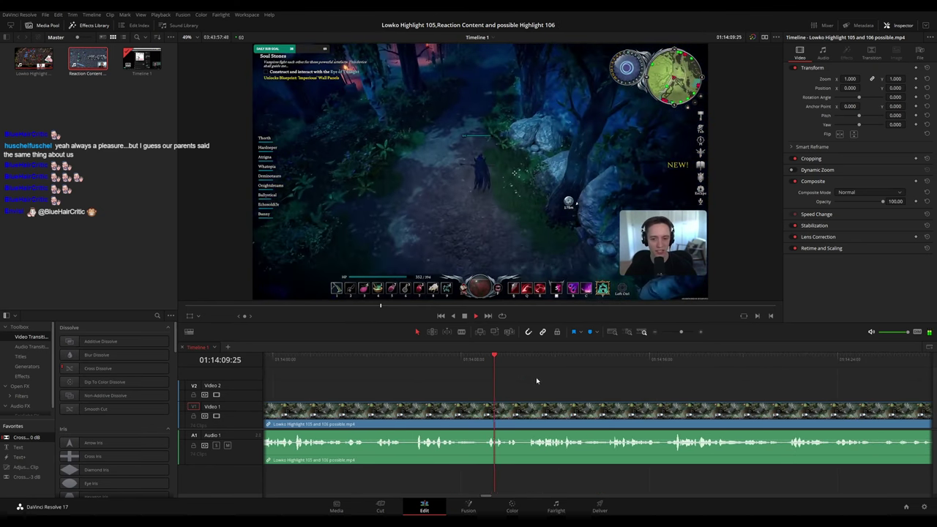
{"action": "scroll", "coordinate": [527, 380], "scroll_direction": "down", "scroll_amount": 2}
{"action": "scroll", "coordinate": [495, 378], "scroll_direction": "down", "scroll_amount": 2}
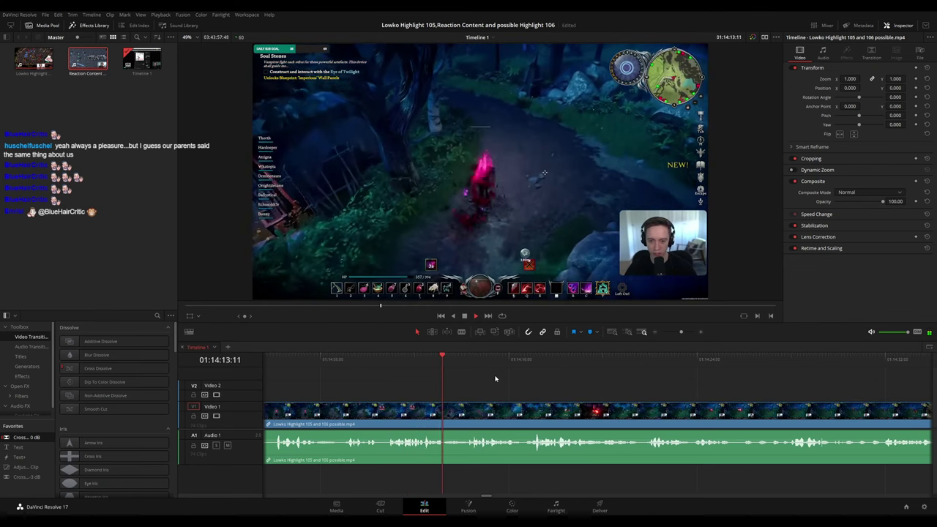
{"action": "left_click_drag", "start_coordinate": [581, 389], "coordinate": [503, 380]}
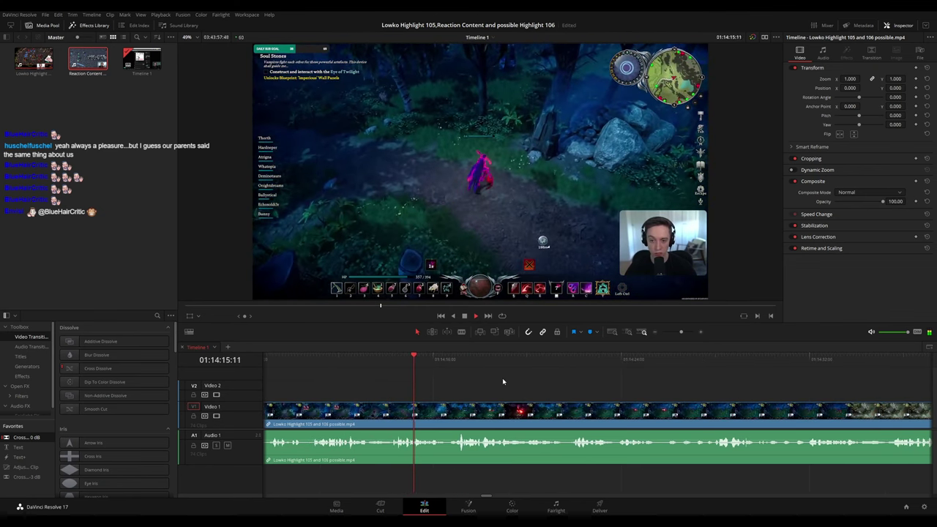
{"action": "scroll", "coordinate": [637, 392], "scroll_direction": "down", "scroll_amount": 2}
{"action": "scroll", "coordinate": [479, 374], "scroll_direction": "down", "scroll_amount": 3}
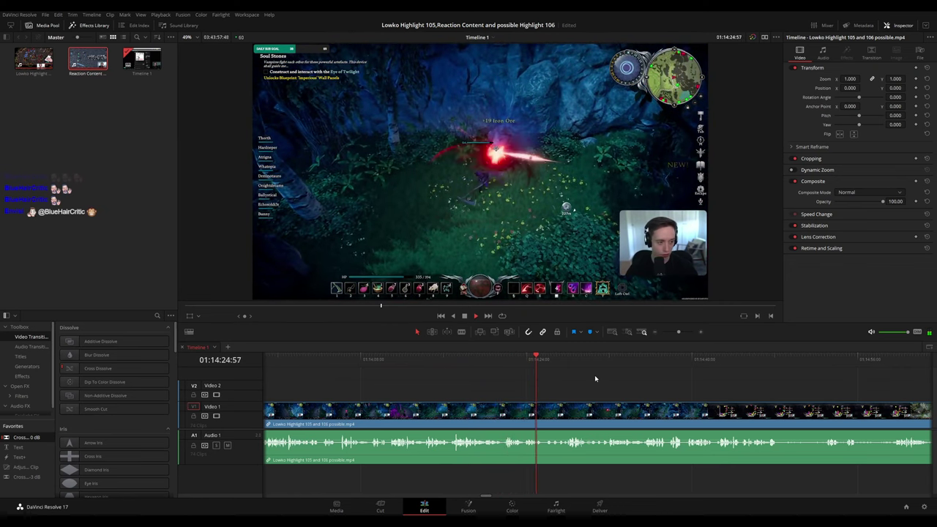
Cut out about two seconds of quiet footage starting at 01:14:25:42, closing the gap, and add a 0 dB audio crossfade at the cut.
{"action": "scroll", "coordinate": [635, 382], "scroll_direction": "up", "scroll_amount": 3}
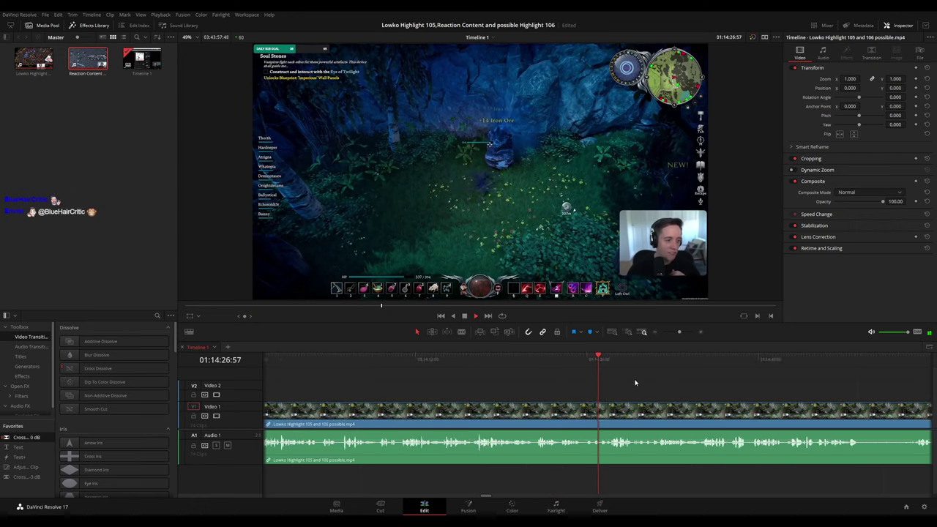
{"action": "scroll", "coordinate": [642, 380], "scroll_direction": "up", "scroll_amount": 1}
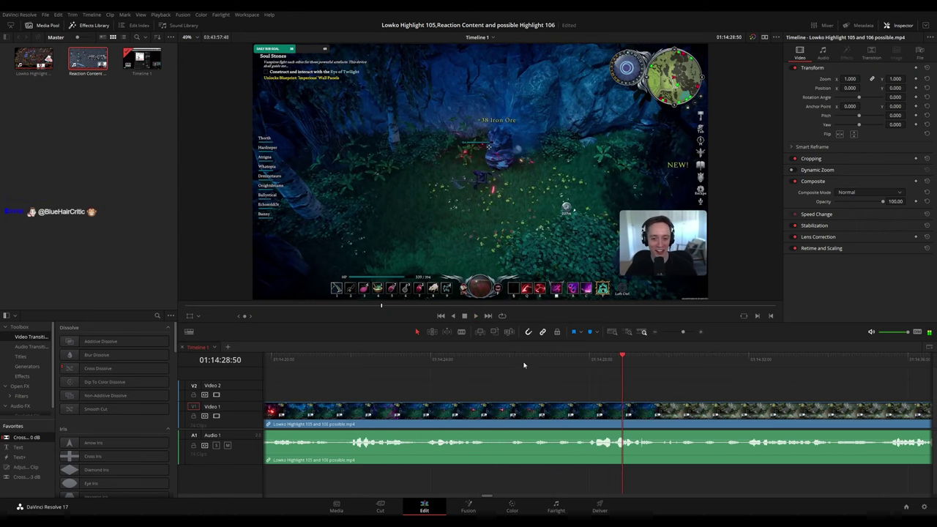
{"action": "left_click", "coordinate": [493, 357]}
{"action": "key", "text": "ctrl+b"}
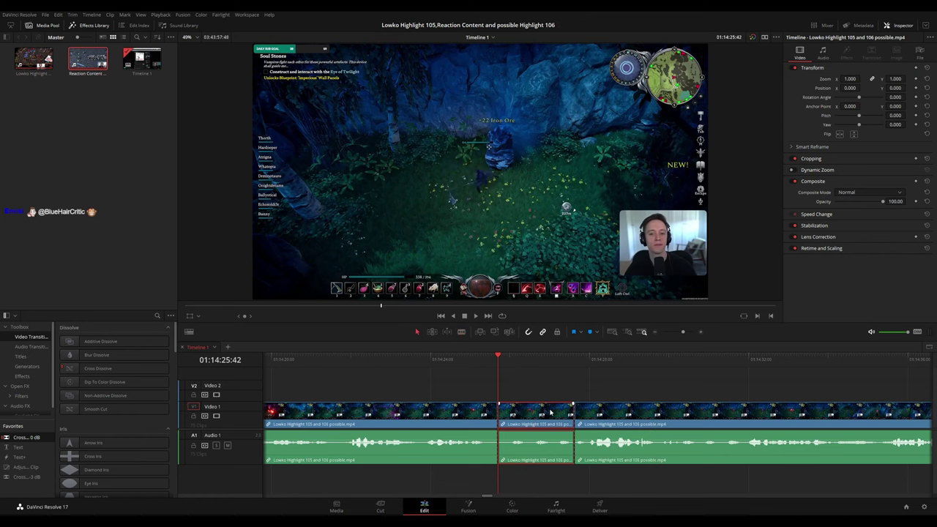
{"action": "key", "text": "Delete"}
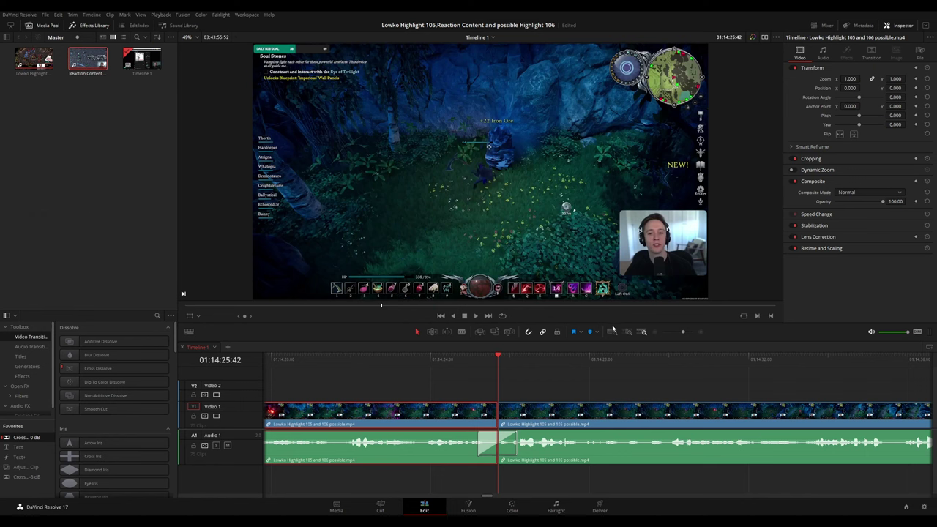
Color the clip before the 01:14:25:42 cut orange and deselect it.
{"action": "key", "text": "Up"}
{"action": "key", "text": "space"}
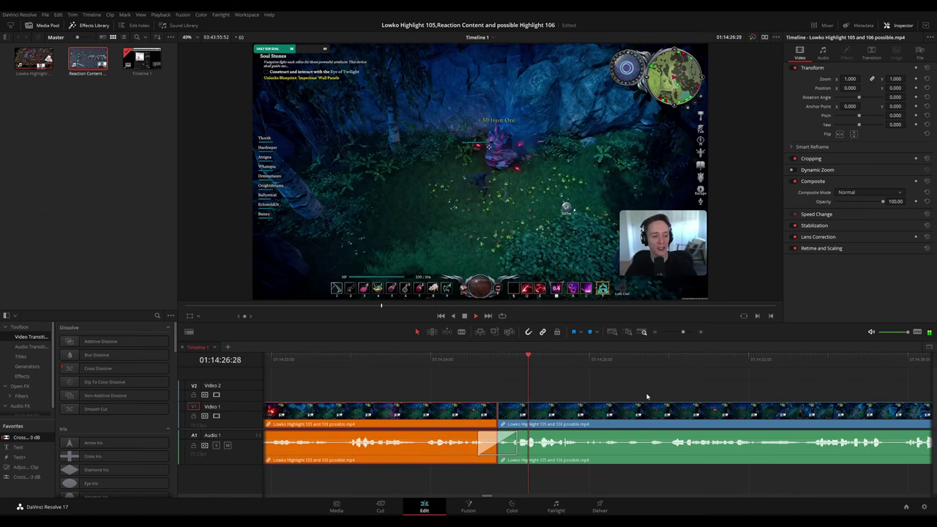
{"action": "scroll", "coordinate": [637, 387], "scroll_direction": "down", "scroll_amount": 3}
{"action": "left_click", "coordinate": [696, 397]}
{"action": "left_click_drag", "start_coordinate": [696, 397], "coordinate": [552, 385]}
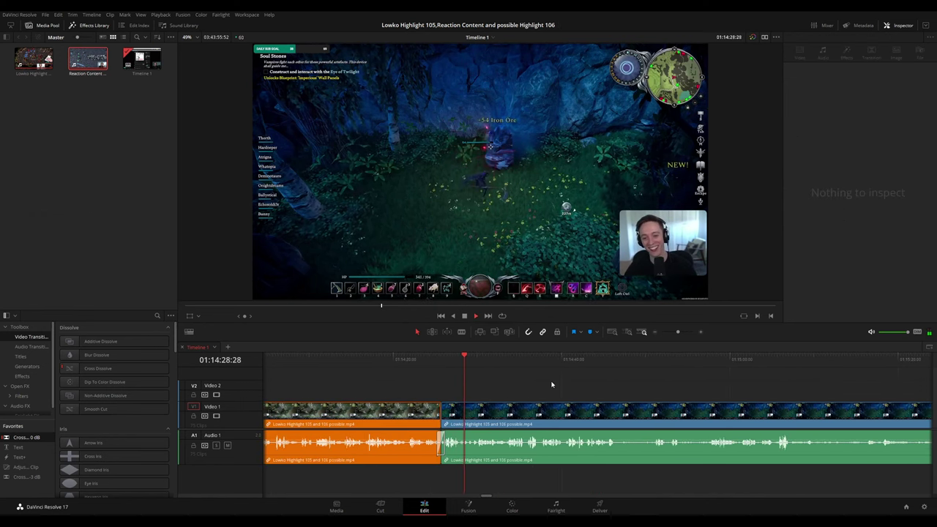
Review the footage from about 01:14:28 to 01:14:42 for the transition from the night gameplay to the Tetris game.
{"action": "scroll", "coordinate": [555, 388], "scroll_direction": "right", "scroll_amount": 2}
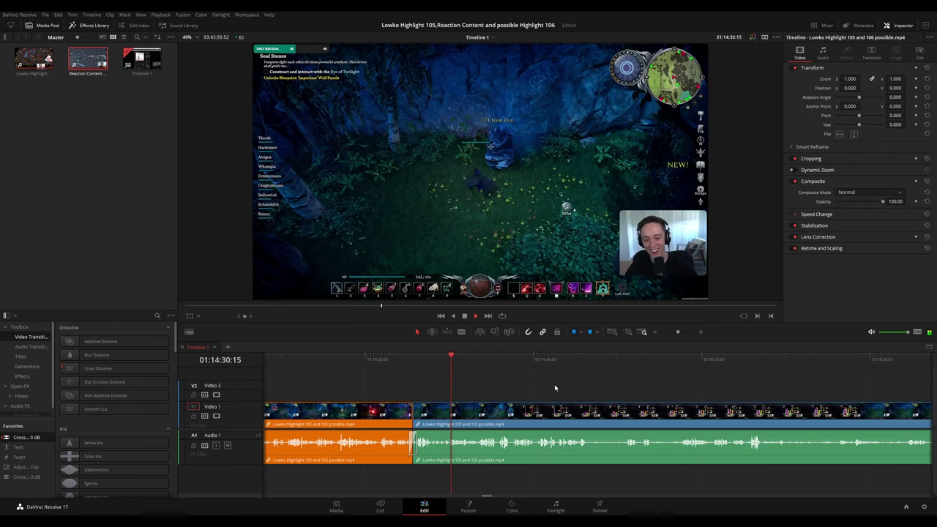
{"action": "scroll", "coordinate": [578, 393], "scroll_direction": "down", "scroll_amount": 6}
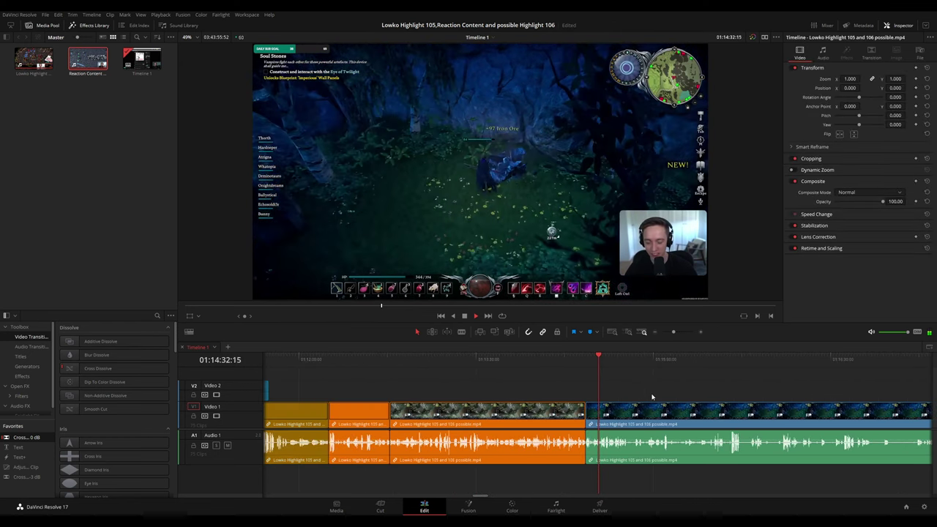
{"action": "left_click_drag", "start_coordinate": [693, 396], "coordinate": [466, 381]}
{"action": "scroll", "coordinate": [491, 393], "scroll_direction": "down", "scroll_amount": 6}
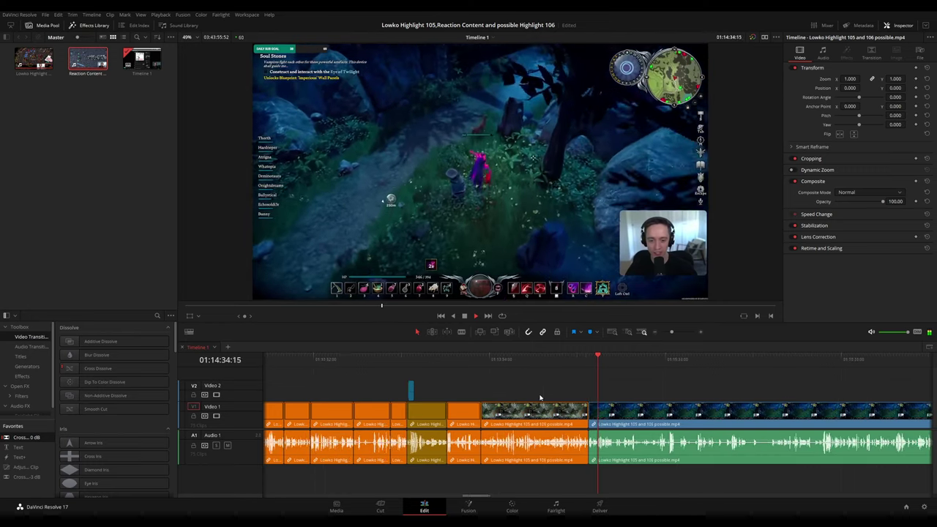
{"action": "left_click_drag", "start_coordinate": [692, 389], "coordinate": [525, 382]}
{"action": "scroll", "coordinate": [476, 401], "scroll_direction": "up", "scroll_amount": 5}
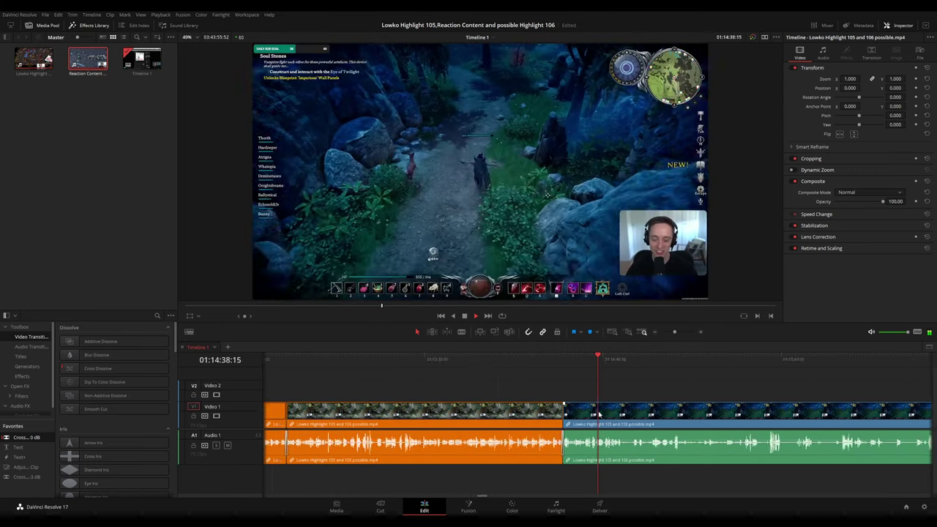
{"action": "scroll", "coordinate": [628, 408], "scroll_direction": "up", "scroll_amount": 1}
{"action": "left_click_drag", "start_coordinate": [657, 391], "coordinate": [556, 379]}
{"action": "scroll", "coordinate": [563, 419], "scroll_direction": "up", "scroll_amount": 1}
{"action": "scroll", "coordinate": [556, 402], "scroll_direction": "right", "scroll_amount": 4}
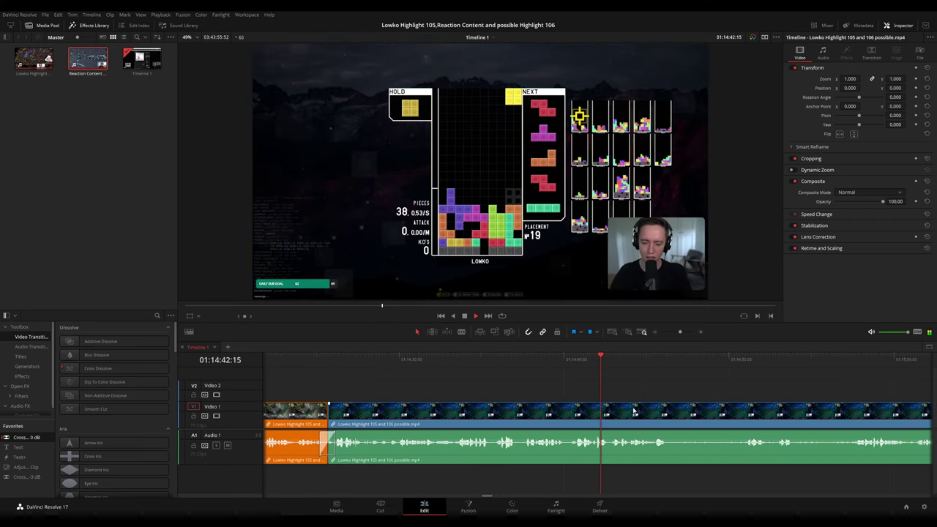
Trim a few frames at the switch to Tetris near 01:14:40, closing the gap, and color the clip before the cut orange.
{"action": "left_click", "coordinate": [495, 359]}
{"action": "key", "text": "b"}
{"action": "left_click", "coordinate": [490, 439]}
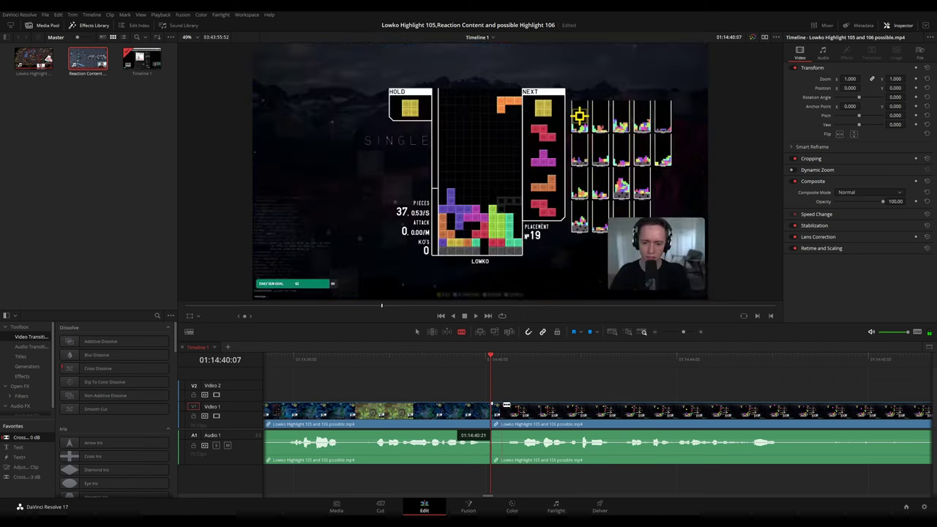
{"action": "key", "text": "Delete"}
{"action": "key", "text": "space"}
{"action": "left_click", "coordinate": [472, 415]}
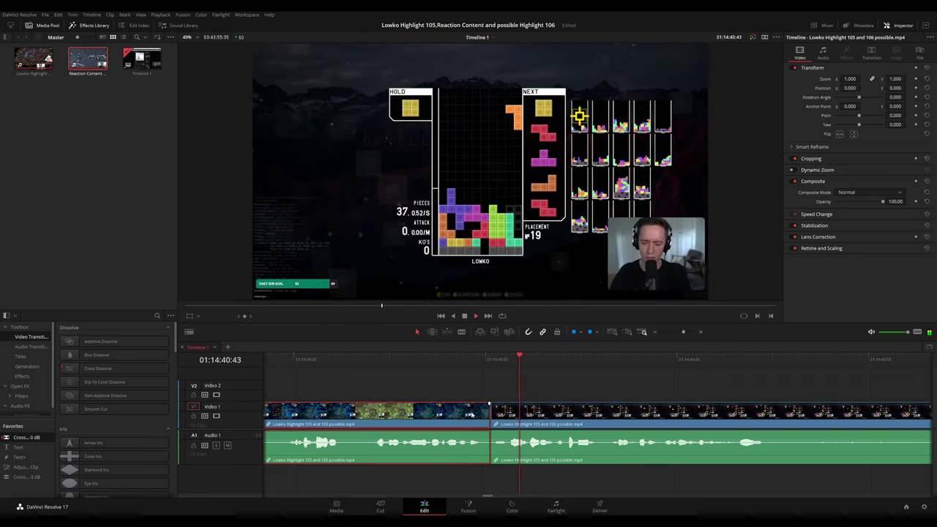
{"action": "left_click", "coordinate": [735, 381]}
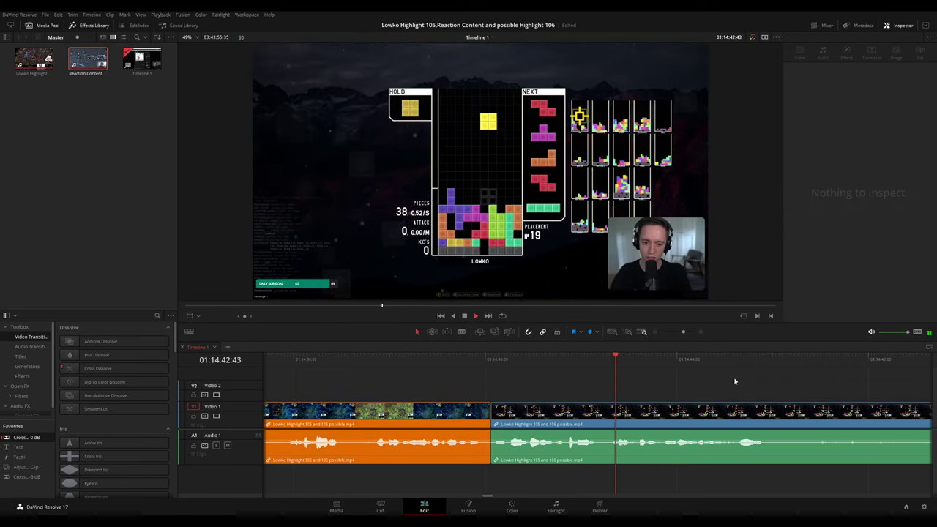
Review the Tetris footage from about 01:14:43 to 01:15:22 for speech and quiet stretches in the audio waveform.
{"action": "left_click_drag", "start_coordinate": [771, 385], "coordinate": [560, 364]}
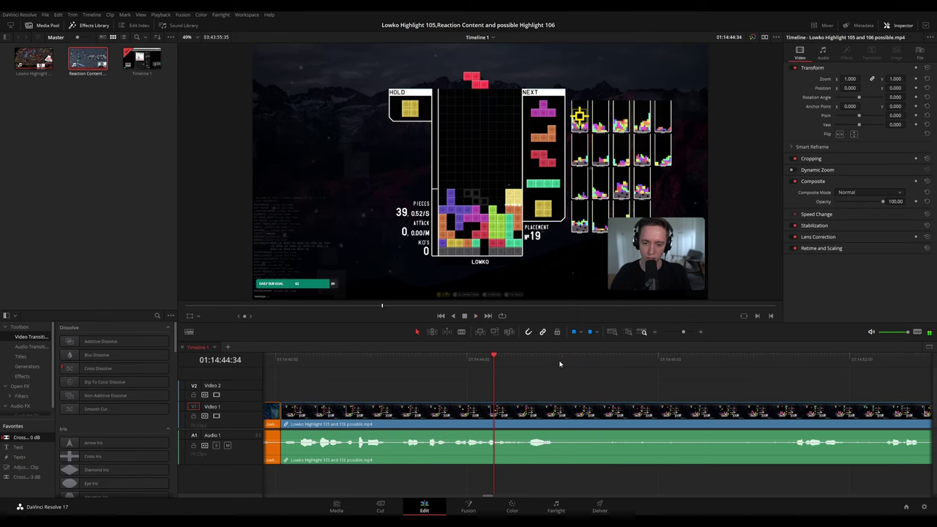
{"action": "left_click_drag", "start_coordinate": [681, 390], "coordinate": [572, 378]}
{"action": "scroll", "coordinate": [666, 410], "scroll_direction": "down", "scroll_amount": 5}
{"action": "left_click", "coordinate": [621, 362]}
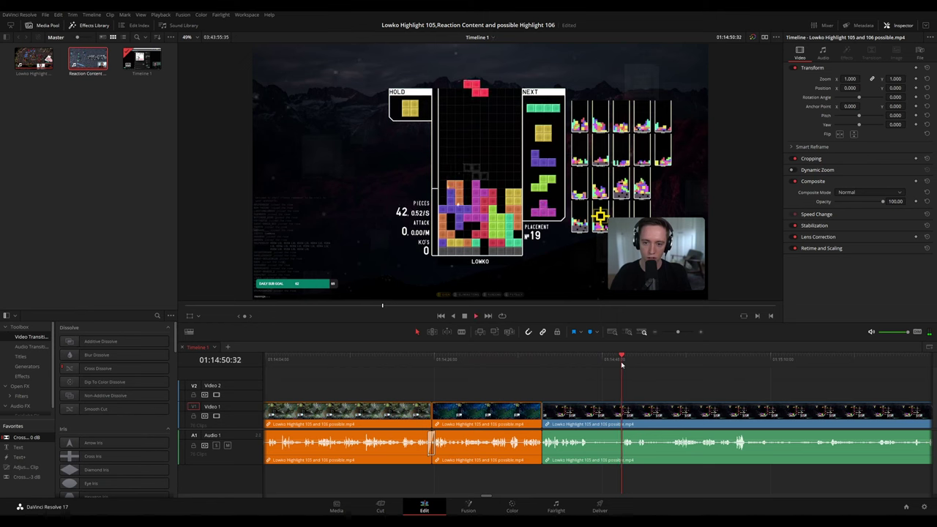
{"action": "left_click_drag", "start_coordinate": [717, 394], "coordinate": [572, 384]}
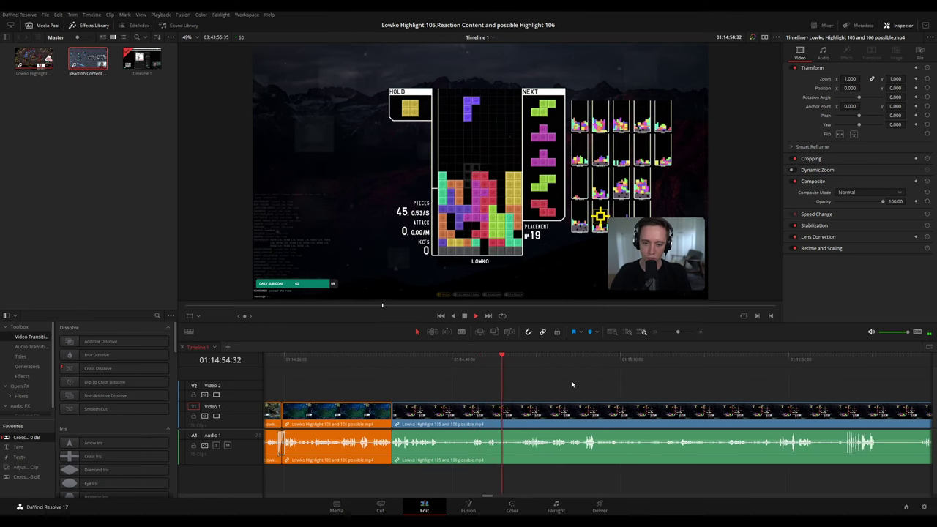
{"action": "left_click_drag", "start_coordinate": [594, 388], "coordinate": [579, 388]}
{"action": "key", "text": "space"}
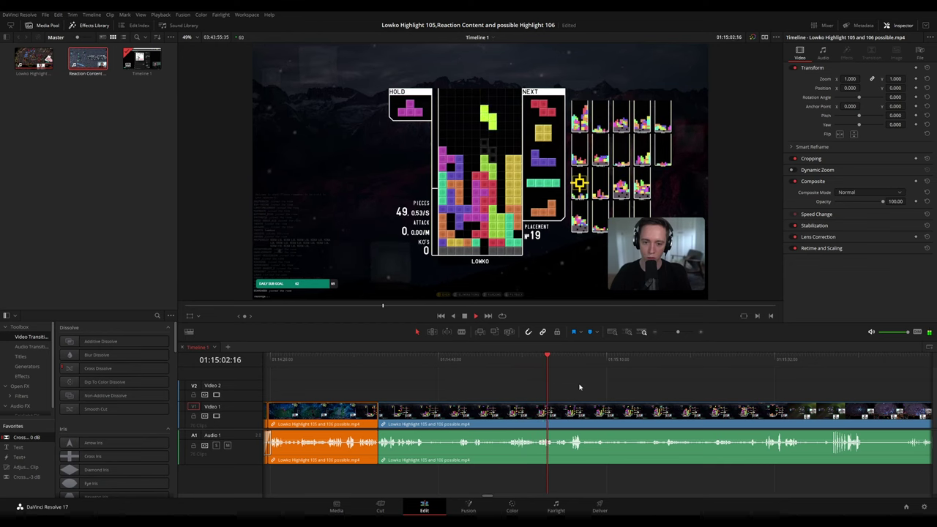
{"action": "scroll", "coordinate": [574, 381], "scroll_direction": "right", "scroll_amount": 4}
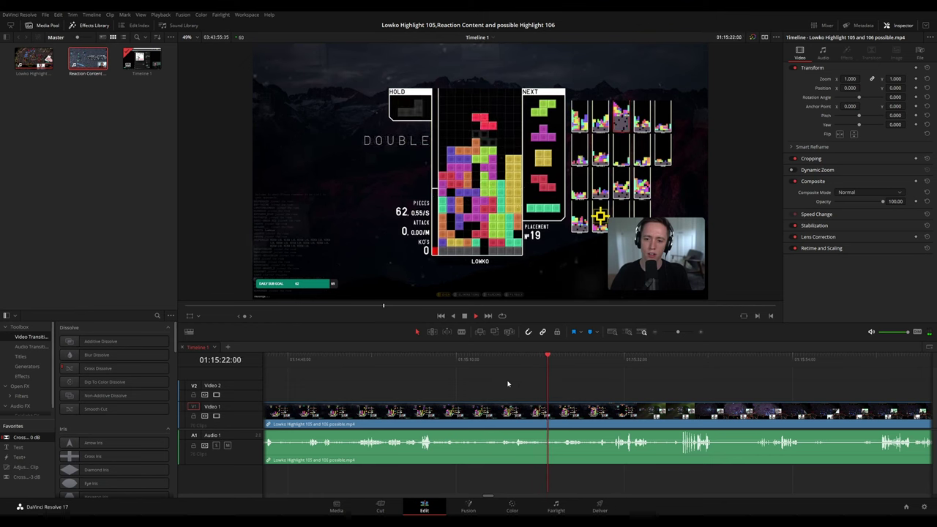
Examine the rest of the Tetris footage from about 01:15:22 to 01:15:35 for its end point.
{"action": "scroll", "coordinate": [635, 387], "scroll_direction": "up", "scroll_amount": 3}
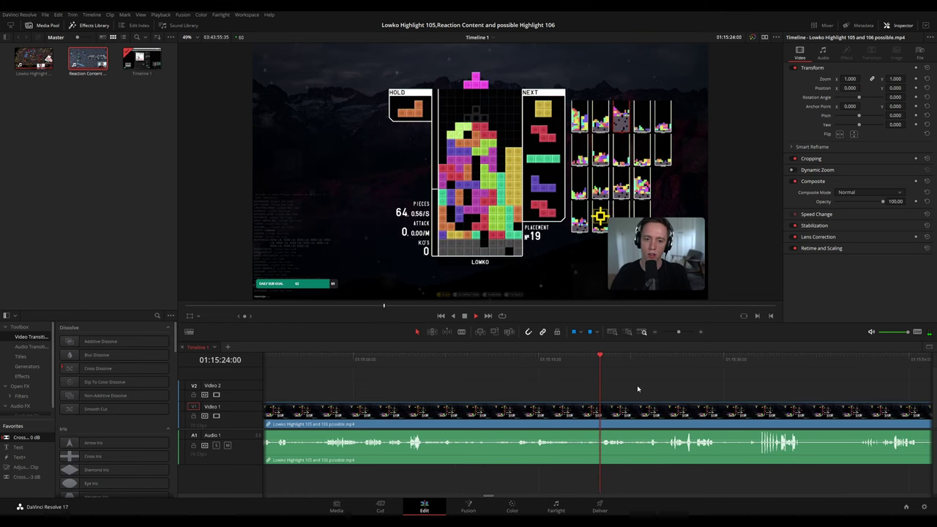
{"action": "scroll", "coordinate": [679, 390], "scroll_direction": "right", "scroll_amount": 3}
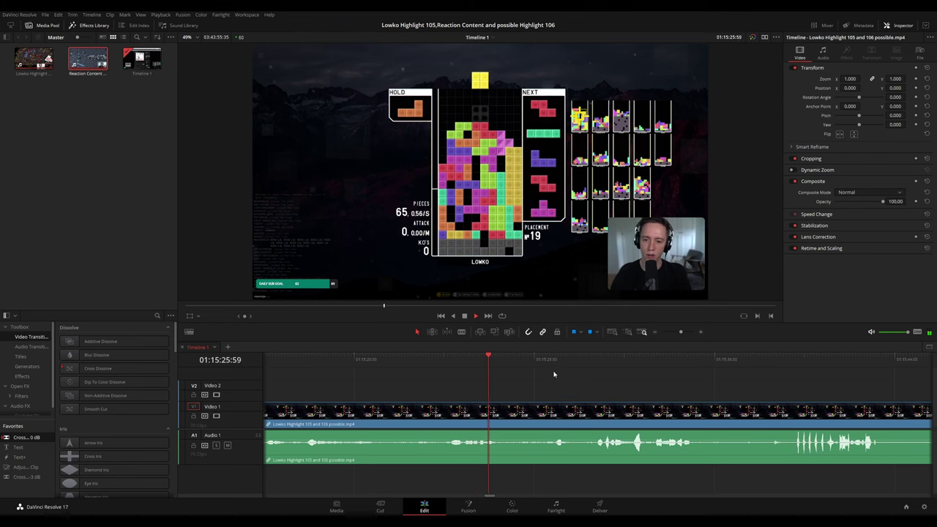
{"action": "left_click", "coordinate": [538, 361]}
{"action": "scroll", "coordinate": [611, 380], "scroll_direction": "down", "scroll_amount": 3}
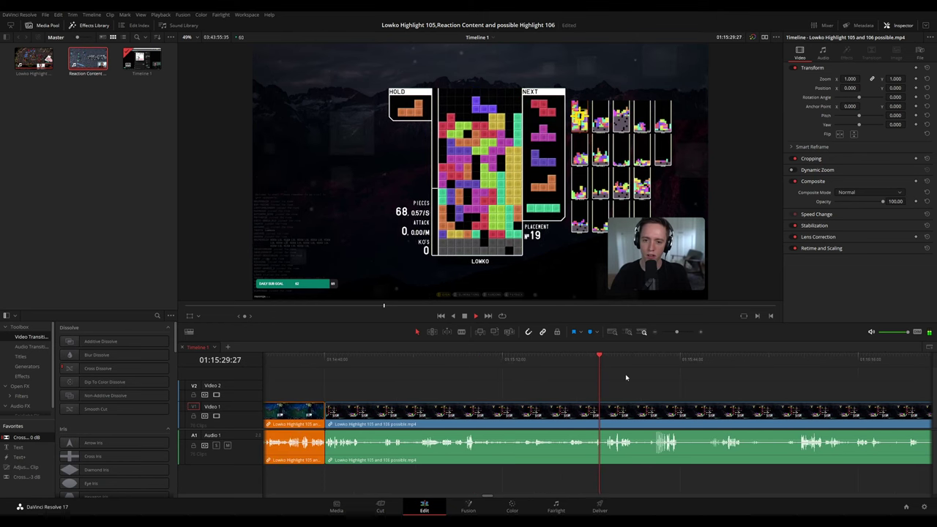
{"action": "left_click_drag", "start_coordinate": [665, 393], "coordinate": [571, 382]}
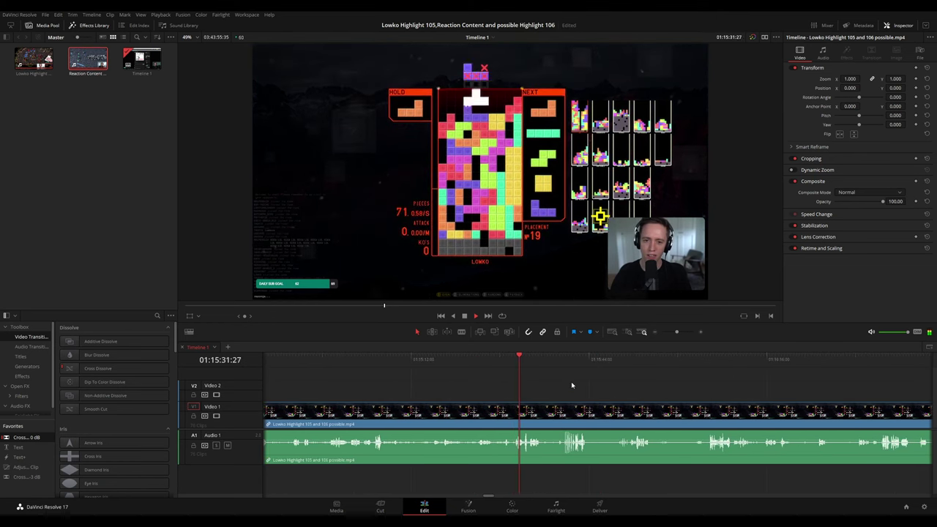
{"action": "scroll", "coordinate": [670, 391], "scroll_direction": "up", "scroll_amount": 3}
{"action": "left_click_drag", "start_coordinate": [571, 385], "coordinate": [452, 377]}
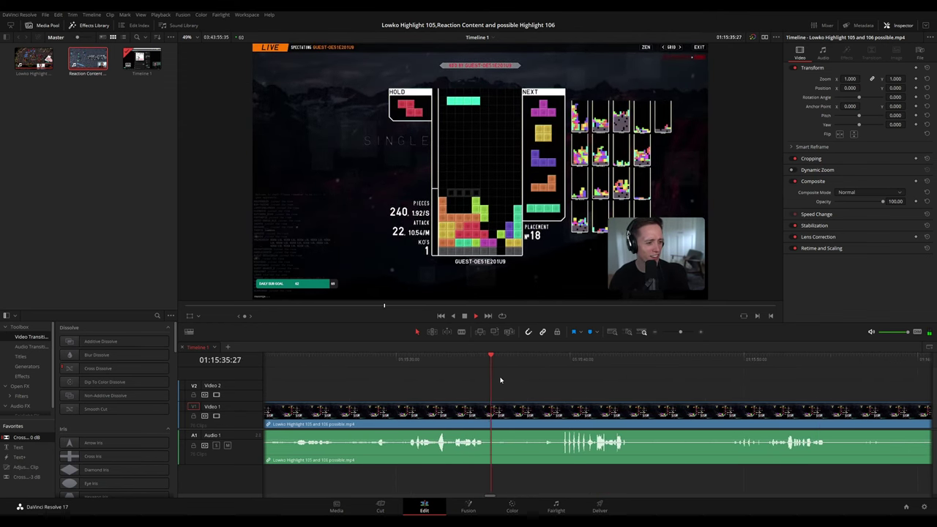
Cut out about 1.3 seconds of footage starting at 01:15:35:52, between the Tetris and StarCraft sections, closing the gap.
{"action": "key", "text": "space"}
{"action": "key", "text": "b"}
{"action": "left_click", "coordinate": [501, 413]}
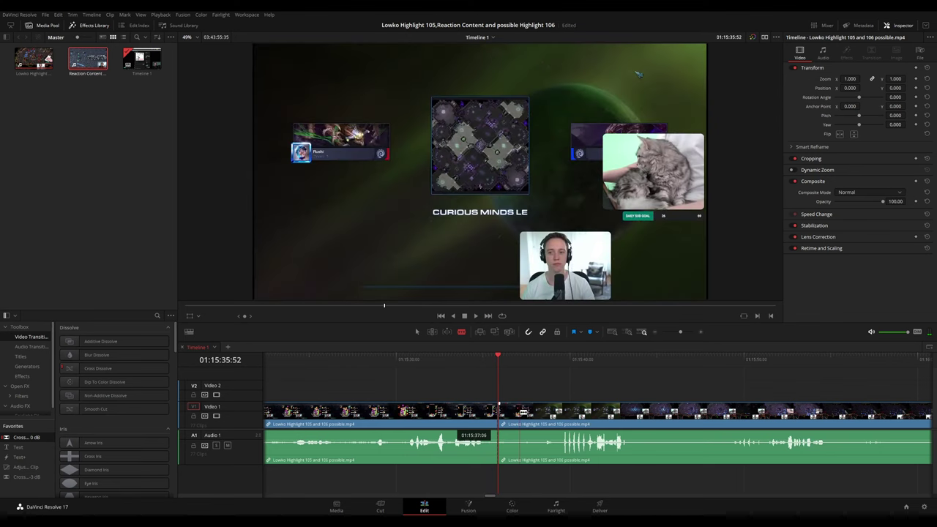
{"action": "key", "text": "ctrl+s"}
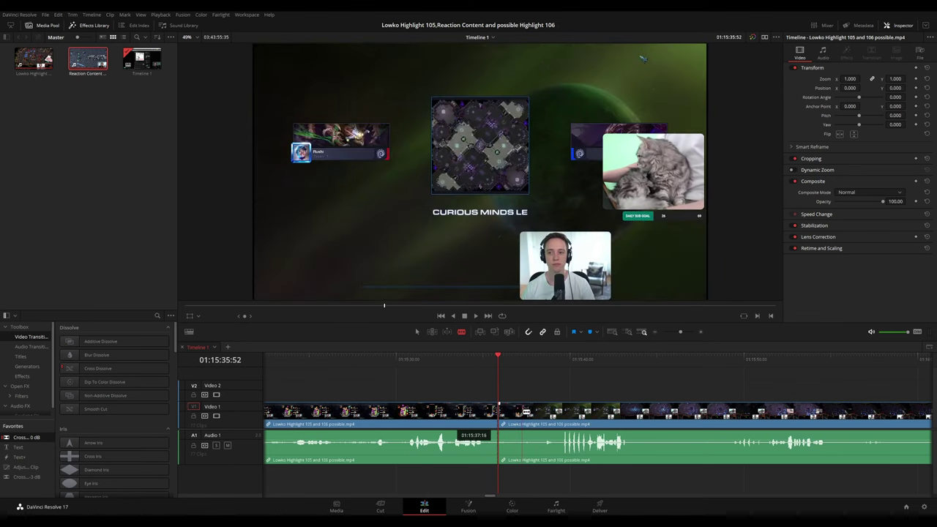
{"action": "left_click", "coordinate": [522, 412]}
{"action": "key", "text": "a"}
{"action": "left_click", "coordinate": [513, 414]}
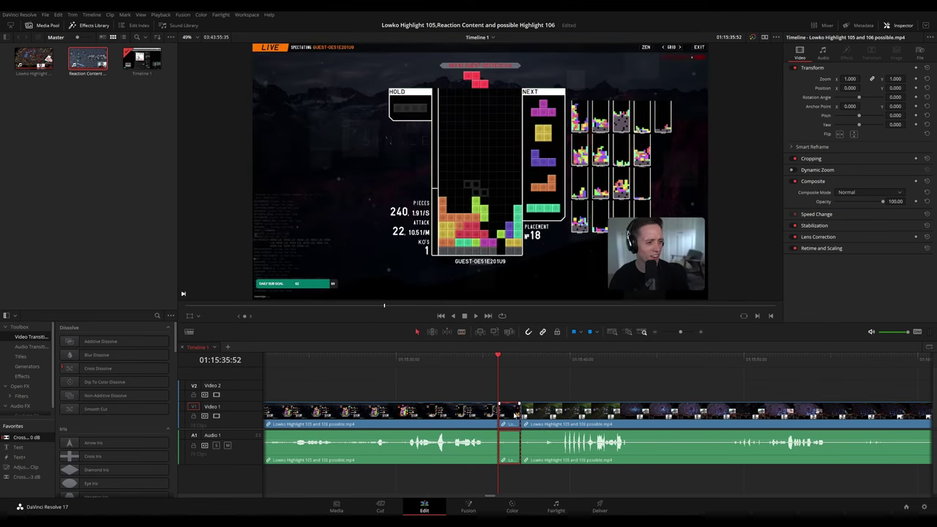
{"action": "key", "text": "Delete"}
{"action": "key", "text": "space"}
Color the Tetris clip before the 01:15:35:52 cut dark yellow and deselect it.
{"action": "left_click", "coordinate": [493, 410]}
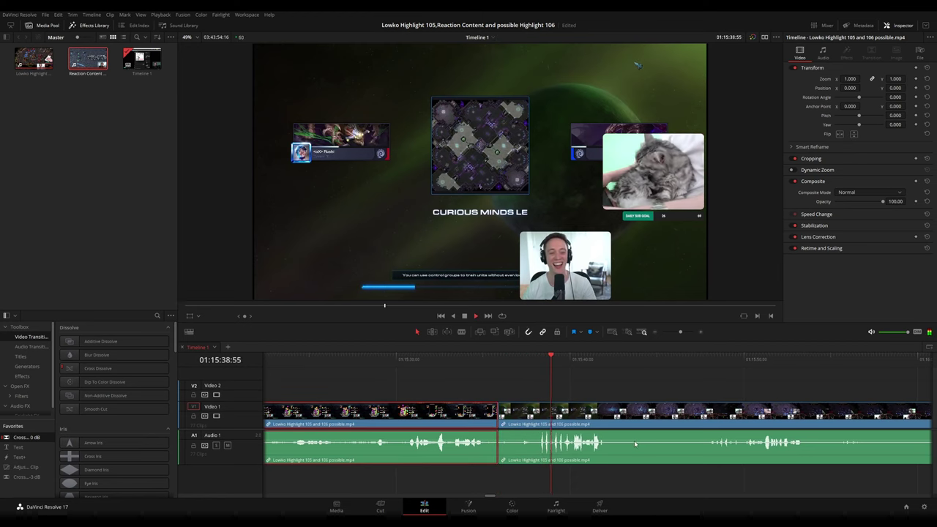
{"action": "key", "text": "1"}
{"action": "left_click", "coordinate": [664, 385]}
Review the StarCraft footage from about 01:15:40 to 01:16:13 for pauses in the audio waveform.
{"action": "scroll", "coordinate": [612, 373], "scroll_direction": "right", "scroll_amount": 3}
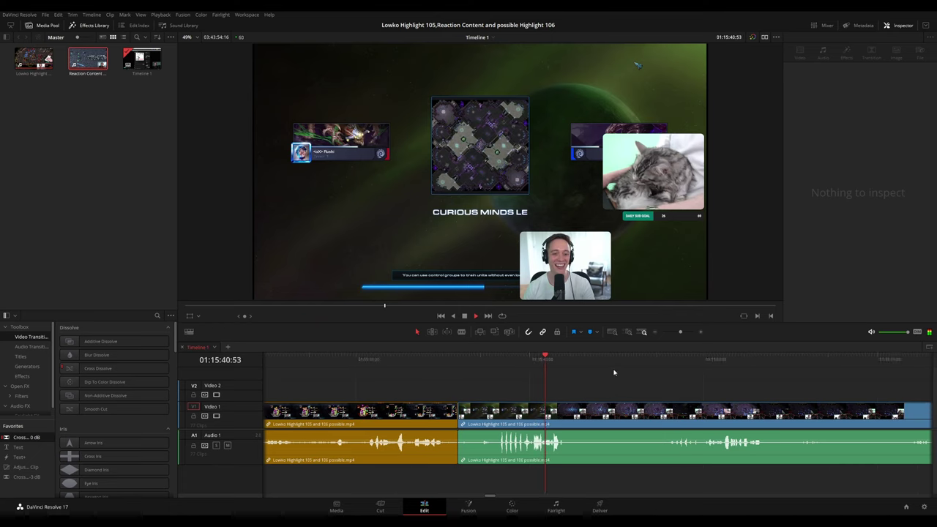
{"action": "left_click_drag", "start_coordinate": [538, 360], "coordinate": [613, 357]}
{"action": "scroll", "coordinate": [692, 383], "scroll_direction": "down", "scroll_amount": 4}
{"action": "scroll", "coordinate": [609, 382], "scroll_direction": "right", "scroll_amount": 5}
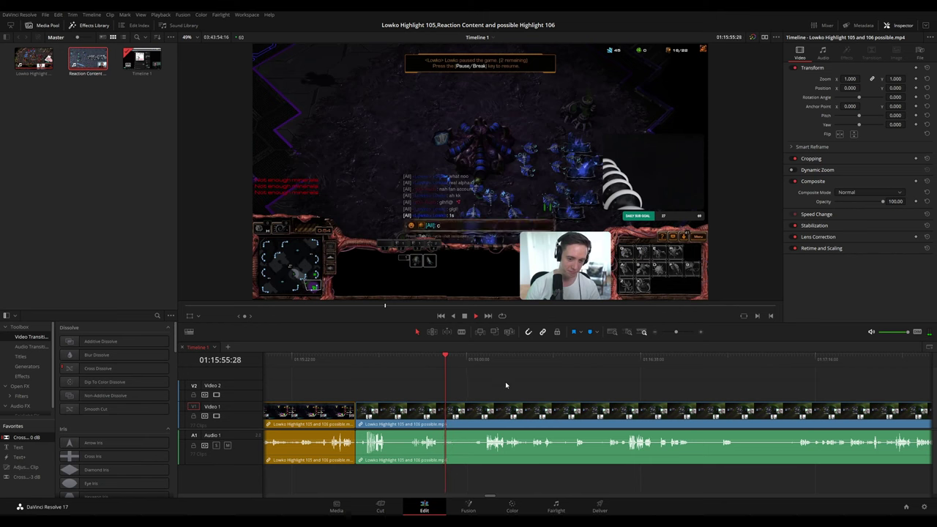
{"action": "scroll", "coordinate": [517, 395], "scroll_direction": "up", "scroll_amount": 3}
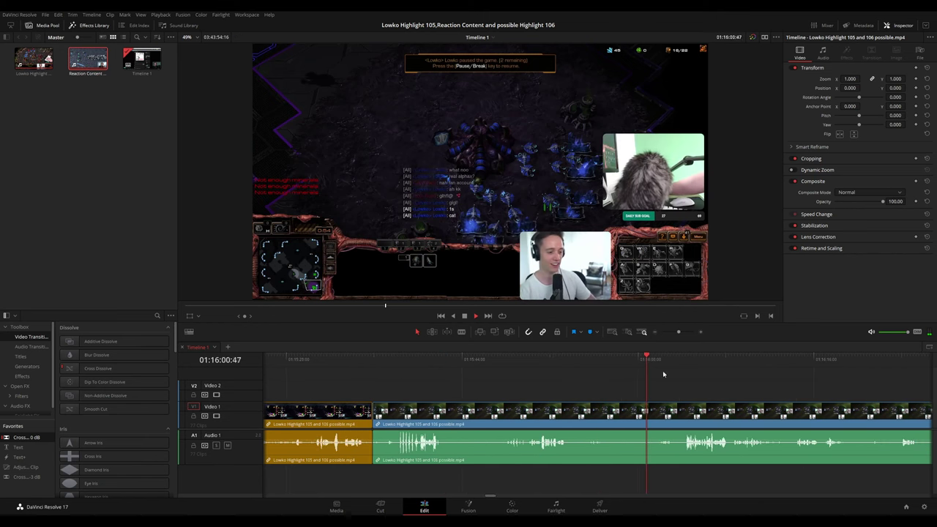
{"action": "left_click_drag", "start_coordinate": [711, 384], "coordinate": [626, 373]}
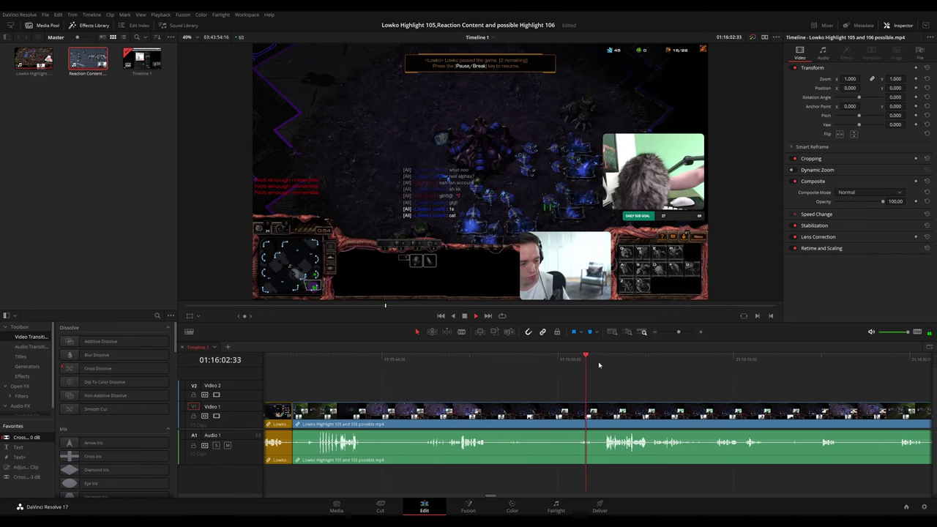
{"action": "left_click", "coordinate": [603, 360]}
{"action": "scroll", "coordinate": [629, 381], "scroll_direction": "right", "scroll_amount": 2}
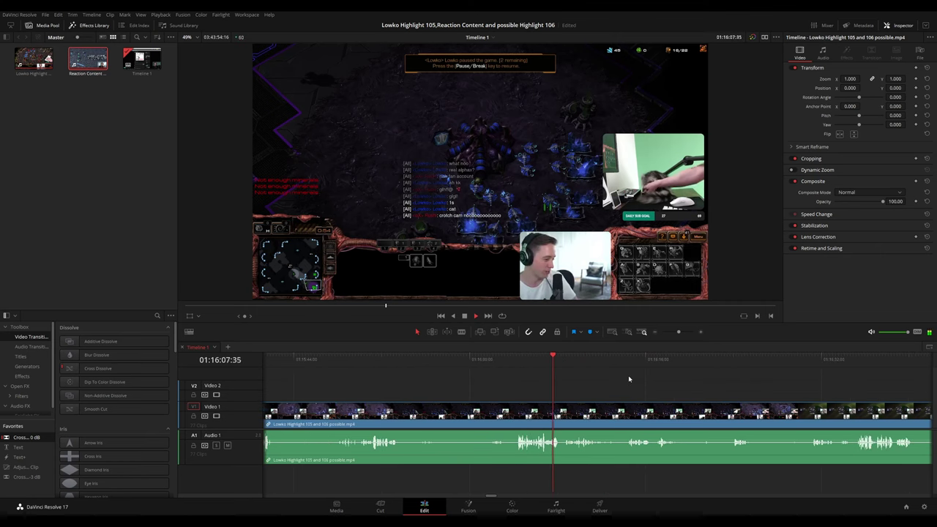
{"action": "scroll", "coordinate": [579, 374], "scroll_direction": "right", "scroll_amount": 3}
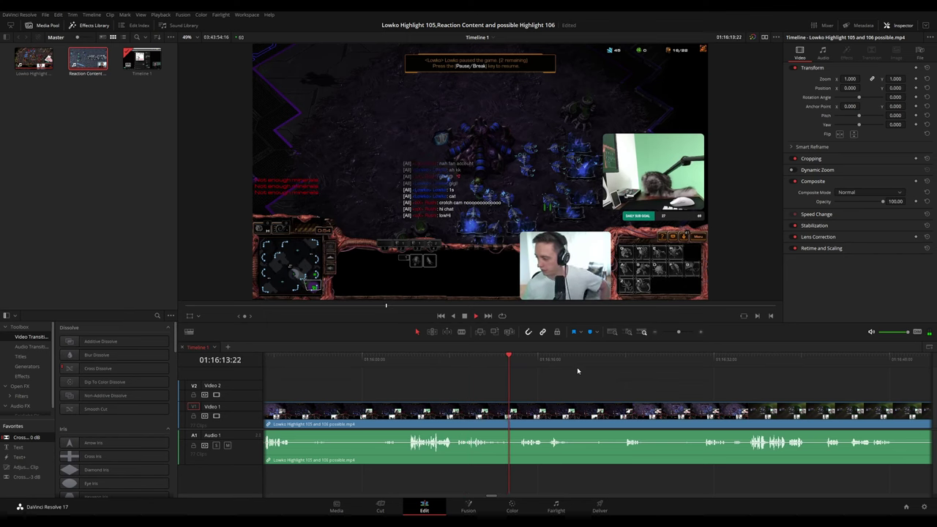
Cut out about 1.7 seconds of StarCraft footage near 01:16:12, closing the gap, and add a 0 dB audio crossfade at the cut.
{"action": "scroll", "coordinate": [591, 378], "scroll_direction": "up", "scroll_amount": 1}
{"action": "left_click", "coordinate": [576, 418]}
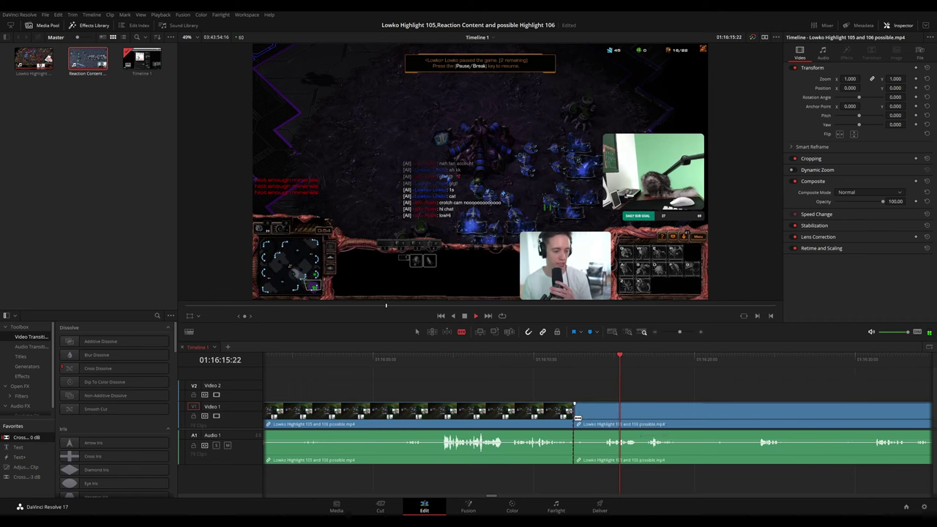
{"action": "left_click", "coordinate": [600, 417]}
{"action": "key", "text": "a"}
{"action": "left_click", "coordinate": [591, 419]}
{"action": "key", "text": "Delete"}
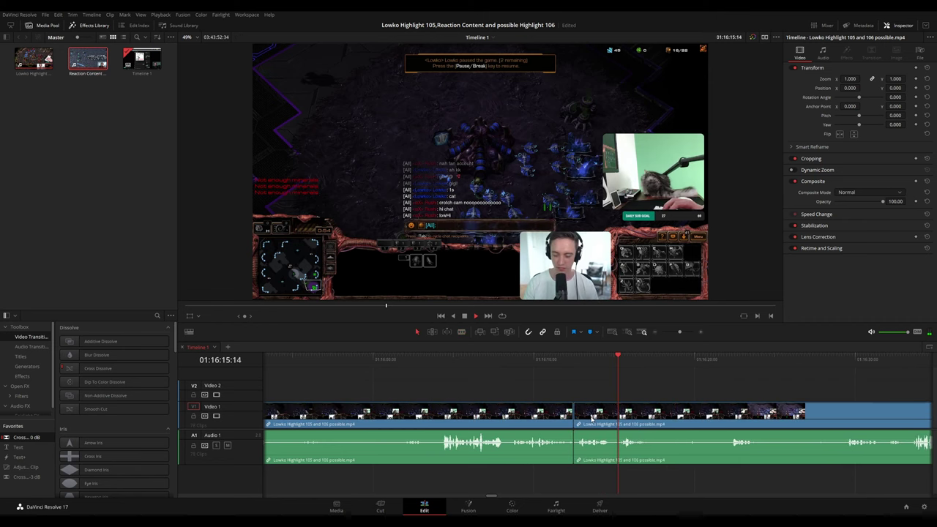
{"action": "left_click_drag", "start_coordinate": [30, 441], "coordinate": [584, 457]}
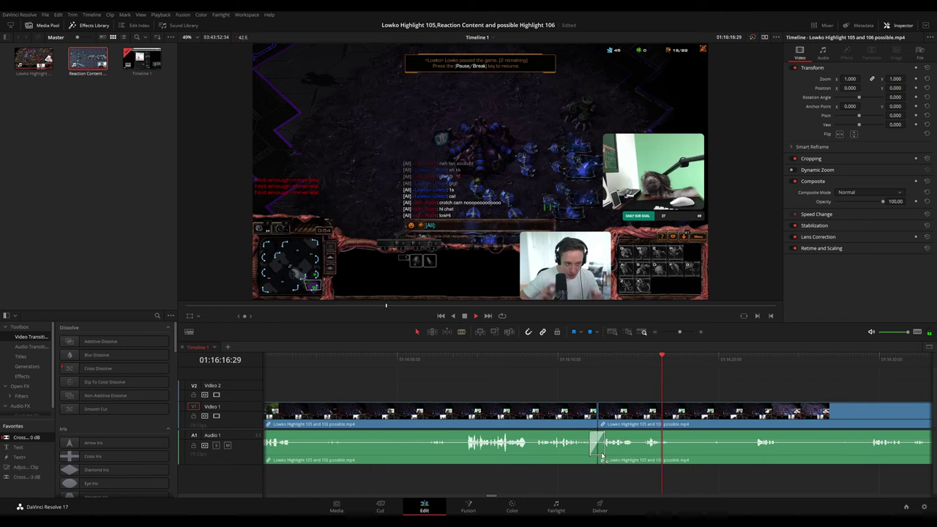
Color the StarCraft clip before the cut near 01:16:12 blue and deselect it.
{"action": "left_click", "coordinate": [593, 414]}
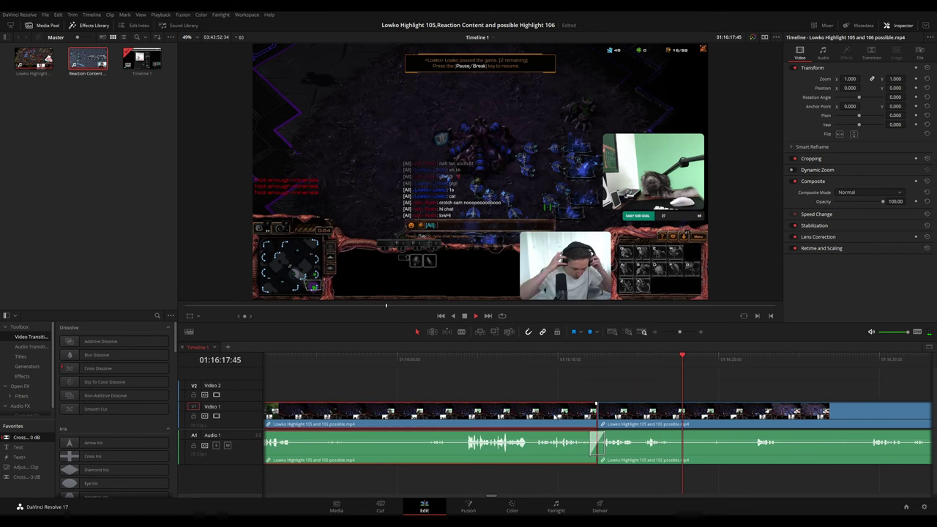
{"action": "left_click", "coordinate": [708, 396]}
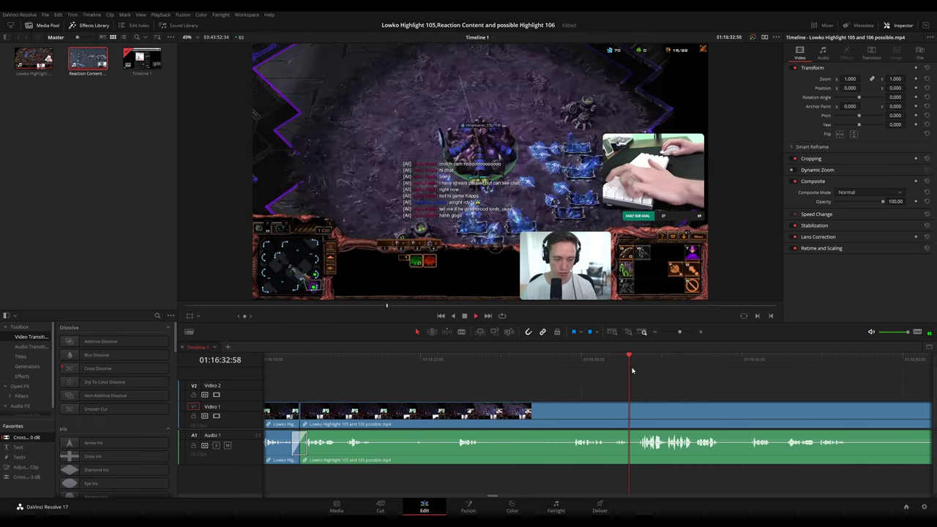
Review the StarCraft footage from about 01:16:32 to 01:17:08, skipping through the quiet stretches in the audio waveform.
{"action": "scroll", "coordinate": [692, 393], "scroll_direction": "down", "scroll_amount": 8}
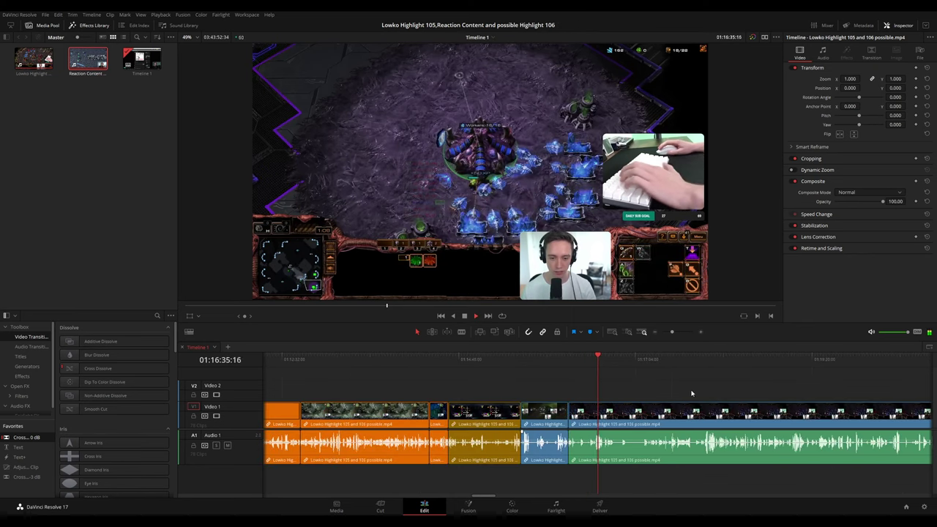
{"action": "scroll", "coordinate": [692, 395], "scroll_direction": "up", "scroll_amount": 5}
{"action": "scroll", "coordinate": [688, 421], "scroll_direction": "up", "scroll_amount": 5}
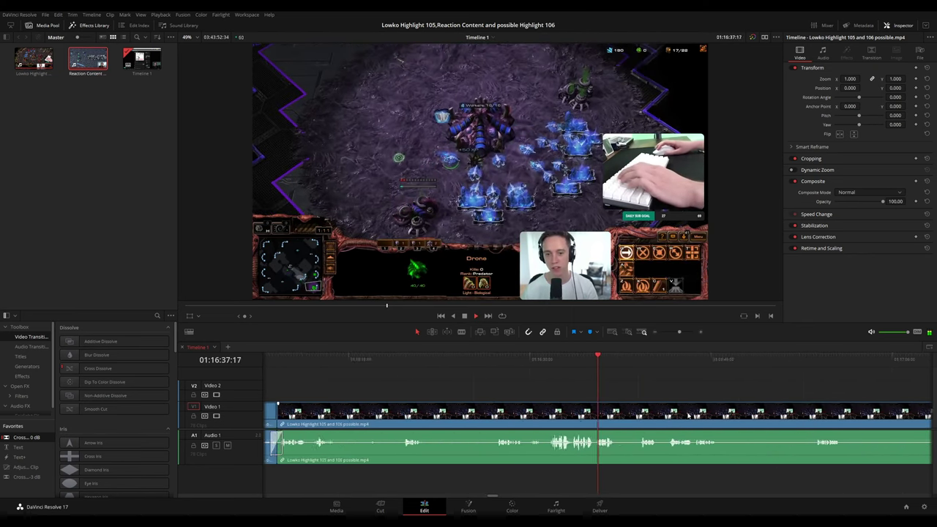
{"action": "left_click", "coordinate": [666, 359]}
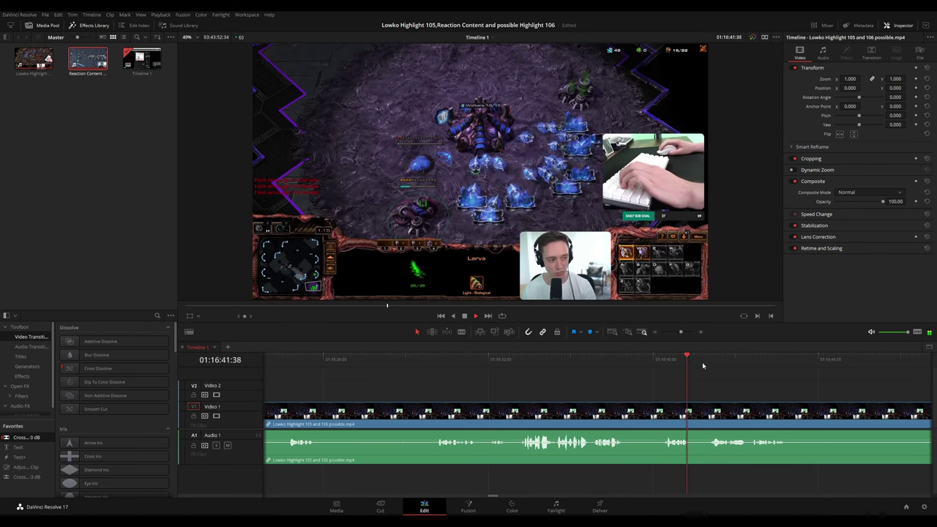
{"action": "left_click", "coordinate": [703, 363]}
{"action": "left_click_drag", "start_coordinate": [812, 390], "coordinate": [645, 370]}
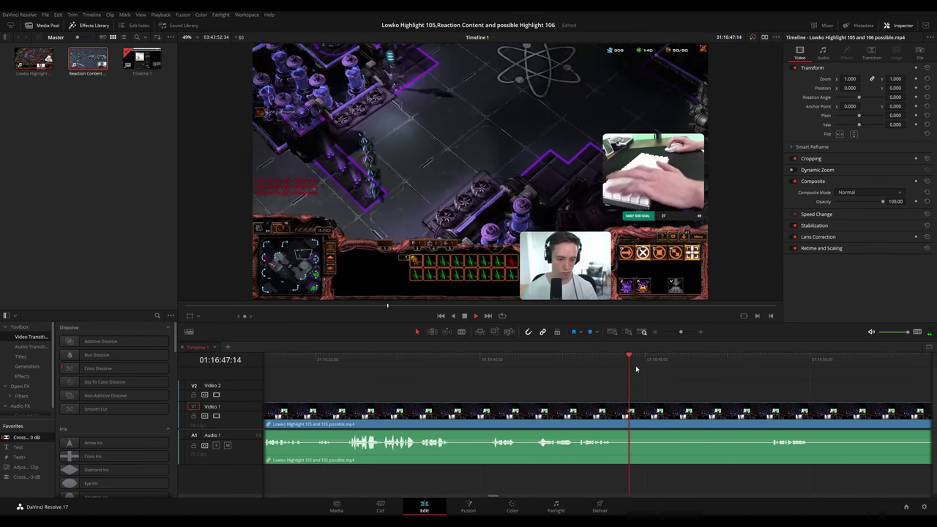
{"action": "left_click", "coordinate": [700, 367]}
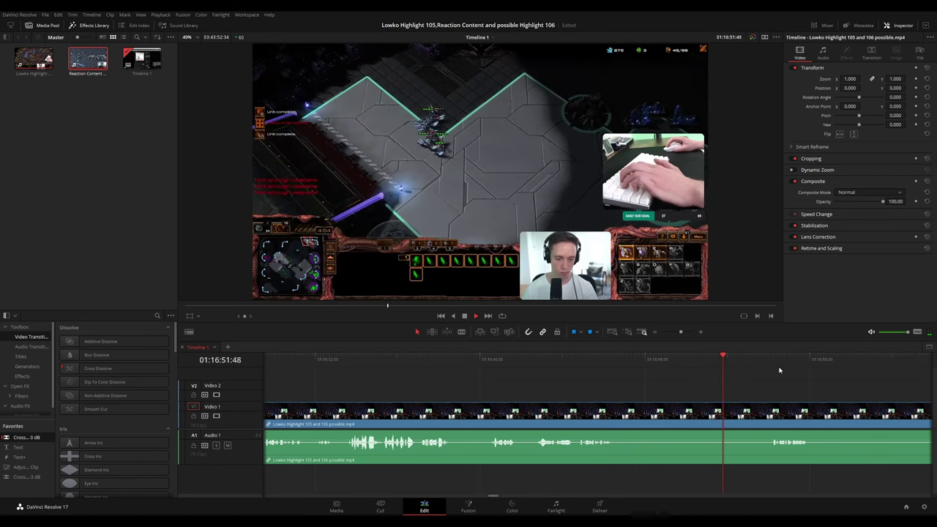
{"action": "left_click_drag", "start_coordinate": [805, 389], "coordinate": [655, 385]}
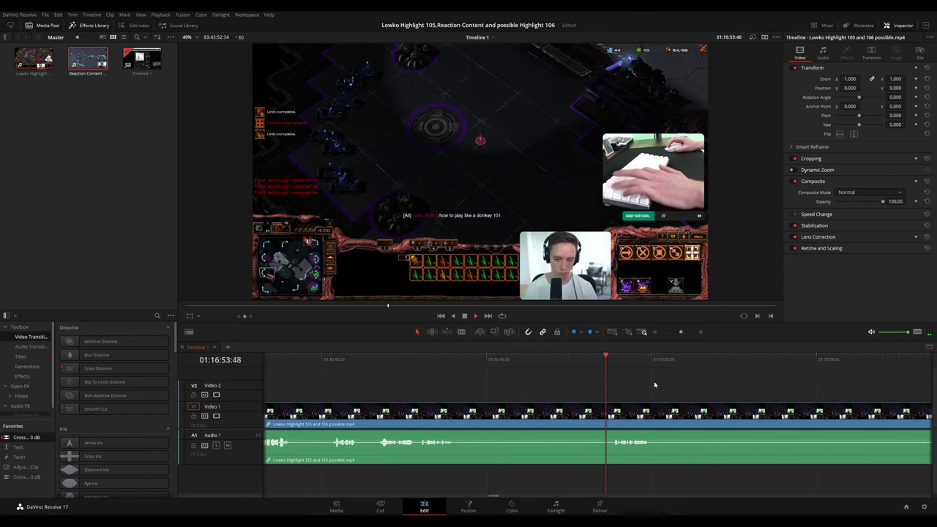
{"action": "scroll", "coordinate": [674, 400], "scroll_direction": "down", "scroll_amount": 5}
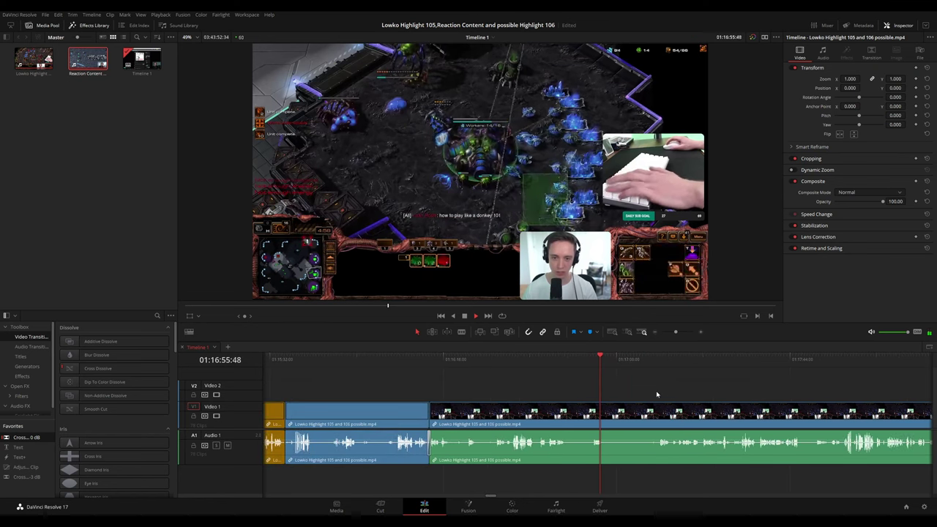
{"action": "left_click_drag", "start_coordinate": [656, 393], "coordinate": [588, 388]}
{"action": "left_click_drag", "start_coordinate": [534, 359], "coordinate": [579, 360]}
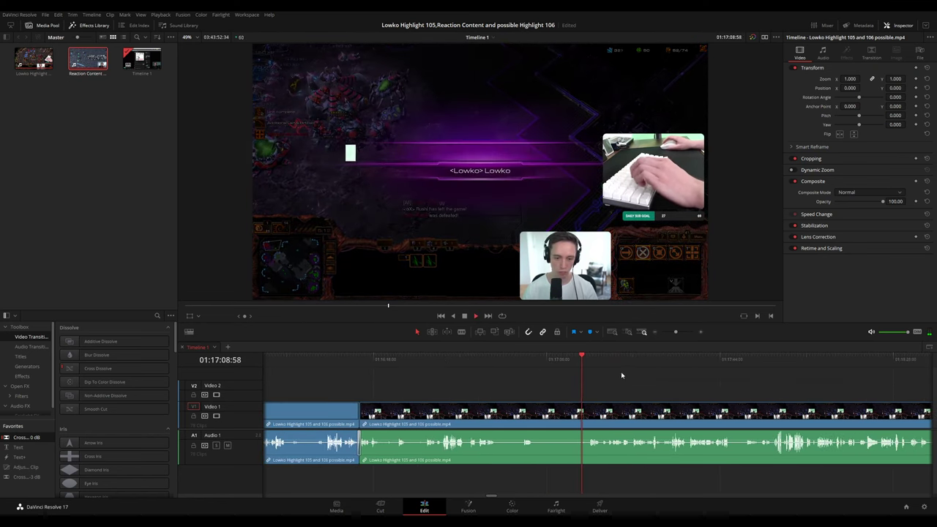
Review the footage from the StarCraft loading screen at about 01:17:10 through the full-screen webcam section to 01:17:31.
{"action": "scroll", "coordinate": [647, 390], "scroll_direction": "up", "scroll_amount": 4}
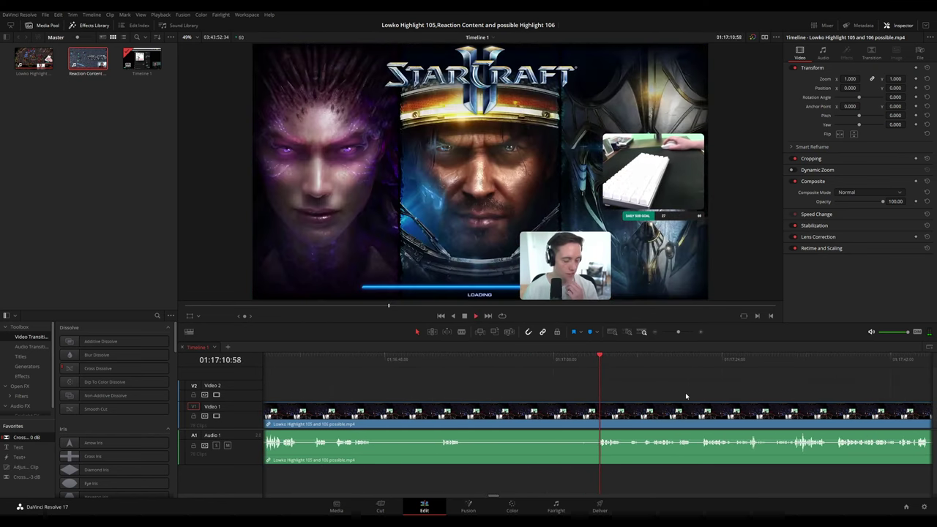
{"action": "scroll", "coordinate": [681, 397], "scroll_direction": "up", "scroll_amount": 2}
{"action": "left_click_drag", "start_coordinate": [661, 402], "coordinate": [592, 396]}
{"action": "key", "text": "space"}
{"action": "scroll", "coordinate": [629, 395], "scroll_direction": "right", "scroll_amount": 3}
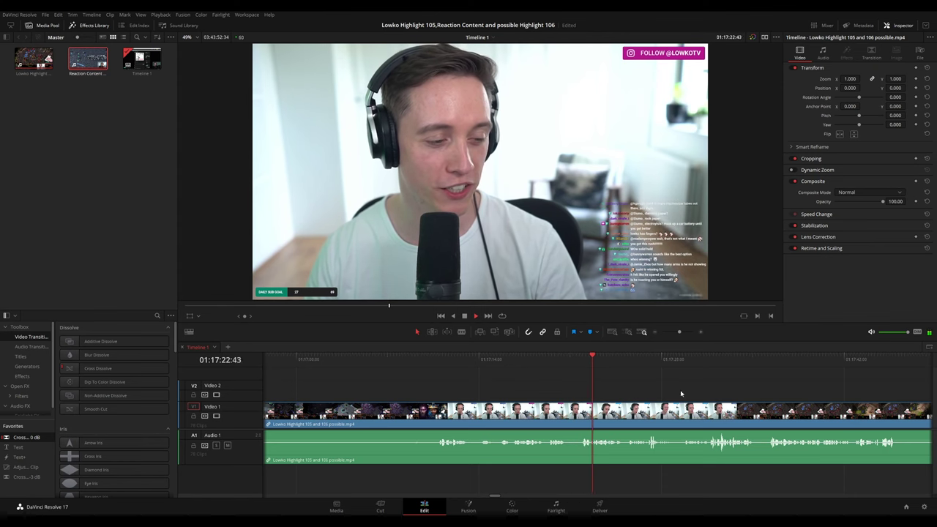
{"action": "scroll", "coordinate": [602, 387], "scroll_direction": "right", "scroll_amount": 3}
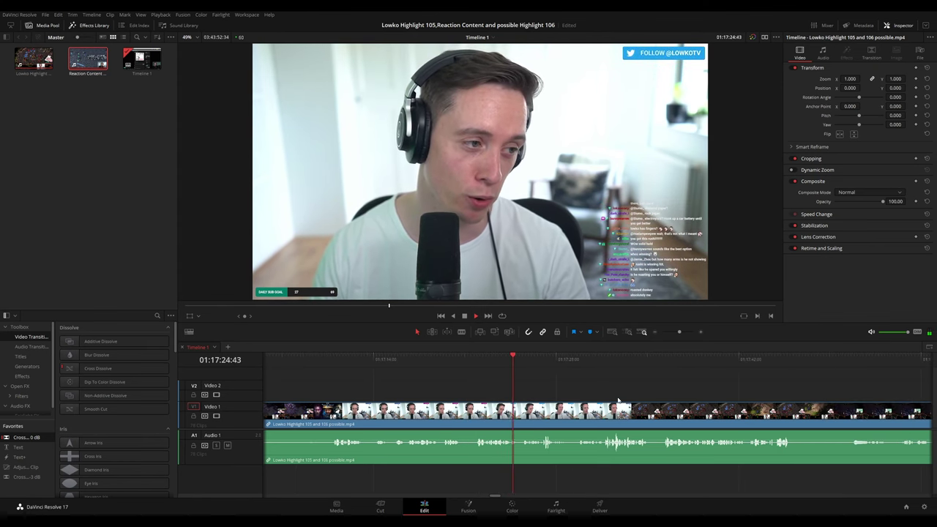
{"action": "scroll", "coordinate": [622, 402], "scroll_direction": "up", "scroll_amount": 3}
{"action": "left_click_drag", "start_coordinate": [718, 396], "coordinate": [533, 377]}
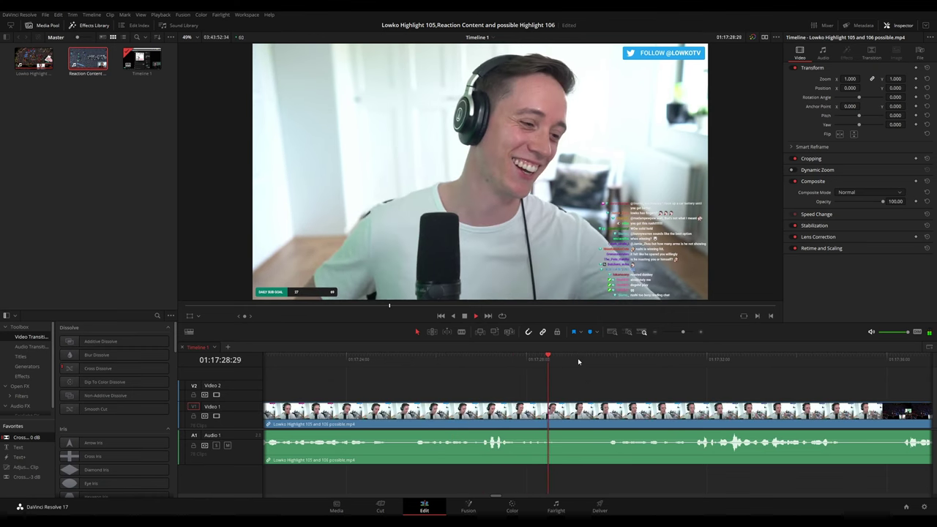
{"action": "scroll", "coordinate": [525, 364], "scroll_direction": "down", "scroll_amount": 2}
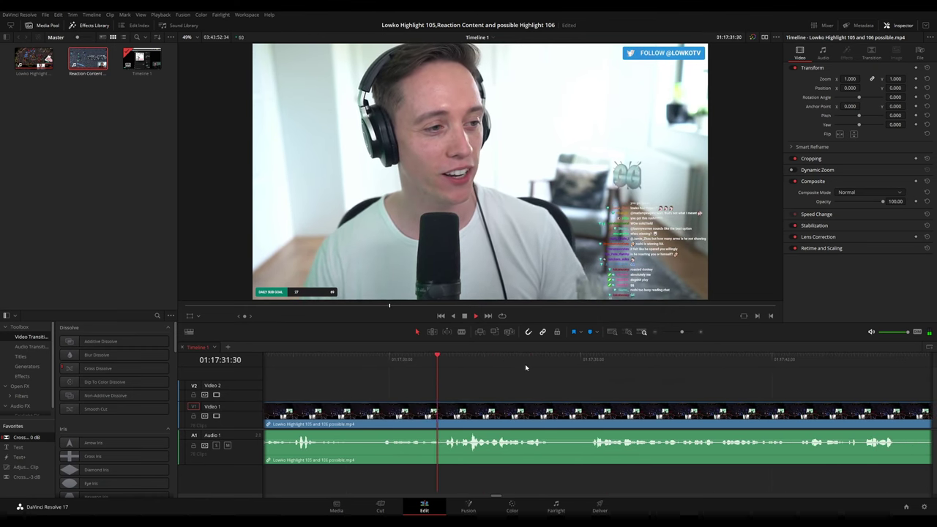
Cut out the webcam footage from about 01:17:29 to 01:17:36:03, closing the gap.
{"action": "left_click", "coordinate": [378, 359]}
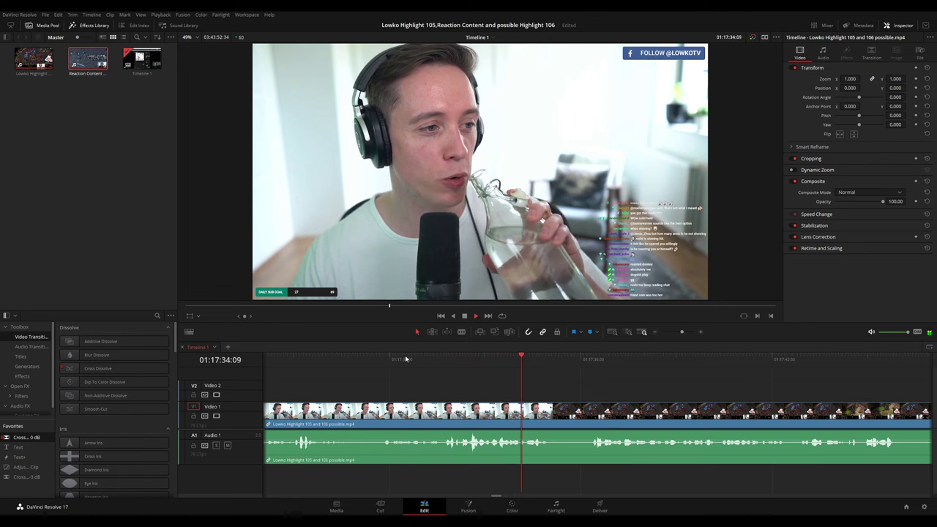
{"action": "left_click", "coordinate": [343, 360]}
{"action": "left_click", "coordinate": [304, 360]}
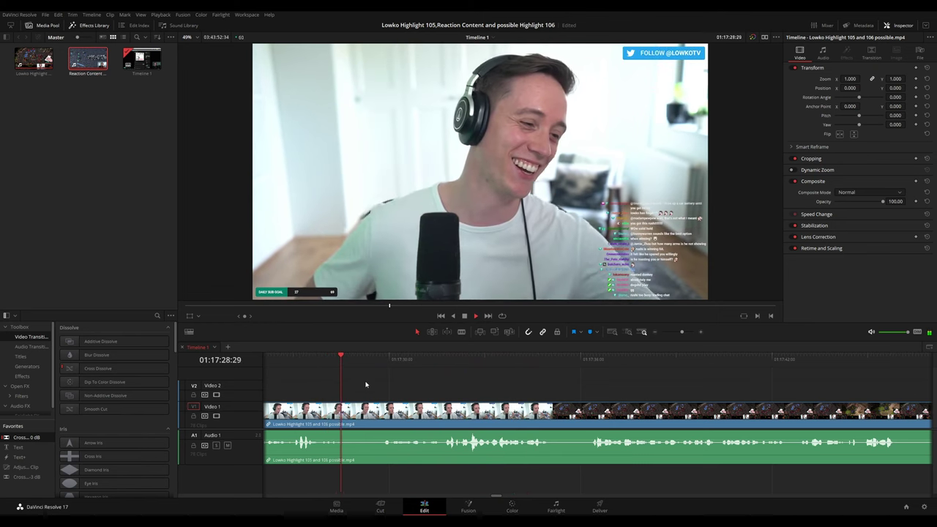
{"action": "key", "text": "b"}
{"action": "left_click", "coordinate": [360, 412]}
{"action": "left_click", "coordinate": [579, 365]}
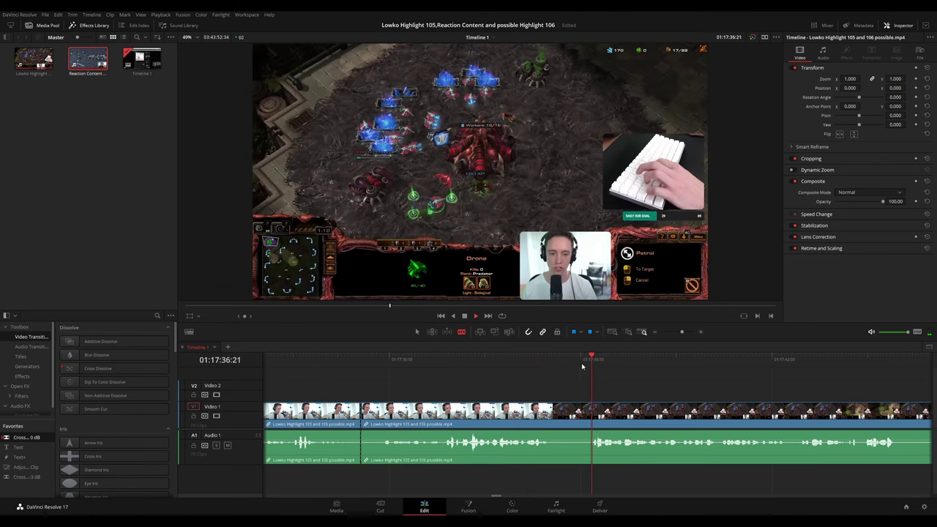
{"action": "left_click", "coordinate": [582, 364]}
{"action": "left_click", "coordinate": [580, 411]}
{"action": "key", "text": "a"}
{"action": "left_click", "coordinate": [556, 414]}
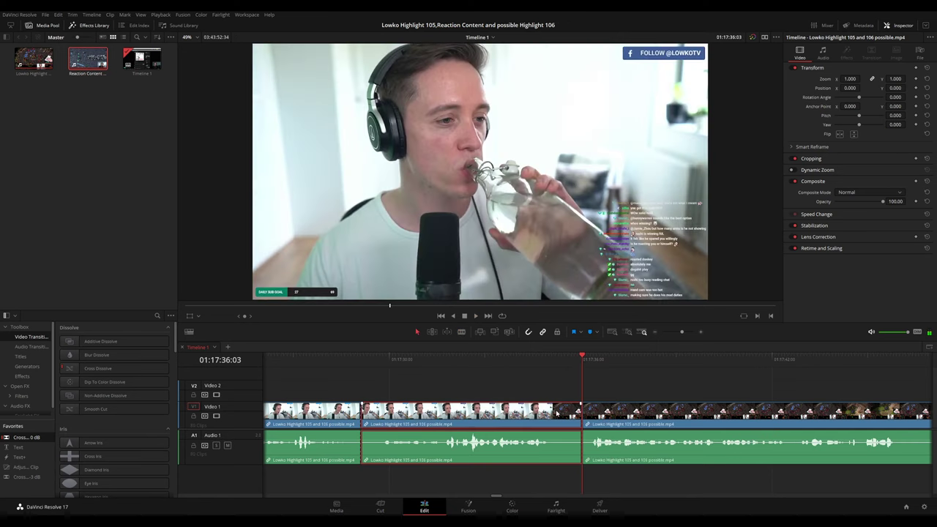
{"action": "key", "text": "Delete"}
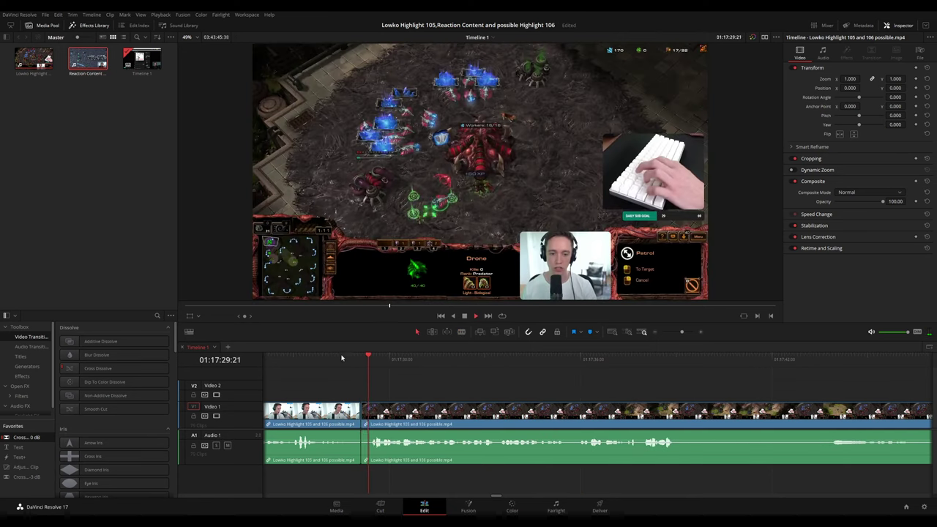
Color the clip before the cut near 01:17:29 blue and deselect it.
{"action": "left_click", "coordinate": [342, 358]}
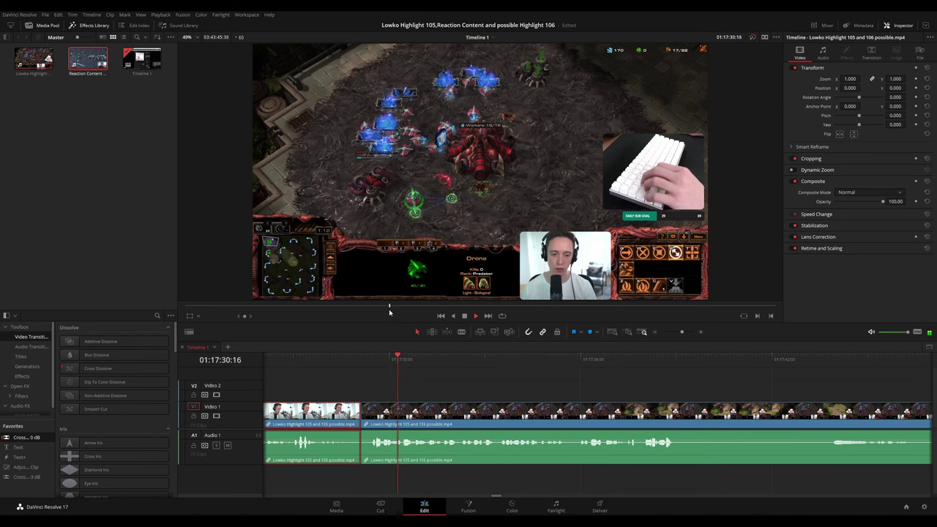
{"action": "left_click", "coordinate": [532, 384]}
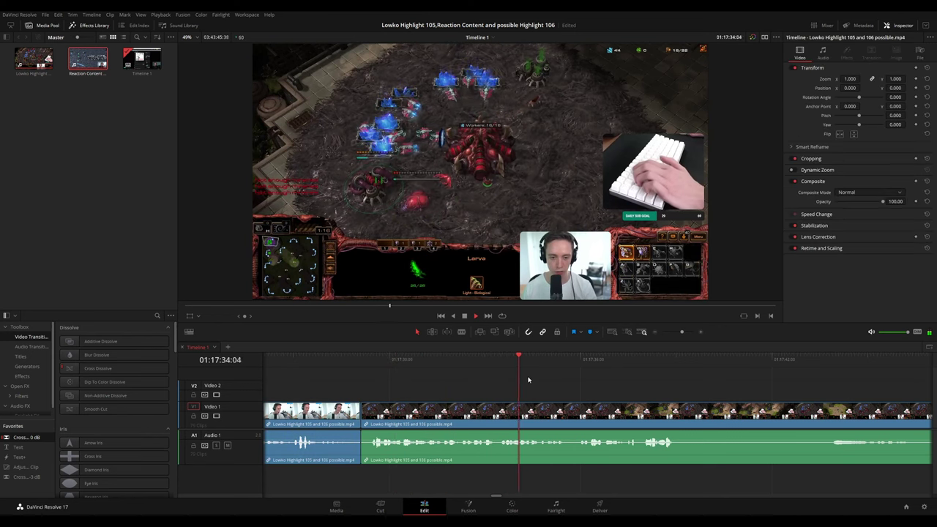
Review the StarCraft footage from about 01:17:34 to 01:17:55 for pauses in the audio waveform.
{"action": "scroll", "coordinate": [585, 388], "scroll_direction": "right", "scroll_amount": 5}
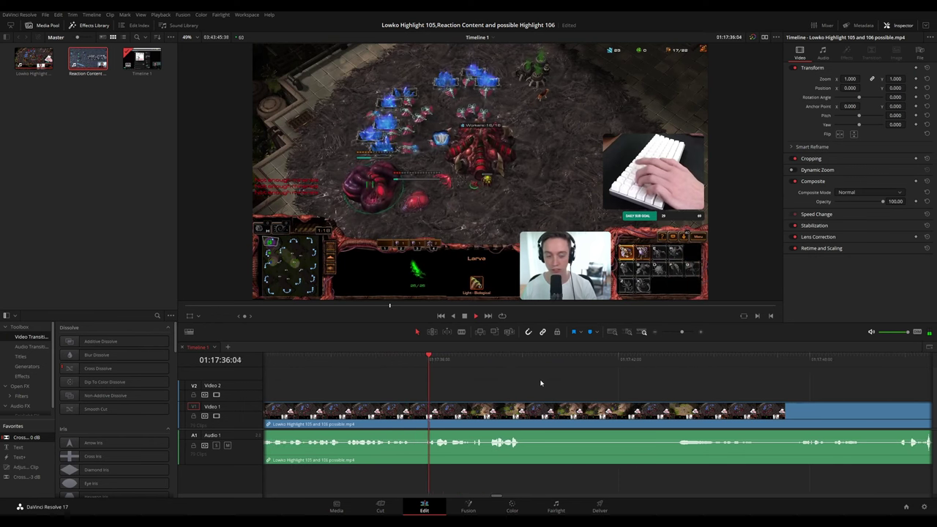
{"action": "scroll", "coordinate": [538, 382], "scroll_direction": "right", "scroll_amount": 2}
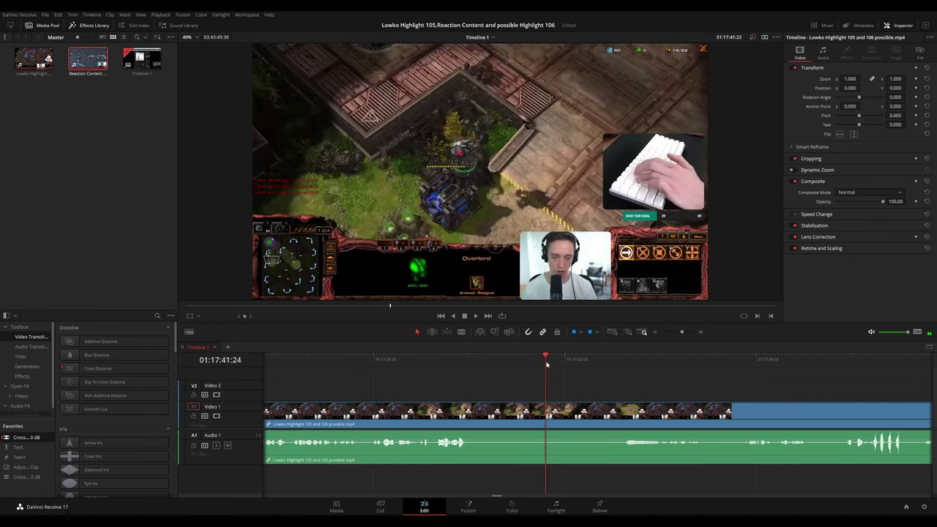
{"action": "scroll", "coordinate": [541, 380], "scroll_direction": "right", "scroll_amount": 3}
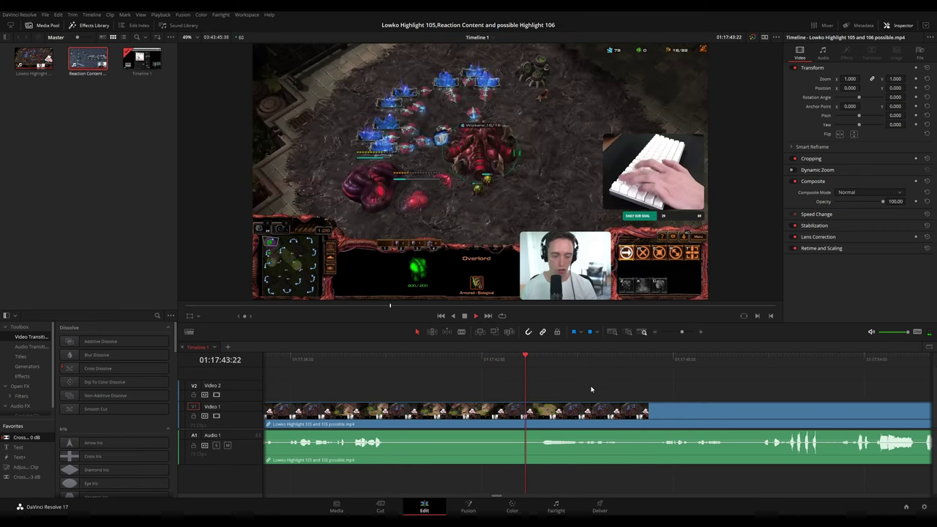
{"action": "scroll", "coordinate": [559, 383], "scroll_direction": "right", "scroll_amount": 3}
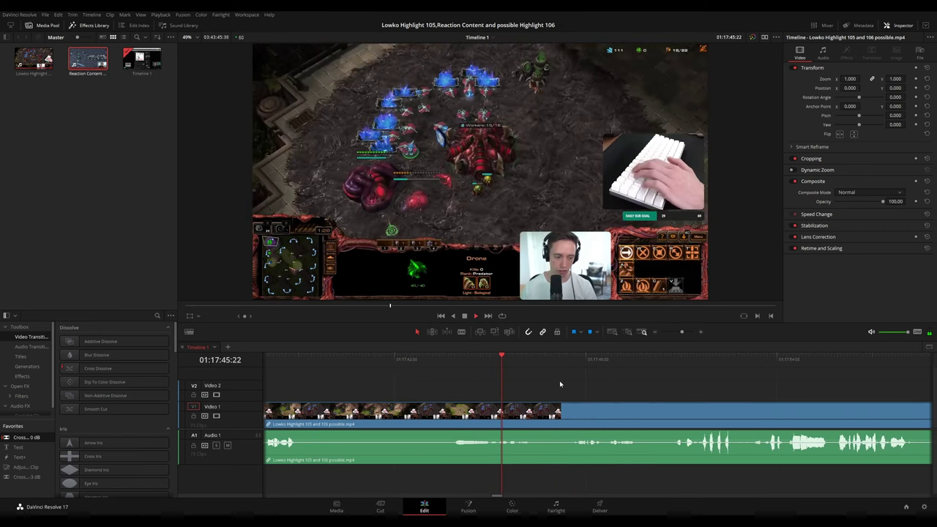
{"action": "scroll", "coordinate": [621, 396], "scroll_direction": "right", "scroll_amount": 2}
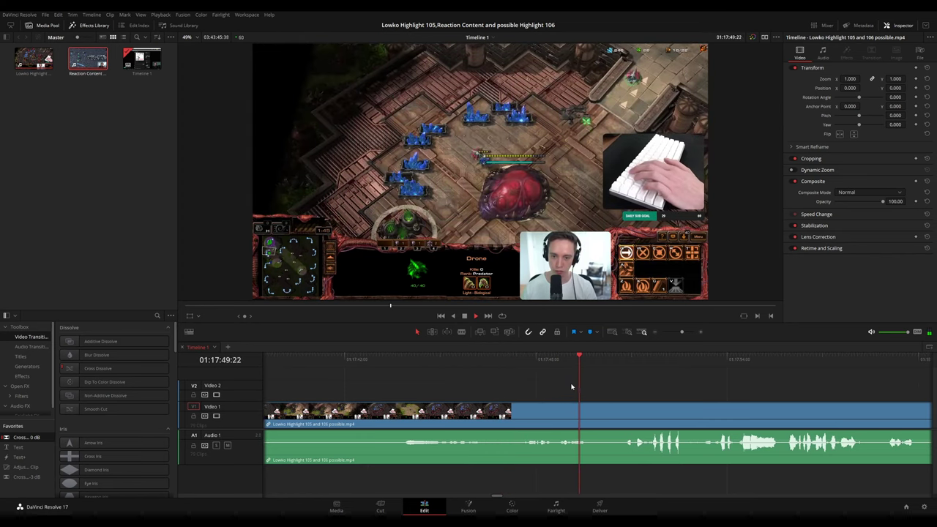
{"action": "scroll", "coordinate": [576, 385], "scroll_direction": "right", "scroll_amount": 3}
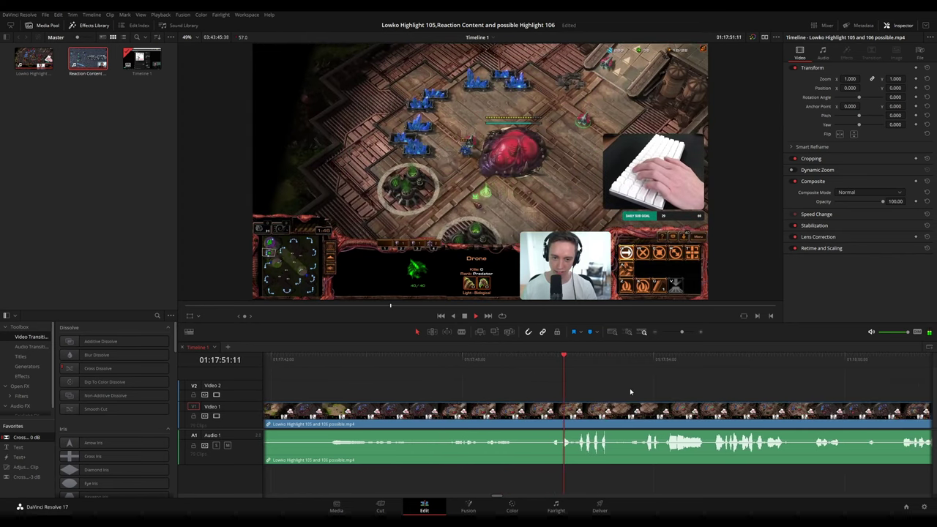
{"action": "scroll", "coordinate": [475, 386], "scroll_direction": "right", "scroll_amount": 8}
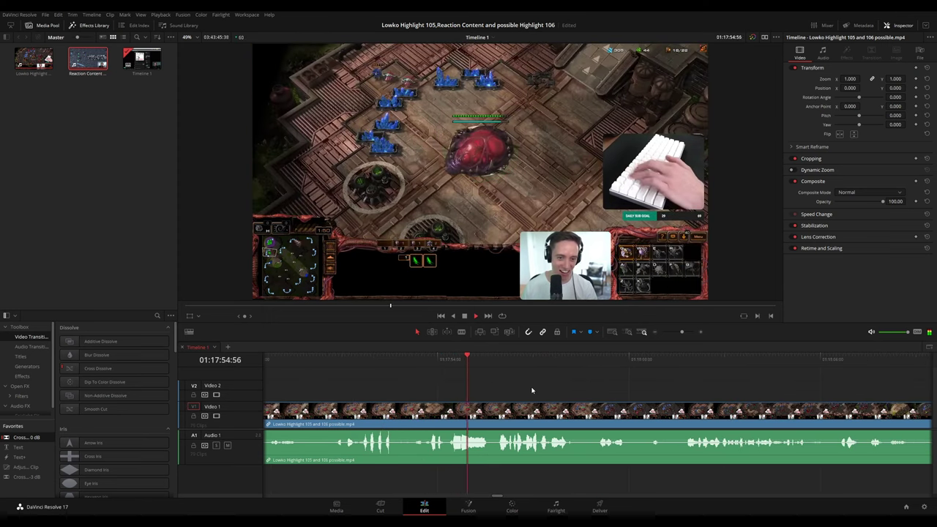
Examine the StarCraft footage from about 01:17:56 to 01:18:43 in a wider timeline view for pauses and highlight moments.
{"action": "scroll", "coordinate": [536, 390], "scroll_direction": "down", "scroll_amount": 6}
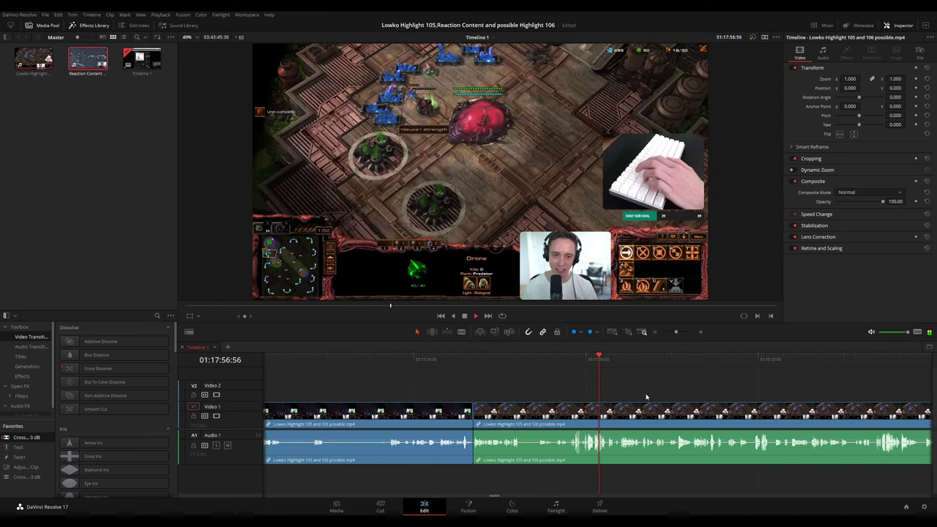
{"action": "left_click_drag", "start_coordinate": [646, 398], "coordinate": [488, 382]}
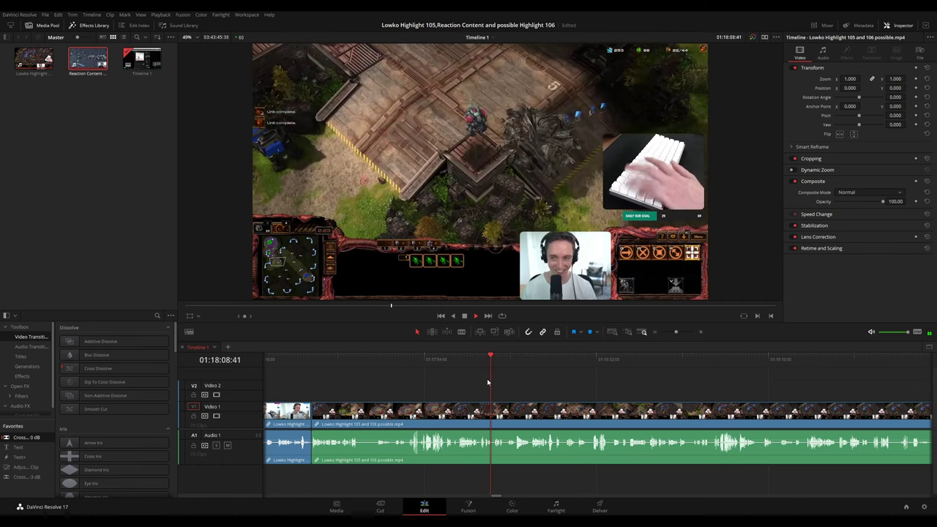
{"action": "scroll", "coordinate": [594, 396], "scroll_direction": "up", "scroll_amount": 2}
{"action": "left_click_drag", "start_coordinate": [649, 388], "coordinate": [535, 374]}
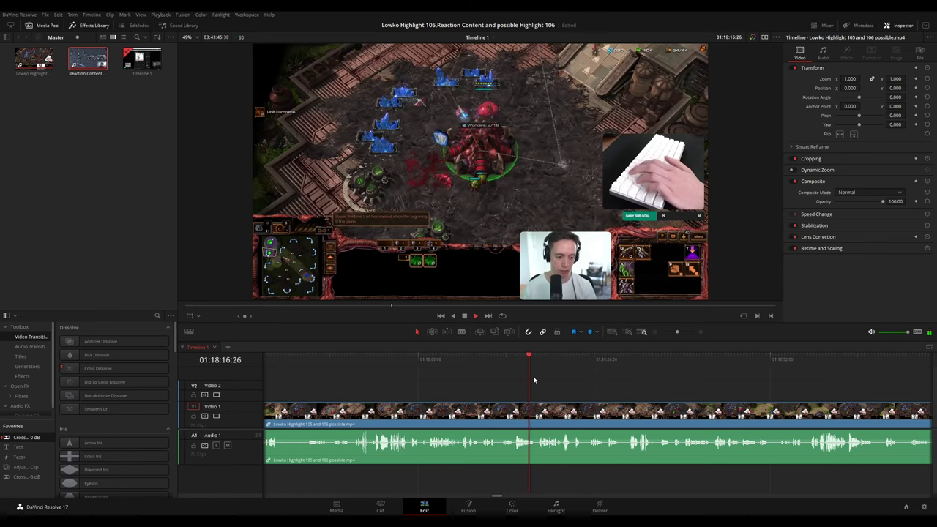
{"action": "left_click_drag", "start_coordinate": [594, 393], "coordinate": [572, 387]}
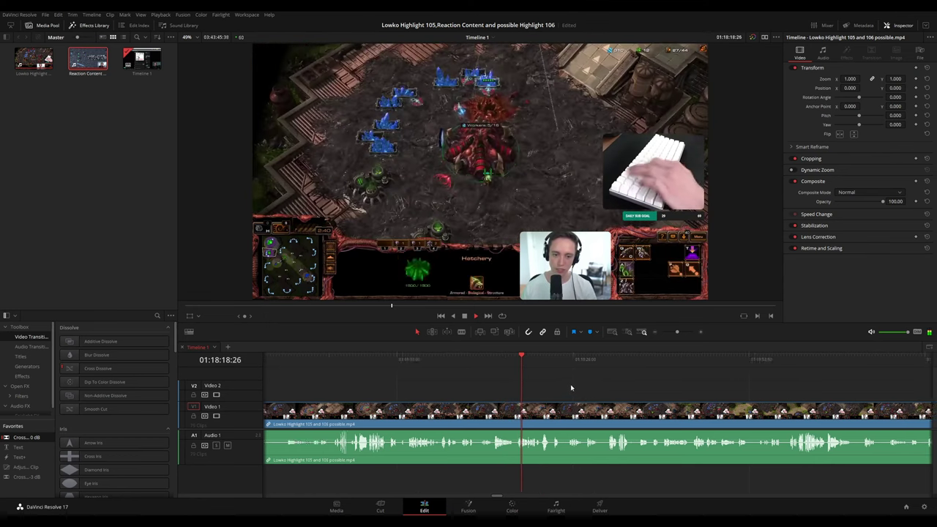
{"action": "scroll", "coordinate": [495, 384], "scroll_direction": "right", "scroll_amount": 3}
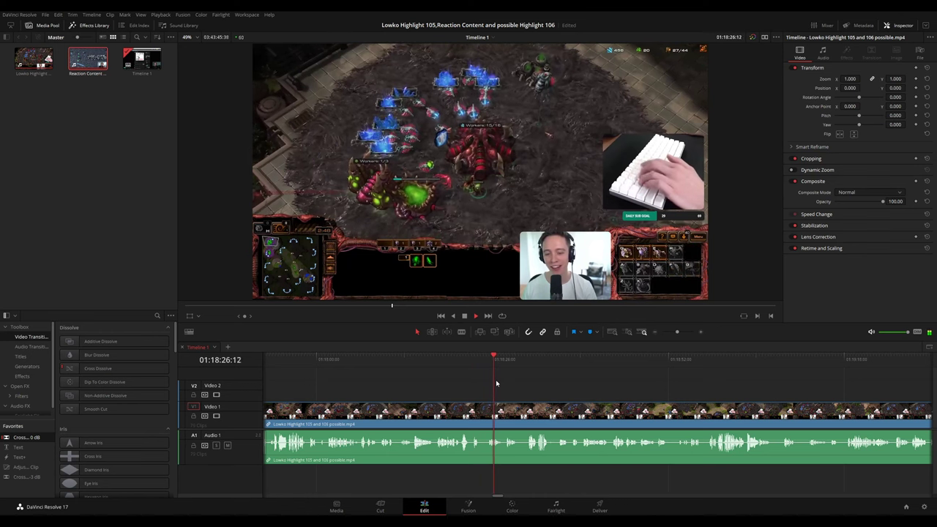
{"action": "left_click_drag", "start_coordinate": [532, 395], "coordinate": [494, 390]}
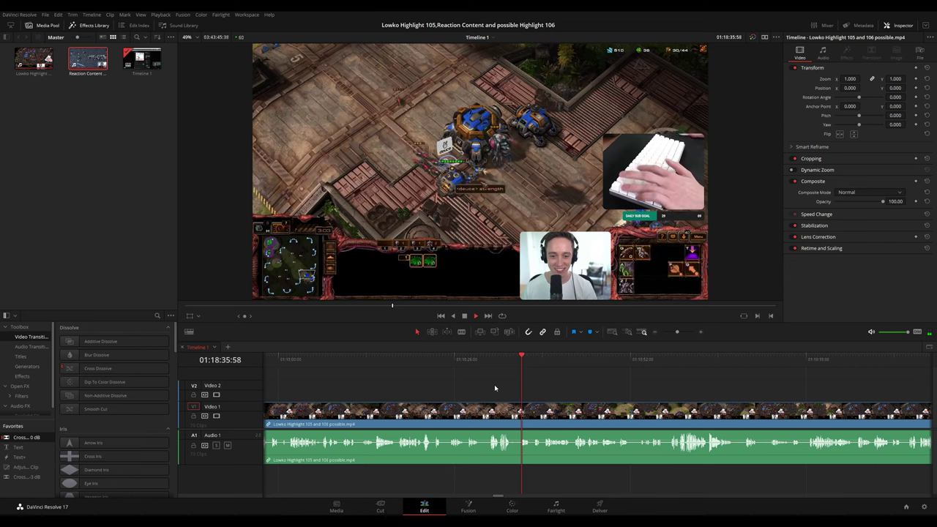
{"action": "left_click_drag", "start_coordinate": [541, 395], "coordinate": [519, 392]}
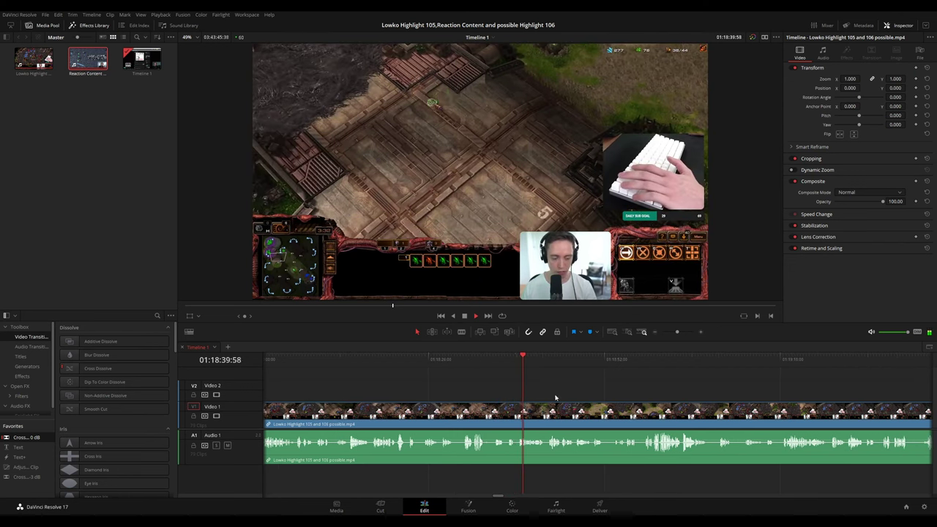
{"action": "scroll", "coordinate": [555, 398], "scroll_direction": "right", "scroll_amount": 2}
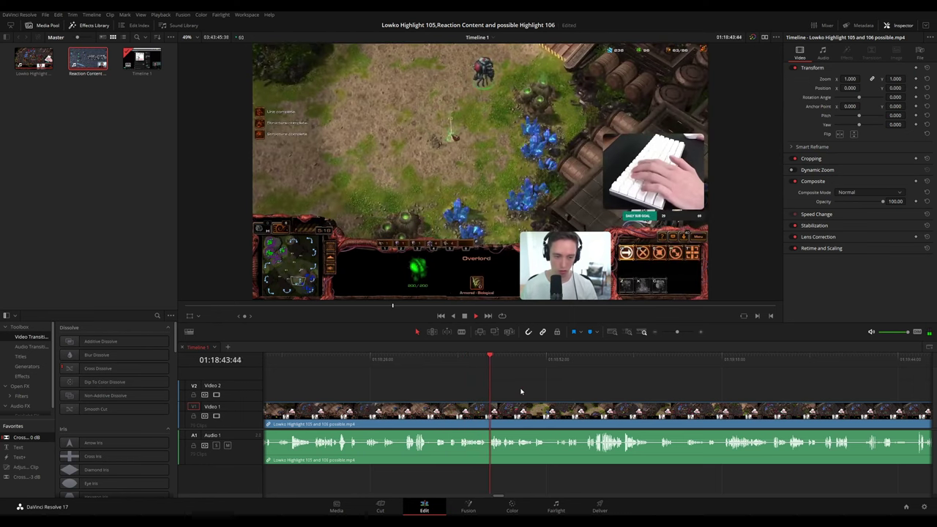
Review the StarCraft footage from about 01:18:43 to 01:19:38 for pauses and moments worth zooming in on.
{"action": "scroll", "coordinate": [498, 384], "scroll_direction": "right", "scroll_amount": 3}
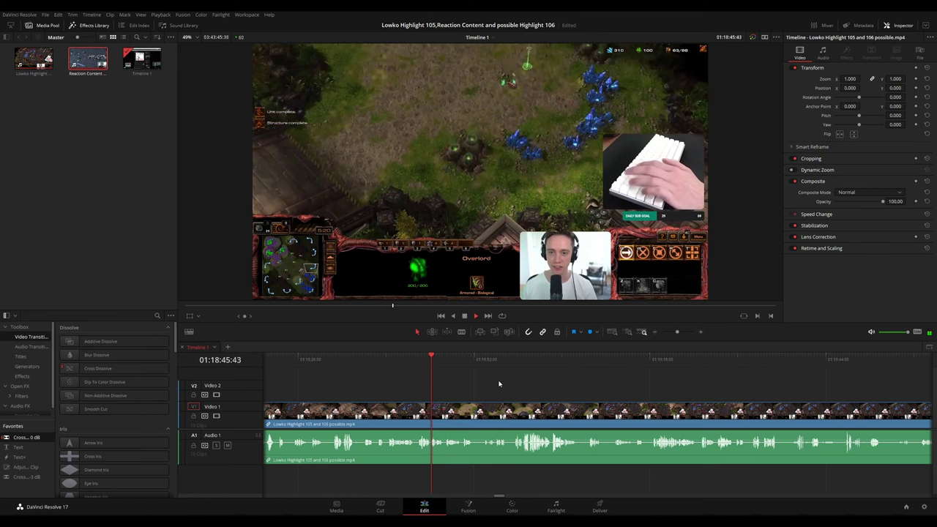
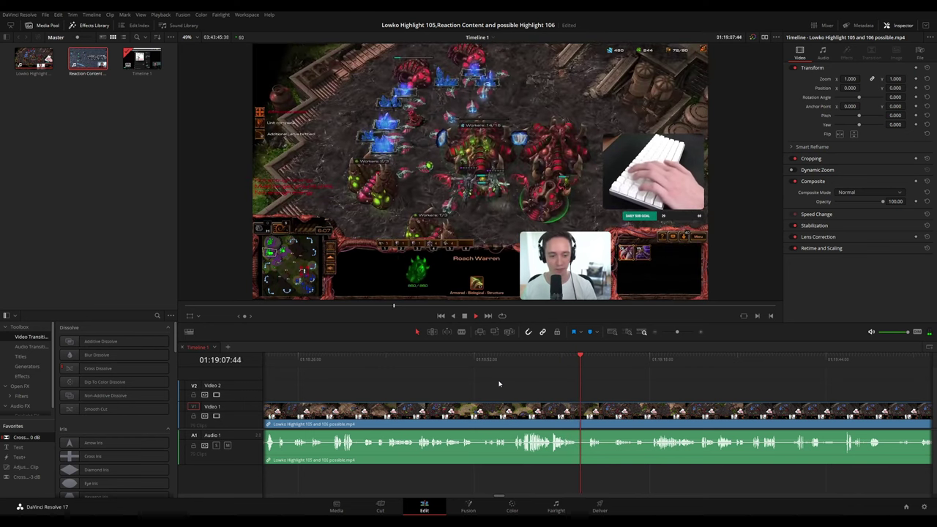
{"action": "scroll", "coordinate": [611, 388], "scroll_direction": "up", "scroll_amount": 1}
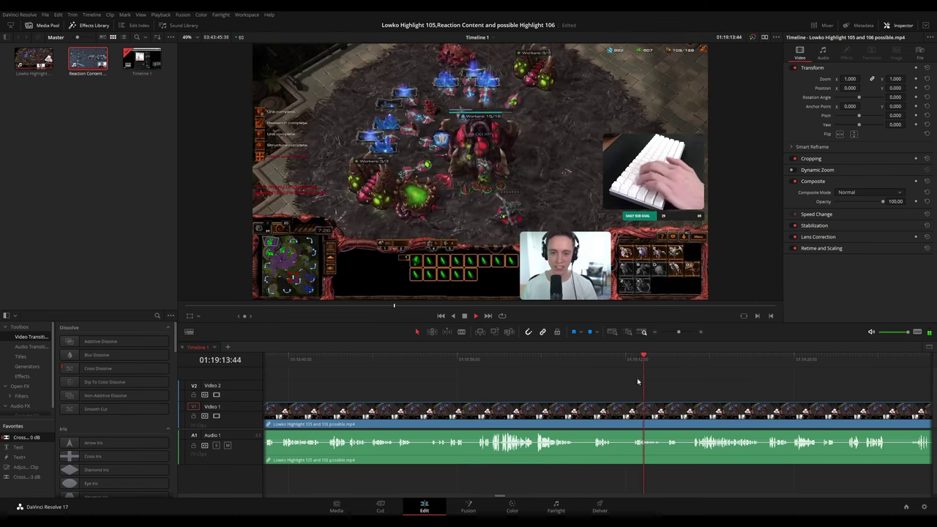
{"action": "left_click_drag", "start_coordinate": [646, 378], "coordinate": [468, 381]}
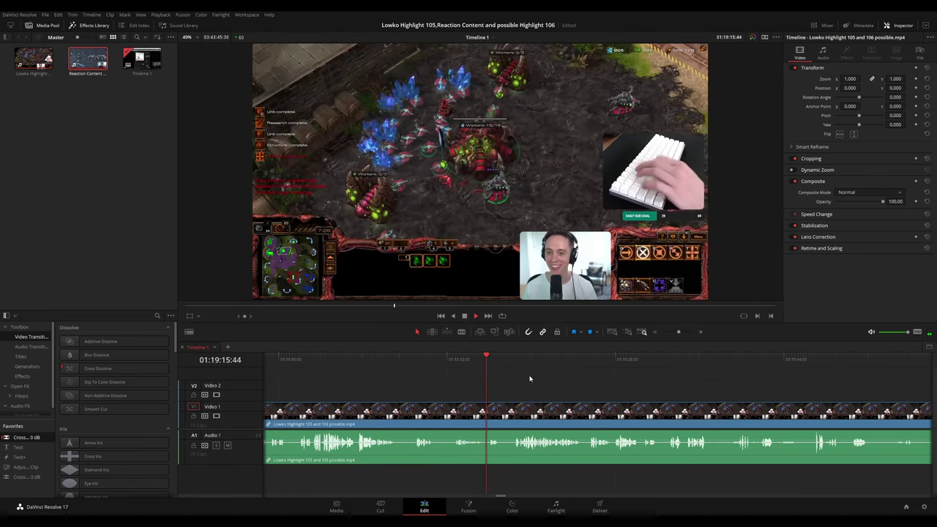
{"action": "left_click_drag", "start_coordinate": [528, 376], "coordinate": [466, 372]}
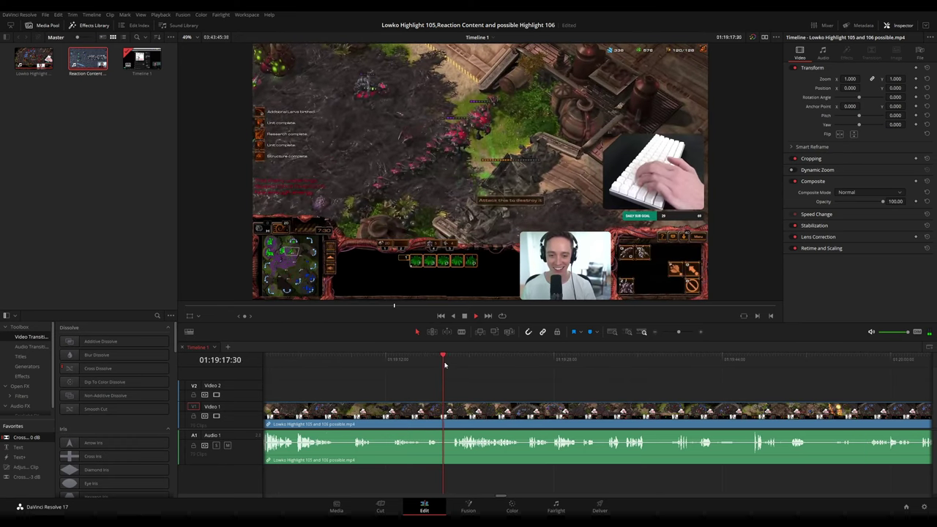
{"action": "scroll", "coordinate": [540, 385], "scroll_direction": "down", "scroll_amount": 2}
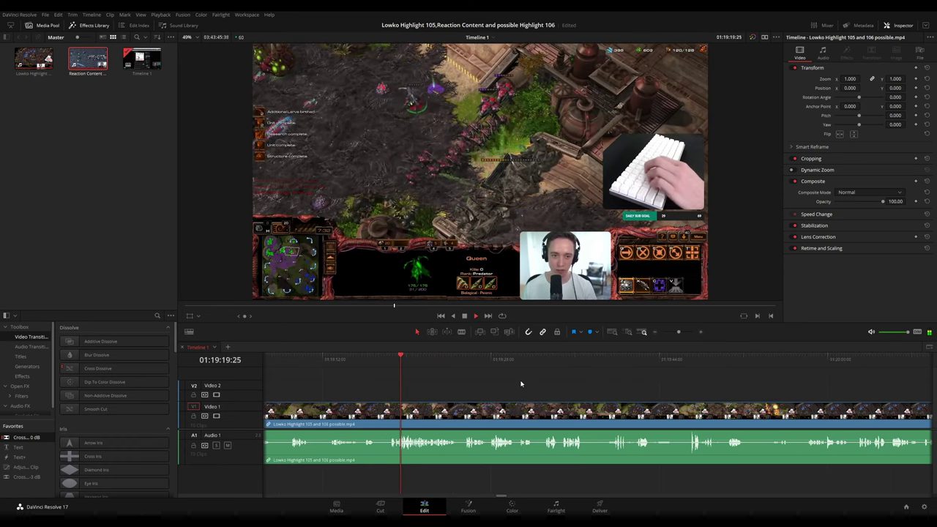
{"action": "scroll", "coordinate": [515, 386], "scroll_direction": "down", "scroll_amount": 5}
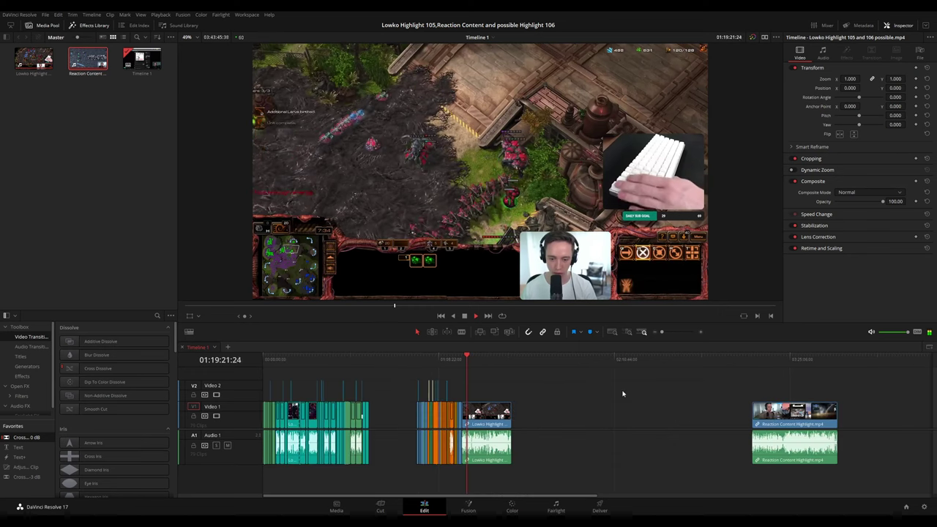
{"action": "scroll", "coordinate": [502, 410], "scroll_direction": "up", "scroll_amount": 4}
{"action": "key", "text": "space"}
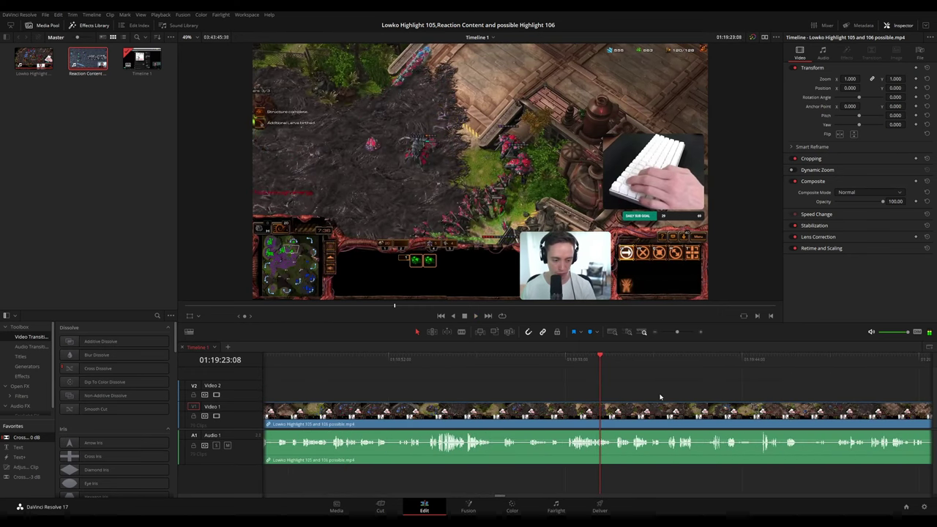
{"action": "scroll", "coordinate": [538, 378], "scroll_direction": "down", "scroll_amount": 4}
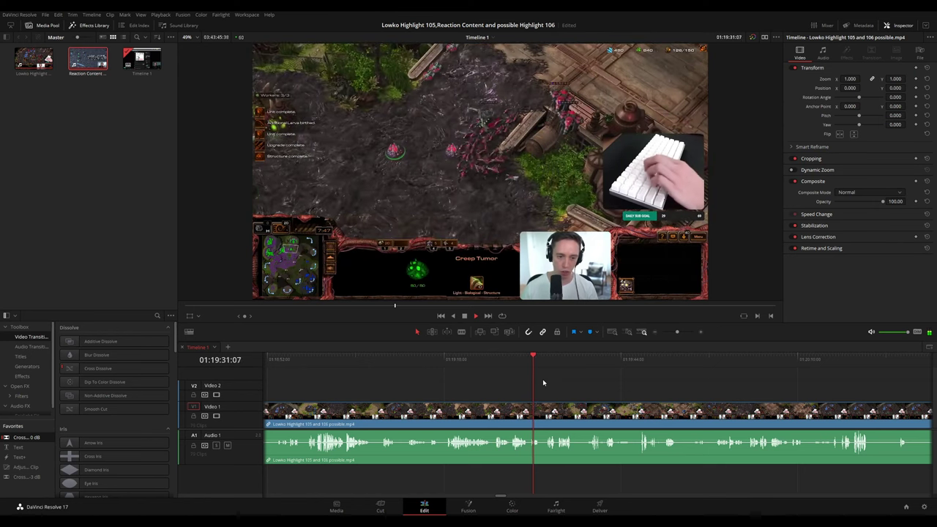
{"action": "key", "text": "ctrl+equal"}
{"action": "key", "text": "ctrl+equal"}
{"action": "scroll", "coordinate": [550, 373], "scroll_direction": "down", "scroll_amount": 3}
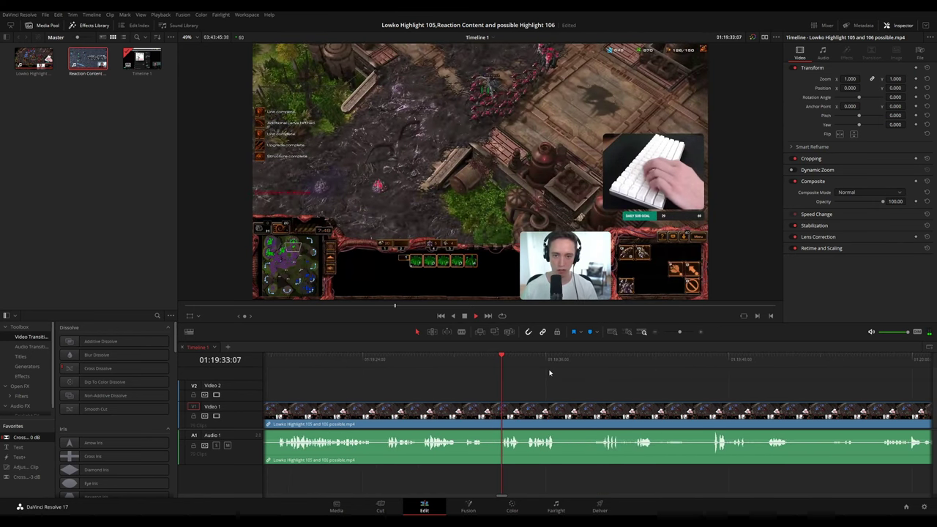
{"action": "left_click_drag", "start_coordinate": [616, 385], "coordinate": [576, 383]}
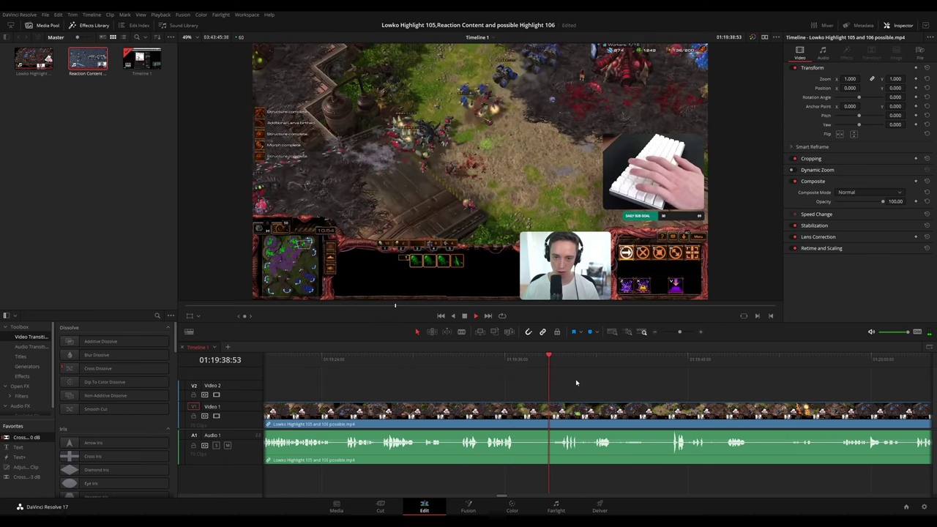
Add an adjustment clip above the footage at 01:19:37:04, with zoom 1.920 and Y position -544 to enlarge the battle.
{"action": "left_click_drag", "start_coordinate": [533, 362], "coordinate": [521, 364]}
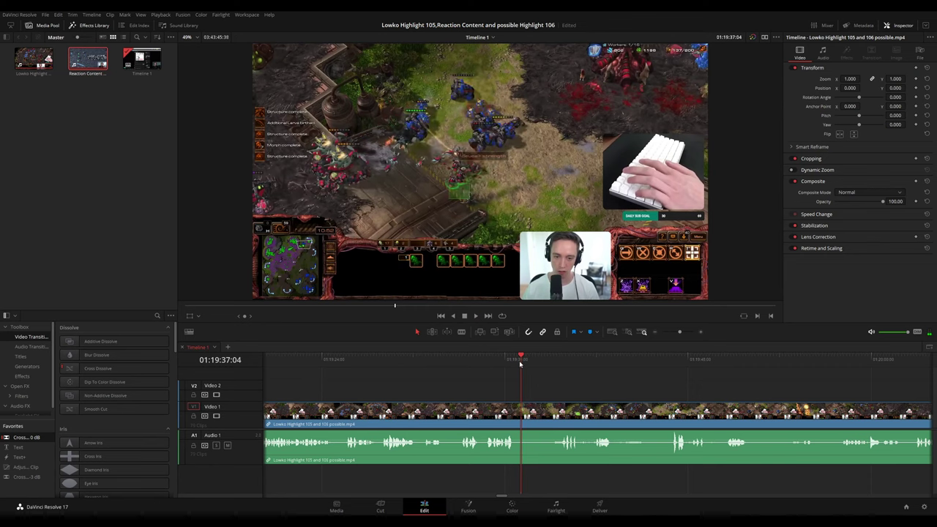
{"action": "left_click_drag", "start_coordinate": [25, 467], "coordinate": [483, 395]}
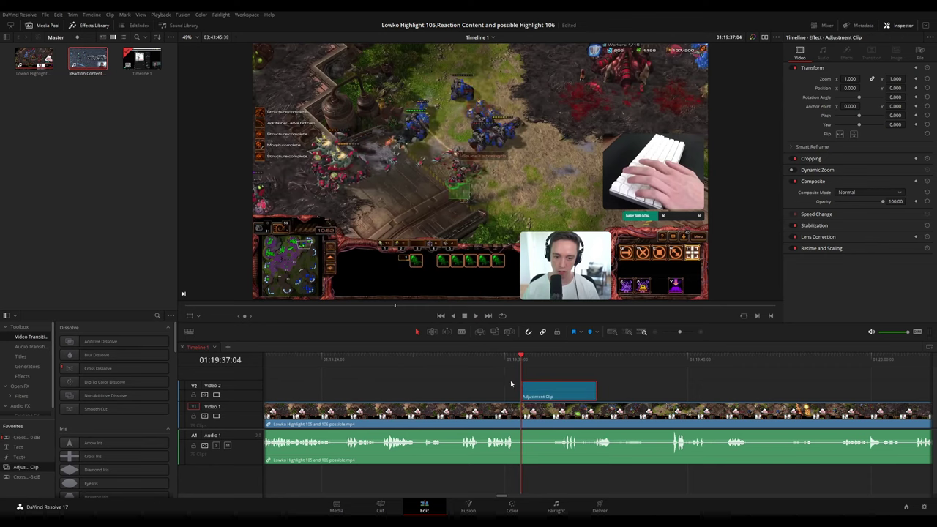
{"action": "left_click_drag", "start_coordinate": [849, 79], "coordinate": [697, 88]}
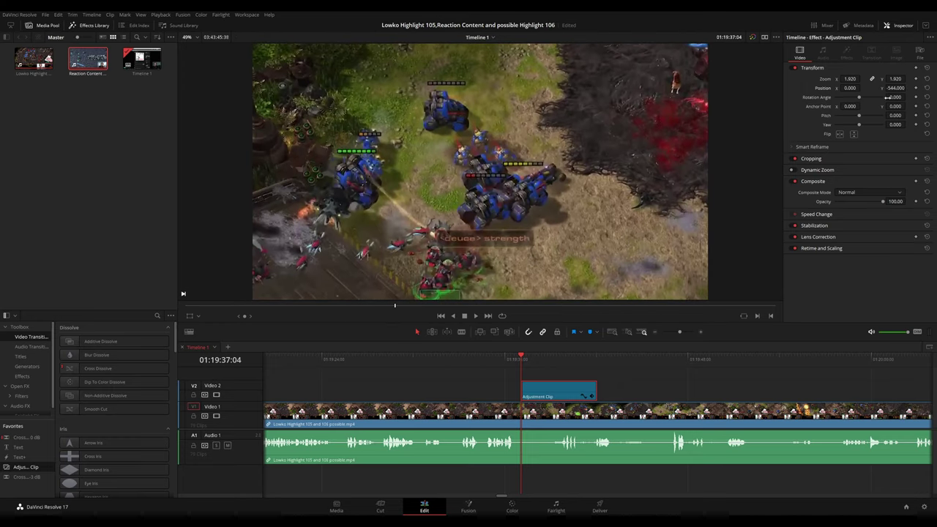
Play through the zoomed battle and trim the adjustment clip's end to shortly after 01:19:40:31.
{"action": "key", "text": "space"}
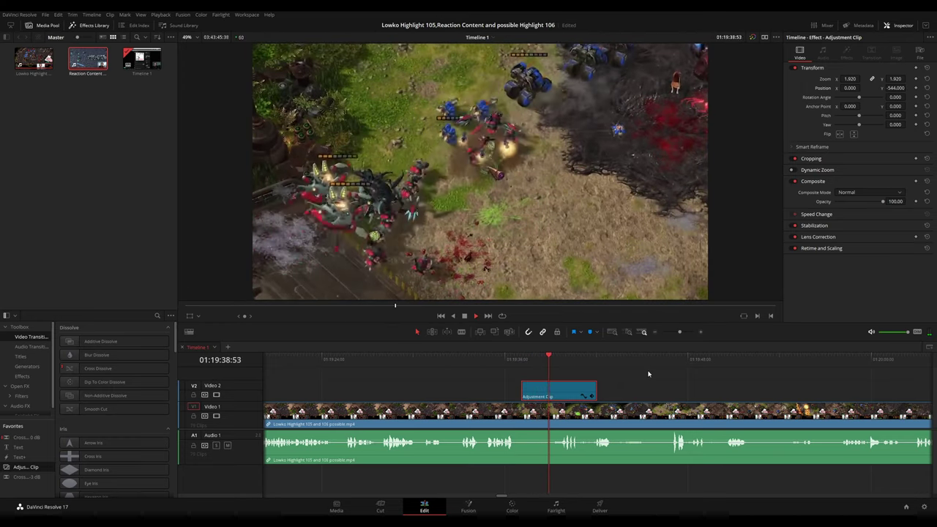
{"action": "key", "text": "space"}
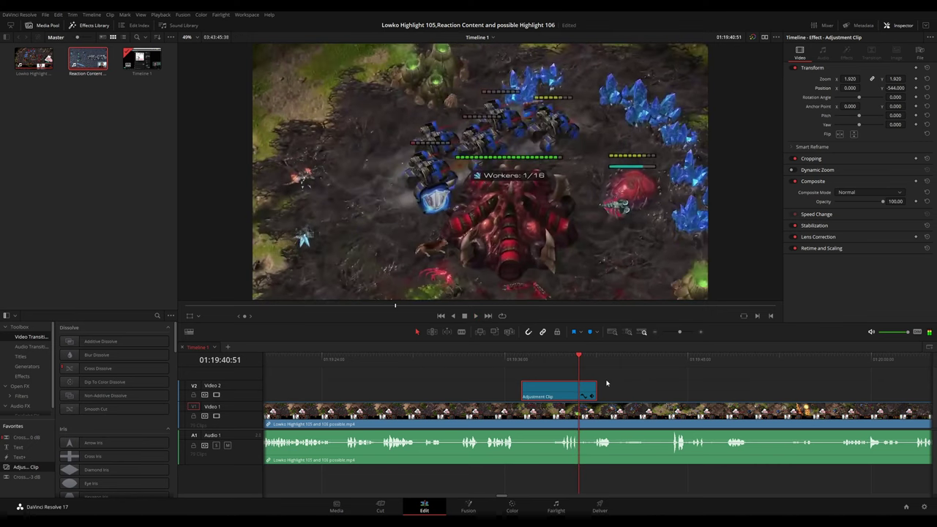
{"action": "left_click_drag", "start_coordinate": [564, 357], "coordinate": [573, 355]}
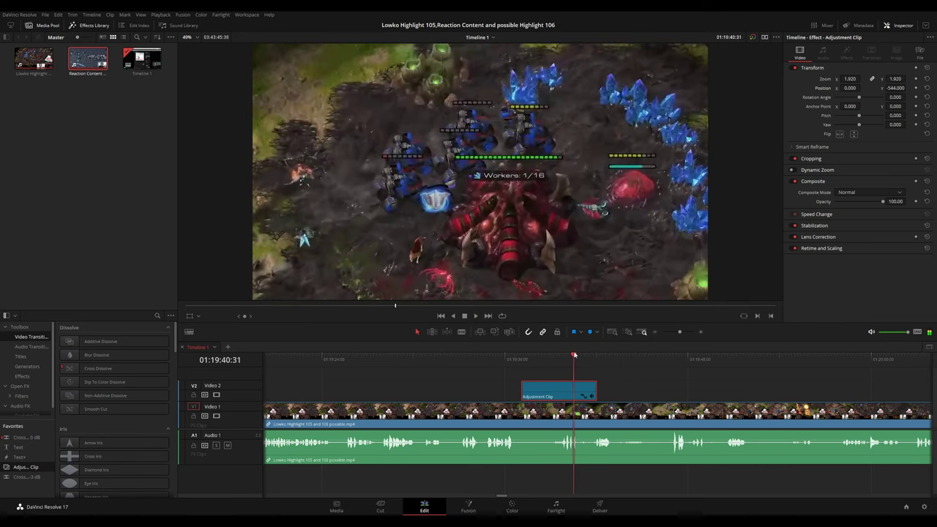
{"action": "left_click_drag", "start_coordinate": [597, 387], "coordinate": [578, 386]}
Set the adjustment clip's X position to 199 to reframe the battle, and deselect the clip.
{"action": "left_click", "coordinate": [541, 372]}
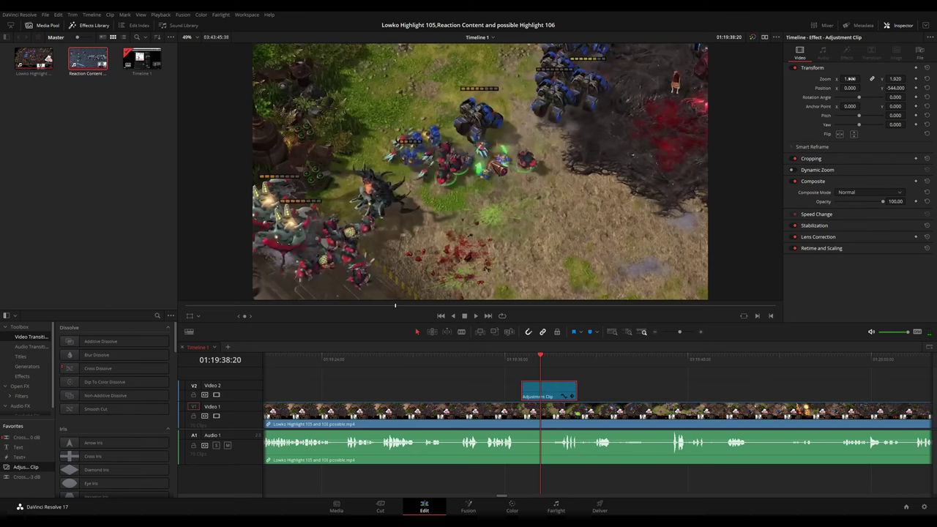
{"action": "left_click_drag", "start_coordinate": [851, 88], "coordinate": [885, 88]}
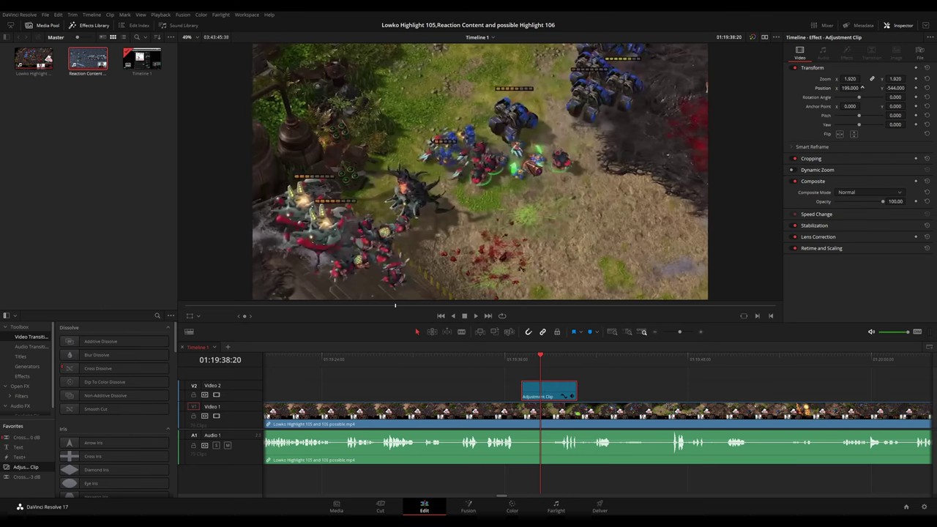
{"action": "left_click", "coordinate": [624, 387]}
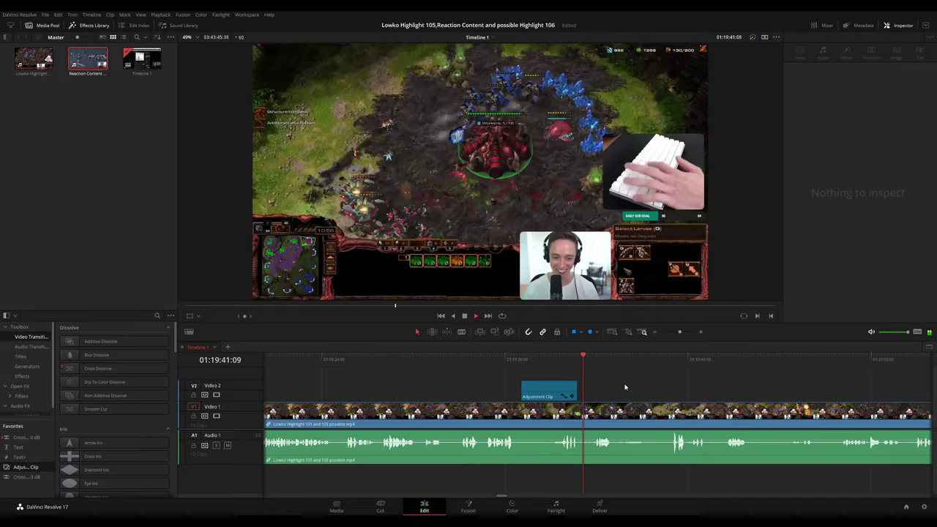
Review the StarCraft footage from about 01:19:41 to 01:20:40 for pauses in the audio waveform and highlight moments.
{"action": "scroll", "coordinate": [541, 375], "scroll_direction": "right", "scroll_amount": 3}
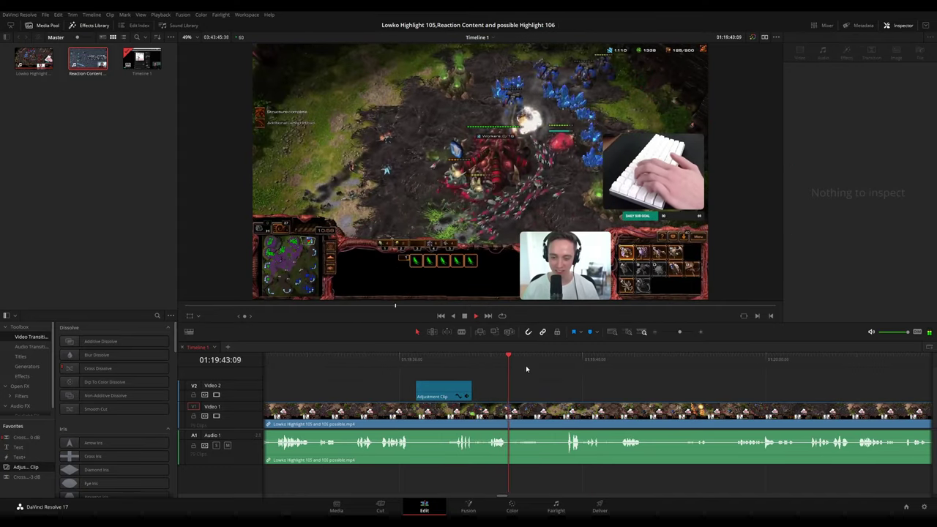
{"action": "left_click", "coordinate": [538, 360]}
{"action": "left_click", "coordinate": [559, 360]}
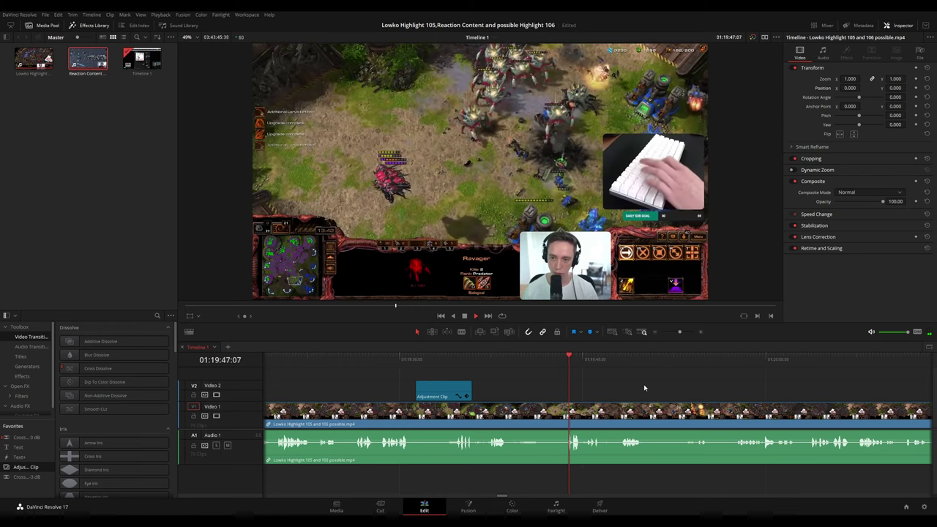
{"action": "scroll", "coordinate": [644, 388], "scroll_direction": "right", "scroll_amount": 3}
{"action": "scroll", "coordinate": [556, 380], "scroll_direction": "right", "scroll_amount": 3}
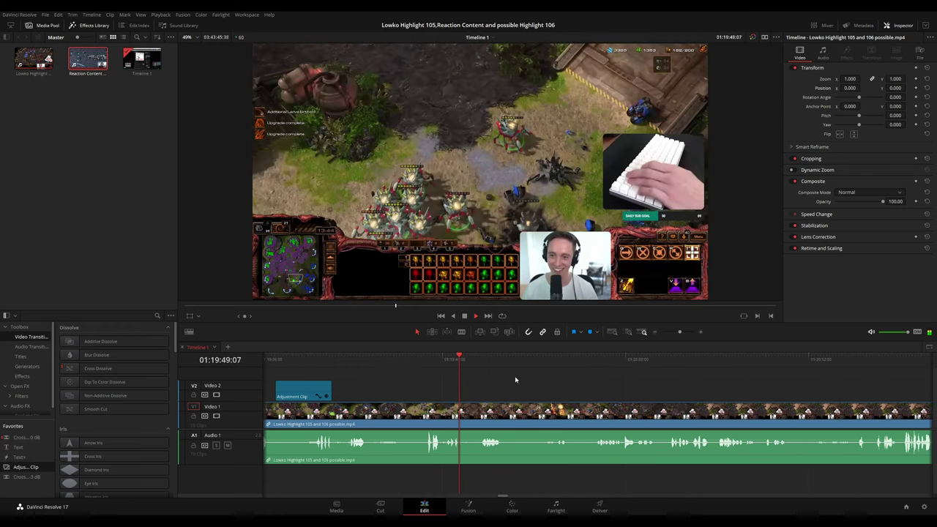
{"action": "scroll", "coordinate": [512, 380], "scroll_direction": "right", "scroll_amount": 2}
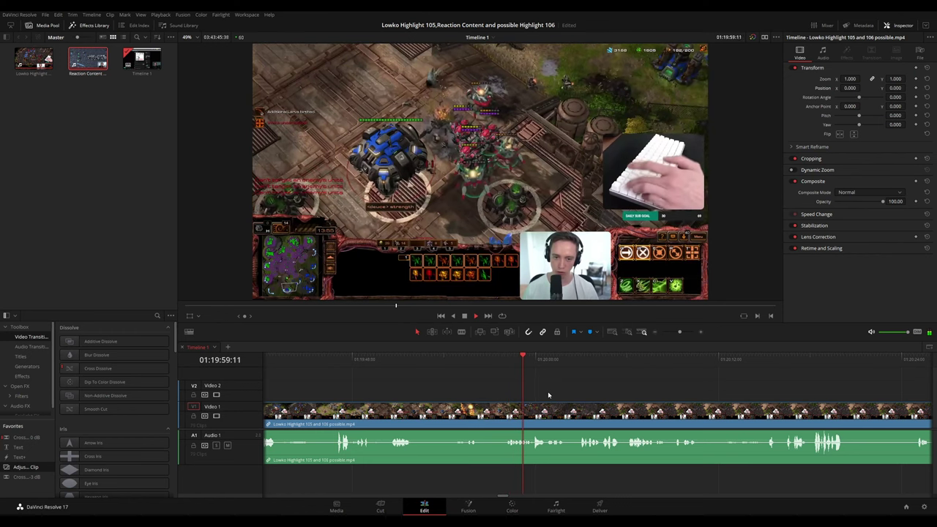
{"action": "left_click_drag", "start_coordinate": [591, 397], "coordinate": [545, 389]}
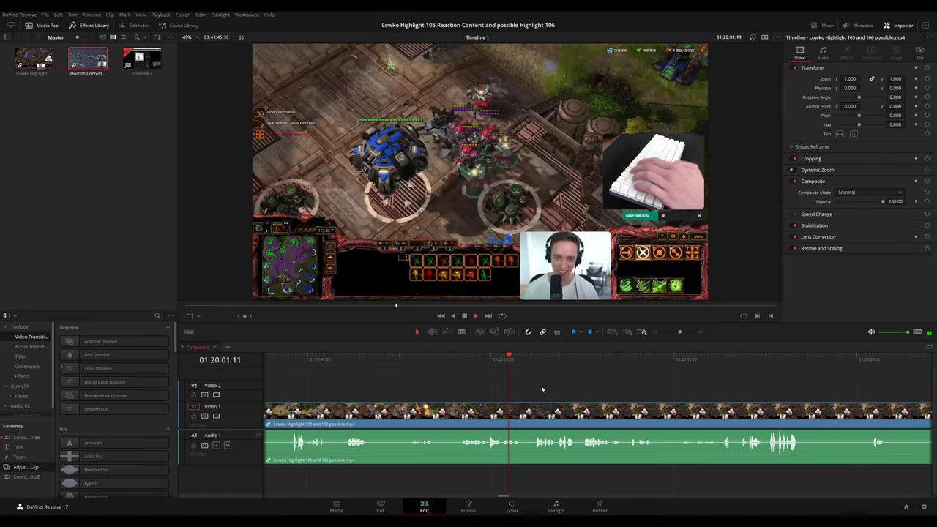
{"action": "scroll", "coordinate": [515, 384], "scroll_direction": "right", "scroll_amount": 2}
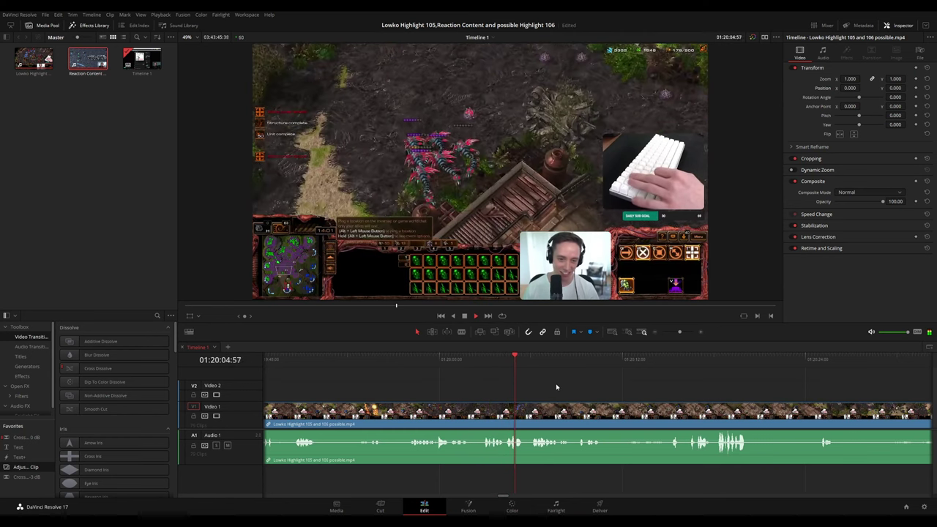
{"action": "left_click_drag", "start_coordinate": [562, 384], "coordinate": [538, 388]}
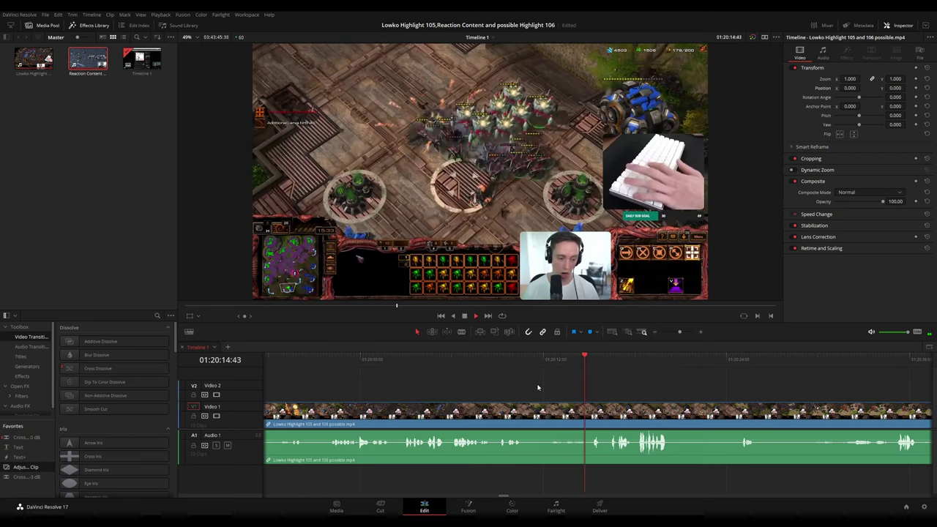
{"action": "left_click_drag", "start_coordinate": [636, 394], "coordinate": [554, 383]}
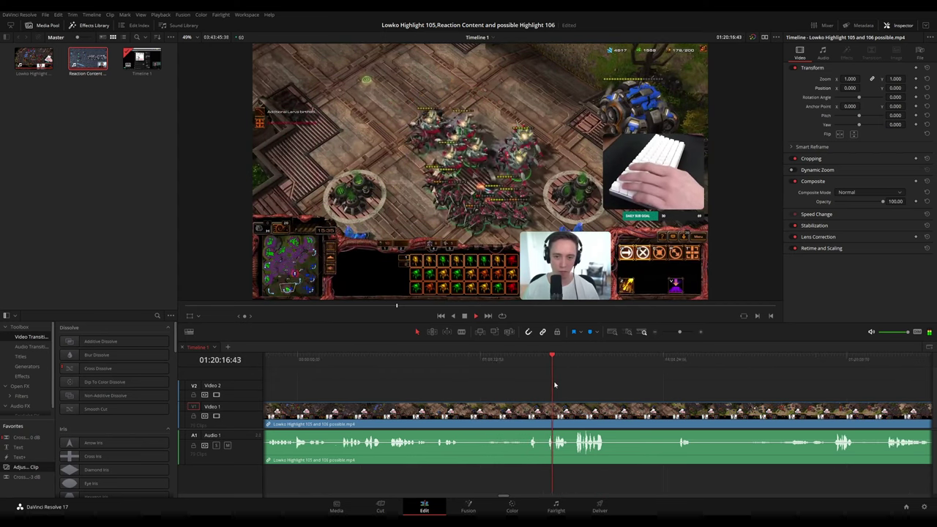
{"action": "key", "text": "space"}
{"action": "scroll", "coordinate": [571, 387], "scroll_direction": "right", "scroll_amount": 2}
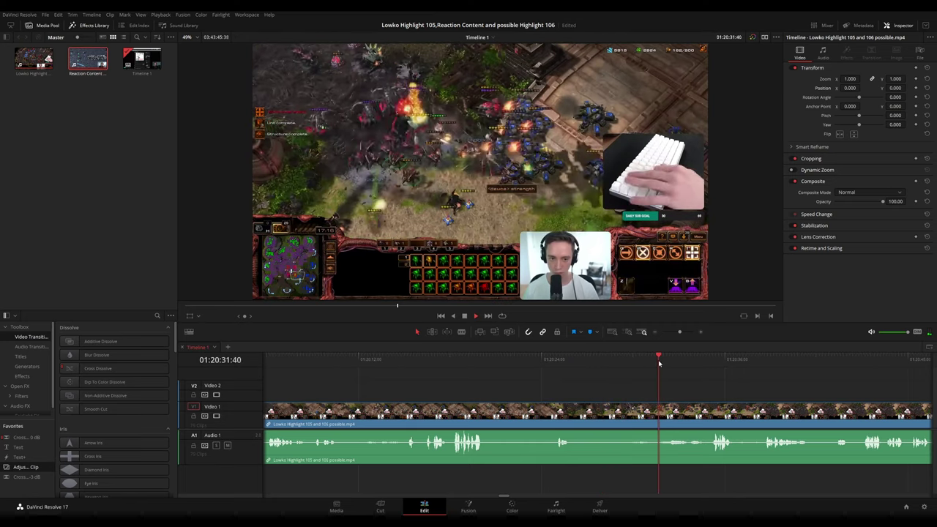
{"action": "scroll", "coordinate": [600, 373], "scroll_direction": "right", "scroll_amount": 3}
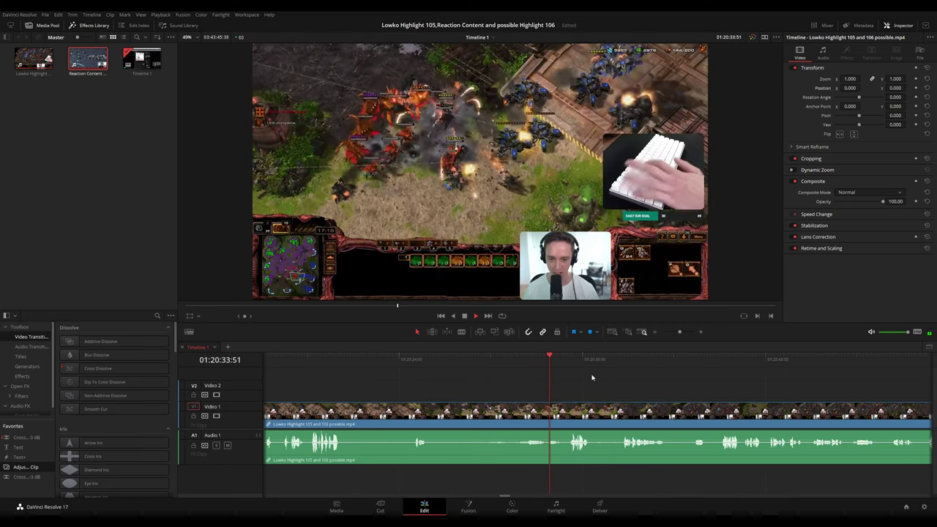
{"action": "scroll", "coordinate": [563, 374], "scroll_direction": "right", "scroll_amount": 2}
{"action": "scroll", "coordinate": [587, 377], "scroll_direction": "right", "scroll_amount": 2}
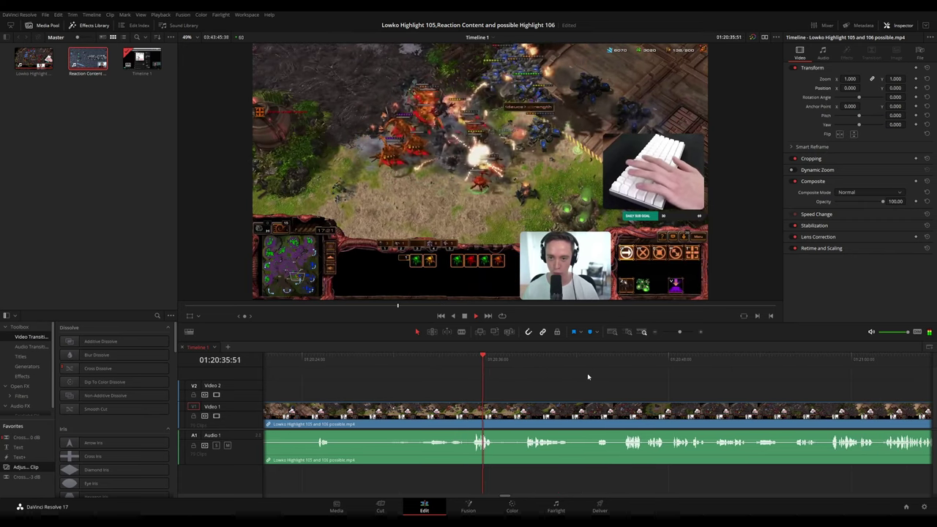
{"action": "scroll", "coordinate": [567, 372], "scroll_direction": "right", "scroll_amount": 3}
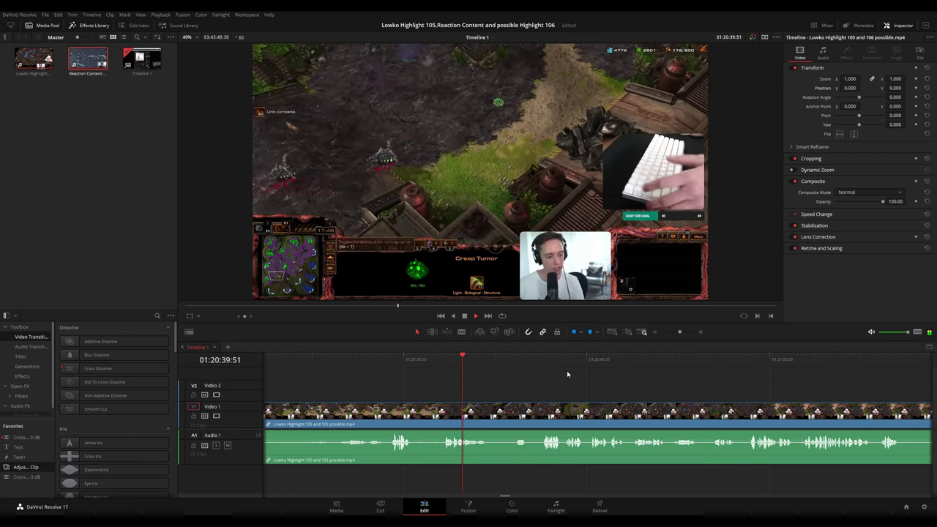
Cut out the pause from 01:20:41:50 to 01:20:43:16, closing the gap, and play across the new cut.
{"action": "key", "text": "space"}
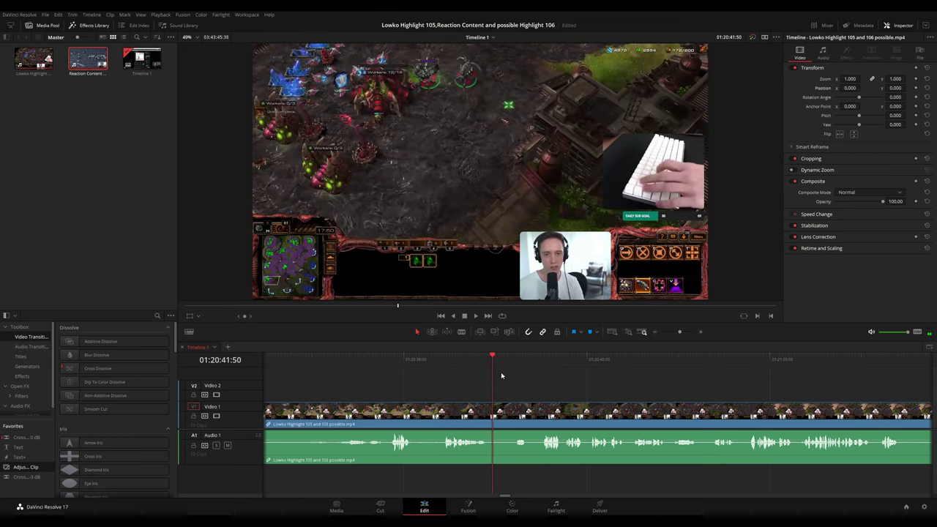
{"action": "key", "text": "b"}
{"action": "left_click", "coordinate": [493, 412]}
{"action": "left_click", "coordinate": [505, 362]}
{"action": "left_click_drag", "start_coordinate": [505, 364], "coordinate": [515, 363]}
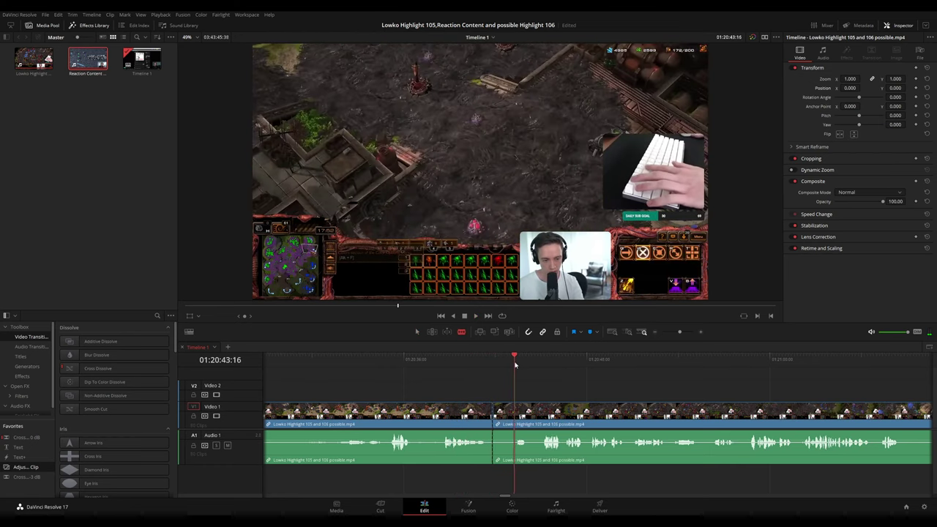
{"action": "left_click", "coordinate": [514, 411]}
{"action": "key", "text": "a"}
{"action": "left_click", "coordinate": [510, 412]}
{"action": "key", "text": "Delete"}
{"action": "key", "text": "space"}
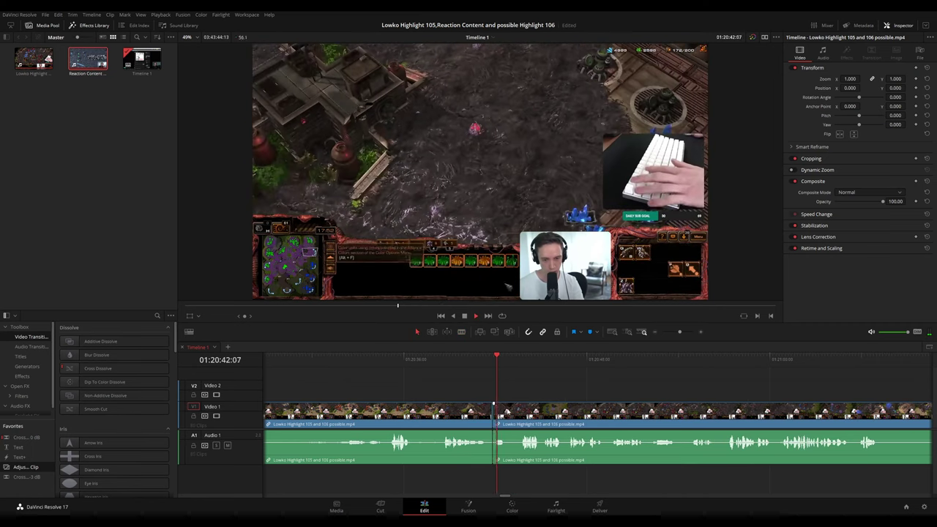
Color the clip before the cut near 01:20:41:50 blue, add an audio crossfade at that cut, and deselect the clip.
{"action": "left_click", "coordinate": [463, 422]}
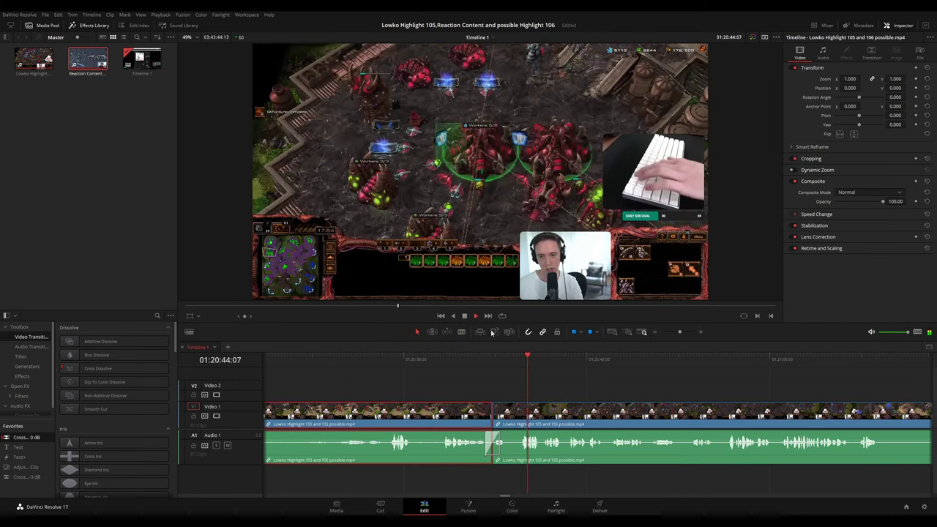
{"action": "left_click", "coordinate": [608, 387]}
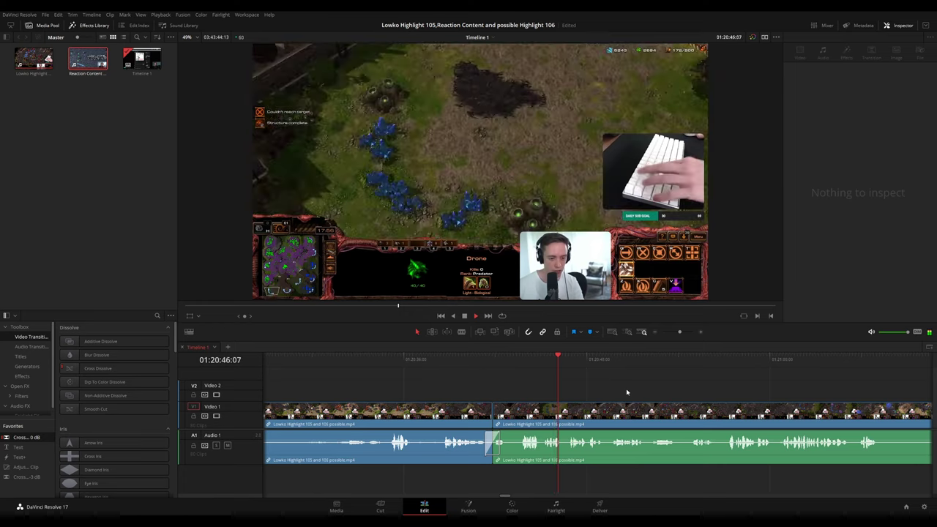
Review the end of the StarCraft match and its victory screen from about 01:20:46 to 01:21:42 for pauses in the audio waveform.
{"action": "scroll", "coordinate": [637, 392], "scroll_direction": "down", "scroll_amount": 10}
{"action": "scroll", "coordinate": [642, 394], "scroll_direction": "up", "scroll_amount": 7}
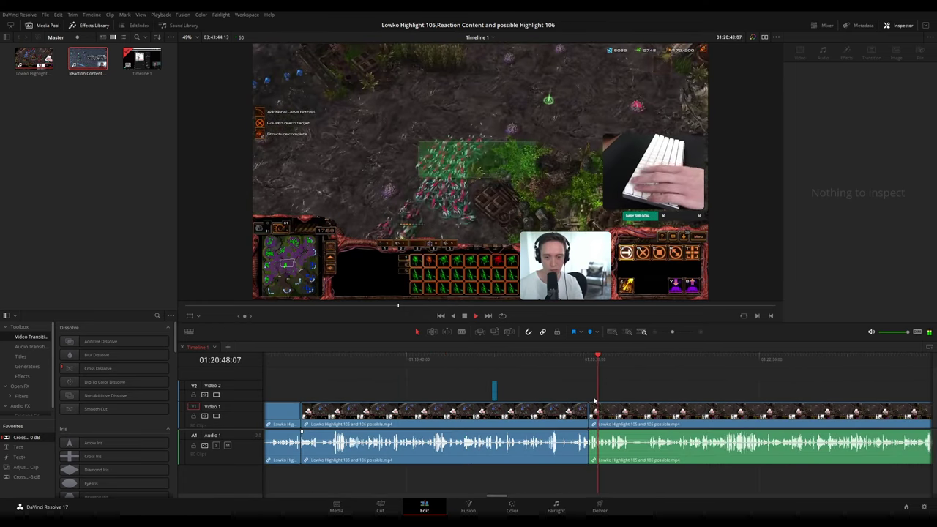
{"action": "scroll", "coordinate": [661, 398], "scroll_direction": "up", "scroll_amount": 2}
{"action": "left_click", "coordinate": [663, 399]}
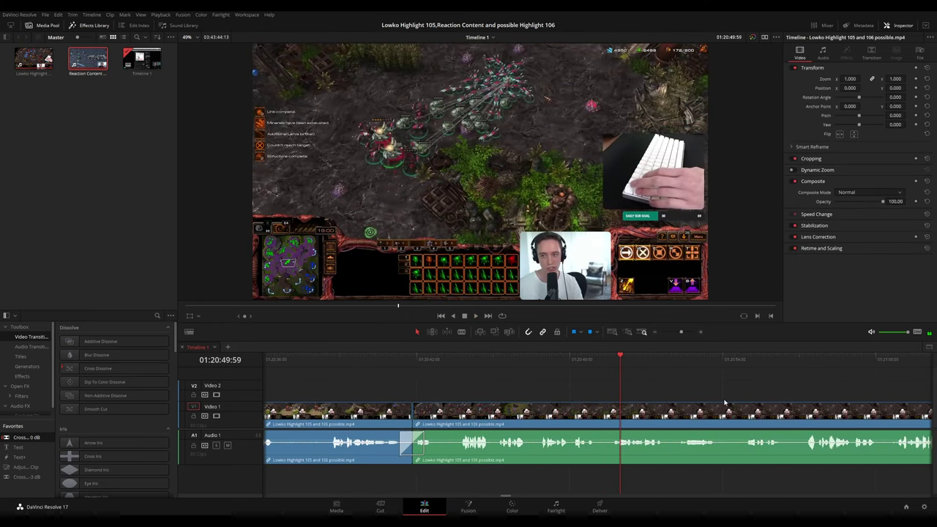
{"action": "left_click_drag", "start_coordinate": [725, 395], "coordinate": [524, 381]}
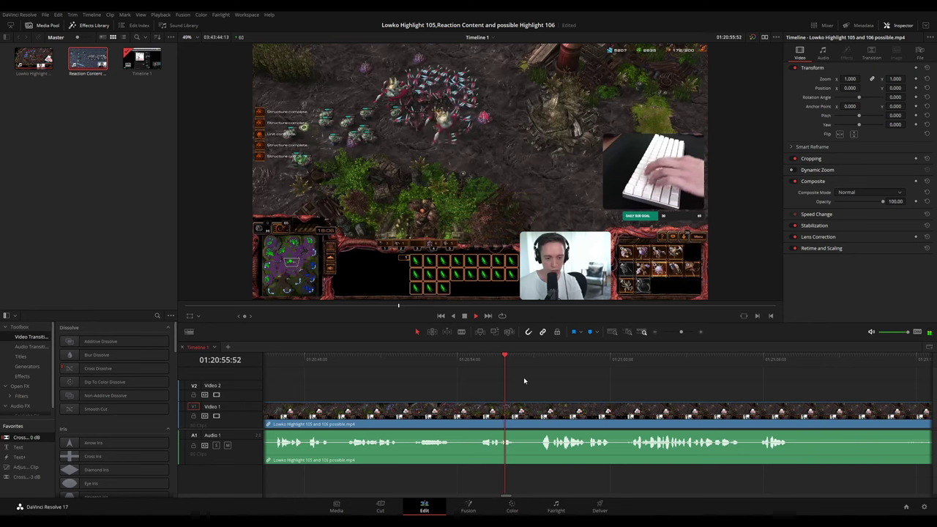
{"action": "scroll", "coordinate": [554, 377], "scroll_direction": "right", "scroll_amount": 1}
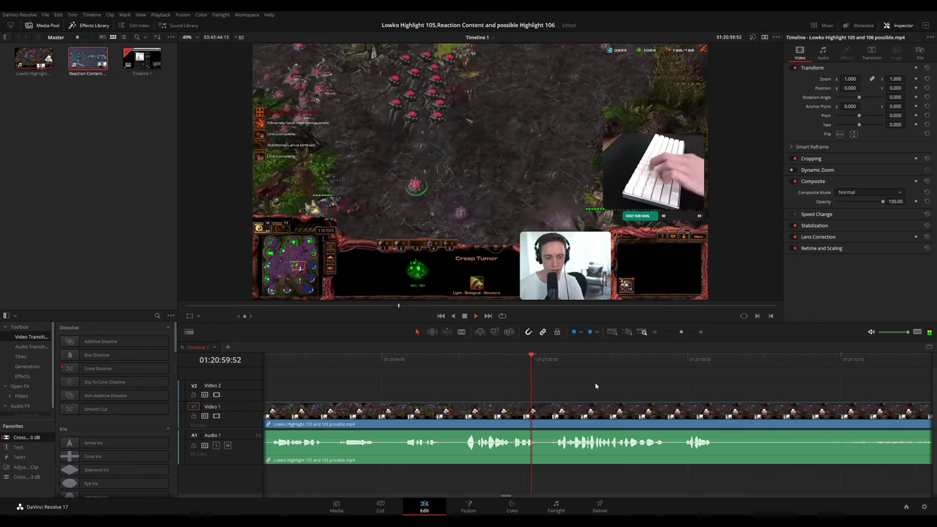
{"action": "key", "text": "space"}
{"action": "scroll", "coordinate": [620, 388], "scroll_direction": "down", "scroll_amount": 3}
{"action": "scroll", "coordinate": [571, 382], "scroll_direction": "right", "scroll_amount": 2}
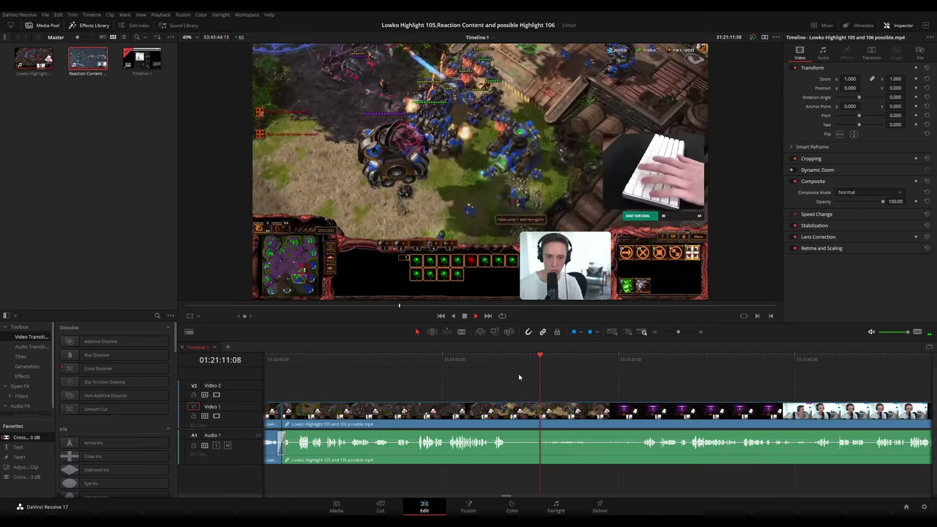
{"action": "scroll", "coordinate": [528, 378], "scroll_direction": "right", "scroll_amount": 1}
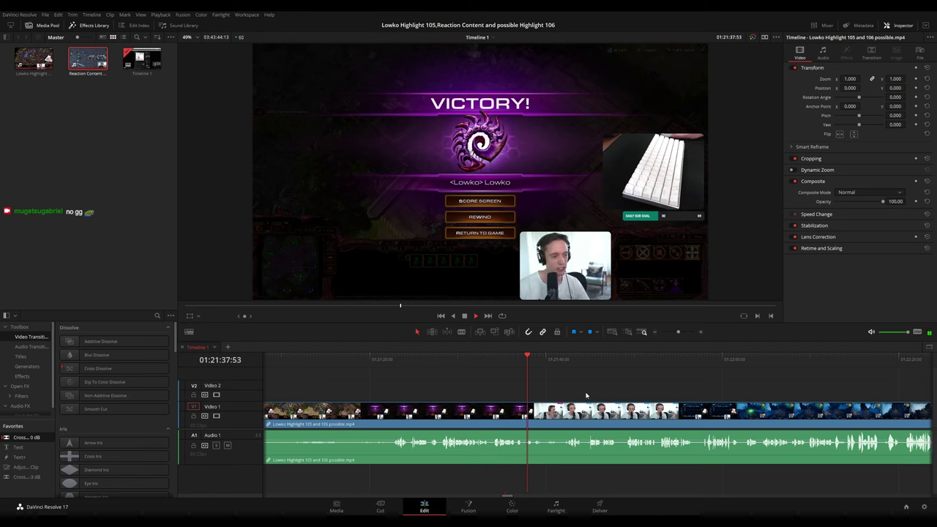
{"action": "scroll", "coordinate": [572, 404], "scroll_direction": "up", "scroll_amount": 1}
{"action": "left_click_drag", "start_coordinate": [622, 403], "coordinate": [504, 385]}
{"action": "left_click", "coordinate": [479, 364]}
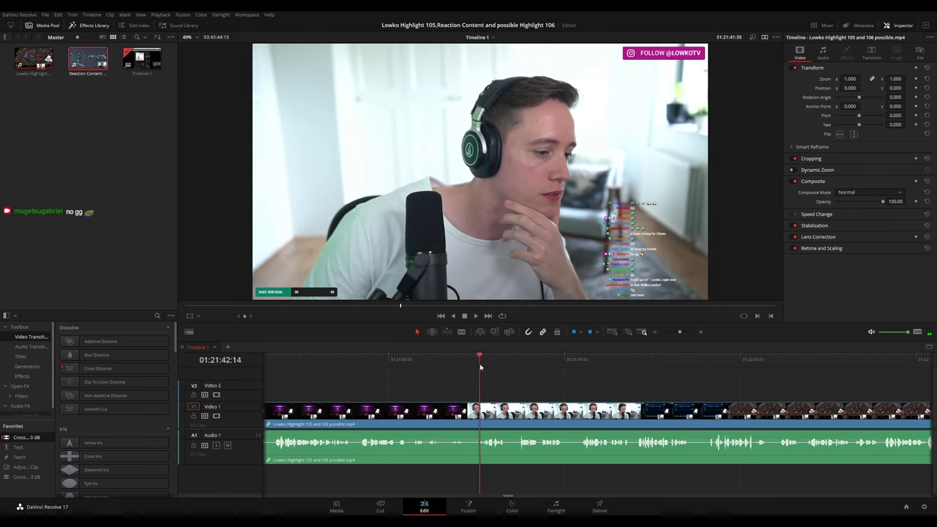
Cut out the roughly one-second pause near 01:21:44 in the full-screen webcam section, closing the gap.
{"action": "scroll", "coordinate": [505, 384], "scroll_direction": "right", "scroll_amount": 2}
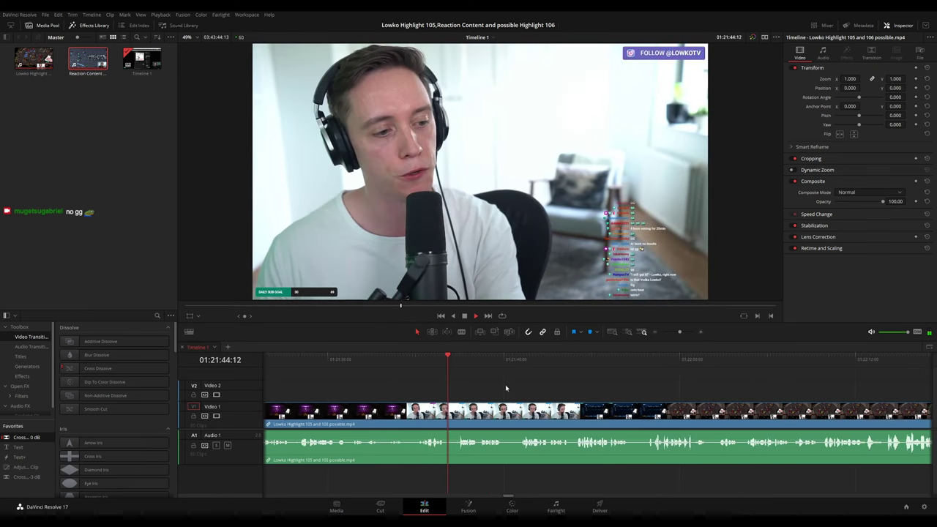
{"action": "scroll", "coordinate": [505, 386], "scroll_direction": "up", "scroll_amount": 2}
{"action": "key", "text": "space"}
{"action": "key", "text": "b"}
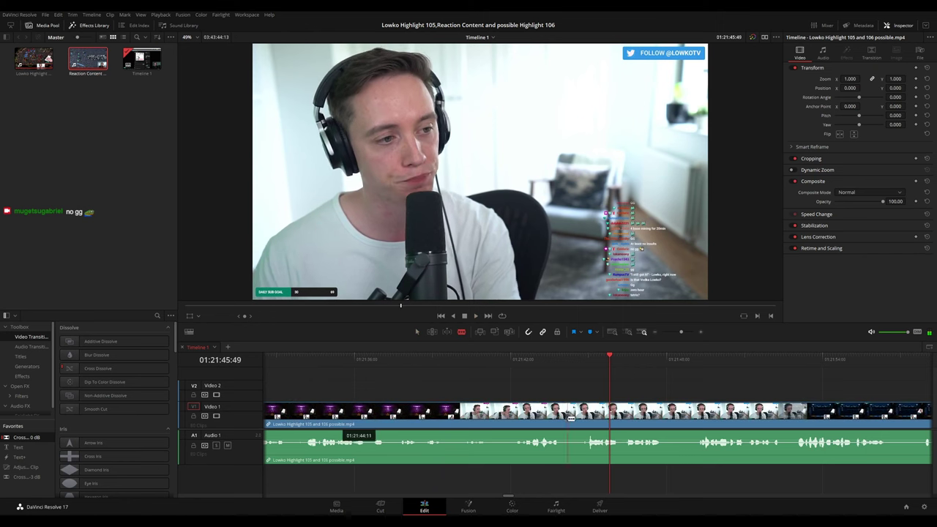
{"action": "left_click", "coordinate": [560, 414]}
{"action": "left_click", "coordinate": [586, 416]}
{"action": "key", "text": "a"}
{"action": "left_click", "coordinate": [574, 415]}
{"action": "key", "text": "Delete"}
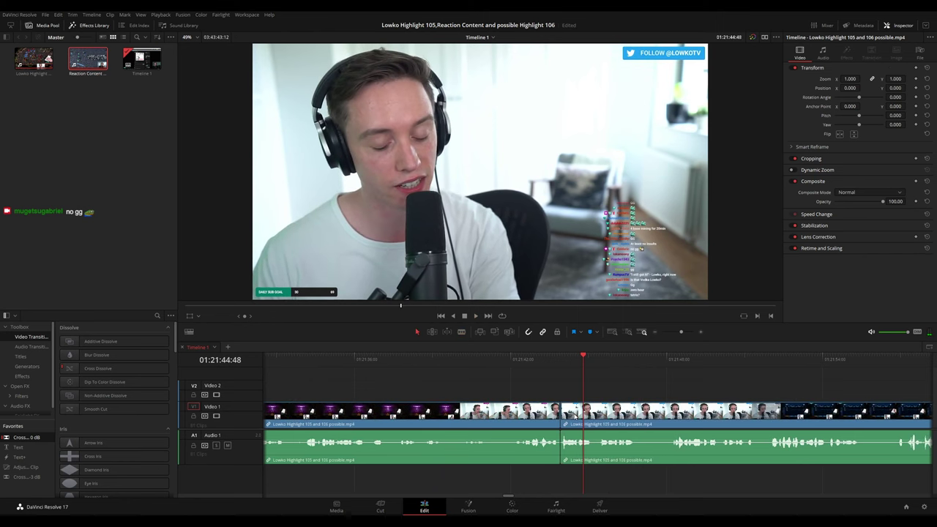
Play across the new cut near 01:21:44, color the clip before it blue, and deselect it.
{"action": "left_click", "coordinate": [536, 365]}
{"action": "key", "text": "space"}
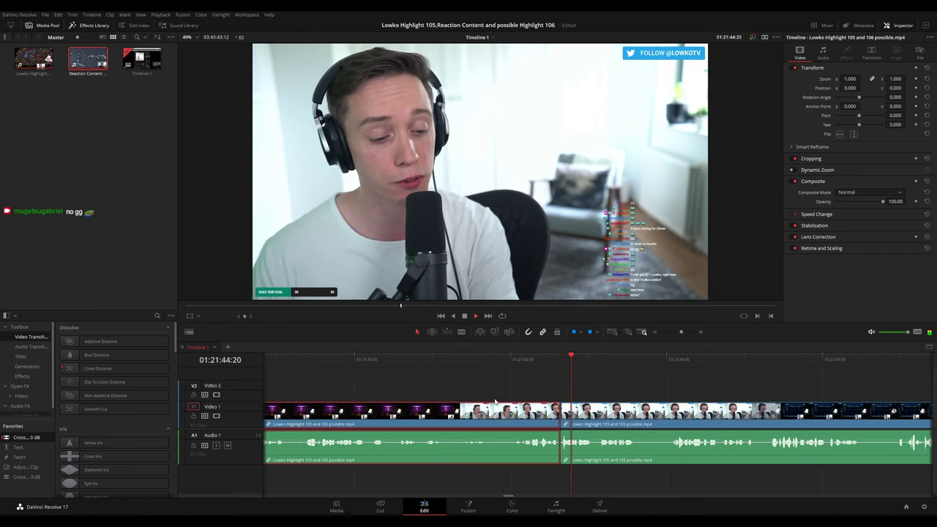
{"action": "left_click", "coordinate": [663, 383]}
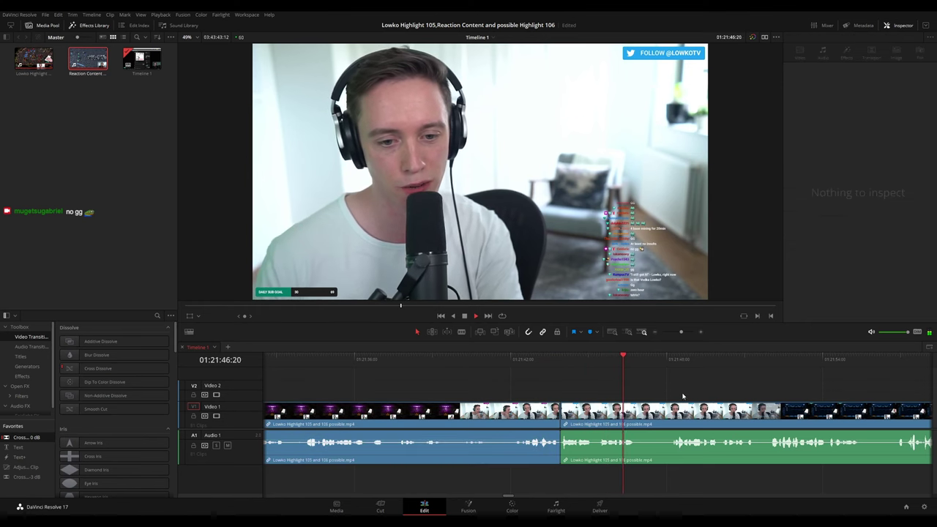
Cut out the pause just after 01:21:47, closing the gap, and finish the cut with an audio crossfade and blue color on the short preceding clip.
{"action": "key", "text": "ctrl+minus"}
{"action": "key", "text": "b"}
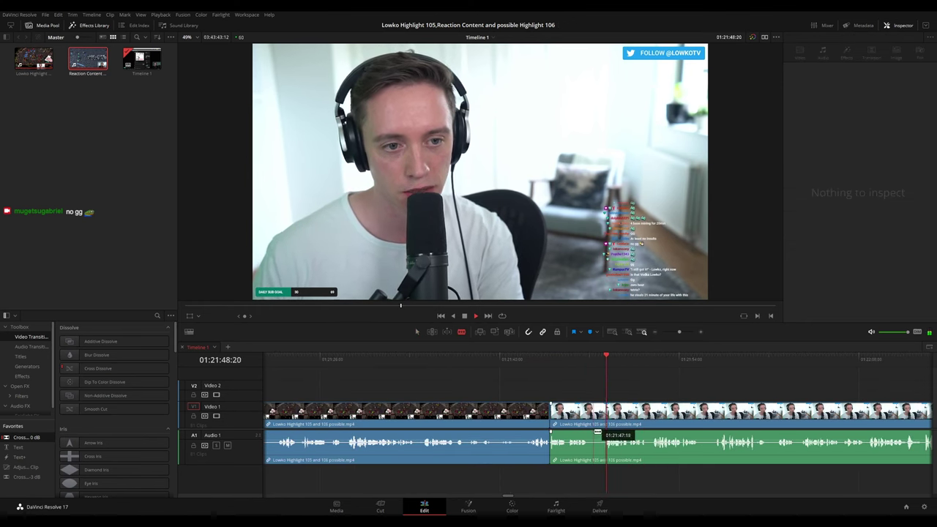
{"action": "left_click", "coordinate": [591, 430]}
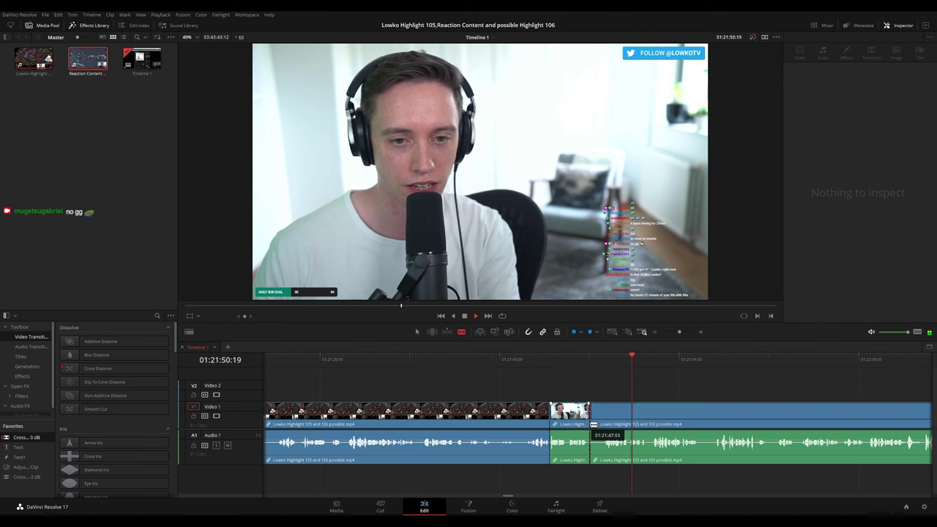
{"action": "key", "text": "a"}
{"action": "left_click", "coordinate": [600, 423]}
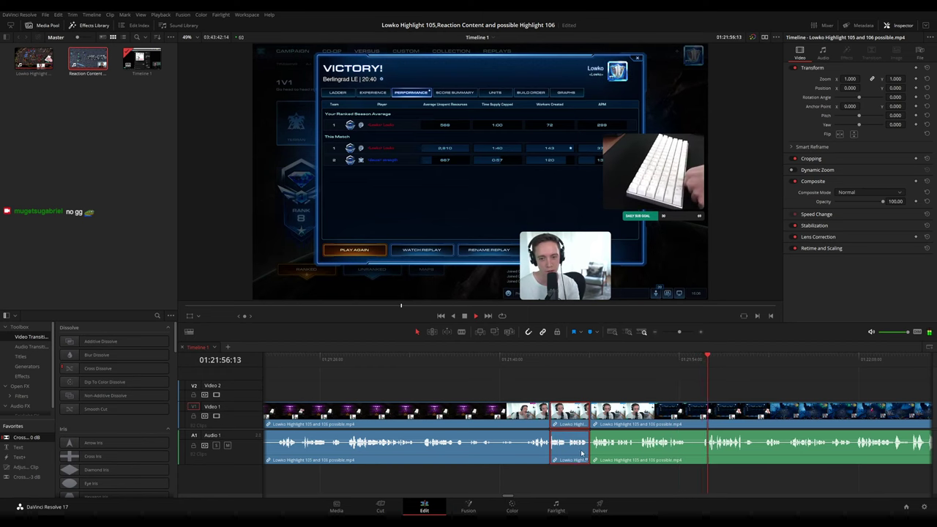
{"action": "left_click", "coordinate": [679, 366]}
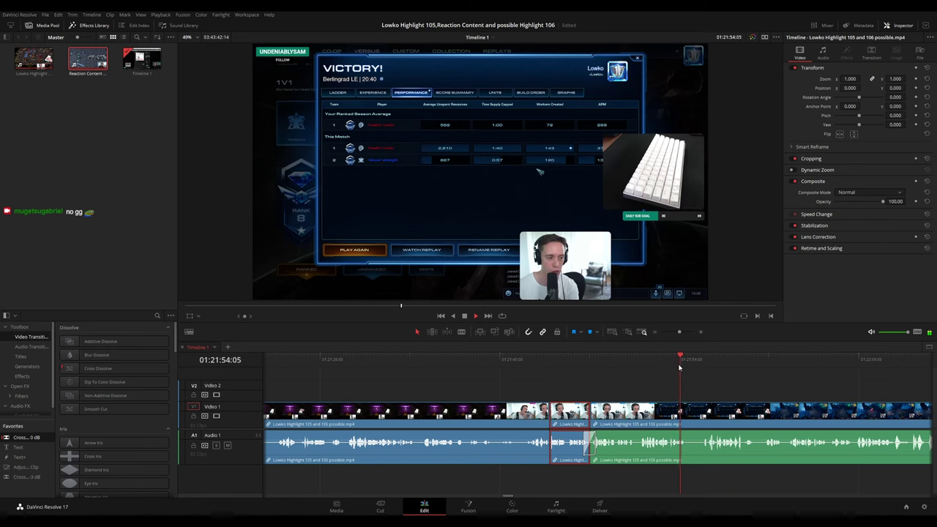
Play on through the match statistics screens and cut out the pause from 01:22:01:58 to 01:22:02:34, closing the gap.
{"action": "left_click_drag", "start_coordinate": [763, 395], "coordinate": [581, 382]}
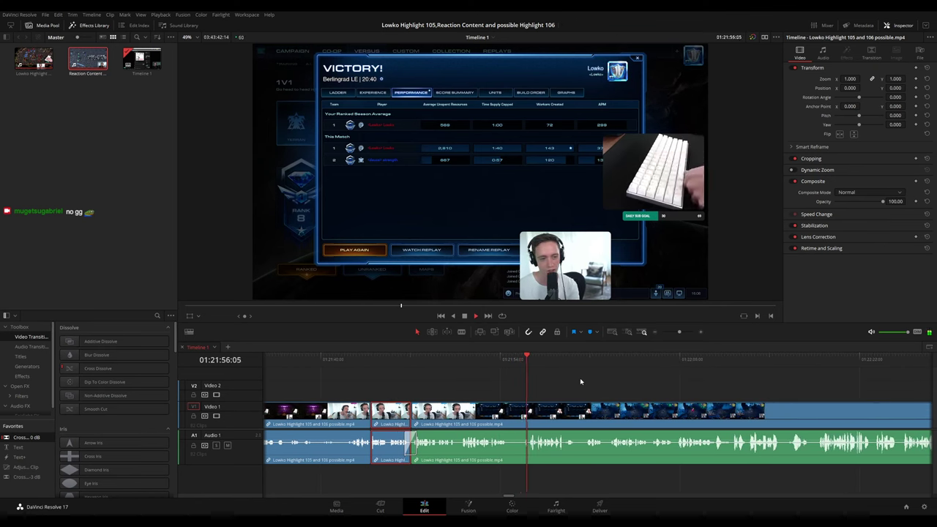
{"action": "scroll", "coordinate": [572, 385], "scroll_direction": "right", "scroll_amount": 2}
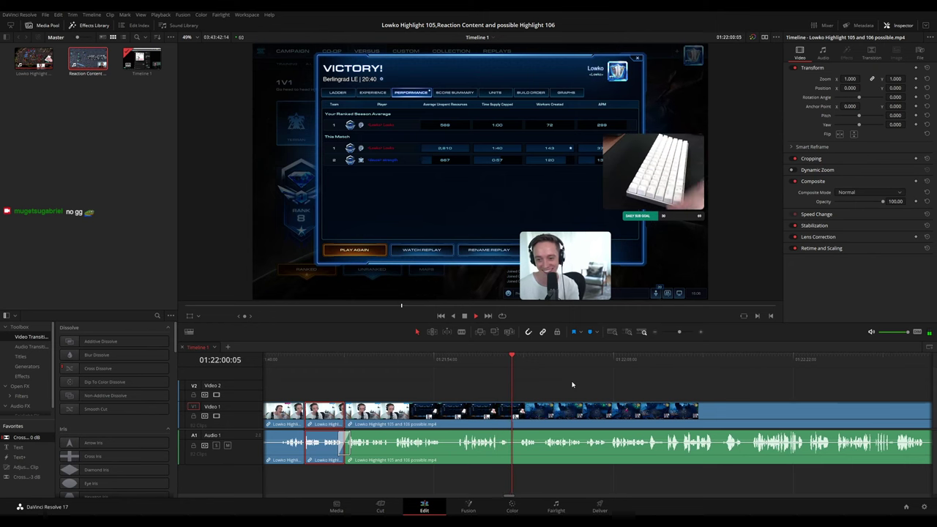
{"action": "scroll", "coordinate": [571, 384], "scroll_direction": "right", "scroll_amount": 2}
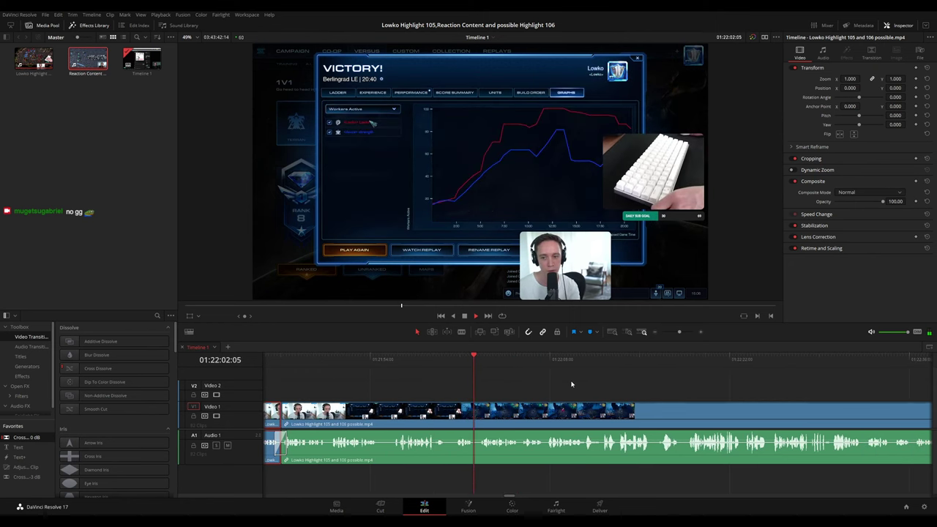
{"action": "key", "text": "space"}
{"action": "scroll", "coordinate": [522, 401], "scroll_direction": "up", "scroll_amount": 5}
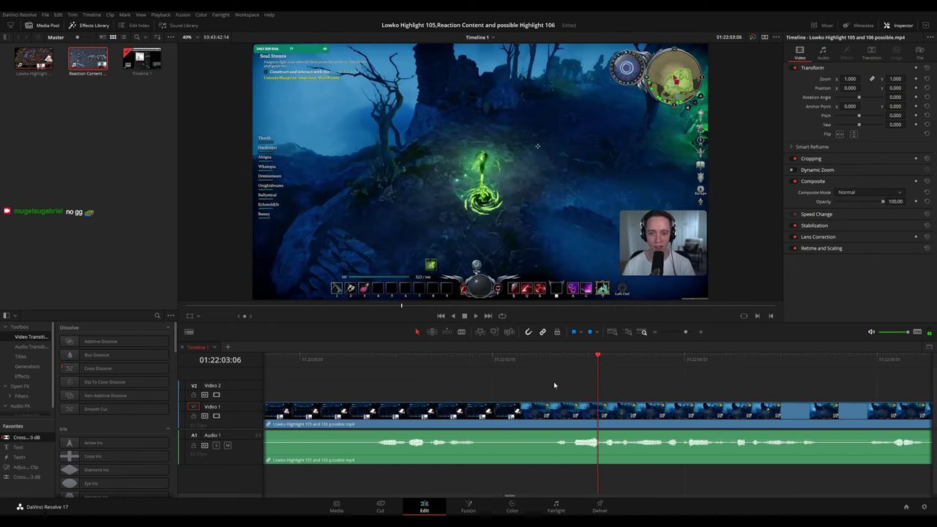
{"action": "left_click", "coordinate": [489, 361]}
{"action": "left_click", "coordinate": [490, 411]}
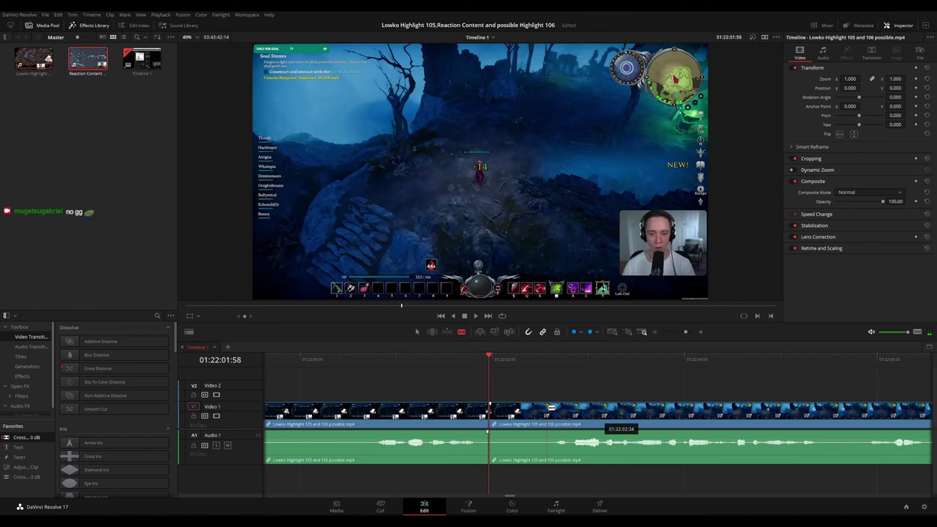
{"action": "left_click", "coordinate": [547, 411]}
{"action": "key", "text": "a"}
{"action": "left_click", "coordinate": [533, 411]}
{"action": "key", "text": "Delete"}
{"action": "left_click", "coordinate": [531, 407]}
{"action": "key", "text": "BackSpace"}
Play across the cut at 01:22:01:58, color the clip before it blue, and deselect it.
{"action": "key", "text": "space"}
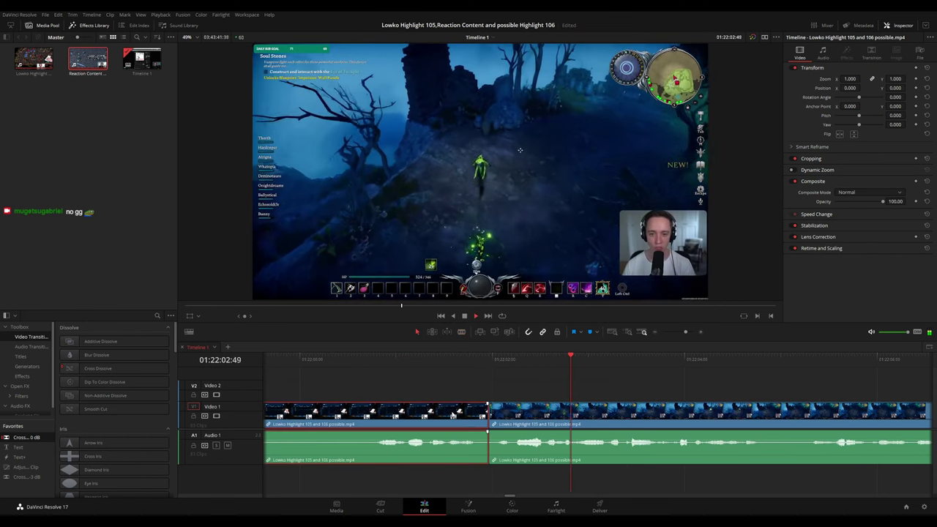
{"action": "key", "text": "F1"}
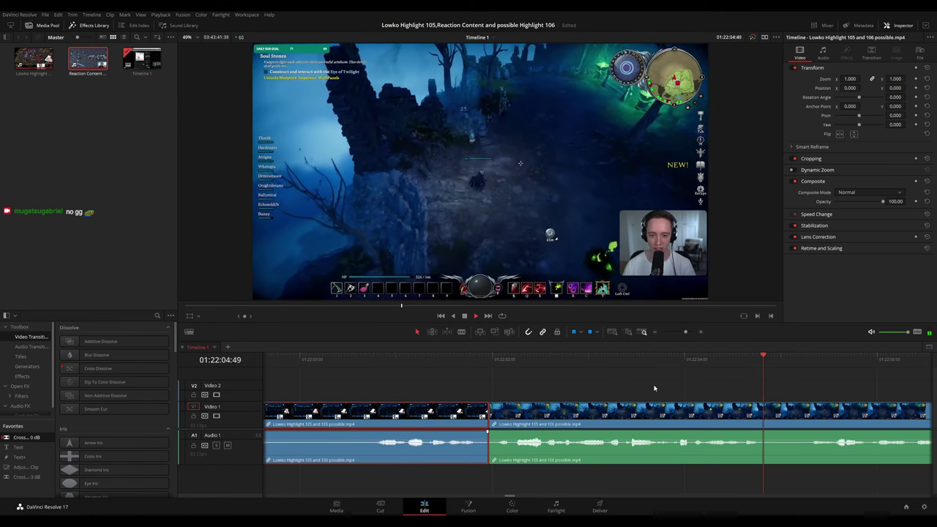
{"action": "left_click", "coordinate": [659, 387]}
Review the vampire game footage from about 01:22:05 to 01:23:29 for pauses in the audio waveform and highlight moments.
{"action": "scroll", "coordinate": [686, 384], "scroll_direction": "down", "scroll_amount": 6}
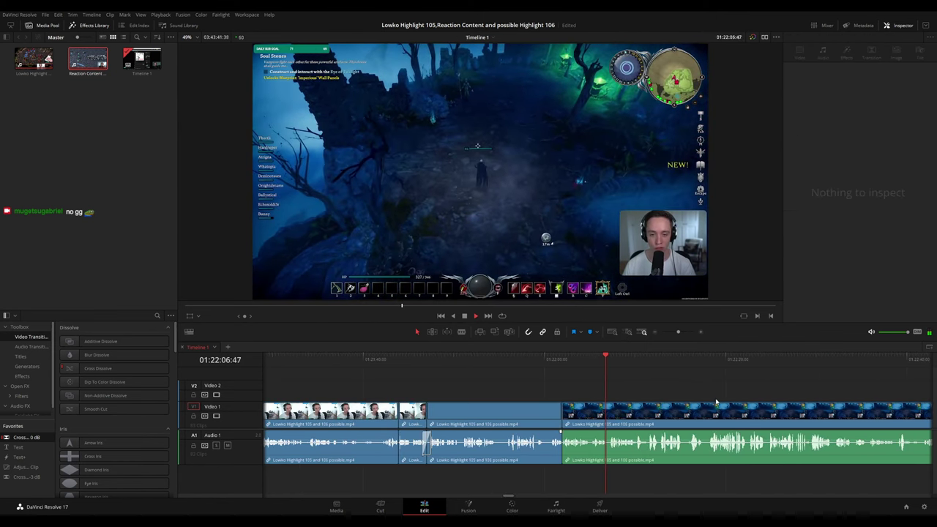
{"action": "scroll", "coordinate": [716, 401], "scroll_direction": "right", "scroll_amount": 3}
{"action": "scroll", "coordinate": [596, 411], "scroll_direction": "down", "scroll_amount": 2}
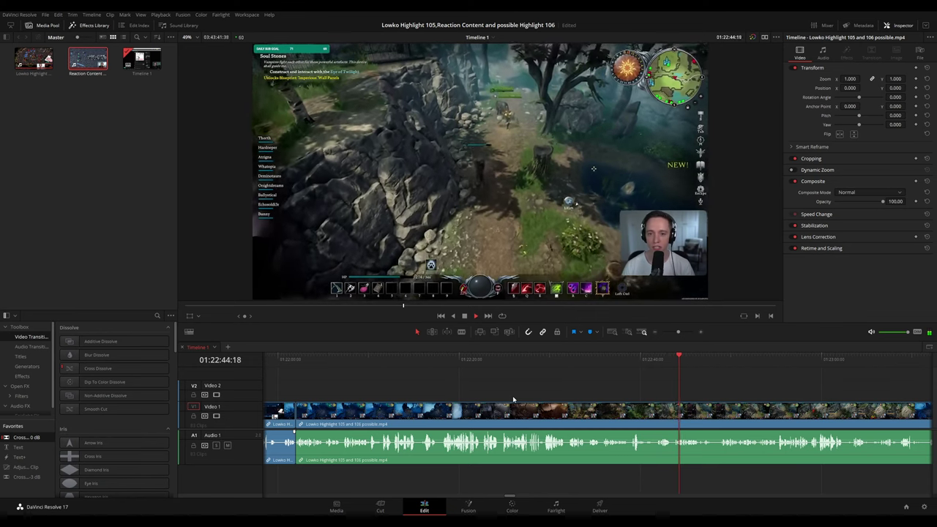
{"action": "left_click_drag", "start_coordinate": [656, 373], "coordinate": [505, 362]}
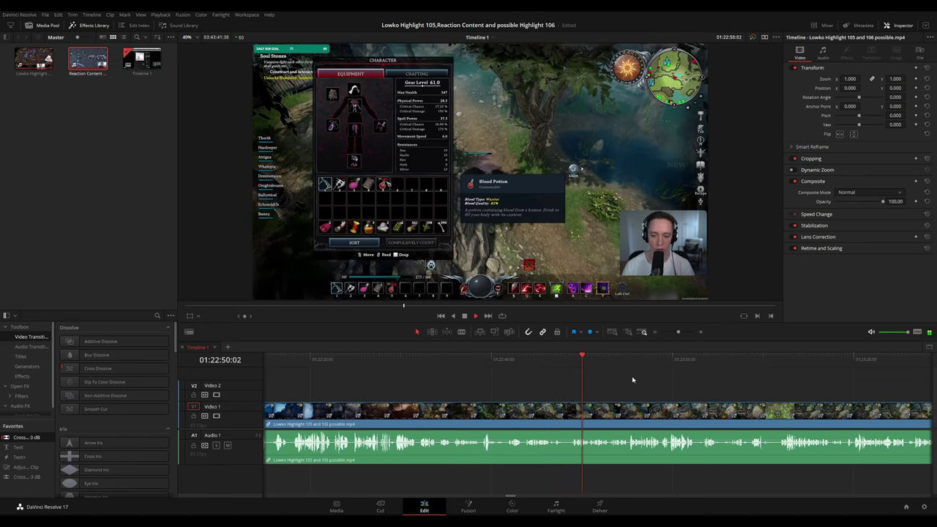
{"action": "scroll", "coordinate": [633, 379], "scroll_direction": "right", "scroll_amount": 3}
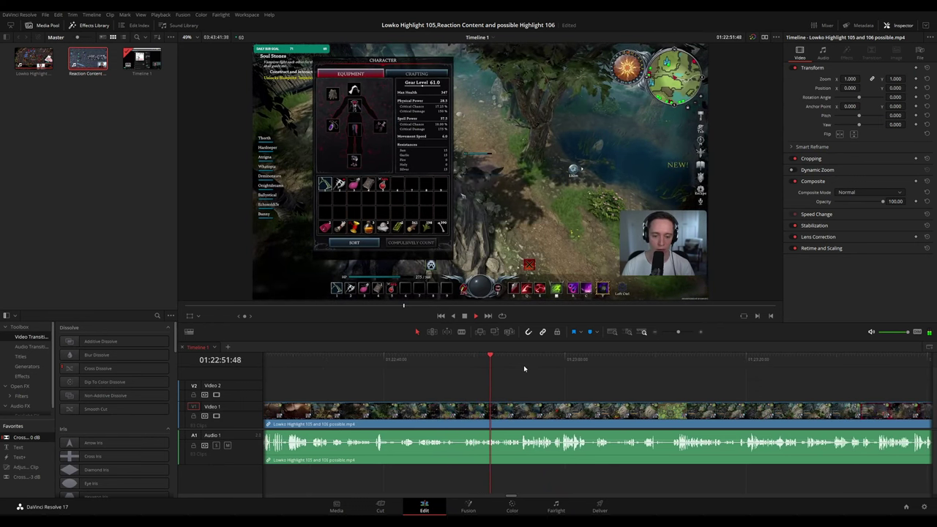
{"action": "scroll", "coordinate": [534, 378], "scroll_direction": "right", "scroll_amount": 1}
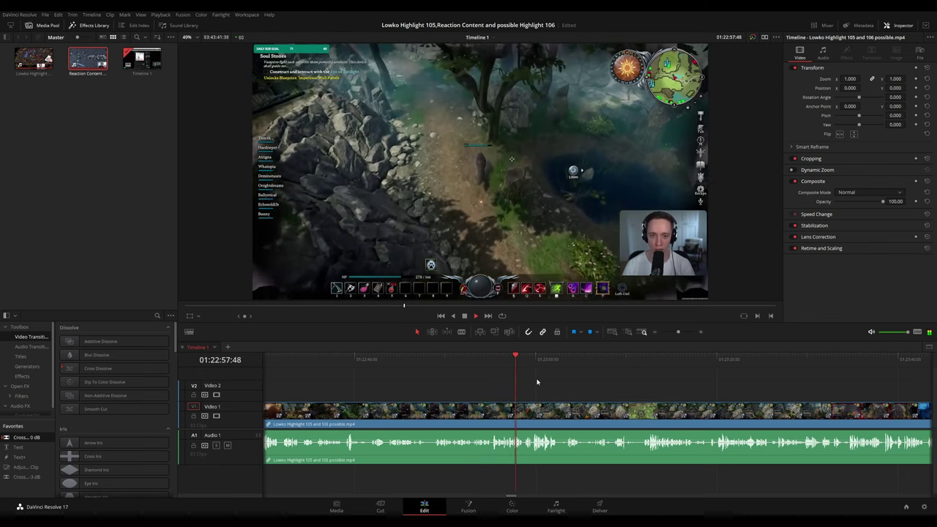
{"action": "scroll", "coordinate": [554, 385], "scroll_direction": "right", "scroll_amount": 2}
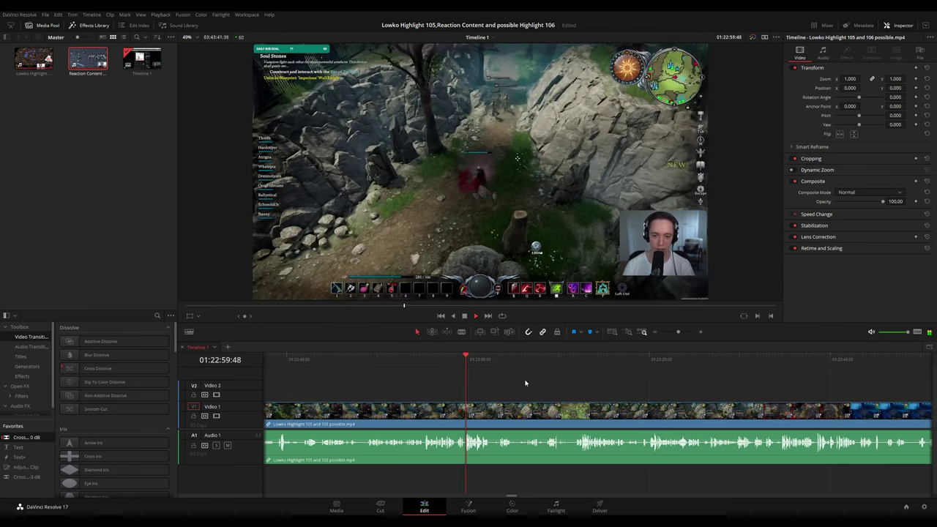
{"action": "scroll", "coordinate": [552, 393], "scroll_direction": "up", "scroll_amount": 3}
{"action": "left_click_drag", "start_coordinate": [654, 393], "coordinate": [512, 381]}
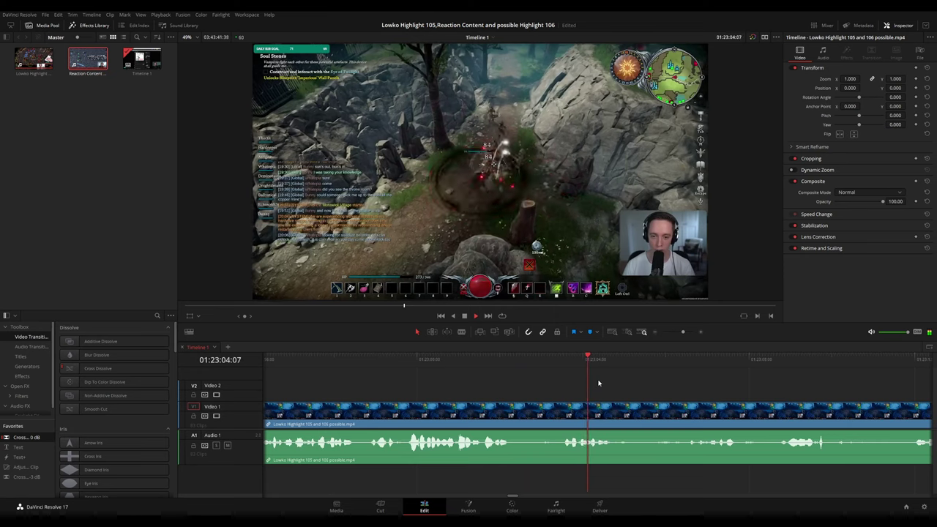
{"action": "scroll", "coordinate": [630, 392], "scroll_direction": "down", "scroll_amount": 3}
{"action": "scroll", "coordinate": [630, 390], "scroll_direction": "up", "scroll_amount": 1}
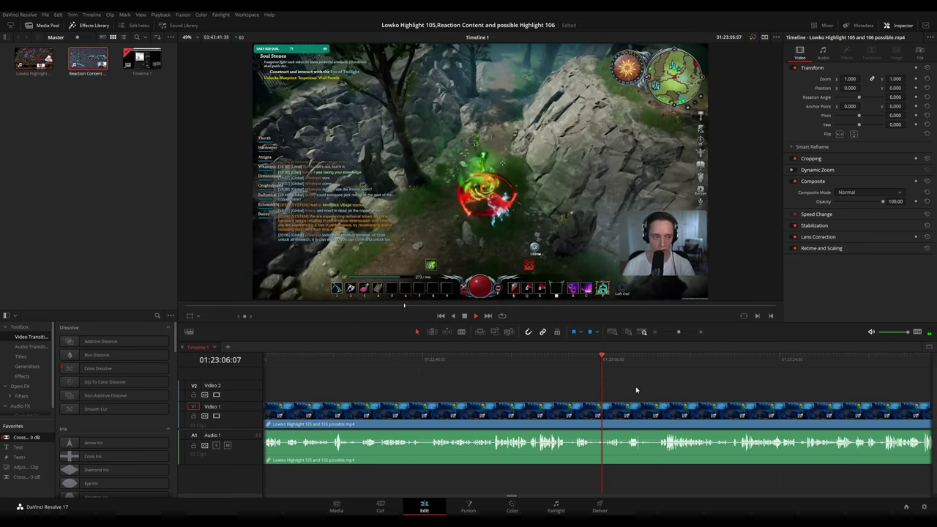
{"action": "left_click_drag", "start_coordinate": [636, 388], "coordinate": [554, 384]}
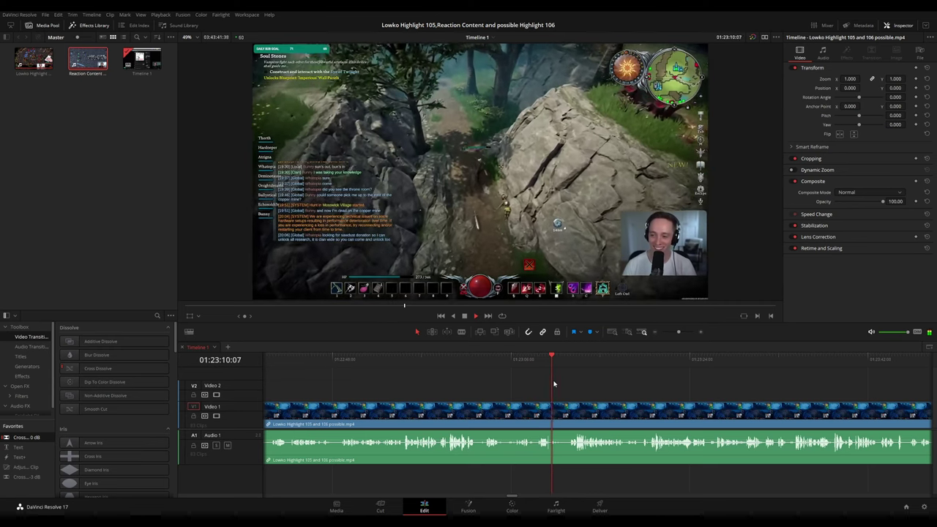
{"action": "scroll", "coordinate": [571, 375], "scroll_direction": "right", "scroll_amount": 3}
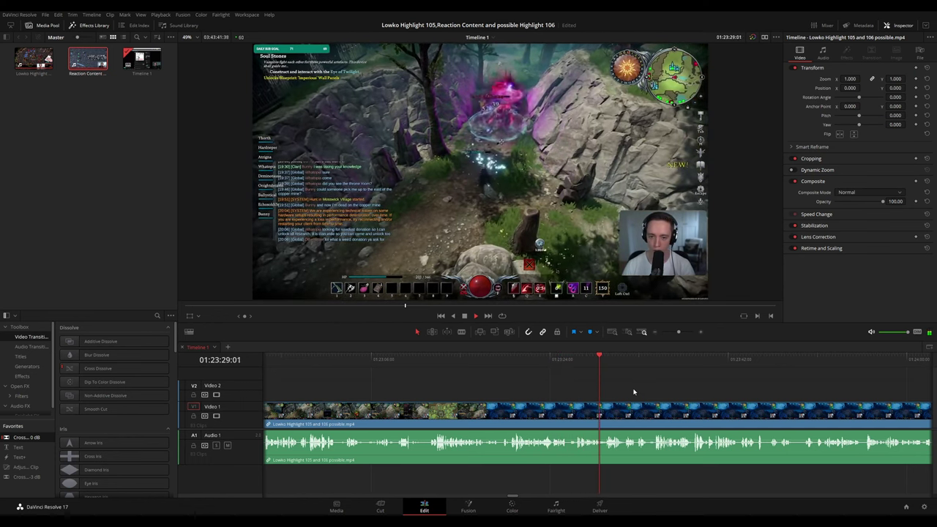
Review the vampire game footage from 01:23:29 to about 01:24:43 for pauses in the audio waveform and highlight moments.
{"action": "left_click_drag", "start_coordinate": [627, 390], "coordinate": [498, 383]}
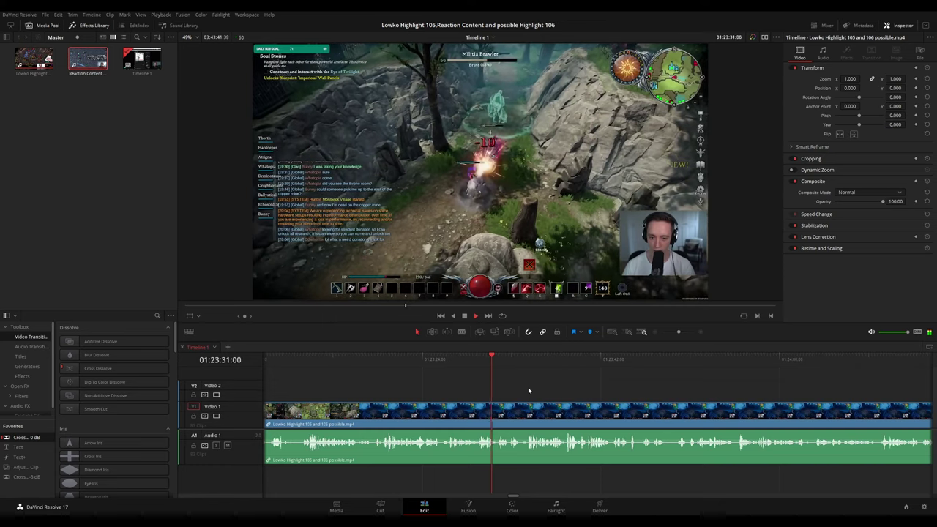
{"action": "scroll", "coordinate": [556, 399], "scroll_direction": "down", "scroll_amount": 5}
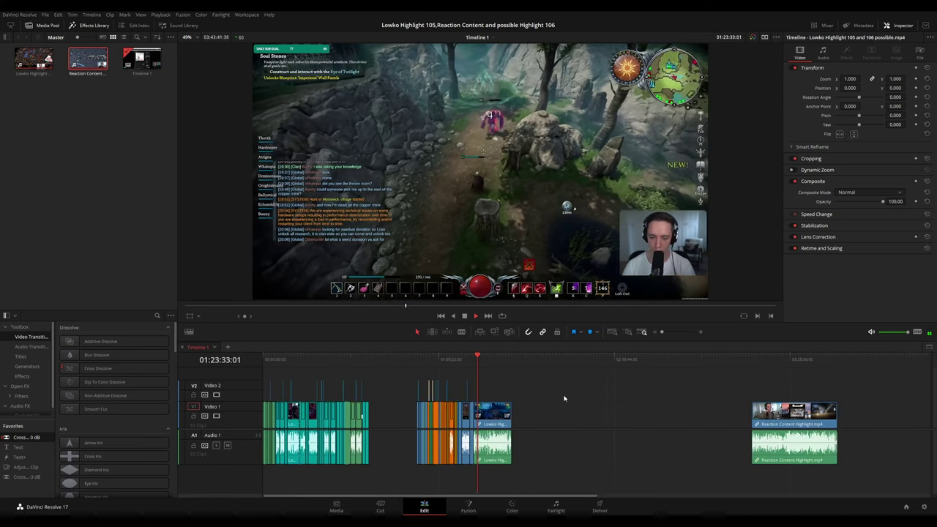
{"action": "scroll", "coordinate": [513, 412], "scroll_direction": "up", "scroll_amount": 5}
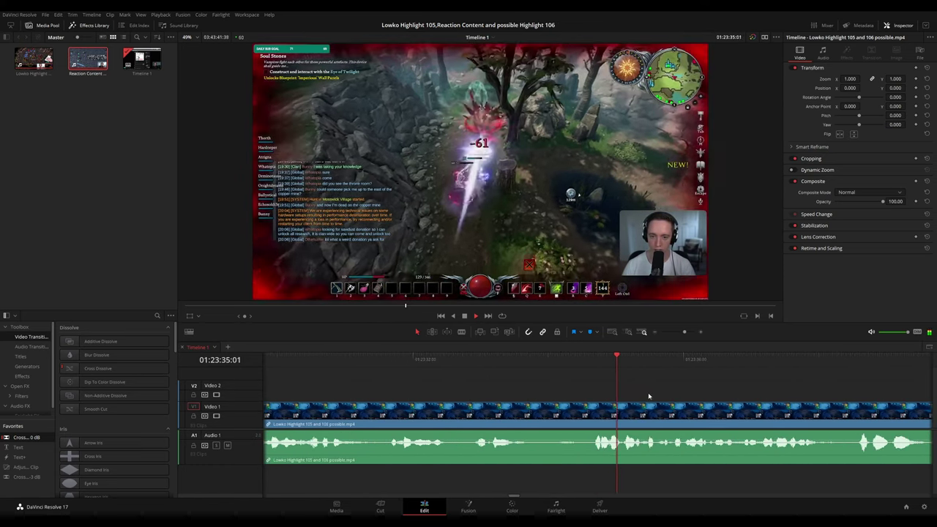
{"action": "scroll", "coordinate": [758, 389], "scroll_direction": "down", "scroll_amount": 4}
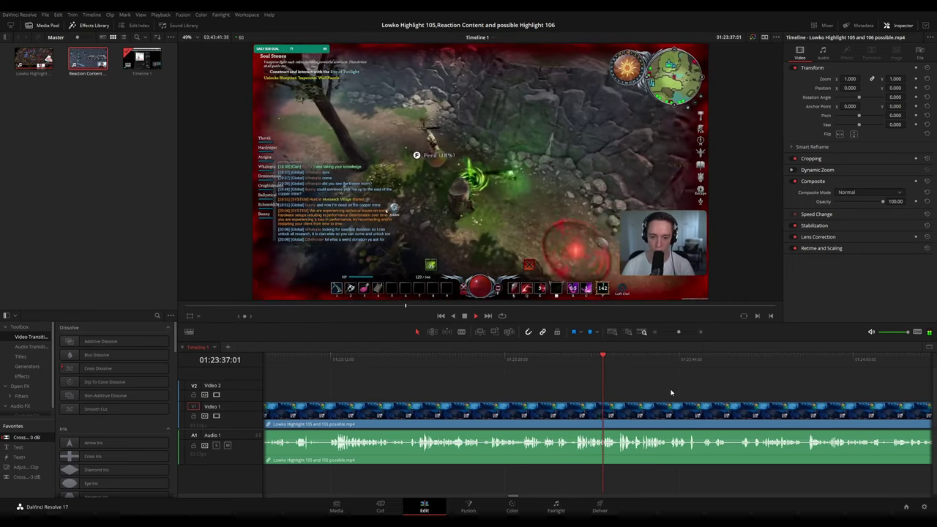
{"action": "left_click_drag", "start_coordinate": [644, 392], "coordinate": [487, 388]}
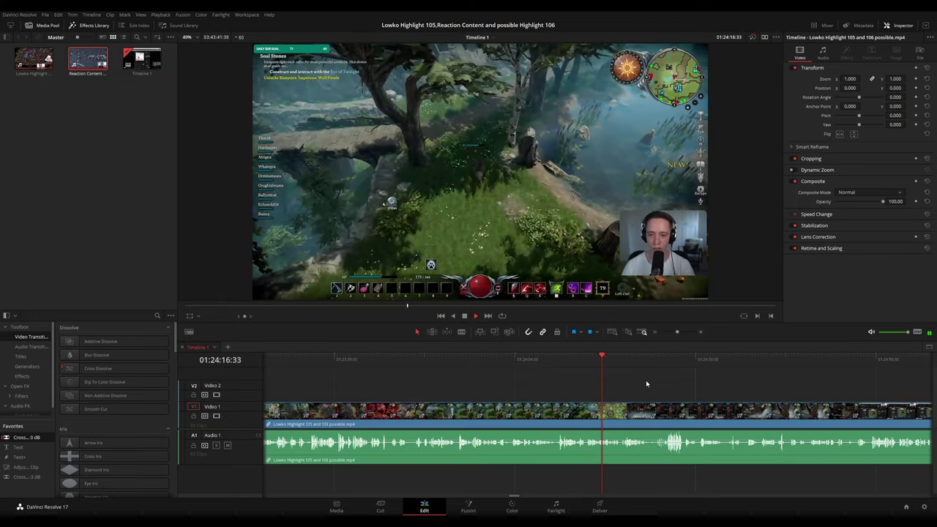
{"action": "scroll", "coordinate": [646, 381], "scroll_direction": "right", "scroll_amount": 2}
{"action": "key", "text": "space"}
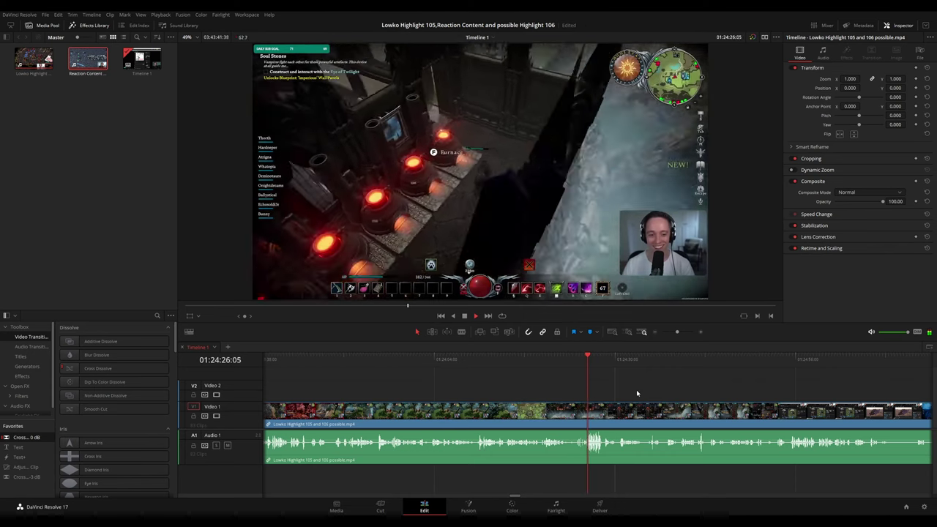
{"action": "scroll", "coordinate": [588, 384], "scroll_direction": "right", "scroll_amount": 2}
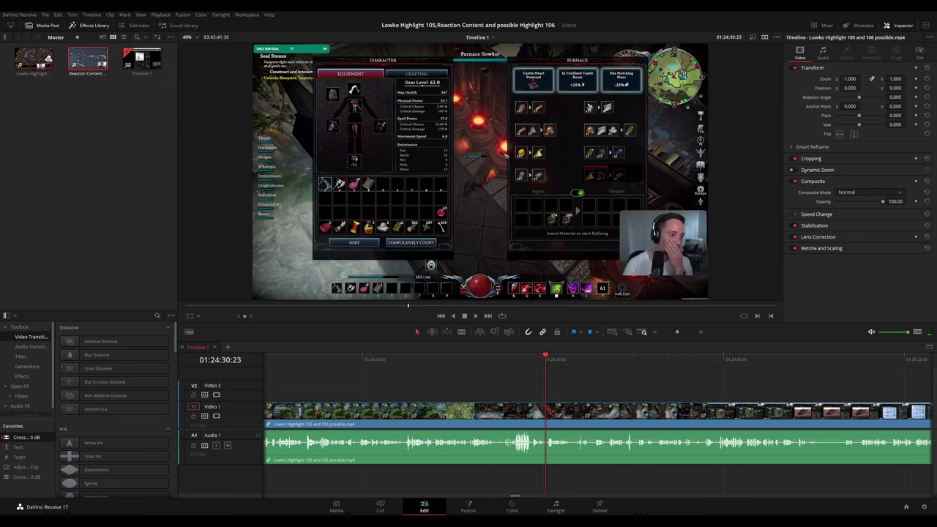
{"action": "key", "text": "space"}
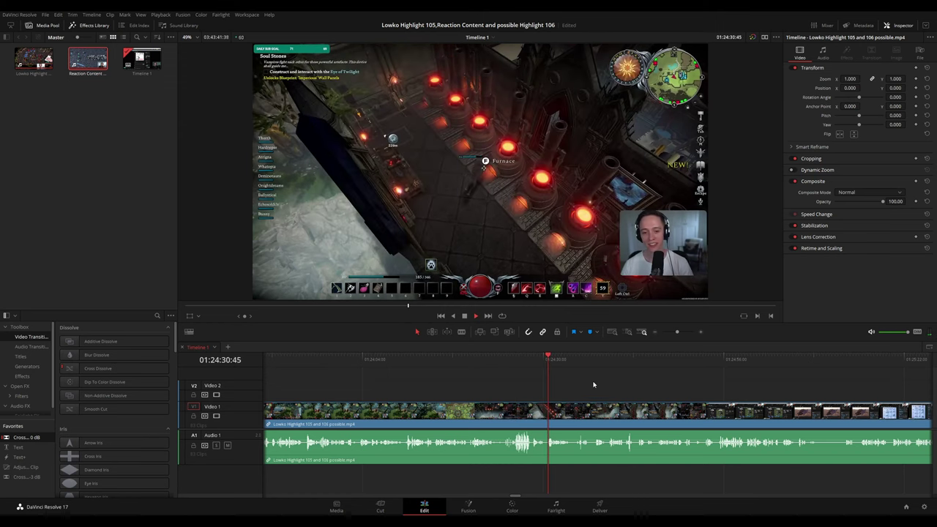
{"action": "scroll", "coordinate": [582, 384], "scroll_direction": "up", "scroll_amount": 3}
{"action": "key", "text": "space"}
{"action": "left_click_drag", "start_coordinate": [695, 385], "coordinate": [481, 378]}
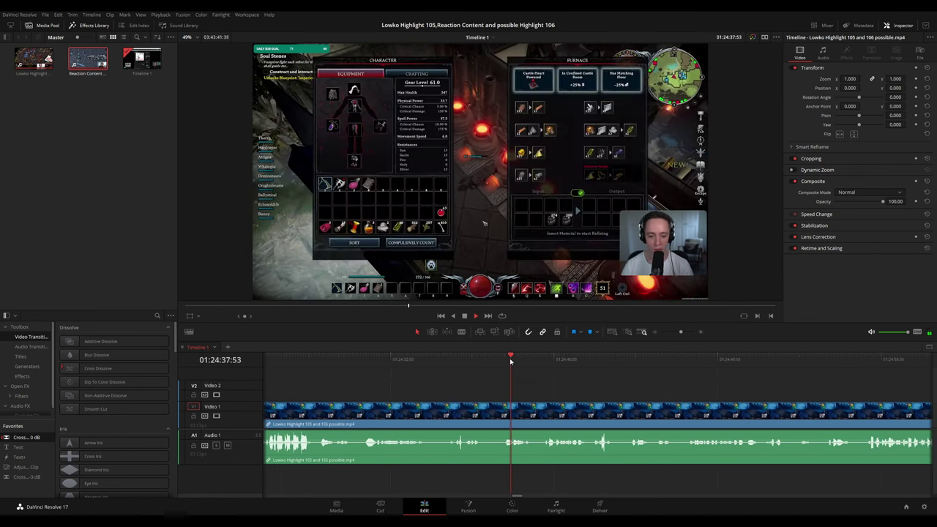
{"action": "scroll", "coordinate": [628, 388], "scroll_direction": "down", "scroll_amount": 3}
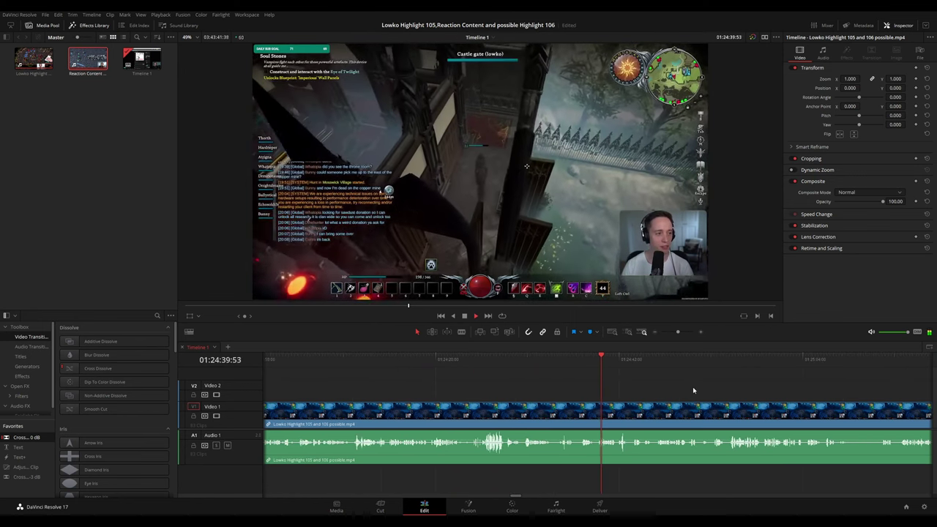
{"action": "left_click_drag", "start_coordinate": [692, 388], "coordinate": [525, 375]}
{"action": "scroll", "coordinate": [527, 396], "scroll_direction": "up", "scroll_amount": 3}
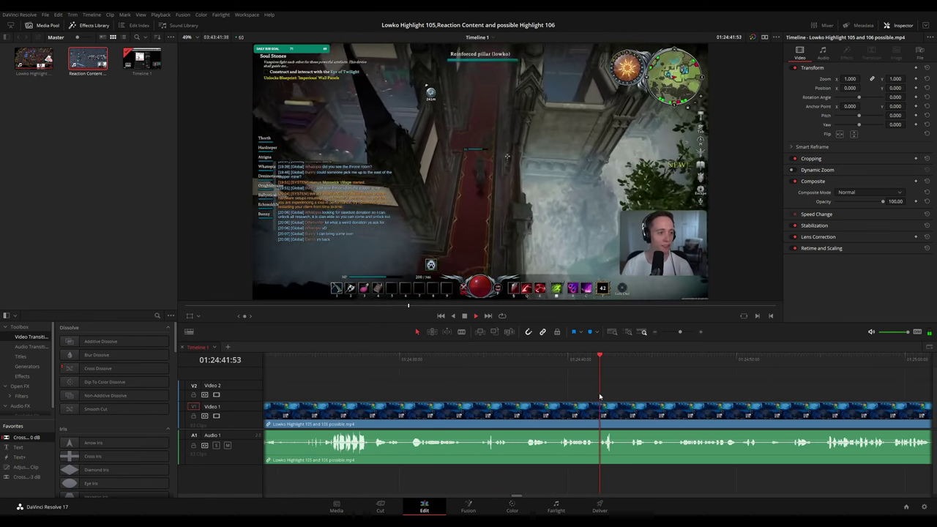
{"action": "scroll", "coordinate": [644, 391], "scroll_direction": "down", "scroll_amount": 2}
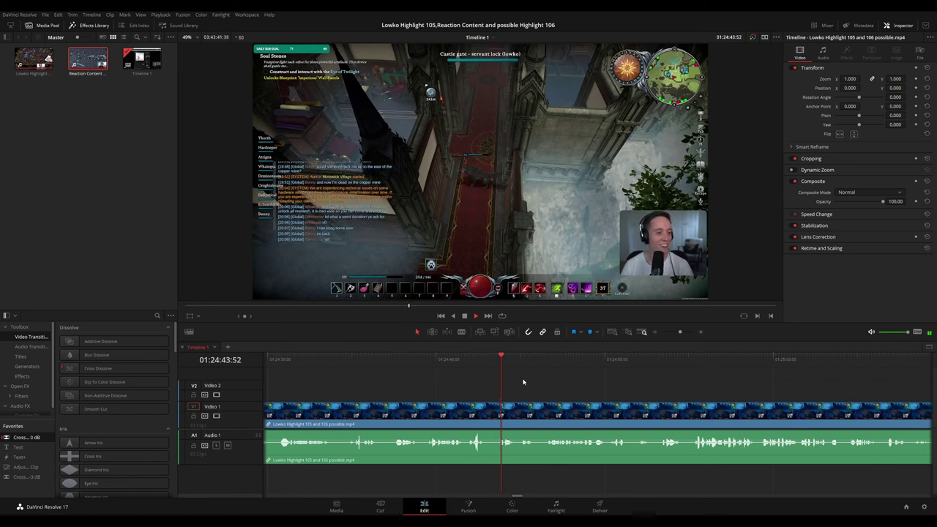
Cut out the roughly 3-second pause starting at 01:24:43:18, close the gap, and play back across the cut.
{"action": "key", "text": "b"}
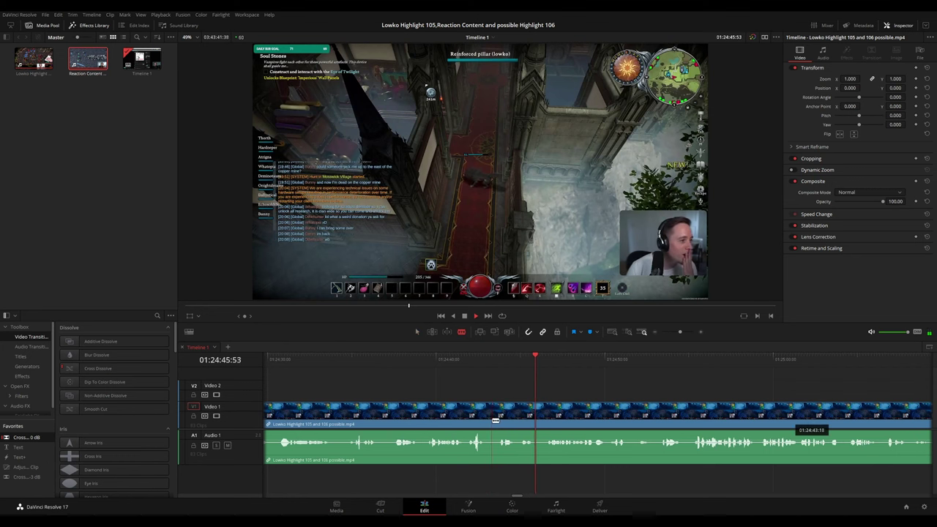
{"action": "left_click", "coordinate": [493, 421]}
{"action": "left_click", "coordinate": [548, 414]}
{"action": "key", "text": "a"}
{"action": "left_click", "coordinate": [521, 414]}
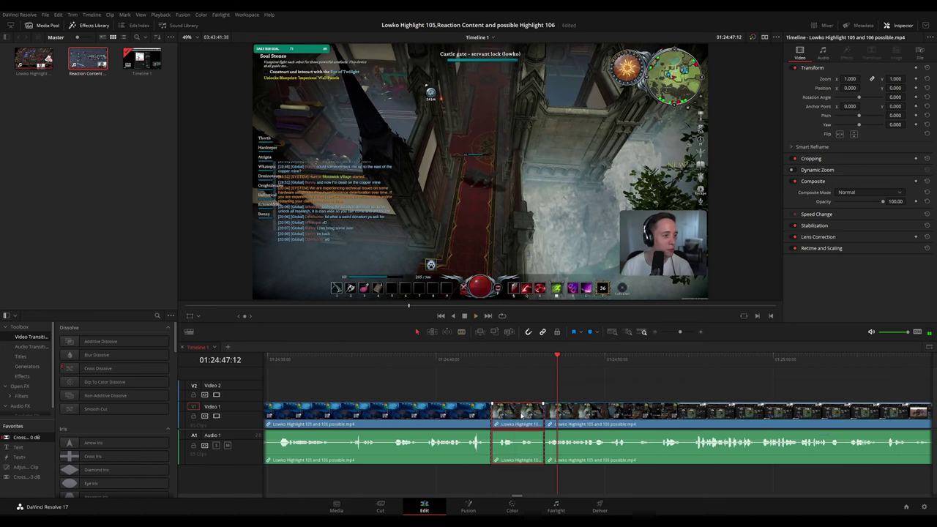
{"action": "key", "text": "Delete"}
{"action": "left_click", "coordinate": [472, 364]}
{"action": "key", "text": "space"}
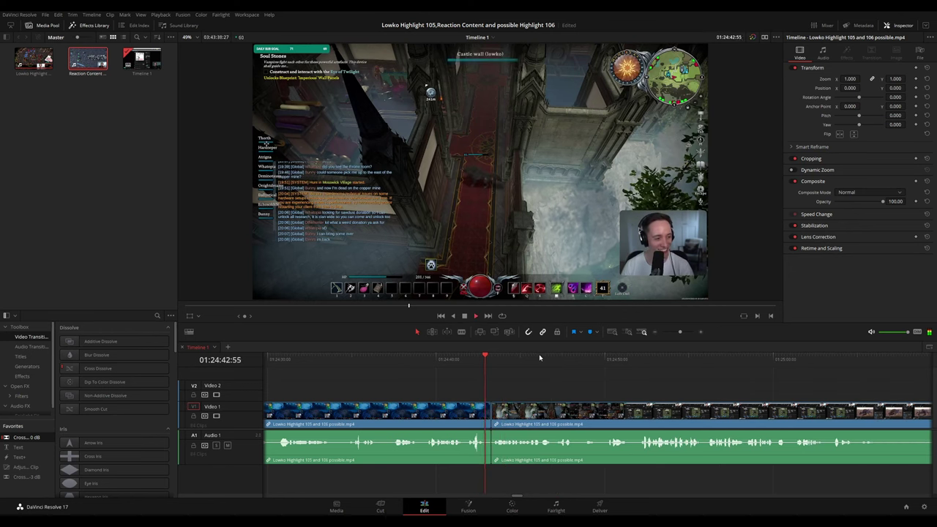
Color the clip before the 01:24:43:18 cut orange, add an audio crossfade at the cut, and resume playback with nothing selected.
{"action": "key", "text": "1"}
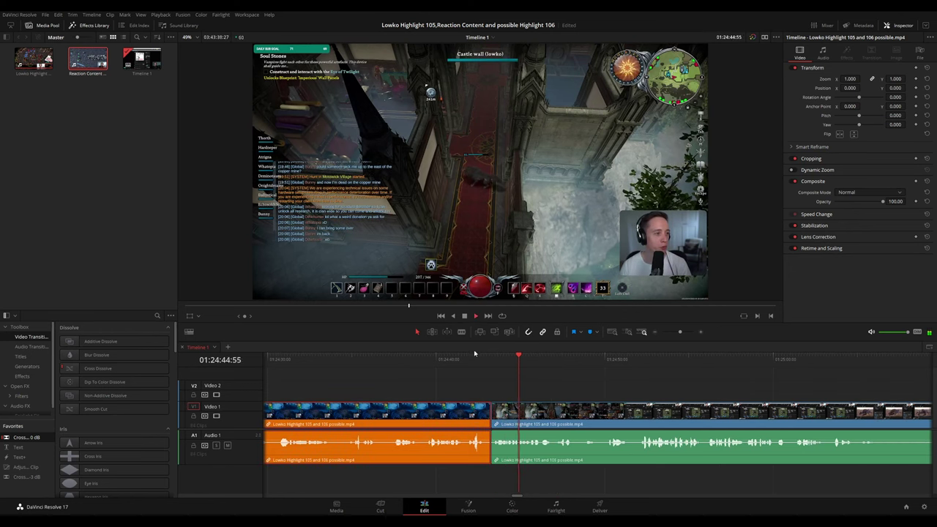
{"action": "left_click_drag", "start_coordinate": [28, 438], "coordinate": [487, 454]}
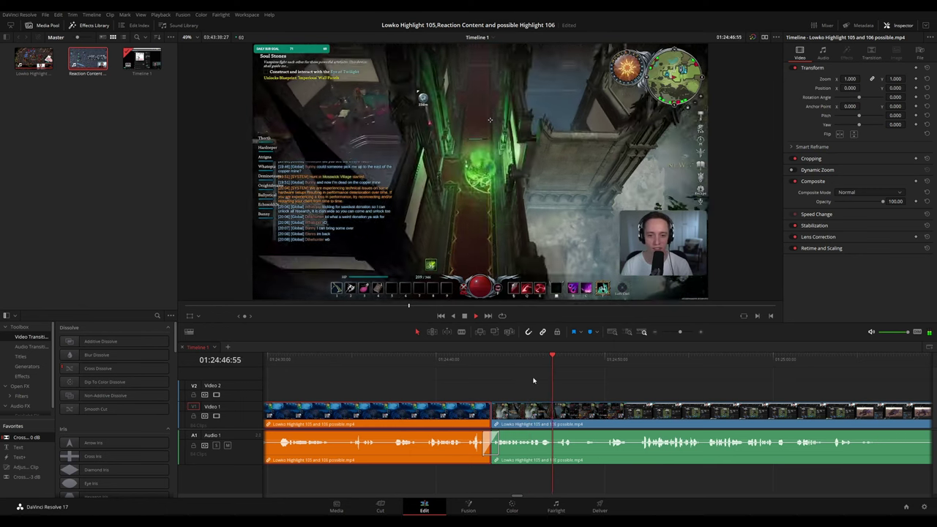
{"action": "left_click", "coordinate": [527, 365]}
{"action": "left_click", "coordinate": [599, 396]}
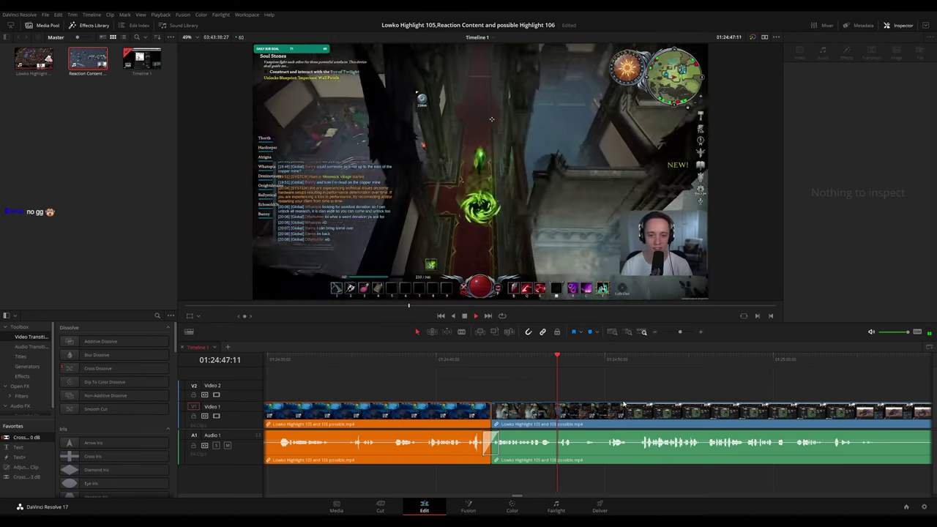
Play on to the switch to the reddit page and cut out the pause from 01:24:51:25 to 01:24:51:57, closing the gap.
{"action": "scroll", "coordinate": [611, 411], "scroll_direction": "right", "scroll_amount": 2}
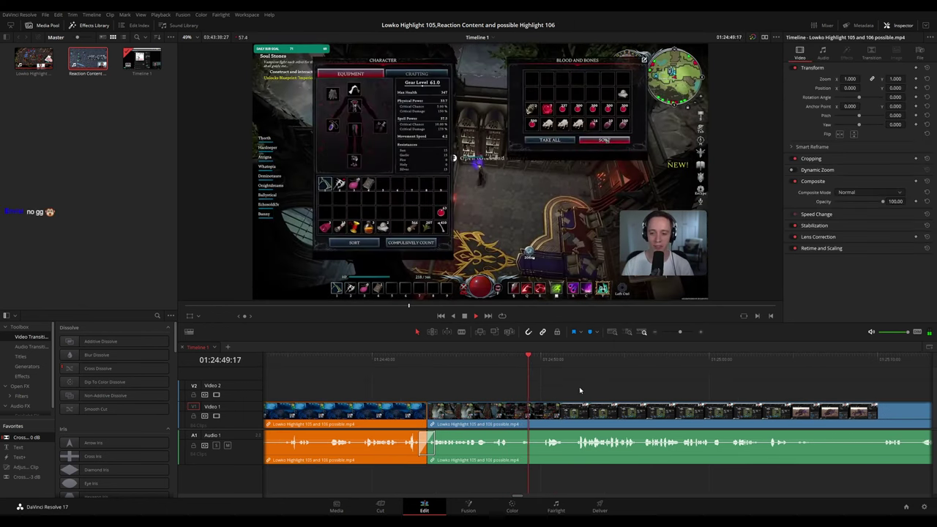
{"action": "scroll", "coordinate": [551, 382], "scroll_direction": "right", "scroll_amount": 2}
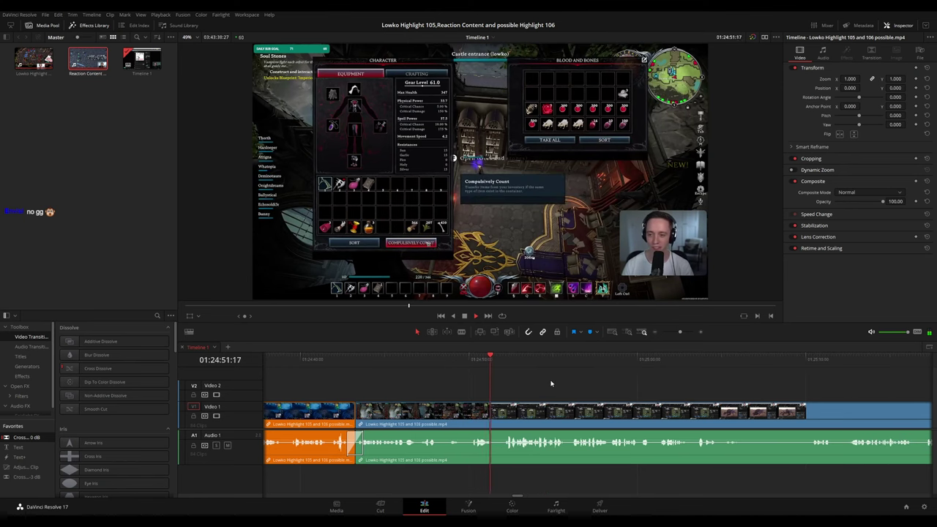
{"action": "scroll", "coordinate": [553, 390], "scroll_direction": "up", "scroll_amount": 2}
{"action": "key", "text": "space"}
{"action": "scroll", "coordinate": [554, 391], "scroll_direction": "up", "scroll_amount": 2}
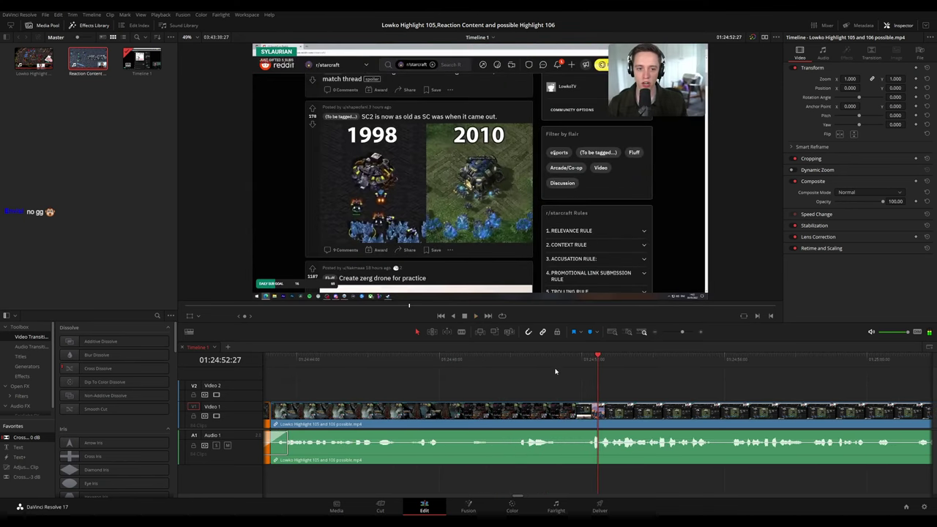
{"action": "left_click", "coordinate": [561, 366]}
{"action": "left_click", "coordinate": [562, 410]}
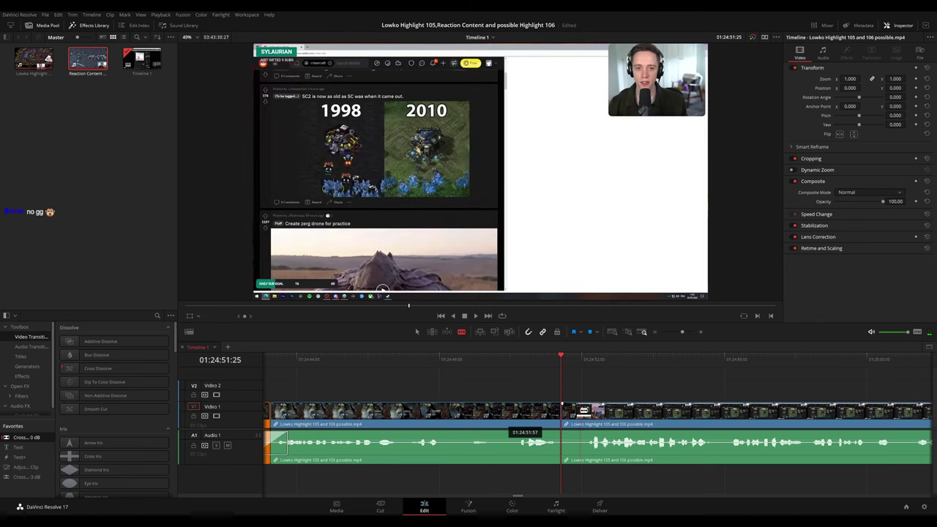
{"action": "left_click", "coordinate": [580, 410]}
{"action": "key", "text": "a"}
{"action": "left_click", "coordinate": [571, 414]}
{"action": "key", "text": "Delete"}
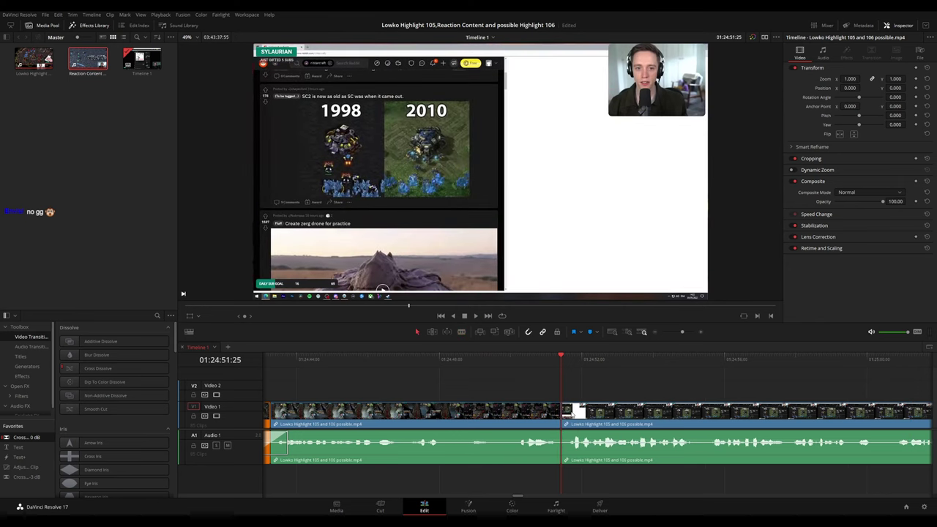
Play across the cut at 01:24:51:25, color the clip before it orange, and deselect it.
{"action": "key", "text": "space"}
{"action": "left_click", "coordinate": [509, 414]}
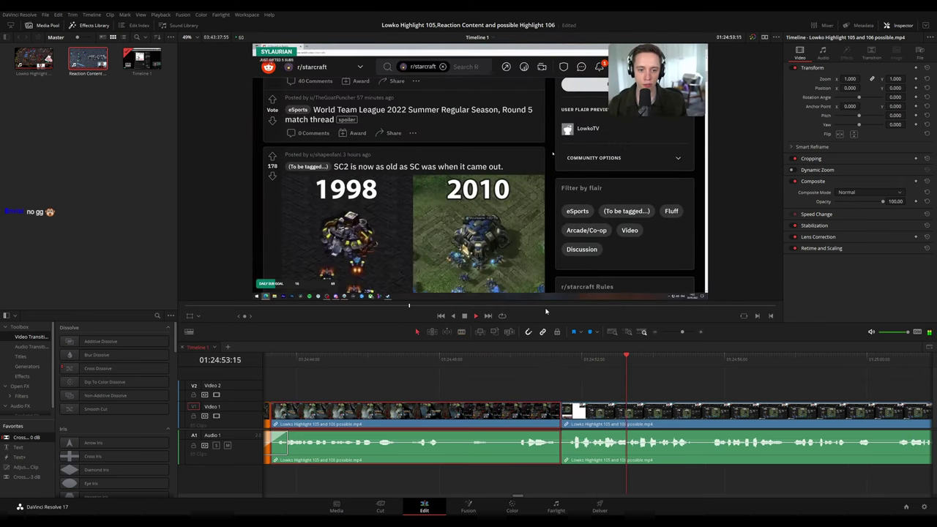
{"action": "key", "text": "o"}
{"action": "left_click", "coordinate": [736, 385]}
{"action": "scroll", "coordinate": [712, 386], "scroll_direction": "down", "scroll_amount": 4}
{"action": "scroll", "coordinate": [702, 386], "scroll_direction": "down", "scroll_amount": 7}
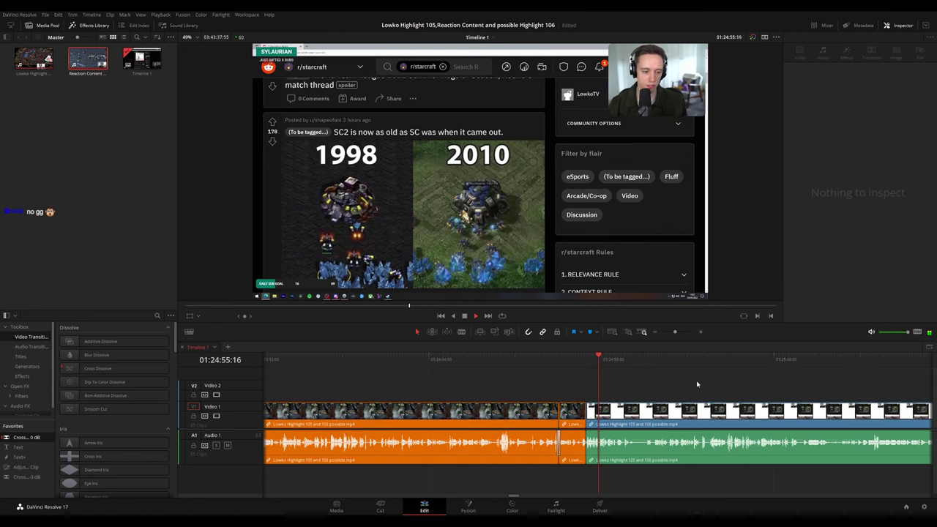
Play on through the reddit posts and cut out the short pause starting at 01:25:04:17, closing the gap.
{"action": "scroll", "coordinate": [615, 380], "scroll_direction": "right", "scroll_amount": 3}
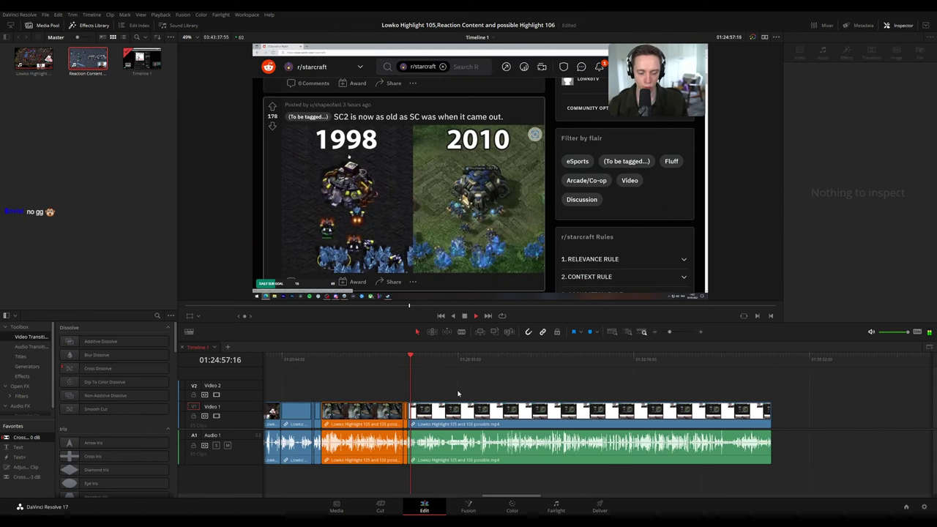
{"action": "scroll", "coordinate": [458, 394], "scroll_direction": "up", "scroll_amount": 2}
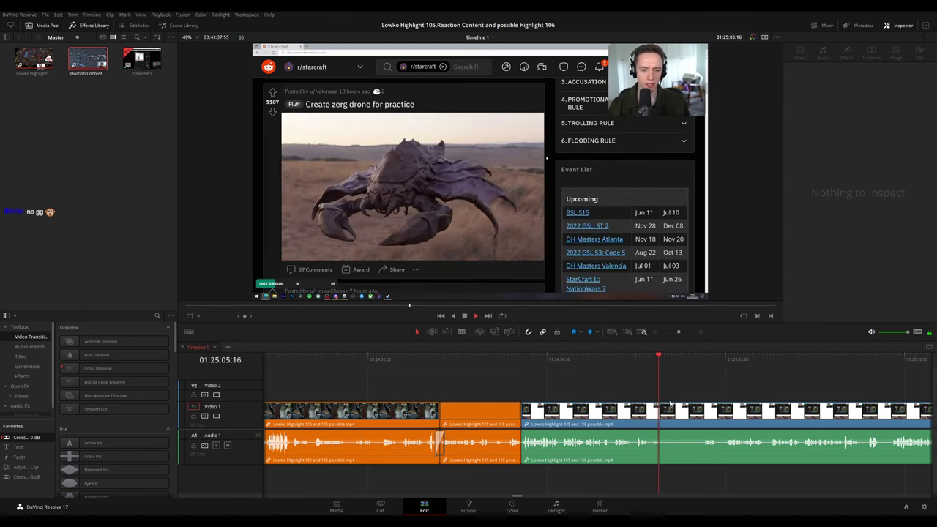
{"action": "key", "text": "space"}
{"action": "scroll", "coordinate": [670, 393], "scroll_direction": "up", "scroll_amount": 3}
{"action": "key", "text": "b"}
{"action": "left_click", "coordinate": [501, 412]}
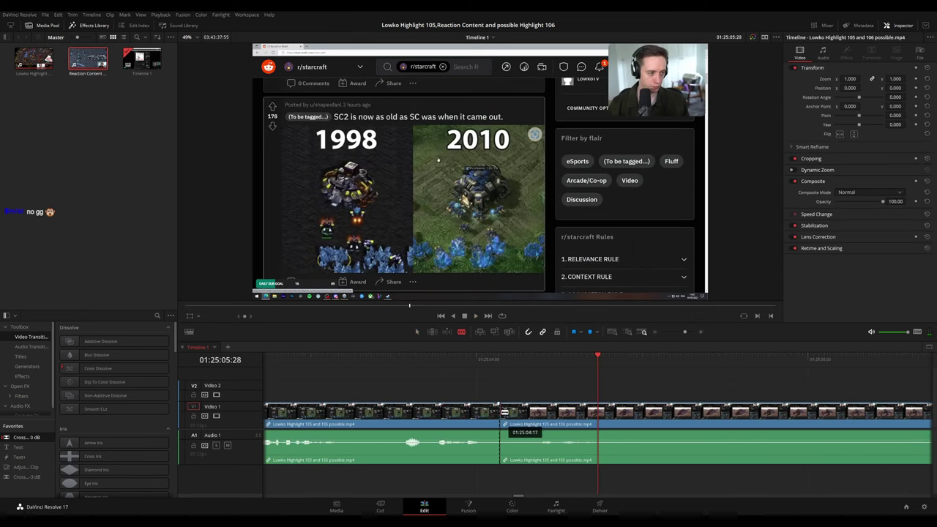
{"action": "left_click", "coordinate": [530, 412]}
{"action": "key", "text": "a"}
{"action": "left_click", "coordinate": [517, 412]}
{"action": "key", "text": "BackSpace"}
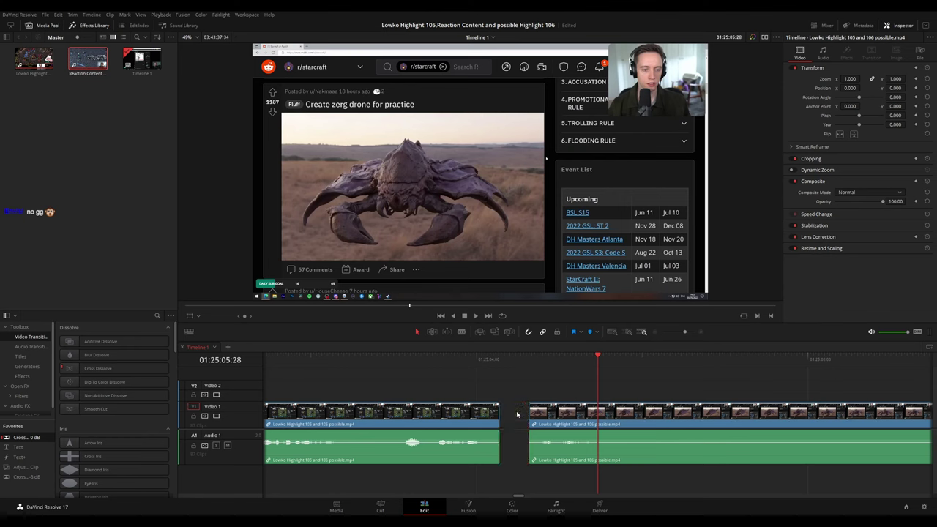
{"action": "left_click", "coordinate": [516, 413]}
{"action": "key", "text": "BackSpace"}
Play across the cut at 01:25:04:17, color the clip before it green, and deselect it.
{"action": "key", "text": "space"}
{"action": "left_click", "coordinate": [489, 412]}
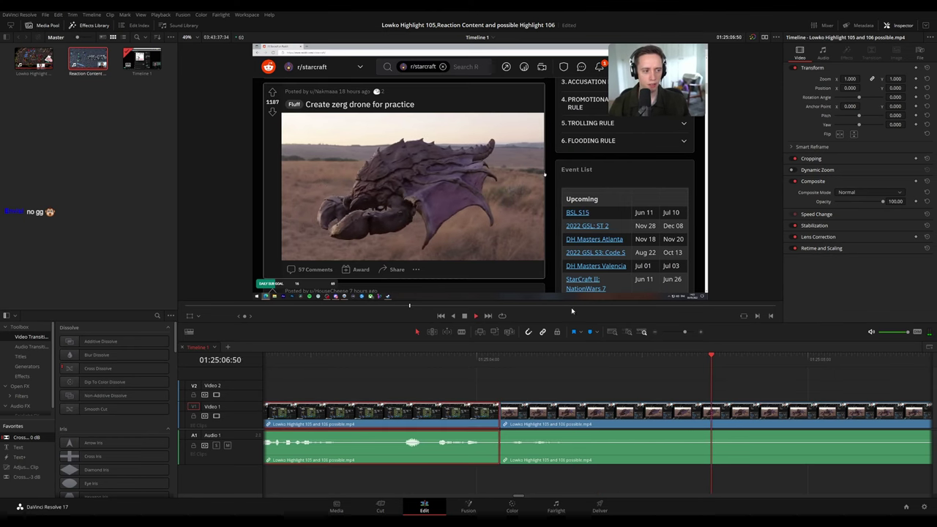
{"action": "scroll", "coordinate": [690, 389], "scroll_direction": "down", "scroll_amount": 5}
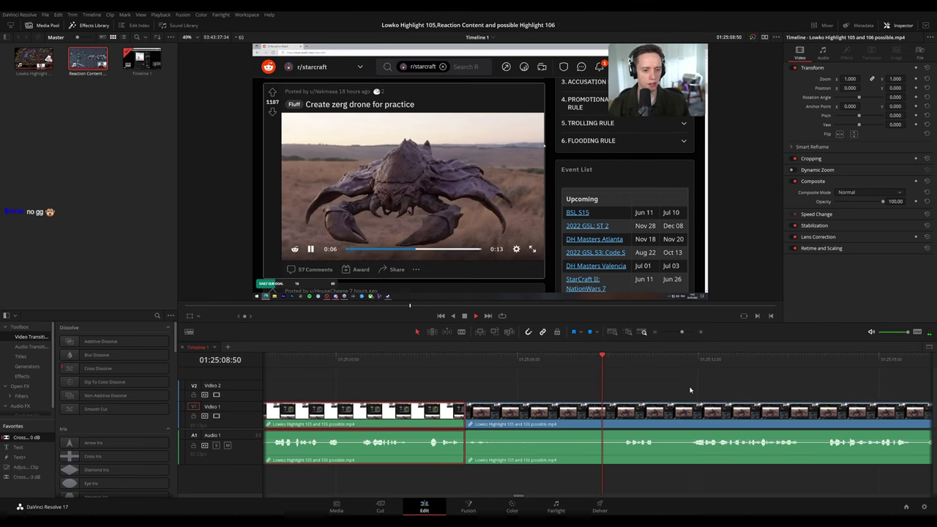
{"action": "left_click", "coordinate": [653, 392]}
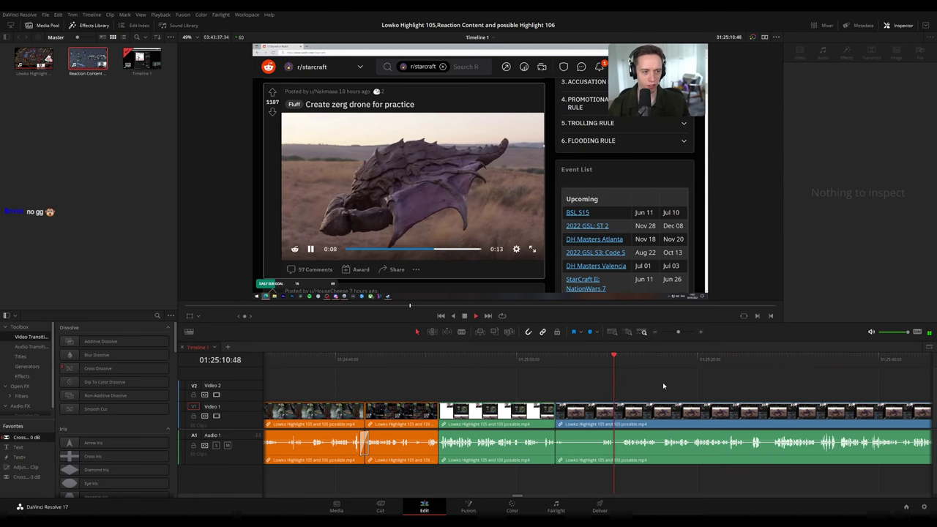
Play on to the switch to the alignment chart post and cut out the pause starting at 01:25:15:28, closing the gap.
{"action": "key", "text": "ctrl+z"}
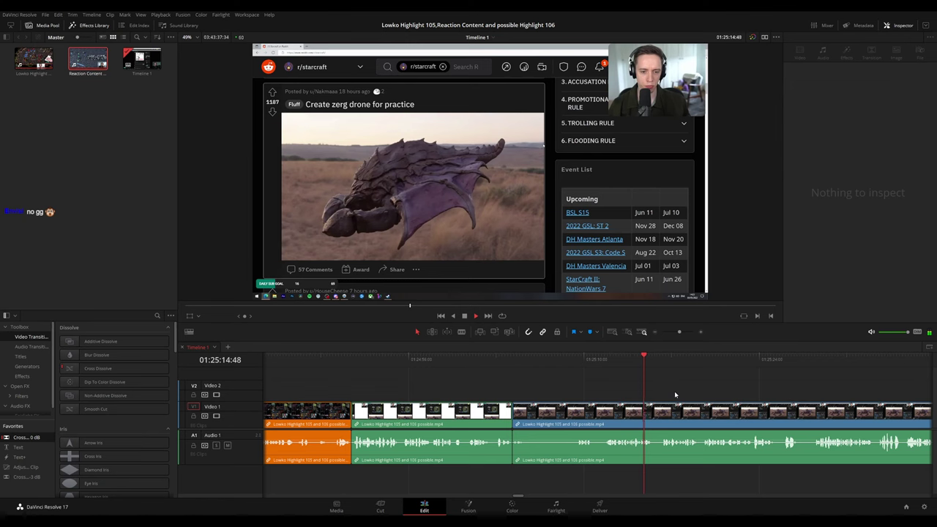
{"action": "scroll", "coordinate": [674, 393], "scroll_direction": "up", "scroll_amount": 3}
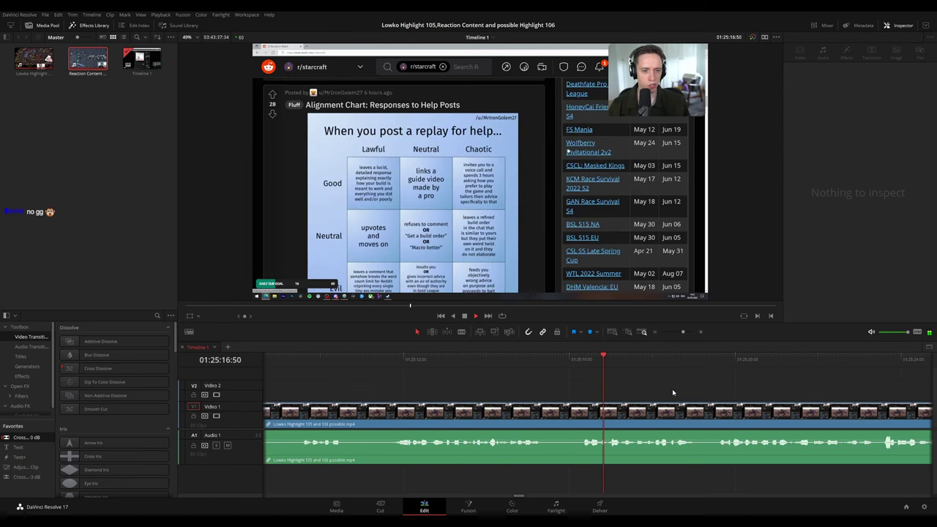
{"action": "key", "text": "b"}
{"action": "key", "text": "space"}
{"action": "left_click_drag", "start_coordinate": [561, 358], "coordinate": [548, 359]}
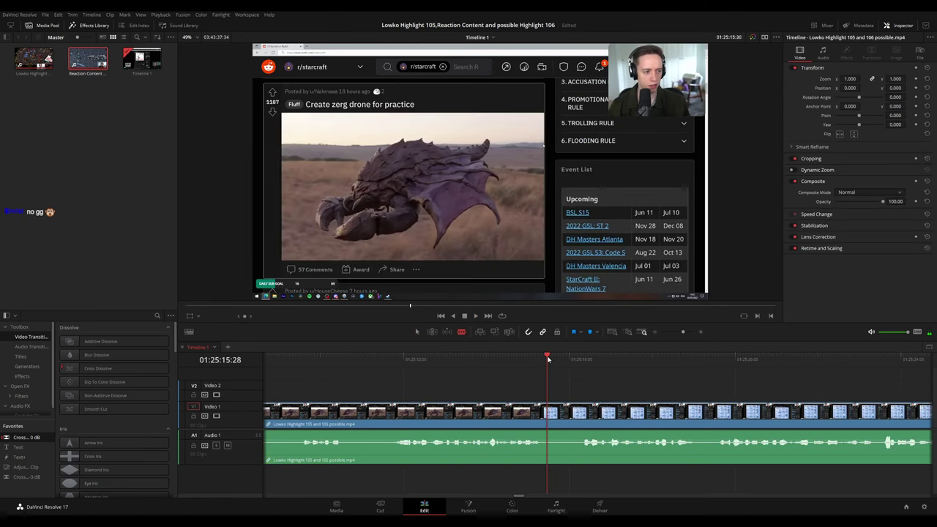
{"action": "left_click", "coordinate": [550, 409]}
{"action": "left_click", "coordinate": [573, 410]}
{"action": "key", "text": "a"}
{"action": "left_click", "coordinate": [560, 416]}
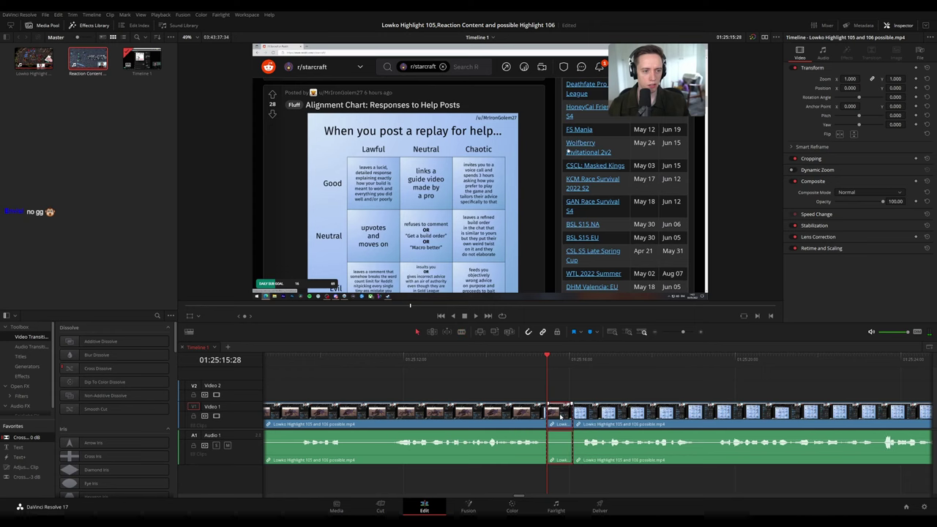
{"action": "key", "text": "Delete"}
Play across the cut at 01:25:15:28, color the clip before it green, and deselect it.
{"action": "key", "text": "space"}
{"action": "left_click", "coordinate": [502, 418]}
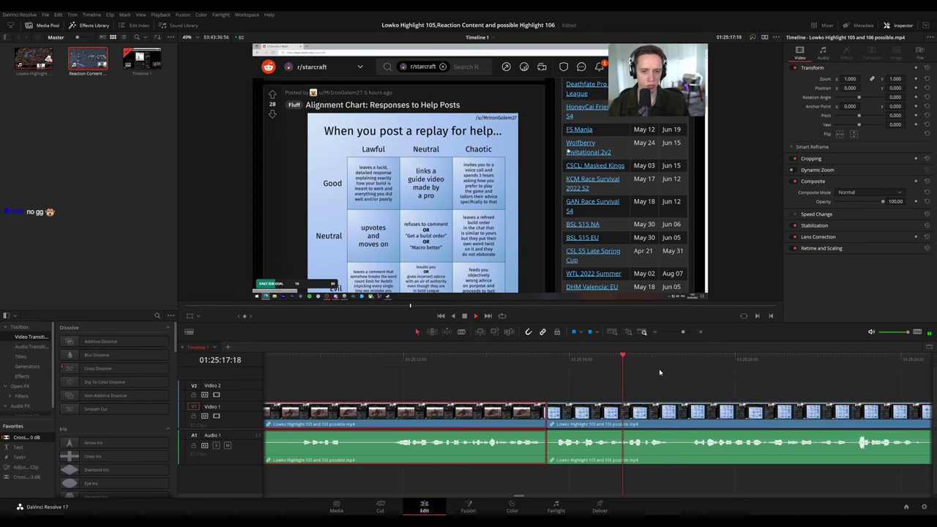
{"action": "left_click", "coordinate": [715, 386]}
Play on through the alignment chart post, replaying the stretch around 01:25:35 to check the commentary for pauses.
{"action": "scroll", "coordinate": [717, 374], "scroll_direction": "down", "scroll_amount": 4}
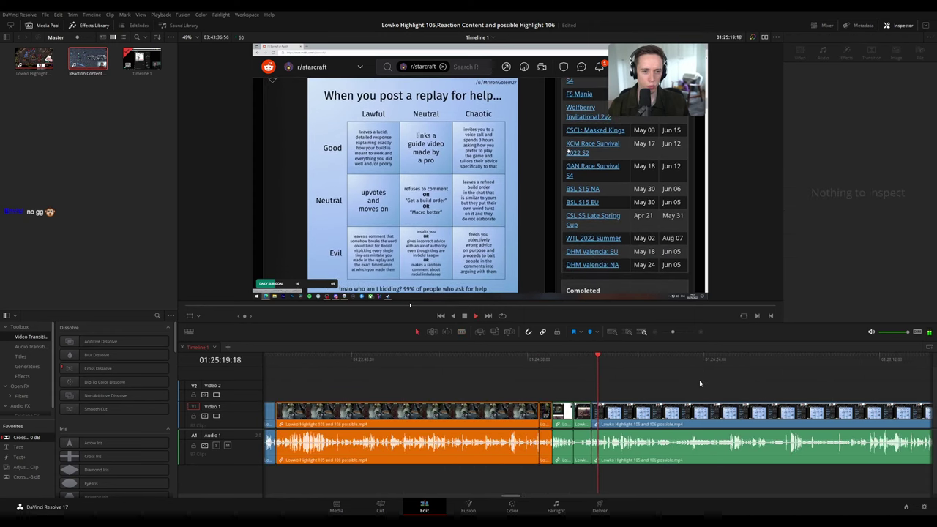
{"action": "scroll", "coordinate": [699, 383], "scroll_direction": "down", "scroll_amount": 5}
{"action": "scroll", "coordinate": [697, 385], "scroll_direction": "up", "scroll_amount": 6}
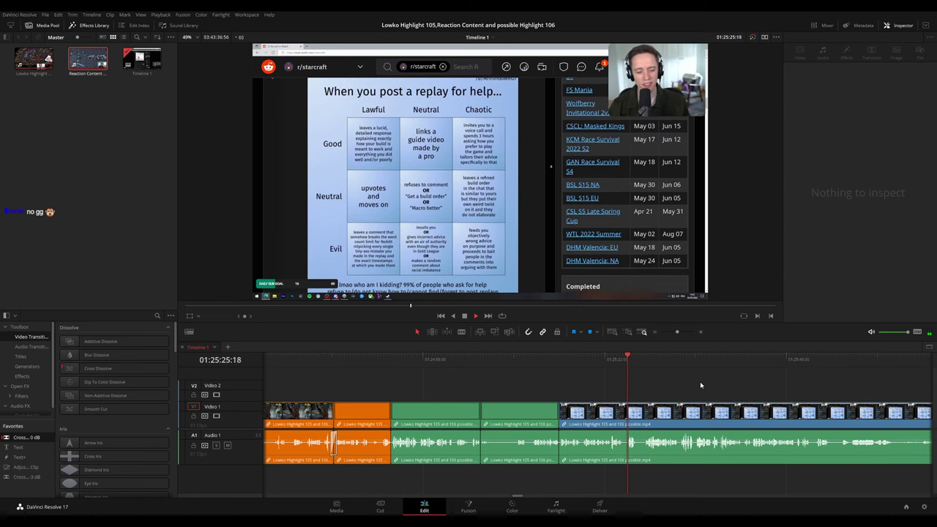
{"action": "left_click_drag", "start_coordinate": [701, 391], "coordinate": [512, 392]}
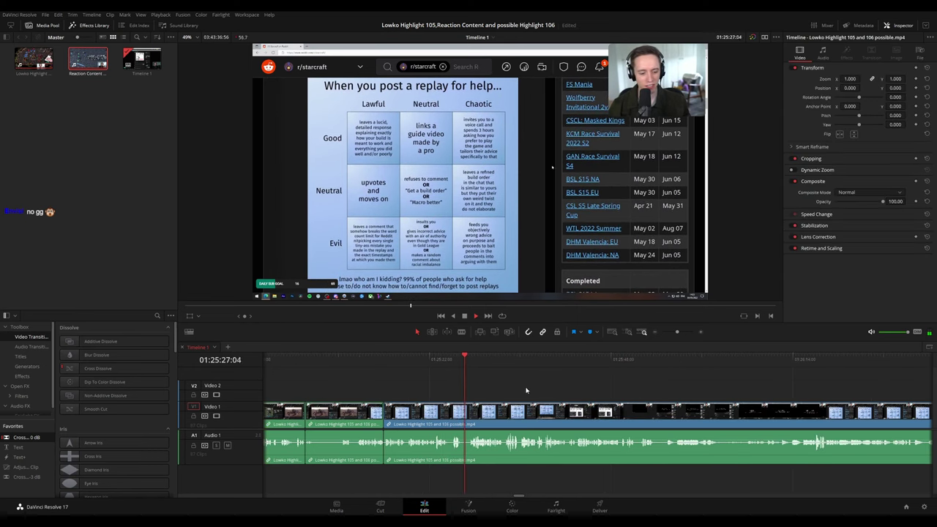
{"action": "scroll", "coordinate": [525, 390], "scroll_direction": "right", "scroll_amount": 2}
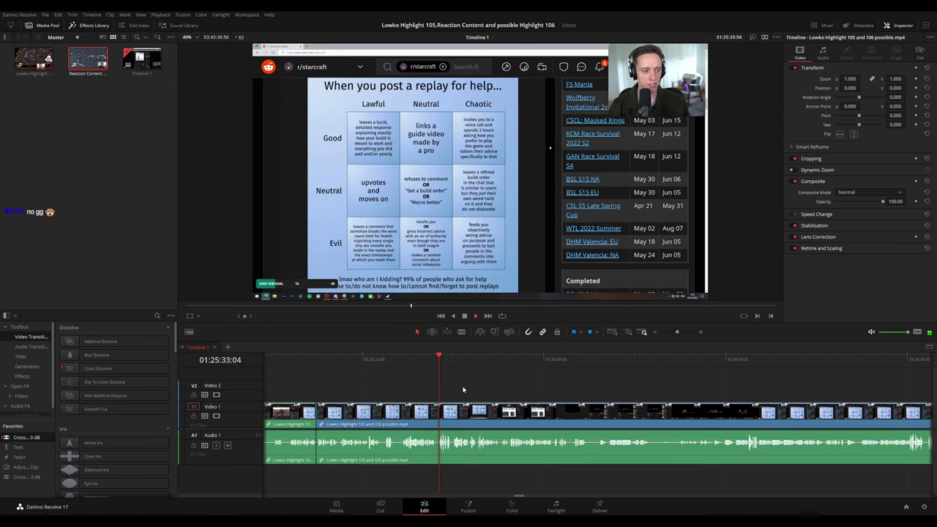
{"action": "scroll", "coordinate": [475, 391], "scroll_direction": "up", "scroll_amount": 1}
{"action": "left_click_drag", "start_coordinate": [650, 387], "coordinate": [563, 383]}
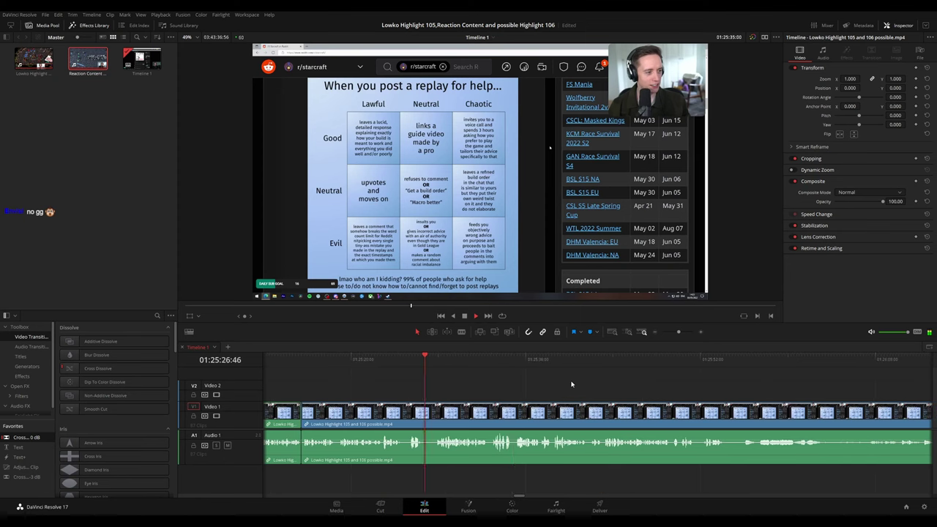
{"action": "key", "text": "space"}
{"action": "left_click_drag", "start_coordinate": [639, 382], "coordinate": [568, 380]}
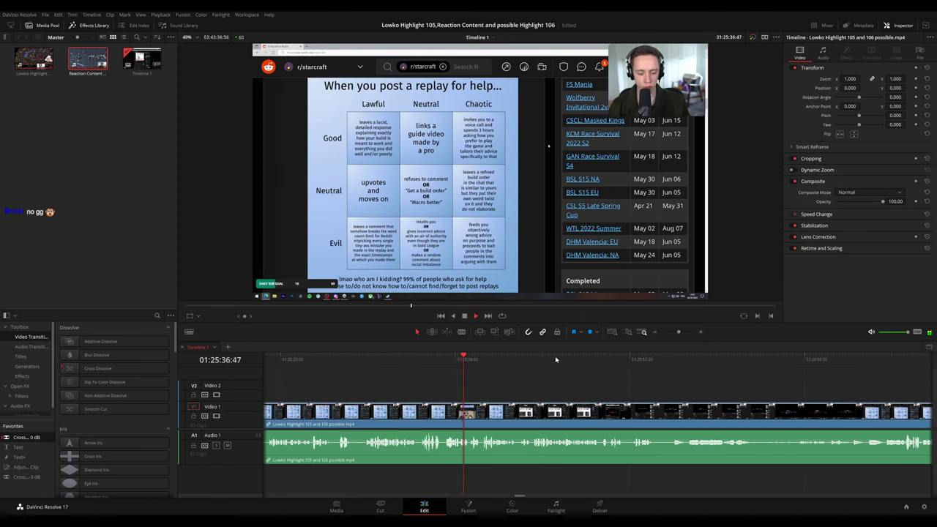
{"action": "left_click", "coordinate": [444, 360]}
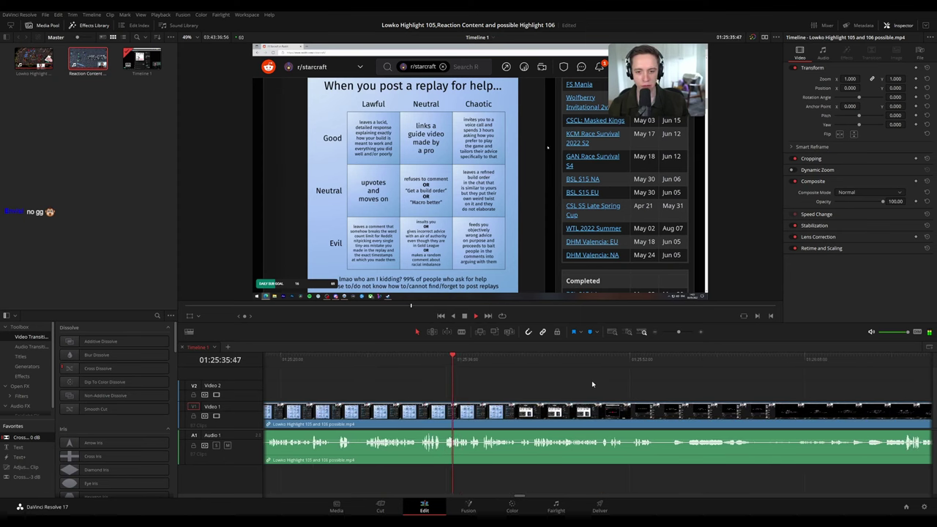
{"action": "scroll", "coordinate": [567, 381], "scroll_direction": "right", "scroll_amount": 1}
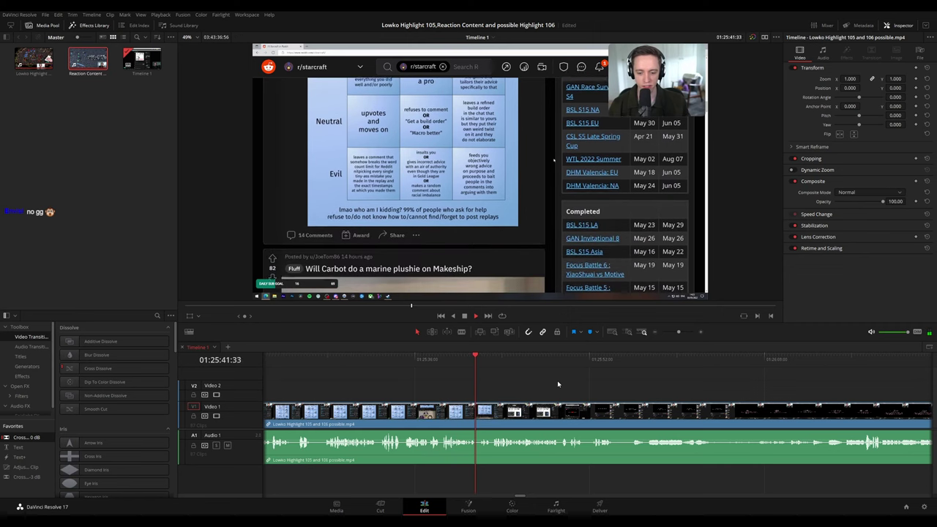
Stop at the switch to the "Who would win?" post and cut out the short pause starting at 01:25:42:57, closing the gap.
{"action": "key", "text": "space"}
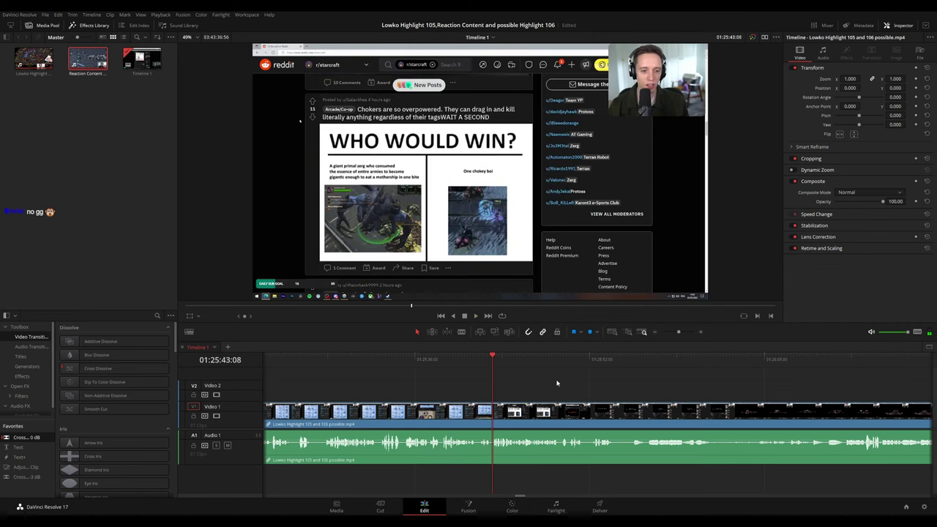
{"action": "scroll", "coordinate": [596, 386], "scroll_direction": "up", "scroll_amount": 3}
{"action": "left_click_drag", "start_coordinate": [592, 360], "coordinate": [588, 363]}
{"action": "key", "text": "Left"}
{"action": "key", "text": "Left"}
{"action": "key", "text": "Left"}
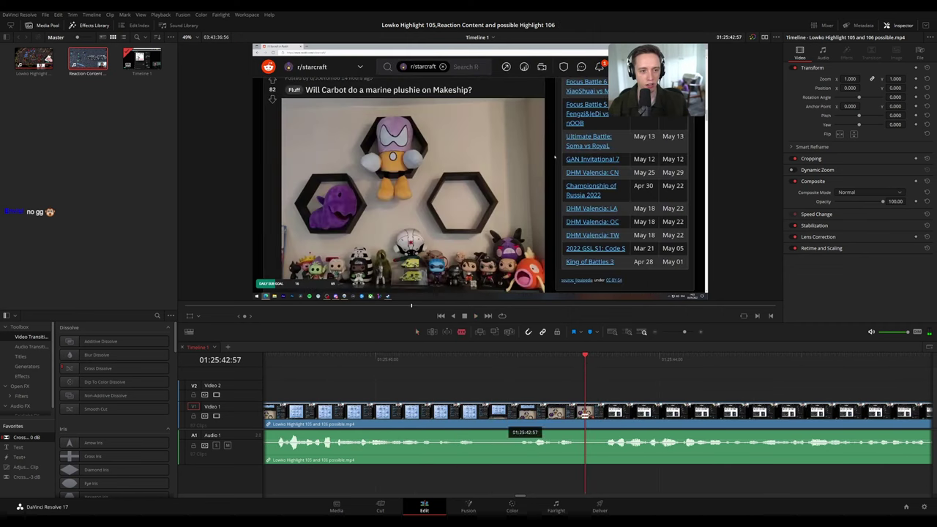
{"action": "key", "text": "ctrl+b"}
{"action": "left_click", "coordinate": [591, 413]}
{"action": "key", "text": "Delete"}
Play across the cut at 01:25:42:57, color the clip before it green, and deselect it.
{"action": "key", "text": "space"}
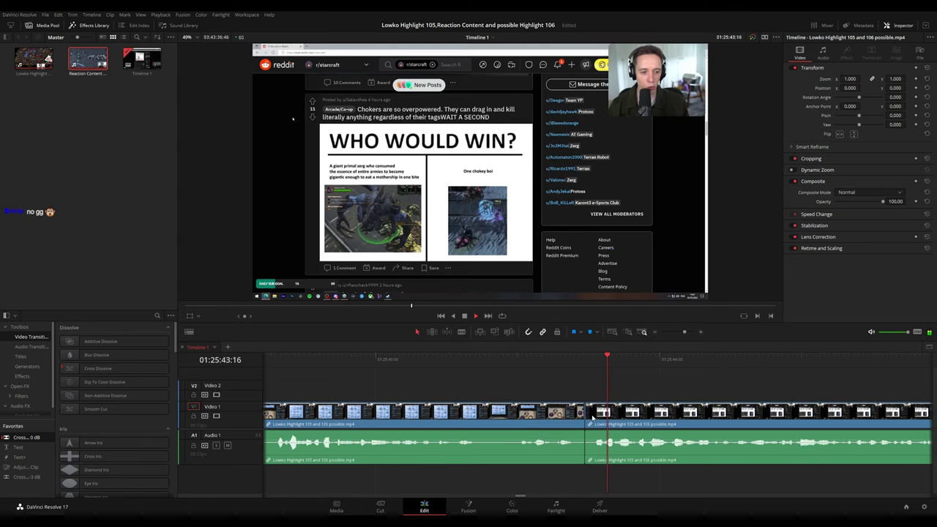
{"action": "left_click", "coordinate": [549, 420]}
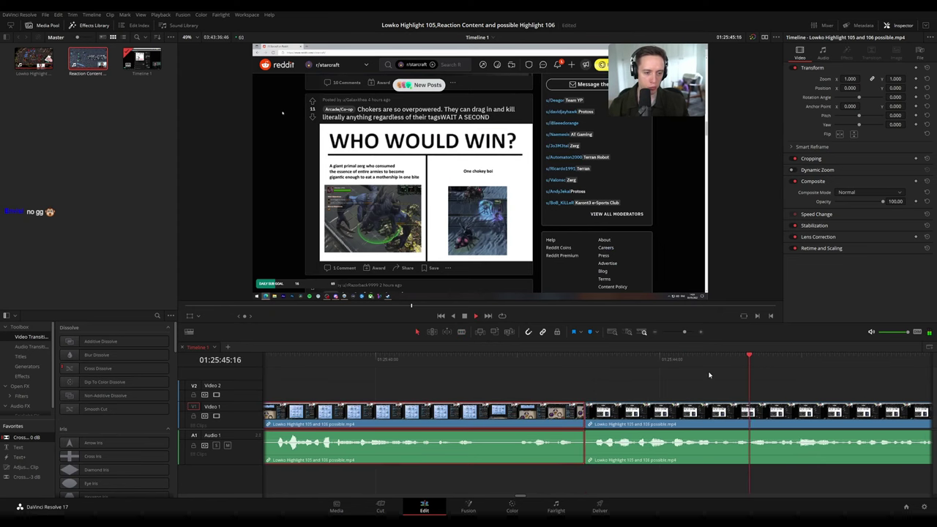
{"action": "key", "text": "g"}
{"action": "scroll", "coordinate": [752, 379], "scroll_direction": "down", "scroll_amount": 3}
{"action": "left_click", "coordinate": [668, 387]}
{"action": "key", "text": "Up"}
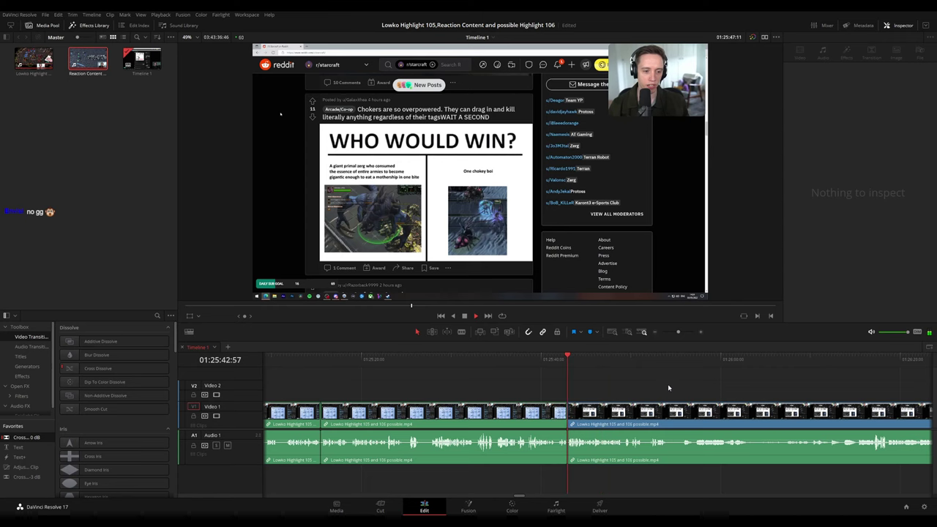
Play on to the StarCraft Beta Sounds post and cut out the short pause starting at 01:25:51:20, closing the gap.
{"action": "left_click_drag", "start_coordinate": [668, 387], "coordinate": [526, 386]}
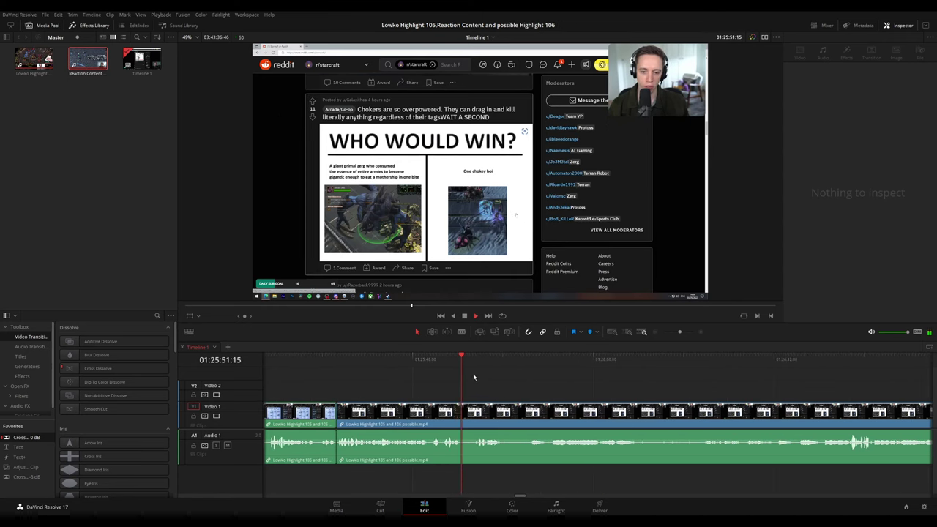
{"action": "scroll", "coordinate": [642, 385], "scroll_direction": "up", "scroll_amount": 1}
{"action": "left_click", "coordinate": [586, 359]}
{"action": "key", "text": "ctrl+b"}
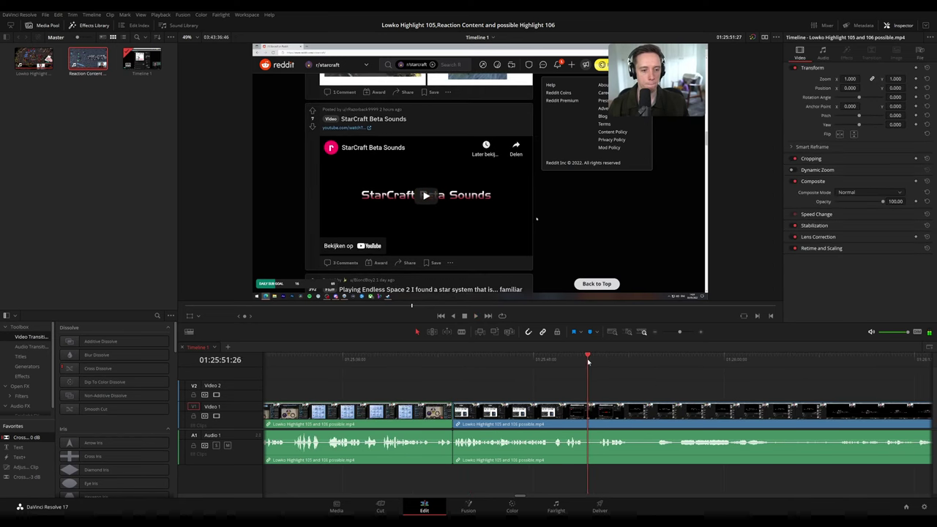
{"action": "left_click_drag", "start_coordinate": [587, 415], "coordinate": [595, 415]}
{"action": "key", "text": "ctrl+b"}
{"action": "left_click", "coordinate": [592, 415]}
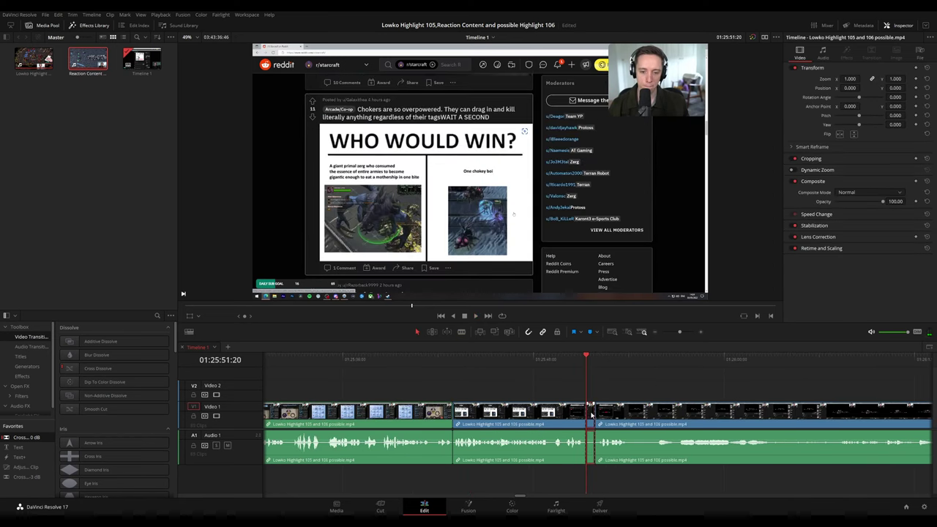
Play across the cut at 01:25:51:20, color the clip before it green, and deselect it.
{"action": "key", "text": "space"}
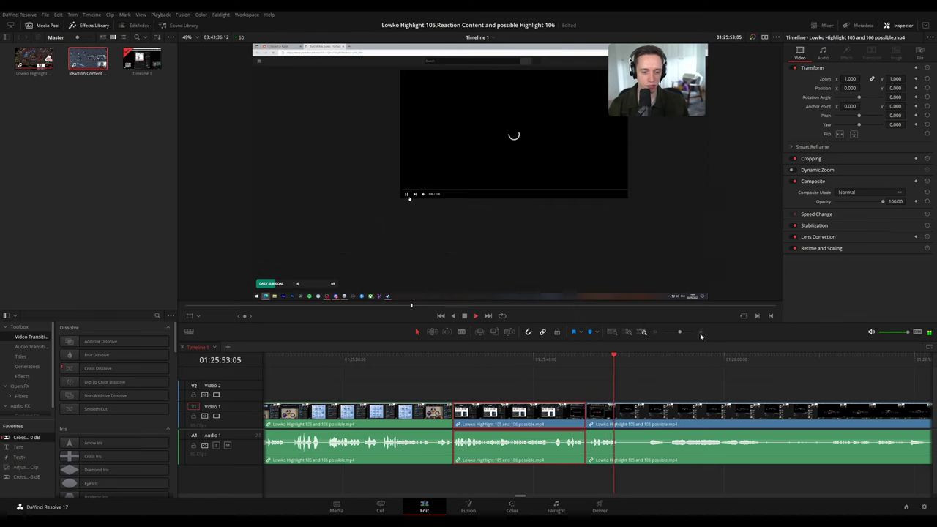
{"action": "left_click", "coordinate": [706, 387]}
Review the StarCraft Beta Sounds video section, skipping ahead to 01:26:04:32 and playing on until the stream returns to the reddit page.
{"action": "left_click_drag", "start_coordinate": [642, 363], "coordinate": [647, 363]}
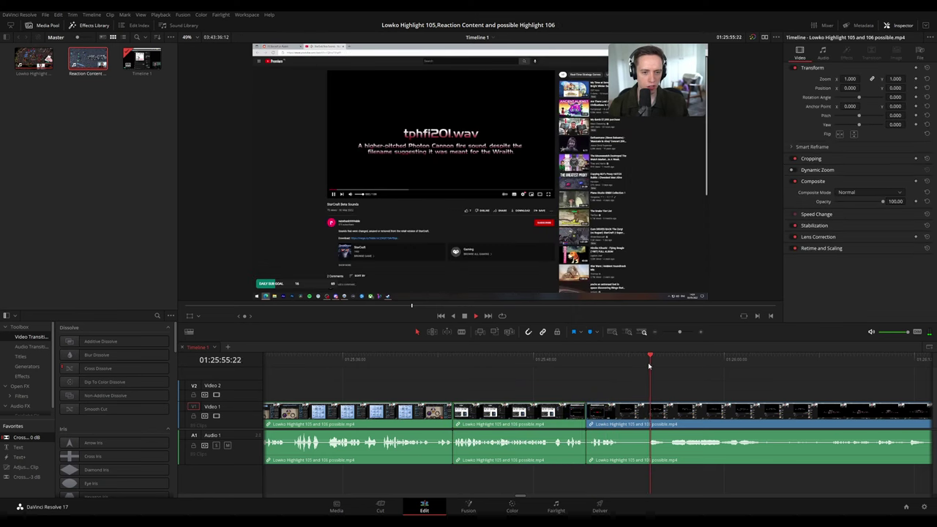
{"action": "scroll", "coordinate": [614, 381], "scroll_direction": "right", "scroll_amount": 5}
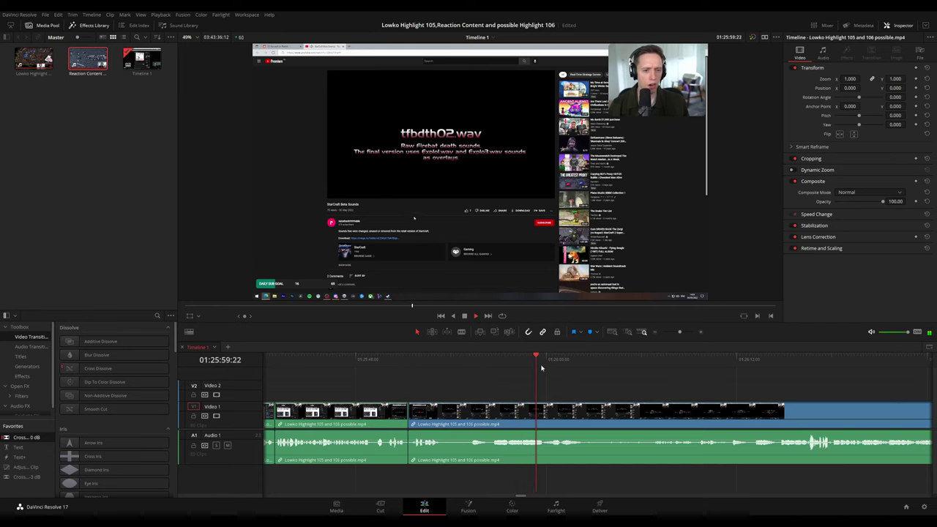
{"action": "left_click", "coordinate": [618, 362]}
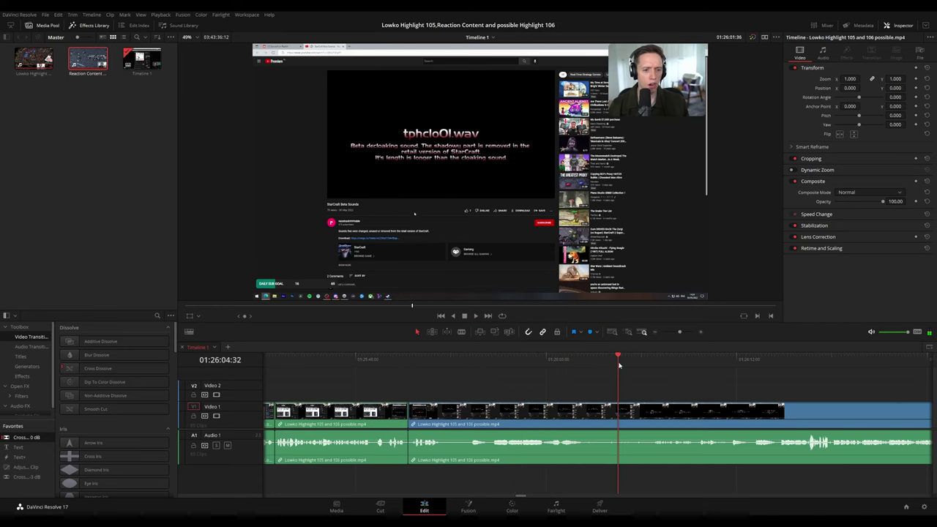
{"action": "left_click_drag", "start_coordinate": [711, 399], "coordinate": [598, 395]}
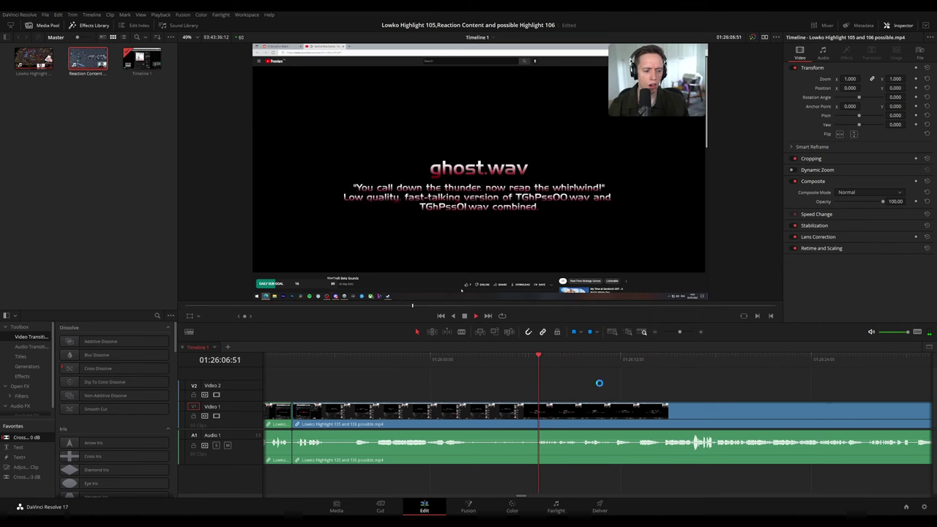
{"action": "scroll", "coordinate": [592, 390], "scroll_direction": "right", "scroll_amount": 2}
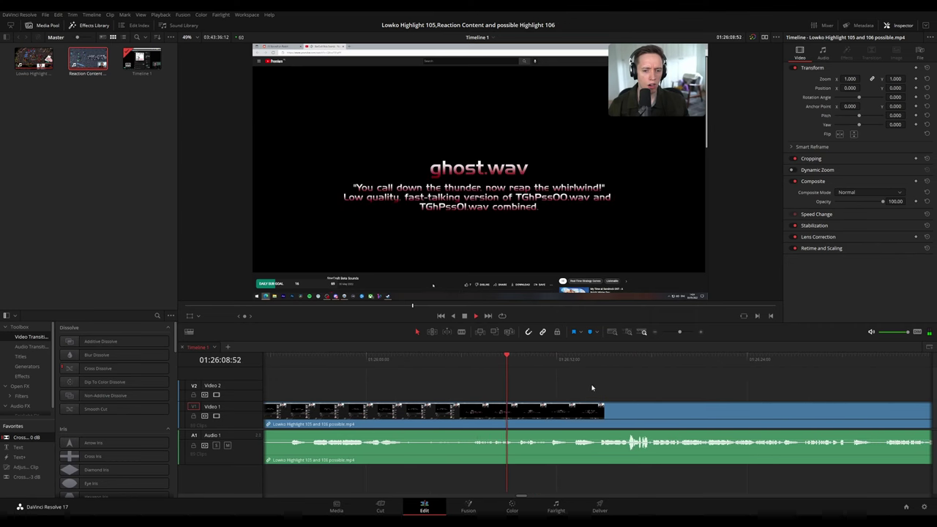
{"action": "scroll", "coordinate": [611, 392], "scroll_direction": "down", "scroll_amount": 4}
{"action": "scroll", "coordinate": [643, 387], "scroll_direction": "up", "scroll_amount": 1}
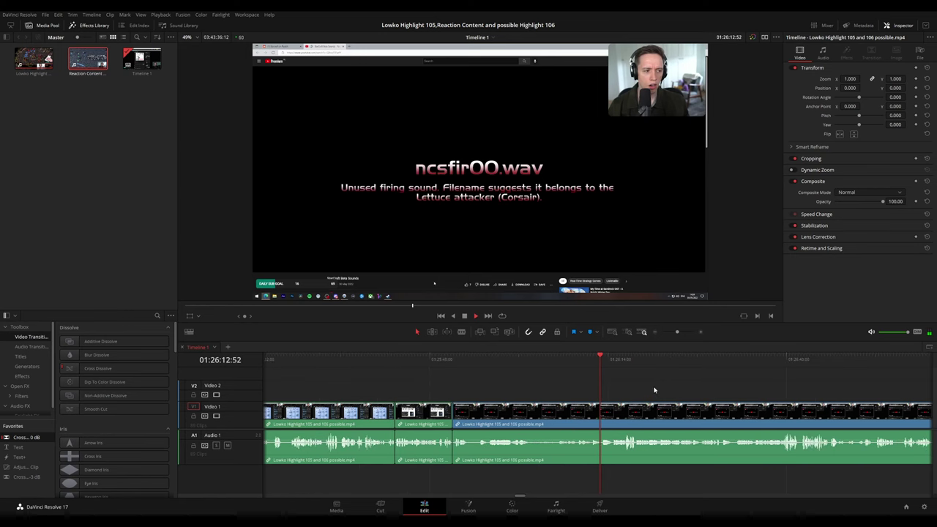
{"action": "scroll", "coordinate": [504, 381], "scroll_direction": "down", "scroll_amount": 2}
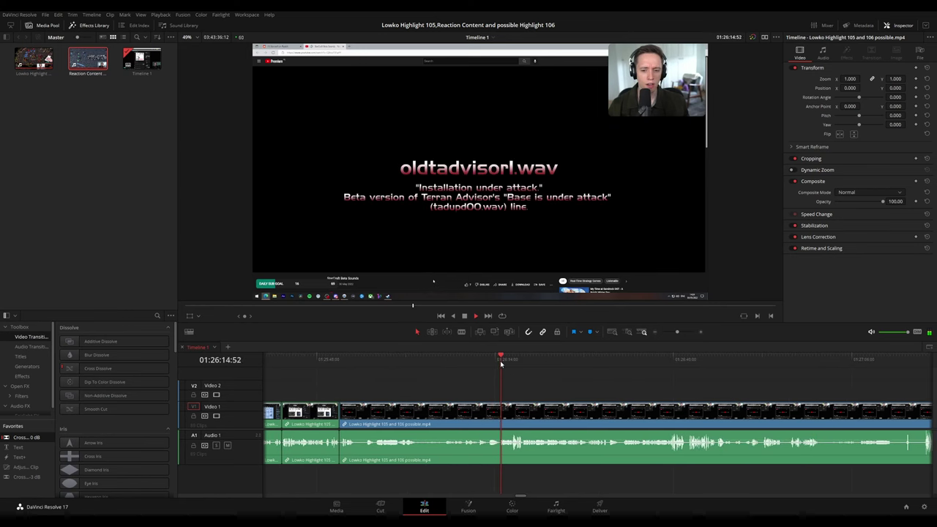
{"action": "left_click_drag", "start_coordinate": [603, 396], "coordinate": [531, 387]}
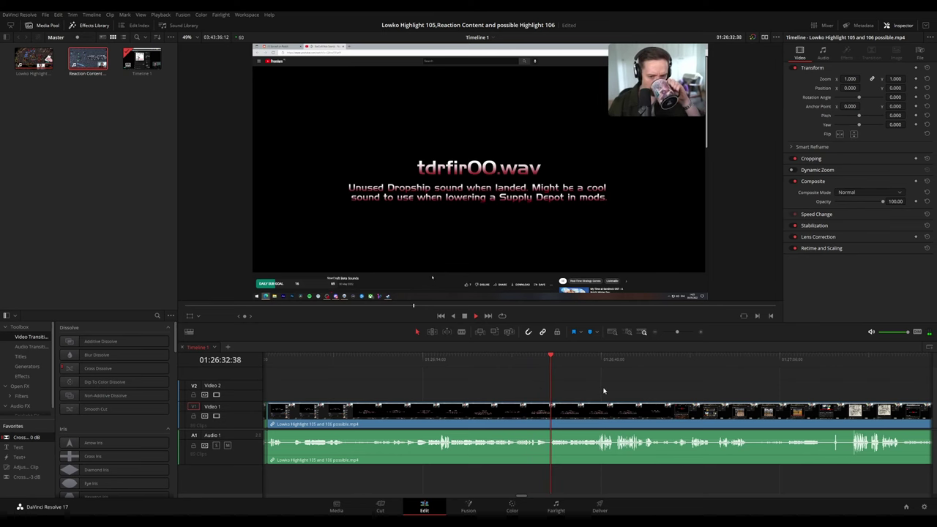
{"action": "left_click_drag", "start_coordinate": [603, 389], "coordinate": [489, 381]}
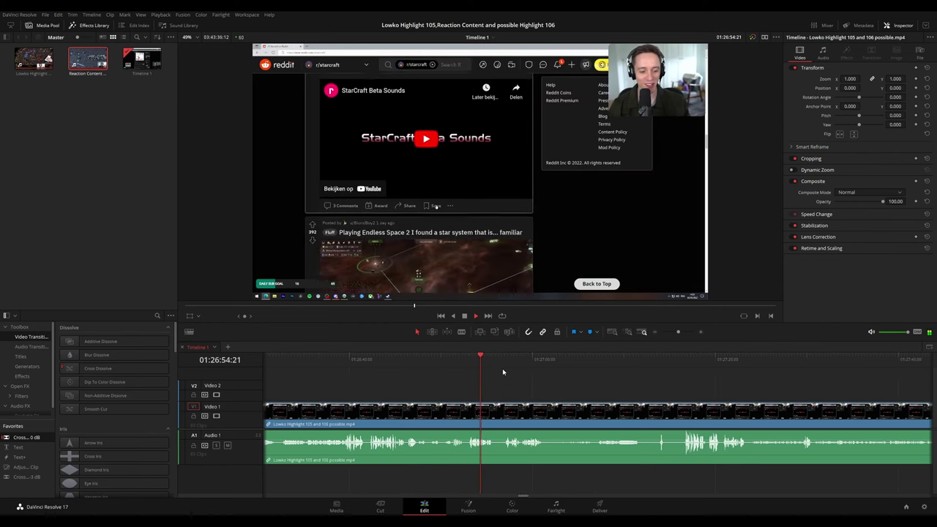
Cut out the short pause starting at 01:26:55:49, before the "here comes the gantrithor" post, and close the gap.
{"action": "key", "text": "space"}
{"action": "key", "text": "b"}
{"action": "left_click", "coordinate": [612, 412]}
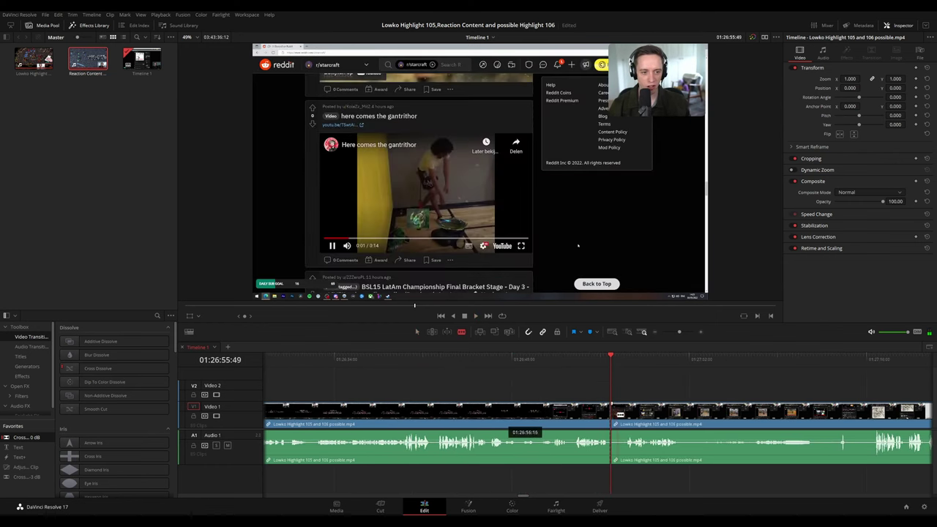
{"action": "key", "text": "a"}
{"action": "left_click", "coordinate": [614, 418]}
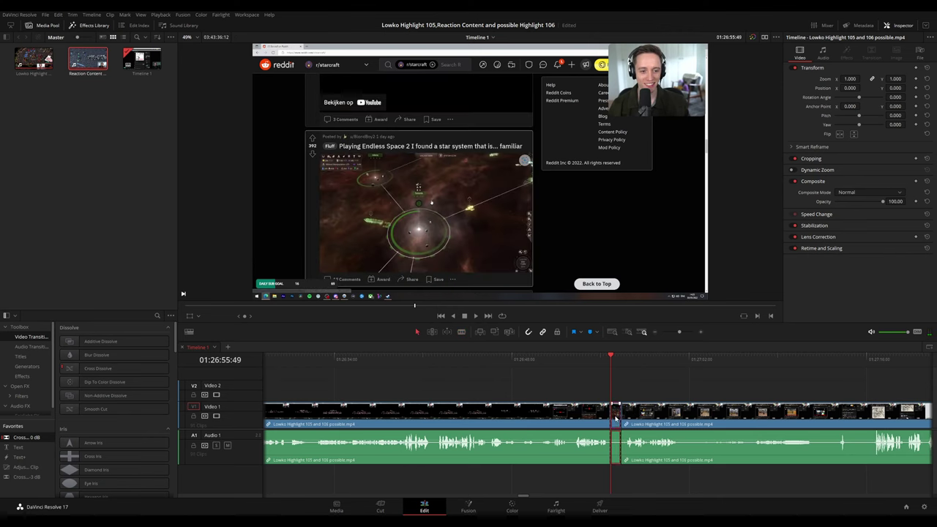
{"action": "key", "text": "Delete"}
Play across the cut at 01:26:55:49, color the clip before it green, and deselect it.
{"action": "key", "text": "space"}
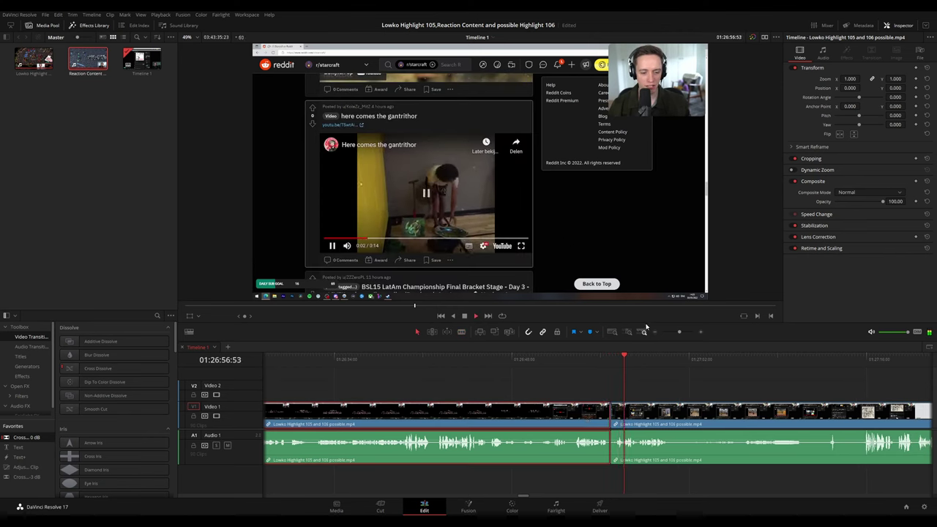
{"action": "left_click", "coordinate": [750, 370]}
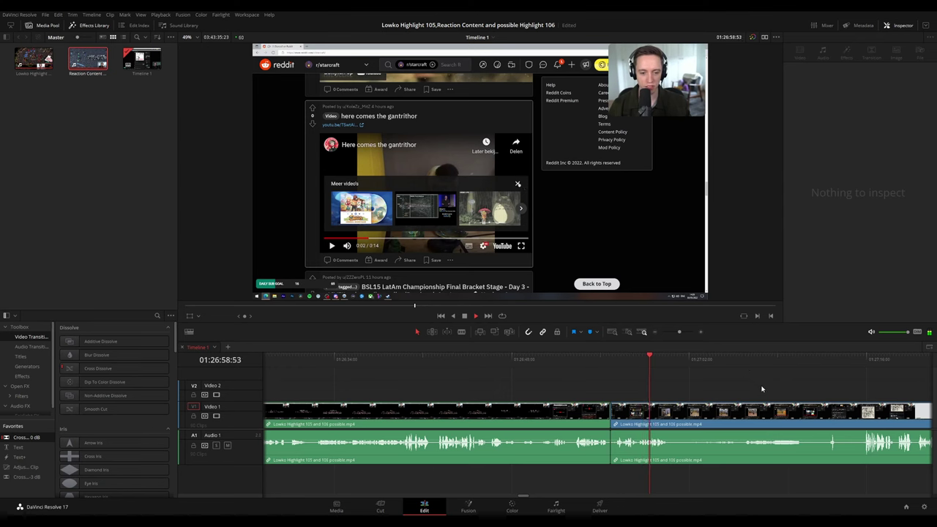
Review the "here comes the gantrithor" section, skipping ahead through it and playing on past the drawing post to the next reddit post.
{"action": "left_click_drag", "start_coordinate": [763, 388], "coordinate": [605, 380]}
{"action": "left_click_drag", "start_coordinate": [560, 360], "coordinate": [566, 362]}
{"action": "left_click", "coordinate": [586, 362]}
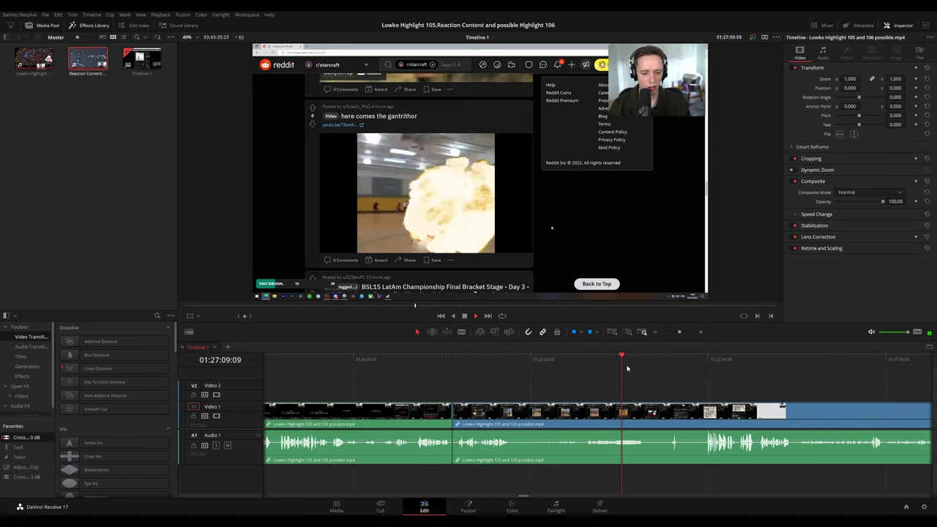
{"action": "left_click_drag", "start_coordinate": [635, 364], "coordinate": [653, 364]}
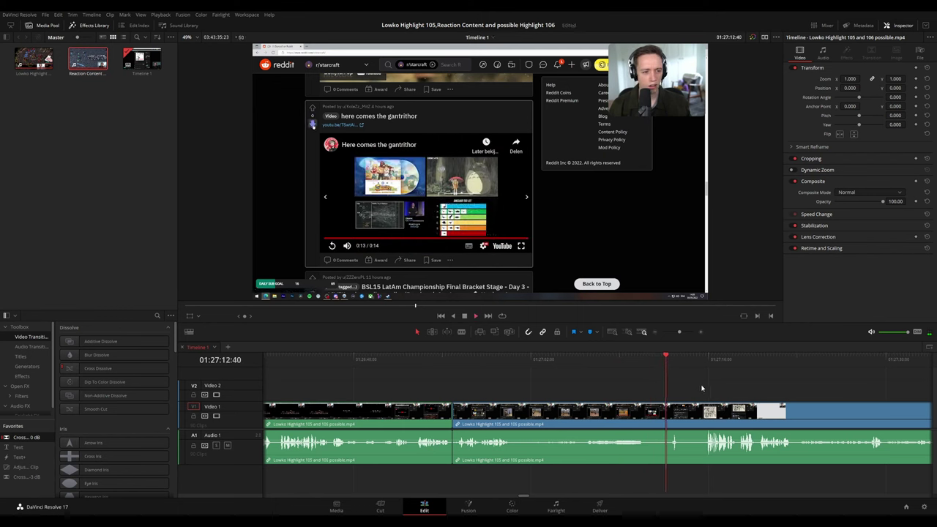
{"action": "scroll", "coordinate": [703, 388], "scroll_direction": "down", "scroll_amount": 2}
{"action": "left_click_drag", "start_coordinate": [694, 389], "coordinate": [605, 384]}
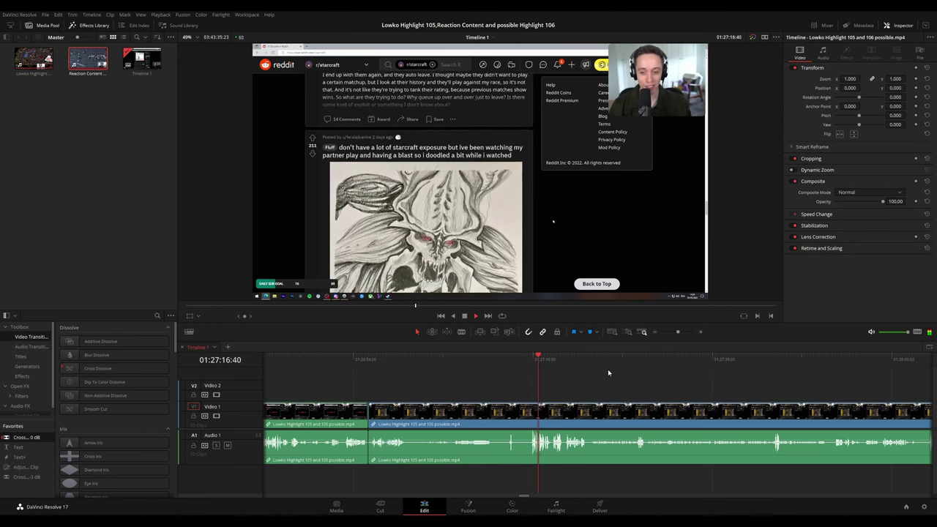
{"action": "scroll", "coordinate": [626, 399], "scroll_direction": "up", "scroll_amount": 1}
{"action": "scroll", "coordinate": [585, 386], "scroll_direction": "right", "scroll_amount": 3}
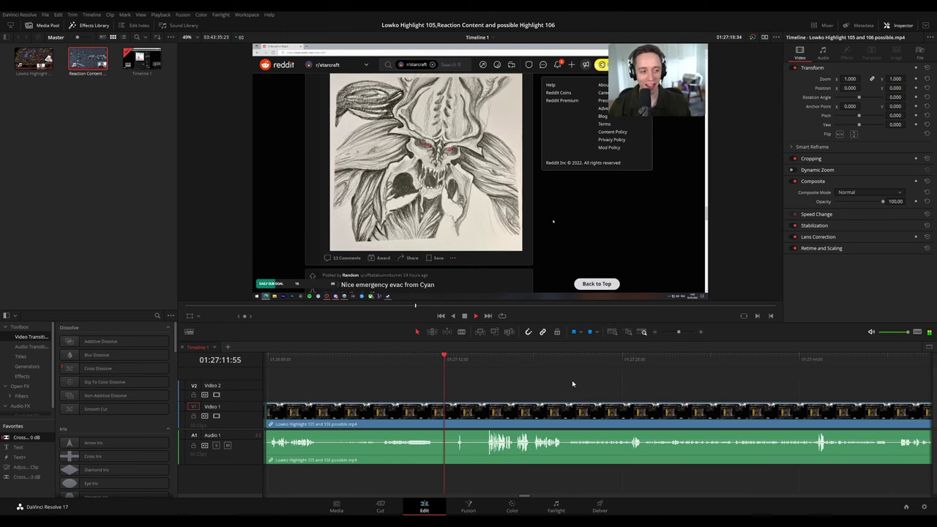
Cut out the short pause starting at 01:27:19:41, after the drawing post, closing the gap, and color the clip before it green.
{"action": "scroll", "coordinate": [588, 385], "scroll_direction": "up", "scroll_amount": 4}
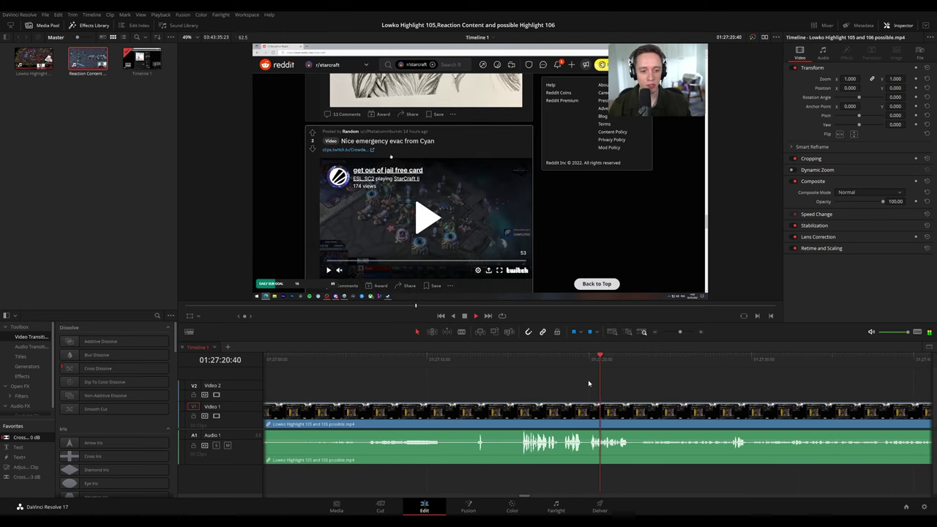
{"action": "left_click", "coordinate": [528, 359]}
{"action": "key", "text": "b"}
{"action": "left_click", "coordinate": [527, 411]}
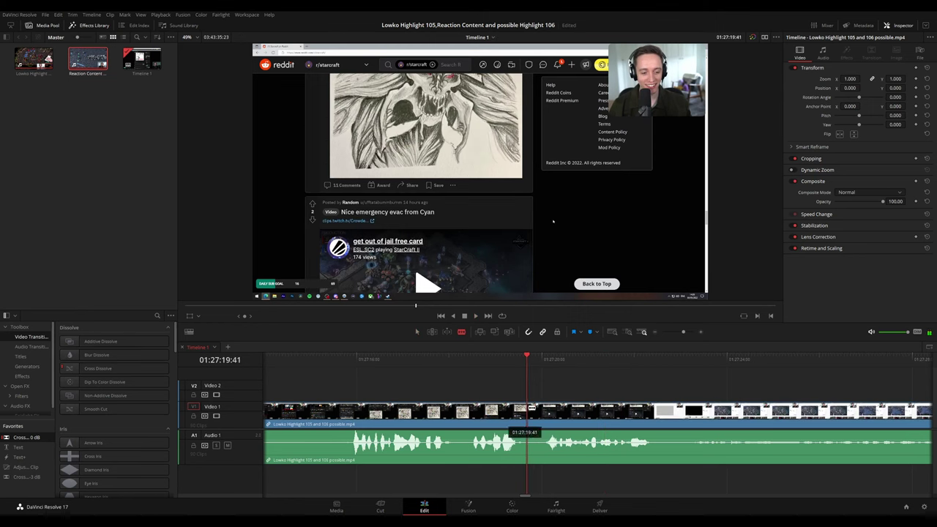
{"action": "left_click", "coordinate": [539, 411]}
{"action": "key", "text": "a"}
{"action": "left_click", "coordinate": [535, 413]}
{"action": "left_click", "coordinate": [535, 414]}
{"action": "key", "text": "Delete"}
{"action": "key", "text": "space"}
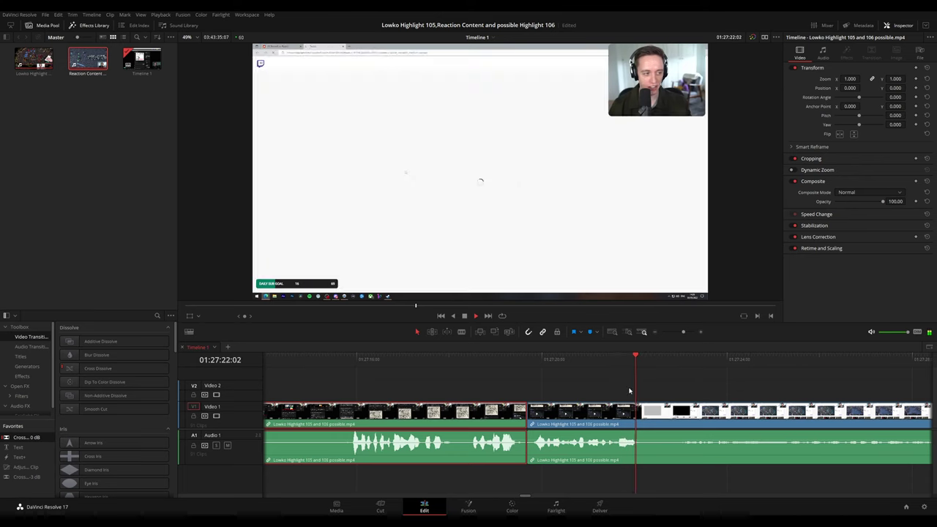
Add a marker to the green gantrithor clip at 01:27:04:27 and deselect the clip.
{"action": "scroll", "coordinate": [540, 385], "scroll_direction": "down", "scroll_amount": 1}
{"action": "left_click", "coordinate": [446, 358]}
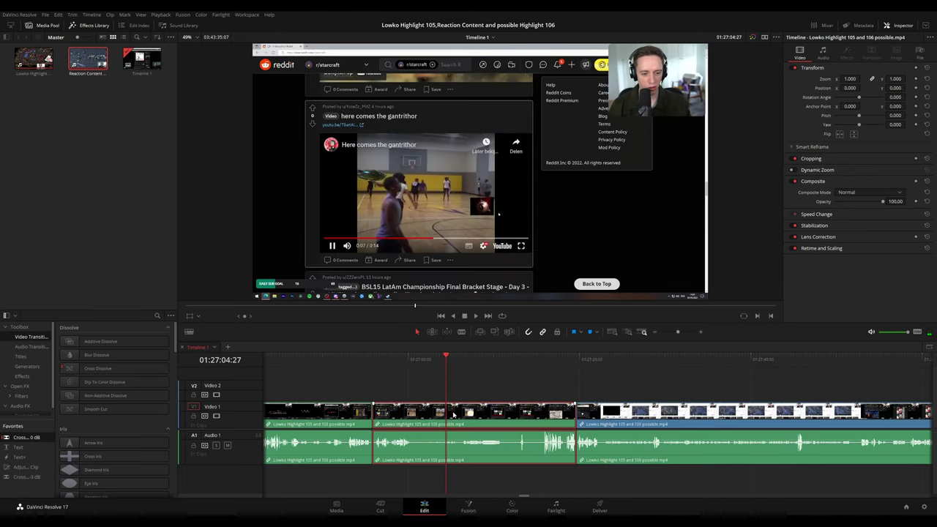
{"action": "key", "text": "m"}
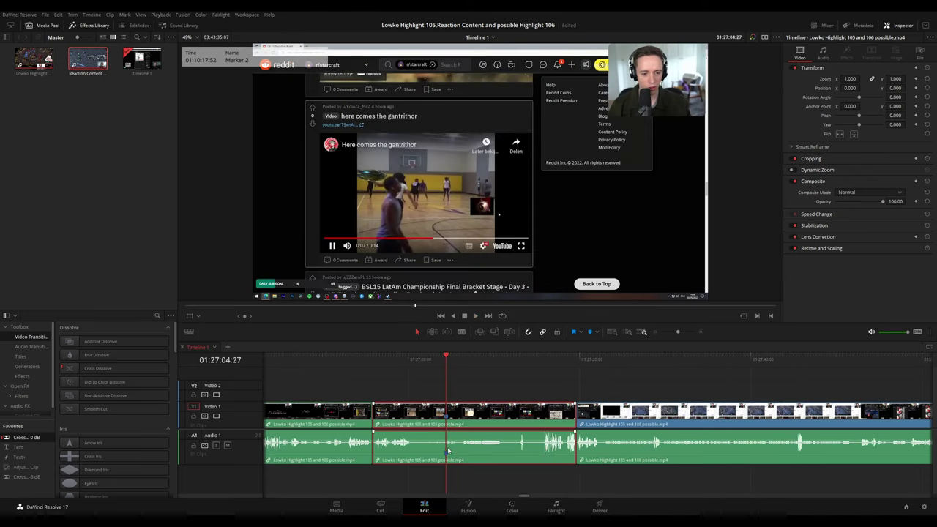
{"action": "left_click", "coordinate": [447, 453]}
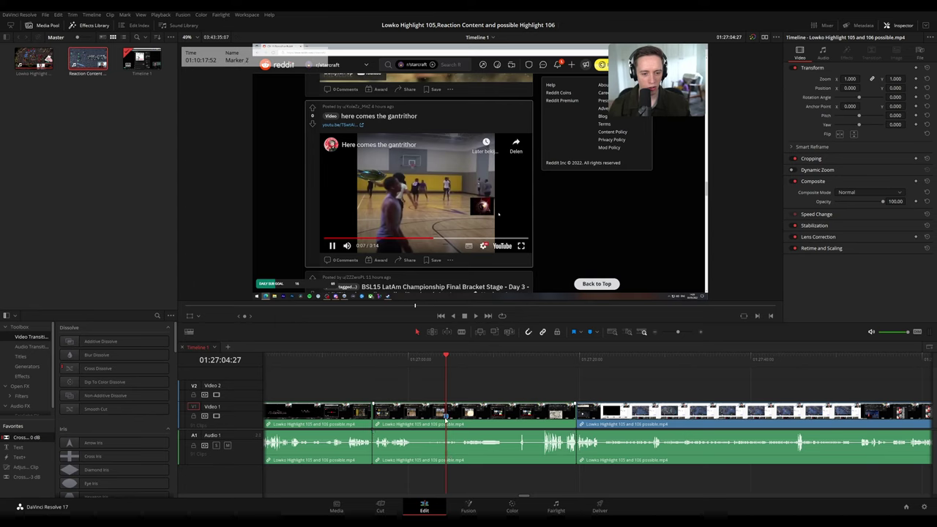
Play from the cut at 01:27:19:41 through the "get out of jail free card" video until the stream returns to reddit.
{"action": "left_click", "coordinate": [577, 368]}
{"action": "key", "text": "space"}
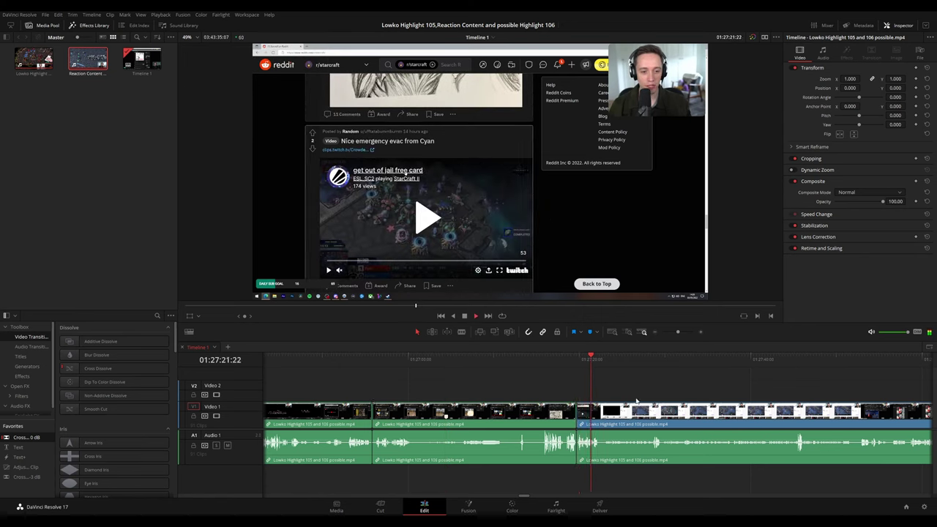
{"action": "left_click_drag", "start_coordinate": [658, 398], "coordinate": [497, 391]}
{"action": "scroll", "coordinate": [555, 412], "scroll_direction": "down", "scroll_amount": 4}
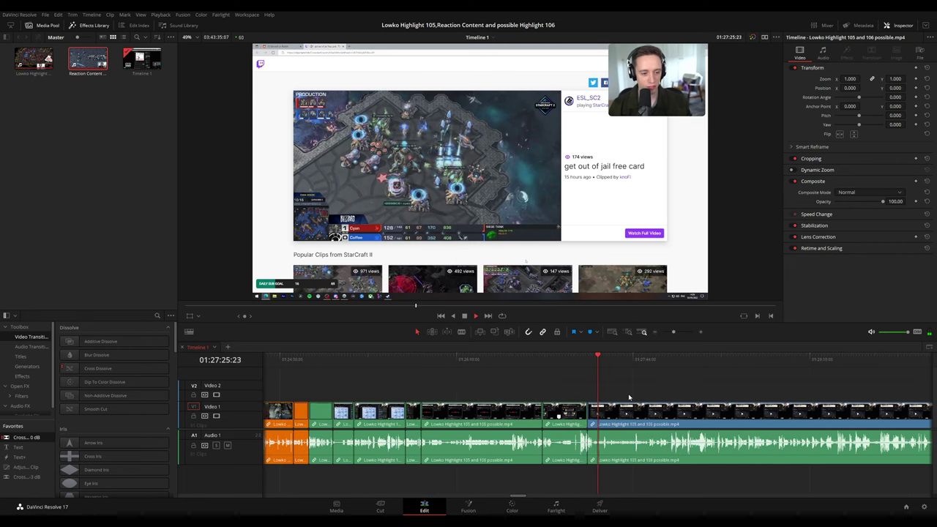
{"action": "scroll", "coordinate": [583, 409], "scroll_direction": "up", "scroll_amount": 5}
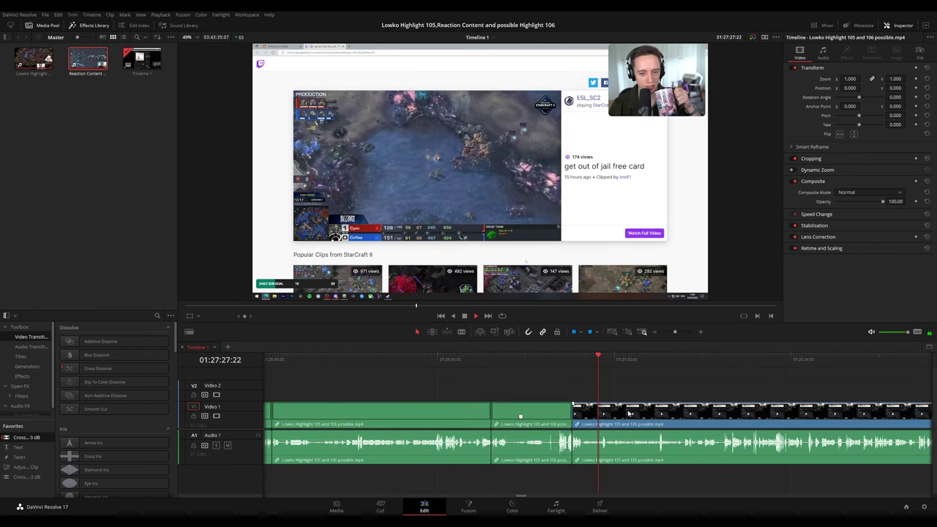
{"action": "left_click_drag", "start_coordinate": [682, 384], "coordinate": [567, 375]}
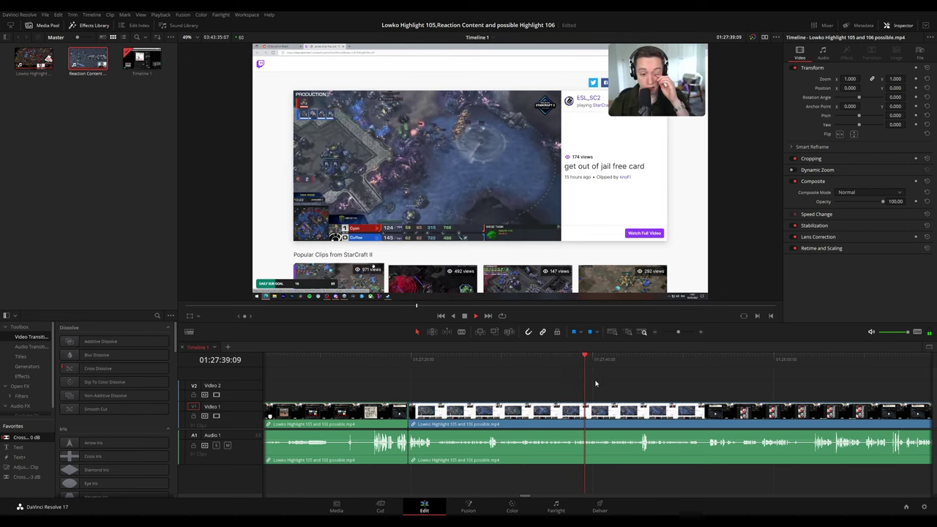
{"action": "left_click_drag", "start_coordinate": [596, 383], "coordinate": [437, 371]}
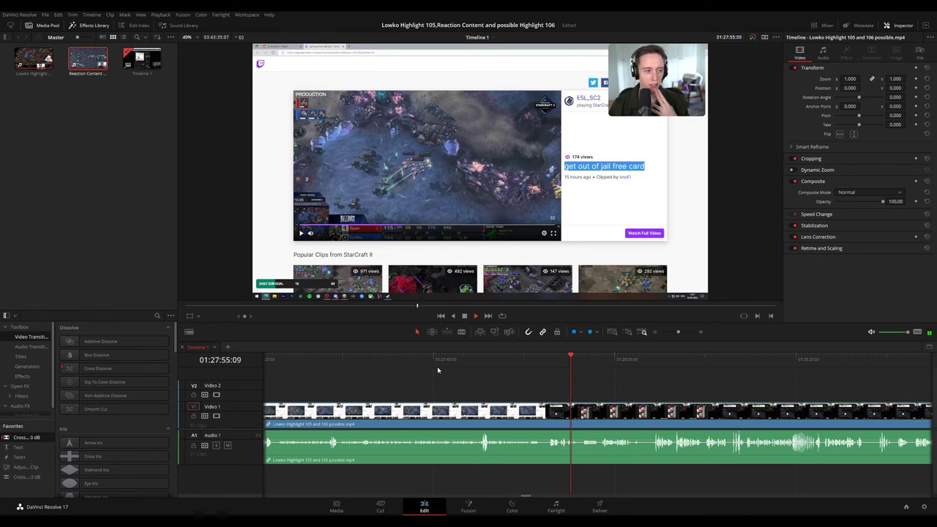
{"action": "left_click_drag", "start_coordinate": [619, 380], "coordinate": [505, 376]}
{"action": "key", "text": "space"}
Cut out the short pause starting at 01:27:56:09, on the Netflix post, closing the gap, and color the clip before it green.
{"action": "scroll", "coordinate": [500, 385], "scroll_direction": "down", "scroll_amount": 1}
{"action": "scroll", "coordinate": [501, 388], "scroll_direction": "up", "scroll_amount": 2}
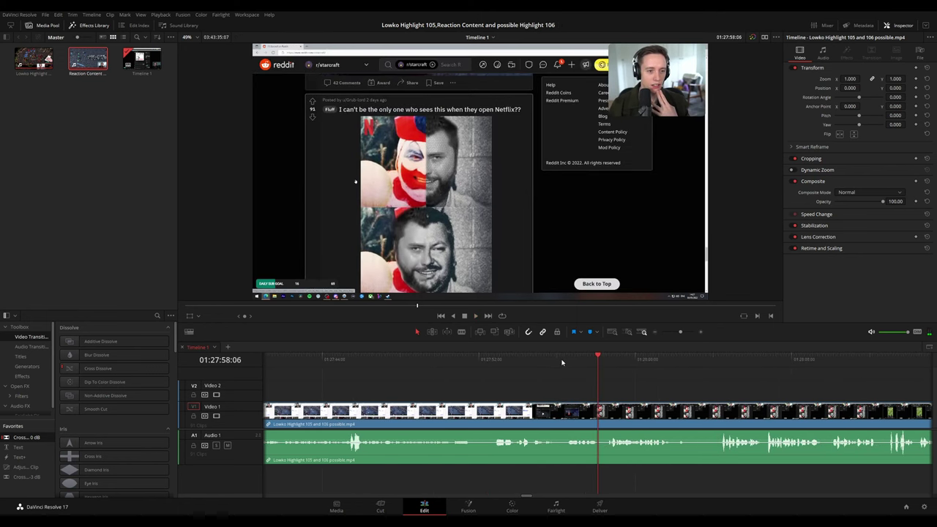
{"action": "mouse_move", "coordinate": [561, 361]}
{"action": "left_mouse_down"}
{"action": "mouse_move", "coordinate": [548, 359]}
{"action": "mouse_move", "coordinate": [560, 375]}
{"action": "left_mouse_up"}
{"action": "key", "text": "b"}
{"action": "left_click", "coordinate": [561, 408]}
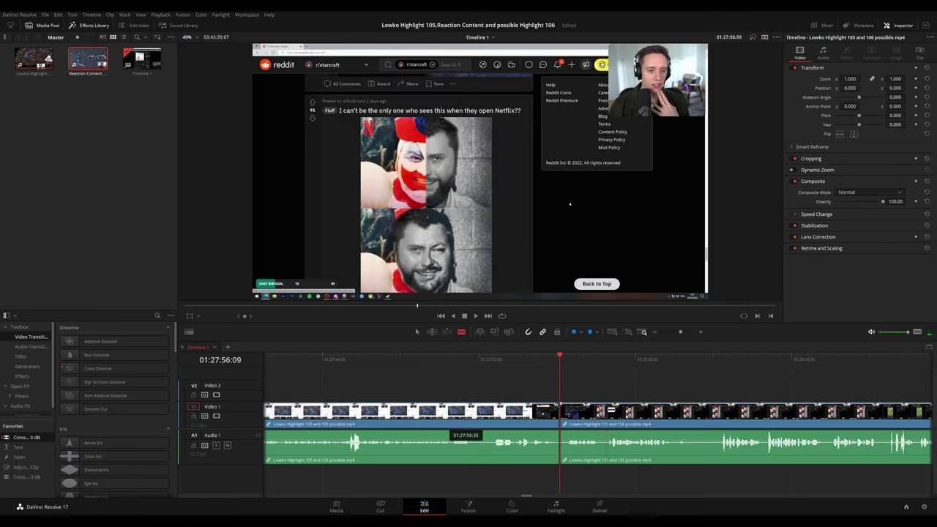
{"action": "left_click", "coordinate": [603, 409]}
{"action": "key", "text": "a"}
{"action": "key", "text": "Delete"}
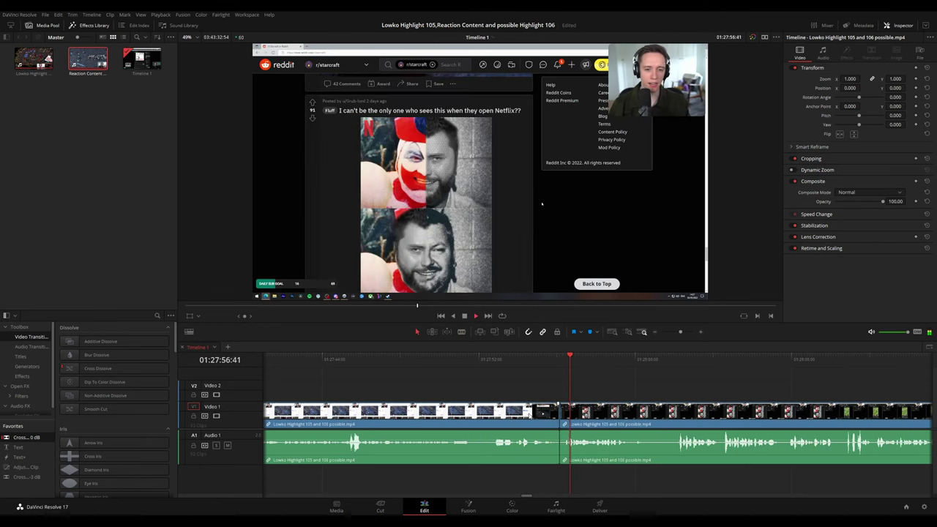
{"action": "left_click", "coordinate": [692, 384]}
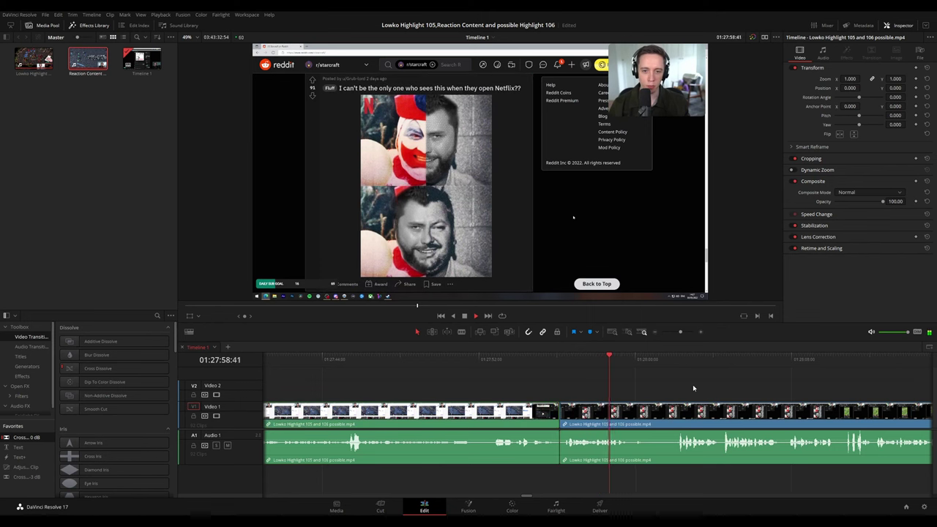
Review the Netflix post section, skipping ahead slightly and playing on into the "Defending against early Zerg rush" video.
{"action": "left_click_drag", "start_coordinate": [690, 379], "coordinate": [566, 379]}
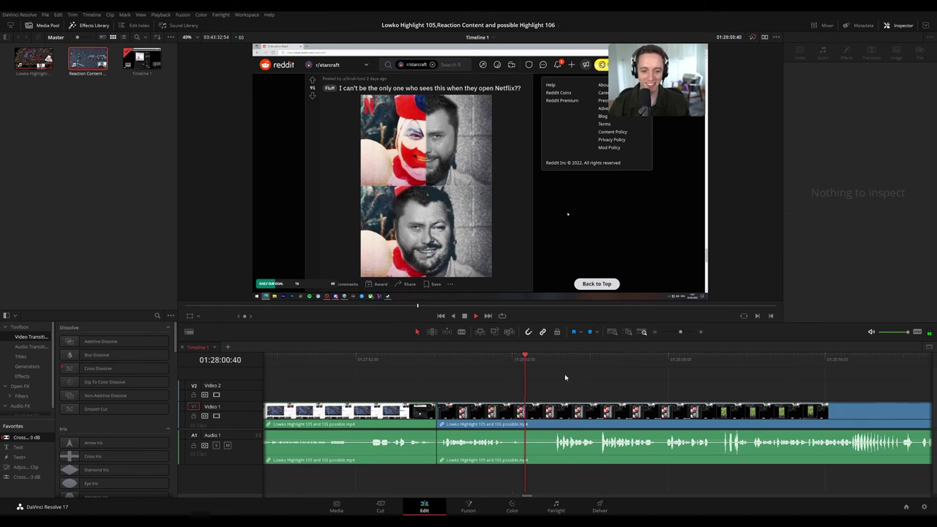
{"action": "left_click", "coordinate": [550, 359]}
{"action": "scroll", "coordinate": [630, 376], "scroll_direction": "down", "scroll_amount": 3}
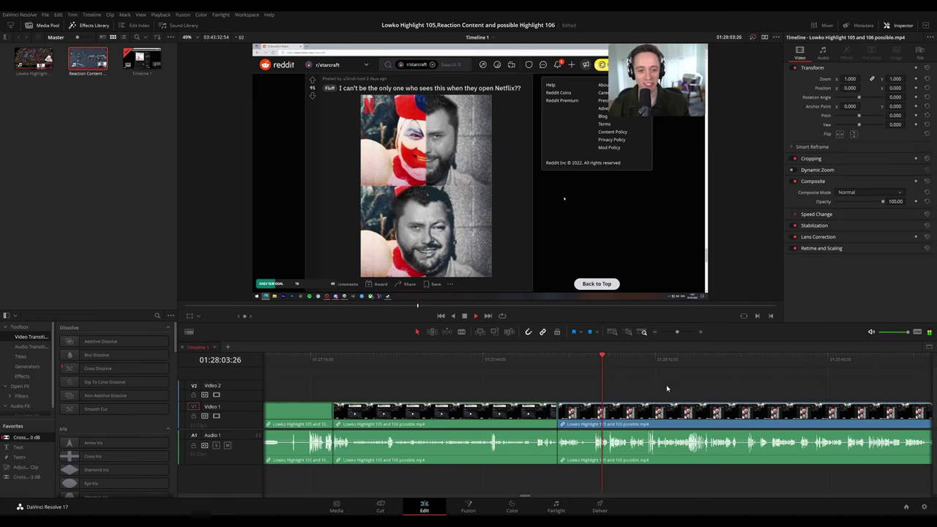
{"action": "scroll", "coordinate": [666, 389], "scroll_direction": "right", "scroll_amount": 3}
{"action": "scroll", "coordinate": [530, 383], "scroll_direction": "right", "scroll_amount": 2}
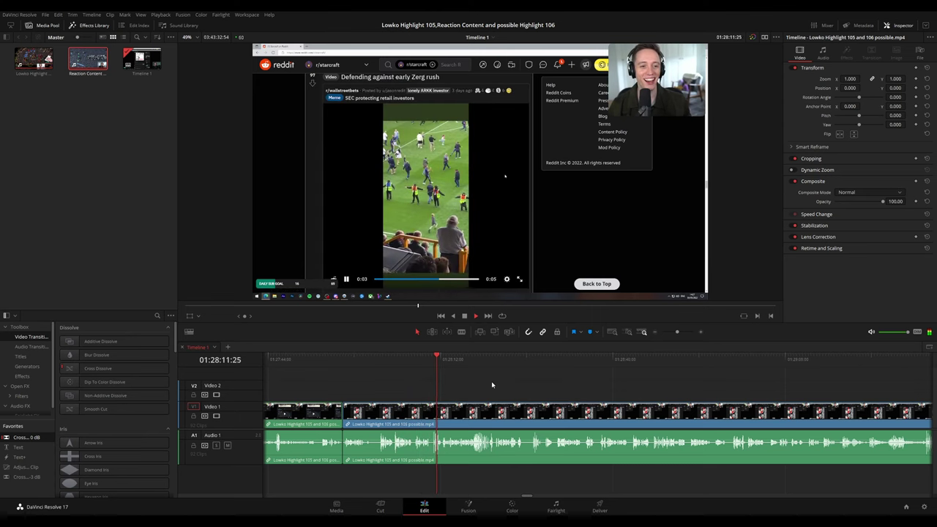
{"action": "key", "text": "space"}
{"action": "scroll", "coordinate": [502, 384], "scroll_direction": "up", "scroll_amount": 3}
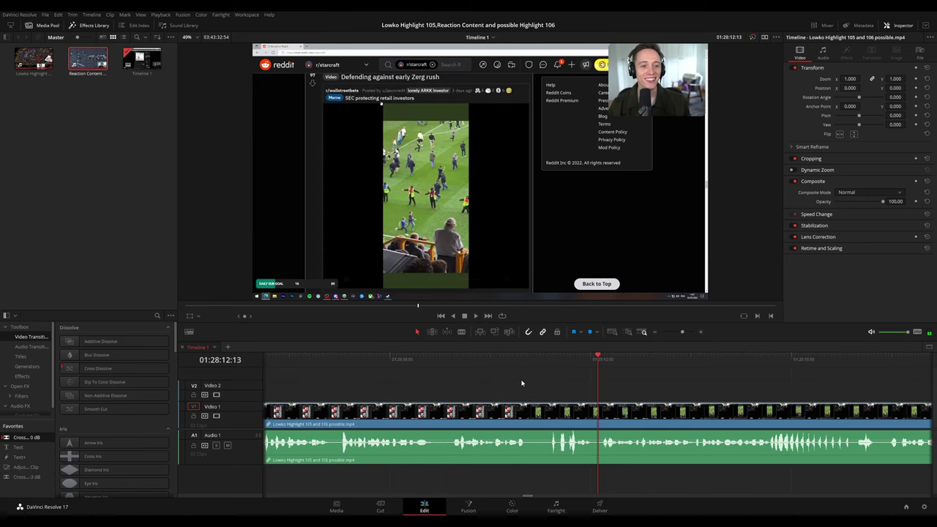
Cut out the short pause starting at 01:28:10:15, before the "Defending against early Zerg rush" post, and close the gap.
{"action": "left_click", "coordinate": [505, 358]}
{"action": "key", "text": "space"}
{"action": "key", "text": "space"}
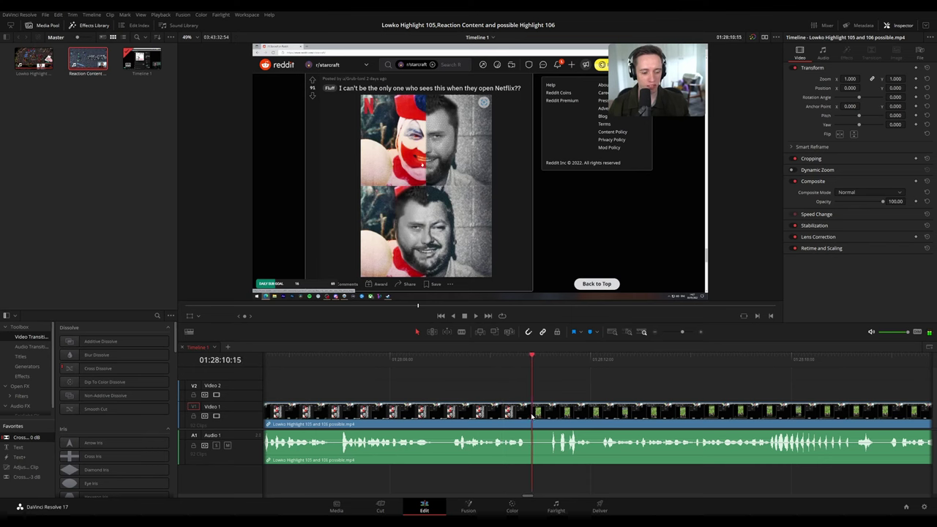
{"action": "key", "text": "ctrl+b"}
{"action": "left_click", "coordinate": [536, 414]}
{"action": "key", "text": "Delete"}
{"action": "key", "text": "space"}
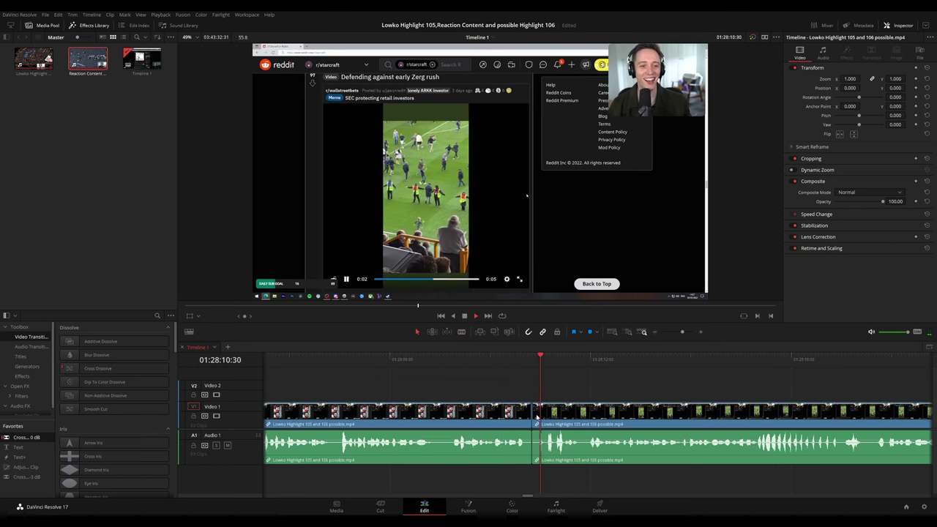
Mark the finished Video 1 clip before the latest cut with the green clip color.
{"action": "key", "text": "g"}
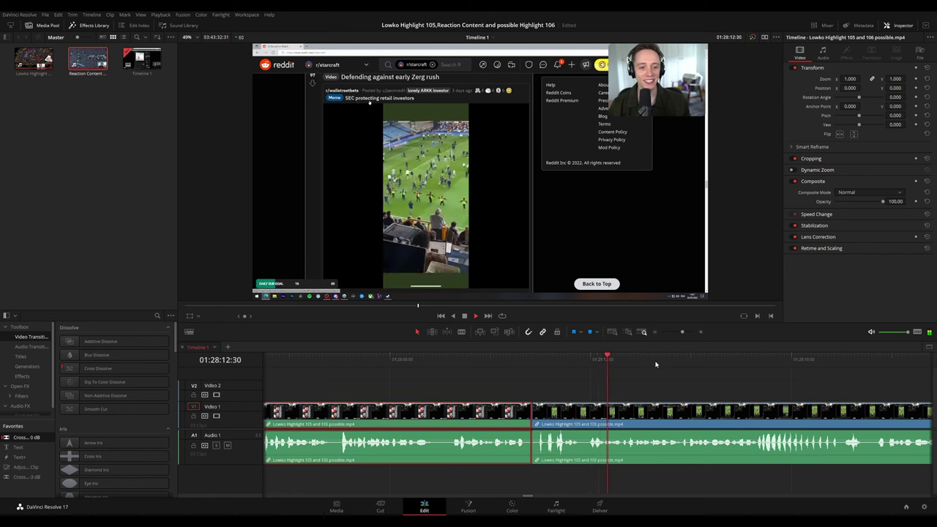
{"action": "left_click", "coordinate": [702, 387]}
{"action": "scroll", "coordinate": [694, 371], "scroll_direction": "down", "scroll_amount": 5}
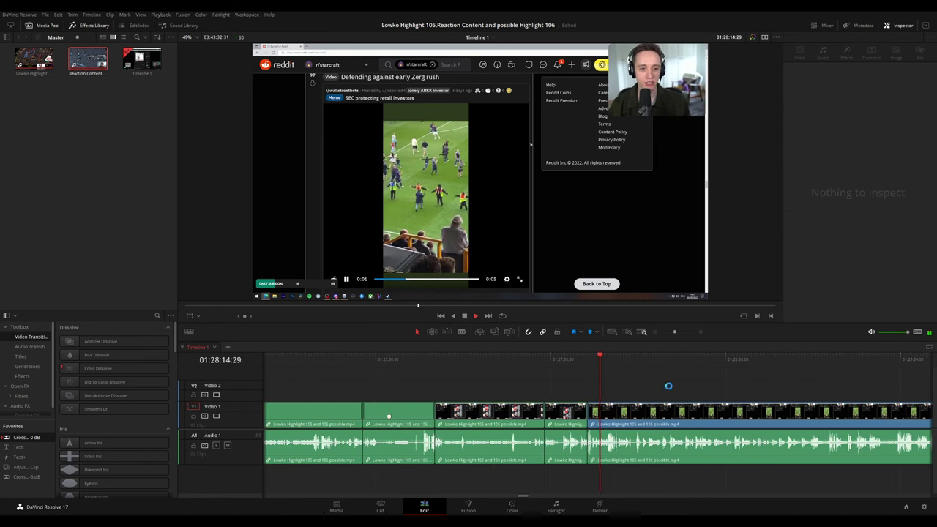
{"action": "scroll", "coordinate": [591, 381], "scroll_direction": "down", "scroll_amount": 3}
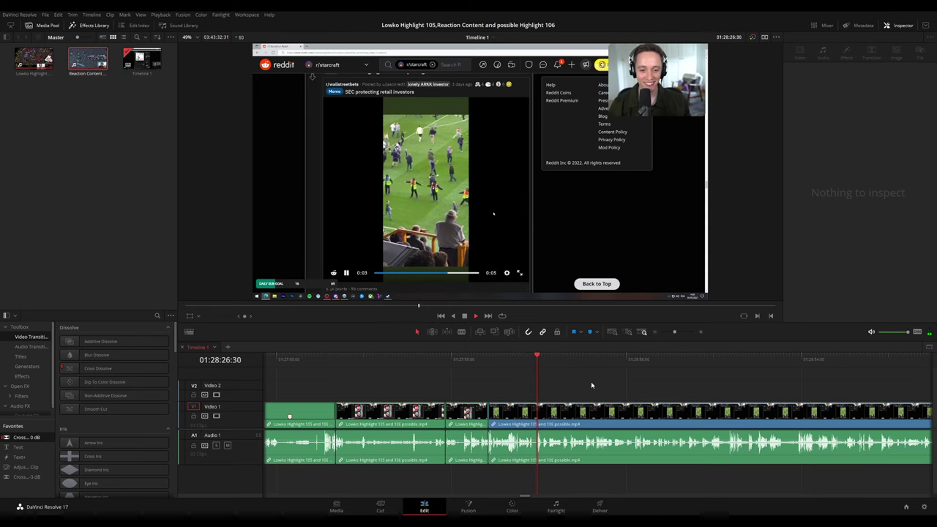
Ripple delete the short section starting at 01:28:29:45 and mark the finished clip before it green.
{"action": "scroll", "coordinate": [620, 384], "scroll_direction": "up", "scroll_amount": 5}
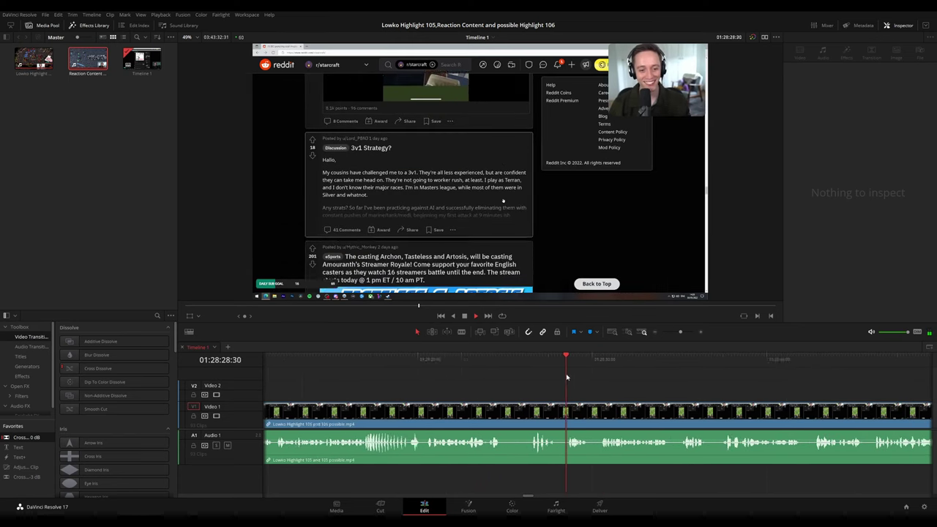
{"action": "key", "text": "space"}
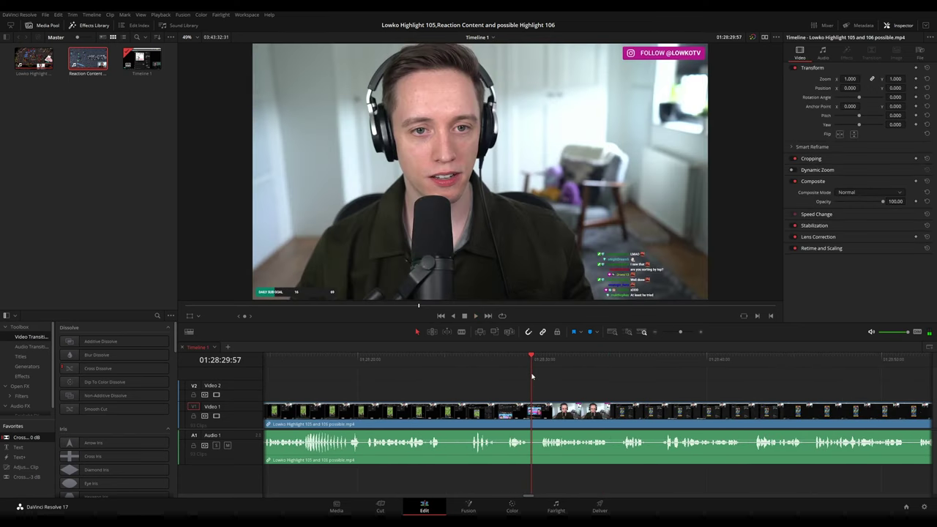
{"action": "left_click", "coordinate": [528, 363]}
{"action": "scroll", "coordinate": [560, 396], "scroll_direction": "up", "scroll_amount": 4}
{"action": "key", "text": "b"}
{"action": "left_click", "coordinate": [599, 413]}
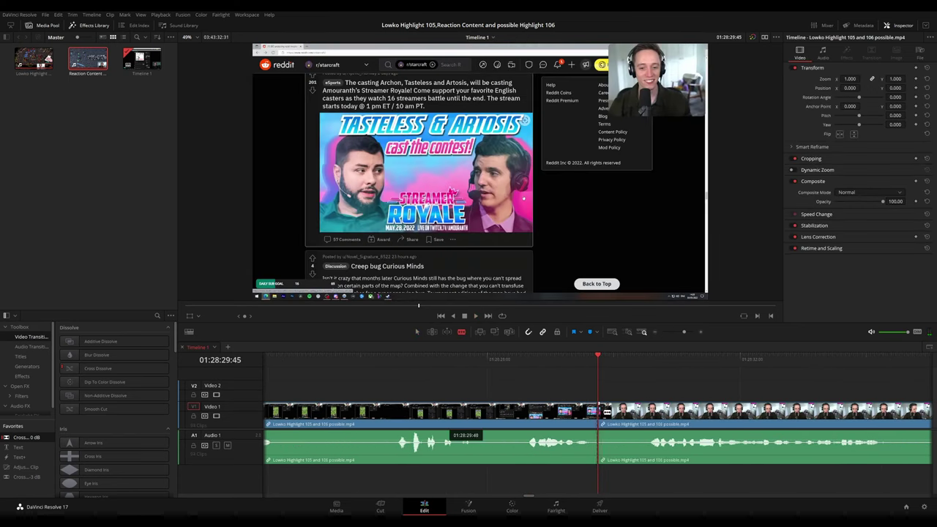
{"action": "left_click", "coordinate": [633, 412]}
{"action": "key", "text": "a"}
{"action": "left_click", "coordinate": [621, 415]}
{"action": "key", "text": "Delete"}
{"action": "left_click", "coordinate": [621, 416]}
{"action": "key", "text": "Delete"}
{"action": "key", "text": "space"}
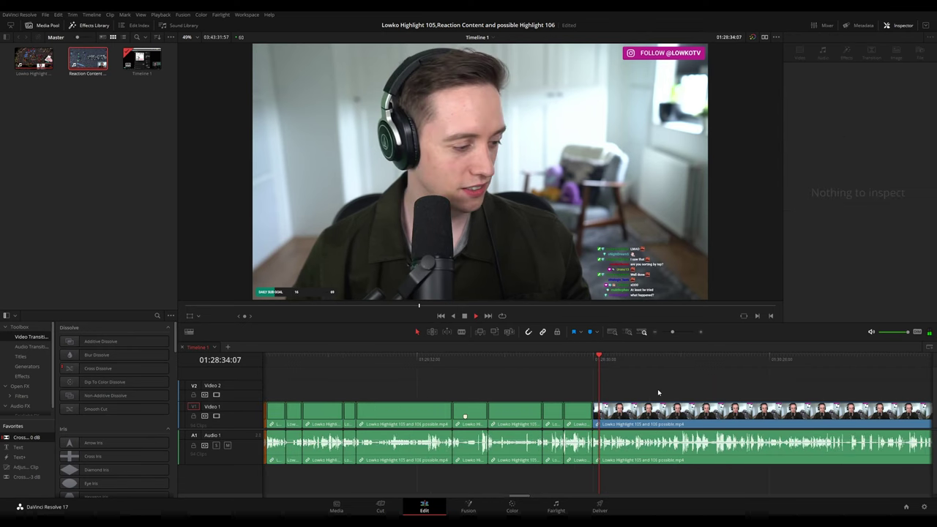
Play through the Star Kraft macaroni and Reddit comments segment, checking for the next passage to cut.
{"action": "left_click_drag", "start_coordinate": [657, 390], "coordinate": [537, 383]}
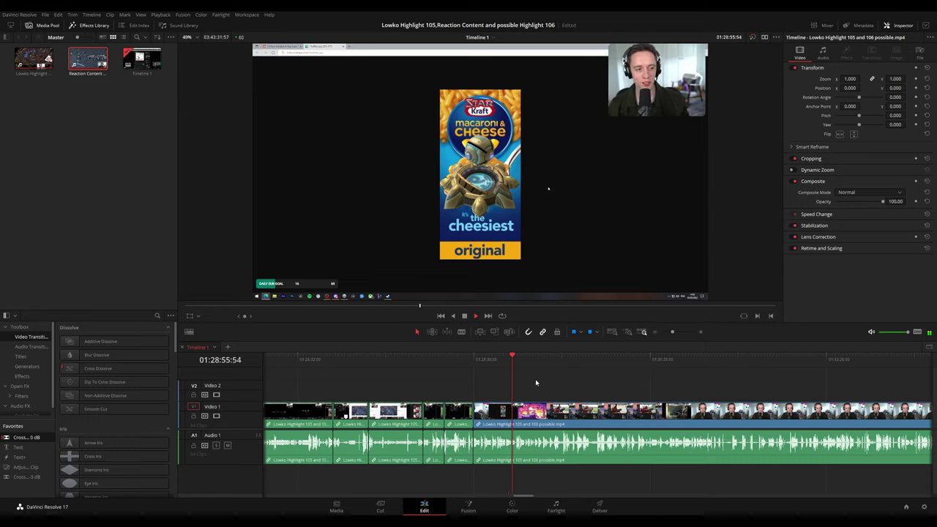
{"action": "scroll", "coordinate": [571, 384], "scroll_direction": "up", "scroll_amount": 6}
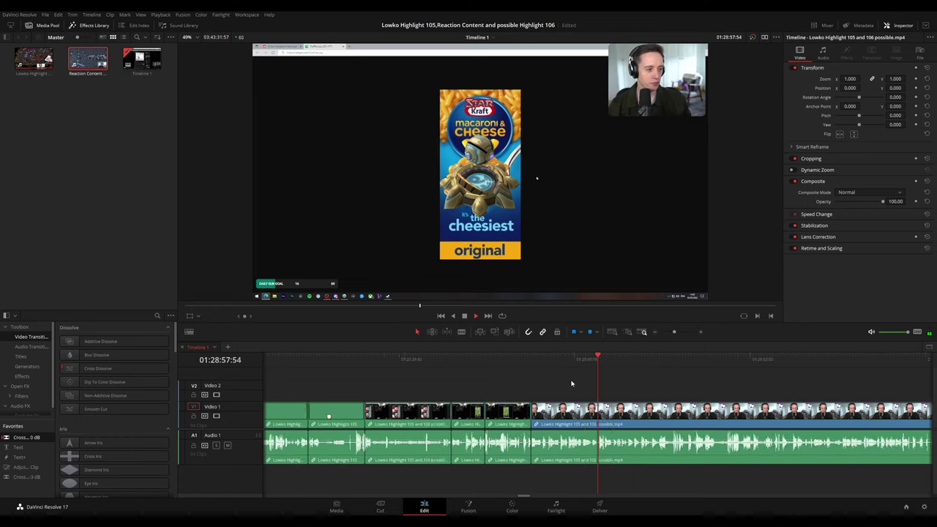
{"action": "scroll", "coordinate": [630, 387], "scroll_direction": "right", "scroll_amount": 3}
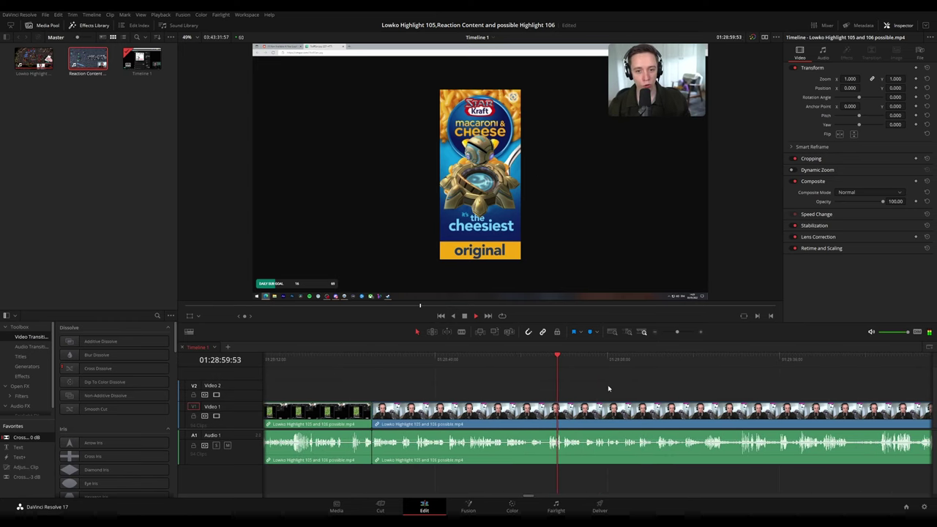
{"action": "scroll", "coordinate": [612, 392], "scroll_direction": "up", "scroll_amount": 1}
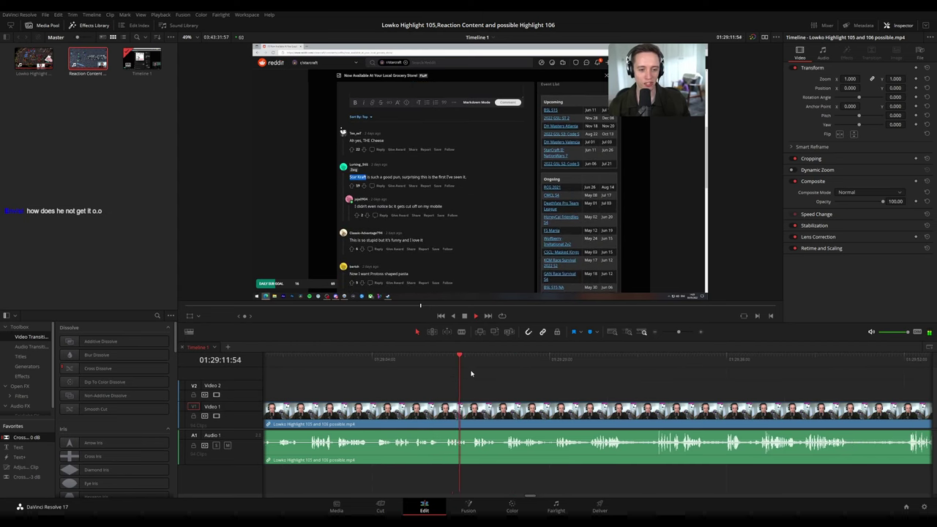
{"action": "key", "text": "space"}
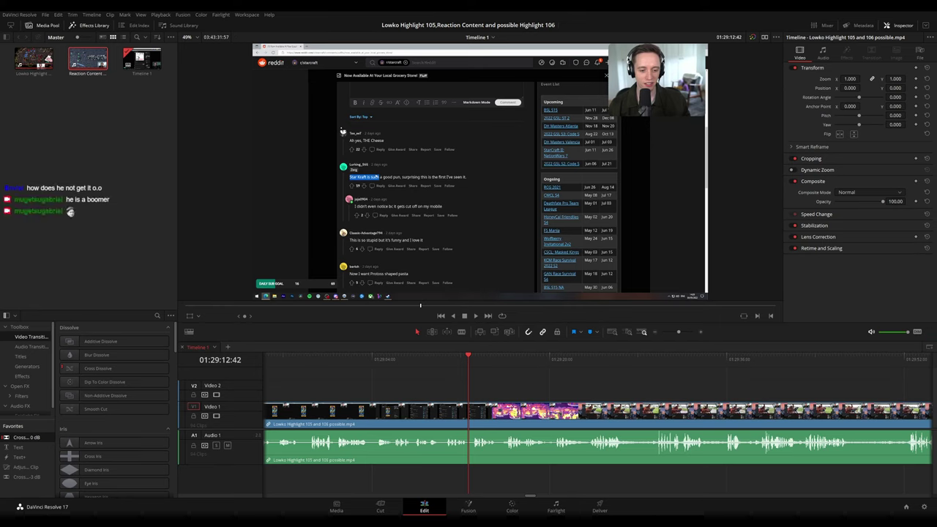
{"action": "key", "text": "space"}
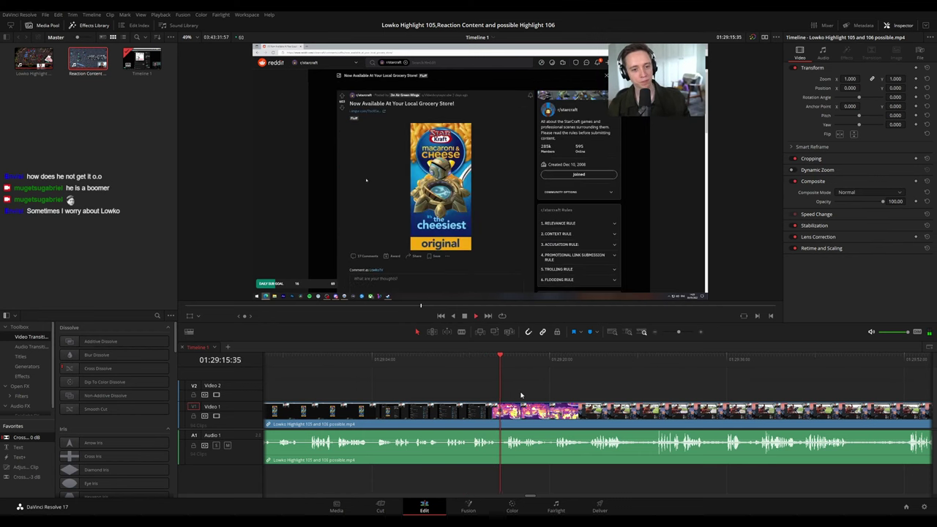
Ripple delete the short section after 01:29:15:19 where Reddit changes to game footage, and mark the clip before the cut green.
{"action": "key", "text": "space"}
{"action": "scroll", "coordinate": [521, 395], "scroll_direction": "up", "scroll_amount": 3}
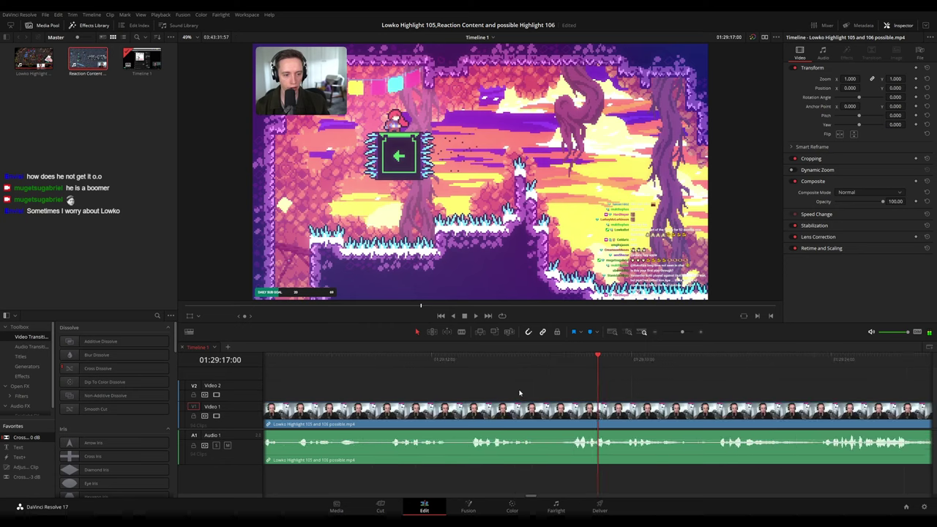
{"action": "left_click", "coordinate": [542, 359]}
{"action": "key", "text": "b"}
{"action": "left_click", "coordinate": [542, 414]}
{"action": "left_click", "coordinate": [555, 414]}
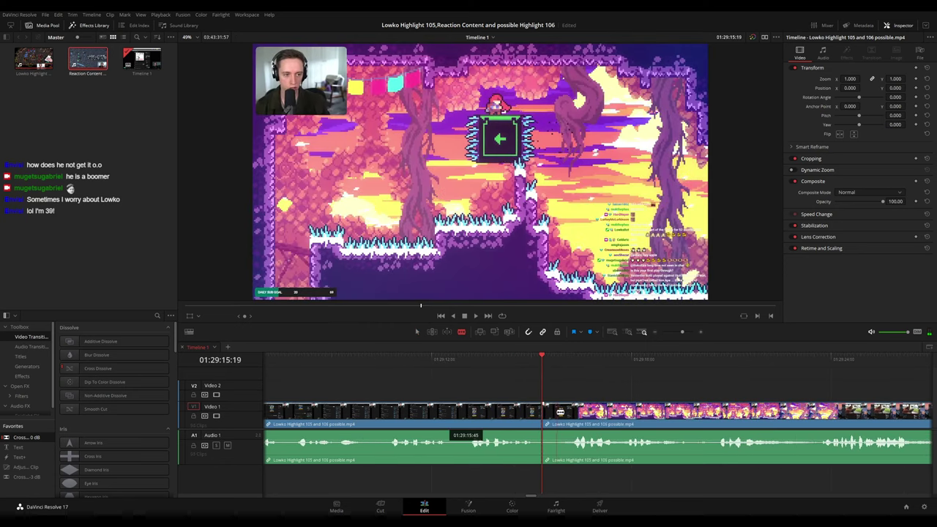
{"action": "key", "text": "a"}
{"action": "left_click", "coordinate": [548, 415]}
{"action": "key", "text": "Delete"}
{"action": "key", "text": "space"}
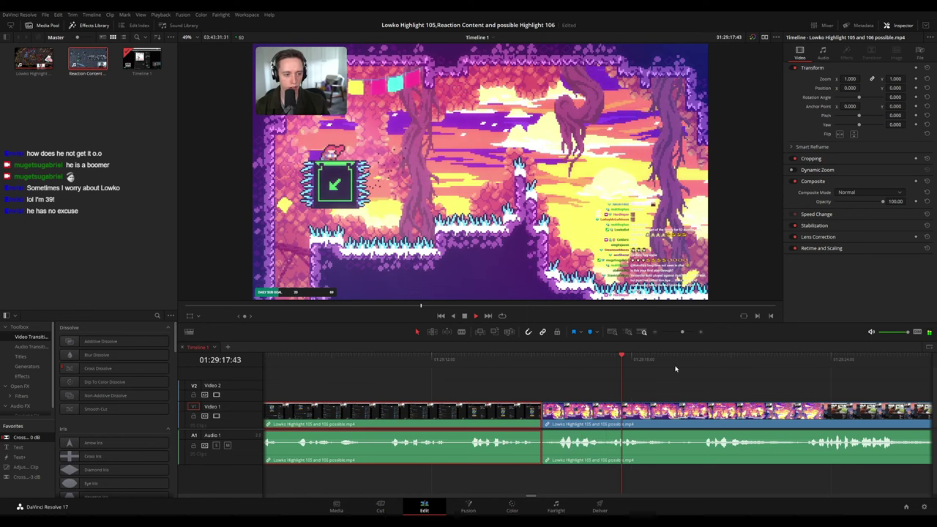
Replay the new cut into the game footage and check how the transition plays.
{"action": "left_click", "coordinate": [554, 359]}
{"action": "key", "text": "space"}
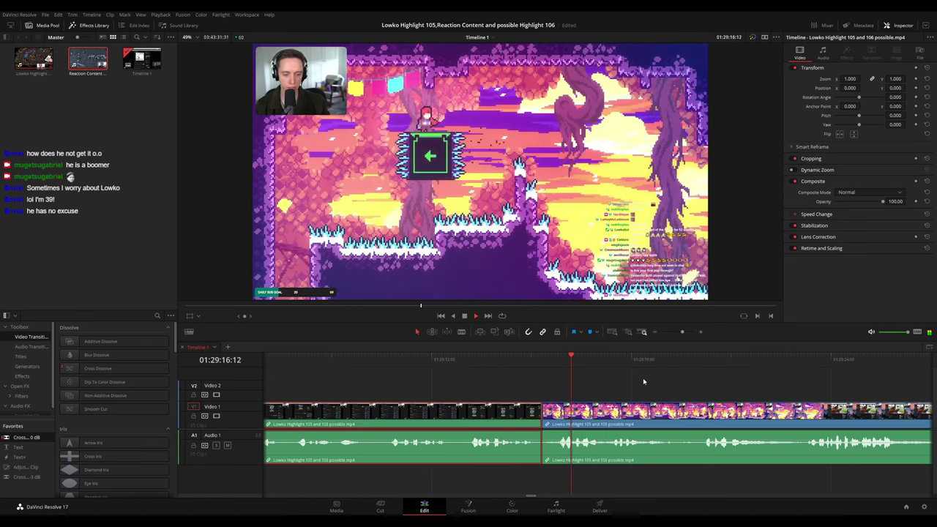
{"action": "left_click", "coordinate": [643, 379]}
{"action": "scroll", "coordinate": [649, 385], "scroll_direction": "down", "scroll_amount": 3}
{"action": "left_click_drag", "start_coordinate": [663, 382], "coordinate": [527, 378]}
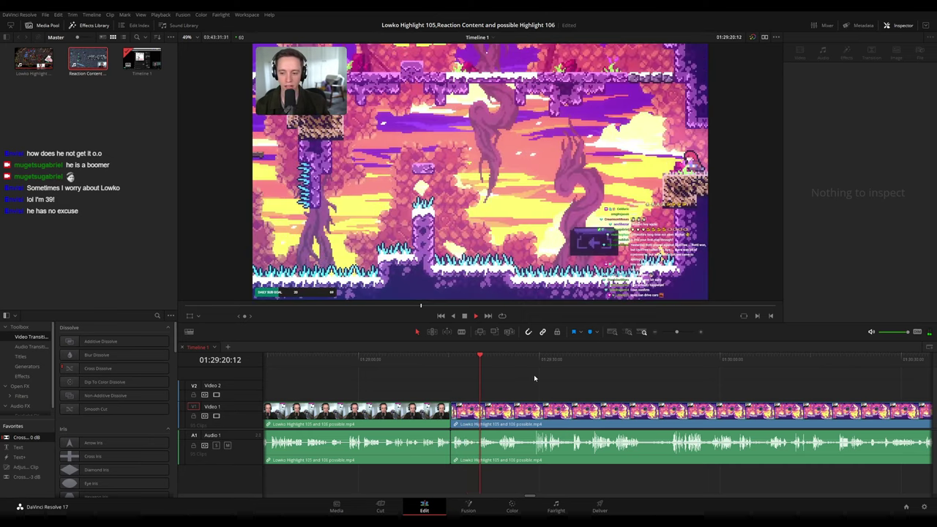
Play through the orangutan golf cart segment to about 01:30:34, checking for pauses to remove.
{"action": "scroll", "coordinate": [534, 387], "scroll_direction": "right", "scroll_amount": 1}
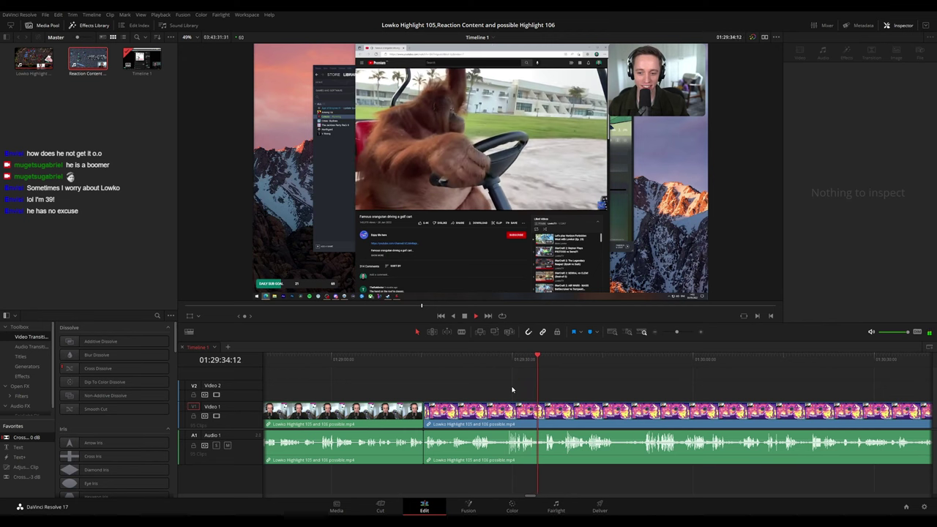
{"action": "left_click", "coordinate": [580, 411]}
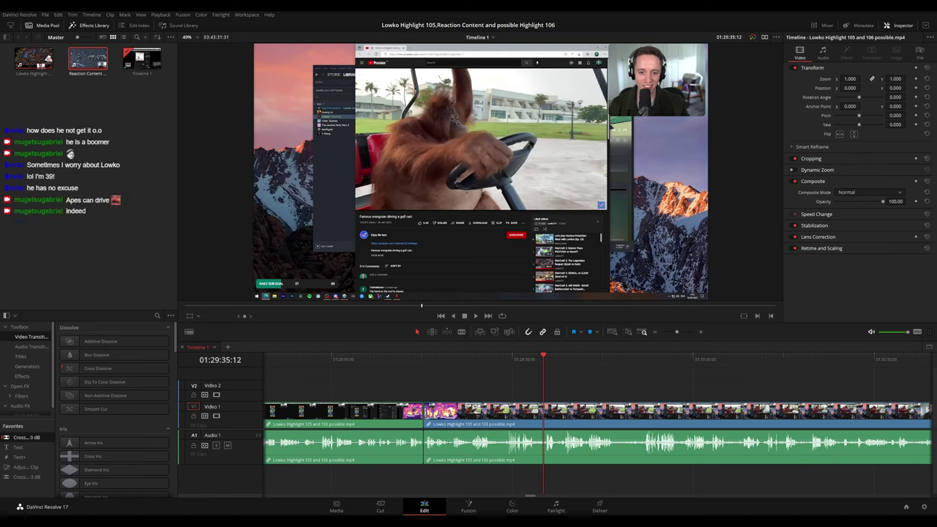
{"action": "key", "text": "space"}
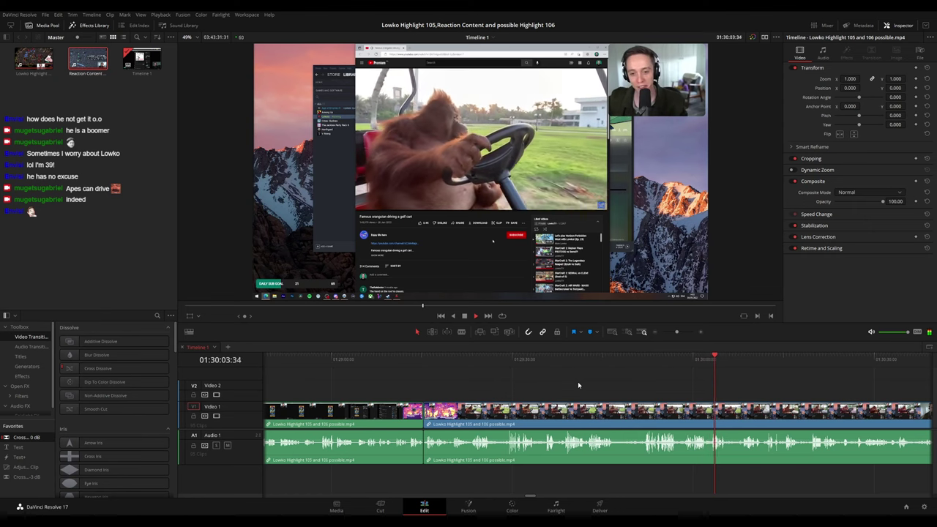
{"action": "left_click_drag", "start_coordinate": [753, 383], "coordinate": [693, 387]}
{"action": "left_click", "coordinate": [677, 362]}
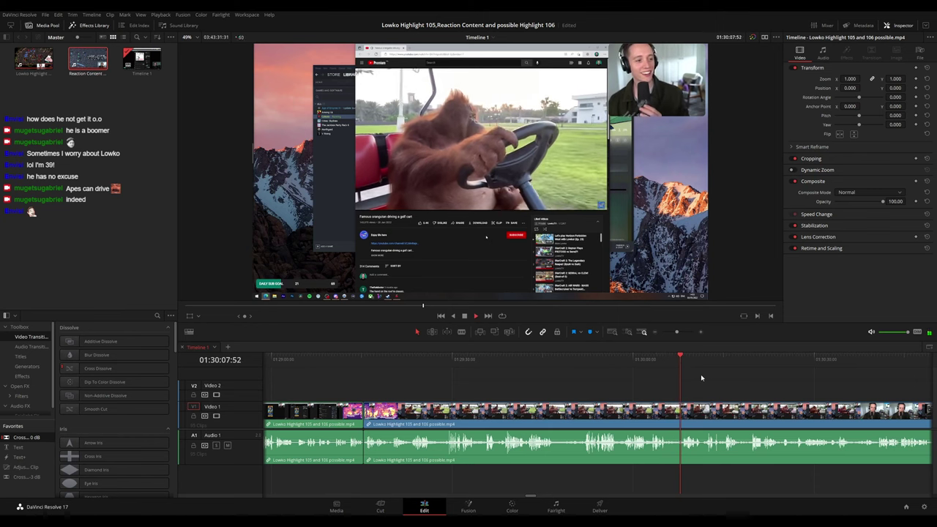
{"action": "scroll", "coordinate": [700, 376], "scroll_direction": "up", "scroll_amount": 3}
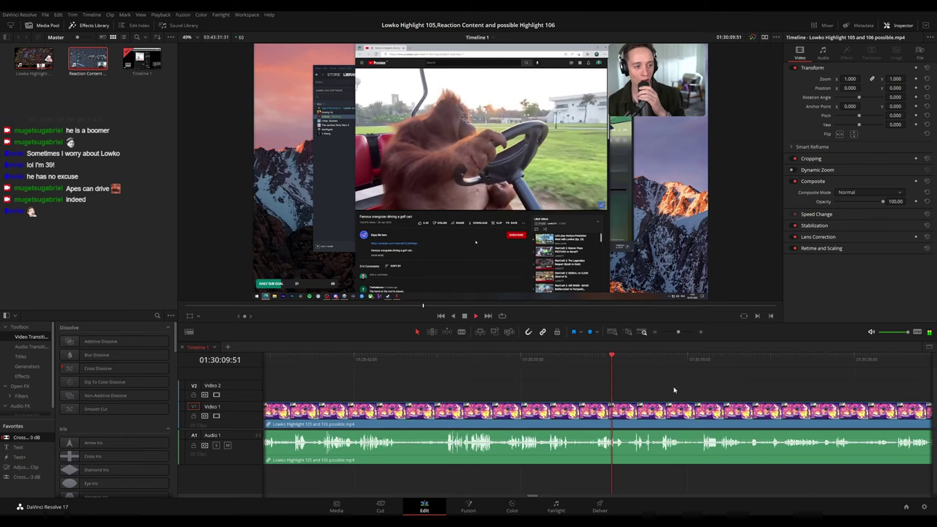
{"action": "scroll", "coordinate": [601, 378], "scroll_direction": "right", "scroll_amount": 4}
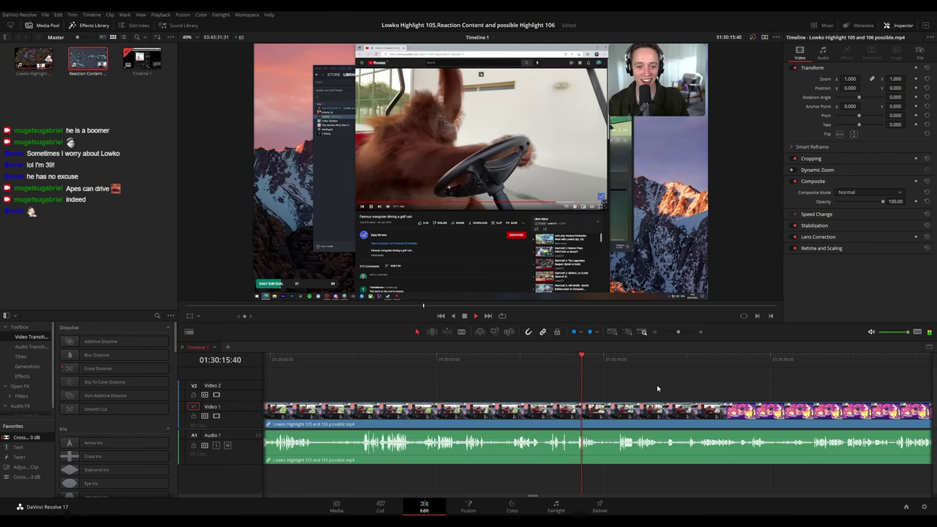
{"action": "scroll", "coordinate": [498, 378], "scroll_direction": "right", "scroll_amount": 9}
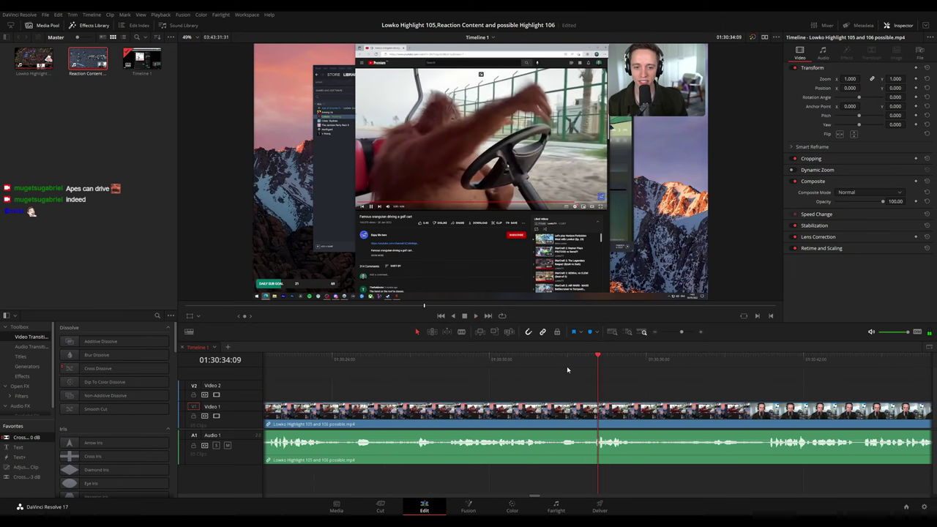
Split the orangutan footage at 01:30:32:23 and 01:30:33:48 and ripple delete the section between the cuts.
{"action": "left_click", "coordinate": [548, 359]}
{"action": "left_click", "coordinate": [552, 409]}
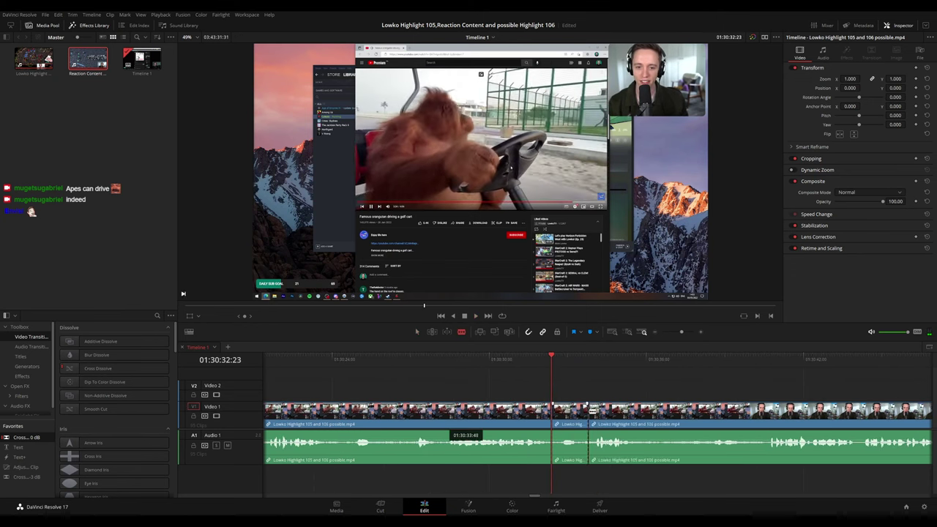
{"action": "key", "text": "a"}
{"action": "mouse_move", "coordinate": [561, 411]}
{"action": "left_mouse_down"}
{"action": "mouse_move", "coordinate": [574, 413]}
{"action": "mouse_move", "coordinate": [562, 411]}
{"action": "left_mouse_up"}
{"action": "key", "text": "space"}
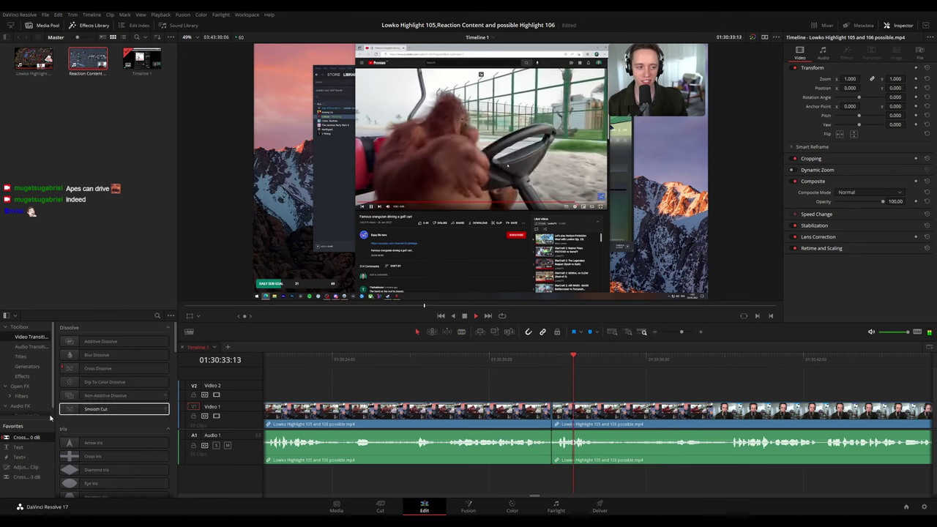
Add the 0 dB cross fade to the new cut on Audio 1 and mark the clip before it green.
{"action": "left_click_drag", "start_coordinate": [33, 438], "coordinate": [550, 445]}
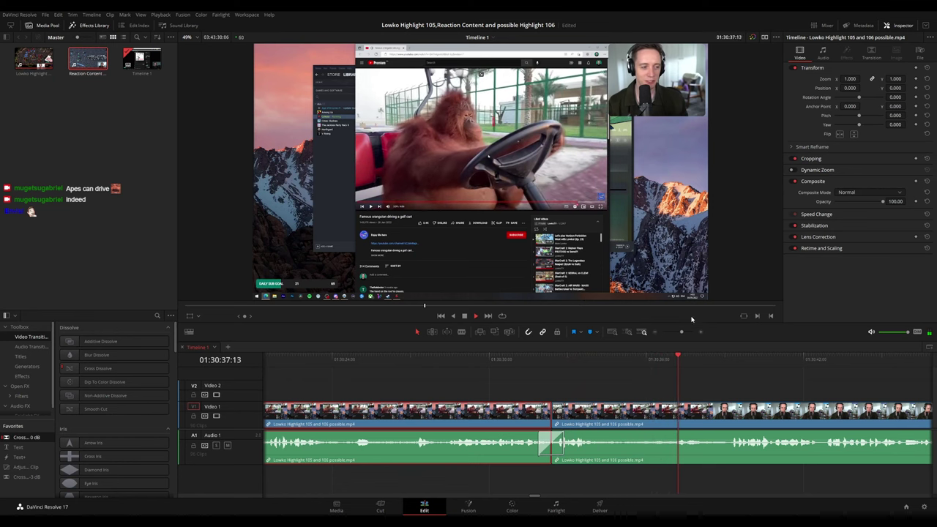
{"action": "key", "text": "Up"}
{"action": "left_click", "coordinate": [721, 384]}
Play through the talk and the start of the chimpanzee memory test footage, checking for the next passage to cut.
{"action": "scroll", "coordinate": [745, 388], "scroll_direction": "down", "scroll_amount": 3}
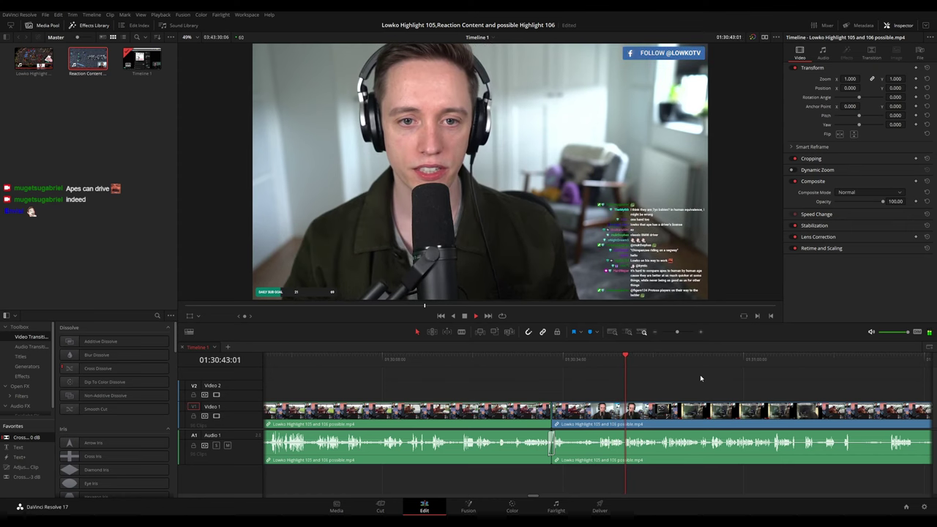
{"action": "scroll", "coordinate": [691, 384], "scroll_direction": "down", "scroll_amount": 2}
{"action": "left_click_drag", "start_coordinate": [687, 388], "coordinate": [521, 379]}
{"action": "key", "text": "space"}
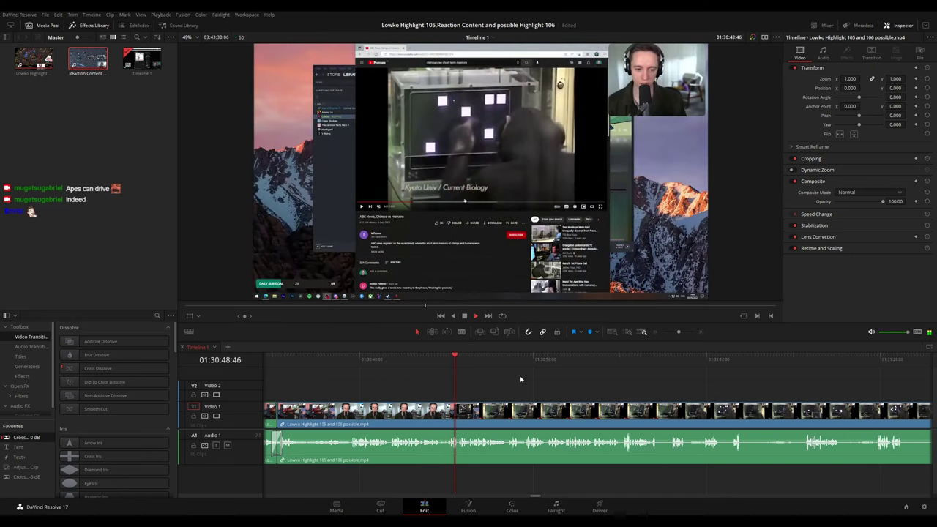
{"action": "scroll", "coordinate": [521, 379], "scroll_direction": "down", "scroll_amount": 8}
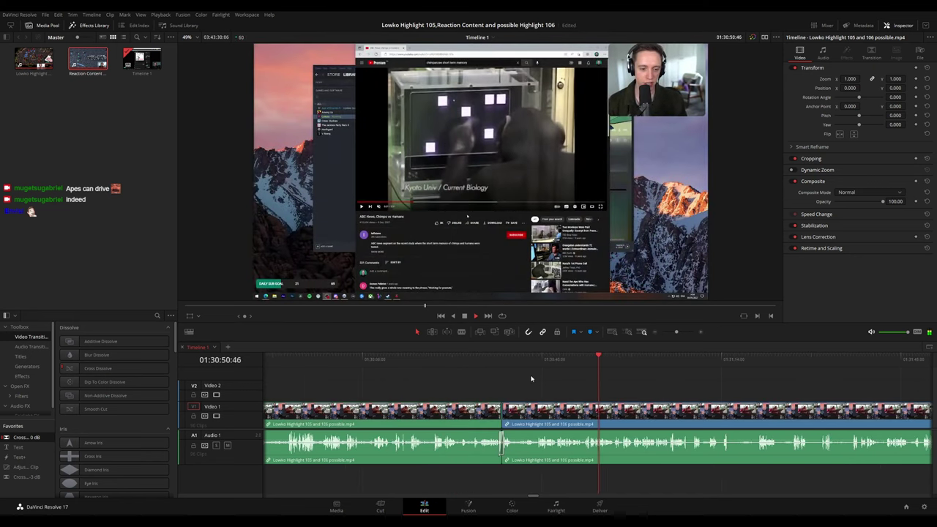
{"action": "scroll", "coordinate": [597, 384], "scroll_direction": "up", "scroll_amount": 10}
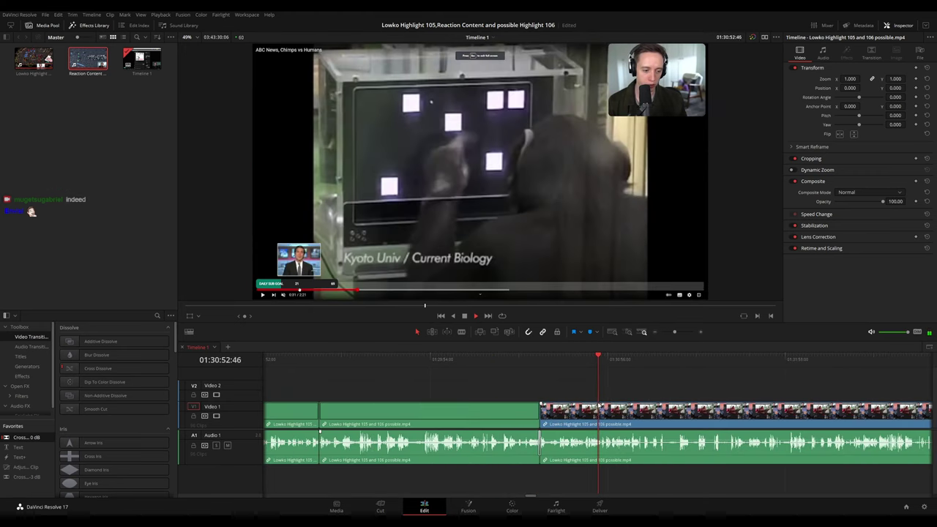
{"action": "scroll", "coordinate": [617, 385], "scroll_direction": "right", "scroll_amount": 2}
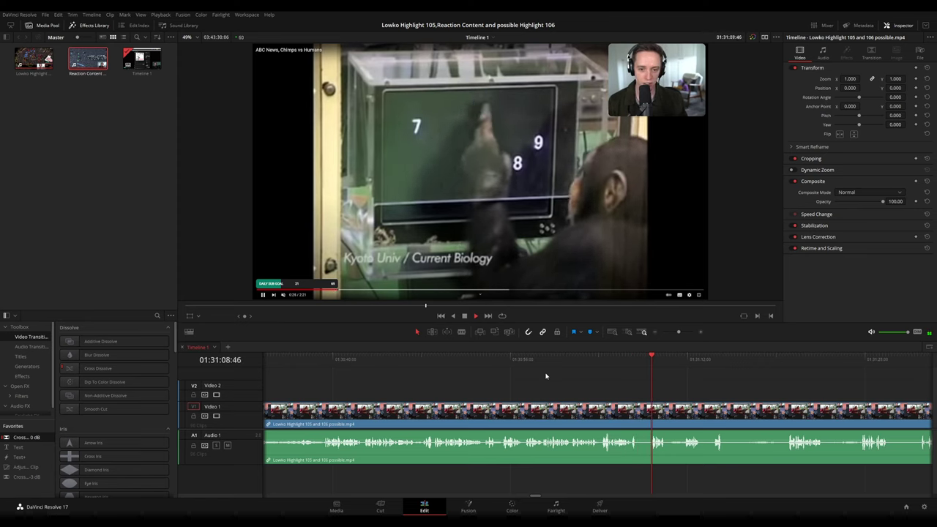
Cut about 1.3 seconds out of the chimpanzee memory test footage near 01:31:07, close the gap and mark the clip before it green.
{"action": "left_click_drag", "start_coordinate": [720, 382], "coordinate": [619, 370]}
{"action": "scroll", "coordinate": [618, 371], "scroll_direction": "up", "scroll_amount": 3}
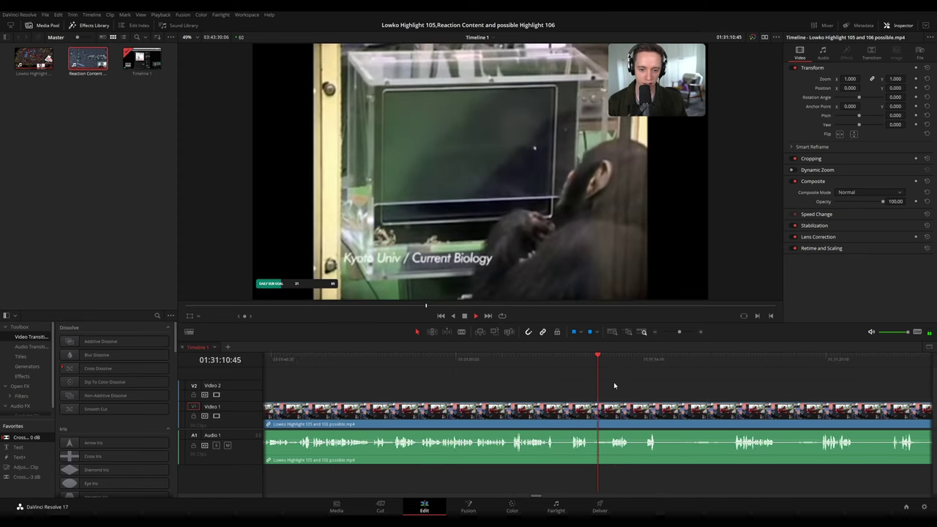
{"action": "key", "text": "b"}
{"action": "left_click", "coordinate": [527, 419]}
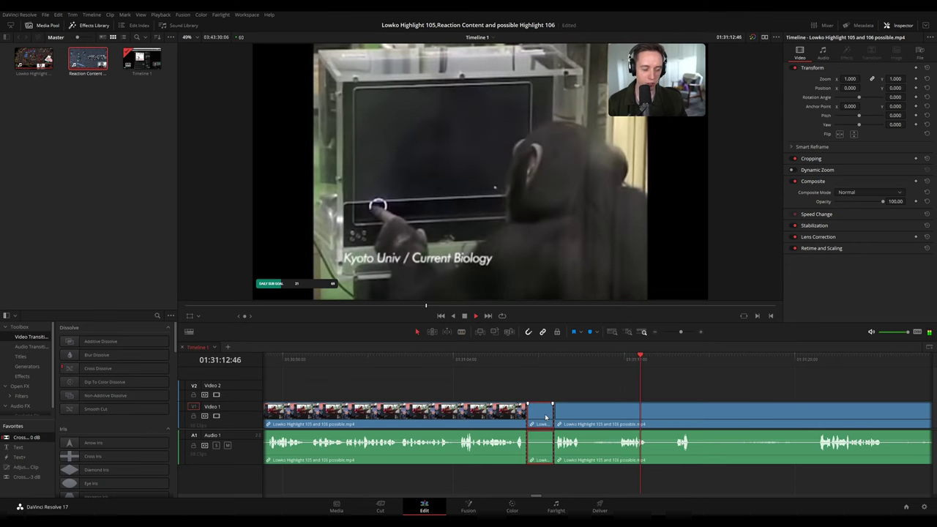
{"action": "key", "text": "a"}
{"action": "key", "text": "space"}
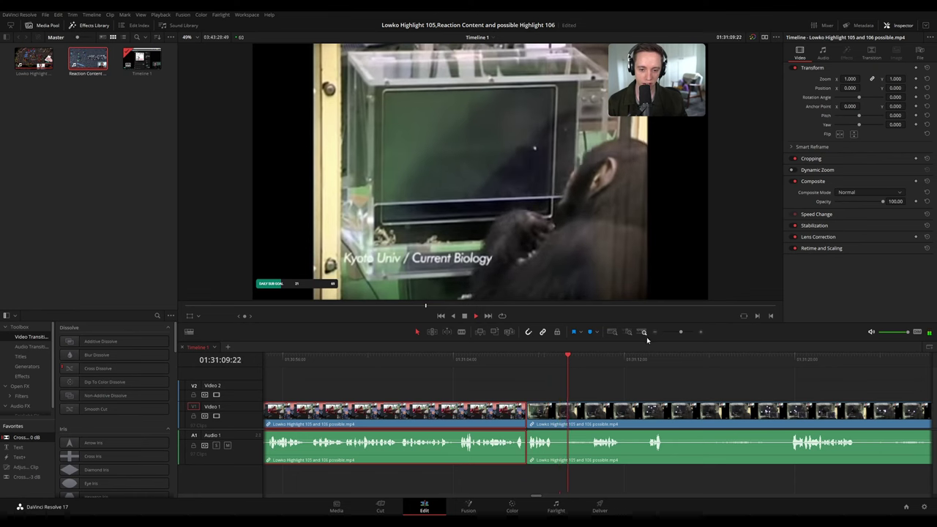
{"action": "left_click", "coordinate": [628, 380]}
{"action": "scroll", "coordinate": [644, 383], "scroll_direction": "down", "scroll_amount": 3}
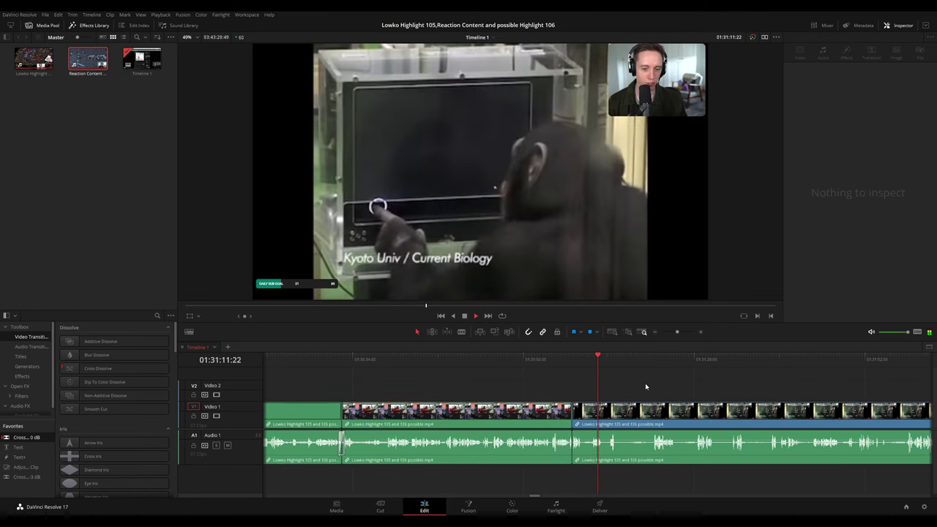
Play through the rest of the chimpanzee memory test and the game footage after it to about 01:32:40, checking for passages to cut.
{"action": "left_click_drag", "start_coordinate": [659, 386], "coordinate": [542, 380]}
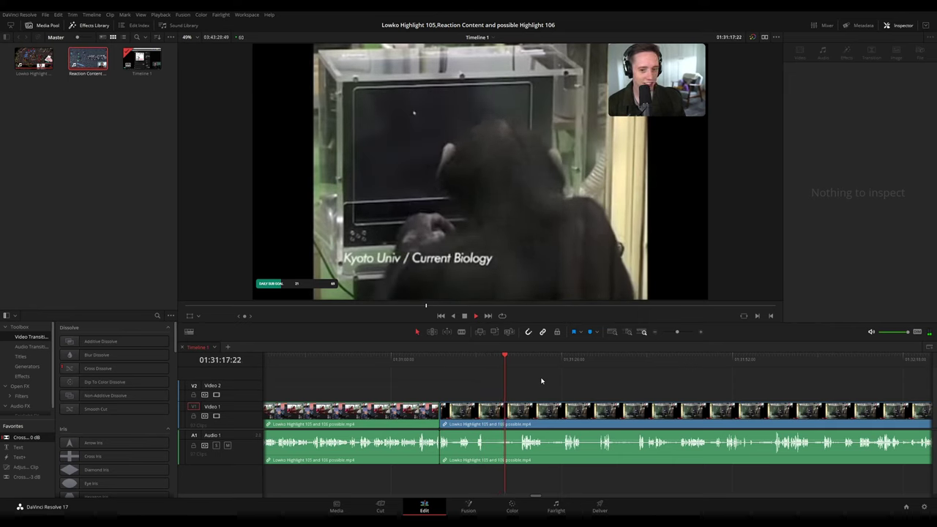
{"action": "left_click_drag", "start_coordinate": [511, 362], "coordinate": [516, 362]}
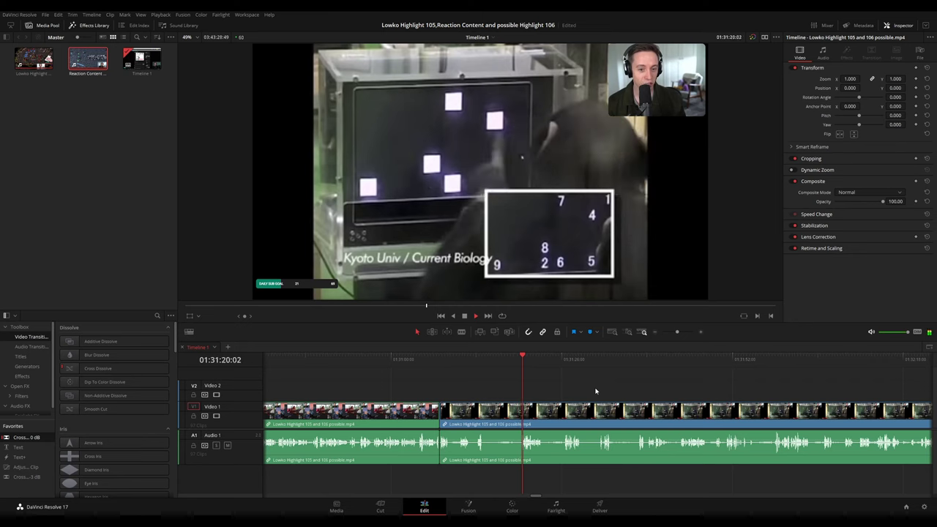
{"action": "left_click_drag", "start_coordinate": [606, 391], "coordinate": [563, 387]}
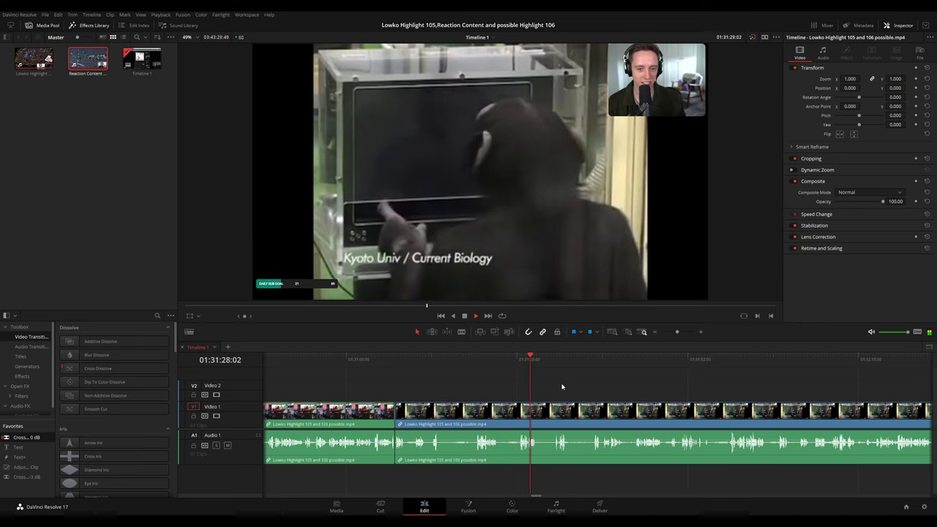
{"action": "scroll", "coordinate": [563, 384], "scroll_direction": "up", "scroll_amount": 1}
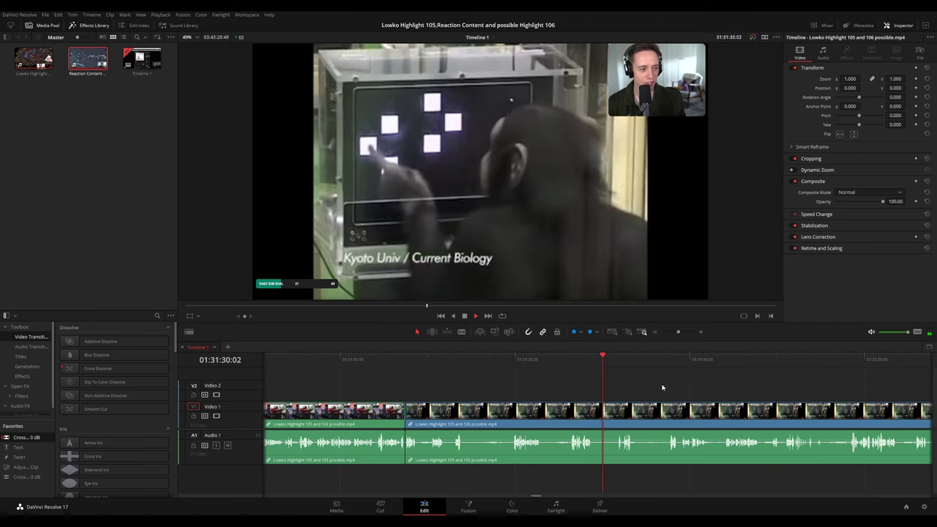
{"action": "left_click_drag", "start_coordinate": [663, 386], "coordinate": [546, 374]}
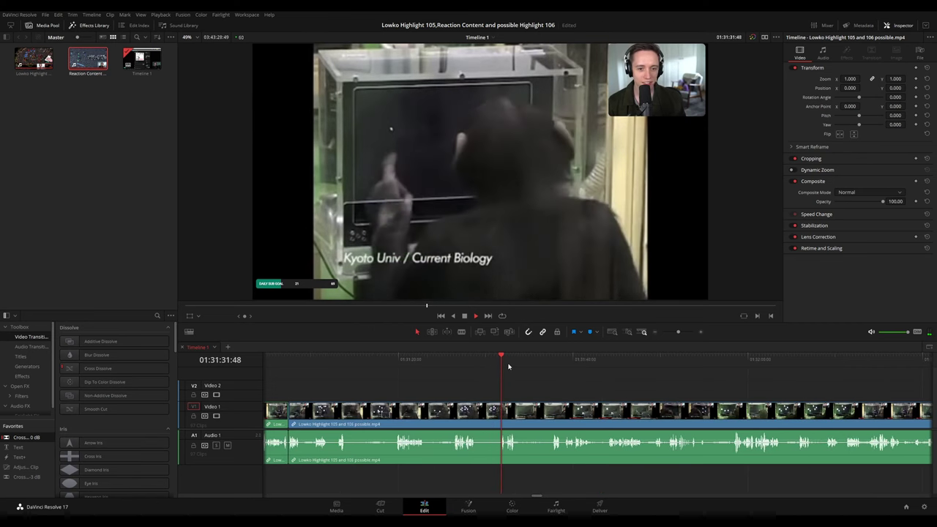
{"action": "left_click_drag", "start_coordinate": [509, 366], "coordinate": [550, 363]}
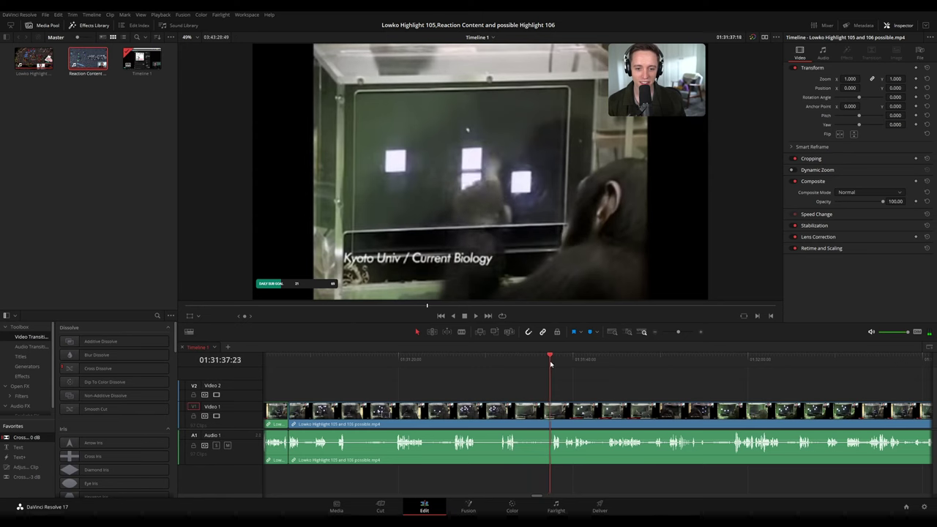
{"action": "key", "text": "space"}
{"action": "scroll", "coordinate": [627, 383], "scroll_direction": "right", "scroll_amount": 3}
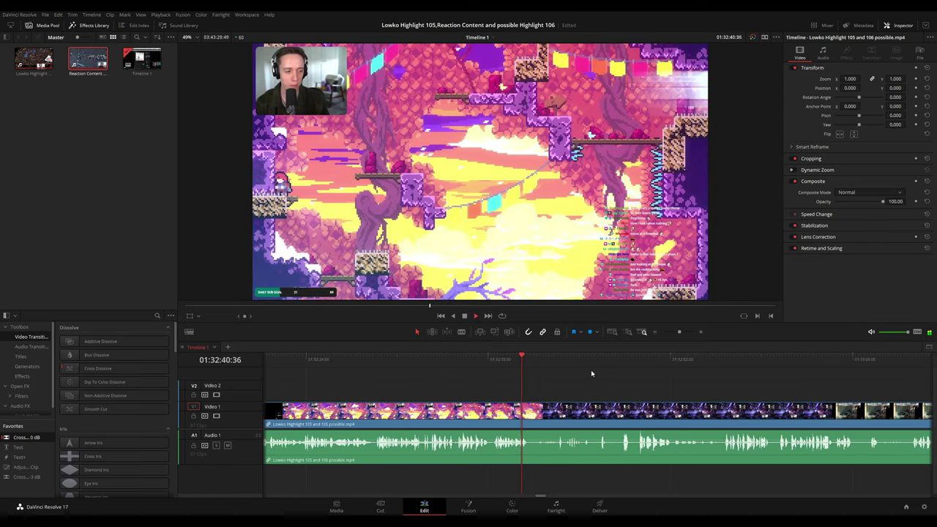
Split the clip at 01:32:41:16, near the end of the pink platformer game footage.
{"action": "scroll", "coordinate": [587, 370], "scroll_direction": "up", "scroll_amount": 5}
{"action": "key", "text": "space"}
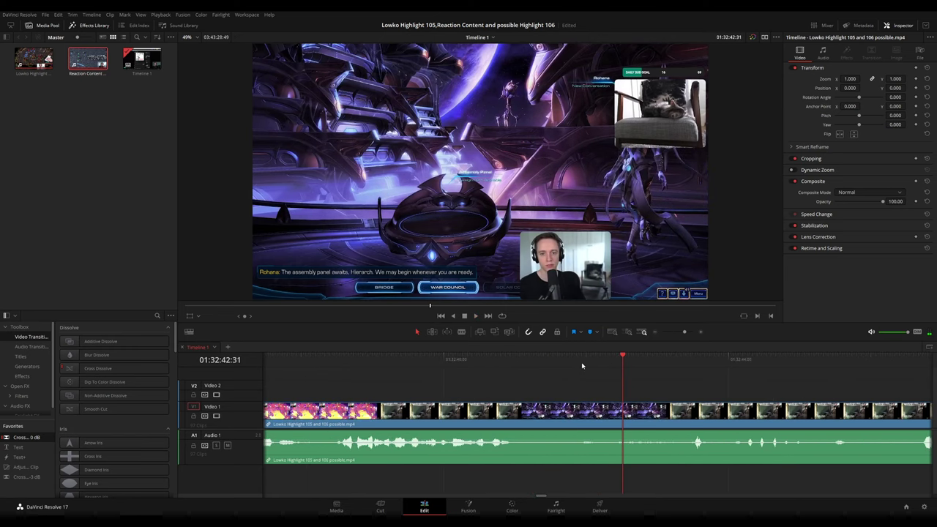
{"action": "left_click", "coordinate": [534, 359]}
Try ripple deleting the short piece up to a second cut inside the StarCraft scene, replay the join and undo the deletion and second cut.
{"action": "left_click_drag", "start_coordinate": [546, 401], "coordinate": [551, 403]}
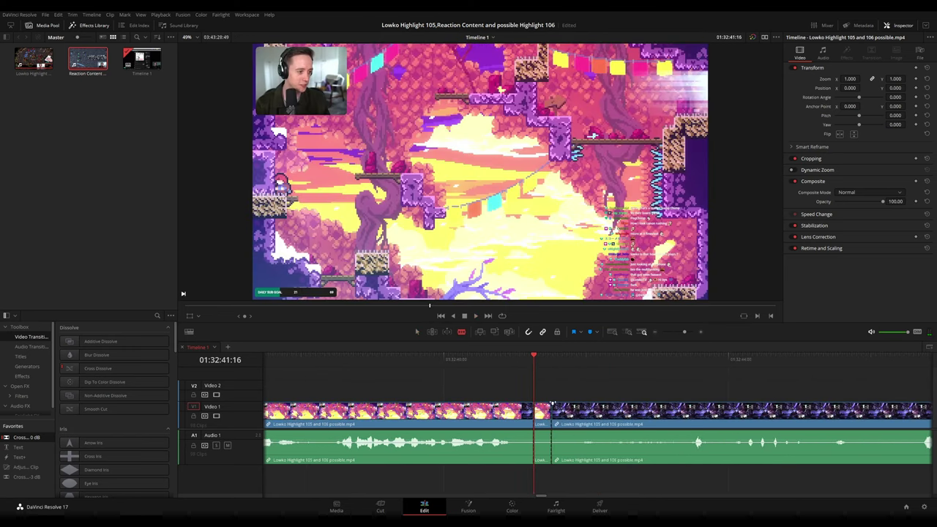
{"action": "key", "text": "Delete"}
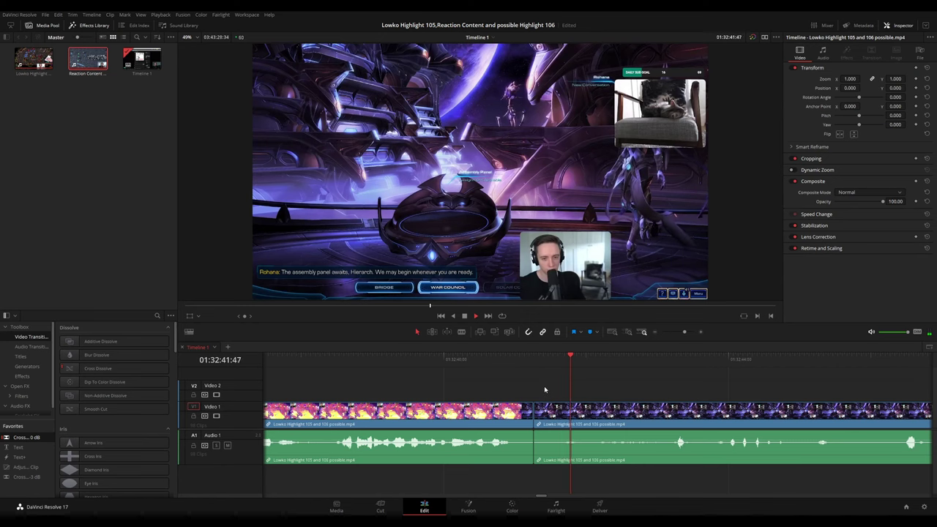
{"action": "left_click", "coordinate": [535, 359]}
{"action": "key", "text": "space"}
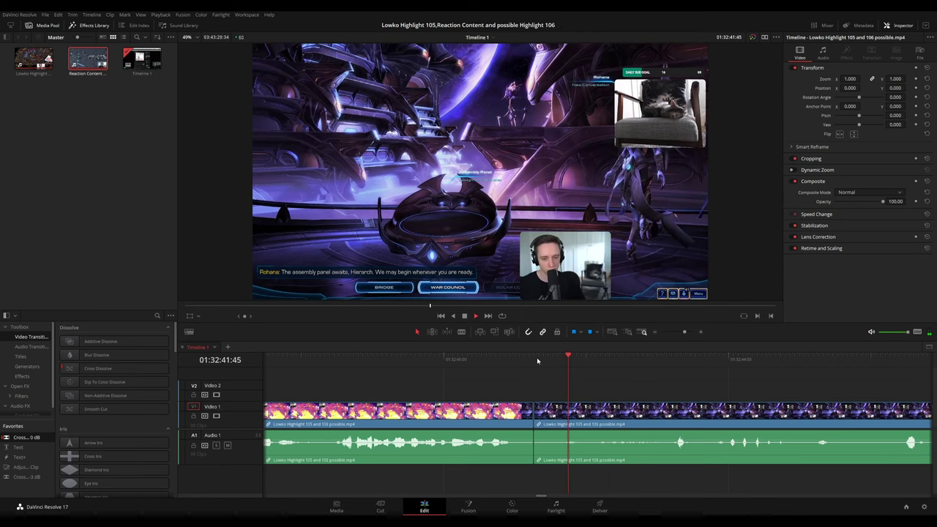
{"action": "key", "text": "space"}
{"action": "key", "text": "ctrl+z"}
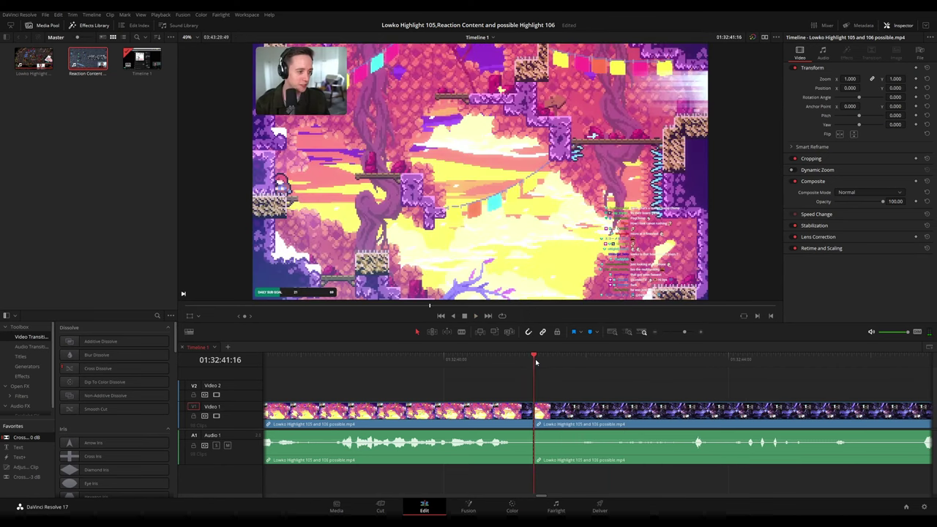
Split at 01:32:41:21, ripple delete the few leftover platformer frames before it and mark the clip before the join green.
{"action": "left_click", "coordinate": [543, 360]}
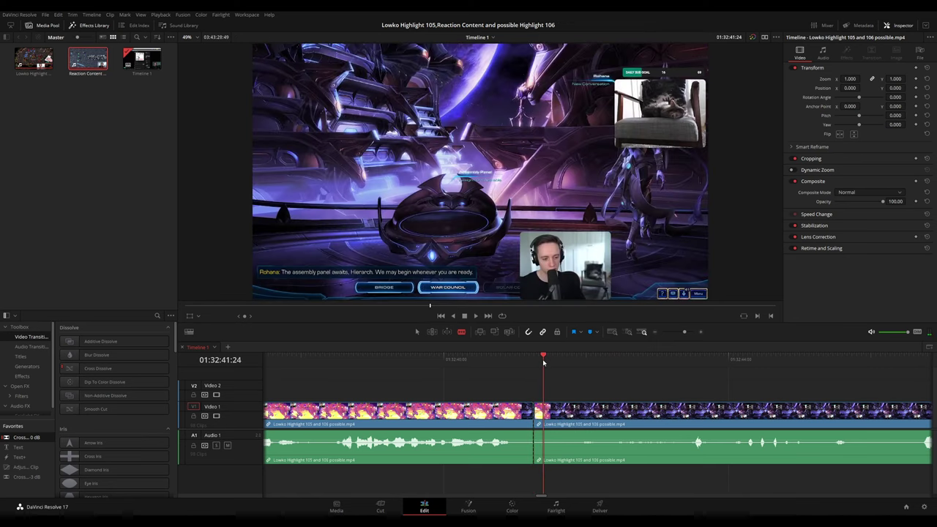
{"action": "left_click", "coordinate": [539, 363]}
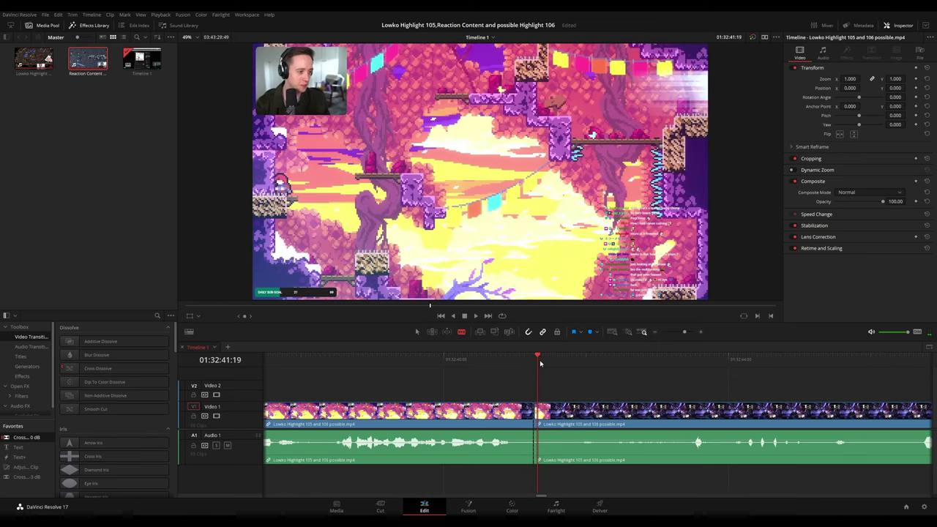
{"action": "key", "text": "Right"}
{"action": "key", "text": "Right"}
{"action": "key", "text": "Right"}
{"action": "key", "text": "Right"}
{"action": "key", "text": "Right"}
{"action": "key", "text": "Right"}
{"action": "key", "text": "Right"}
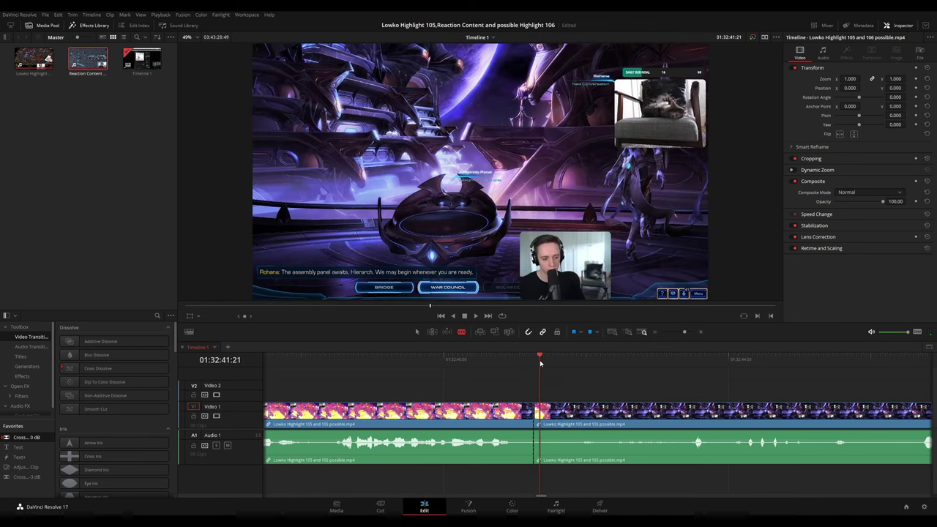
{"action": "left_click_drag", "start_coordinate": [541, 411], "coordinate": [537, 416]}
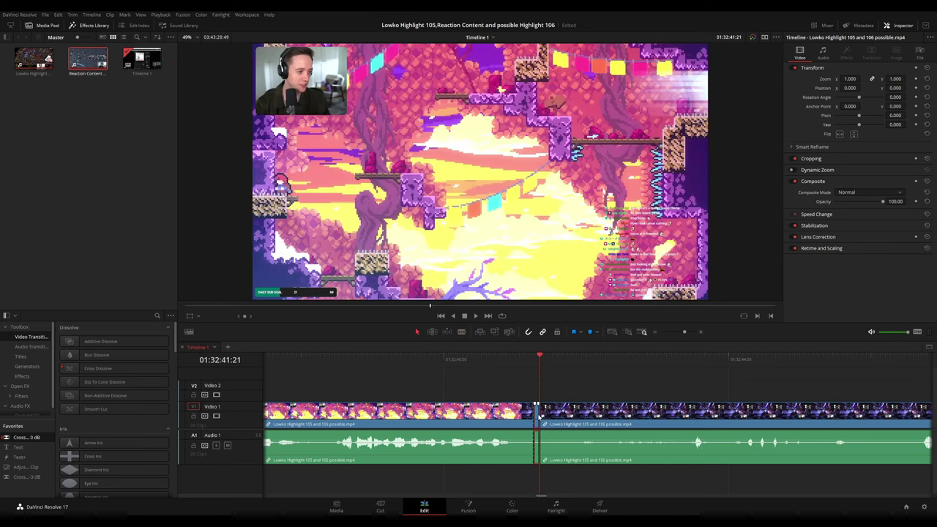
{"action": "key", "text": "Delete"}
{"action": "key", "text": "space"}
{"action": "left_click", "coordinate": [507, 416]}
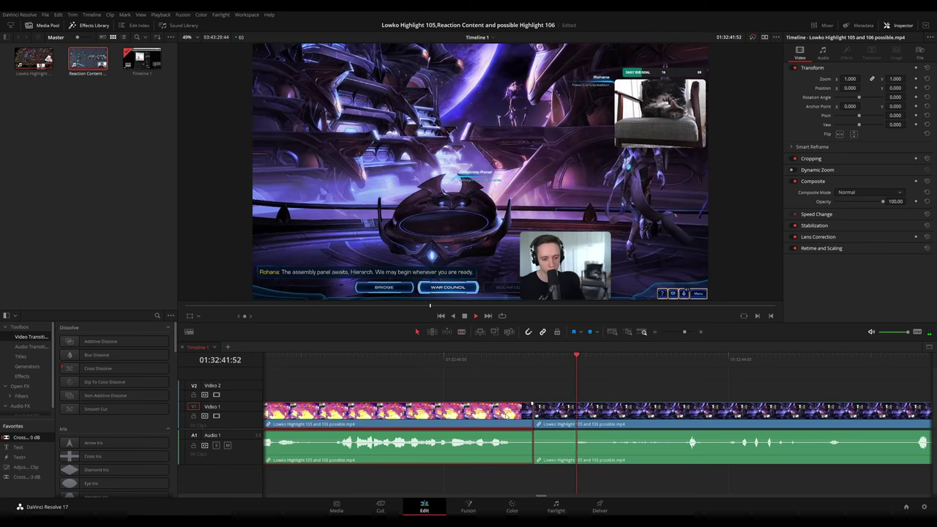
Add an adjustment clip on Video 2 at 01:32:45:08 above the StarCraft scene and shorten it to about 3 seconds.
{"action": "left_click", "coordinate": [659, 361]}
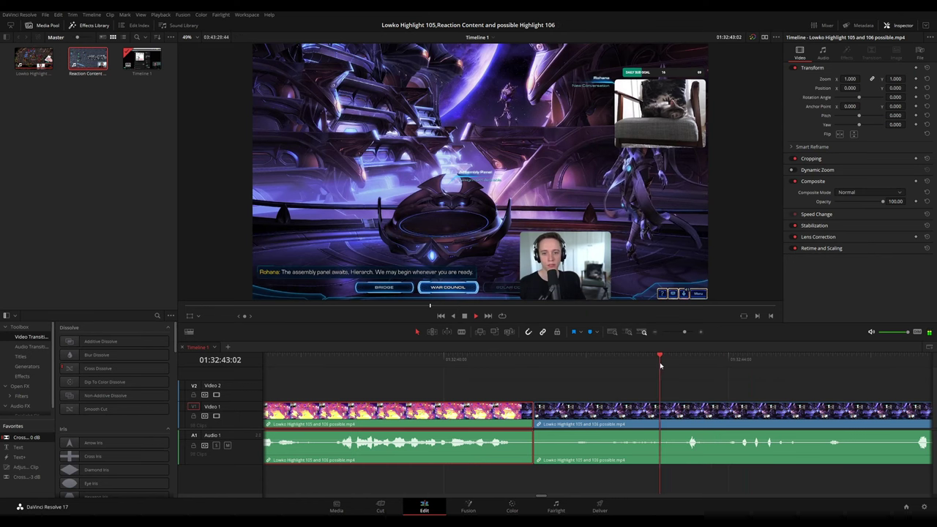
{"action": "left_click", "coordinate": [727, 396]}
{"action": "scroll", "coordinate": [581, 373], "scroll_direction": "right", "scroll_amount": 6}
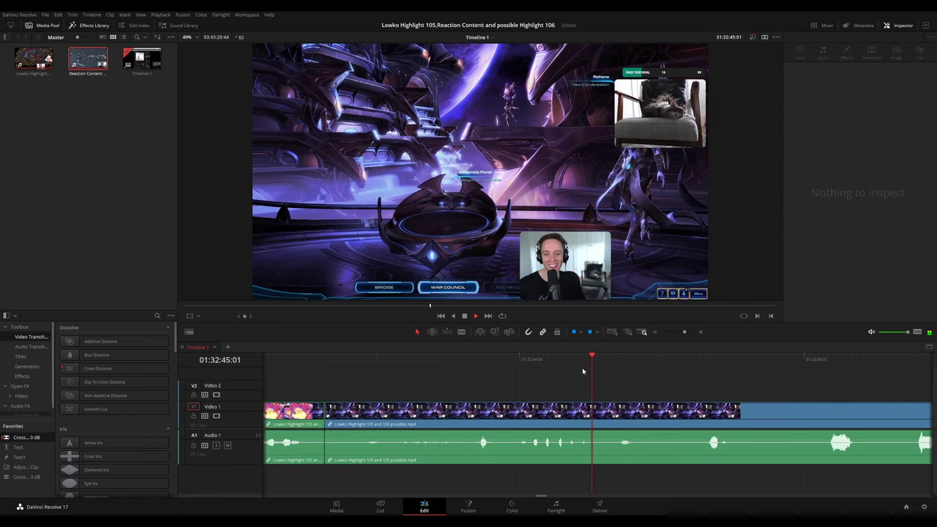
{"action": "left_click_drag", "start_coordinate": [33, 470], "coordinate": [600, 398]}
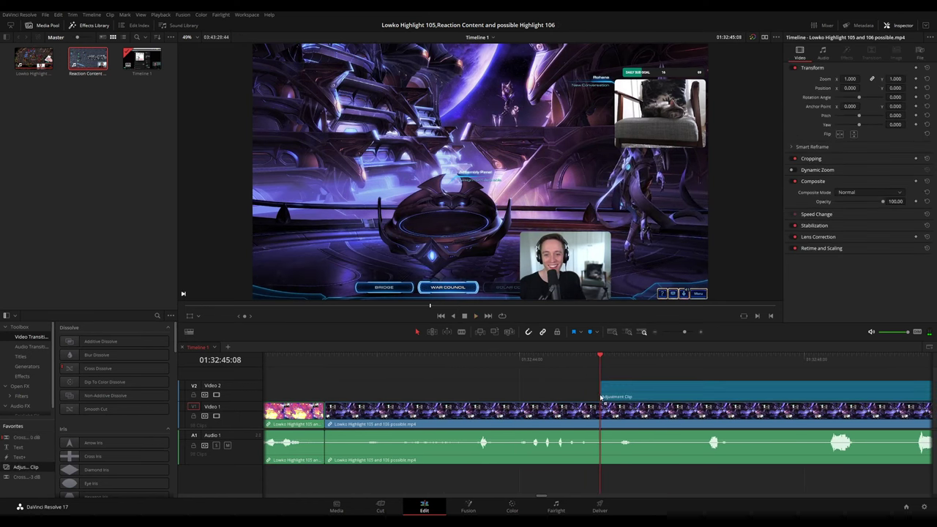
{"action": "scroll", "coordinate": [643, 382], "scroll_direction": "down", "scroll_amount": 3}
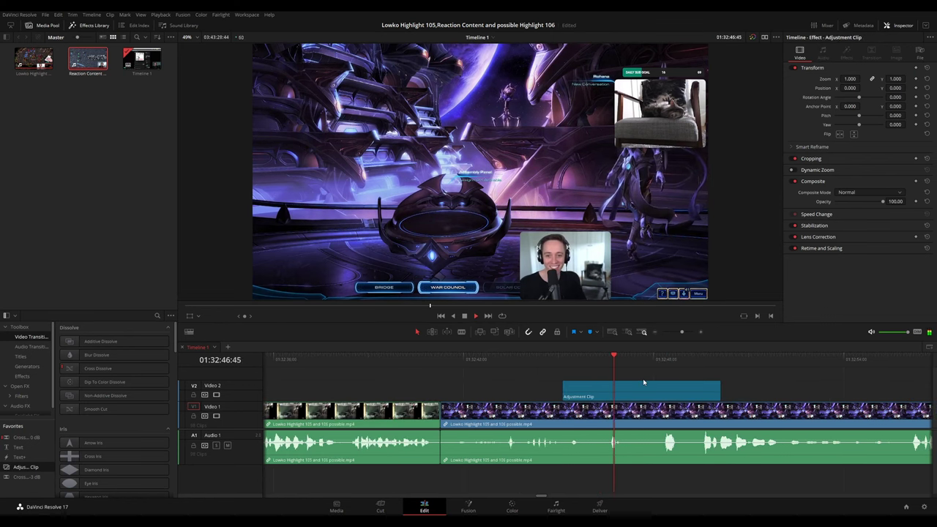
{"action": "left_click_drag", "start_coordinate": [719, 384], "coordinate": [657, 391]}
{"action": "left_click", "coordinate": [614, 400]}
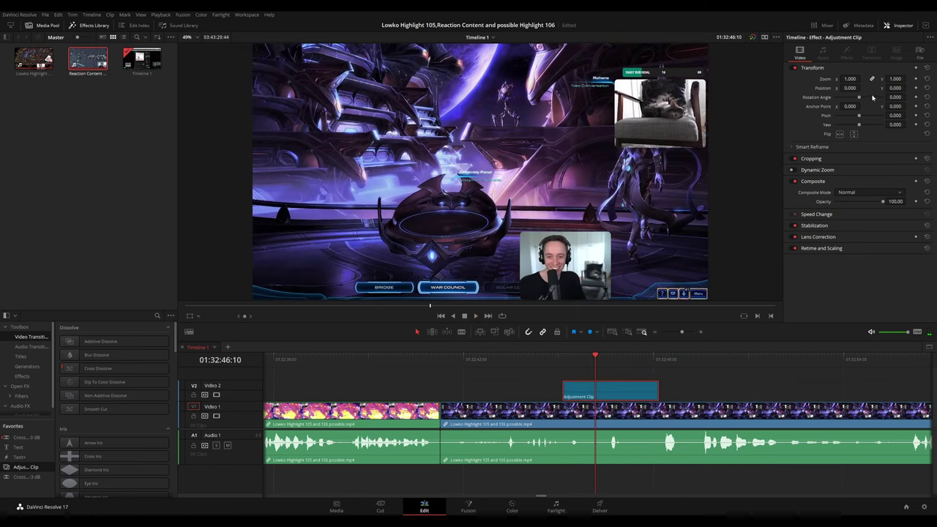
Enlarge the adjustment clip to zoom 2.480 and set its position to X 31 and Y -1006, framing the dancing figure in the background.
{"action": "left_click_drag", "start_coordinate": [850, 79], "coordinate": [797, 88]}
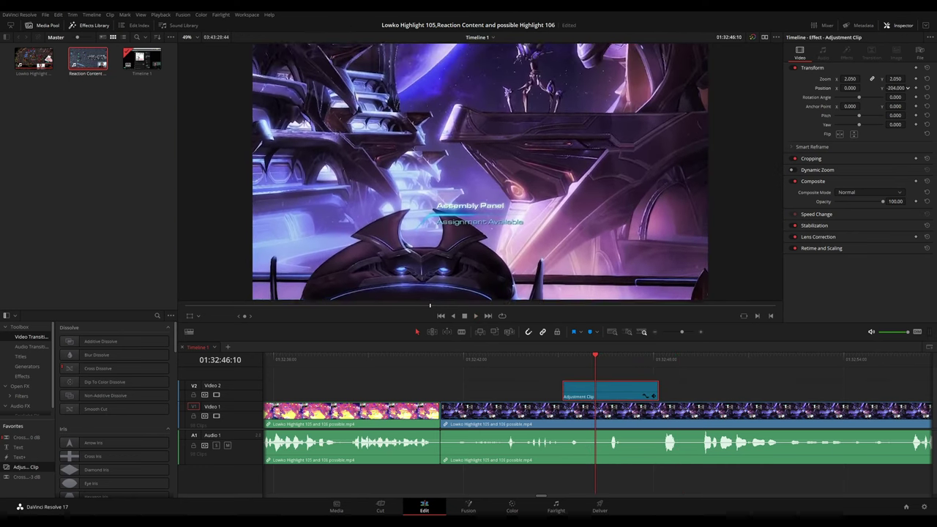
{"action": "left_click_drag", "start_coordinate": [905, 88], "coordinate": [924, 87]}
{"action": "left_click_drag", "start_coordinate": [850, 87], "coordinate": [923, 88]}
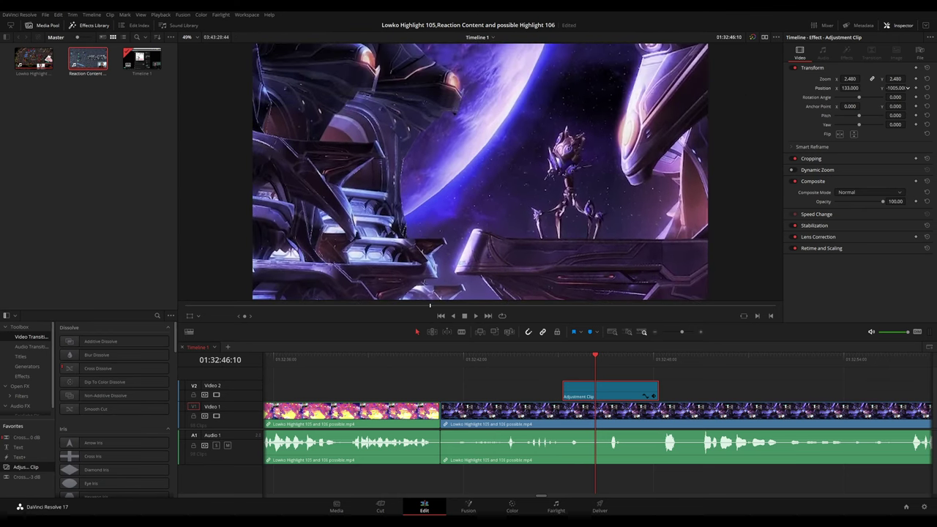
{"action": "mouse_move", "coordinate": [851, 88]}
{"action": "left_mouse_down"}
{"action": "mouse_move", "coordinate": [838, 88]}
{"action": "mouse_move", "coordinate": [862, 87]}
{"action": "left_mouse_up"}
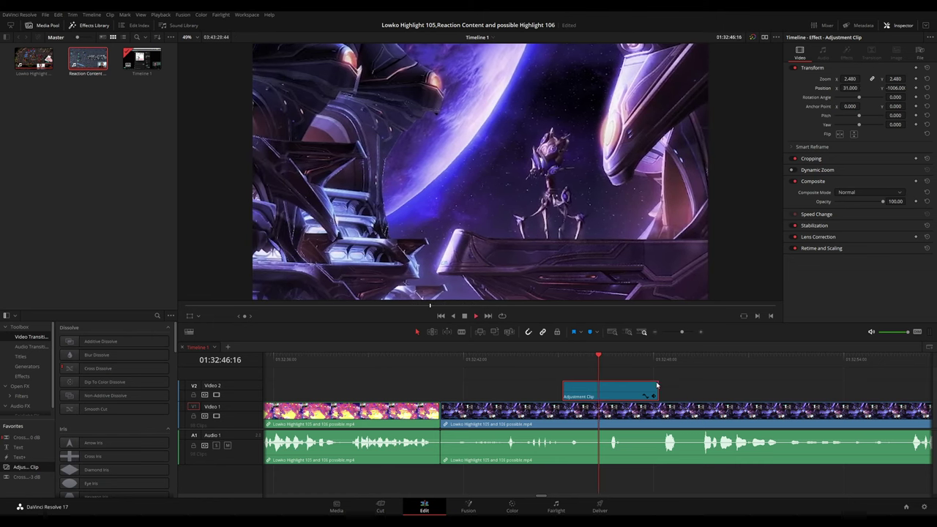
Preview the zoomed passage and extend the start of the adjustment clip back to about 01:32:44:22.
{"action": "left_click", "coordinate": [554, 358]}
{"action": "key", "text": "space"}
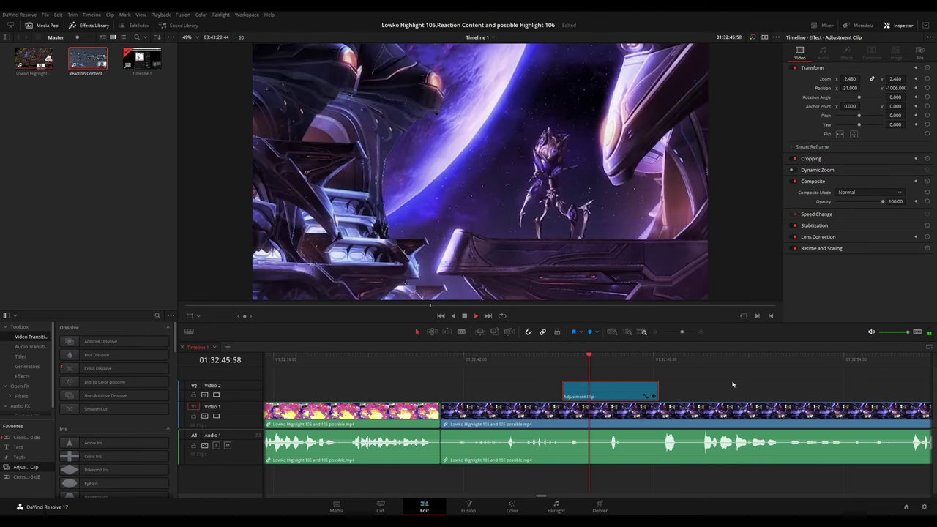
{"action": "left_click", "coordinate": [524, 356]}
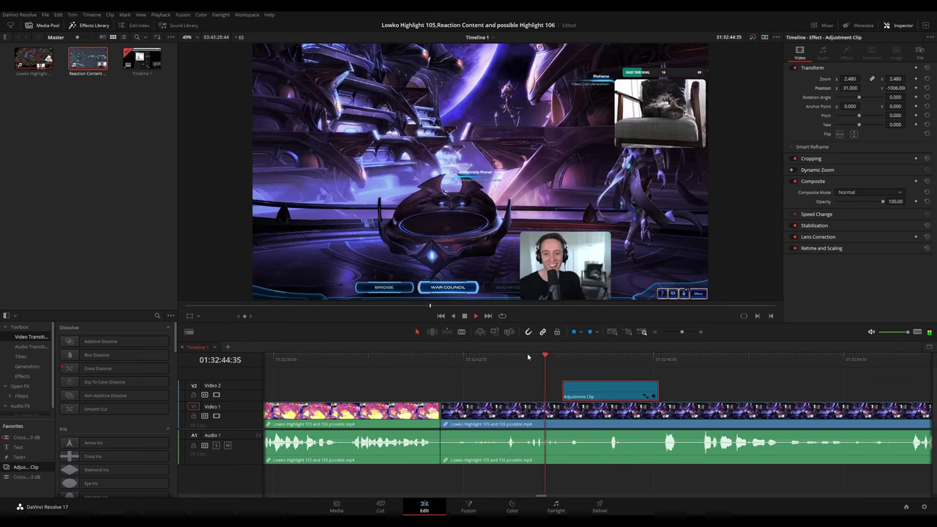
{"action": "left_click", "coordinate": [504, 357]}
{"action": "left_click_drag", "start_coordinate": [560, 386], "coordinate": [537, 387]}
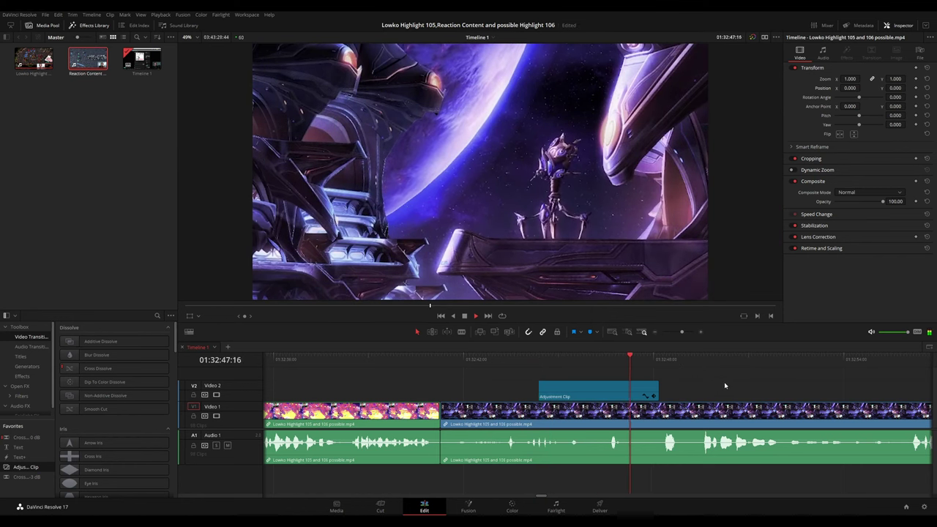
Copy the adjustment clip and paste it on Video 2 at 01:33:00:10, where the background figure appears again.
{"action": "left_click_drag", "start_coordinate": [749, 384], "coordinate": [581, 380]}
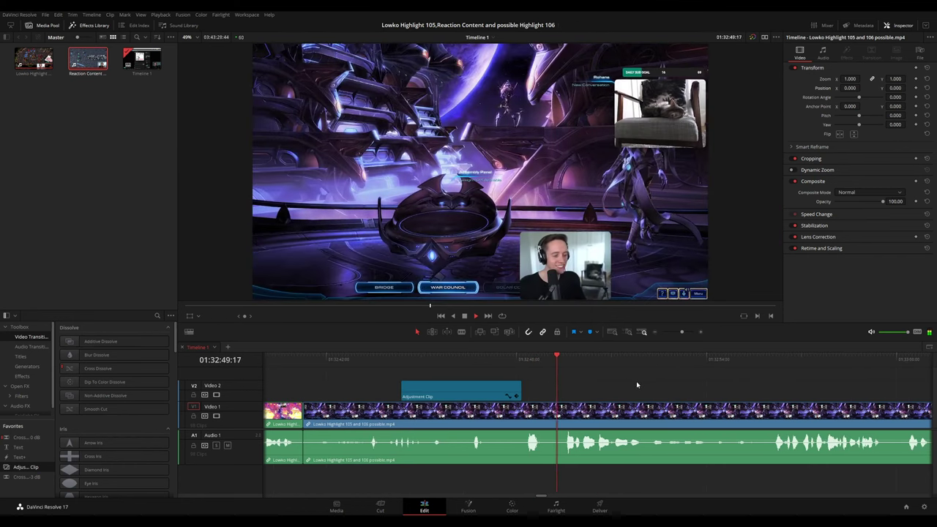
{"action": "scroll", "coordinate": [637, 385], "scroll_direction": "right", "scroll_amount": 3}
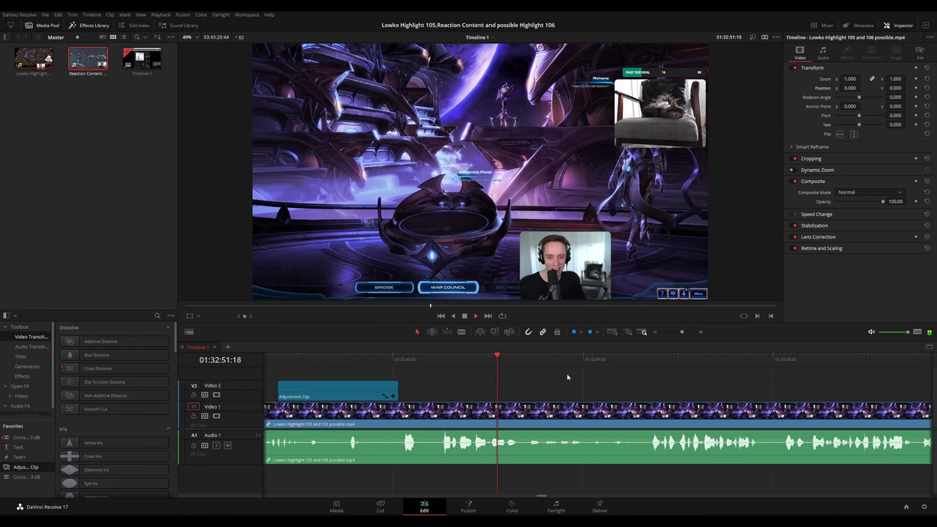
{"action": "scroll", "coordinate": [608, 382], "scroll_direction": "down", "scroll_amount": 3}
{"action": "left_click", "coordinate": [536, 392]}
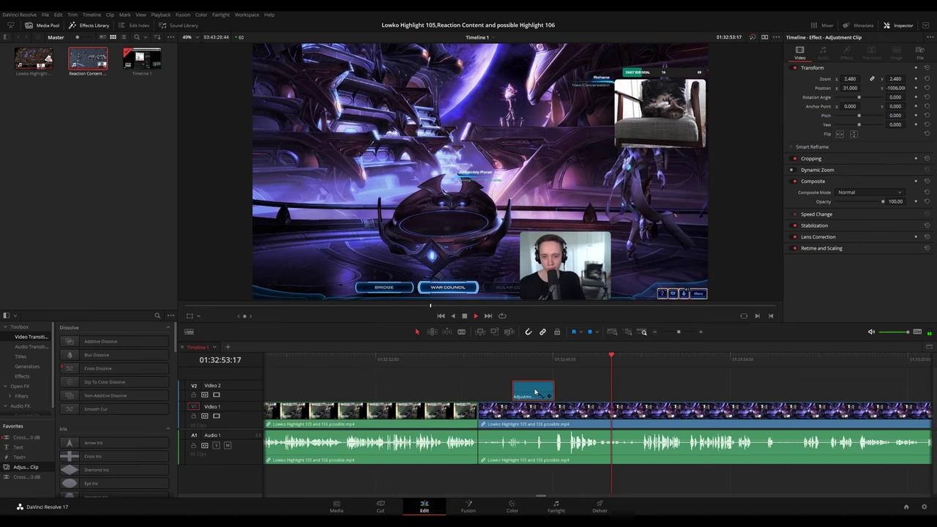
{"action": "left_click", "coordinate": [684, 389]}
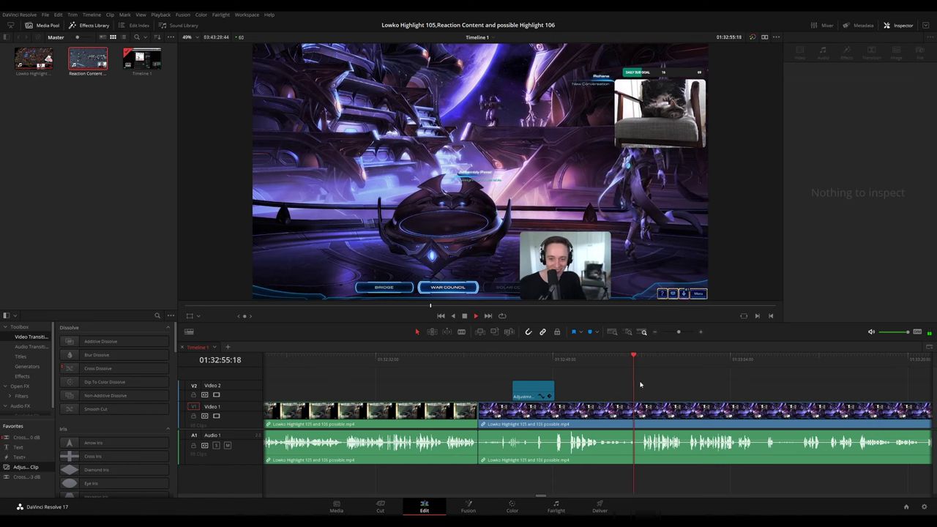
{"action": "scroll", "coordinate": [663, 389], "scroll_direction": "up", "scroll_amount": 2}
{"action": "scroll", "coordinate": [585, 387], "scroll_direction": "right", "scroll_amount": 3}
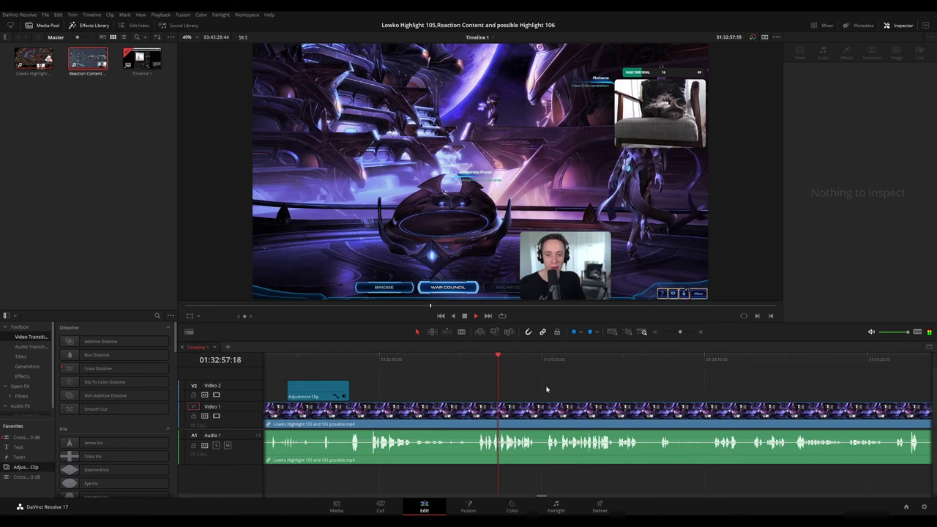
{"action": "scroll", "coordinate": [535, 390], "scroll_direction": "right", "scroll_amount": 2}
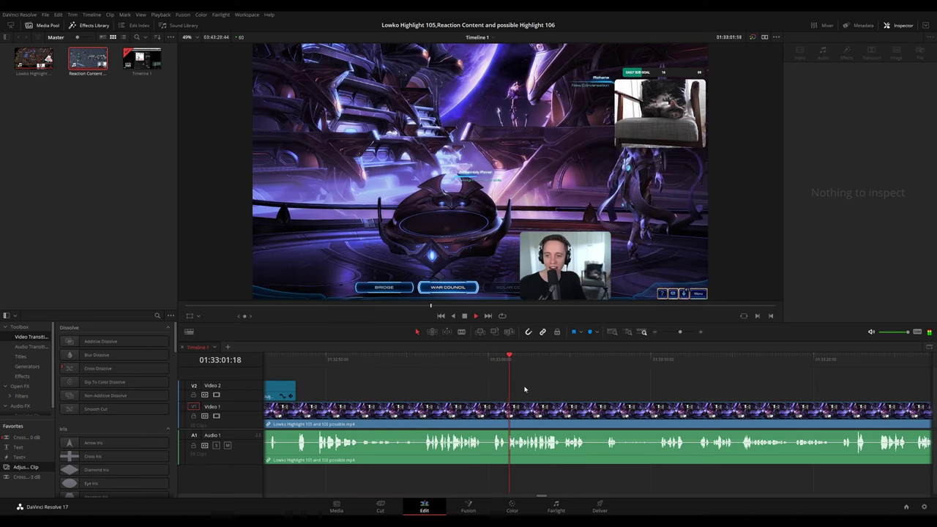
{"action": "key", "text": "space"}
{"action": "left_click", "coordinate": [490, 362]}
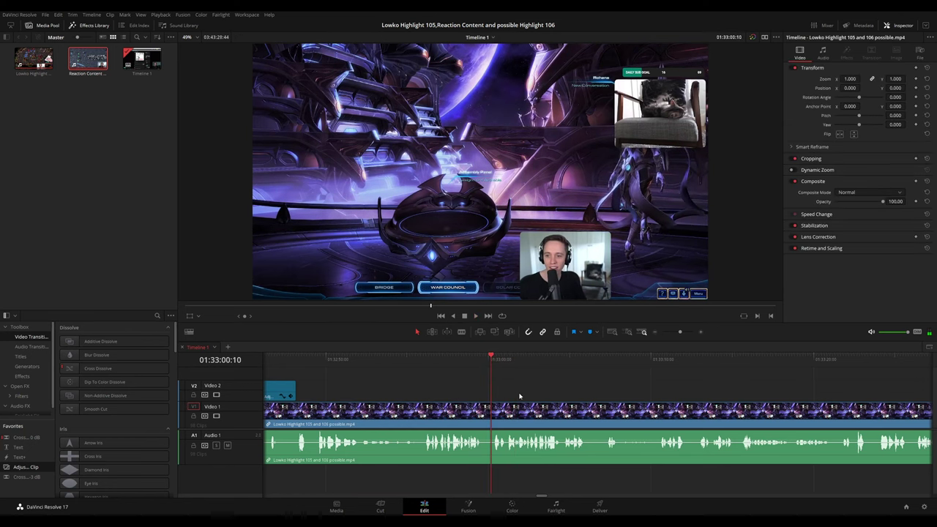
{"action": "key", "text": "ctrl+v"}
{"action": "key", "text": "space"}
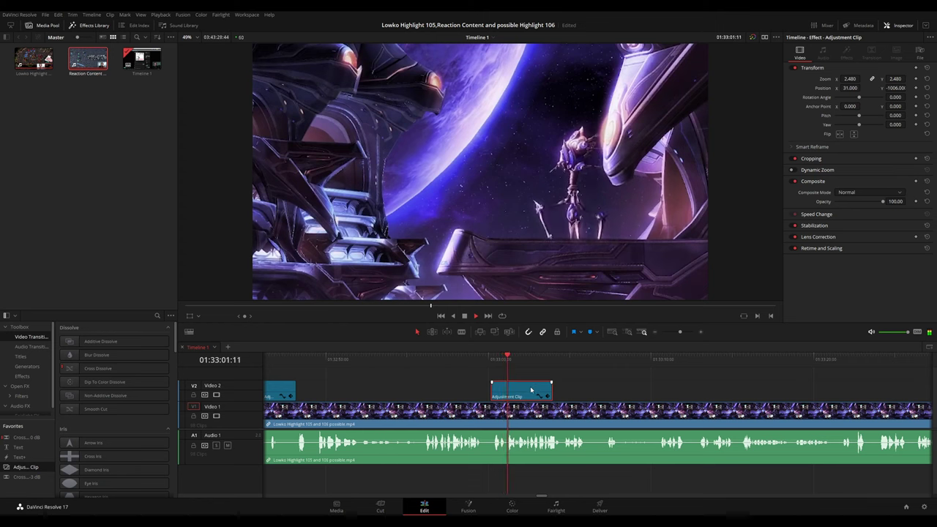
Set the pasted adjustment clip's zoom to 2.580 and its X position to -646 to centre the figure, and preview it.
{"action": "key", "text": "space"}
{"action": "mouse_move", "coordinate": [850, 80]}
{"action": "left_mouse_down"}
{"action": "mouse_move", "coordinate": [732, 82]}
{"action": "mouse_move", "coordinate": [865, 87]}
{"action": "left_mouse_up"}
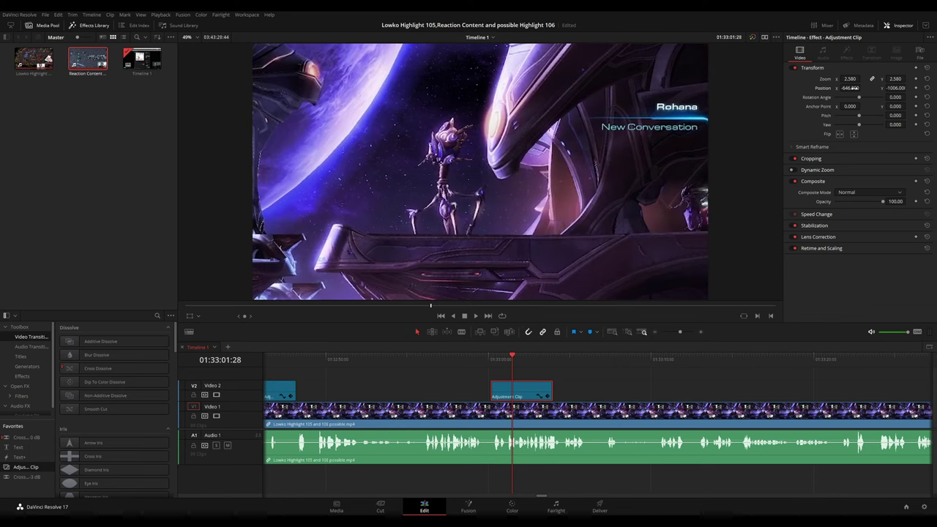
{"action": "key", "text": "space"}
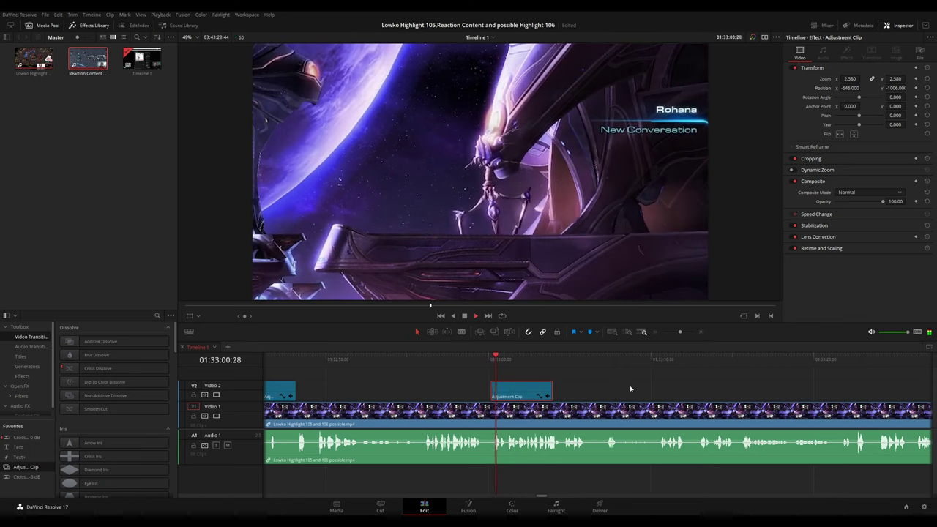
{"action": "left_click", "coordinate": [629, 385]}
{"action": "left_click", "coordinate": [496, 388]}
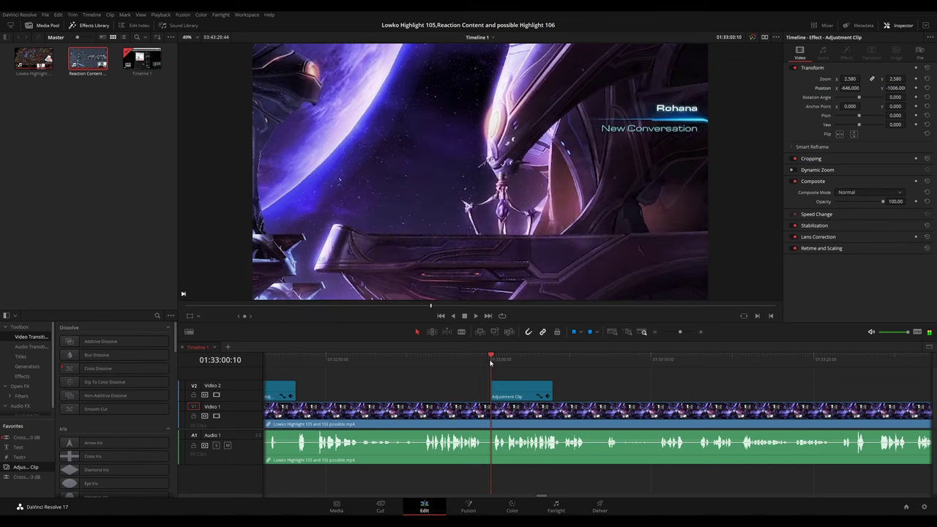
Trim this adjustment clip to start at about 01:33:01 and end at about 01:33:06, checking the zoomed passage.
{"action": "key", "text": "space"}
{"action": "left_click_drag", "start_coordinate": [491, 388], "coordinate": [507, 389]}
{"action": "key", "text": "space"}
{"action": "key", "text": "space"}
{"action": "left_click", "coordinate": [491, 364]}
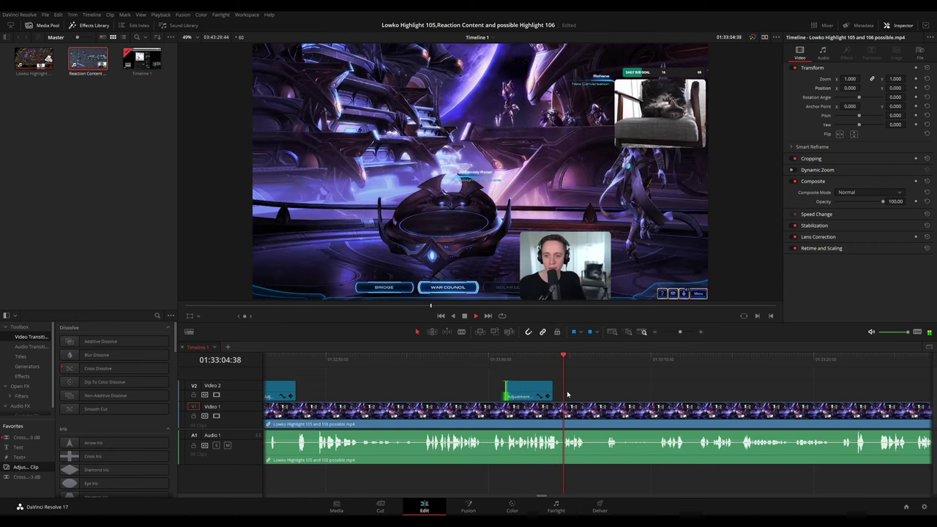
{"action": "left_click_drag", "start_coordinate": [551, 392], "coordinate": [584, 392]}
{"action": "left_click", "coordinate": [575, 357]}
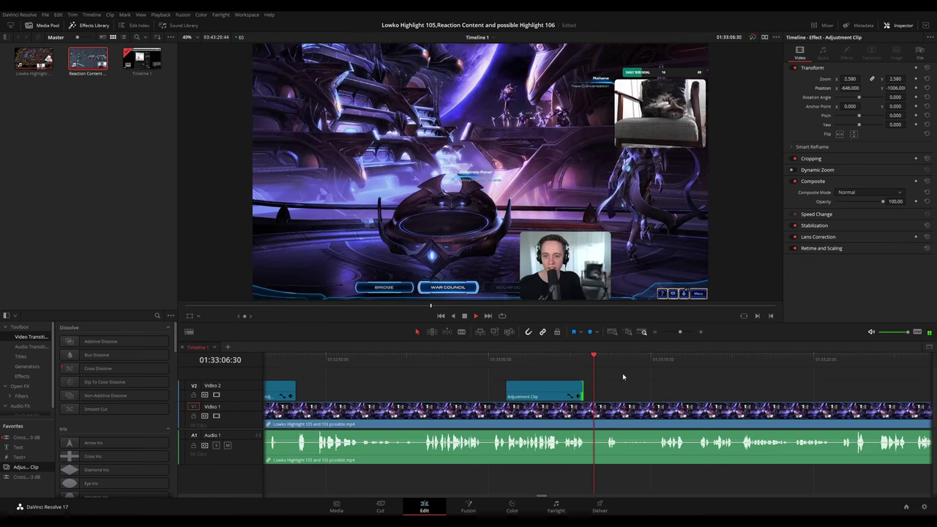
Review the StarCraft scene onward and paste another copy of the adjustment clip on Video 2 at about 01:33:26.
{"action": "left_click_drag", "start_coordinate": [664, 386], "coordinate": [551, 383]}
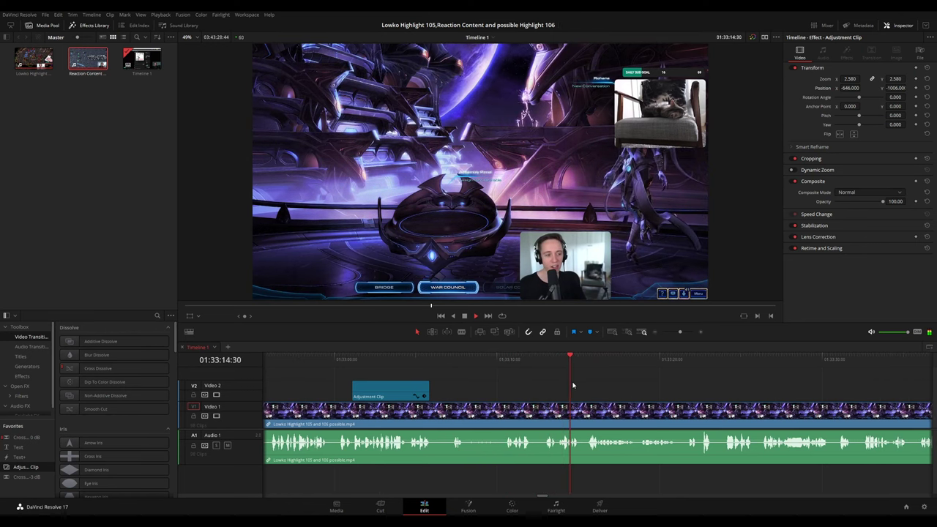
{"action": "scroll", "coordinate": [567, 383], "scroll_direction": "right", "scroll_amount": 2}
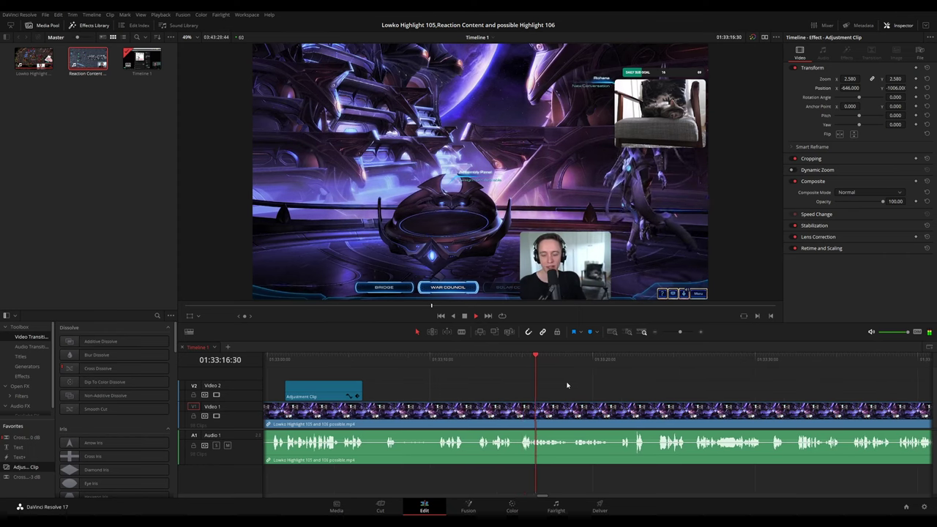
{"action": "scroll", "coordinate": [613, 389], "scroll_direction": "right", "scroll_amount": 1}
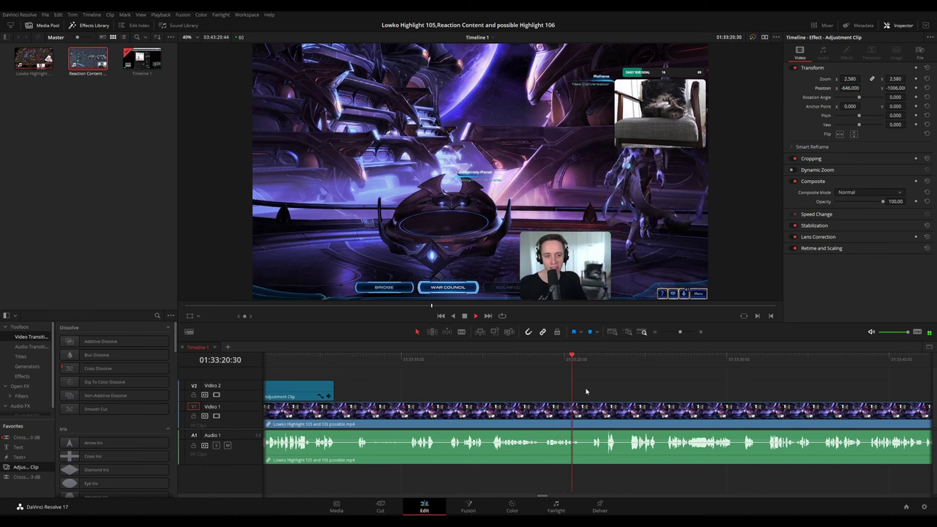
{"action": "scroll", "coordinate": [586, 391], "scroll_direction": "right", "scroll_amount": 1}
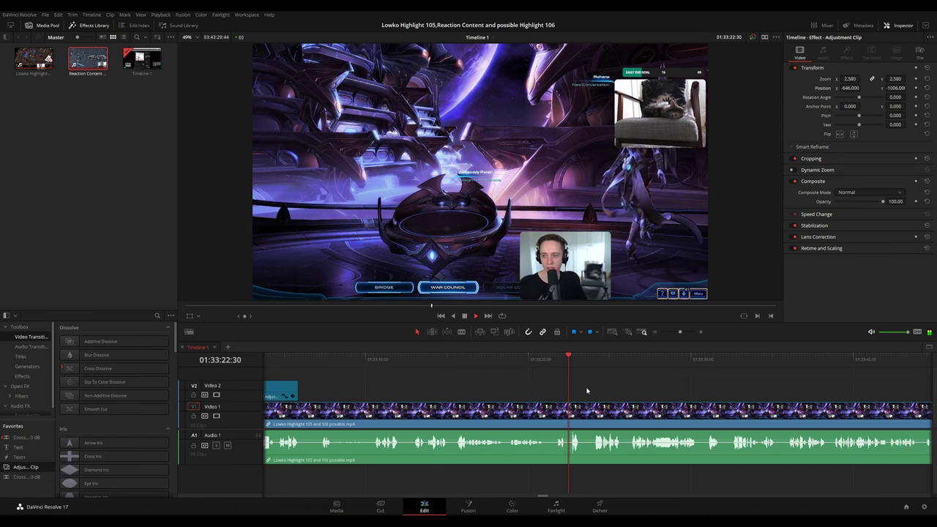
{"action": "scroll", "coordinate": [606, 392], "scroll_direction": "right", "scroll_amount": 3}
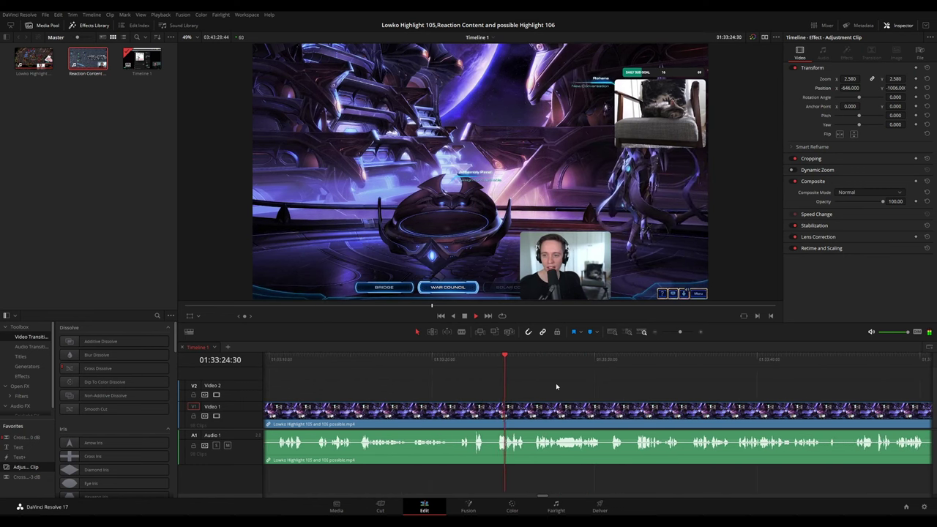
{"action": "key", "text": "space"}
{"action": "key", "text": "ctrl+v"}
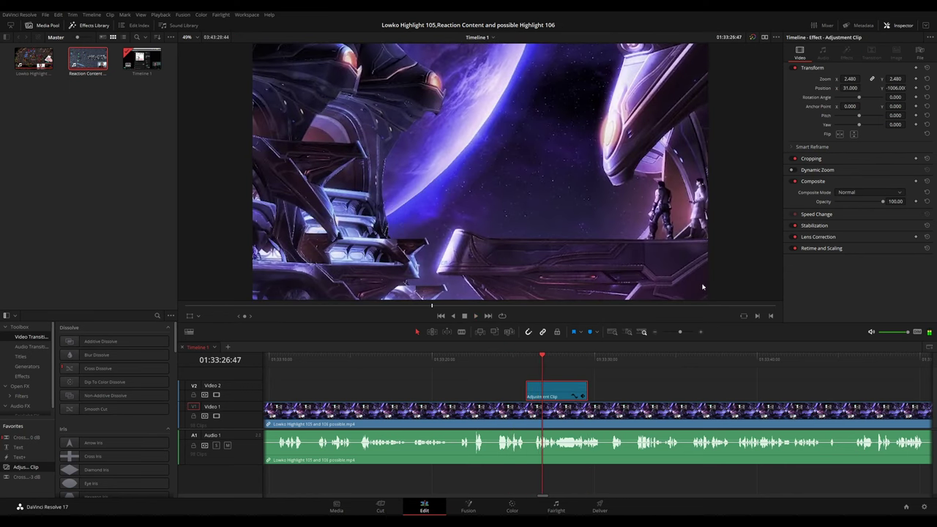
Shift the new adjustment clip's X position to frame the background figures and lengthen the clip to about 5 seconds.
{"action": "left_click_drag", "start_coordinate": [850, 88], "coordinate": [847, 88]}
{"action": "key", "text": "space"}
{"action": "left_click", "coordinate": [515, 358]}
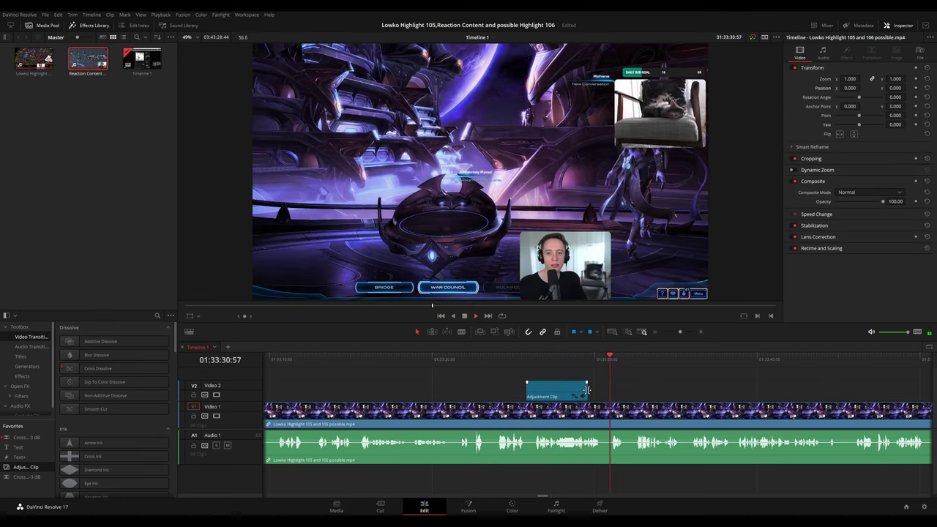
{"action": "left_click_drag", "start_coordinate": [586, 390], "coordinate": [606, 390]}
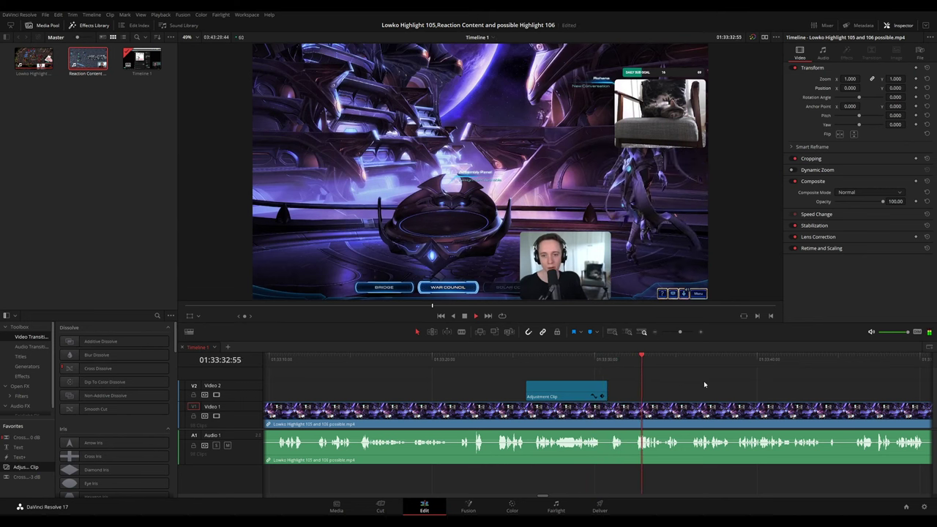
Paste a further adjustment clip copy at 01:33:45:42 and set its X position to -585.
{"action": "left_click_drag", "start_coordinate": [703, 384], "coordinate": [553, 379]}
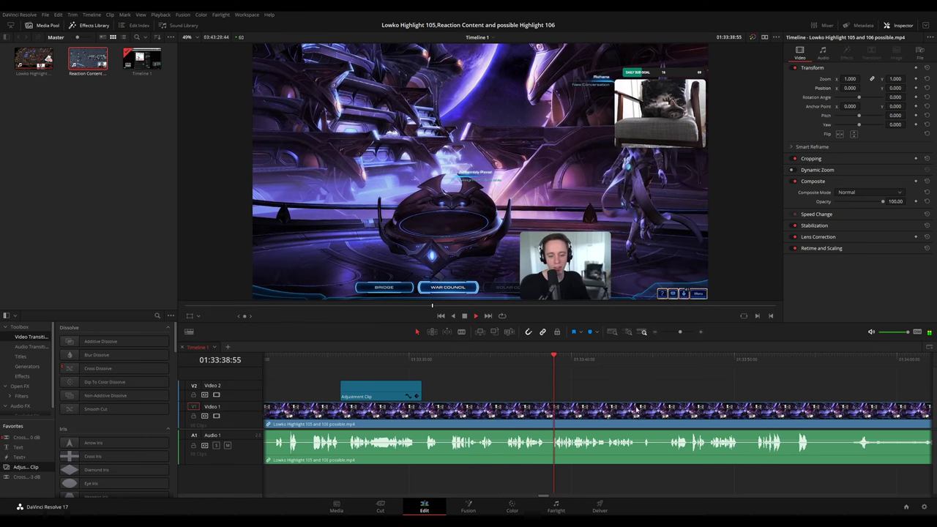
{"action": "scroll", "coordinate": [635, 409], "scroll_direction": "down", "scroll_amount": 6}
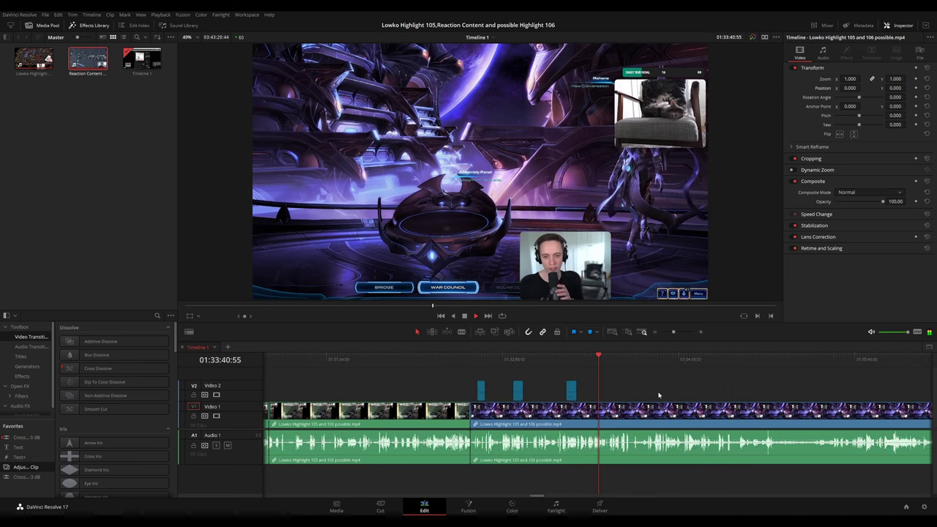
{"action": "scroll", "coordinate": [661, 395], "scroll_direction": "up", "scroll_amount": 4}
{"action": "scroll", "coordinate": [658, 392], "scroll_direction": "up", "scroll_amount": 1}
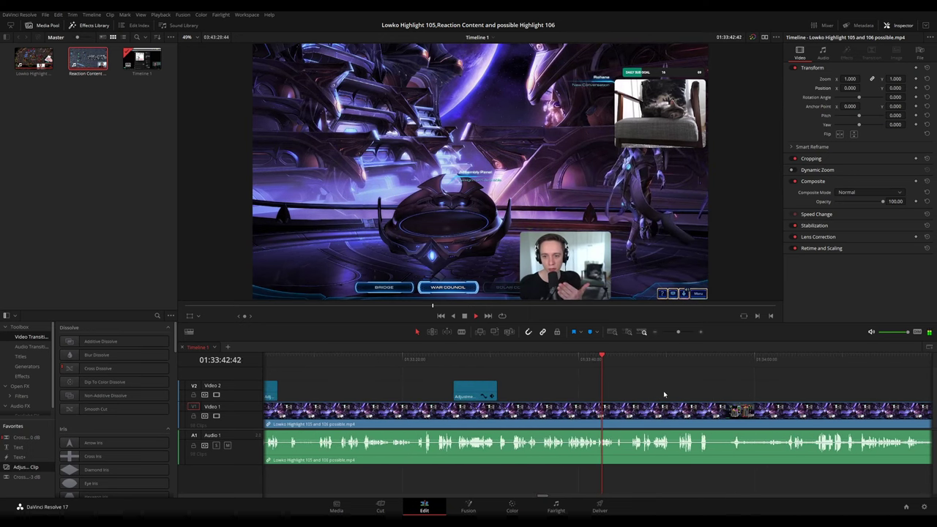
{"action": "scroll", "coordinate": [556, 376], "scroll_direction": "up", "scroll_amount": 2}
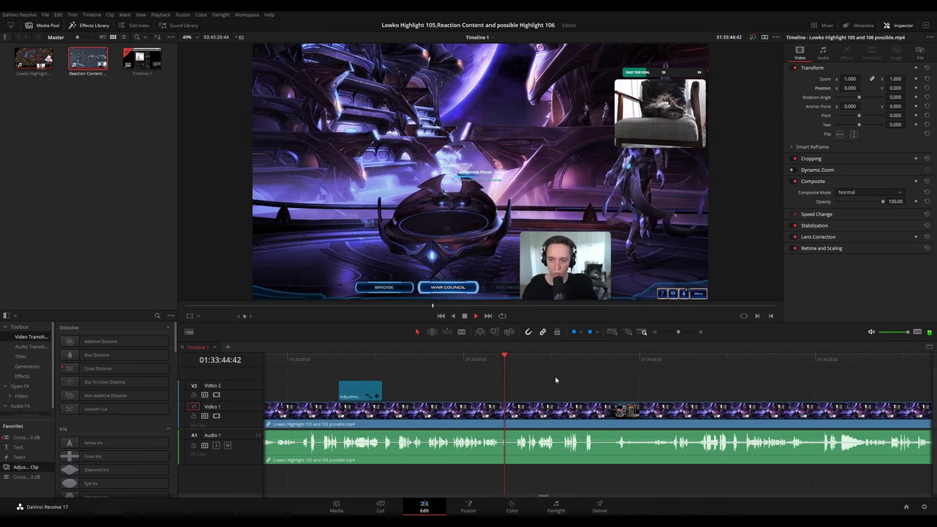
{"action": "key", "text": "space"}
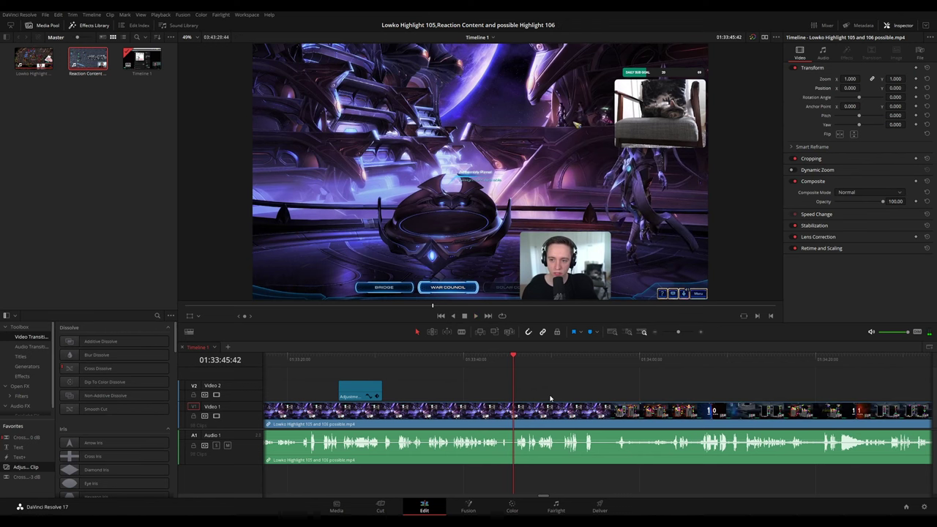
{"action": "key", "text": "ctrl+v"}
{"action": "left_click_drag", "start_coordinate": [853, 88], "coordinate": [813, 88]}
{"action": "key", "text": "space"}
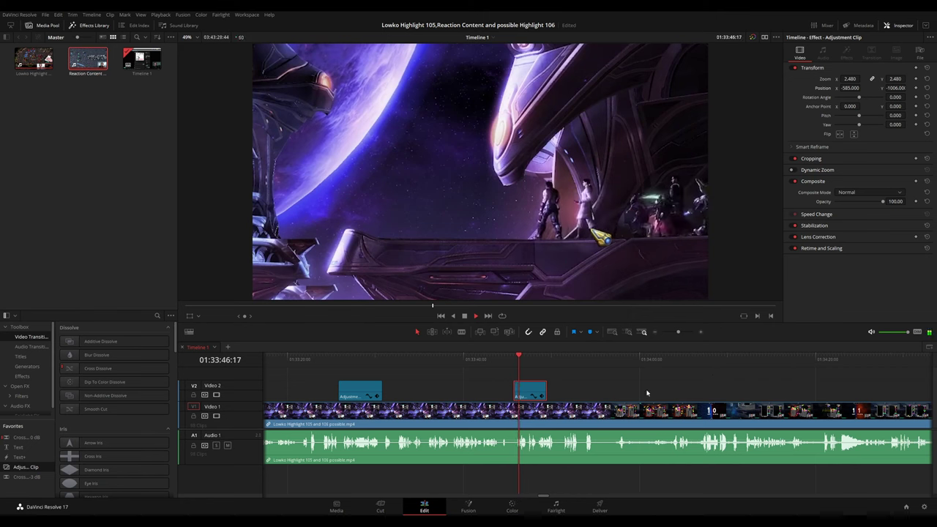
Preview the zoomed passage and extend the end of this adjustment clip to about 01:33:53.
{"action": "left_click", "coordinate": [630, 386]}
{"action": "left_click_drag", "start_coordinate": [545, 391], "coordinate": [557, 391]}
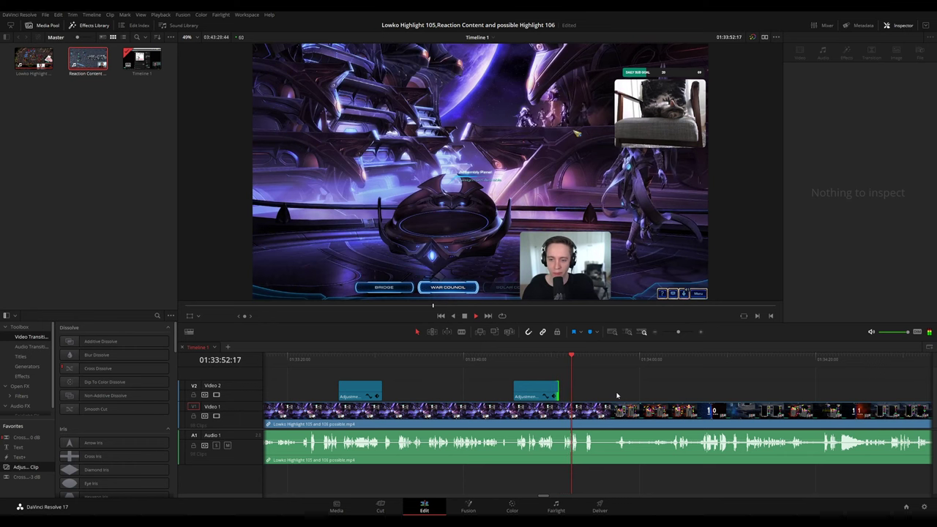
{"action": "left_click", "coordinate": [555, 396]}
{"action": "left_click_drag", "start_coordinate": [559, 396], "coordinate": [576, 397]}
{"action": "left_click", "coordinate": [558, 356]}
{"action": "key", "text": "space"}
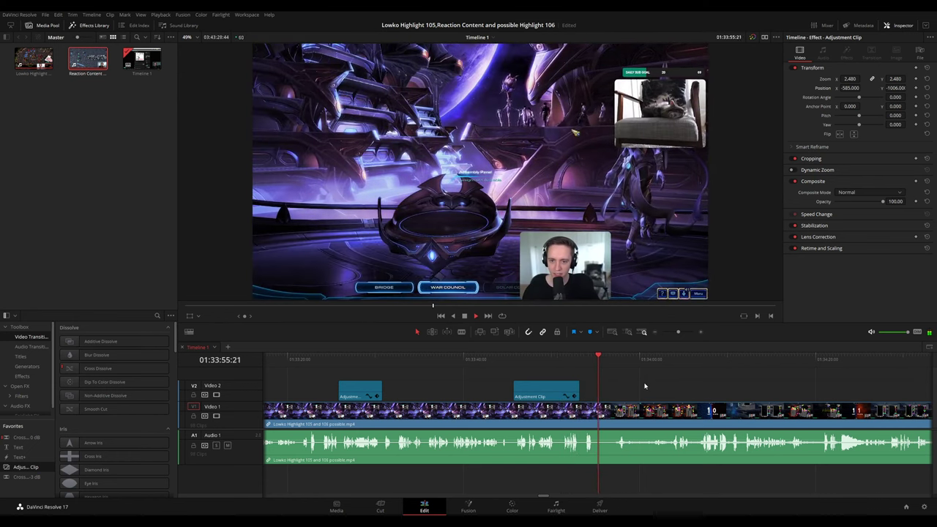
Split the clip at 01:33:56:03 and about one second further on, and ripple delete the short piece between the cuts.
{"action": "left_click_drag", "start_coordinate": [646, 386], "coordinate": [492, 360]}
{"action": "left_click", "coordinate": [497, 360]}
{"action": "scroll", "coordinate": [558, 378], "scroll_direction": "up", "scroll_amount": 2}
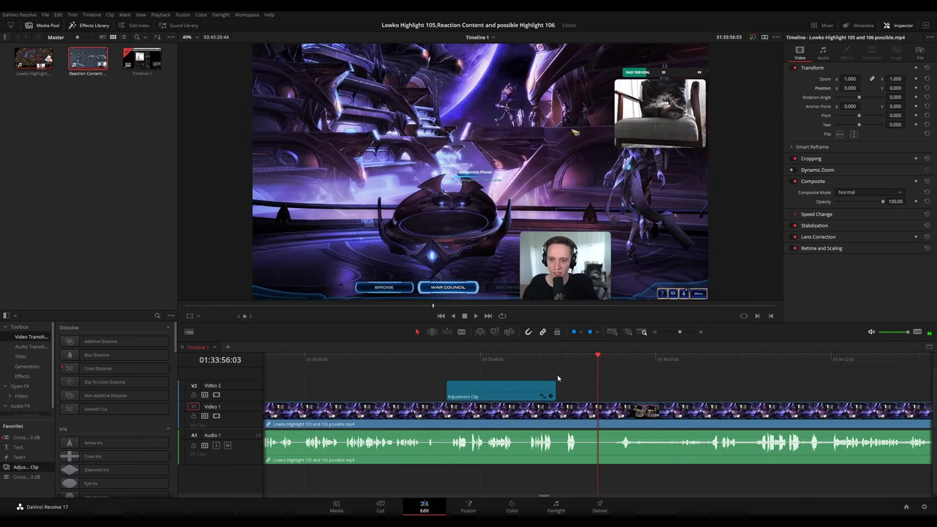
{"action": "key", "text": "b"}
{"action": "left_click", "coordinate": [600, 412]}
{"action": "left_click", "coordinate": [611, 414]}
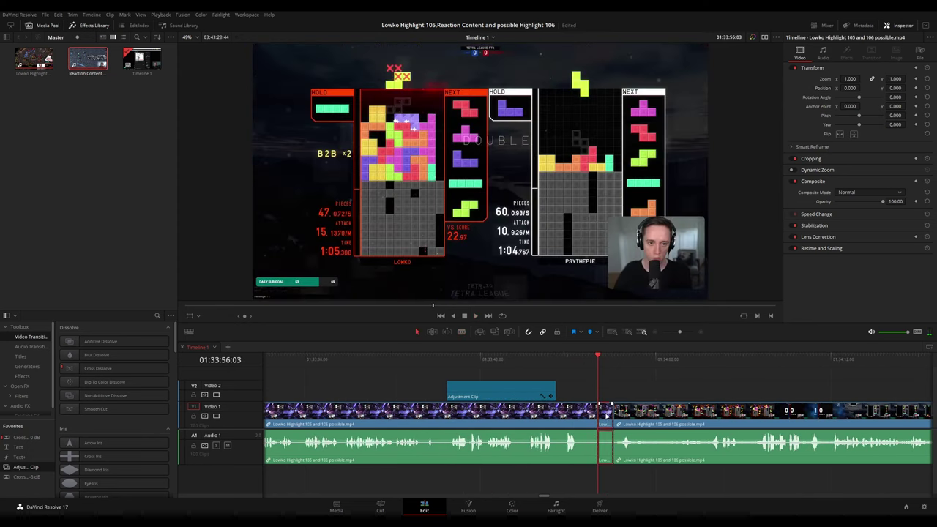
{"action": "key", "text": "Delete"}
Mark the StarCraft clip before the new join blue and play on into the Tetris match.
{"action": "key", "text": "space"}
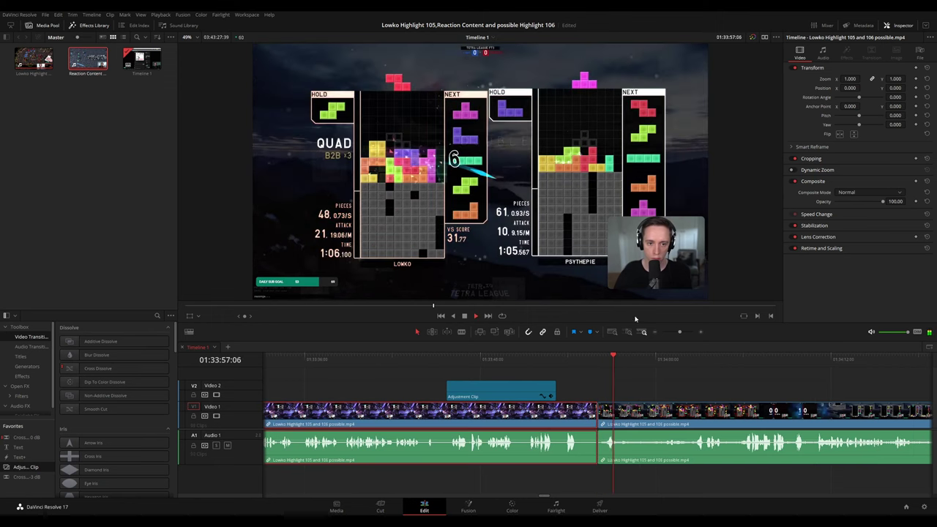
{"action": "key", "text": "c"}
{"action": "left_click", "coordinate": [741, 386]}
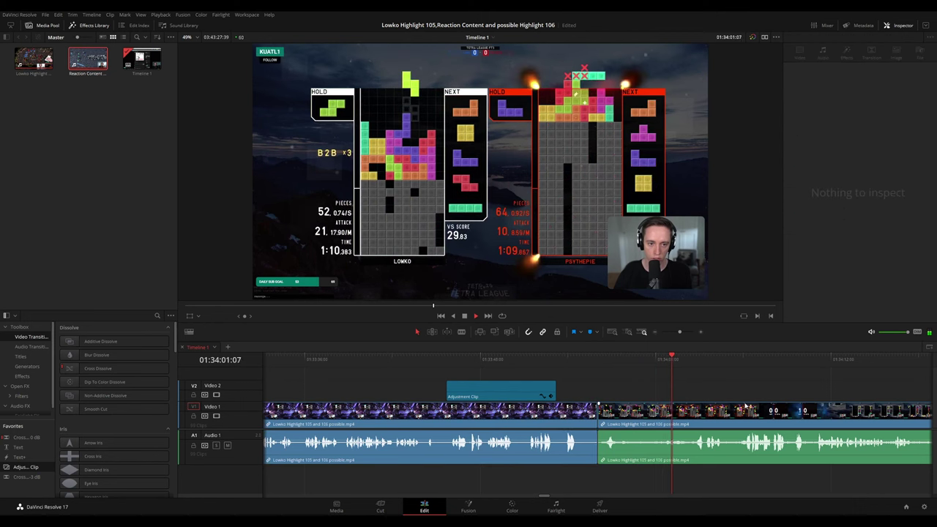
{"action": "scroll", "coordinate": [730, 400], "scroll_direction": "down", "scroll_amount": 3}
{"action": "scroll", "coordinate": [725, 399], "scroll_direction": "down", "scroll_amount": 6}
{"action": "scroll", "coordinate": [677, 402], "scroll_direction": "up", "scroll_amount": 5}
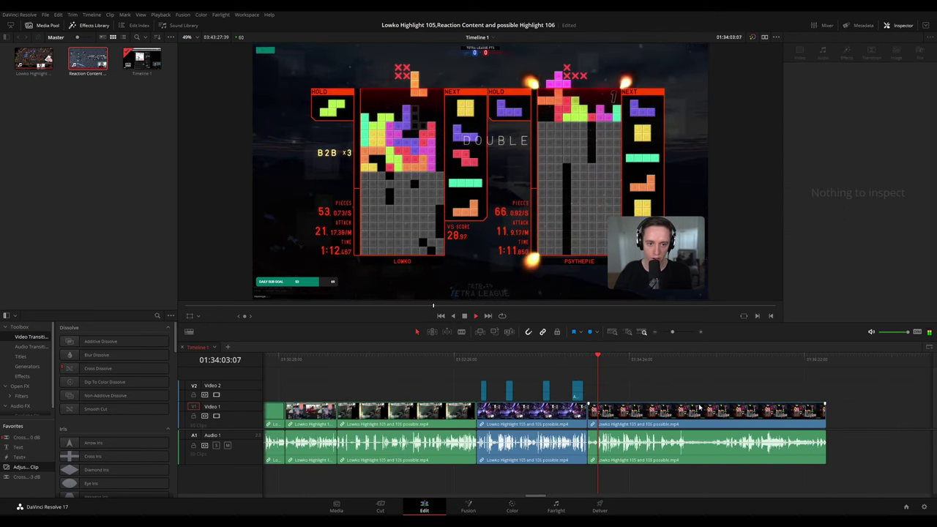
{"action": "scroll", "coordinate": [591, 379], "scroll_direction": "down", "scroll_amount": 3}
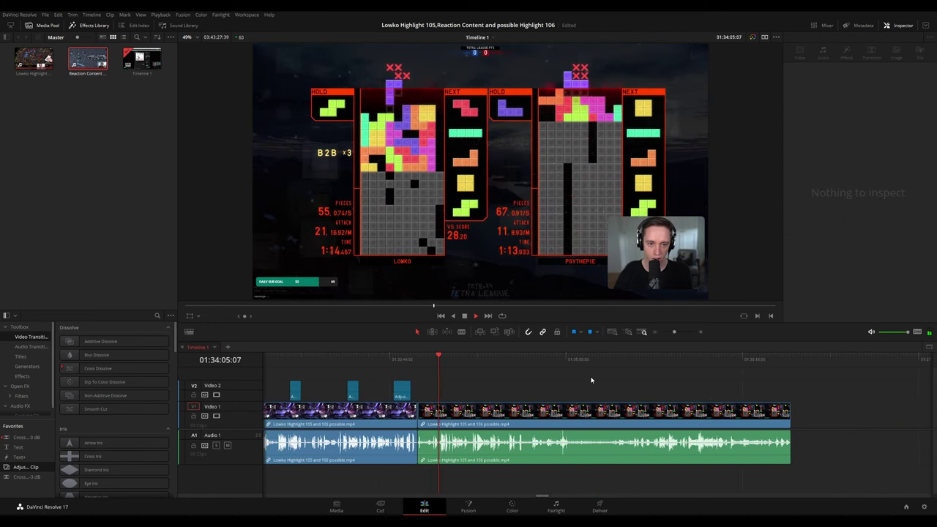
Play through the remaining Tetris League rounds from 01:34:05 to the final win at about 01:35:25.
{"action": "scroll", "coordinate": [510, 398], "scroll_direction": "up", "scroll_amount": 4}
{"action": "scroll", "coordinate": [671, 397], "scroll_direction": "up", "scroll_amount": 2}
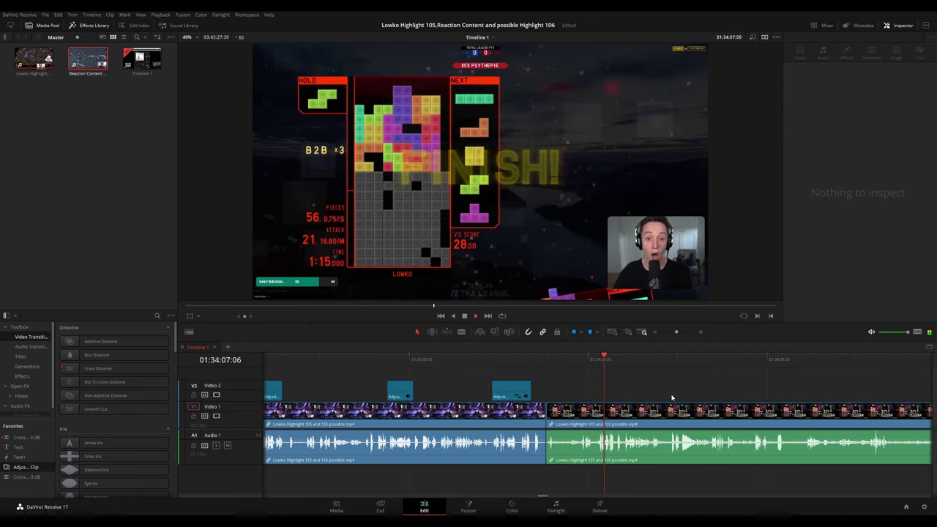
{"action": "key", "text": "space"}
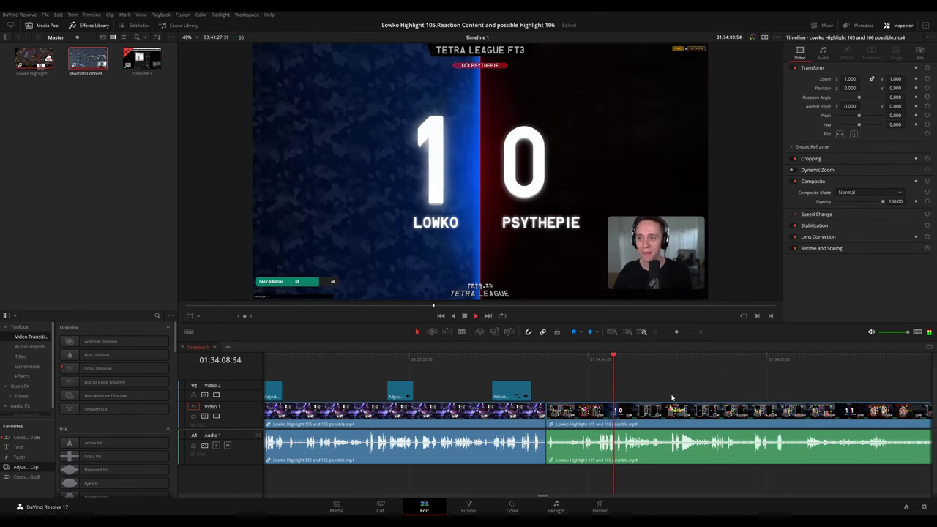
{"action": "left_click_drag", "start_coordinate": [672, 392], "coordinate": [552, 380]}
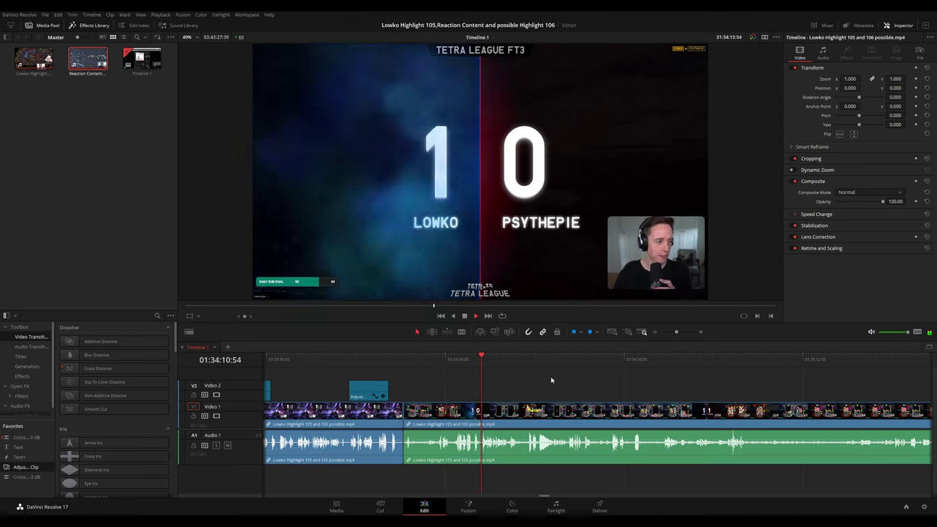
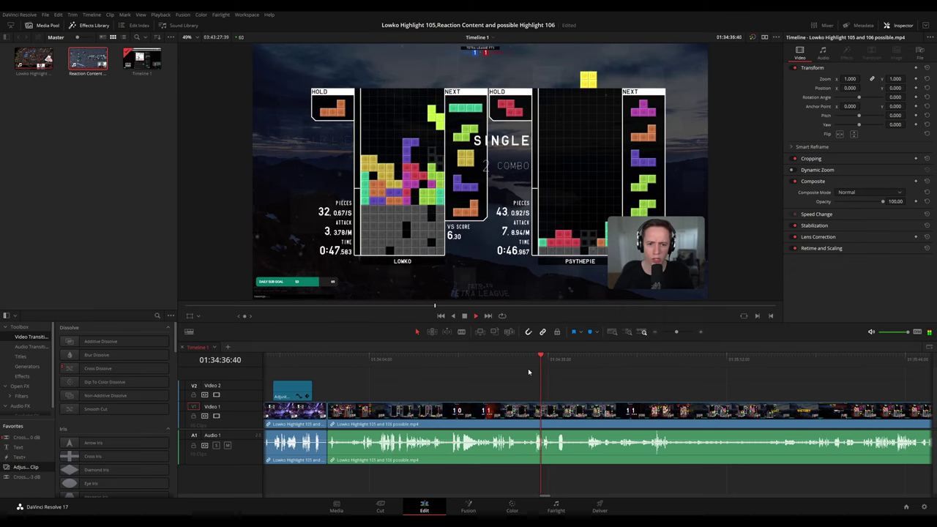
{"action": "left_click_drag", "start_coordinate": [623, 390], "coordinate": [500, 368]}
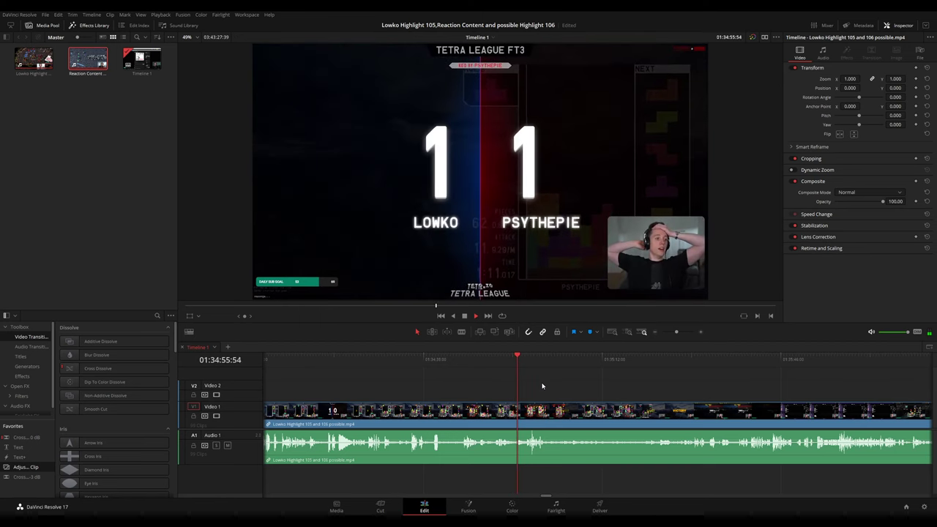
{"action": "left_click_drag", "start_coordinate": [593, 380], "coordinate": [459, 384]}
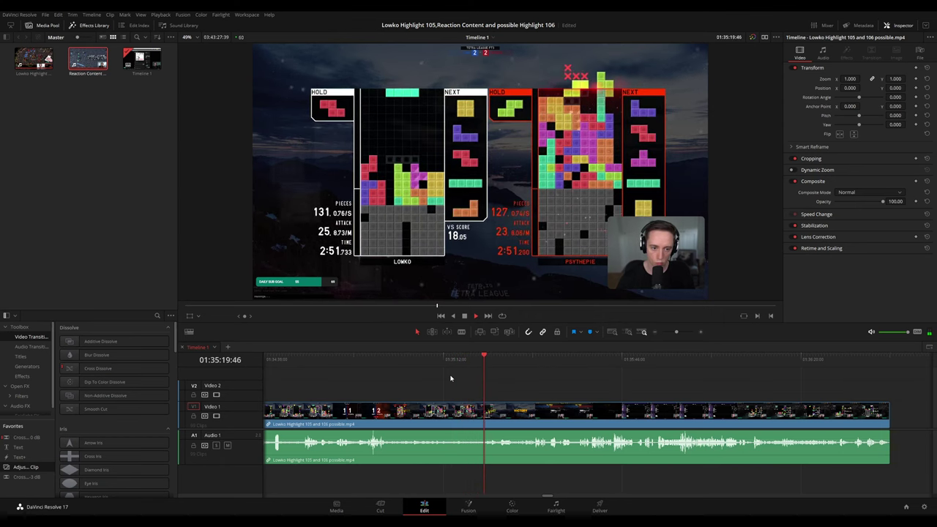
{"action": "scroll", "coordinate": [537, 393], "scroll_direction": "right", "scroll_amount": 1}
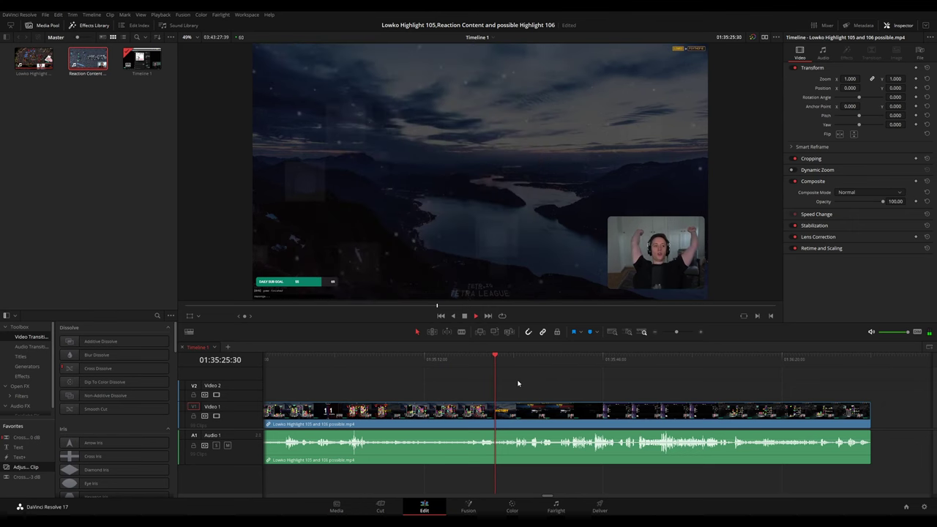
Review the victory results passage up to the change to the private room at about 01:35:50, looking for a cut point.
{"action": "scroll", "coordinate": [543, 389], "scroll_direction": "down", "scroll_amount": 5}
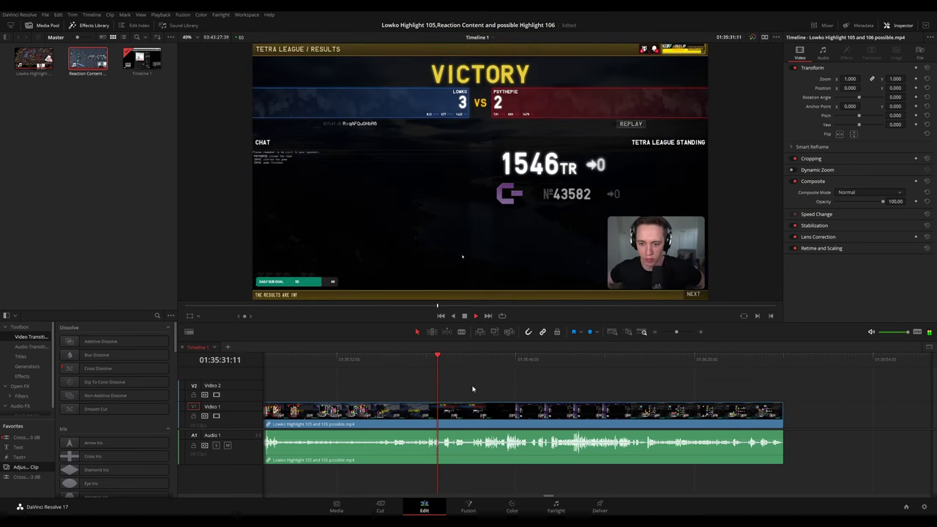
{"action": "scroll", "coordinate": [473, 388], "scroll_direction": "up", "scroll_amount": 3}
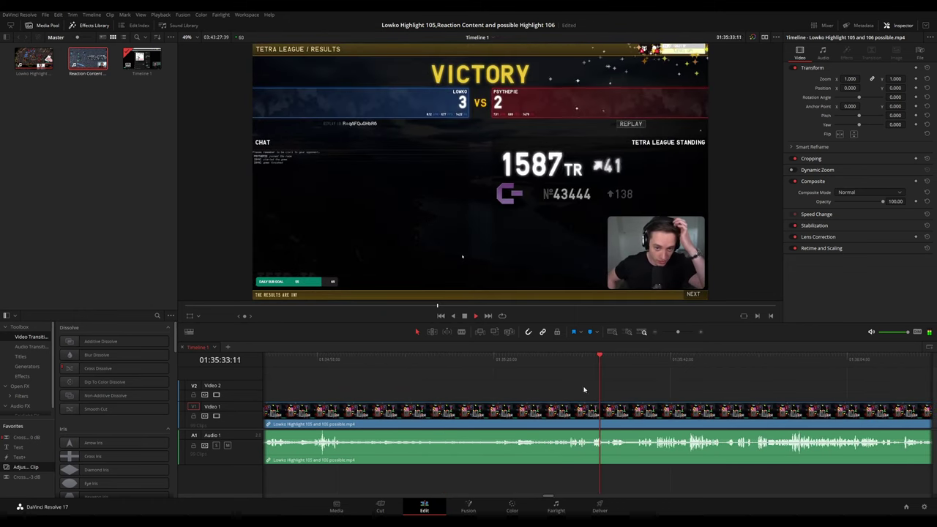
{"action": "scroll", "coordinate": [496, 388], "scroll_direction": "up", "scroll_amount": 2}
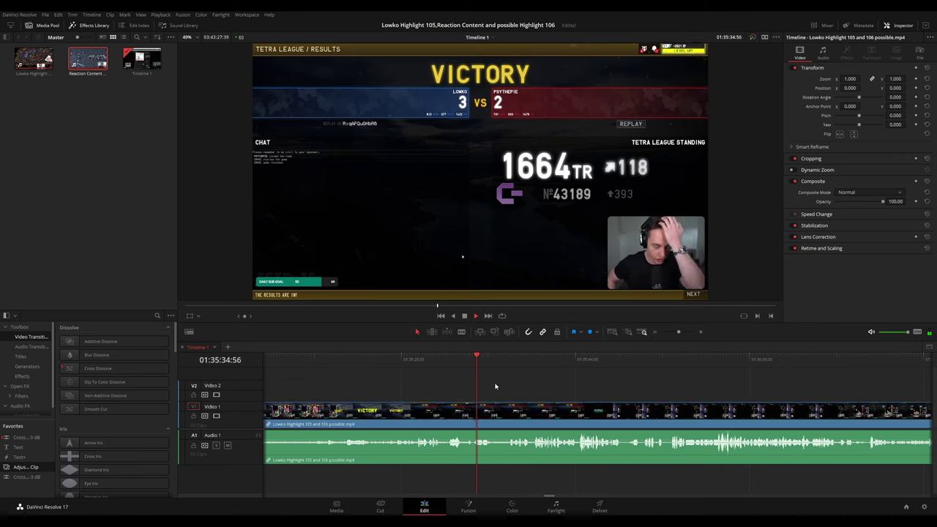
{"action": "scroll", "coordinate": [532, 381], "scroll_direction": "right", "scroll_amount": 1}
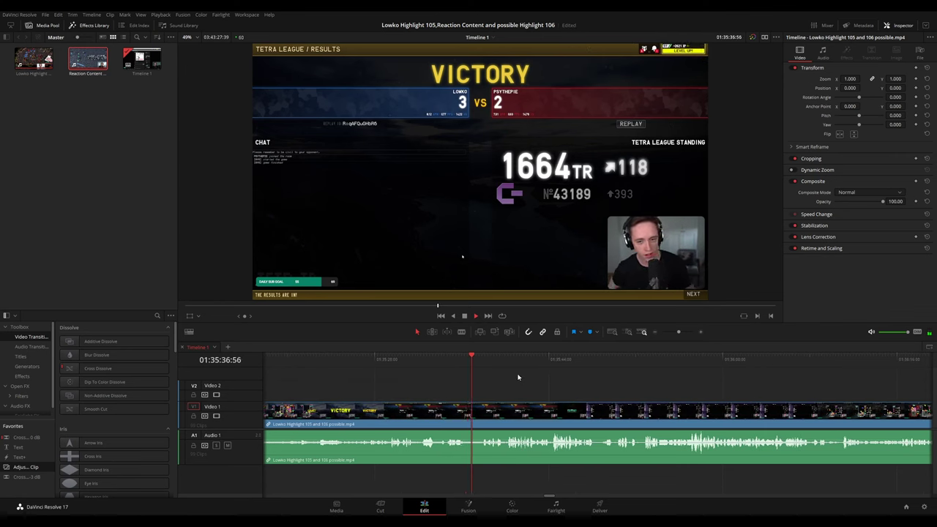
{"action": "scroll", "coordinate": [518, 376], "scroll_direction": "right", "scroll_amount": 3}
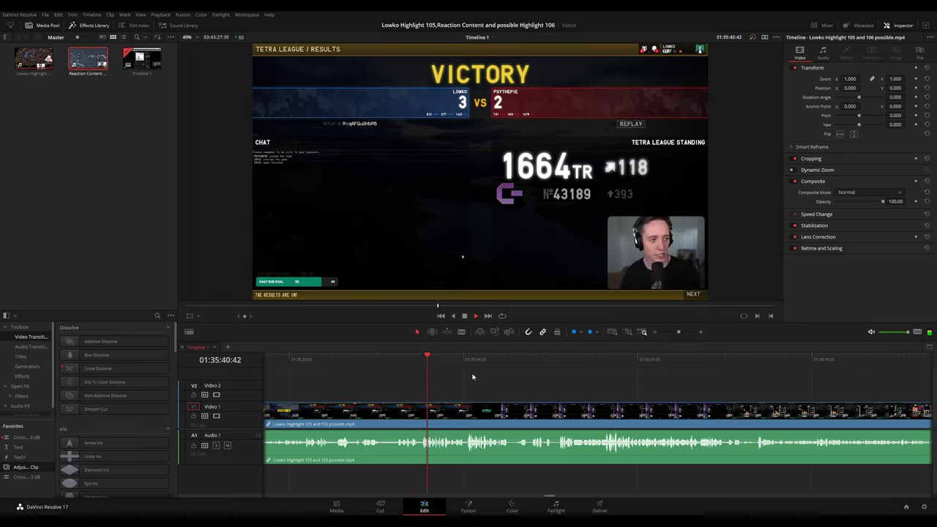
{"action": "scroll", "coordinate": [585, 389], "scroll_direction": "down", "scroll_amount": 3}
{"action": "left_click_drag", "start_coordinate": [648, 388], "coordinate": [519, 379]}
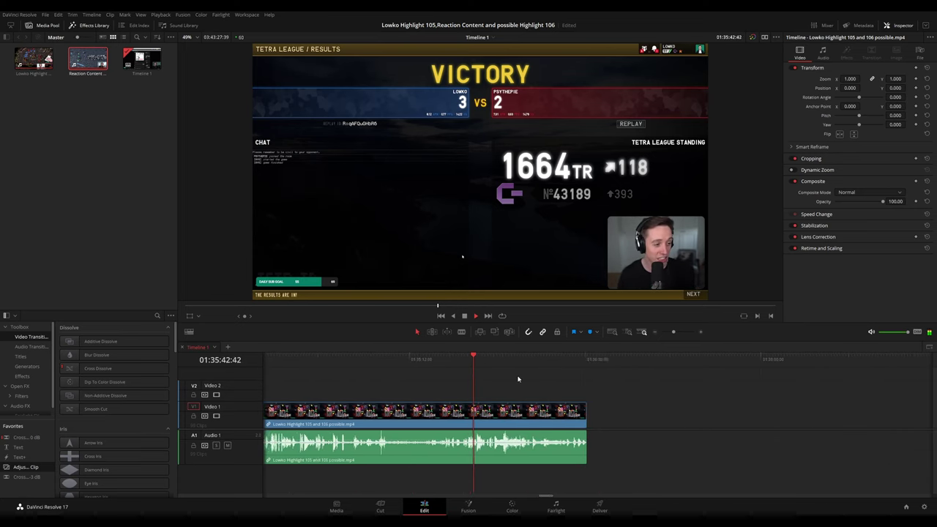
{"action": "key", "text": "shift+Left"}
{"action": "scroll", "coordinate": [549, 383], "scroll_direction": "up", "scroll_amount": 4}
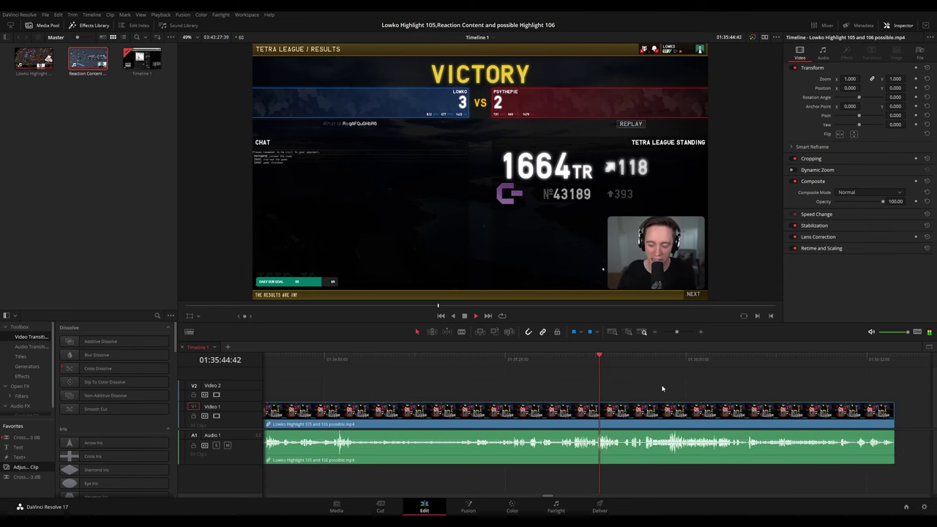
{"action": "left_click_drag", "start_coordinate": [676, 388], "coordinate": [522, 381]}
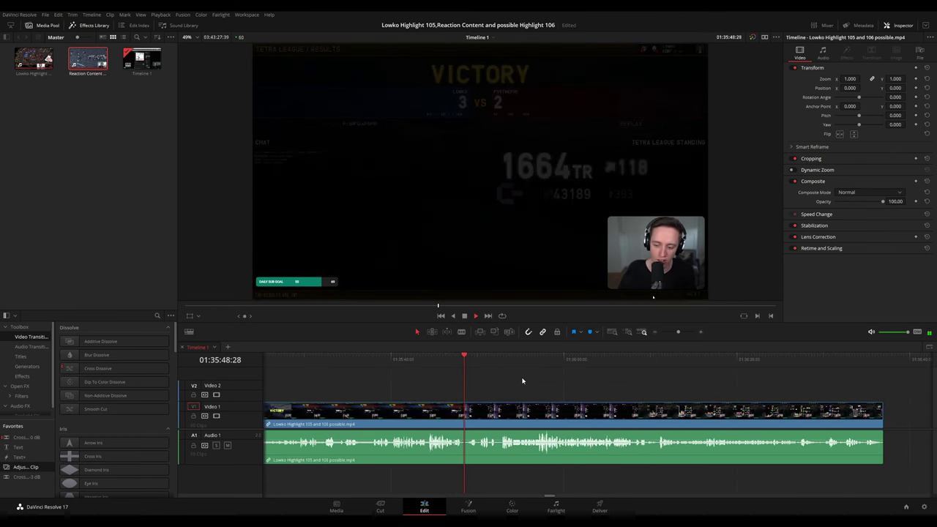
{"action": "scroll", "coordinate": [518, 378], "scroll_direction": "up", "scroll_amount": 3}
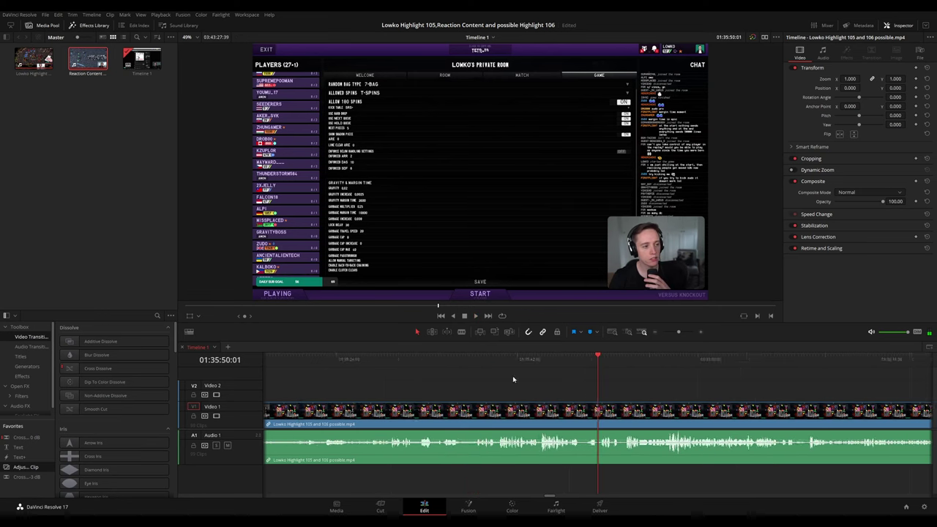
Split the clip at about 01:35:48:22 and at 01:35:50:20, and ripple delete the piece between the cuts.
{"action": "left_click", "coordinate": [444, 368]}
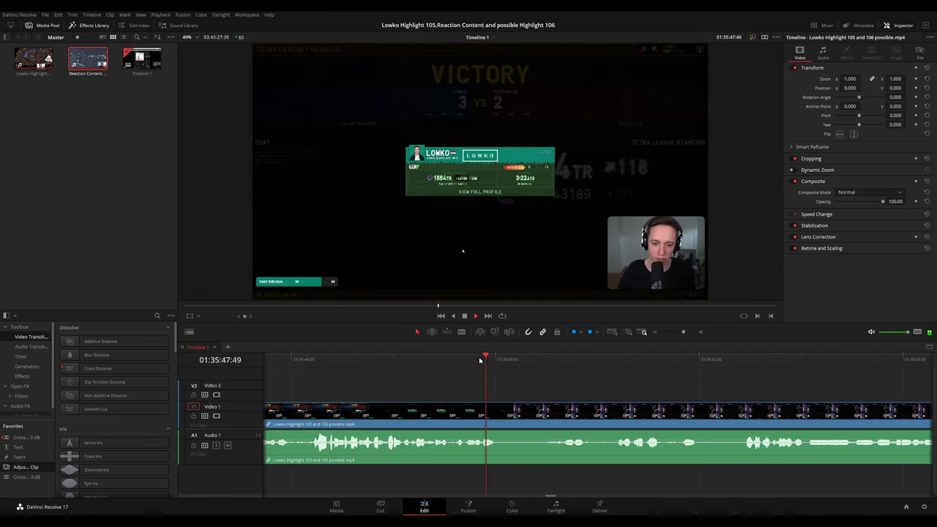
{"action": "key", "text": "ctrl+b"}
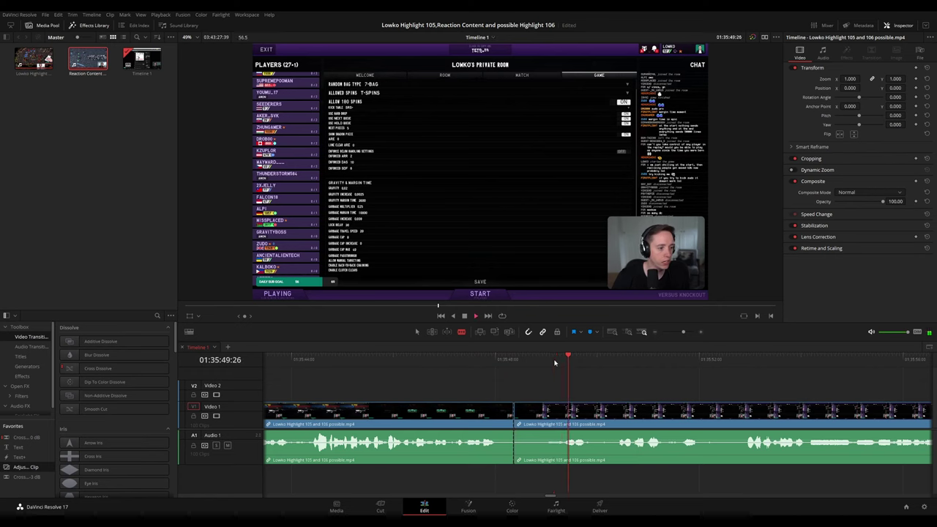
{"action": "key", "text": "space"}
{"action": "left_click", "coordinate": [614, 410]}
{"action": "key", "text": "a"}
{"action": "left_click", "coordinate": [589, 415]}
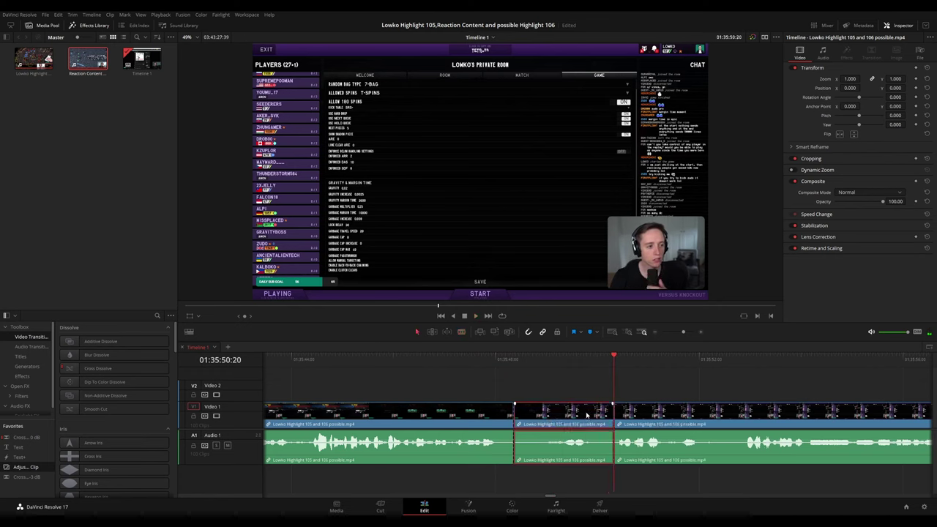
{"action": "key", "text": "Delete"}
{"action": "key", "text": "space"}
Mark the Tetris match clip before the new join orange and play on into the private room passage.
{"action": "left_click", "coordinate": [436, 416]}
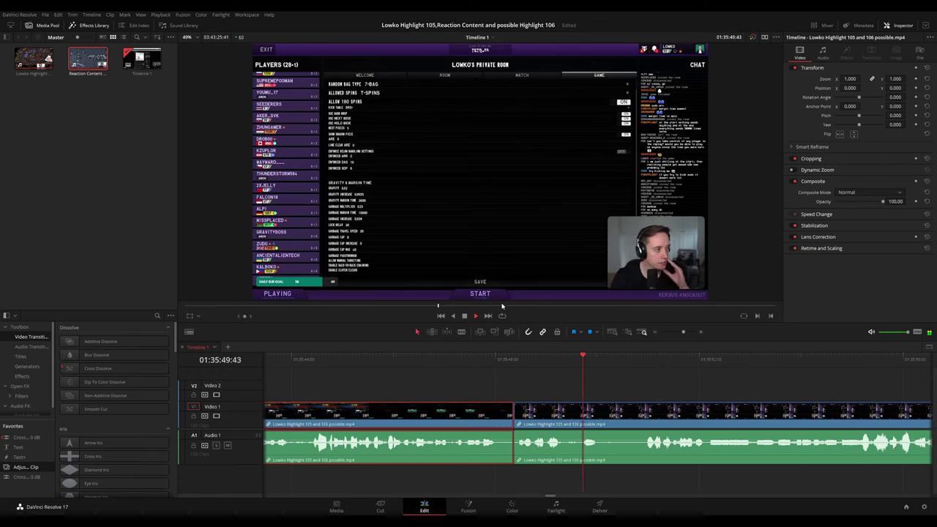
{"action": "key", "text": "c"}
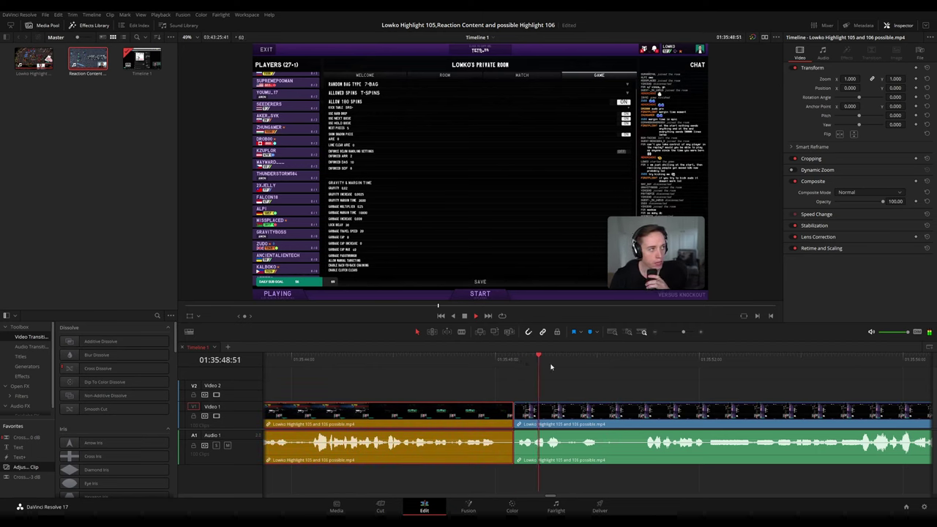
{"action": "left_click", "coordinate": [663, 394]}
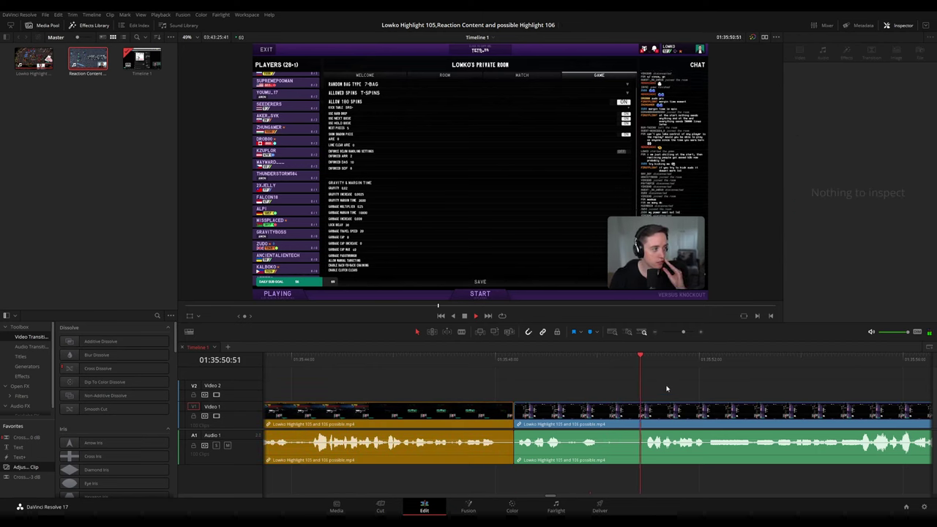
Split the private room clip at 01:35:49:37 and 01:35:50:46, and ripple delete the short piece between the cuts.
{"action": "scroll", "coordinate": [625, 395], "scroll_direction": "up", "scroll_amount": 2}
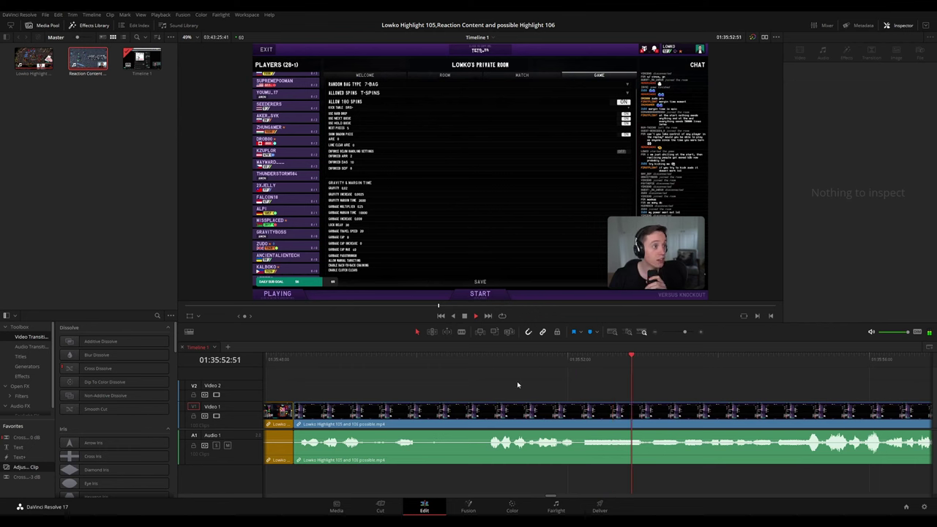
{"action": "key", "text": "space"}
{"action": "left_click_drag", "start_coordinate": [385, 360], "coordinate": [388, 359]}
{"action": "left_click", "coordinate": [389, 414]}
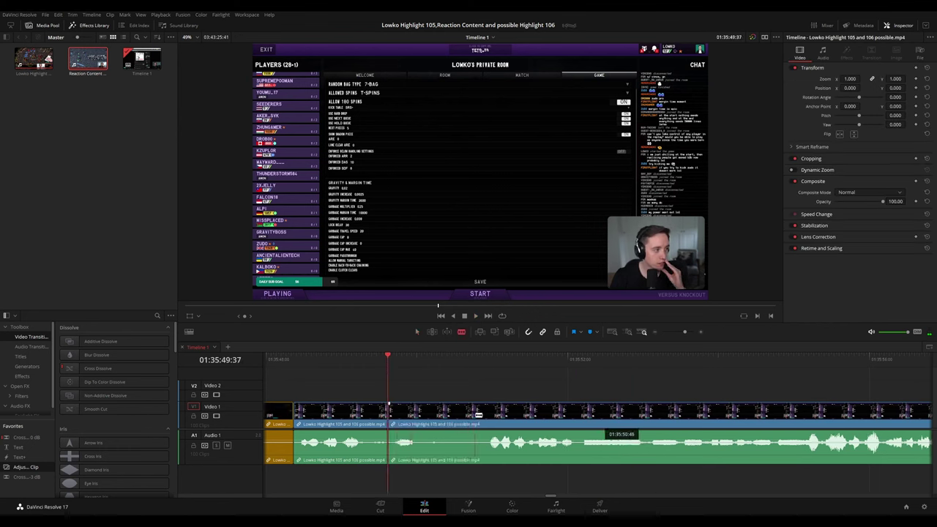
{"action": "left_click", "coordinate": [475, 415]}
{"action": "key", "text": "a"}
{"action": "left_click", "coordinate": [450, 417]}
{"action": "key", "text": "Delete"}
{"action": "key", "text": "space"}
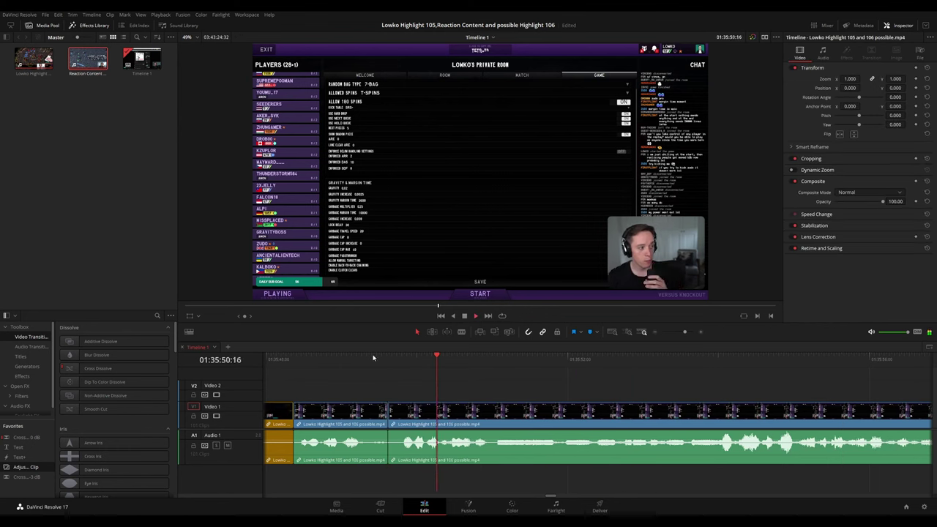
Preview the new join and mark the short private room clip before it green.
{"action": "left_click", "coordinate": [372, 358]}
{"action": "left_click", "coordinate": [353, 408]}
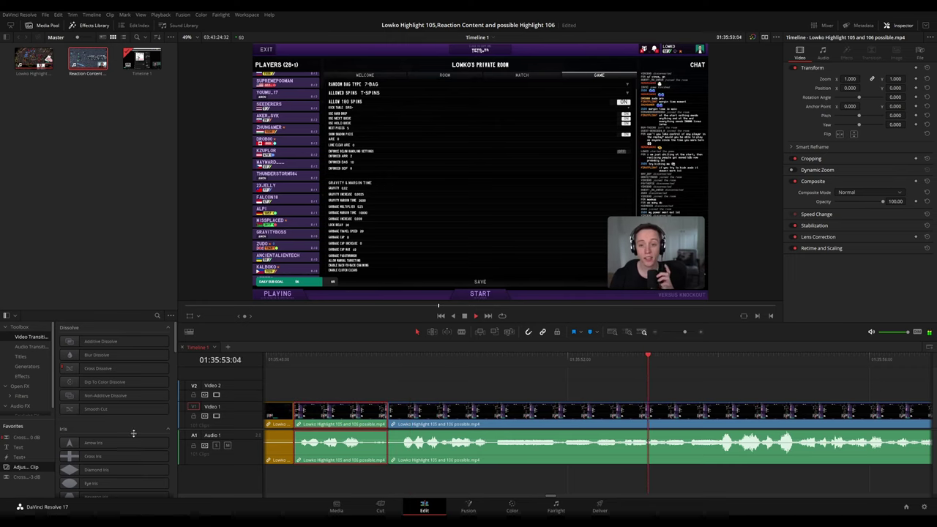
{"action": "left_click", "coordinate": [793, 384]}
Play on to about 01:36:11 and mark the long clip after the join green.
{"action": "scroll", "coordinate": [794, 385], "scroll_direction": "down", "scroll_amount": 8}
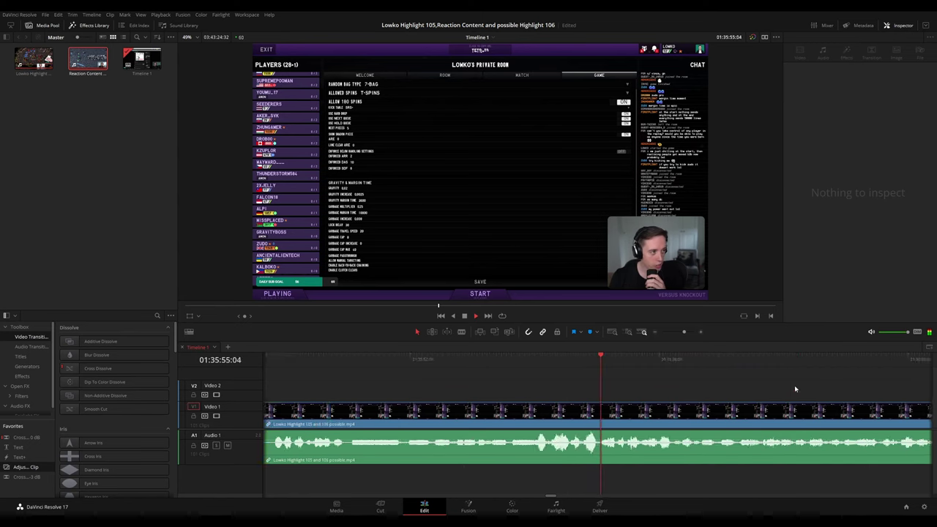
{"action": "left_click_drag", "start_coordinate": [698, 387], "coordinate": [565, 383]}
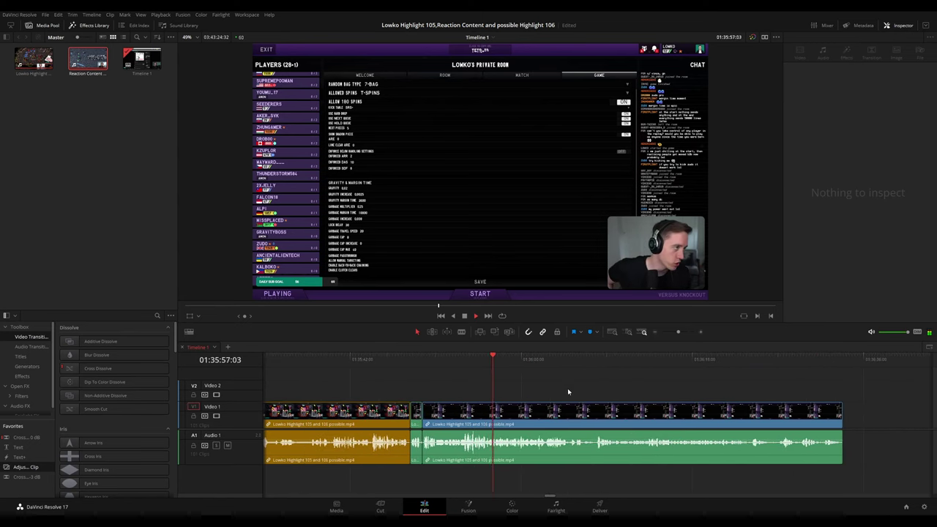
{"action": "scroll", "coordinate": [580, 384], "scroll_direction": "right", "scroll_amount": 1}
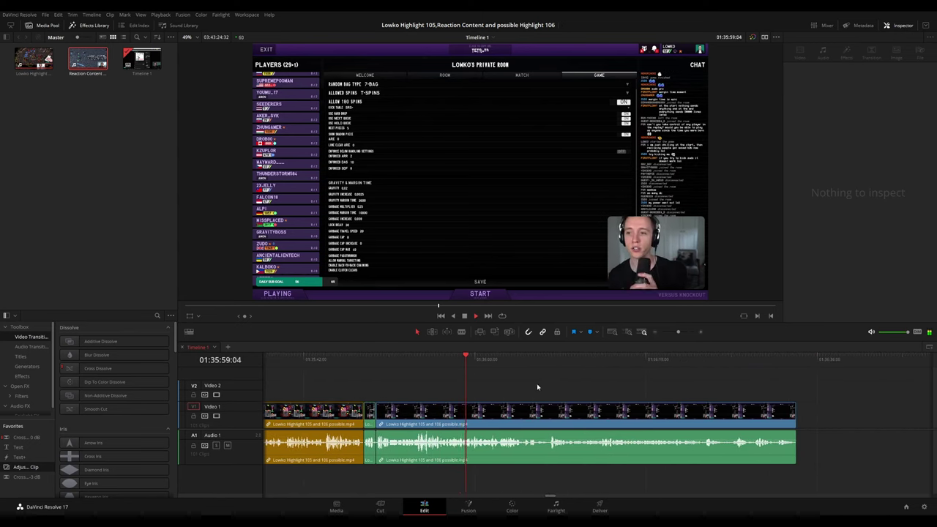
{"action": "scroll", "coordinate": [536, 385], "scroll_direction": "right", "scroll_amount": 1}
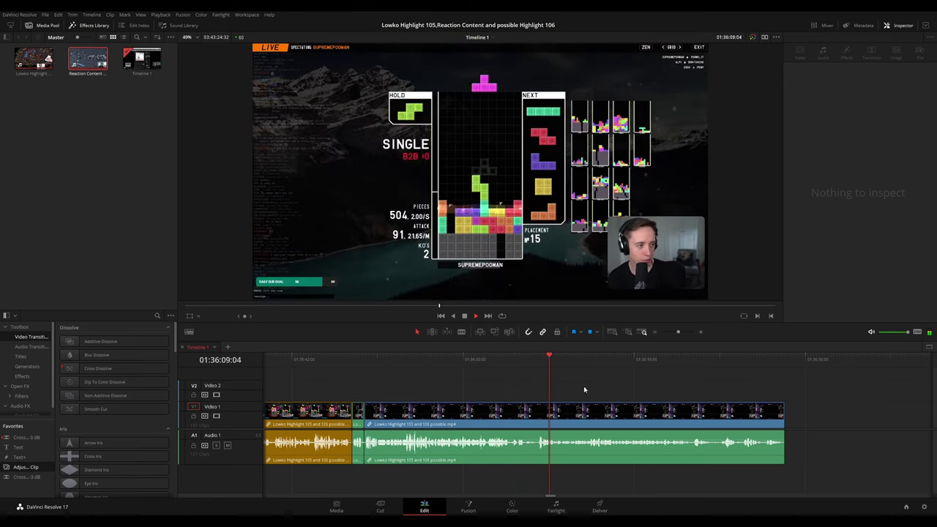
{"action": "left_click_drag", "start_coordinate": [590, 388], "coordinate": [535, 395]}
{"action": "left_click", "coordinate": [448, 405]}
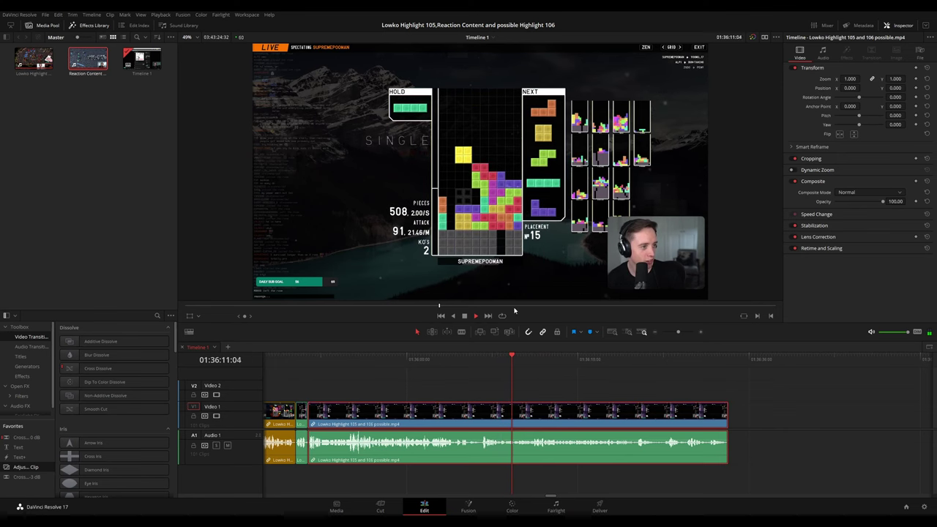
{"action": "left_click", "coordinate": [636, 371]}
Review the rest of the green Tetris clip by playing and skipping through to its end at 01:36:33:49.
{"action": "scroll", "coordinate": [586, 382], "scroll_direction": "right", "scroll_amount": 2}
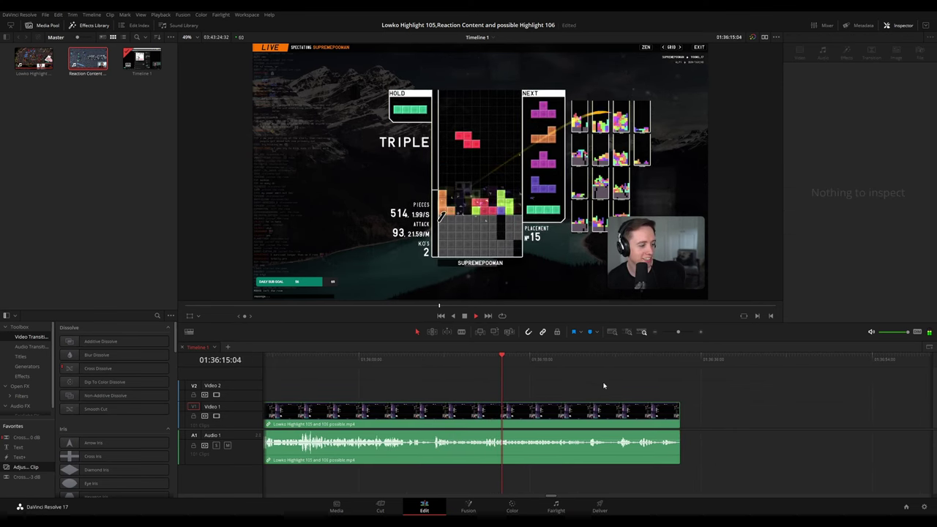
{"action": "scroll", "coordinate": [589, 382], "scroll_direction": "right", "scroll_amount": 1}
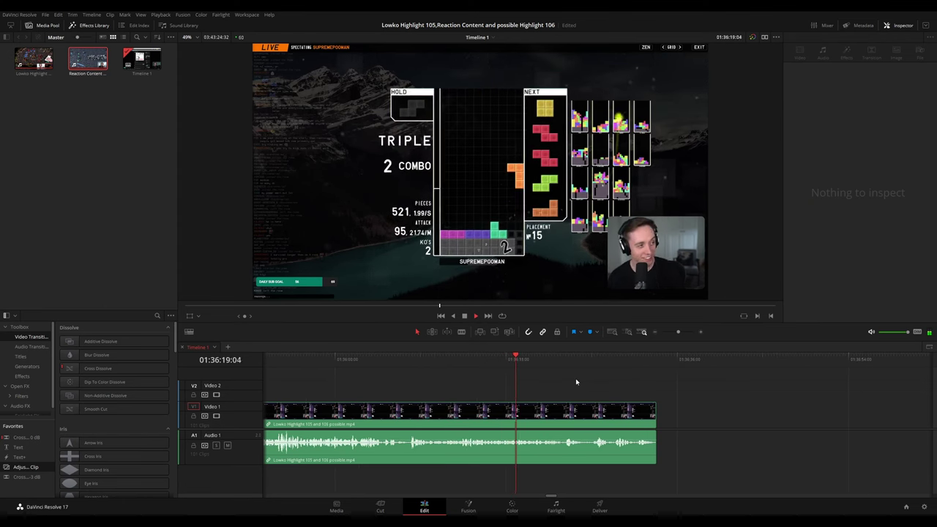
{"action": "scroll", "coordinate": [533, 383], "scroll_direction": "right", "scroll_amount": 2}
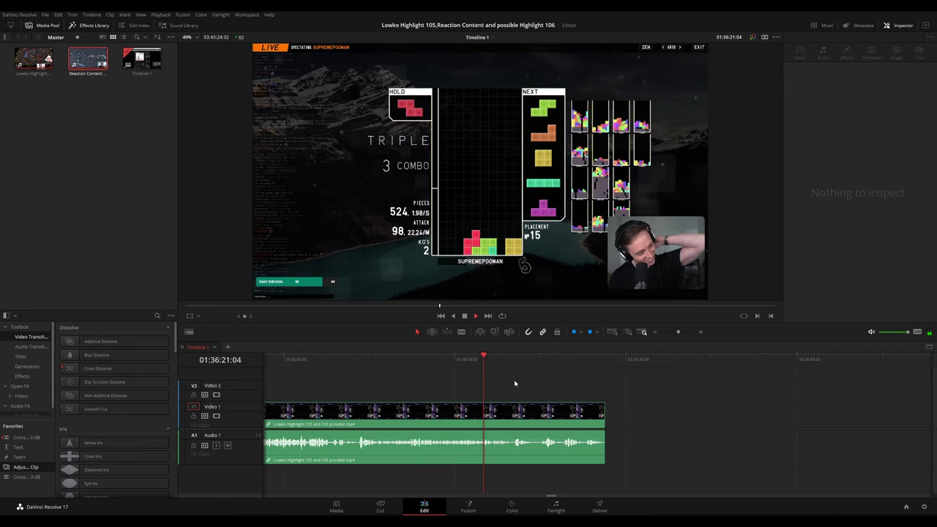
{"action": "scroll", "coordinate": [516, 382], "scroll_direction": "right", "scroll_amount": 2}
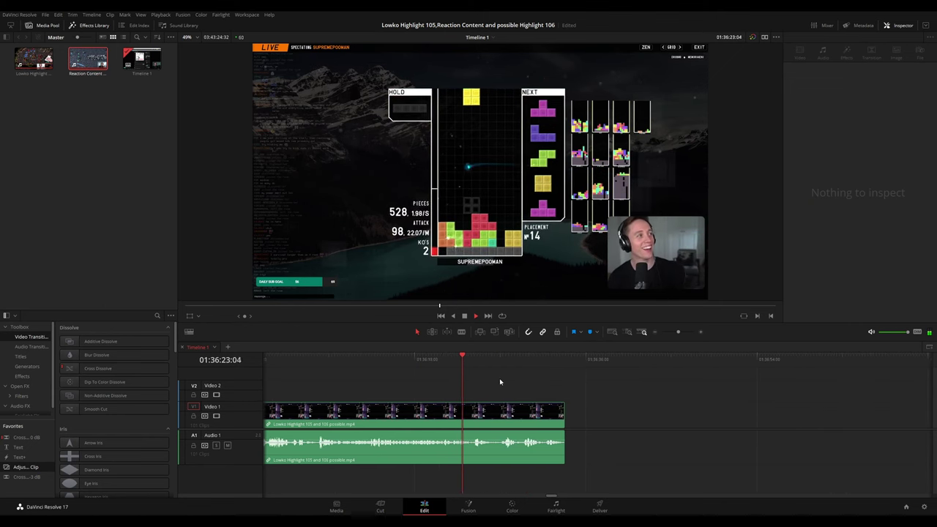
{"action": "key", "text": "space"}
{"action": "left_click", "coordinate": [502, 412]}
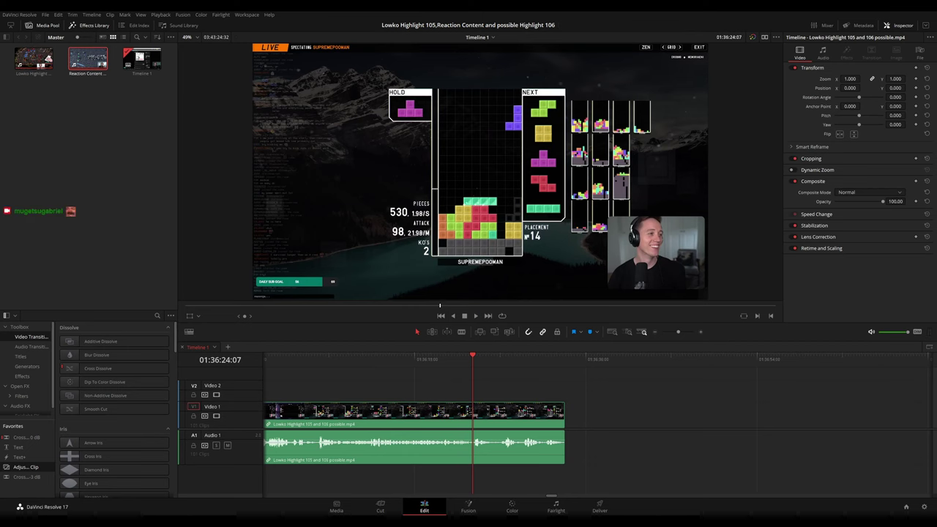
{"action": "scroll", "coordinate": [468, 370], "scroll_direction": "right", "scroll_amount": 1}
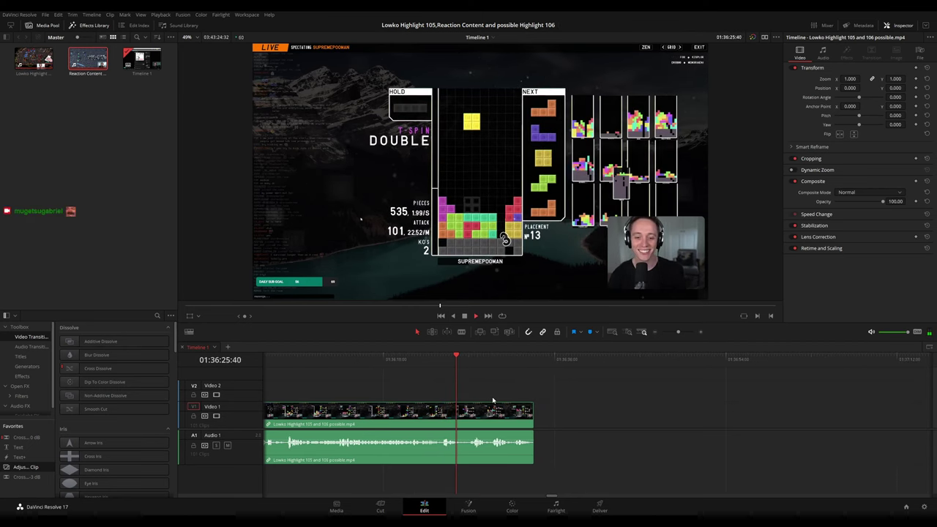
{"action": "left_click", "coordinate": [467, 365]}
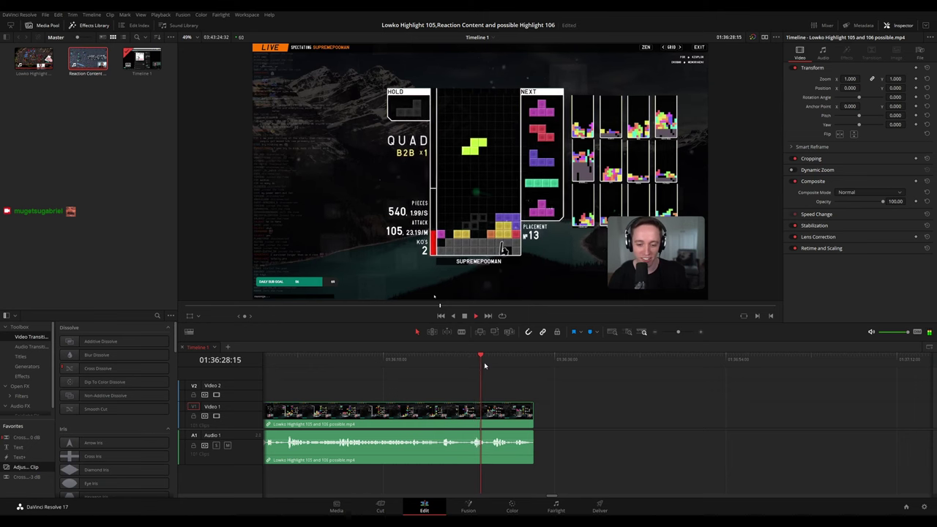
{"action": "left_click", "coordinate": [492, 364]}
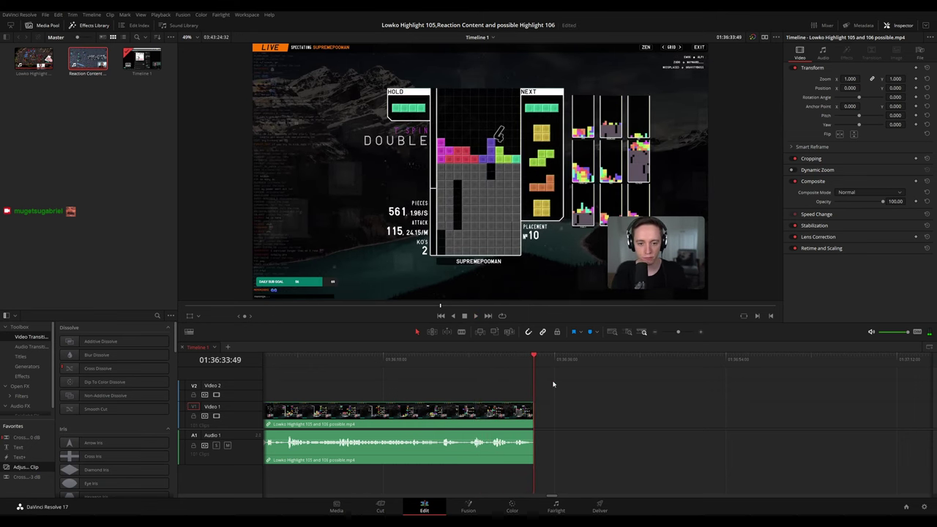
Move the Reaction Content Highlight clip earlier on the timeline and align its start with 02:00:00:00.
{"action": "scroll", "coordinate": [536, 385], "scroll_direction": "down", "scroll_amount": 10}
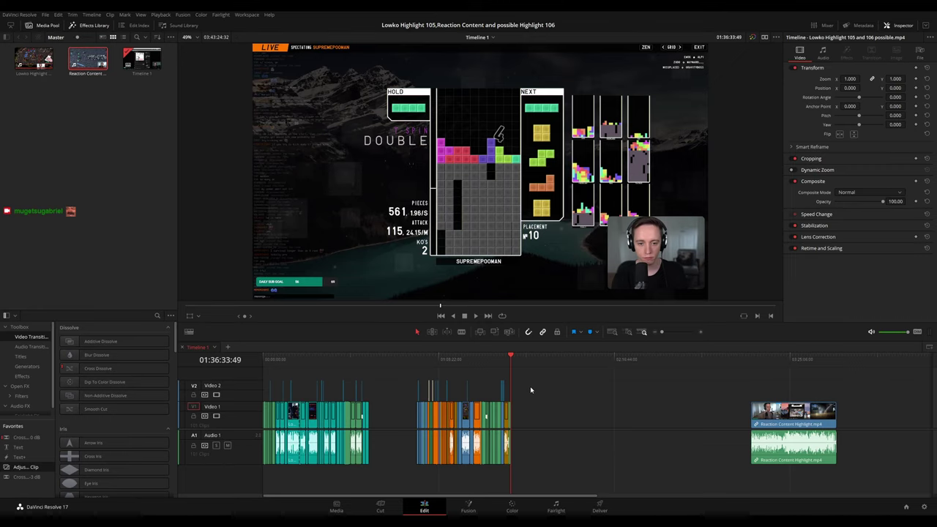
{"action": "left_click_drag", "start_coordinate": [520, 363], "coordinate": [572, 364]}
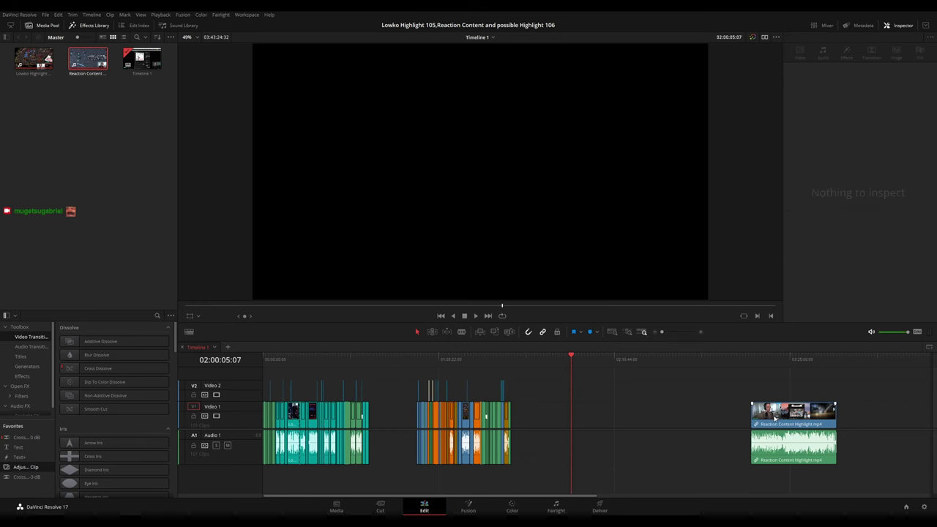
{"action": "left_click_drag", "start_coordinate": [774, 419], "coordinate": [594, 419]}
{"action": "scroll", "coordinate": [624, 374], "scroll_direction": "up", "scroll_amount": 10}
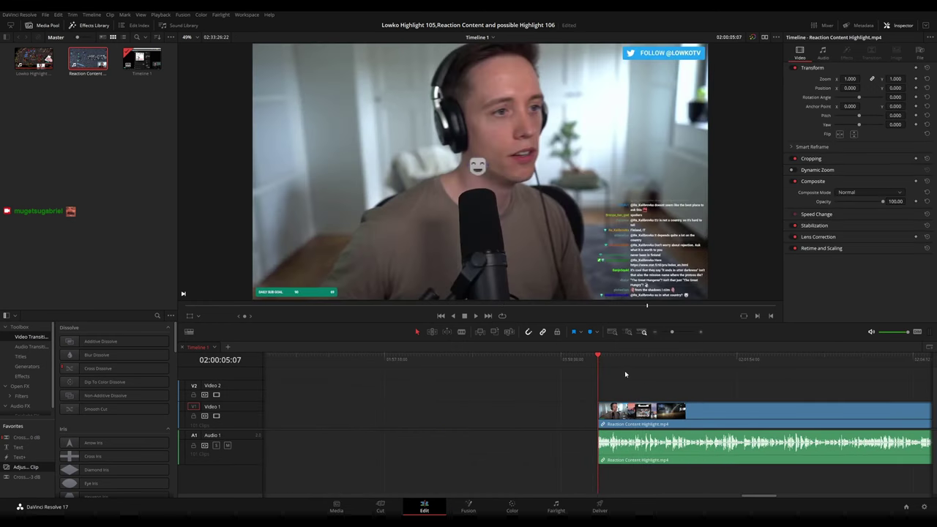
{"action": "scroll", "coordinate": [625, 374], "scroll_direction": "up", "scroll_amount": 2}
{"action": "left_click", "coordinate": [578, 359]}
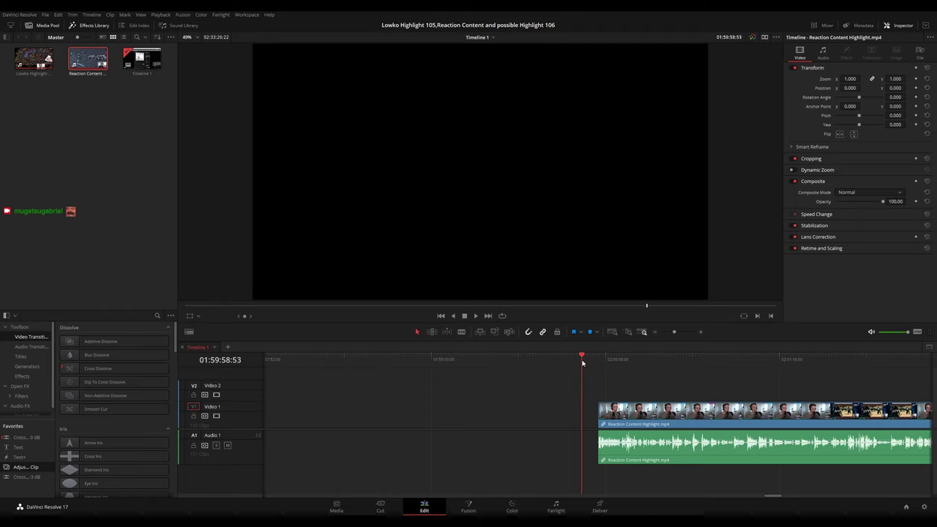
{"action": "left_click", "coordinate": [616, 378]}
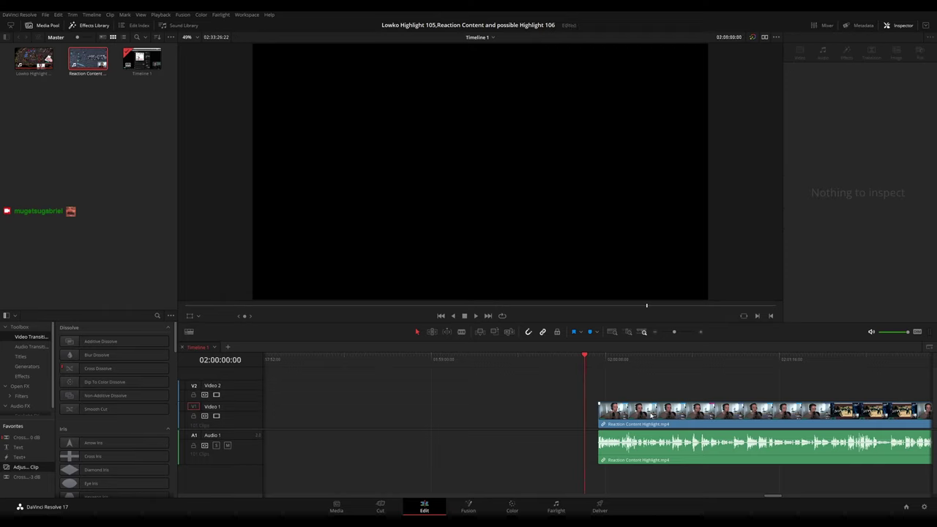
{"action": "left_click_drag", "start_coordinate": [650, 414], "coordinate": [638, 414]}
Mark the Reaction Content Highlight clip green and play its opening to about 02:00:18.
{"action": "key", "text": "space"}
{"action": "scroll", "coordinate": [712, 396], "scroll_direction": "down", "scroll_amount": 5}
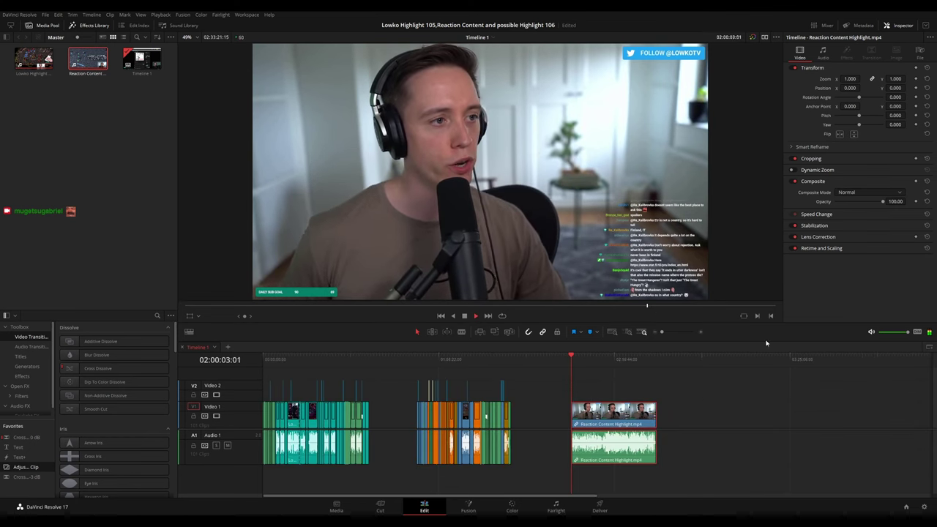
{"action": "left_click", "coordinate": [633, 378]}
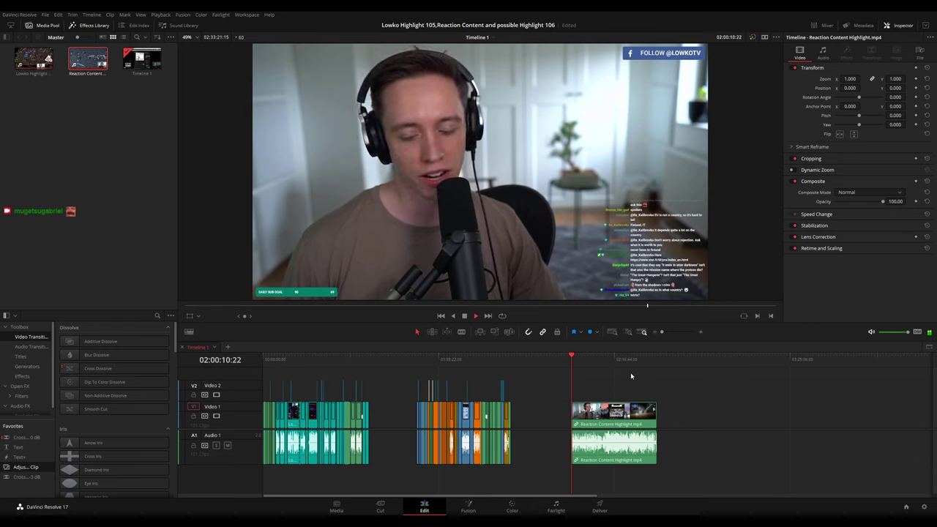
{"action": "scroll", "coordinate": [633, 394], "scroll_direction": "up", "scroll_amount": 5}
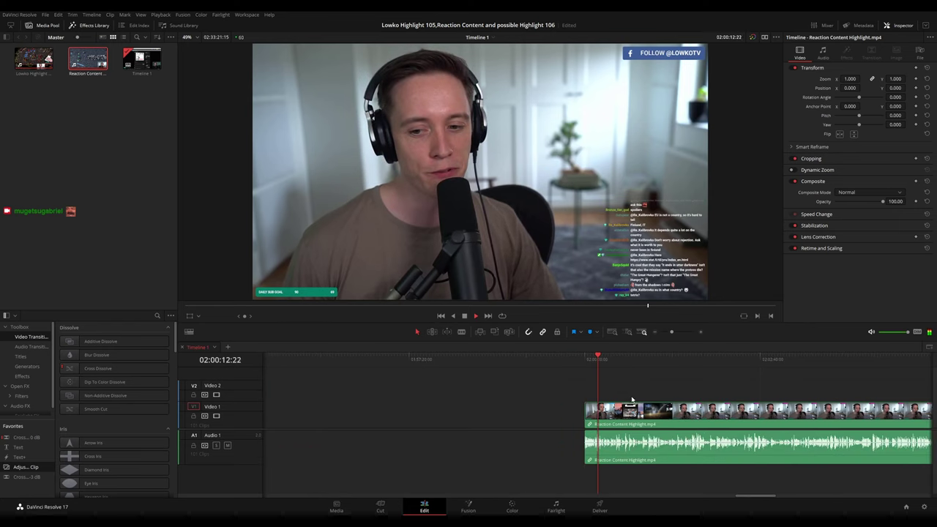
{"action": "left_click_drag", "start_coordinate": [689, 394], "coordinate": [496, 379]}
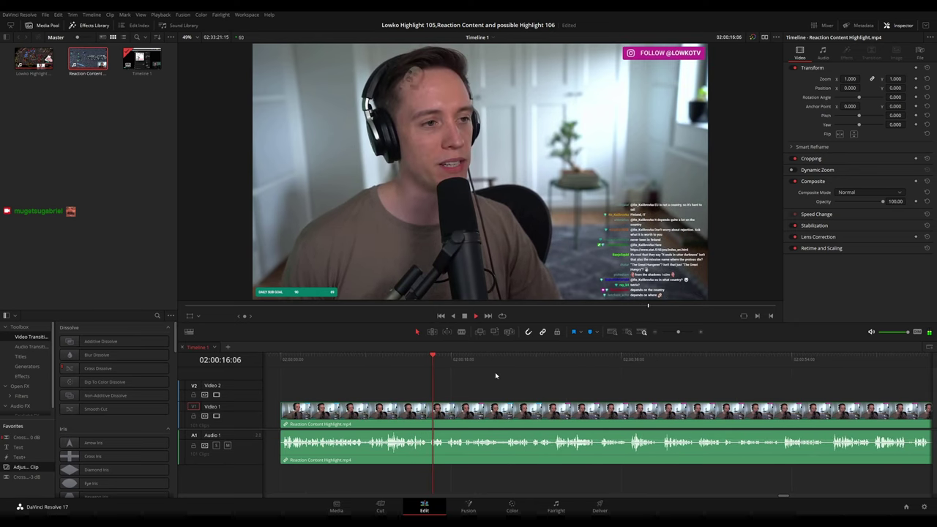
{"action": "scroll", "coordinate": [548, 382], "scroll_direction": "down", "scroll_amount": 4}
{"action": "scroll", "coordinate": [585, 385], "scroll_direction": "down", "scroll_amount": 8}
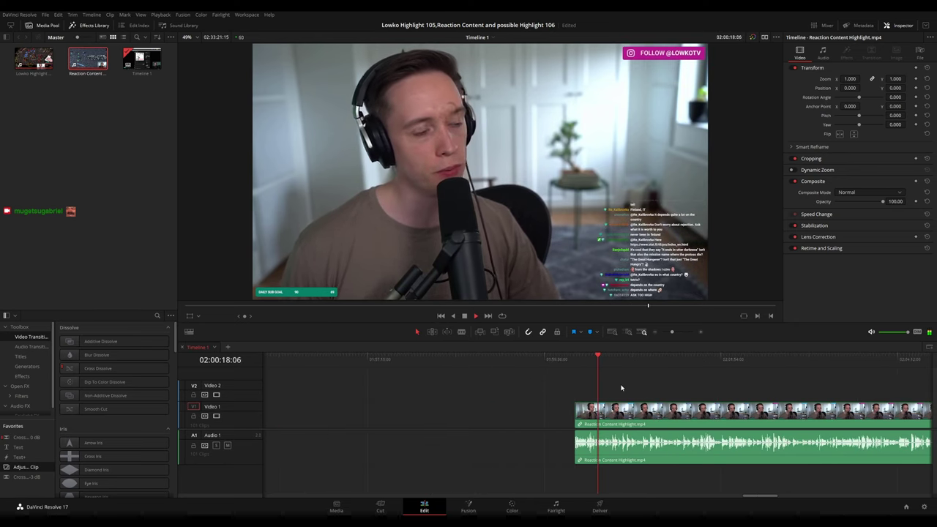
Check the start and end positions of the Reaction Content Highlight clip, and return the playhead to its start.
{"action": "key", "text": "space"}
{"action": "left_click", "coordinate": [573, 365]}
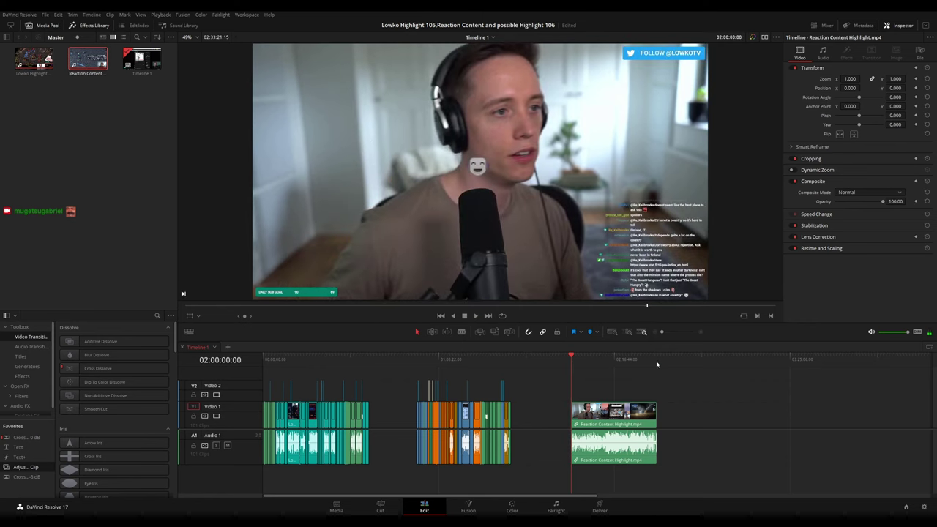
{"action": "left_click", "coordinate": [656, 364]}
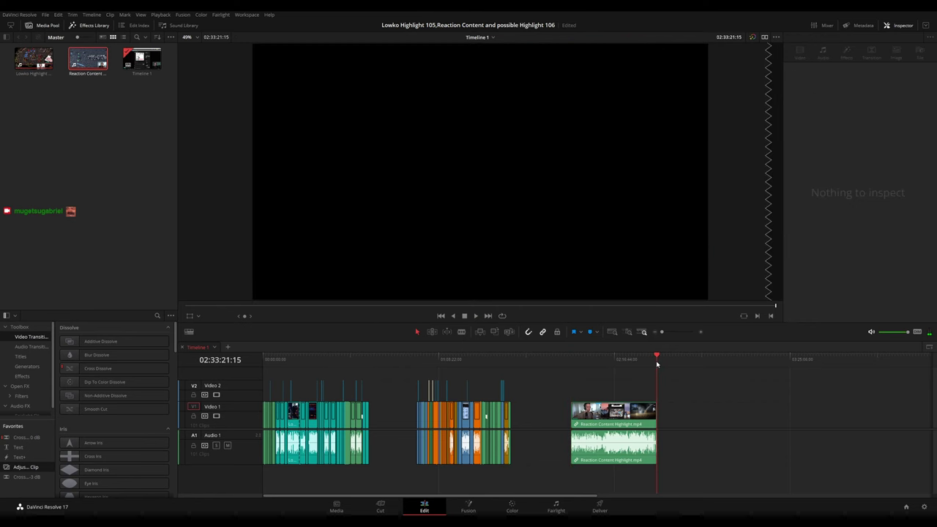
{"action": "left_click", "coordinate": [572, 363]}
Replay the opening of the Reaction Content Highlight clip and pause at about 02:00:12:51.
{"action": "scroll", "coordinate": [614, 384], "scroll_direction": "up", "scroll_amount": 8}
{"action": "key", "text": "space"}
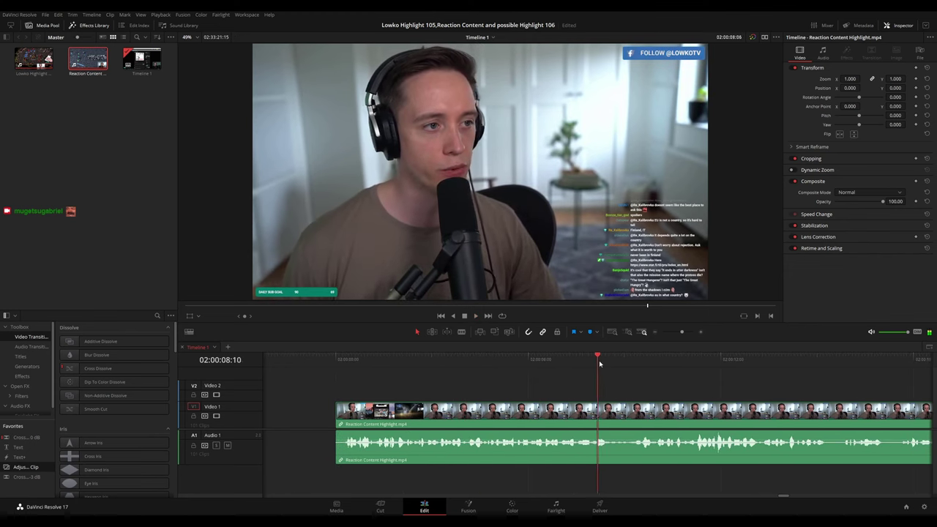
{"action": "scroll", "coordinate": [637, 379], "scroll_direction": "down", "scroll_amount": 5}
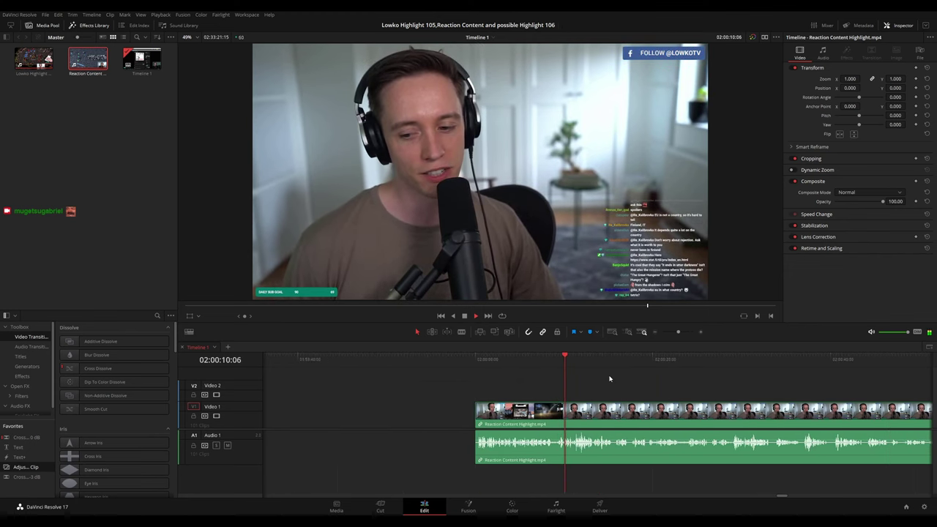
{"action": "left_click_drag", "start_coordinate": [610, 379], "coordinate": [562, 378]}
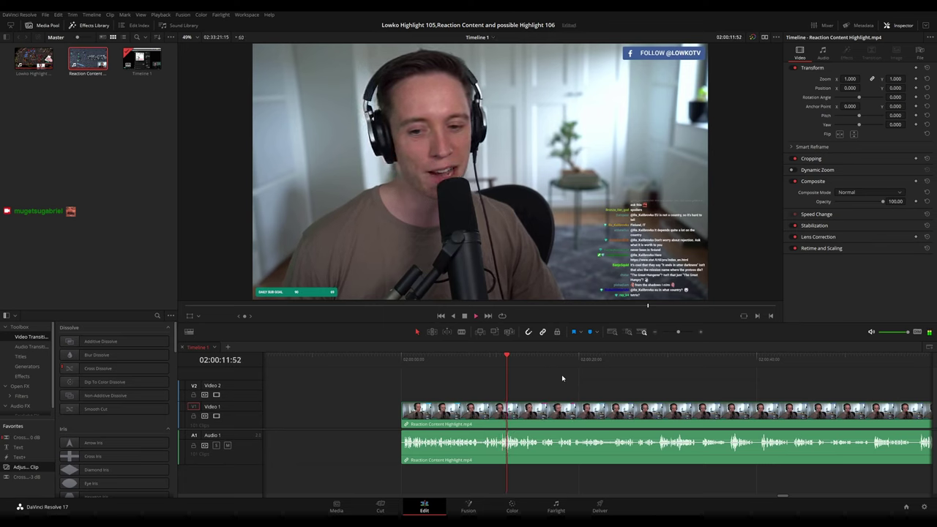
{"action": "key", "text": "space"}
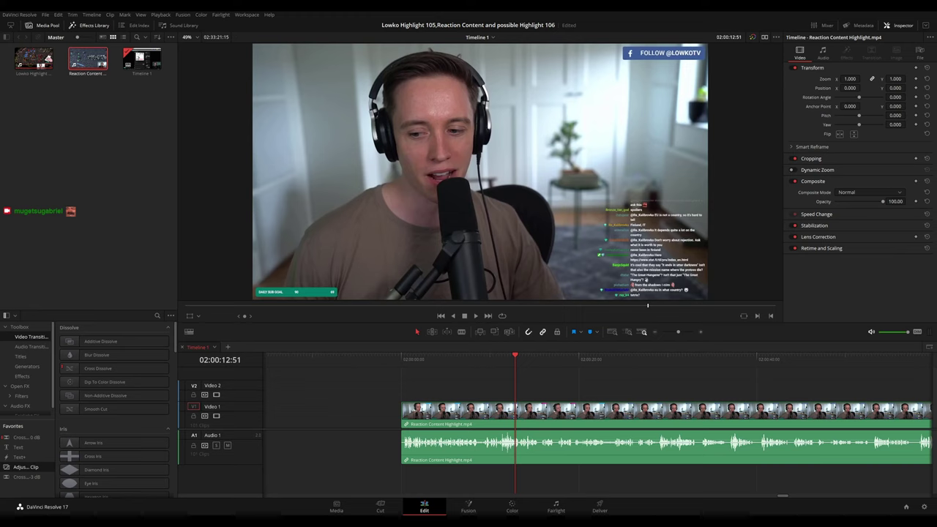
Watch the talking passage from 02:00:12:51 for unwanted parts and pause at about 02:00:43:56.
{"action": "key", "text": "space"}
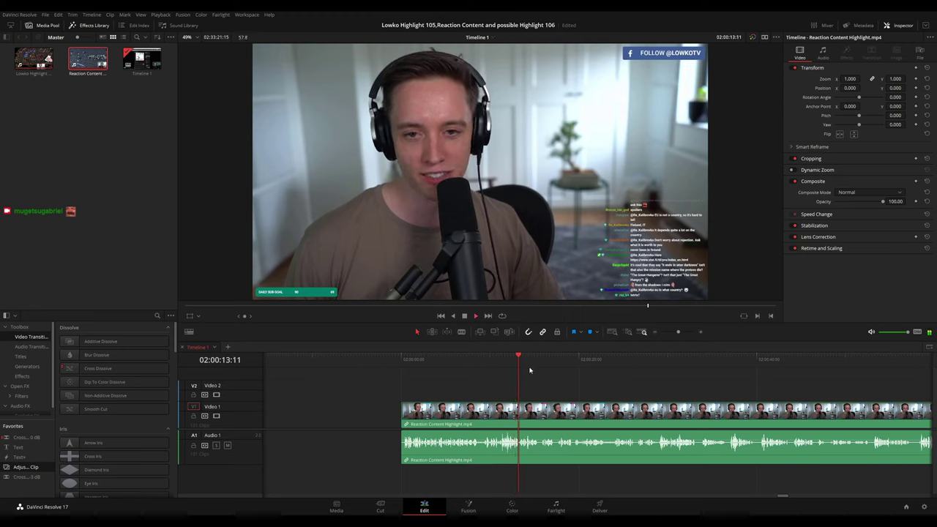
{"action": "scroll", "coordinate": [559, 399], "scroll_direction": "down", "scroll_amount": 4}
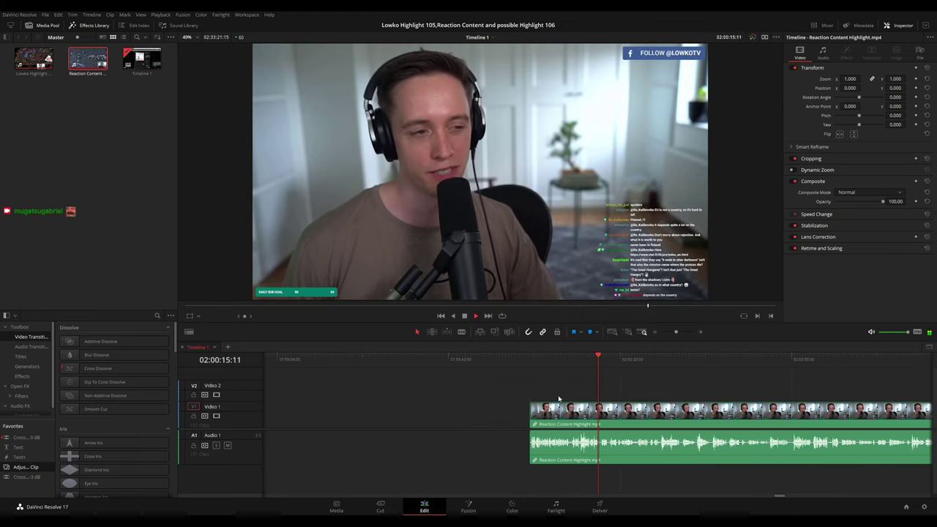
{"action": "scroll", "coordinate": [631, 400], "scroll_direction": "up", "scroll_amount": 4}
{"action": "left_click_drag", "start_coordinate": [641, 397], "coordinate": [525, 380]}
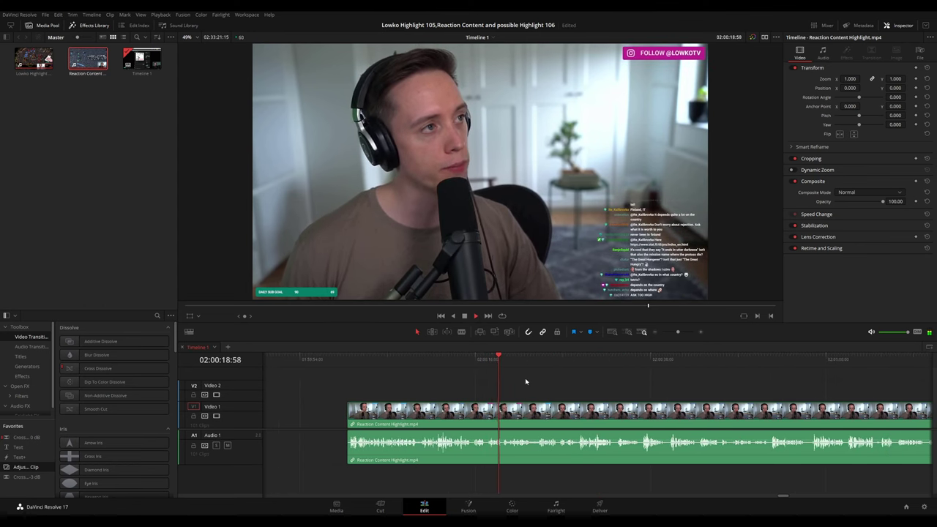
{"action": "scroll", "coordinate": [541, 384], "scroll_direction": "right", "scroll_amount": 2}
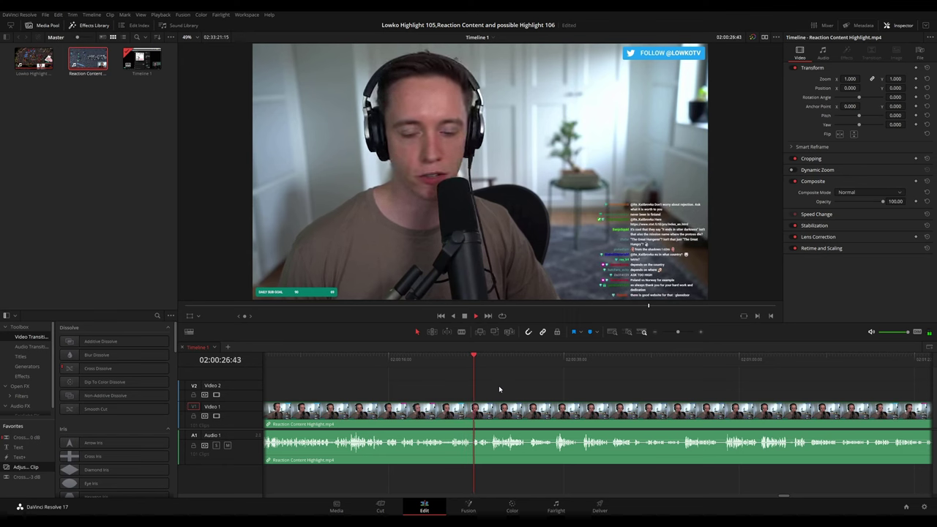
{"action": "left_click_drag", "start_coordinate": [500, 390], "coordinate": [447, 385]}
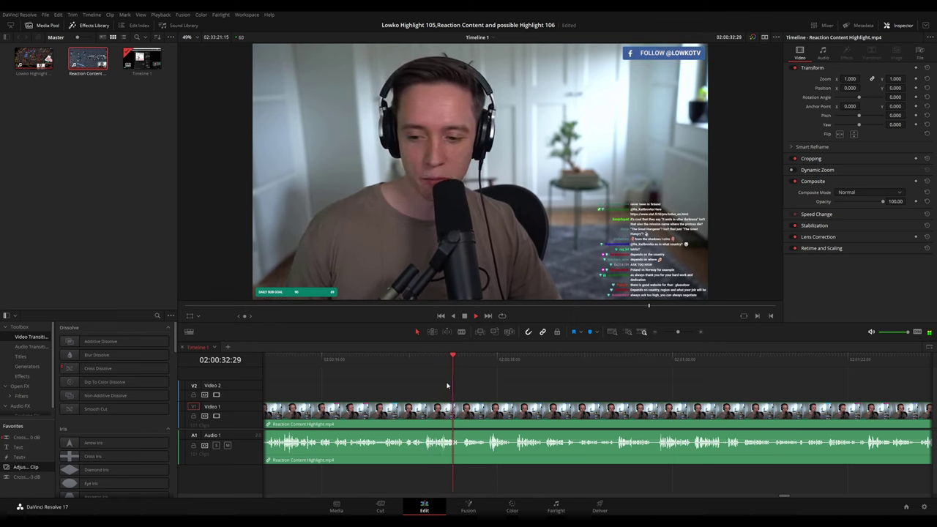
{"action": "scroll", "coordinate": [454, 387], "scroll_direction": "right", "scroll_amount": 2}
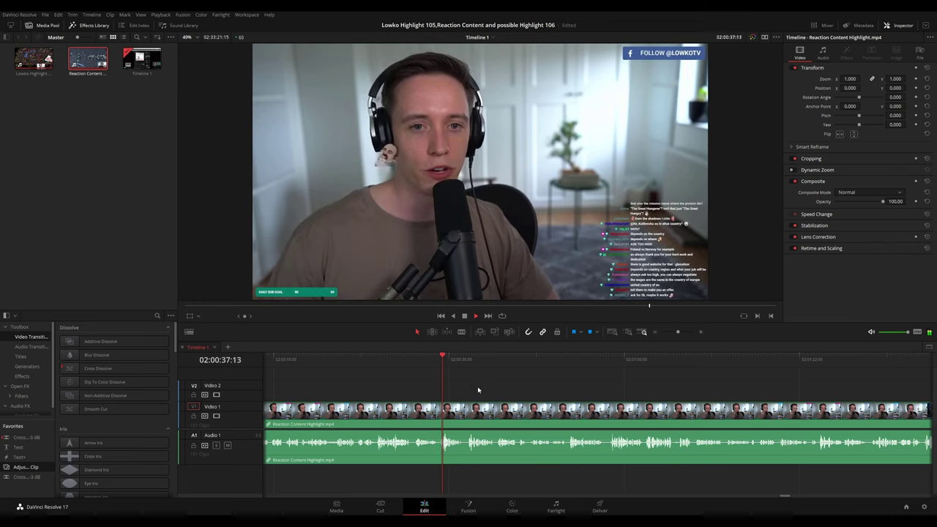
{"action": "scroll", "coordinate": [445, 383], "scroll_direction": "right", "scroll_amount": 2}
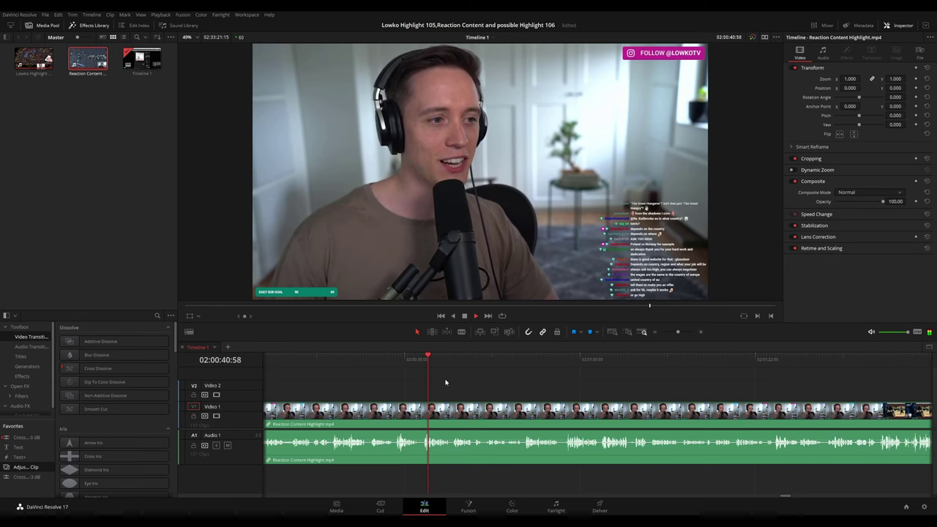
{"action": "scroll", "coordinate": [459, 382], "scroll_direction": "right", "scroll_amount": 2}
{"action": "key", "text": "space"}
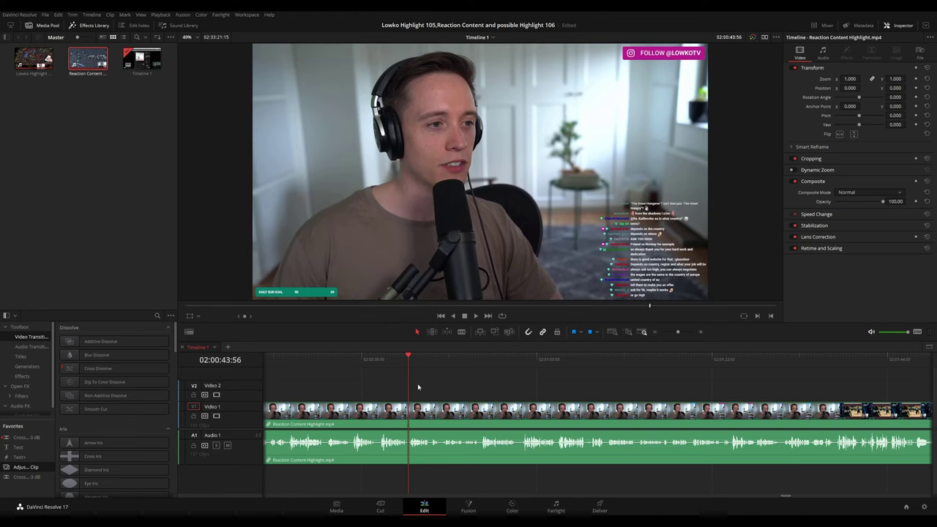
Play the Reaction Content Highlight clip from 02:00:43:56, watching for unwanted parts, and pause at about 02:02:24:21.
{"action": "key", "text": "space"}
{"action": "scroll", "coordinate": [431, 396], "scroll_direction": "up", "scroll_amount": 2}
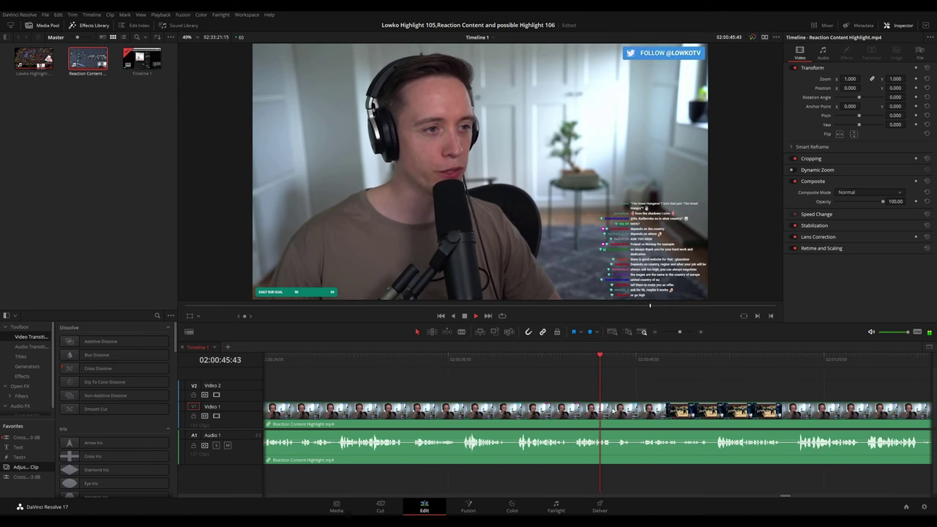
{"action": "left_click_drag", "start_coordinate": [629, 397], "coordinate": [470, 379]}
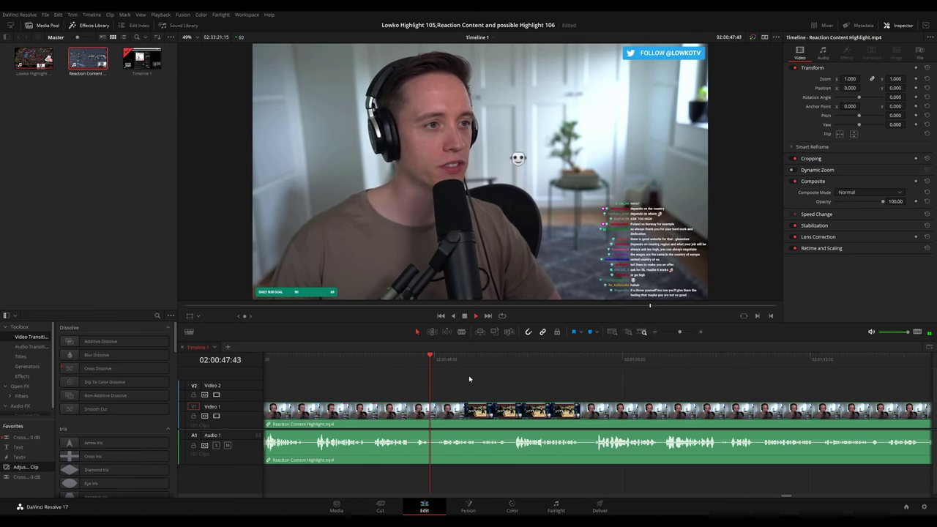
{"action": "scroll", "coordinate": [480, 377], "scroll_direction": "right", "scroll_amount": 2}
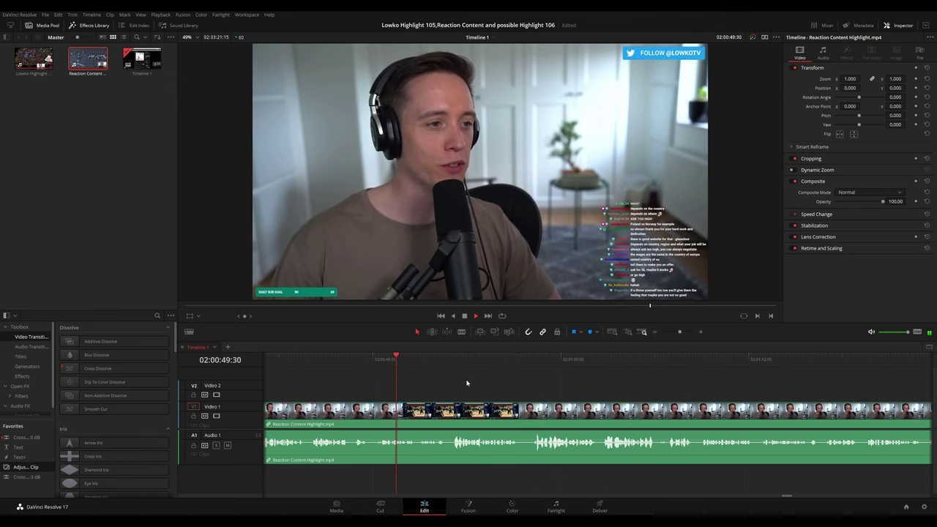
{"action": "scroll", "coordinate": [461, 382], "scroll_direction": "right", "scroll_amount": 1}
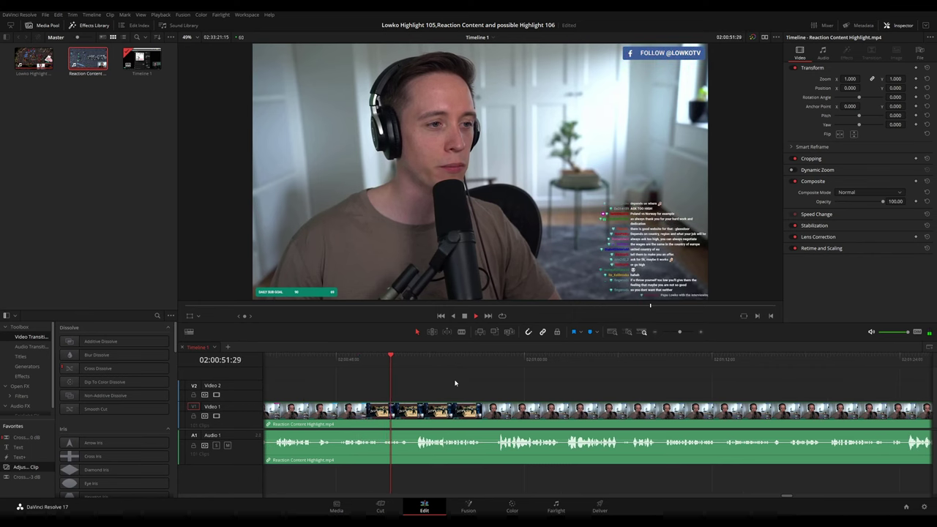
{"action": "scroll", "coordinate": [450, 383], "scroll_direction": "right", "scroll_amount": 1}
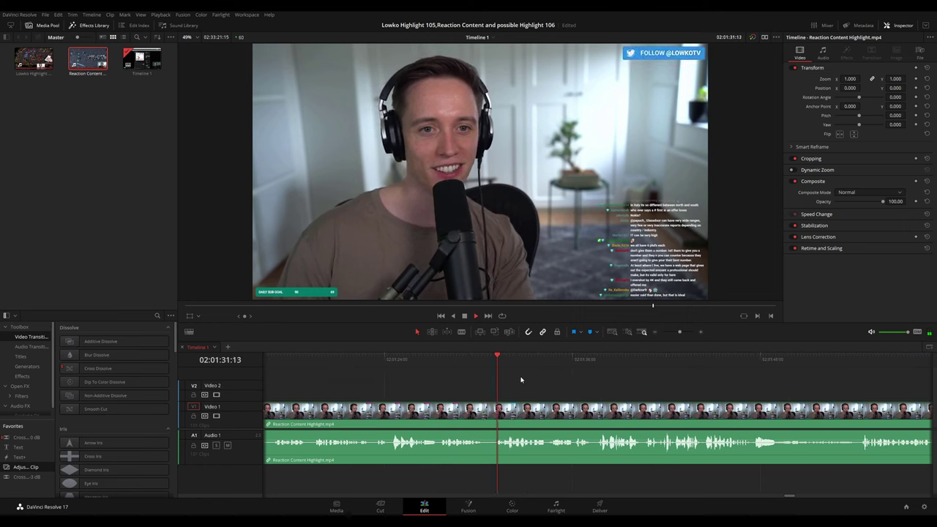
{"action": "scroll", "coordinate": [577, 396], "scroll_direction": "down", "scroll_amount": 8}
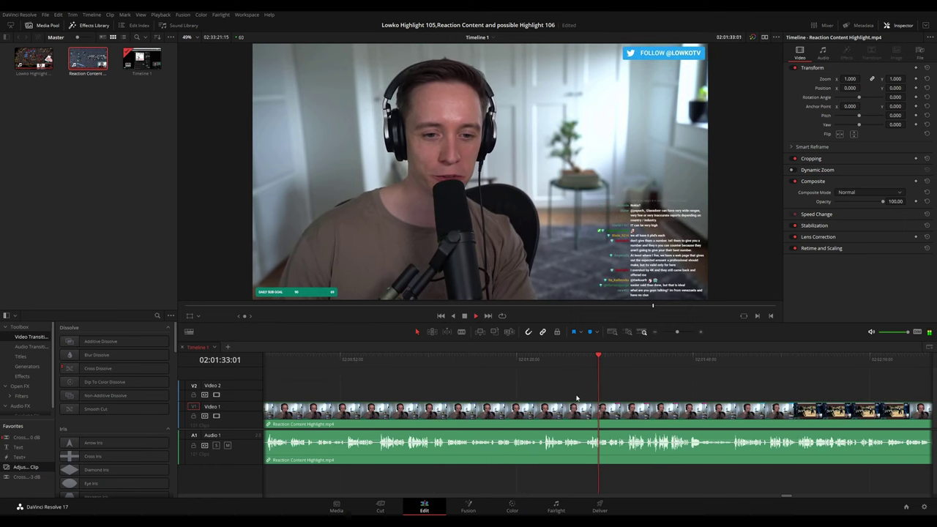
{"action": "scroll", "coordinate": [615, 394], "scroll_direction": "up", "scroll_amount": 5}
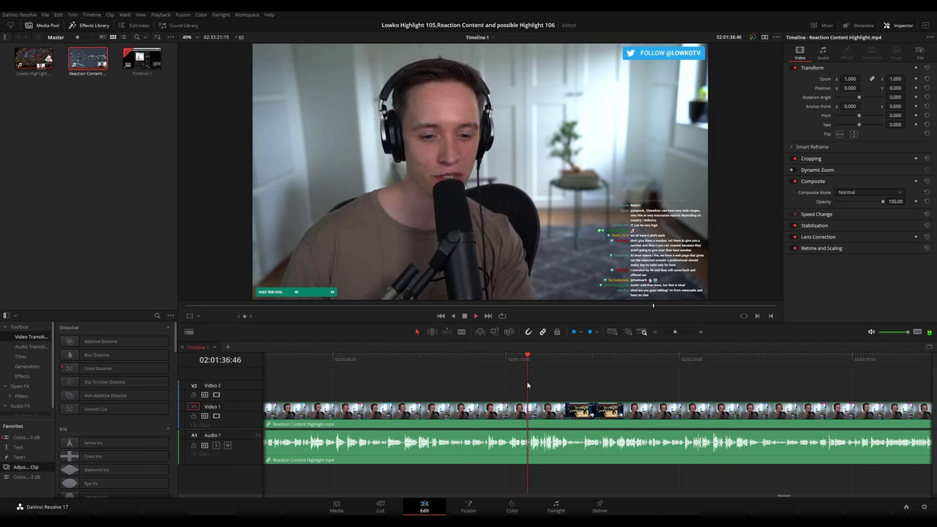
{"action": "left_click_drag", "start_coordinate": [558, 386], "coordinate": [471, 378]}
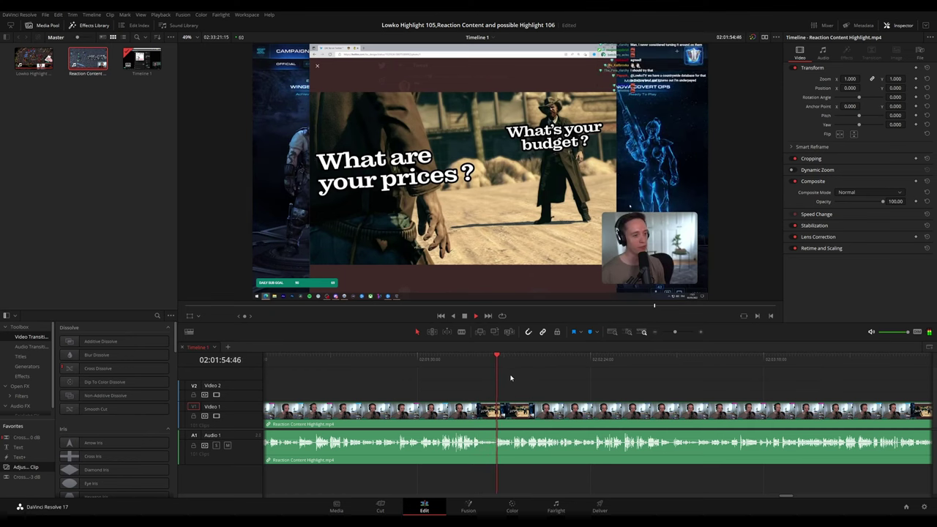
{"action": "scroll", "coordinate": [546, 396], "scroll_direction": "up", "scroll_amount": 5}
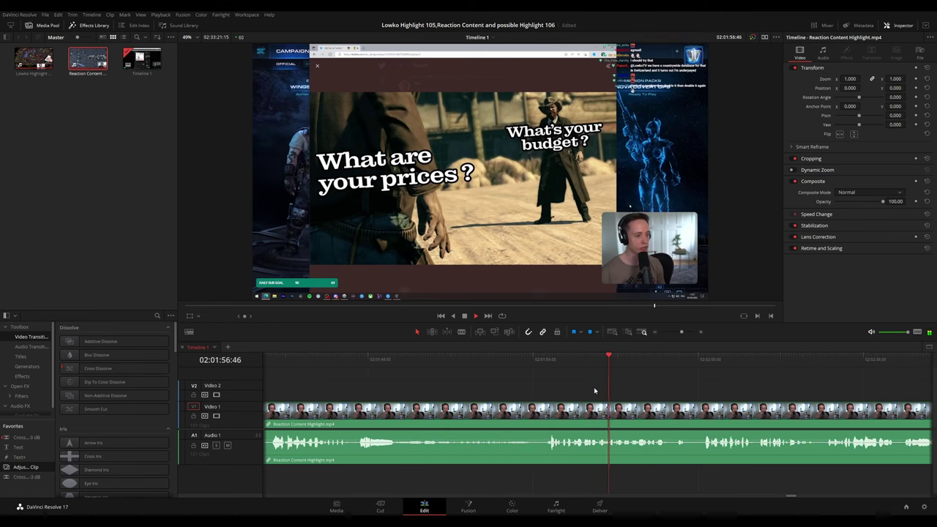
{"action": "scroll", "coordinate": [595, 390], "scroll_direction": "down", "scroll_amount": 2}
{"action": "left_click_drag", "start_coordinate": [669, 394], "coordinate": [539, 378]}
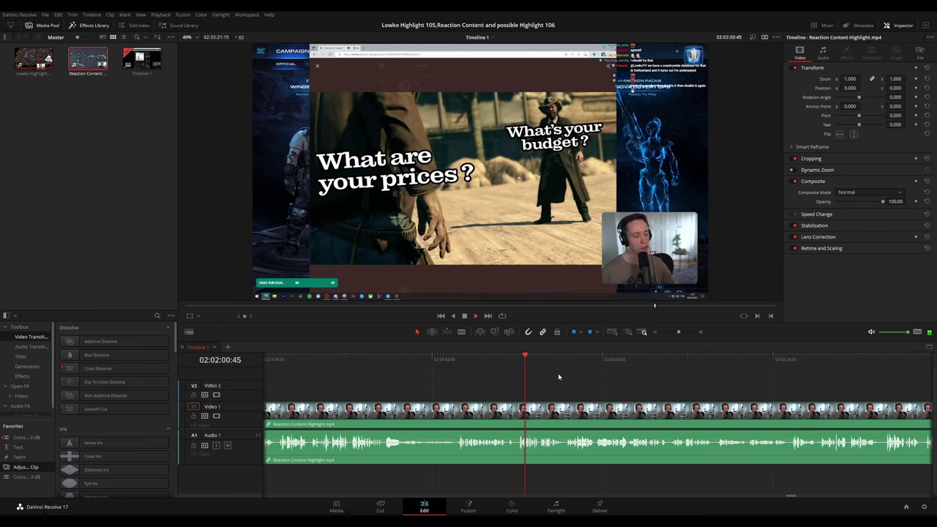
{"action": "scroll", "coordinate": [507, 369], "scroll_direction": "right", "scroll_amount": 2}
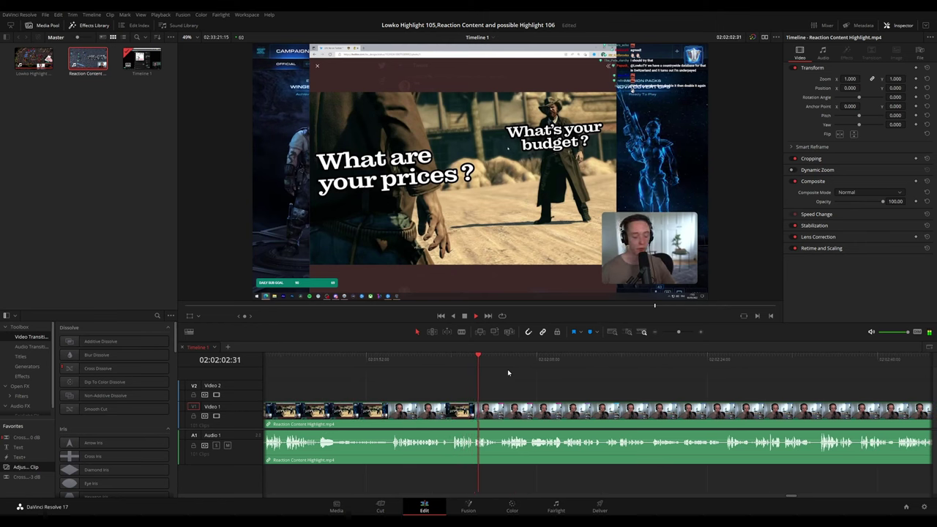
{"action": "scroll", "coordinate": [485, 376], "scroll_direction": "right", "scroll_amount": 2}
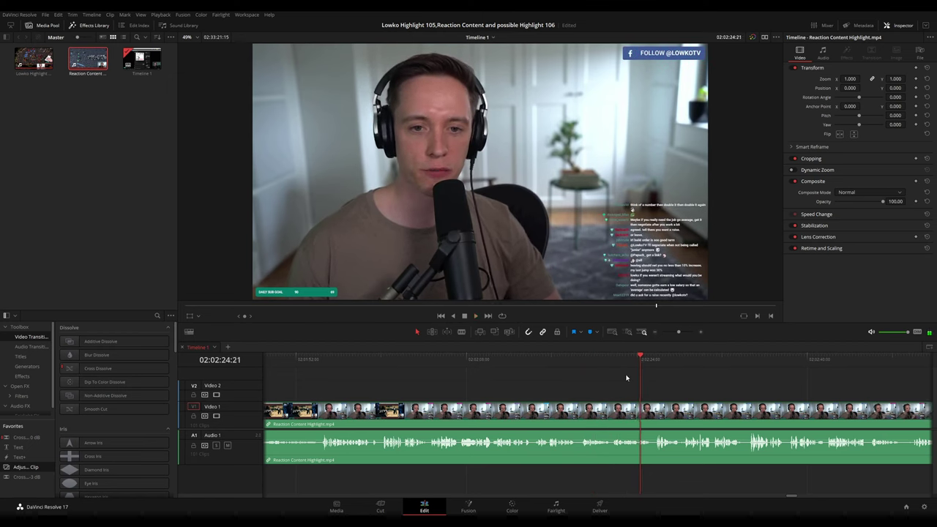
Split the Reaction Content Highlight clip at 02:02:21:28, in the quiet gap before the speech resumes.
{"action": "left_click", "coordinate": [611, 360]}
{"action": "key", "text": "space"}
{"action": "scroll", "coordinate": [625, 378], "scroll_direction": "up", "scroll_amount": 4}
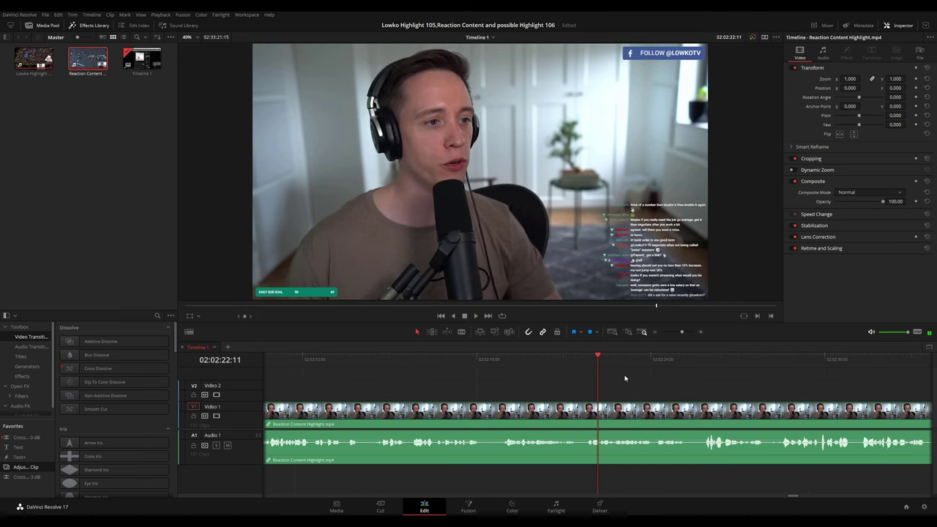
{"action": "left_click_drag", "start_coordinate": [569, 364], "coordinate": [538, 360]}
{"action": "key", "text": "b"}
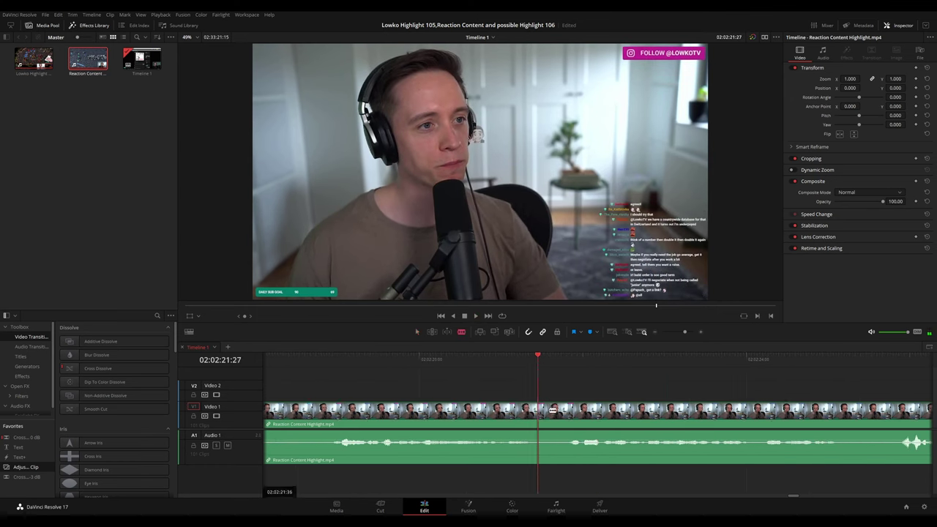
{"action": "left_click", "coordinate": [539, 356]}
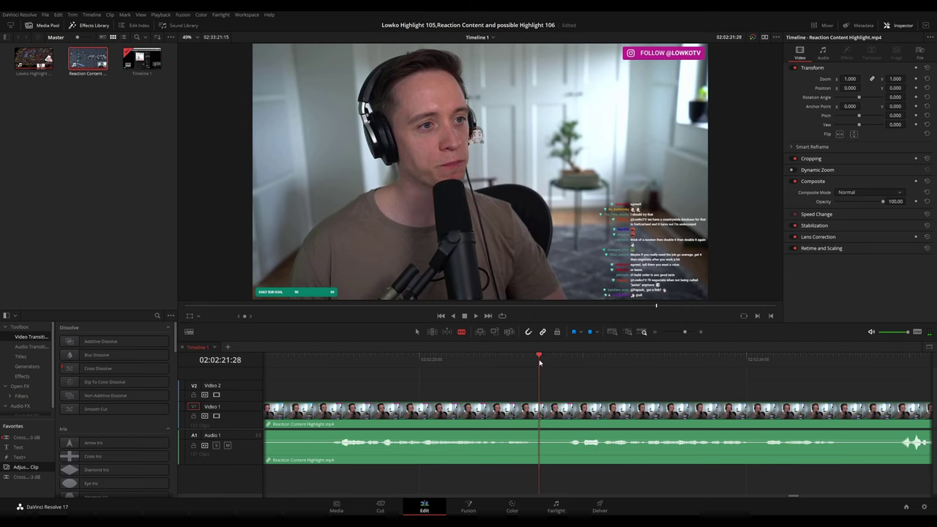
{"action": "left_click", "coordinate": [541, 407]}
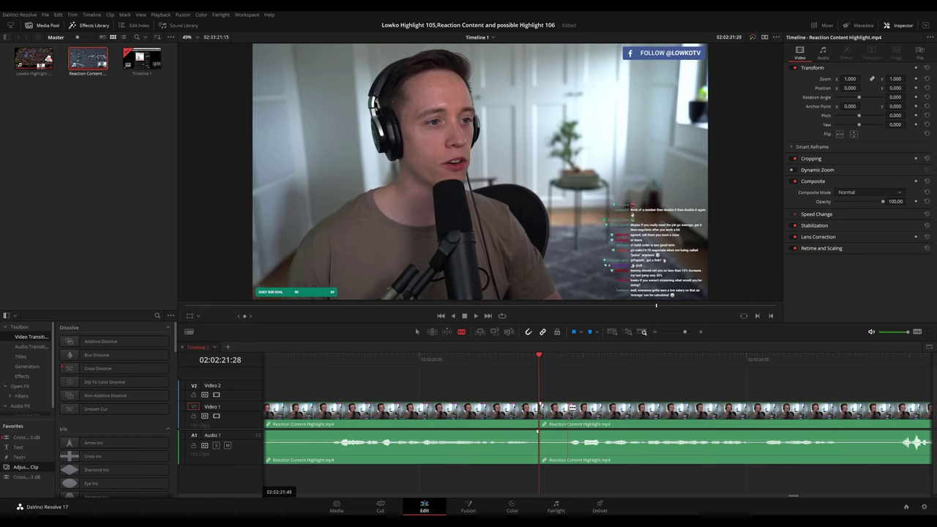
Split the clip again at 02:02:21:49, ripple-delete the short silent piece between the two cuts, and replay the join.
{"action": "left_click", "coordinate": [568, 407]}
{"action": "key", "text": "a"}
{"action": "left_click", "coordinate": [558, 411]}
{"action": "key", "text": "Delete"}
{"action": "key", "text": "space"}
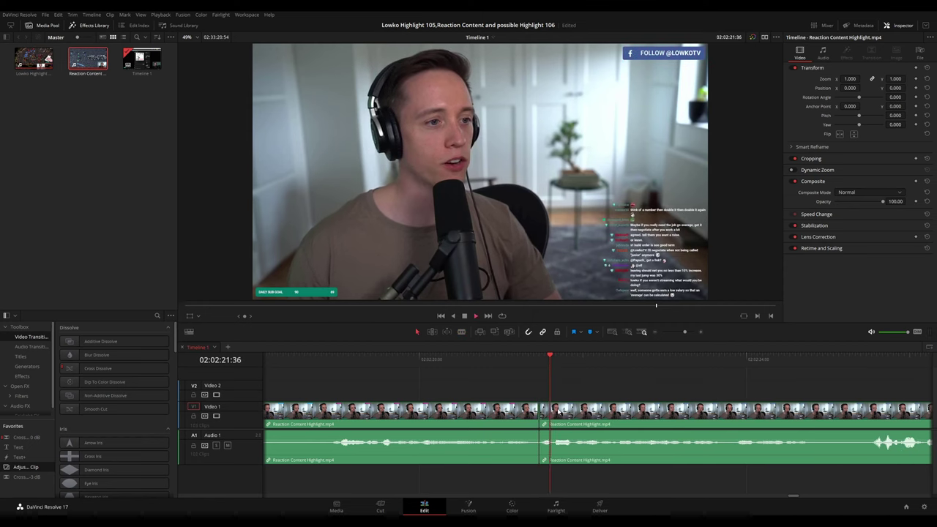
{"action": "left_click", "coordinate": [491, 357]}
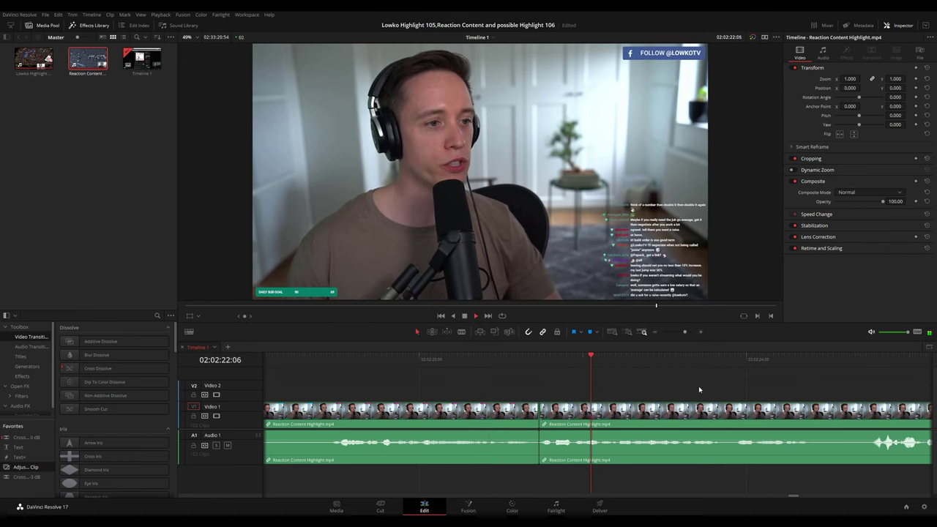
Watch the talking passage after the cut at 02:02:21:28 for unwanted parts, up to about 02:03:10.
{"action": "scroll", "coordinate": [644, 385], "scroll_direction": "down", "scroll_amount": 5}
{"action": "left_click_drag", "start_coordinate": [643, 385], "coordinate": [532, 377]}
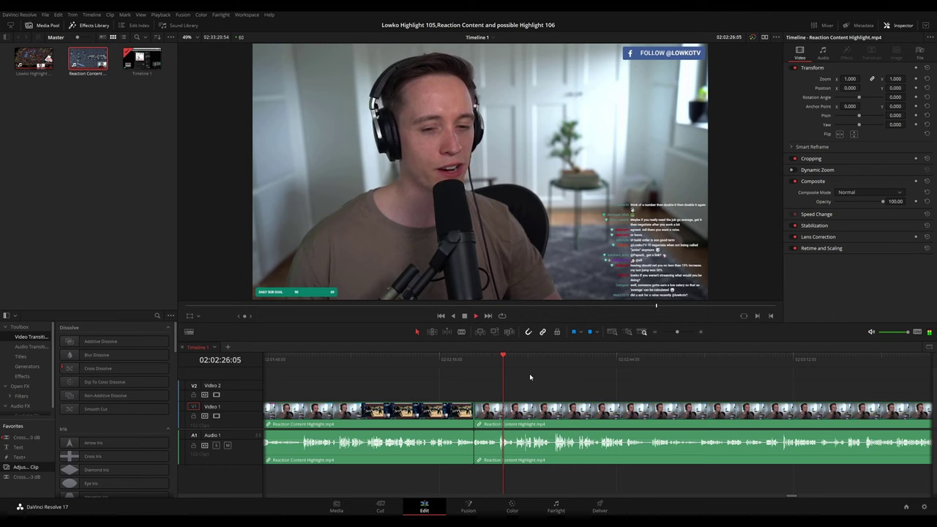
{"action": "scroll", "coordinate": [583, 390], "scroll_direction": "up", "scroll_amount": 1}
{"action": "scroll", "coordinate": [564, 381], "scroll_direction": "right", "scroll_amount": 3}
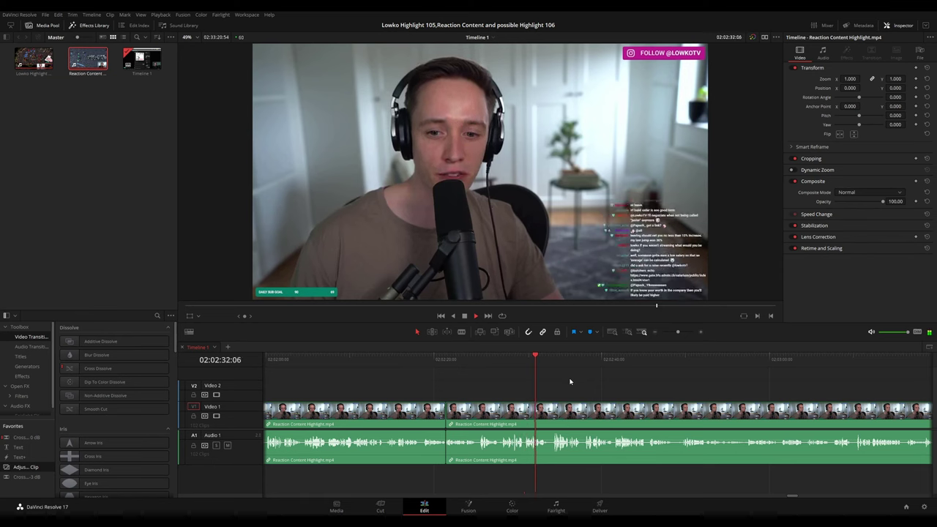
{"action": "scroll", "coordinate": [527, 375], "scroll_direction": "right", "scroll_amount": 2}
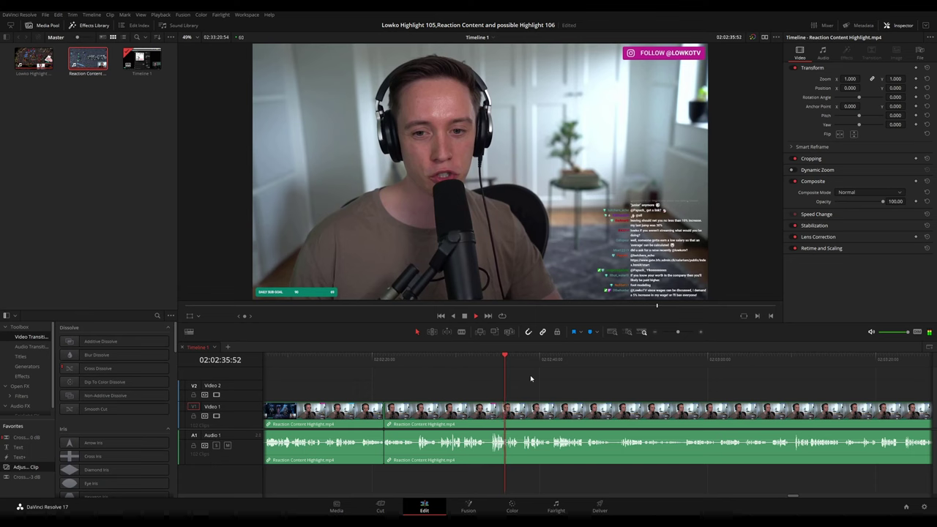
{"action": "scroll", "coordinate": [530, 379], "scroll_direction": "right", "scroll_amount": 1}
{"action": "scroll", "coordinate": [513, 382], "scroll_direction": "right", "scroll_amount": 1}
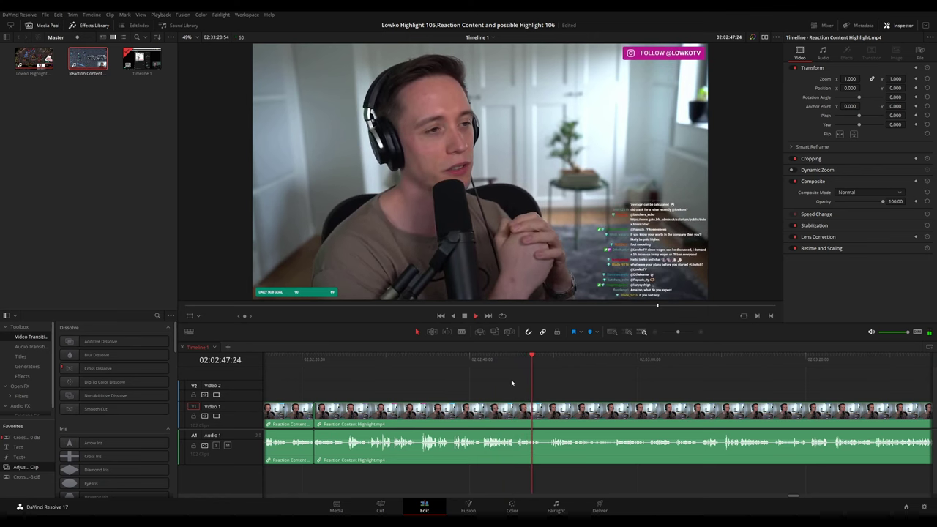
{"action": "left_click_drag", "start_coordinate": [557, 380], "coordinate": [532, 379]}
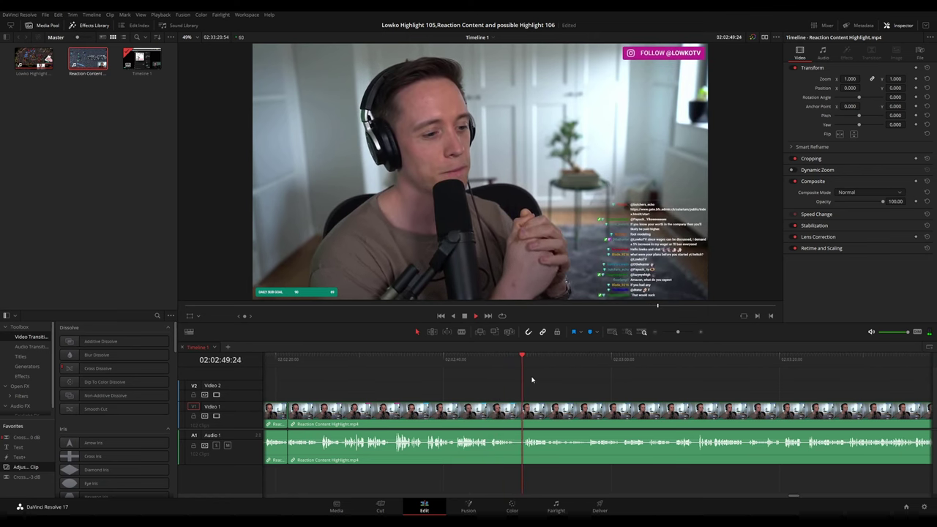
{"action": "scroll", "coordinate": [519, 380], "scroll_direction": "right", "scroll_amount": 3}
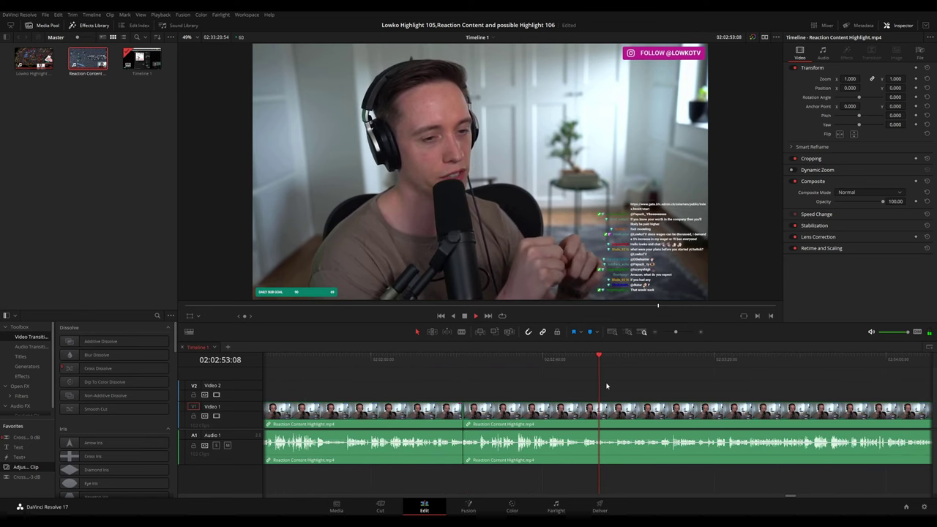
{"action": "scroll", "coordinate": [585, 386], "scroll_direction": "down", "scroll_amount": 5}
{"action": "scroll", "coordinate": [627, 390], "scroll_direction": "up", "scroll_amount": 5}
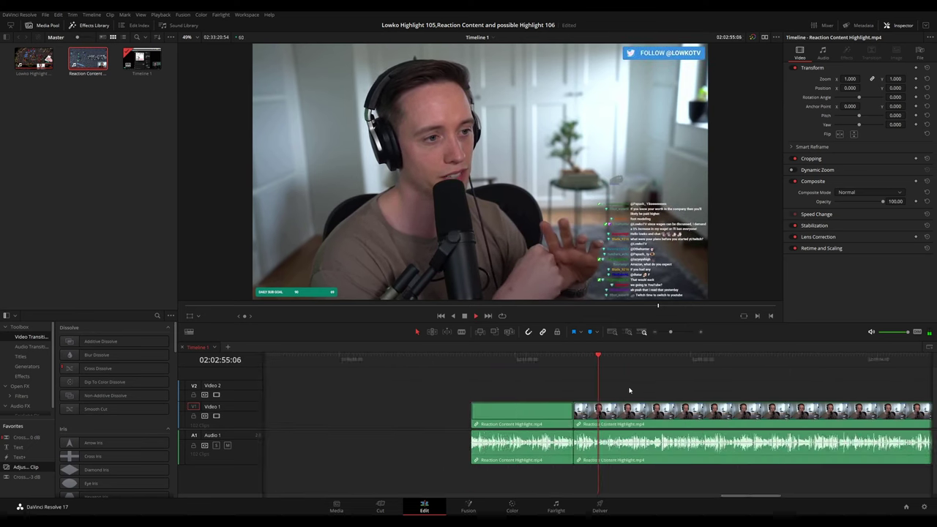
{"action": "left_click_drag", "start_coordinate": [630, 390], "coordinate": [556, 384]}
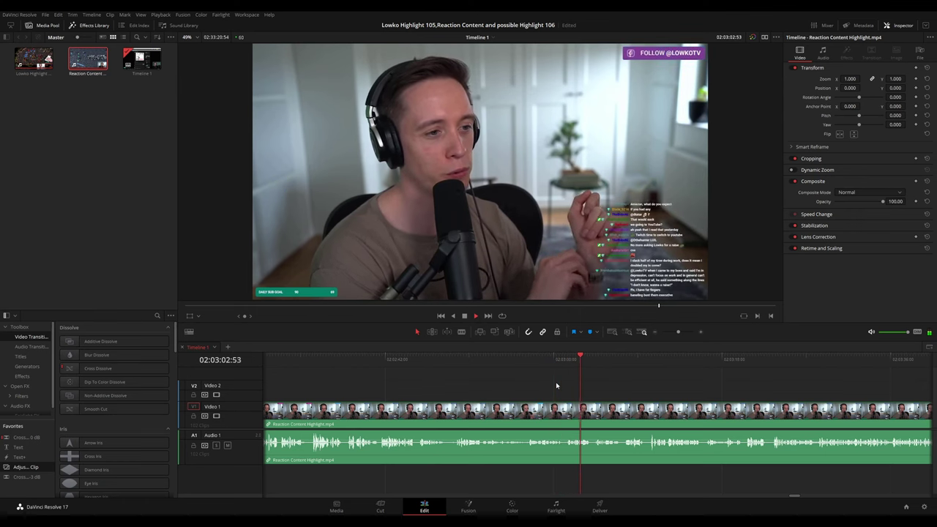
{"action": "scroll", "coordinate": [527, 381], "scroll_direction": "right", "scroll_amount": 2}
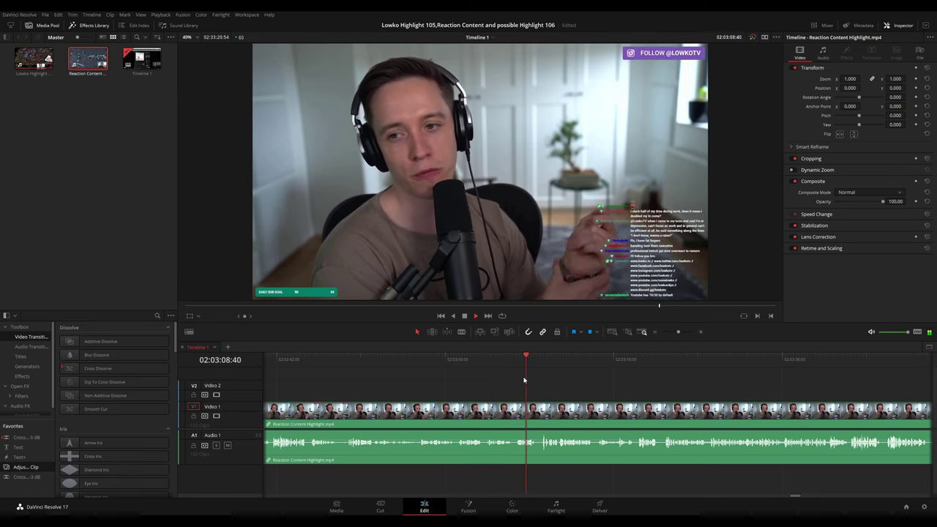
{"action": "scroll", "coordinate": [526, 377], "scroll_direction": "right", "scroll_amount": 2}
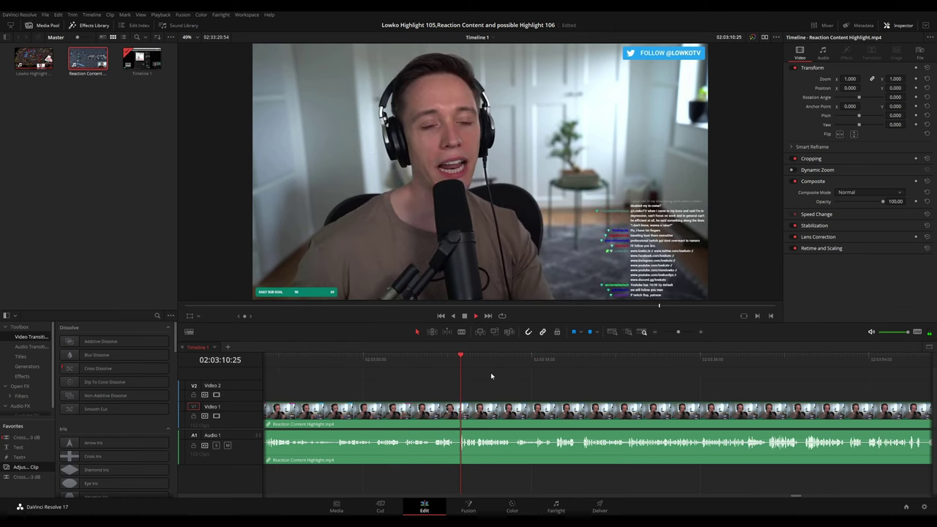
Watch the Reaction Content Highlight clip from about 02:03:10 for unwanted parts, and pause at 02:05:17:48.
{"action": "scroll", "coordinate": [550, 379], "scroll_direction": "right", "scroll_amount": 3}
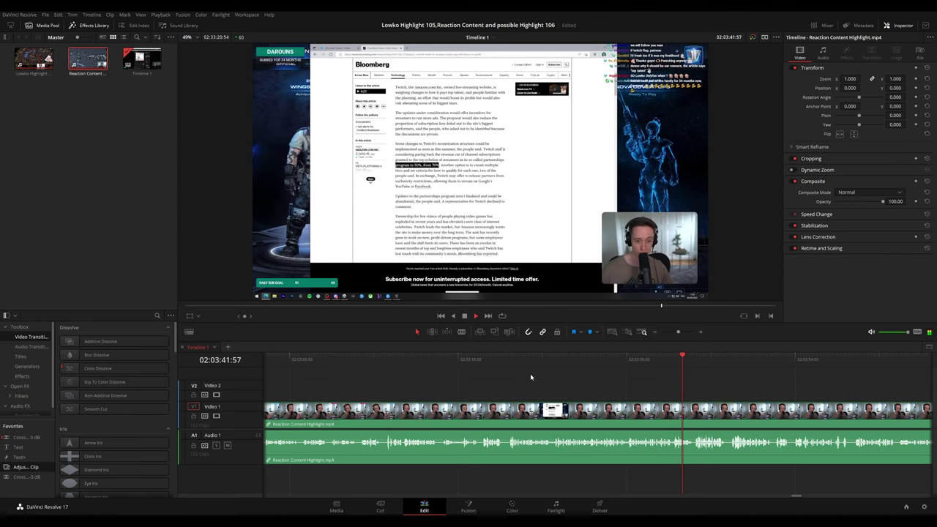
{"action": "scroll", "coordinate": [464, 372], "scroll_direction": "right", "scroll_amount": 5}
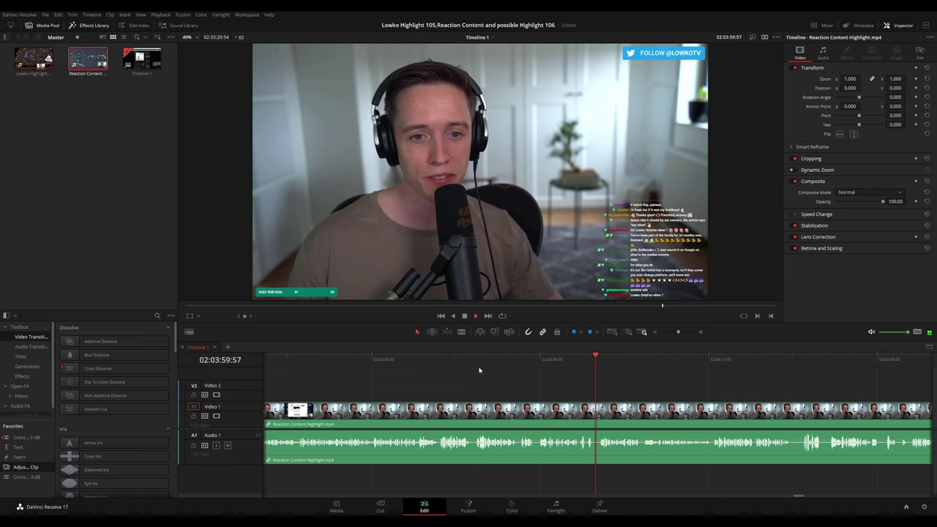
{"action": "scroll", "coordinate": [661, 385], "scroll_direction": "right", "scroll_amount": 1}
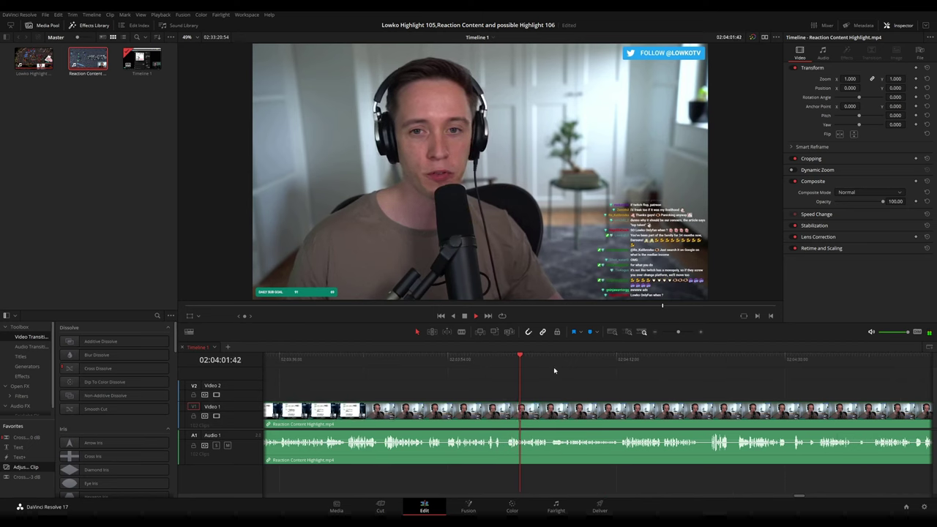
{"action": "scroll", "coordinate": [641, 394], "scroll_direction": "down", "scroll_amount": 1}
{"action": "scroll", "coordinate": [648, 392], "scroll_direction": "down", "scroll_amount": 5}
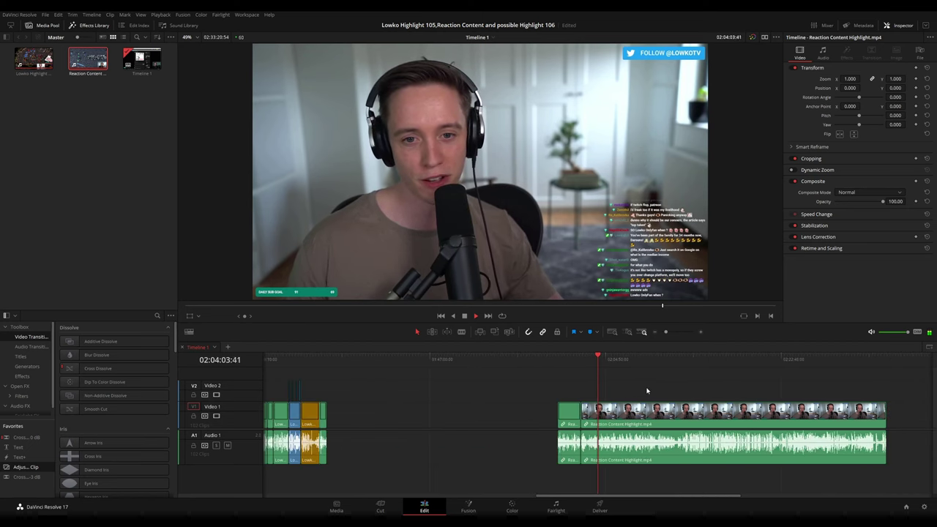
{"action": "scroll", "coordinate": [643, 396], "scroll_direction": "up", "scroll_amount": 5}
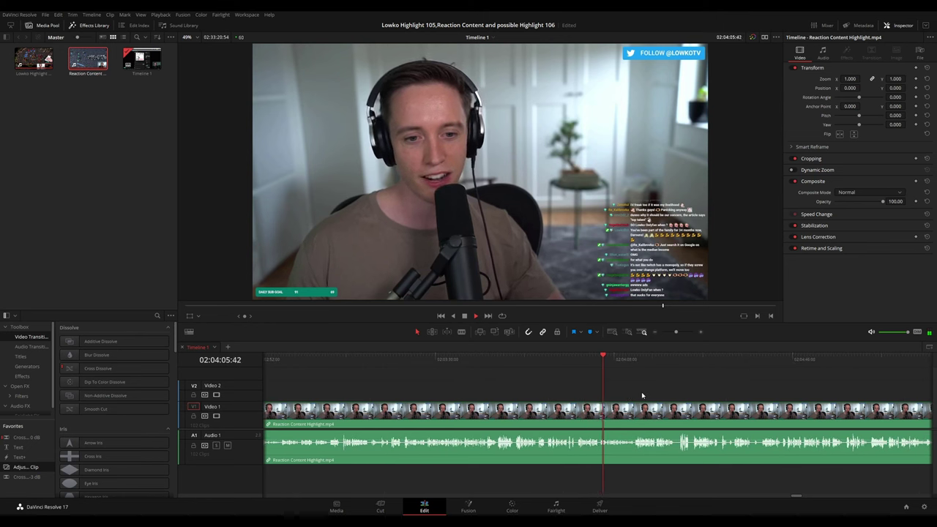
{"action": "left_click_drag", "start_coordinate": [652, 398], "coordinate": [500, 386]}
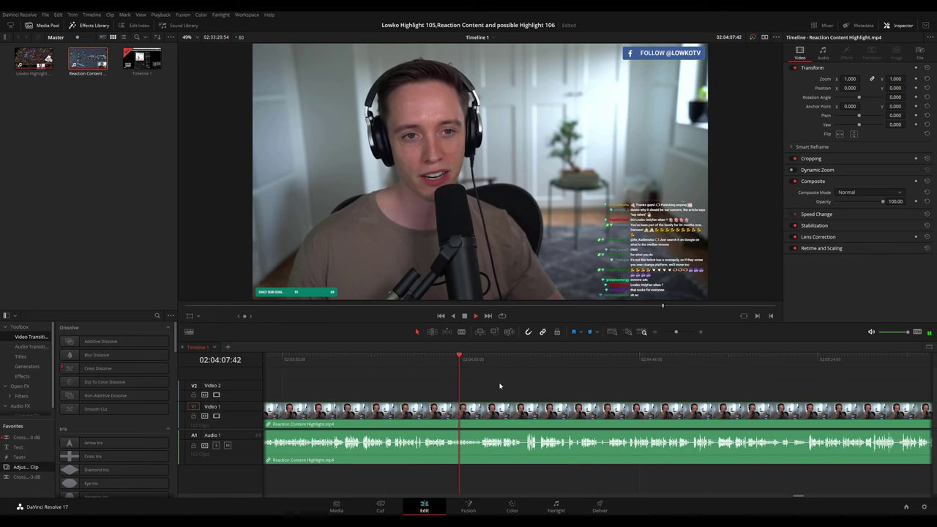
{"action": "scroll", "coordinate": [497, 387], "scroll_direction": "right", "scroll_amount": 1}
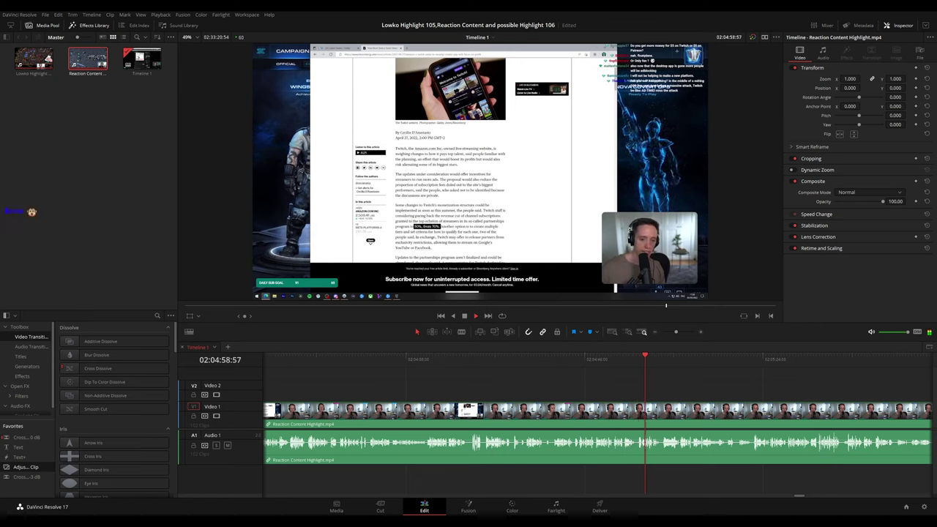
{"action": "left_click", "coordinate": [647, 360]}
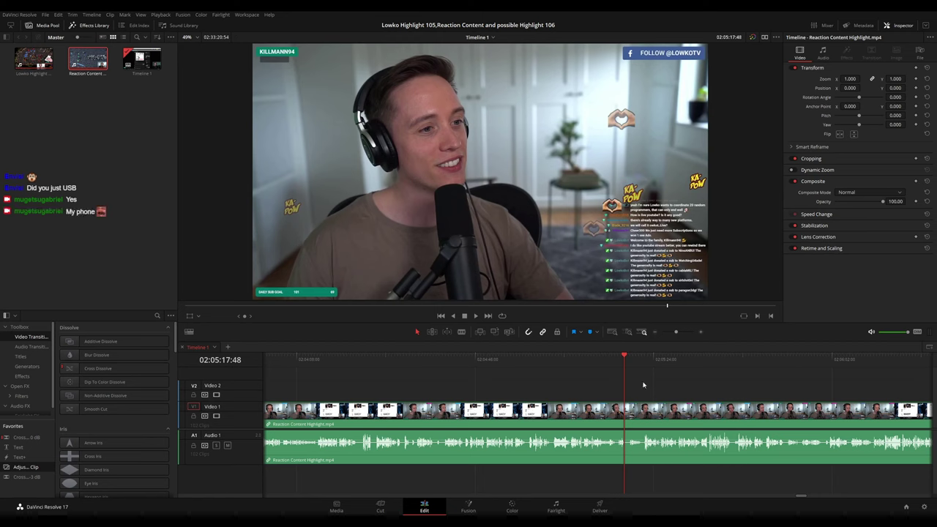
Resume playback from 02:05:17:48 and check the talking passage for pauses or unwanted parts, up to about 02:07:22.
{"action": "key", "text": "space"}
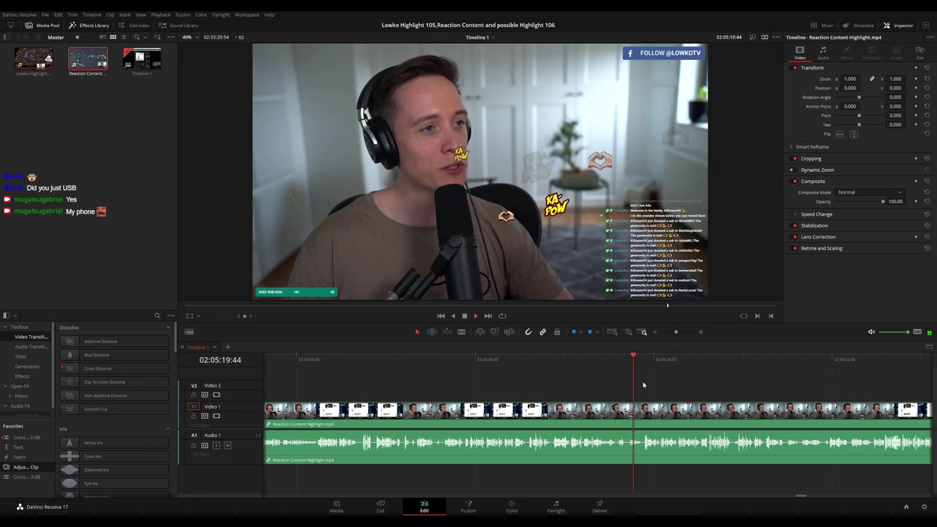
{"action": "left_click_drag", "start_coordinate": [664, 385], "coordinate": [510, 381]}
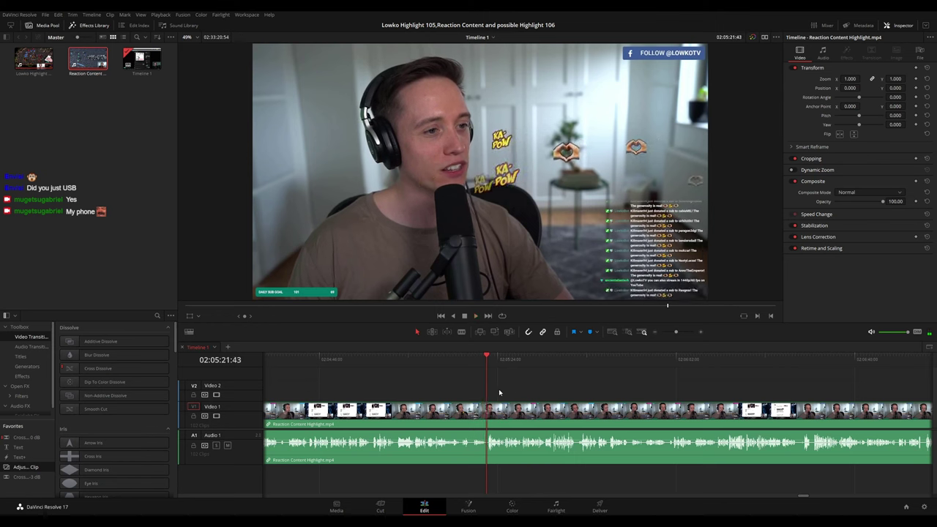
{"action": "scroll", "coordinate": [510, 390], "scroll_direction": "up", "scroll_amount": 2}
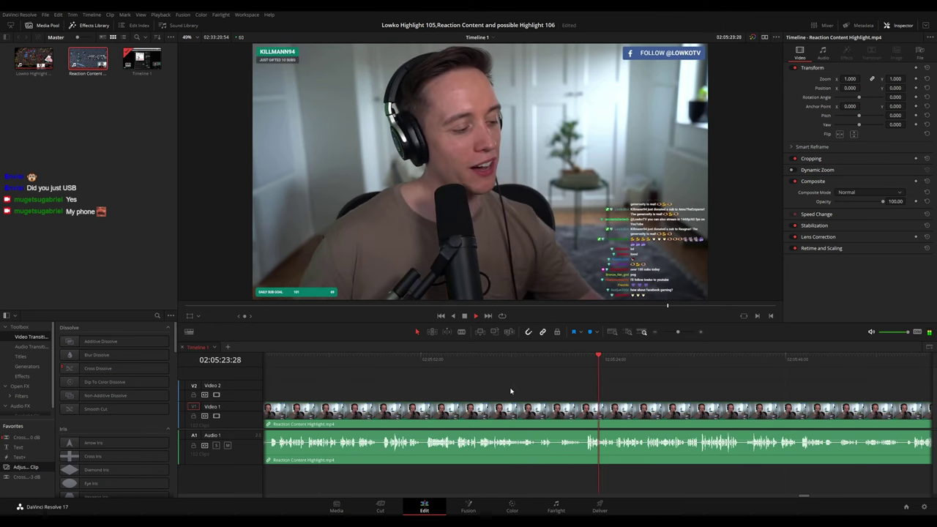
{"action": "left_click_drag", "start_coordinate": [538, 360], "coordinate": [581, 360]}
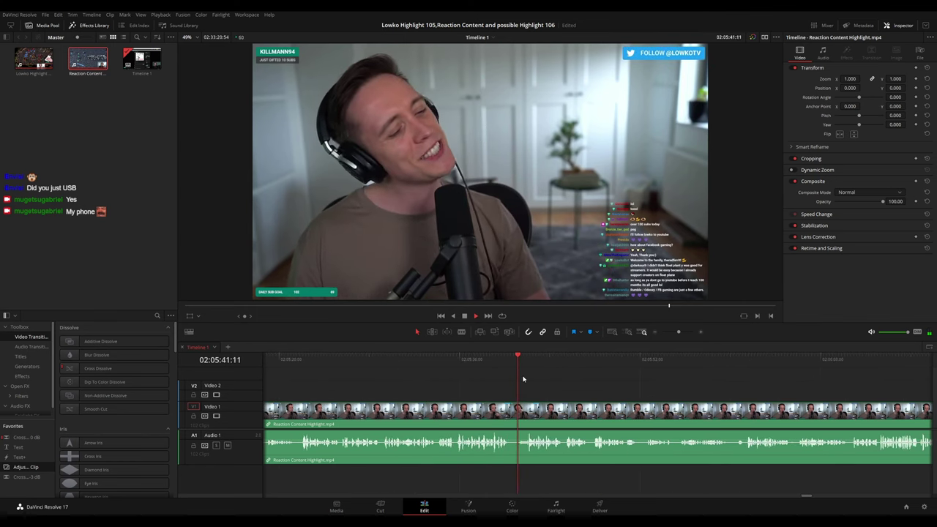
{"action": "scroll", "coordinate": [611, 381], "scroll_direction": "down", "scroll_amount": 5}
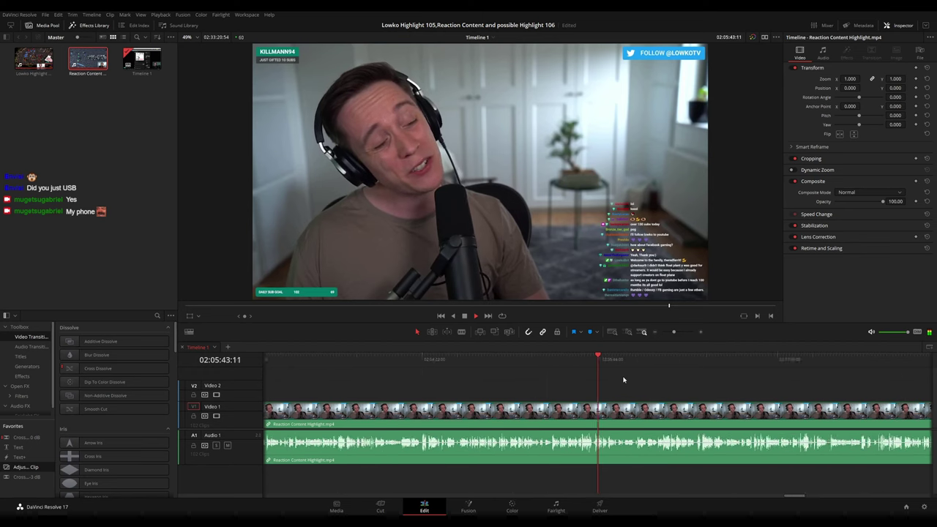
{"action": "scroll", "coordinate": [623, 380], "scroll_direction": "down", "scroll_amount": 5}
{"action": "left_click_drag", "start_coordinate": [633, 389], "coordinate": [388, 385]}
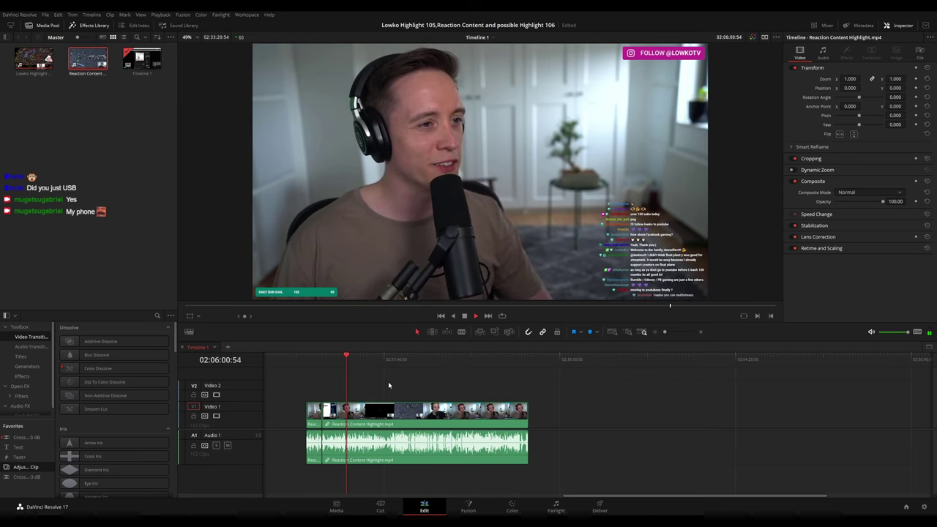
{"action": "scroll", "coordinate": [389, 386], "scroll_direction": "up", "scroll_amount": 5}
{"action": "scroll", "coordinate": [635, 390], "scroll_direction": "up", "scroll_amount": 1}
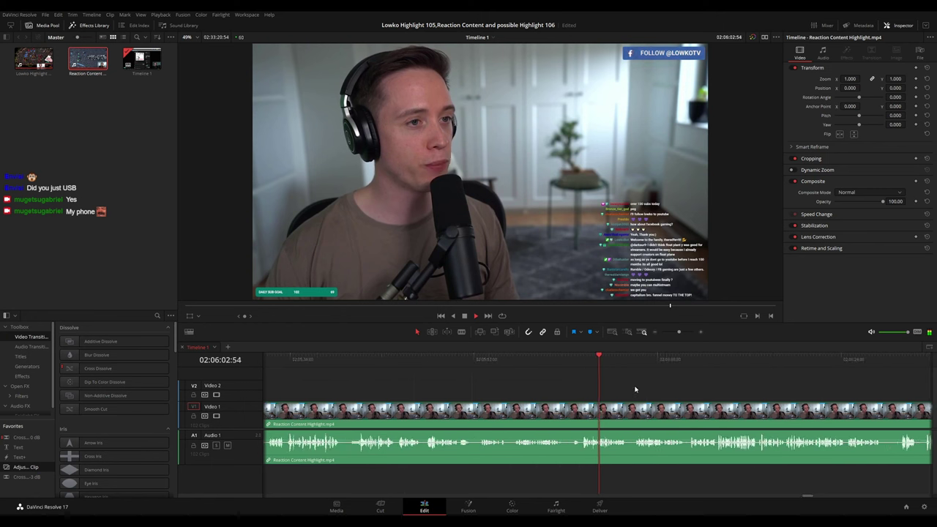
{"action": "left_click_drag", "start_coordinate": [663, 386], "coordinate": [468, 377]}
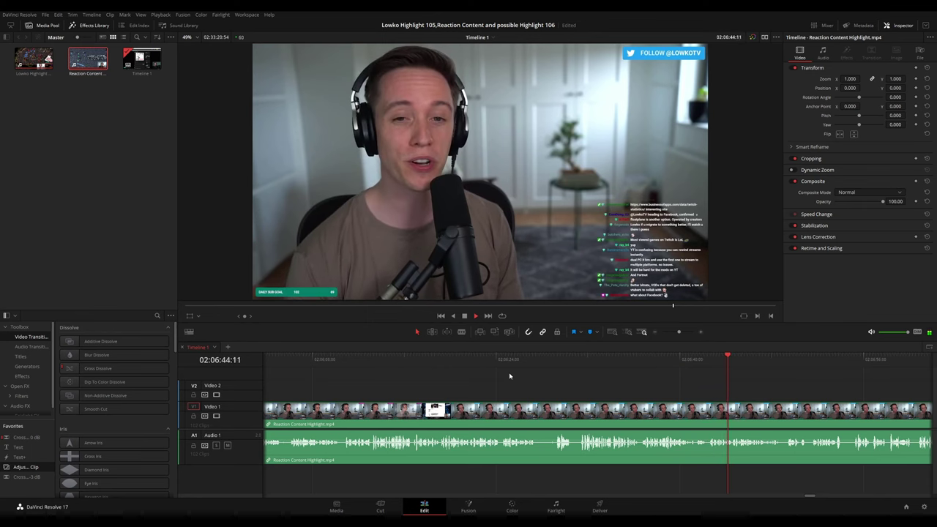
{"action": "left_click_drag", "start_coordinate": [750, 390], "coordinate": [399, 371]}
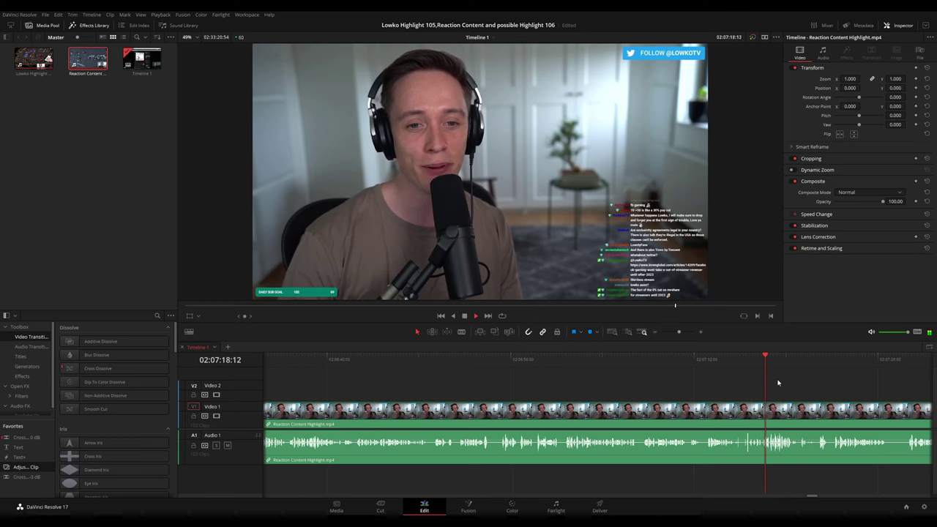
{"action": "left_click_drag", "start_coordinate": [778, 382], "coordinate": [500, 373]}
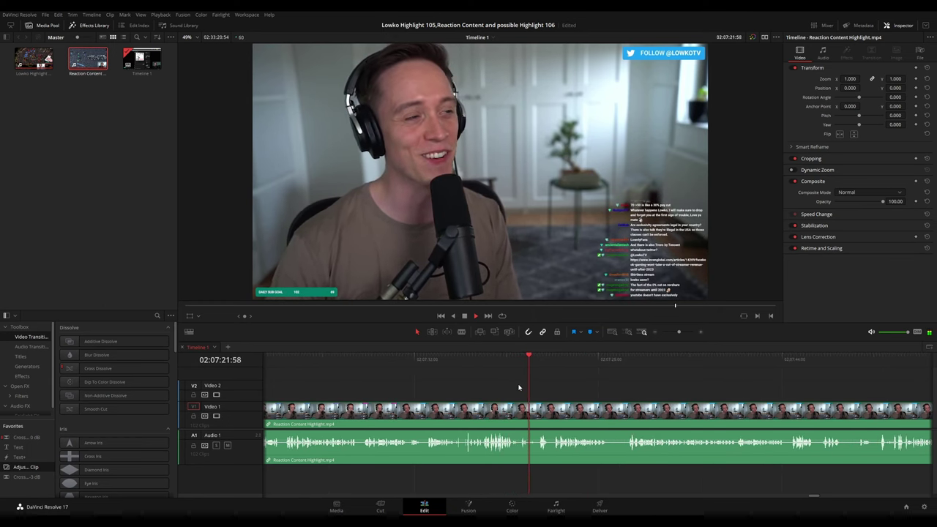
Cut out the very short silent piece starting at 02:07:22:41 with a ripple delete, and play on from the join.
{"action": "scroll", "coordinate": [527, 384], "scroll_direction": "right", "scroll_amount": 1}
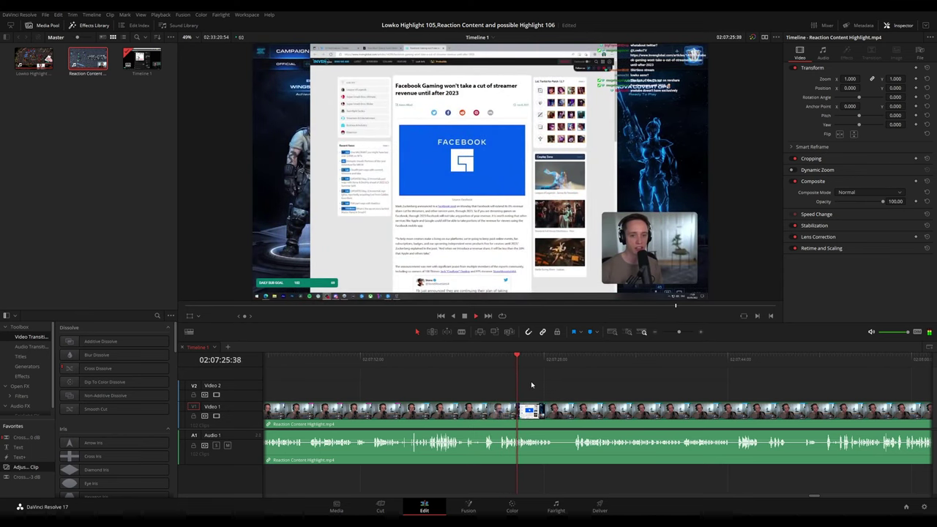
{"action": "left_click", "coordinate": [474, 360]}
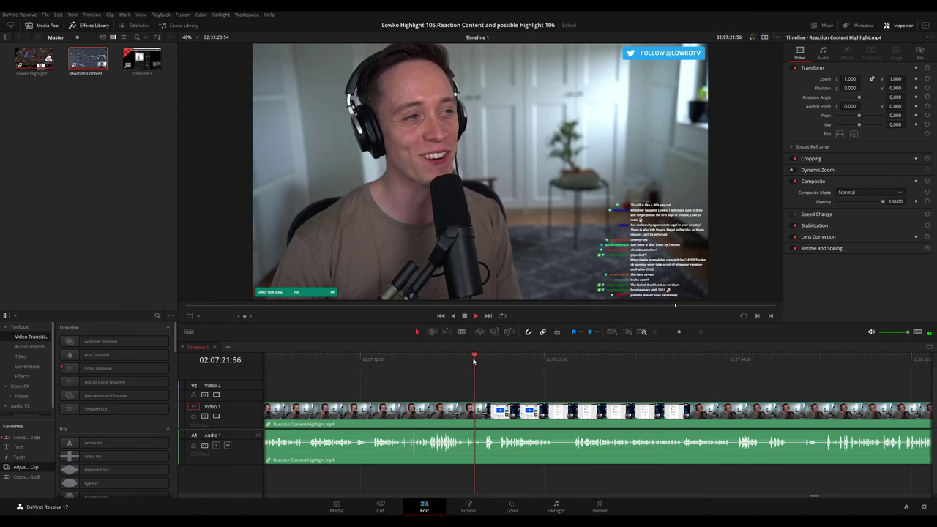
{"action": "scroll", "coordinate": [598, 388], "scroll_direction": "up", "scroll_amount": 3}
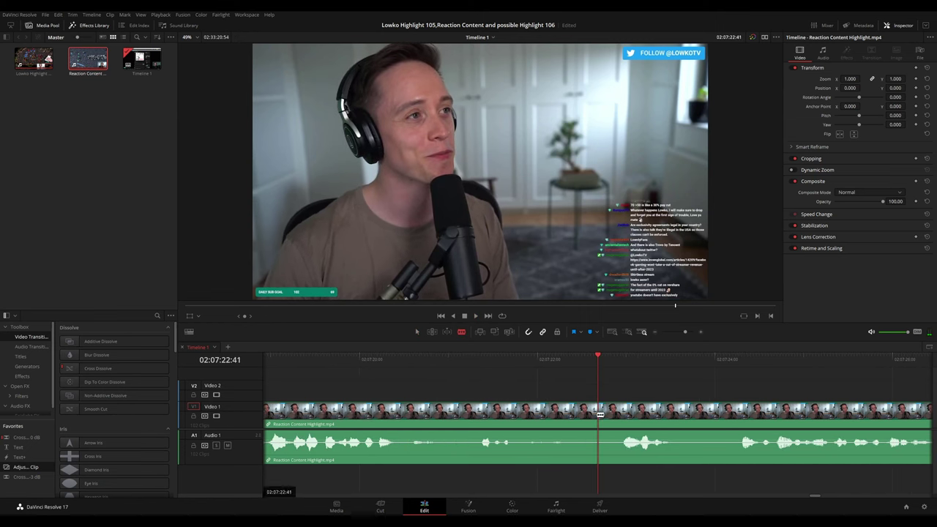
{"action": "left_click", "coordinate": [599, 414]}
{"action": "key", "text": "a"}
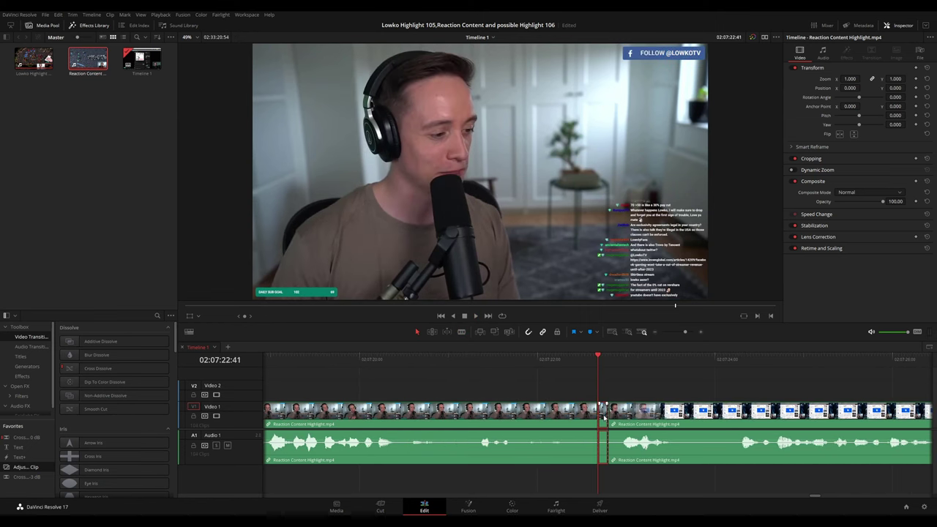
{"action": "key", "text": "Delete"}
{"action": "key", "text": "space"}
Watch the Facebook Gaming article passage after the cut at 02:07:22:41 for pauses, up to about 02:07:54.
{"action": "scroll", "coordinate": [684, 391], "scroll_direction": "down", "scroll_amount": 12}
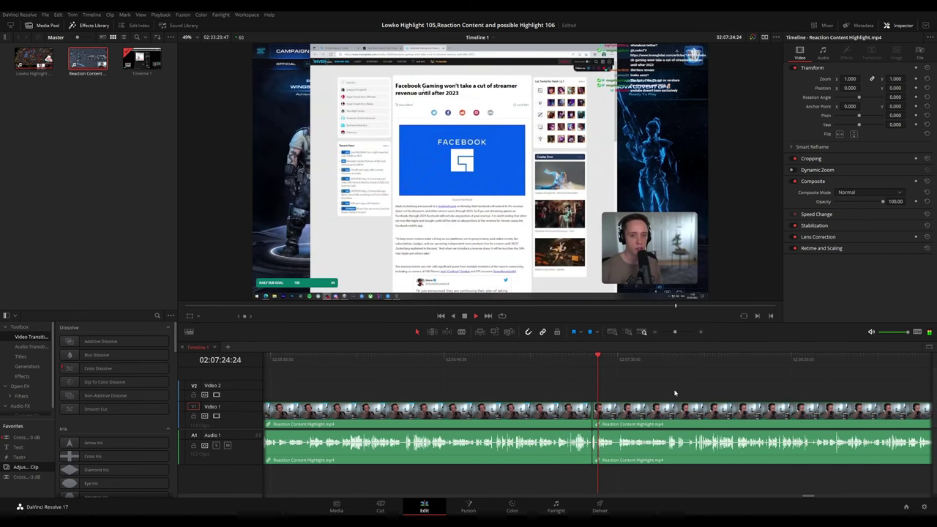
{"action": "left_click_drag", "start_coordinate": [664, 391], "coordinate": [488, 382]}
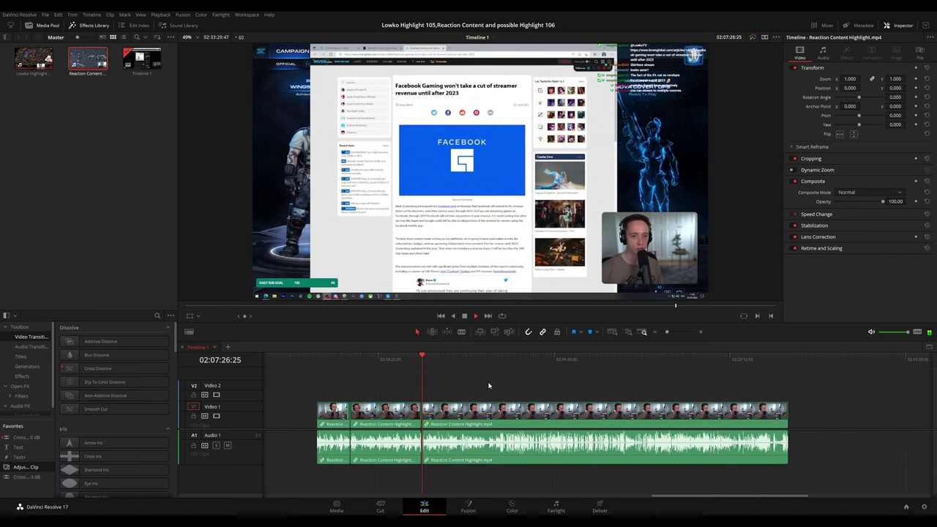
{"action": "scroll", "coordinate": [478, 396], "scroll_direction": "up", "scroll_amount": 2}
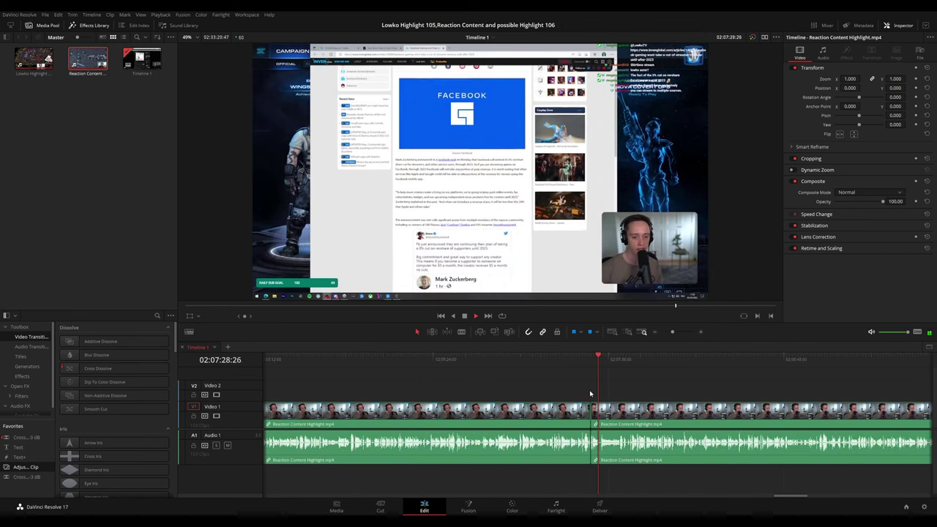
{"action": "scroll", "coordinate": [530, 393], "scroll_direction": "right", "scroll_amount": 2}
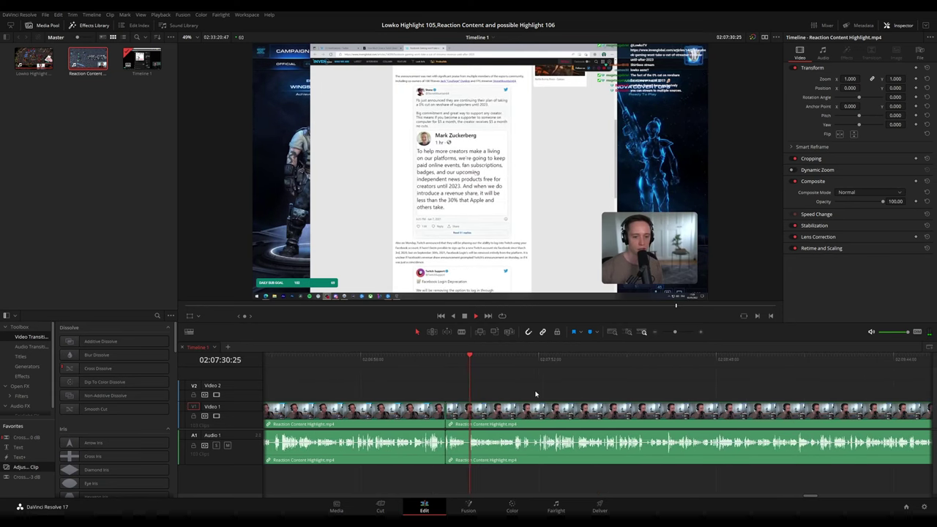
{"action": "scroll", "coordinate": [519, 391], "scroll_direction": "right", "scroll_amount": 1}
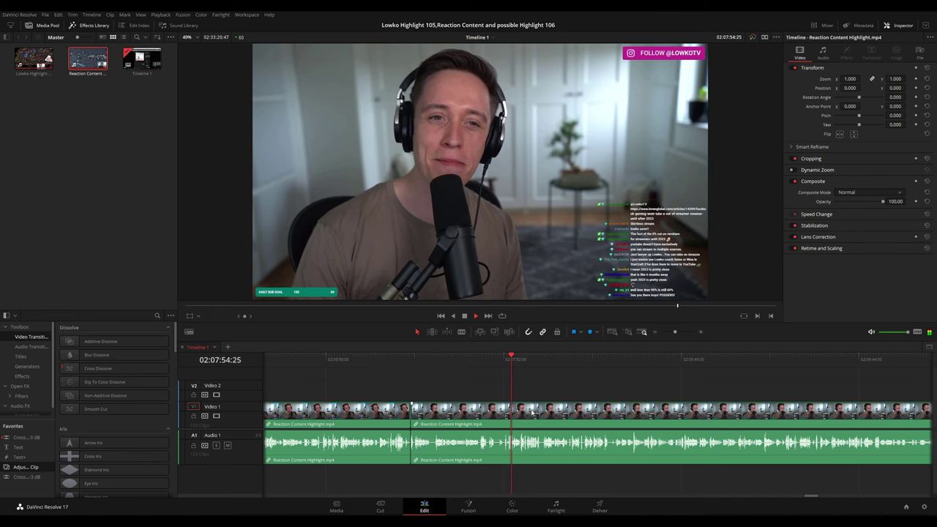
Split the Reaction Content Highlight clip at 02:07:49:14, in the pause before the laughing reaction.
{"action": "scroll", "coordinate": [560, 398], "scroll_direction": "up", "scroll_amount": 4}
{"action": "left_click", "coordinate": [454, 395]}
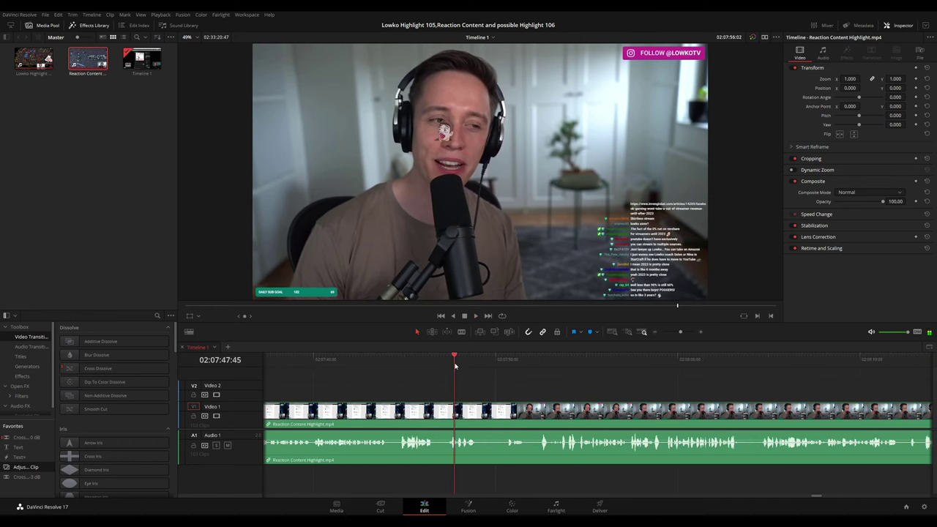
{"action": "key", "text": "ctrl+b"}
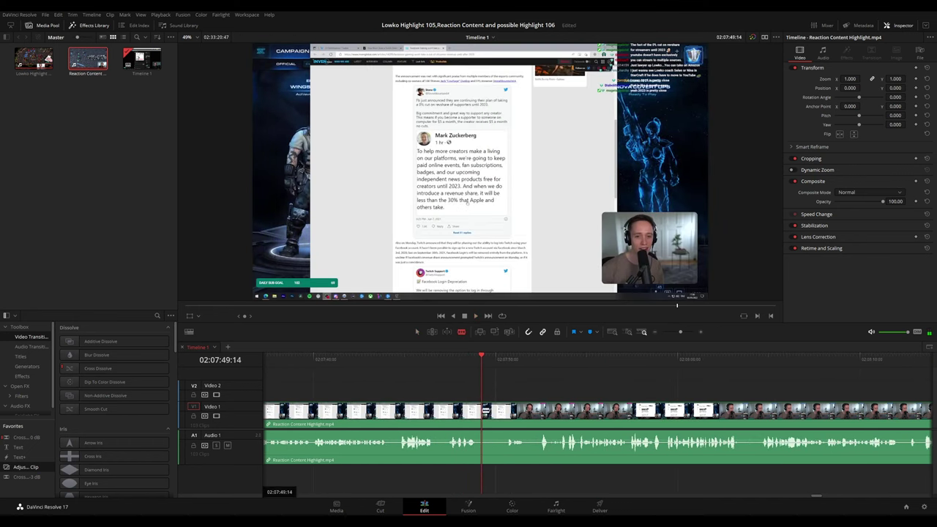
Split the clip again about four seconds after 02:07:49:14, ripple-delete the piece between the cuts, and play the join.
{"action": "left_click", "coordinate": [533, 359]}
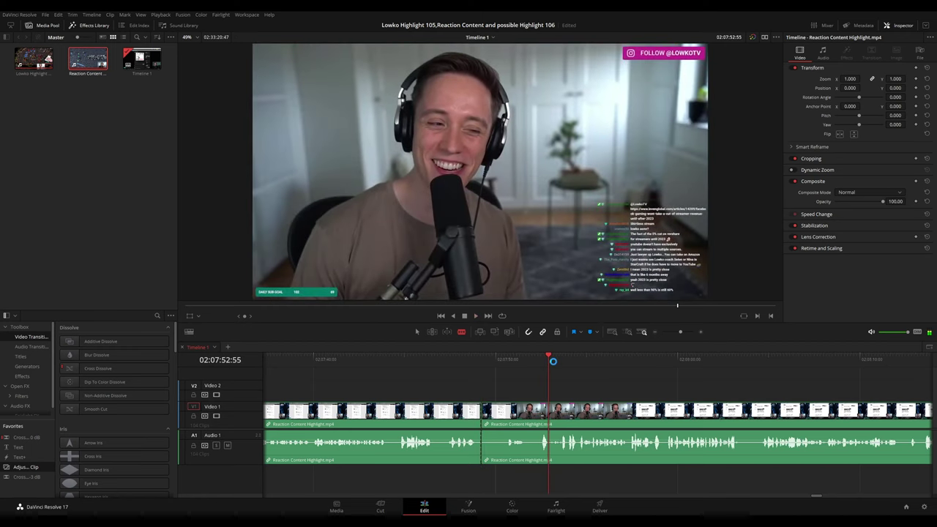
{"action": "left_click", "coordinate": [554, 362]}
{"action": "left_click", "coordinate": [555, 408]}
{"action": "key", "text": "a"}
{"action": "left_click", "coordinate": [542, 415]}
{"action": "key", "text": "Delete"}
{"action": "key", "text": "space"}
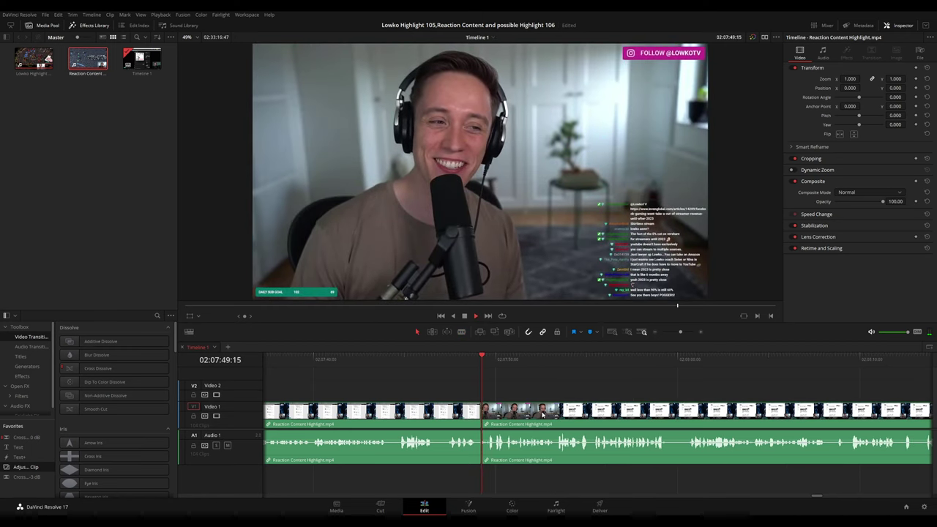
Replay the join, split the clip at 02:07:49:56, and ripple-delete the short leftover piece starting at 02:07:49:14.
{"action": "left_click", "coordinate": [466, 363]}
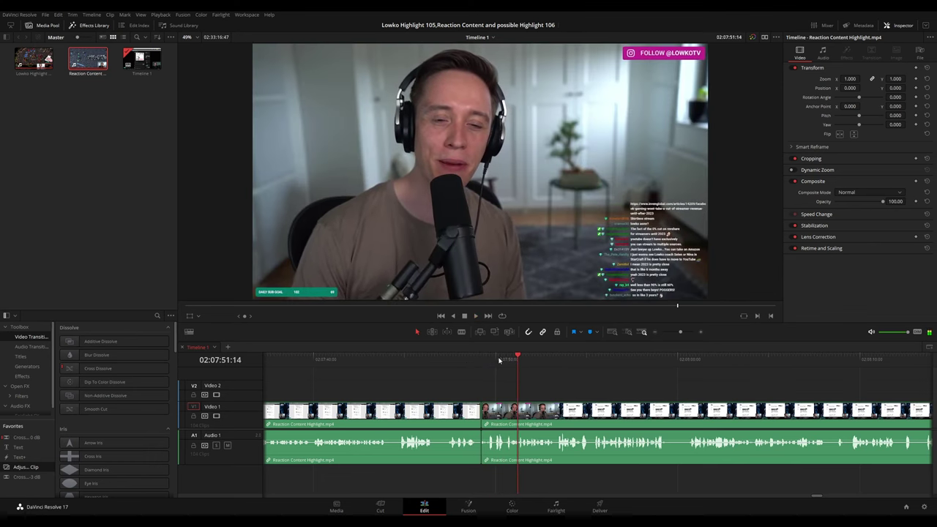
{"action": "key", "text": "space"}
{"action": "left_click", "coordinate": [495, 360]}
{"action": "left_click", "coordinate": [496, 410]}
{"action": "key", "text": "a"}
{"action": "left_click", "coordinate": [488, 410]}
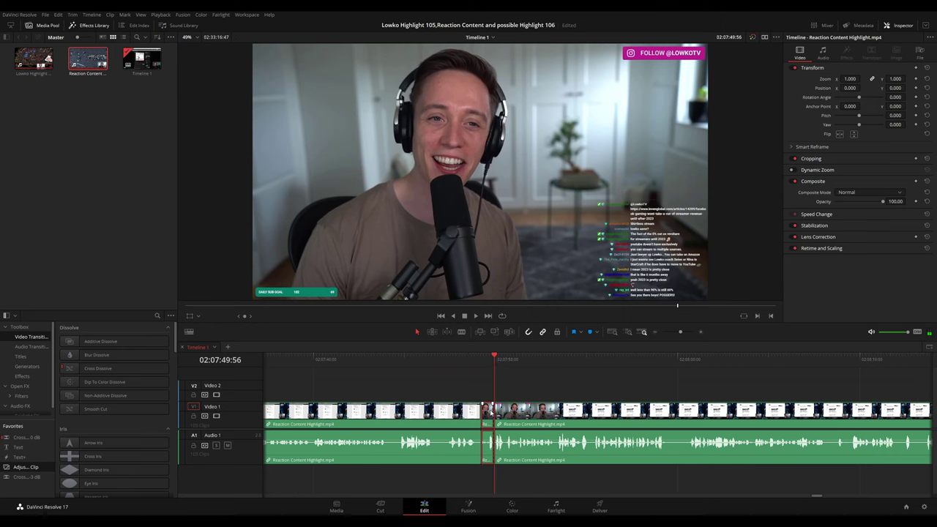
{"action": "key", "text": "Delete"}
Replay the tightened join at 02:07:49:14 and watch the following article passage up to about 02:08:08.
{"action": "left_click", "coordinate": [464, 364]}
{"action": "key", "text": "space"}
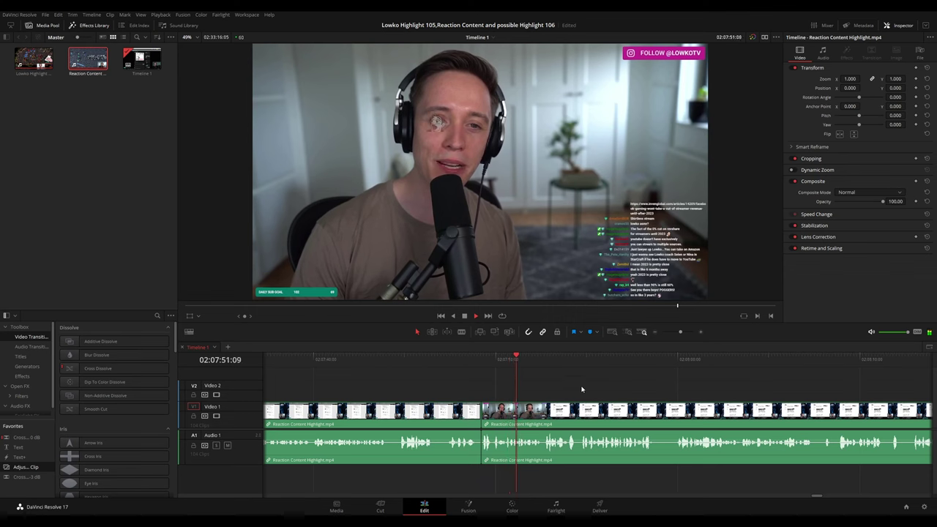
{"action": "scroll", "coordinate": [586, 388], "scroll_direction": "down", "scroll_amount": 3}
{"action": "left_click_drag", "start_coordinate": [667, 389], "coordinate": [489, 377]}
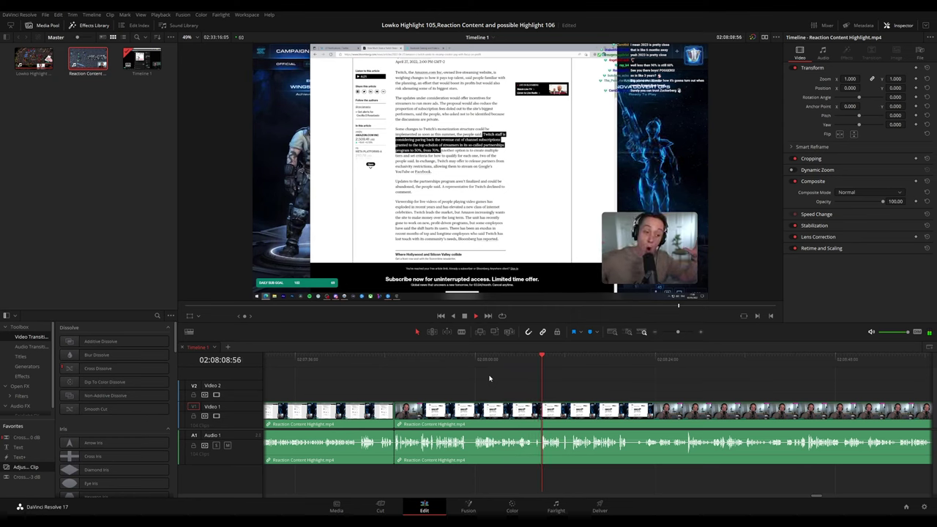
Continue watching the article and Facebook announcement passage from 02:08:08 up to about 02:09:36.
{"action": "left_click_drag", "start_coordinate": [614, 383], "coordinate": [505, 375]}
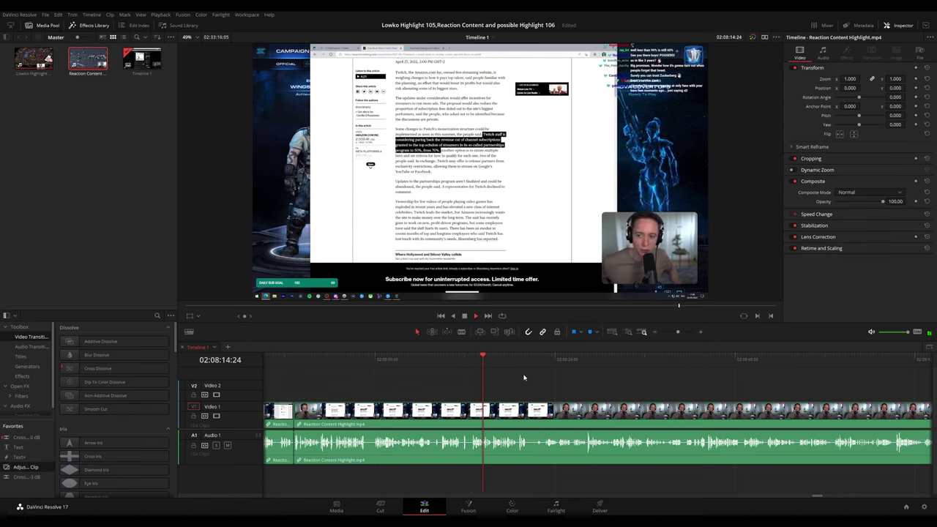
{"action": "scroll", "coordinate": [505, 373], "scroll_direction": "right", "scroll_amount": 3}
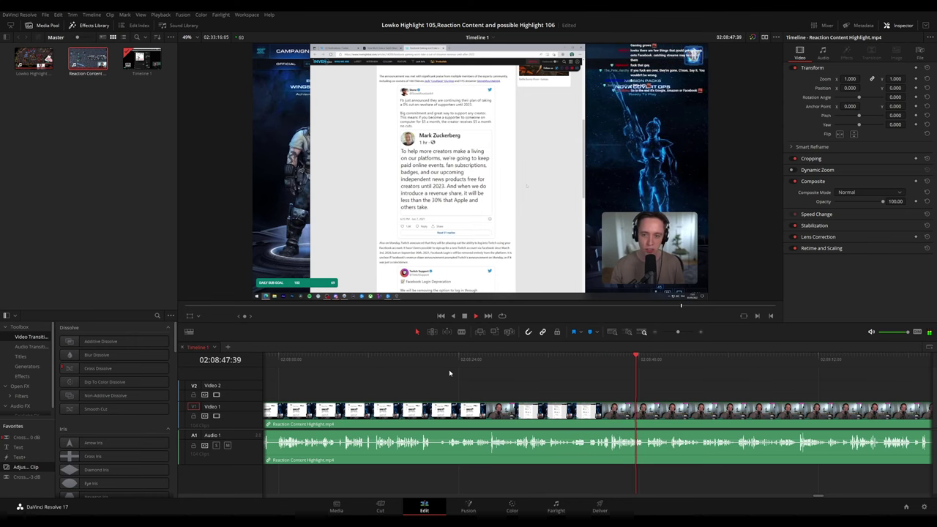
{"action": "scroll", "coordinate": [378, 377], "scroll_direction": "right", "scroll_amount": 5}
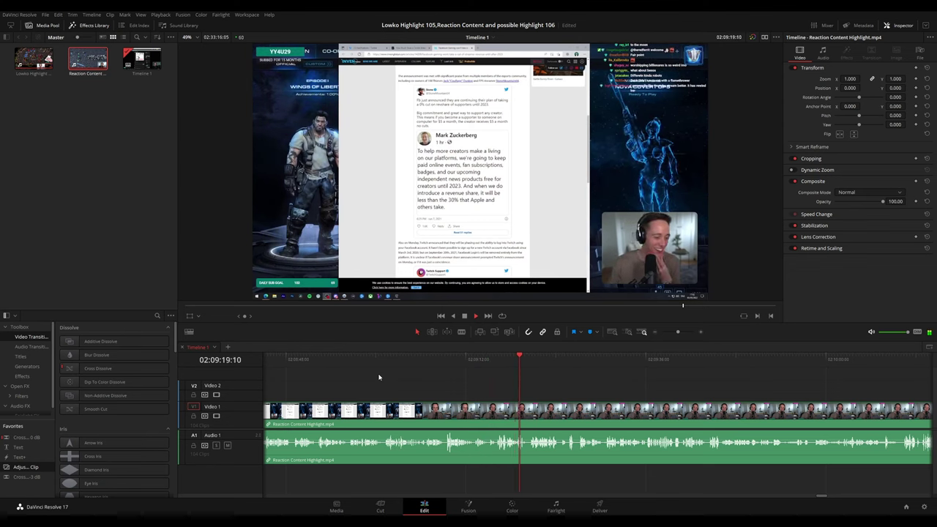
{"action": "scroll", "coordinate": [502, 383], "scroll_direction": "right", "scroll_amount": 2}
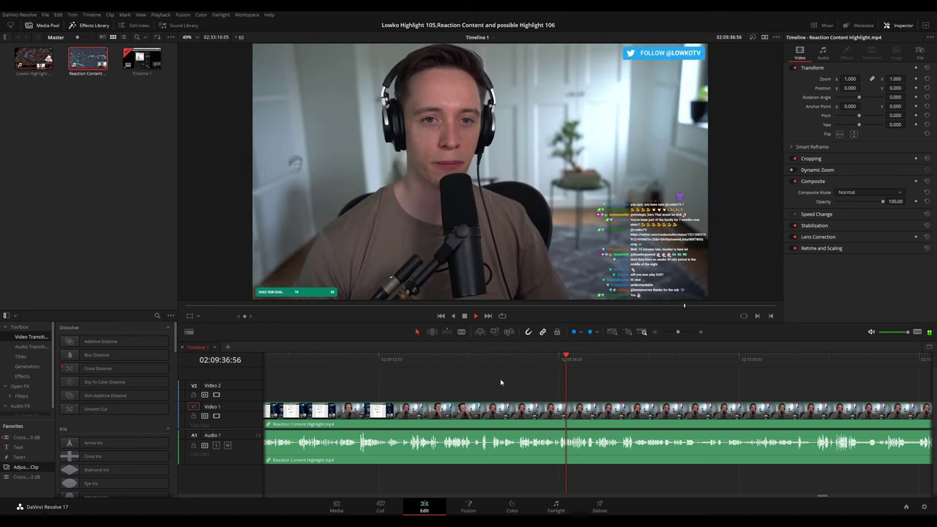
Split the Reaction Content Highlight clip at 02:09:35:16 and again a few frames after, and ripple-delete the sliver before the full webcam shot.
{"action": "left_click", "coordinate": [556, 359]}
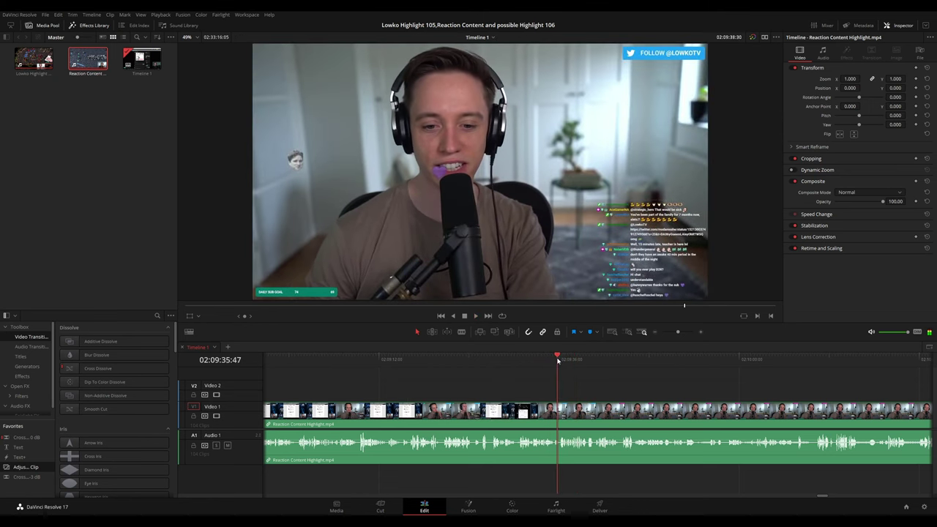
{"action": "left_click_drag", "start_coordinate": [556, 360], "coordinate": [557, 371]}
{"action": "scroll", "coordinate": [571, 392], "scroll_direction": "up", "scroll_amount": 5}
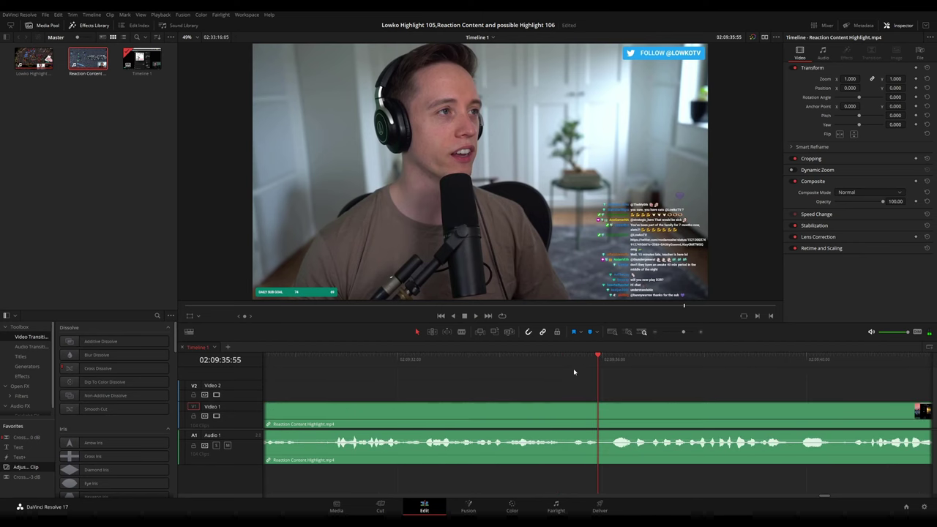
{"action": "left_click", "coordinate": [518, 361]}
{"action": "key", "text": "space"}
{"action": "key", "text": "space"}
{"action": "key", "text": "b"}
{"action": "left_click", "coordinate": [568, 409]}
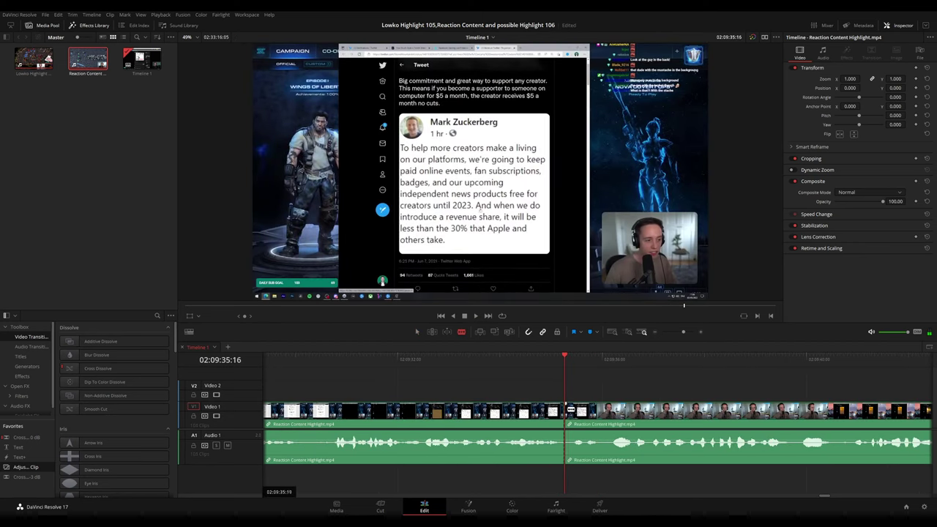
{"action": "left_click", "coordinate": [571, 410]}
{"action": "key", "text": "a"}
{"action": "key", "text": "Delete"}
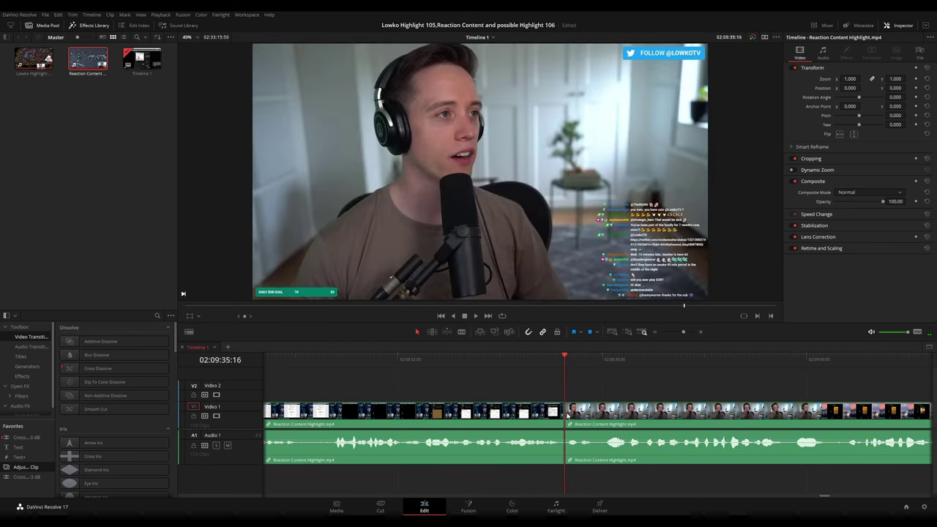
Play the join at 02:09:35:16 and watch the following tunnel video passage up to about 02:11:05.
{"action": "key", "text": "space"}
{"action": "scroll", "coordinate": [690, 388], "scroll_direction": "down", "scroll_amount": 5}
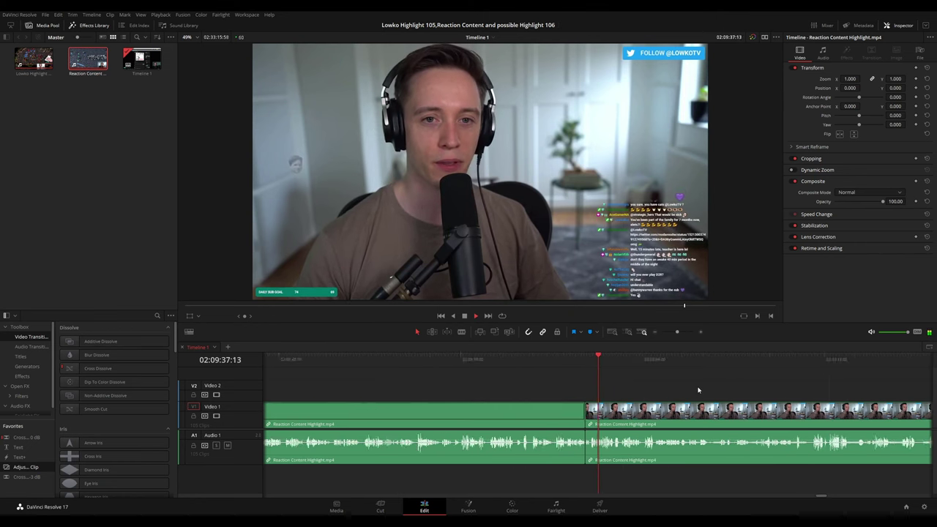
{"action": "left_click_drag", "start_coordinate": [698, 390], "coordinate": [560, 388]}
{"action": "scroll", "coordinate": [497, 381], "scroll_direction": "right", "scroll_amount": 3}
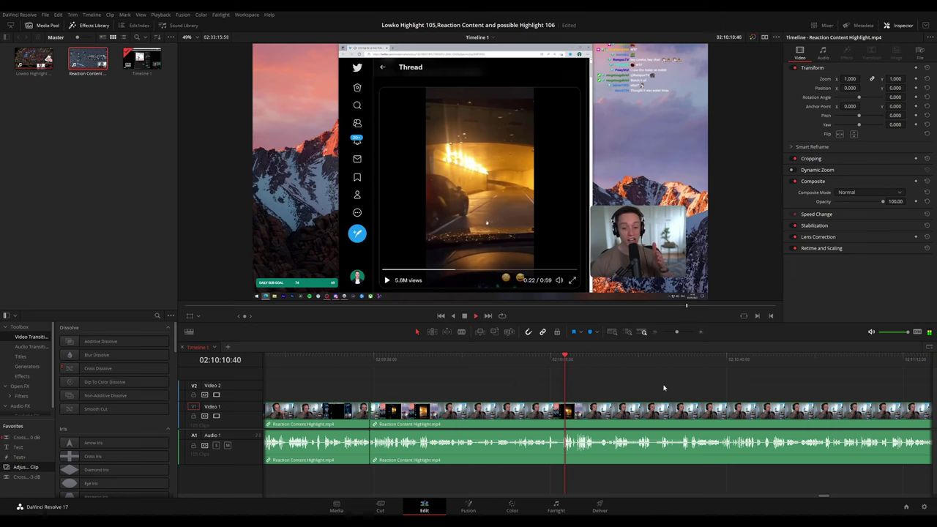
{"action": "left_click_drag", "start_coordinate": [664, 388], "coordinate": [517, 387]}
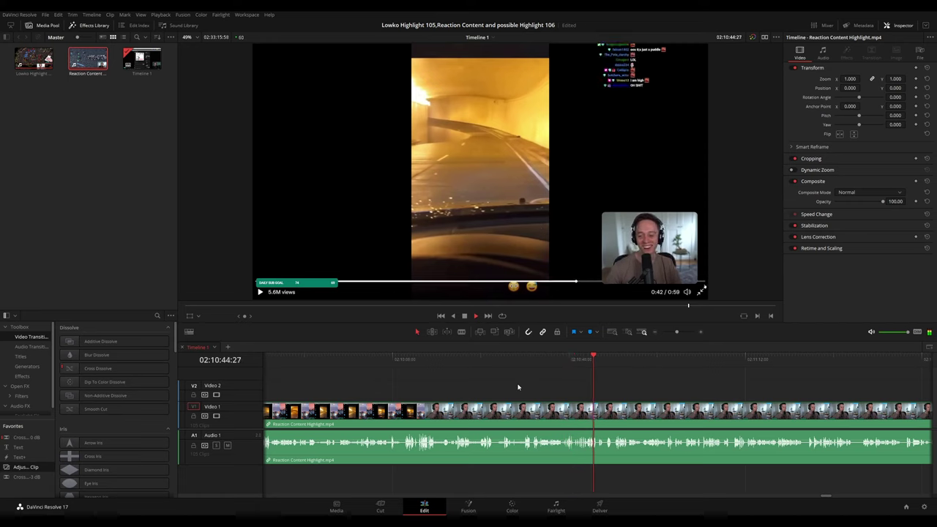
{"action": "scroll", "coordinate": [612, 381], "scroll_direction": "up", "scroll_amount": 3}
{"action": "left_click_drag", "start_coordinate": [648, 385], "coordinate": [530, 378]}
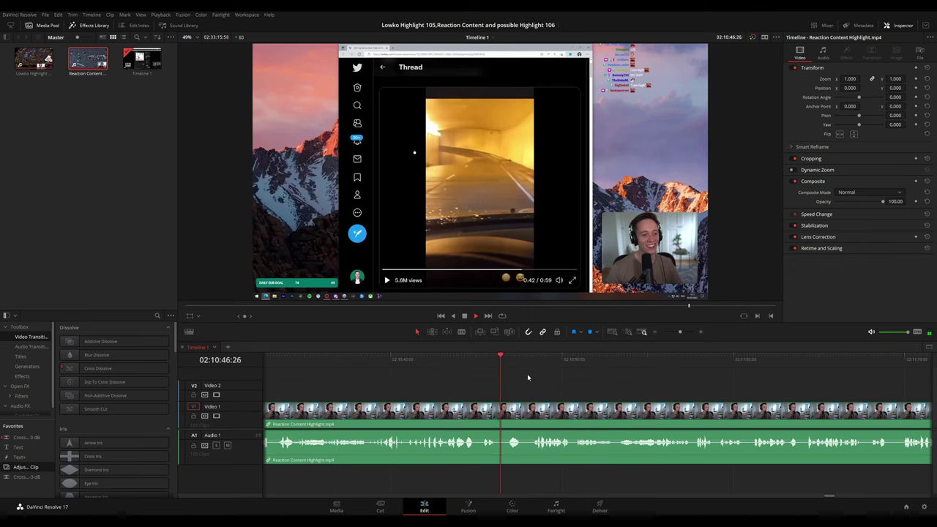
{"action": "key", "text": "space"}
{"action": "left_click", "coordinate": [540, 360]}
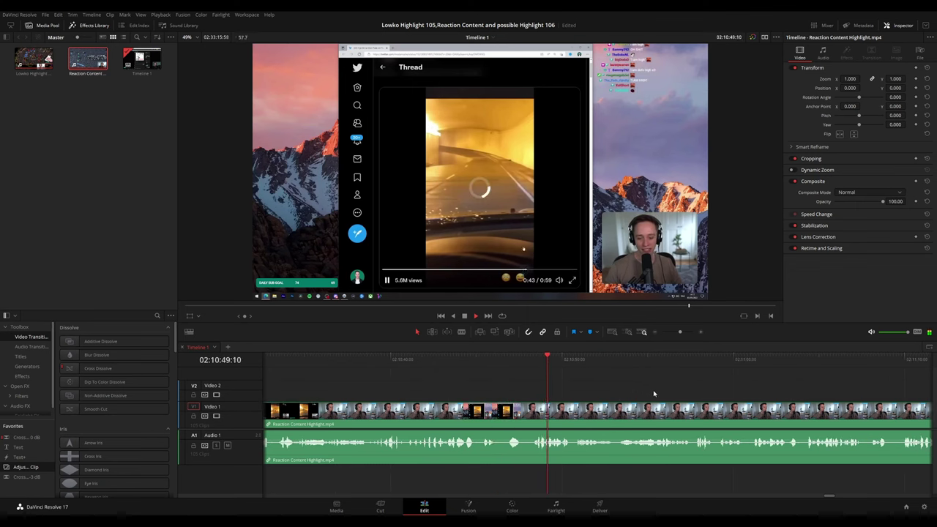
{"action": "left_click_drag", "start_coordinate": [669, 388], "coordinate": [543, 379]}
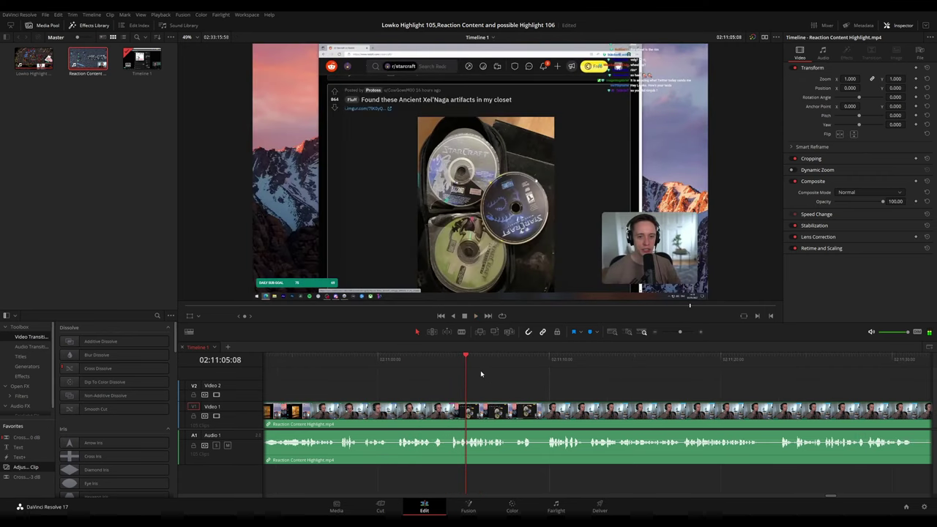
Split the clip at 02:11:03:53 and again about a quarter second after, and ripple-delete the piece between the cuts.
{"action": "scroll", "coordinate": [505, 376], "scroll_direction": "up", "scroll_amount": 4}
{"action": "left_click_drag", "start_coordinate": [515, 364], "coordinate": [502, 362]}
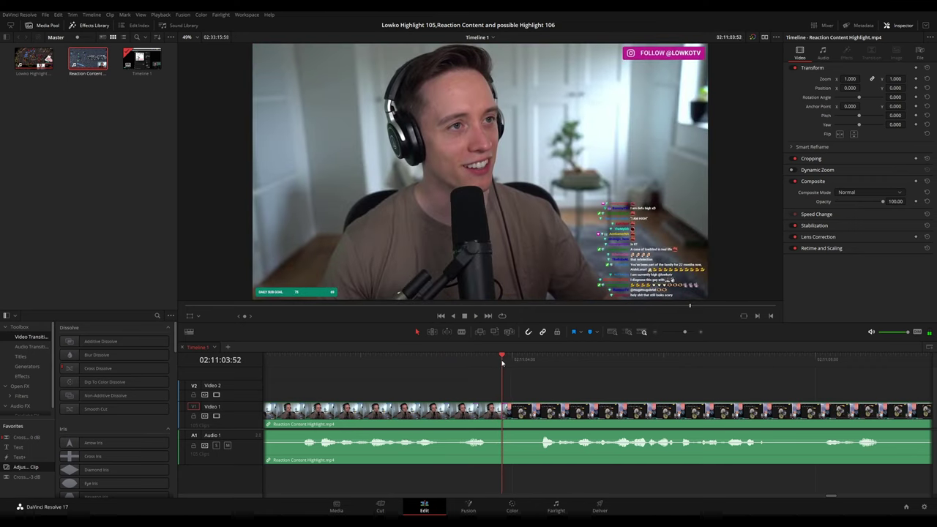
{"action": "left_click", "coordinate": [505, 414]}
{"action": "left_click", "coordinate": [521, 413]}
{"action": "key", "text": "a"}
{"action": "left_click", "coordinate": [514, 415]}
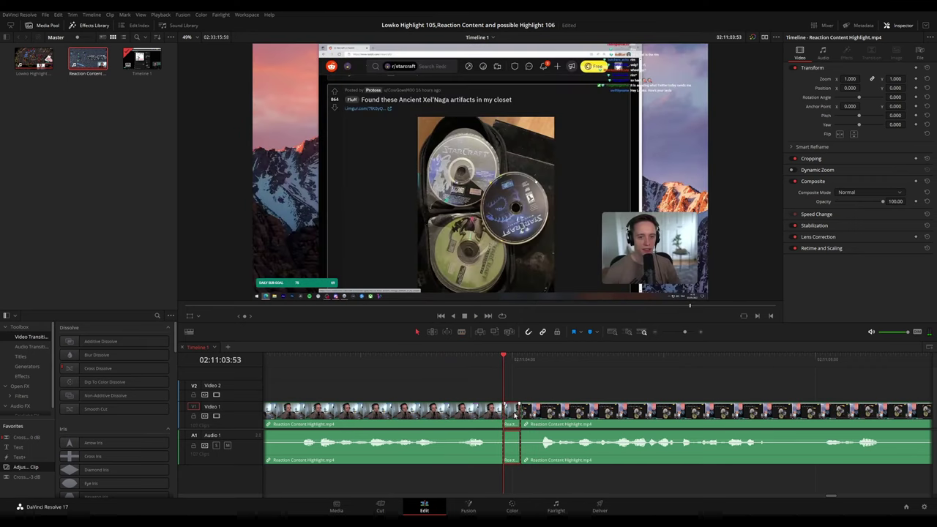
{"action": "key", "text": "Delete"}
Play the join at 02:11:03:53, watch up to about 02:11:15, and replay the end of the StarCraft disc photo from about 02:11:10.
{"action": "key", "text": "space"}
{"action": "scroll", "coordinate": [642, 392], "scroll_direction": "down", "scroll_amount": 8}
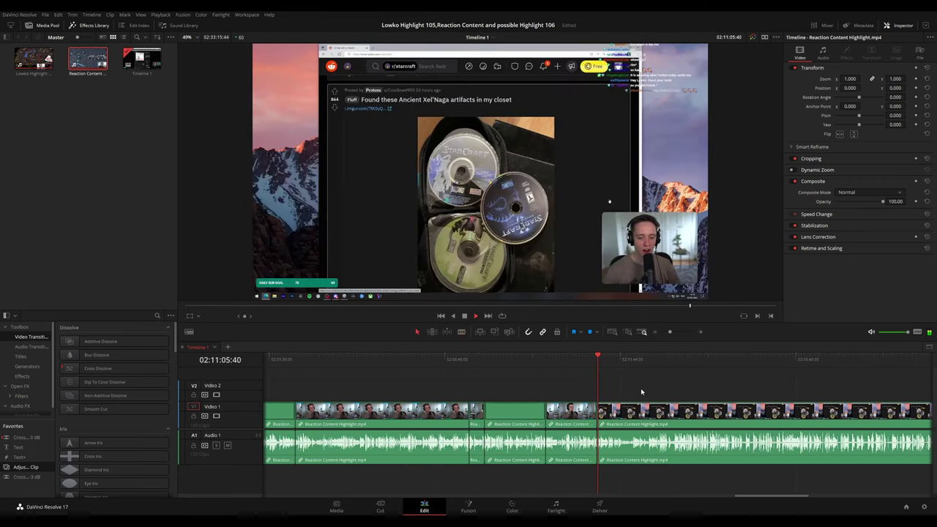
{"action": "left_click_drag", "start_coordinate": [672, 391], "coordinate": [453, 384]}
{"action": "key", "text": "space"}
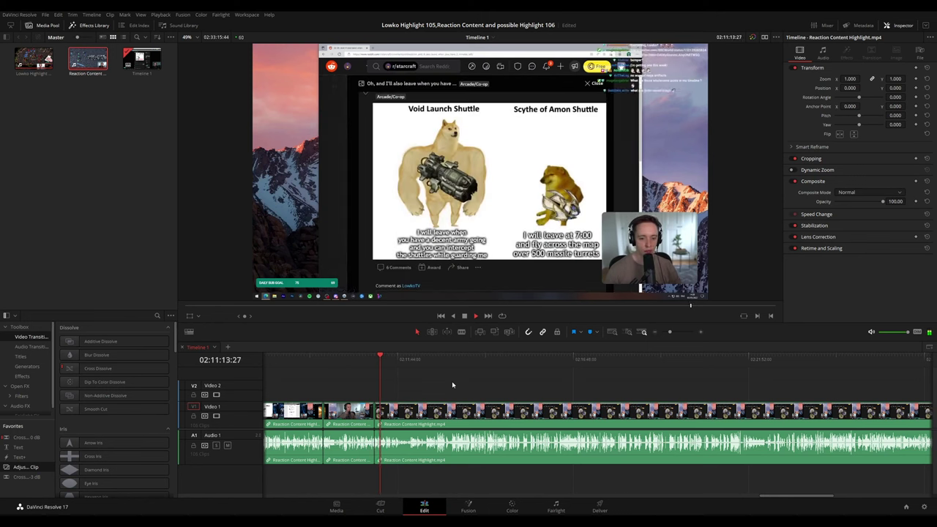
{"action": "scroll", "coordinate": [440, 384], "scroll_direction": "up", "scroll_amount": 8}
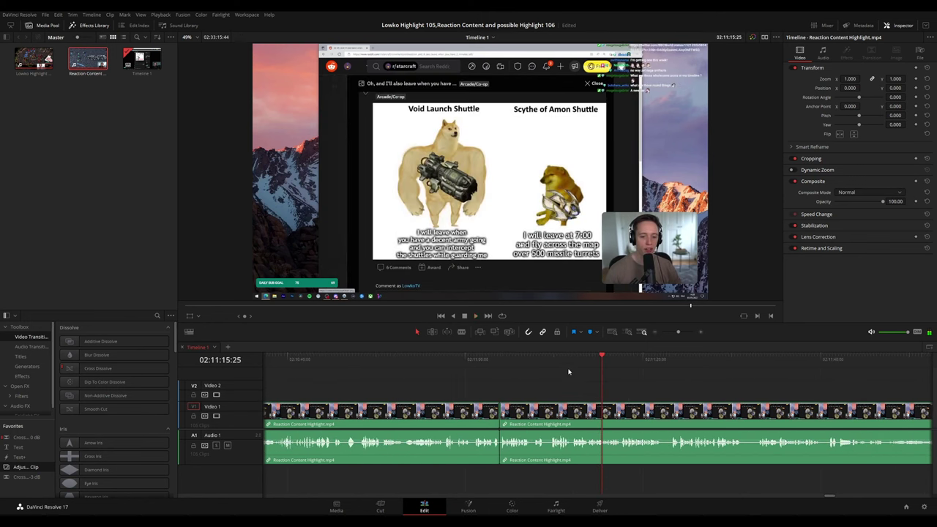
{"action": "left_click", "coordinate": [513, 359]}
{"action": "scroll", "coordinate": [600, 382], "scroll_direction": "up", "scroll_amount": 2}
{"action": "left_click", "coordinate": [676, 359]}
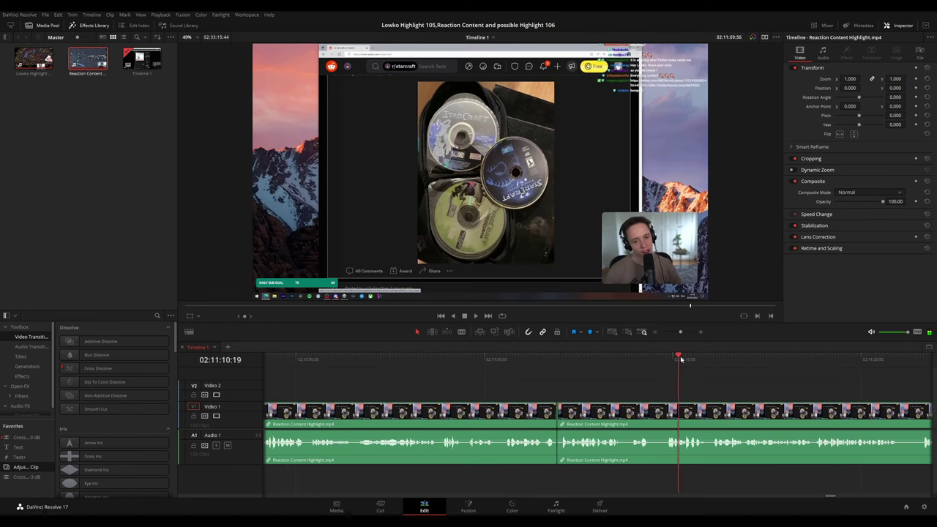
{"action": "left_click", "coordinate": [717, 359]}
{"action": "left_click_drag", "start_coordinate": [801, 376], "coordinate": [580, 370]}
{"action": "left_click", "coordinate": [461, 359]}
{"action": "left_click", "coordinate": [456, 360]}
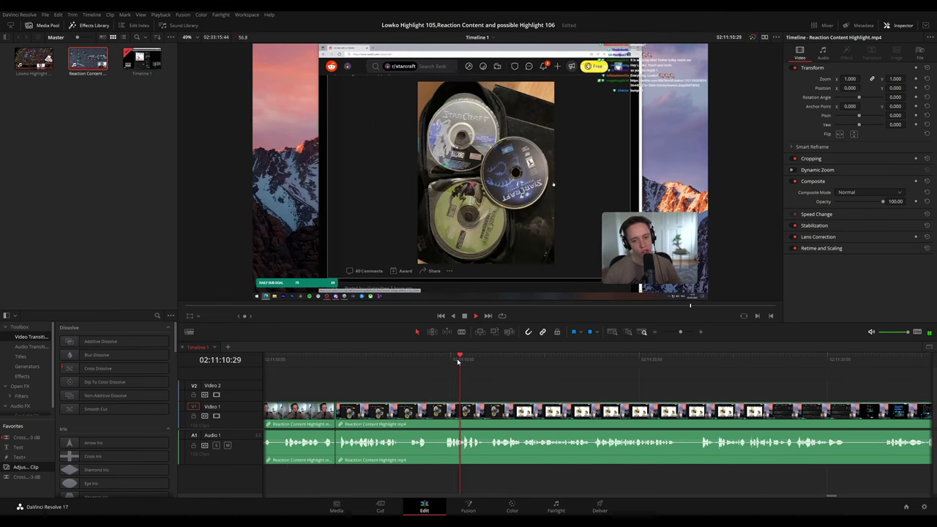
Split the clip at 02:11:11:51 and again a few frames after, and ripple-delete the short piece before the Void Launch Shuttle meme.
{"action": "key", "text": "b"}
{"action": "left_click", "coordinate": [488, 408]}
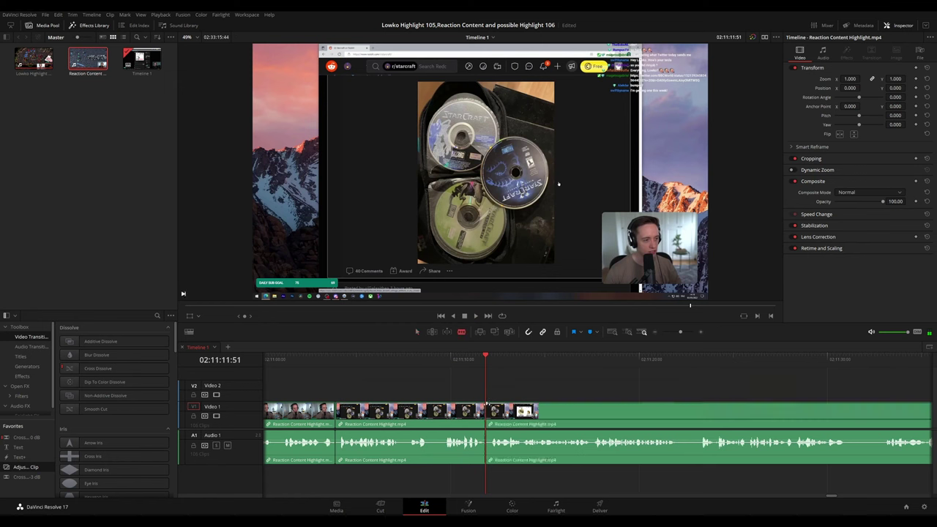
{"action": "key", "text": "ctrl+z"}
{"action": "scroll", "coordinate": [506, 398], "scroll_direction": "up", "scroll_amount": 3}
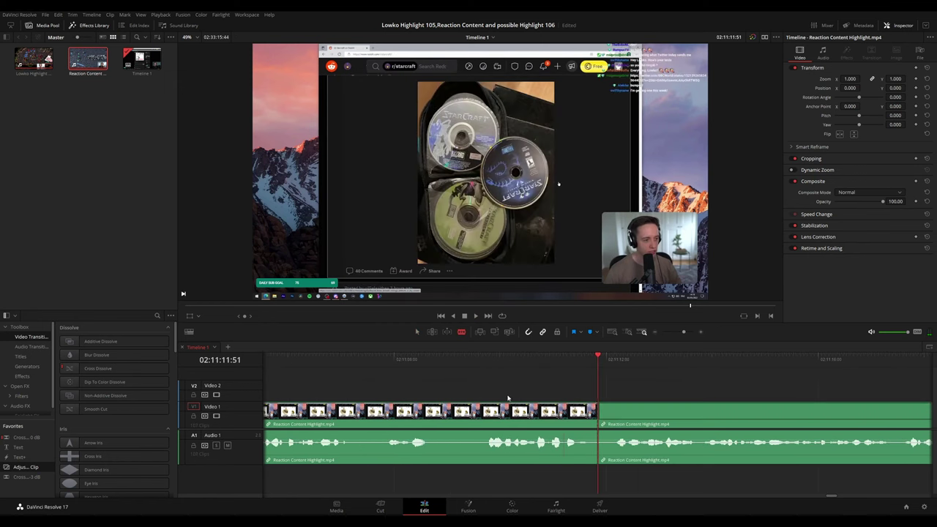
{"action": "left_click", "coordinate": [606, 415]}
{"action": "key", "text": "a"}
{"action": "key", "text": "Delete"}
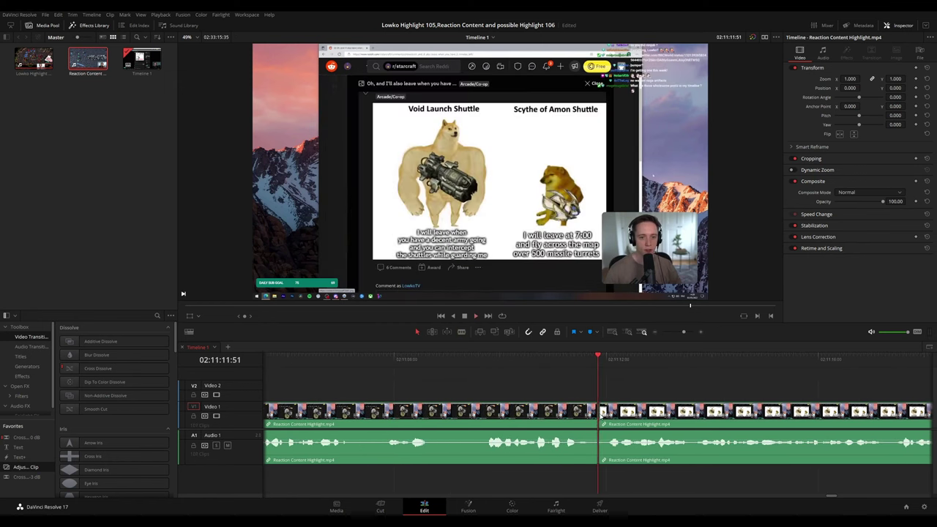
Play the join at 02:11:11:51 and watch the shuttle meme passage up to about 02:11:29.
{"action": "key", "text": "space"}
{"action": "scroll", "coordinate": [665, 392], "scroll_direction": "down", "scroll_amount": 5}
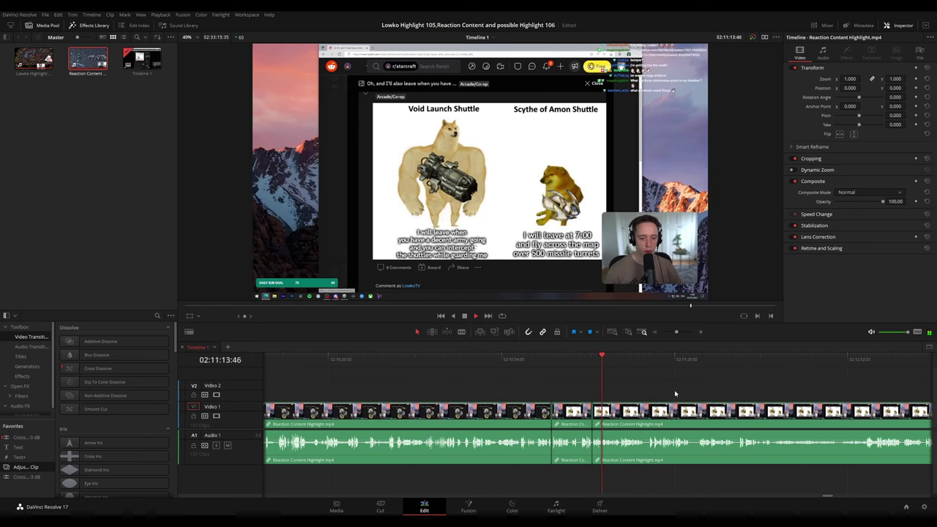
{"action": "scroll", "coordinate": [677, 394], "scroll_direction": "up", "scroll_amount": 2}
{"action": "left_click_drag", "start_coordinate": [711, 393], "coordinate": [441, 379]}
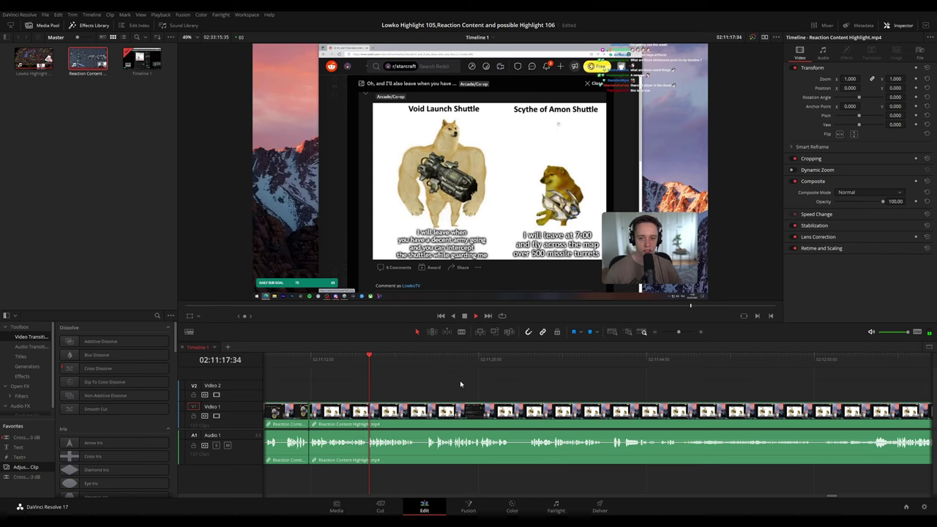
{"action": "scroll", "coordinate": [462, 384], "scroll_direction": "up", "scroll_amount": 1}
{"action": "left_click_drag", "start_coordinate": [598, 385], "coordinate": [409, 367]}
{"action": "key", "text": "ctrl+minus"}
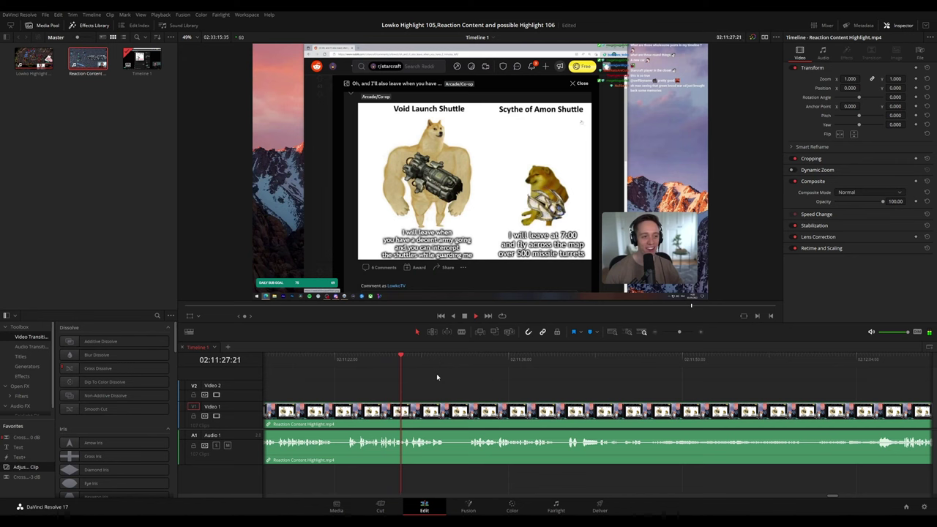
{"action": "key", "text": "space"}
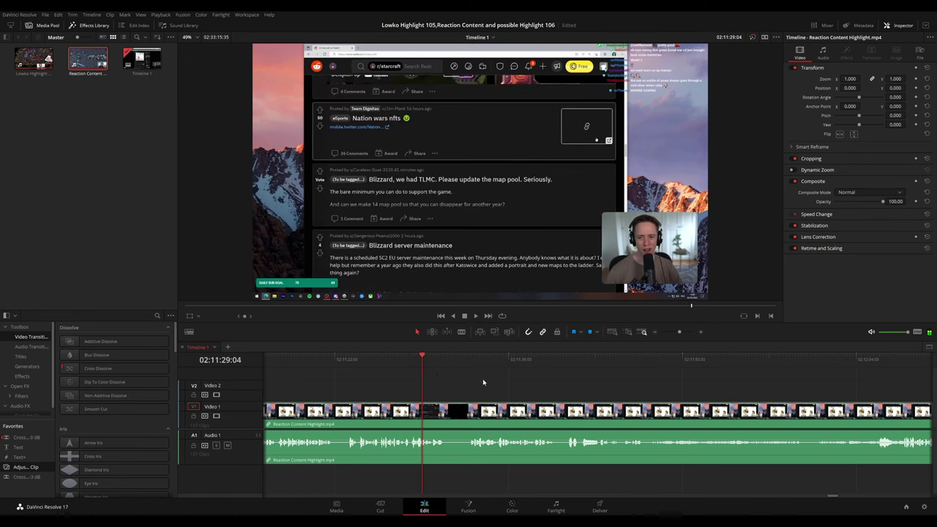
Split the clip at 02:11:28:01 and again a few frames after, ripple-delete the piece between, and play on from the join.
{"action": "scroll", "coordinate": [614, 388], "scroll_direction": "up", "scroll_amount": 3}
{"action": "left_click", "coordinate": [444, 354]}
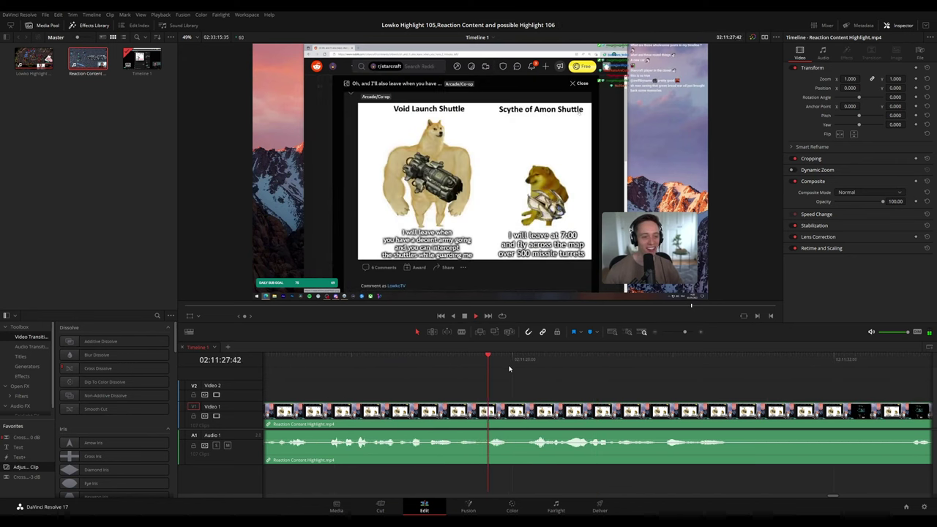
{"action": "key", "text": "space"}
{"action": "key", "text": "ctrl+b"}
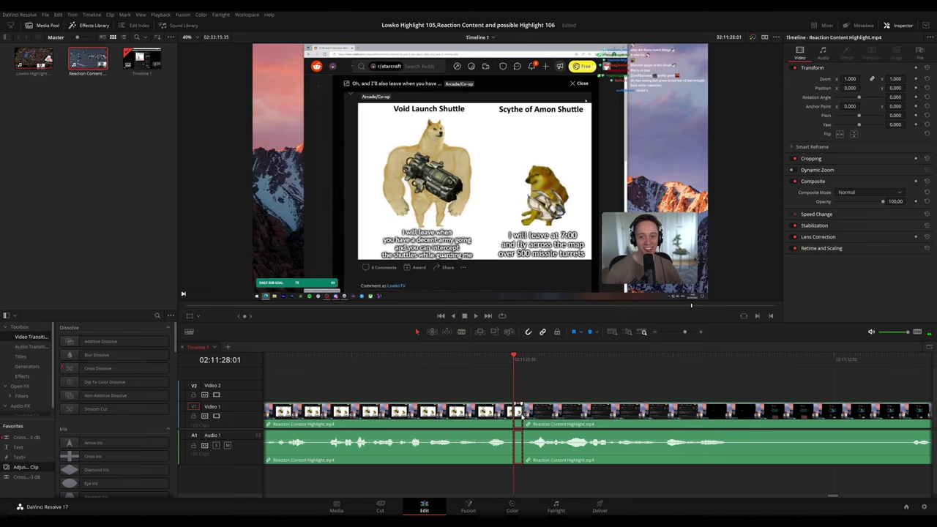
{"action": "key", "text": "space"}
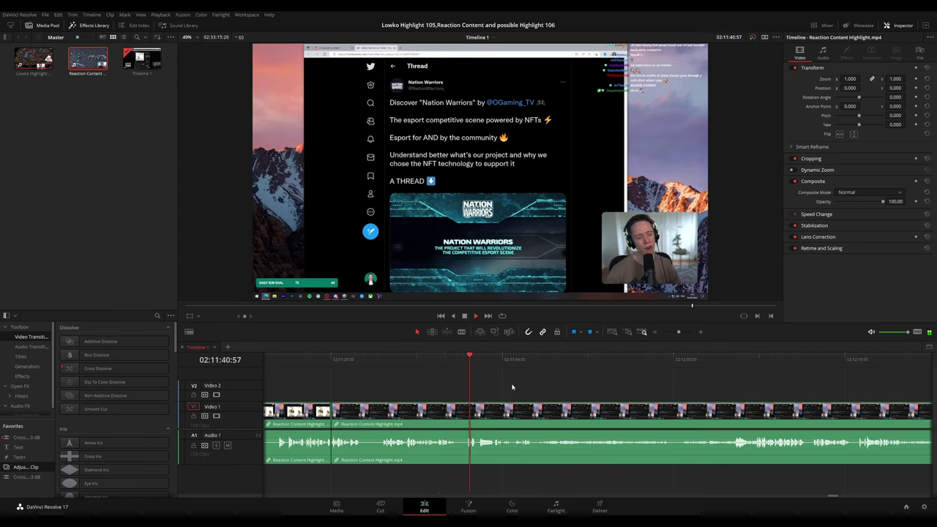
Split the clip at 02:11:46:57, remove the few frames after the Nation Warriors tweet, and ripple-delete the gap before the webcam shot.
{"action": "scroll", "coordinate": [561, 387], "scroll_direction": "up", "scroll_amount": 3}
{"action": "left_click_drag", "start_coordinate": [731, 391], "coordinate": [500, 388]}
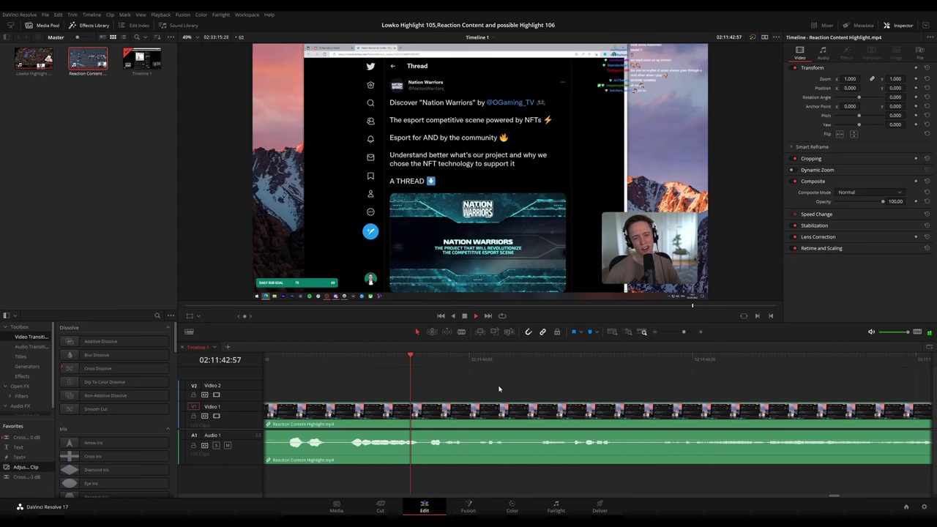
{"action": "key", "text": "space"}
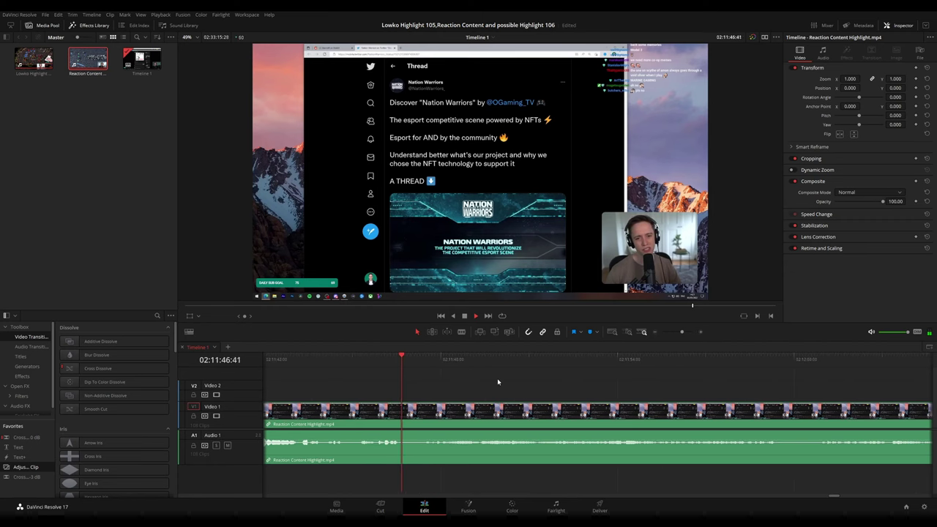
{"action": "key", "text": "space"}
{"action": "left_click_drag", "start_coordinate": [418, 359], "coordinate": [410, 358]}
{"action": "key", "text": "b"}
{"action": "left_click", "coordinate": [412, 408]}
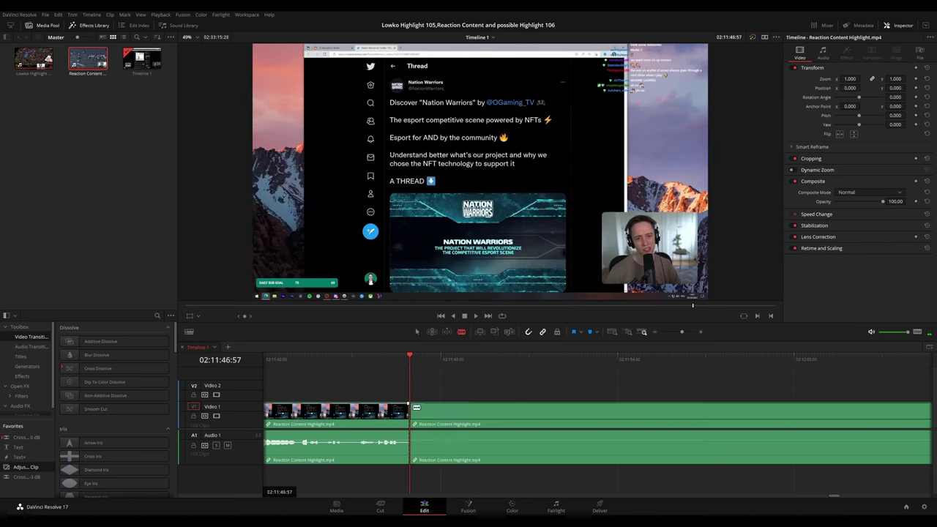
{"action": "key", "text": "a"}
{"action": "left_click_drag", "start_coordinate": [412, 410], "coordinate": [420, 412]}
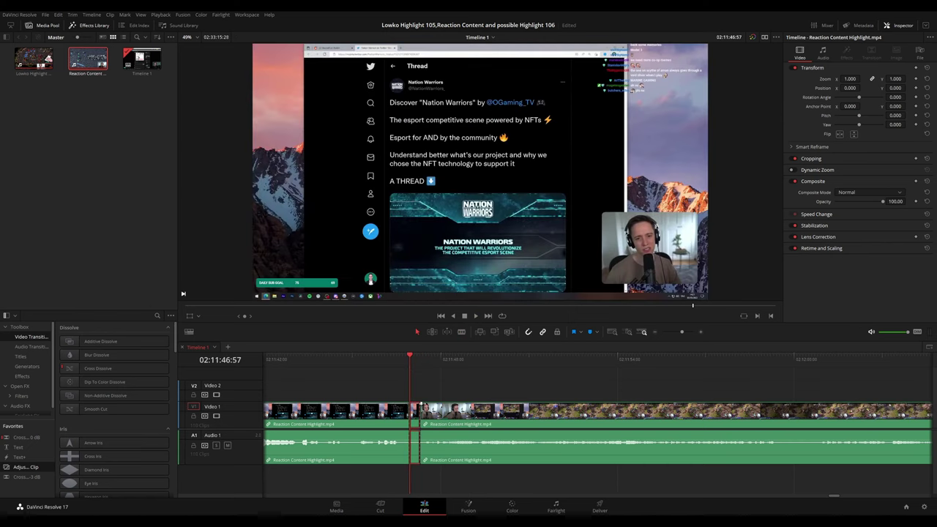
{"action": "key", "text": "Delete"}
Play the join at 02:11:46:57 and watch the StarCraft battle reaction up to about 02:12:47.
{"action": "key", "text": "space"}
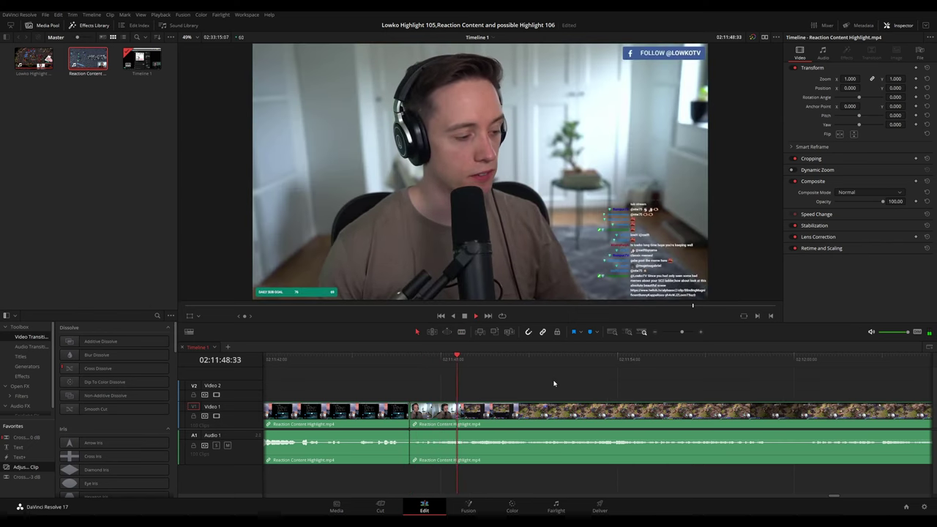
{"action": "scroll", "coordinate": [578, 386], "scroll_direction": "down", "scroll_amount": 2}
{"action": "left_click_drag", "start_coordinate": [664, 389], "coordinate": [437, 373]}
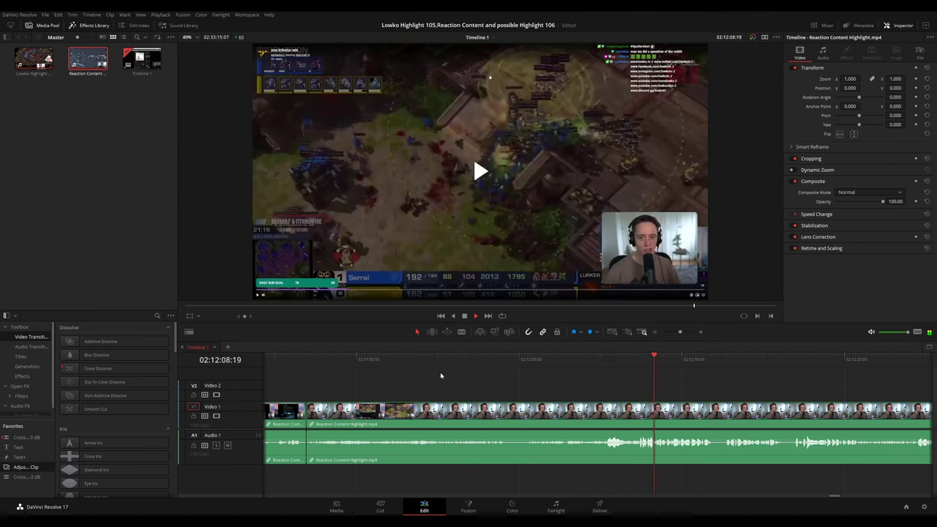
{"action": "scroll", "coordinate": [504, 371], "scroll_direction": "right", "scroll_amount": 5}
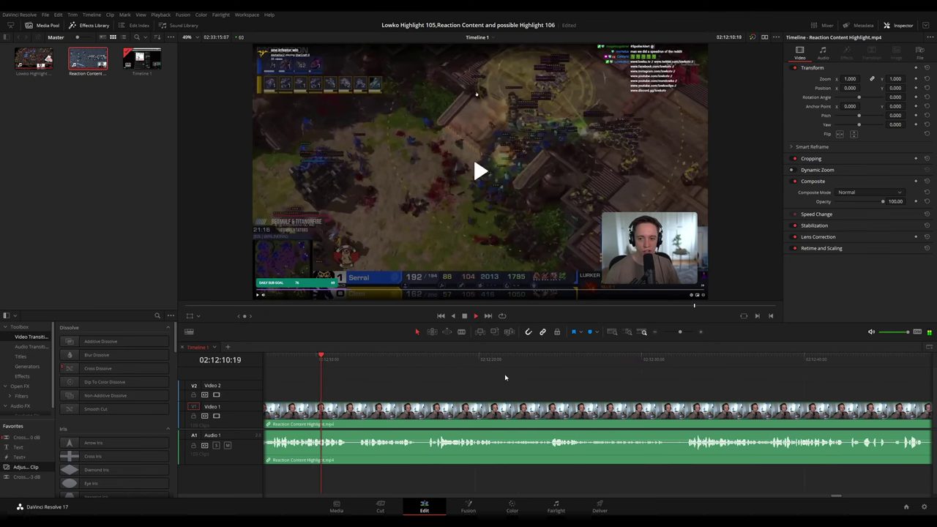
{"action": "key", "text": "space"}
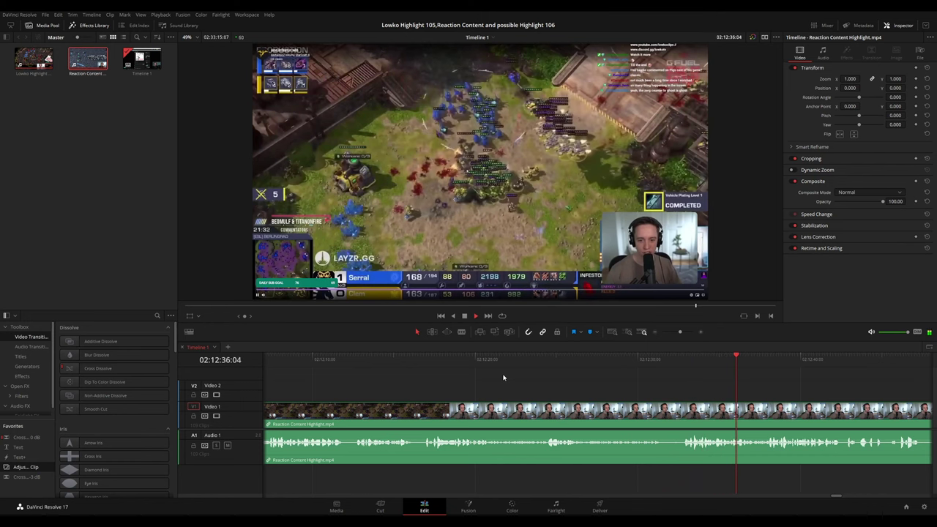
{"action": "scroll", "coordinate": [548, 369], "scroll_direction": "right", "scroll_amount": 3}
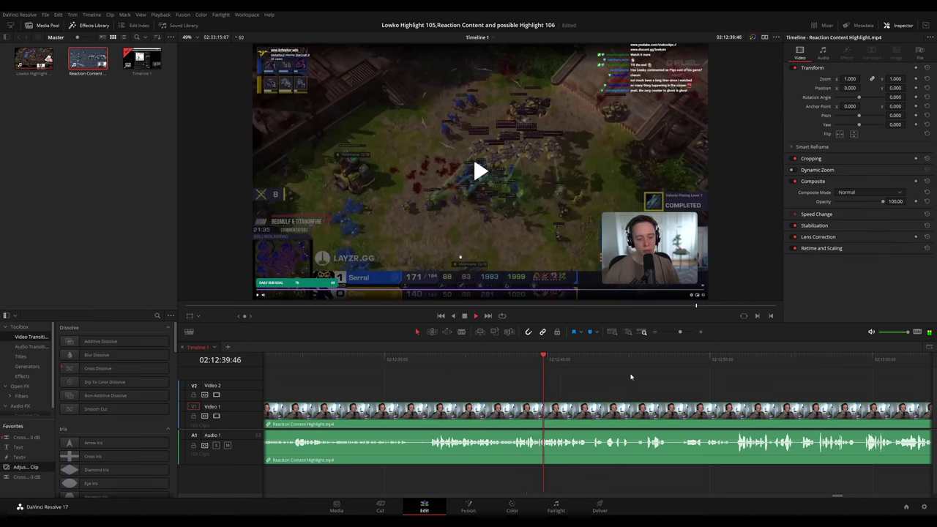
{"action": "scroll", "coordinate": [588, 380], "scroll_direction": "right", "scroll_amount": 2}
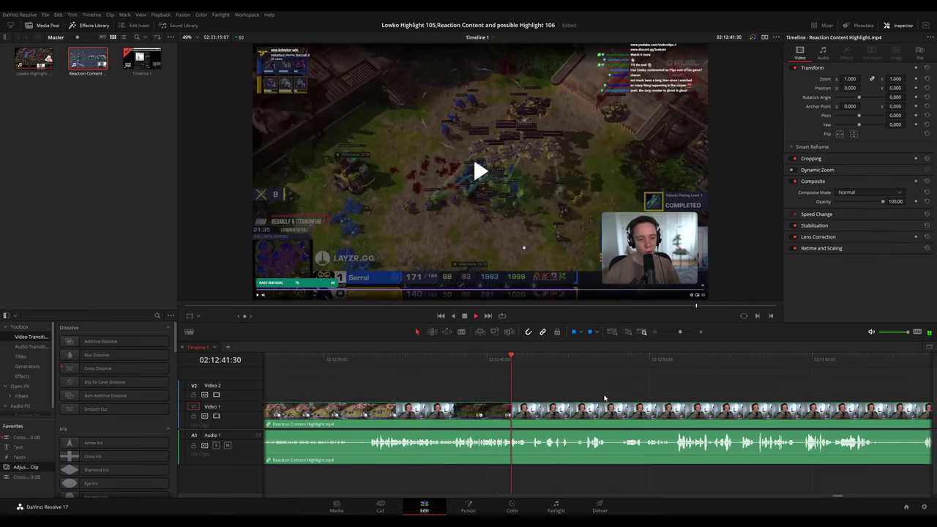
{"action": "scroll", "coordinate": [544, 387], "scroll_direction": "right", "scroll_amount": 2}
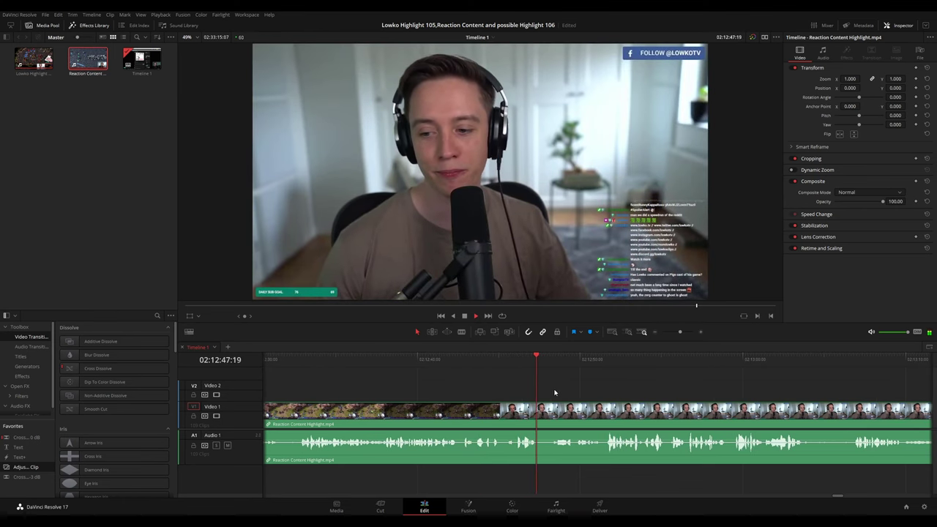
Split the clip at 02:12:51:21 and again a few frames after, and ripple-delete the sliver before the Reddit post.
{"action": "key", "text": "b"}
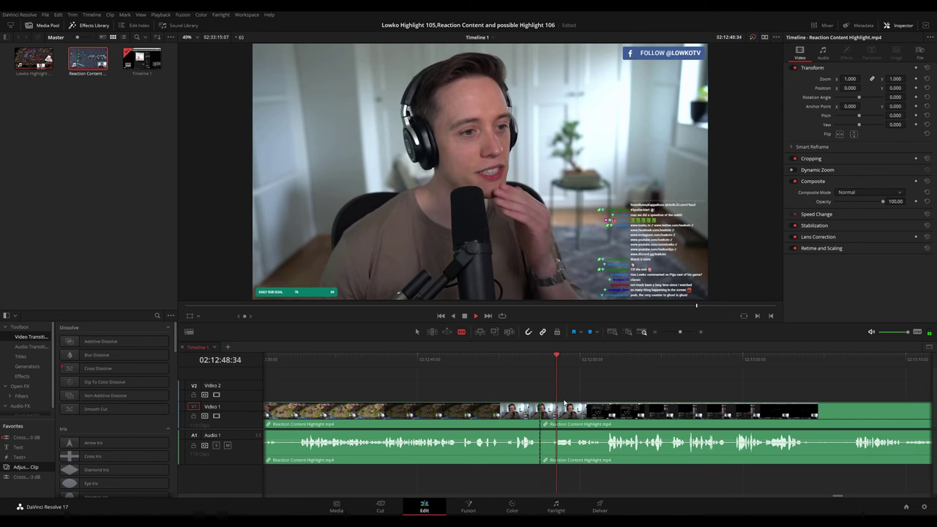
{"action": "left_click", "coordinate": [568, 399]}
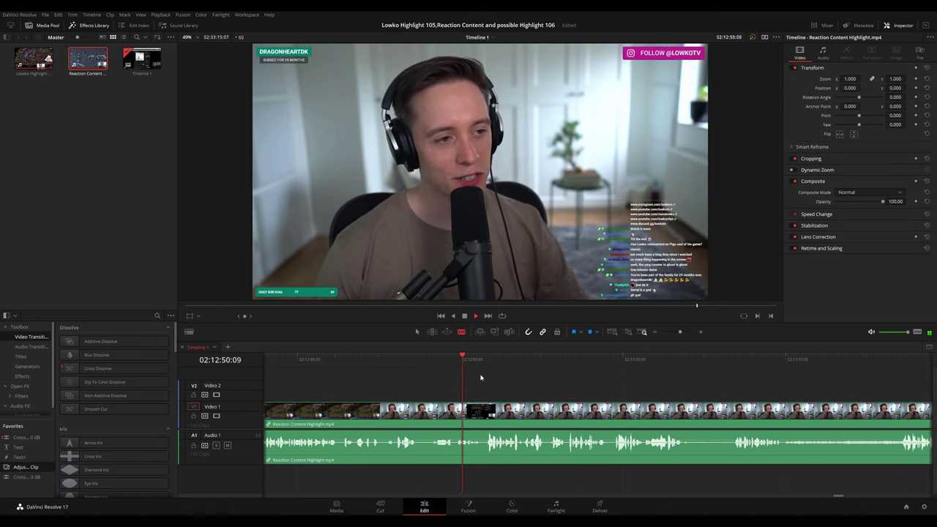
{"action": "key", "text": "space"}
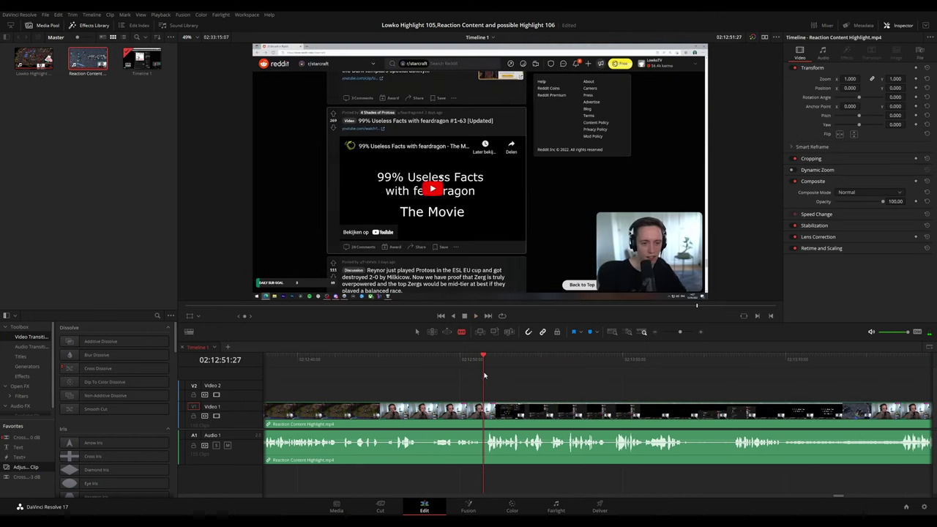
{"action": "left_click", "coordinate": [482, 363]}
{"action": "left_click", "coordinate": [483, 410]}
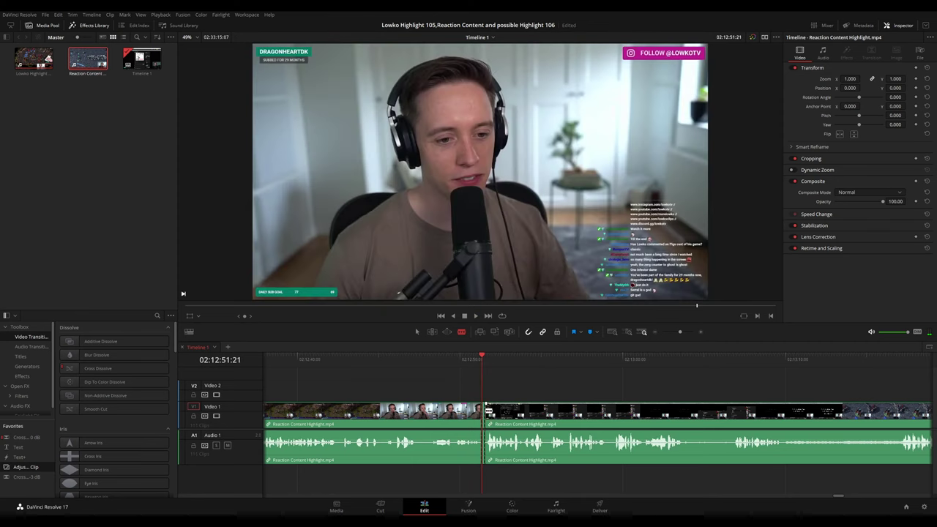
{"action": "key", "text": "space"}
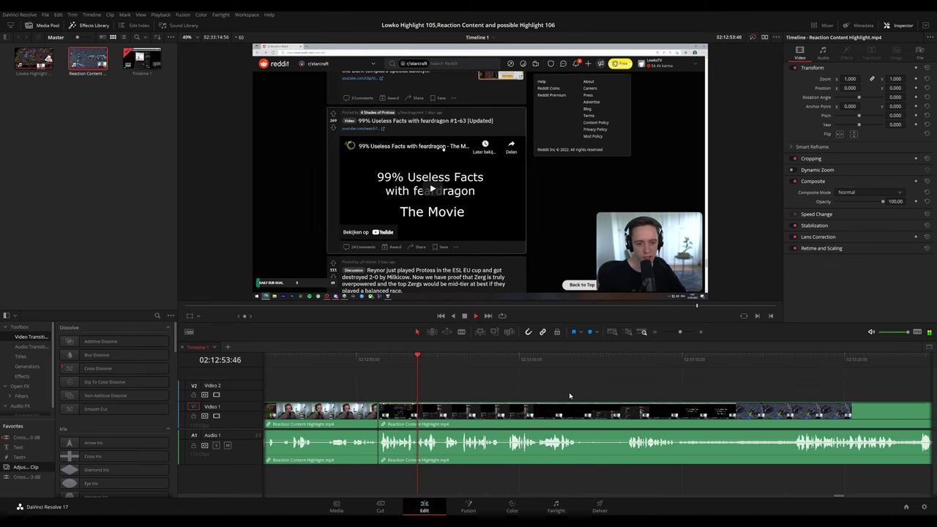
Watch the opening of the 99% Useless Facts with feardragon passage up to about 02:13:13.
{"action": "scroll", "coordinate": [643, 392], "scroll_direction": "down", "scroll_amount": 10}
{"action": "left_click_drag", "start_coordinate": [648, 388], "coordinate": [550, 378]}
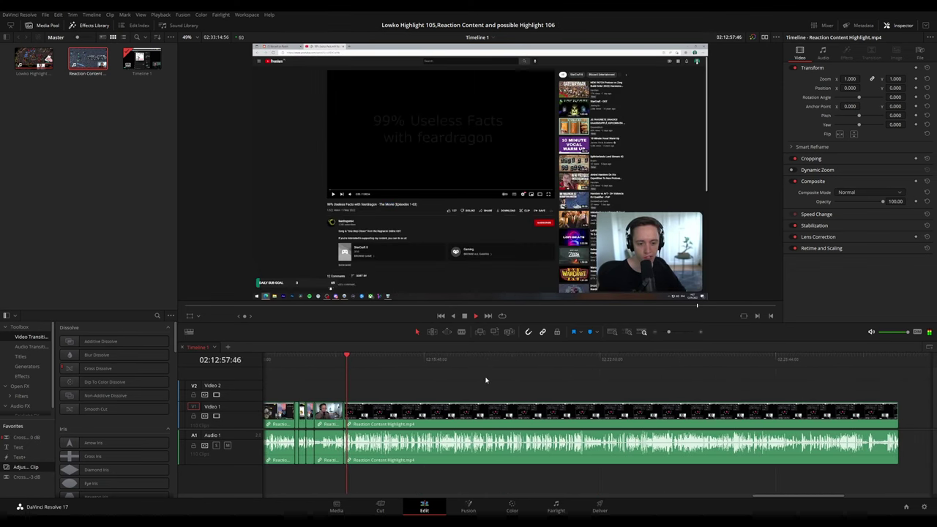
{"action": "scroll", "coordinate": [563, 383], "scroll_direction": "up", "scroll_amount": 10}
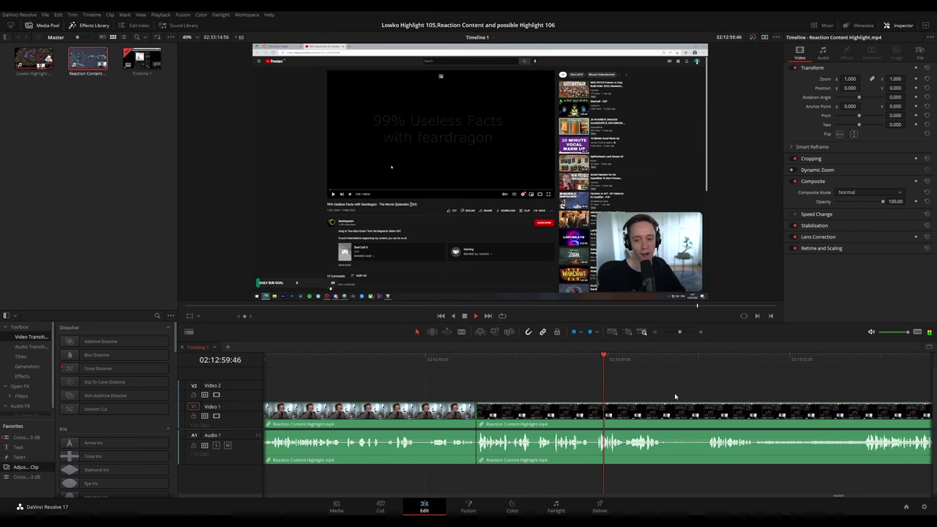
{"action": "left_click_drag", "start_coordinate": [676, 396], "coordinate": [595, 391]}
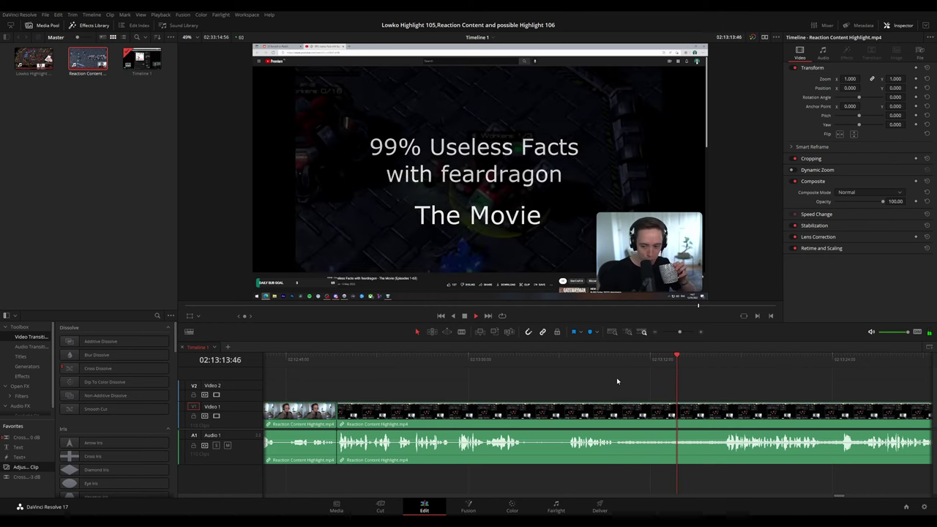
Split the clip at 02:13:04:28 and about five seconds after, and ripple-delete the piece between before the Useless Facts title.
{"action": "left_click", "coordinate": [511, 359]}
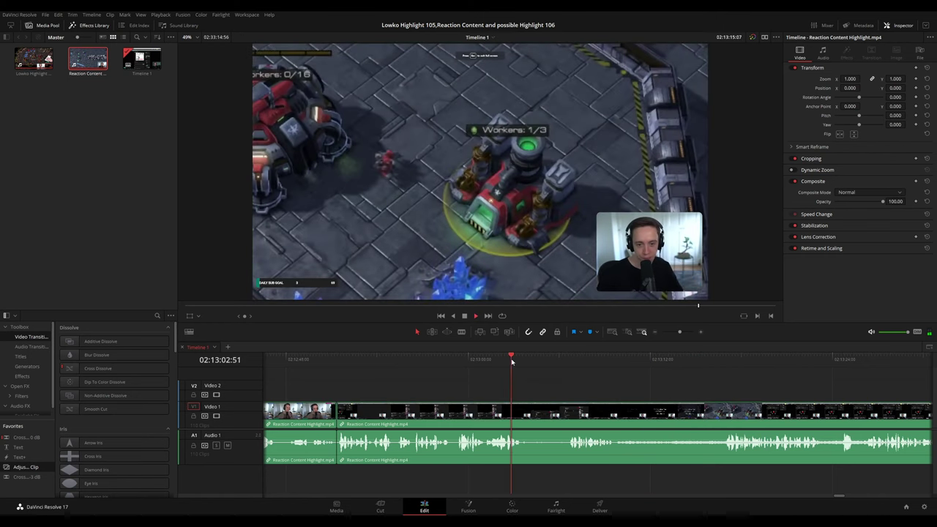
{"action": "key", "text": "space"}
{"action": "key", "text": "b"}
{"action": "left_click", "coordinate": [536, 408]}
{"action": "left_click", "coordinate": [615, 413]}
{"action": "key", "text": "a"}
{"action": "left_click", "coordinate": [596, 416]}
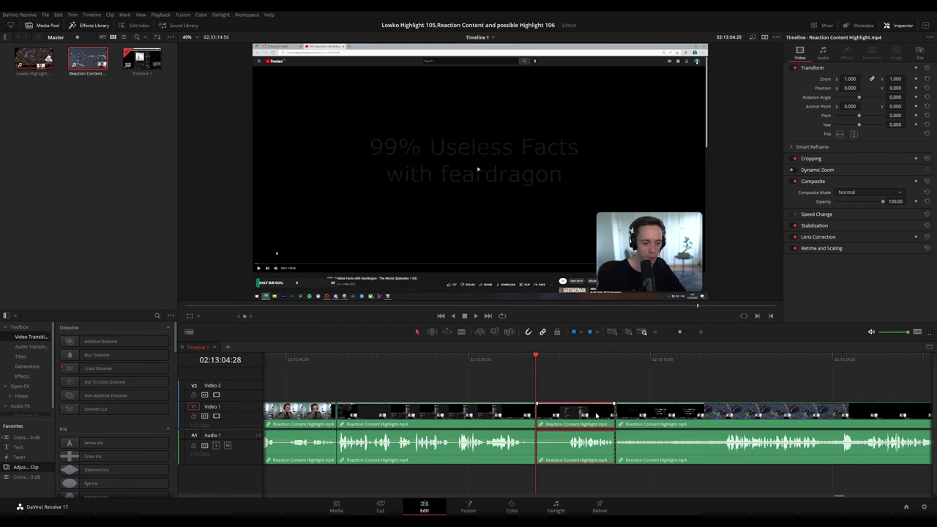
{"action": "key", "text": "Delete"}
Add a Cross Fade 0 dB to the audio join at 02:13:04:28, shorten it to 0.5 seconds, and play across it.
{"action": "left_click_drag", "start_coordinate": [40, 442], "coordinate": [423, 417]}
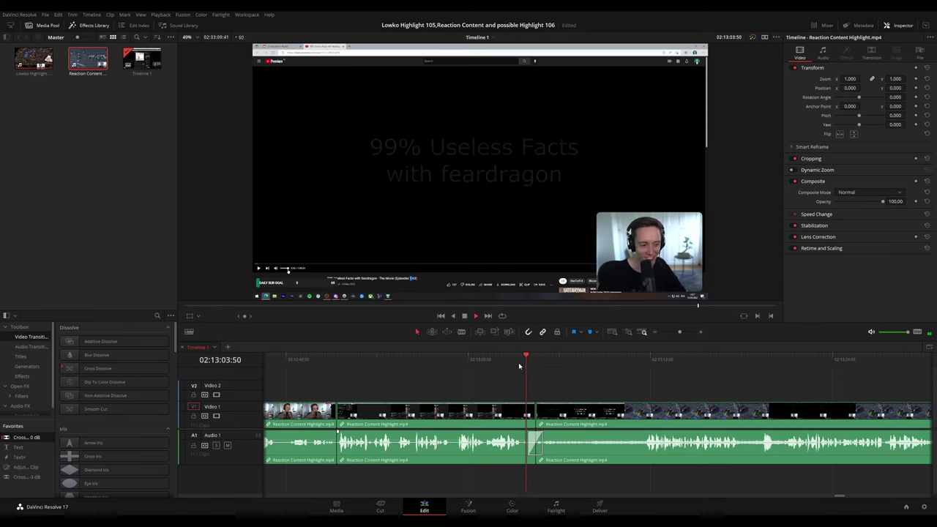
{"action": "key", "text": "space"}
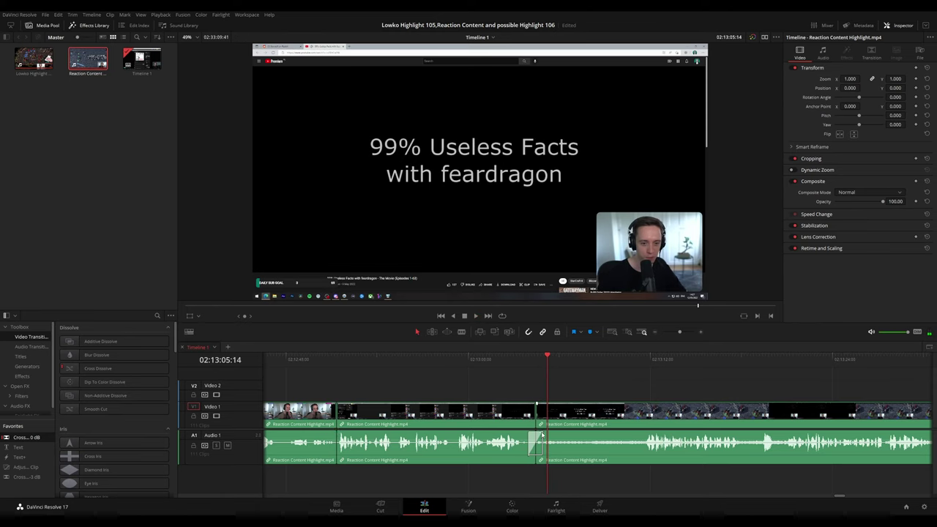
{"action": "left_click", "coordinate": [541, 435]}
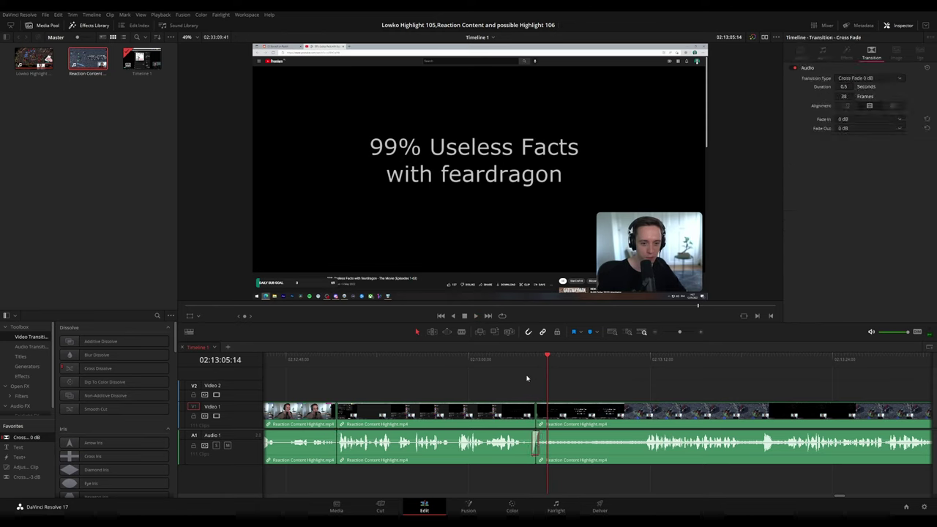
{"action": "left_click", "coordinate": [524, 358]}
{"action": "key", "text": "space"}
{"action": "left_click", "coordinate": [625, 387]}
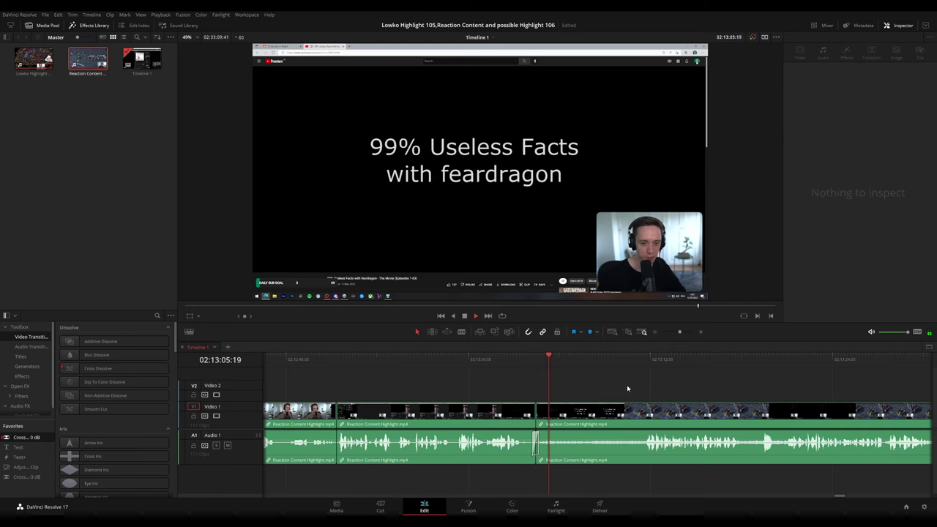
Replay the crossfaded join from about 02:12:59 and the Terran refinery fact from about 02:13:11.
{"action": "left_click_drag", "start_coordinate": [681, 386], "coordinate": [567, 375]}
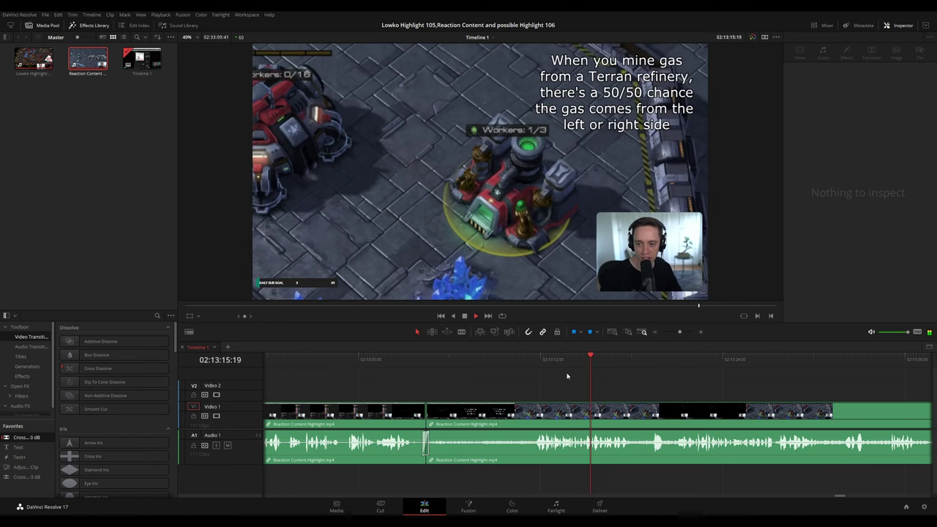
{"action": "left_click", "coordinate": [347, 359]}
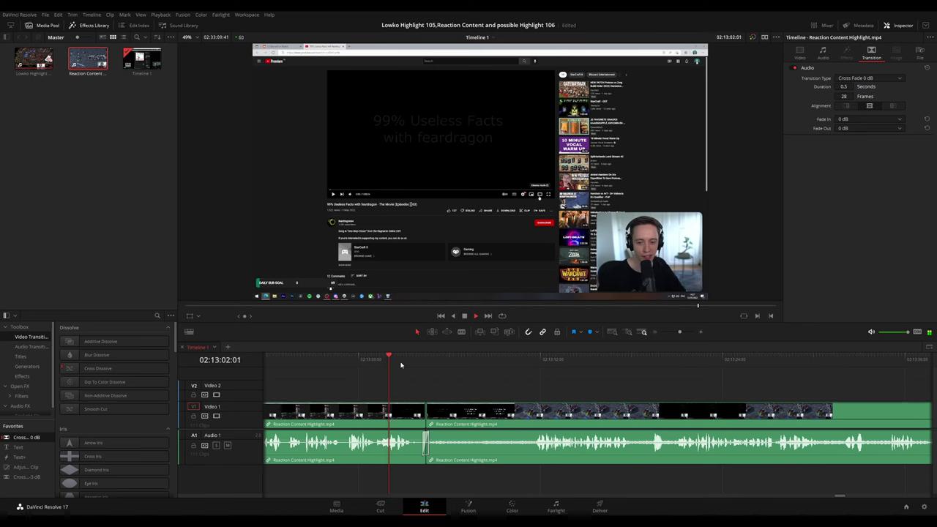
{"action": "left_click", "coordinate": [522, 359]}
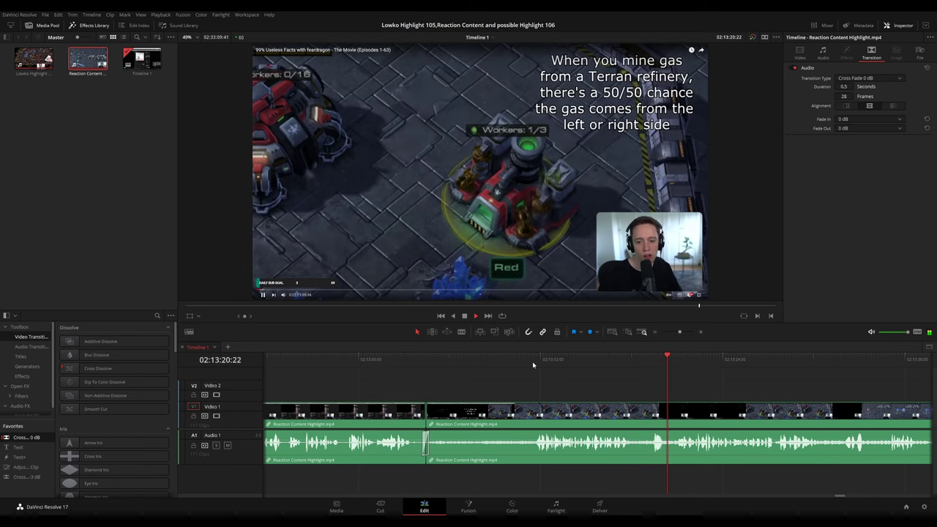
{"action": "left_click", "coordinate": [745, 391]}
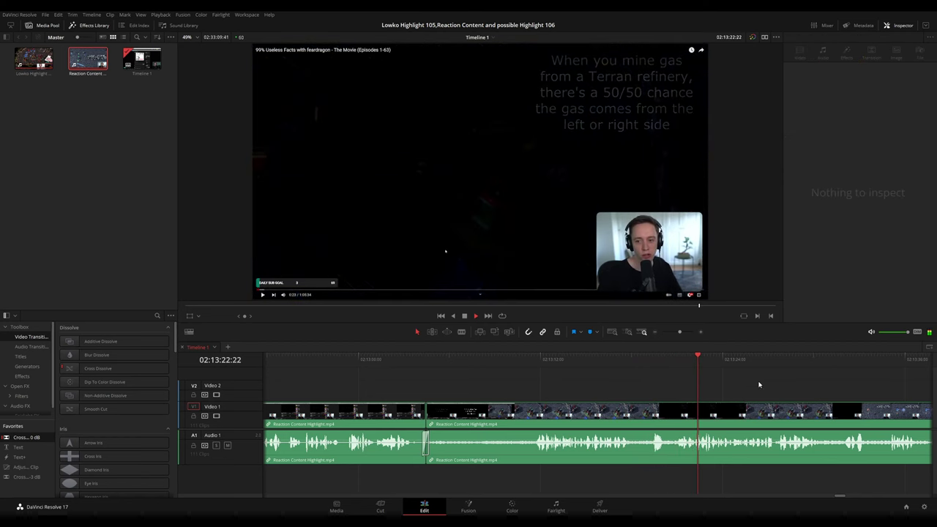
Watch the Useless Facts passage from about 02:13:22 through the cloak and oracle facts to about 02:15:06.
{"action": "left_click_drag", "start_coordinate": [760, 385], "coordinate": [563, 371]}
{"action": "scroll", "coordinate": [514, 402], "scroll_direction": "right", "scroll_amount": 1}
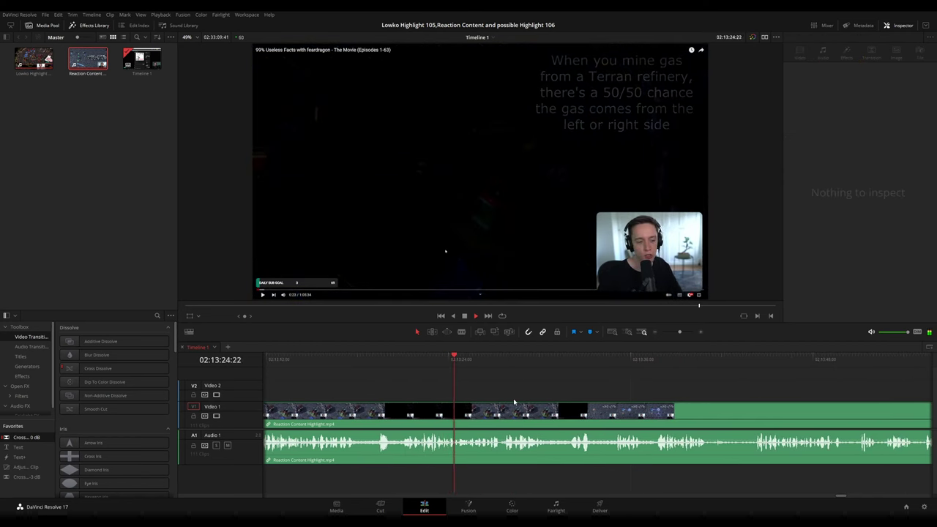
{"action": "scroll", "coordinate": [514, 401], "scroll_direction": "down", "scroll_amount": 12}
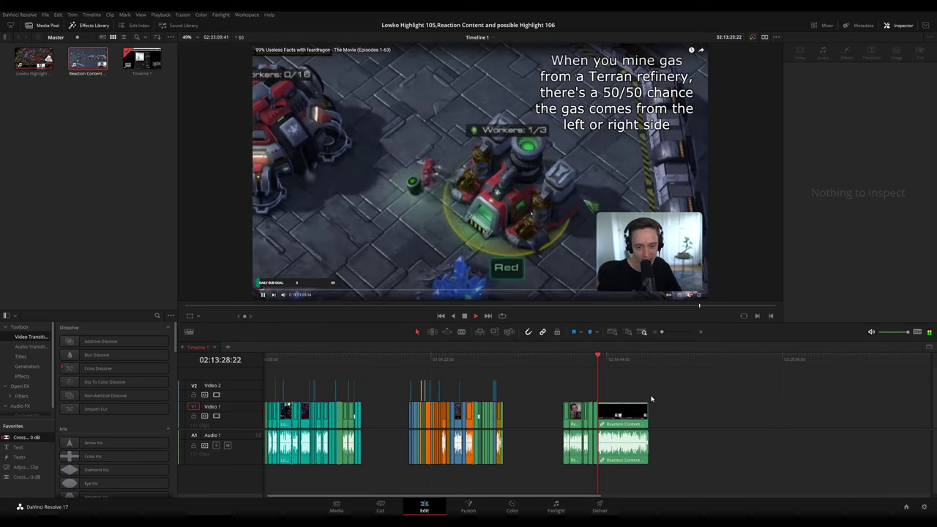
{"action": "scroll", "coordinate": [650, 397], "scroll_direction": "up", "scroll_amount": 4}
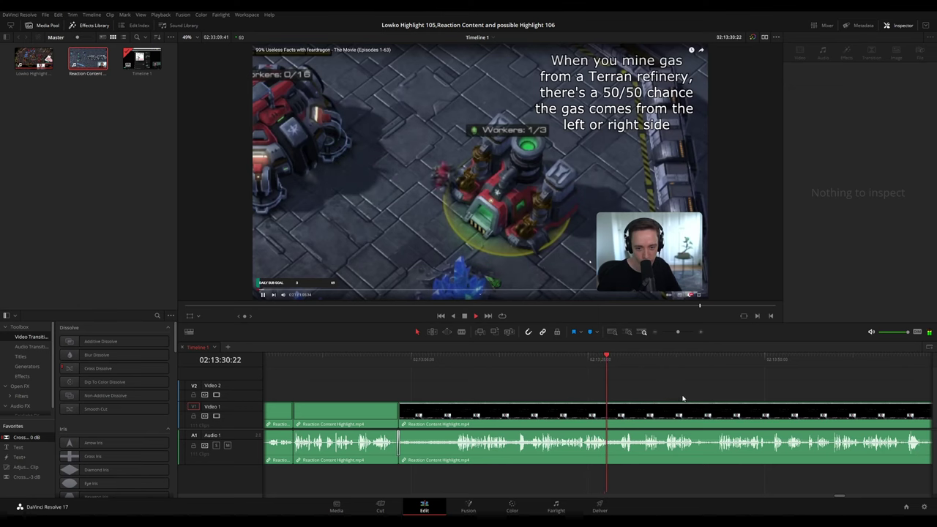
{"action": "scroll", "coordinate": [516, 380], "scroll_direction": "right", "scroll_amount": 2}
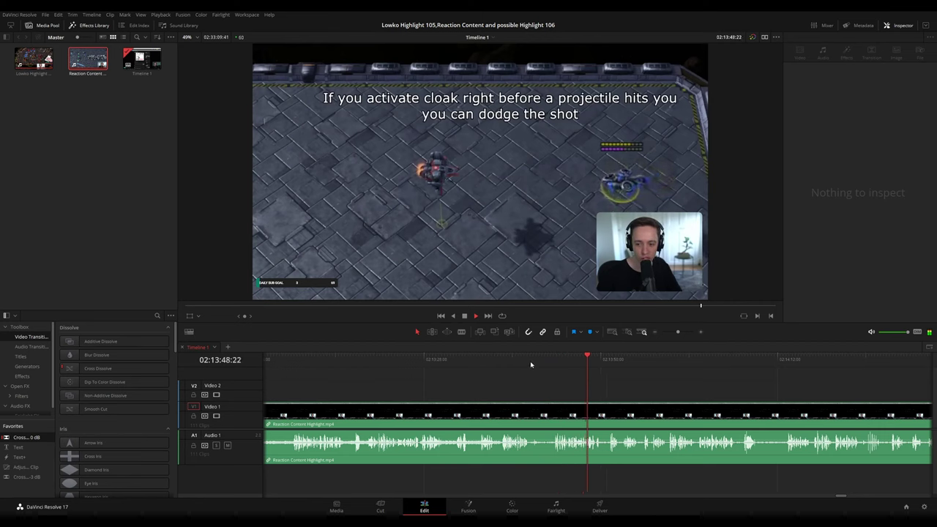
{"action": "left_click_drag", "start_coordinate": [706, 381], "coordinate": [491, 390]}
{"action": "scroll", "coordinate": [434, 382], "scroll_direction": "right", "scroll_amount": 1}
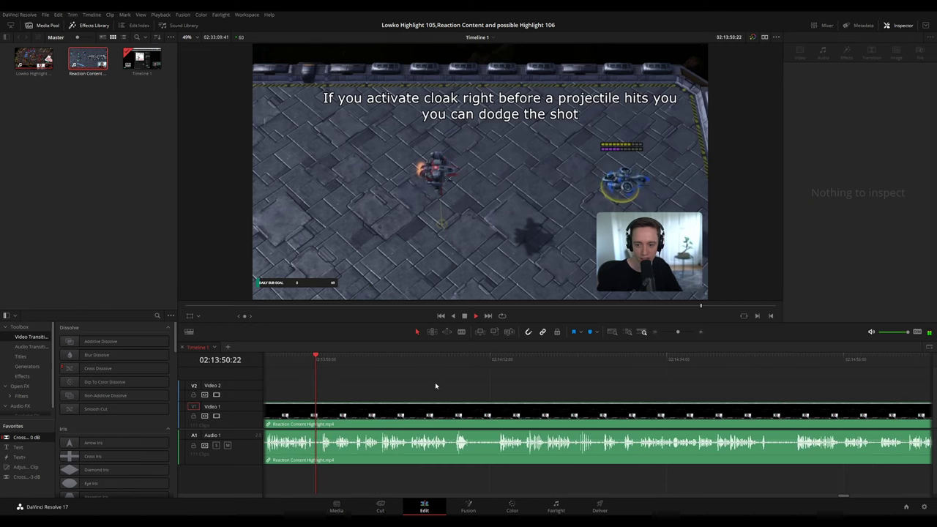
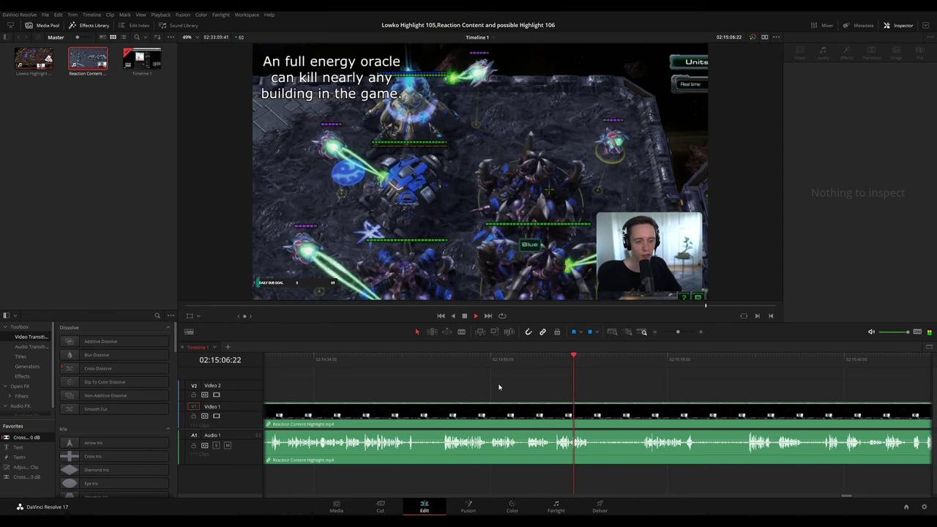
Watch the Useless Facts passage from the oracle fact at about 02:15:06 to the infestor and adept shade fact at about 02:17:44.
{"action": "left_click_drag", "start_coordinate": [618, 380], "coordinate": [468, 381]}
{"action": "scroll", "coordinate": [468, 381], "scroll_direction": "right", "scroll_amount": 1}
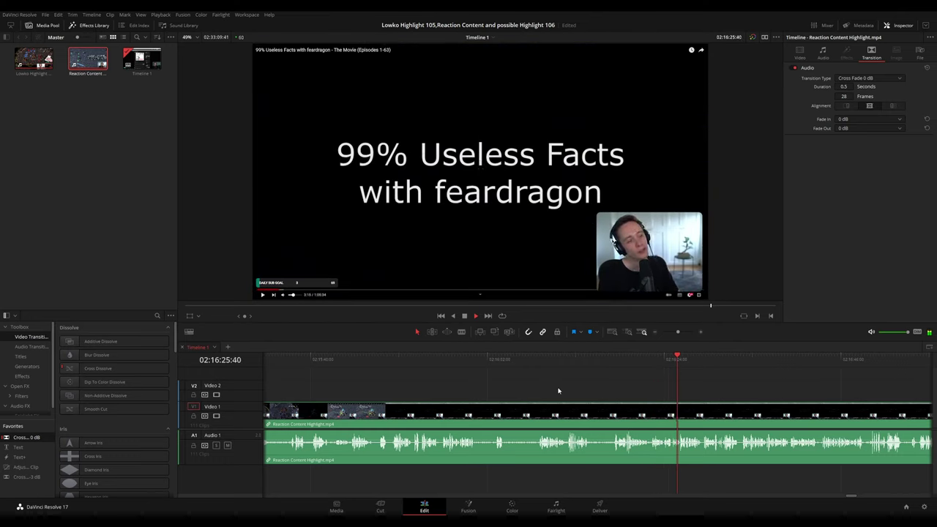
{"action": "left_click_drag", "start_coordinate": [793, 386], "coordinate": [530, 373]}
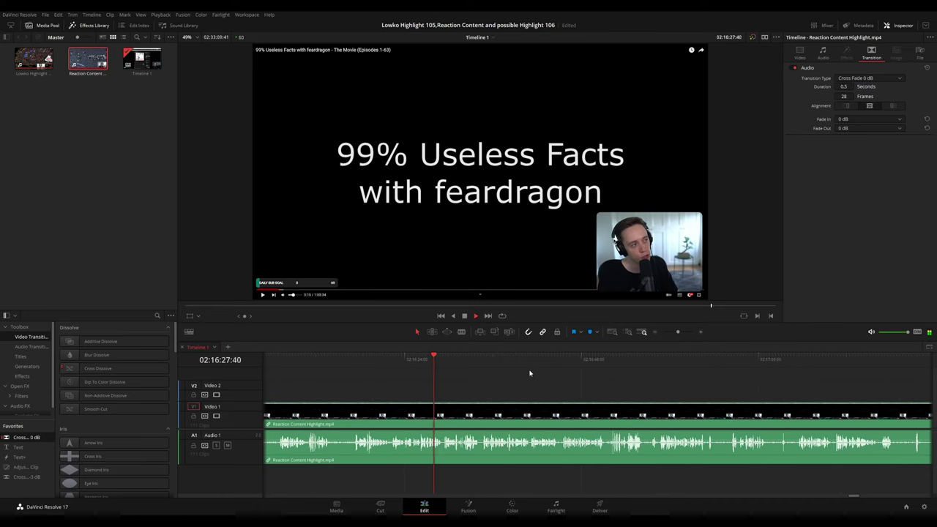
{"action": "left_click_drag", "start_coordinate": [606, 386], "coordinate": [516, 379]}
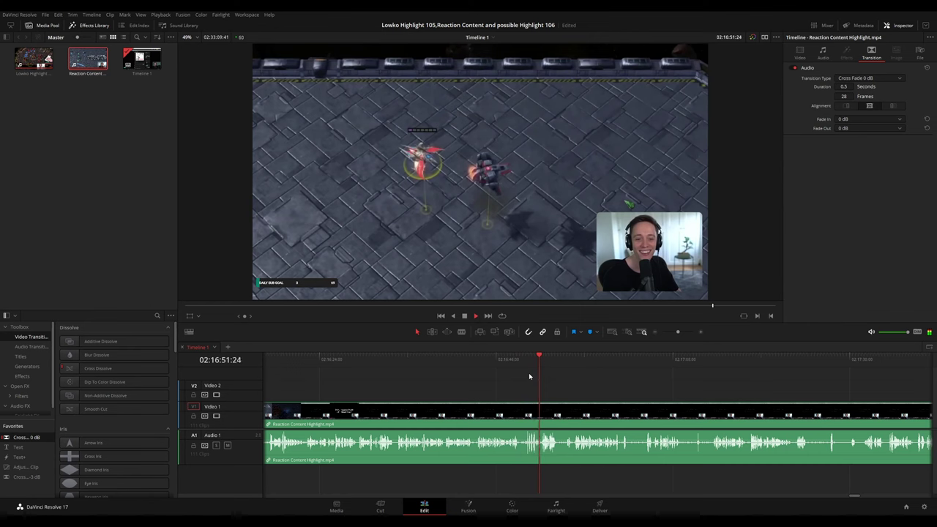
{"action": "left_click_drag", "start_coordinate": [602, 376], "coordinate": [516, 384]}
{"action": "key", "text": "space"}
{"action": "scroll", "coordinate": [523, 394], "scroll_direction": "right", "scroll_amount": 2}
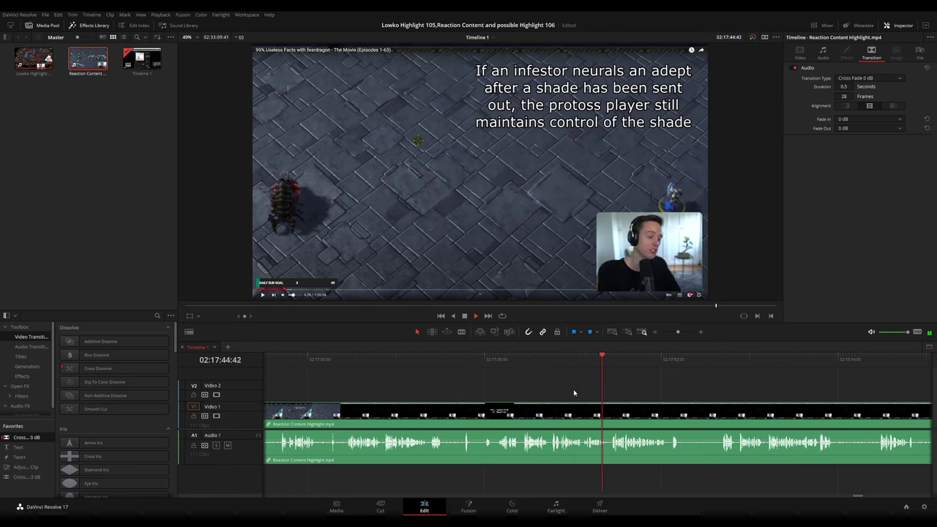
Watch the neural parasite and disruptor facts from about 02:17:44 to the start of the flying command center fact at about 02:18:46.
{"action": "scroll", "coordinate": [617, 376], "scroll_direction": "right", "scroll_amount": 3}
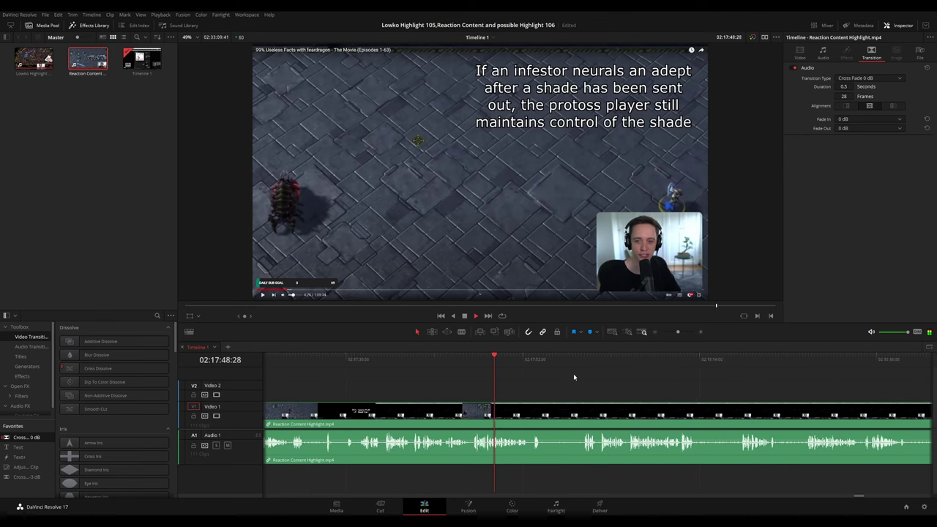
{"action": "scroll", "coordinate": [484, 378], "scroll_direction": "right", "scroll_amount": 2}
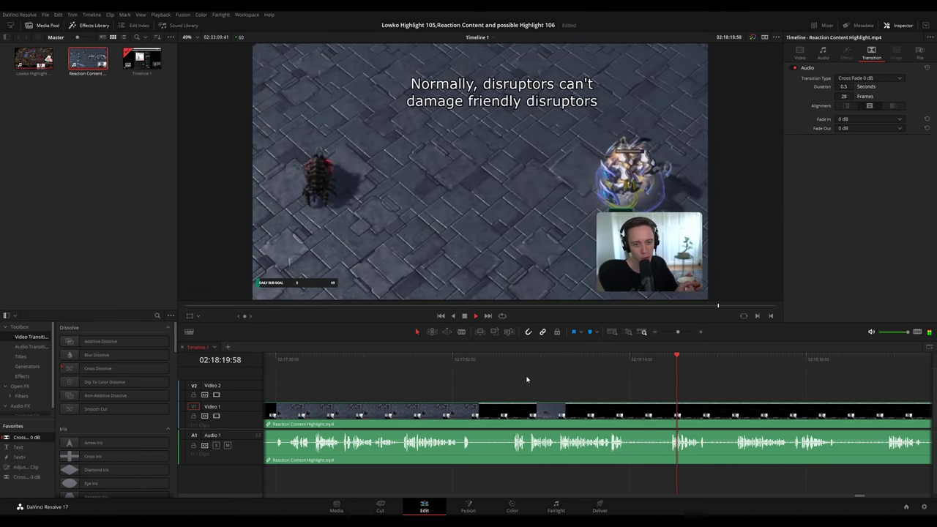
{"action": "scroll", "coordinate": [640, 384], "scroll_direction": "right", "scroll_amount": 5}
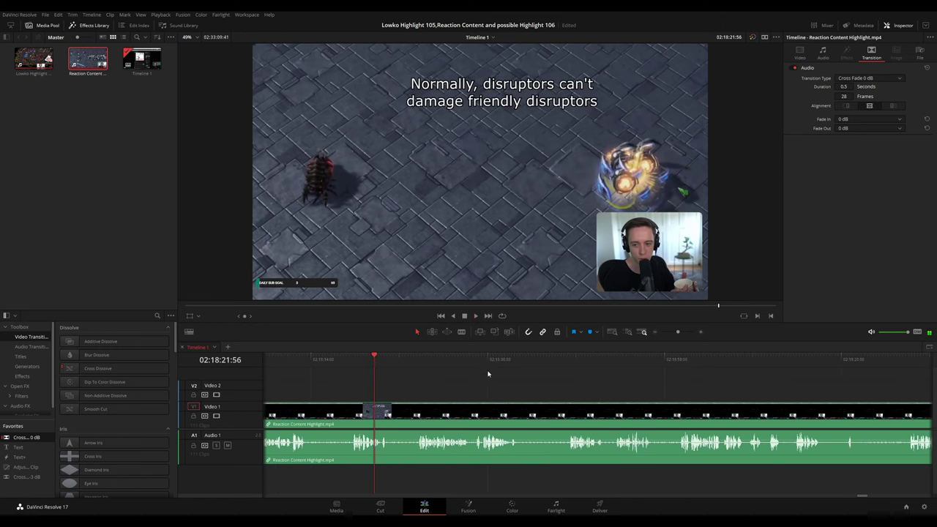
{"action": "scroll", "coordinate": [527, 386], "scroll_direction": "right", "scroll_amount": 1}
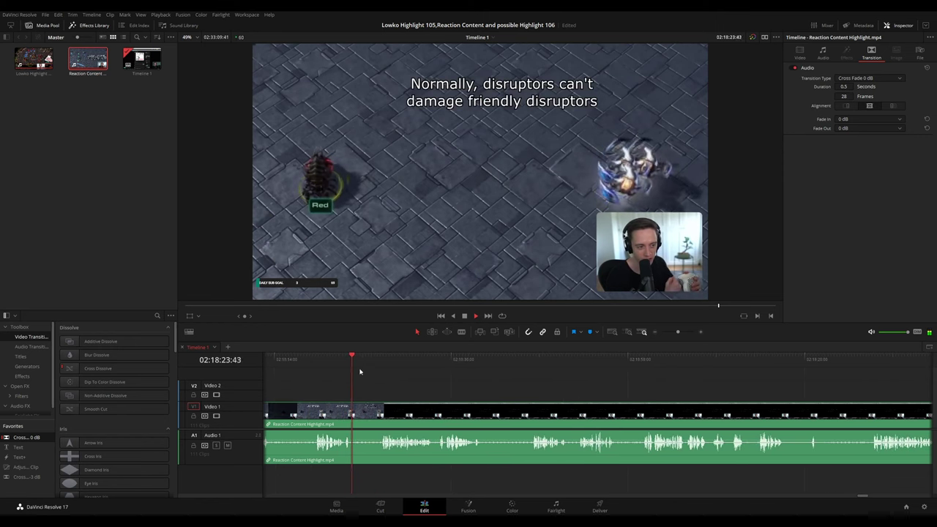
{"action": "scroll", "coordinate": [461, 402], "scroll_direction": "right", "scroll_amount": 1}
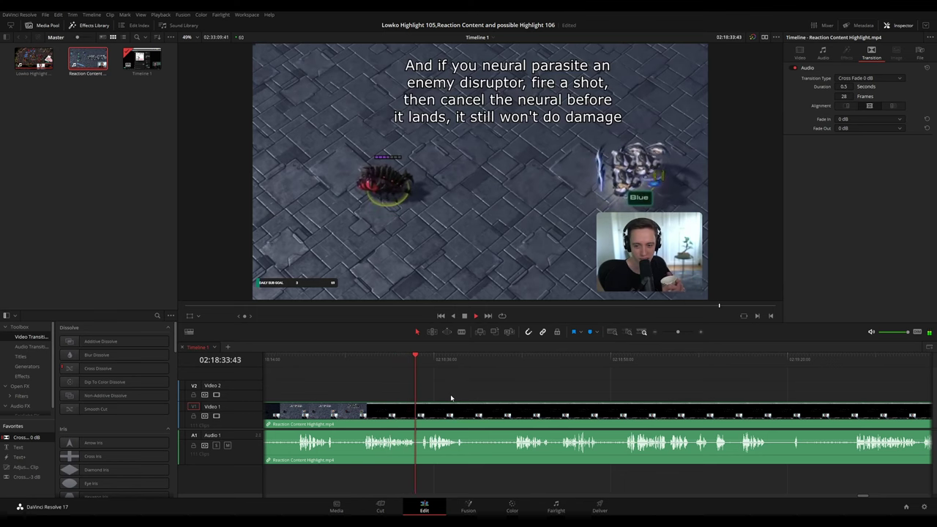
{"action": "key", "text": "space"}
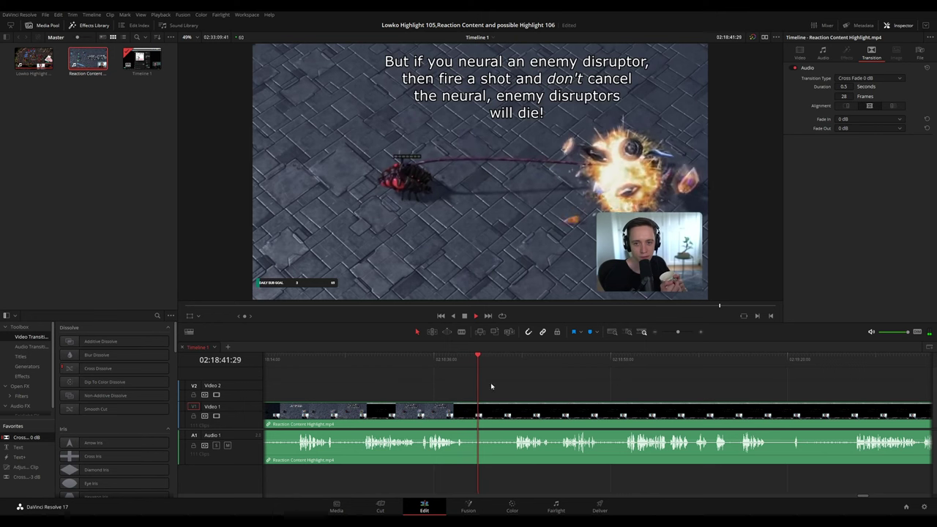
{"action": "left_click", "coordinate": [553, 406]}
{"action": "left_click", "coordinate": [570, 388]}
{"action": "scroll", "coordinate": [531, 379], "scroll_direction": "right", "scroll_amount": 2}
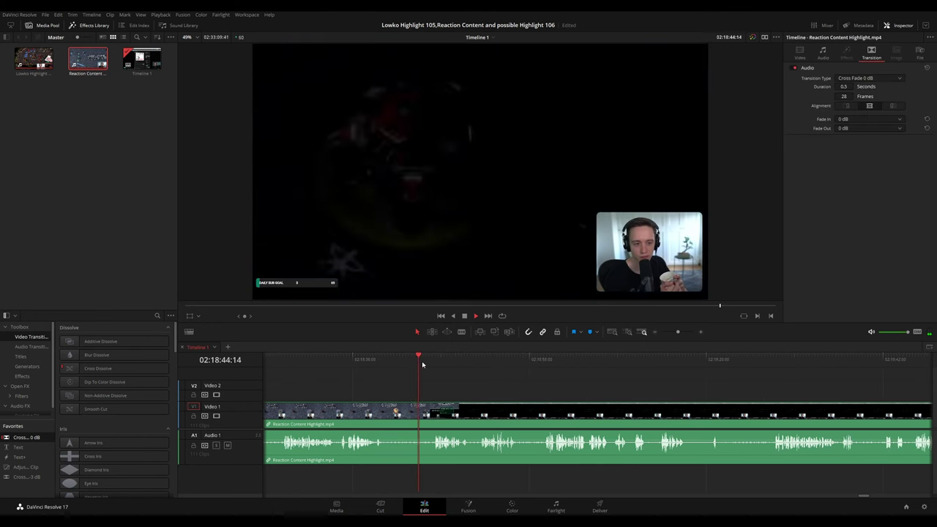
{"action": "left_click", "coordinate": [428, 361]}
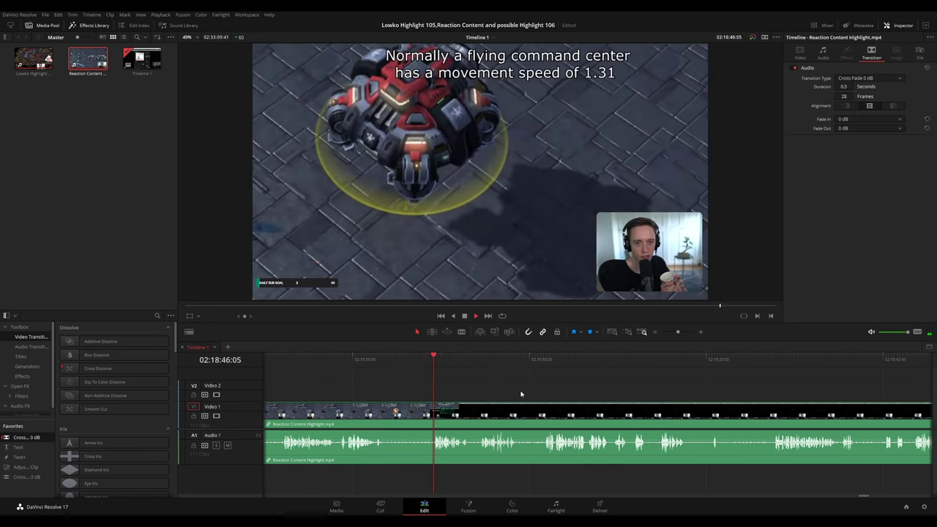
Watch the passage from the flying command center fact at about 02:18:46 to the nexus warp-in fact at about 02:20:31.
{"action": "scroll", "coordinate": [501, 387], "scroll_direction": "right", "scroll_amount": 2}
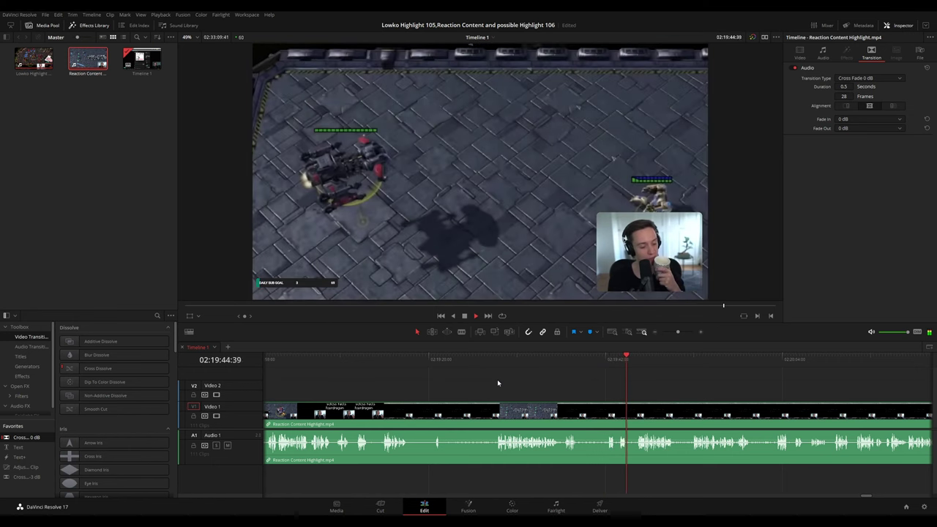
{"action": "left_click_drag", "start_coordinate": [709, 375], "coordinate": [535, 383]}
{"action": "scroll", "coordinate": [535, 383], "scroll_direction": "right", "scroll_amount": 1}
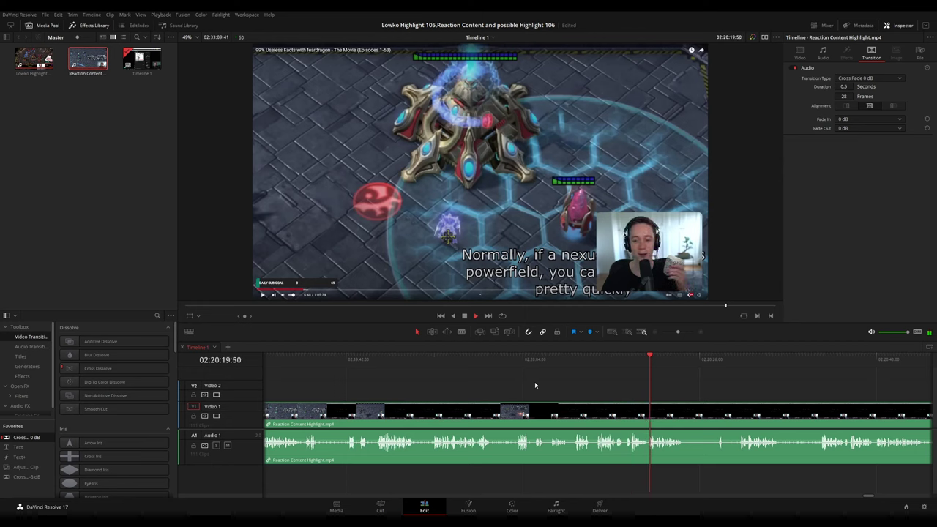
{"action": "key", "text": "space"}
{"action": "key", "text": "space"}
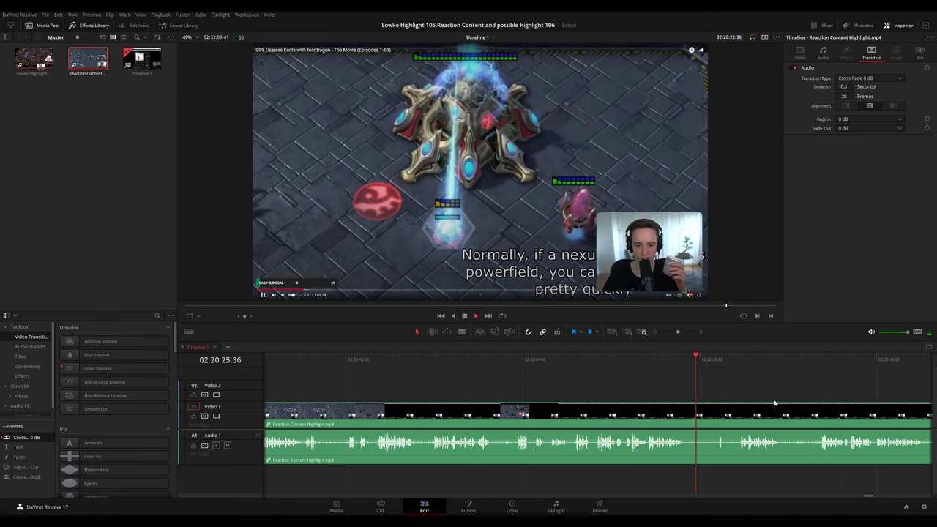
{"action": "left_click_drag", "start_coordinate": [768, 402], "coordinate": [534, 376]}
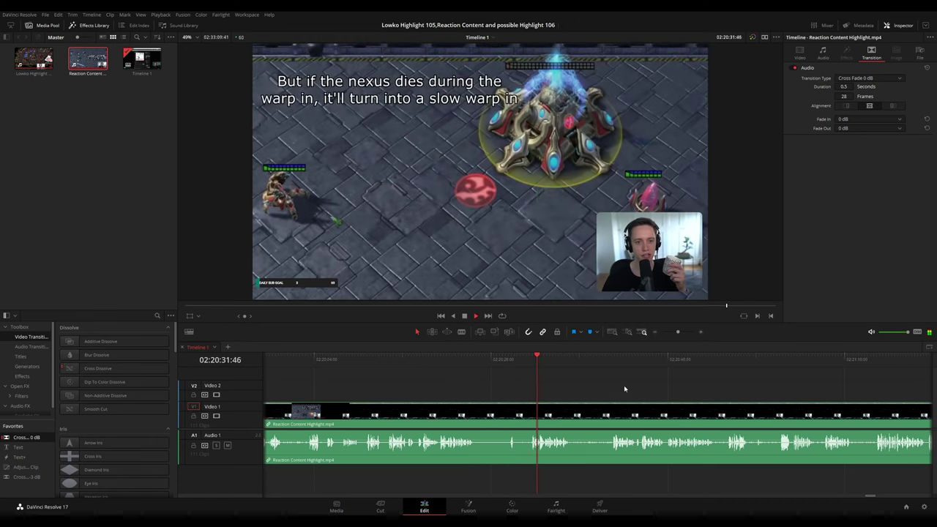
Watch from the slow warp-in fact at about 02:20:31 through the minimum blink distance fact, and replay from about 02:21:32.
{"action": "scroll", "coordinate": [462, 369], "scroll_direction": "right", "scroll_amount": 3}
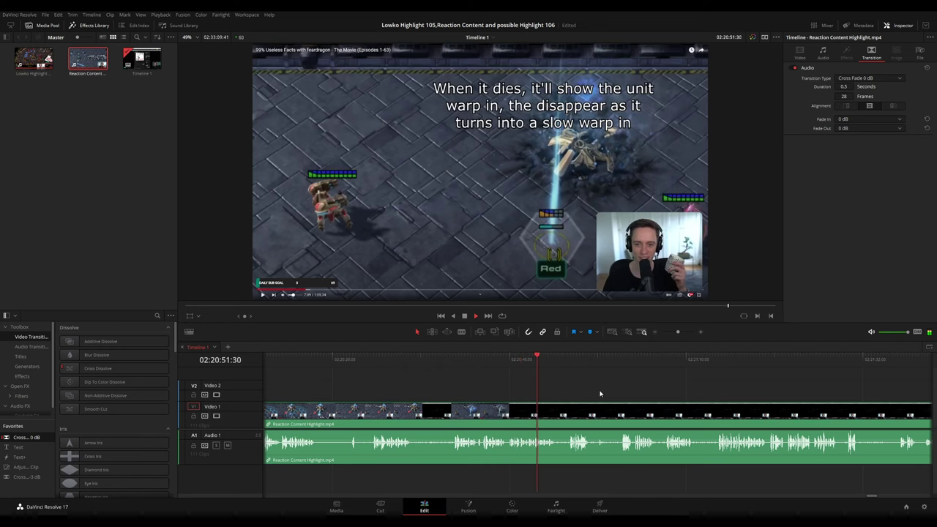
{"action": "left_click_drag", "start_coordinate": [600, 393], "coordinate": [442, 371]}
{"action": "key", "text": "space"}
{"action": "left_click_drag", "start_coordinate": [520, 379], "coordinate": [428, 373]}
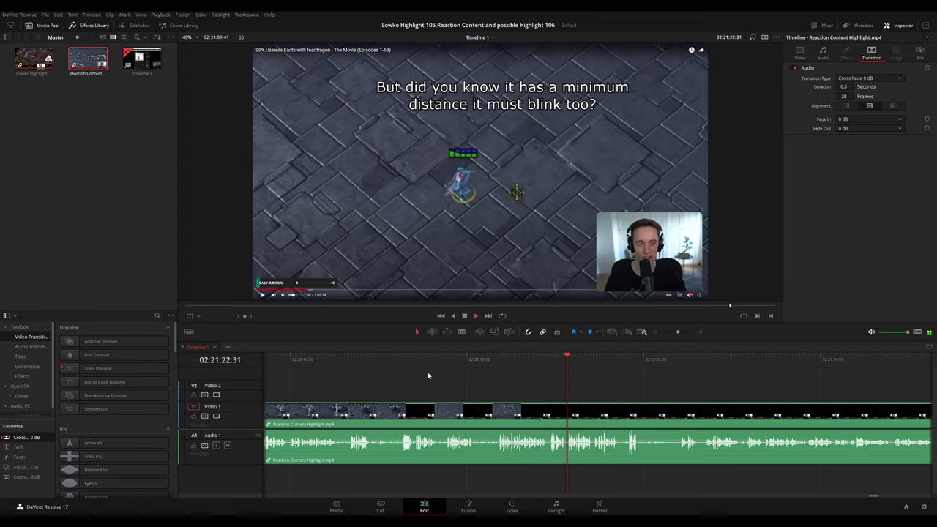
{"action": "left_click_drag", "start_coordinate": [637, 384], "coordinate": [506, 384]}
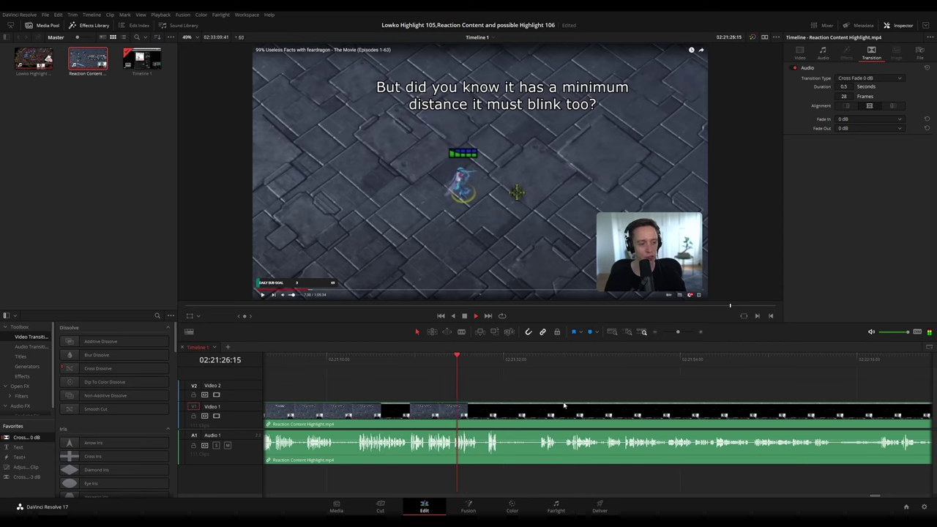
{"action": "scroll", "coordinate": [472, 381], "scroll_direction": "right", "scroll_amount": 2}
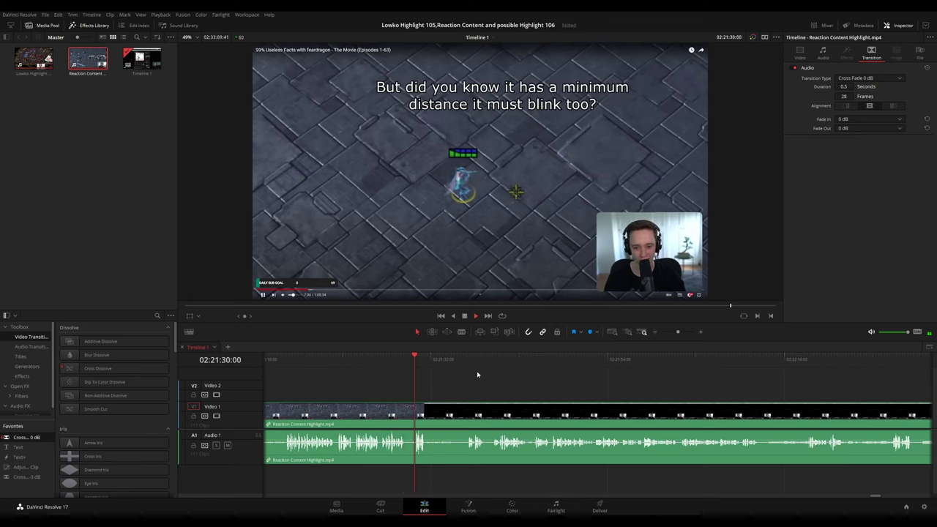
{"action": "left_click", "coordinate": [441, 360]}
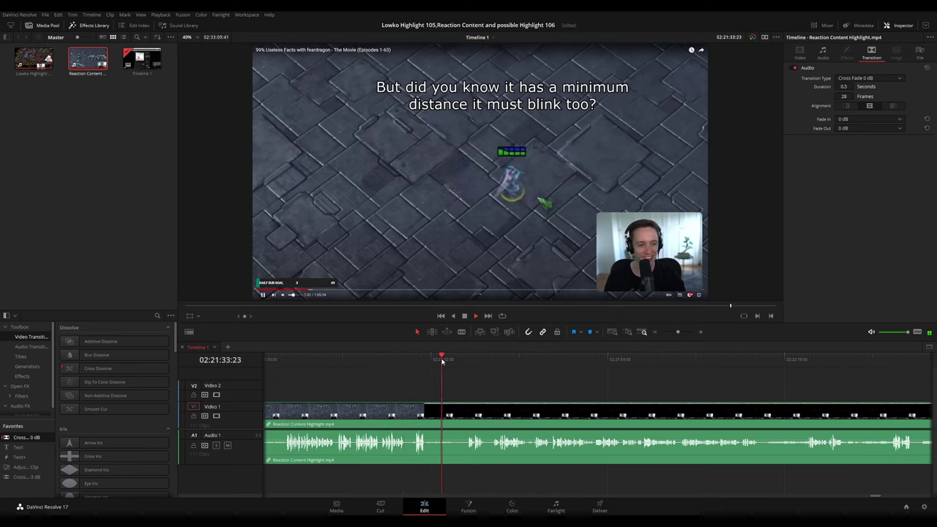
{"action": "left_click", "coordinate": [430, 360]}
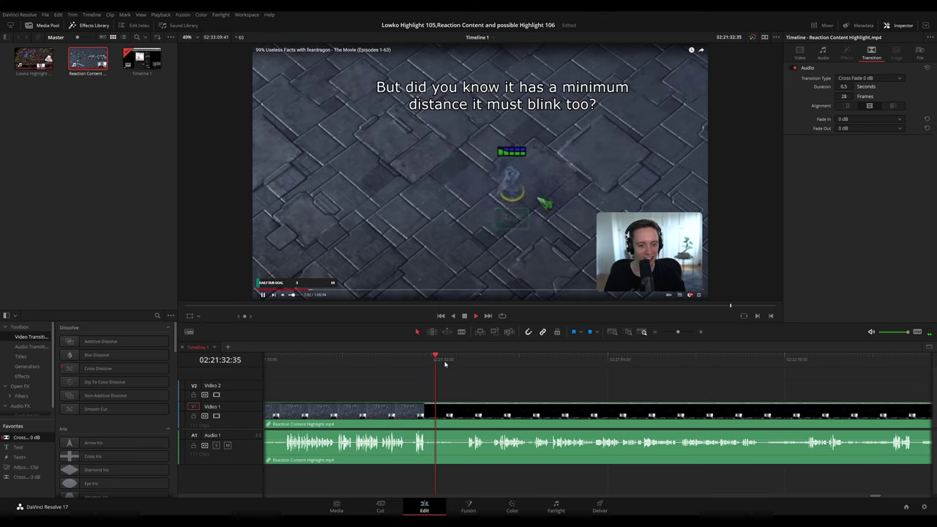
{"action": "key", "text": "space"}
{"action": "left_click_drag", "start_coordinate": [504, 386], "coordinate": [465, 385]}
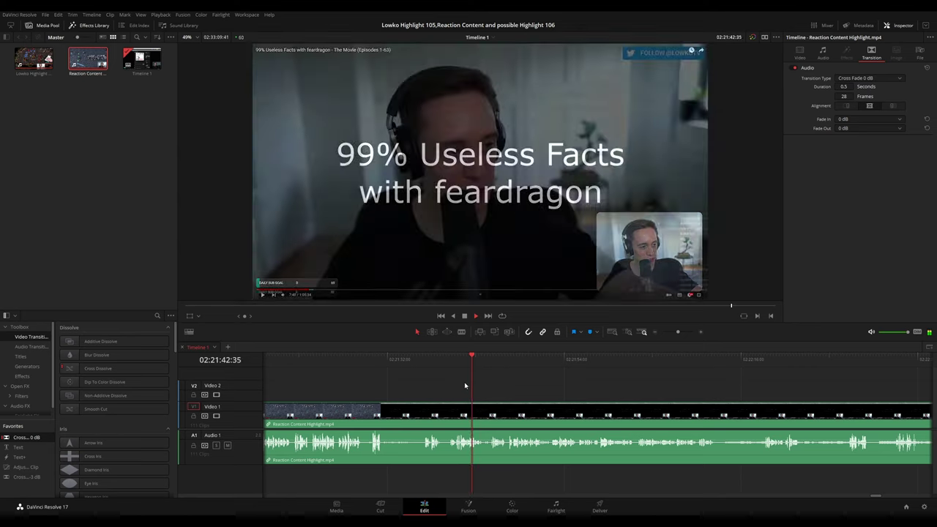
Watch the full-screen webcam talk from about 02:21:42 to the StarCraft loading screen at about 02:22:10.
{"action": "scroll", "coordinate": [527, 397], "scroll_direction": "up", "scroll_amount": 2}
{"action": "key", "text": "space"}
{"action": "left_click_drag", "start_coordinate": [684, 385], "coordinate": [549, 376]}
{"action": "key", "text": "space"}
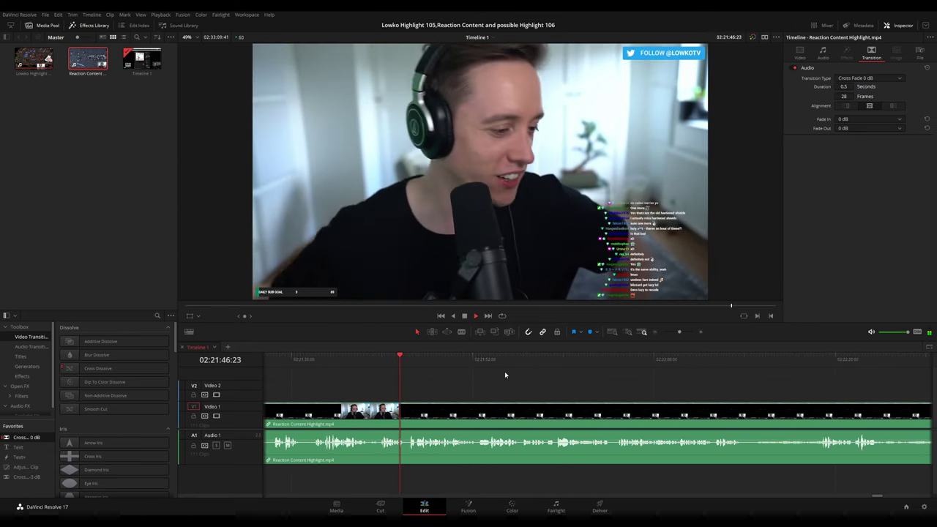
{"action": "scroll", "coordinate": [504, 371], "scroll_direction": "down", "scroll_amount": 5}
{"action": "scroll", "coordinate": [689, 384], "scroll_direction": "down", "scroll_amount": 5}
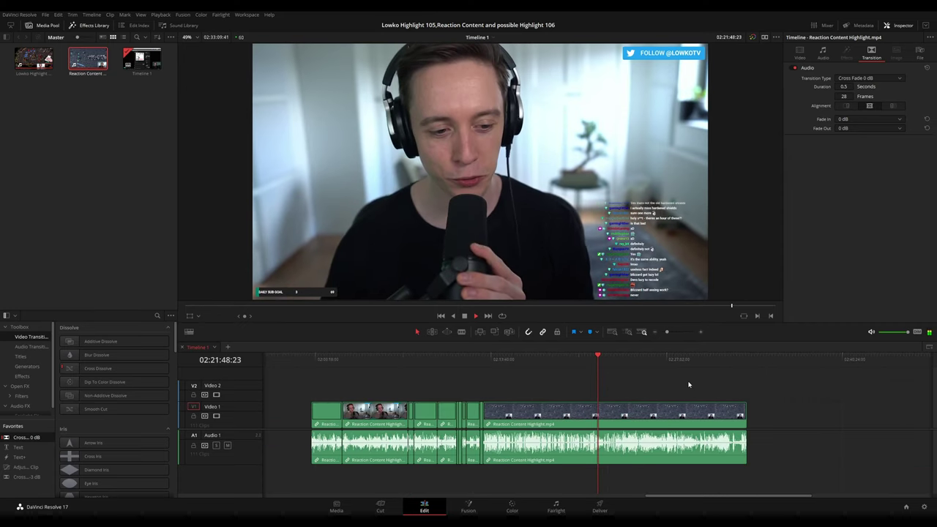
{"action": "scroll", "coordinate": [668, 392], "scroll_direction": "up", "scroll_amount": 4}
{"action": "left_click_drag", "start_coordinate": [715, 390], "coordinate": [545, 377]}
{"action": "scroll", "coordinate": [456, 367], "scroll_direction": "down", "scroll_amount": 2}
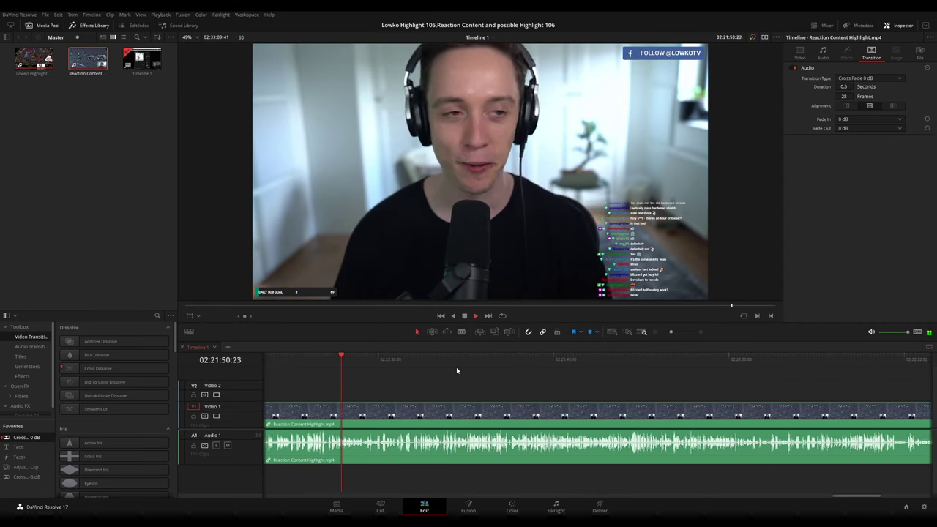
{"action": "scroll", "coordinate": [420, 370], "scroll_direction": "up", "scroll_amount": 4}
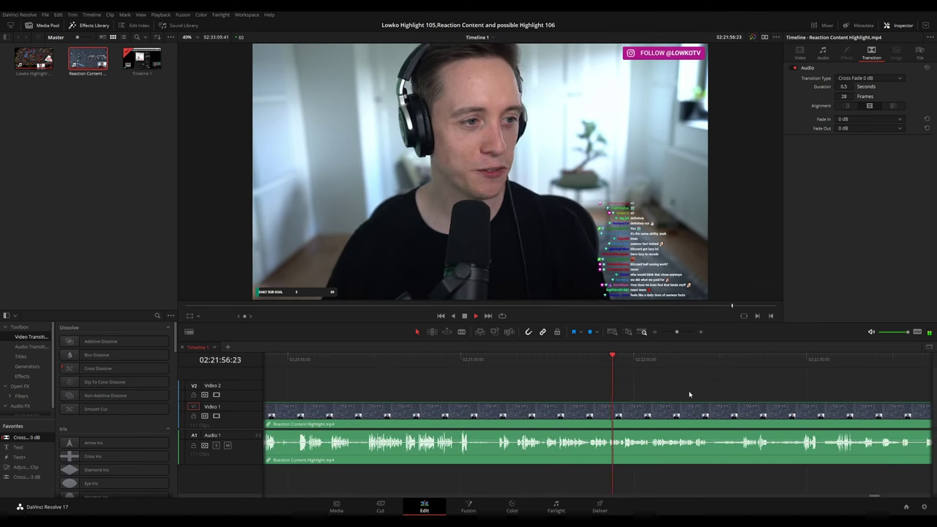
{"action": "left_click_drag", "start_coordinate": [688, 393], "coordinate": [567, 386]}
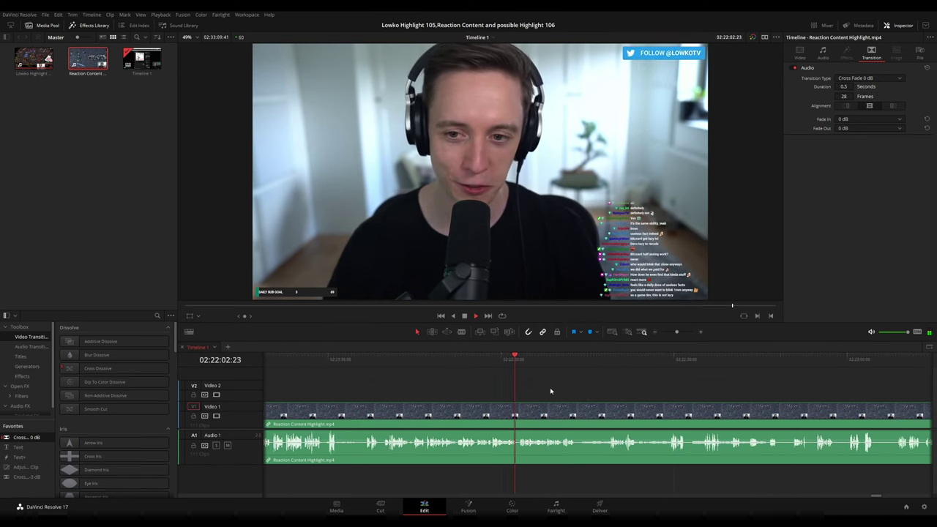
{"action": "scroll", "coordinate": [549, 387], "scroll_direction": "right", "scroll_amount": 1}
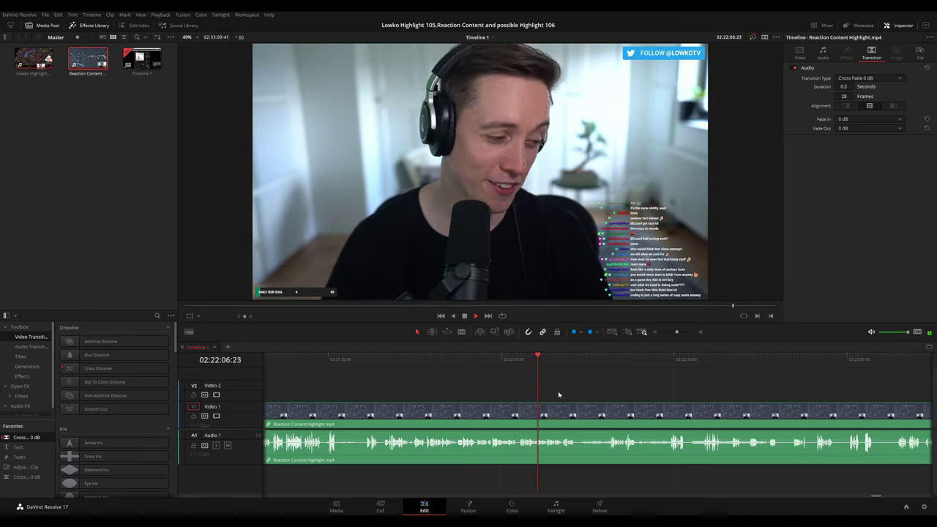
{"action": "left_click_drag", "start_coordinate": [559, 394], "coordinate": [534, 392]}
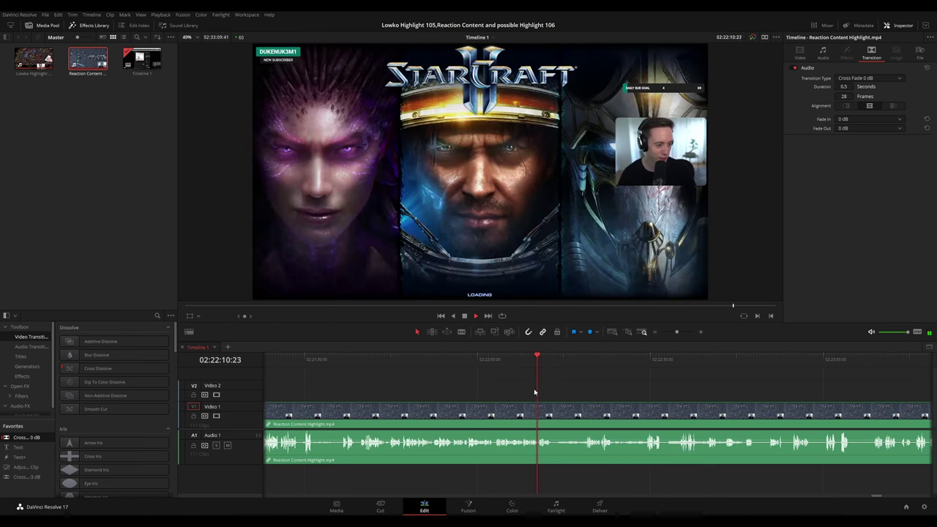
Split the clip at 02:22:10:28 and about 19 frames after, ripple-delete the sliver between before the Reddit scene, and play across the join.
{"action": "key", "text": "space"}
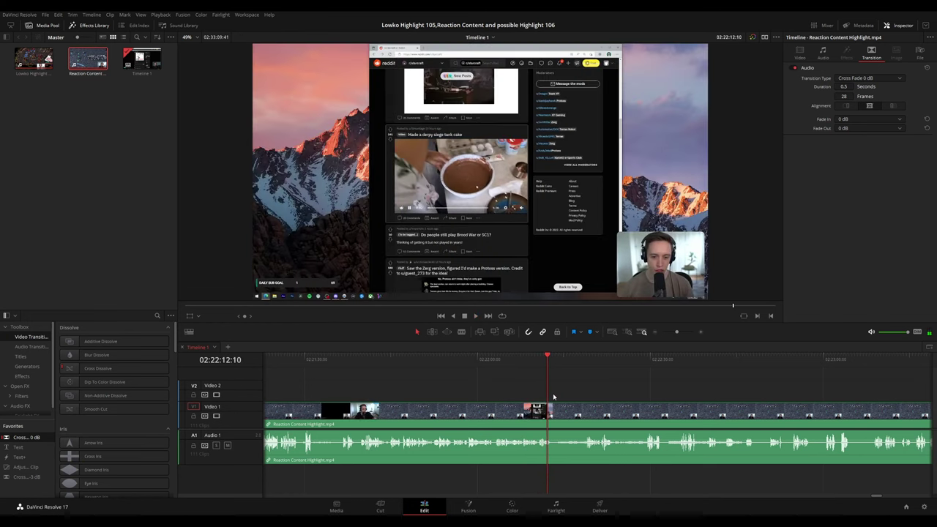
{"action": "scroll", "coordinate": [559, 394], "scroll_direction": "up", "scroll_amount": 5}
{"action": "left_click_drag", "start_coordinate": [445, 359], "coordinate": [436, 360]}
{"action": "key", "text": "space"}
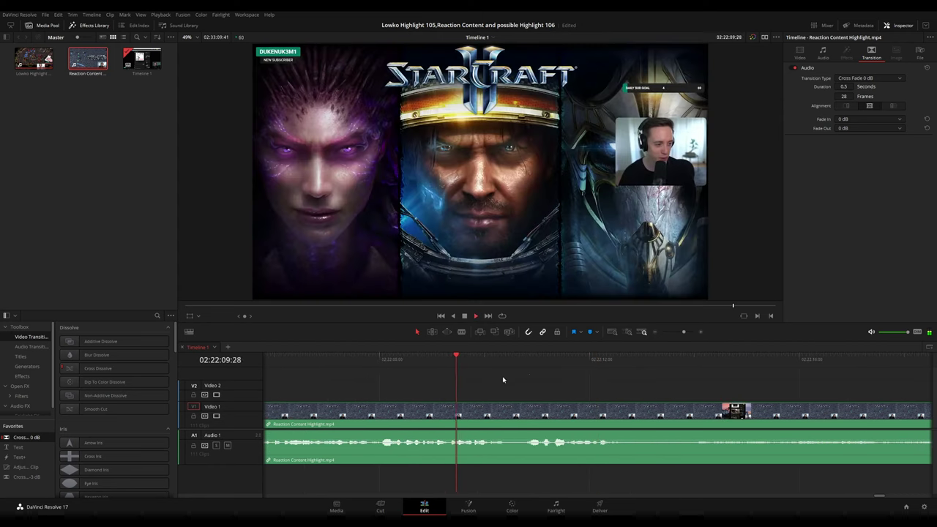
{"action": "key", "text": "space"}
{"action": "key", "text": "b"}
{"action": "left_click", "coordinate": [509, 409]}
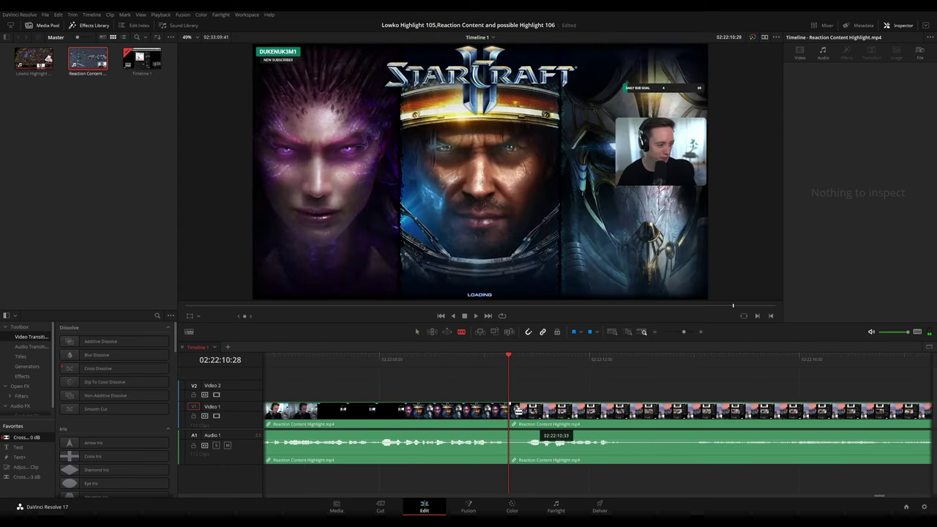
{"action": "left_click", "coordinate": [524, 413]}
{"action": "key", "text": "a"}
{"action": "left_click", "coordinate": [519, 415]}
{"action": "key", "text": "Delete"}
{"action": "key", "text": "space"}
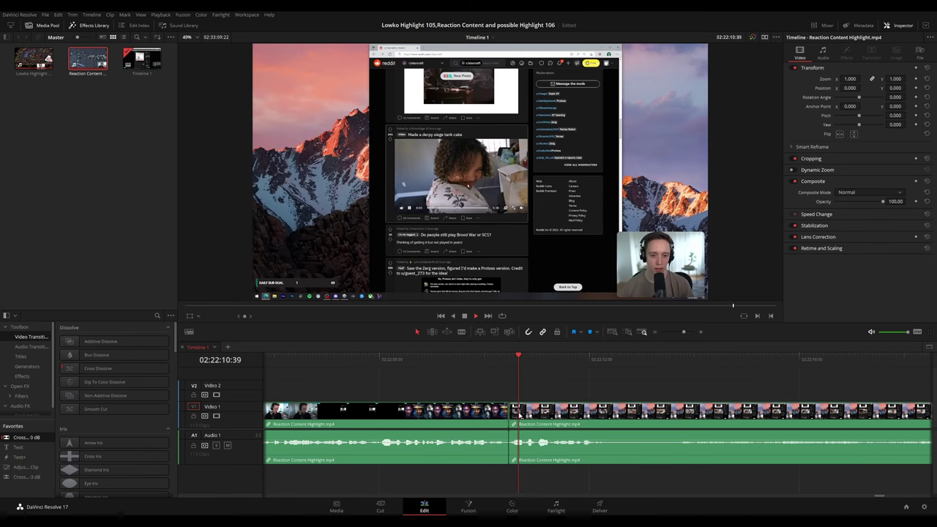
{"action": "left_click", "coordinate": [465, 359]}
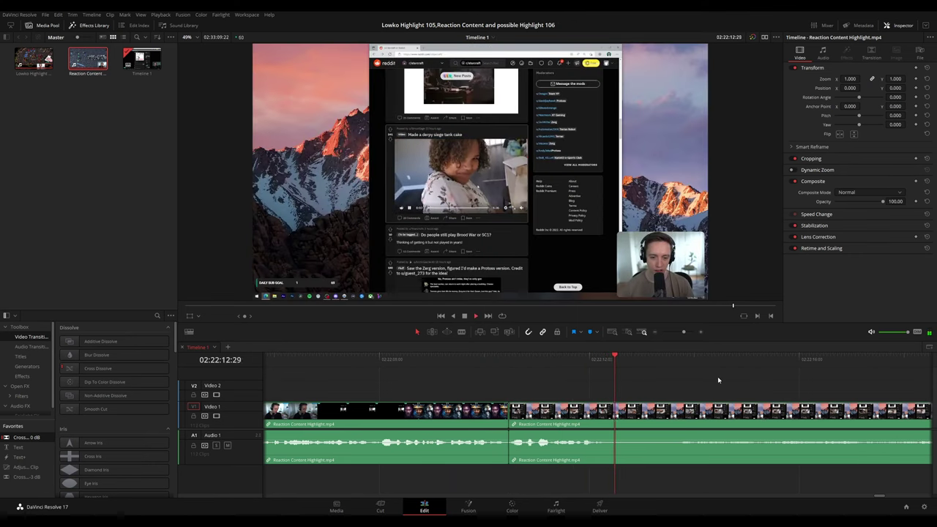
Review the start of the siege tank cake reaction from about 02:22:12 to 02:22:37, skipping ahead through the pauses.
{"action": "scroll", "coordinate": [718, 375], "scroll_direction": "down", "scroll_amount": 6}
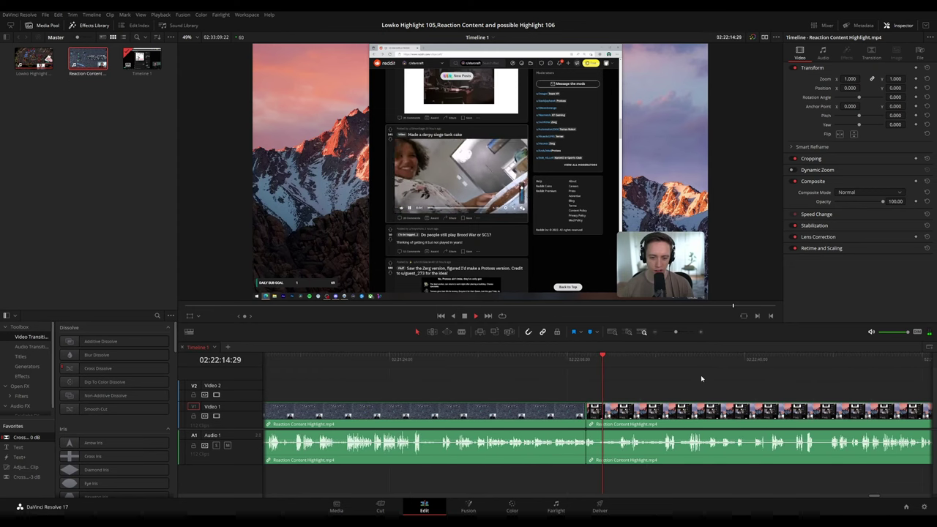
{"action": "left_click_drag", "start_coordinate": [619, 395], "coordinate": [528, 360]}
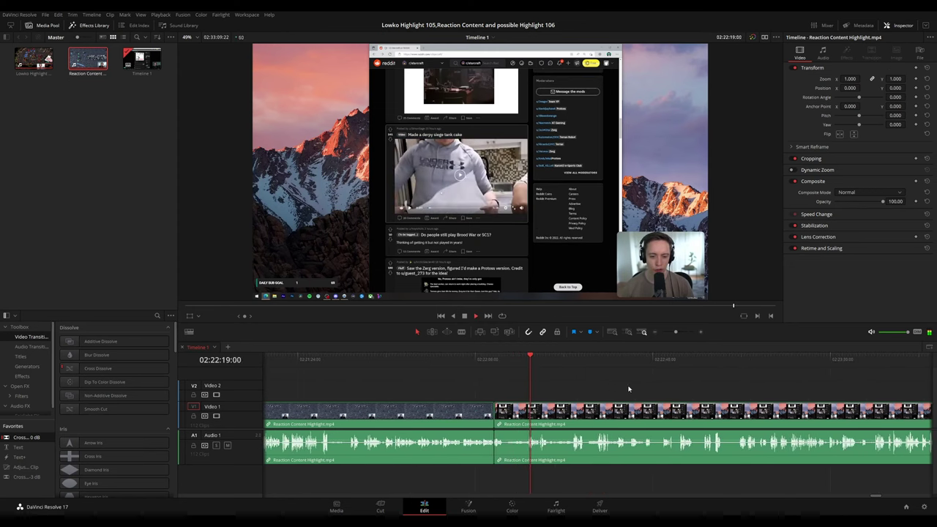
{"action": "scroll", "coordinate": [628, 389], "scroll_direction": "up", "scroll_amount": 1}
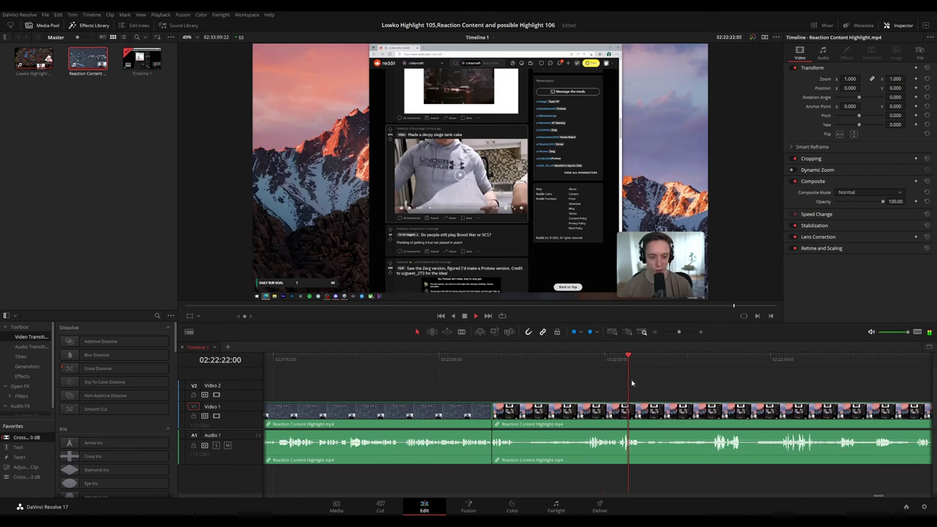
{"action": "left_click_drag", "start_coordinate": [659, 360], "coordinate": [708, 366]}
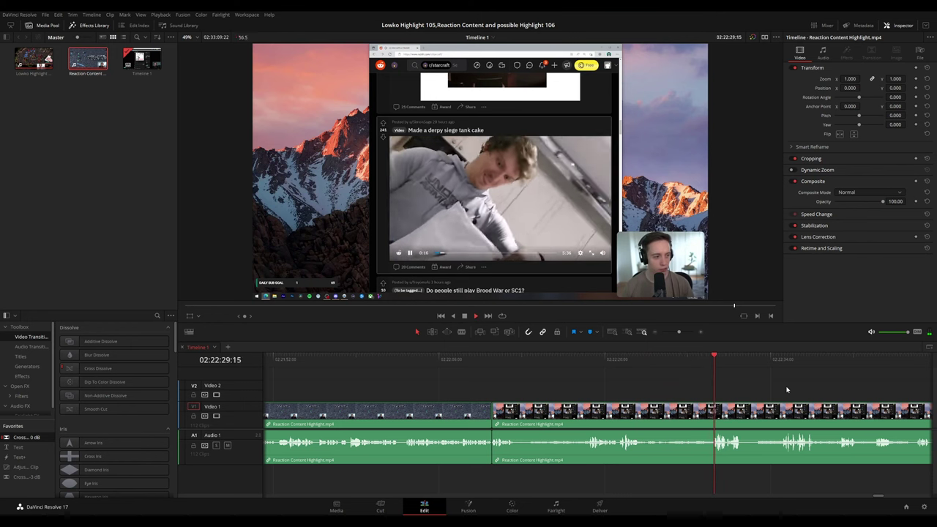
{"action": "left_click_drag", "start_coordinate": [786, 389], "coordinate": [558, 363]}
{"action": "scroll", "coordinate": [604, 370], "scroll_direction": "right", "scroll_amount": 1}
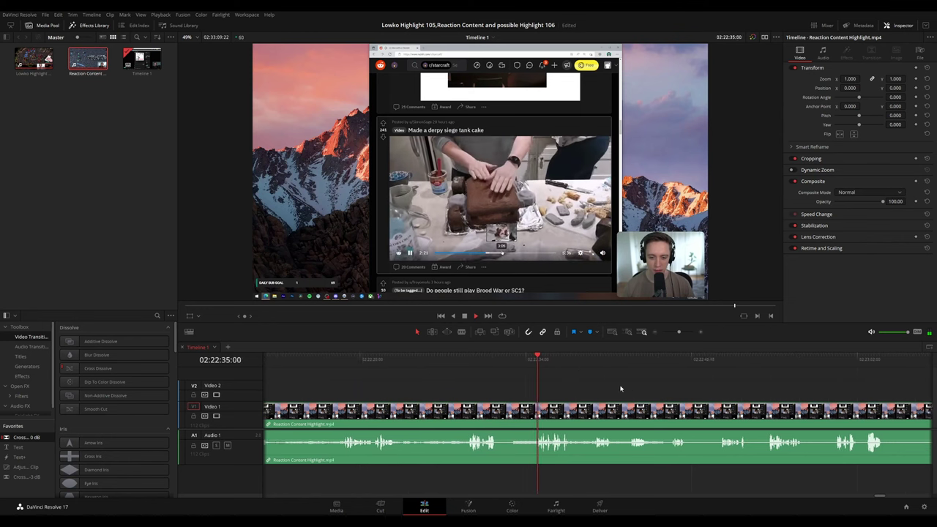
{"action": "scroll", "coordinate": [548, 381], "scroll_direction": "right", "scroll_amount": 1}
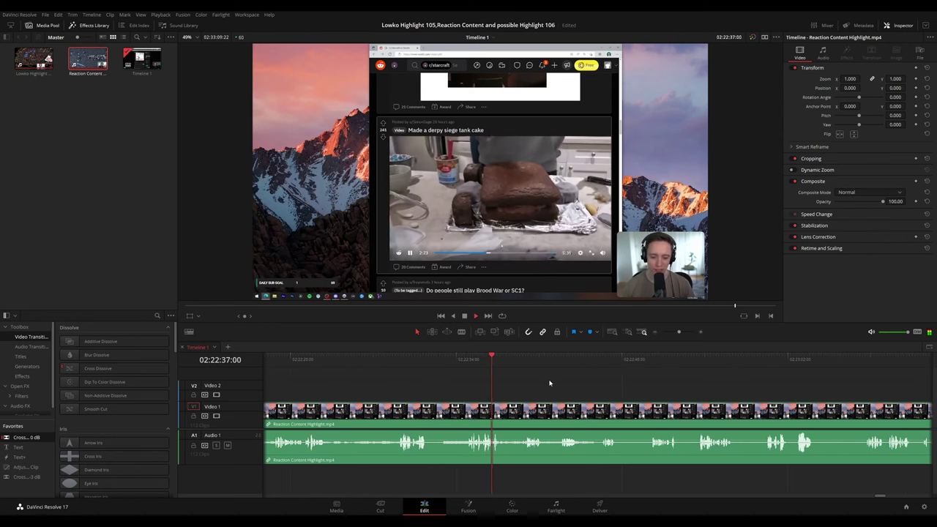
Skim the cake-building footage from about 02:22:37 to 02:22:49, skipping the silent stretches.
{"action": "left_click_drag", "start_coordinate": [508, 365], "coordinate": [518, 364]}
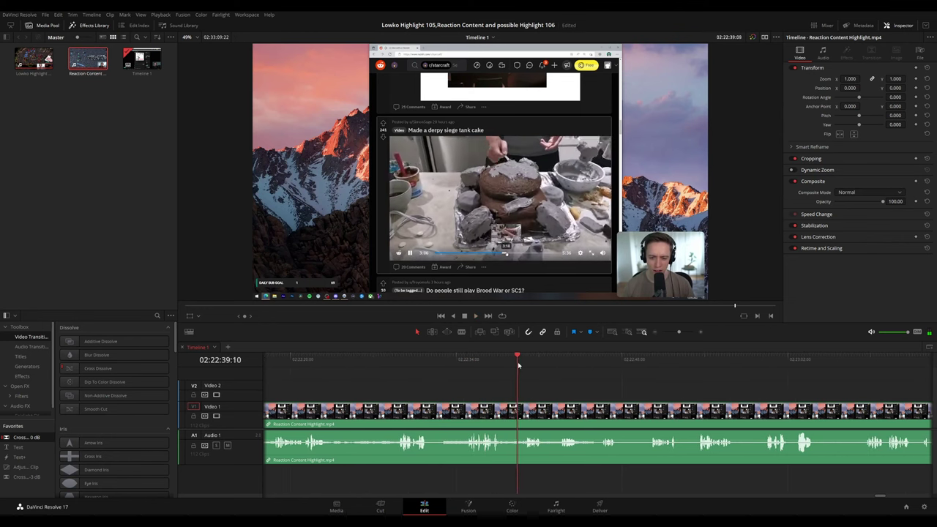
{"action": "left_click", "coordinate": [555, 364]}
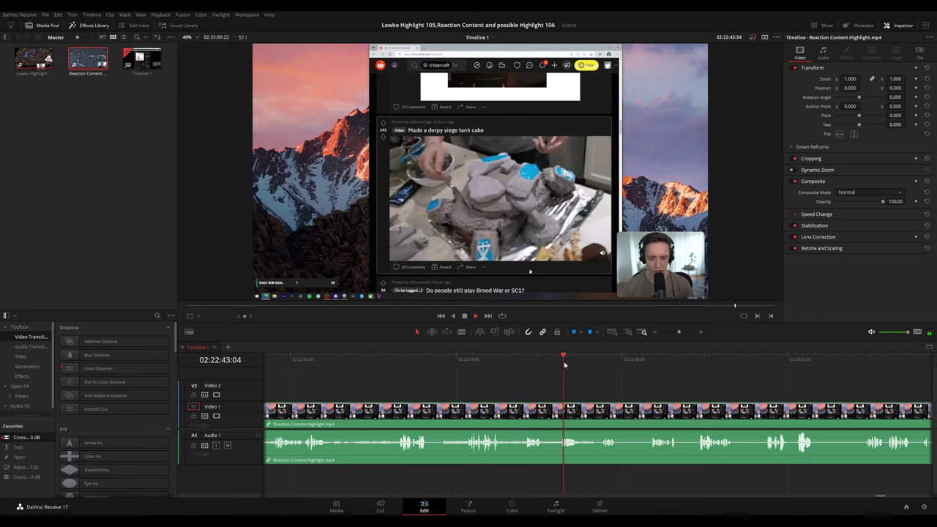
{"action": "scroll", "coordinate": [588, 382], "scroll_direction": "right", "scroll_amount": 2}
{"action": "left_click", "coordinate": [523, 364]}
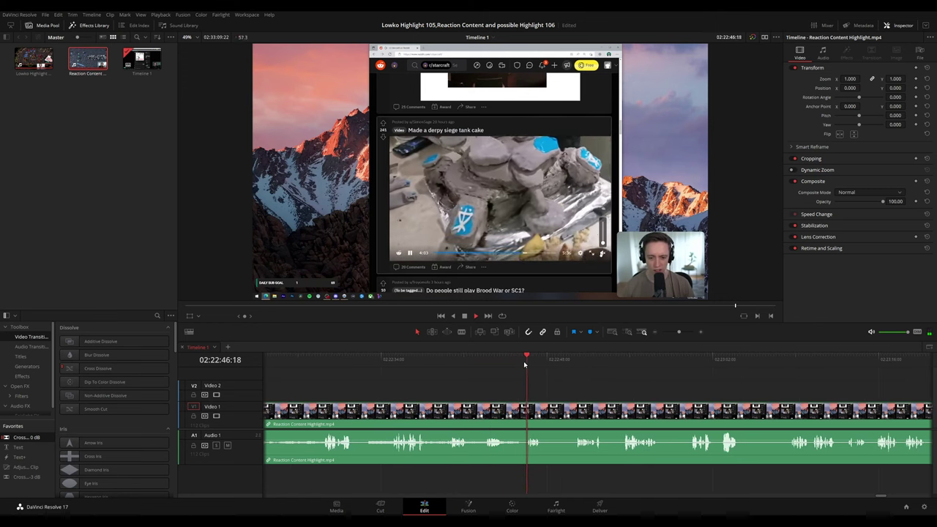
{"action": "left_click", "coordinate": [553, 363]}
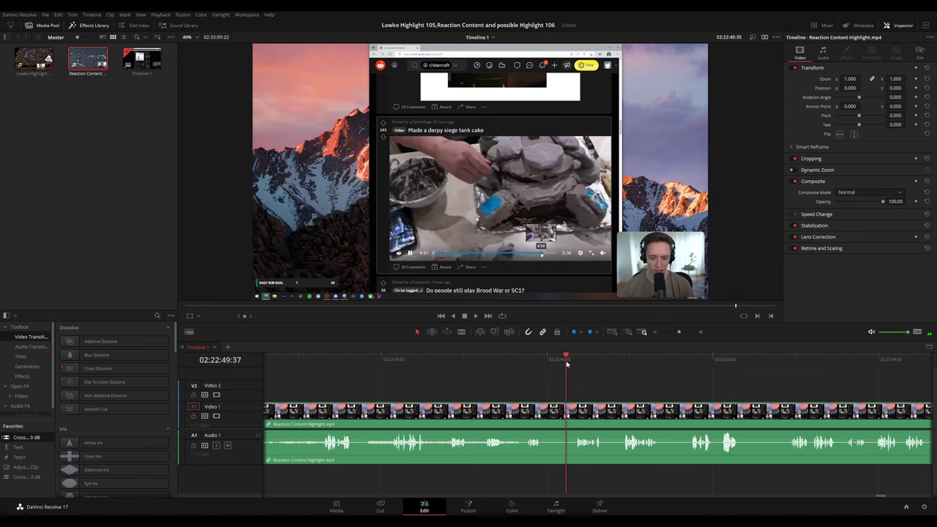
{"action": "key", "text": "space"}
Watch the cake reaction from about 02:22:49 through the gray decorating footage to about 02:23:17.
{"action": "scroll", "coordinate": [568, 372], "scroll_direction": "right", "scroll_amount": 4}
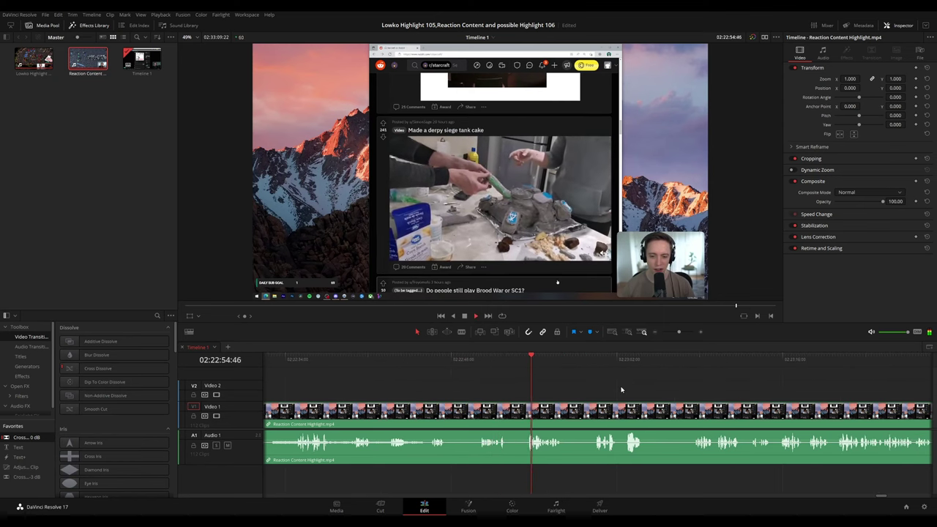
{"action": "scroll", "coordinate": [554, 381], "scroll_direction": "right", "scroll_amount": 2}
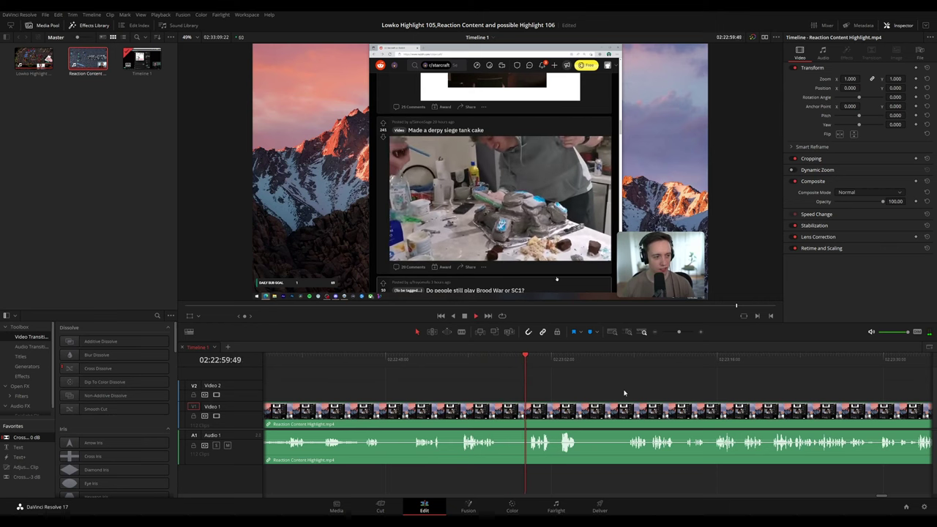
{"action": "scroll", "coordinate": [548, 379], "scroll_direction": "right", "scroll_amount": 3}
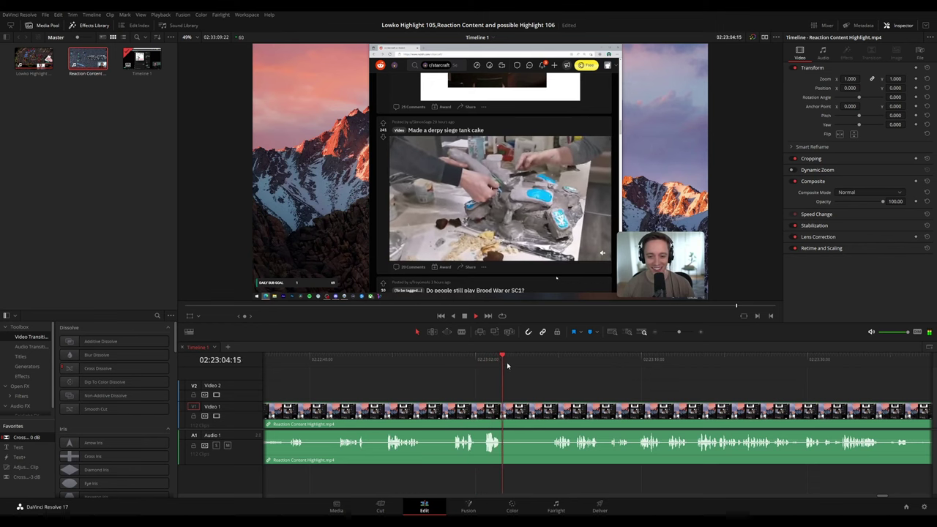
{"action": "scroll", "coordinate": [669, 396], "scroll_direction": "right", "scroll_amount": 4}
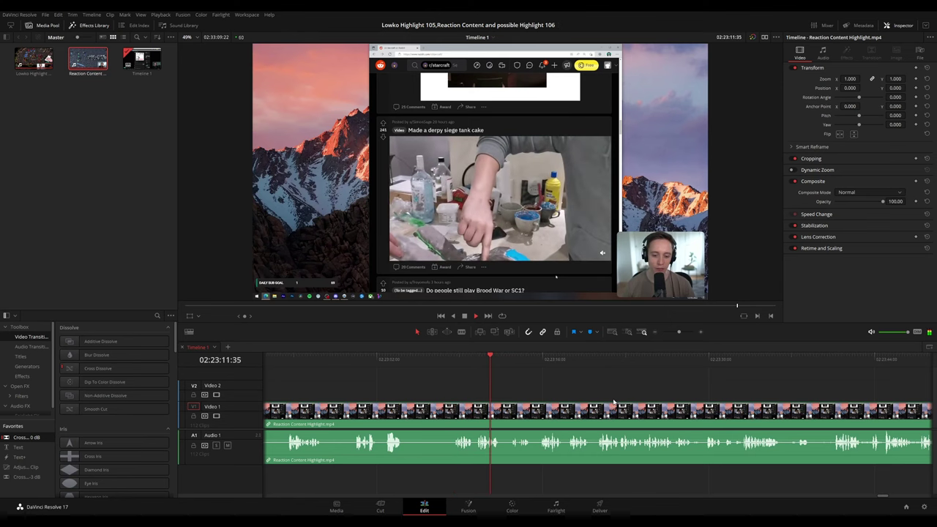
{"action": "scroll", "coordinate": [571, 389], "scroll_direction": "right", "scroll_amount": 4}
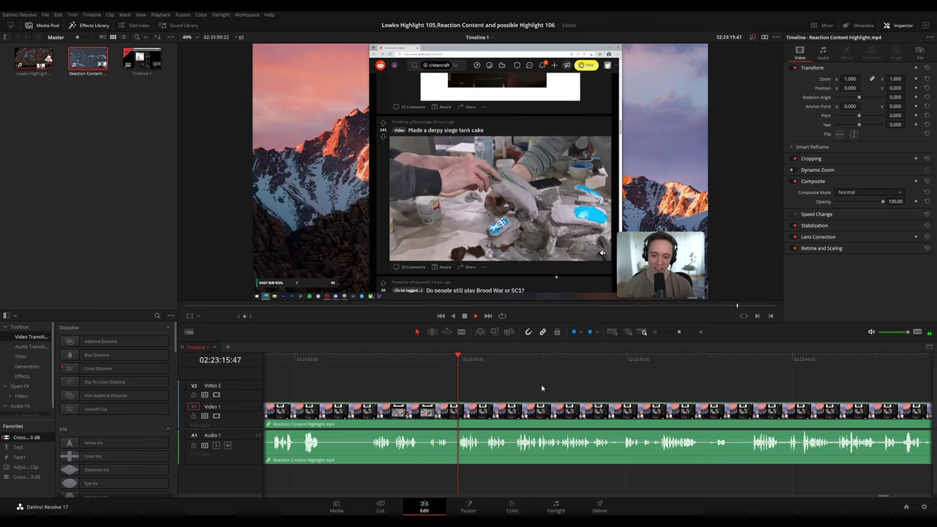
{"action": "scroll", "coordinate": [541, 384], "scroll_direction": "right", "scroll_amount": 2}
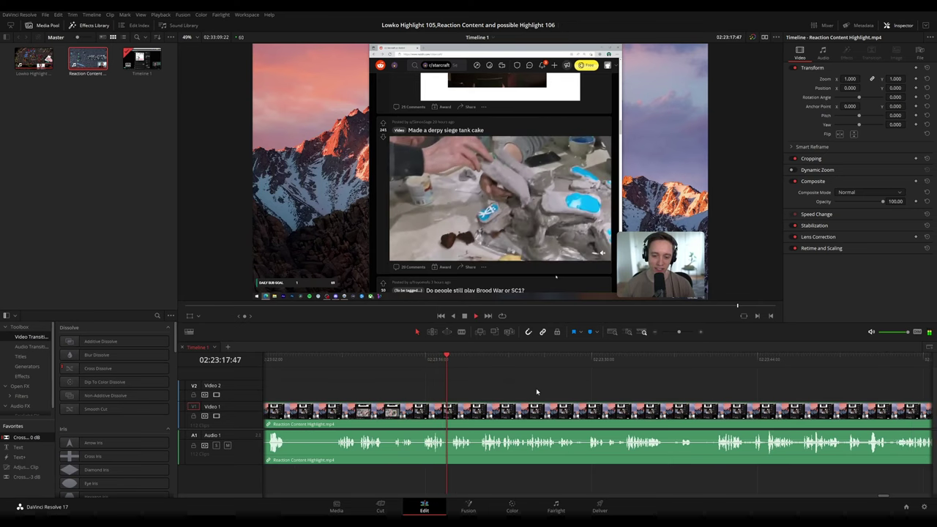
Skip to about 02:23:20 and watch the comparison of the finished cake with the game model until about 02:23:32.
{"action": "left_click", "coordinate": [477, 361]}
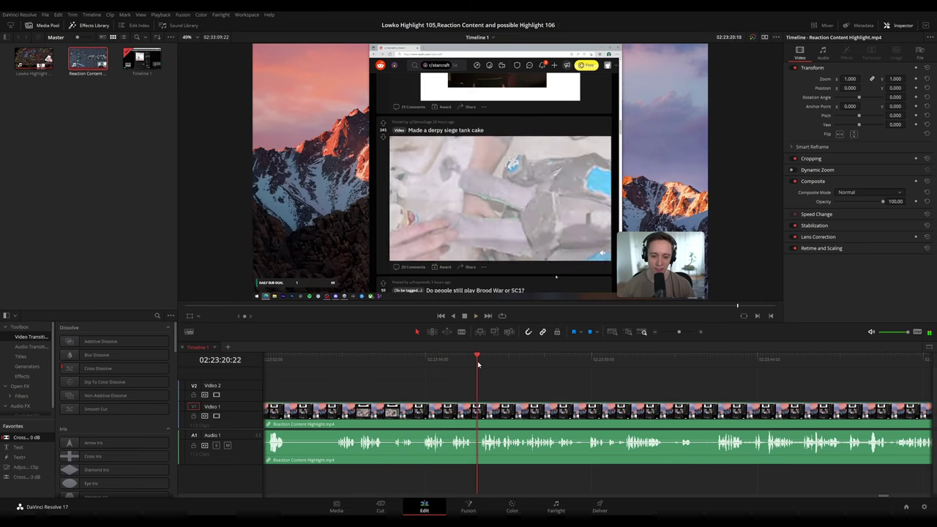
{"action": "key", "text": "space"}
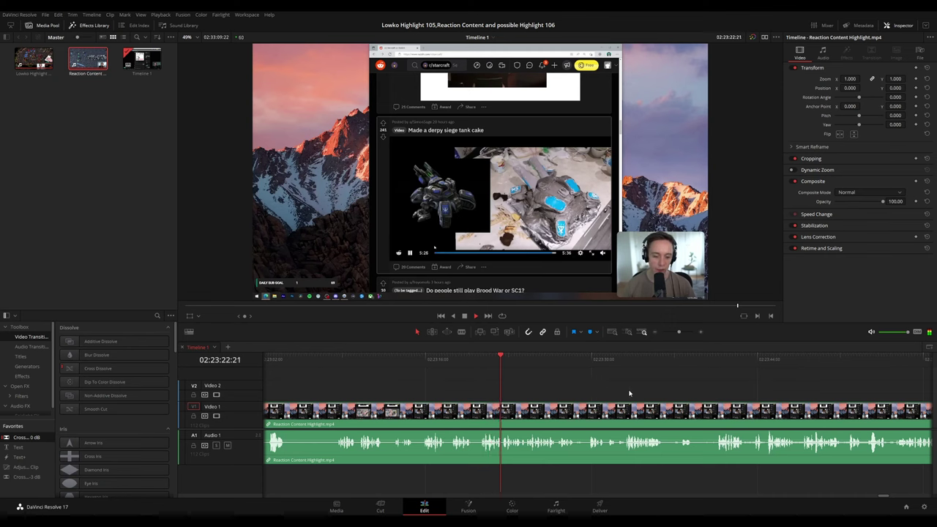
{"action": "scroll", "coordinate": [585, 387], "scroll_direction": "right", "scroll_amount": 4}
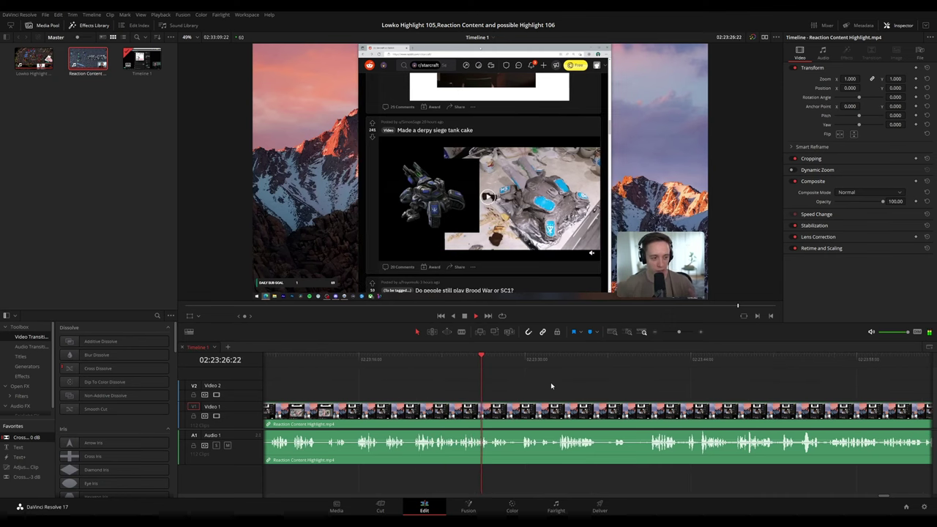
{"action": "scroll", "coordinate": [620, 400], "scroll_direction": "up", "scroll_amount": 2}
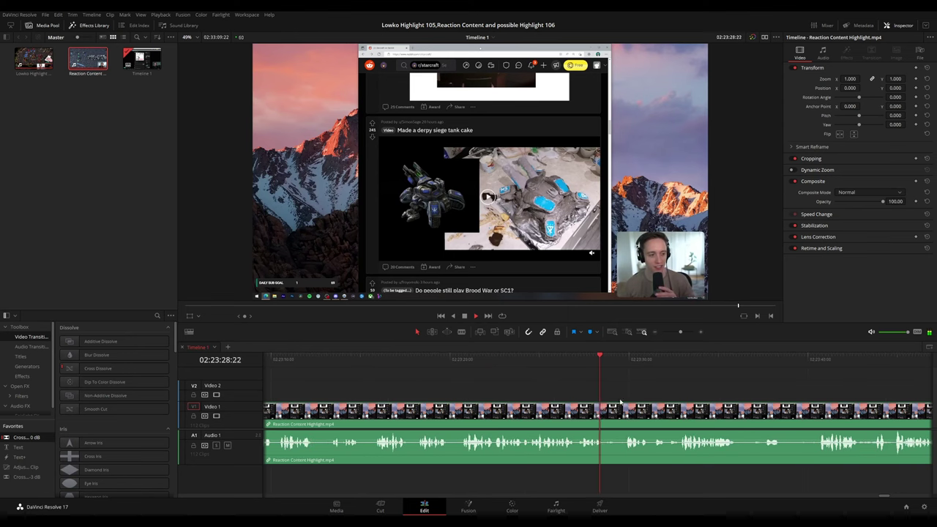
{"action": "scroll", "coordinate": [563, 391], "scroll_direction": "right", "scroll_amount": 5}
{"action": "scroll", "coordinate": [527, 385], "scroll_direction": "right", "scroll_amount": 5}
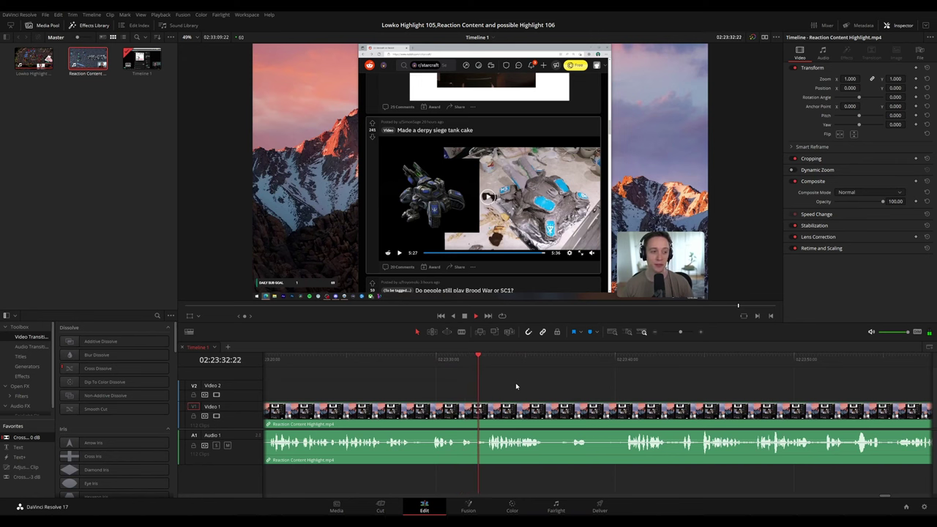
Split the clip at 02:23:32:49 and about 6 frames after, ripple-delete the sliver before the Mars doorway scene, and play across the join.
{"action": "key", "text": "space"}
{"action": "key", "text": "ctrl+b"}
{"action": "key", "text": "ctrl+z"}
{"action": "scroll", "coordinate": [548, 391], "scroll_direction": "up", "scroll_amount": 3}
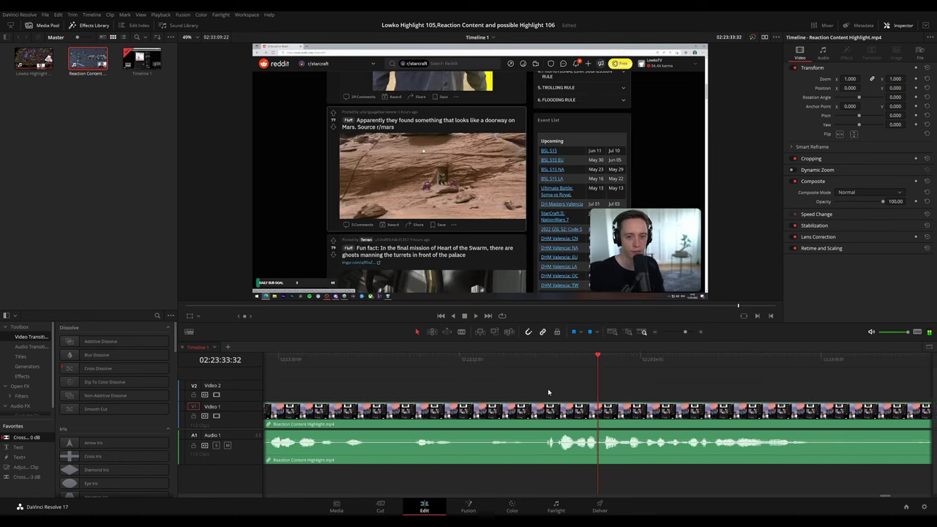
{"action": "scroll", "coordinate": [548, 391], "scroll_direction": "up", "scroll_amount": 1}
{"action": "left_click_drag", "start_coordinate": [506, 358], "coordinate": [515, 359]}
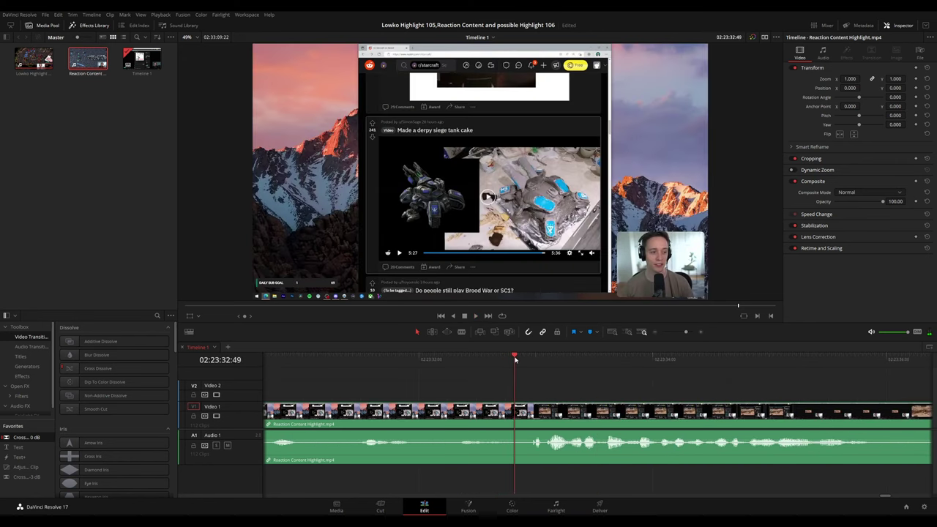
{"action": "key", "text": "ctrl+b"}
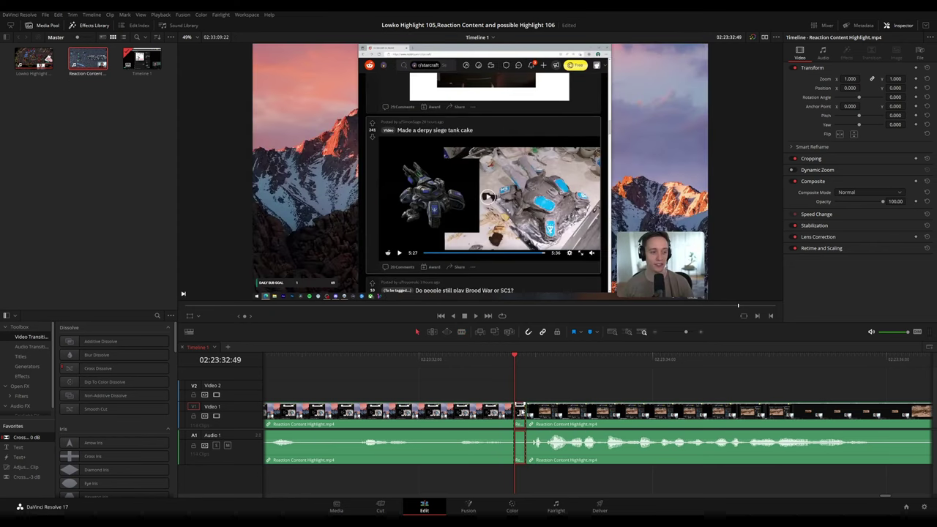
{"action": "key", "text": "space"}
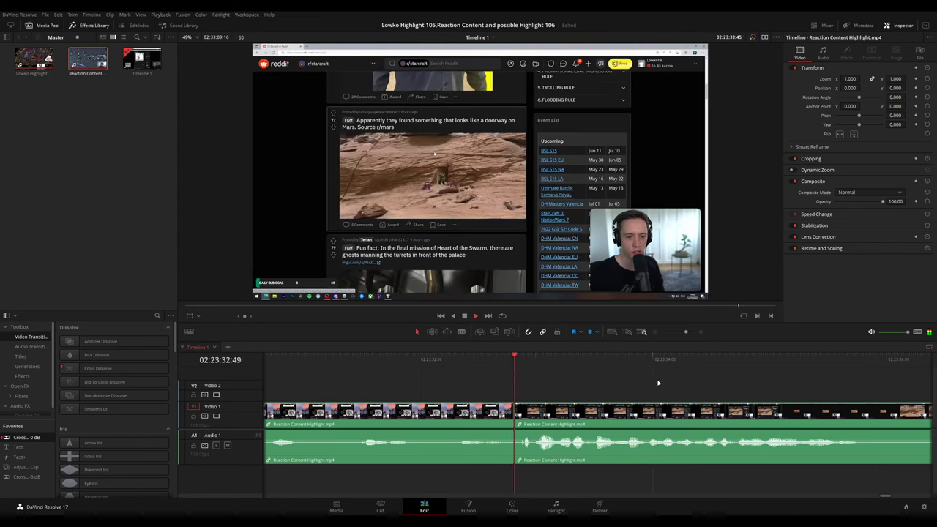
Watch the Mars doorway discussion to the NASA image page at about 02:24:49, then skip the pause to about 02:24:52.
{"action": "scroll", "coordinate": [696, 379], "scroll_direction": "down", "scroll_amount": 7}
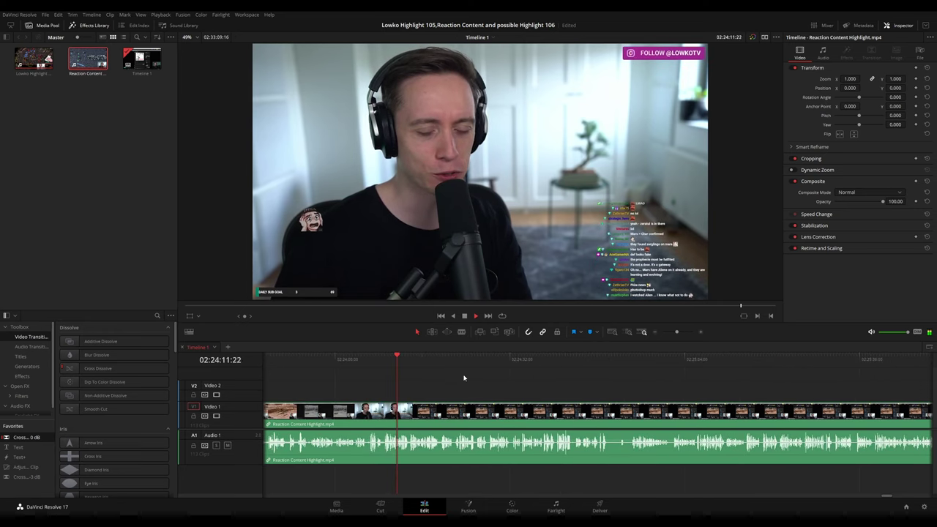
{"action": "scroll", "coordinate": [651, 385], "scroll_direction": "down", "scroll_amount": 3}
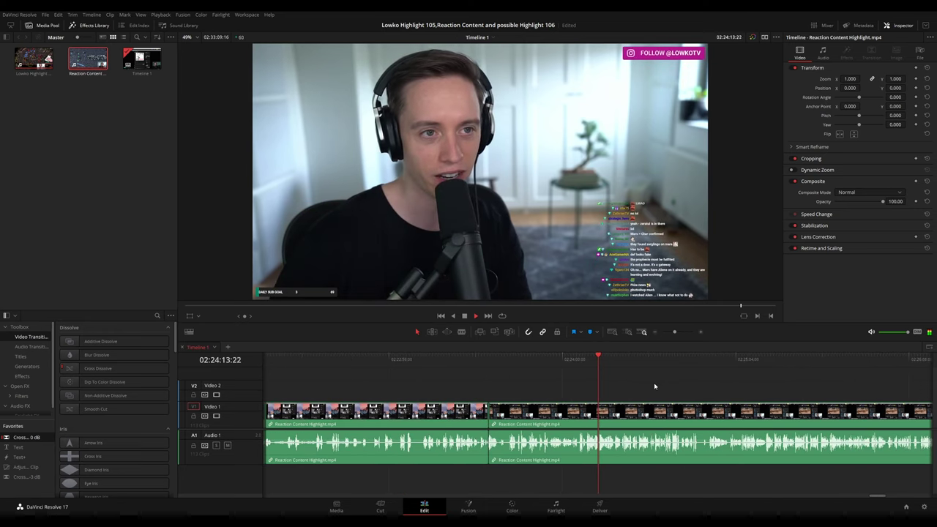
{"action": "scroll", "coordinate": [634, 387], "scroll_direction": "right", "scroll_amount": 1}
{"action": "scroll", "coordinate": [634, 387], "scroll_direction": "right", "scroll_amount": 3}
{"action": "scroll", "coordinate": [674, 397], "scroll_direction": "up", "scroll_amount": 5}
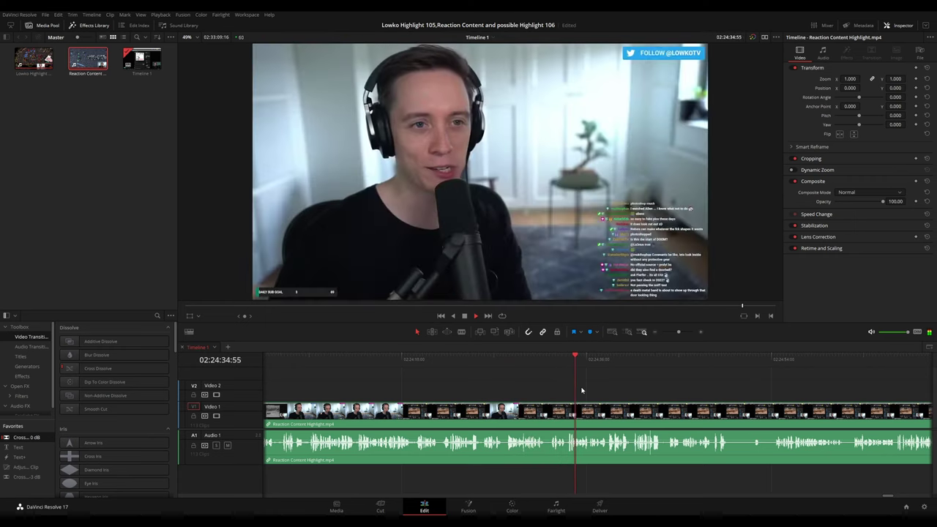
{"action": "scroll", "coordinate": [577, 392], "scroll_direction": "right", "scroll_amount": 2}
{"action": "key", "text": "space"}
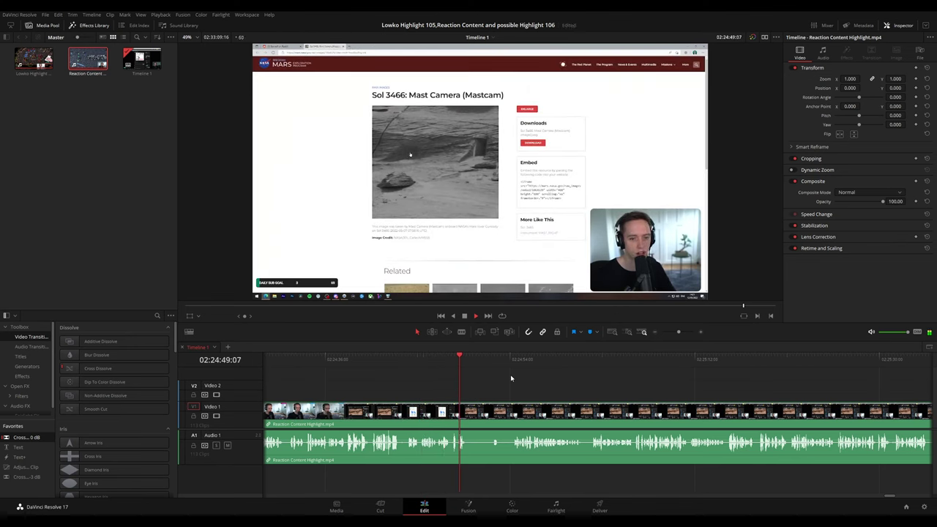
{"action": "left_click_drag", "start_coordinate": [472, 360], "coordinate": [489, 362]}
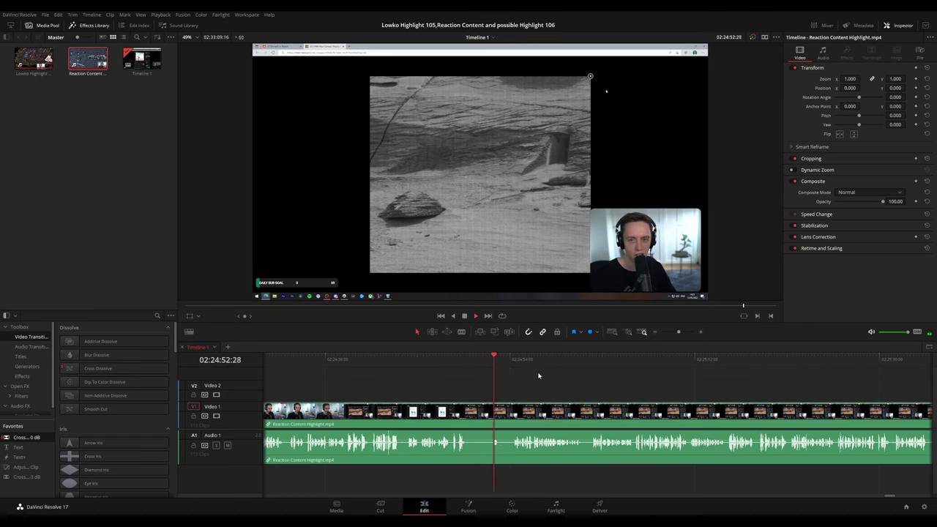
Cut out the short segment from 02:25:15:00 until speech resumes at the switch from the Mars photo to Reddit, closing the gap.
{"action": "left_click_drag", "start_coordinate": [578, 383], "coordinate": [524, 379]}
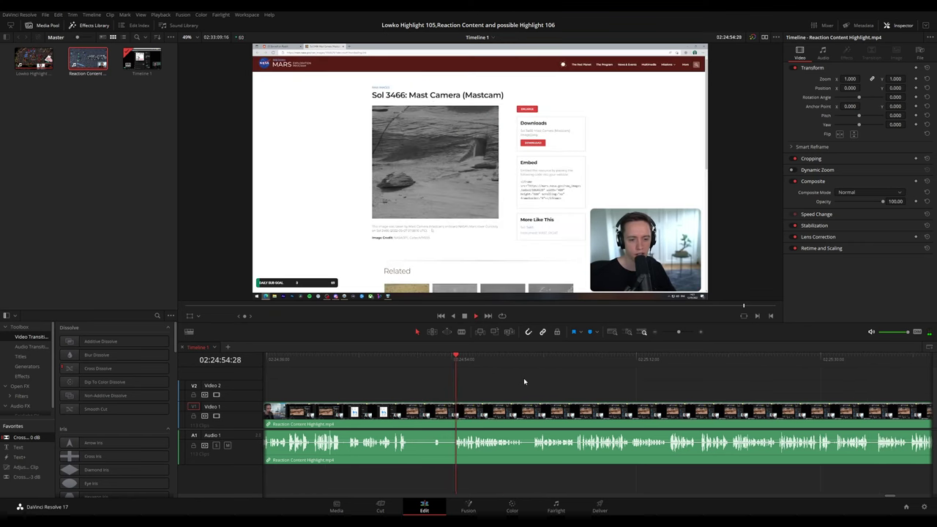
{"action": "left_click_drag", "start_coordinate": [588, 383], "coordinate": [520, 377]}
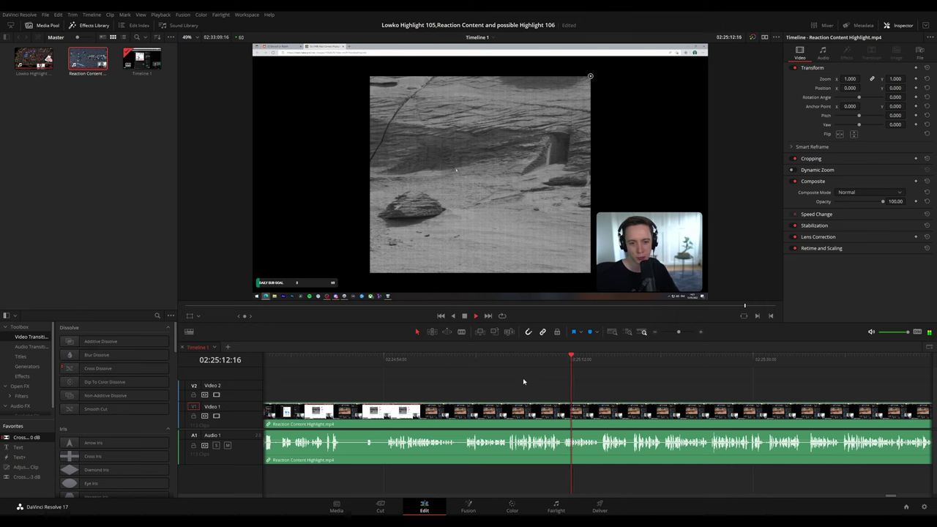
{"action": "scroll", "coordinate": [535, 376], "scroll_direction": "down", "scroll_amount": 3}
{"action": "scroll", "coordinate": [594, 392], "scroll_direction": "up", "scroll_amount": 2}
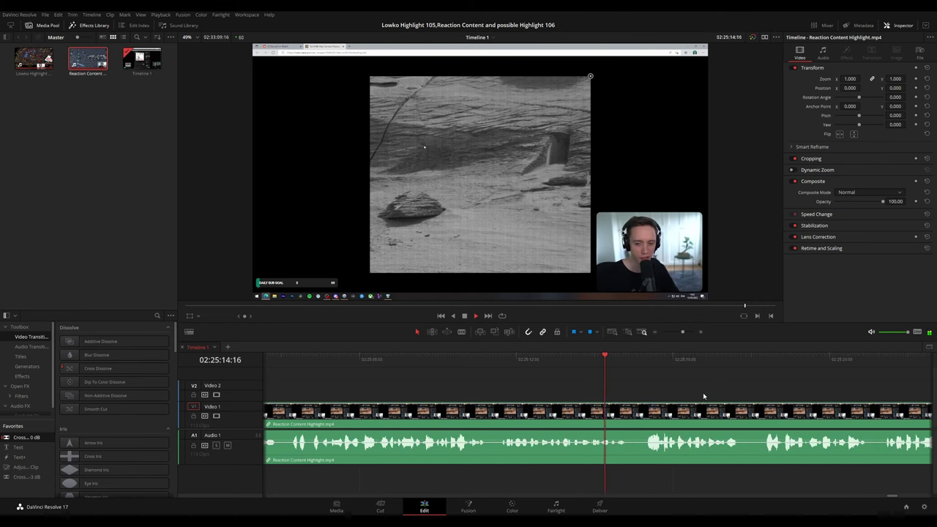
{"action": "left_click_drag", "start_coordinate": [704, 396], "coordinate": [564, 383]}
{"action": "key", "text": "space"}
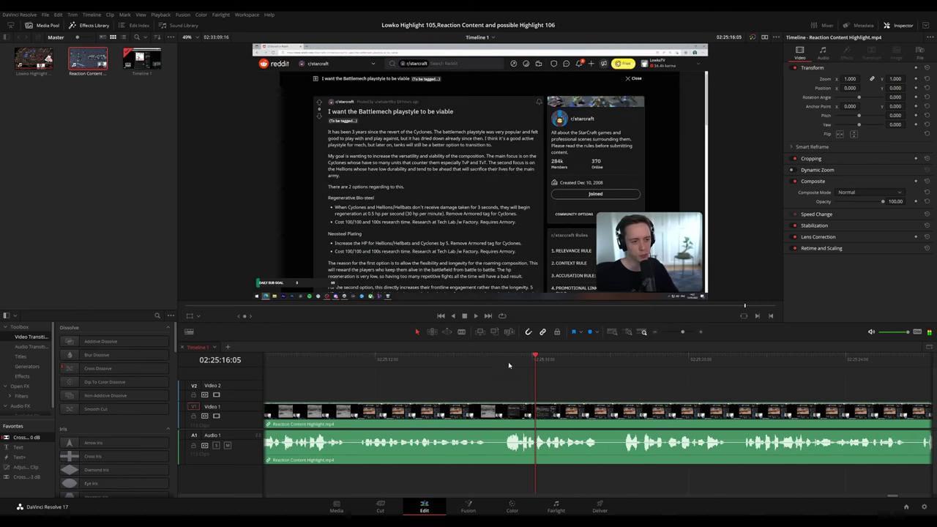
{"action": "left_click_drag", "start_coordinate": [493, 360], "coordinate": [493, 363]}
{"action": "key", "text": "b"}
{"action": "left_click", "coordinate": [494, 407]}
{"action": "left_click", "coordinate": [503, 407]}
{"action": "key", "text": "a"}
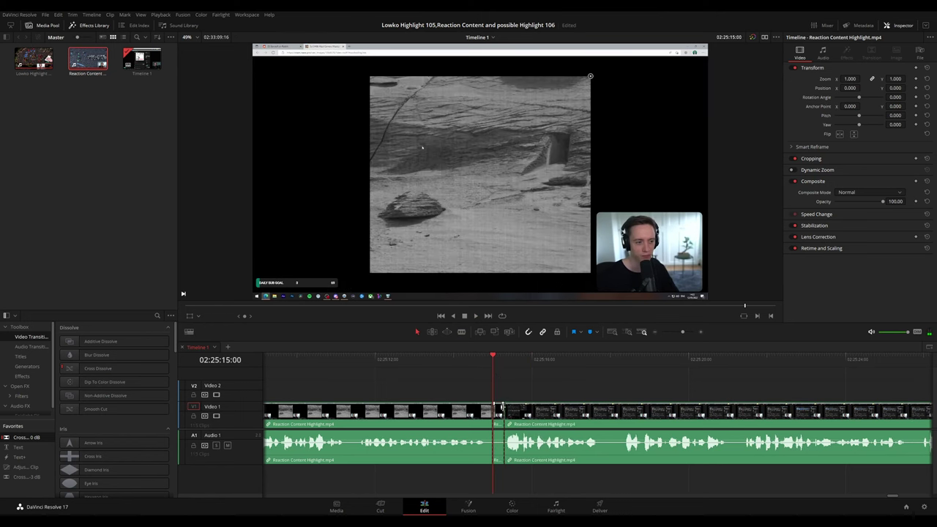
{"action": "key", "text": "Delete"}
Play the Reddit Battlemech section from the new cut at 02:25:15:00 and check its speech for further parts to trim.
{"action": "key", "text": "space"}
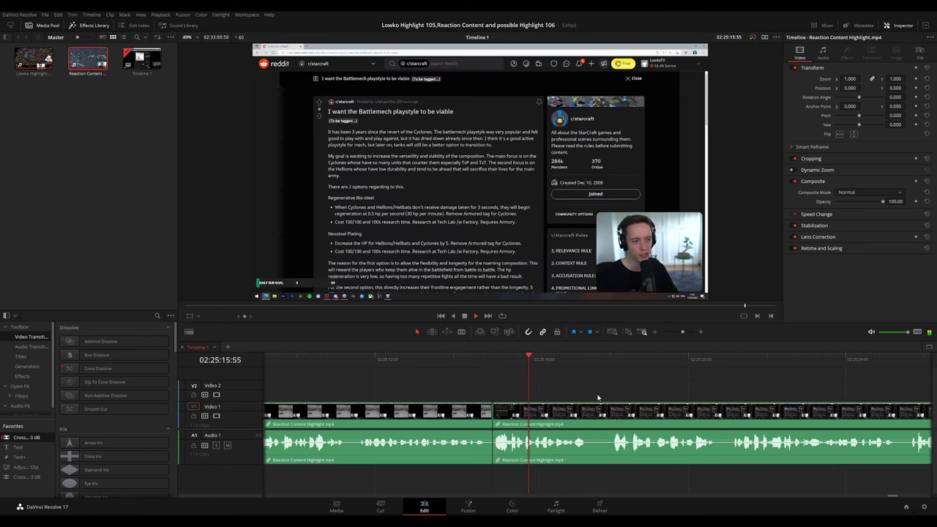
{"action": "scroll", "coordinate": [607, 395], "scroll_direction": "down", "scroll_amount": 3}
{"action": "scroll", "coordinate": [622, 391], "scroll_direction": "down", "scroll_amount": 10}
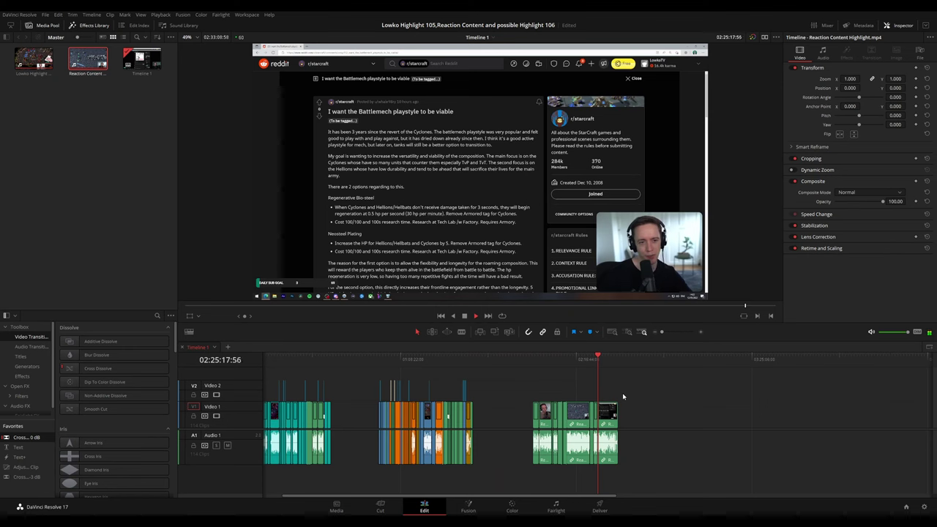
{"action": "key", "text": "shift+z"}
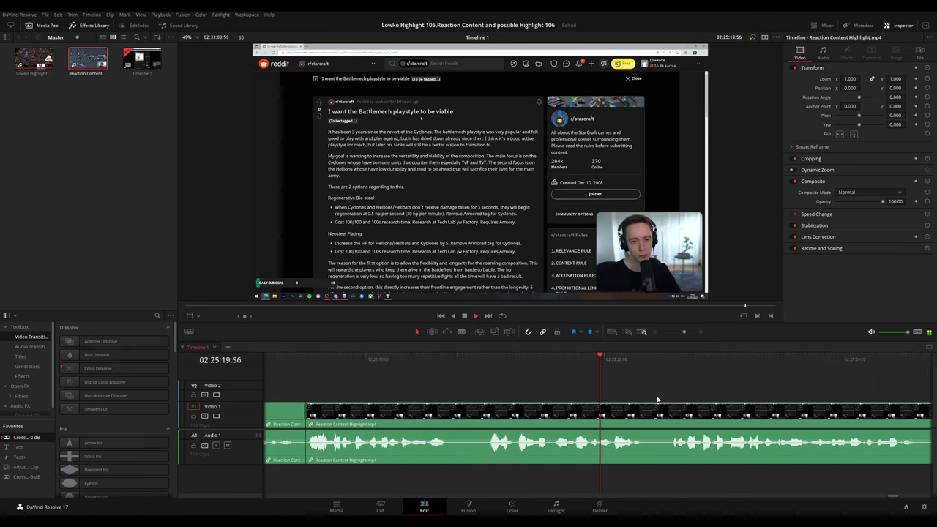
{"action": "scroll", "coordinate": [679, 396], "scroll_direction": "down", "scroll_amount": 2}
{"action": "left_click_drag", "start_coordinate": [568, 382], "coordinate": [414, 364]}
{"action": "left_click_drag", "start_coordinate": [603, 386], "coordinate": [508, 378]}
{"action": "left_click_drag", "start_coordinate": [585, 390], "coordinate": [527, 388]}
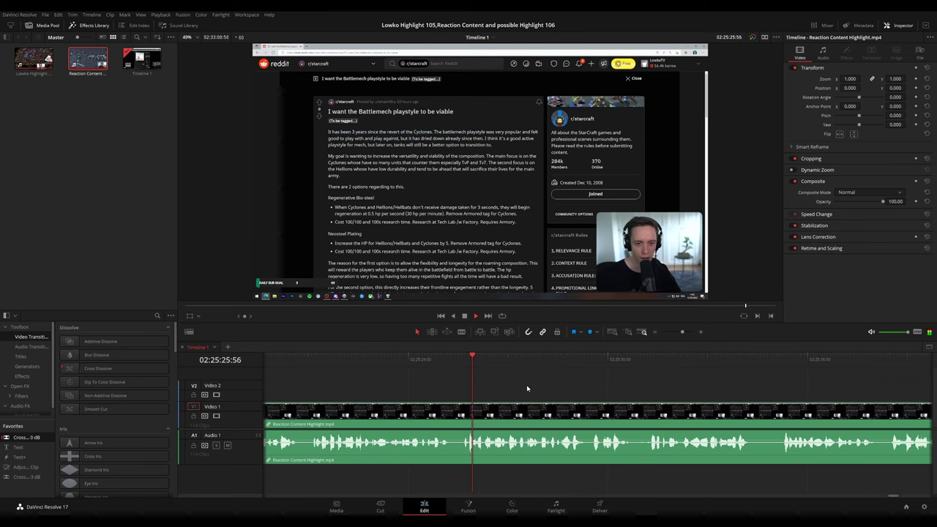
{"action": "scroll", "coordinate": [570, 386], "scroll_direction": "right", "scroll_amount": 1}
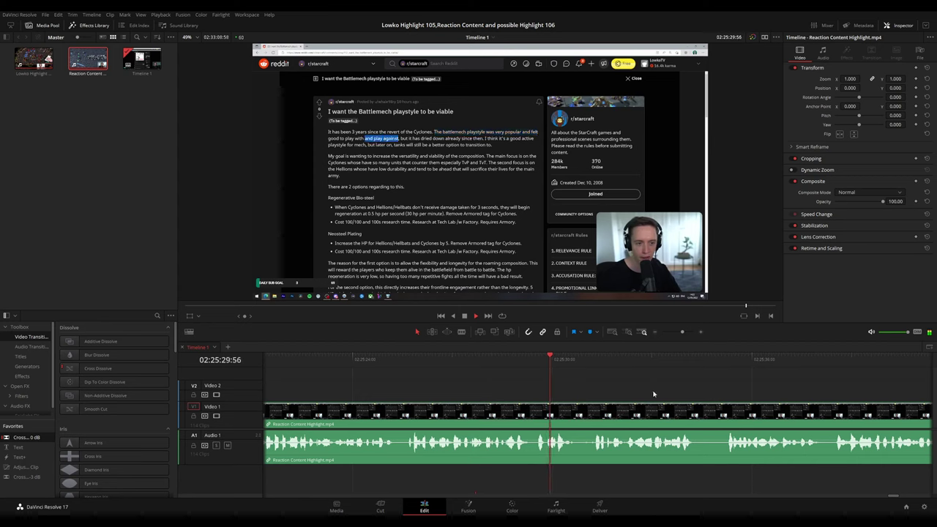
{"action": "scroll", "coordinate": [616, 389], "scroll_direction": "right", "scroll_amount": 2}
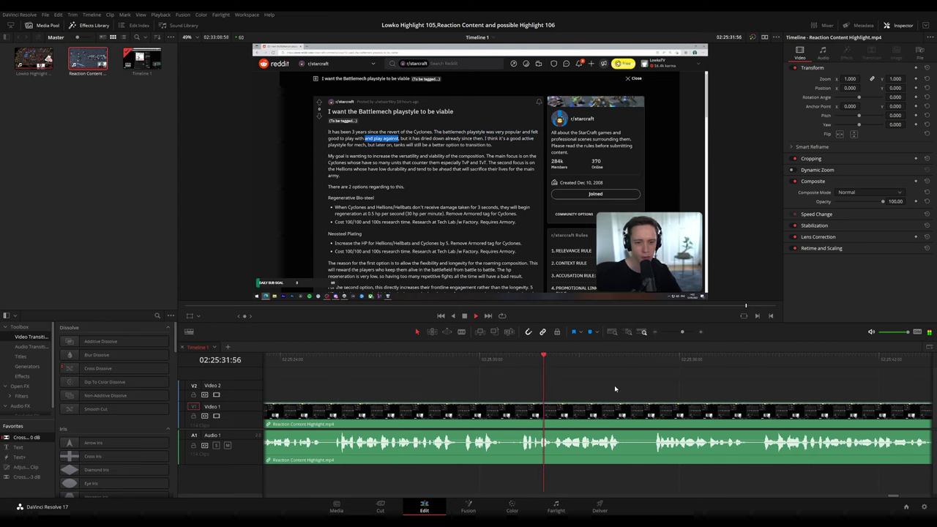
{"action": "scroll", "coordinate": [651, 391], "scroll_direction": "right", "scroll_amount": 1}
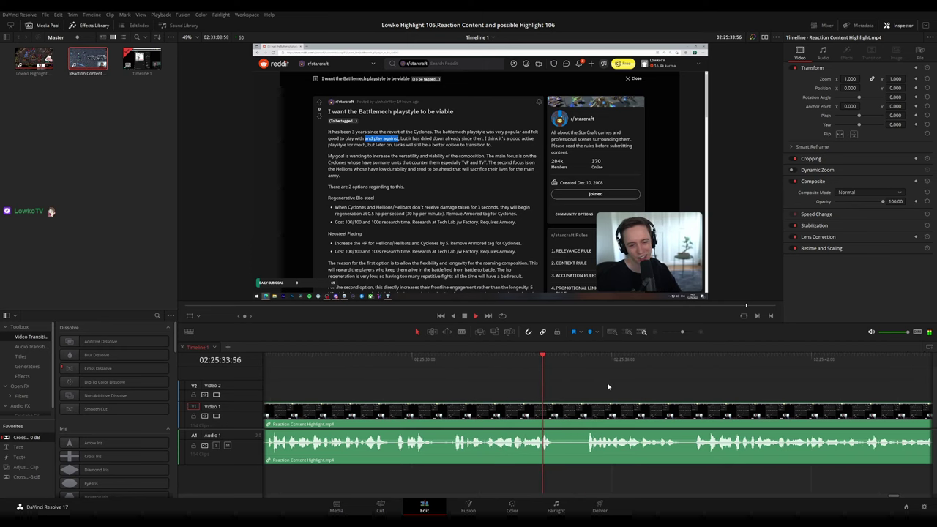
{"action": "scroll", "coordinate": [661, 394], "scroll_direction": "down", "scroll_amount": 3}
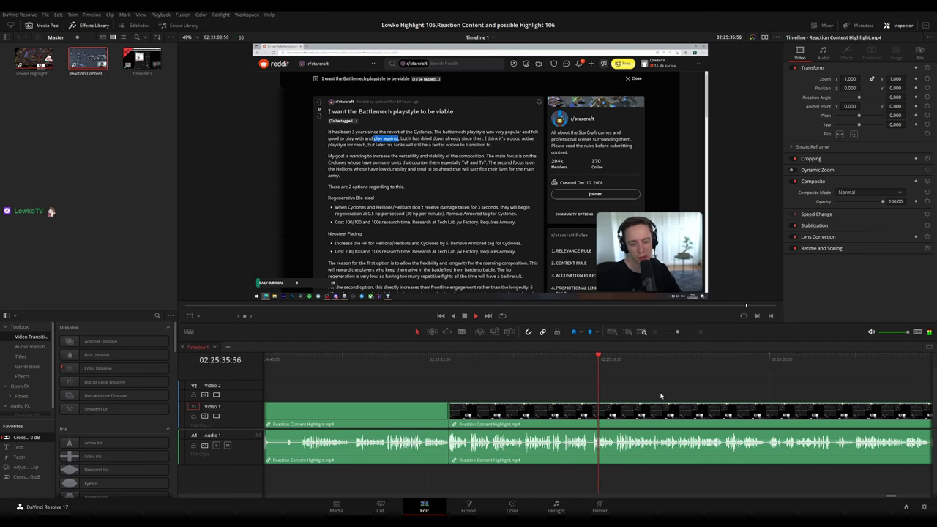
{"action": "scroll", "coordinate": [573, 391], "scroll_direction": "right", "scroll_amount": 3}
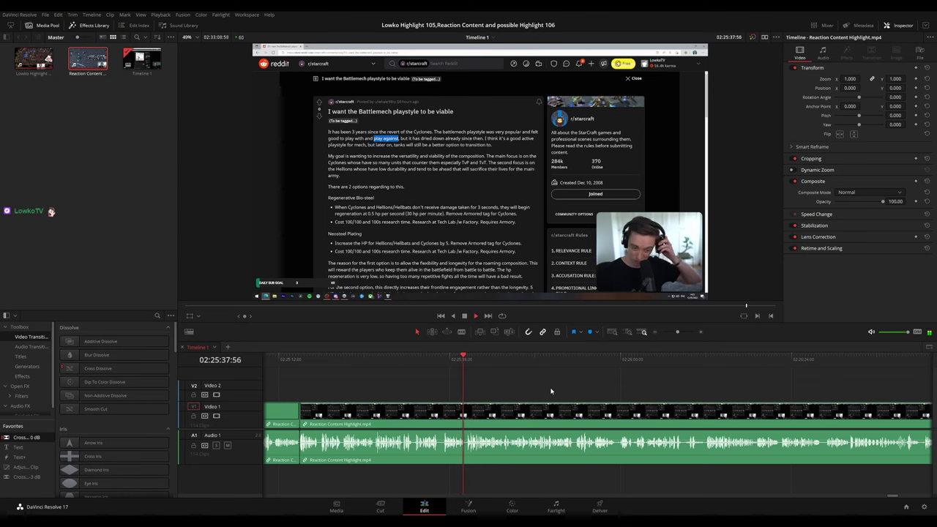
{"action": "key", "text": "space"}
Inspect the whole timeline by checking the start and end of the two highlight groups and the start of the reaction group.
{"action": "scroll", "coordinate": [569, 409], "scroll_direction": "down", "scroll_amount": 3}
{"action": "scroll", "coordinate": [578, 411], "scroll_direction": "left", "scroll_amount": 3}
{"action": "scroll", "coordinate": [578, 412], "scroll_direction": "down", "scroll_amount": 3}
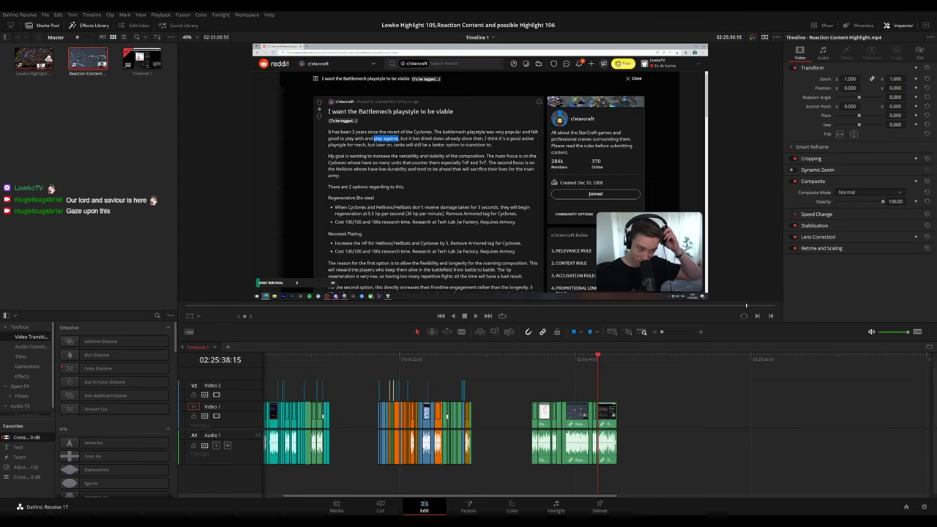
{"action": "left_click", "coordinate": [332, 357]}
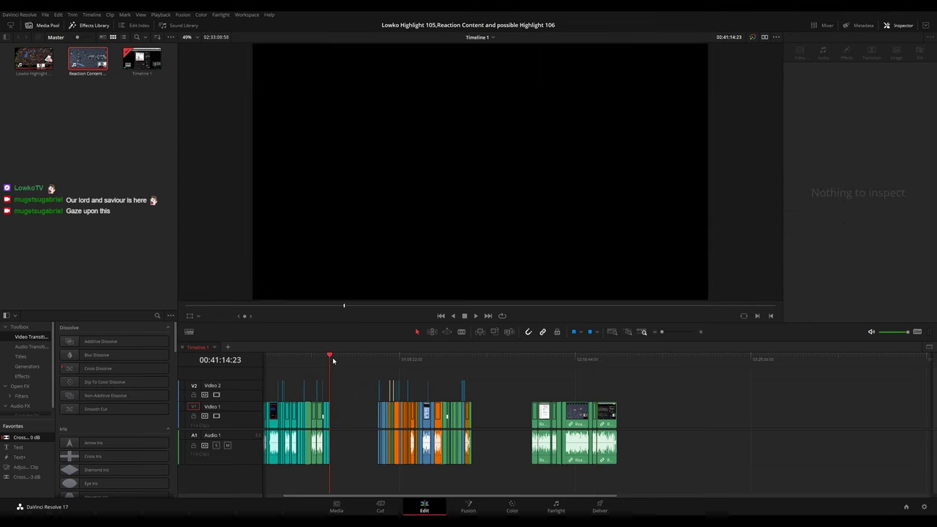
{"action": "left_click_drag", "start_coordinate": [265, 358], "coordinate": [272, 360]}
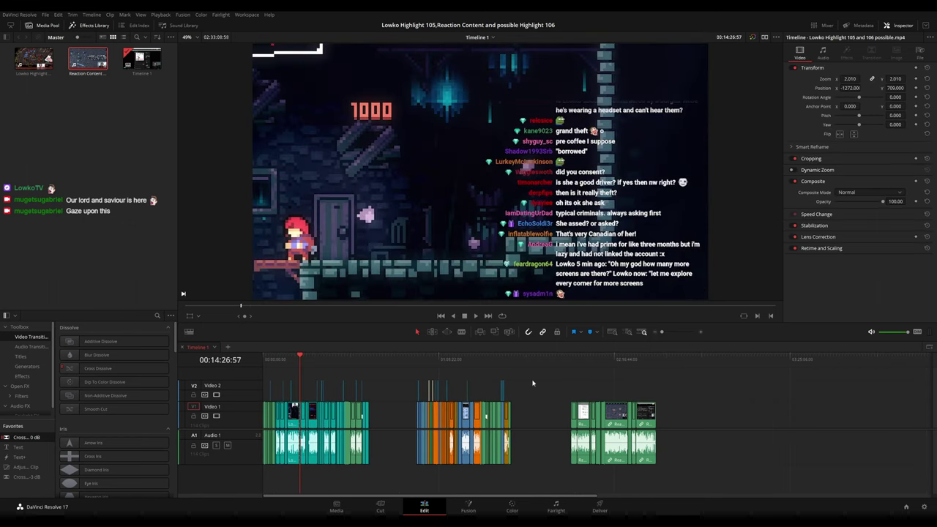
{"action": "left_click", "coordinate": [267, 361]}
{"action": "key", "text": "Home"}
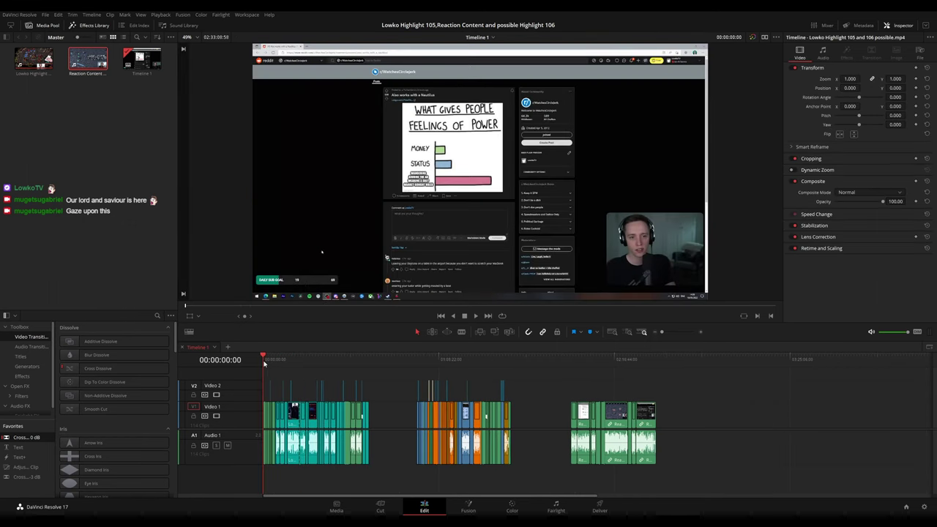
{"action": "left_click", "coordinate": [368, 359]}
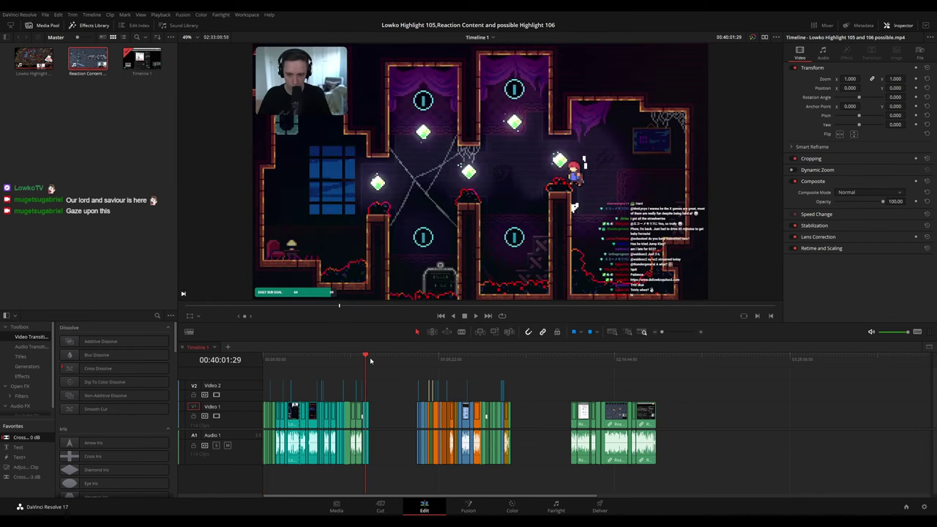
{"action": "left_click", "coordinate": [415, 359]}
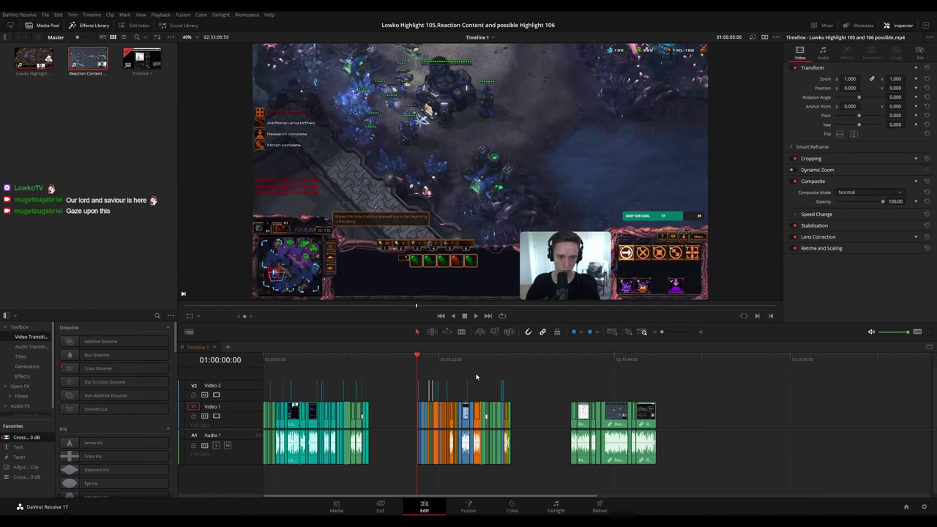
{"action": "left_click_drag", "start_coordinate": [475, 375], "coordinate": [403, 360]}
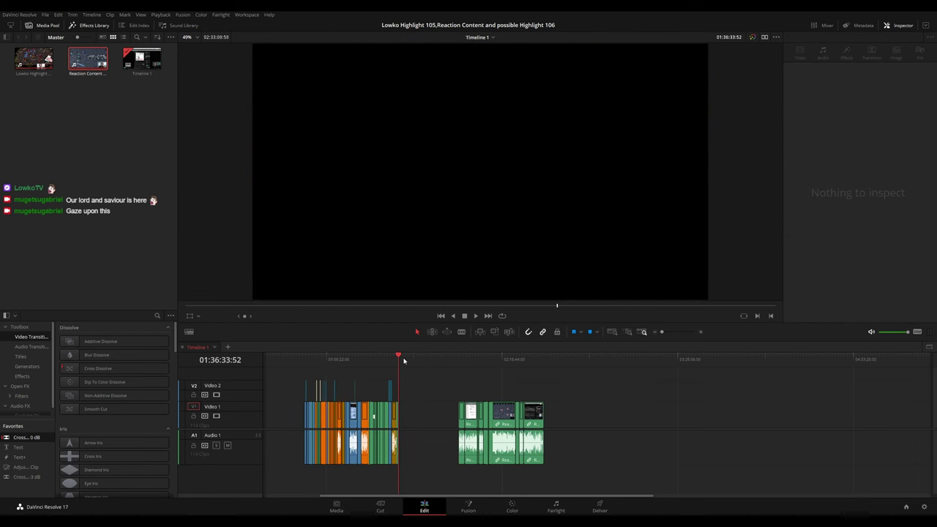
{"action": "left_click", "coordinate": [464, 359]}
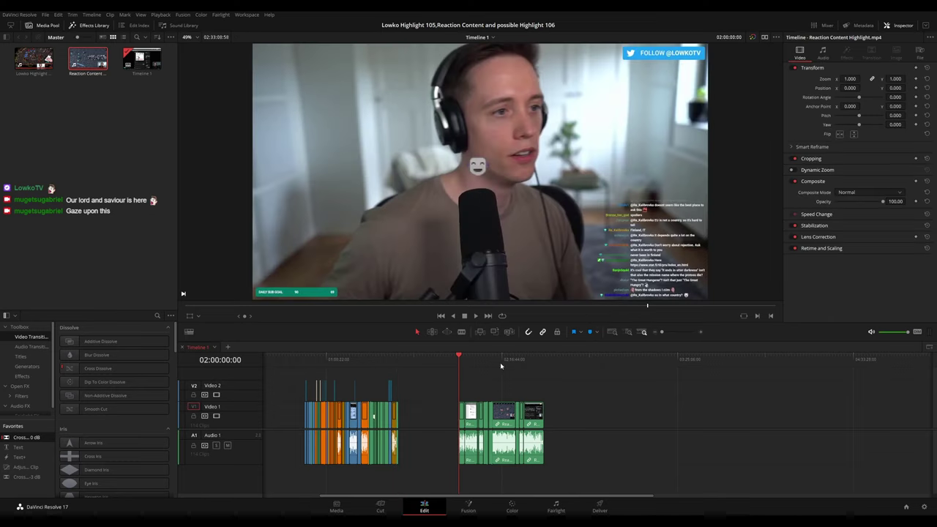
Replay the Reddit Battlemech section from the cut at 02:25:15:00 through the introduction to the Regenerative Bio-steel option.
{"action": "left_click", "coordinate": [520, 359]}
{"action": "scroll", "coordinate": [535, 380], "scroll_direction": "up", "scroll_amount": 5}
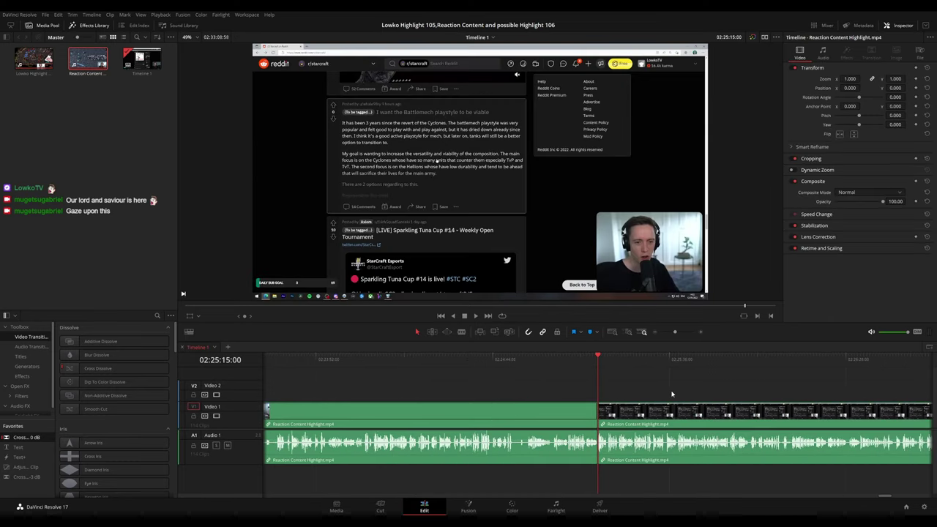
{"action": "scroll", "coordinate": [534, 380], "scroll_direction": "right", "scroll_amount": 3}
{"action": "key", "text": "space"}
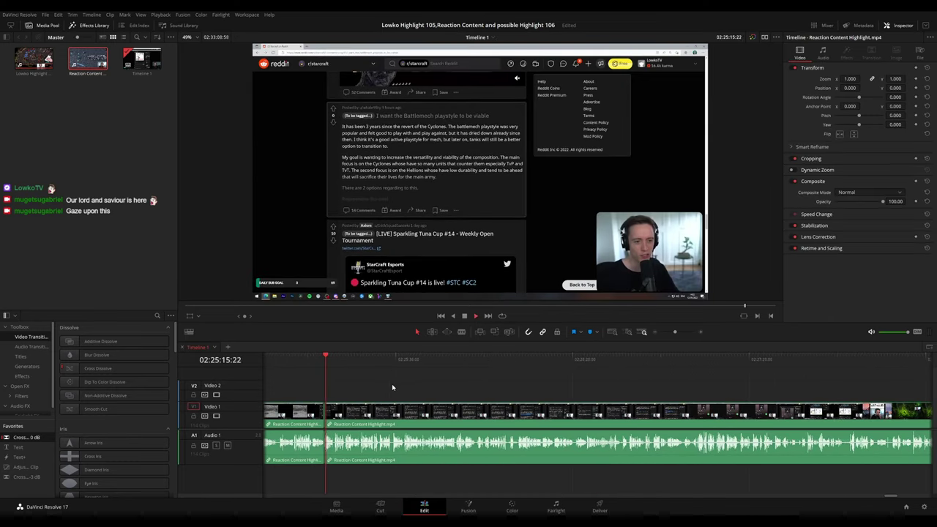
{"action": "scroll", "coordinate": [409, 401], "scroll_direction": "up", "scroll_amount": 3}
{"action": "left_click_drag", "start_coordinate": [682, 399], "coordinate": [523, 388]}
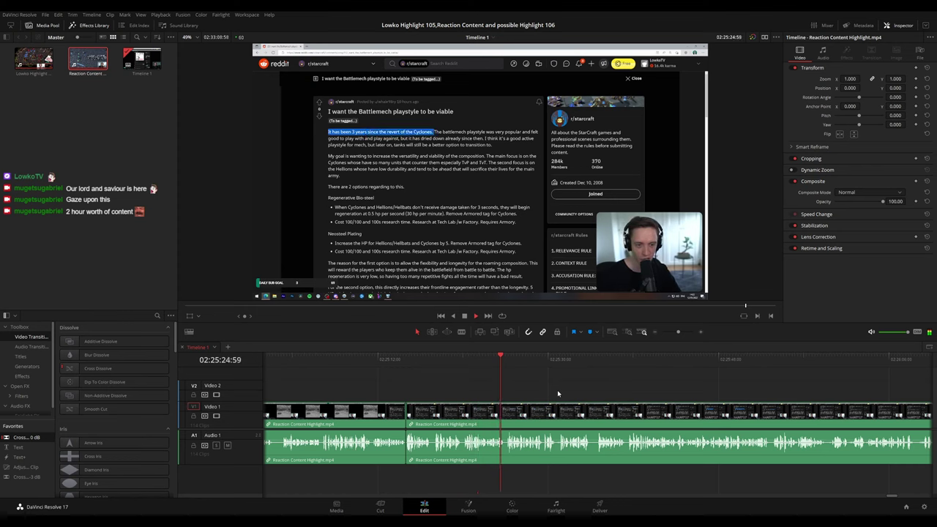
{"action": "left_click_drag", "start_coordinate": [557, 393], "coordinate": [452, 394]}
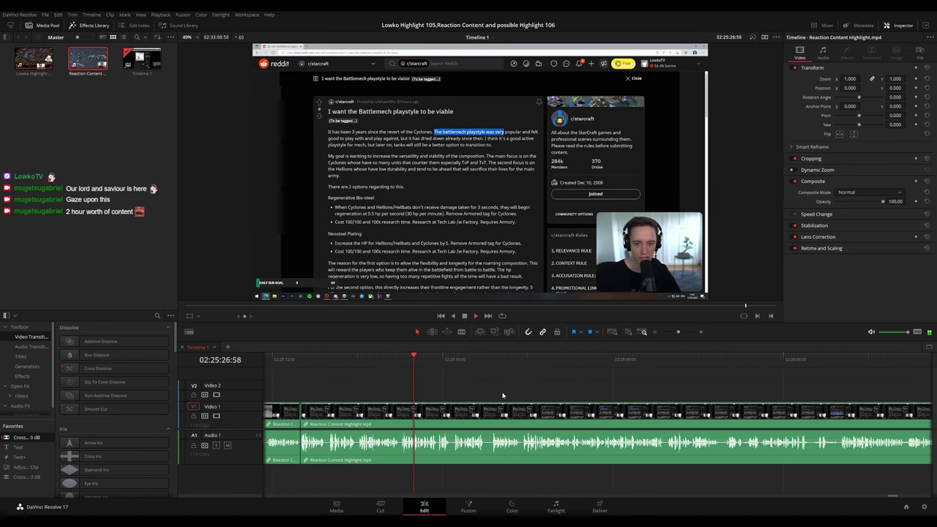
{"action": "left_click_drag", "start_coordinate": [512, 393], "coordinate": [421, 392]}
{"action": "key", "text": "space"}
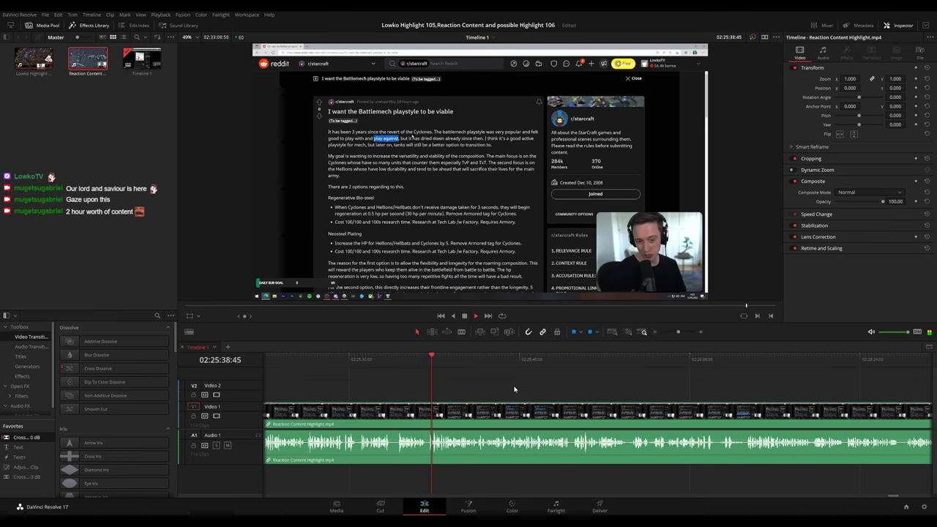
{"action": "left_click_drag", "start_coordinate": [517, 386], "coordinate": [446, 382]}
{"action": "scroll", "coordinate": [458, 386], "scroll_direction": "right", "scroll_amount": 1}
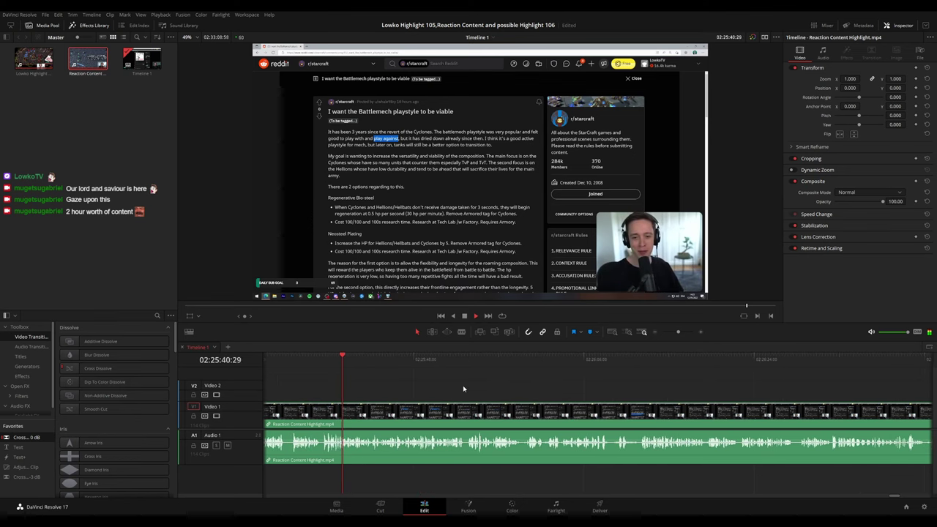
{"action": "scroll", "coordinate": [452, 382], "scroll_direction": "right", "scroll_amount": 1}
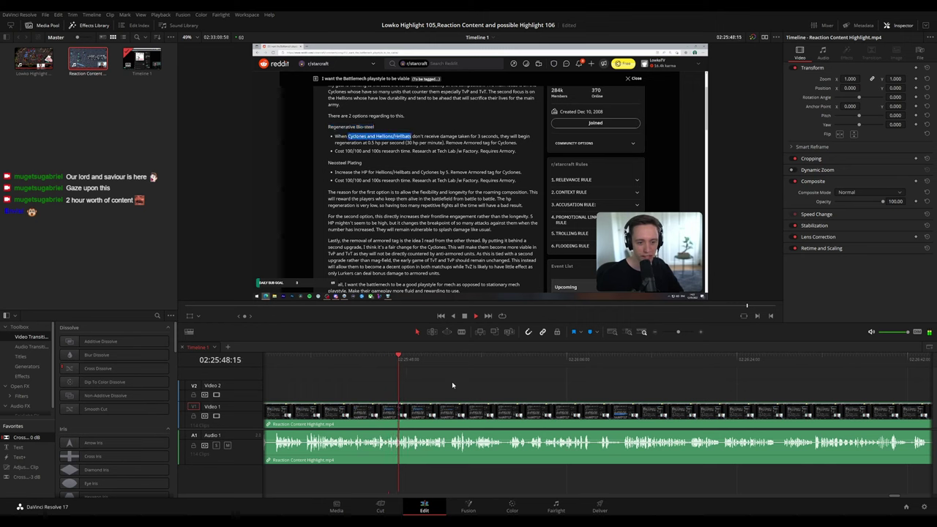
Play the Reddit section from 02:25:48:15 through the rest of the Battlemech post to the Beast Mode image, checking its speech for parts to trim.
{"action": "scroll", "coordinate": [452, 382], "scroll_direction": "down", "scroll_amount": 3}
{"action": "scroll", "coordinate": [579, 389], "scroll_direction": "down", "scroll_amount": 5}
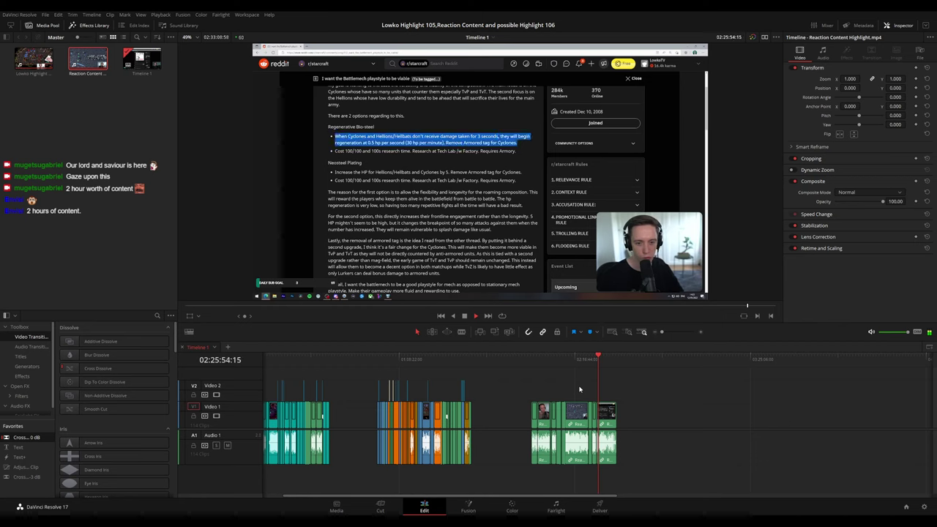
{"action": "scroll", "coordinate": [605, 398], "scroll_direction": "up", "scroll_amount": 8}
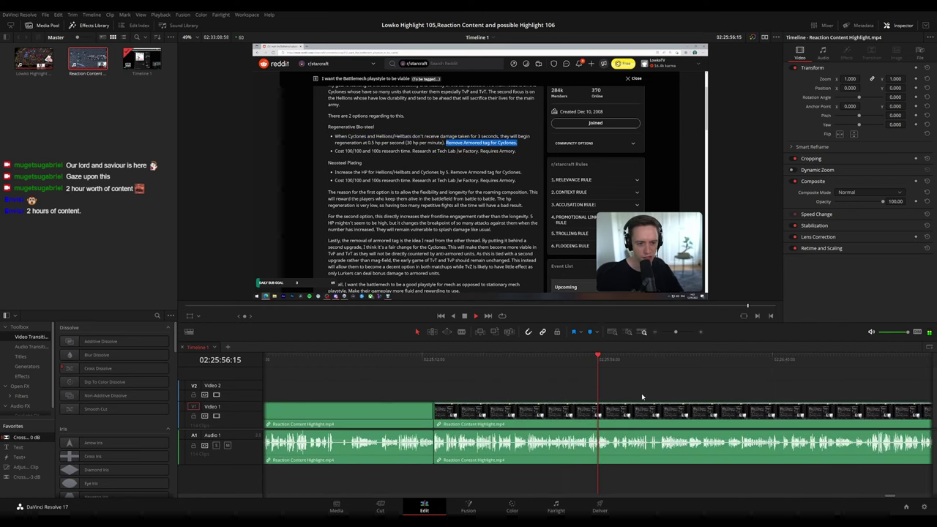
{"action": "left_click_drag", "start_coordinate": [695, 392], "coordinate": [472, 382]}
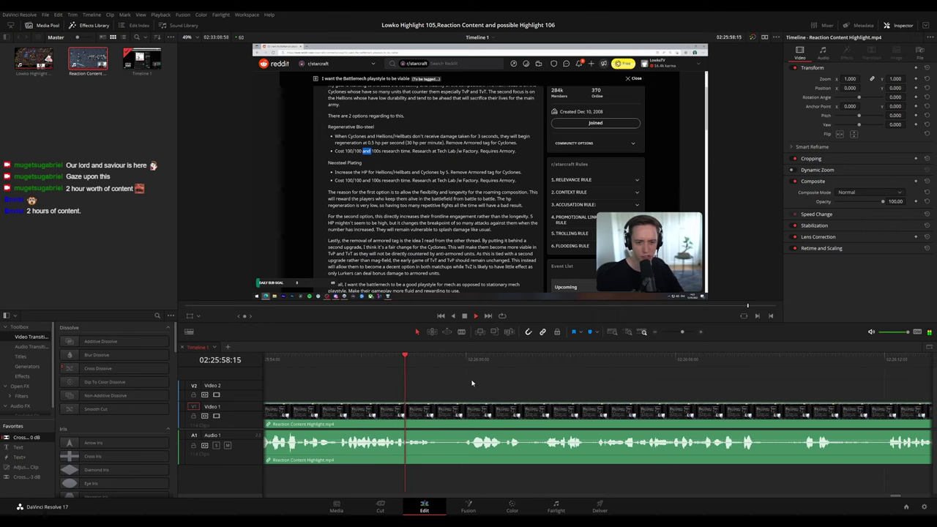
{"action": "scroll", "coordinate": [515, 387], "scroll_direction": "down", "scroll_amount": 5}
{"action": "left_click_drag", "start_coordinate": [647, 391], "coordinate": [482, 383]}
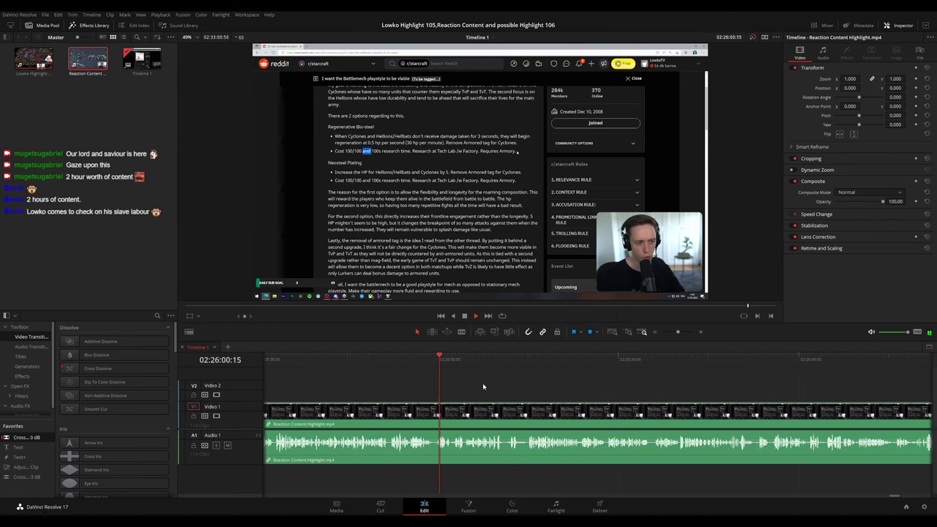
{"action": "scroll", "coordinate": [503, 388], "scroll_direction": "right", "scroll_amount": 3}
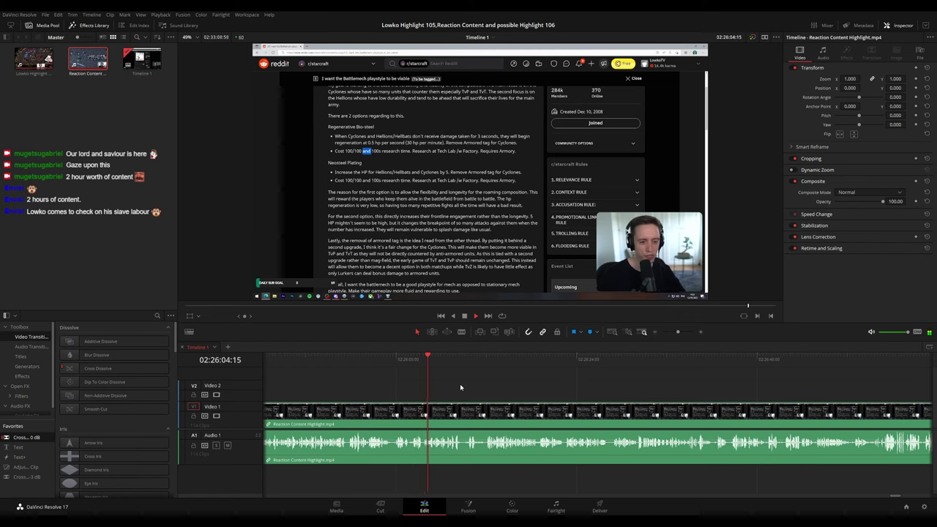
{"action": "scroll", "coordinate": [423, 384], "scroll_direction": "right", "scroll_amount": 3}
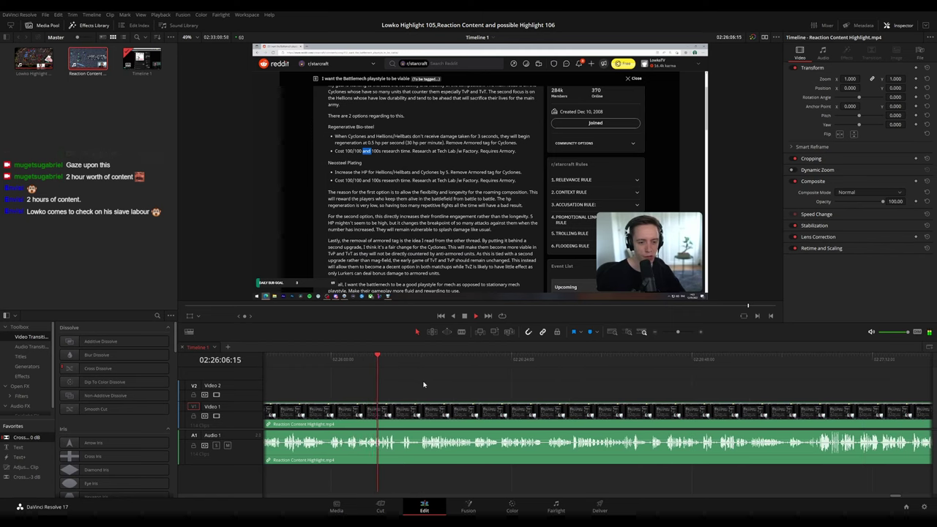
{"action": "scroll", "coordinate": [424, 384], "scroll_direction": "right", "scroll_amount": 1}
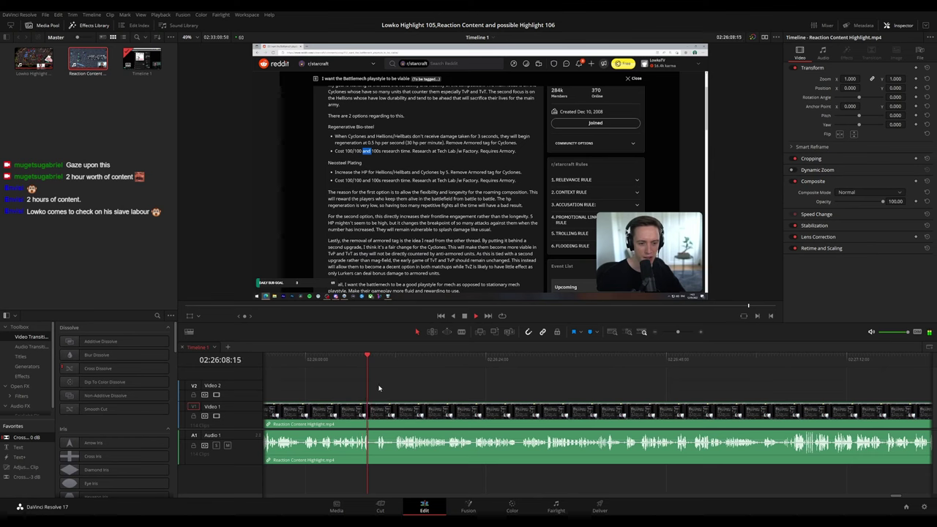
{"action": "key", "text": "space"}
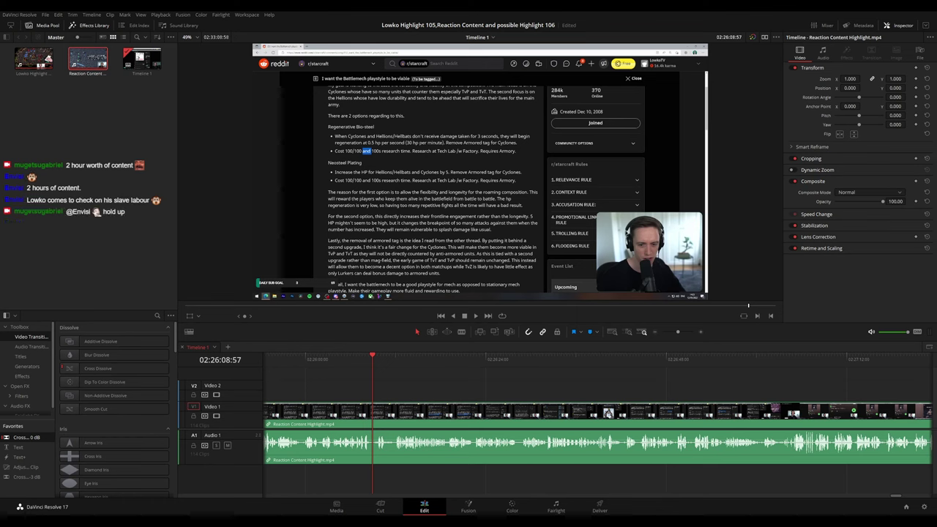
{"action": "key", "text": "space"}
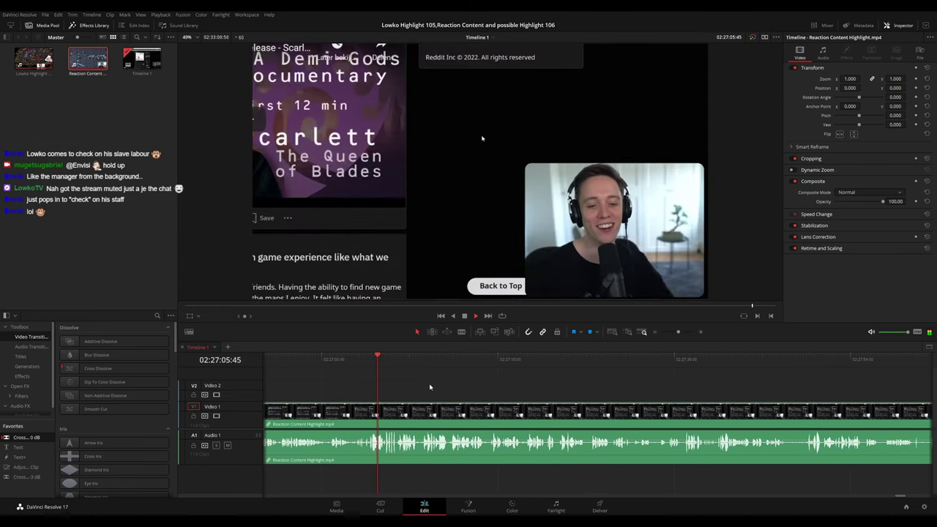
{"action": "left_click", "coordinate": [368, 366]}
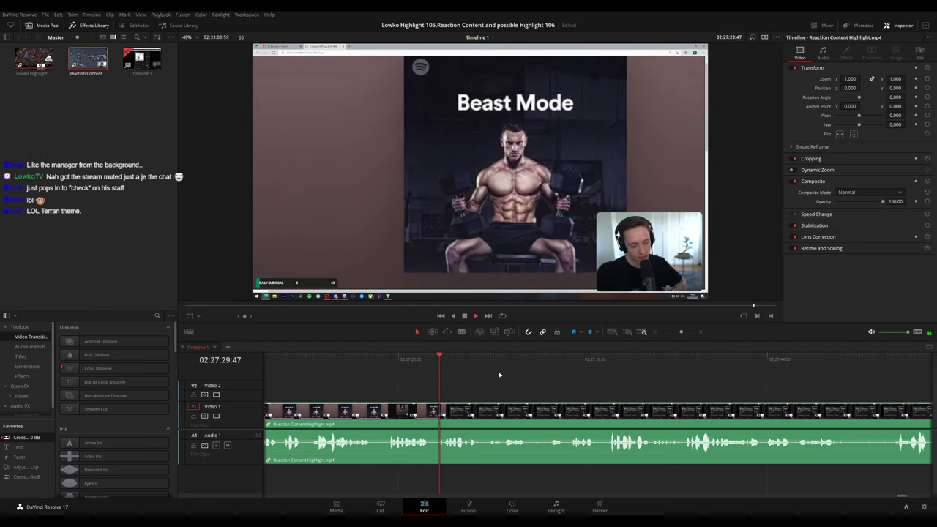
Place an adjustment clip on Video 2 at 02:27:29:22 over the Beast Mode image, with zoom 1.690 and position X -843, Y 423.
{"action": "left_click", "coordinate": [403, 357]}
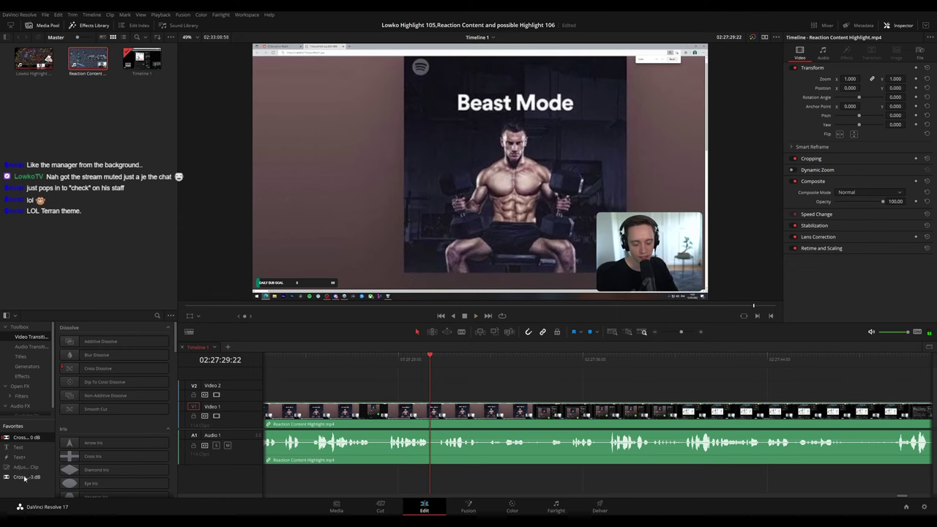
{"action": "left_click_drag", "start_coordinate": [26, 467], "coordinate": [433, 393]}
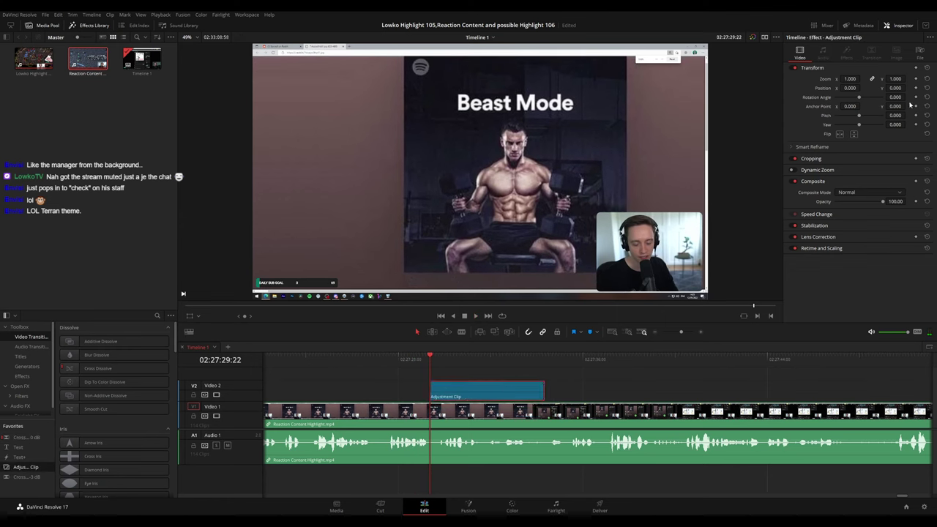
{"action": "left_click_drag", "start_coordinate": [849, 79], "coordinate": [828, 88]}
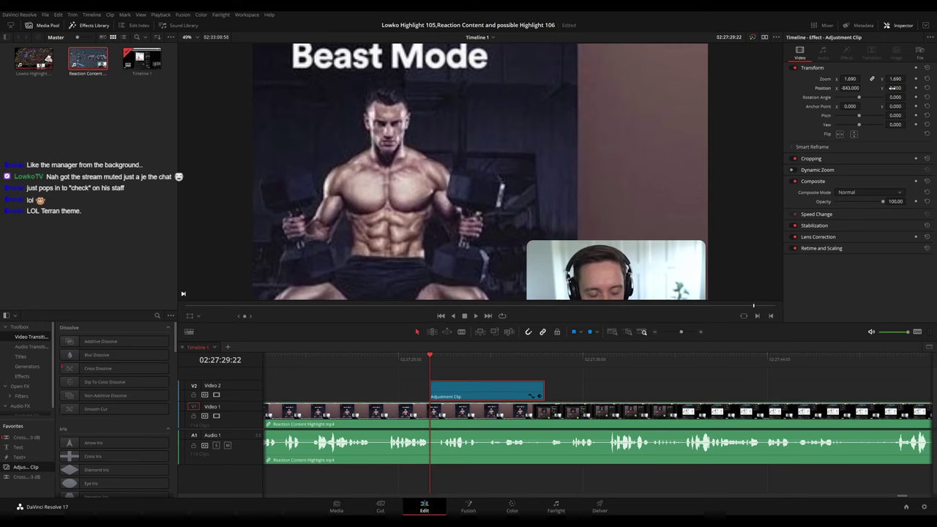
{"action": "left_click_drag", "start_coordinate": [893, 88], "coordinate": [901, 88]}
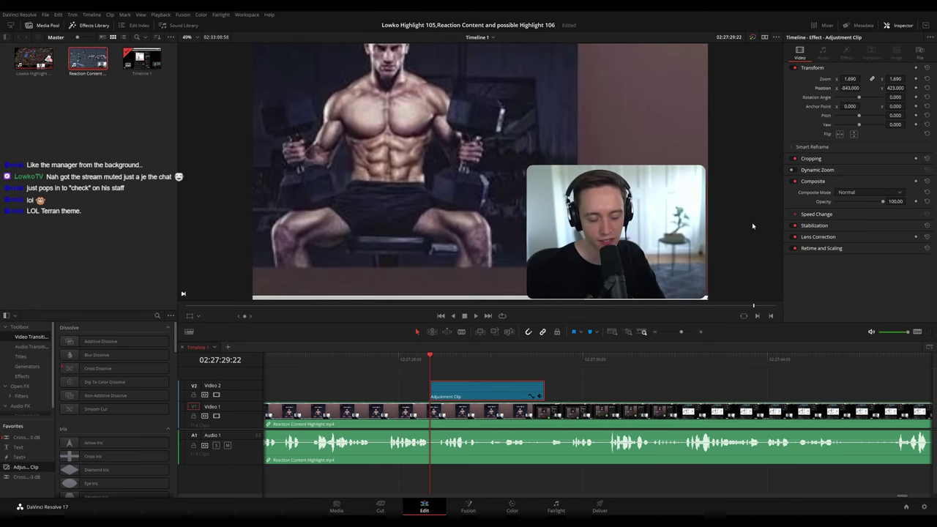
Trim the end of the adjustment clip to 02:27:33:54, where the Beast Mode playlist page is shown in smaller size.
{"action": "key", "text": "space"}
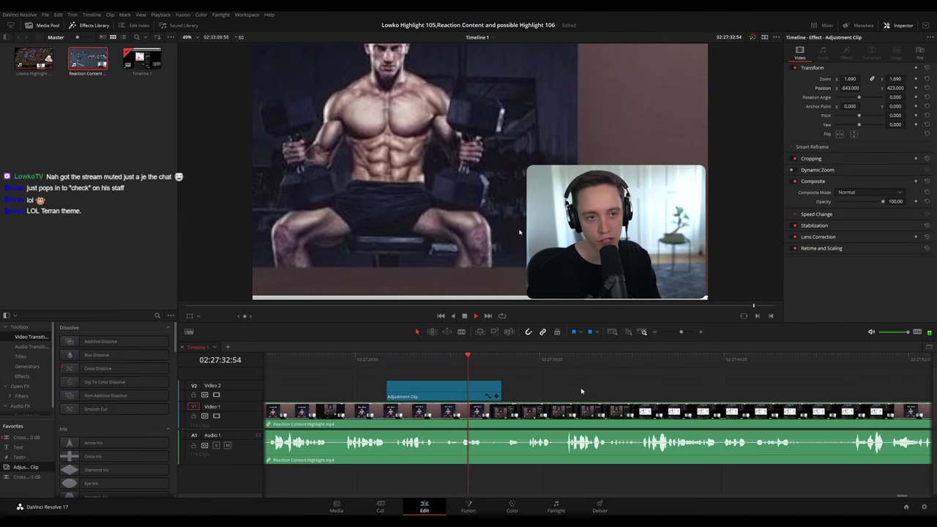
{"action": "key", "text": "space"}
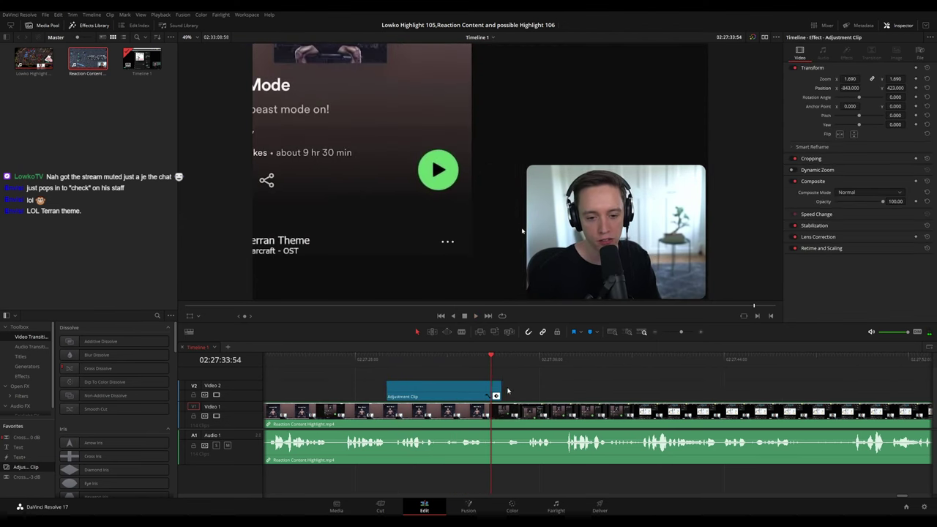
{"action": "left_click_drag", "start_coordinate": [499, 385], "coordinate": [490, 388]}
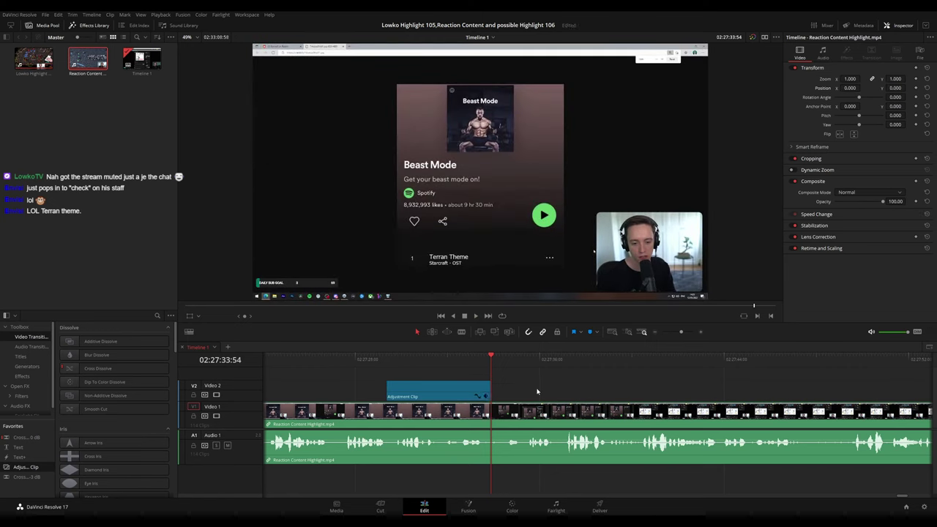
Cut out the few frames from 02:27:40:23 at the switch from the Beast Mode post to the Terran comic, closing the gap.
{"action": "key", "text": "space"}
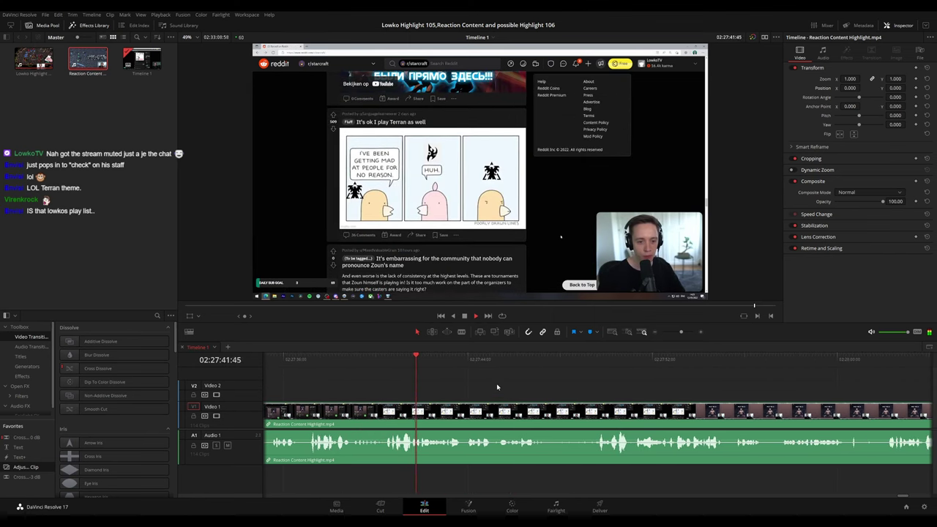
{"action": "key", "text": "space"}
{"action": "left_click", "coordinate": [386, 360]}
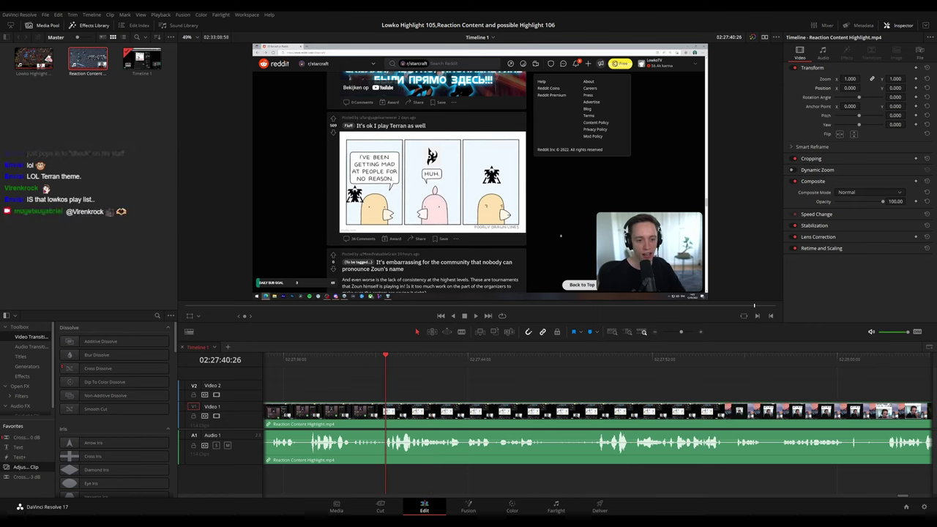
{"action": "scroll", "coordinate": [451, 396], "scroll_direction": "up", "scroll_amount": 4}
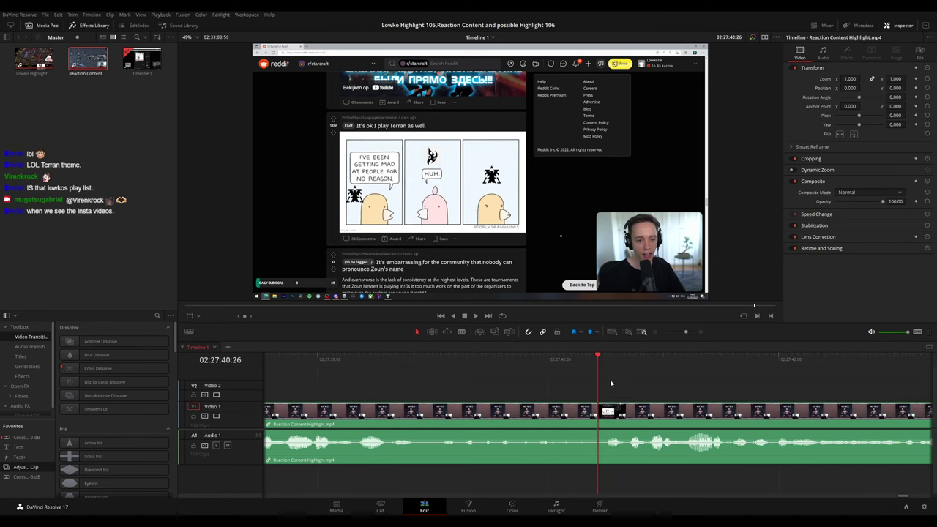
{"action": "mouse_move", "coordinate": [597, 361]}
{"action": "left_mouse_down"}
{"action": "mouse_move", "coordinate": [492, 363]}
{"action": "mouse_move", "coordinate": [592, 364]}
{"action": "left_mouse_up"}
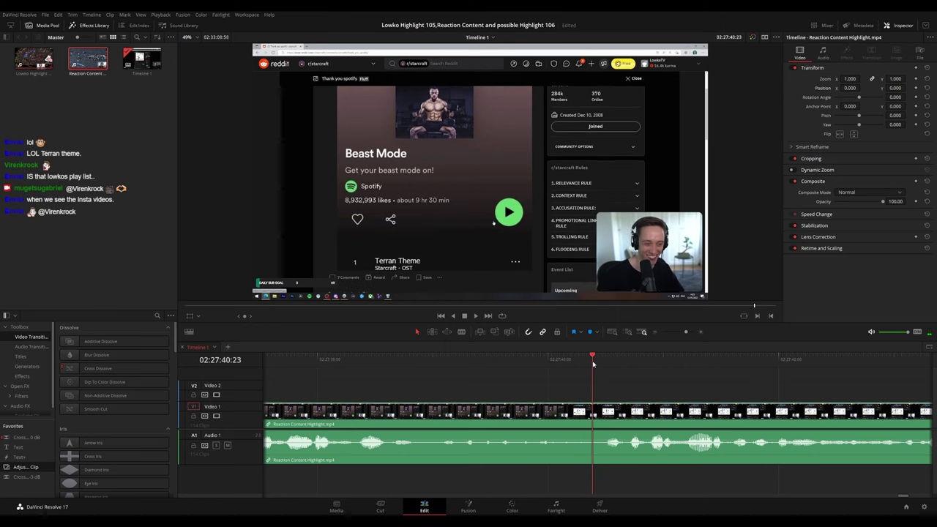
{"action": "left_click", "coordinate": [594, 416]}
{"action": "left_click", "coordinate": [602, 416]}
{"action": "key", "text": "a"}
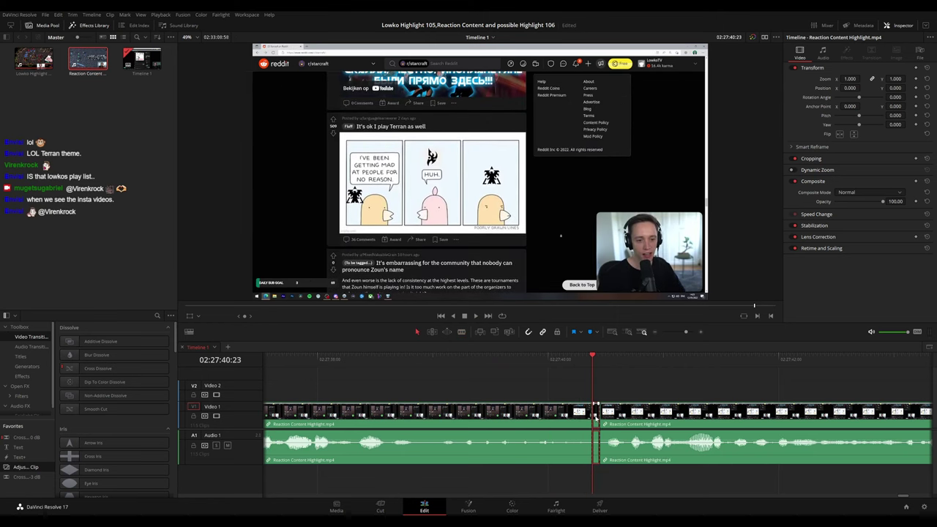
{"action": "left_click", "coordinate": [596, 419]}
{"action": "key", "text": "Delete"}
Play the Terran comic section from the cut at 02:27:40:23 up to the Disruptor meme and check its speech.
{"action": "key", "text": "space"}
{"action": "scroll", "coordinate": [716, 379], "scroll_direction": "down", "scroll_amount": 10}
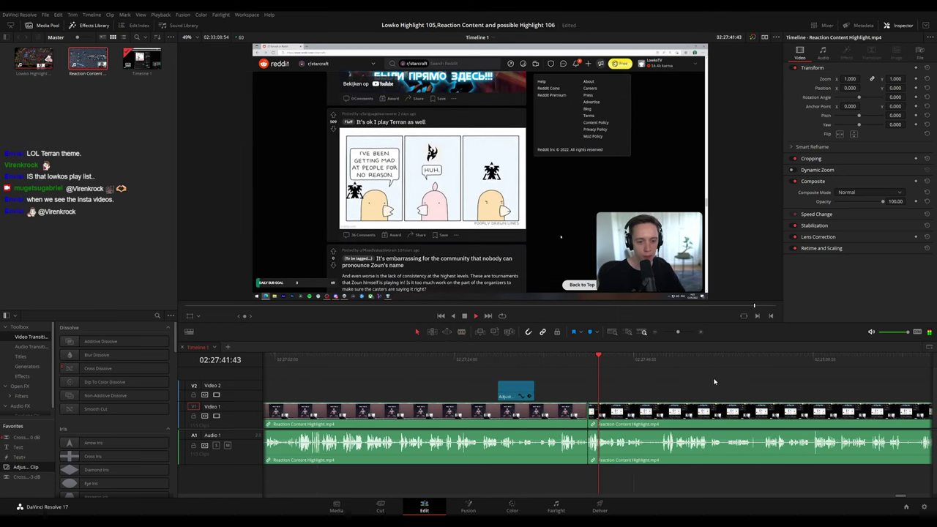
{"action": "scroll", "coordinate": [530, 378], "scroll_direction": "right", "scroll_amount": 1}
{"action": "scroll", "coordinate": [520, 395], "scroll_direction": "up", "scroll_amount": 1}
{"action": "left_click_drag", "start_coordinate": [520, 396], "coordinate": [523, 395]}
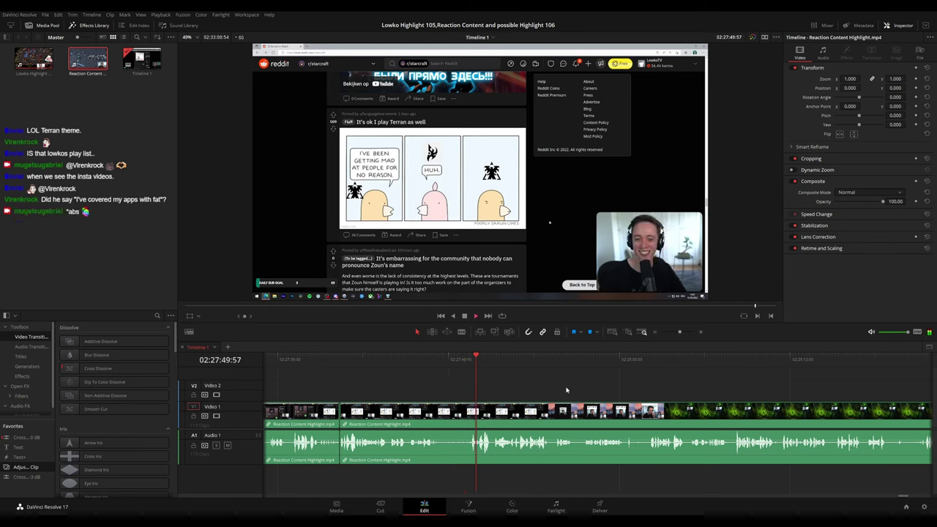
{"action": "scroll", "coordinate": [550, 385], "scroll_direction": "right", "scroll_amount": 2}
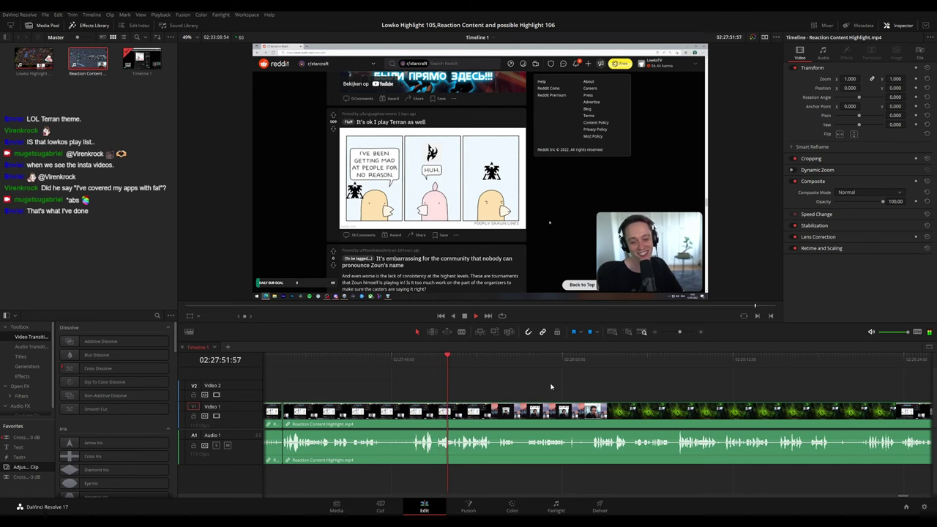
{"action": "scroll", "coordinate": [531, 385], "scroll_direction": "right", "scroll_amount": 1}
{"action": "scroll", "coordinate": [565, 399], "scroll_direction": "up", "scroll_amount": 2}
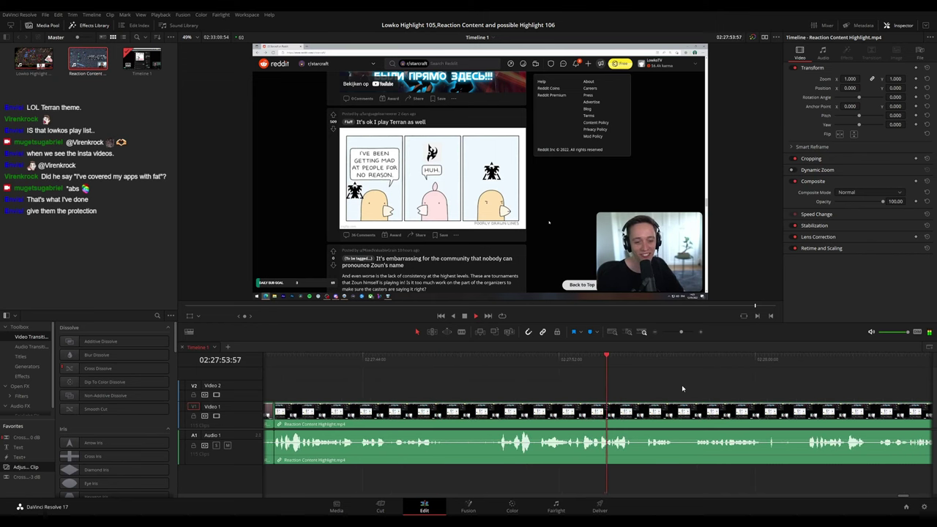
{"action": "left_click_drag", "start_coordinate": [684, 389], "coordinate": [496, 378]}
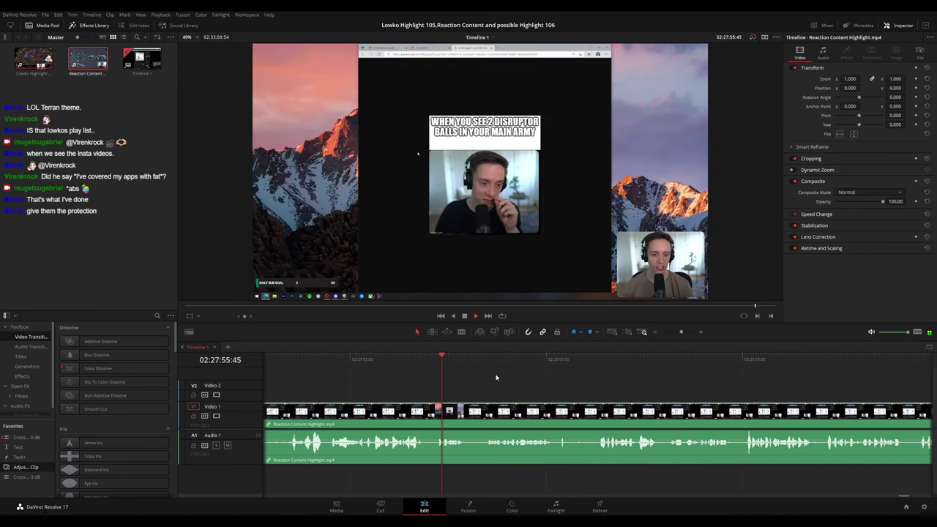
Cut out the short segment from 02:27:55:09 at the switch from the Terran comic to the Disruptor meme, closing the gap.
{"action": "left_click_drag", "start_coordinate": [446, 357], "coordinate": [427, 360]}
{"action": "key", "text": "b"}
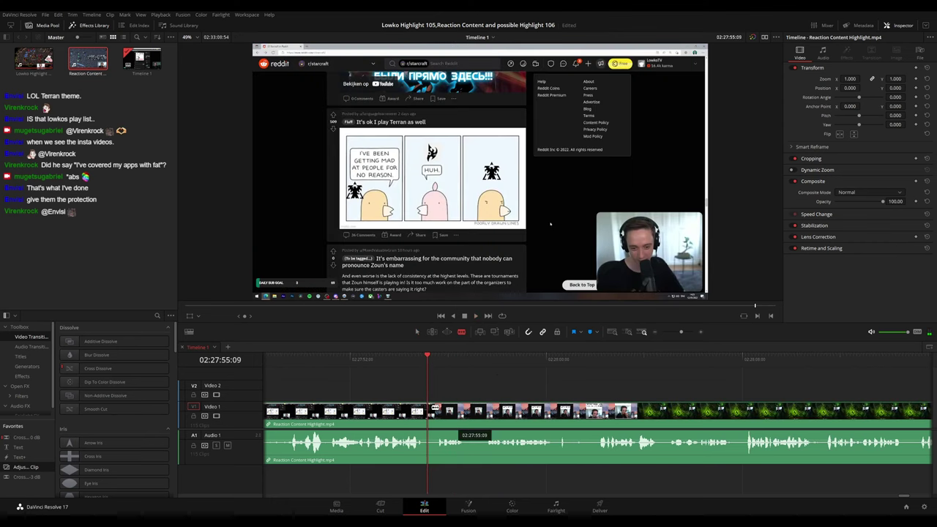
{"action": "left_click", "coordinate": [428, 416]}
{"action": "left_click", "coordinate": [437, 415]}
{"action": "key", "text": "a"}
{"action": "left_click", "coordinate": [432, 417]}
{"action": "key", "text": "Delete"}
Cut out the short segment from 02:28:04:17 at the switch from the Disruptor meme to the green Zerg loading screen, closing the gap.
{"action": "key", "text": "space"}
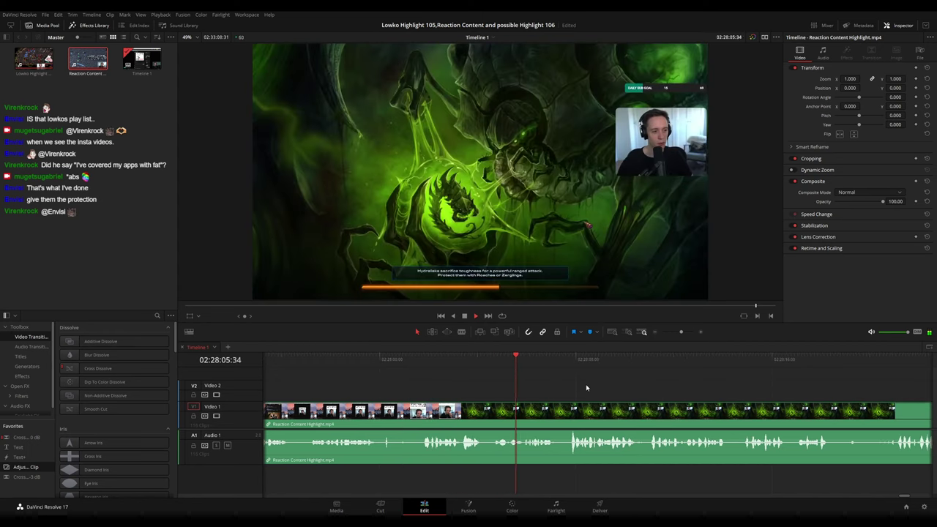
{"action": "left_click", "coordinate": [478, 360]}
{"action": "key", "text": "space"}
{"action": "scroll", "coordinate": [481, 393], "scroll_direction": "up", "scroll_amount": 3}
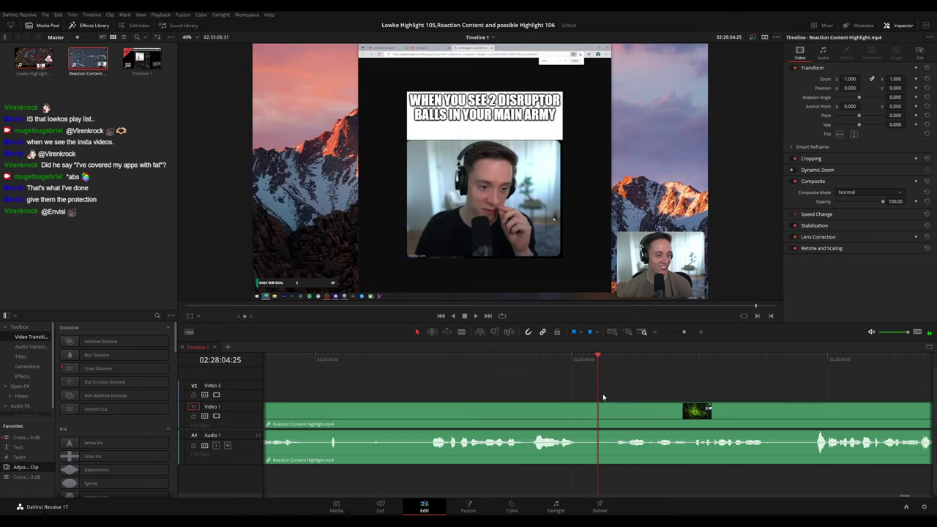
{"action": "left_click_drag", "start_coordinate": [597, 363], "coordinate": [589, 363]}
{"action": "key", "text": "b"}
{"action": "left_click", "coordinate": [590, 410]}
{"action": "left_click", "coordinate": [607, 414]}
{"action": "key", "text": "a"}
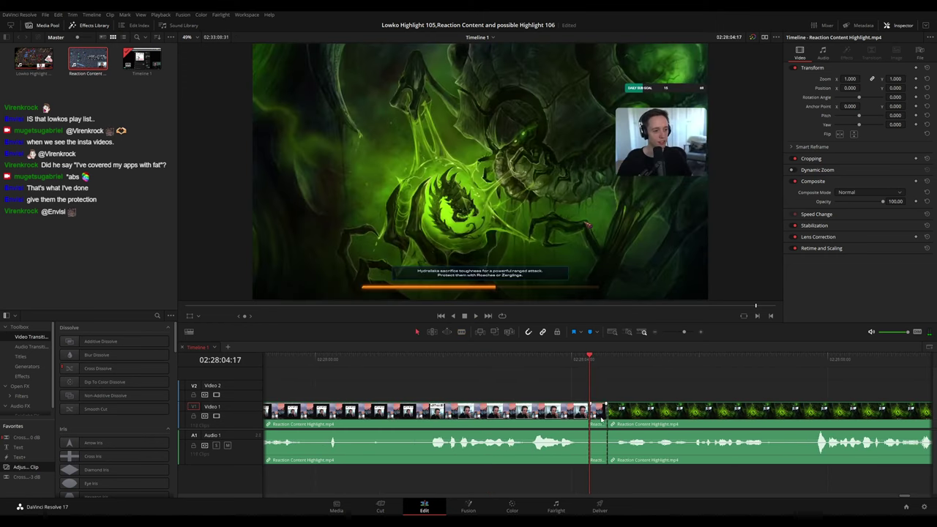
{"action": "key", "text": "Delete"}
Play the Zerg loading screen section from the cut at 02:28:04:17 and check its speech for parts to trim.
{"action": "key", "text": "space"}
{"action": "scroll", "coordinate": [681, 395], "scroll_direction": "down", "scroll_amount": 3}
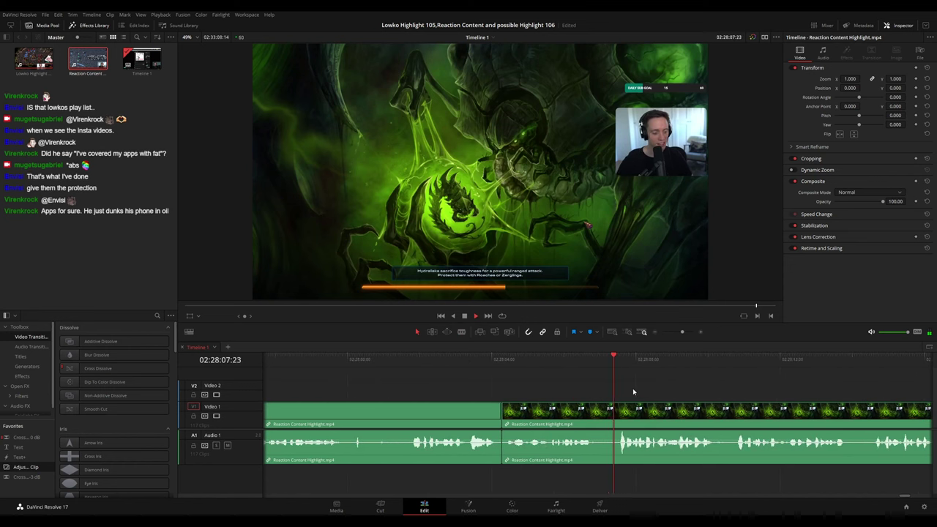
{"action": "scroll", "coordinate": [644, 391], "scroll_direction": "down", "scroll_amount": 4}
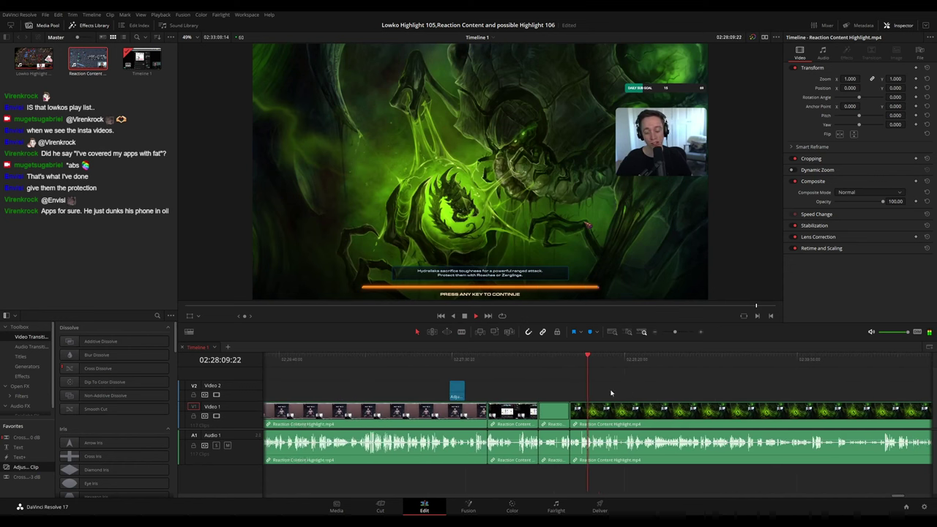
{"action": "scroll", "coordinate": [512, 389], "scroll_direction": "right", "scroll_amount": 3}
{"action": "scroll", "coordinate": [491, 393], "scroll_direction": "up", "scroll_amount": 2}
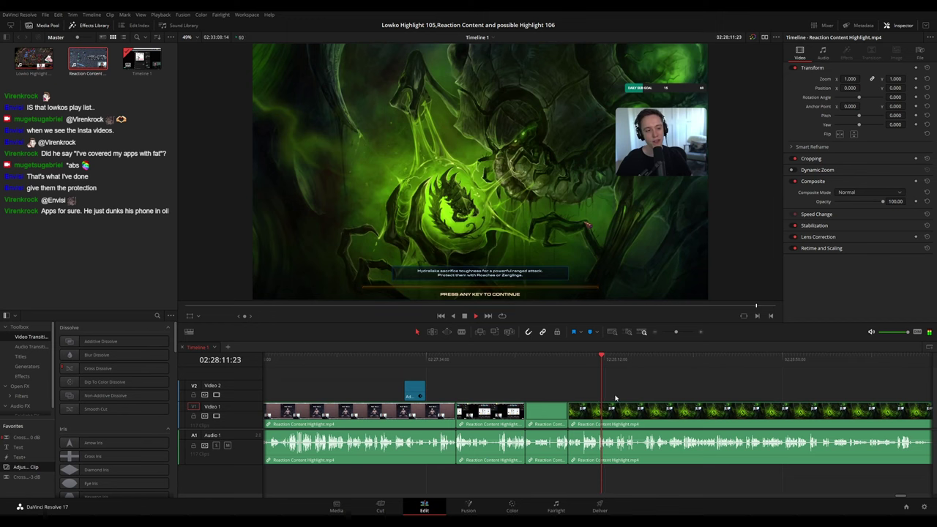
{"action": "scroll", "coordinate": [611, 395], "scroll_direction": "up", "scroll_amount": 2}
{"action": "scroll", "coordinate": [563, 385], "scroll_direction": "right", "scroll_amount": 3}
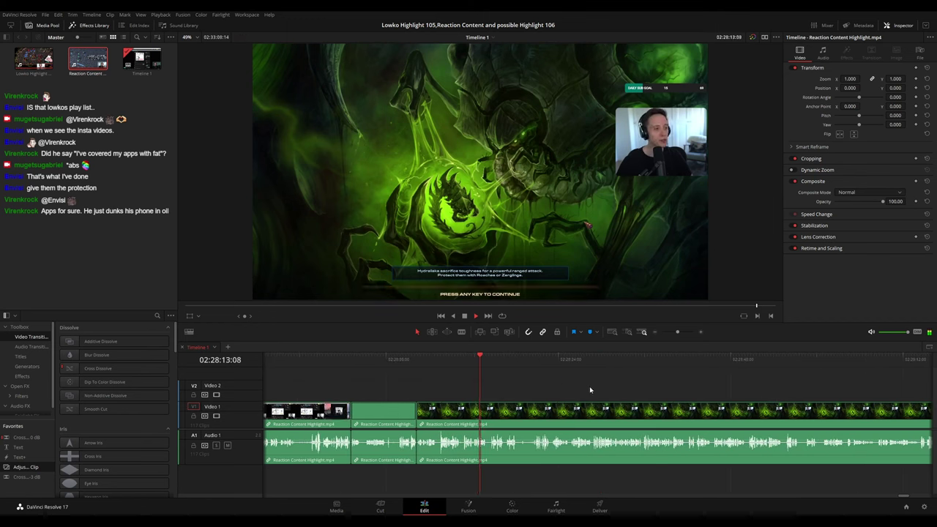
Review the rest of the Zerg loading screen section through the zoomed webcam reaction and into the planet cutscene for parts to trim.
{"action": "scroll", "coordinate": [589, 389], "scroll_direction": "right", "scroll_amount": 3}
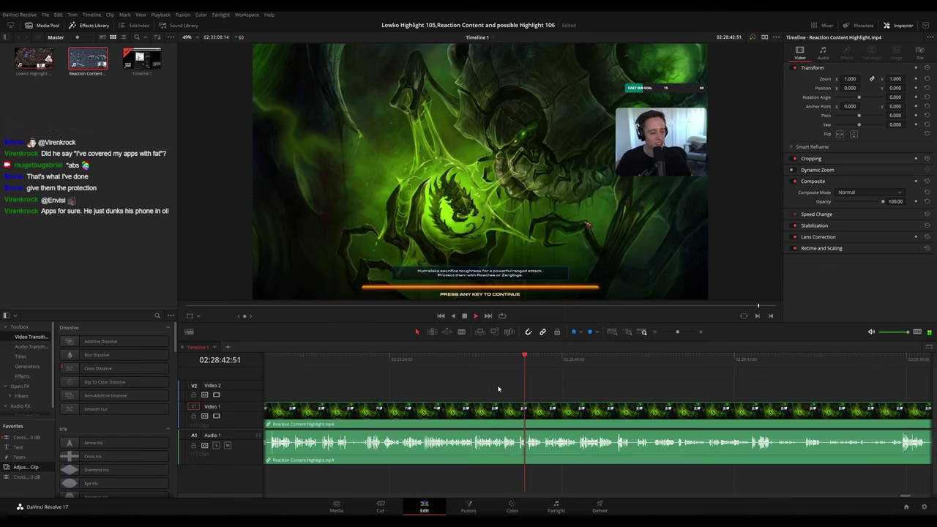
{"action": "scroll", "coordinate": [474, 383], "scroll_direction": "right", "scroll_amount": 4}
{"action": "scroll", "coordinate": [477, 388], "scroll_direction": "right", "scroll_amount": 1}
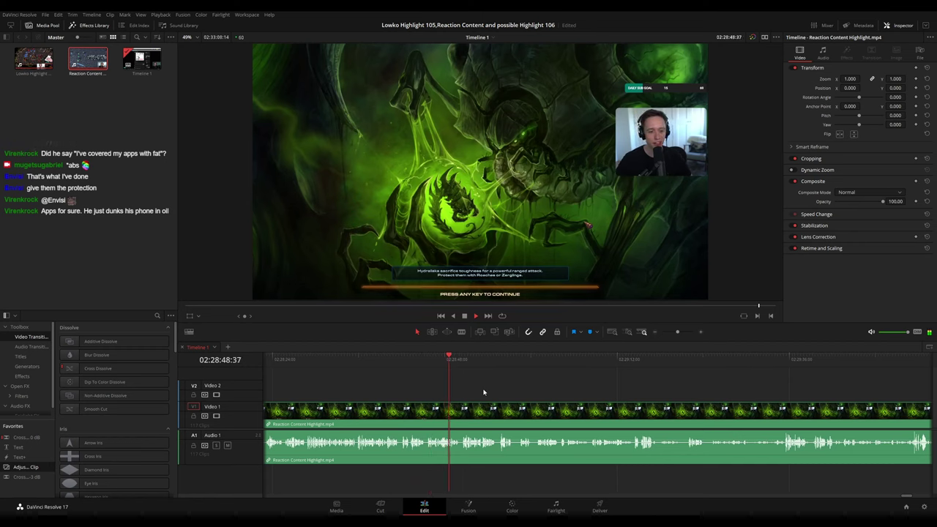
{"action": "scroll", "coordinate": [509, 396], "scroll_direction": "right", "scroll_amount": 1}
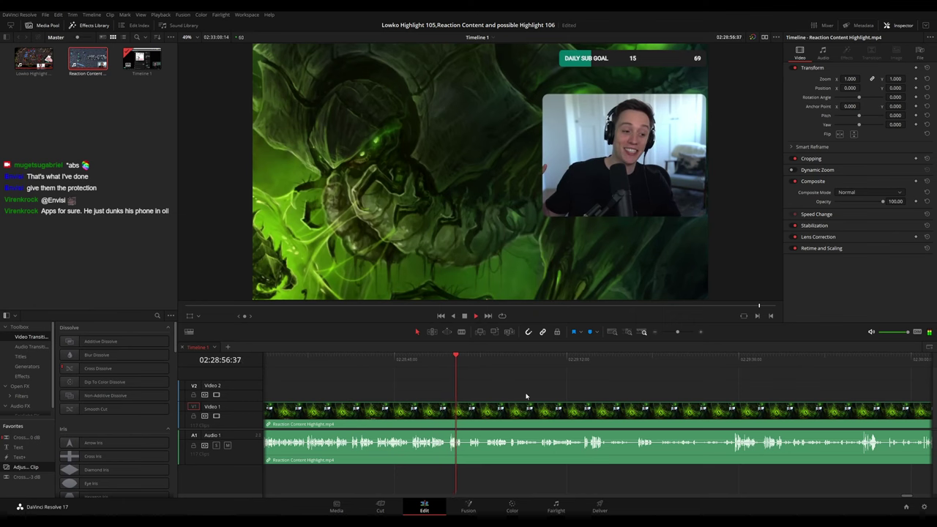
{"action": "left_click_drag", "start_coordinate": [525, 396], "coordinate": [480, 389]}
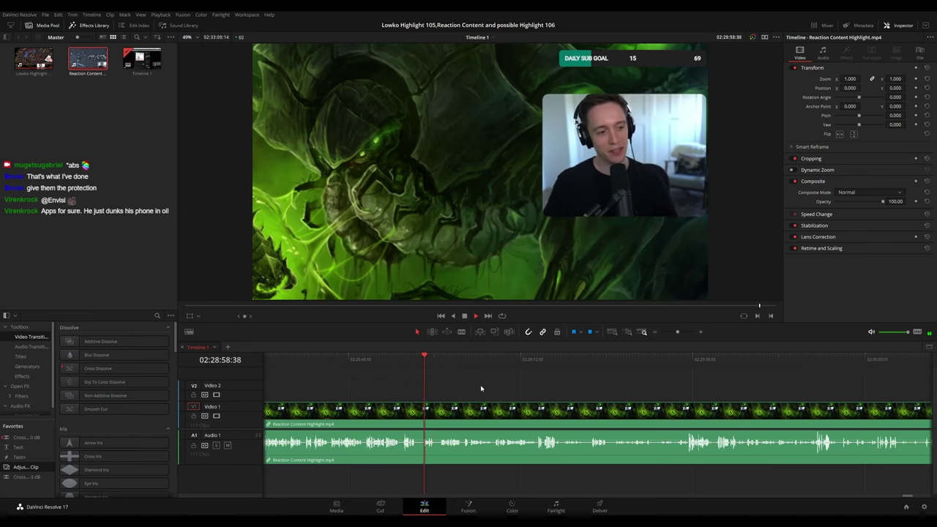
{"action": "scroll", "coordinate": [469, 389], "scroll_direction": "right", "scroll_amount": 1}
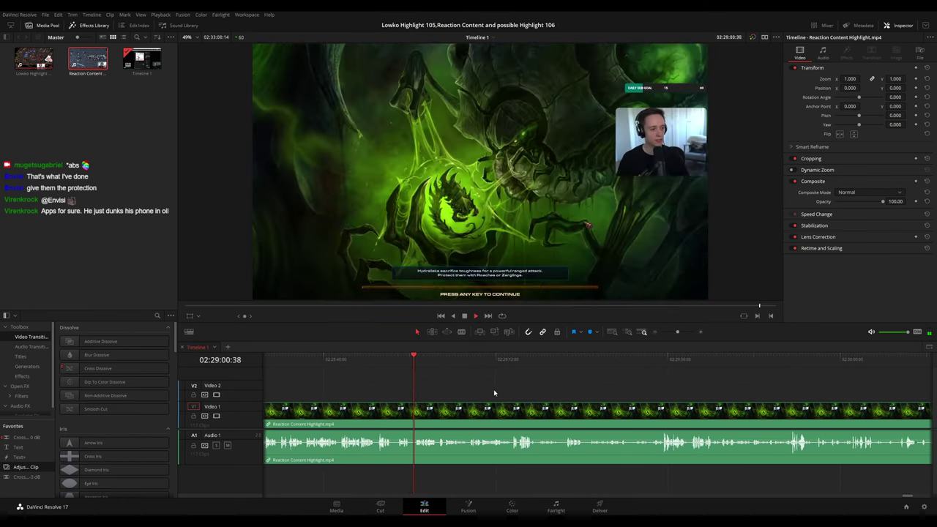
{"action": "scroll", "coordinate": [483, 392], "scroll_direction": "right", "scroll_amount": 1}
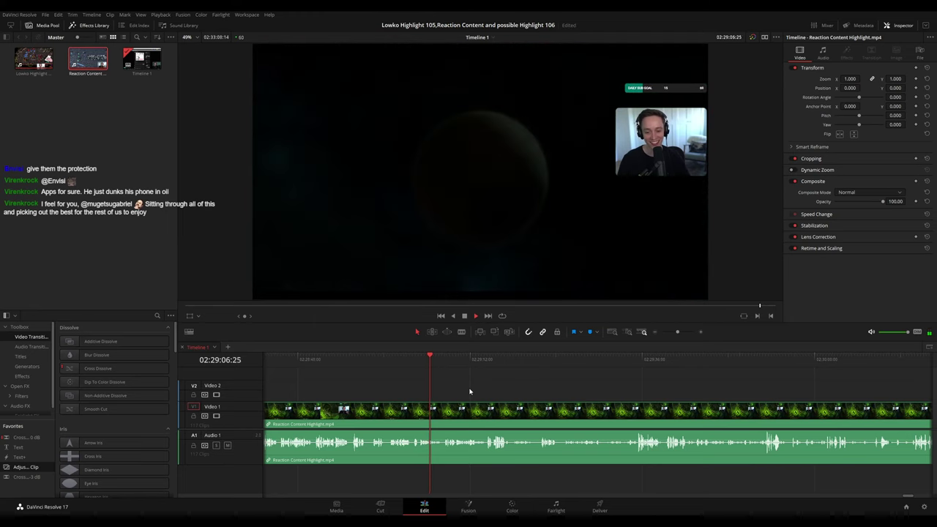
{"action": "scroll", "coordinate": [478, 398], "scroll_direction": "up", "scroll_amount": 2}
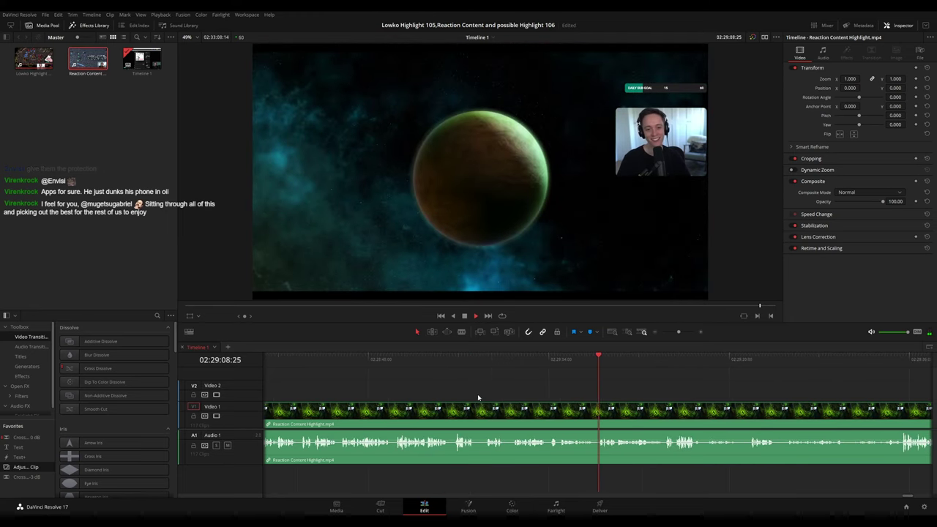
{"action": "scroll", "coordinate": [503, 385], "scroll_direction": "right", "scroll_amount": 2}
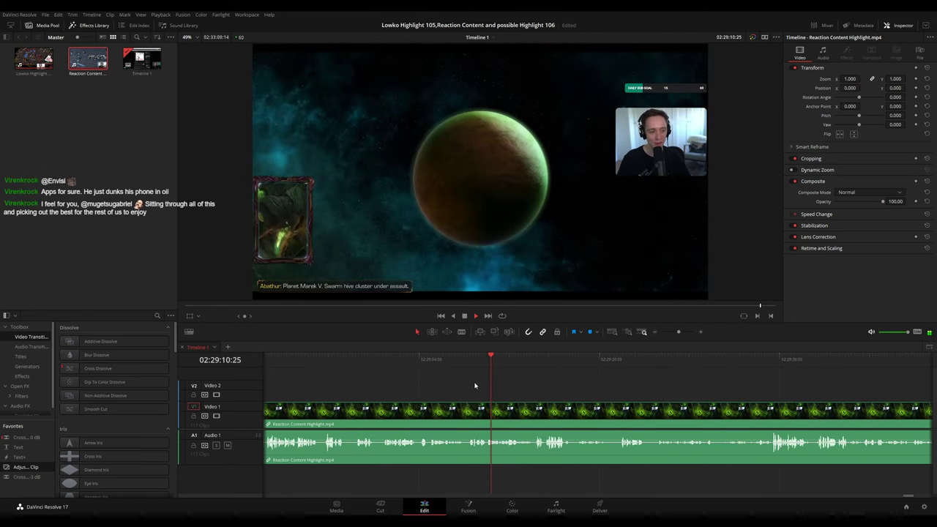
{"action": "left_click_drag", "start_coordinate": [559, 390], "coordinate": [480, 385]}
Cut out the short segment from 02:29:14:08 at the switch from the planet cutscene to the webcam view, closing the gap.
{"action": "scroll", "coordinate": [526, 402], "scroll_direction": "up", "scroll_amount": 2}
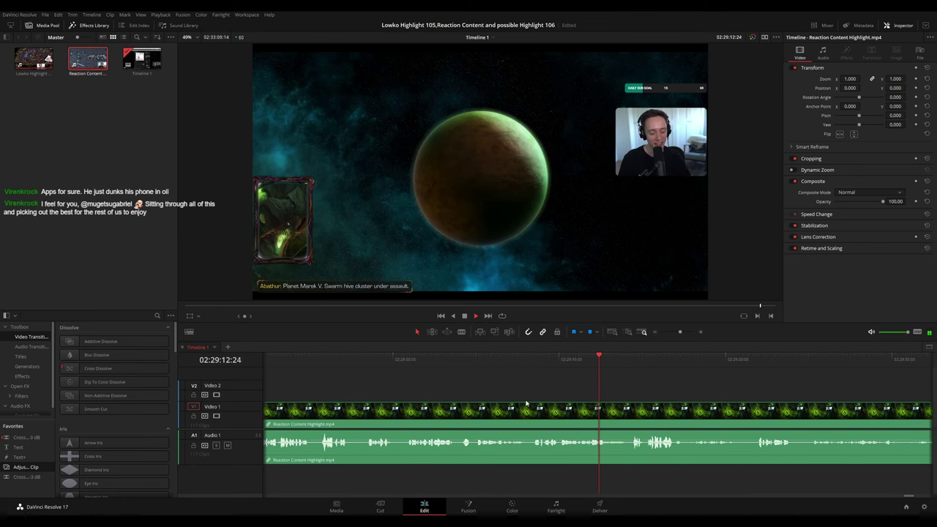
{"action": "scroll", "coordinate": [526, 399], "scroll_direction": "down", "scroll_amount": 1}
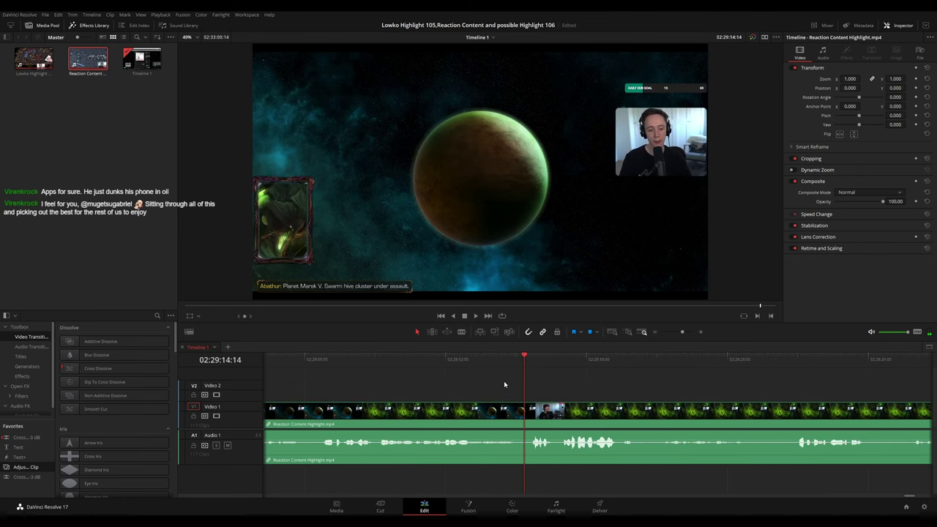
{"action": "key", "text": "space"}
{"action": "left_click_drag", "start_coordinate": [527, 359], "coordinate": [521, 361]}
{"action": "key", "text": "b"}
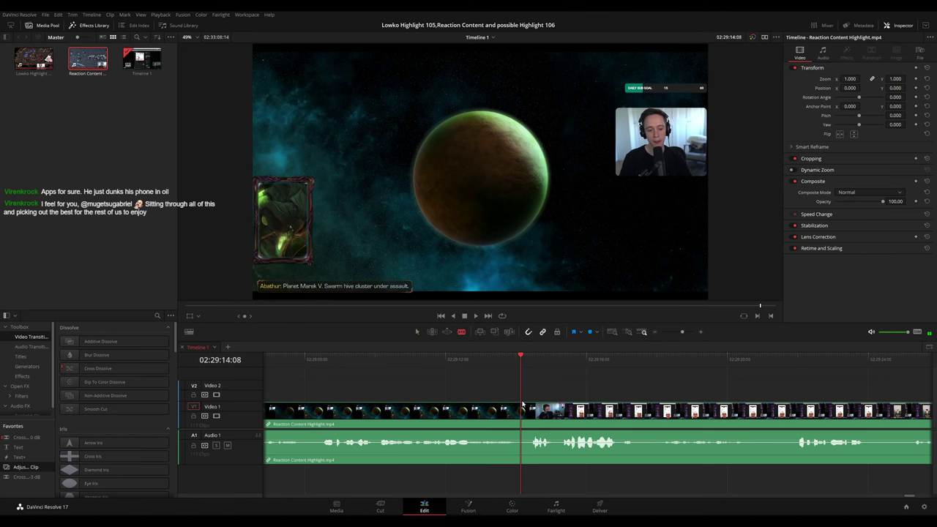
{"action": "left_click", "coordinate": [522, 404]}
{"action": "key", "text": "a"}
{"action": "key", "text": "Delete"}
Play and replay the transition at the 02:29:14:08 cut to check how the planet cutscene leads into the next clip.
{"action": "key", "text": "space"}
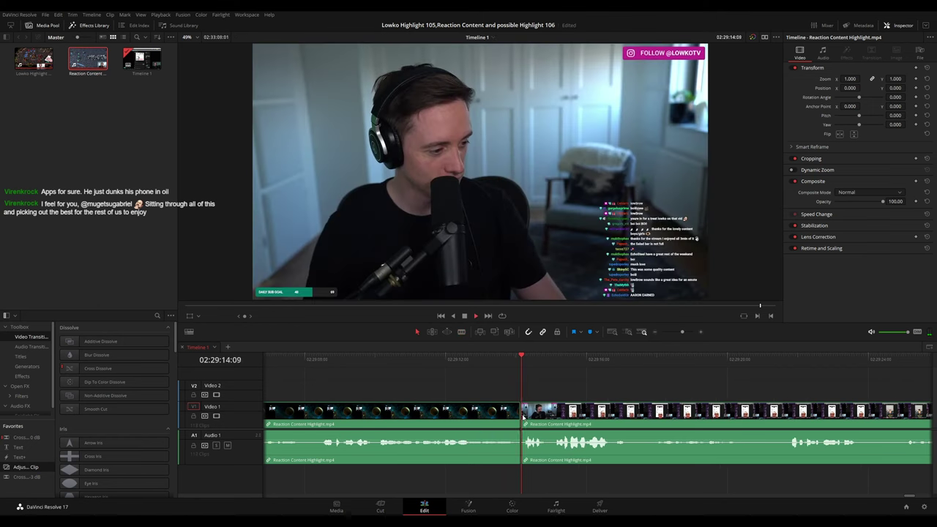
{"action": "key", "text": "space"}
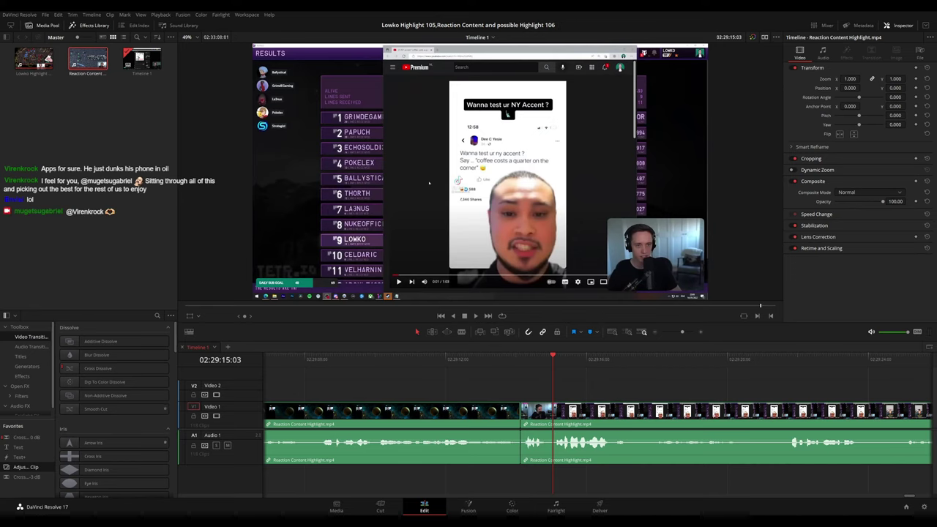
{"action": "left_click", "coordinate": [521, 359]}
{"action": "key", "text": "space"}
{"action": "scroll", "coordinate": [584, 393], "scroll_direction": "down", "scroll_amount": 5}
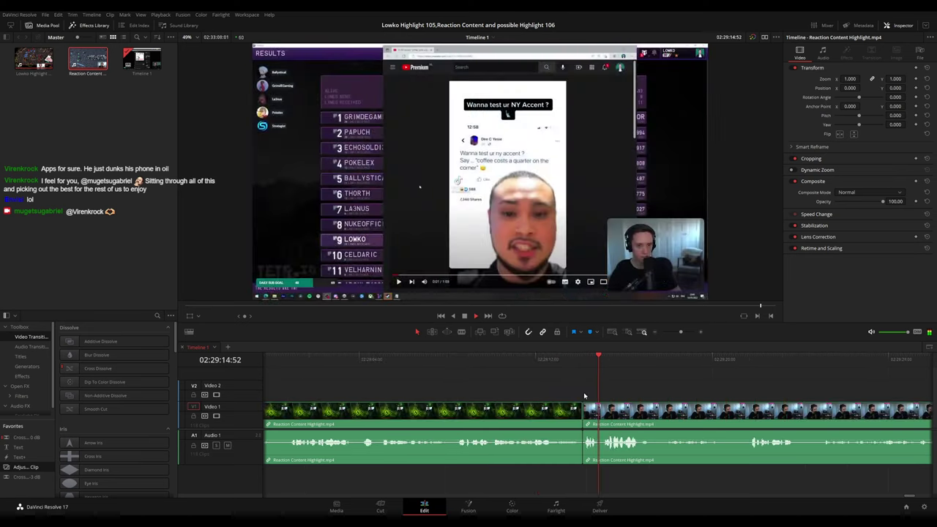
Play the opening of the NY accent video section to about 02:29:45 and check its speech and pauses against the waveform.
{"action": "scroll", "coordinate": [523, 383], "scroll_direction": "right", "scroll_amount": 4}
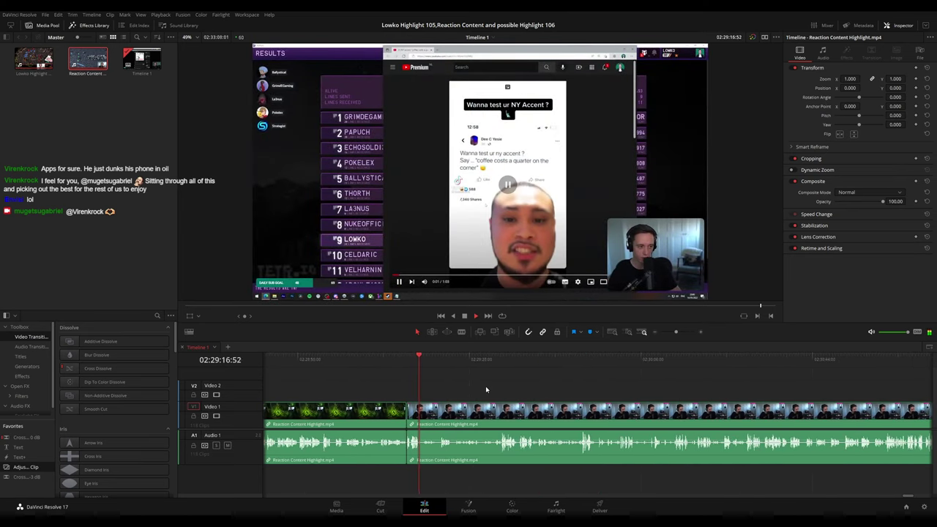
{"action": "scroll", "coordinate": [502, 395], "scroll_direction": "up", "scroll_amount": 1}
{"action": "scroll", "coordinate": [544, 389], "scroll_direction": "right", "scroll_amount": 2}
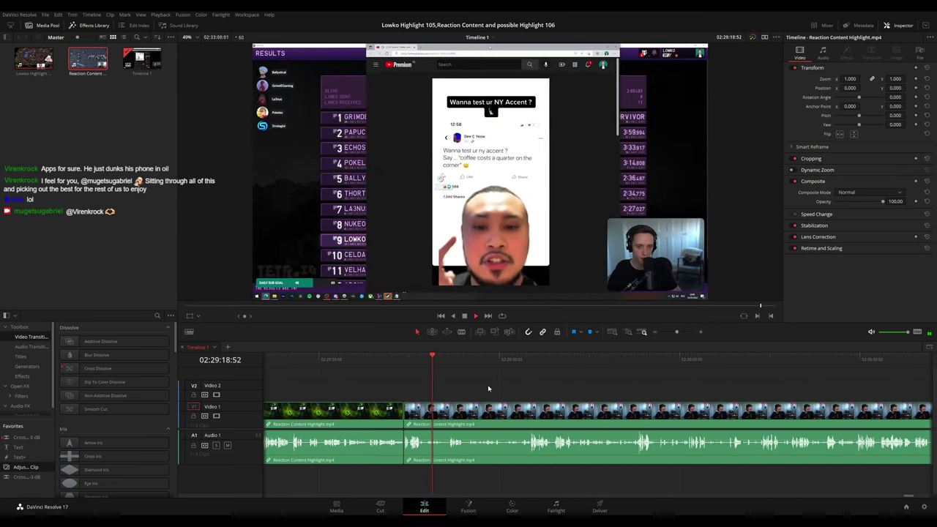
{"action": "scroll", "coordinate": [508, 388], "scroll_direction": "right", "scroll_amount": 2}
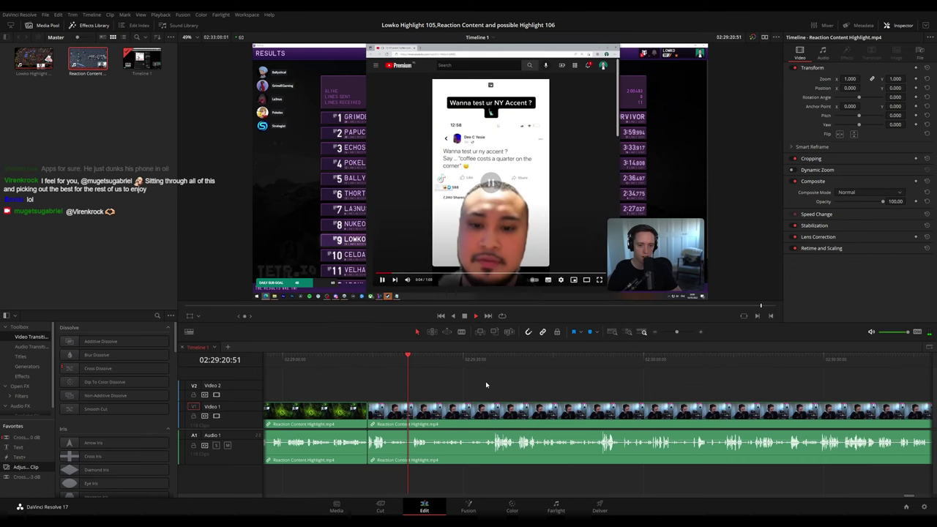
{"action": "scroll", "coordinate": [446, 380], "scroll_direction": "right", "scroll_amount": 2}
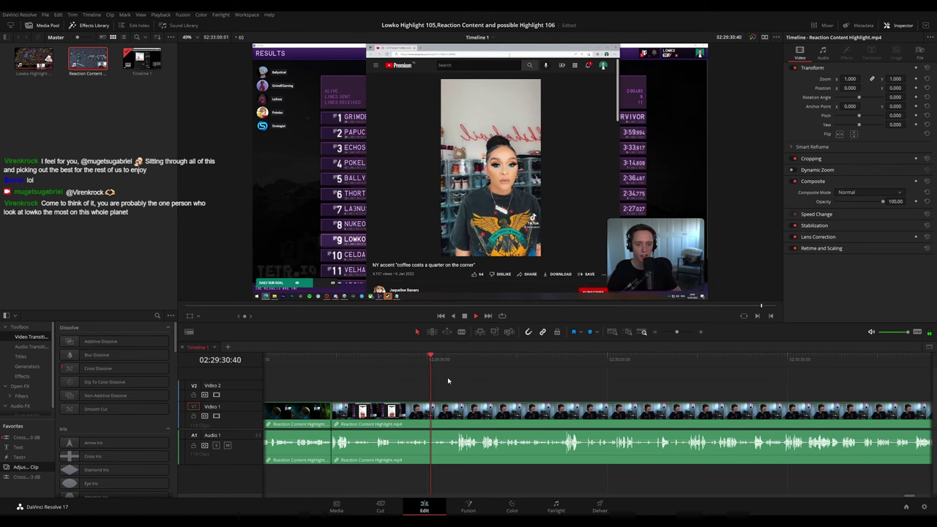
{"action": "key", "text": "space"}
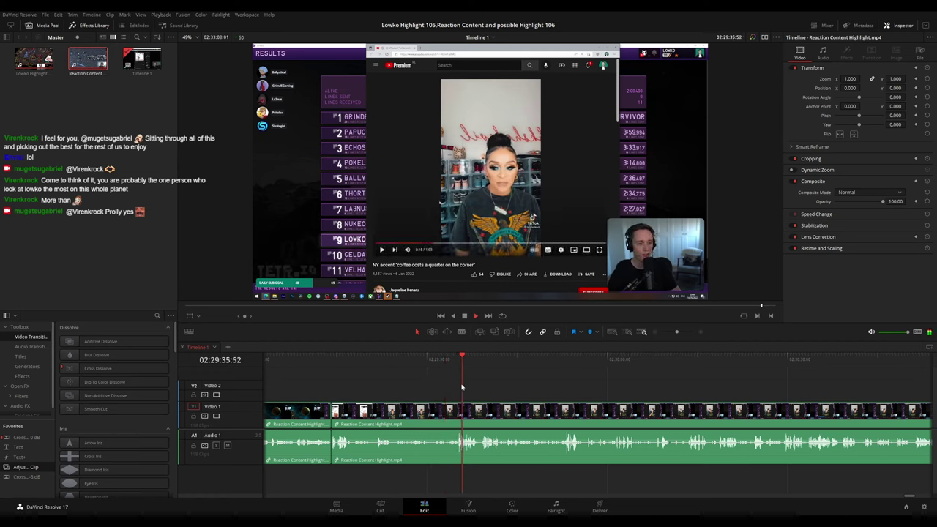
{"action": "left_click_drag", "start_coordinate": [489, 382], "coordinate": [418, 381]}
{"action": "scroll", "coordinate": [666, 391], "scroll_direction": "down", "scroll_amount": 10}
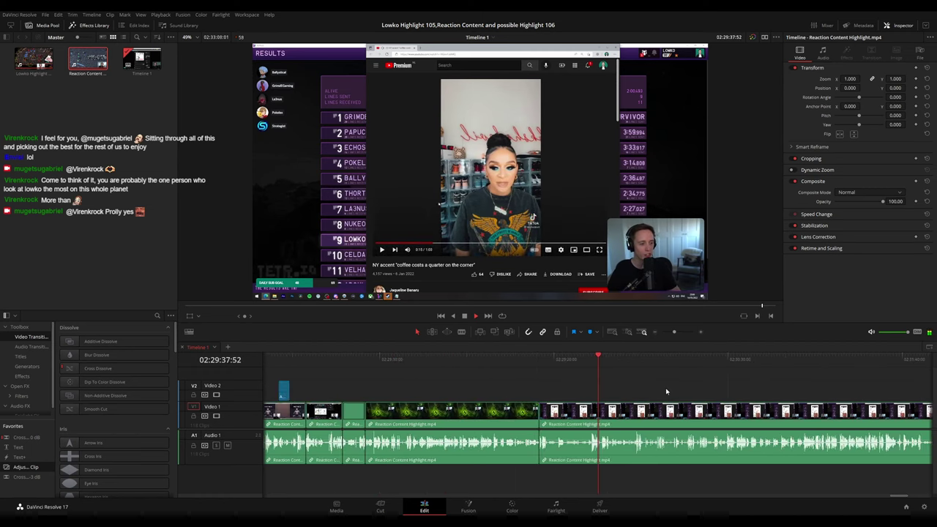
{"action": "left_click_drag", "start_coordinate": [535, 387], "coordinate": [725, 382]}
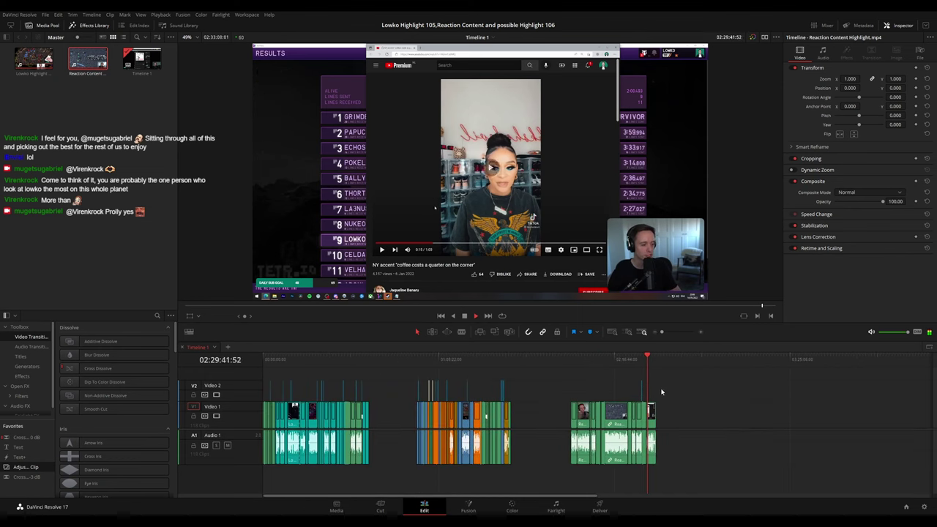
{"action": "scroll", "coordinate": [661, 392], "scroll_direction": "up", "scroll_amount": 4}
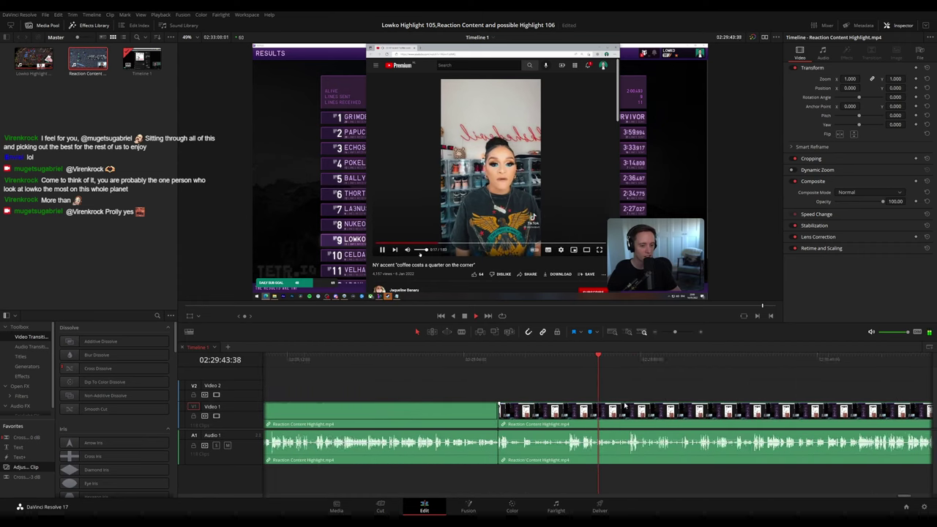
{"action": "scroll", "coordinate": [624, 407], "scroll_direction": "right", "scroll_amount": 5}
{"action": "scroll", "coordinate": [517, 386], "scroll_direction": "right", "scroll_amount": 4}
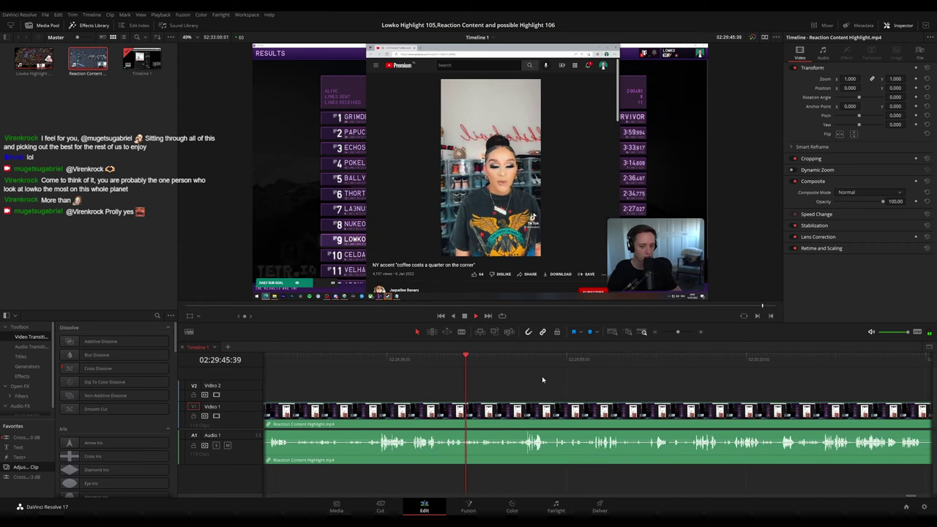
Review the NY accent video and the streamer's reactions from about 02:29:45 to 02:30:45 for pauses to trim.
{"action": "scroll", "coordinate": [542, 380], "scroll_direction": "right", "scroll_amount": 3}
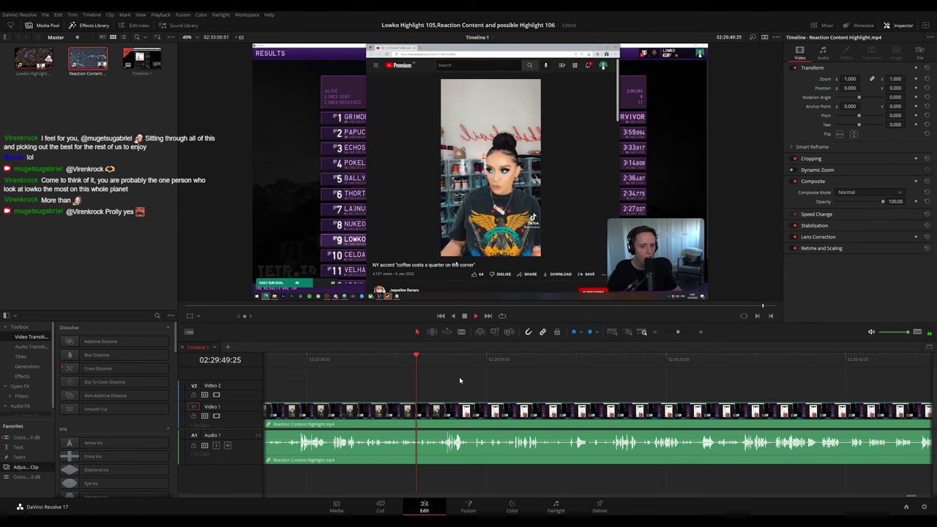
{"action": "scroll", "coordinate": [444, 385], "scroll_direction": "right", "scroll_amount": 1}
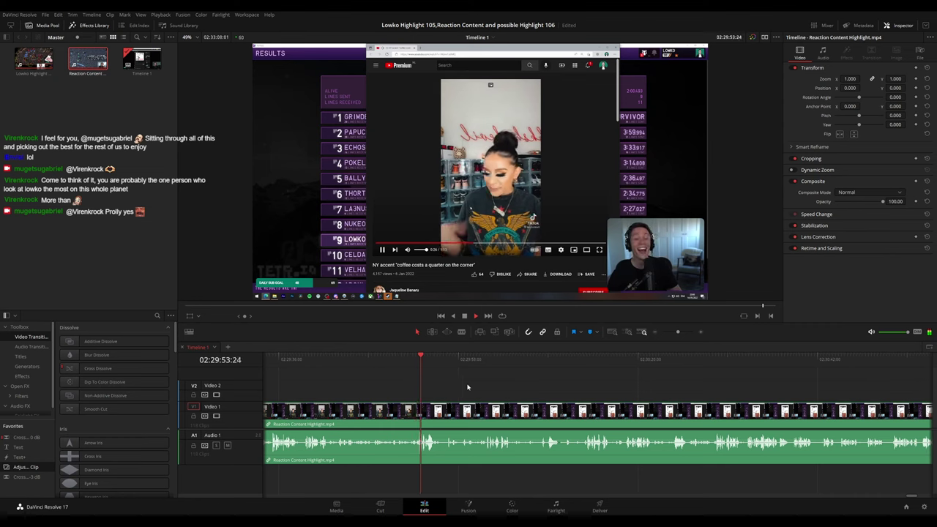
{"action": "scroll", "coordinate": [472, 386], "scroll_direction": "right", "scroll_amount": 1}
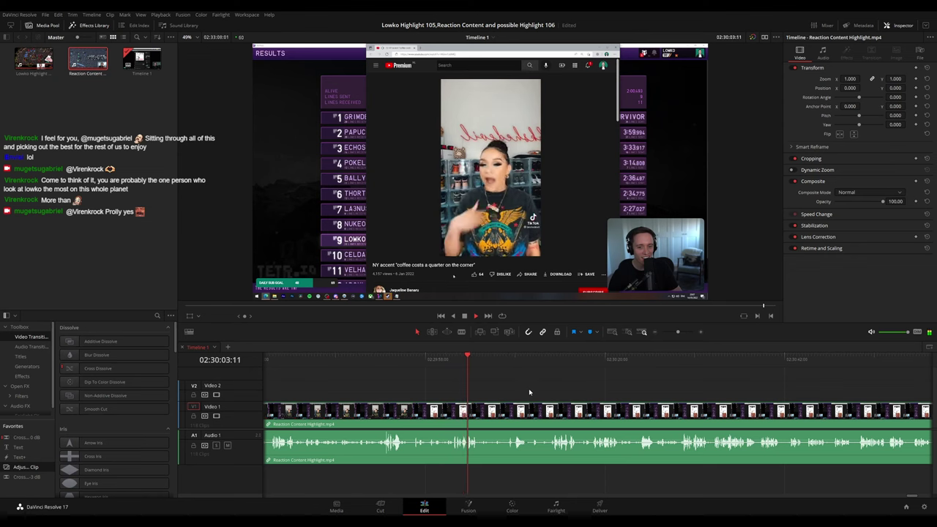
{"action": "left_click_drag", "start_coordinate": [540, 393], "coordinate": [480, 391]}
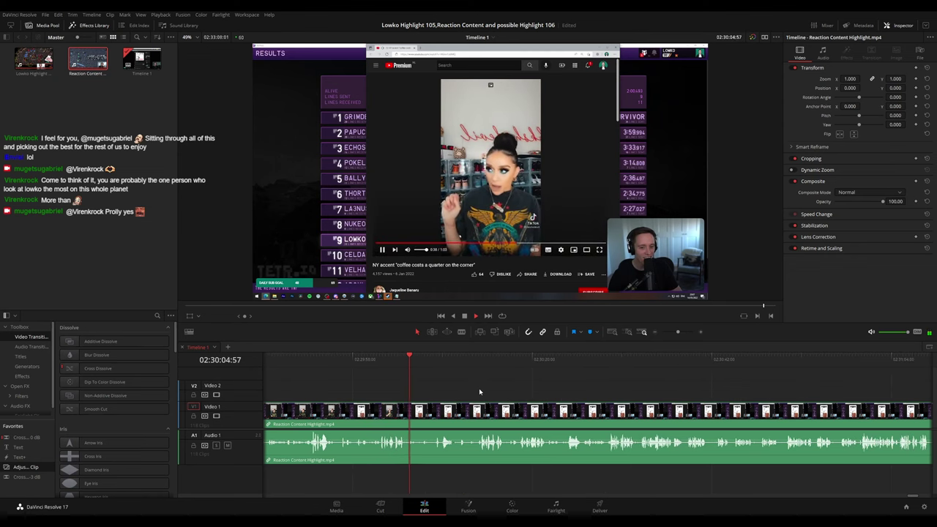
{"action": "key", "text": "space"}
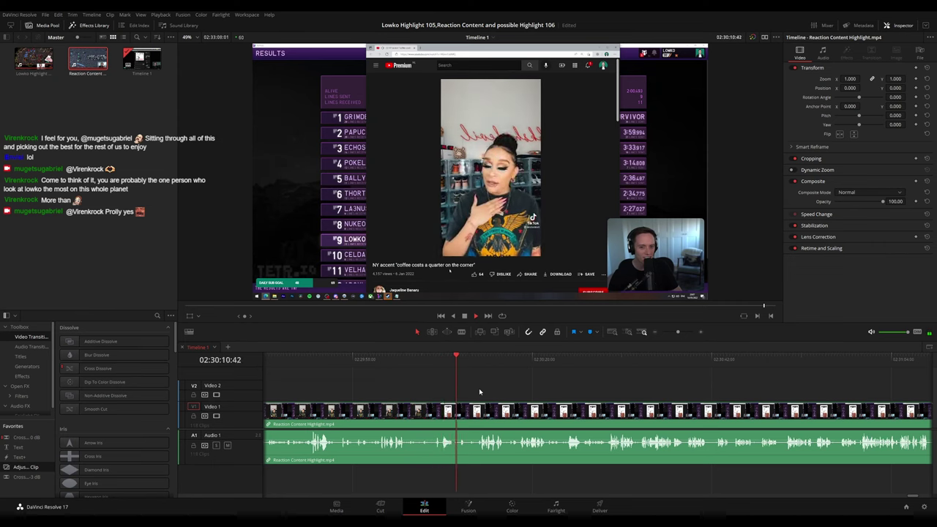
{"action": "scroll", "coordinate": [479, 388], "scroll_direction": "right", "scroll_amount": 2}
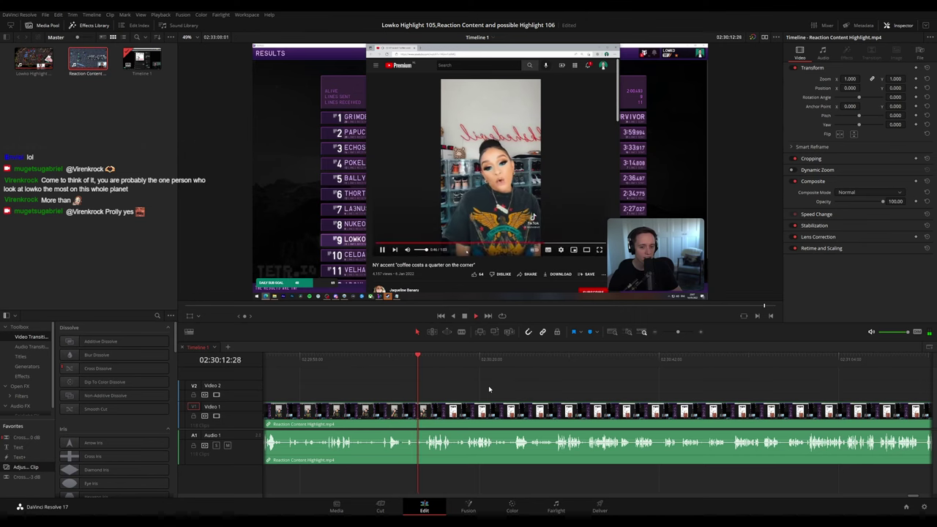
{"action": "scroll", "coordinate": [474, 385], "scroll_direction": "right", "scroll_amount": 2}
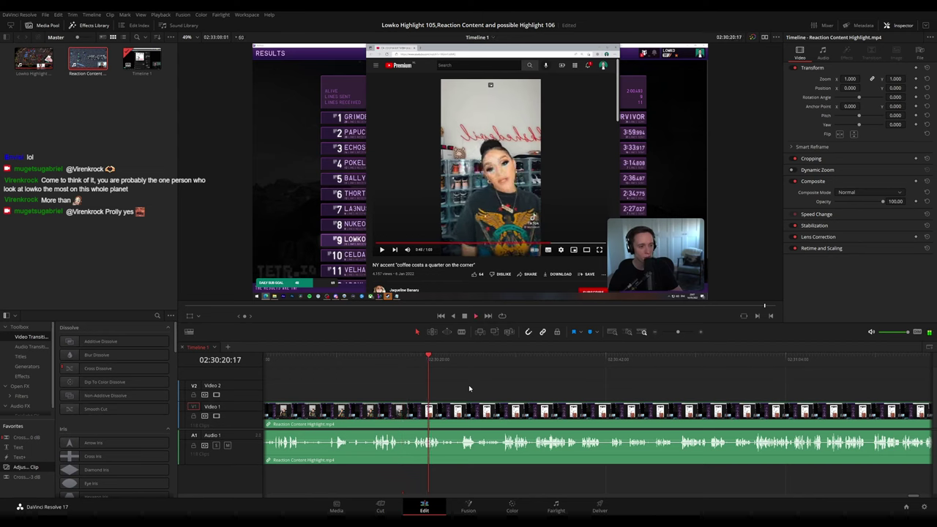
{"action": "scroll", "coordinate": [475, 388], "scroll_direction": "right", "scroll_amount": 2}
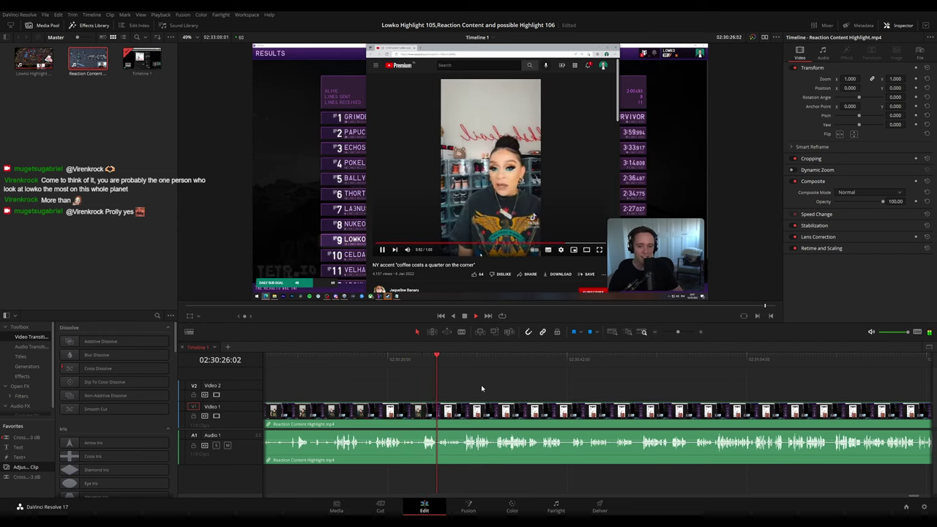
{"action": "scroll", "coordinate": [496, 386], "scroll_direction": "right", "scroll_amount": 3}
{"action": "key", "text": "space"}
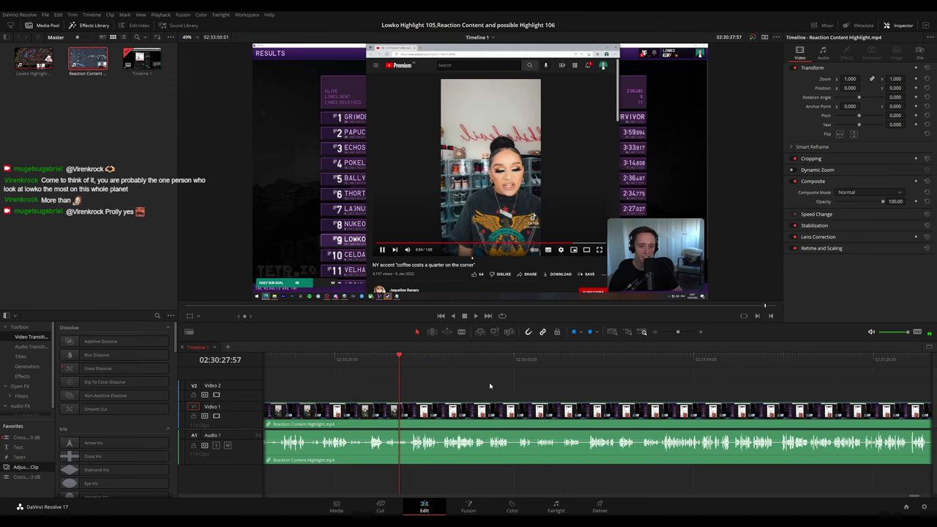
{"action": "scroll", "coordinate": [537, 383], "scroll_direction": "right", "scroll_amount": 1}
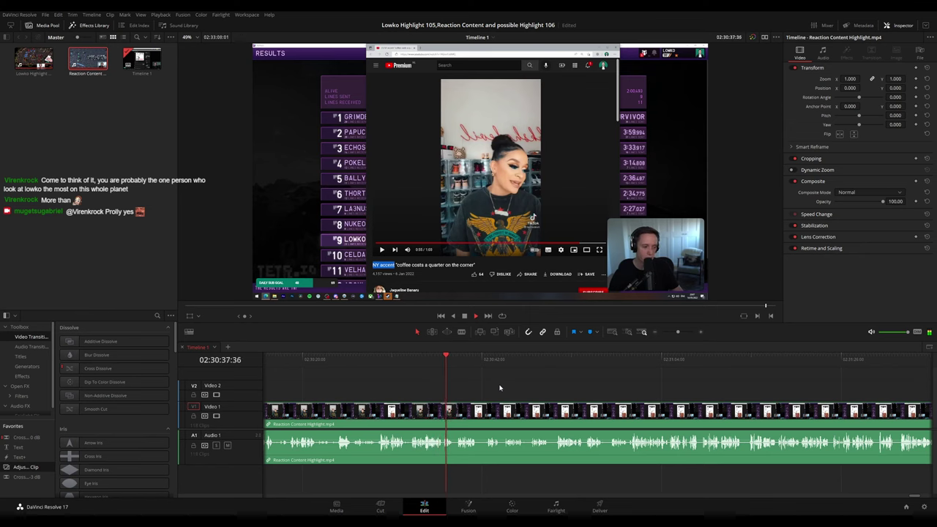
{"action": "left_click_drag", "start_coordinate": [533, 387], "coordinate": [503, 385]}
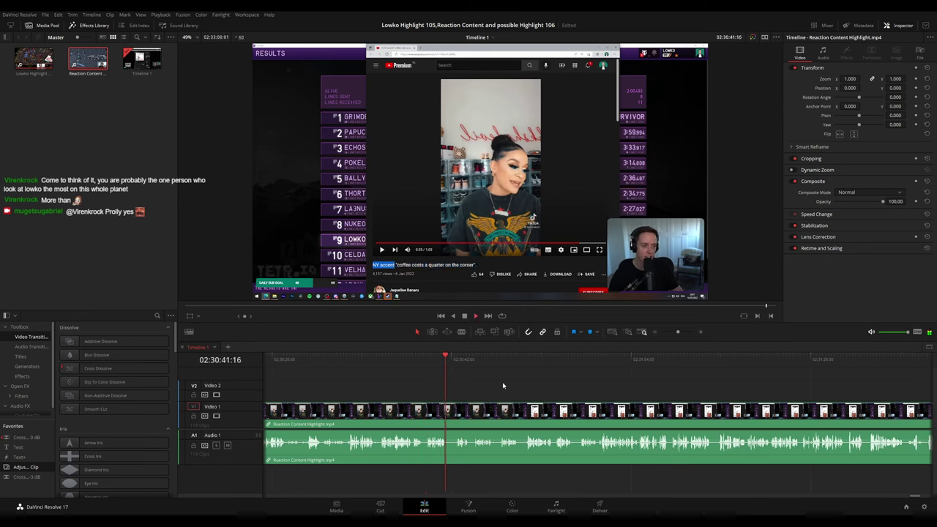
{"action": "scroll", "coordinate": [503, 386], "scroll_direction": "right", "scroll_amount": 1}
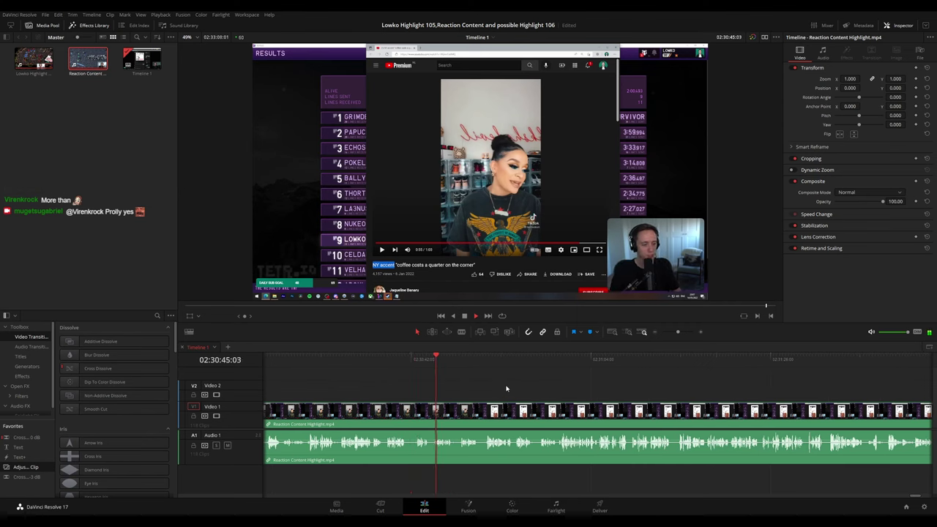
Cut out the short silent pause starting at 02:30:44:07 in the paused NY accent section, closing the gap.
{"action": "scroll", "coordinate": [529, 400], "scroll_direction": "up", "scroll_amount": 1}
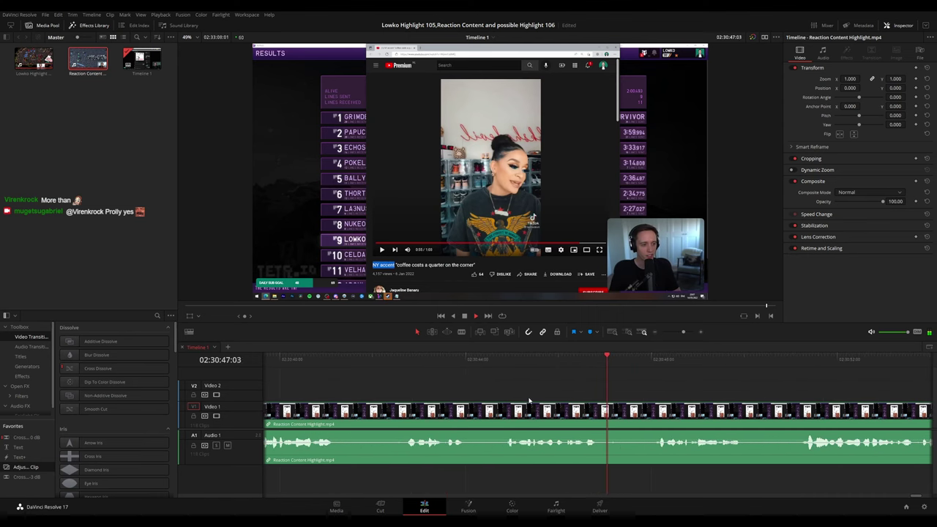
{"action": "left_click", "coordinate": [408, 358]}
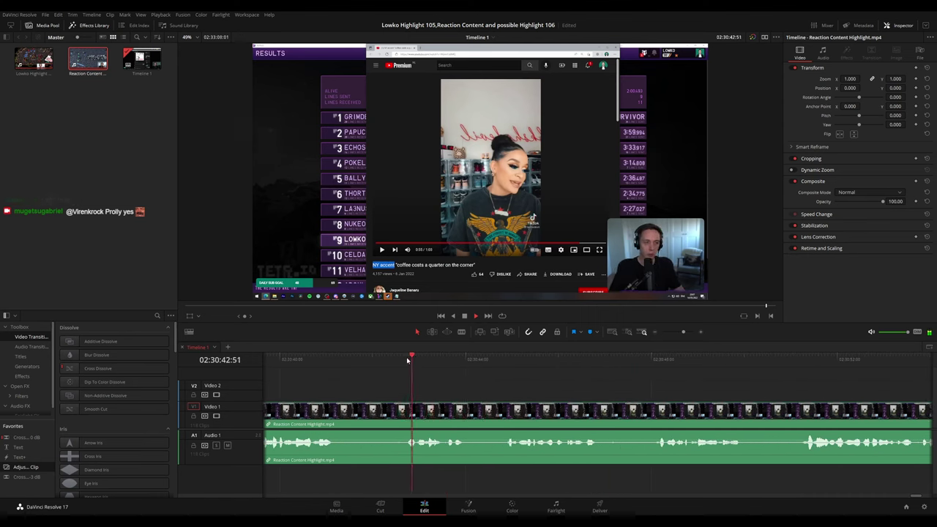
{"action": "left_click", "coordinate": [486, 359]}
{"action": "left_click_drag", "start_coordinate": [476, 359], "coordinate": [471, 358]}
{"action": "key", "text": "b"}
{"action": "left_click", "coordinate": [471, 410]}
{"action": "left_click", "coordinate": [503, 414]}
{"action": "key", "text": "a"}
{"action": "left_click", "coordinate": [489, 418]}
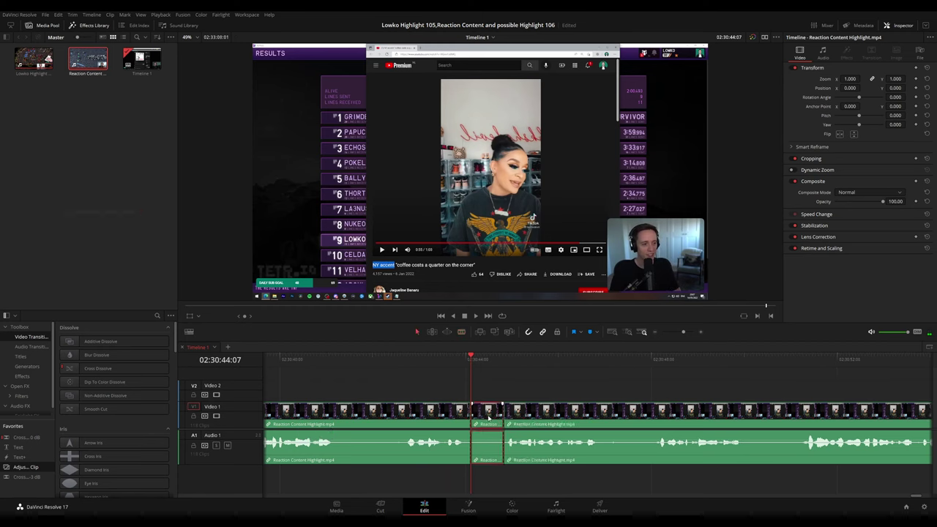
{"action": "key", "text": "Delete"}
Play back the 02:30:44:07 cut and add a short audio fade-in at the start of the clip that follows it.
{"action": "key", "text": "space"}
{"action": "left_click", "coordinate": [449, 357]}
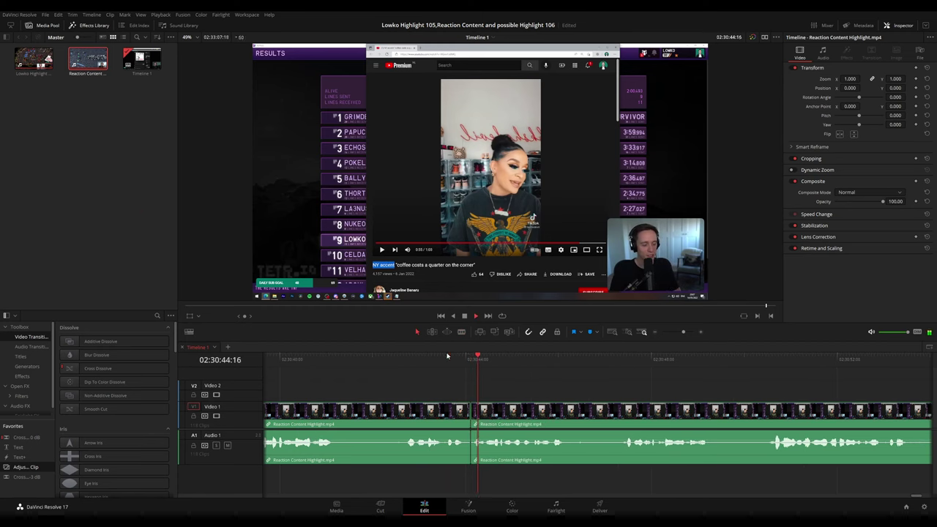
{"action": "left_click", "coordinate": [446, 357]}
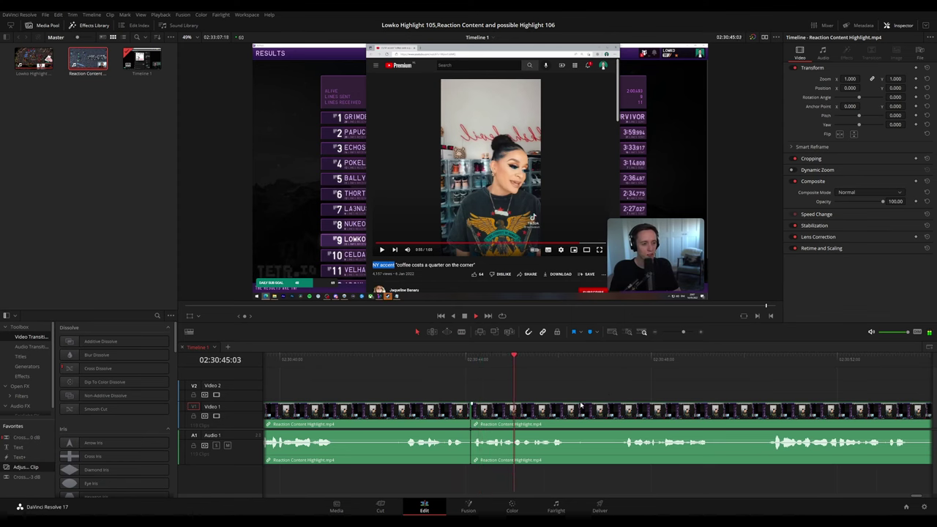
{"action": "scroll", "coordinate": [581, 404], "scroll_direction": "down", "scroll_amount": 4}
{"action": "scroll", "coordinate": [581, 404], "scroll_direction": "up", "scroll_amount": 6}
{"action": "key", "text": "space"}
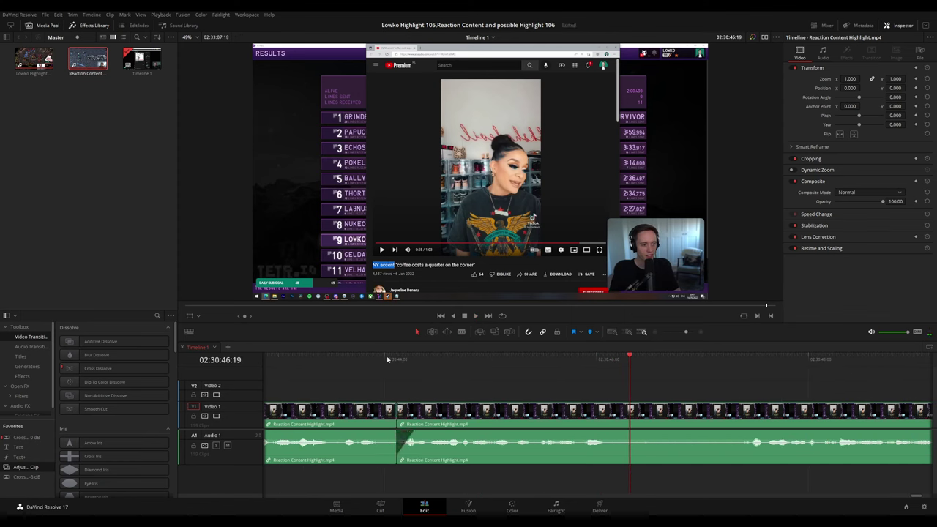
{"action": "left_click", "coordinate": [362, 357]}
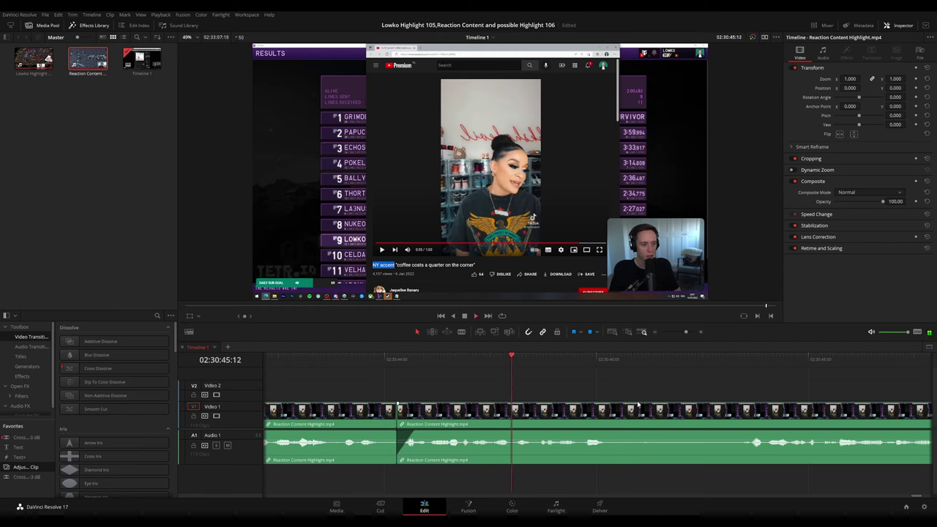
Play on from the 02:30:44:07 cut to about 02:30:57, checking the commentary against the waveform for pauses.
{"action": "left_click", "coordinate": [644, 439]}
{"action": "scroll", "coordinate": [664, 399], "scroll_direction": "down", "scroll_amount": 3}
{"action": "left_click", "coordinate": [688, 395]}
{"action": "scroll", "coordinate": [700, 393], "scroll_direction": "down", "scroll_amount": 1}
{"action": "scroll", "coordinate": [699, 393], "scroll_direction": "down", "scroll_amount": 2}
{"action": "left_click_drag", "start_coordinate": [657, 400], "coordinate": [476, 393]}
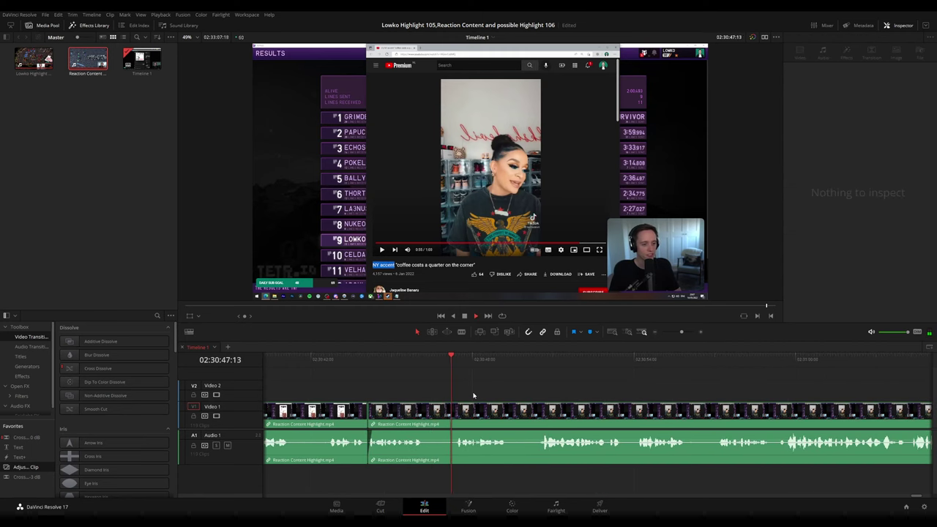
{"action": "scroll", "coordinate": [571, 396], "scroll_direction": "down", "scroll_amount": 3}
{"action": "scroll", "coordinate": [592, 396], "scroll_direction": "up", "scroll_amount": 4}
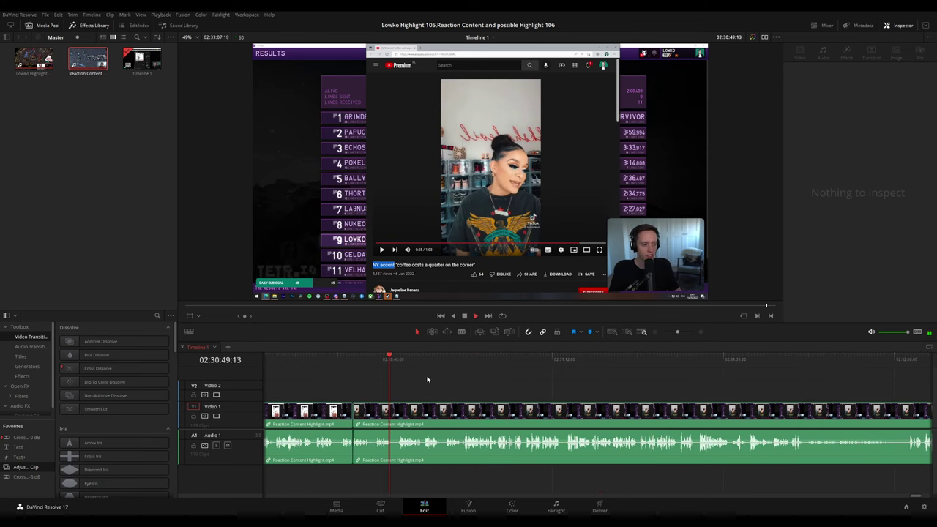
{"action": "scroll", "coordinate": [635, 401], "scroll_direction": "right", "scroll_amount": 3}
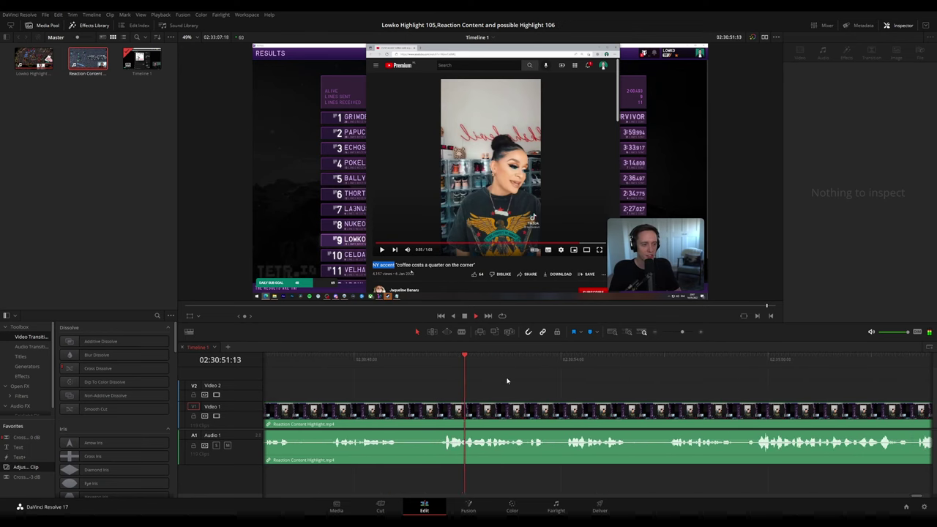
{"action": "scroll", "coordinate": [570, 395], "scroll_direction": "down", "scroll_amount": 4}
{"action": "left_click_drag", "start_coordinate": [619, 404], "coordinate": [468, 397]}
{"action": "scroll", "coordinate": [575, 415], "scroll_direction": "up", "scroll_amount": 1}
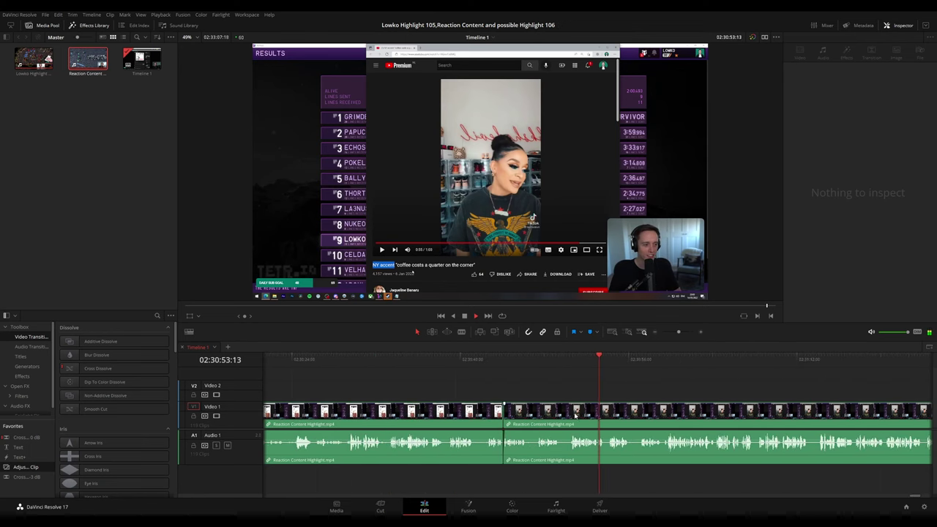
{"action": "scroll", "coordinate": [575, 416], "scroll_direction": "right", "scroll_amount": 4}
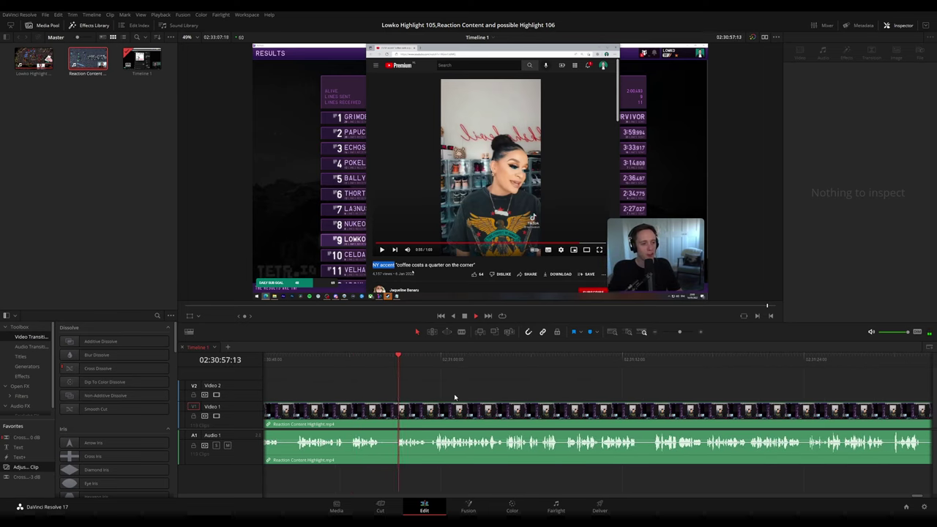
Cut out the roughly one-second stretch ending at 02:30:57:05 in the NY accent commentary, closing the gap.
{"action": "scroll", "coordinate": [455, 397], "scroll_direction": "up", "scroll_amount": 3}
{"action": "key", "text": "b"}
{"action": "left_click", "coordinate": [565, 421]}
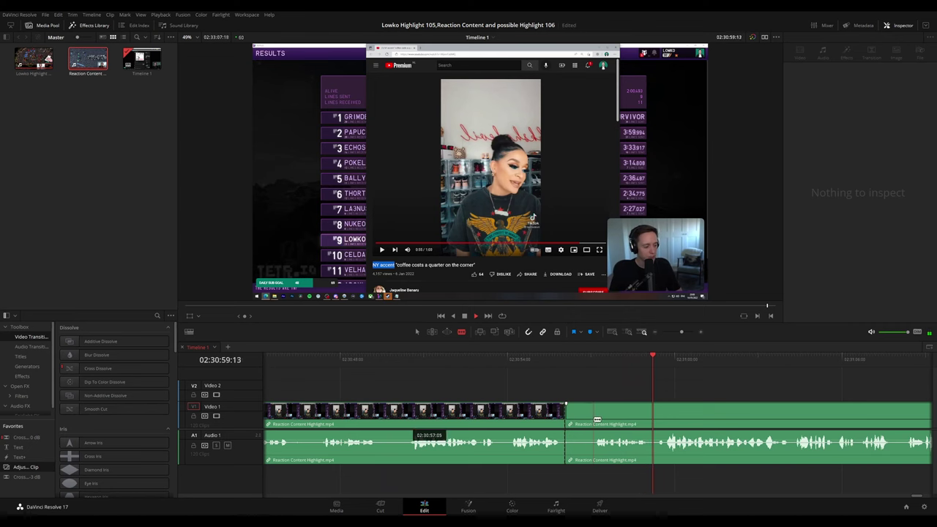
{"action": "left_click", "coordinate": [595, 420]}
{"action": "key", "text": "a"}
{"action": "left_click", "coordinate": [573, 421]}
{"action": "key", "text": "Delete"}
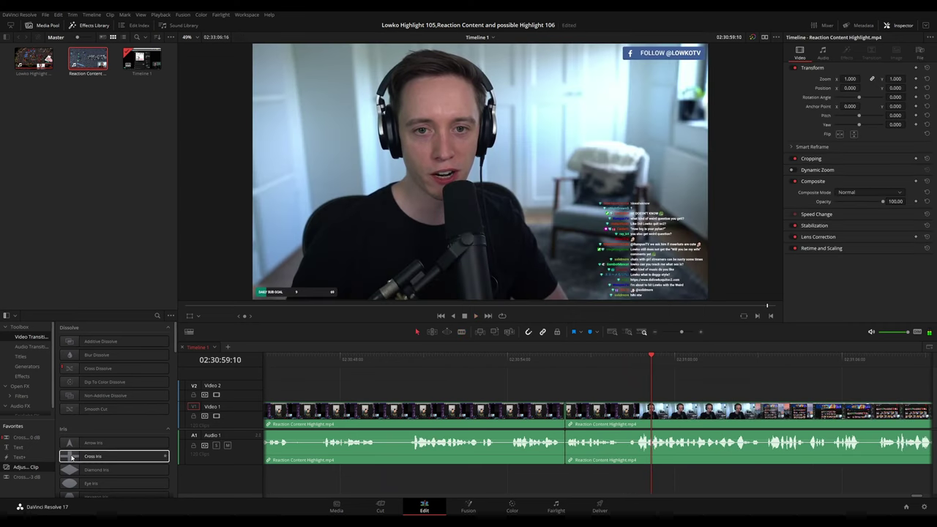
Add a 0 dB audio crossfade over the new cut in the NY accent commentary and play the transition.
{"action": "left_click_drag", "start_coordinate": [71, 458], "coordinate": [561, 449]}
{"action": "left_click", "coordinate": [548, 359]}
{"action": "key", "text": "space"}
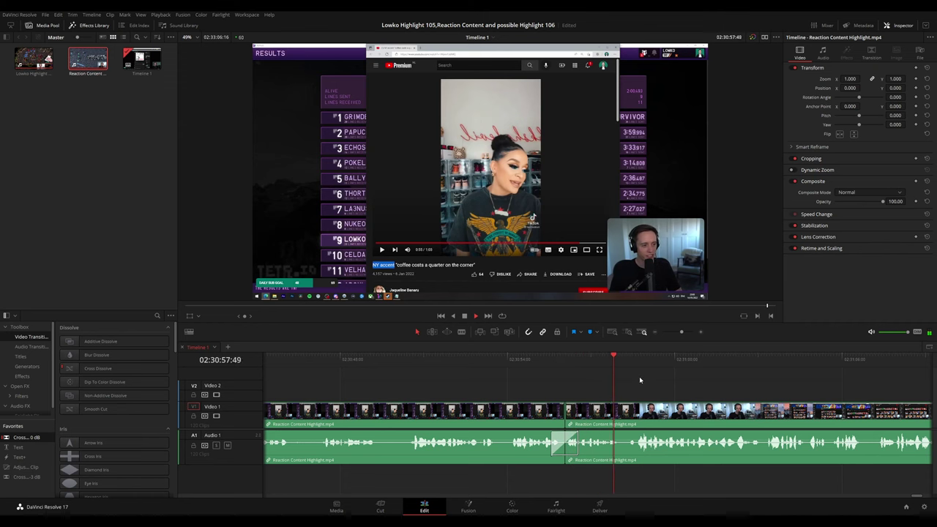
Cut out the few frames at the switch from the NY accent video to the full webcam view, close the gap and play on.
{"action": "key", "text": "space"}
{"action": "scroll", "coordinate": [633, 389], "scroll_direction": "up", "scroll_amount": 2}
{"action": "key", "text": "b"}
{"action": "left_click", "coordinate": [600, 415]}
{"action": "key", "text": "a"}
{"action": "left_click_drag", "start_coordinate": [600, 414], "coordinate": [607, 420]}
{"action": "key", "text": "Delete"}
{"action": "key", "text": "space"}
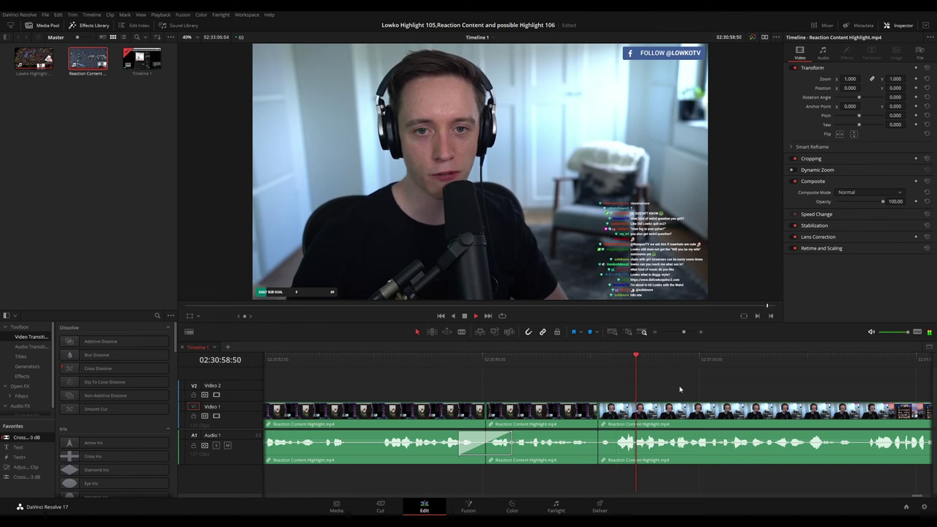
Review the full webcam section and the opening of the "No more bald jokes" video up to about 02:32:00.
{"action": "scroll", "coordinate": [680, 389], "scroll_direction": "down", "scroll_amount": 4}
{"action": "scroll", "coordinate": [690, 389], "scroll_direction": "down", "scroll_amount": 1}
{"action": "left_click_drag", "start_coordinate": [690, 389], "coordinate": [459, 382]}
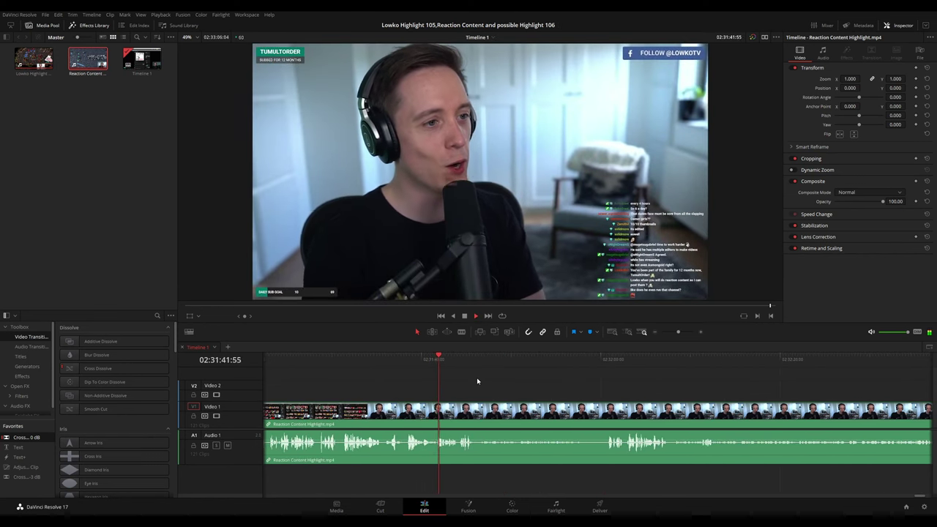
{"action": "left_click_drag", "start_coordinate": [477, 381], "coordinate": [439, 379]}
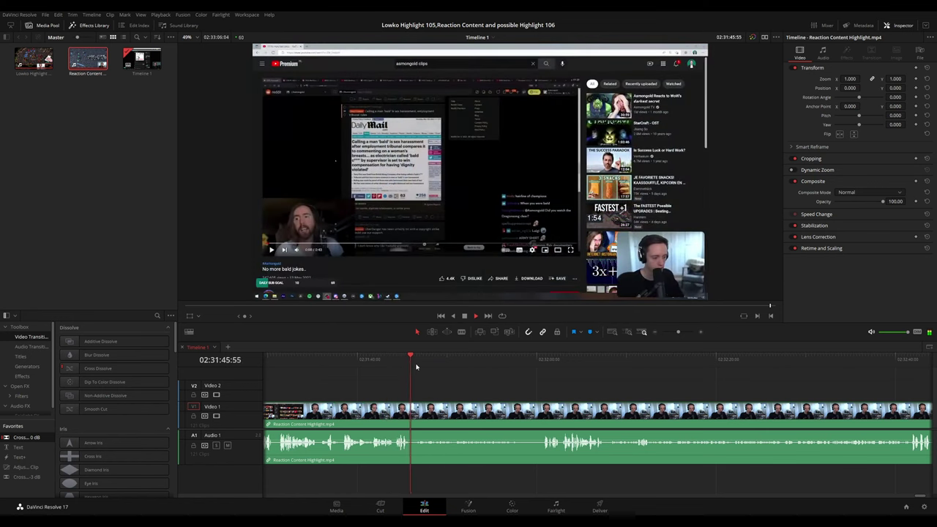
{"action": "left_click", "coordinate": [421, 365]}
{"action": "left_click_drag", "start_coordinate": [501, 384], "coordinate": [476, 382]}
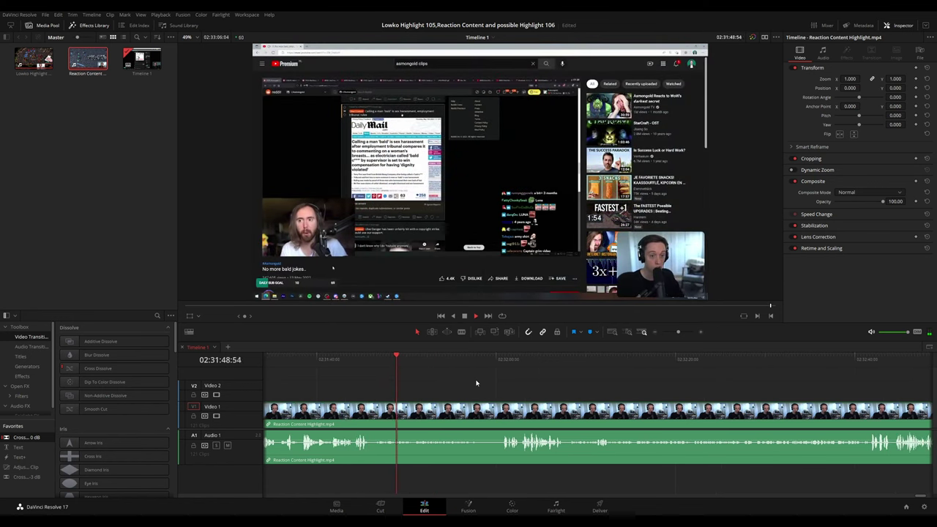
{"action": "scroll", "coordinate": [477, 382], "scroll_direction": "right", "scroll_amount": 2}
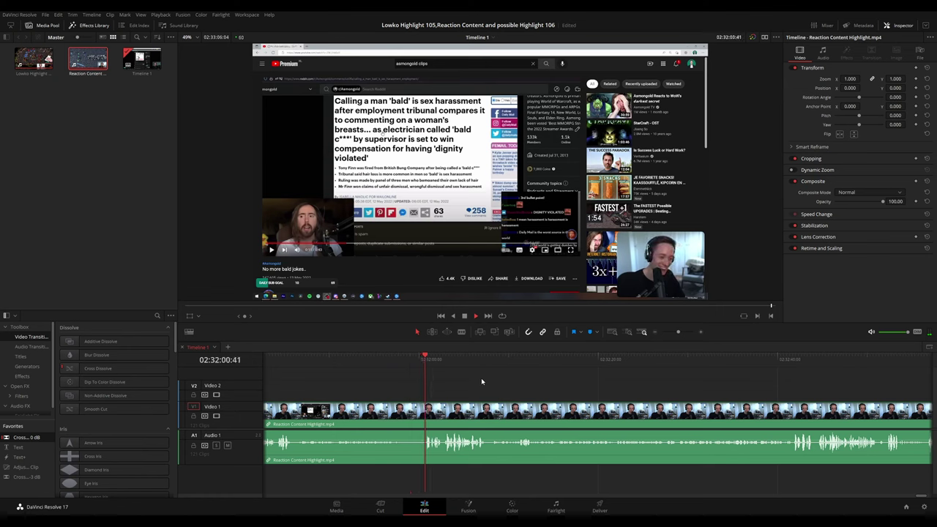
Place an adjustment clip over the bald-jokes commentary from 02:32:02:41, with zoom 1.690, position X -848 and position Y 471.
{"action": "left_click_drag", "start_coordinate": [556, 382], "coordinate": [481, 374]}
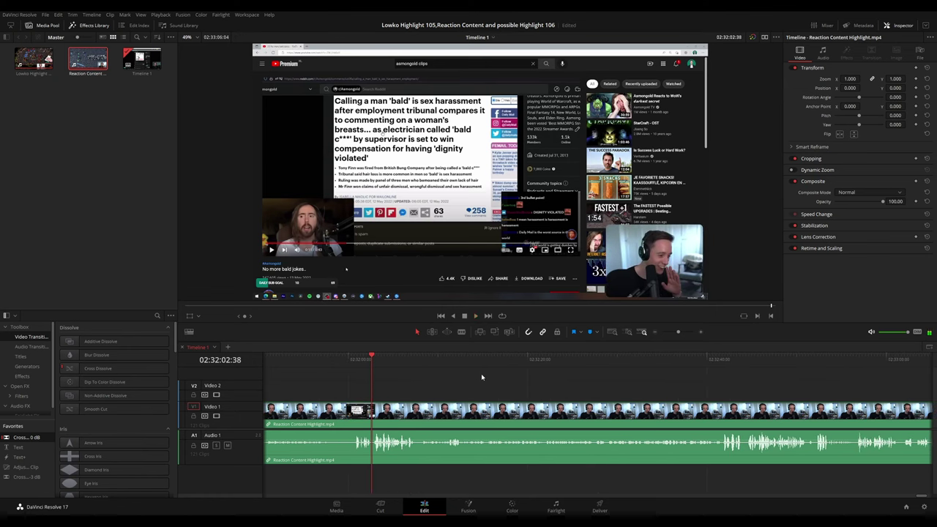
{"action": "key", "text": "space"}
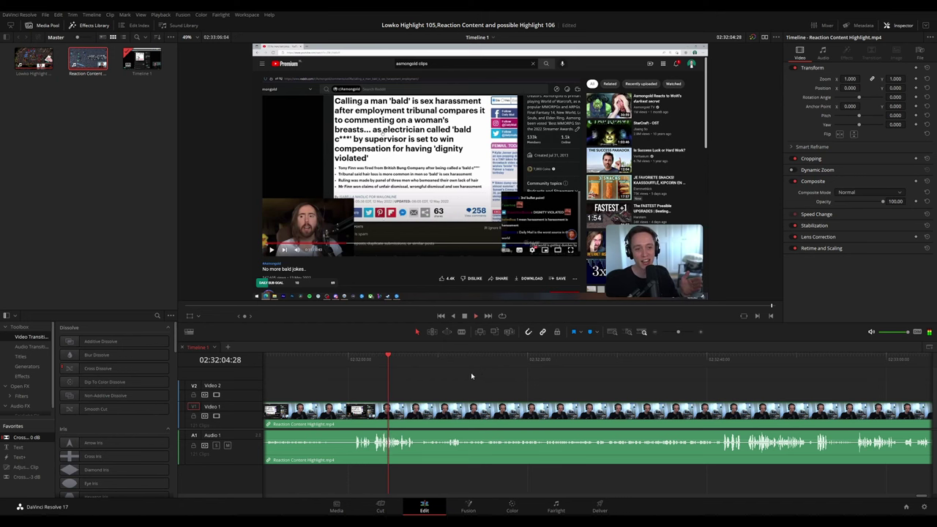
{"action": "scroll", "coordinate": [443, 386], "scroll_direction": "up", "scroll_amount": 4}
{"action": "left_click", "coordinate": [551, 358]}
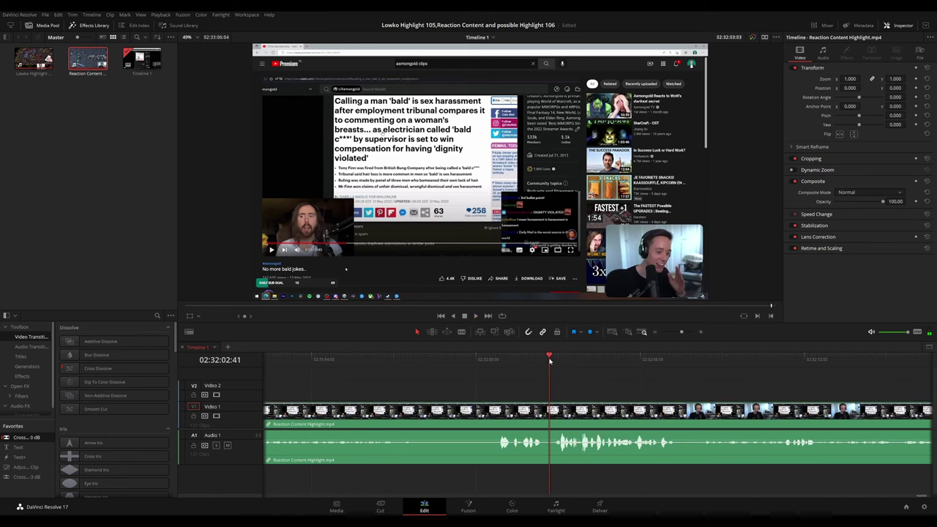
{"action": "left_click_drag", "start_coordinate": [25, 467], "coordinate": [563, 396]}
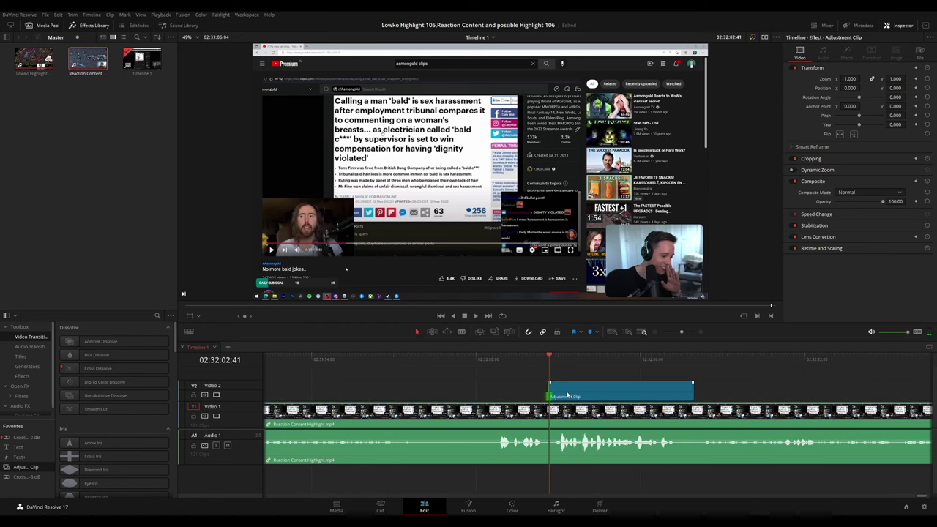
{"action": "mouse_move", "coordinate": [848, 78]}
{"action": "left_mouse_down"}
{"action": "mouse_move", "coordinate": [863, 78]}
{"action": "mouse_move", "coordinate": [804, 88]}
{"action": "mouse_move", "coordinate": [862, 88]}
{"action": "left_mouse_up"}
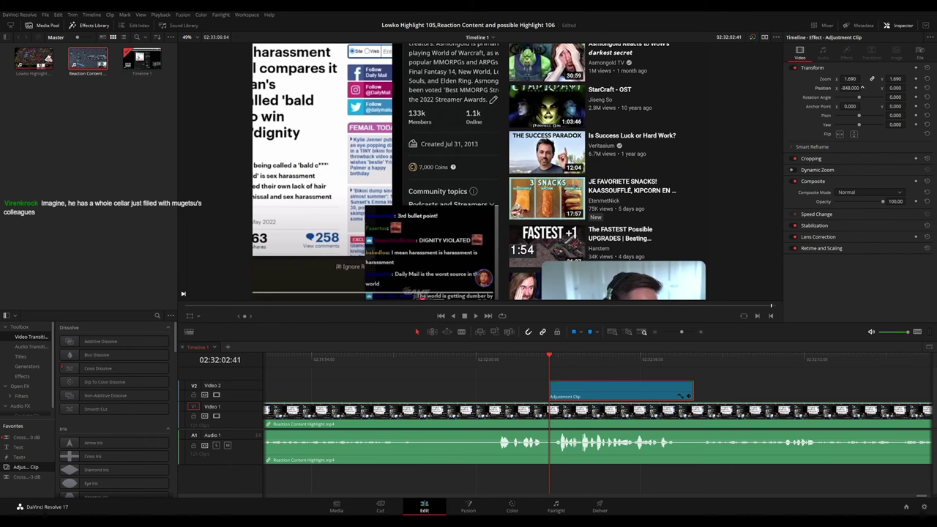
{"action": "left_click_drag", "start_coordinate": [895, 88], "coordinate": [928, 88]}
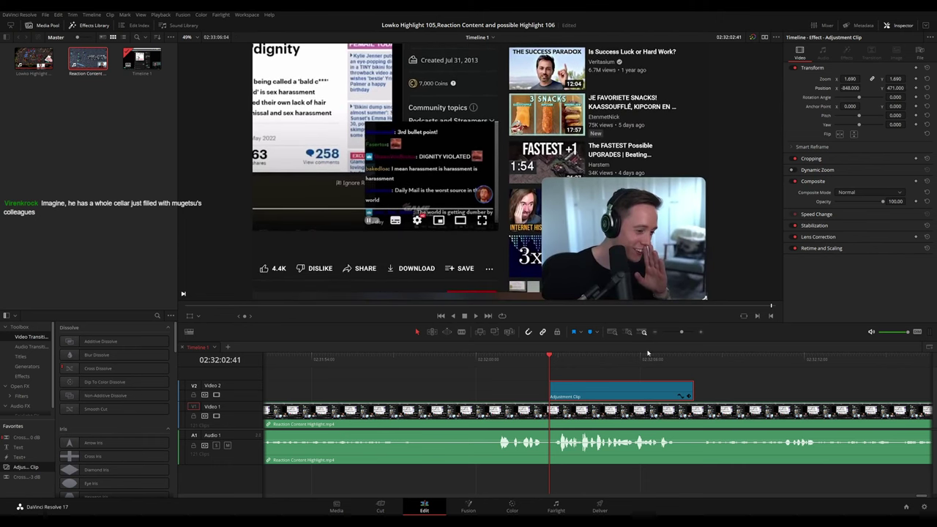
Play the zoomed-in reaction and trim the end of its adjustment clip slightly.
{"action": "key", "text": "space"}
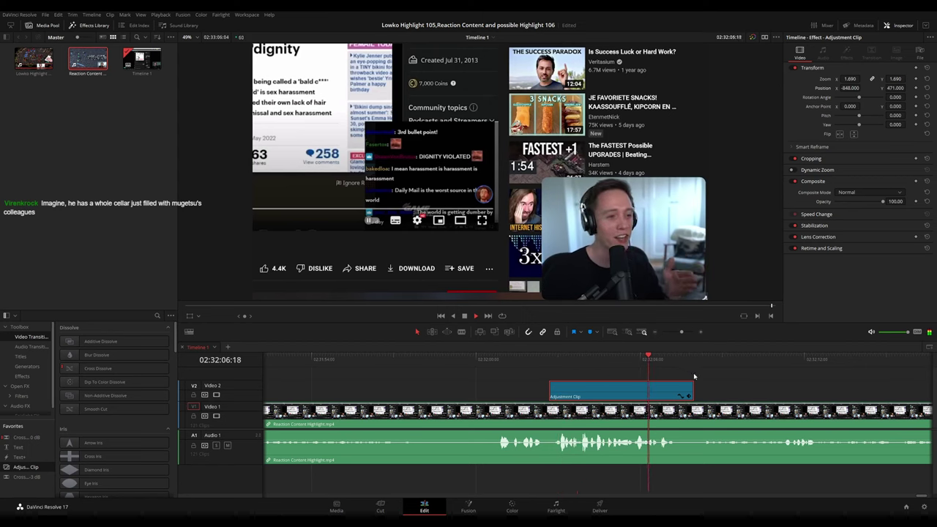
{"action": "left_click_drag", "start_coordinate": [692, 394], "coordinate": [690, 393]}
{"action": "key", "text": "space"}
{"action": "scroll", "coordinate": [777, 390], "scroll_direction": "down", "scroll_amount": 3}
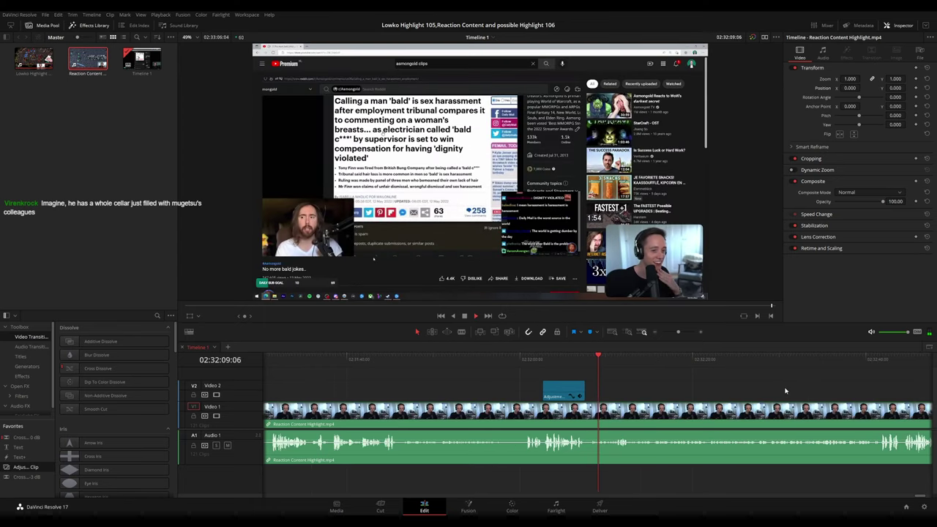
Review the rest of the "No more bald jokes" video and the StarCraft II launch through to the end of the footage.
{"action": "scroll", "coordinate": [737, 383], "scroll_direction": "right", "scroll_amount": 5}
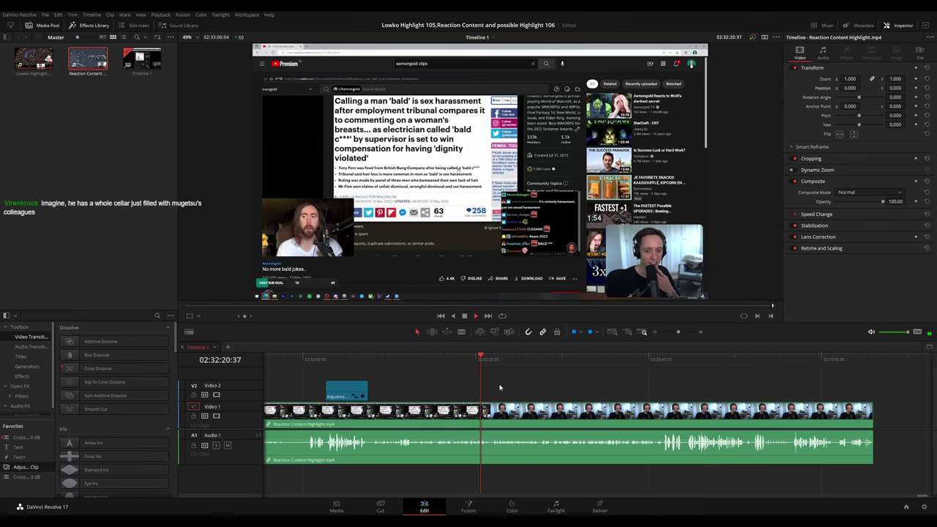
{"action": "scroll", "coordinate": [498, 388], "scroll_direction": "right", "scroll_amount": 2}
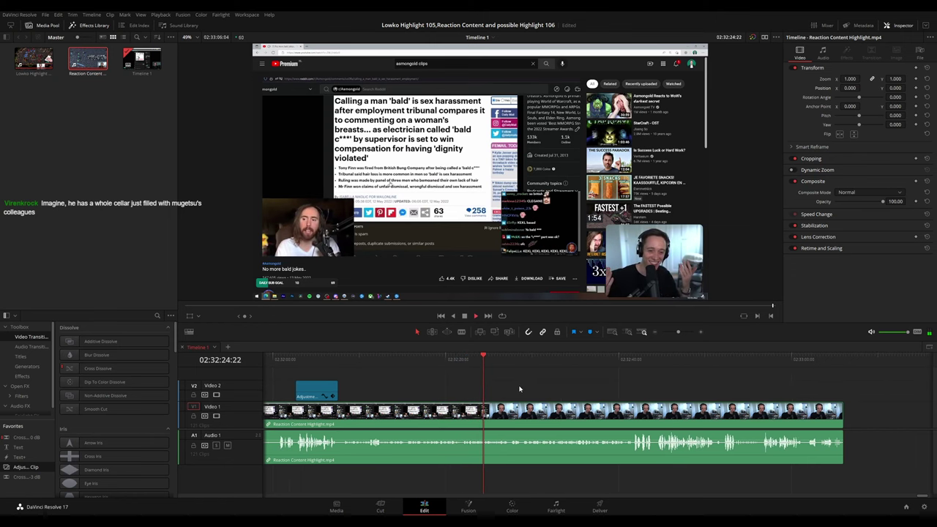
{"action": "scroll", "coordinate": [516, 388], "scroll_direction": "right", "scroll_amount": 3}
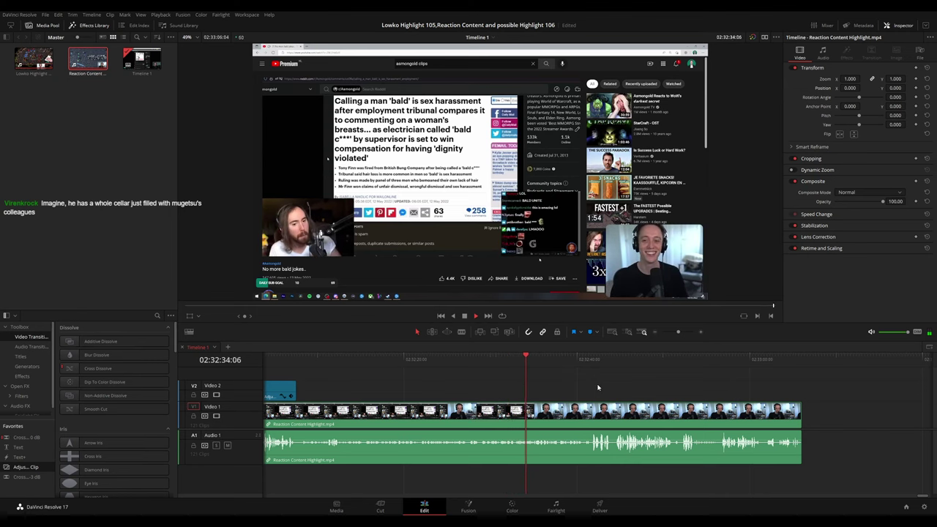
{"action": "scroll", "coordinate": [597, 388], "scroll_direction": "right", "scroll_amount": 2}
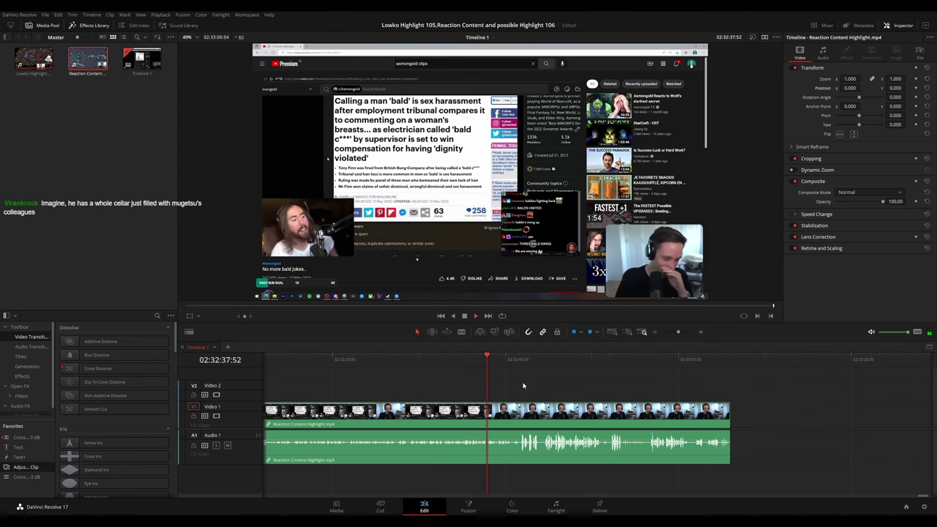
{"action": "scroll", "coordinate": [524, 383], "scroll_direction": "right", "scroll_amount": 2}
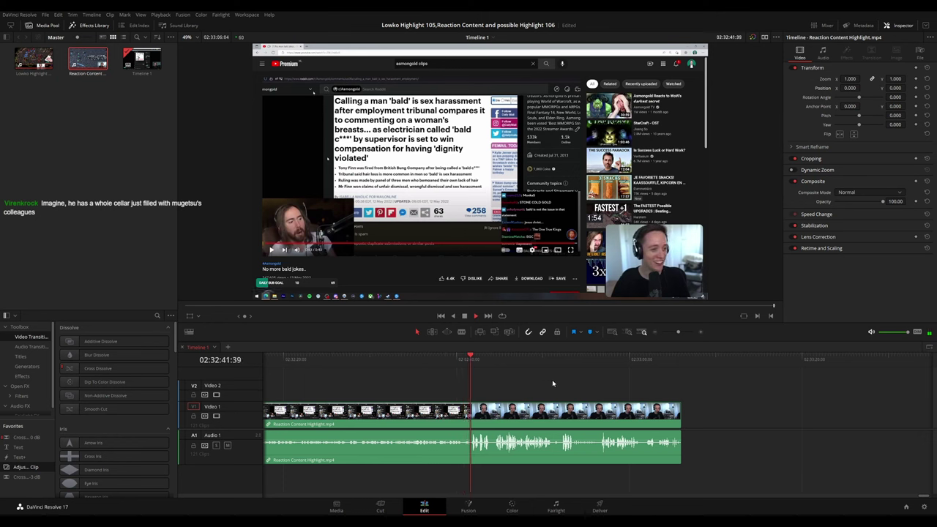
{"action": "scroll", "coordinate": [498, 379], "scroll_direction": "right", "scroll_amount": 3}
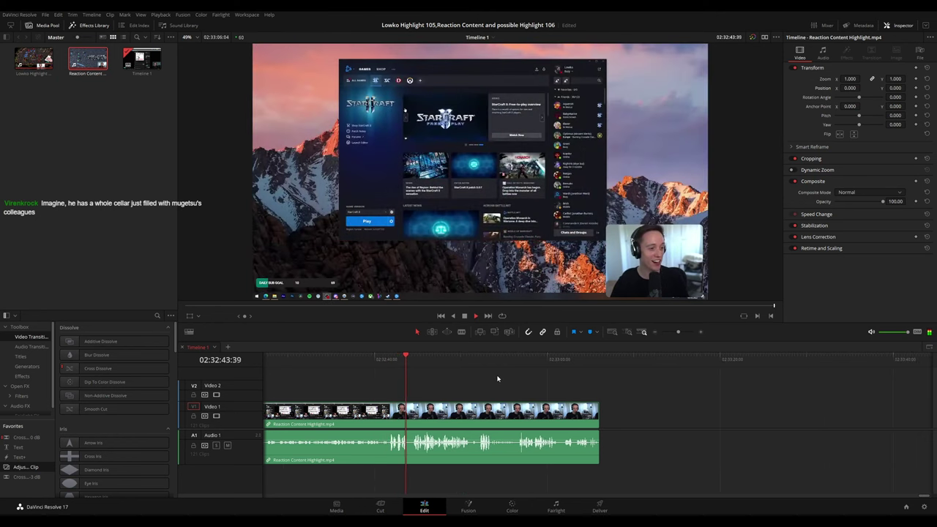
{"action": "scroll", "coordinate": [497, 379], "scroll_direction": "right", "scroll_amount": 1}
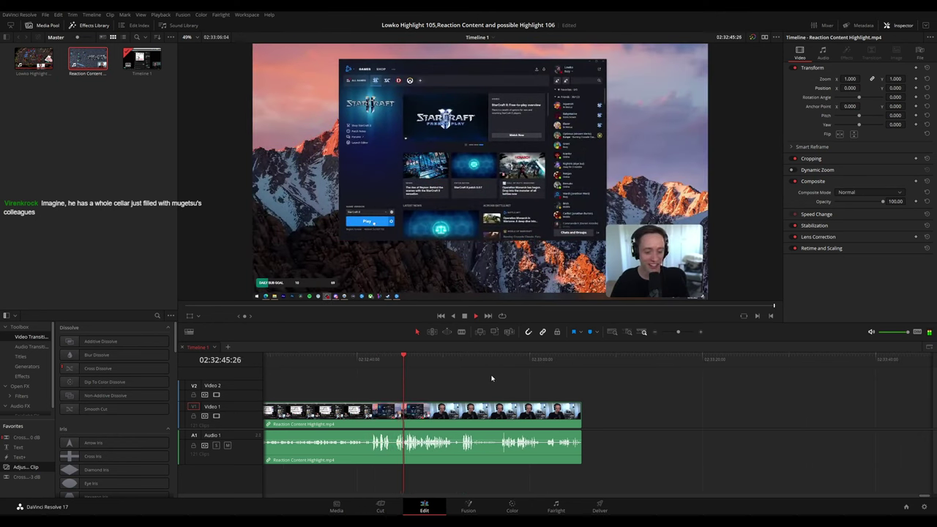
{"action": "scroll", "coordinate": [523, 381], "scroll_direction": "right", "scroll_amount": 2}
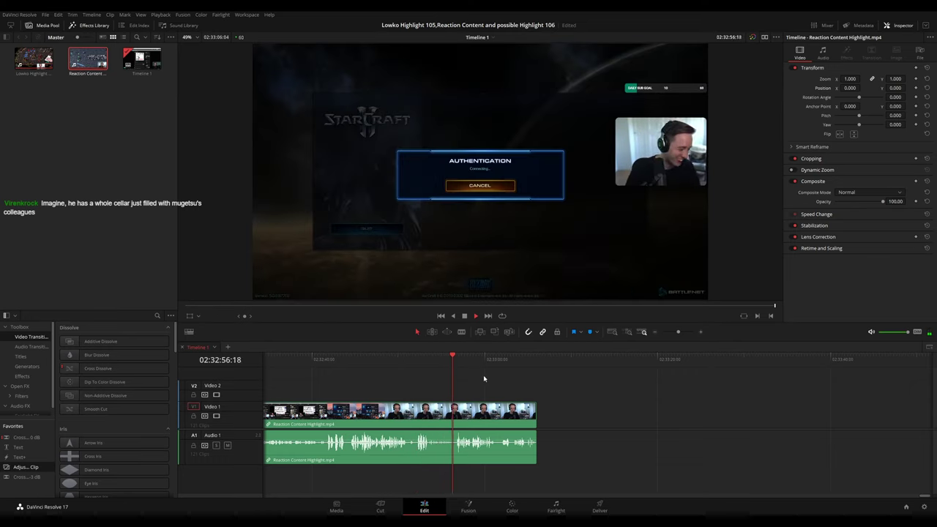
{"action": "left_click_drag", "start_coordinate": [540, 391], "coordinate": [501, 386]}
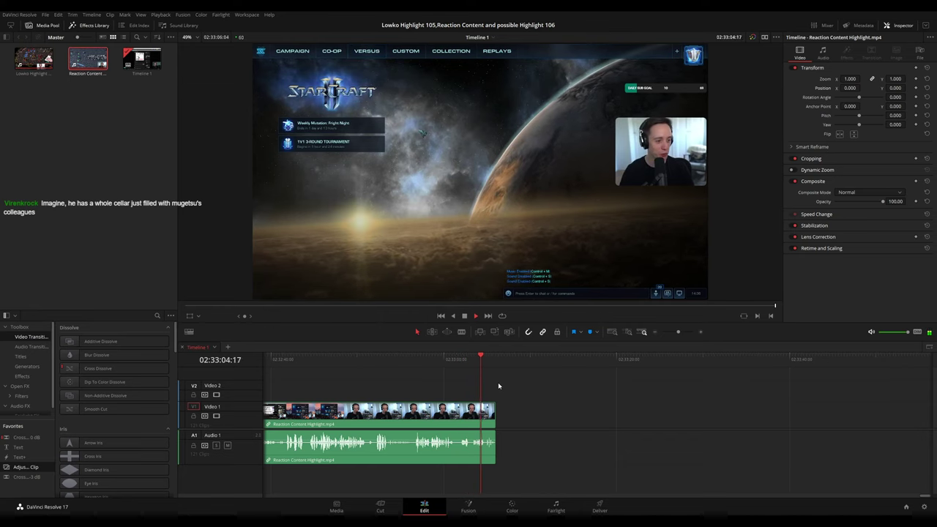
Add a green marker at 00:01:49:00 named "Green clips" with the note "Reddit memes/reaction content/chatter".
{"action": "scroll", "coordinate": [527, 386], "scroll_direction": "down", "scroll_amount": 8}
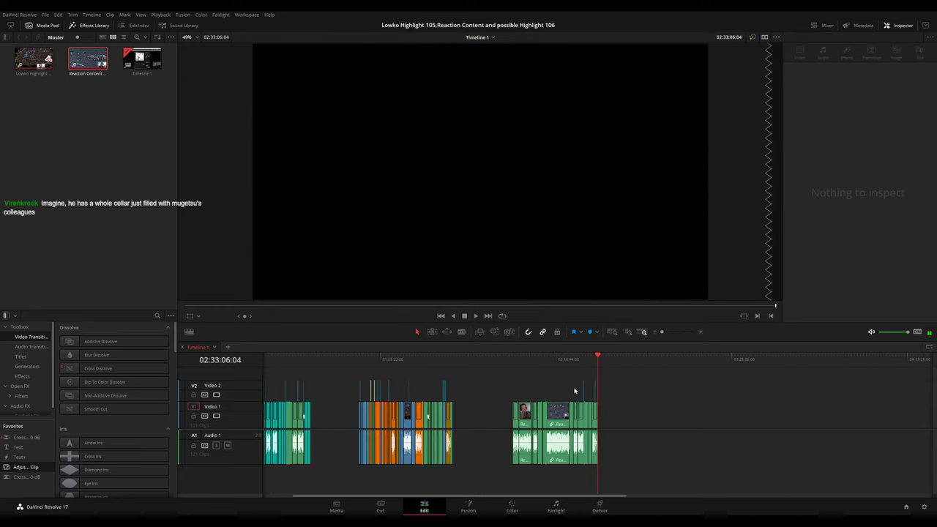
{"action": "scroll", "coordinate": [651, 386], "scroll_direction": "left", "scroll_amount": 2}
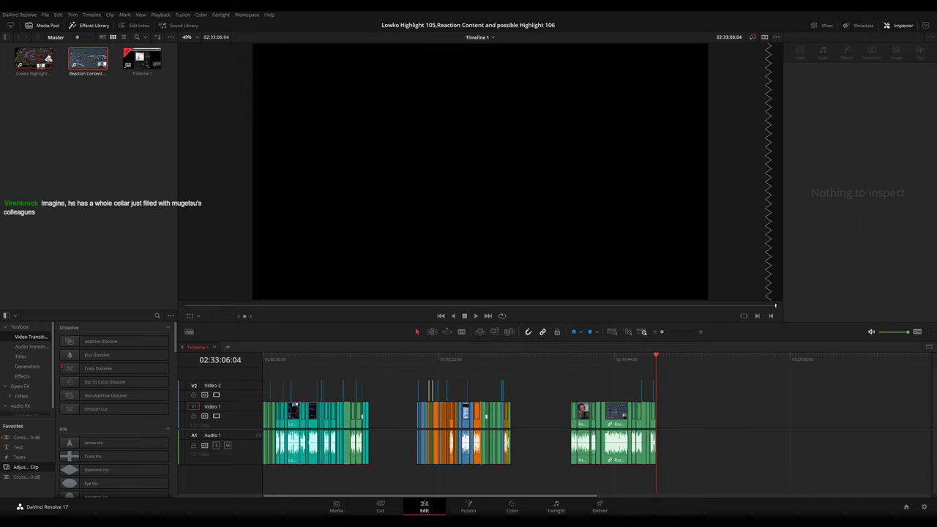
{"action": "left_click", "coordinate": [298, 360]}
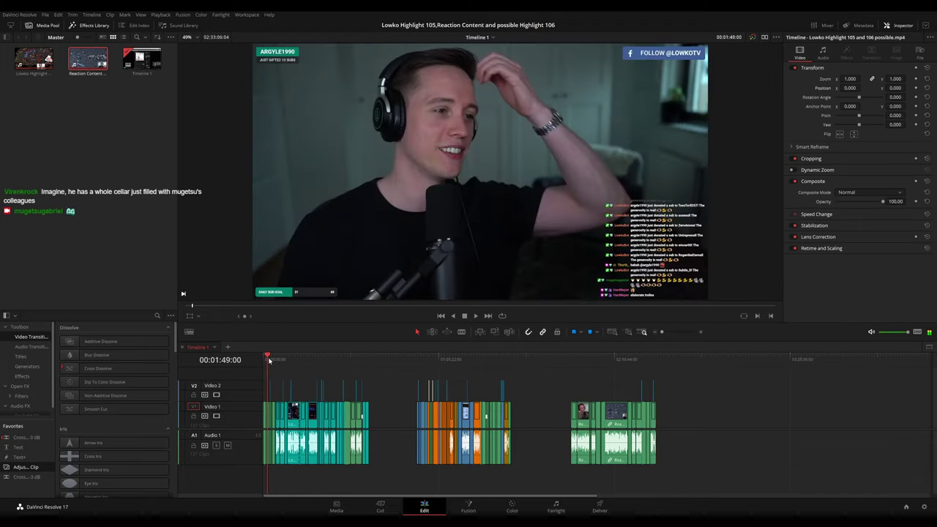
{"action": "scroll", "coordinate": [450, 376], "scroll_direction": "up", "scroll_amount": 5}
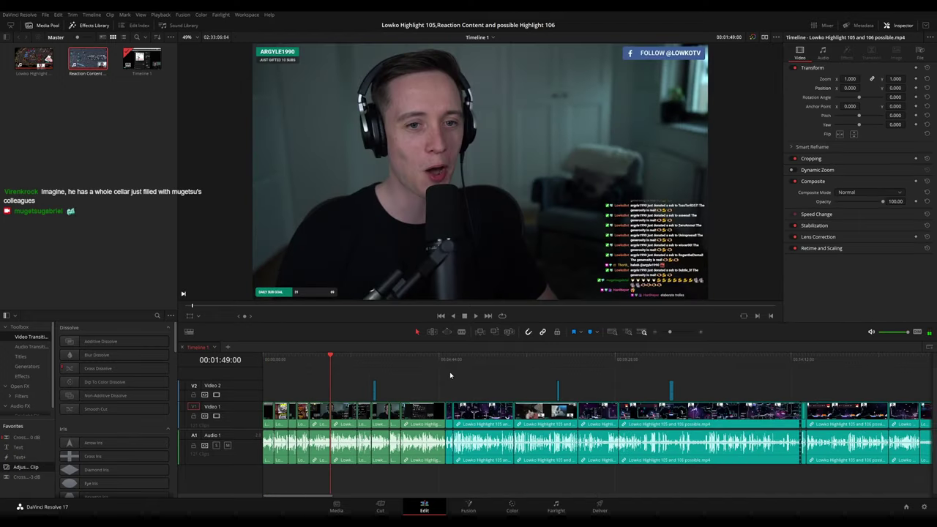
{"action": "scroll", "coordinate": [450, 375], "scroll_direction": "down", "scroll_amount": 10}
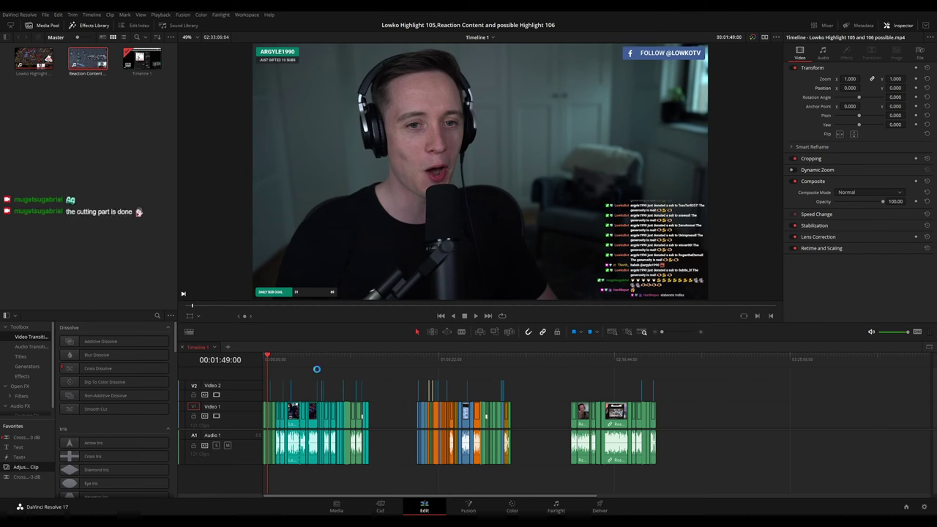
{"action": "scroll", "coordinate": [316, 369], "scroll_direction": "up", "scroll_amount": 10}
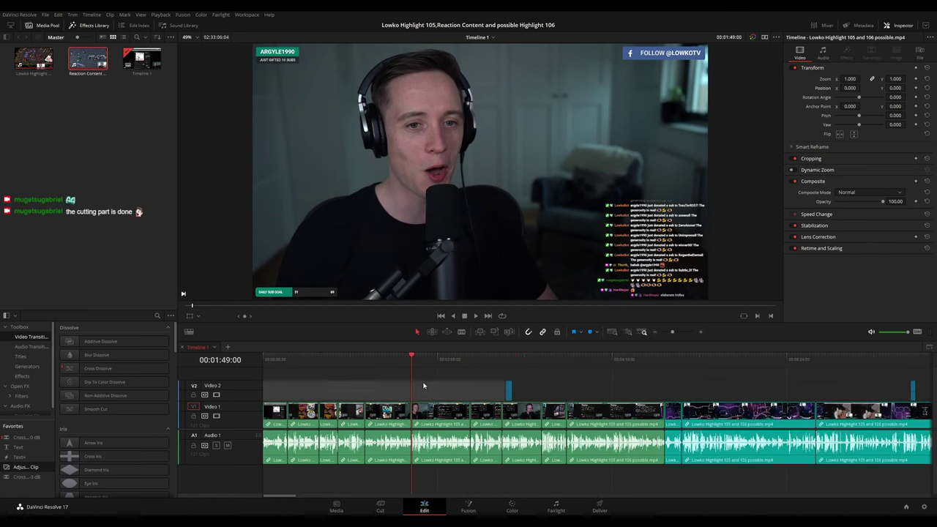
{"action": "key", "text": "m"}
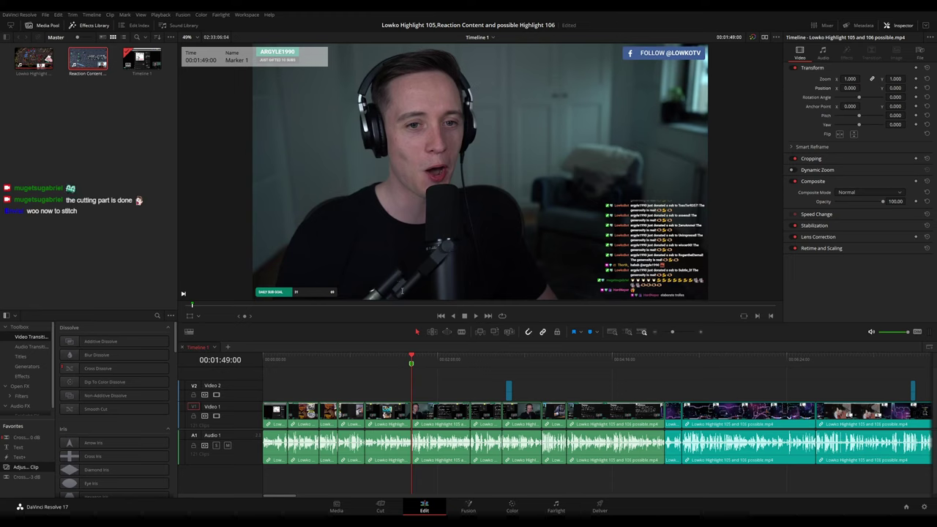
{"action": "key", "text": "Return"}
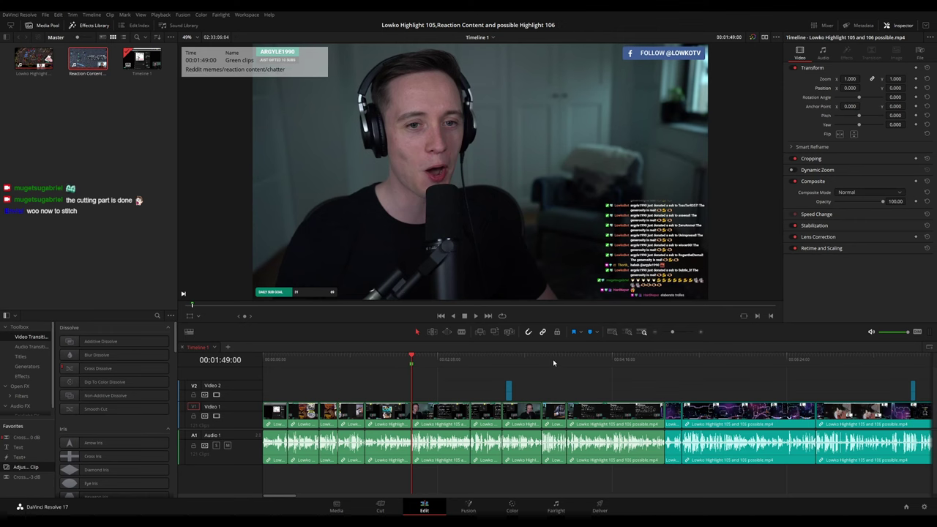
Add a marker at the first teal clip, 00:04:54:47, named "Teal clips" with the note "Celeste highlight moments".
{"action": "left_click_drag", "start_coordinate": [649, 363], "coordinate": [667, 367]}
{"action": "left_click_drag", "start_coordinate": [735, 383], "coordinate": [461, 390]}
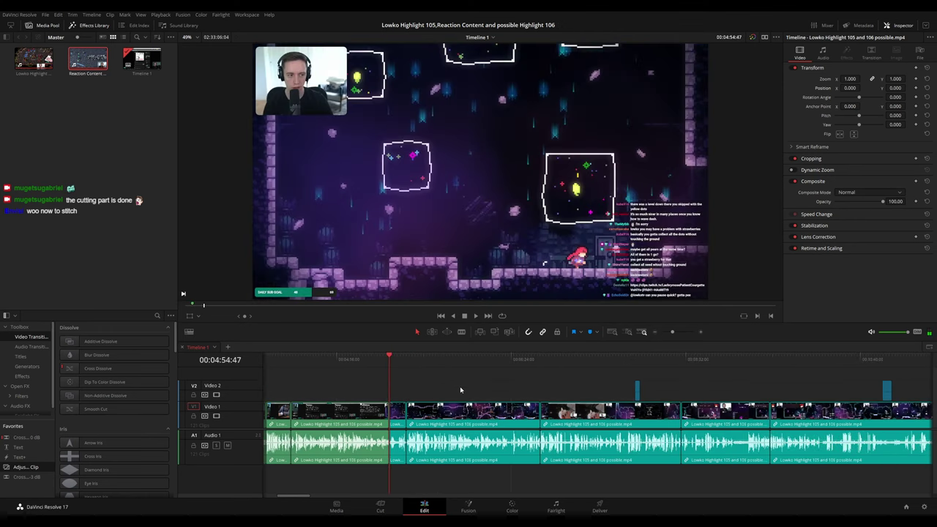
{"action": "key", "text": "m"}
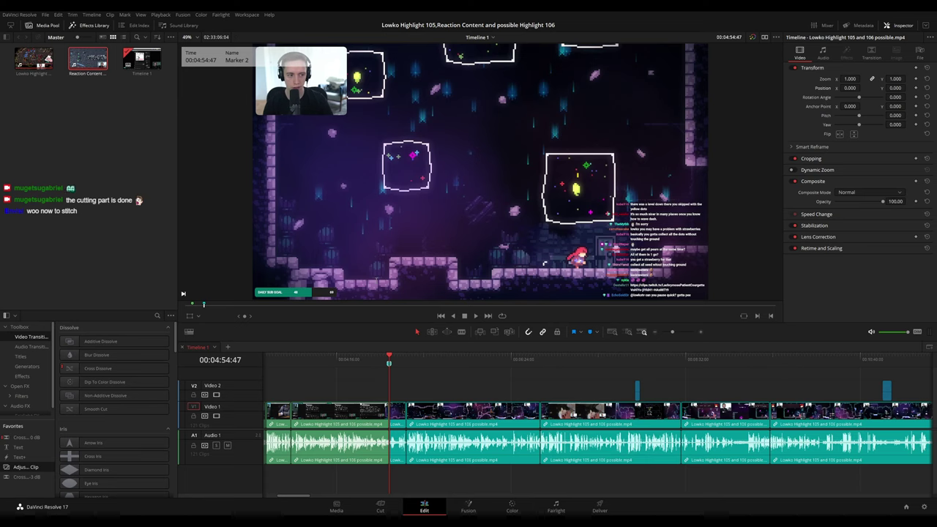
{"action": "key", "text": "Return"}
{"action": "type", "text": "Celeste funny moments"}
{"action": "left_click", "coordinate": [434, 377]}
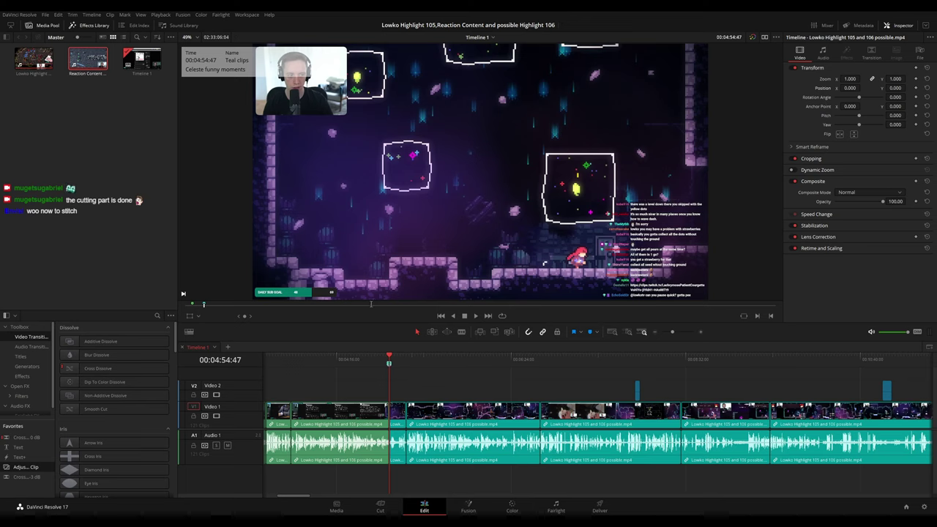
{"action": "key", "text": "Return"}
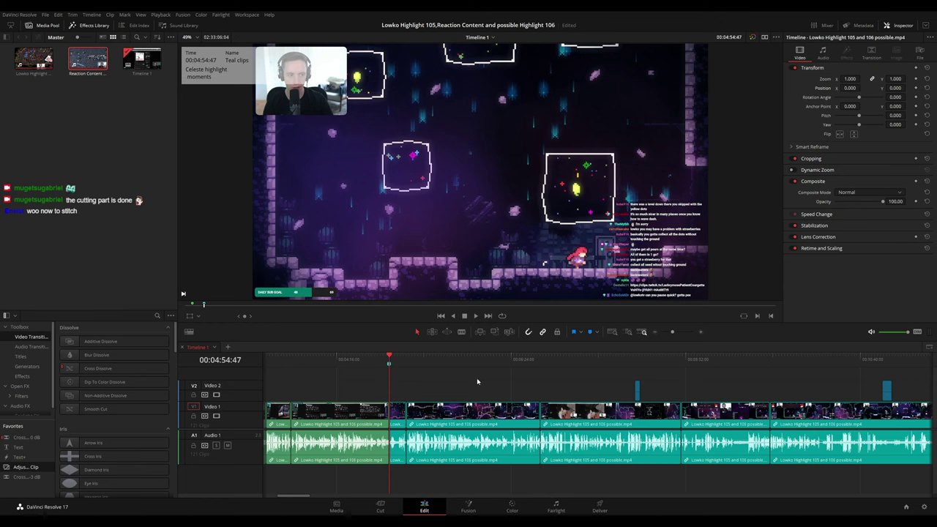
Examine the color-coded clips of the first highlight section from the Celeste footage up to the adjustment clip at 00:38:35:47.
{"action": "key", "text": "shift+z"}
{"action": "key", "text": "shift+z"}
{"action": "scroll", "coordinate": [514, 381], "scroll_direction": "right", "scroll_amount": 8}
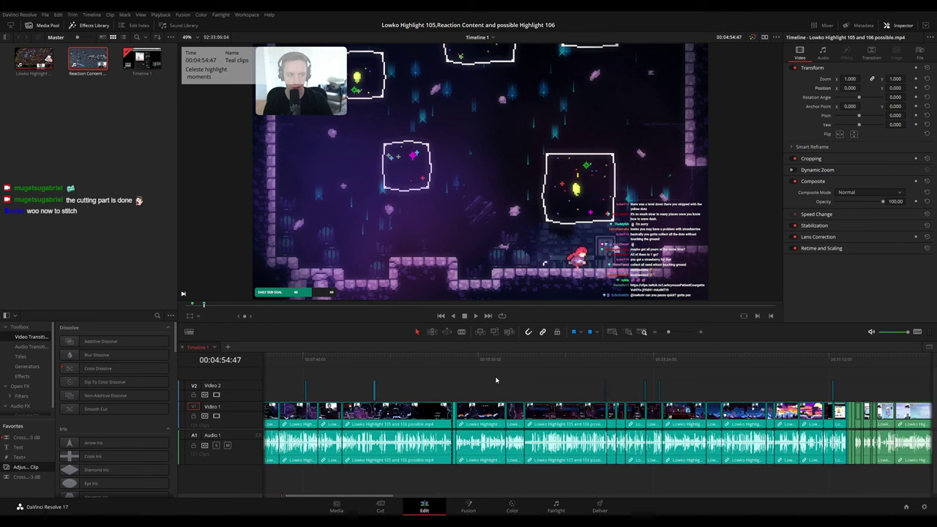
{"action": "left_click", "coordinate": [761, 360]}
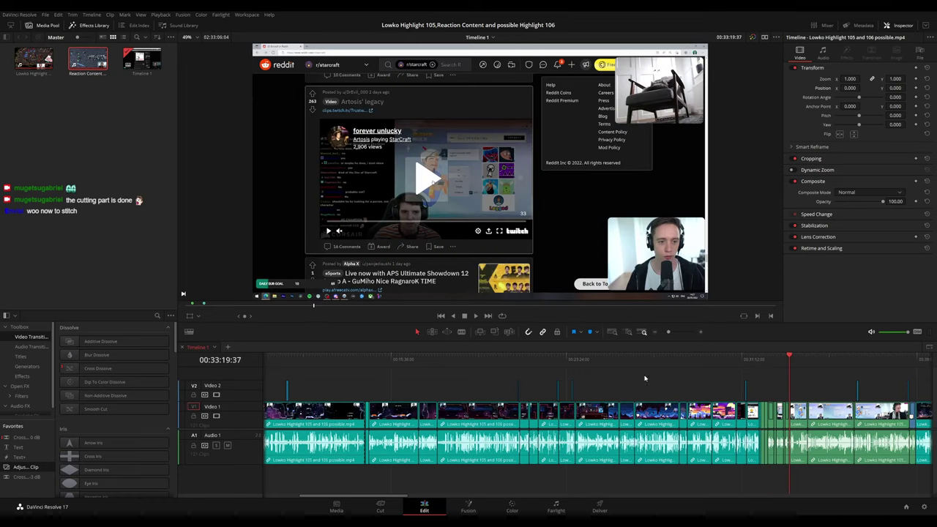
{"action": "scroll", "coordinate": [644, 378], "scroll_direction": "left", "scroll_amount": 3}
{"action": "left_click", "coordinate": [503, 358]}
{"action": "left_click_drag", "start_coordinate": [509, 359], "coordinate": [790, 364]}
{"action": "scroll", "coordinate": [771, 380], "scroll_direction": "right", "scroll_amount": 5}
{"action": "scroll", "coordinate": [790, 364], "scroll_direction": "up", "scroll_amount": 6}
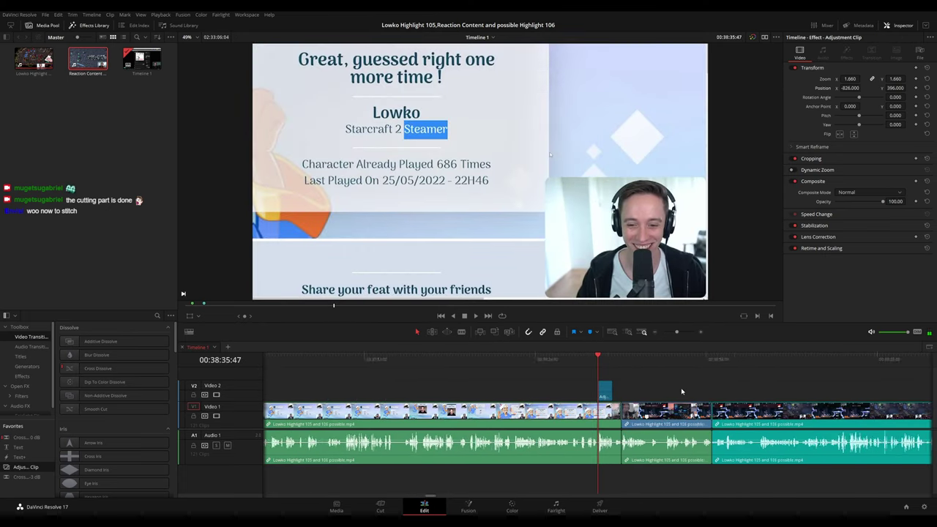
Check the closing teal Celeste clips around 00:40:10 and move the playhead to the second highlight section at 01:00:00:00.
{"action": "scroll", "coordinate": [684, 386], "scroll_direction": "down", "scroll_amount": 4}
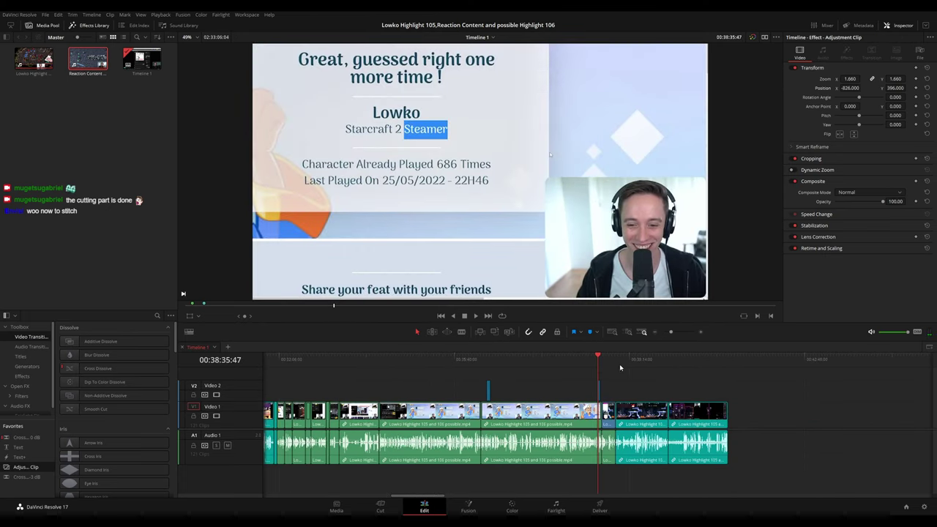
{"action": "left_click", "coordinate": [617, 360]}
{"action": "left_click", "coordinate": [675, 362]}
{"action": "key", "text": "space"}
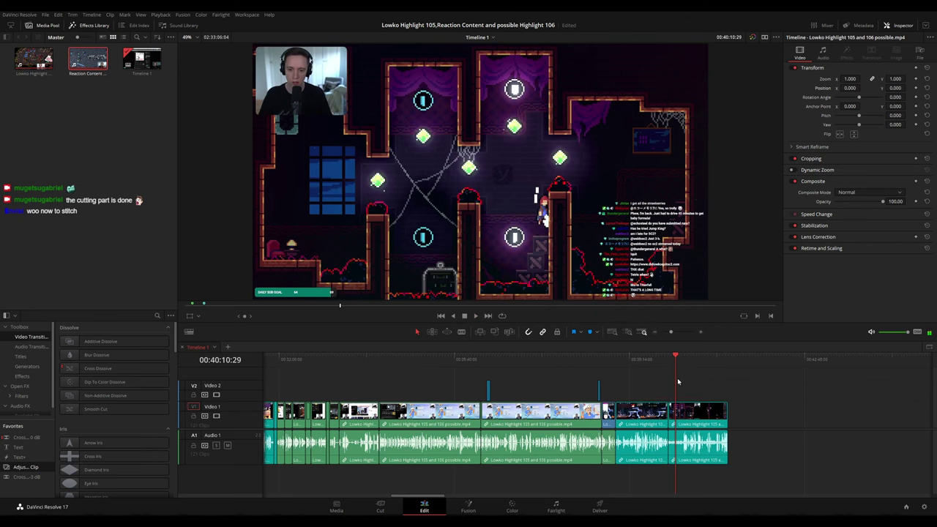
{"action": "scroll", "coordinate": [677, 381], "scroll_direction": "down", "scroll_amount": 5}
{"action": "key", "text": "Home"}
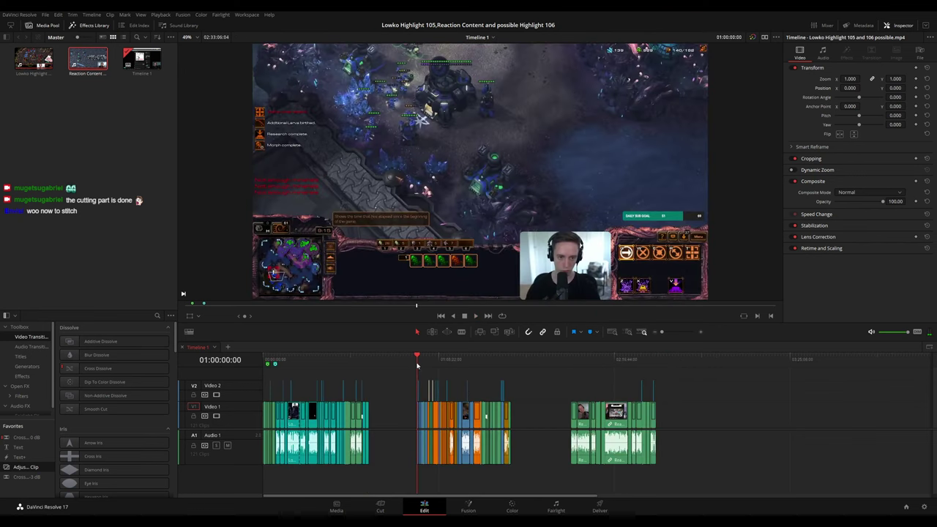
Add a blue marker for the blue clips in the second highlight section and place it at the start of the second blue clip.
{"action": "scroll", "coordinate": [641, 379], "scroll_direction": "up", "scroll_amount": 4}
{"action": "left_click_drag", "start_coordinate": [653, 358], "coordinate": [675, 357]}
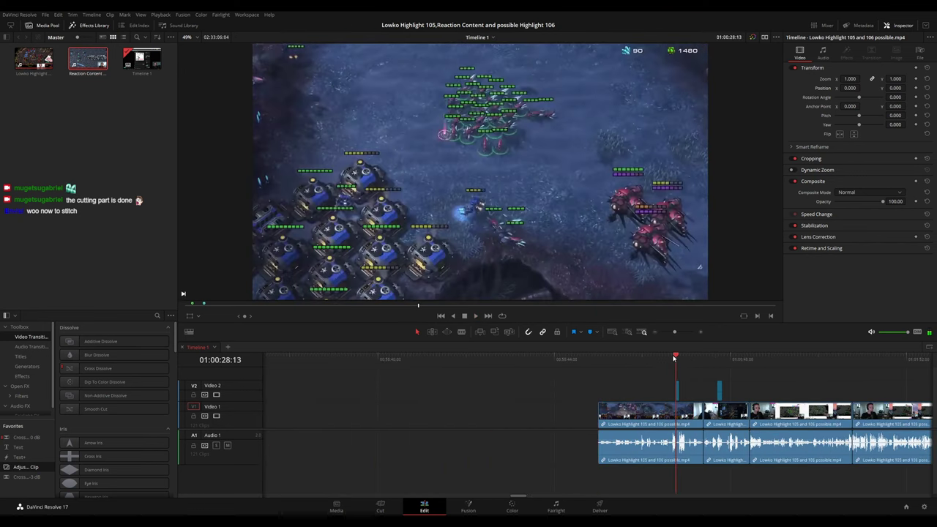
{"action": "key", "text": "Home"}
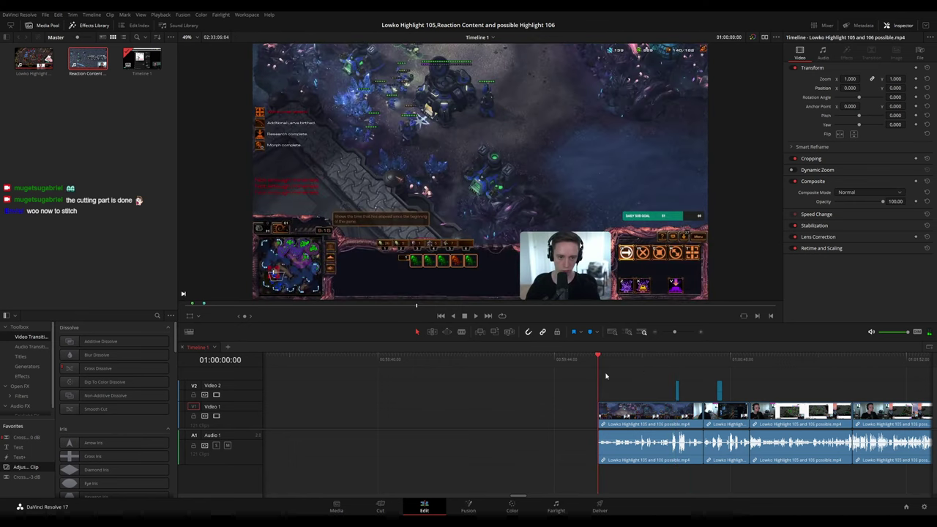
{"action": "key", "text": "m"}
{"action": "mouse_move", "coordinate": [599, 365]}
{"action": "left_mouse_down"}
{"action": "mouse_move", "coordinate": [702, 365]}
{"action": "mouse_move", "coordinate": [506, 365]}
{"action": "left_mouse_up"}
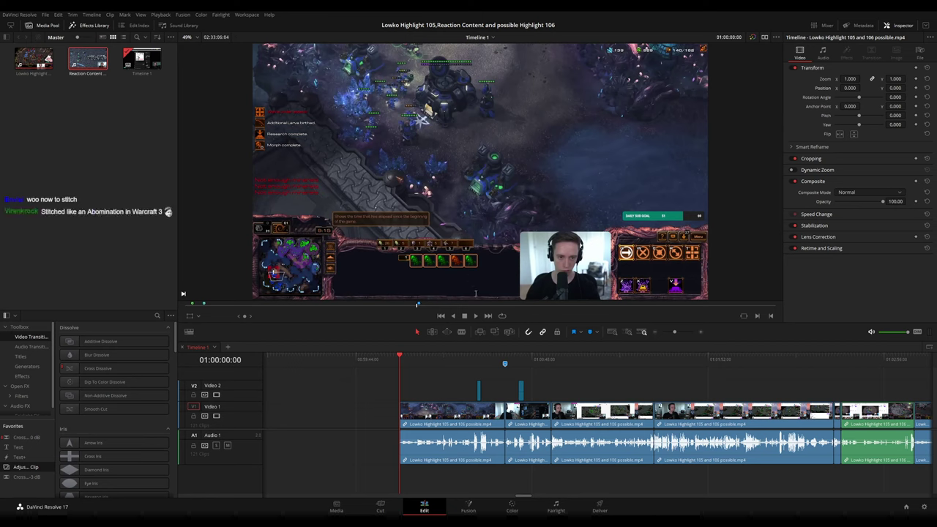
{"action": "scroll", "coordinate": [443, 371], "scroll_direction": "down", "scroll_amount": 10}
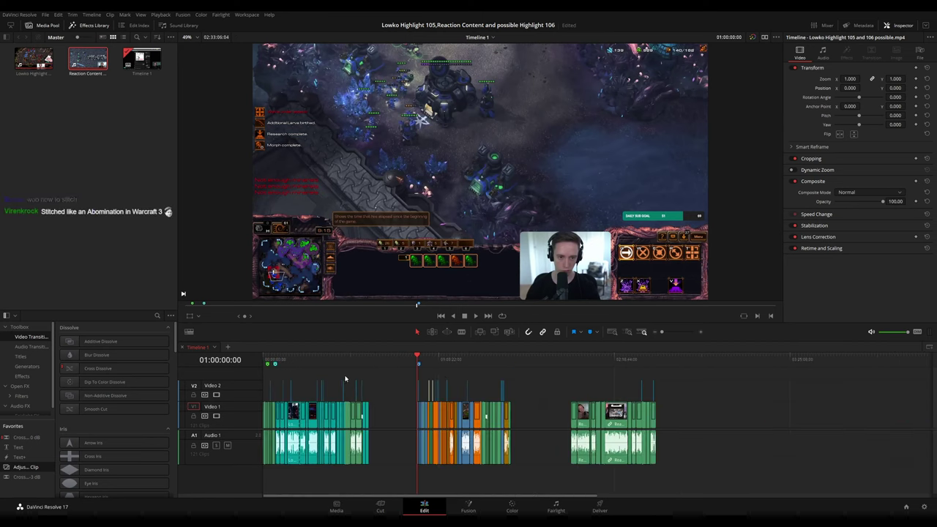
Add an orange marker at the first orange clip, 01:04:01:57, named "Orange colored clips" with the note "V Rising highlight moments".
{"action": "left_click", "coordinate": [275, 364]}
{"action": "left_click", "coordinate": [427, 355]}
{"action": "scroll", "coordinate": [558, 366], "scroll_direction": "up", "scroll_amount": 10}
{"action": "scroll", "coordinate": [557, 366], "scroll_direction": "down", "scroll_amount": 2}
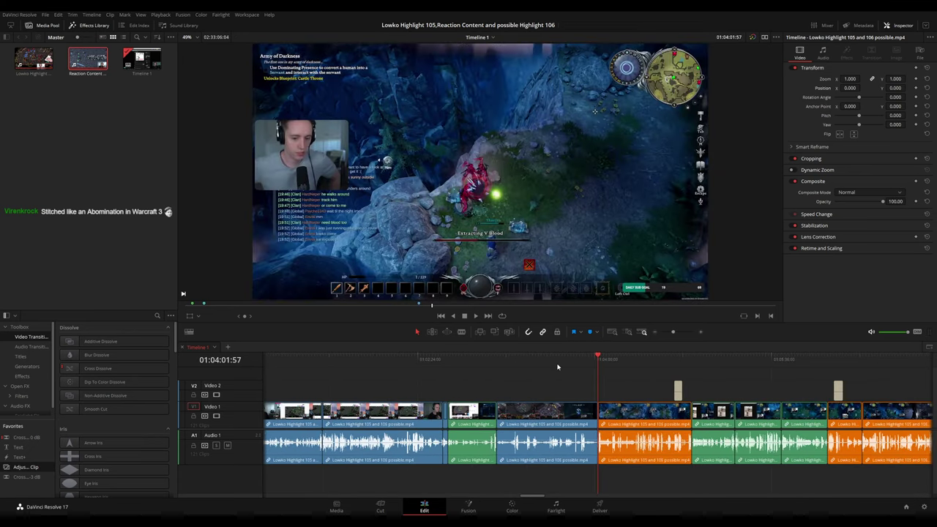
{"action": "scroll", "coordinate": [557, 366], "scroll_direction": "right", "scroll_amount": 5}
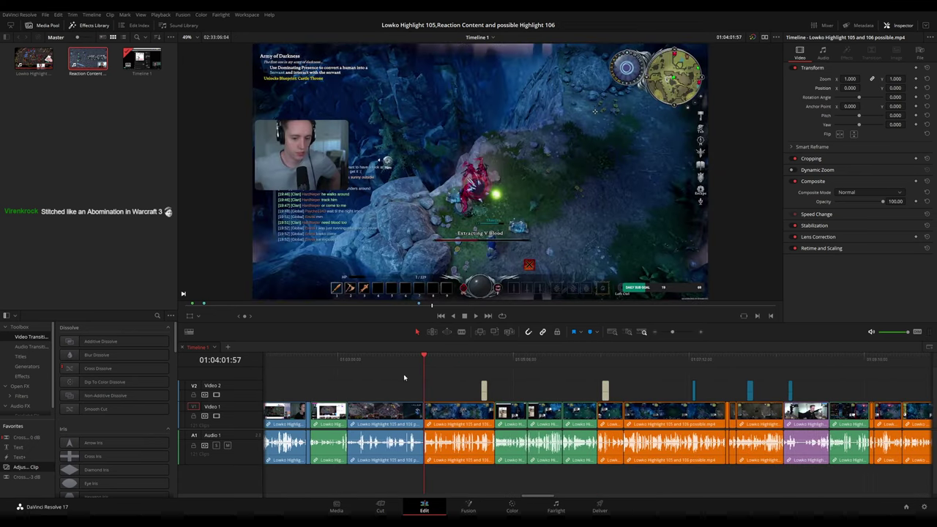
{"action": "key", "text": "m"}
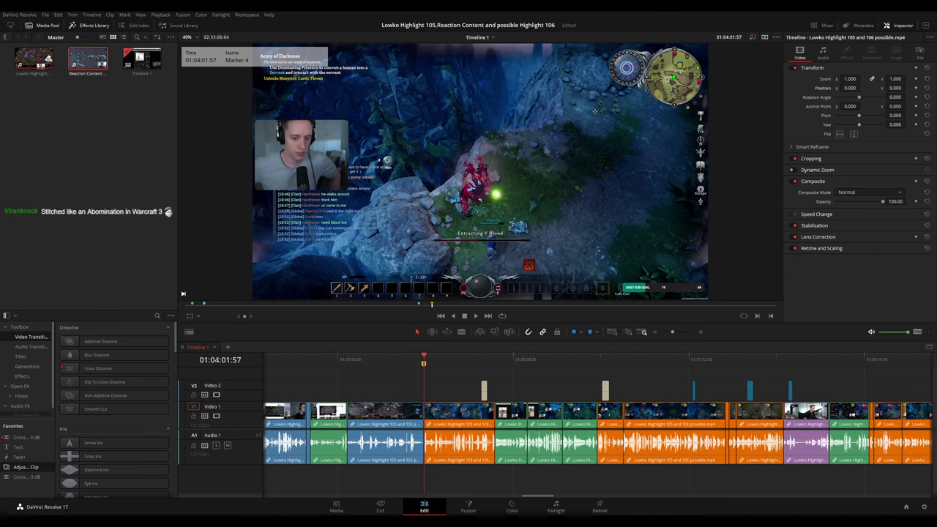
{"action": "left_click", "coordinate": [411, 295]}
{"action": "key", "text": "Return"}
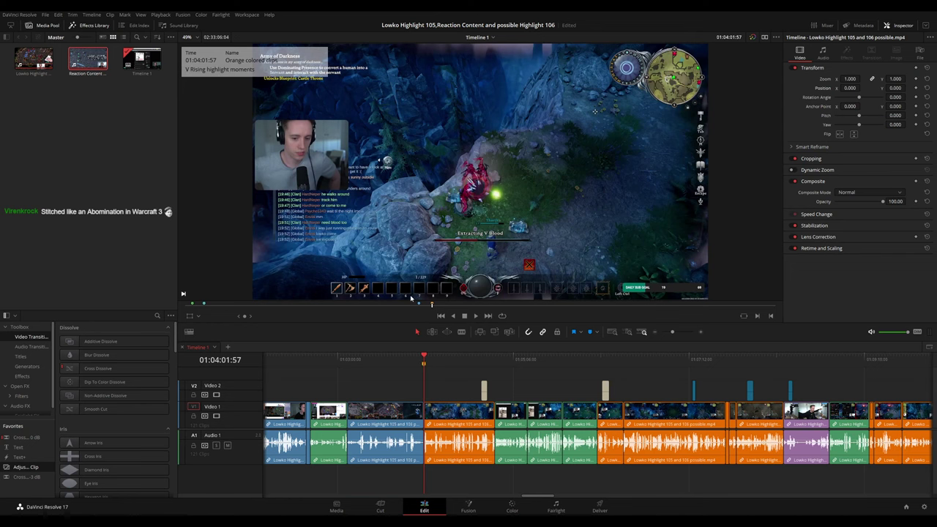
Add a purple marker at the start of the purple webcam clip, 01:08:20:05.
{"action": "key", "text": "Down"}
{"action": "key", "text": "Down"}
{"action": "key", "text": "Down"}
{"action": "key", "text": "Down"}
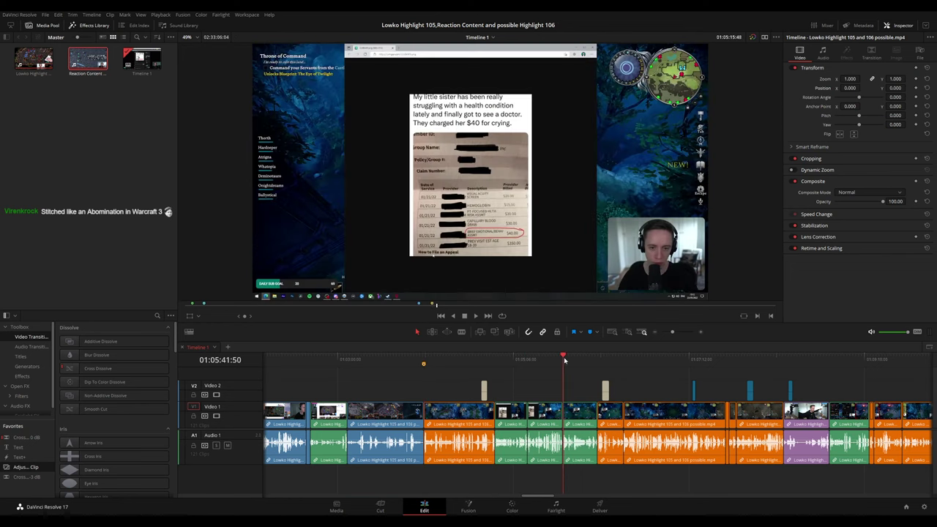
{"action": "scroll", "coordinate": [688, 367], "scroll_direction": "right", "scroll_amount": 5}
{"action": "left_click", "coordinate": [533, 360]}
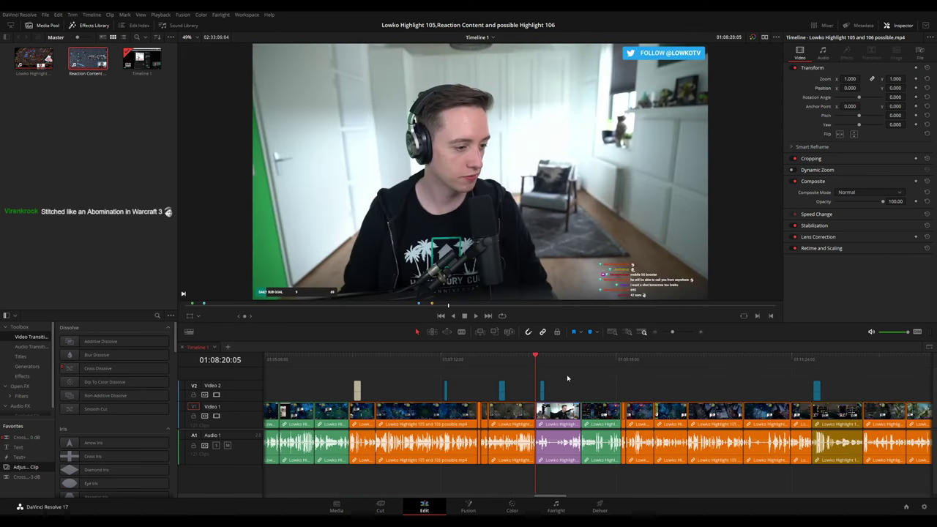
{"action": "key", "text": "m"}
Add a marker at the first dark yellow Tetris clip, 01:11:39:32.
{"action": "left_click", "coordinate": [540, 360]}
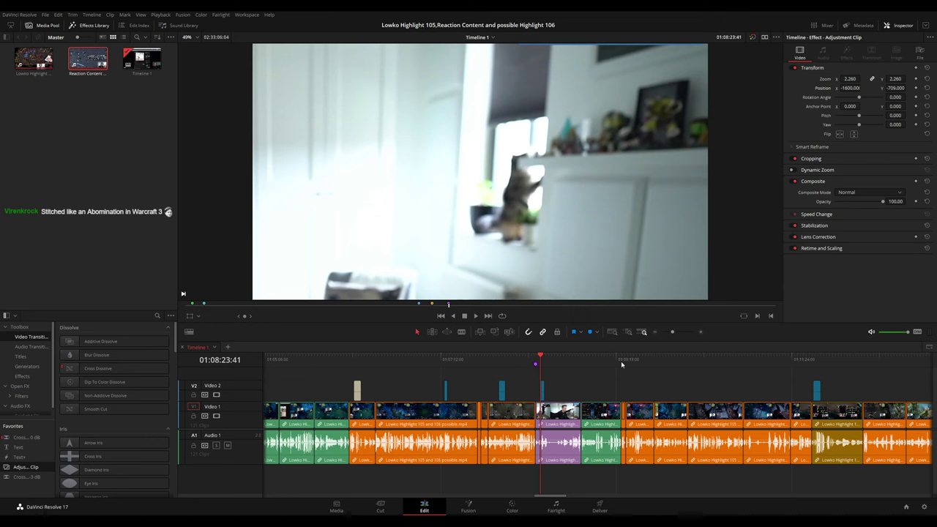
{"action": "left_click", "coordinate": [687, 360]}
{"action": "left_click", "coordinate": [728, 360]}
{"action": "scroll", "coordinate": [775, 385], "scroll_direction": "right", "scroll_amount": 4}
{"action": "left_click", "coordinate": [527, 360]}
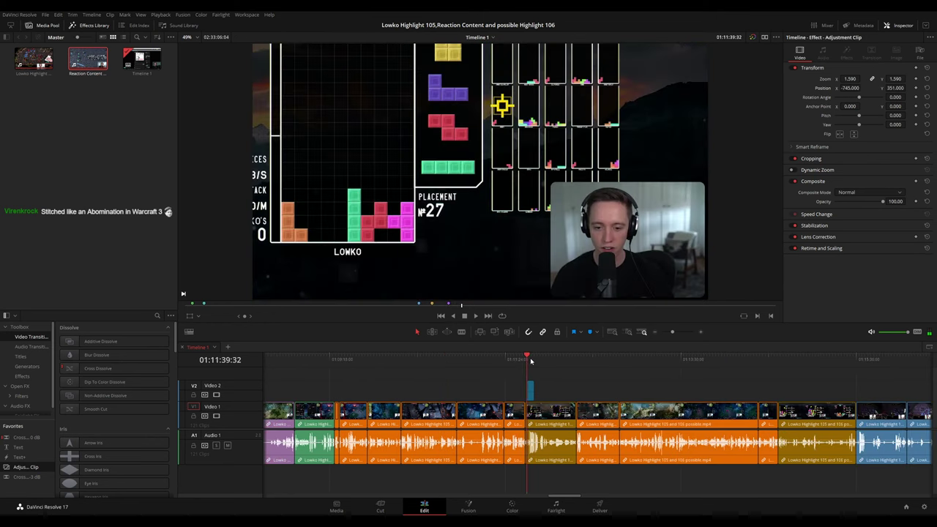
{"action": "key", "text": "m"}
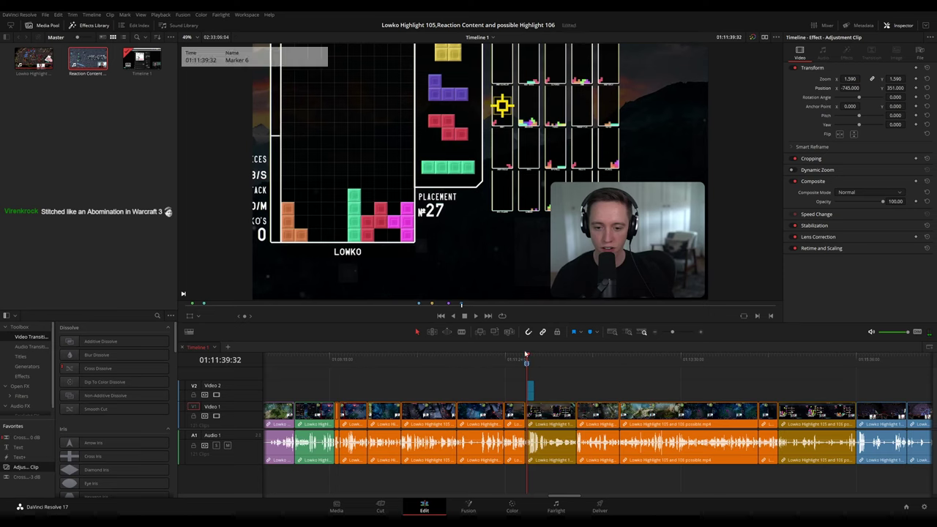
{"action": "left_click", "coordinate": [524, 288]}
Examine the remaining clips of the second highlight section, from the Tetris footage to the section's end at 01:36:33:52.
{"action": "left_click", "coordinate": [504, 360]}
{"action": "left_click_drag", "start_coordinate": [507, 363], "coordinate": [803, 368]}
{"action": "key", "text": "space"}
{"action": "scroll", "coordinate": [786, 384], "scroll_direction": "down", "scroll_amount": 10}
{"action": "scroll", "coordinate": [541, 393], "scroll_direction": "up", "scroll_amount": 5}
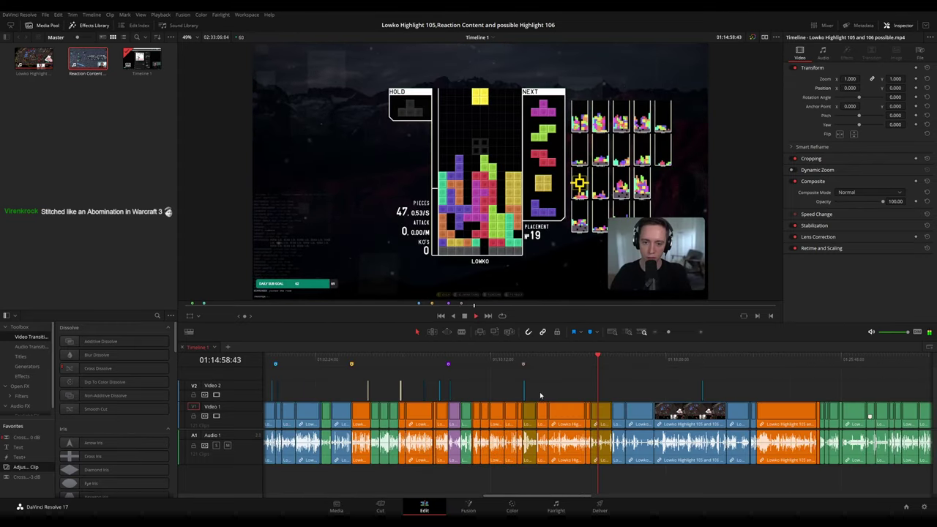
{"action": "scroll", "coordinate": [647, 380], "scroll_direction": "right", "scroll_amount": 5}
{"action": "left_click_drag", "start_coordinate": [502, 364], "coordinate": [655, 369]}
{"action": "left_click_drag", "start_coordinate": [708, 387], "coordinate": [535, 366]}
{"action": "scroll", "coordinate": [541, 398], "scroll_direction": "up", "scroll_amount": 1}
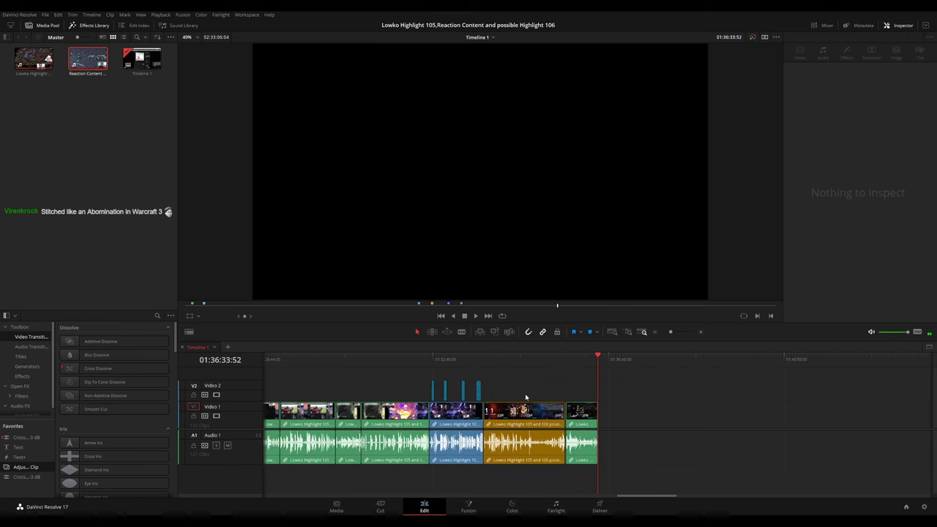
{"action": "scroll", "coordinate": [545, 396], "scroll_direction": "down", "scroll_amount": 3}
{"action": "scroll", "coordinate": [586, 394], "scroll_direction": "up", "scroll_amount": 2}
{"action": "scroll", "coordinate": [592, 394], "scroll_direction": "down", "scroll_amount": 3}
Add a red marker at the start of the third section, 02:00:00:00, named "Reaction content highlight".
{"action": "left_click", "coordinate": [575, 370]}
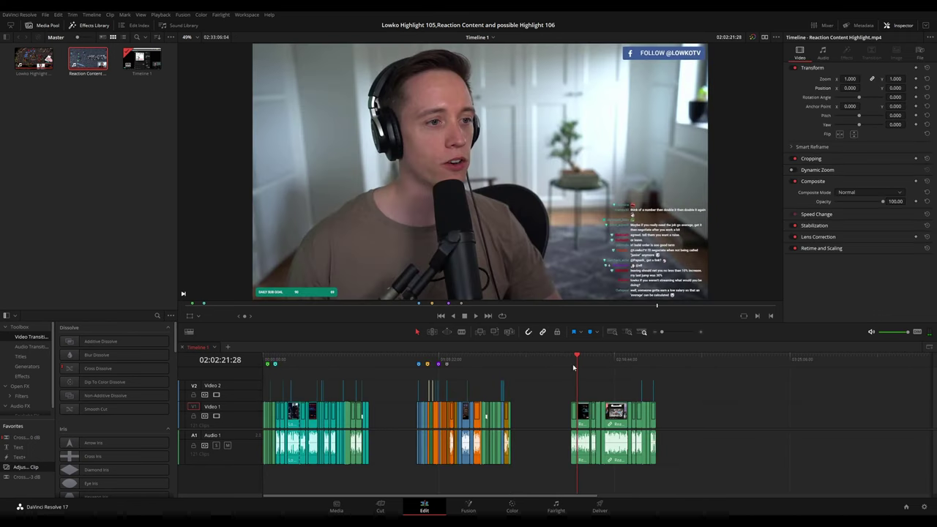
{"action": "scroll", "coordinate": [606, 378], "scroll_direction": "up", "scroll_amount": 5}
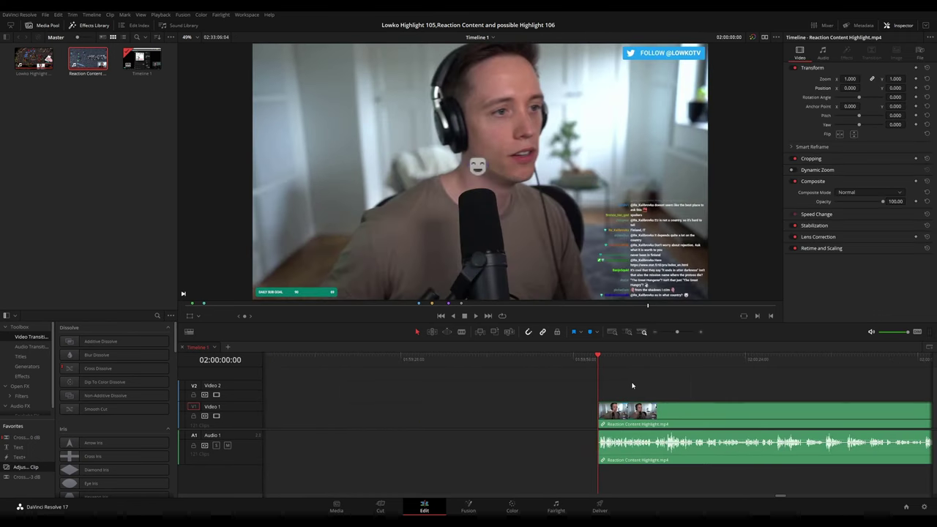
{"action": "key", "text": "m"}
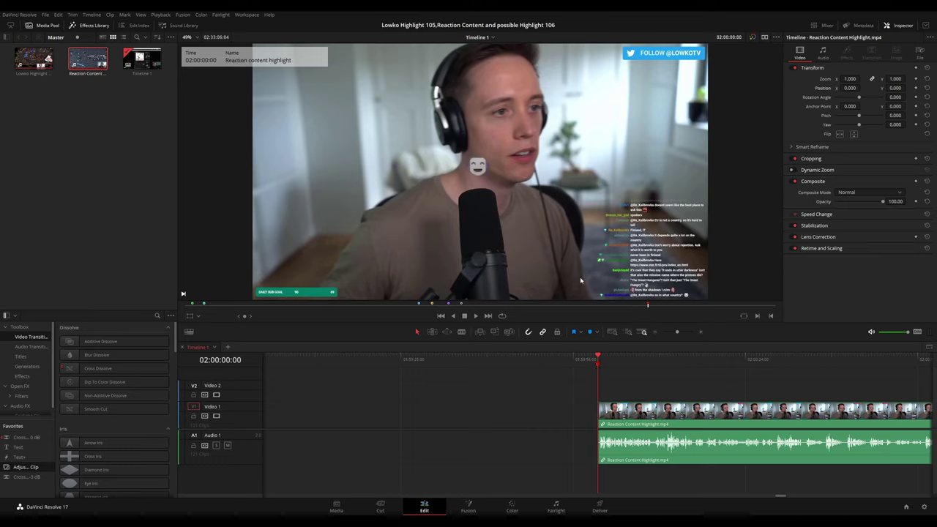
Move the playhead to the Bloomberg article at 02:03:24:43 and try placing a timeline marker there.
{"action": "key", "text": "space"}
{"action": "scroll", "coordinate": [627, 386], "scroll_direction": "down", "scroll_amount": 8}
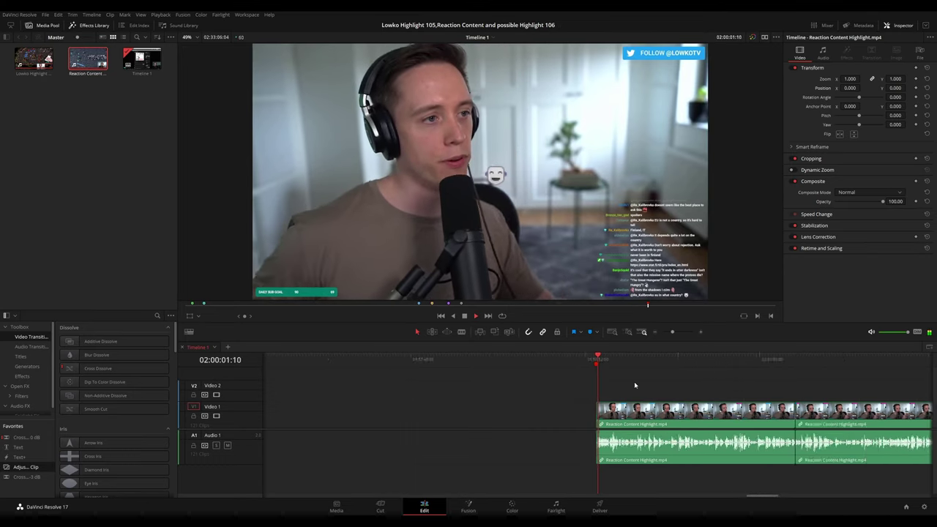
{"action": "scroll", "coordinate": [647, 383], "scroll_direction": "right", "scroll_amount": 3}
{"action": "left_click", "coordinate": [488, 360]}
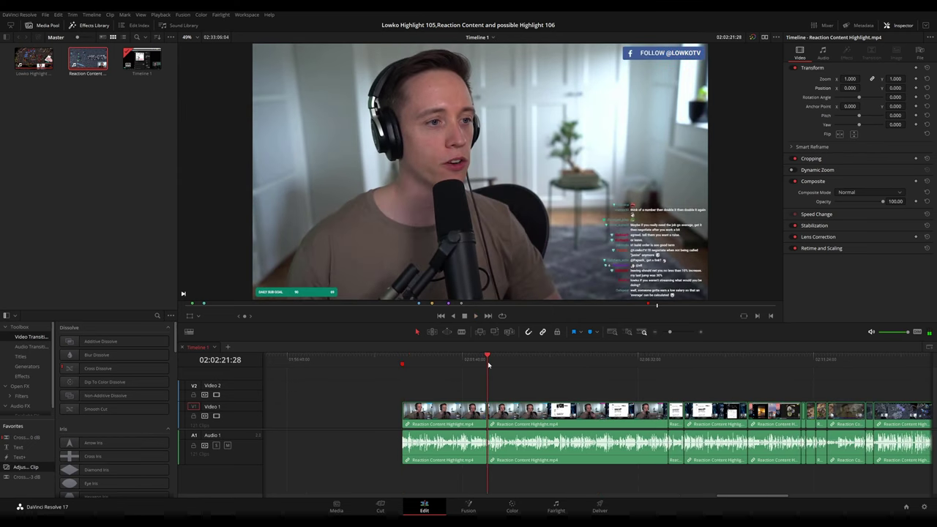
{"action": "left_click_drag", "start_coordinate": [489, 361], "coordinate": [525, 364]}
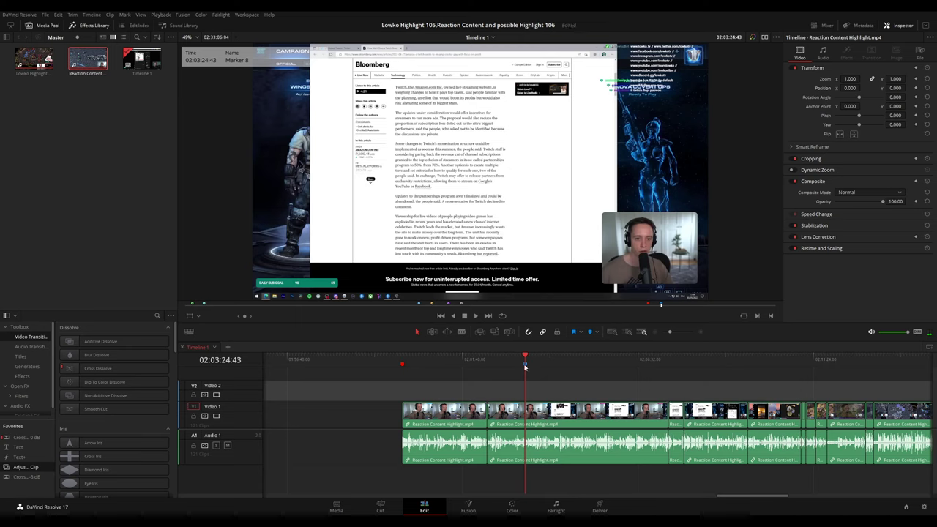
{"action": "left_click", "coordinate": [525, 365]}
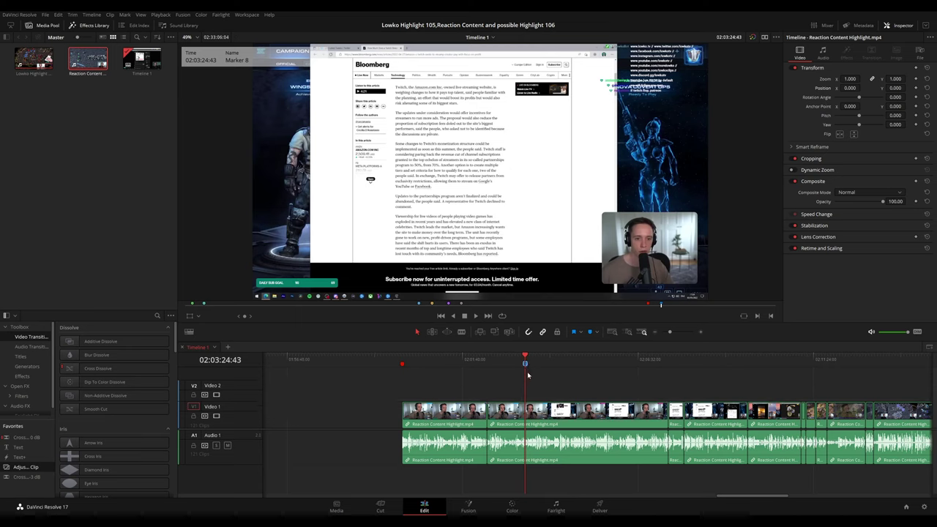
Mark both the Bloomberg article clip and the timeline at 02:03:24:43, naming the timeline marker "Twitch drama moments".
{"action": "scroll", "coordinate": [489, 409], "scroll_direction": "up", "scroll_amount": 3}
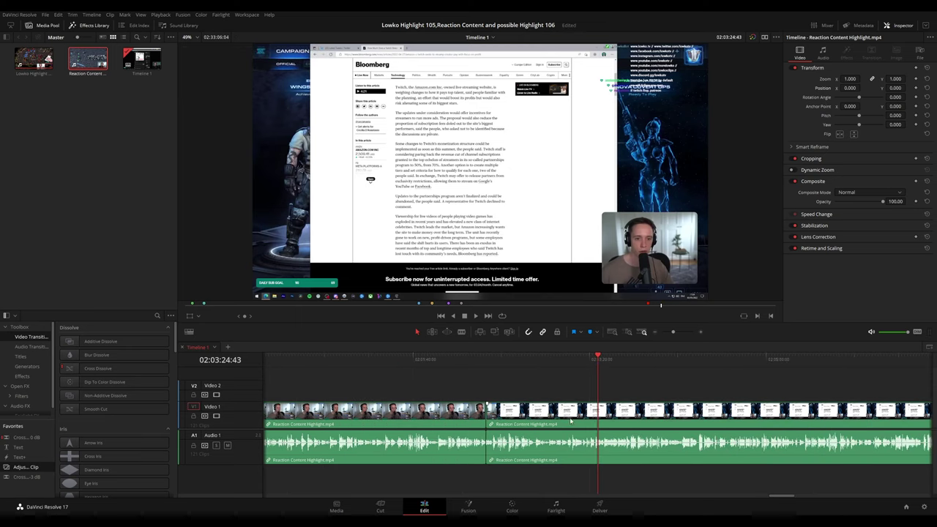
{"action": "left_click", "coordinate": [590, 414]}
{"action": "key", "text": "m"}
{"action": "left_click", "coordinate": [602, 477]}
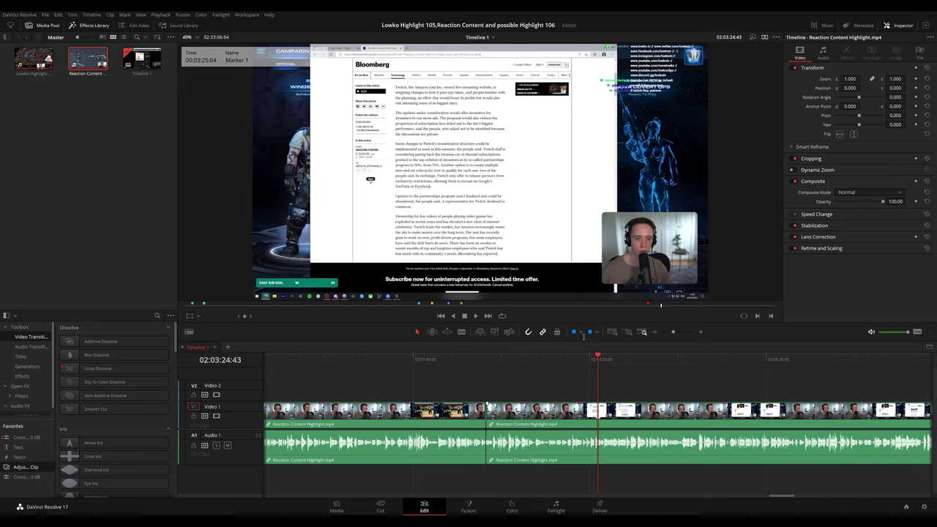
{"action": "key", "text": "Return"}
{"action": "key", "text": "m"}
{"action": "key", "text": "Return"}
Examine the green reaction clips after the Bloomberg article, from the Facebook Gaming article to the Twitter thread footage around 02:09:49.
{"action": "scroll", "coordinate": [681, 387], "scroll_direction": "down", "scroll_amount": 6}
{"action": "scroll", "coordinate": [636, 376], "scroll_direction": "right", "scroll_amount": 4}
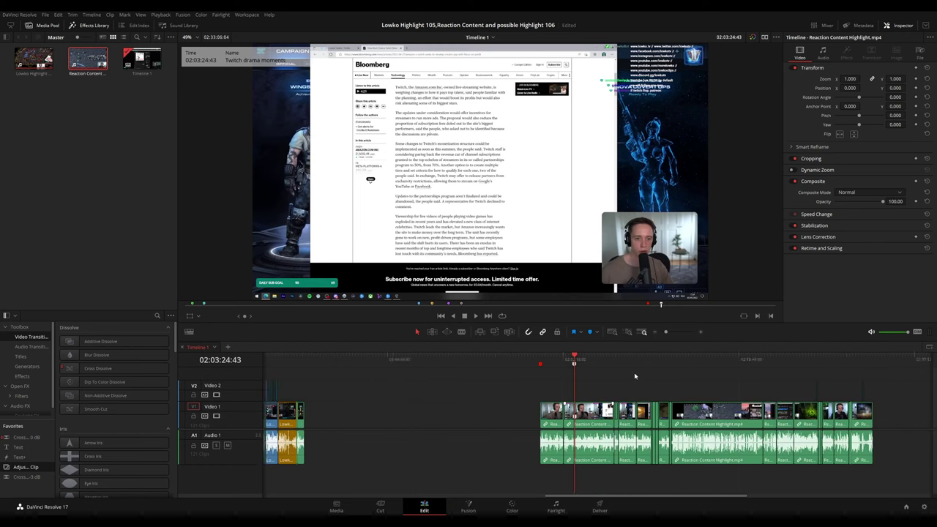
{"action": "left_click", "coordinate": [533, 361]}
{"action": "key", "text": "space"}
{"action": "scroll", "coordinate": [644, 376], "scroll_direction": "up", "scroll_amount": 5}
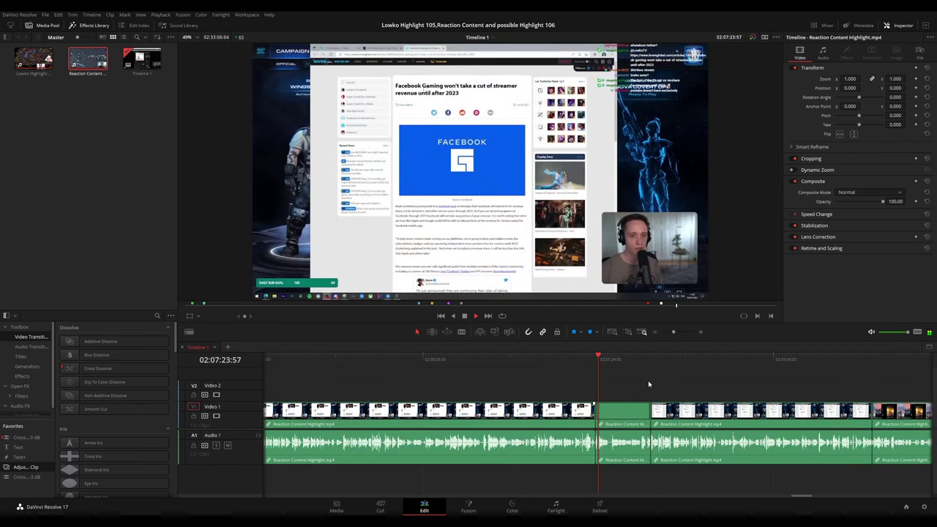
{"action": "left_click", "coordinate": [635, 360]}
{"action": "left_click", "coordinate": [695, 361]}
{"action": "scroll", "coordinate": [654, 379], "scroll_direction": "right", "scroll_amount": 4}
{"action": "left_click", "coordinate": [623, 363]}
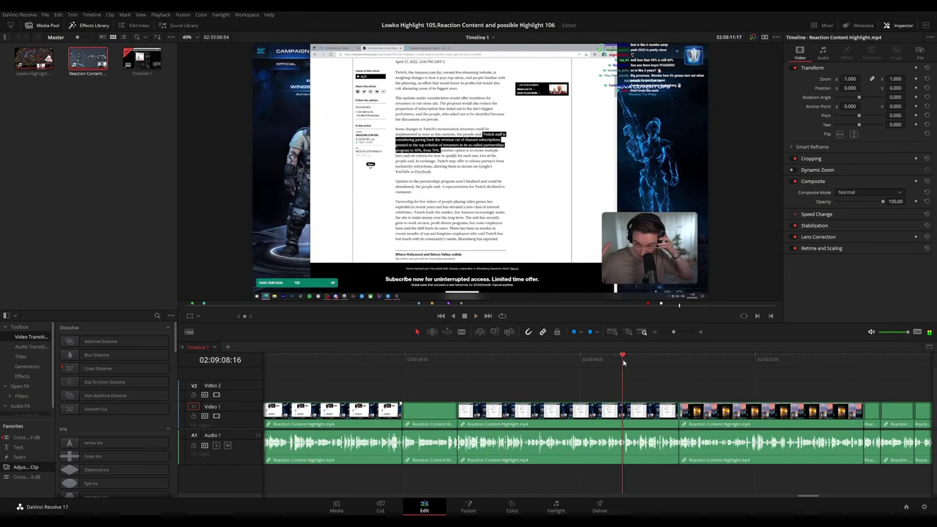
{"action": "left_click", "coordinate": [670, 361]}
{"action": "left_click", "coordinate": [705, 361]}
{"action": "scroll", "coordinate": [759, 381], "scroll_direction": "right", "scroll_amount": 5}
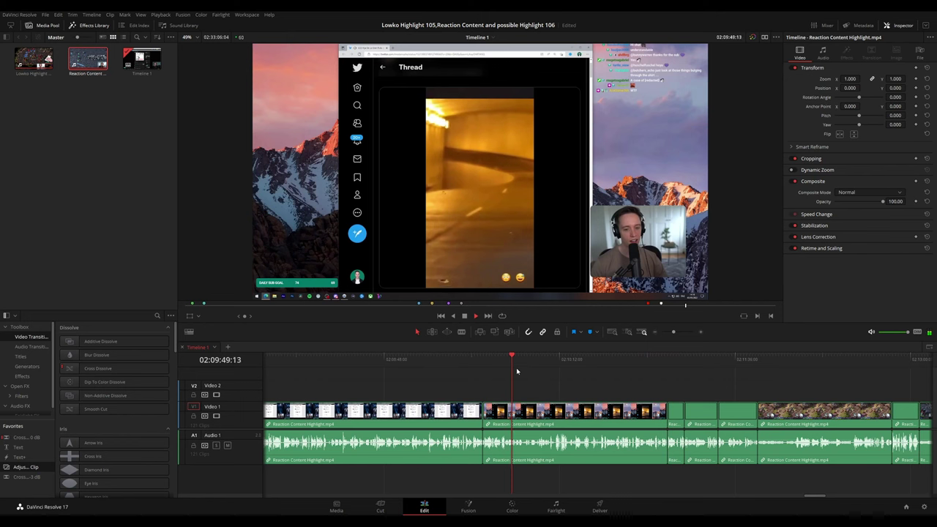
Mark both the Twitter thread clip and the timeline at 02:09:41:24 with markers named "Reddit memes".
{"action": "left_click", "coordinate": [495, 362]}
{"action": "key", "text": "space"}
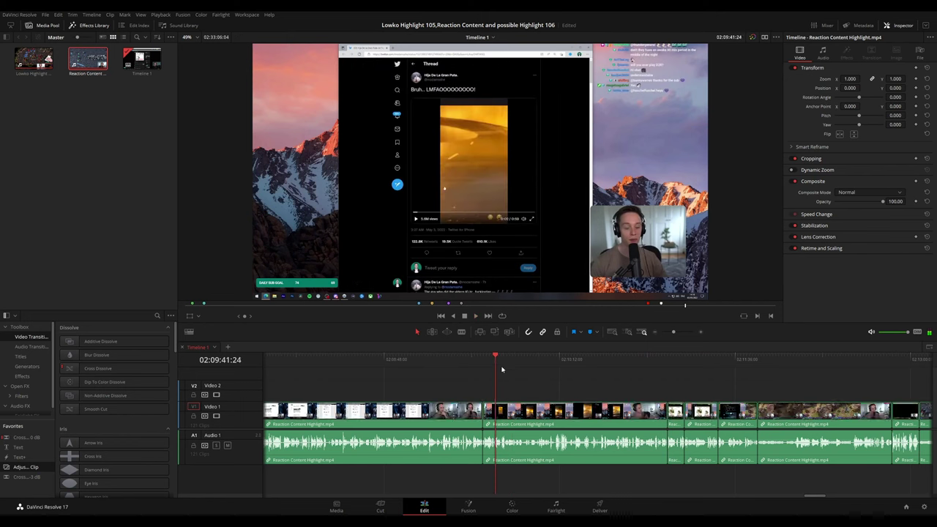
{"action": "left_click", "coordinate": [515, 410]}
{"action": "key", "text": "m"}
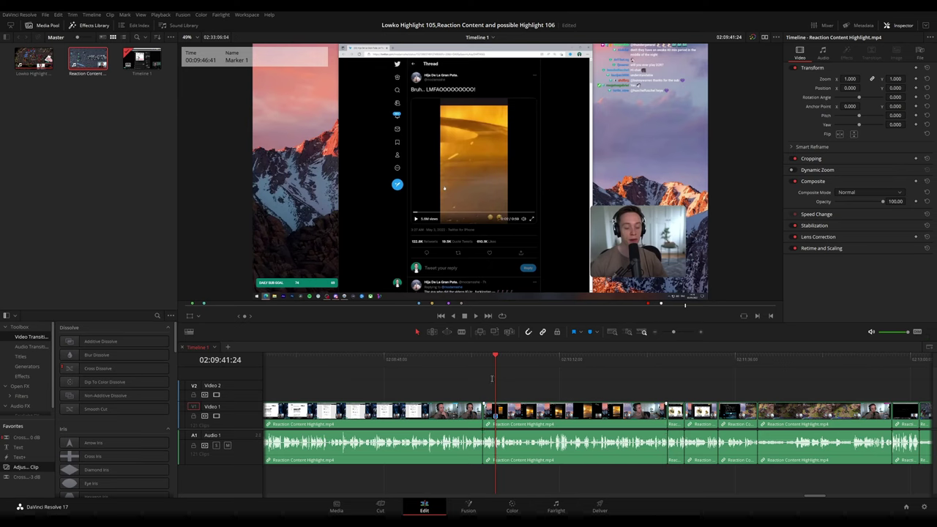
{"action": "key", "text": "ctrl+s"}
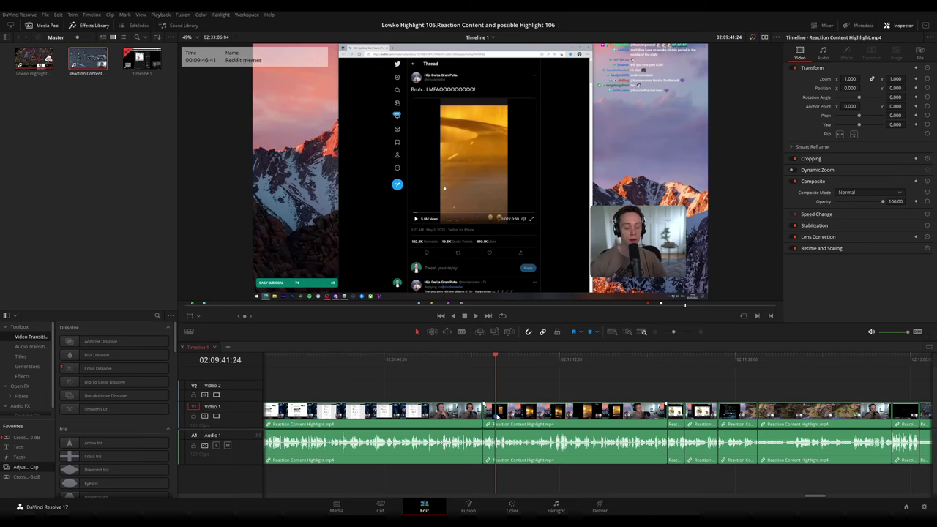
{"action": "left_click", "coordinate": [495, 416]}
{"action": "key", "text": "ctrl+s"}
{"action": "key", "text": "m"}
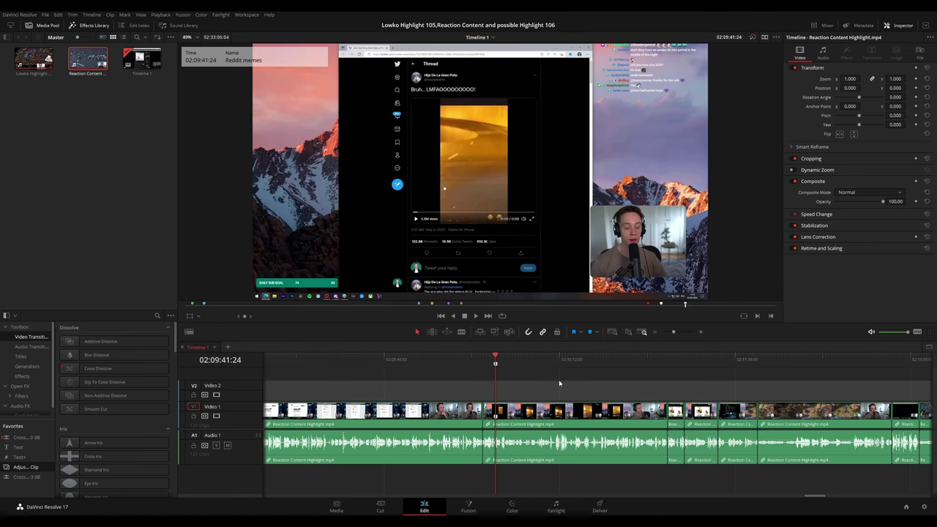
Find the start of the "99% Useless Facts" video in the green reaction clips and place the playhead at 02:13:08:28.
{"action": "scroll", "coordinate": [516, 379], "scroll_direction": "right", "scroll_amount": 3}
{"action": "left_click", "coordinate": [452, 366]}
{"action": "left_click_drag", "start_coordinate": [454, 366], "coordinate": [782, 368]}
{"action": "key", "text": "space"}
{"action": "scroll", "coordinate": [841, 385], "scroll_direction": "right", "scroll_amount": 8}
{"action": "left_click", "coordinate": [516, 363]}
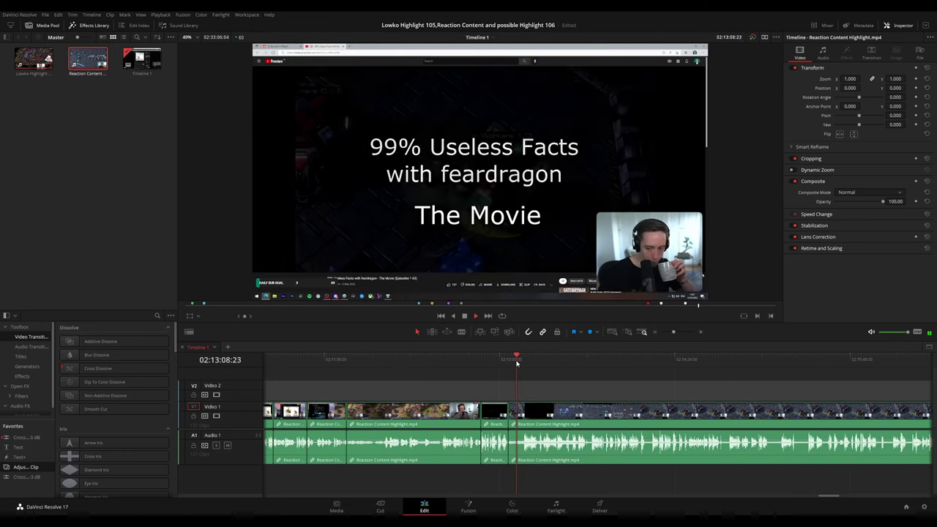
{"action": "left_click_drag", "start_coordinate": [516, 364], "coordinate": [517, 364]}
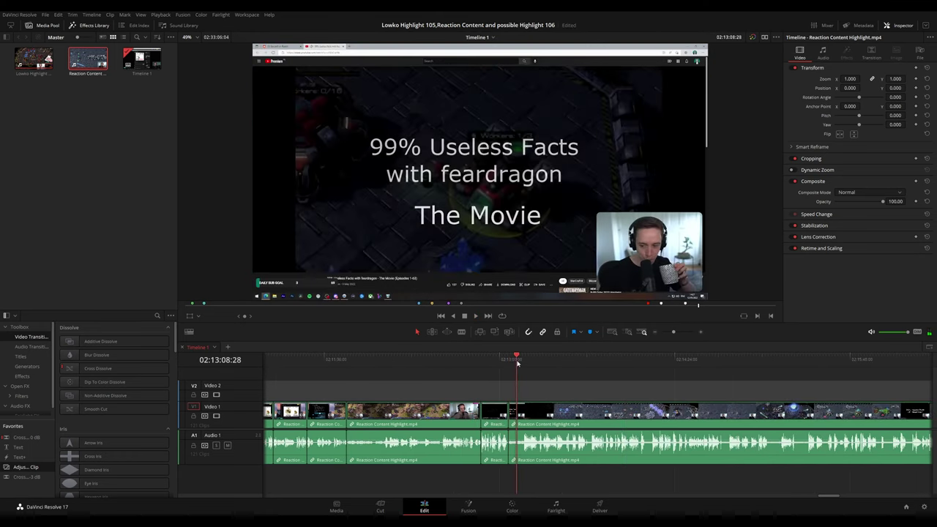
Mark both the Useless Facts clip and the timeline at 02:13:08:28, naming the timeline marker "Useless facts with feardragon".
{"action": "left_click", "coordinate": [613, 415]}
{"action": "scroll", "coordinate": [613, 416], "scroll_direction": "up", "scroll_amount": 3}
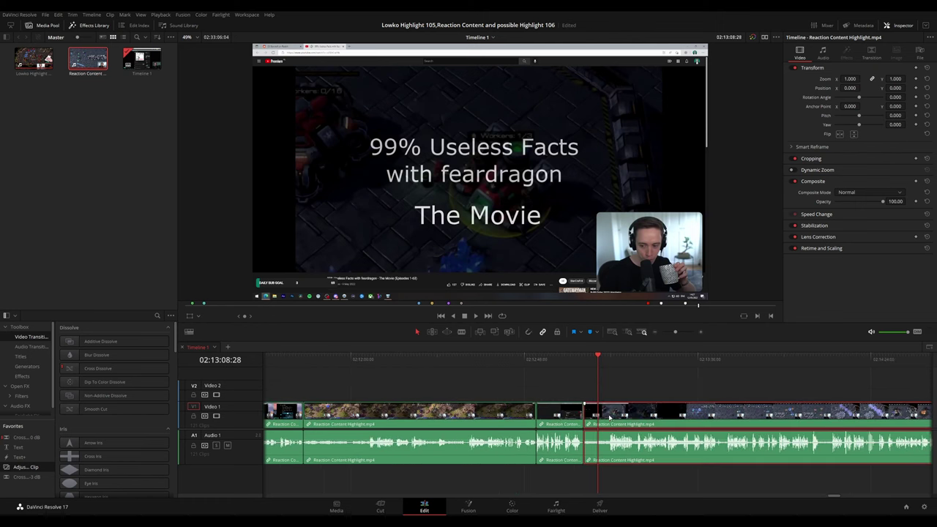
{"action": "key", "text": "m"}
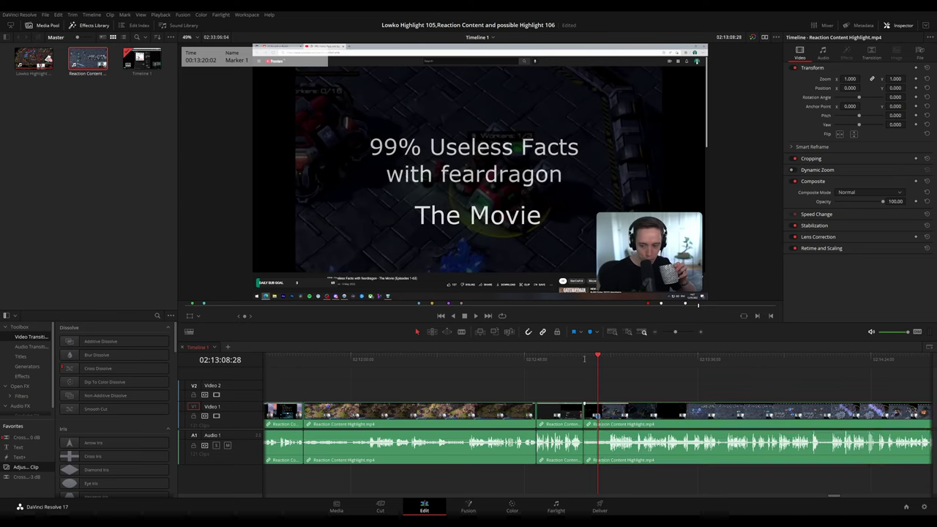
{"action": "key", "text": "ctrl+s"}
{"action": "left_click", "coordinate": [611, 392]}
{"action": "key", "text": "m"}
{"action": "key", "text": "ctrl+s"}
Move the playhead past the Useless Facts section to the siege tank cake Reddit clip at 02:22:45:16.
{"action": "scroll", "coordinate": [661, 373], "scroll_direction": "down", "scroll_amount": 4}
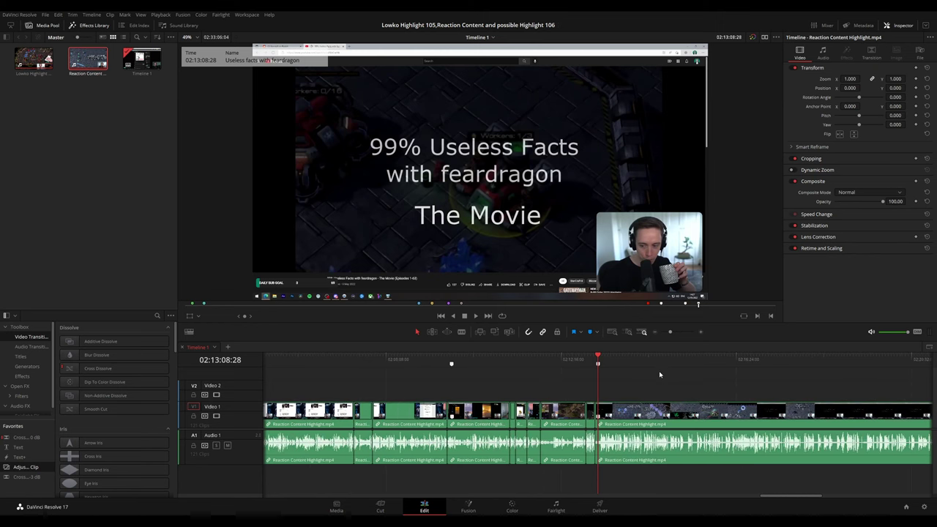
{"action": "left_click_drag", "start_coordinate": [661, 374], "coordinate": [434, 376]}
{"action": "key", "text": "space"}
{"action": "key", "text": "Down"}
{"action": "left_click_drag", "start_coordinate": [790, 374], "coordinate": [527, 368]}
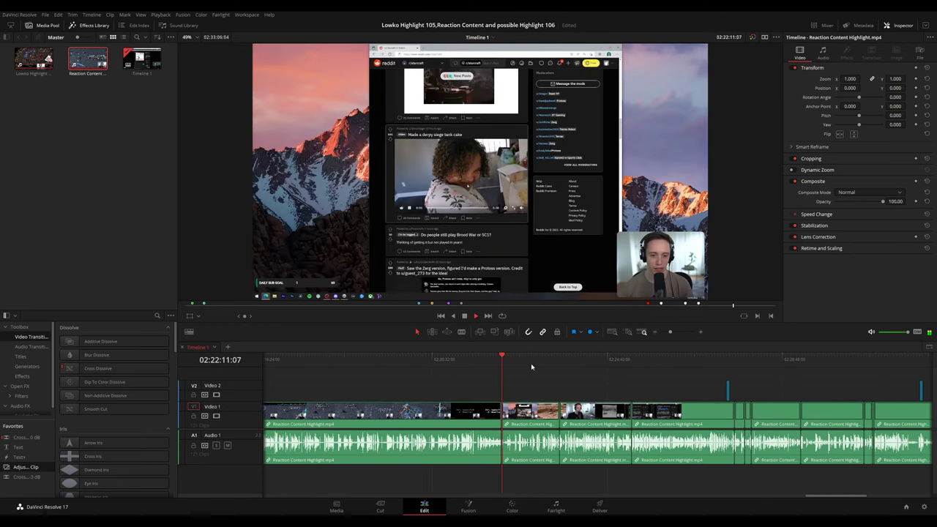
{"action": "left_click", "coordinate": [526, 361]}
{"action": "key", "text": "space"}
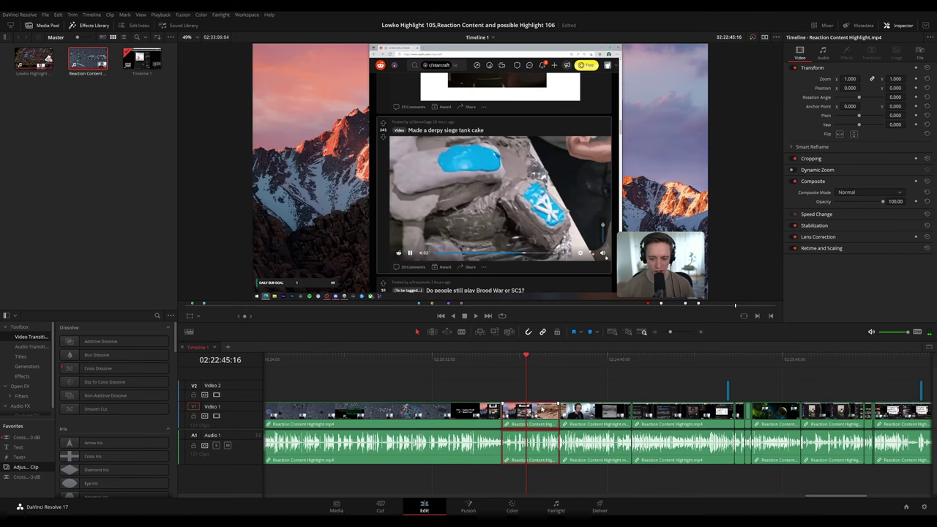
Mark both the siege tank cake clip and the timeline at 02:22:45:16, using the marker name "Memes again".
{"action": "key", "text": "m"}
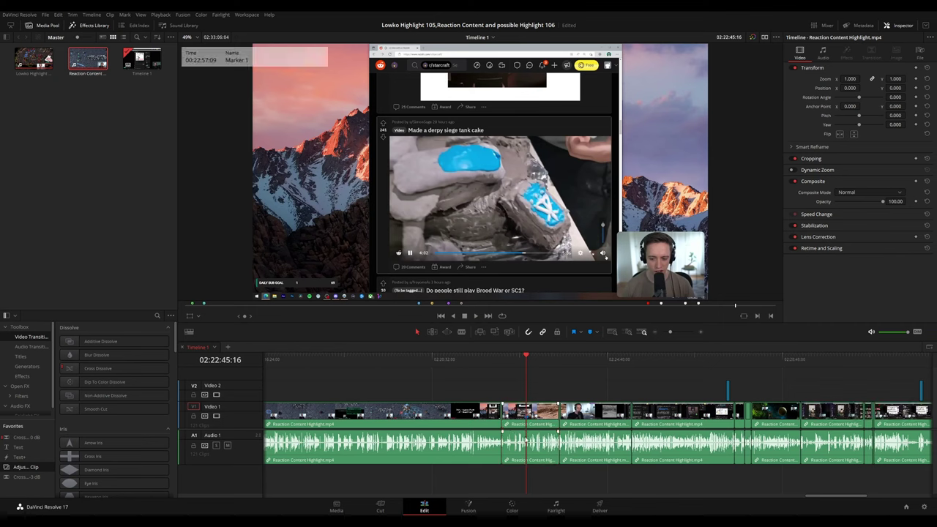
{"action": "key", "text": "ctrl+s"}
{"action": "type", "text": "Memes again"}
{"action": "key", "text": "Return"}
{"action": "left_click", "coordinate": [547, 391]}
{"action": "key", "text": "m"}
{"action": "double_click", "coordinate": [526, 364]}
{"action": "key", "text": "Return"}
Examine the remaining green reaction clips from the siege tank cake up to the Asmongold TV footage around 02:31:16.
{"action": "key", "text": "space"}
{"action": "left_click", "coordinate": [671, 355]}
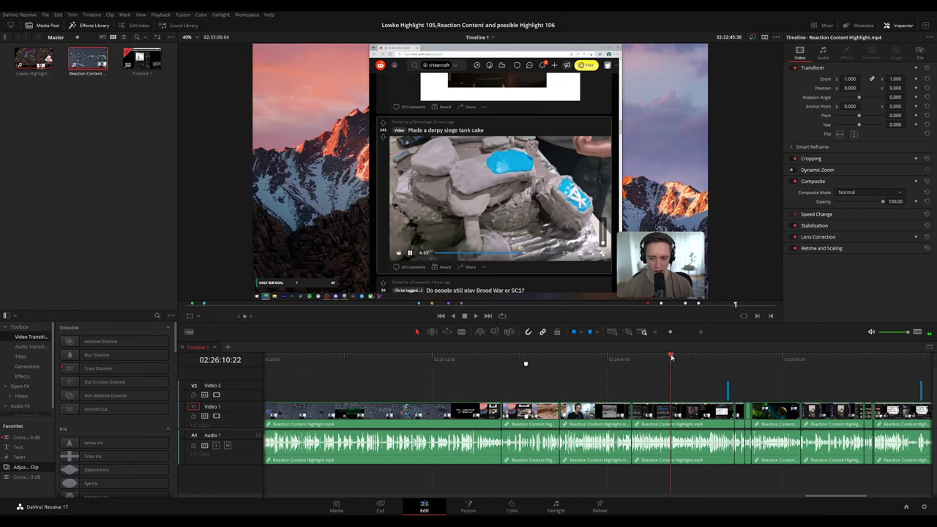
{"action": "left_click", "coordinate": [712, 358]}
{"action": "left_click_drag", "start_coordinate": [728, 364], "coordinate": [535, 354]}
{"action": "left_click", "coordinate": [540, 359]}
{"action": "left_click", "coordinate": [579, 360]}
{"action": "scroll", "coordinate": [596, 366], "scroll_direction": "down", "scroll_amount": 5}
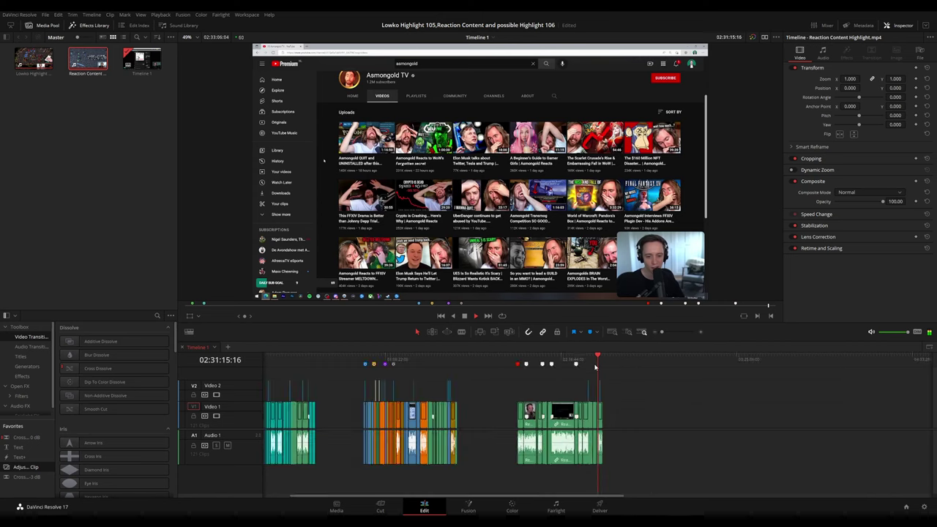
{"action": "key", "text": "space"}
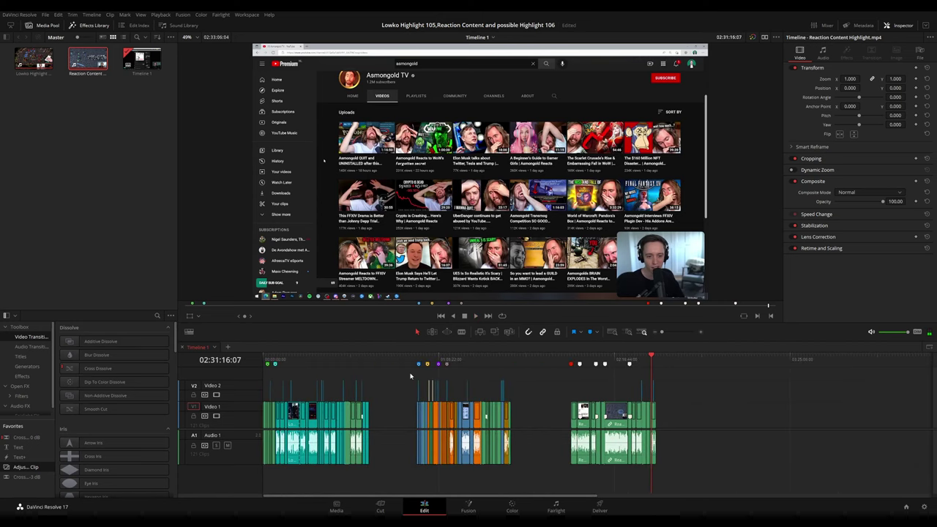
Rename Timeline 1 to "Main Edit Timeline" and open an additional empty timeline tab beside it.
{"action": "left_click", "coordinate": [369, 378]}
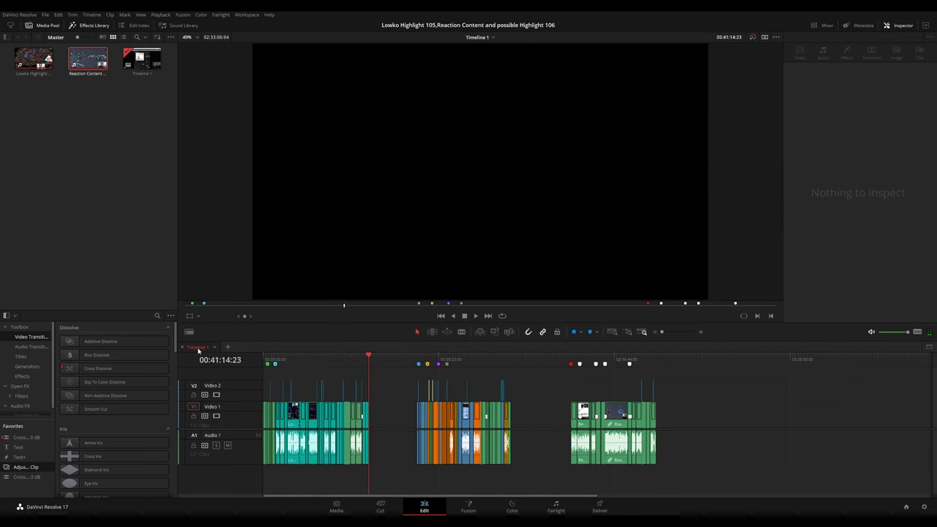
{"action": "left_click", "coordinate": [226, 377]}
{"action": "key", "text": "BackSpace"}
{"action": "type", "text": "Main Edit Timeline"}
{"action": "key", "text": "Return"}
{"action": "left_click", "coordinate": [246, 347]}
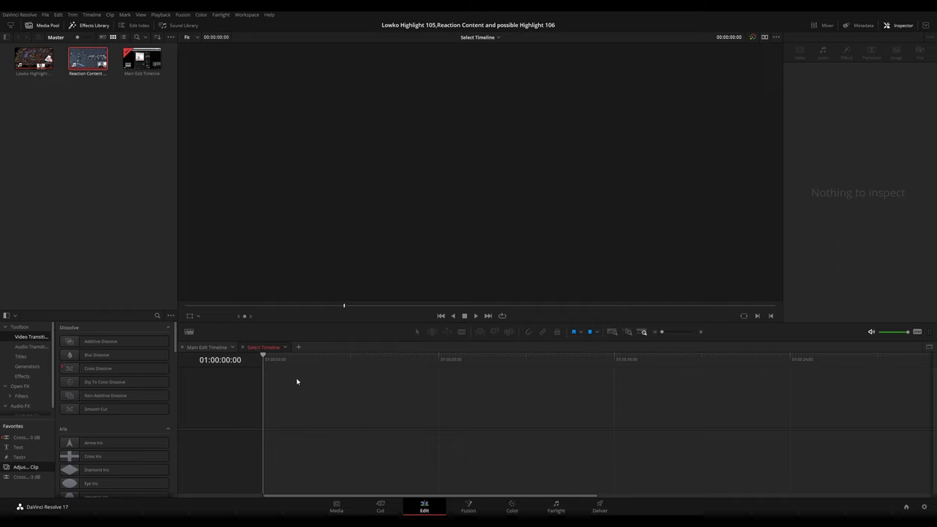
{"action": "left_click", "coordinate": [206, 350]}
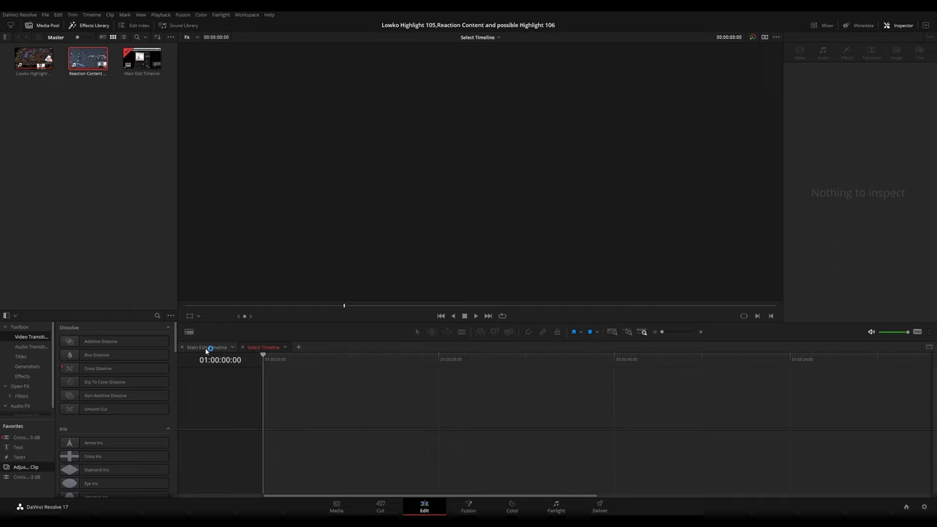
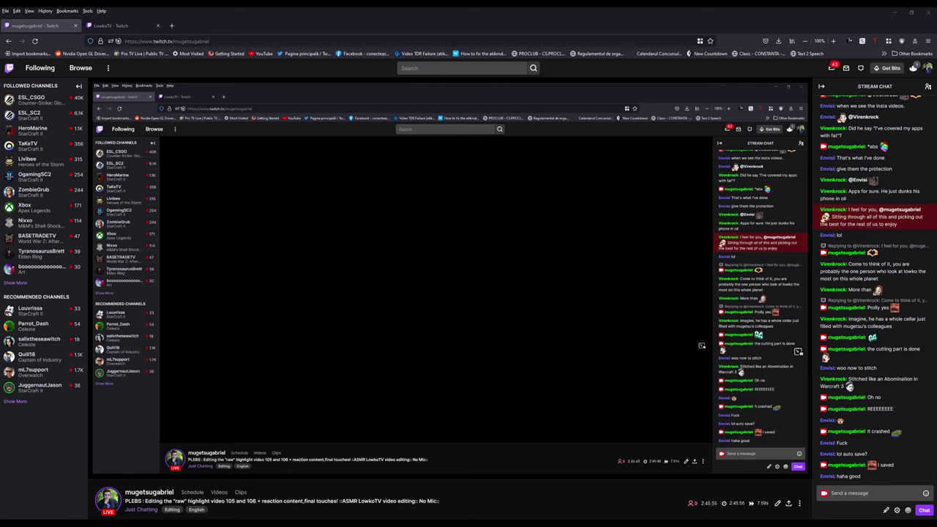
Post the message "It is back lol" in the Twitch stream chat.
{"action": "left_click", "coordinate": [858, 492]}
{"action": "type", "text": "It is"}
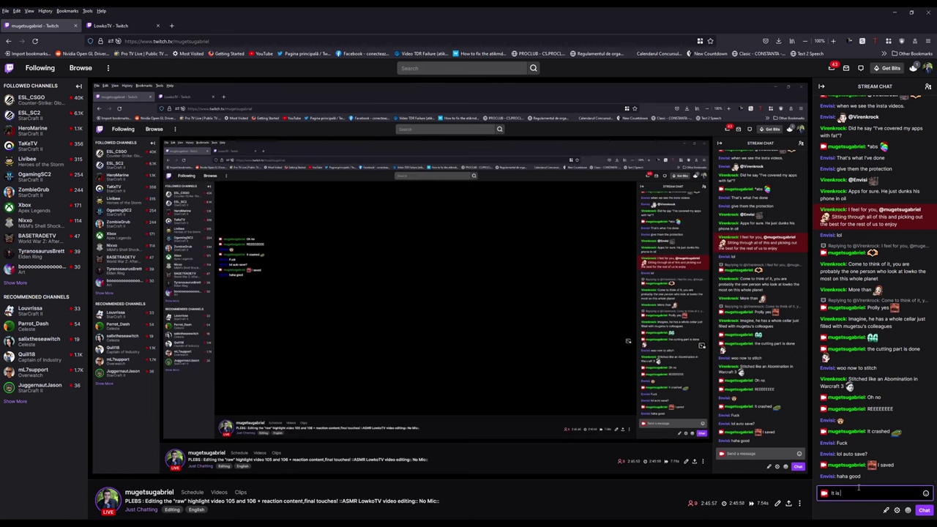
{"action": "type", "text": " back lol"}
{"action": "key", "text": "Return"}
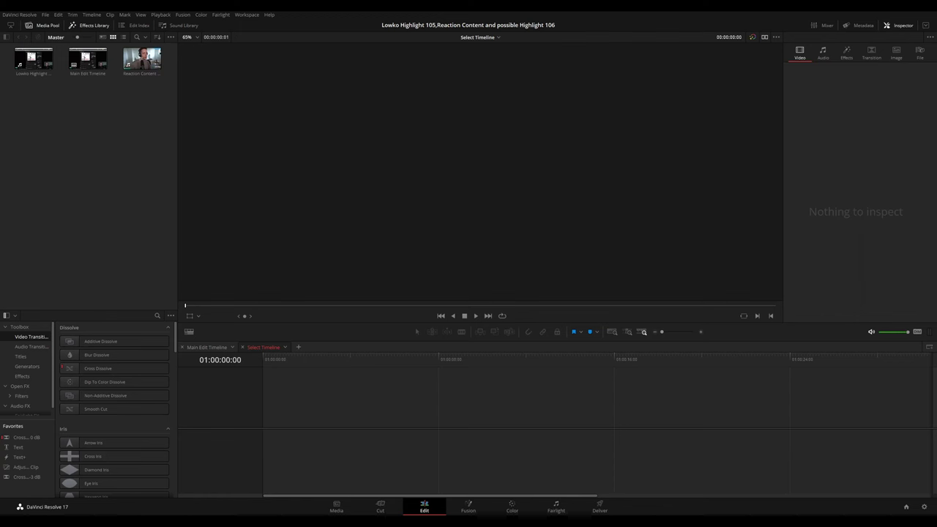
Copy all green reaction clips at the end of Main Edit Timeline into a new timeline in the second tab.
{"action": "left_click", "coordinate": [207, 346]}
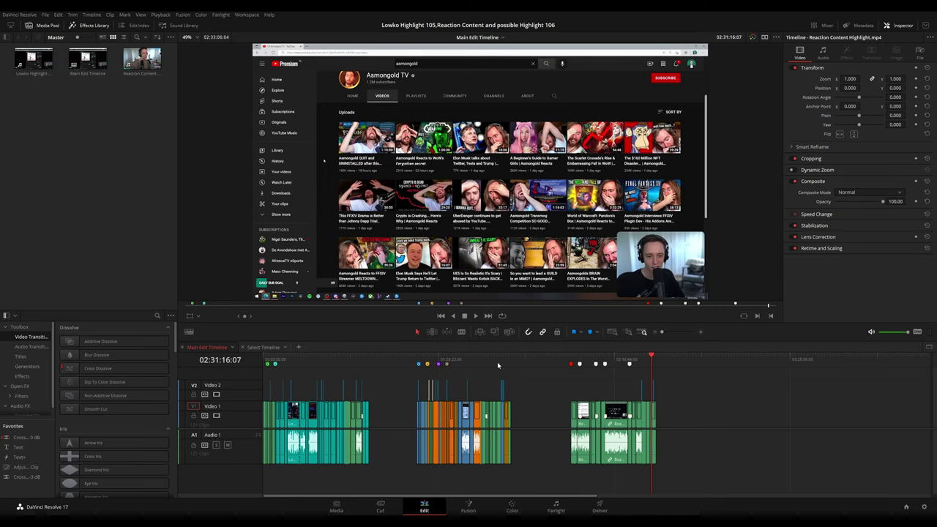
{"action": "left_click", "coordinate": [263, 347]}
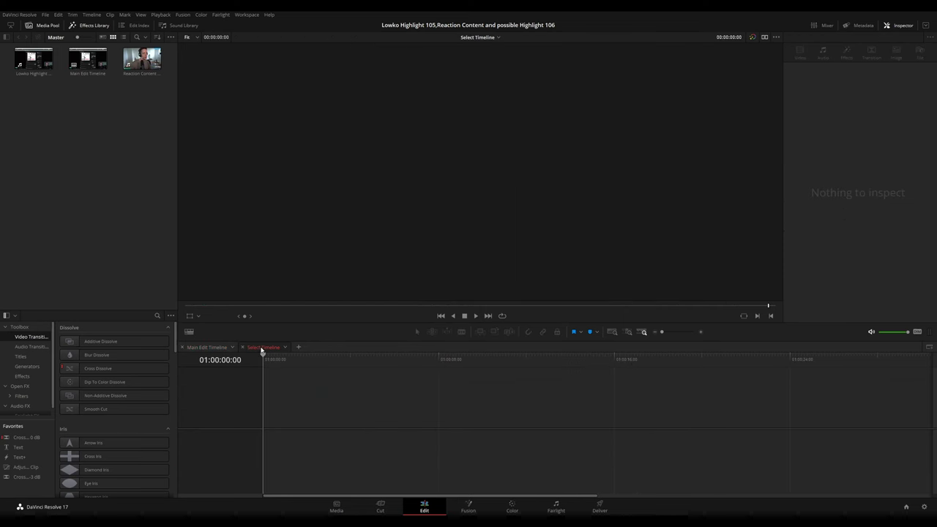
{"action": "left_click", "coordinate": [207, 347]}
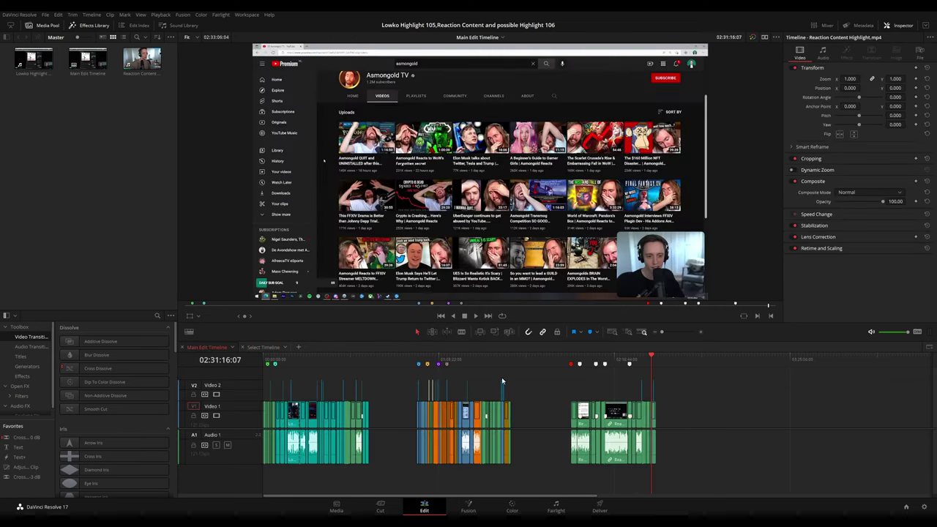
{"action": "left_click_drag", "start_coordinate": [691, 386], "coordinate": [555, 444]}
{"action": "left_click", "coordinate": [263, 346]}
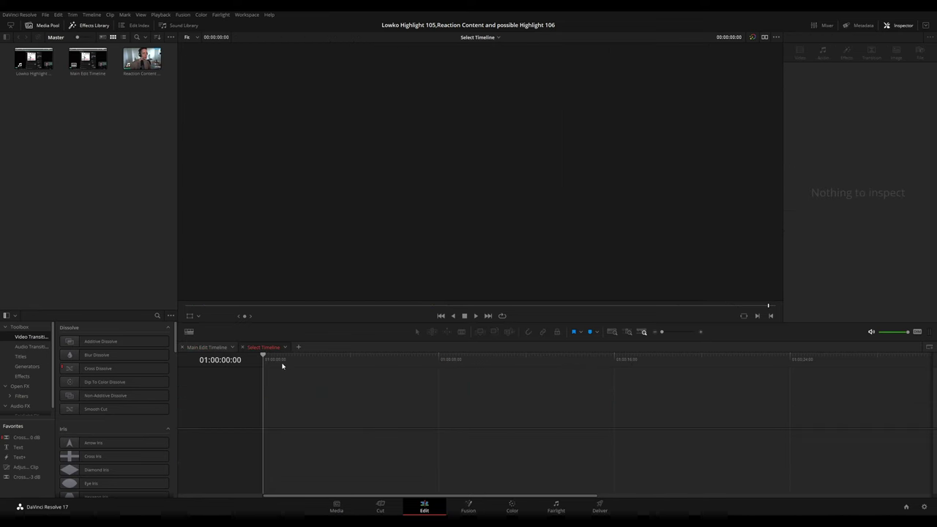
{"action": "key", "text": "ctrl+v"}
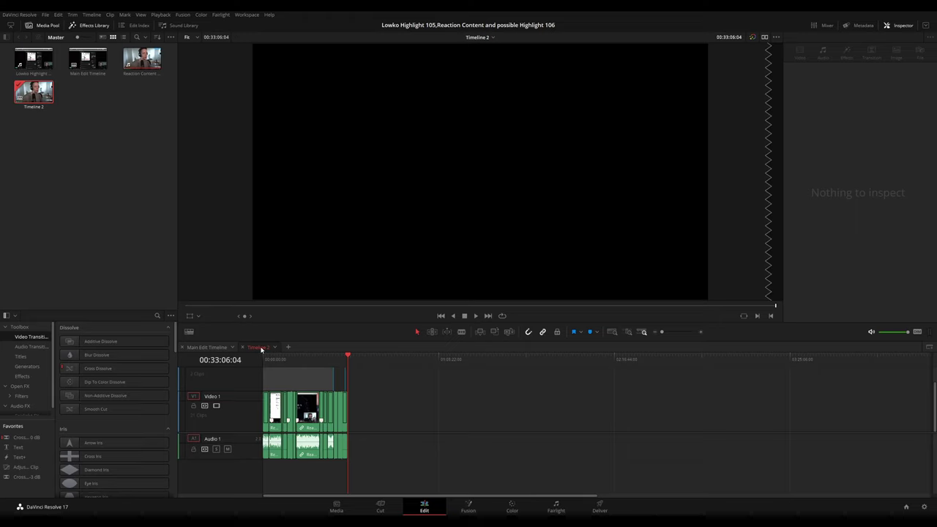
Name the new timeline holding the reaction clips "Reaction content highlight".
{"action": "type", "text": "Reactio"}
{"action": "type", "text": "n content"}
{"action": "type", "text": " highlight"}
{"action": "key", "text": "Return"}
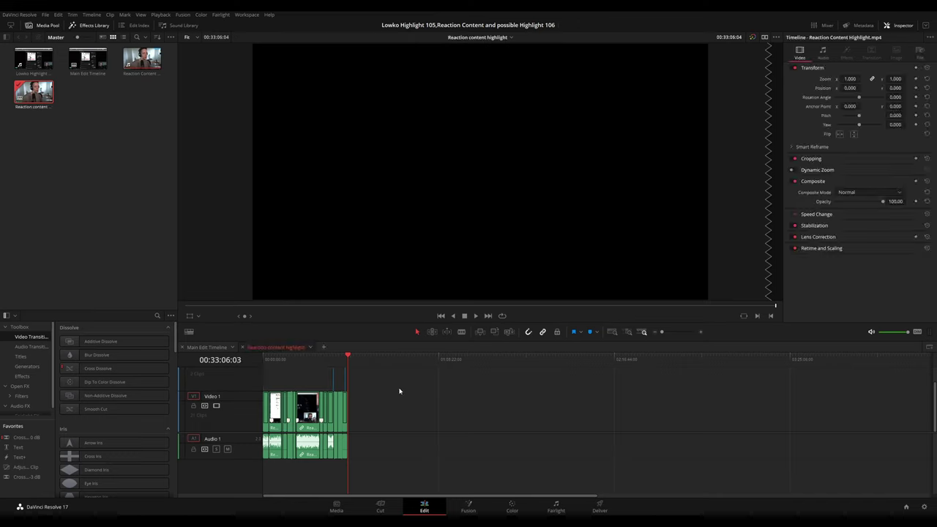
Examine the opening green clips of Main Edit Timeline around the Rolex Reddit posts, between about 00:02:19 and 00:04:10.
{"action": "left_click", "coordinate": [208, 348]}
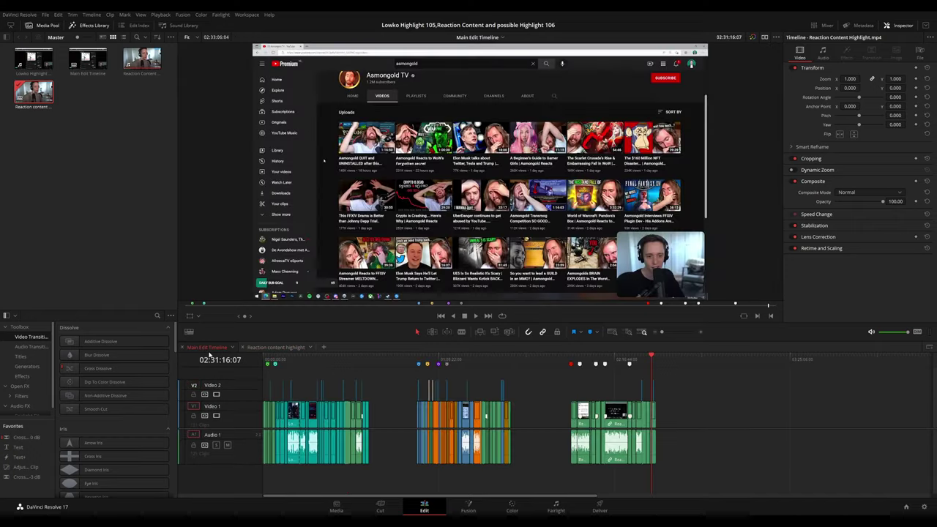
{"action": "left_click", "coordinate": [272, 359]}
{"action": "scroll", "coordinate": [352, 379], "scroll_direction": "up", "scroll_amount": 5}
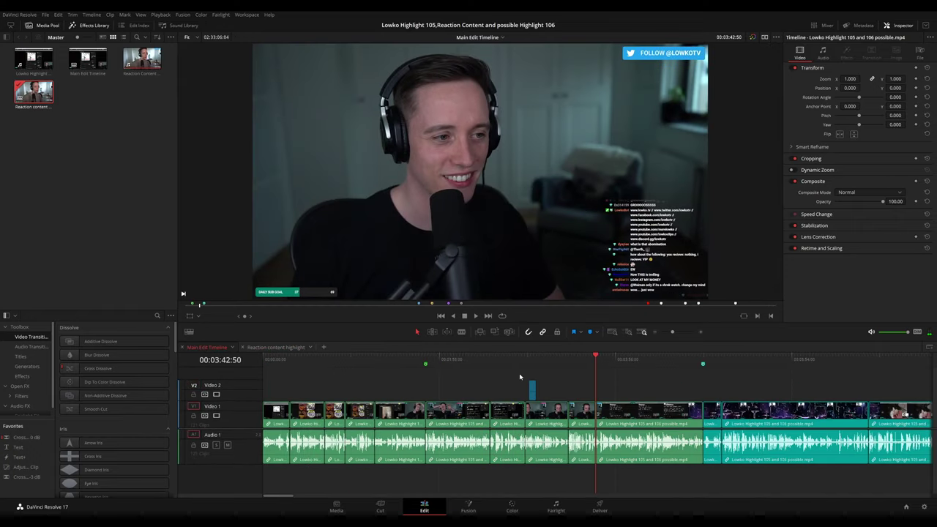
{"action": "left_click", "coordinate": [619, 364]}
{"action": "key", "text": "space"}
{"action": "left_click", "coordinate": [635, 362]}
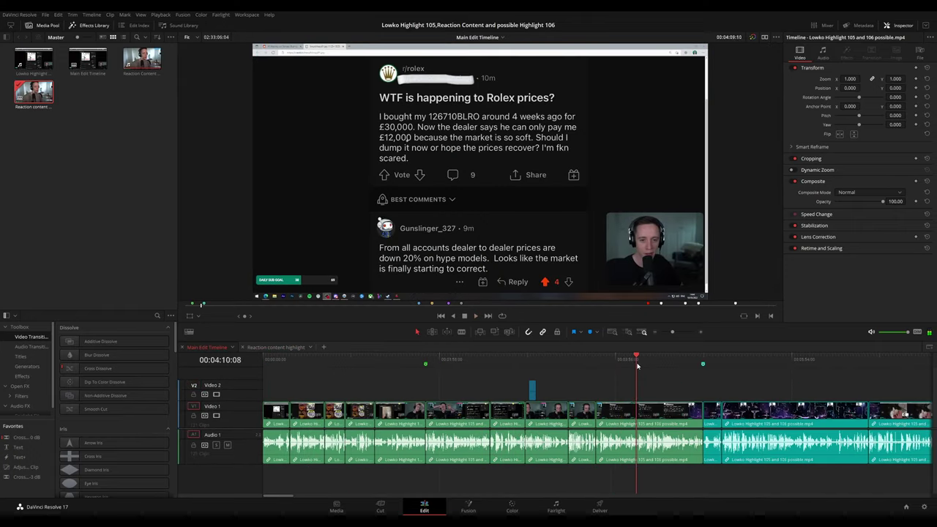
{"action": "left_click", "coordinate": [654, 364]}
{"action": "left_click", "coordinate": [580, 361]}
{"action": "left_click", "coordinate": [502, 362]}
{"action": "left_click", "coordinate": [471, 361]}
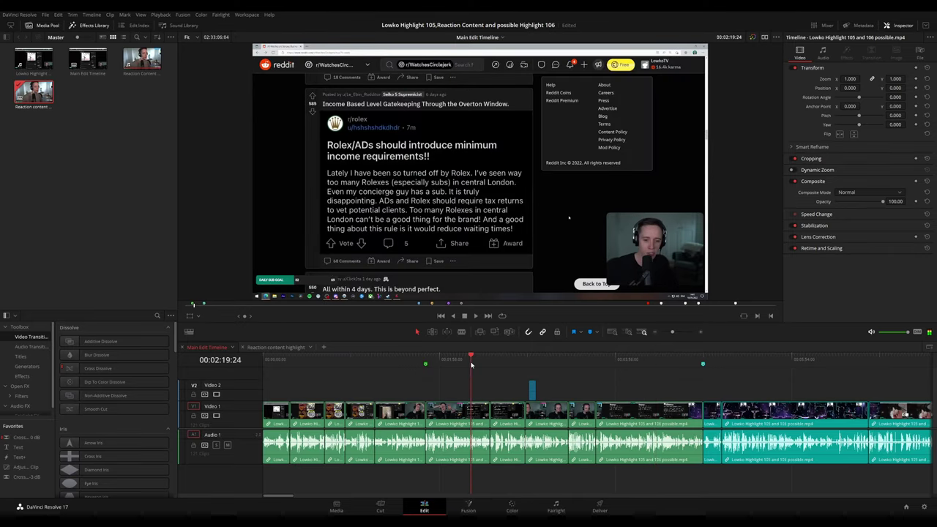
{"action": "left_click", "coordinate": [468, 362]}
Examine the earliest watch meme clips of Main Edit Timeline, from about 00:01:27 back to about 00:00:26.
{"action": "left_click_drag", "start_coordinate": [467, 364], "coordinate": [392, 364]}
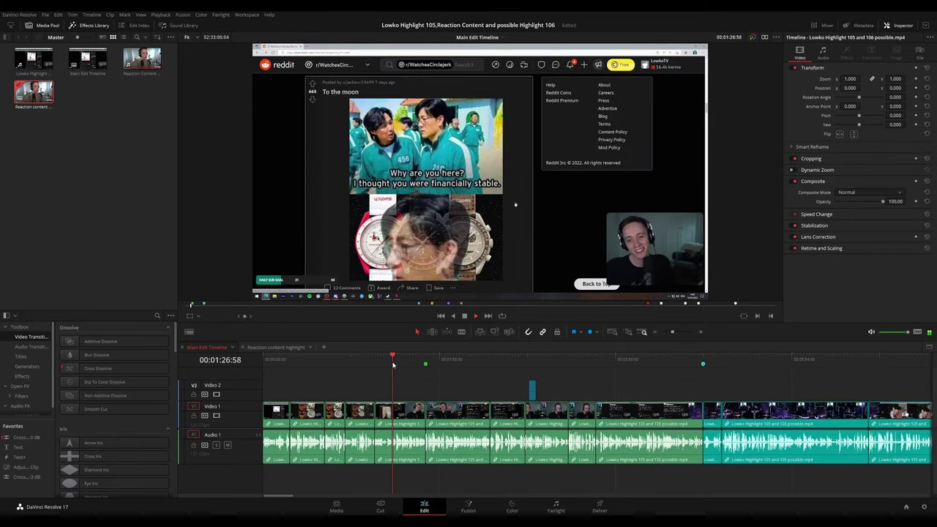
{"action": "left_click", "coordinate": [366, 361]}
{"action": "left_click", "coordinate": [308, 362]}
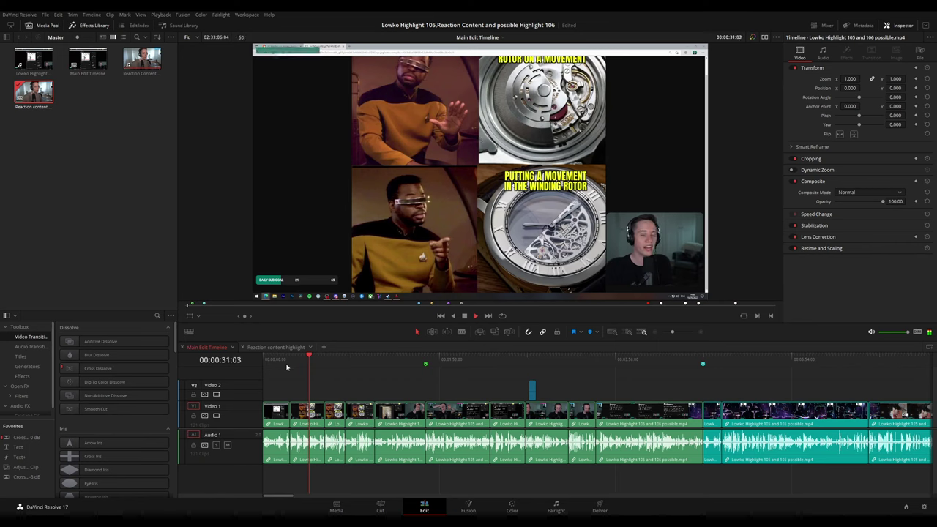
{"action": "left_click", "coordinate": [289, 363]}
{"action": "left_click", "coordinate": [295, 365]}
{"action": "left_click", "coordinate": [302, 365]}
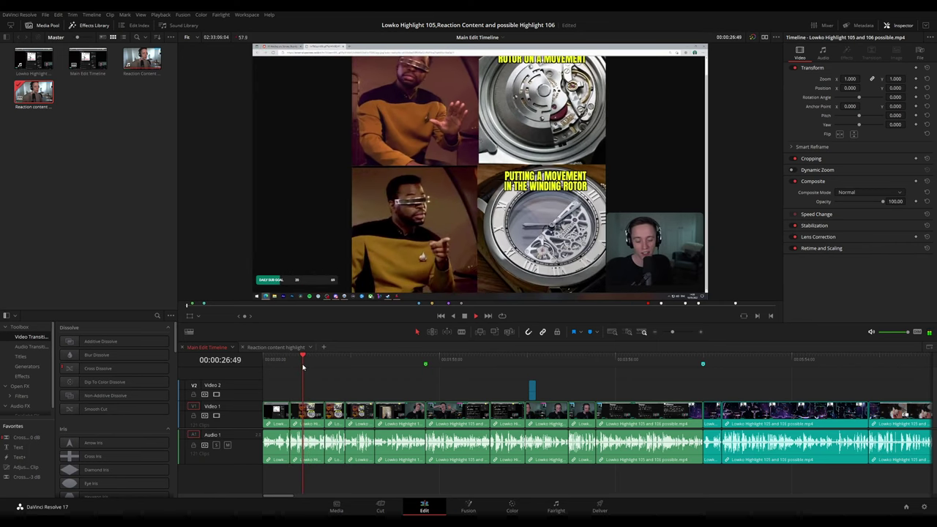
{"action": "key", "text": "space"}
Check the extent of the Rolex prices clip and place a timeline marker at its start, 00:03:42:50.
{"action": "left_click", "coordinate": [594, 378]}
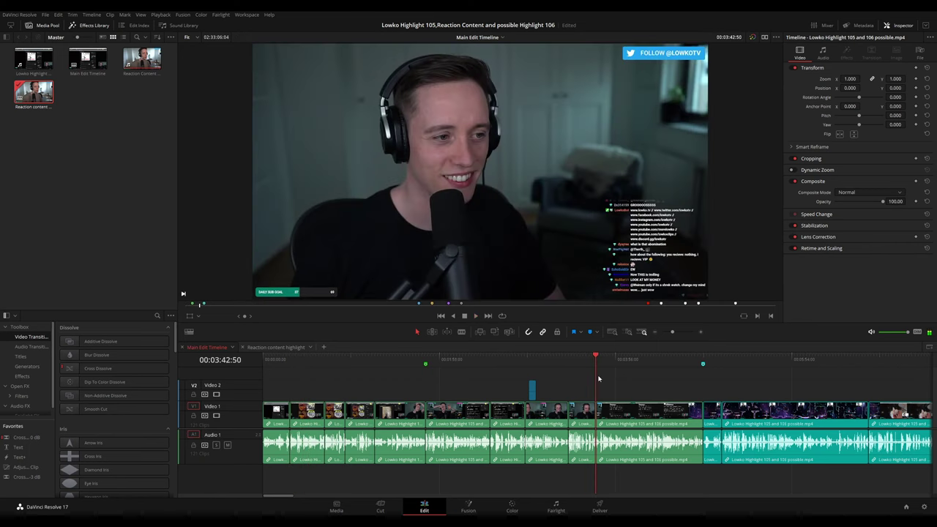
{"action": "left_click", "coordinate": [688, 361]}
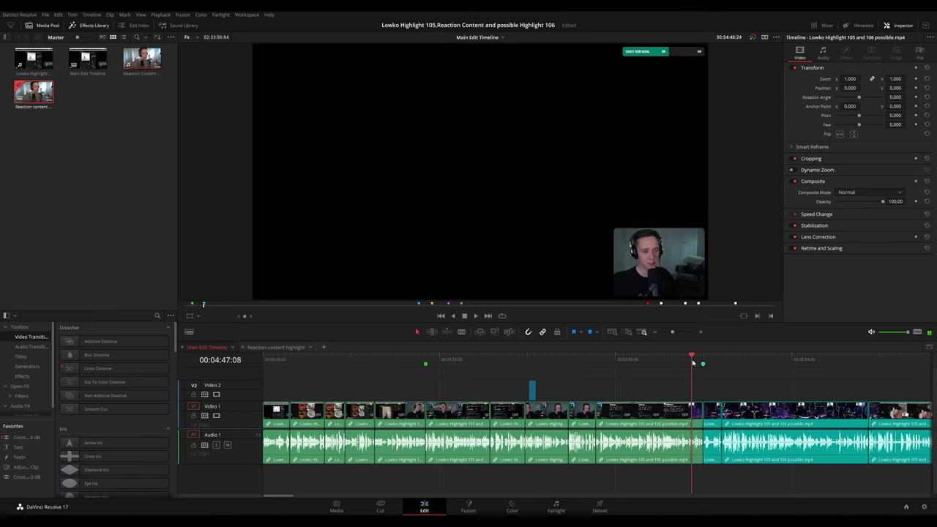
{"action": "left_click", "coordinate": [700, 361]}
{"action": "left_click_drag", "start_coordinate": [700, 362], "coordinate": [595, 361]}
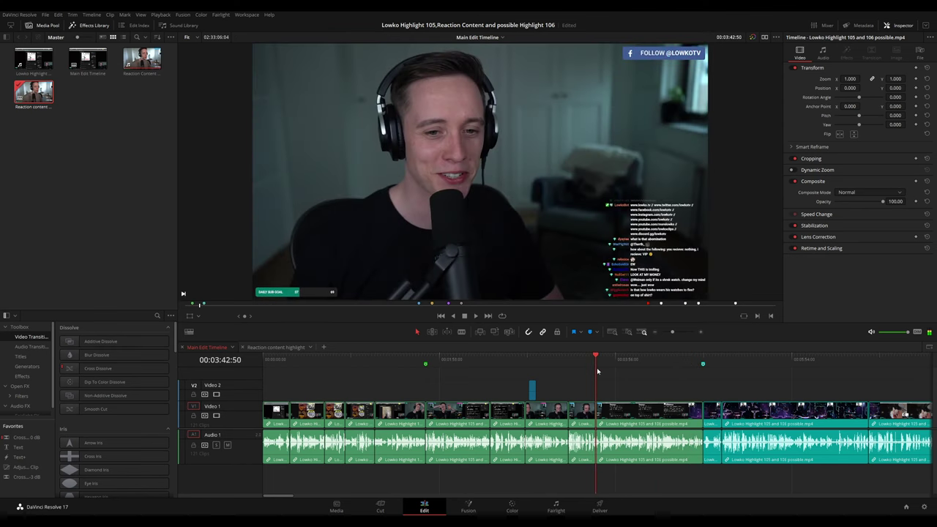
{"action": "key", "text": "m"}
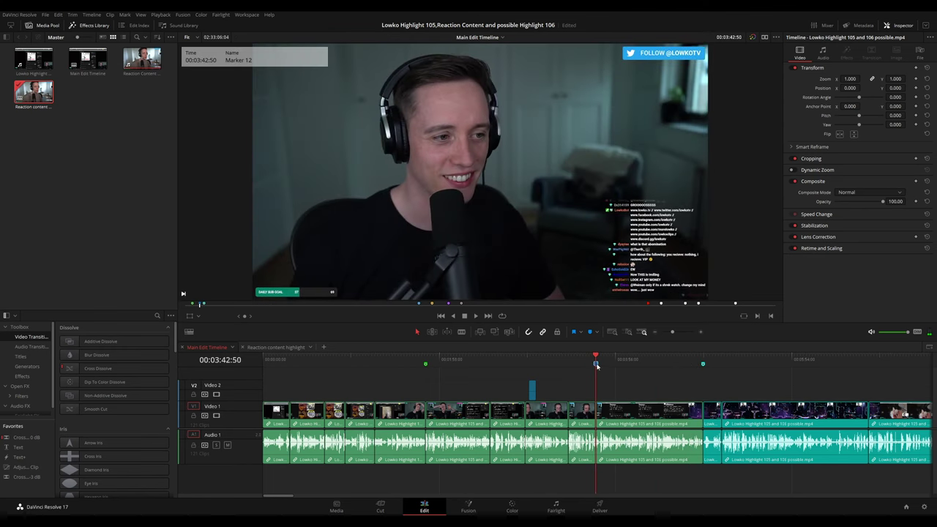
{"action": "left_click", "coordinate": [617, 360]}
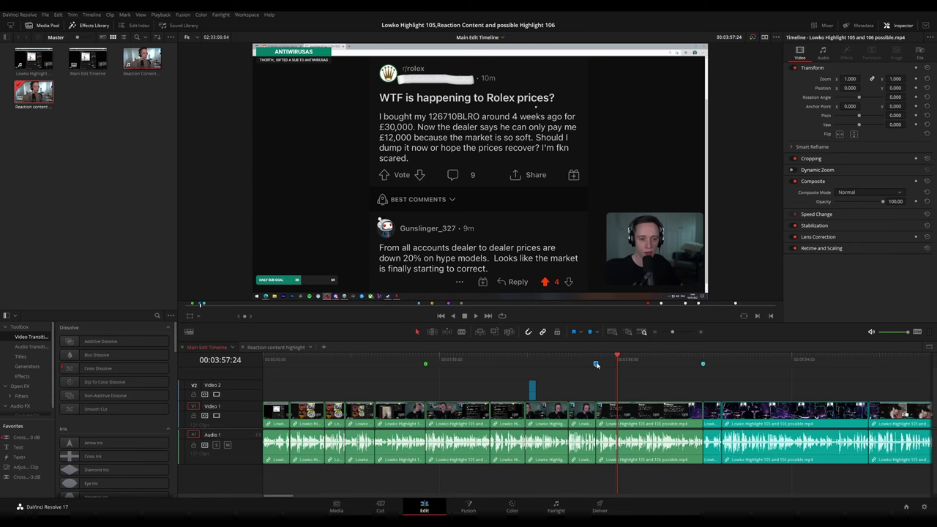
Delete the timeline marker at 00:03:42:50 and copy the opening green clips, including their adjustment clip, to the end of Reaction content highlight.
{"action": "left_click", "coordinate": [596, 363]}
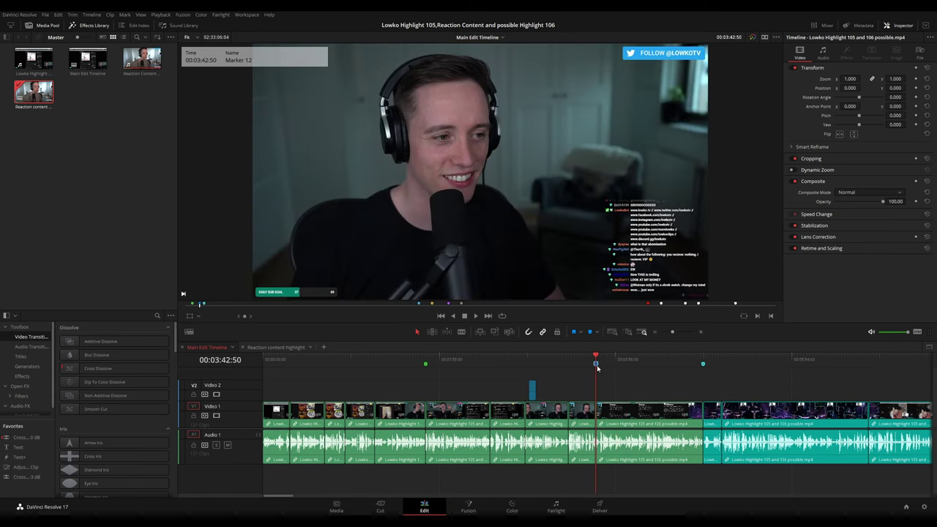
{"action": "left_click_drag", "start_coordinate": [529, 406], "coordinate": [273, 436]}
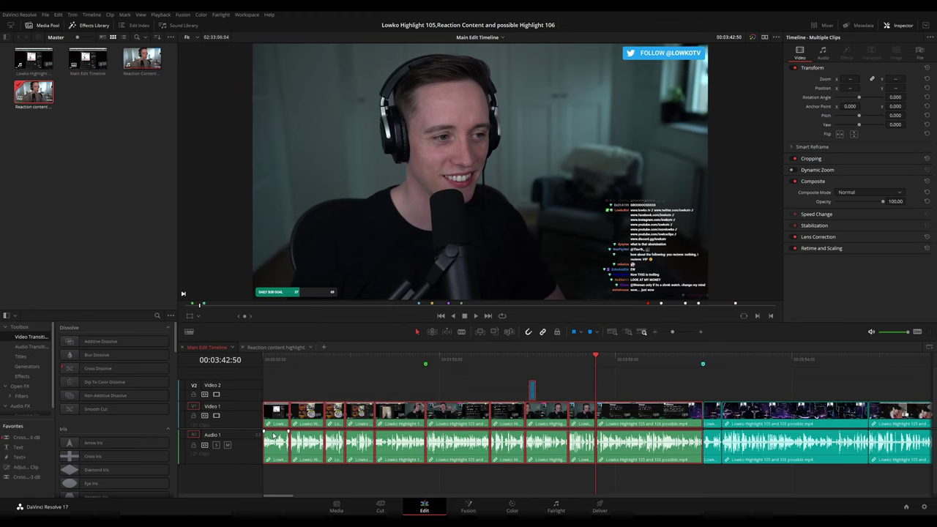
{"action": "left_click", "coordinate": [285, 346]}
{"action": "key", "text": "ctrl+v"}
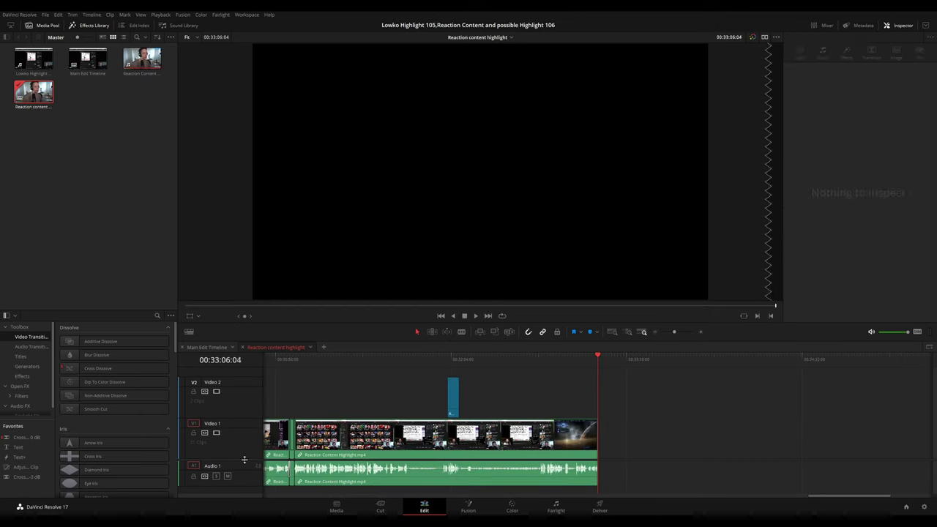
Reduce the heights of Video 1 and Video 2 and enlarge Audio 1 in Reaction content highlight, leaving the pasted clips deselected.
{"action": "scroll", "coordinate": [246, 454], "scroll_direction": "down", "scroll_amount": 2}
{"action": "left_click_drag", "start_coordinate": [249, 400], "coordinate": [249, 414]}
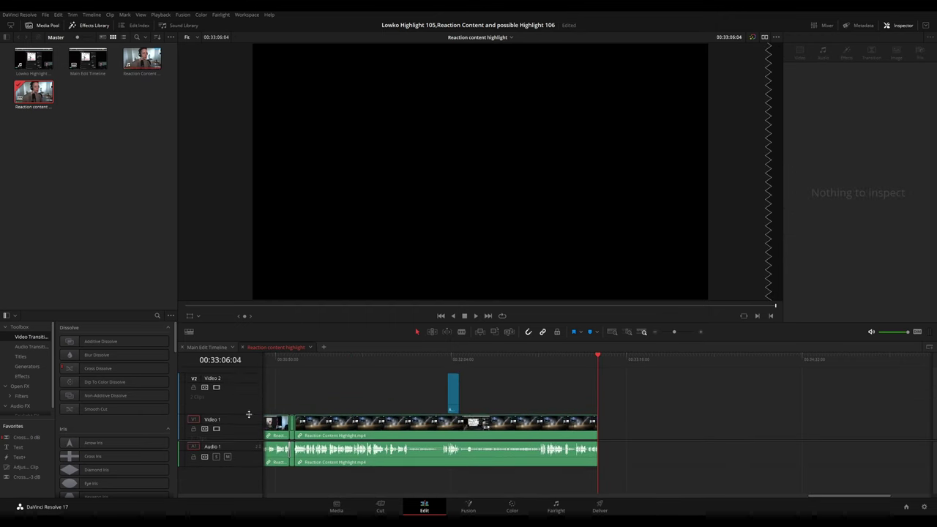
{"action": "left_click_drag", "start_coordinate": [247, 373], "coordinate": [246, 393]}
{"action": "left_click_drag", "start_coordinate": [235, 465], "coordinate": [236, 479]}
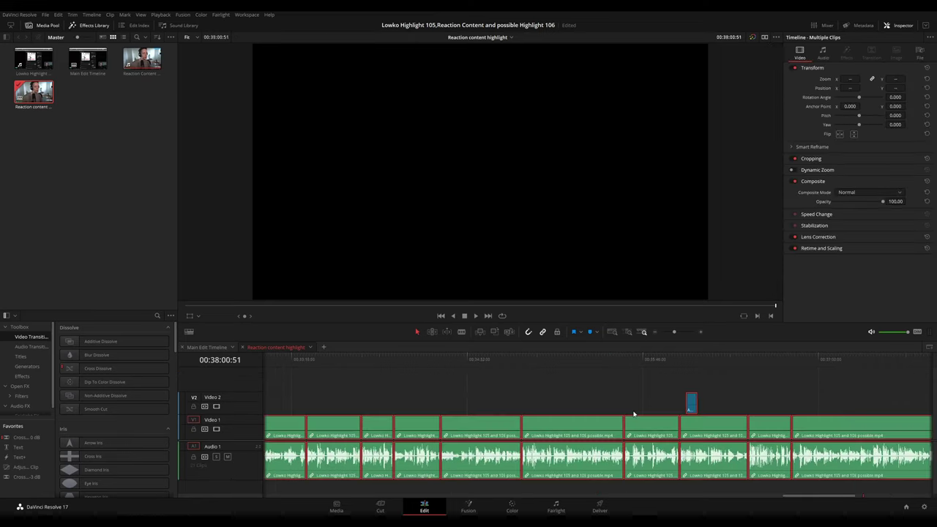
{"action": "scroll", "coordinate": [541, 389], "scroll_direction": "down", "scroll_amount": 5}
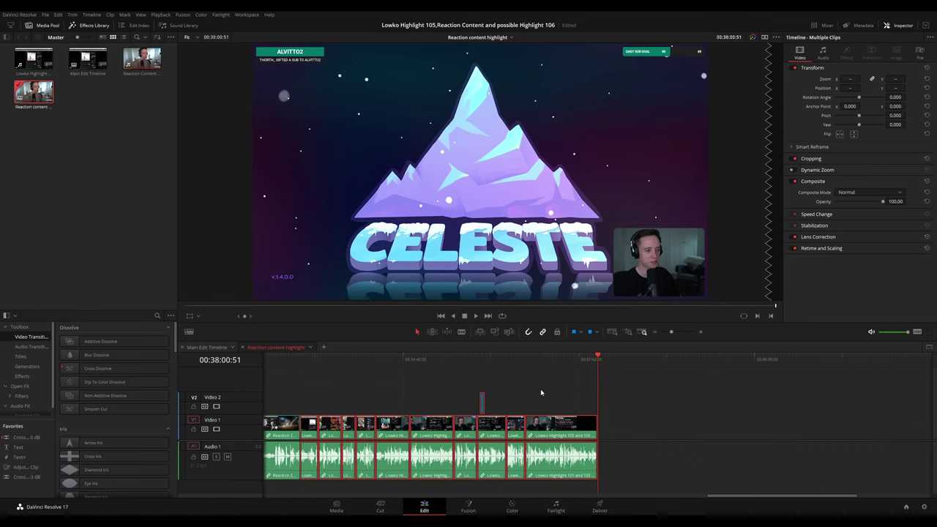
{"action": "left_click", "coordinate": [581, 388]}
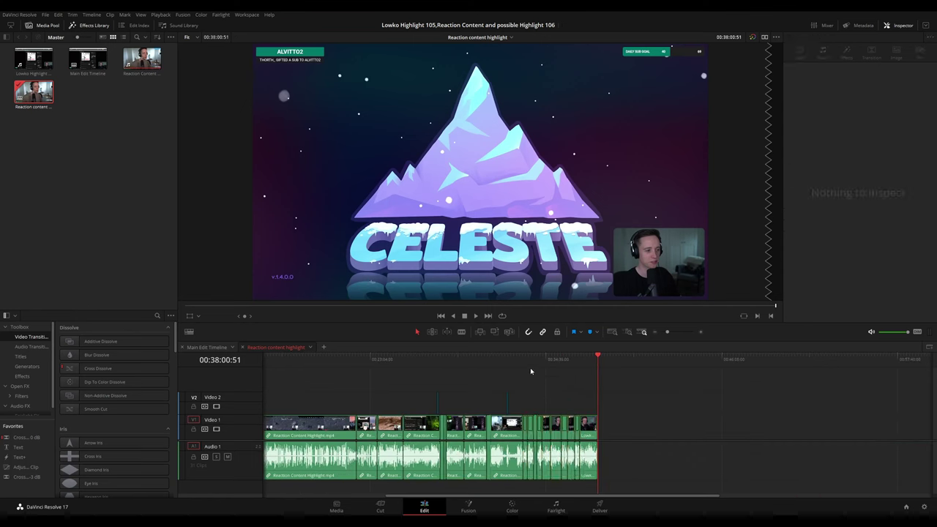
Add a white marker at 00:04:47:51 in Main Edit Timeline, naming it to note the memes taken in reaction content highlight.
{"action": "left_click", "coordinate": [207, 347]}
{"action": "left_click", "coordinate": [459, 361]}
{"action": "scroll", "coordinate": [572, 384], "scroll_direction": "down", "scroll_amount": 5}
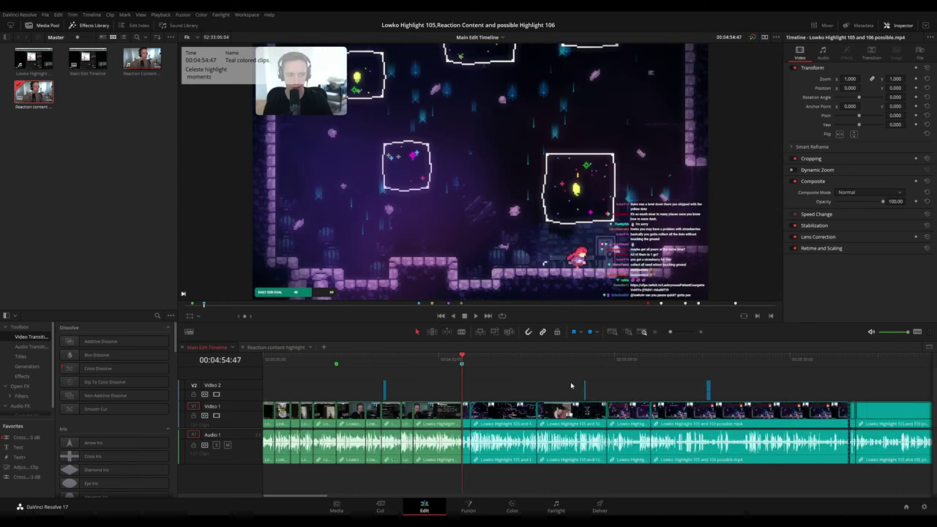
{"action": "key", "text": "shift+z"}
{"action": "left_click_drag", "start_coordinate": [301, 361], "coordinate": [276, 362]}
{"action": "key", "text": "shift+z"}
{"action": "left_click", "coordinate": [541, 363]}
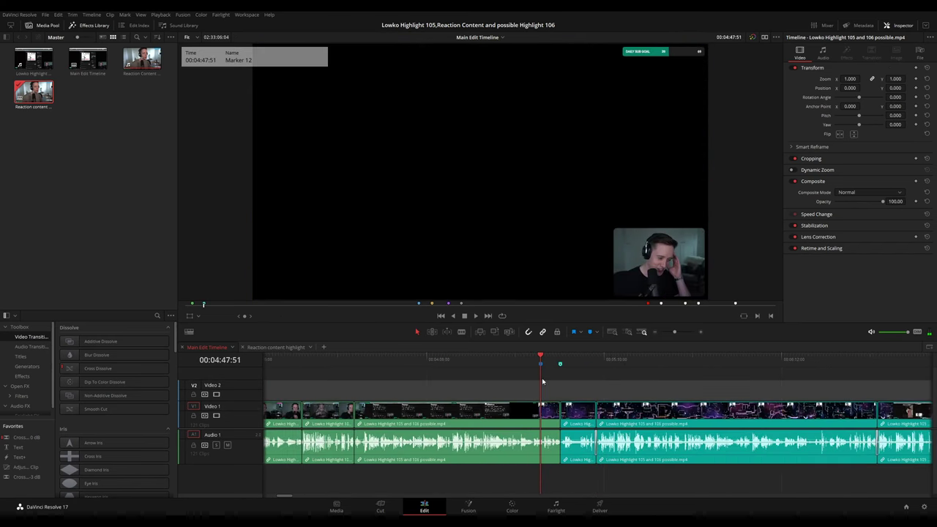
{"action": "left_click", "coordinate": [541, 364]}
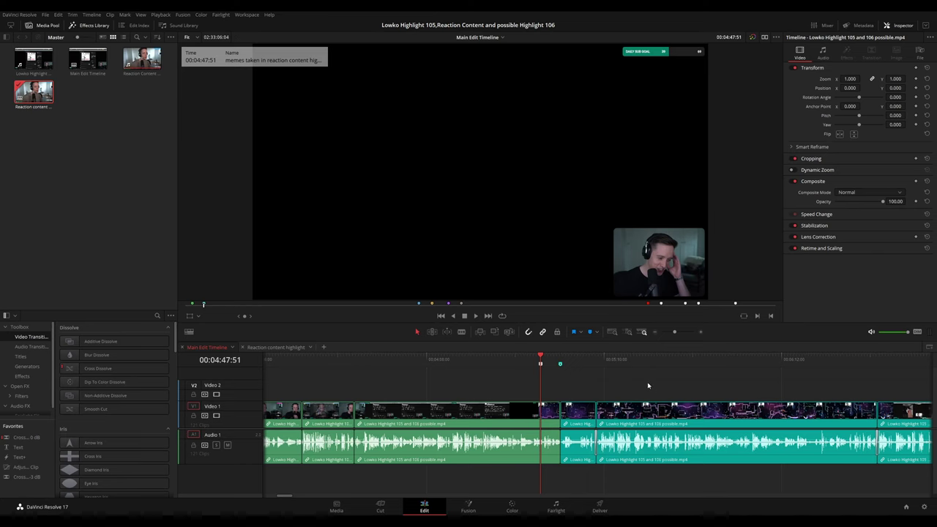
Compare the full layout of Main Edit Timeline with the full Reaction content highlight timeline.
{"action": "scroll", "coordinate": [621, 385], "scroll_direction": "down", "scroll_amount": 5}
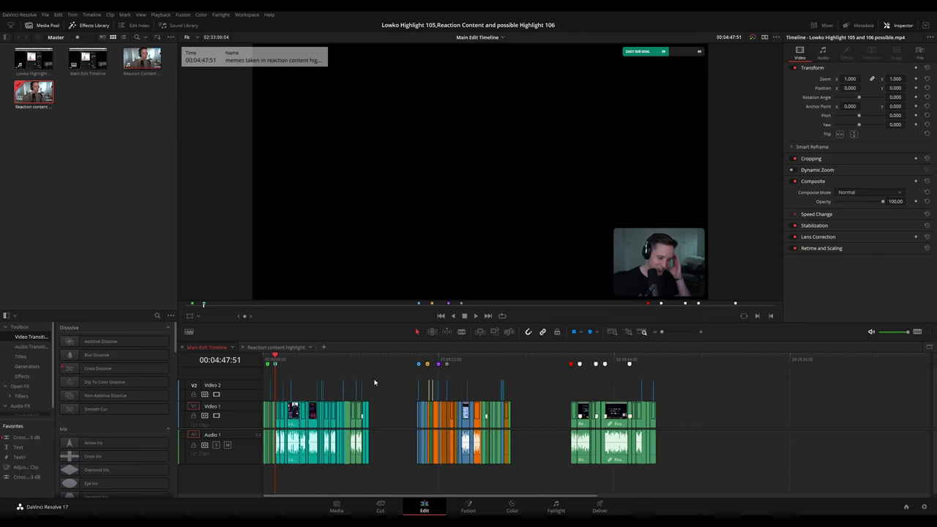
{"action": "left_click", "coordinate": [302, 347]}
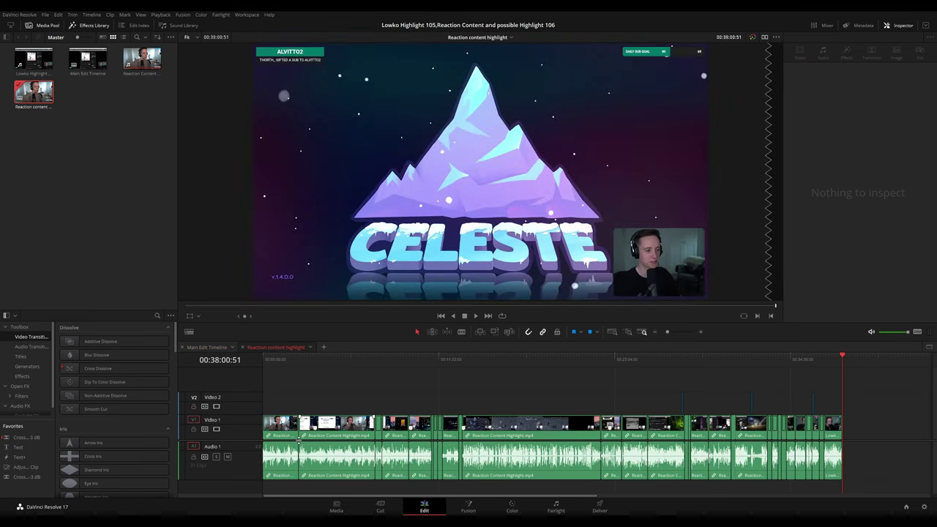
{"action": "scroll", "coordinate": [300, 439], "scroll_direction": "down", "scroll_amount": 1}
{"action": "left_click", "coordinate": [208, 347]}
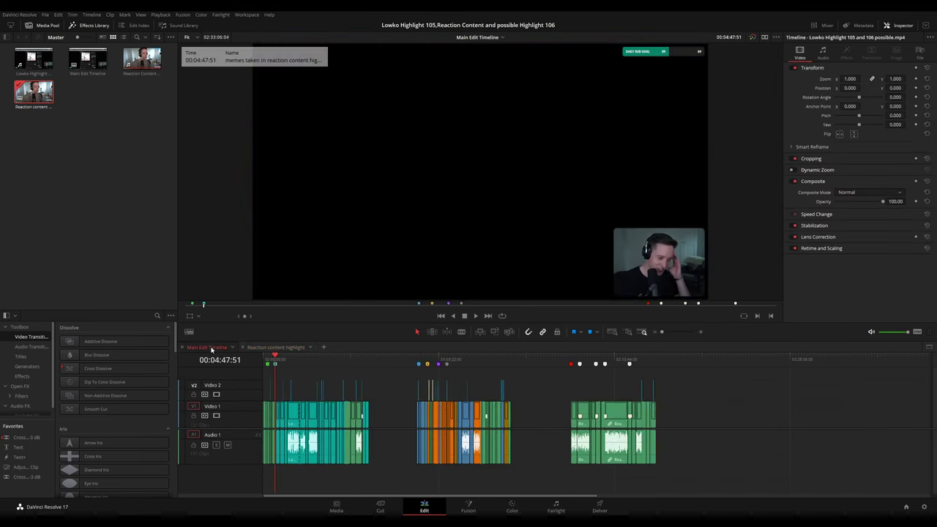
Review the teal and green clips in the first group of Main Edit Timeline, from about 00:06:45 to 00:40:01.
{"action": "left_click", "coordinate": [281, 361]}
{"action": "key", "text": "space"}
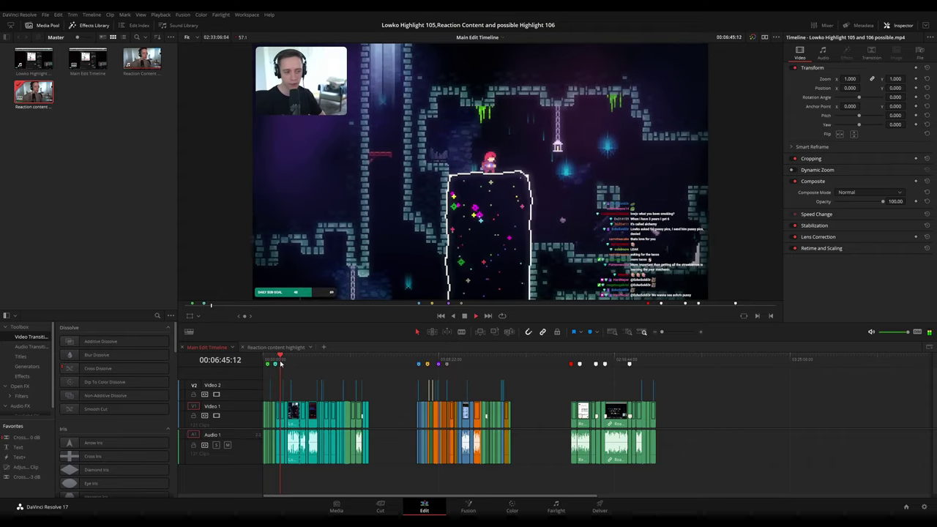
{"action": "left_click", "coordinate": [287, 361]}
{"action": "left_click", "coordinate": [291, 361]}
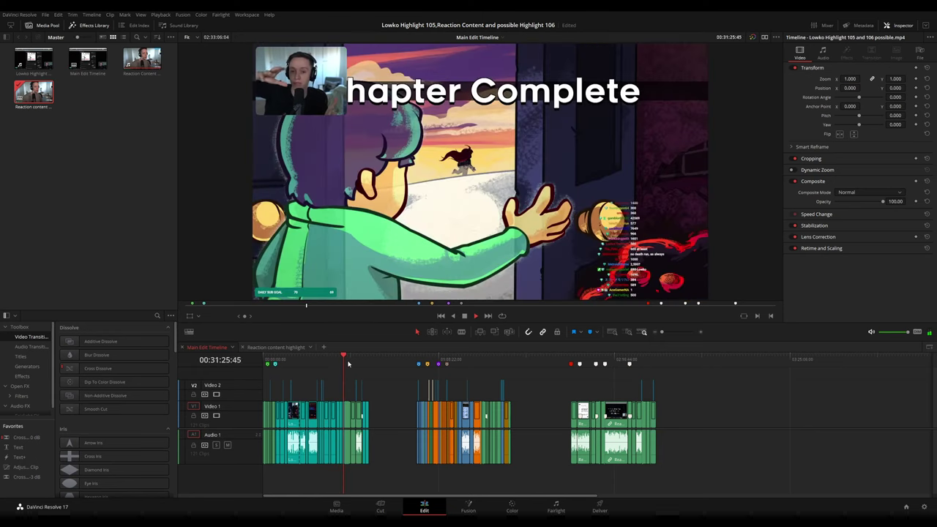
{"action": "scroll", "coordinate": [389, 383], "scroll_direction": "up", "scroll_amount": 6}
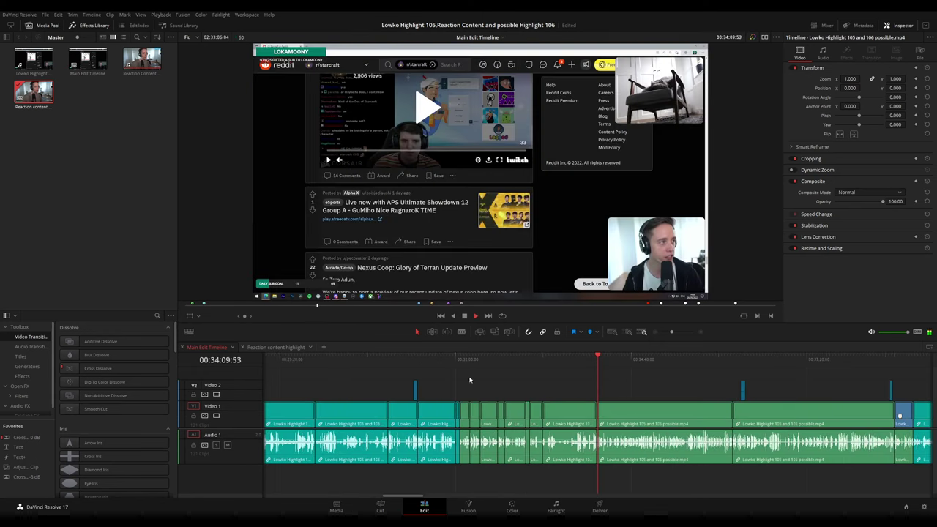
{"action": "left_click", "coordinate": [617, 359]}
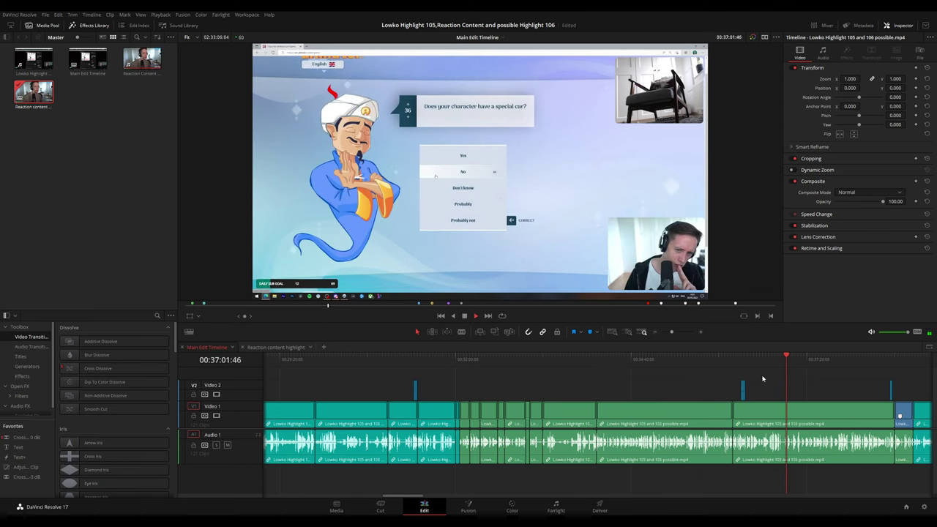
{"action": "scroll", "coordinate": [755, 388], "scroll_direction": "down", "scroll_amount": 3}
{"action": "left_click", "coordinate": [638, 358]}
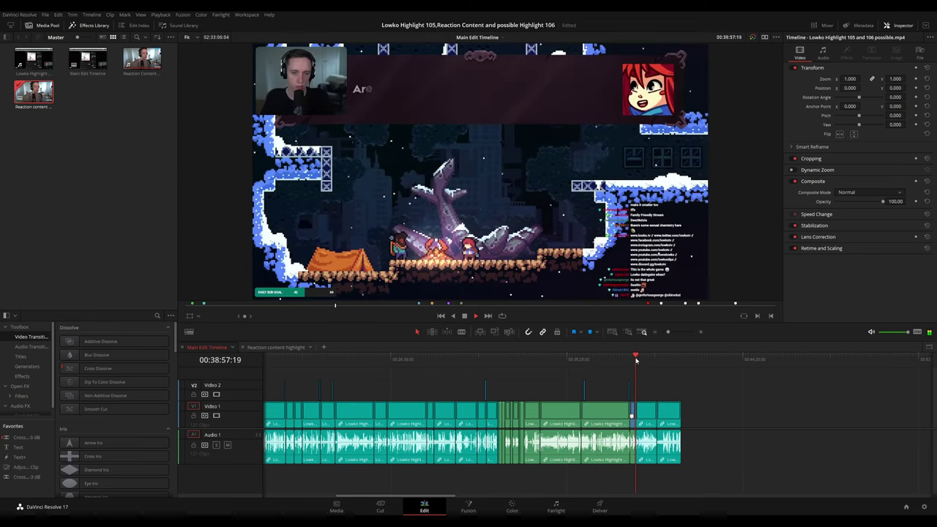
{"action": "left_click_drag", "start_coordinate": [647, 360], "coordinate": [656, 360]}
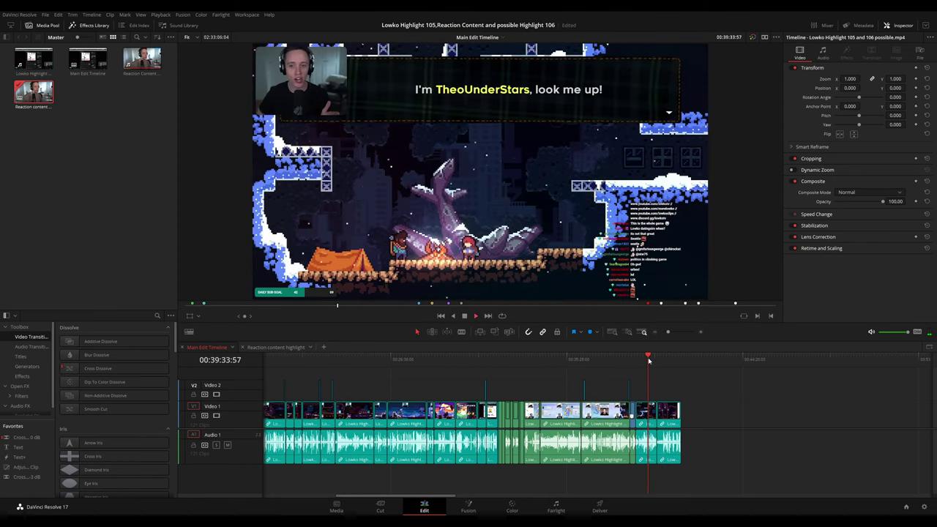
{"action": "key", "text": "shift+z"}
{"action": "left_click", "coordinate": [414, 361]}
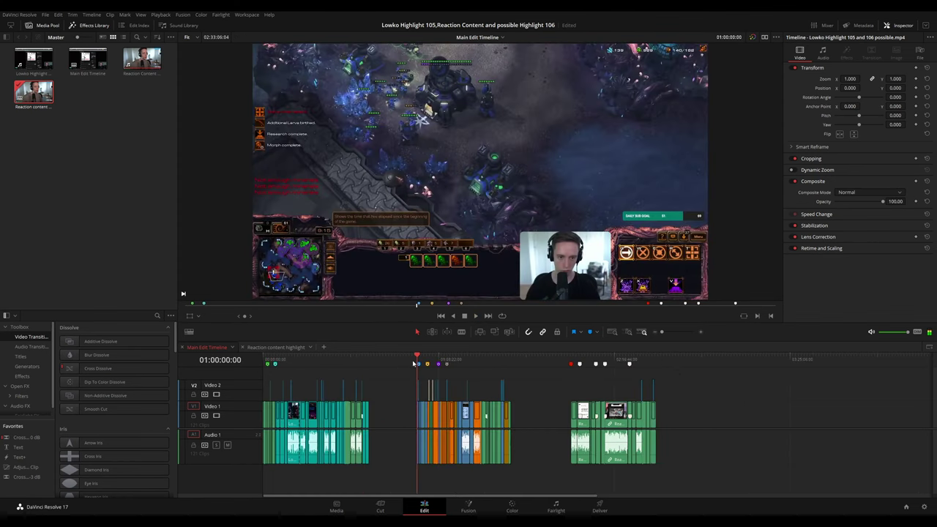
{"action": "left_click", "coordinate": [365, 359]}
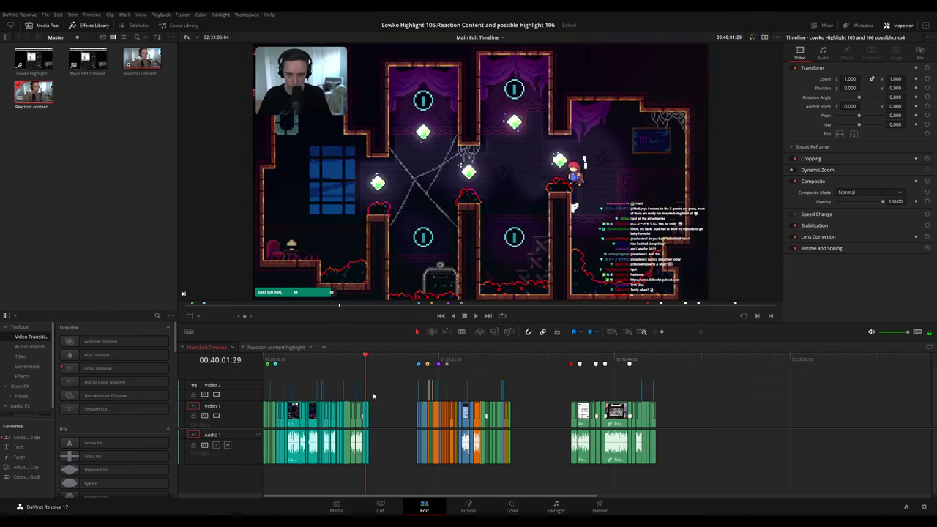
Examine the early teal Celeste clips of Main Edit Timeline, between about 00:11:04 and 00:05:19, including the cat picture segment.
{"action": "left_click", "coordinate": [292, 359]}
{"action": "scroll", "coordinate": [318, 375], "scroll_direction": "up", "scroll_amount": 3}
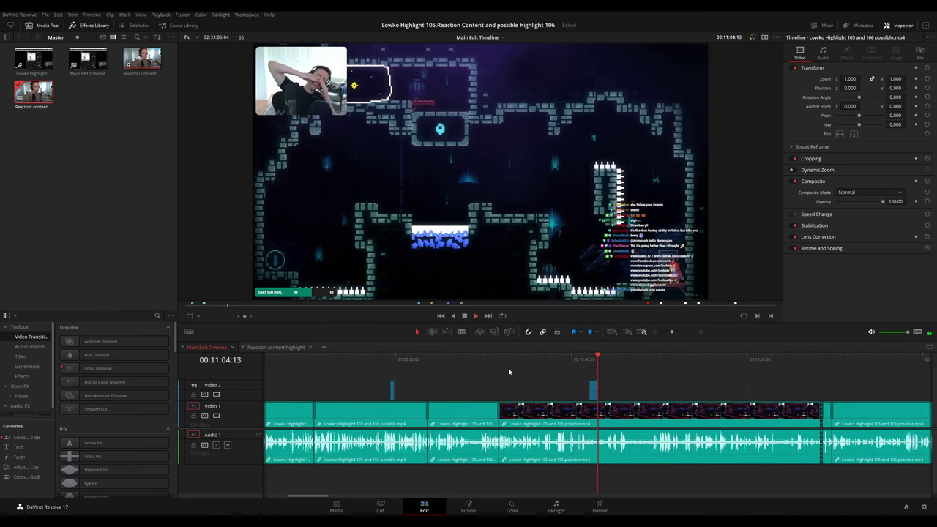
{"action": "left_click", "coordinate": [390, 360]}
{"action": "left_click", "coordinate": [322, 359]}
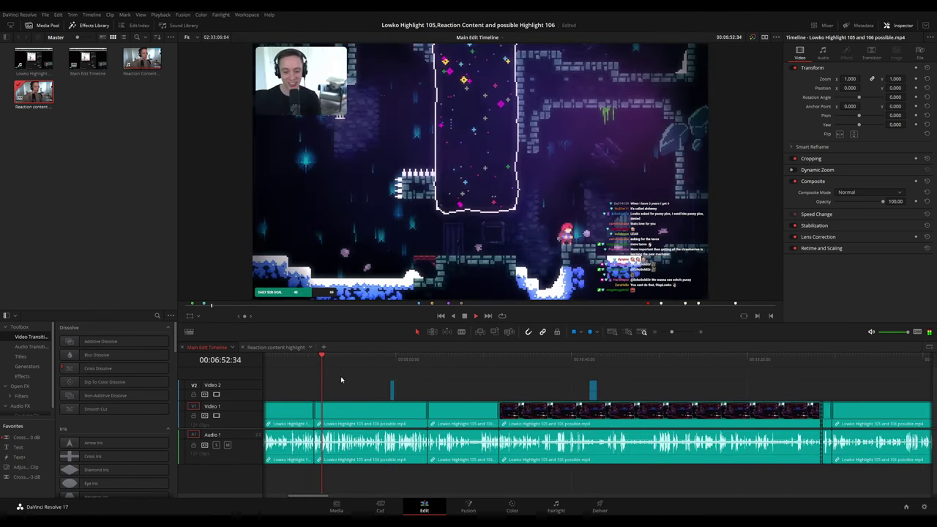
{"action": "scroll", "coordinate": [599, 381], "scroll_direction": "left", "scroll_amount": 3}
{"action": "left_click", "coordinate": [522, 360]}
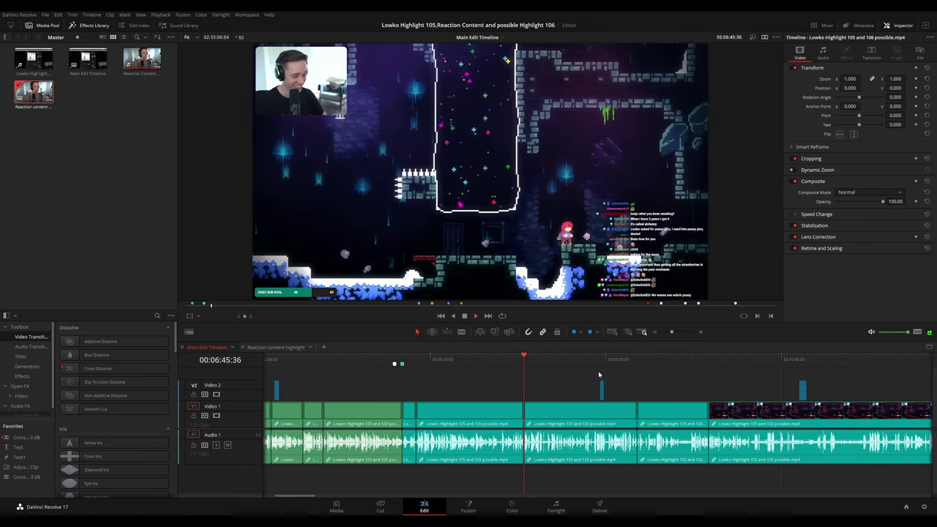
{"action": "scroll", "coordinate": [600, 376], "scroll_direction": "down", "scroll_amount": 5}
{"action": "scroll", "coordinate": [457, 377], "scroll_direction": "up", "scroll_amount": 5}
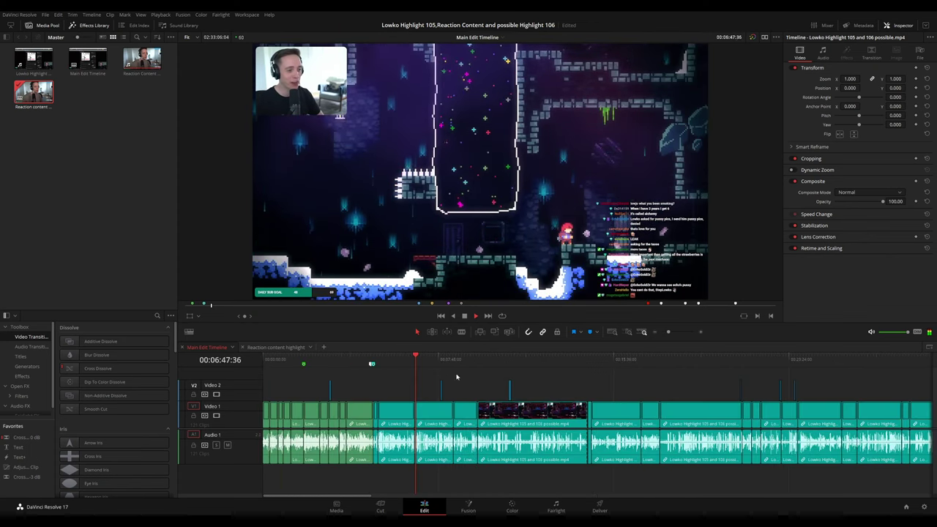
{"action": "left_click", "coordinate": [539, 362]}
{"action": "left_click", "coordinate": [500, 362]}
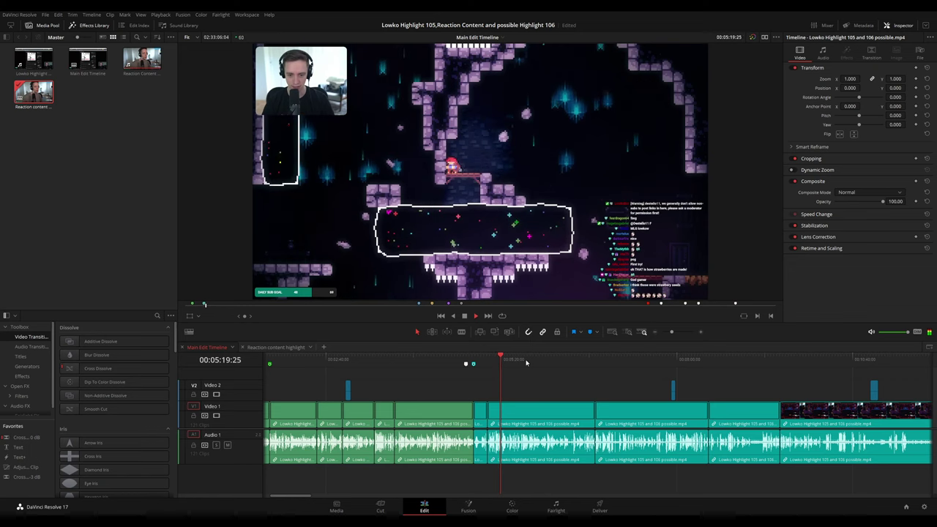
{"action": "left_click", "coordinate": [486, 362]}
{"action": "left_click", "coordinate": [632, 359]}
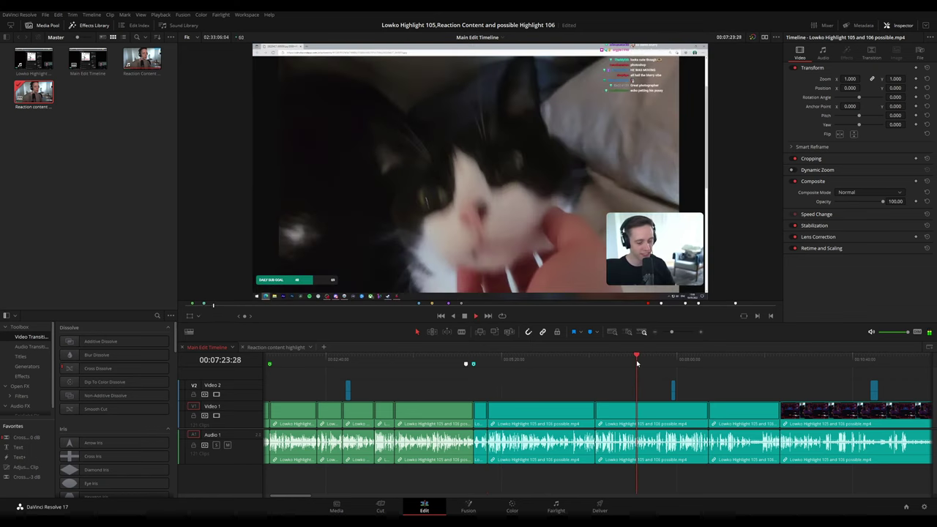
{"action": "left_click", "coordinate": [707, 359]}
Examine the teal Celeste dialogue and gameplay clips from about 00:08:30 to 00:14:48 for their content and boundaries.
{"action": "left_click_drag", "start_coordinate": [763, 386], "coordinate": [550, 373]}
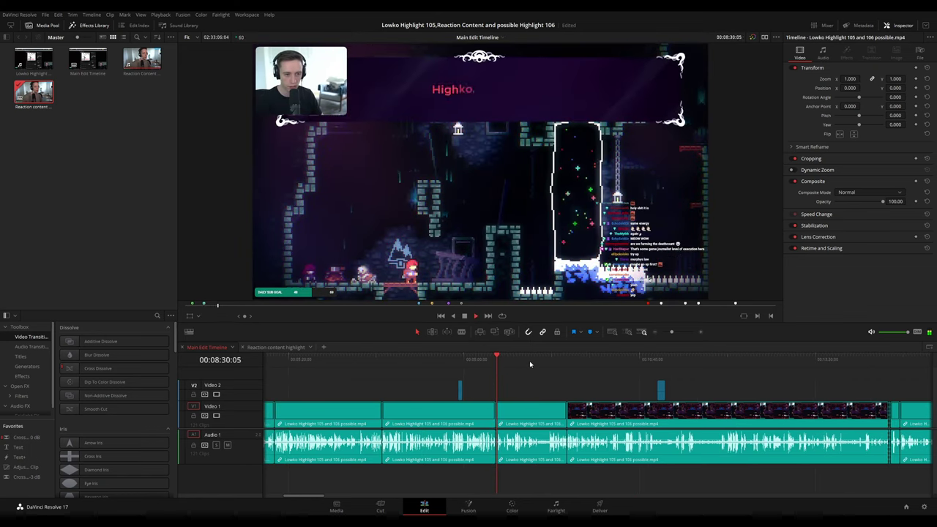
{"action": "left_click", "coordinate": [530, 362]}
{"action": "left_click", "coordinate": [566, 363]}
{"action": "key", "text": "space"}
{"action": "scroll", "coordinate": [481, 362], "scroll_direction": "right", "scroll_amount": 2}
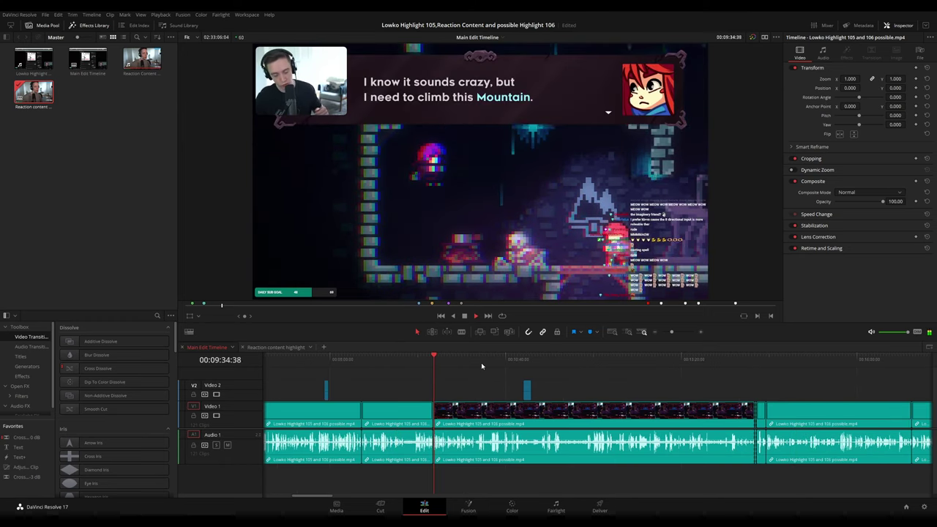
{"action": "left_click", "coordinate": [701, 359]}
{"action": "left_click", "coordinate": [742, 359]}
{"action": "left_click", "coordinate": [765, 360]}
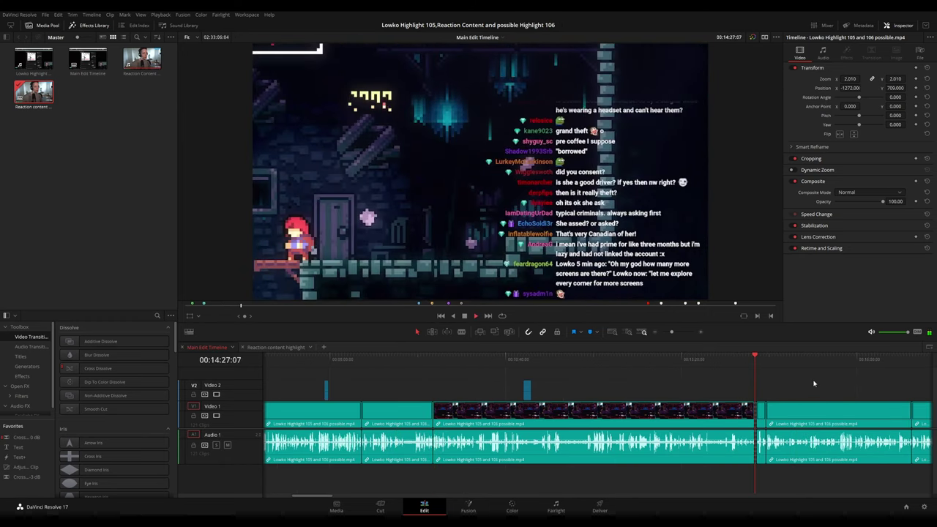
{"action": "scroll", "coordinate": [541, 356], "scroll_direction": "right", "scroll_amount": 4}
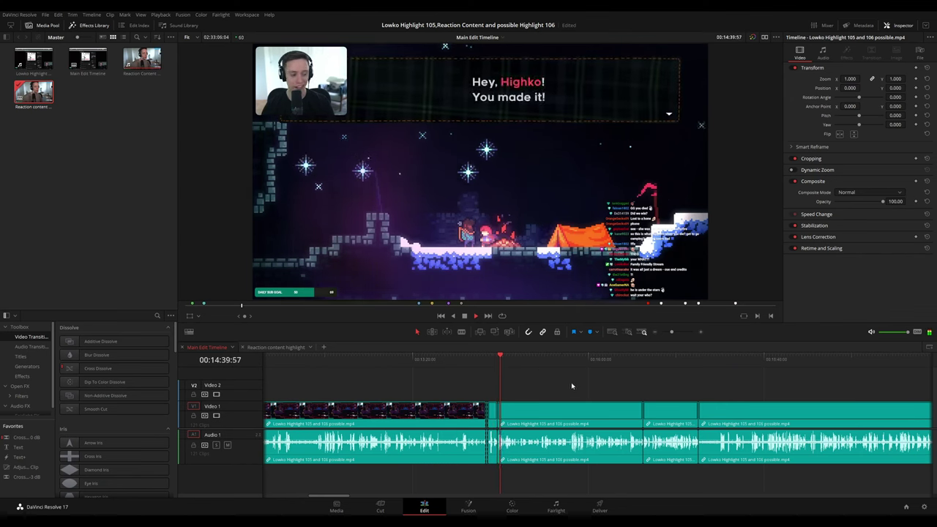
{"action": "left_click", "coordinate": [508, 361]}
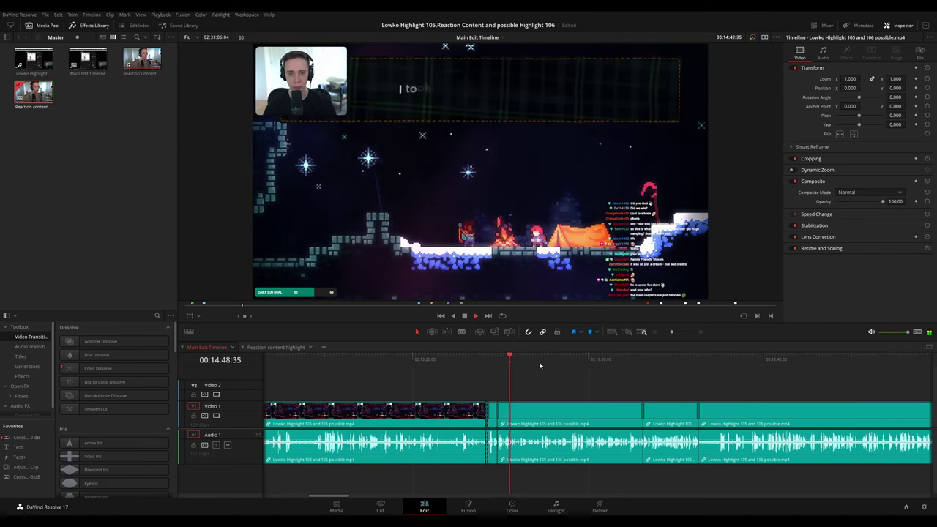
Recheck the teal clips from about 00:09:33 back to the cat picture segment at about 00:08:21.
{"action": "scroll", "coordinate": [439, 377], "scroll_direction": "left", "scroll_amount": 3}
{"action": "left_click", "coordinate": [371, 360]}
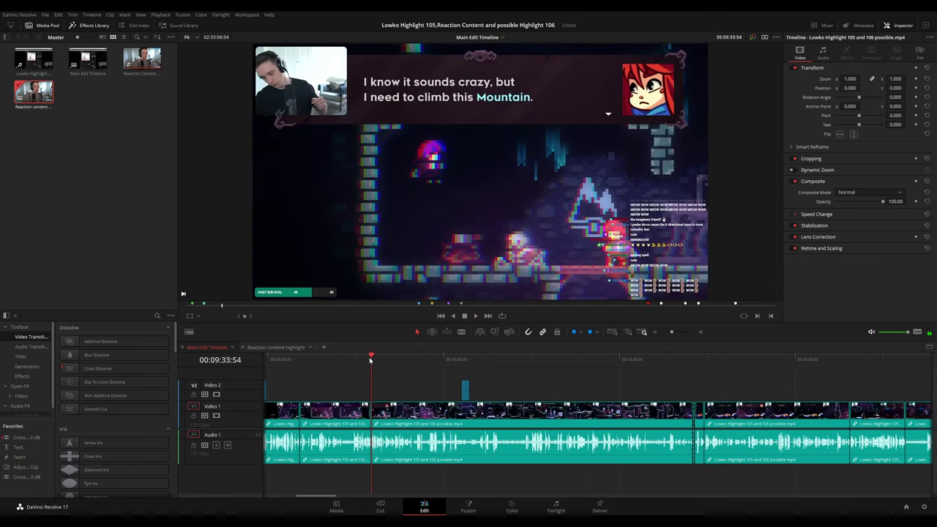
{"action": "scroll", "coordinate": [535, 380], "scroll_direction": "left", "scroll_amount": 2}
{"action": "key", "text": "space"}
{"action": "left_click", "coordinate": [483, 362]}
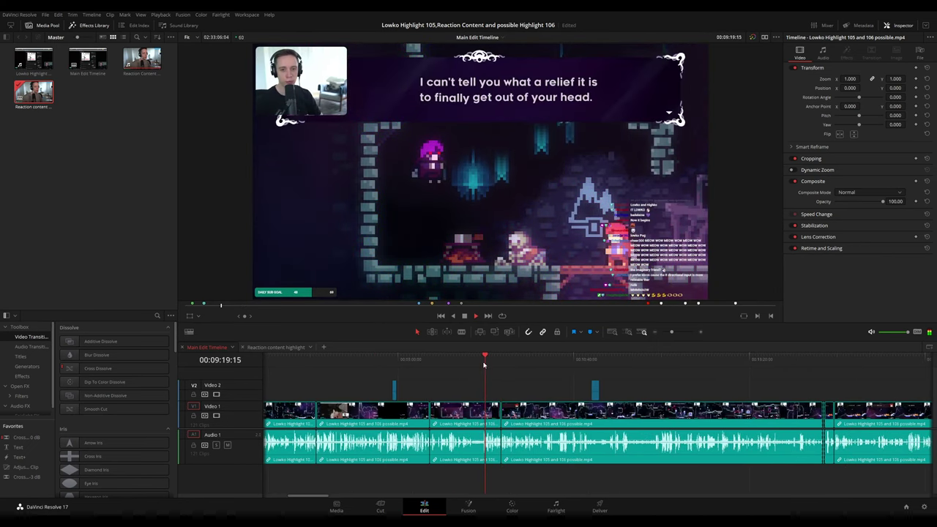
{"action": "left_click", "coordinate": [430, 361]}
{"action": "left_click", "coordinate": [422, 360]}
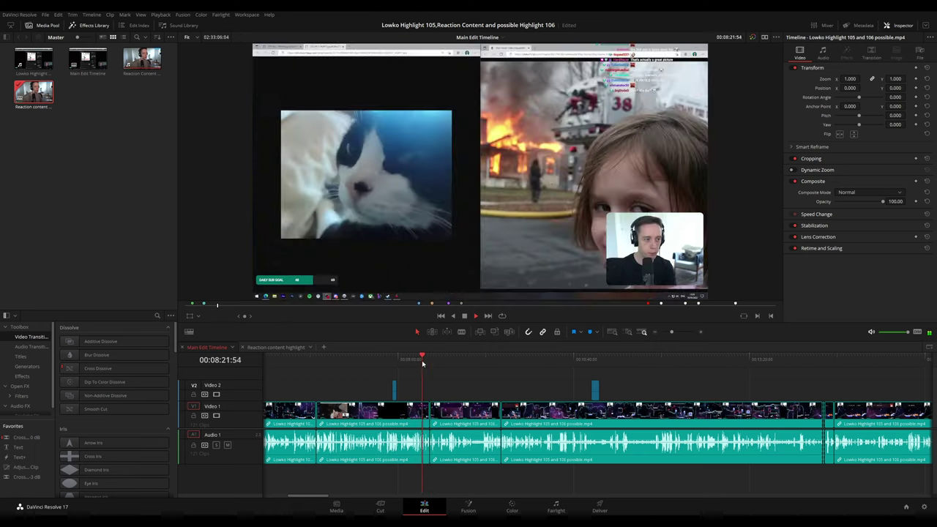
Move the two teal clips from the end of the first group onto an upper video track beside 00:08:29:05.
{"action": "left_click", "coordinate": [429, 360]}
{"action": "scroll", "coordinate": [395, 393], "scroll_direction": "down", "scroll_amount": 2}
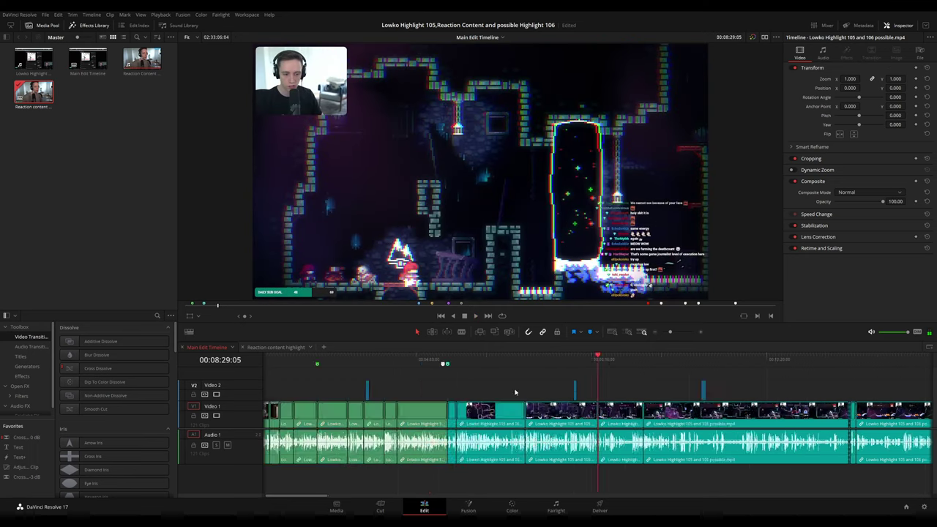
{"action": "scroll", "coordinate": [395, 392], "scroll_direction": "up", "scroll_amount": 2}
{"action": "scroll", "coordinate": [600, 395], "scroll_direction": "down", "scroll_amount": 2}
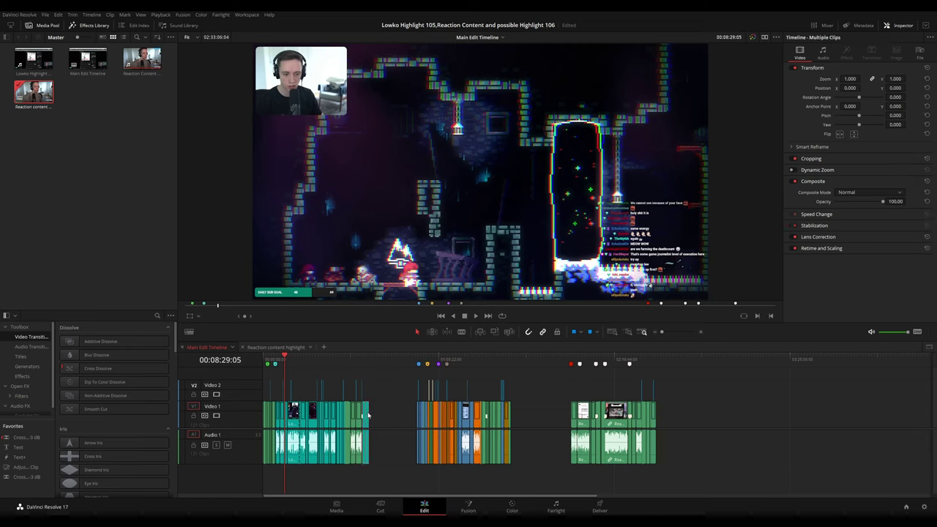
{"action": "left_click_drag", "start_coordinate": [369, 415], "coordinate": [291, 379]}
{"action": "scroll", "coordinate": [316, 394], "scroll_direction": "up", "scroll_amount": 3}
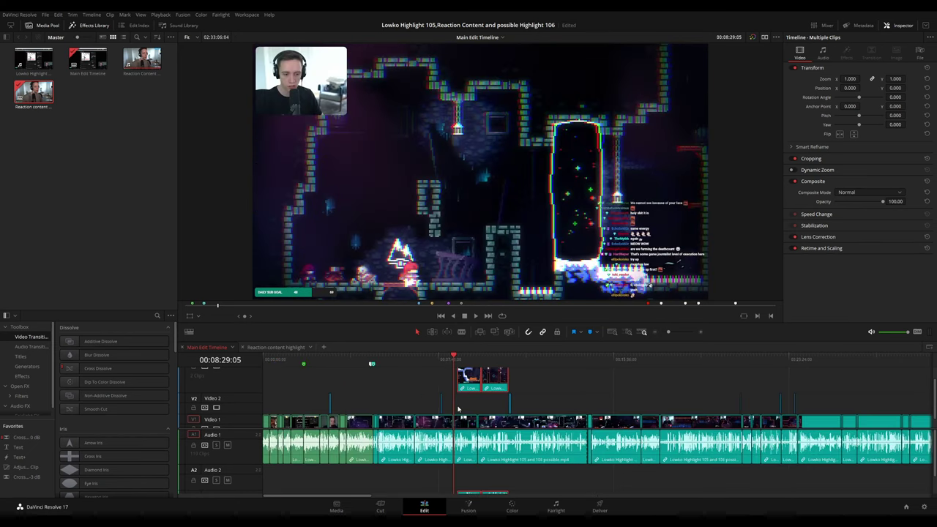
{"action": "scroll", "coordinate": [482, 399], "scroll_direction": "down", "scroll_amount": 5}
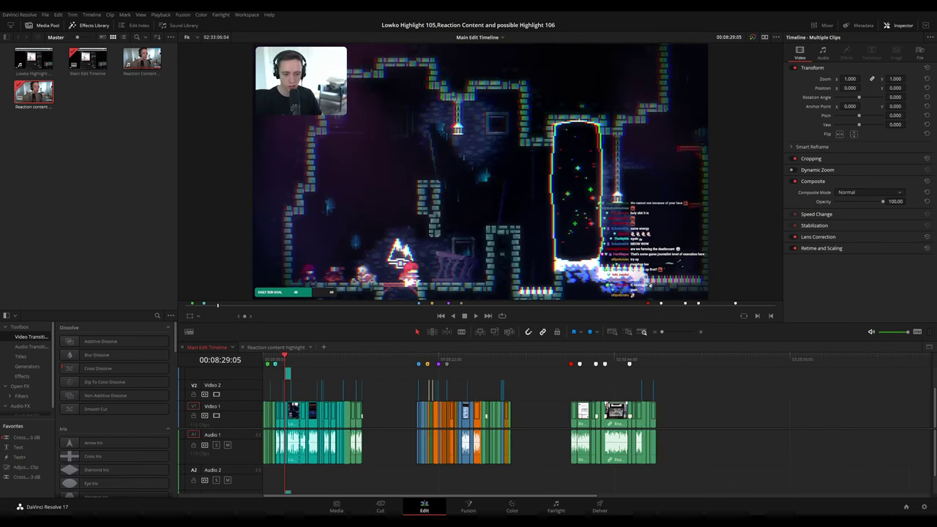
Shift the first-group clips after 00:08:29:05 to make a gap and place the two raised teal clips into it on Video 1.
{"action": "left_click_drag", "start_coordinate": [388, 385], "coordinate": [300, 419]}
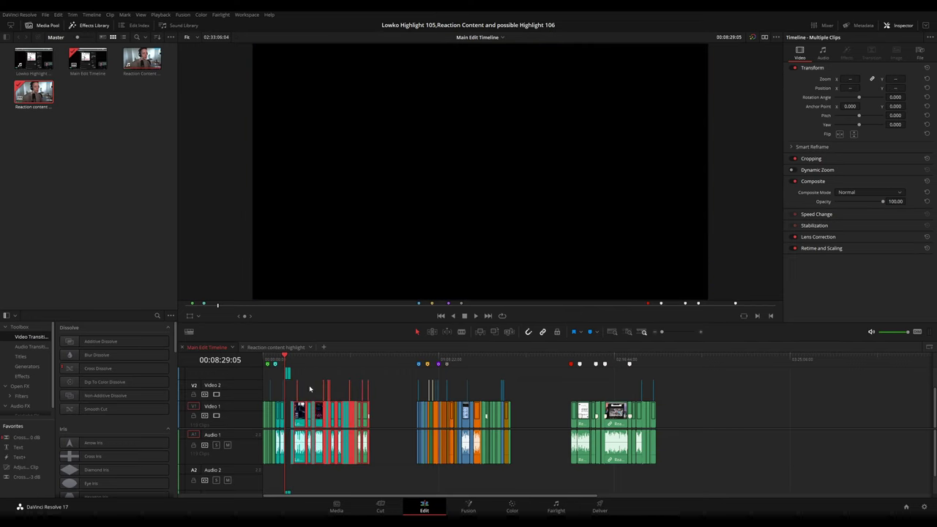
{"action": "left_click", "coordinate": [309, 388]}
{"action": "scroll", "coordinate": [304, 401], "scroll_direction": "up", "scroll_amount": 5}
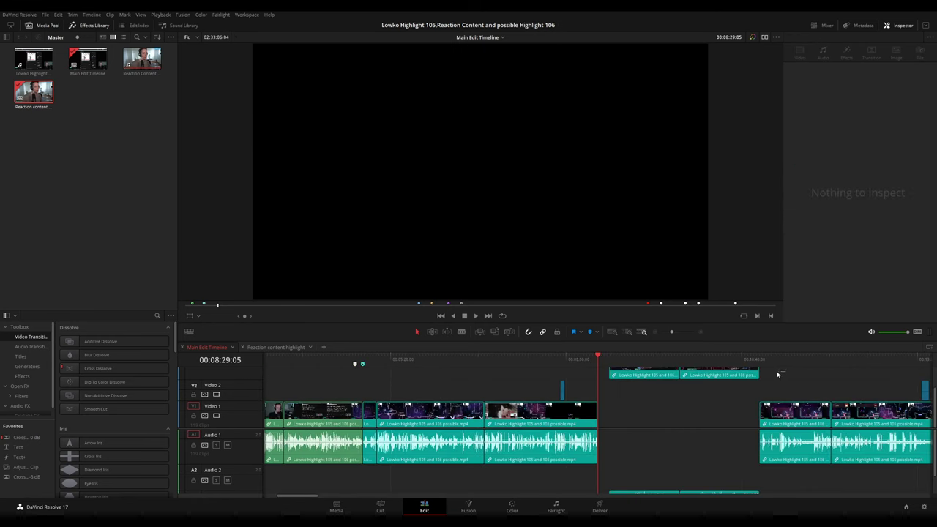
{"action": "left_click_drag", "start_coordinate": [622, 374], "coordinate": [610, 419]}
{"action": "left_click", "coordinate": [625, 386]}
{"action": "scroll", "coordinate": [571, 379], "scroll_direction": "right", "scroll_amount": 5}
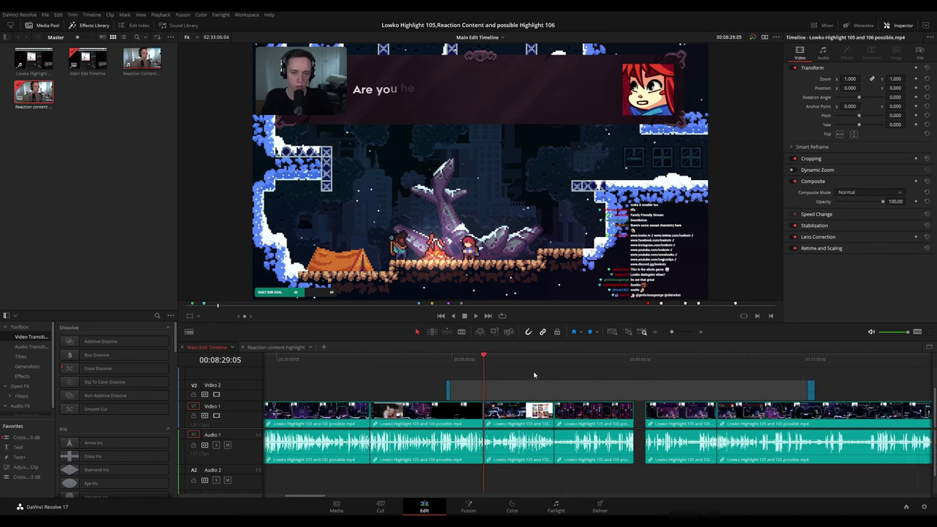
Review the transitions around the two inserted teal clips, from about 00:08:22 to 00:09:34.
{"action": "key", "text": "space"}
{"action": "left_click", "coordinate": [442, 363]}
{"action": "scroll", "coordinate": [564, 387], "scroll_direction": "up", "scroll_amount": 5}
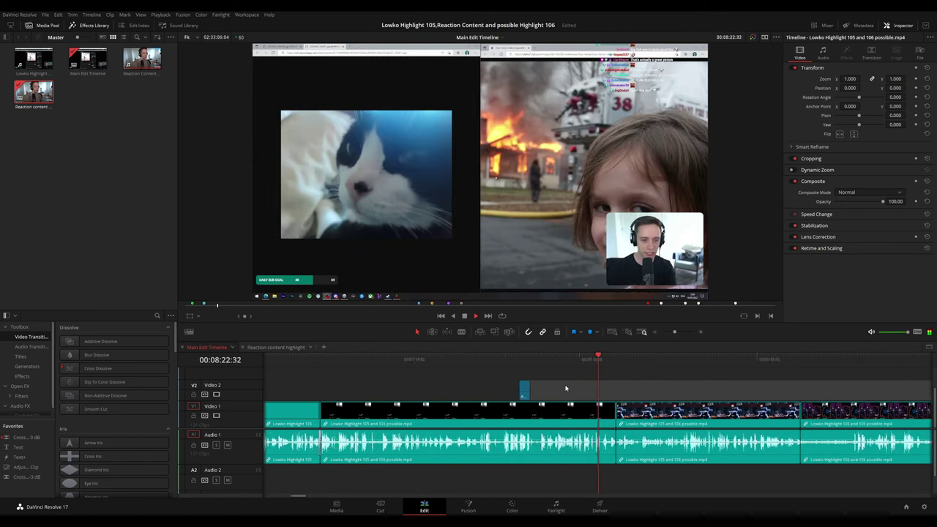
{"action": "left_click", "coordinate": [629, 370]}
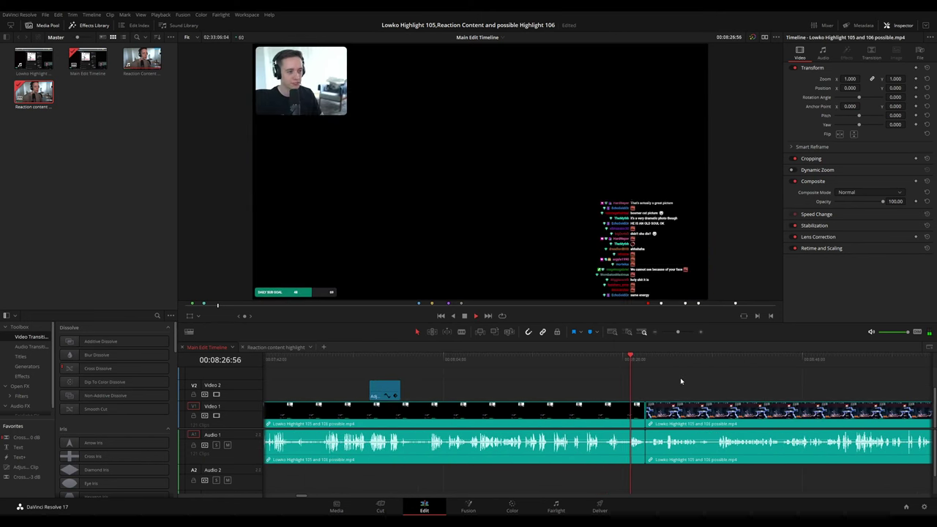
{"action": "scroll", "coordinate": [531, 374], "scroll_direction": "right", "scroll_amount": 5}
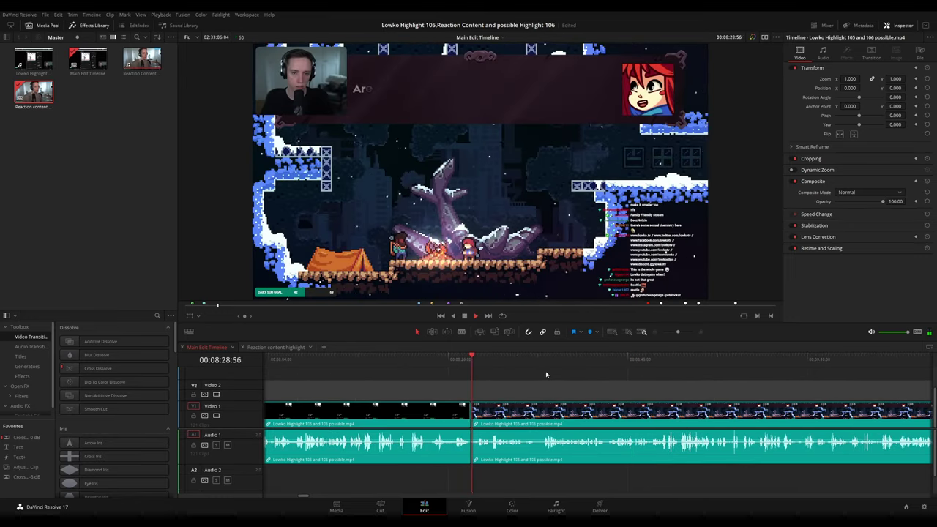
{"action": "scroll", "coordinate": [489, 363], "scroll_direction": "right", "scroll_amount": 4}
{"action": "left_click", "coordinate": [708, 361]}
{"action": "left_click", "coordinate": [810, 364]}
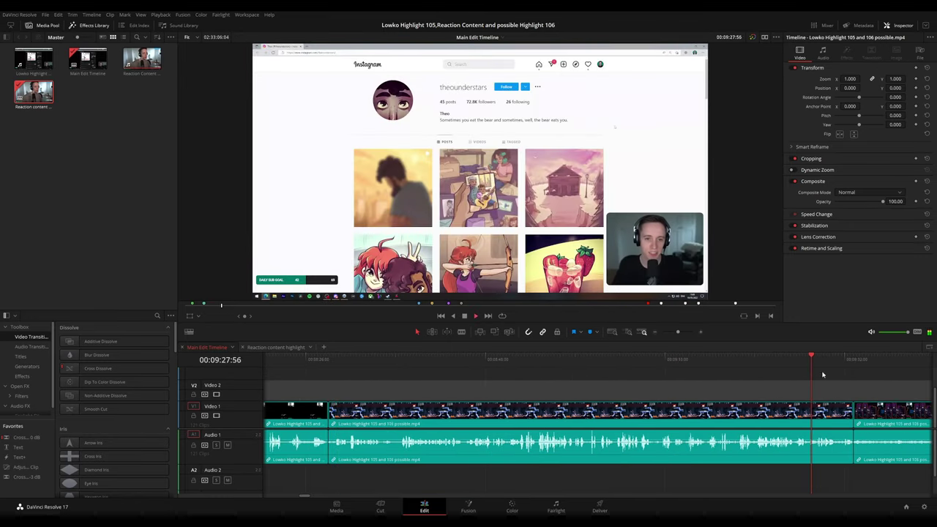
{"action": "scroll", "coordinate": [820, 372], "scroll_direction": "right", "scroll_amount": 9}
{"action": "left_click", "coordinate": [532, 363]}
{"action": "key", "text": "space"}
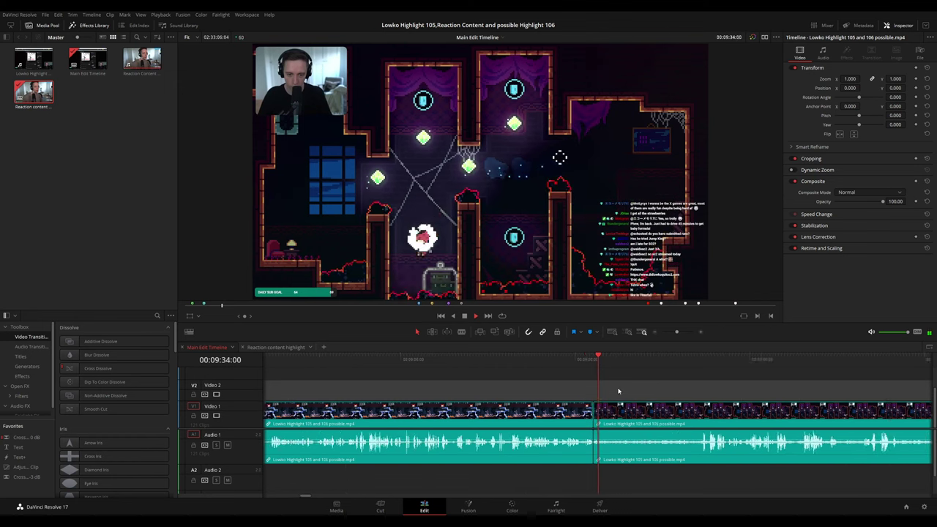
Check the Celeste gameplay and dialogue clips from about 00:10:36 to 00:12:19.
{"action": "scroll", "coordinate": [648, 386], "scroll_direction": "right", "scroll_amount": 5}
{"action": "left_click", "coordinate": [476, 358]}
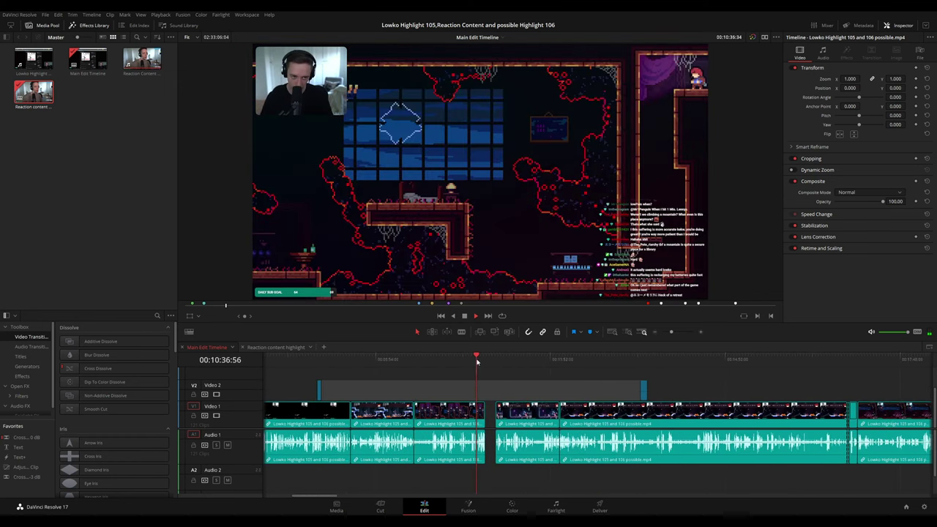
{"action": "left_click", "coordinate": [559, 361]}
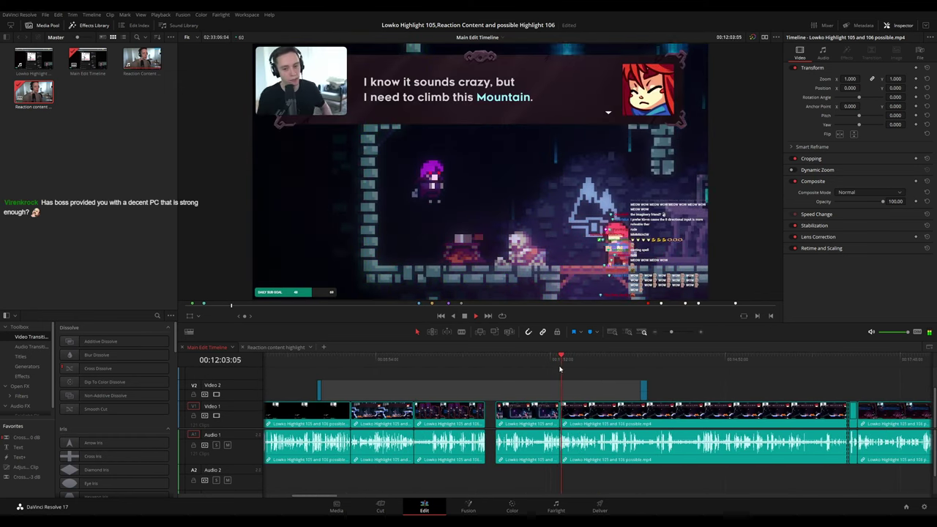
{"action": "left_click_drag", "start_coordinate": [554, 365], "coordinate": [577, 364]}
{"action": "key", "text": "space"}
Close the gap behind the inserted clips by moving the remaining first-group clips back against them.
{"action": "left_click", "coordinate": [491, 413]}
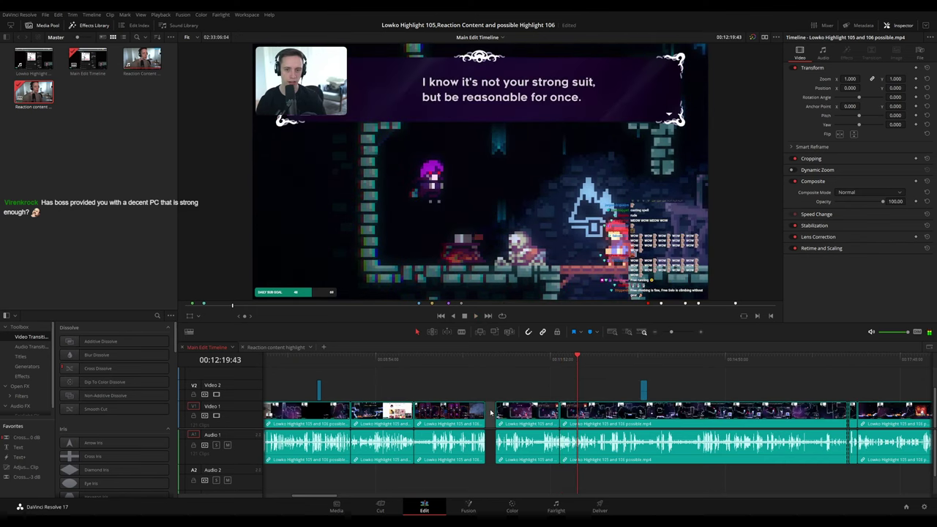
{"action": "left_click", "coordinate": [500, 383]}
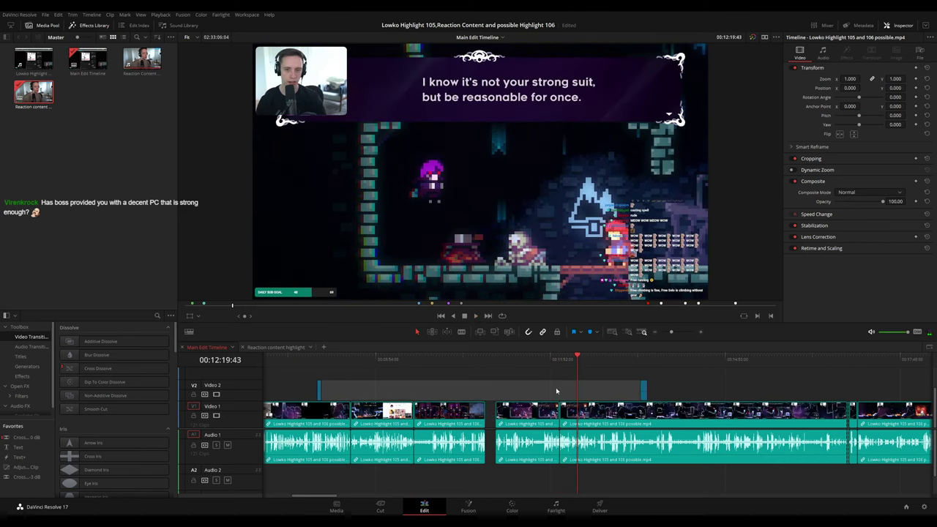
{"action": "scroll", "coordinate": [721, 400], "scroll_direction": "down", "scroll_amount": 3}
{"action": "left_click_drag", "start_coordinate": [857, 382], "coordinate": [444, 416]}
{"action": "left_click", "coordinate": [471, 383]}
Examine the Celeste gameplay clips from about 00:13:13 to 00:20:12 to see which chapters they show.
{"action": "key", "text": "space"}
{"action": "left_click", "coordinate": [446, 362]}
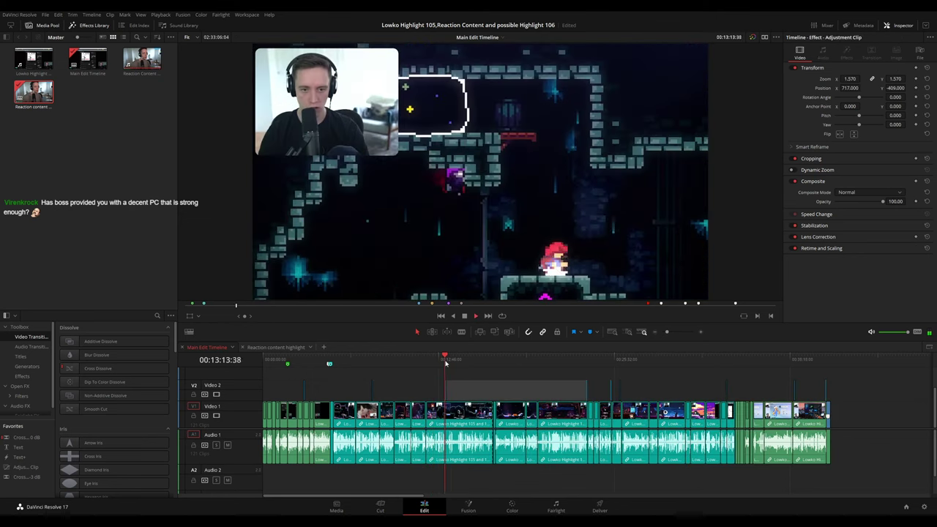
{"action": "left_click_drag", "start_coordinate": [446, 363], "coordinate": [528, 361]}
{"action": "scroll", "coordinate": [628, 387], "scroll_direction": "up", "scroll_amount": 4}
{"action": "left_click_drag", "start_coordinate": [605, 363], "coordinate": [682, 364]}
{"action": "key", "text": "space"}
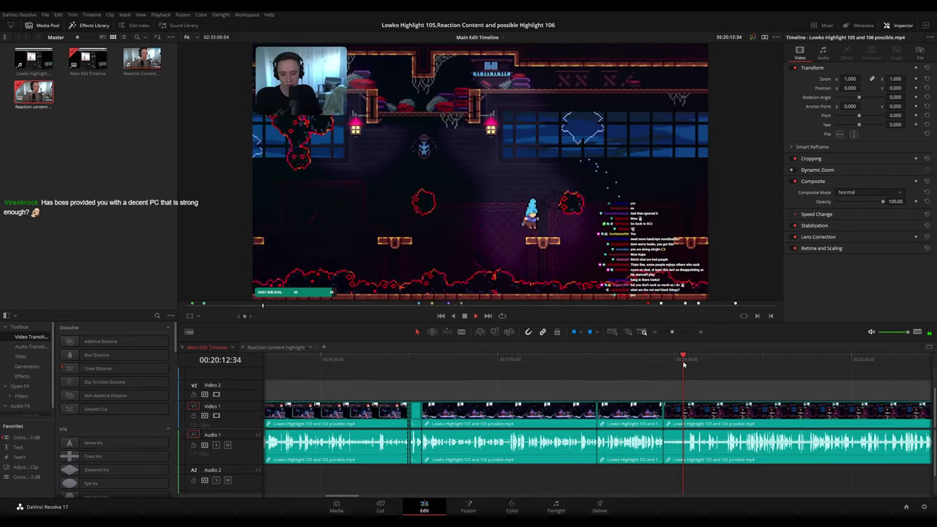
Lift the teal clip that starts near 00:09:35:27 off Video 1 onto Video 2.
{"action": "scroll", "coordinate": [667, 370], "scroll_direction": "down", "scroll_amount": 2}
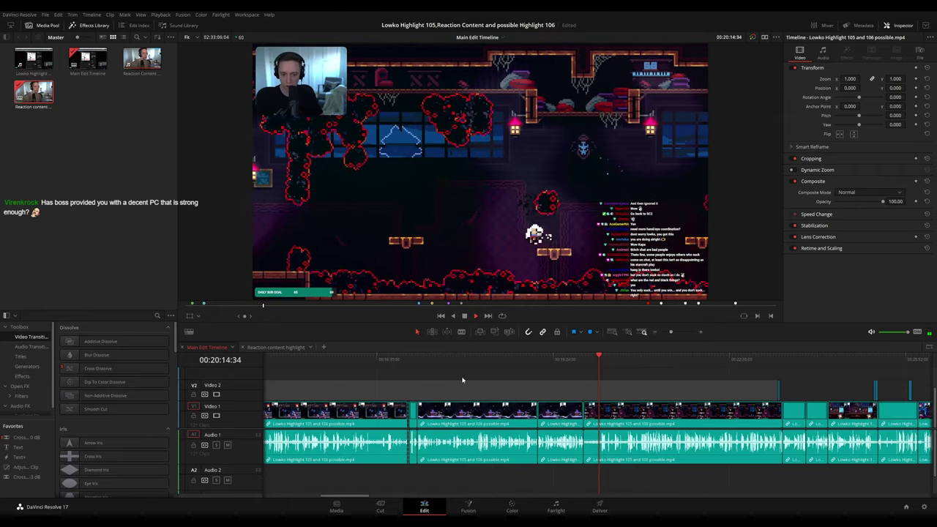
{"action": "scroll", "coordinate": [409, 377], "scroll_direction": "down", "scroll_amount": 3}
{"action": "left_click", "coordinate": [356, 362]}
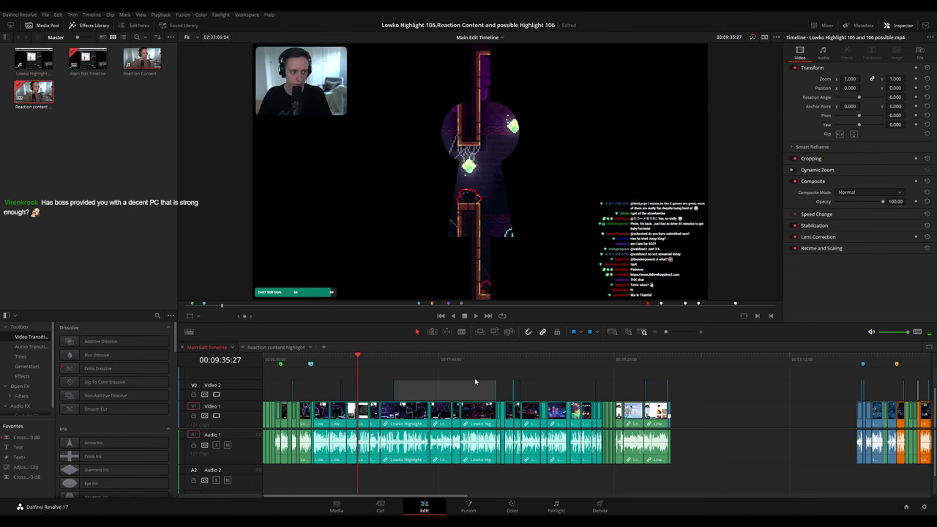
{"action": "left_click_drag", "start_coordinate": [364, 411], "coordinate": [364, 396]}
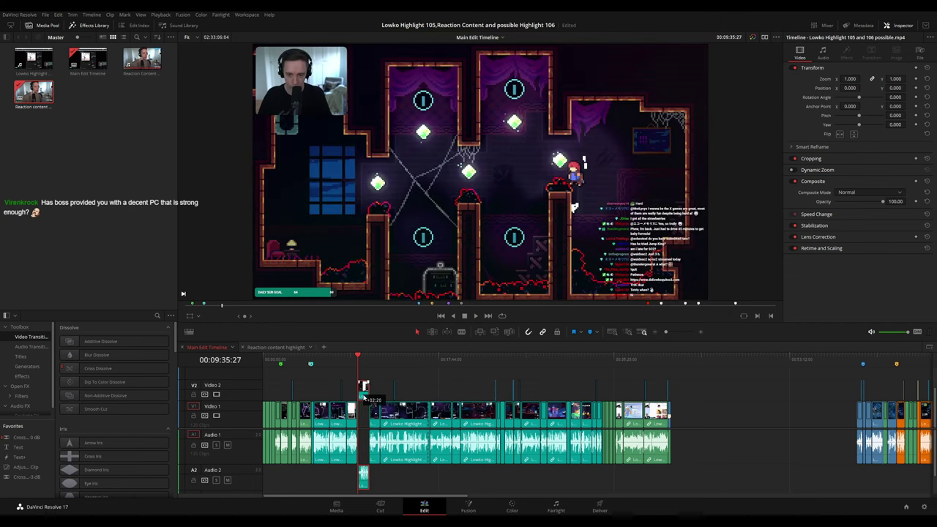
{"action": "left_click", "coordinate": [360, 361]}
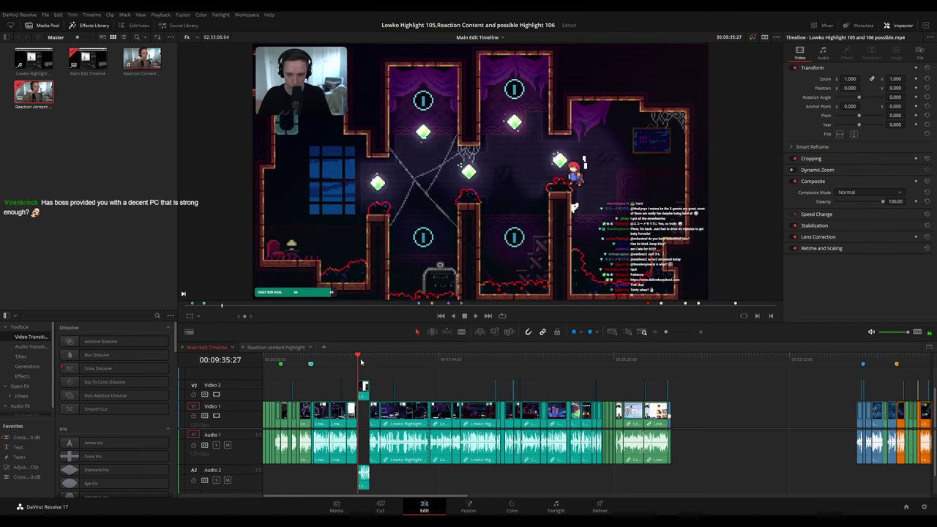
Examine the teal gameplay clips between about 00:16:00 and 00:24:02 for where the lifted clip belongs.
{"action": "scroll", "coordinate": [363, 361], "scroll_direction": "up", "scroll_amount": 6}
{"action": "left_click_drag", "start_coordinate": [616, 365], "coordinate": [806, 370]}
{"action": "left_click", "coordinate": [666, 362]}
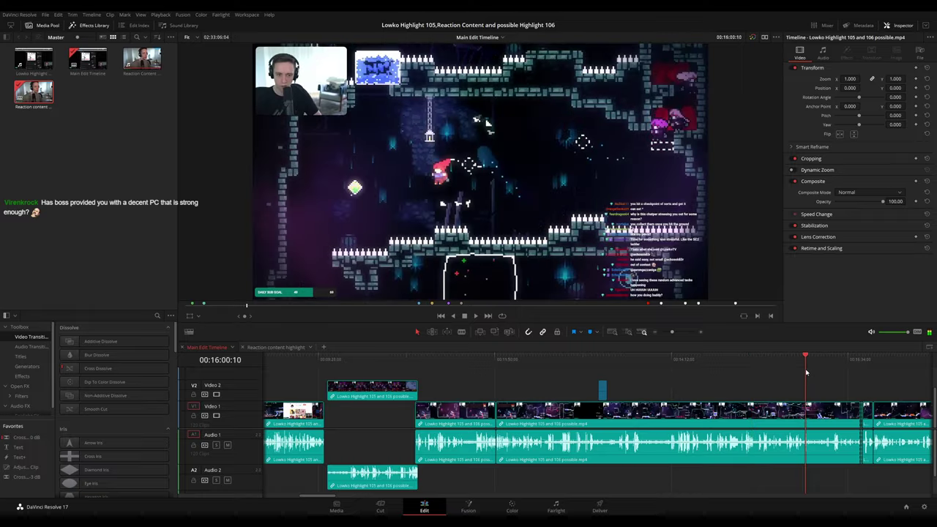
{"action": "scroll", "coordinate": [674, 387], "scroll_direction": "down", "scroll_amount": 3}
{"action": "left_click_drag", "start_coordinate": [667, 363], "coordinate": [640, 359]}
{"action": "left_click", "coordinate": [570, 360]}
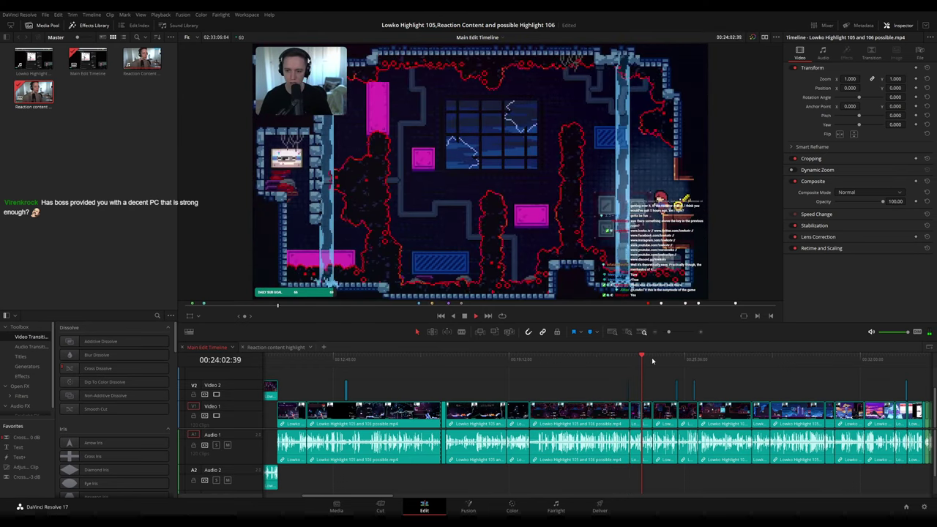
{"action": "left_click", "coordinate": [529, 357]}
{"action": "left_click_drag", "start_coordinate": [463, 386], "coordinate": [650, 398]}
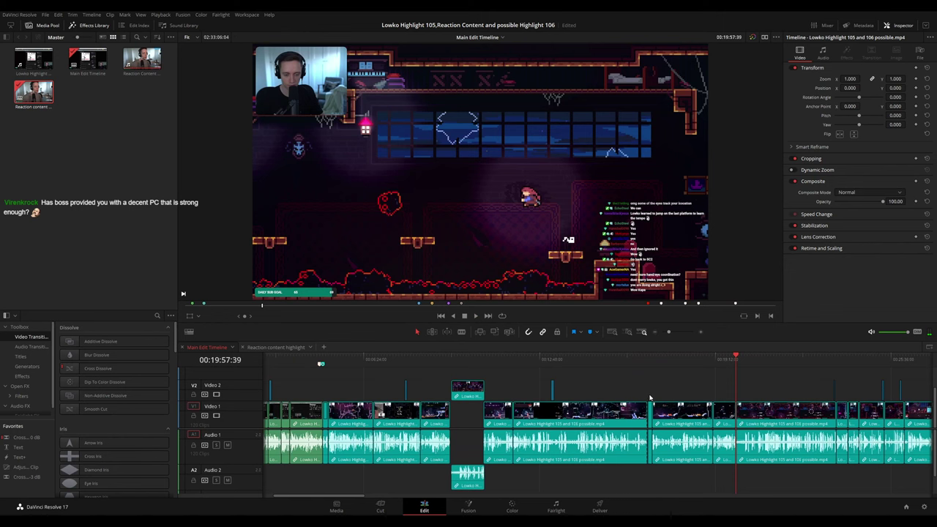
{"action": "left_click", "coordinate": [713, 362]}
{"action": "key", "text": "space"}
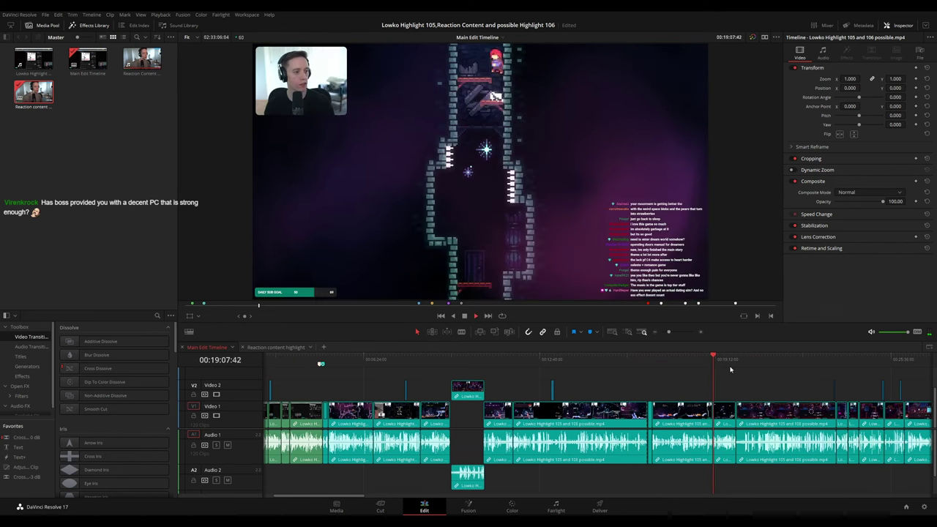
Close the gap left by the lifted clip and insert that clip on Video 1 directly before 00:19:58:06.
{"action": "left_click", "coordinate": [735, 362]}
{"action": "left_click_drag", "start_coordinate": [627, 396], "coordinate": [622, 416]}
{"action": "left_click_drag", "start_coordinate": [501, 417], "coordinate": [719, 424]}
{"action": "left_click", "coordinate": [486, 383]}
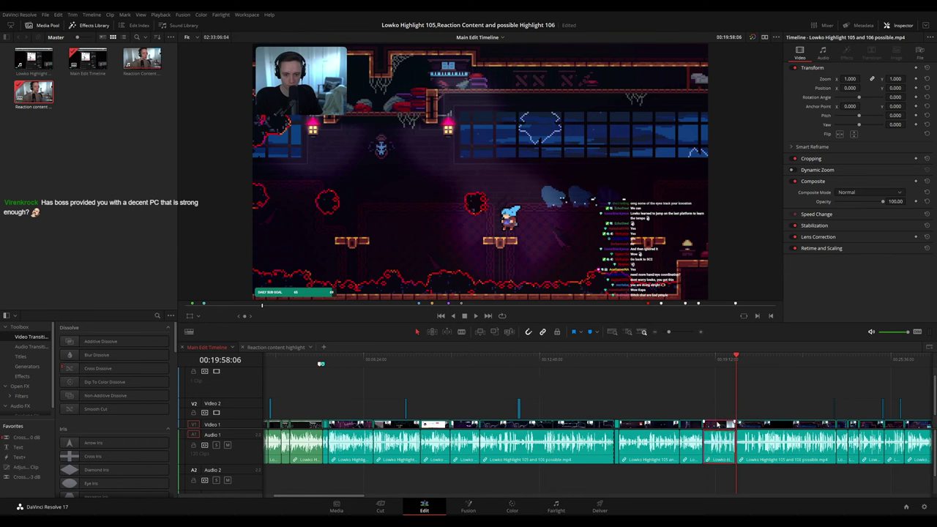
Play the start of the relocated clip at about 00:18:46 to check its transition.
{"action": "left_click", "coordinate": [679, 370]}
{"action": "key", "text": "space"}
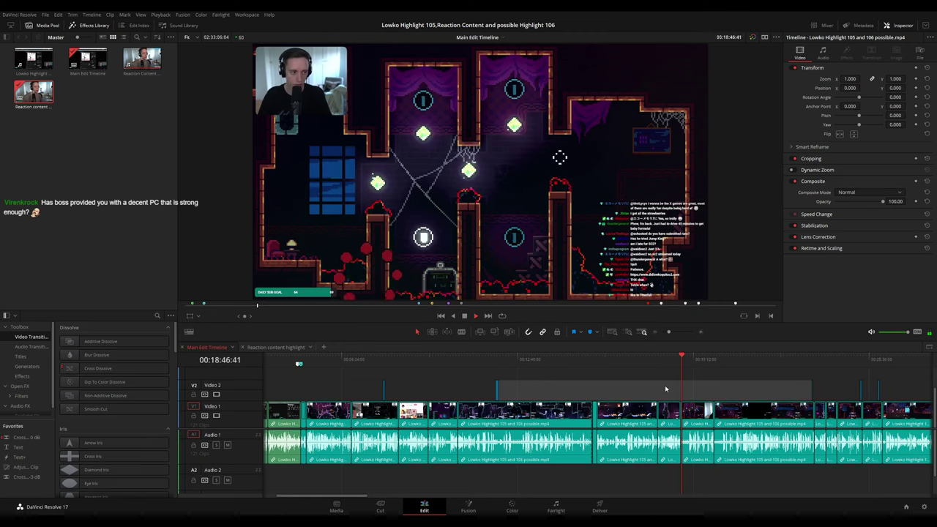
{"action": "scroll", "coordinate": [664, 387], "scroll_direction": "down", "scroll_amount": 6}
{"action": "scroll", "coordinate": [408, 385], "scroll_direction": "up", "scroll_amount": 5}
{"action": "key", "text": "space"}
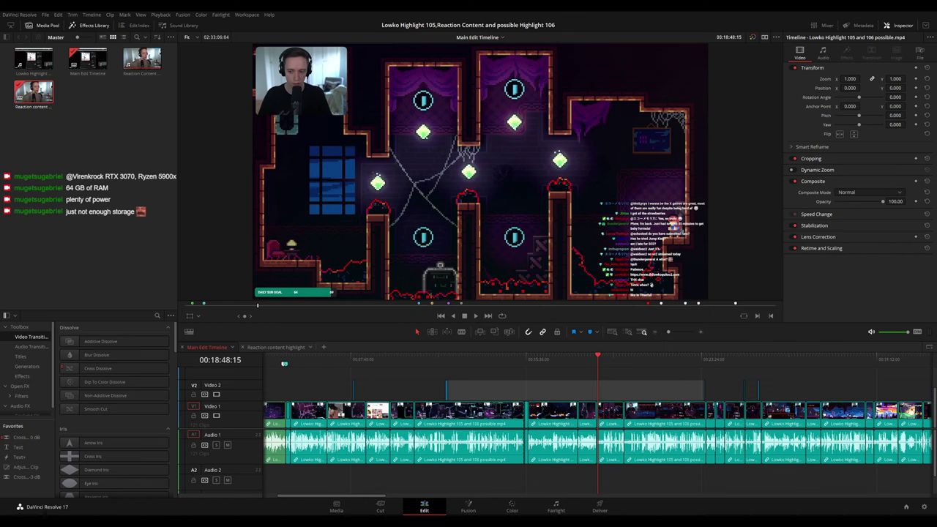
Scrub through the remaining teal clips into the green clips, from about 00:24:03 to 00:34:57.
{"action": "left_click", "coordinate": [623, 381]}
{"action": "left_click_drag", "start_coordinate": [609, 364], "coordinate": [745, 368]}
{"action": "scroll", "coordinate": [744, 368], "scroll_direction": "right", "scroll_amount": 5}
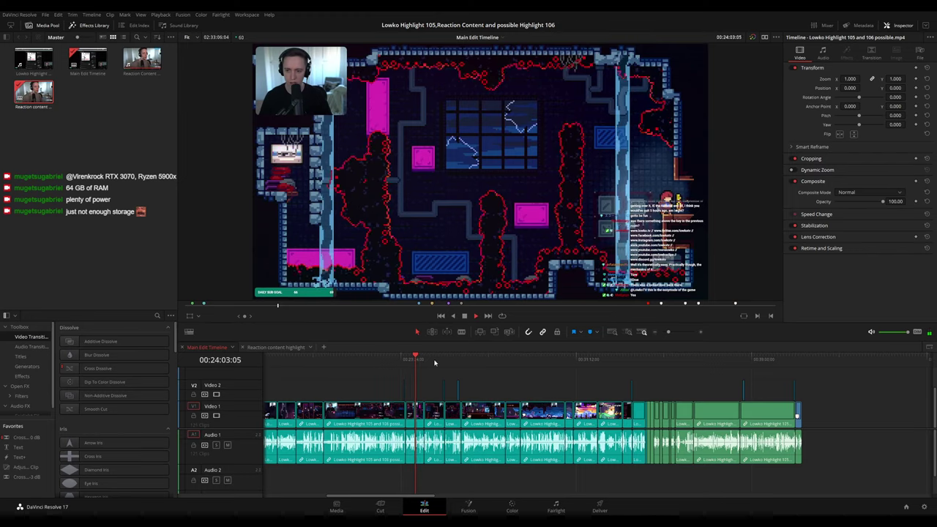
{"action": "left_click_drag", "start_coordinate": [414, 358], "coordinate": [653, 362]}
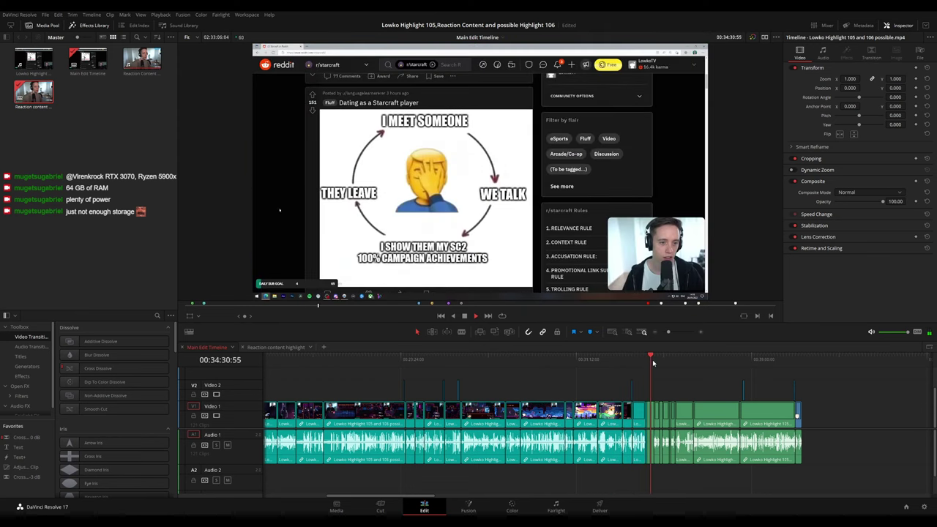
{"action": "left_click", "coordinate": [660, 361]}
{"action": "scroll", "coordinate": [708, 381], "scroll_direction": "right", "scroll_amount": 2}
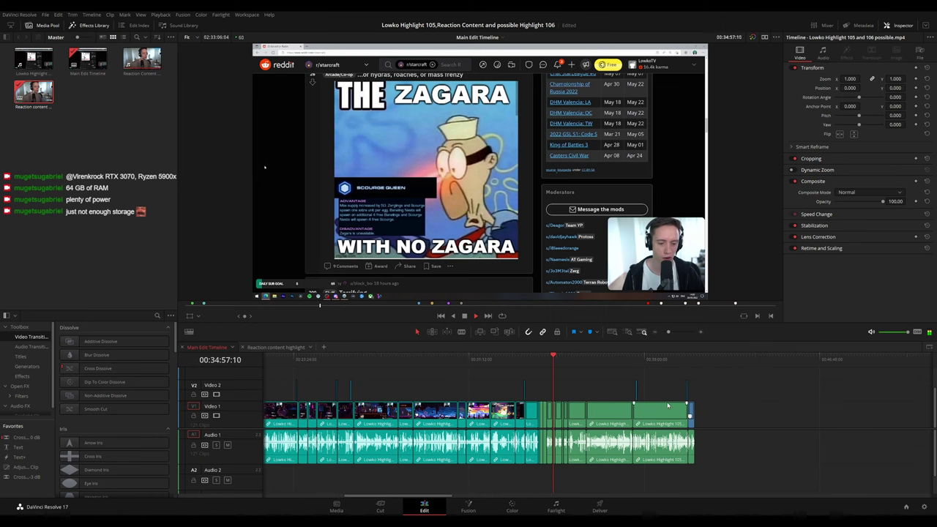
Examine the green Reddit and Twitch reaction clips from about 00:34:59 to 00:36:03.
{"action": "scroll", "coordinate": [669, 384], "scroll_direction": "up", "scroll_amount": 4}
{"action": "scroll", "coordinate": [663, 386], "scroll_direction": "down", "scroll_amount": 10}
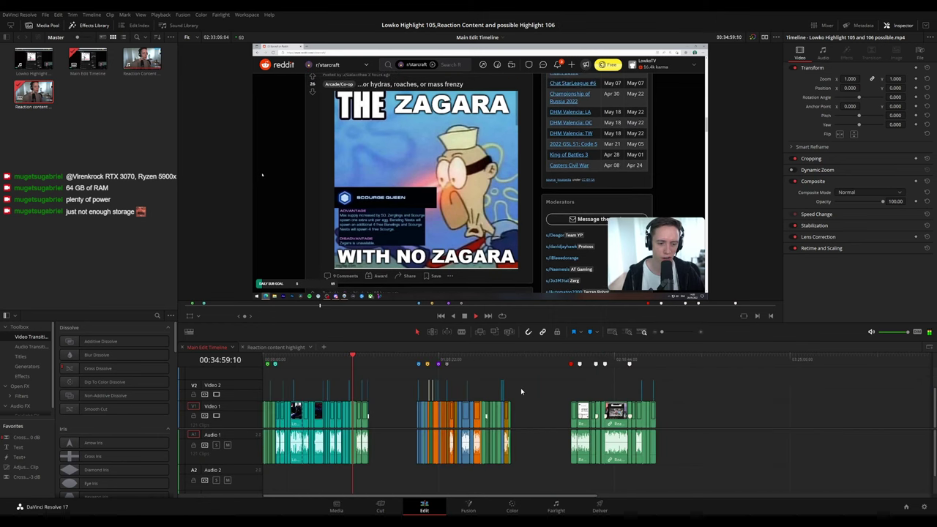
{"action": "scroll", "coordinate": [655, 385], "scroll_direction": "up", "scroll_amount": 5}
{"action": "left_click", "coordinate": [645, 360]}
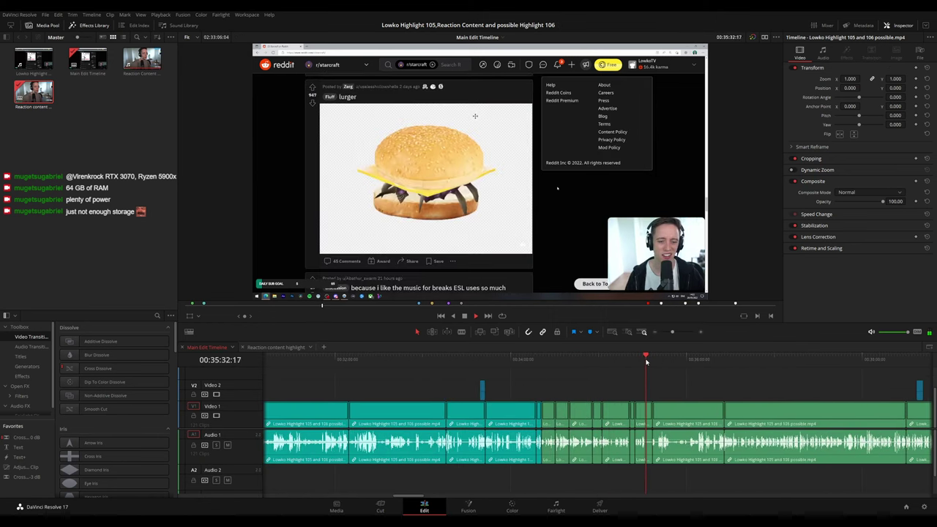
{"action": "left_click", "coordinate": [686, 361]}
{"action": "scroll", "coordinate": [502, 372], "scroll_direction": "right", "scroll_amount": 3}
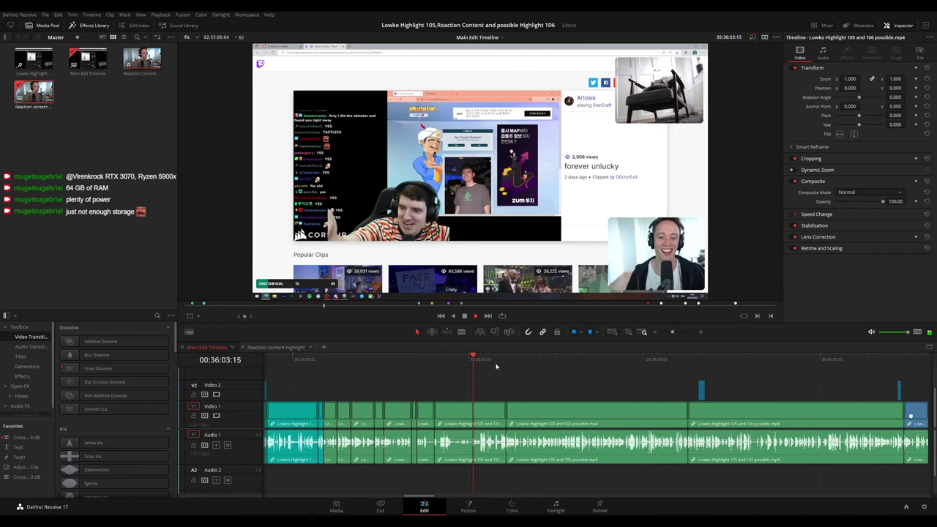
Review the green Twitch and Reddit reaction clips between about 00:35:23 and 00:36:06.
{"action": "left_click_drag", "start_coordinate": [480, 363], "coordinate": [437, 364]}
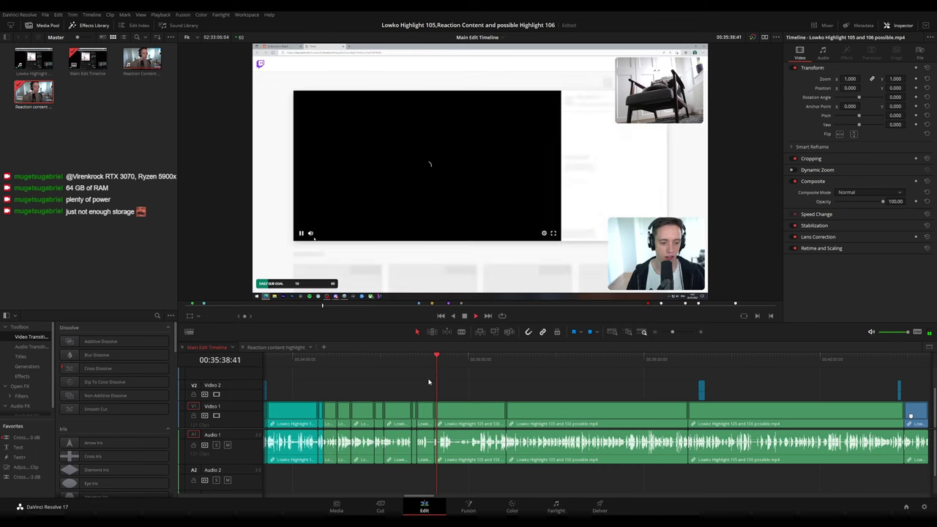
{"action": "scroll", "coordinate": [578, 387], "scroll_direction": "up", "scroll_amount": 2}
{"action": "scroll", "coordinate": [577, 384], "scroll_direction": "up", "scroll_amount": 2}
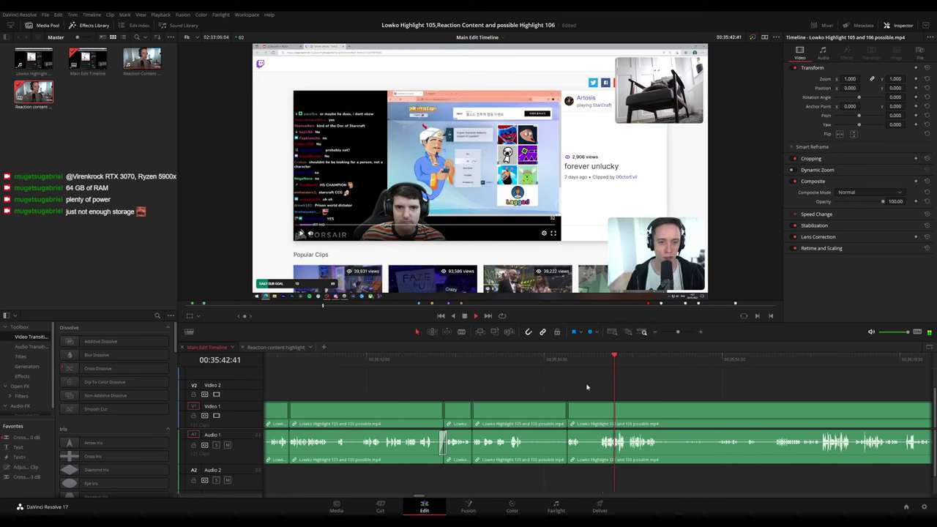
{"action": "left_click", "coordinate": [806, 357]}
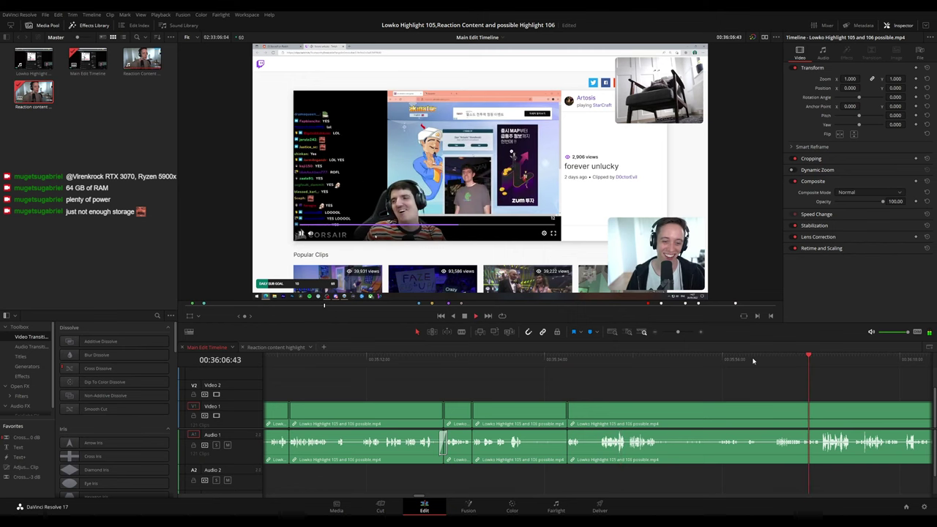
{"action": "left_click", "coordinate": [454, 358]}
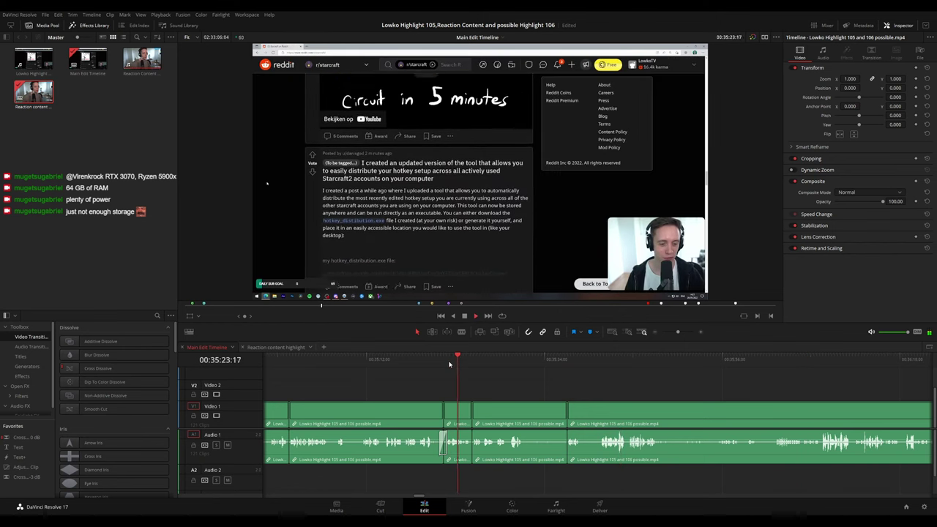
{"action": "left_click", "coordinate": [783, 357]}
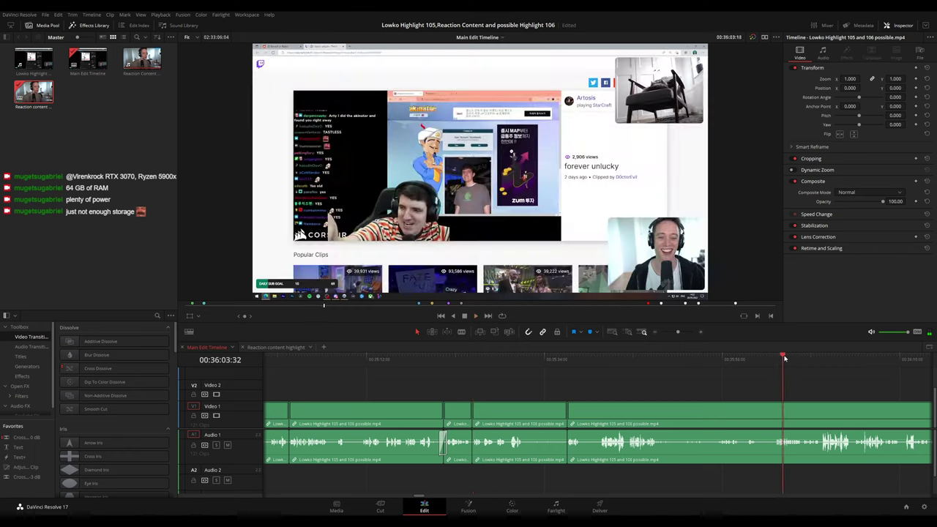
{"action": "scroll", "coordinate": [724, 375], "scroll_direction": "down", "scroll_amount": 6}
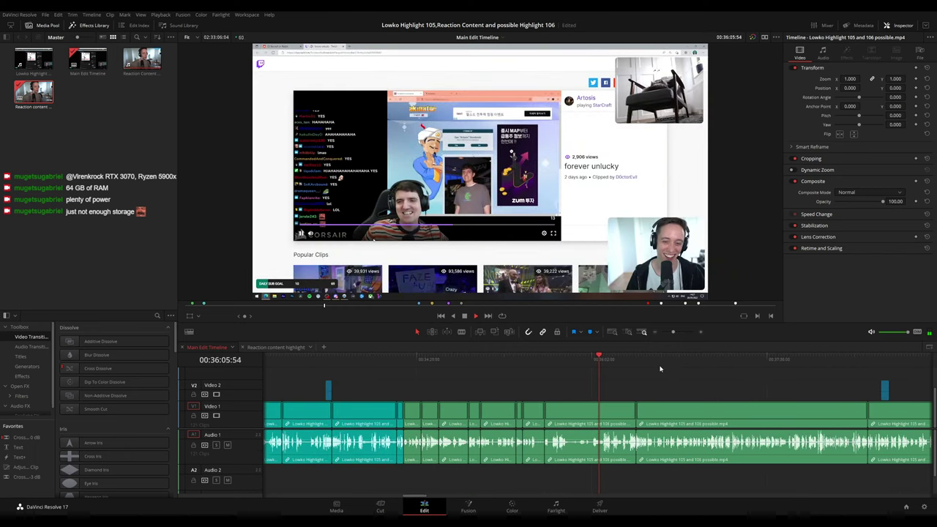
Check the remaining green Akinator clips from about 00:38:30 up to the blue clip at about 00:40:57.
{"action": "key", "text": "Down"}
{"action": "scroll", "coordinate": [682, 378], "scroll_direction": "right", "scroll_amount": 4}
{"action": "left_click", "coordinate": [612, 360]}
{"action": "key", "text": "Down"}
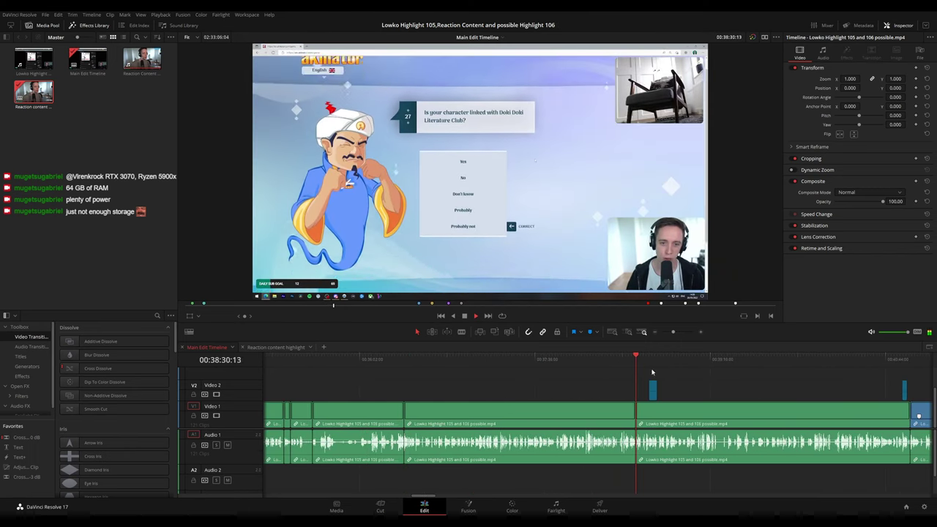
{"action": "scroll", "coordinate": [652, 372], "scroll_direction": "right", "scroll_amount": 4}
{"action": "left_click", "coordinate": [684, 361]}
{"action": "key", "text": "Down"}
{"action": "scroll", "coordinate": [732, 390], "scroll_direction": "right", "scroll_amount": 1}
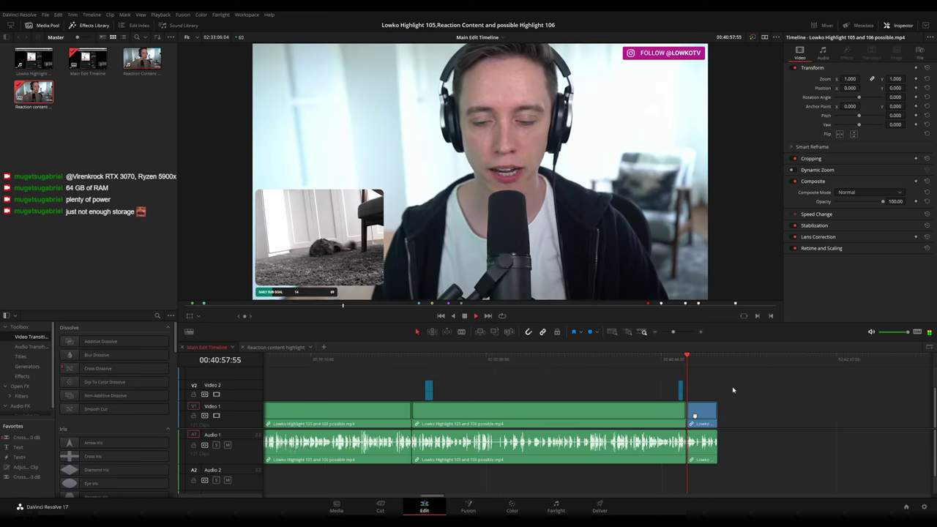
{"action": "scroll", "coordinate": [732, 390], "scroll_direction": "right", "scroll_amount": 4}
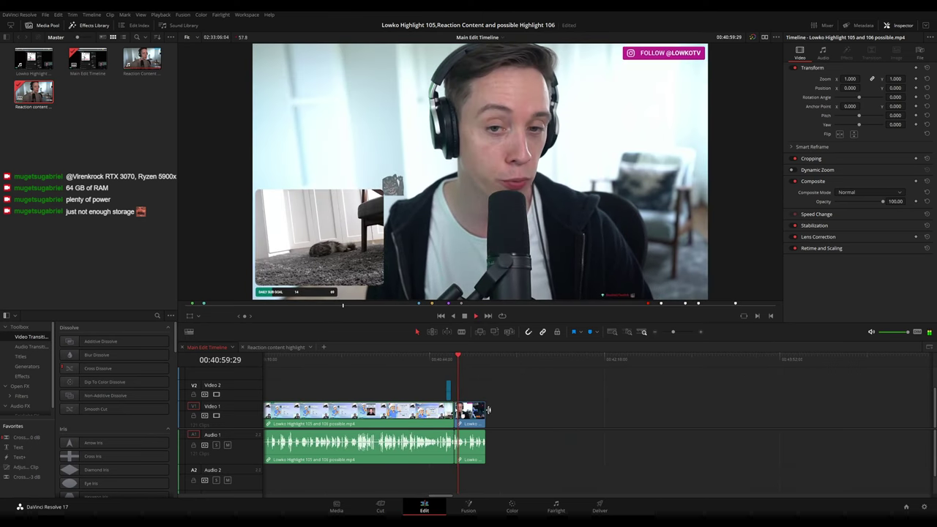
Play the blue clip after the green clips, then separate it on Video 1 so it starts at about 00:42:23.
{"action": "scroll", "coordinate": [585, 414], "scroll_direction": "up", "scroll_amount": 7}
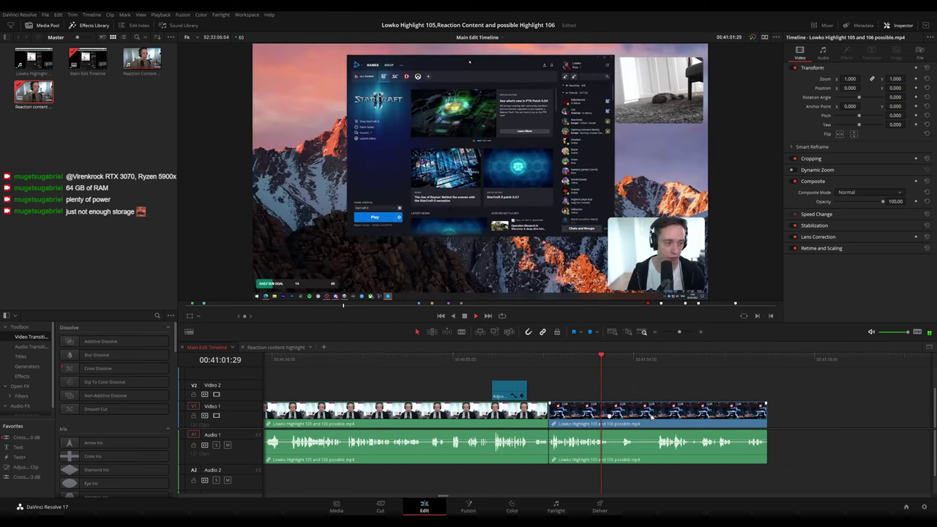
{"action": "scroll", "coordinate": [554, 390], "scroll_direction": "right", "scroll_amount": 3}
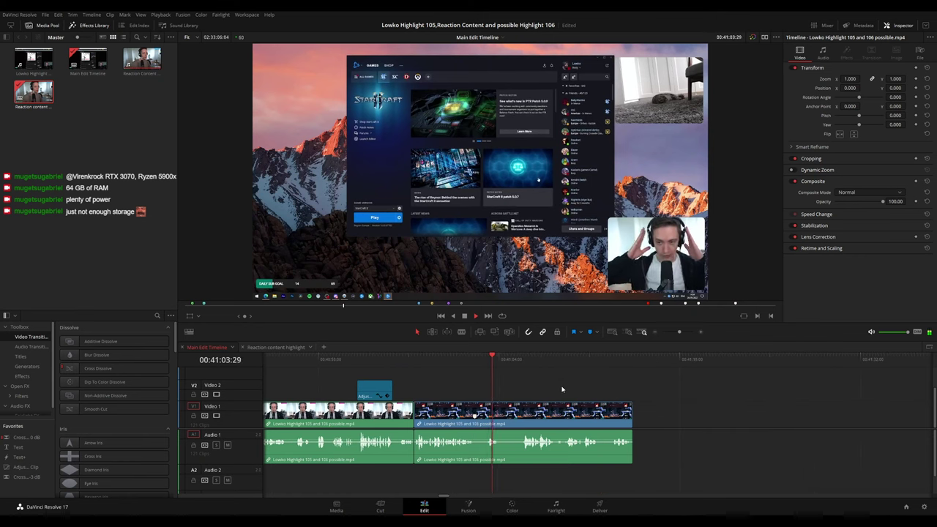
{"action": "scroll", "coordinate": [615, 396], "scroll_direction": "down", "scroll_amount": 4}
{"action": "scroll", "coordinate": [530, 370], "scroll_direction": "right", "scroll_amount": 4}
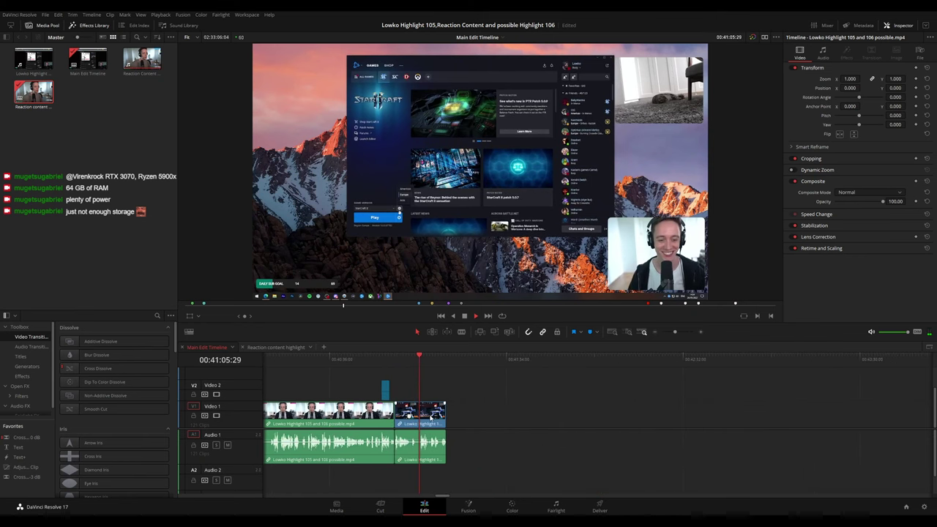
{"action": "left_click_drag", "start_coordinate": [424, 414], "coordinate": [687, 417]}
{"action": "left_click", "coordinate": [522, 396]}
{"action": "left_click_drag", "start_coordinate": [671, 358], "coordinate": [690, 360]}
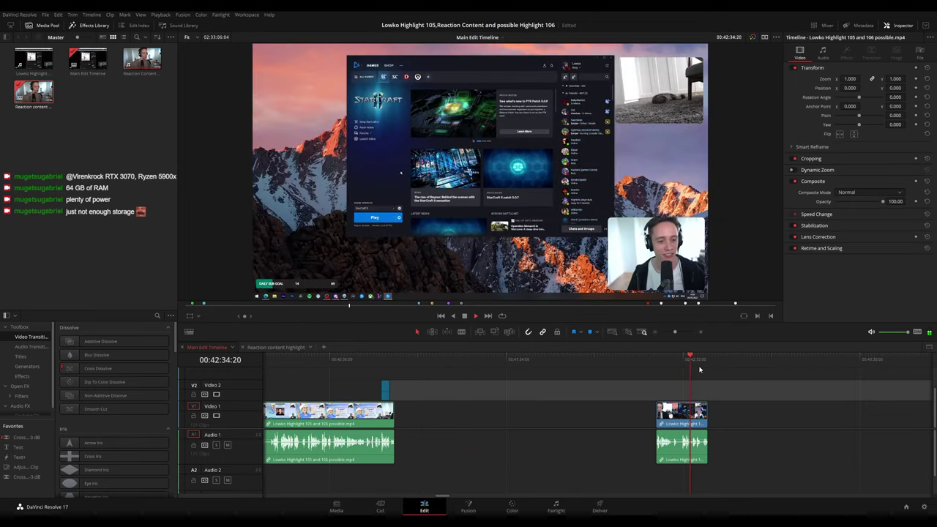
Examine the opening blue and green clips of the second clip group, from 01:00:00:00 to about 01:03:33.
{"action": "scroll", "coordinate": [559, 374], "scroll_direction": "right", "scroll_amount": 5}
{"action": "scroll", "coordinate": [624, 390], "scroll_direction": "left", "scroll_amount": 4}
{"action": "scroll", "coordinate": [517, 383], "scroll_direction": "down", "scroll_amount": 3}
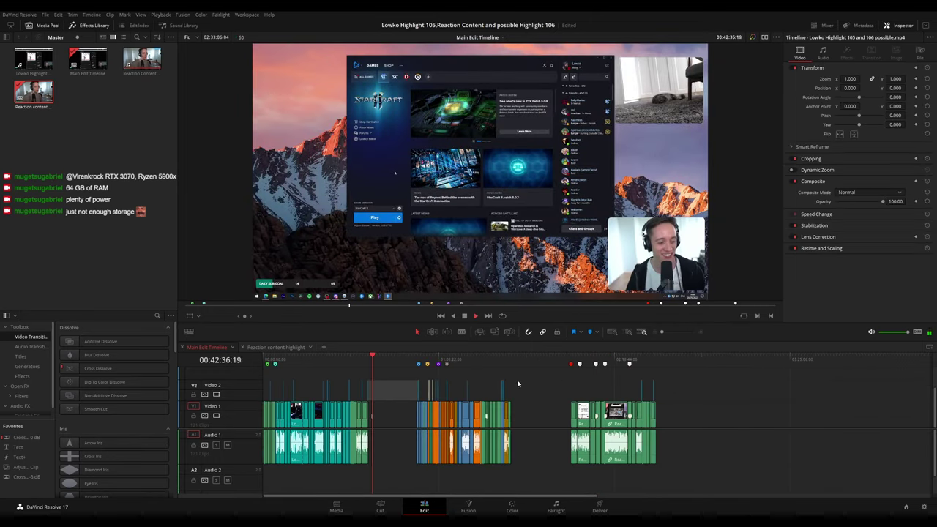
{"action": "left_click", "coordinate": [415, 362]}
{"action": "scroll", "coordinate": [556, 380], "scroll_direction": "up", "scroll_amount": 5}
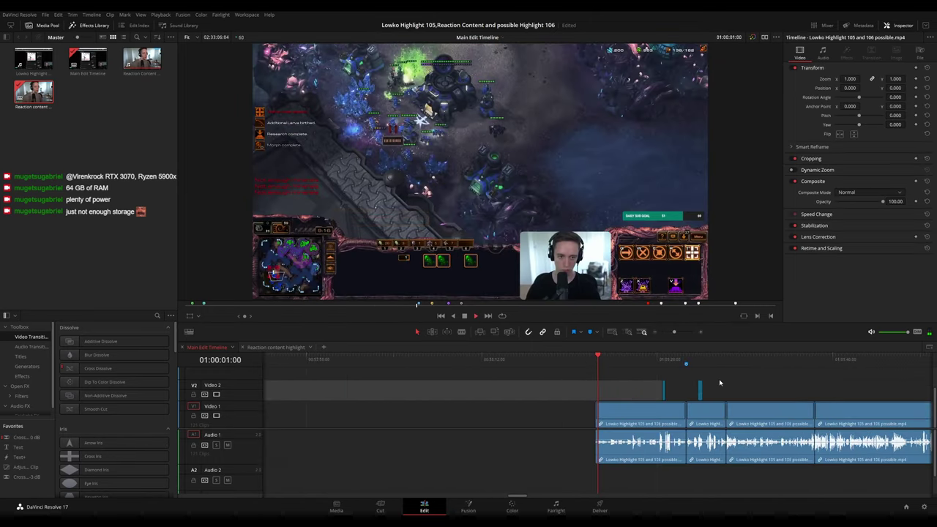
{"action": "scroll", "coordinate": [707, 381], "scroll_direction": "down", "scroll_amount": 3}
{"action": "left_click", "coordinate": [696, 365]}
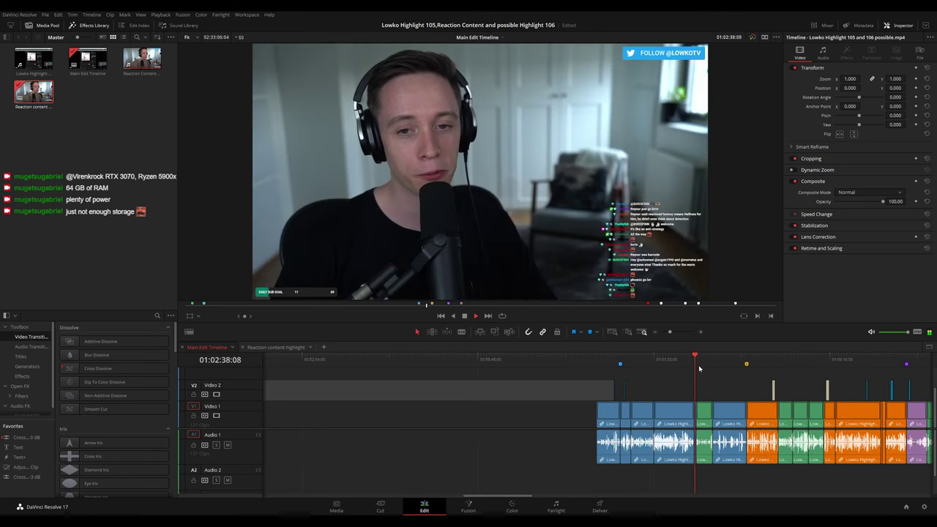
{"action": "scroll", "coordinate": [721, 381], "scroll_direction": "right", "scroll_amount": 3}
{"action": "left_click", "coordinate": [598, 362]}
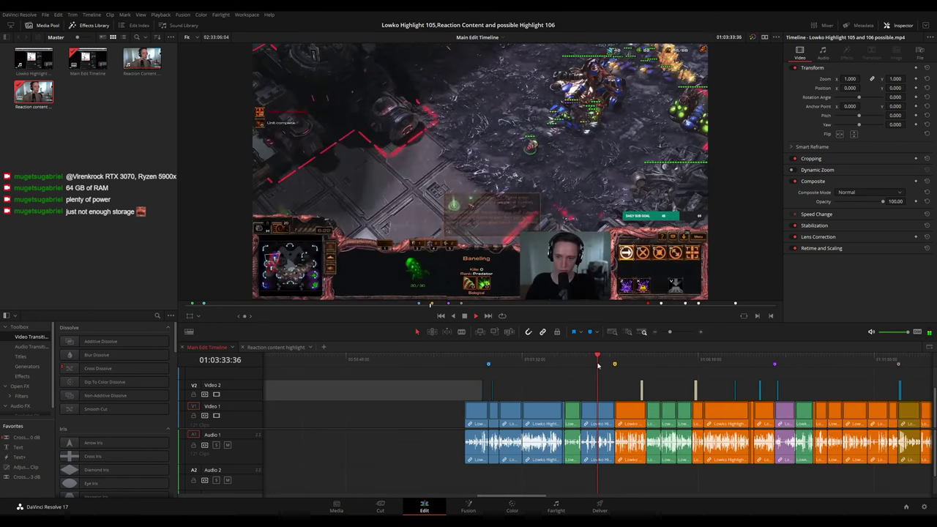
{"action": "left_click", "coordinate": [616, 362]}
{"action": "key", "text": "space"}
{"action": "left_click", "coordinate": [466, 361]}
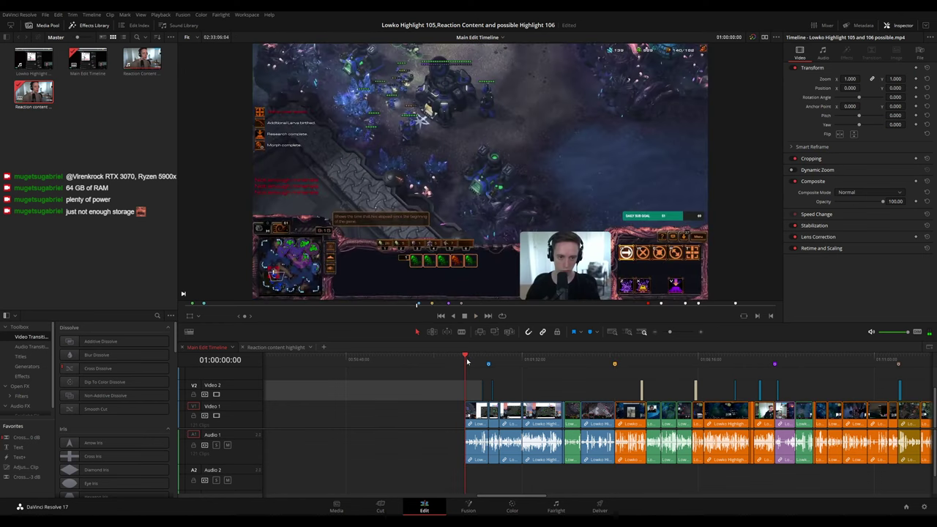
Inspect the closing clips of the second group between about 01:33:53 and its end at 01:36:33.
{"action": "scroll", "coordinate": [604, 380], "scroll_direction": "down", "scroll_amount": 5}
{"action": "left_click", "coordinate": [516, 364]}
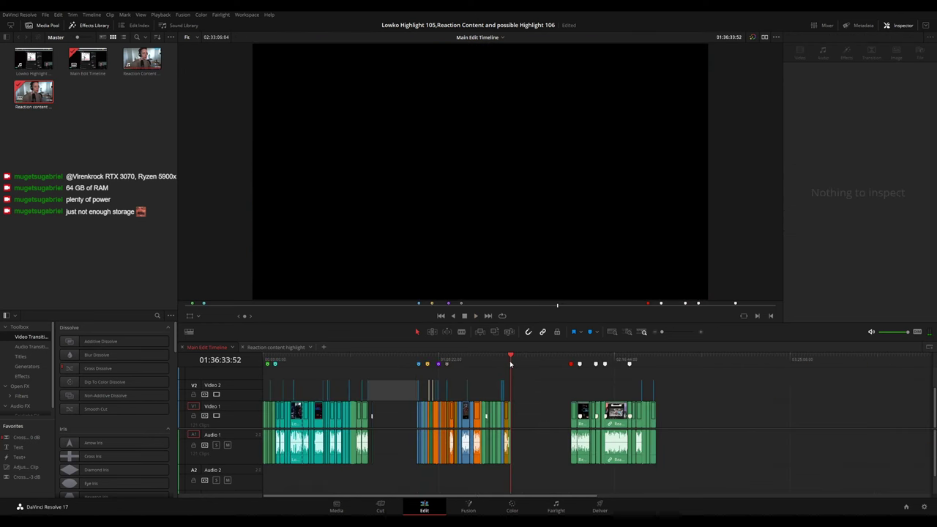
{"action": "scroll", "coordinate": [554, 389], "scroll_direction": "up", "scroll_amount": 5}
{"action": "left_click", "coordinate": [483, 364]}
{"action": "key", "text": "space"}
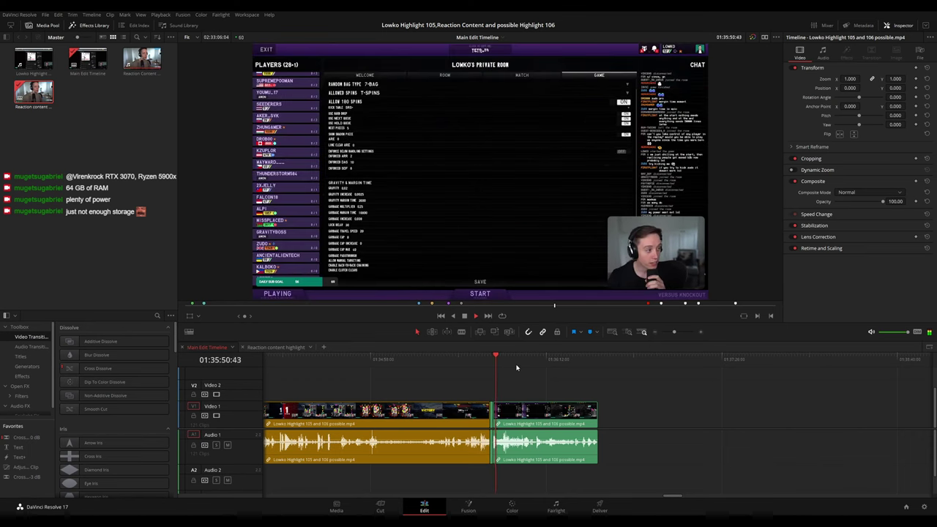
{"action": "left_click", "coordinate": [521, 365]}
{"action": "scroll", "coordinate": [576, 386], "scroll_direction": "left", "scroll_amount": 5}
{"action": "key", "text": "space"}
{"action": "left_click", "coordinate": [499, 364]}
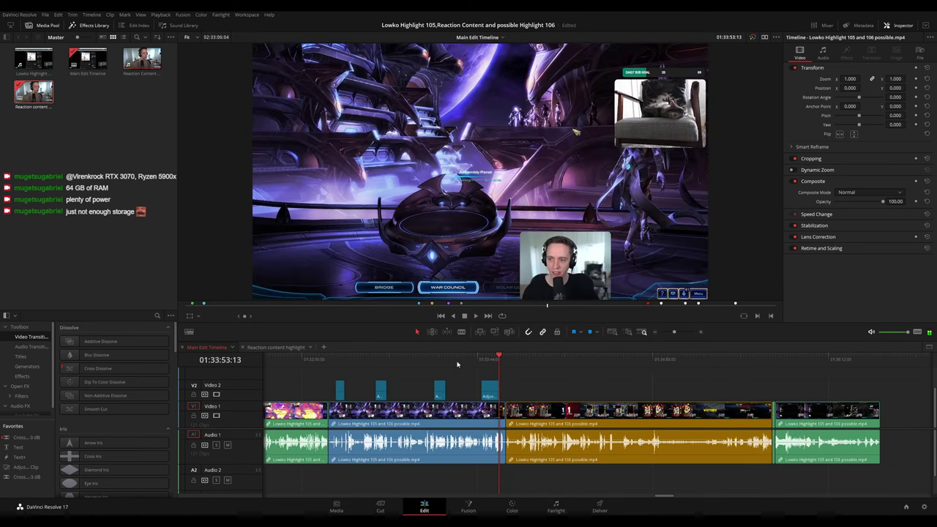
Review the second group backwards from the ape reaction clips at about 01:31:56 to the orange gameplay at 01:22:21.
{"action": "scroll", "coordinate": [407, 370], "scroll_direction": "left", "scroll_amount": 6}
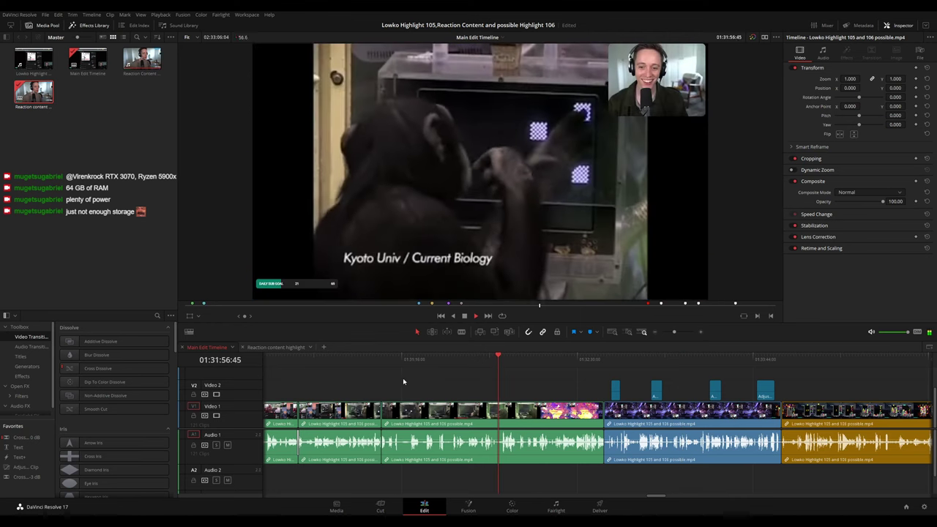
{"action": "scroll", "coordinate": [402, 381], "scroll_direction": "left", "scroll_amount": 6}
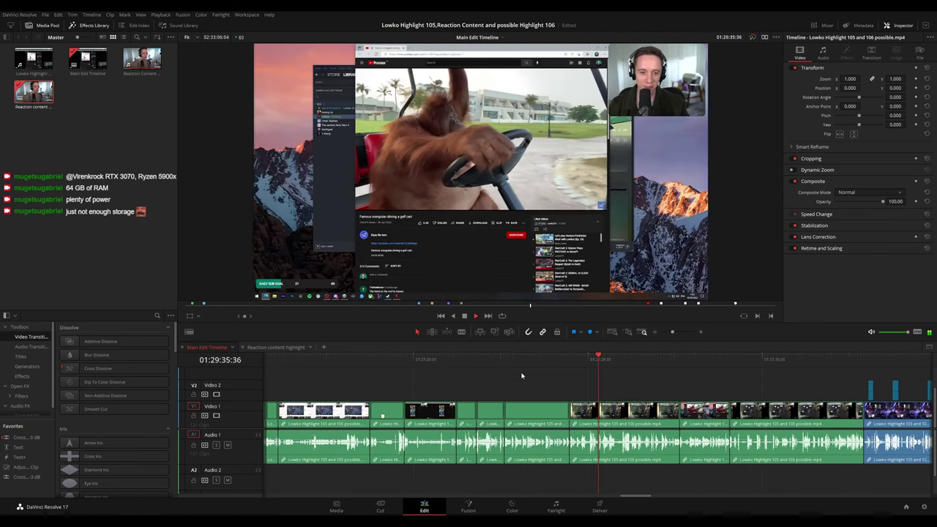
{"action": "scroll", "coordinate": [522, 373], "scroll_direction": "left", "scroll_amount": 3}
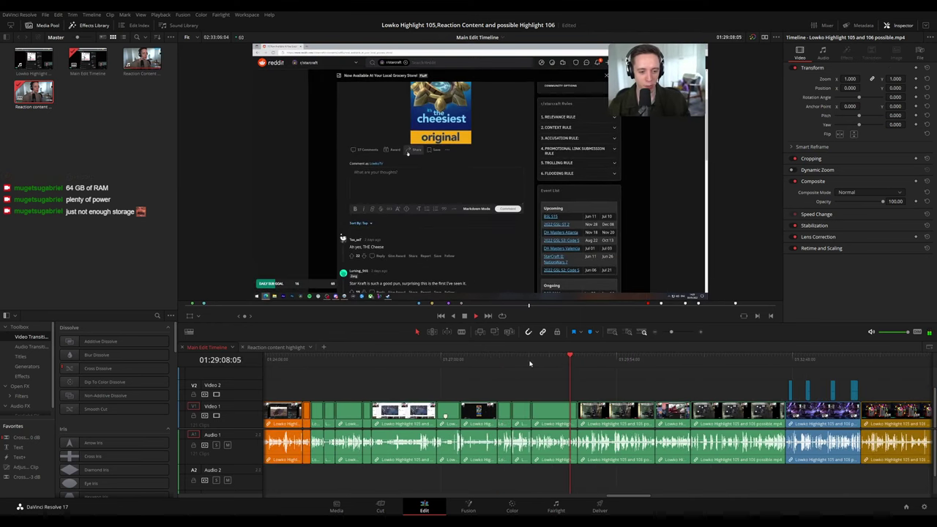
{"action": "scroll", "coordinate": [534, 366], "scroll_direction": "left", "scroll_amount": 10}
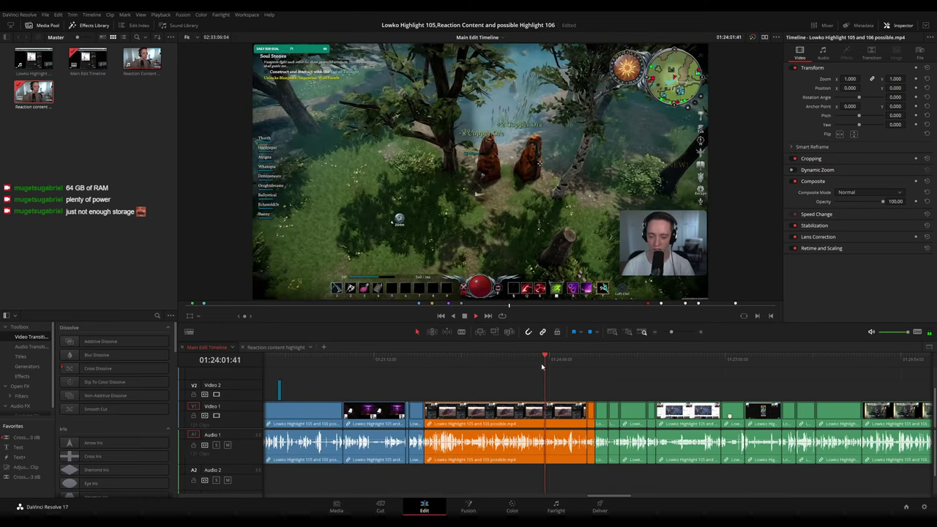
{"action": "scroll", "coordinate": [541, 366], "scroll_direction": "left", "scroll_amount": 4}
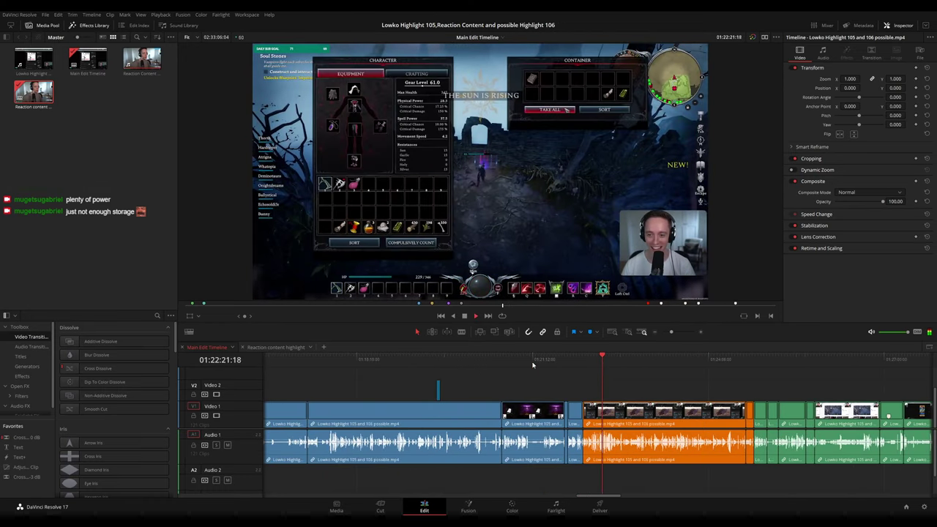
{"action": "left_click_drag", "start_coordinate": [533, 365], "coordinate": [656, 362]}
{"action": "key", "text": "space"}
Move the isolated blue clip farther from the first group on Video 1, to start at about 00:43:10.
{"action": "scroll", "coordinate": [574, 366], "scroll_direction": "down", "scroll_amount": 8}
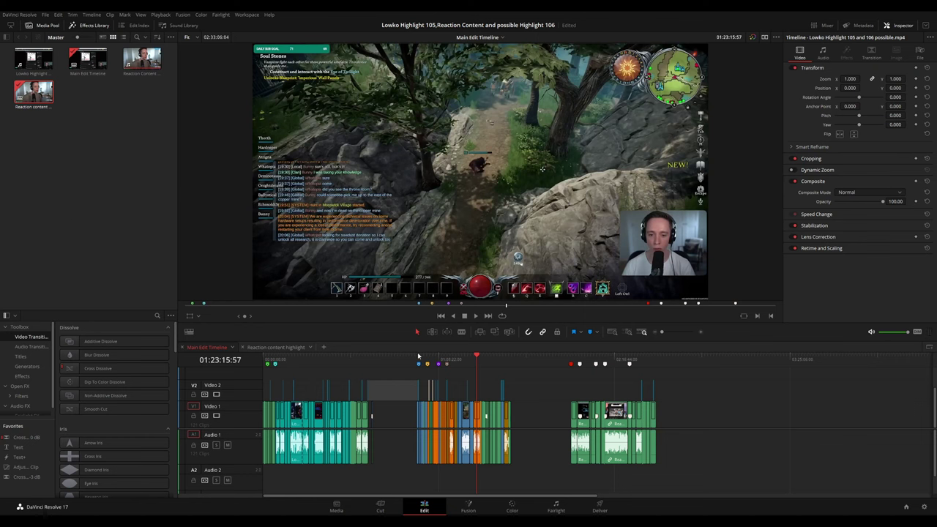
{"action": "scroll", "coordinate": [432, 392], "scroll_direction": "up", "scroll_amount": 5}
{"action": "scroll", "coordinate": [478, 388], "scroll_direction": "down", "scroll_amount": 5}
{"action": "left_click", "coordinate": [376, 365]}
{"action": "scroll", "coordinate": [698, 397], "scroll_direction": "up", "scroll_amount": 5}
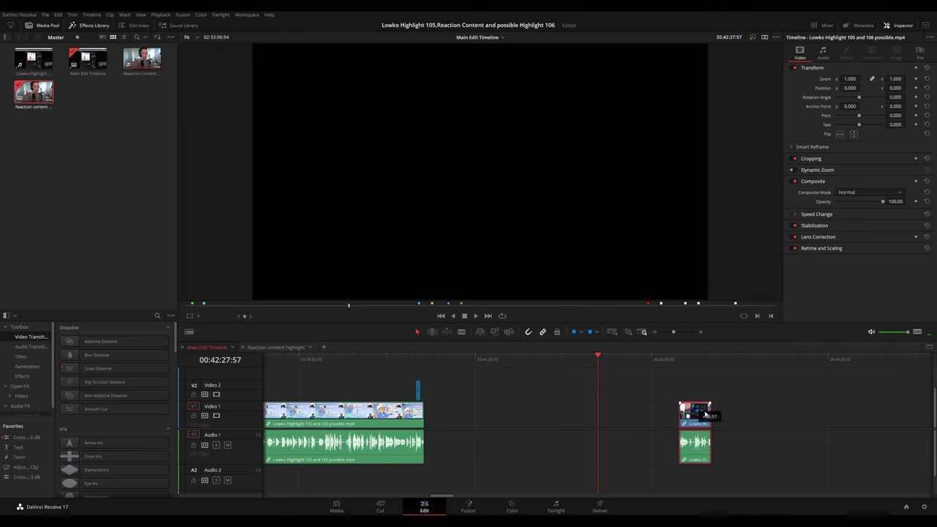
{"action": "scroll", "coordinate": [698, 397], "scroll_direction": "down", "scroll_amount": 6}
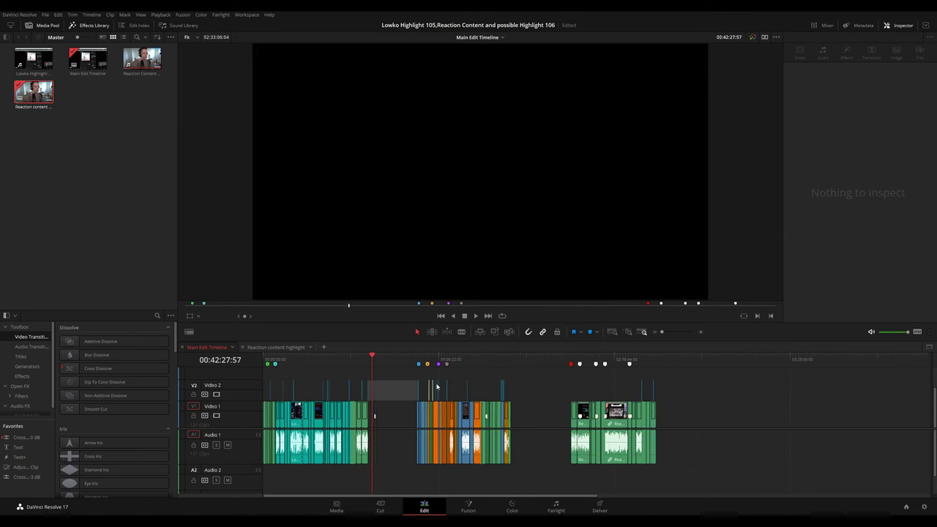
Sample the second group's blue and green StarCraft clips from about 01:00:28 to 01:03:47.
{"action": "left_click", "coordinate": [421, 358]}
{"action": "key", "text": "space"}
{"action": "scroll", "coordinate": [529, 382], "scroll_direction": "up", "scroll_amount": 7}
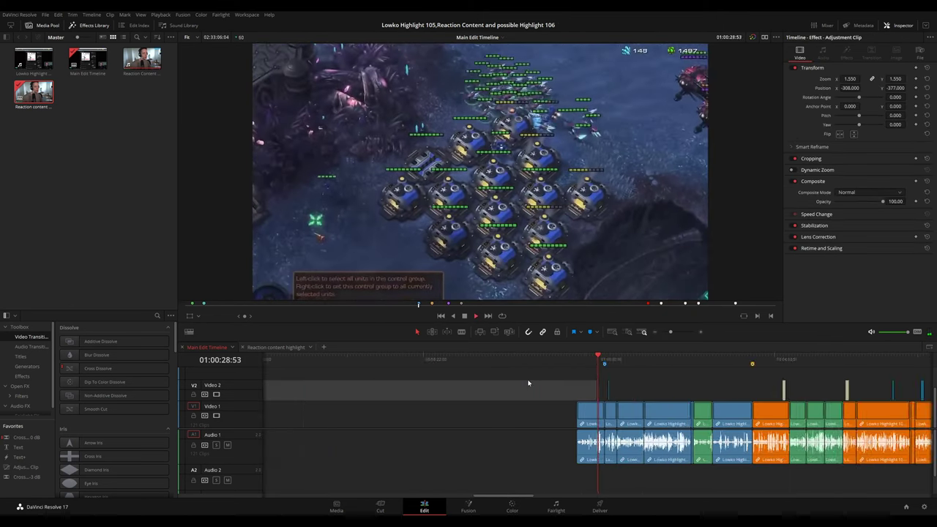
{"action": "left_click", "coordinate": [635, 359]}
{"action": "left_click", "coordinate": [698, 360]}
{"action": "left_click", "coordinate": [741, 359]}
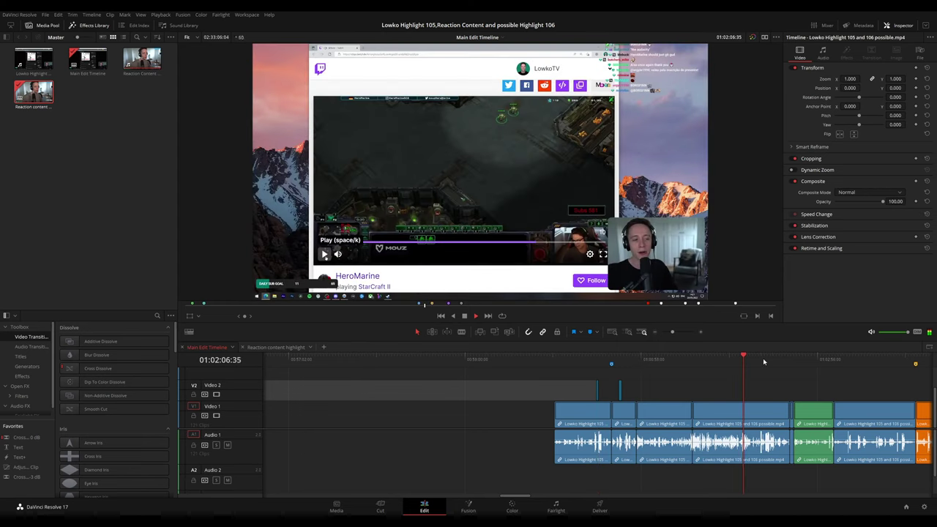
{"action": "left_click", "coordinate": [763, 361]}
{"action": "scroll", "coordinate": [759, 385], "scroll_direction": "down", "scroll_amount": 8}
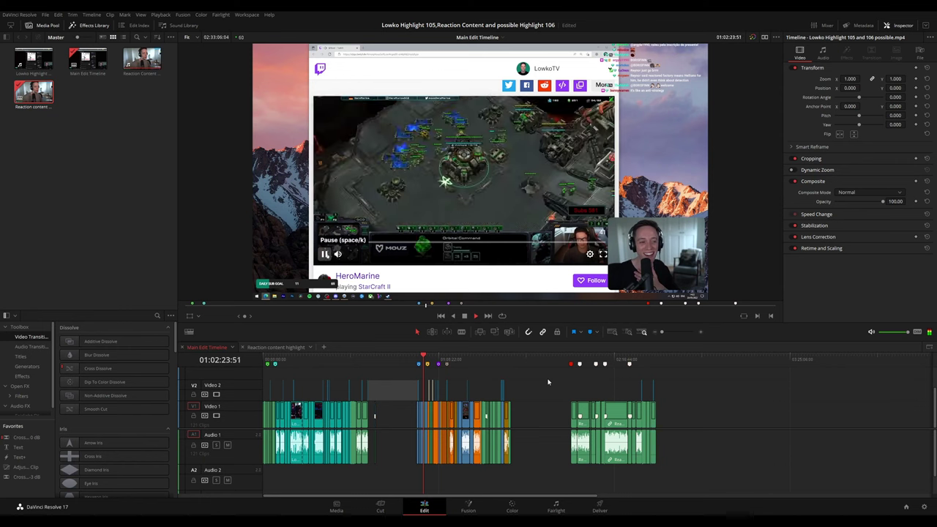
{"action": "scroll", "coordinate": [415, 388], "scroll_direction": "up", "scroll_amount": 3}
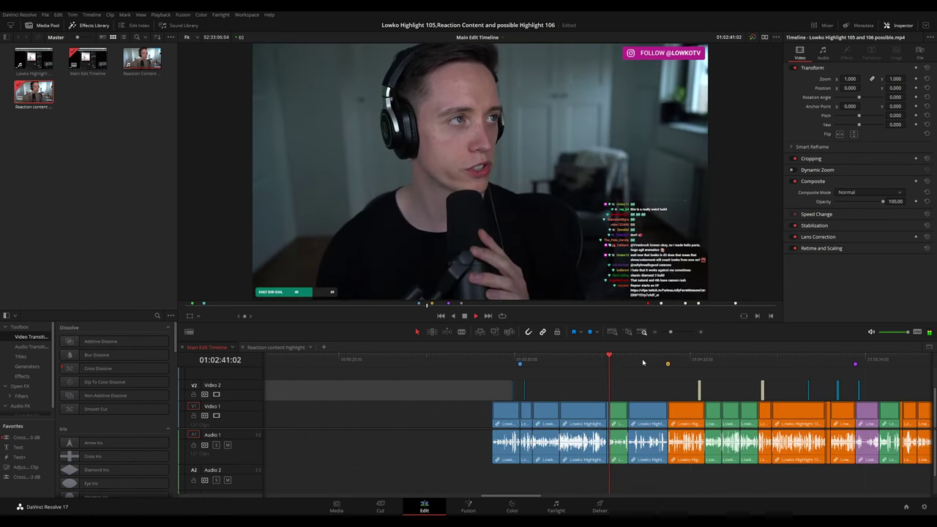
{"action": "left_click", "coordinate": [643, 362]}
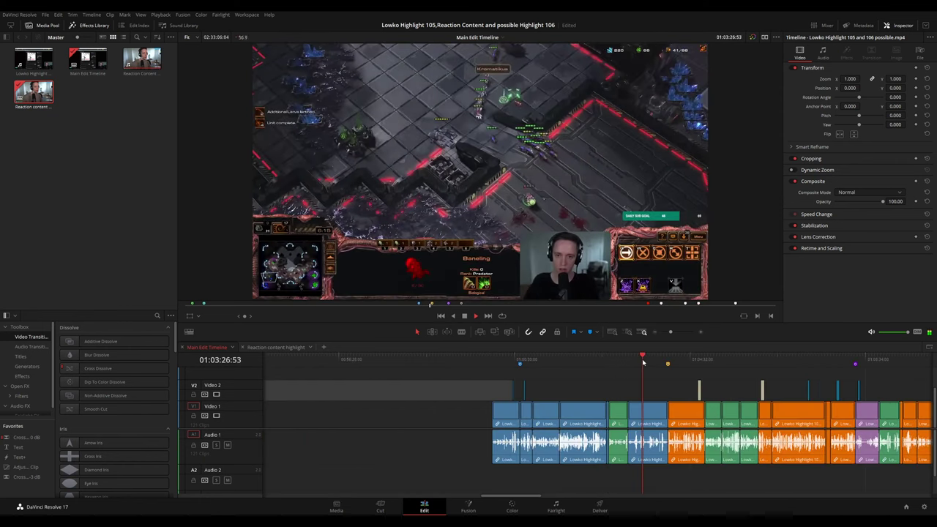
{"action": "left_click", "coordinate": [537, 362]}
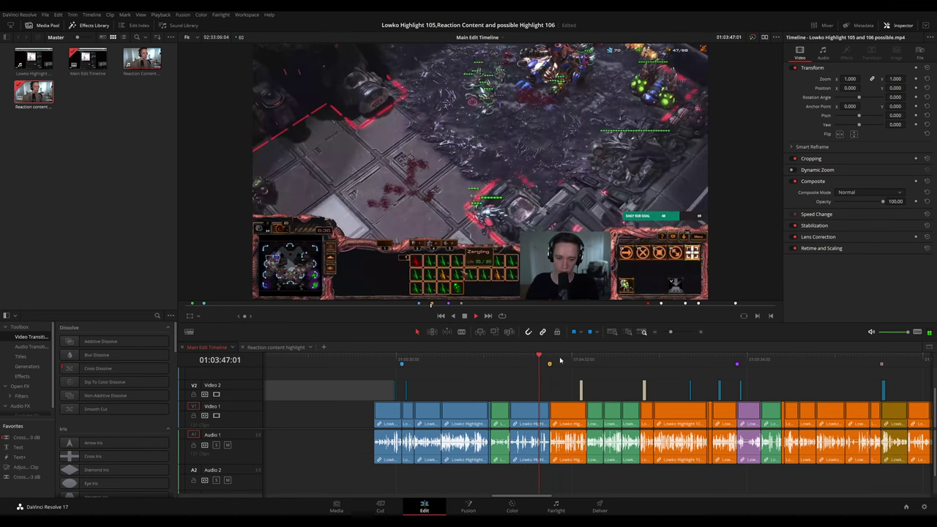
Sample the second group's first orange clip and the green clips after it, from 01:04:32 to 01:05:58.
{"action": "left_click", "coordinate": [570, 362]}
{"action": "scroll", "coordinate": [585, 363], "scroll_direction": "down", "scroll_amount": 6}
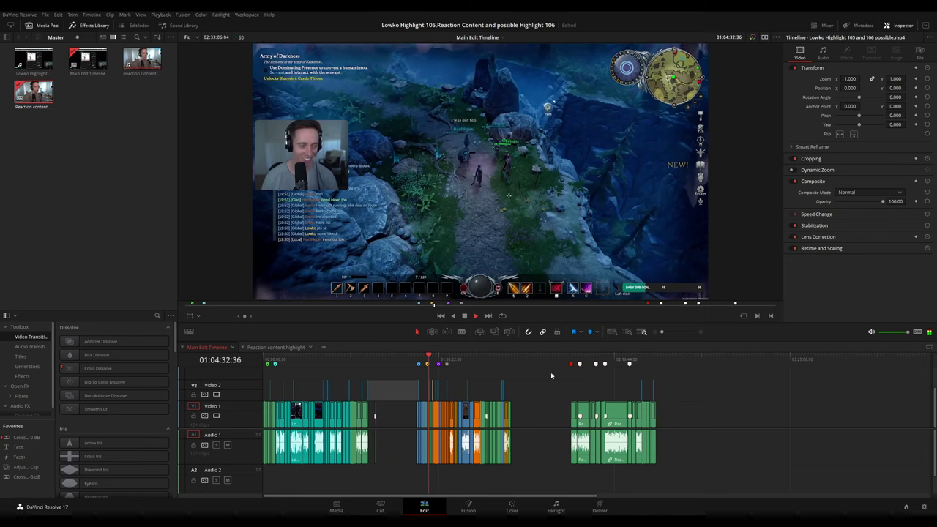
{"action": "scroll", "coordinate": [571, 381], "scroll_direction": "up", "scroll_amount": 8}
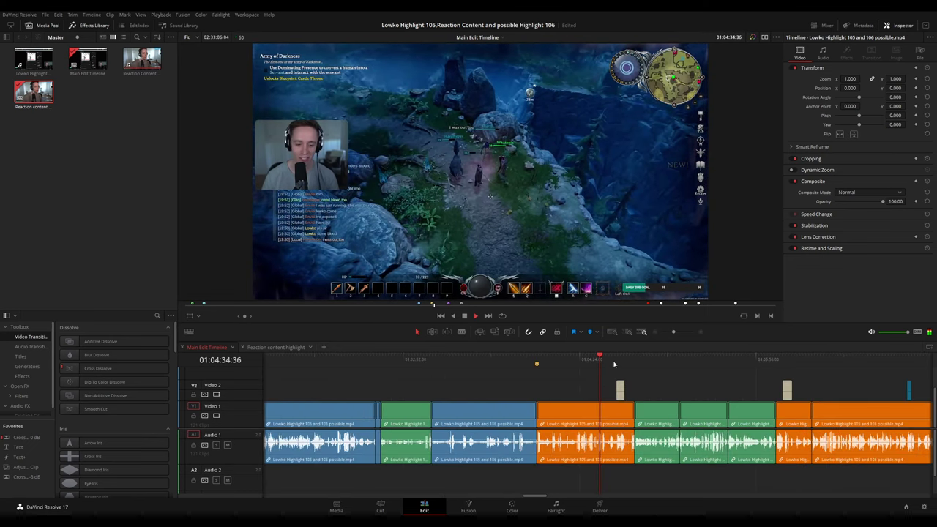
{"action": "left_click", "coordinate": [644, 362]}
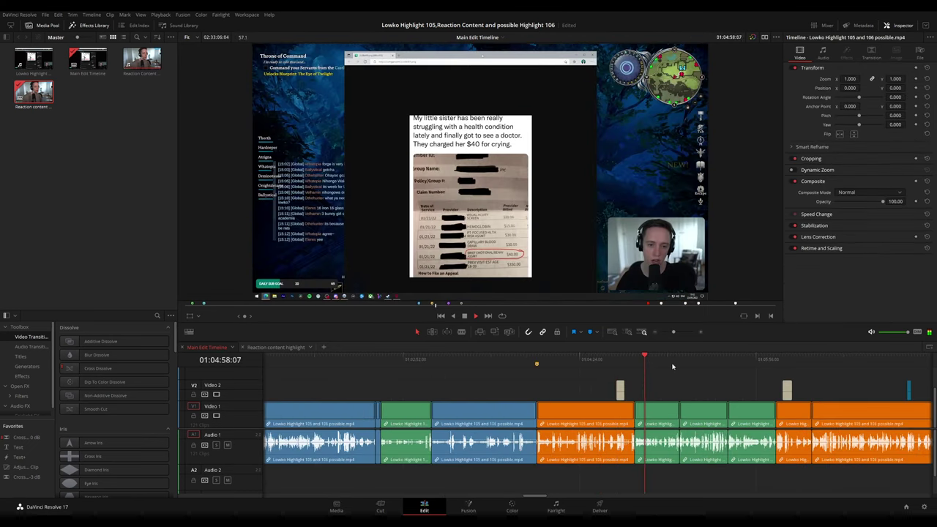
{"action": "left_click", "coordinate": [695, 362]}
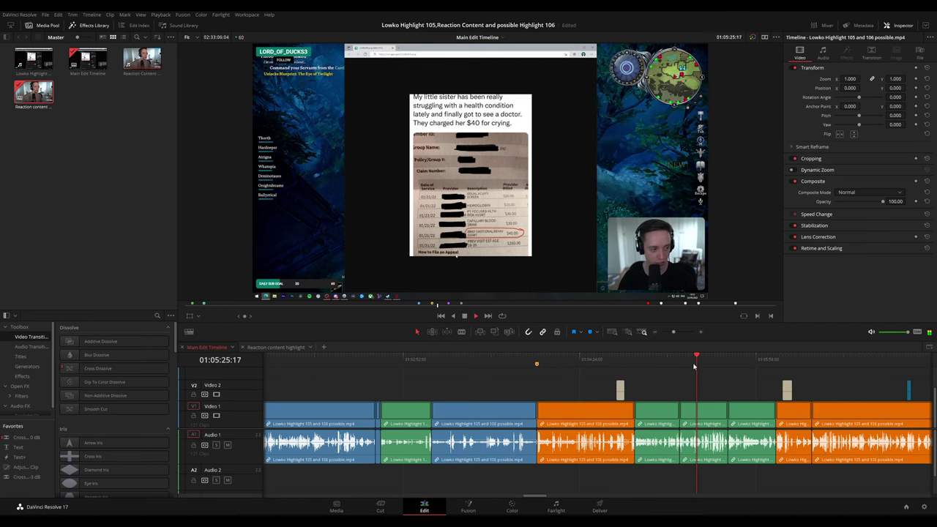
{"action": "left_click", "coordinate": [756, 361]}
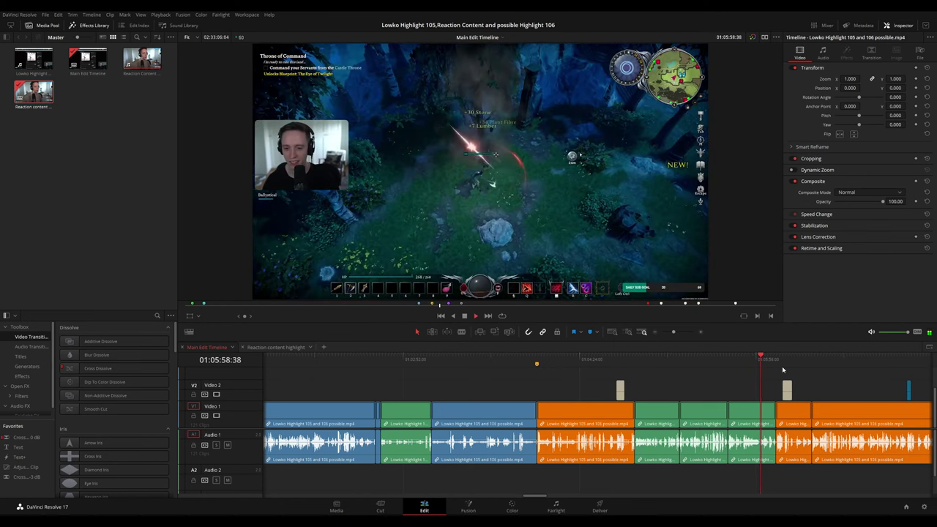
Sample the second group's orange gameplay clips and their Video 2 overlays from about 01:06:15 to 01:07:55.
{"action": "left_click", "coordinate": [578, 358]}
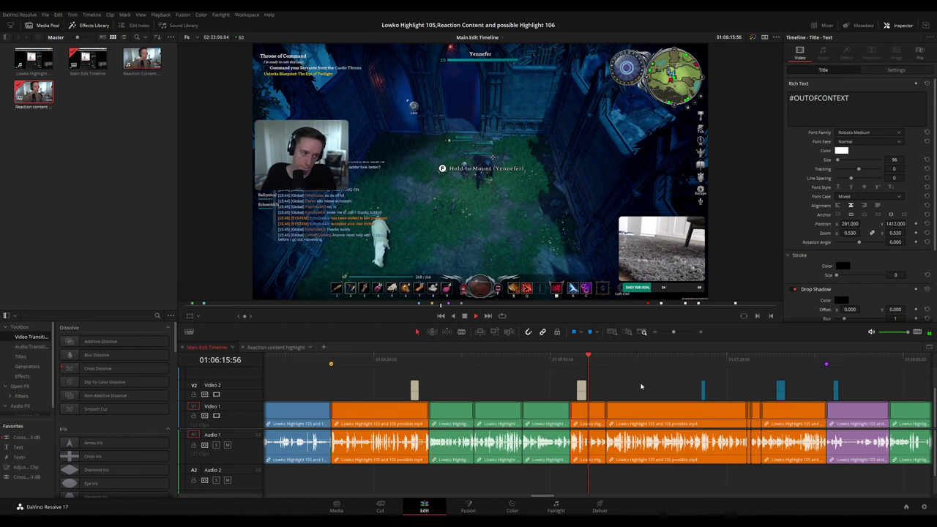
{"action": "left_click", "coordinate": [606, 358]}
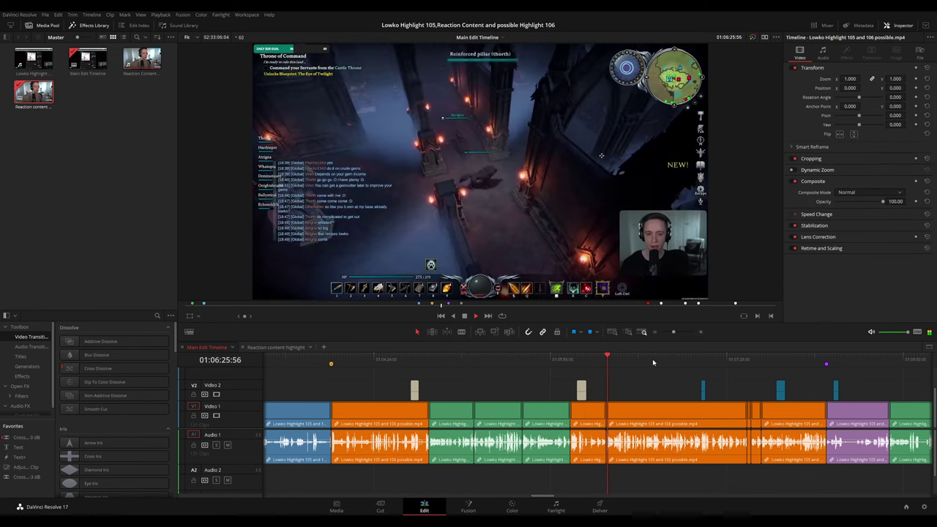
{"action": "left_click", "coordinate": [689, 359]}
{"action": "left_click", "coordinate": [701, 358]}
{"action": "scroll", "coordinate": [730, 377], "scroll_direction": "right", "scroll_amount": 3}
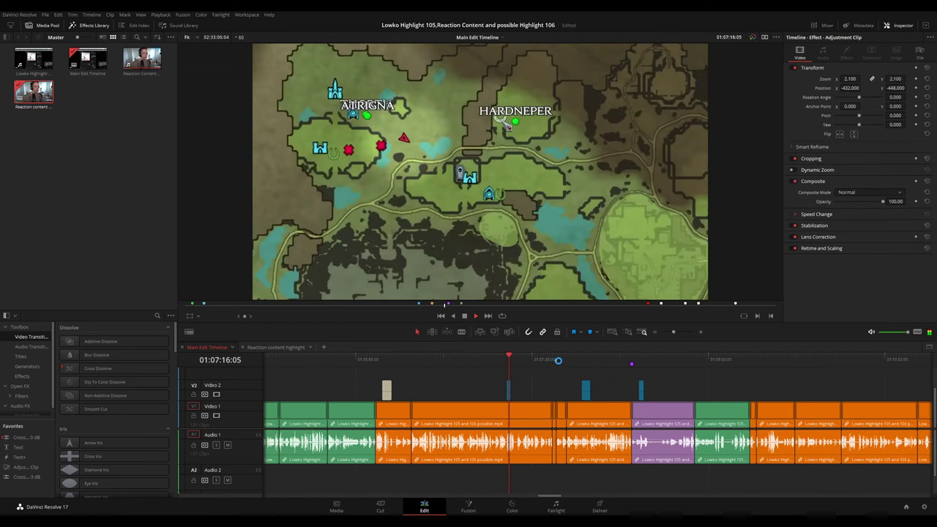
{"action": "left_click", "coordinate": [553, 358]}
{"action": "left_click", "coordinate": [566, 359]}
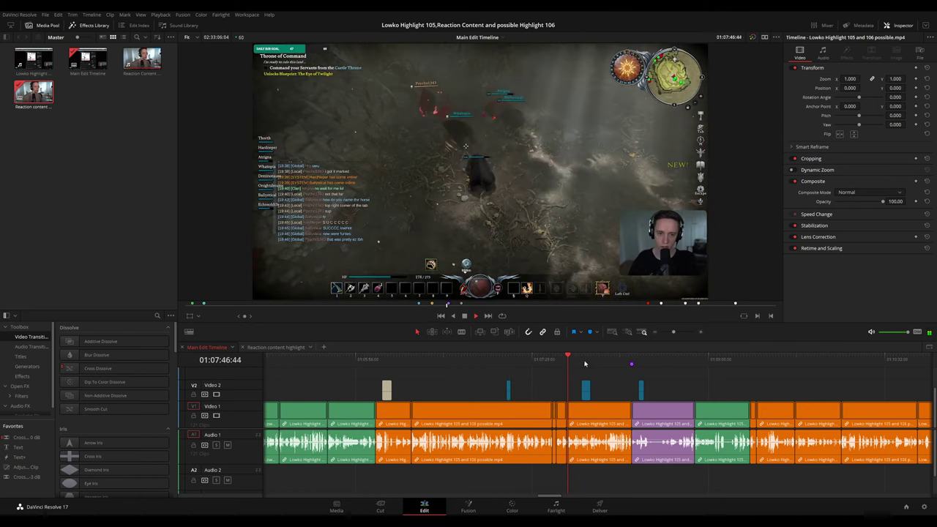
{"action": "left_click", "coordinate": [580, 359]}
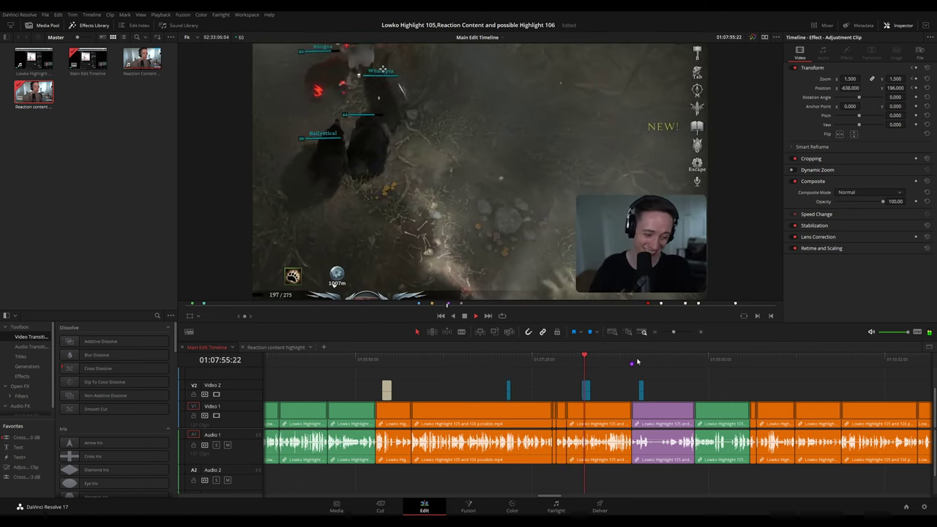
Check the purple clip and the green and orange clips following it, up to about 01:09:21.
{"action": "left_click", "coordinate": [639, 359]}
{"action": "scroll", "coordinate": [598, 377], "scroll_direction": "down", "scroll_amount": 3}
{"action": "scroll", "coordinate": [598, 377], "scroll_direction": "down", "scroll_amount": 2}
{"action": "left_click", "coordinate": [612, 361]}
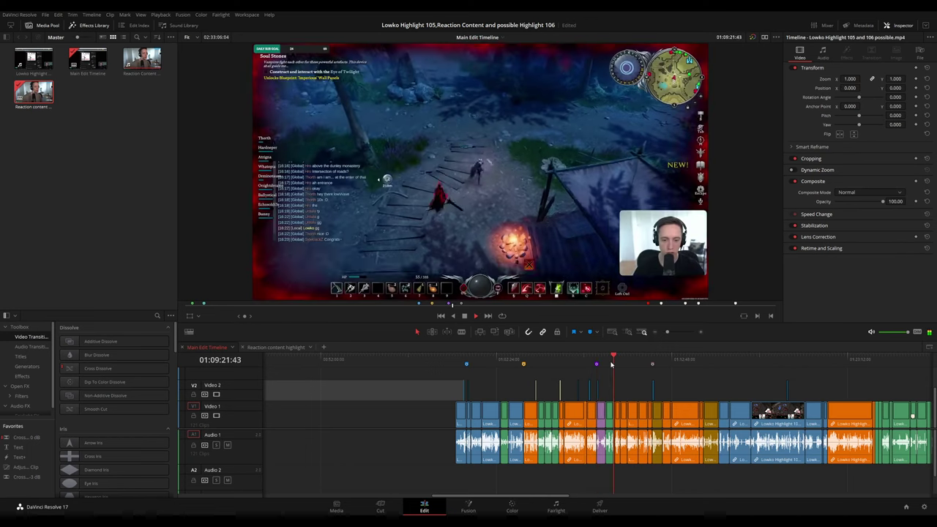
{"action": "left_click", "coordinate": [606, 362]}
{"action": "scroll", "coordinate": [609, 373], "scroll_direction": "down", "scroll_amount": 2}
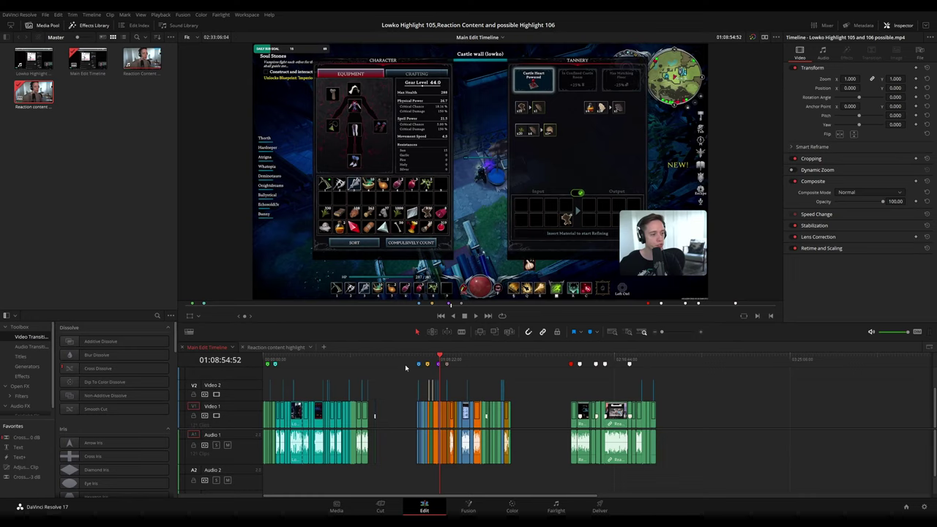
Check where the clip groups end, at about 01:36:33, 02:33:06 and 00:40:57 on the timeline.
{"action": "left_click", "coordinate": [512, 361]}
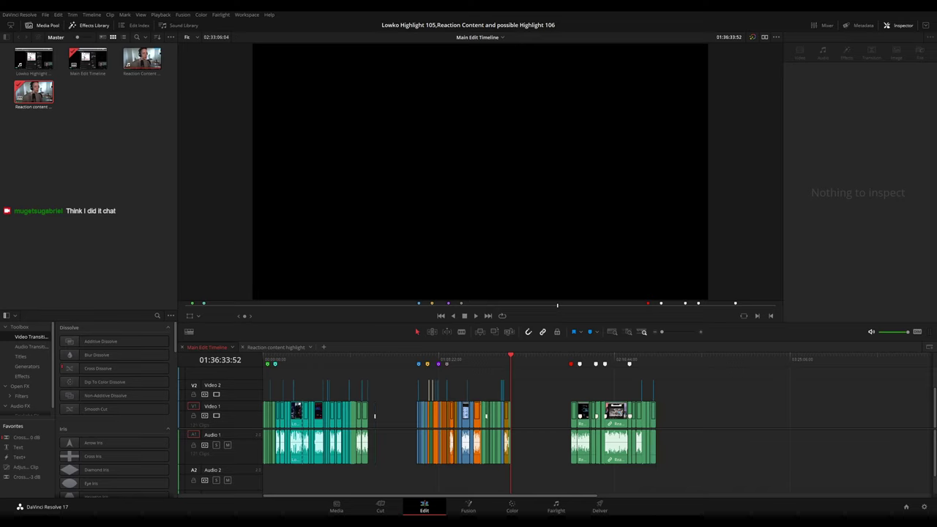
{"action": "left_click", "coordinate": [657, 360]}
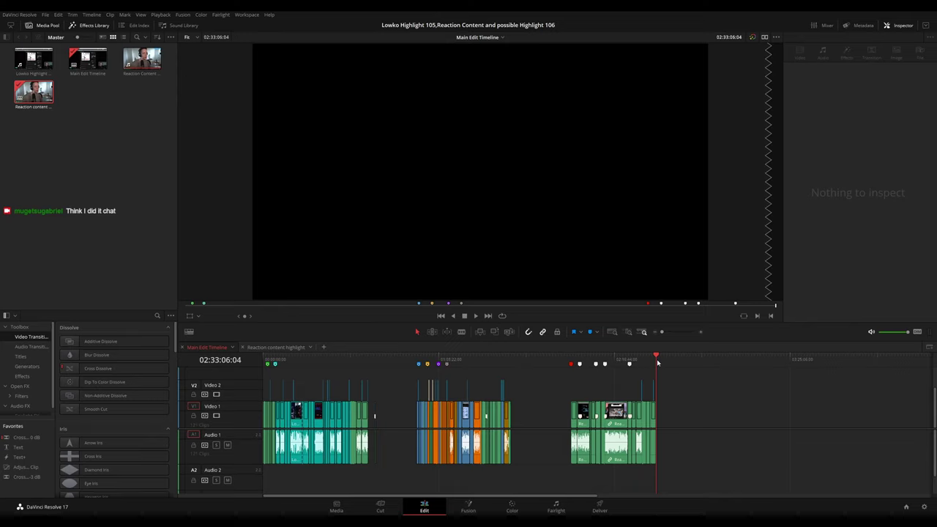
{"action": "left_click", "coordinate": [516, 361]}
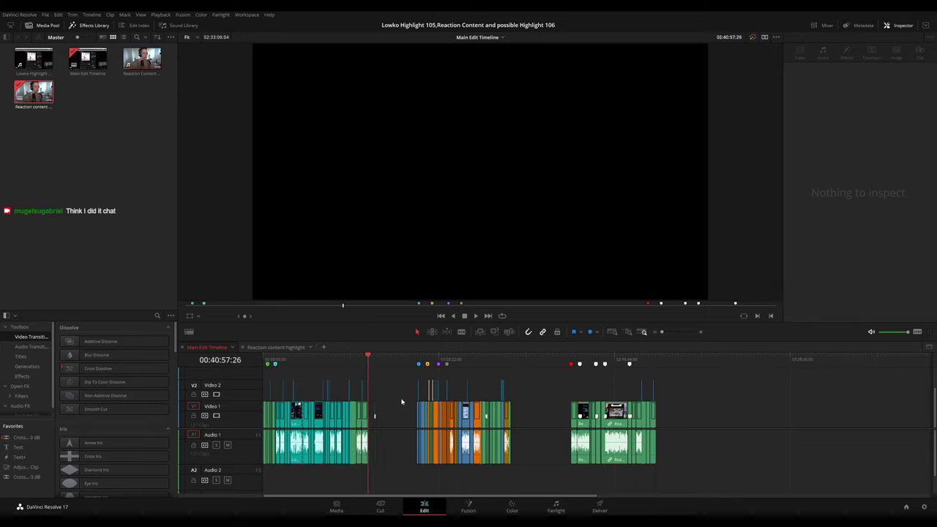
Review the first group's closing green clips from about 00:35:49 to the last frame at 00:40:53.
{"action": "scroll", "coordinate": [401, 401], "scroll_direction": "up", "scroll_amount": 6}
{"action": "mouse_move", "coordinate": [426, 362]}
{"action": "left_mouse_down"}
{"action": "mouse_move", "coordinate": [431, 382]}
{"action": "mouse_move", "coordinate": [361, 364]}
{"action": "mouse_move", "coordinate": [432, 365]}
{"action": "left_mouse_up"}
{"action": "key", "text": "space"}
{"action": "scroll", "coordinate": [368, 388], "scroll_direction": "left", "scroll_amount": 5}
{"action": "left_click", "coordinate": [395, 363]}
{"action": "left_click", "coordinate": [419, 364]}
{"action": "left_click", "coordinate": [446, 365]}
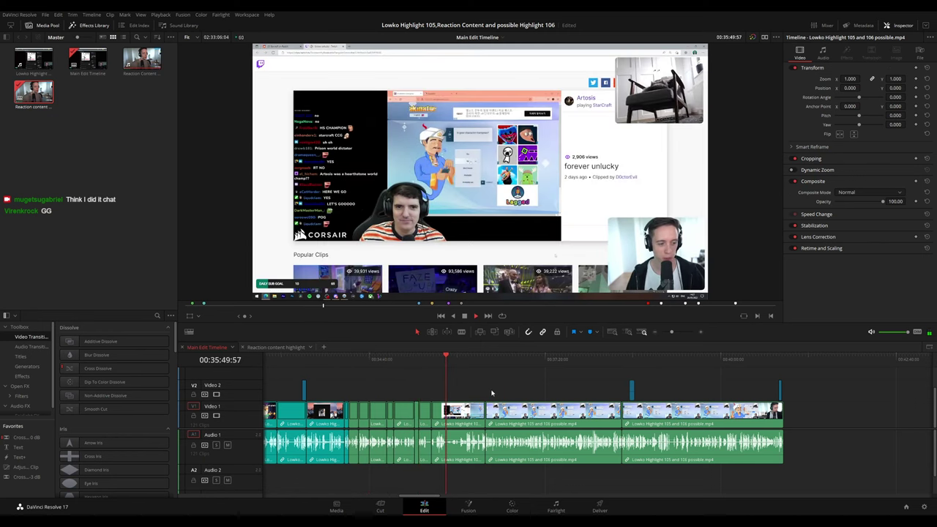
{"action": "key", "text": "shift+z"}
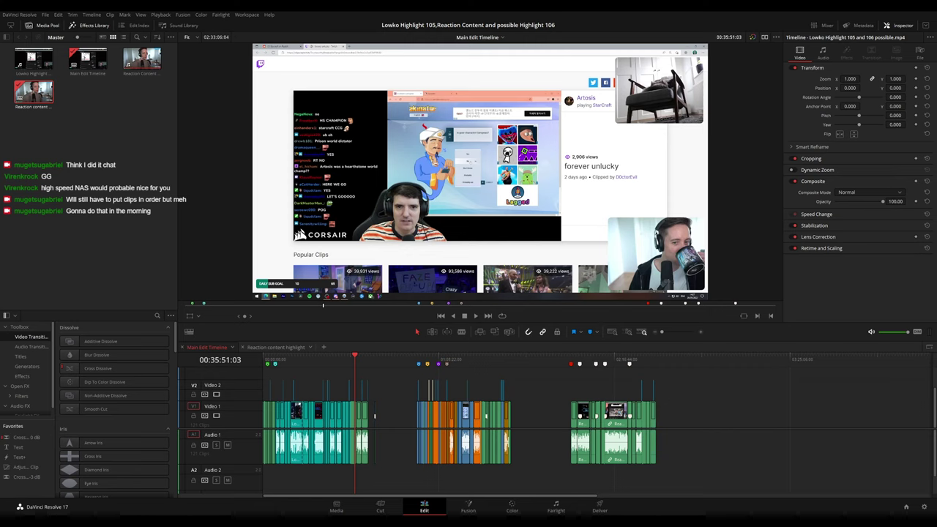
{"action": "left_click", "coordinate": [372, 354]}
{"action": "left_click", "coordinate": [366, 359]}
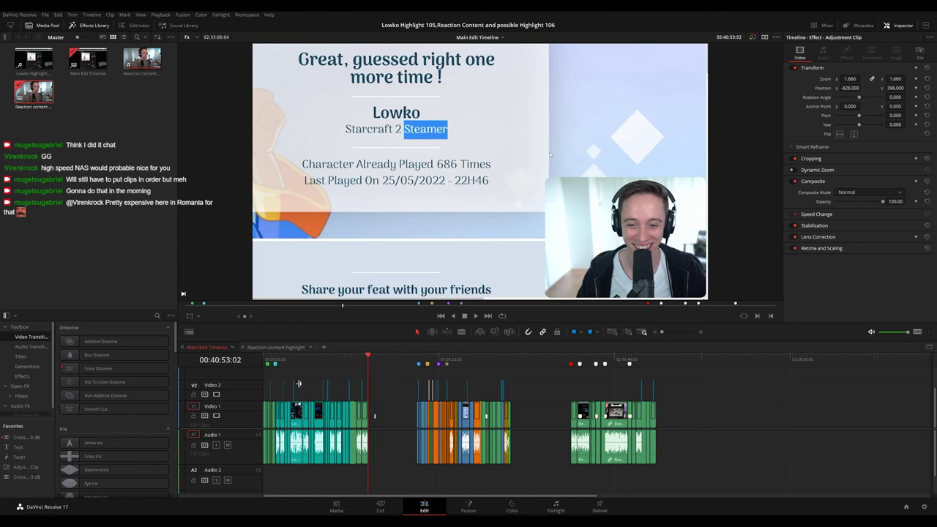
Step through the second group's opening blue and green clips from 01:00:00 to 01:03:07.
{"action": "left_click", "coordinate": [417, 359]}
{"action": "key", "text": "space"}
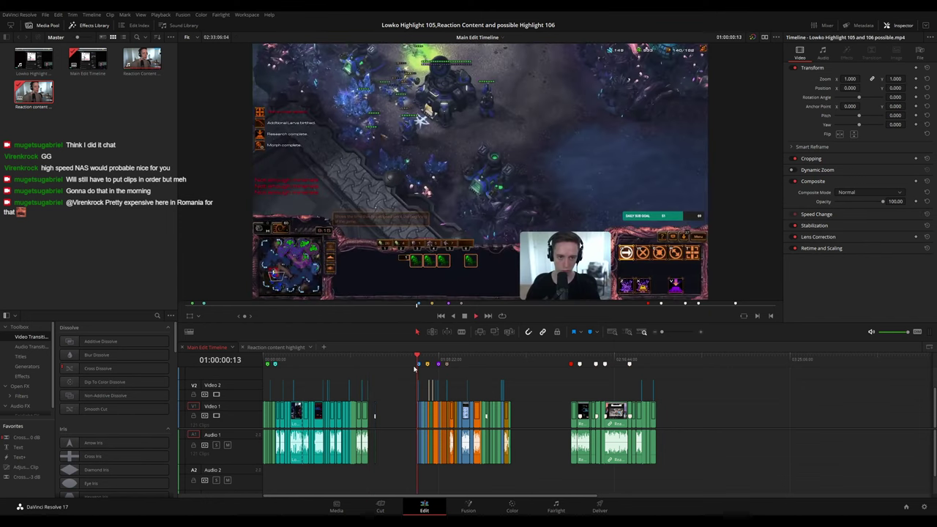
{"action": "scroll", "coordinate": [540, 385], "scroll_direction": "up", "scroll_amount": 8}
{"action": "left_click", "coordinate": [638, 357]}
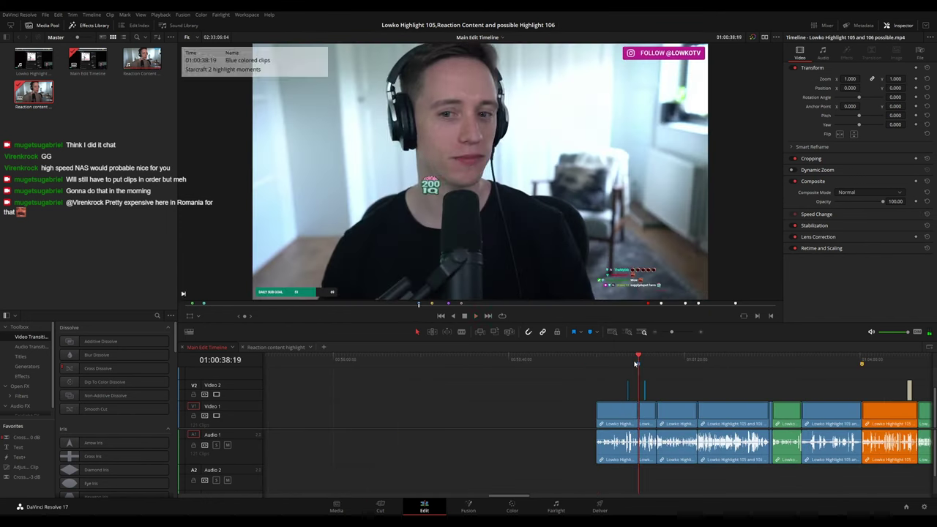
{"action": "left_click_drag", "start_coordinate": [715, 380], "coordinate": [480, 364]}
{"action": "left_click", "coordinate": [438, 360]}
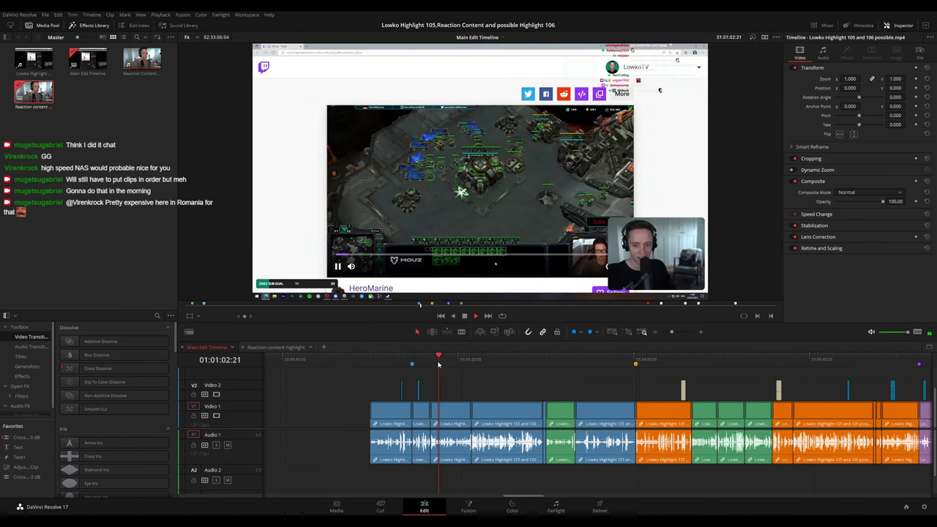
{"action": "scroll", "coordinate": [488, 363], "scroll_direction": "right", "scroll_amount": 3}
{"action": "key", "text": "Down"}
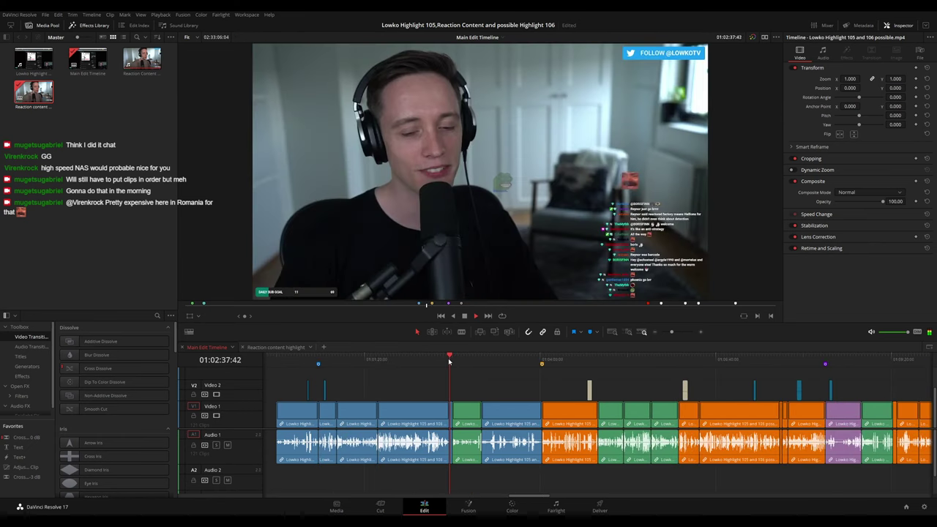
{"action": "key", "text": "Down"}
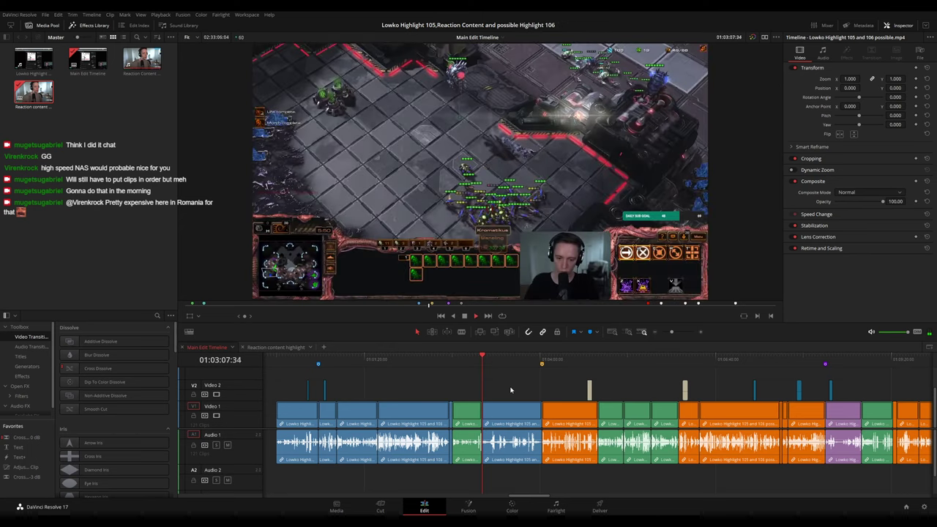
Return the playhead to the start of the second group at 01:00:00:00 and inspect its first clips.
{"action": "key", "text": "shift+z"}
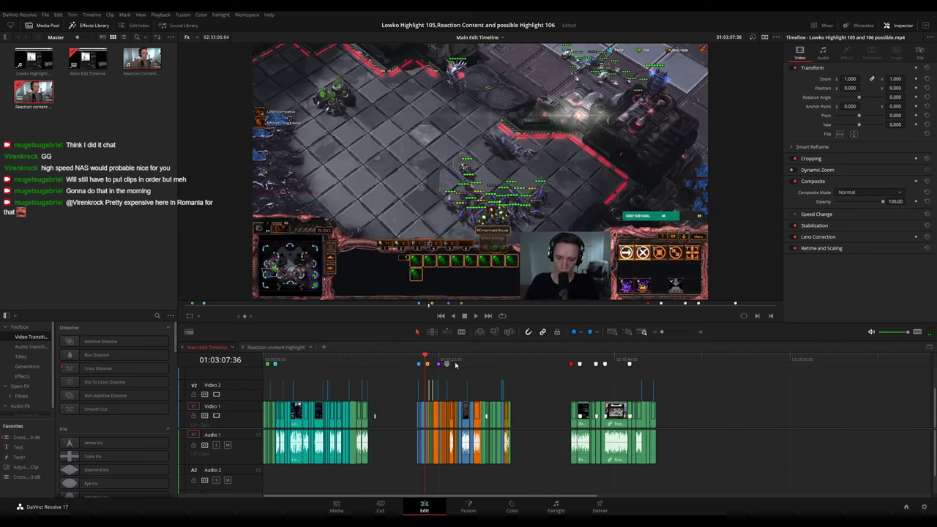
{"action": "left_click", "coordinate": [410, 360]}
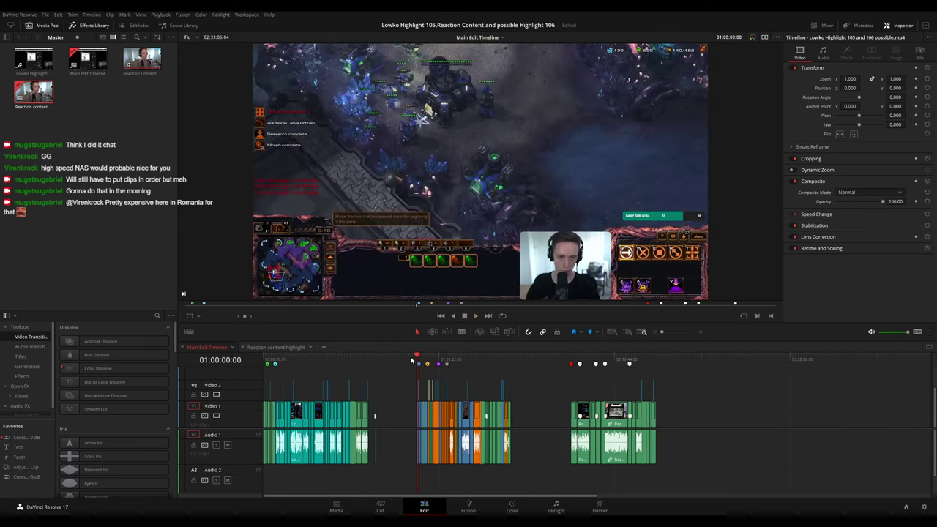
{"action": "scroll", "coordinate": [555, 387], "scroll_direction": "up", "scroll_amount": 5}
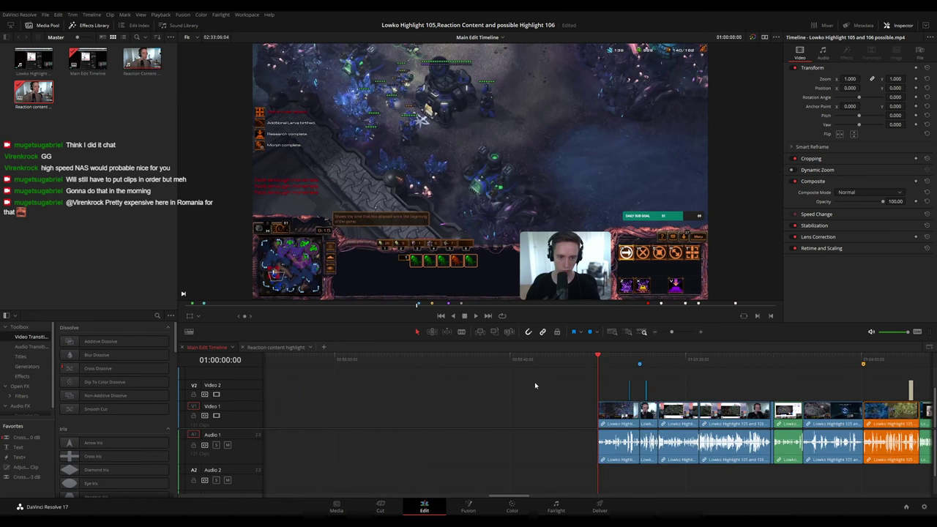
{"action": "scroll", "coordinate": [535, 386], "scroll_direction": "down", "scroll_amount": 5}
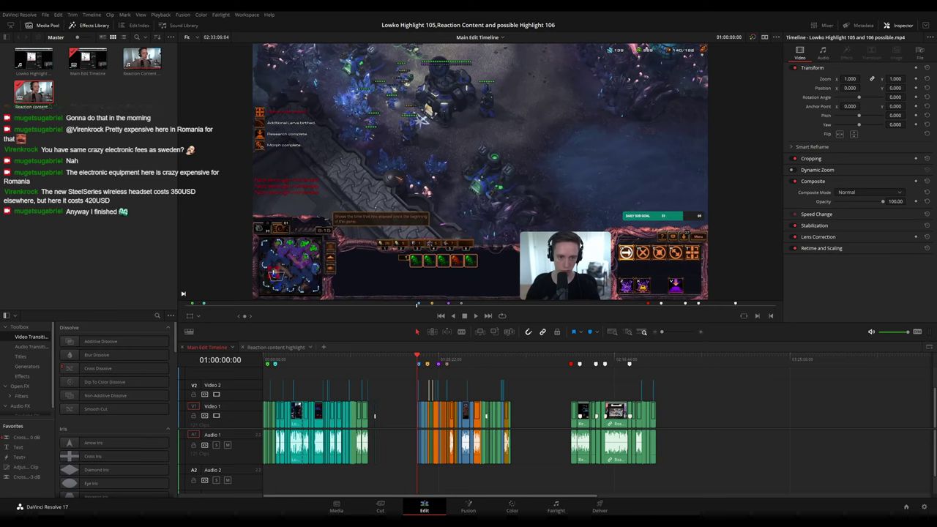
Recheck the end of the first group at about 00:38:41 and 00:40:53.
{"action": "left_click", "coordinate": [389, 388]}
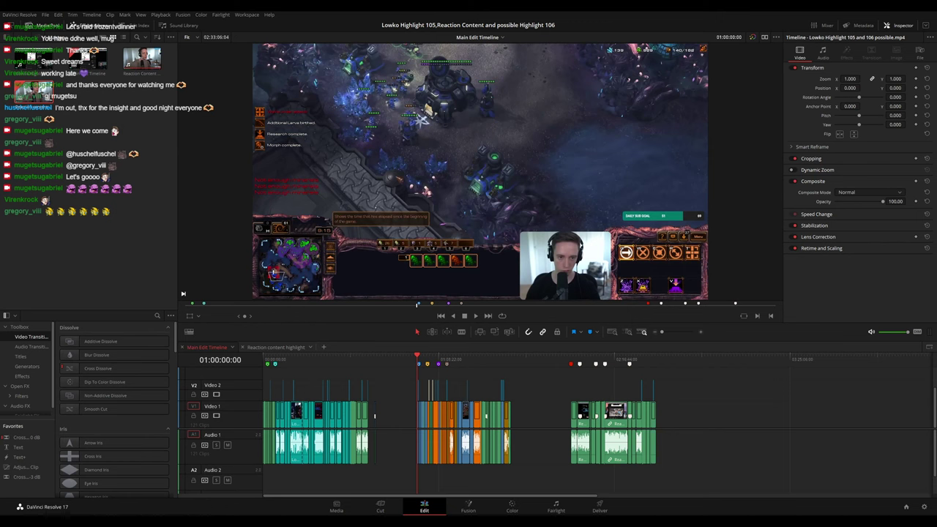
{"action": "key", "text": "Up"}
{"action": "key", "text": "Up"}
{"action": "key", "text": "Up"}
{"action": "left_click", "coordinate": [363, 357]}
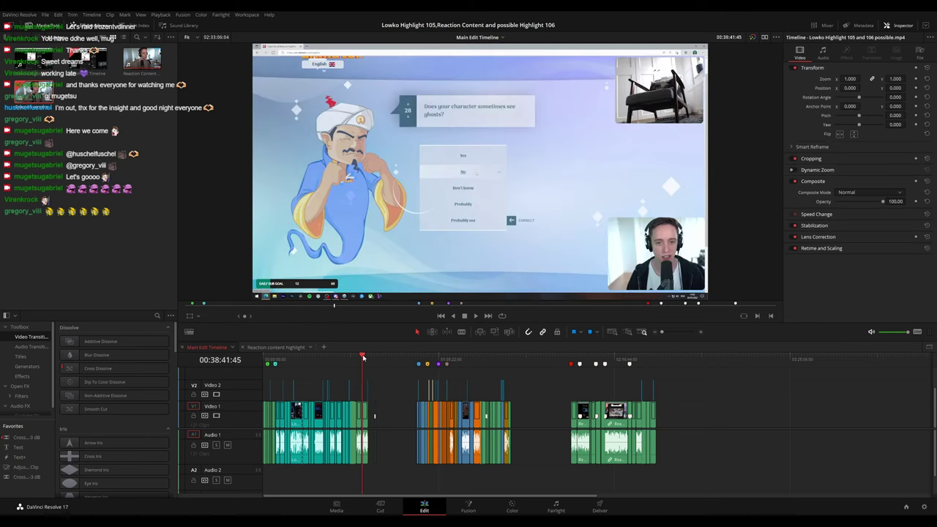
{"action": "left_click", "coordinate": [366, 358]}
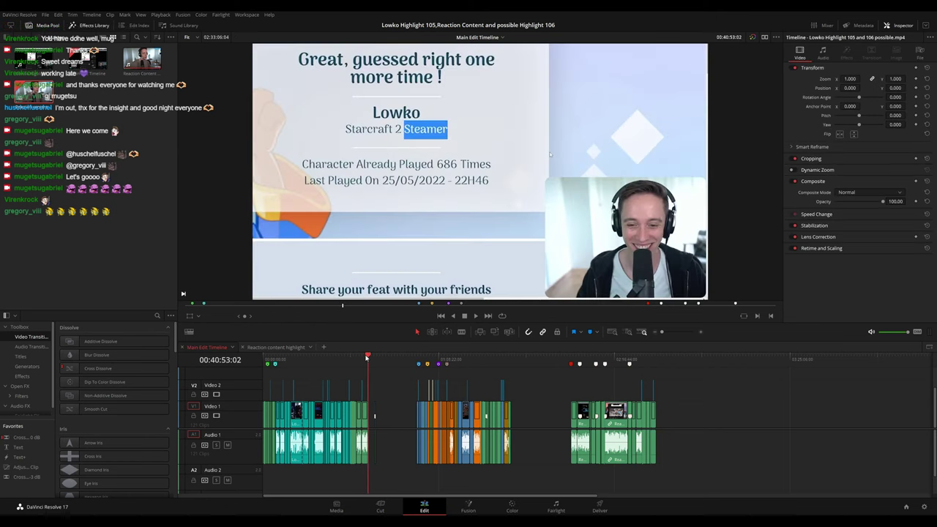